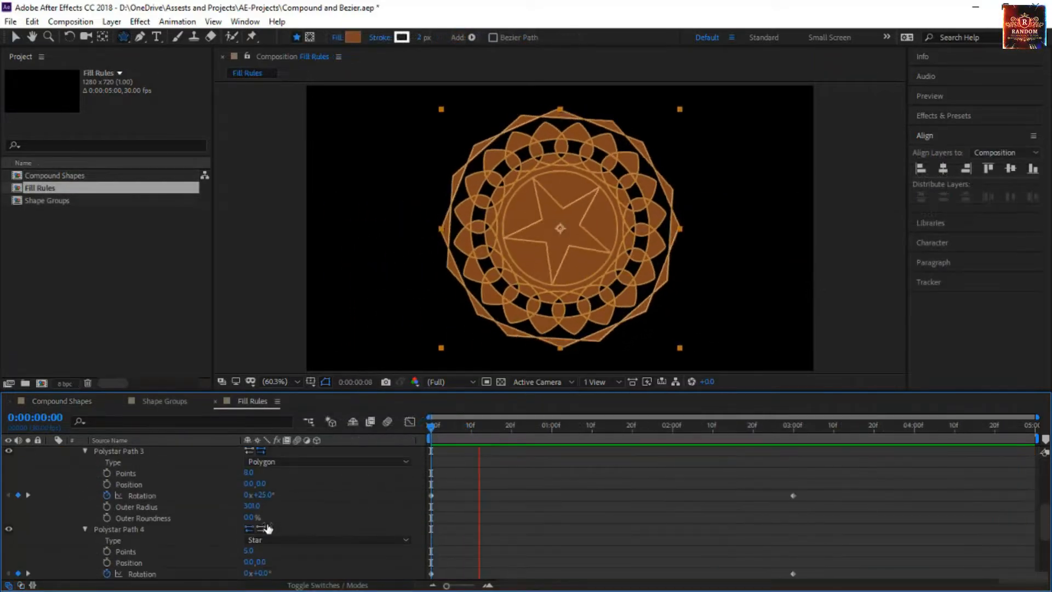
Reverse the path direction of Ellipse Path 2 and Ellipse Path 1 in the Main Group of the Fill Rules composition
{"action": "left_click_drag", "start_coordinate": [253, 495], "coordinate": [265, 496]}
{"action": "scroll", "coordinate": [264, 505], "scroll_direction": "up", "scroll_amount": 5}
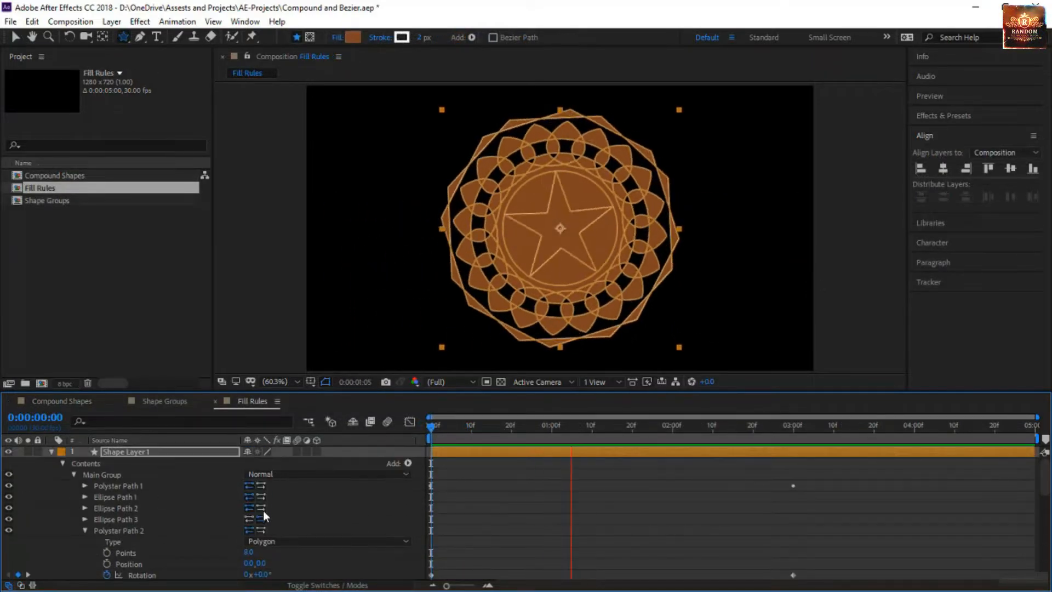
{"action": "left_click", "coordinate": [260, 507]}
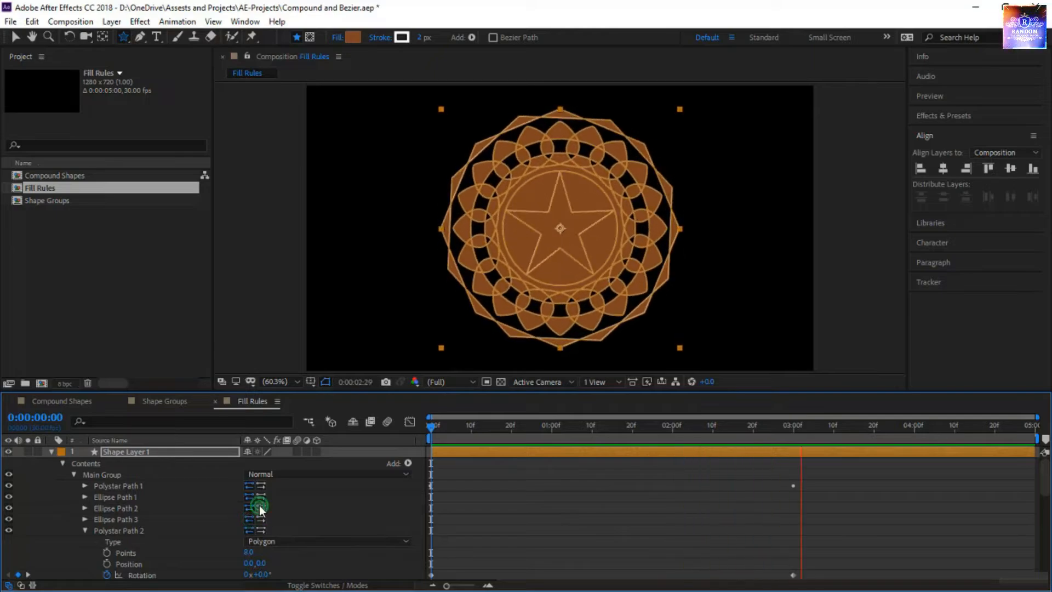
{"action": "left_click", "coordinate": [261, 496]}
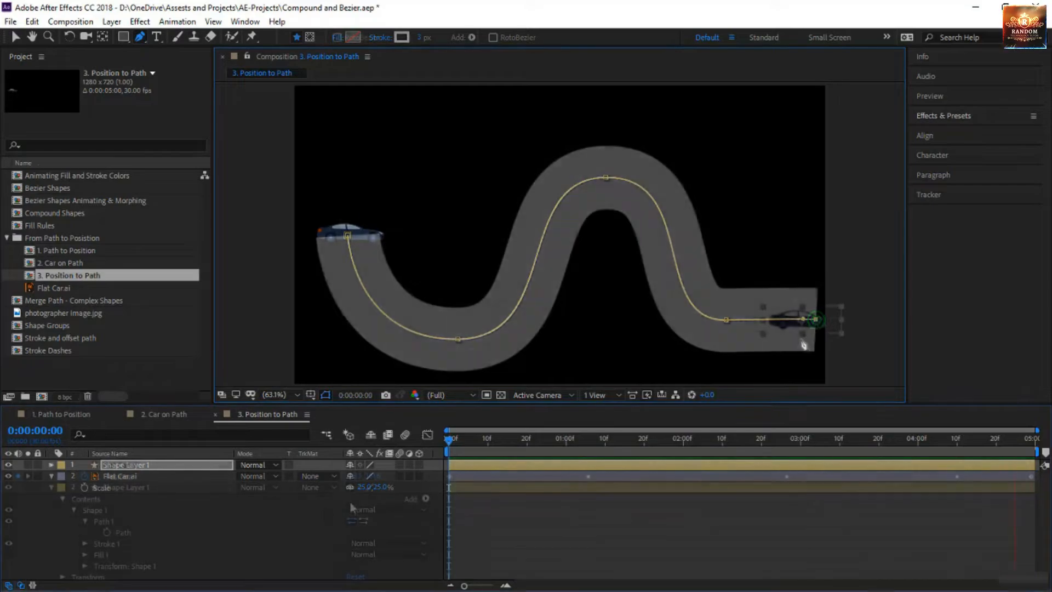
Preview the car animation along the curved road in 3. Position to Path and the bear animation in Shape Groups
{"action": "left_click", "coordinate": [283, 531]}
{"action": "key", "text": "space"}
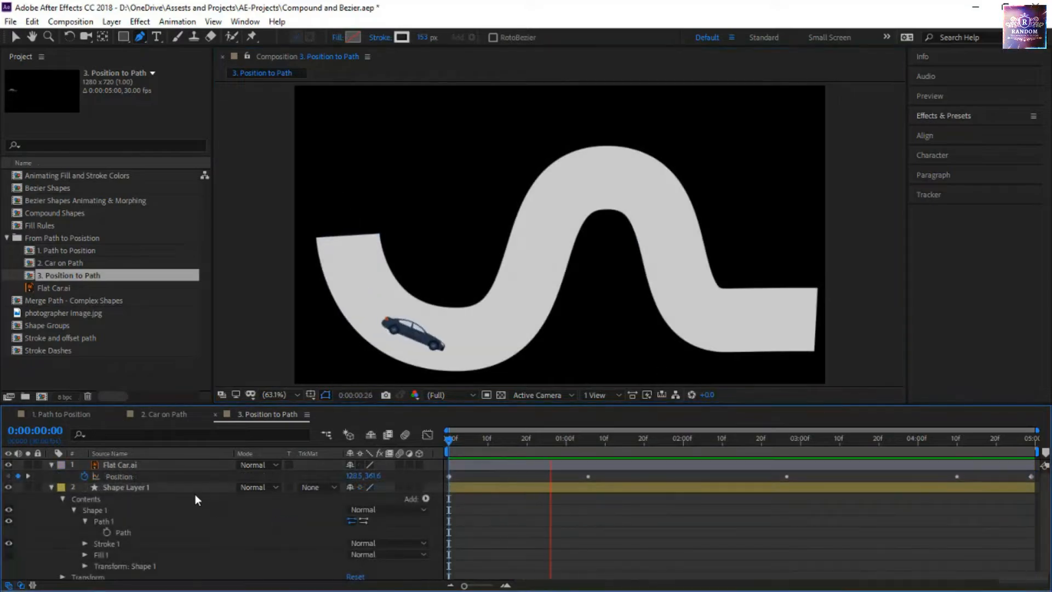
{"action": "left_click", "coordinate": [195, 488]}
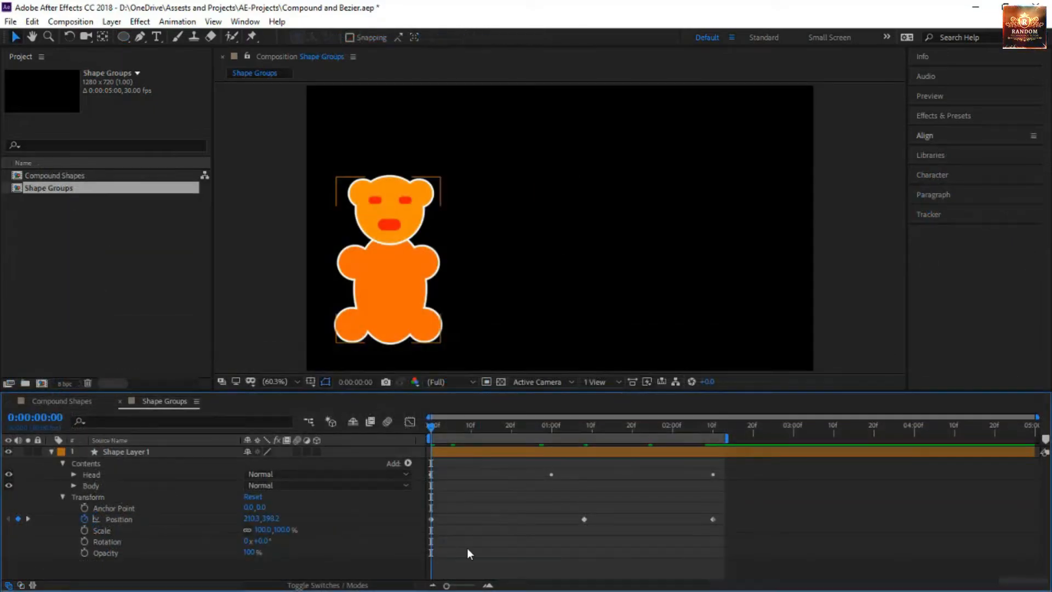
{"action": "key", "text": "space"}
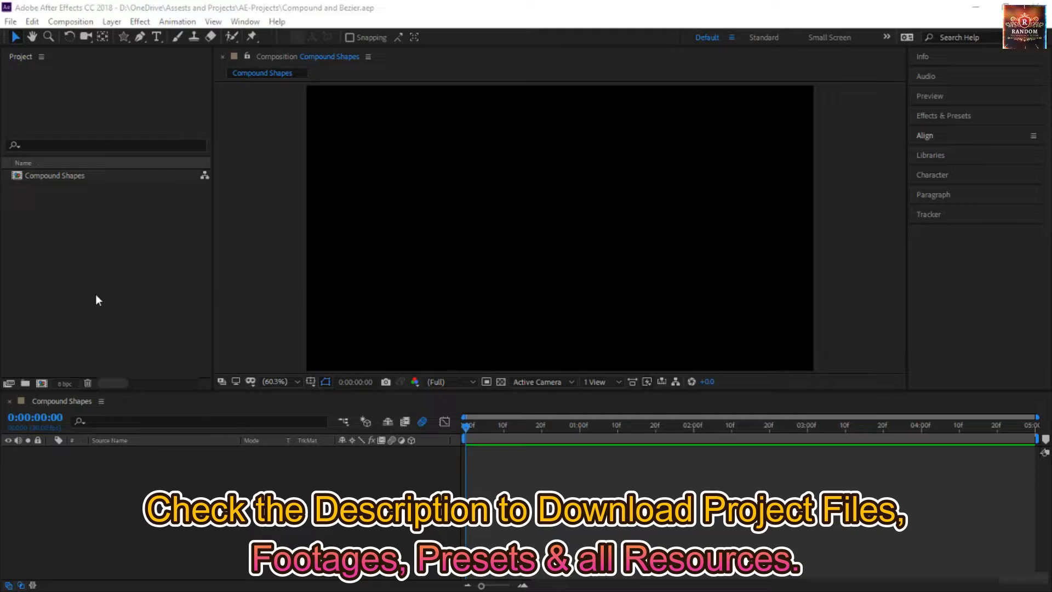
Select the Compound Shapes composition, examine the General preferences, including Center Anchor Point in New Shape Layers, and accept them
{"action": "left_click", "coordinate": [104, 175]}
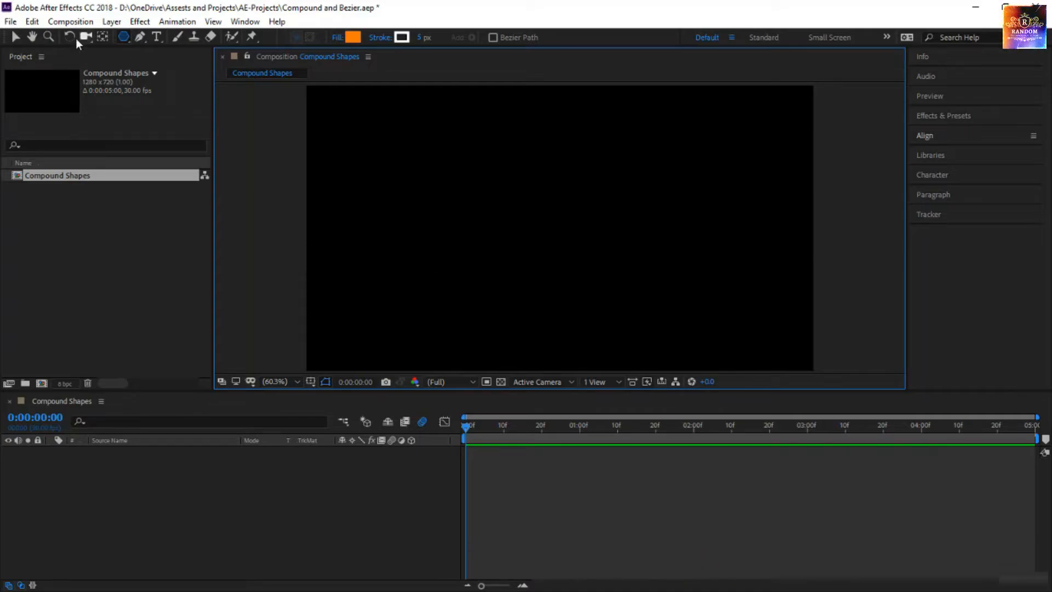
{"action": "left_click", "coordinate": [33, 23]}
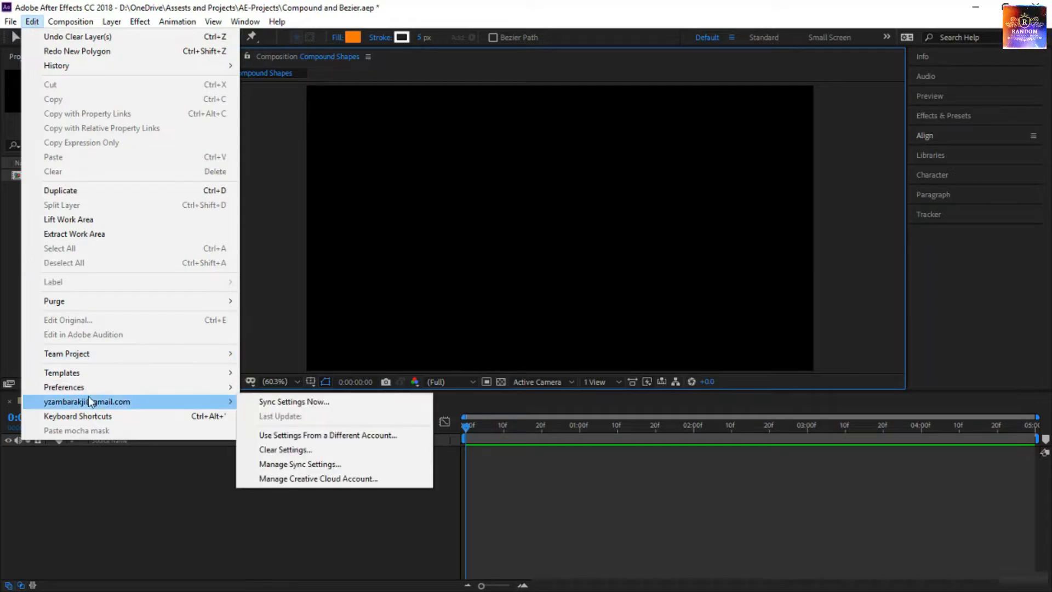
{"action": "mouse_move", "coordinate": [87, 386]}
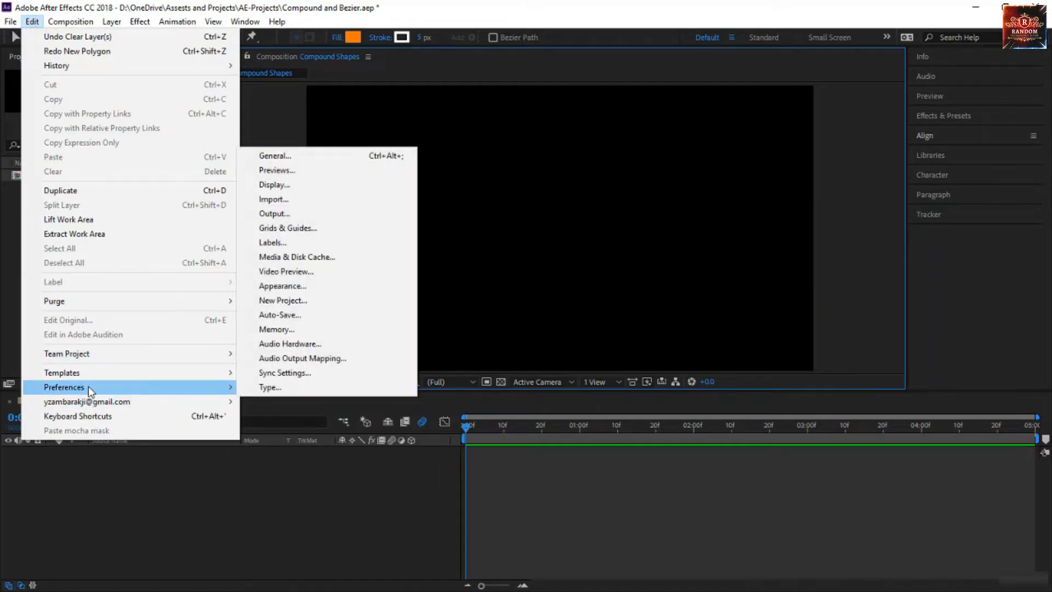
{"action": "left_click", "coordinate": [293, 160]}
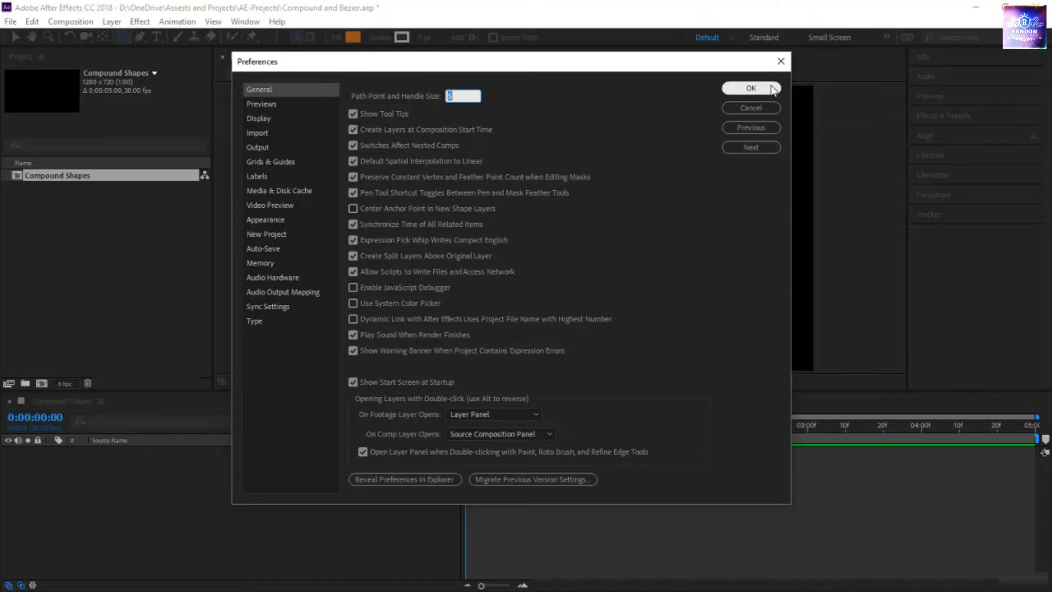
{"action": "left_click", "coordinate": [751, 87]}
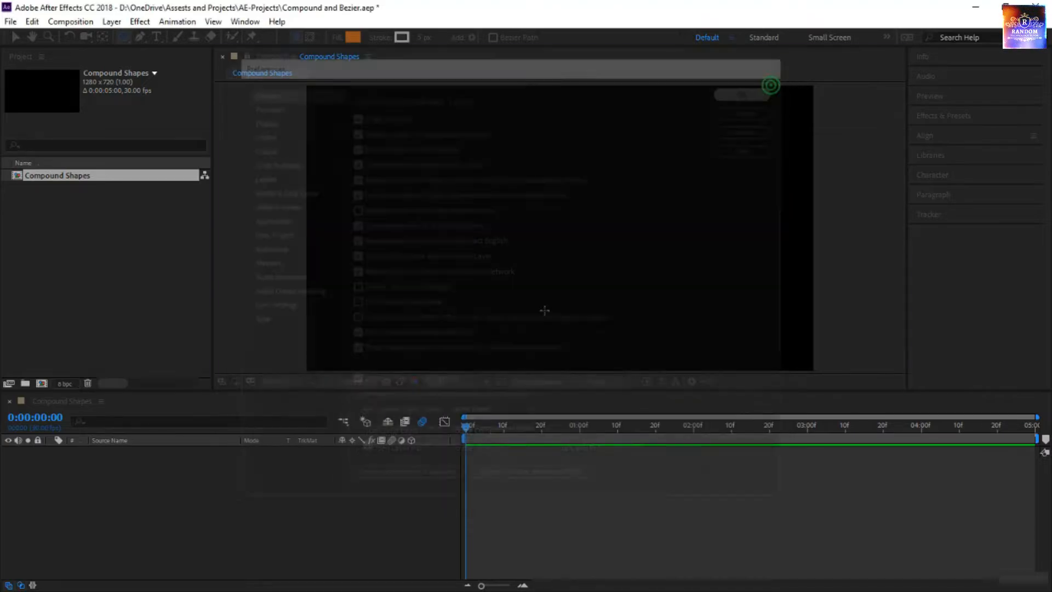
Draw a pentagon with the Polygon tool in the lower-left area of the composition, with an outer radius of about 62
{"action": "left_click", "coordinate": [123, 37]}
{"action": "left_click", "coordinate": [177, 80]}
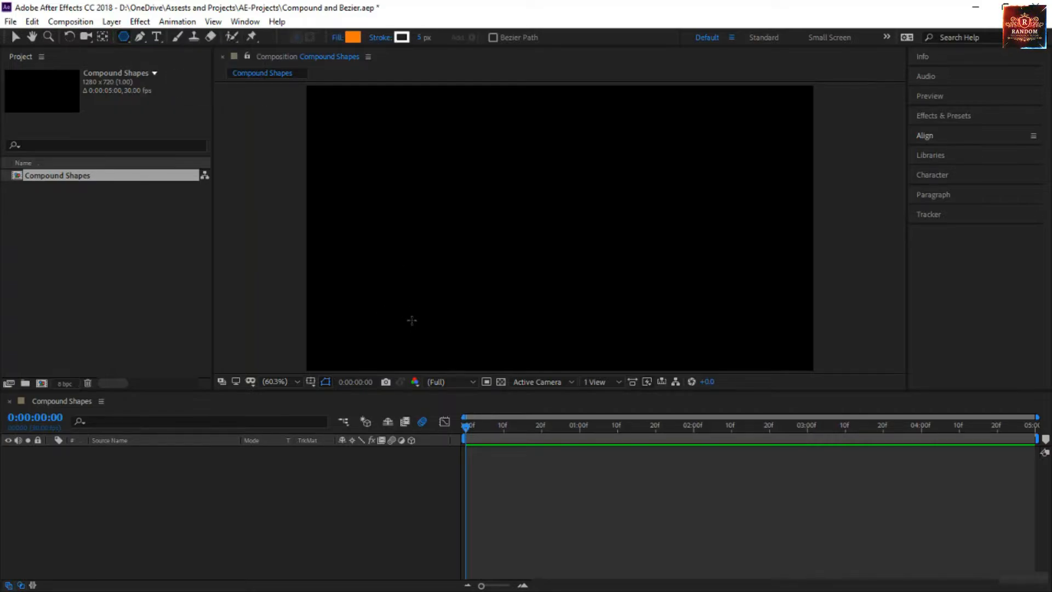
{"action": "left_click_drag", "start_coordinate": [411, 319], "coordinate": [435, 340]}
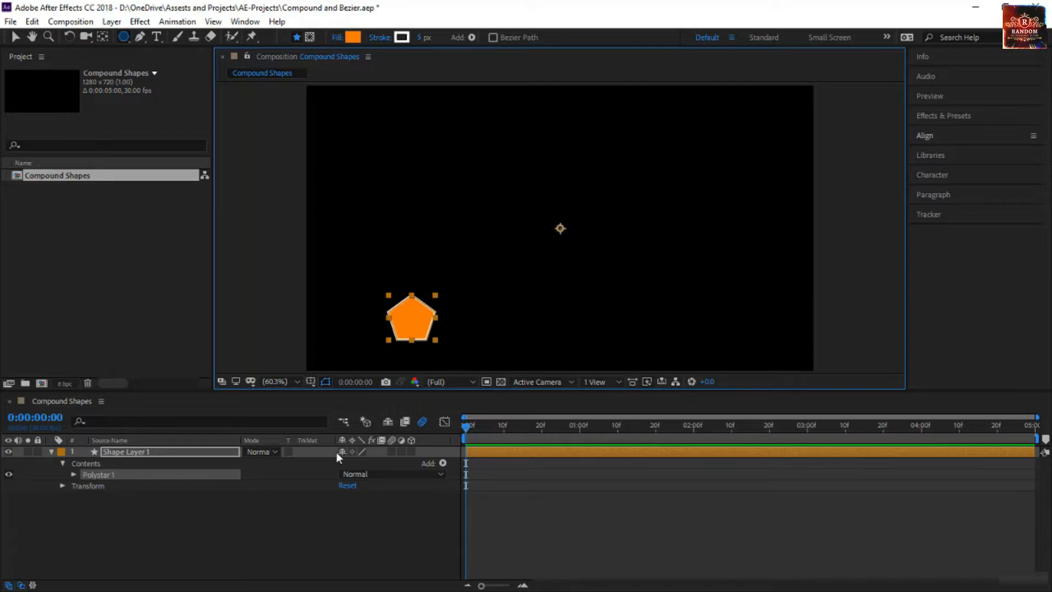
{"action": "left_click", "coordinate": [163, 495]}
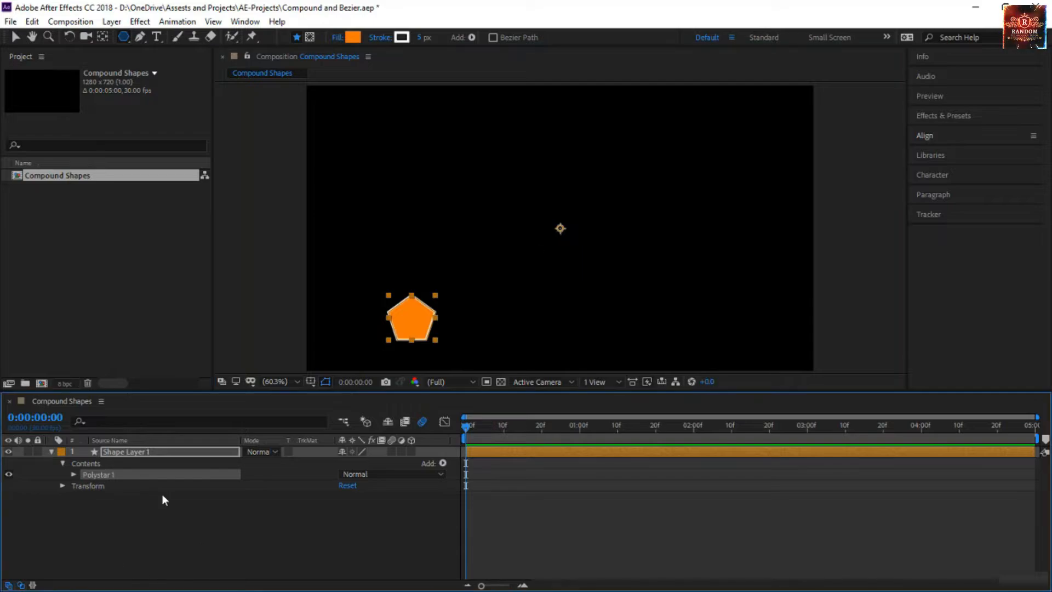
Try changing the shape layer's rotation in its Transform group, undo the change and collapse the group
{"action": "left_click", "coordinate": [60, 486]}
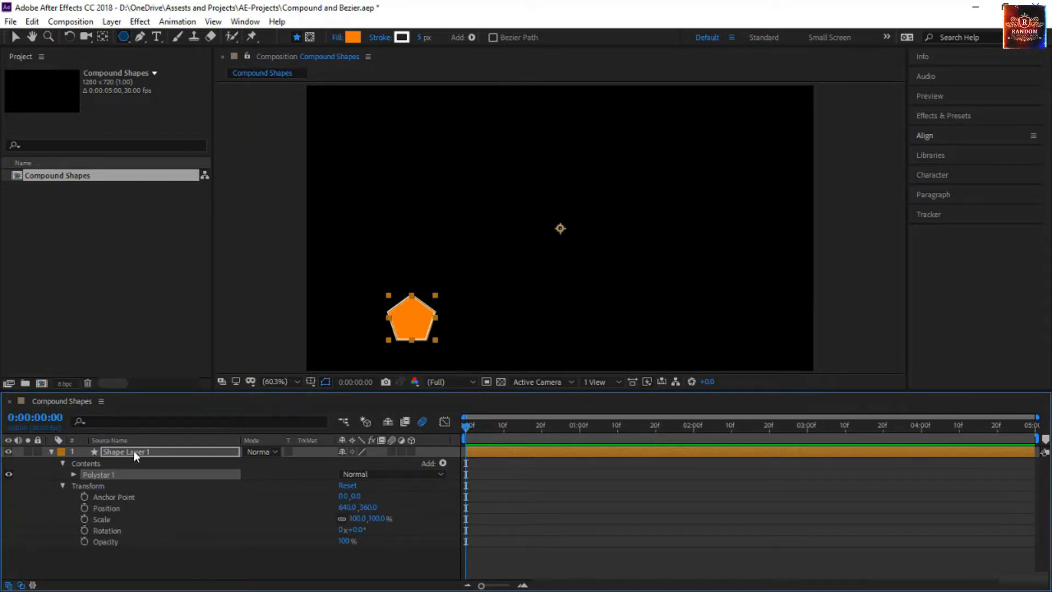
{"action": "left_click_drag", "start_coordinate": [356, 530], "coordinate": [379, 519]}
{"action": "key", "text": "ctrl+z"}
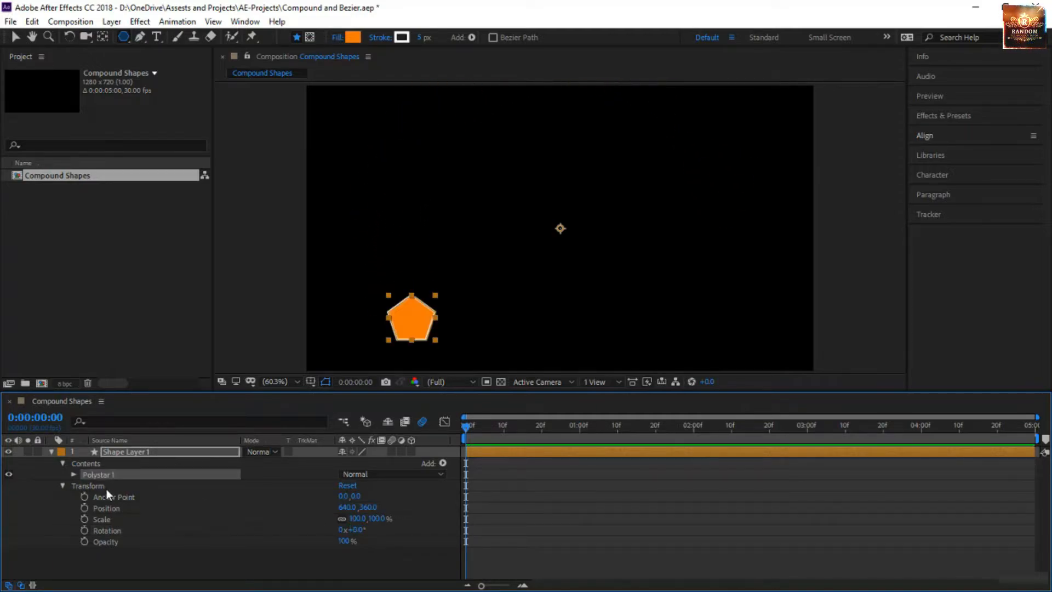
{"action": "left_click", "coordinate": [106, 488]}
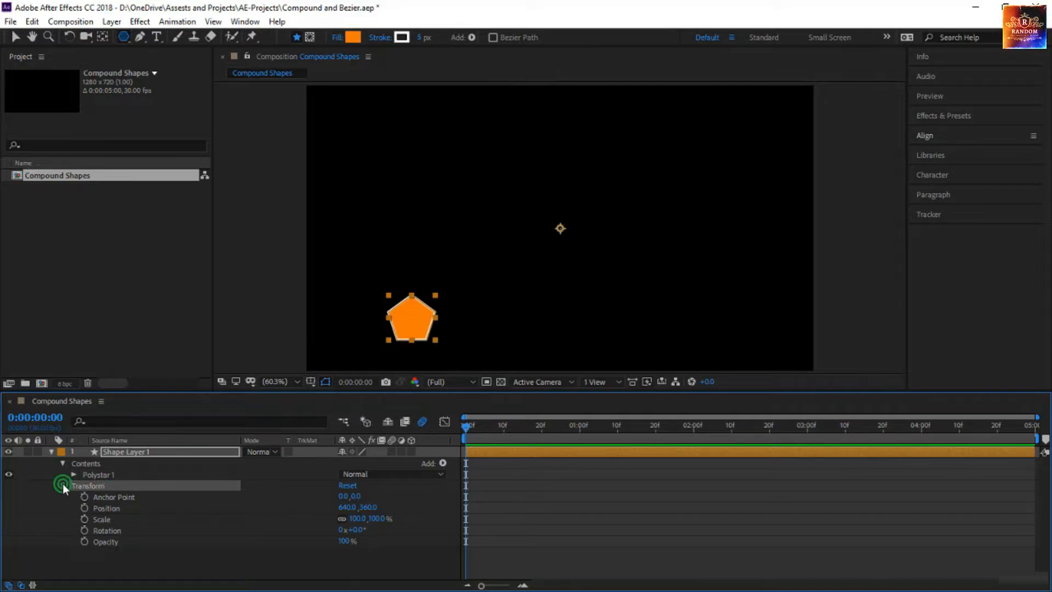
{"action": "left_click", "coordinate": [63, 485]}
Expand the Polystar 1 group and examine its path, stroke, fill and transform entries
{"action": "left_click", "coordinate": [121, 476]}
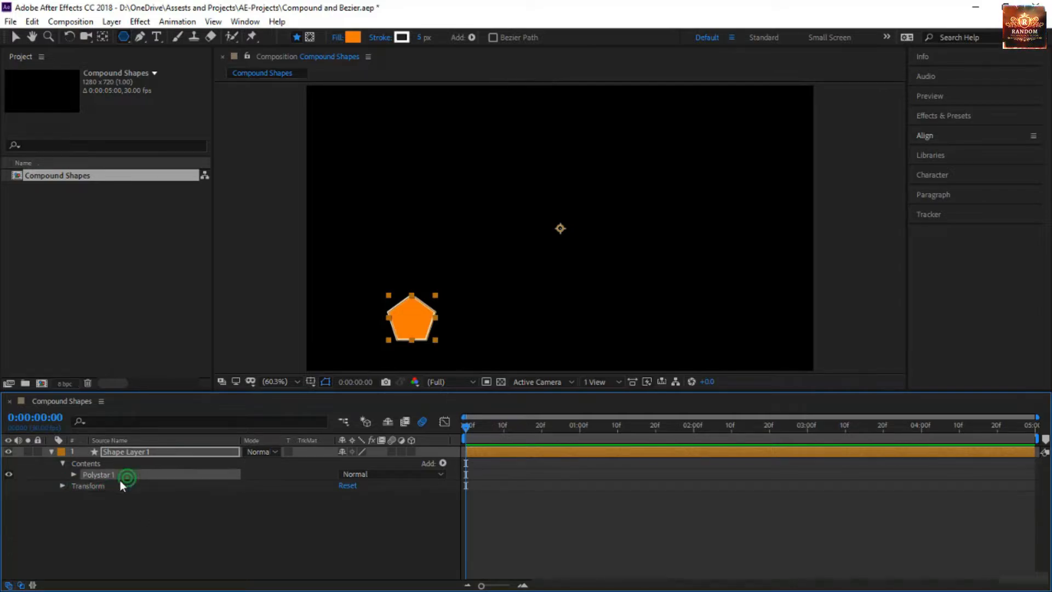
{"action": "left_click", "coordinate": [74, 475]}
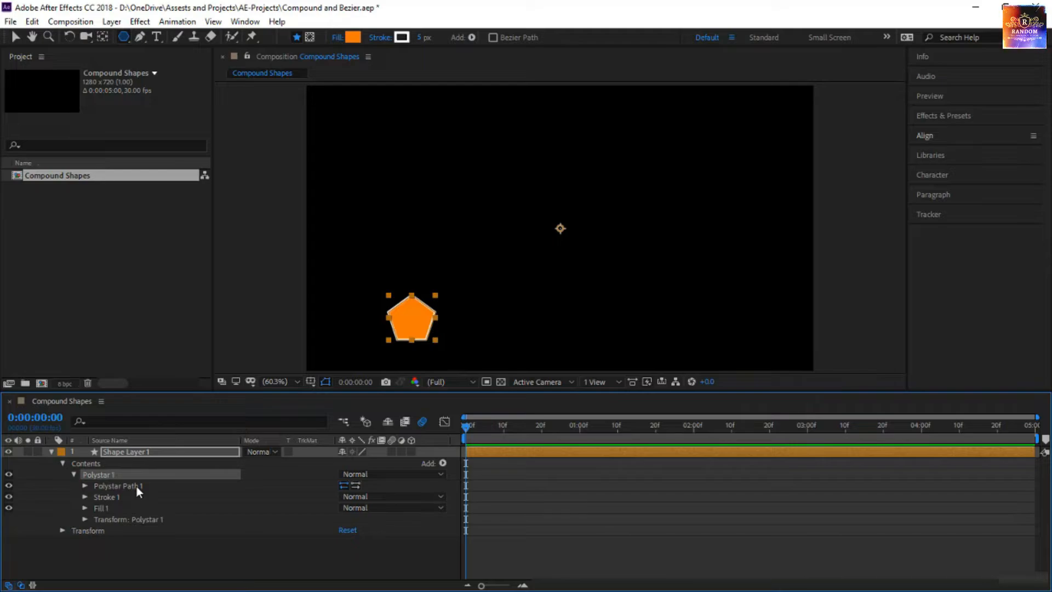
{"action": "left_click", "coordinate": [136, 486]}
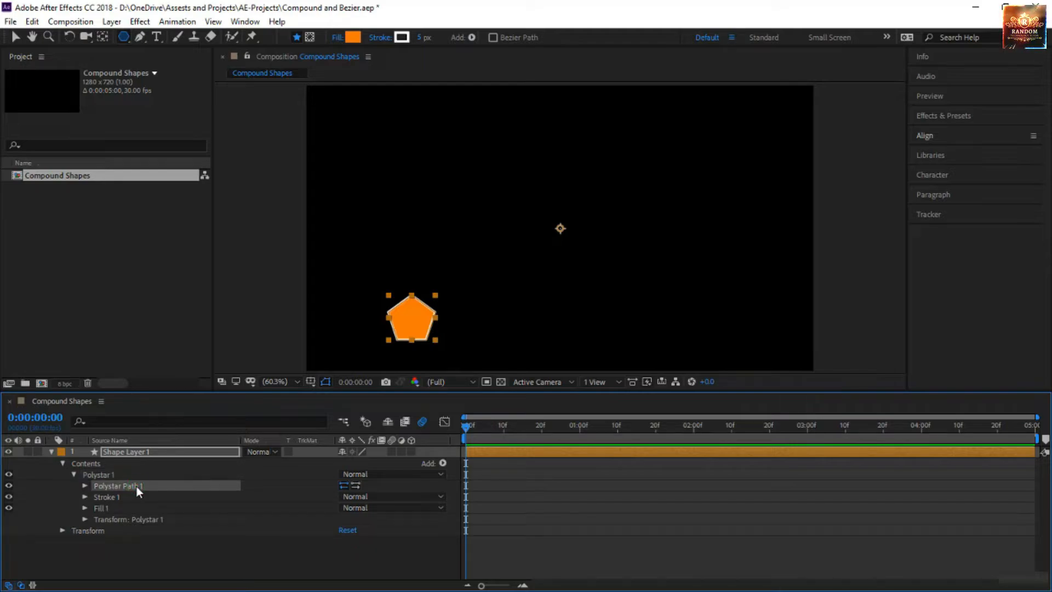
{"action": "left_click", "coordinate": [124, 473]}
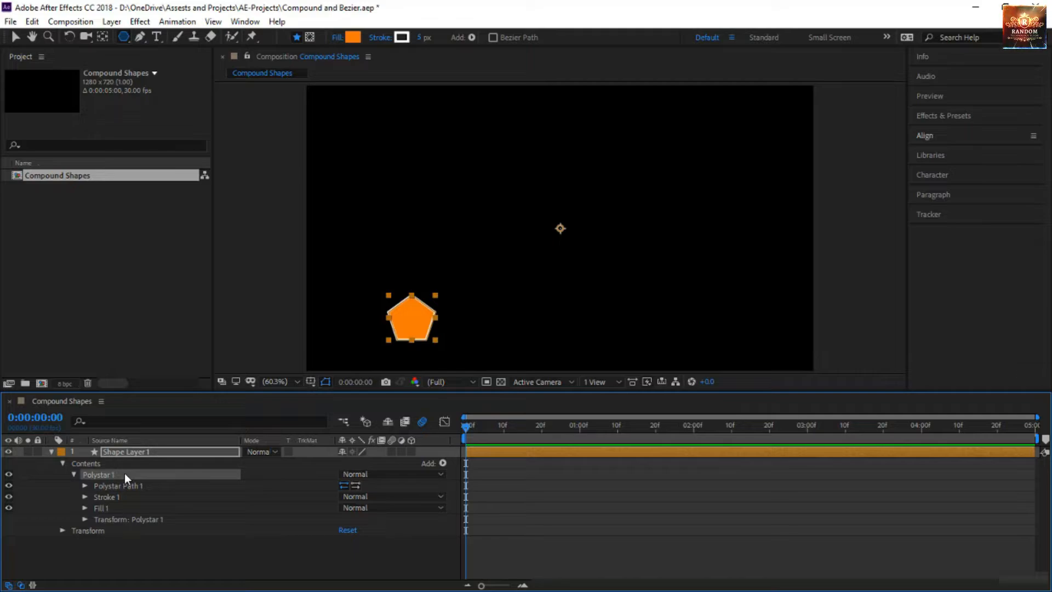
{"action": "left_click", "coordinate": [132, 489]}
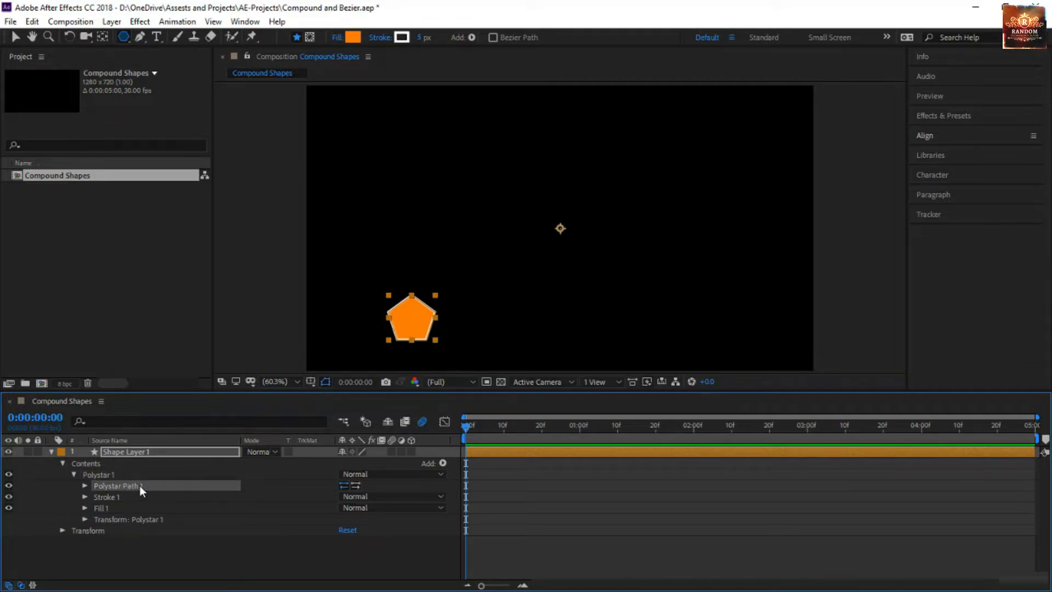
{"action": "left_click_drag", "start_coordinate": [490, 312], "coordinate": [490, 311]}
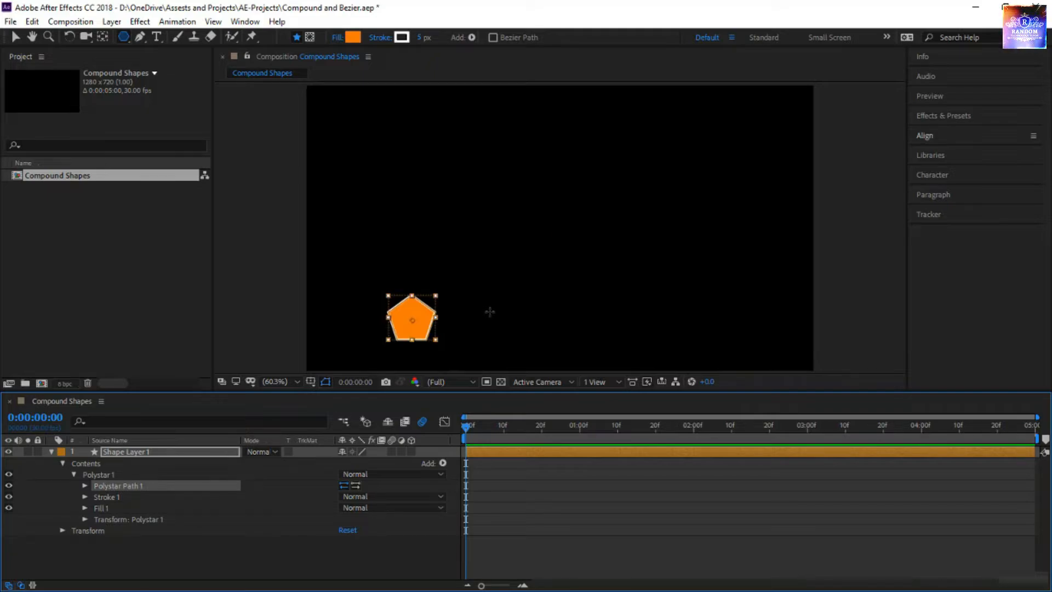
Switch to the Selection tool and select the Polystar 1 group inside the shape layer
{"action": "left_click", "coordinate": [183, 550]}
{"action": "key", "text": "v"}
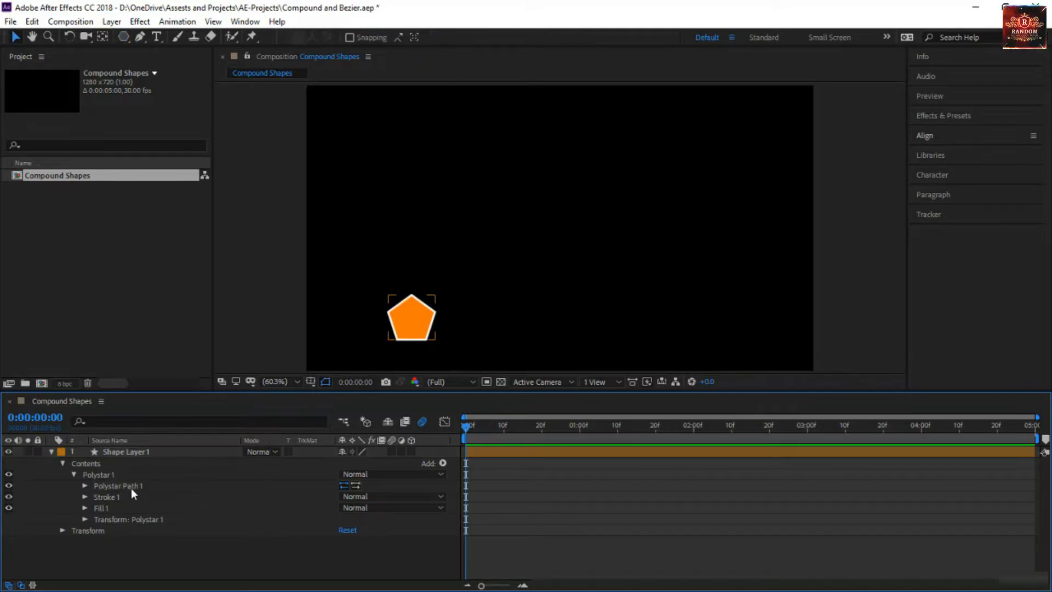
{"action": "left_click", "coordinate": [138, 451]}
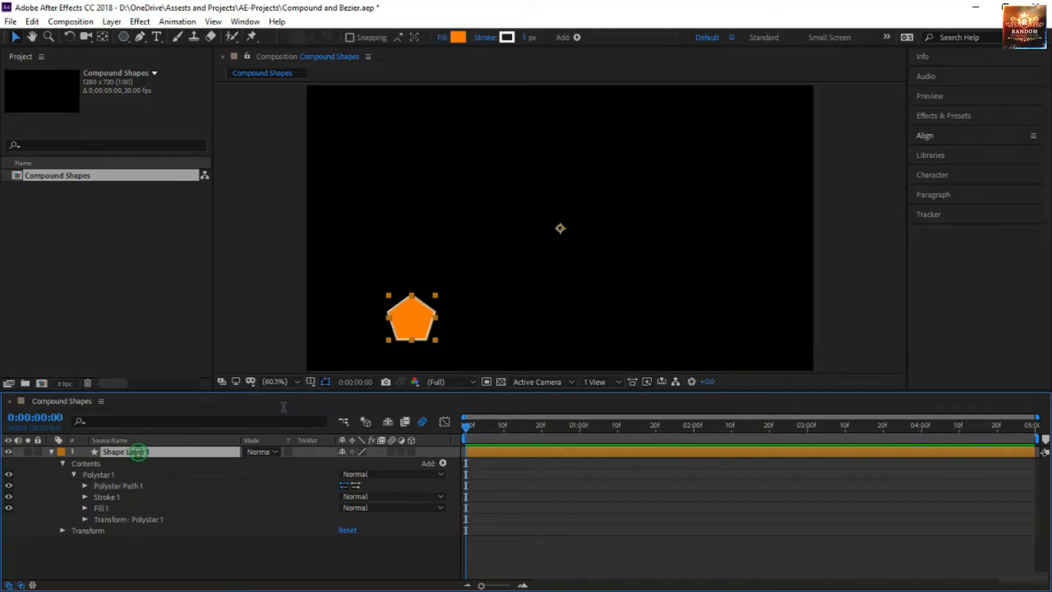
{"action": "left_click", "coordinate": [102, 475]}
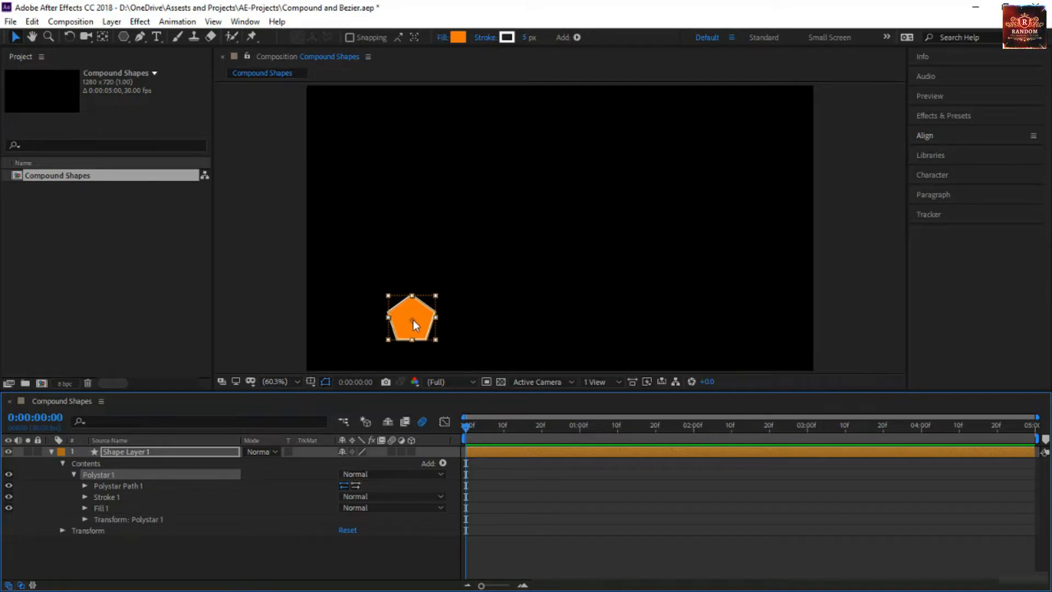
Set the number of points of Polystar Path 1 to 10 and collapse the Polystar 1 group
{"action": "left_click", "coordinate": [85, 487]}
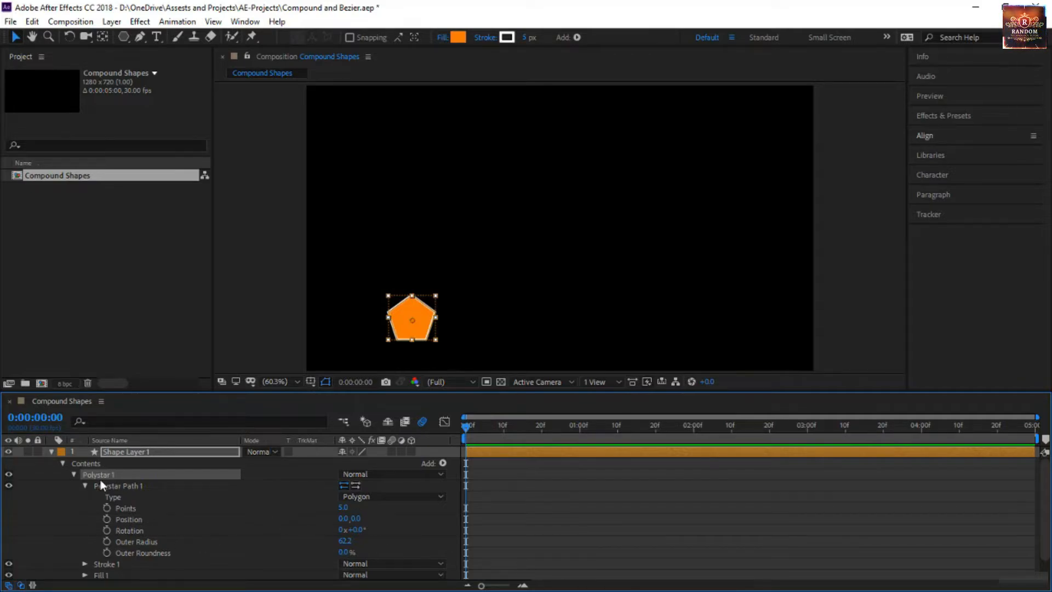
{"action": "left_click", "coordinate": [84, 485]}
{"action": "left_click", "coordinate": [74, 474]}
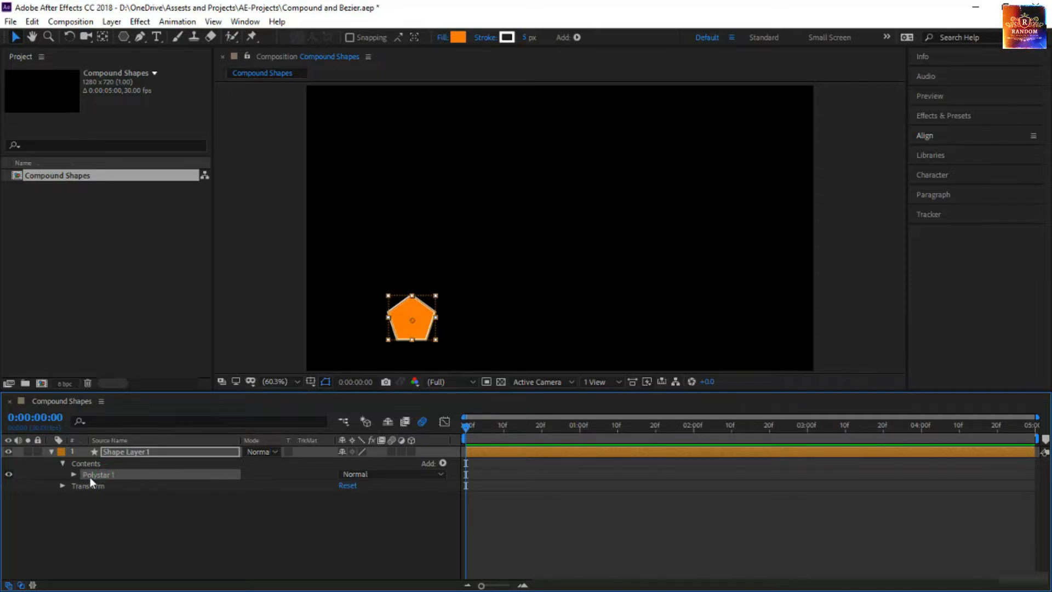
{"action": "left_click", "coordinate": [74, 474]}
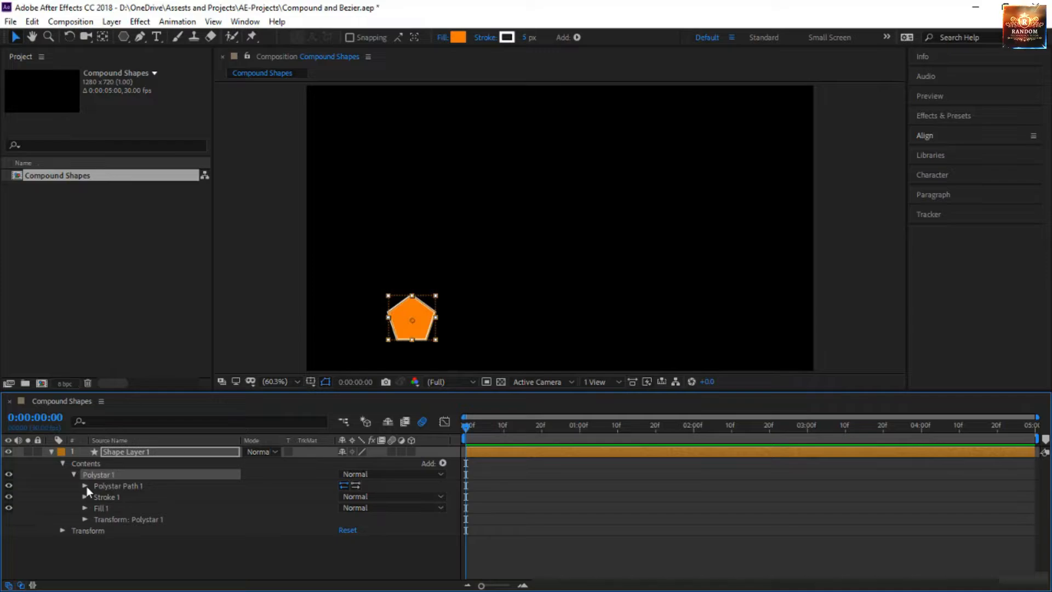
{"action": "left_click", "coordinate": [85, 486]}
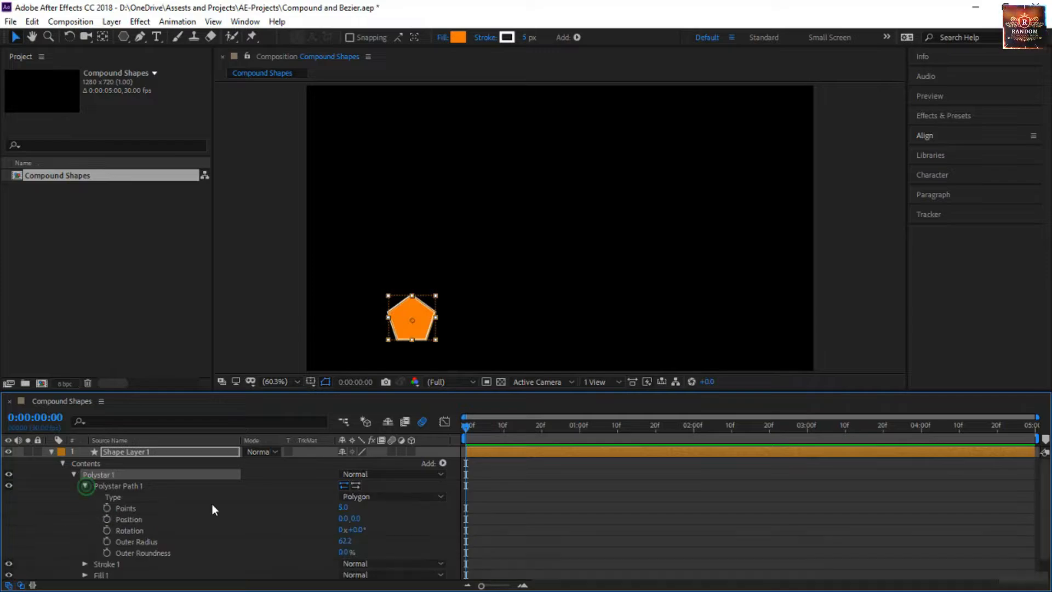
{"action": "left_click", "coordinate": [345, 508]}
{"action": "type", "text": "10"}
{"action": "key", "text": "Return"}
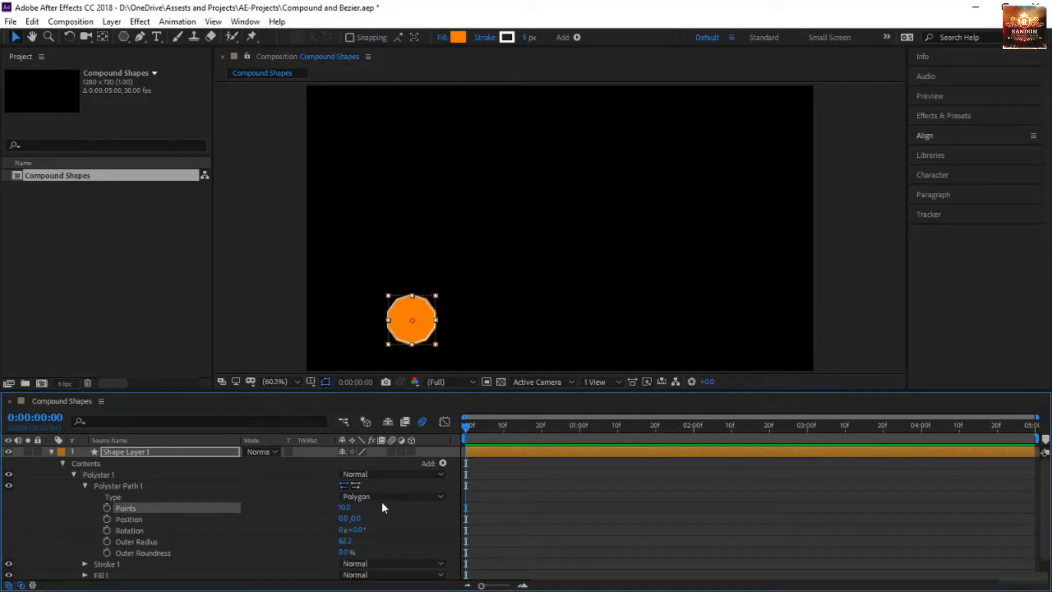
{"action": "left_click", "coordinate": [74, 474]}
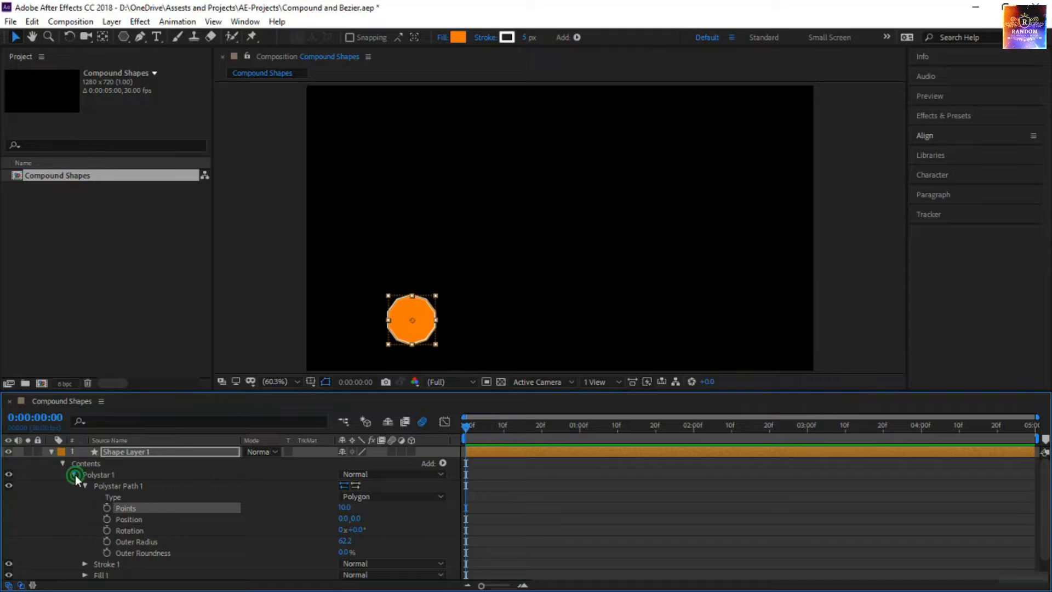
Duplicate the Polystar 1 group and place the copy, expanded, below the original in the layer's contents
{"action": "left_click", "coordinate": [113, 474]}
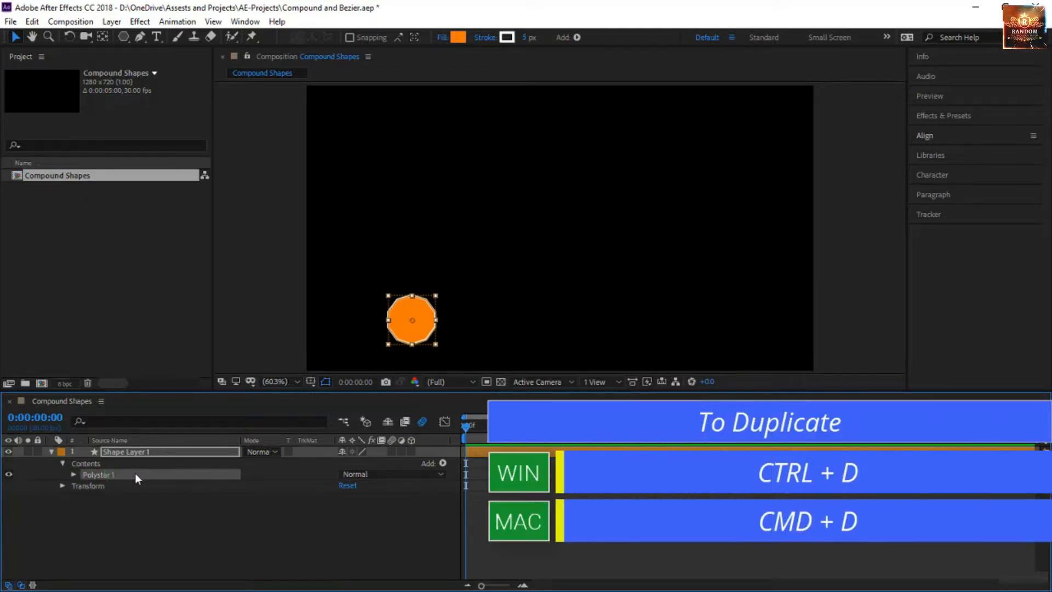
{"action": "key", "text": "ctrl+d"}
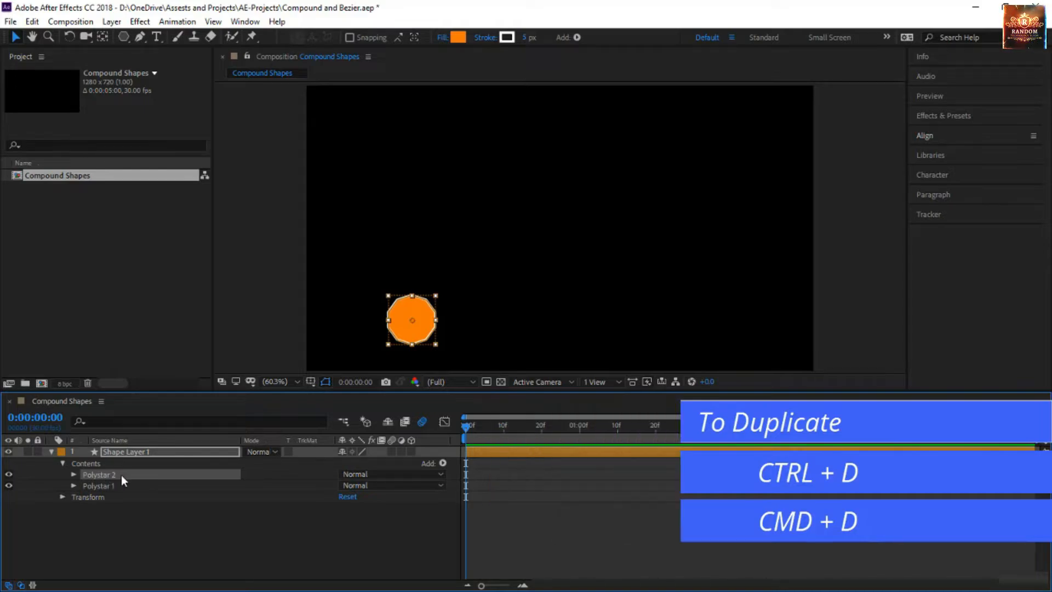
{"action": "left_click_drag", "start_coordinate": [121, 475], "coordinate": [125, 490]}
{"action": "left_click", "coordinate": [73, 485]}
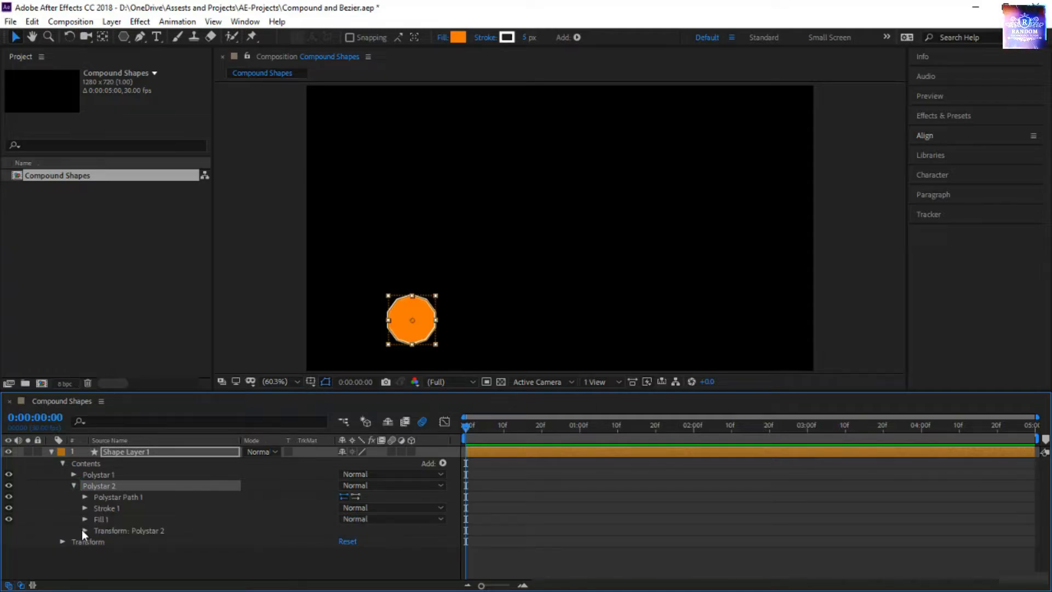
Move the Polystar 2 copy horizontally to an X position of about -183.6, beside the original polygon, and collapse its group
{"action": "left_click", "coordinate": [85, 530]}
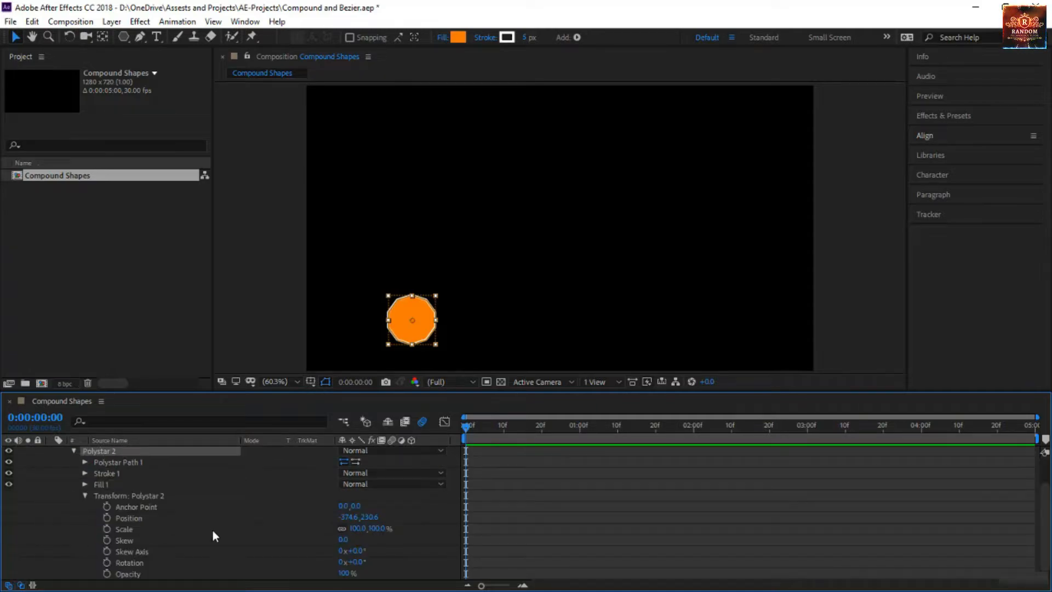
{"action": "left_click_drag", "start_coordinate": [348, 517], "coordinate": [495, 530]}
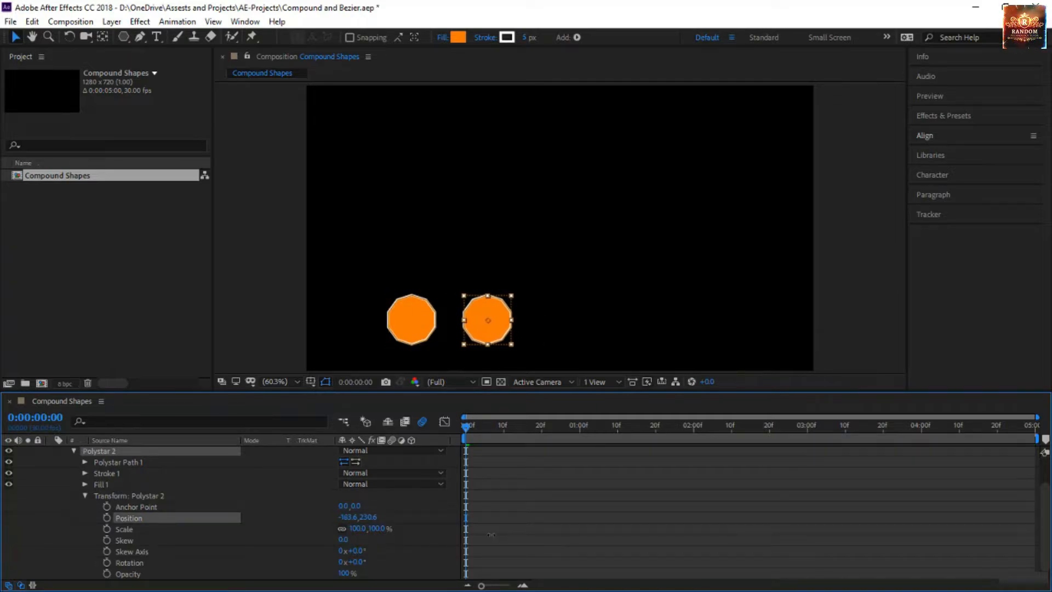
{"action": "left_click", "coordinate": [73, 451]}
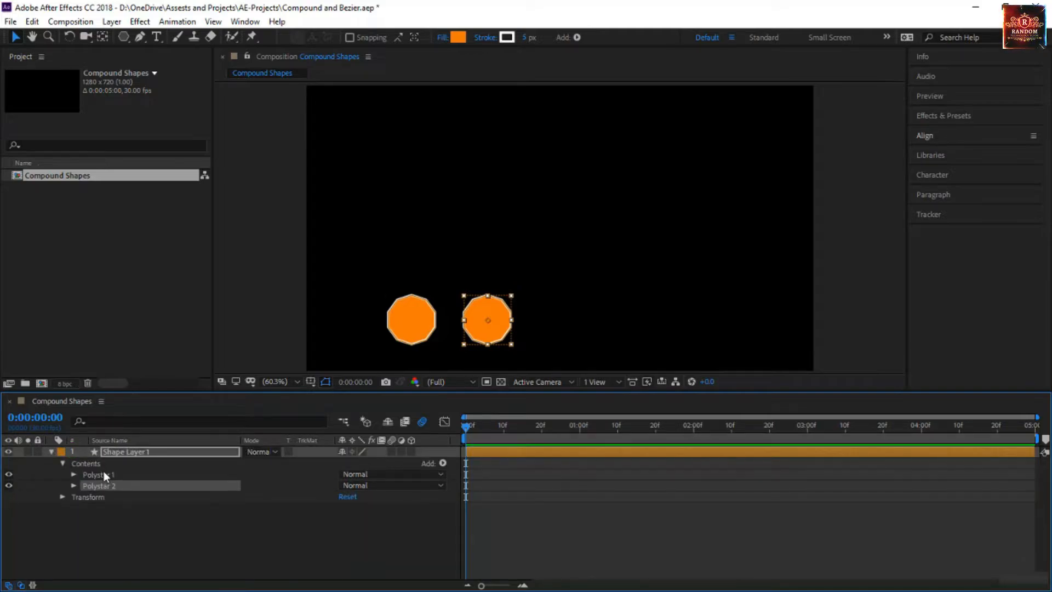
Draw a wide, thin rectangle just above the two polygons as a new group inside Shape Layer 1
{"action": "left_click", "coordinate": [102, 473]}
{"action": "left_click", "coordinate": [119, 484]}
{"action": "left_click", "coordinate": [153, 455]}
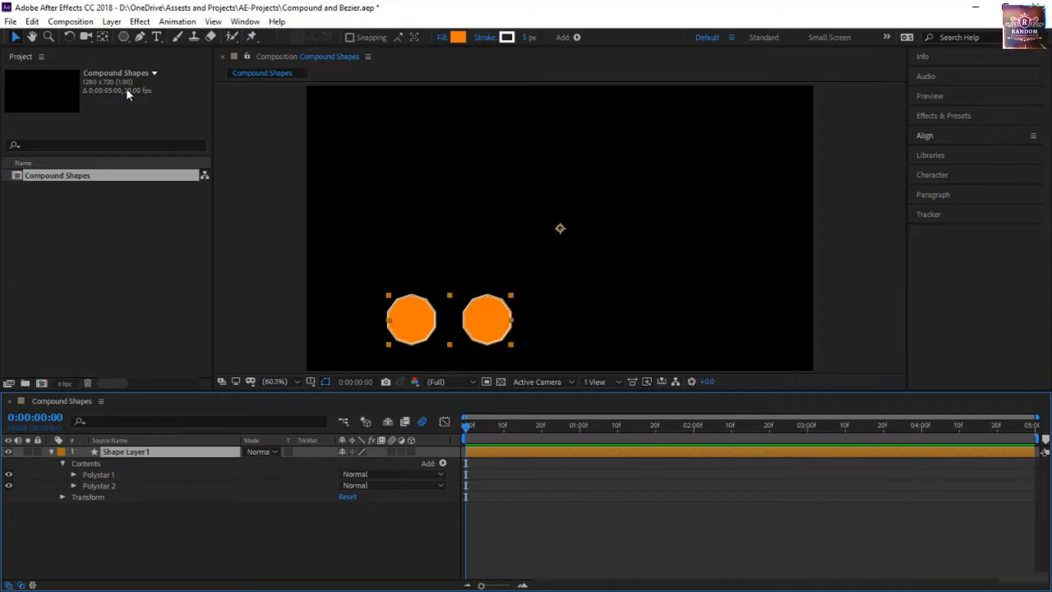
{"action": "left_click", "coordinate": [123, 38]}
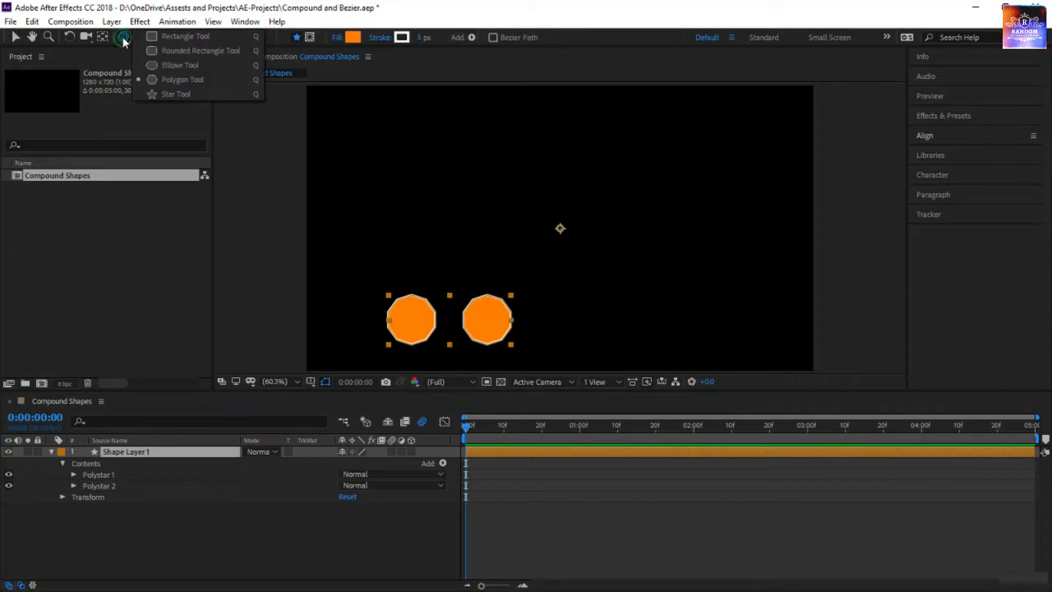
{"action": "left_click", "coordinate": [183, 36]}
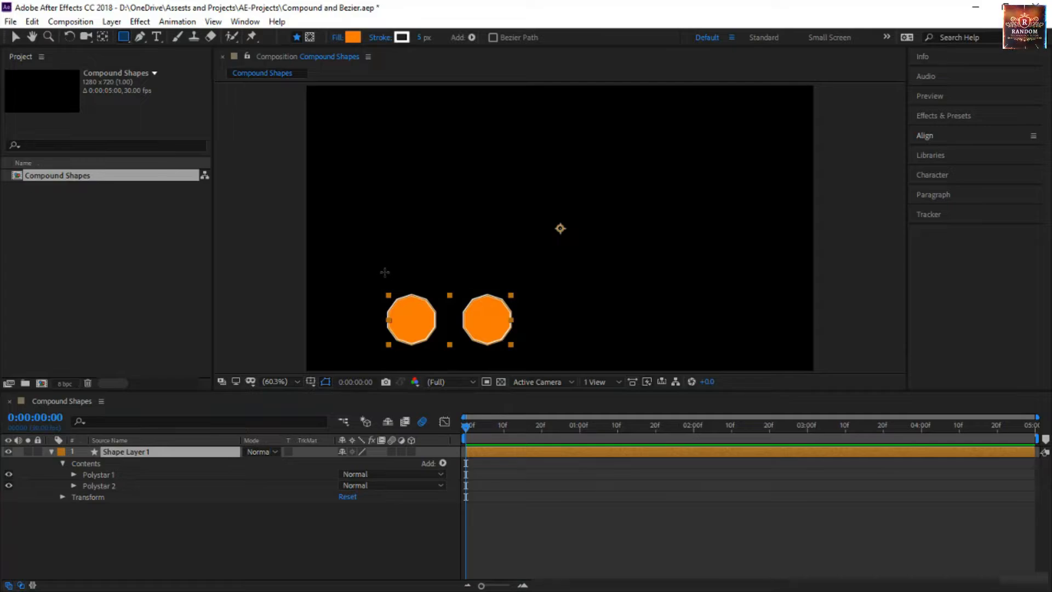
{"action": "mouse_move", "coordinate": [382, 278]}
{"action": "left_mouse_down"}
{"action": "mouse_move", "coordinate": [554, 290]}
{"action": "mouse_move", "coordinate": [526, 298]}
{"action": "mouse_move", "coordinate": [523, 287]}
{"action": "left_mouse_up"}
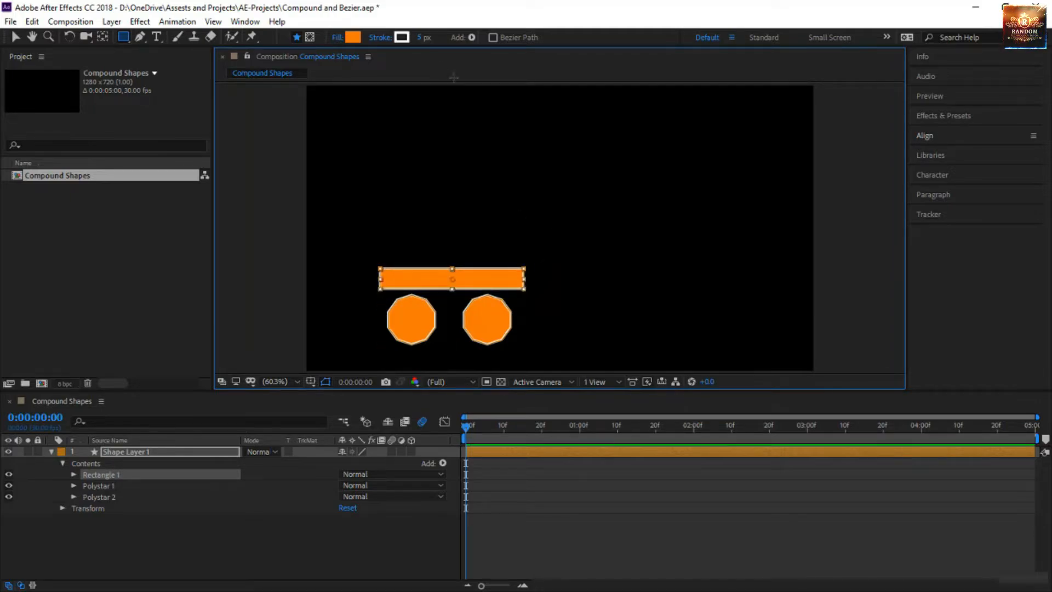
Set the new rectangle's stroke width to 2 px
{"action": "left_click", "coordinate": [422, 37]}
{"action": "type", "text": "2"}
{"action": "key", "text": "Return"}
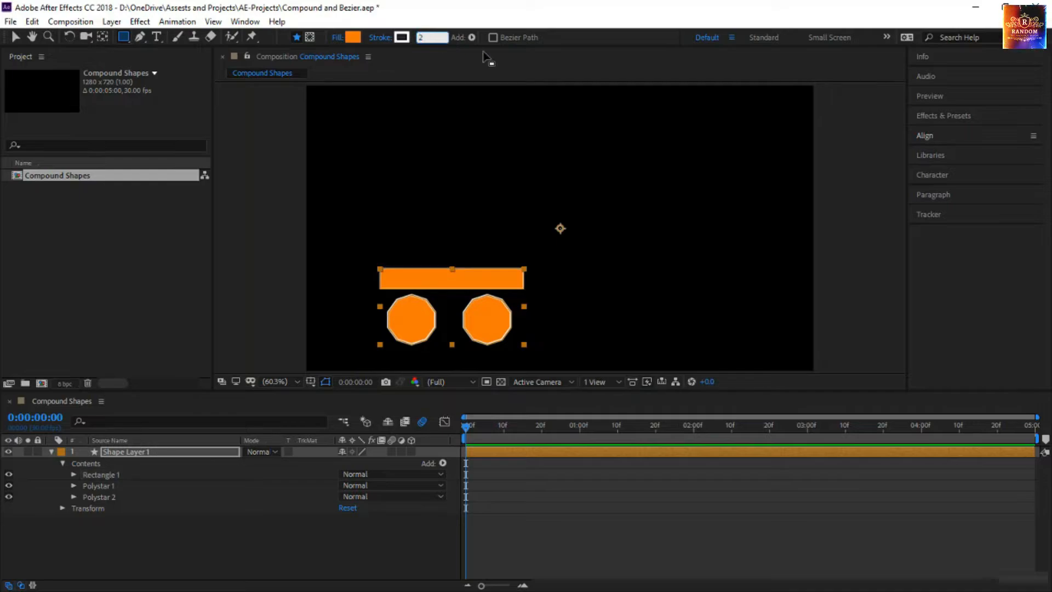
Expand the Rectangle 1 group, switch to the Selection tool and examine the group's own transform properties
{"action": "left_click", "coordinate": [124, 471]}
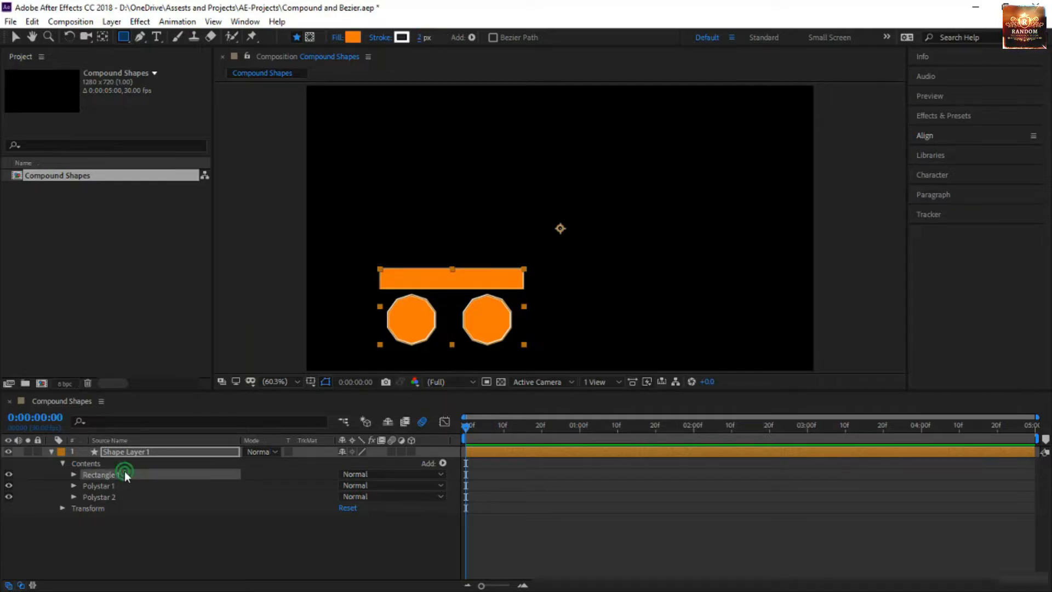
{"action": "left_click", "coordinate": [75, 474]}
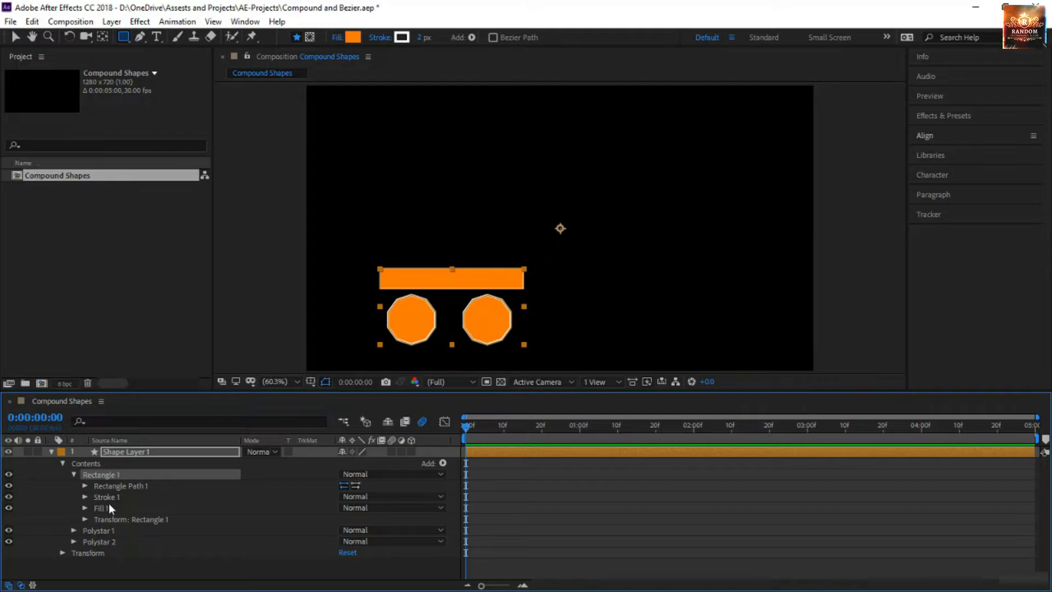
{"action": "left_click", "coordinate": [124, 520]}
{"action": "left_click", "coordinate": [85, 520]}
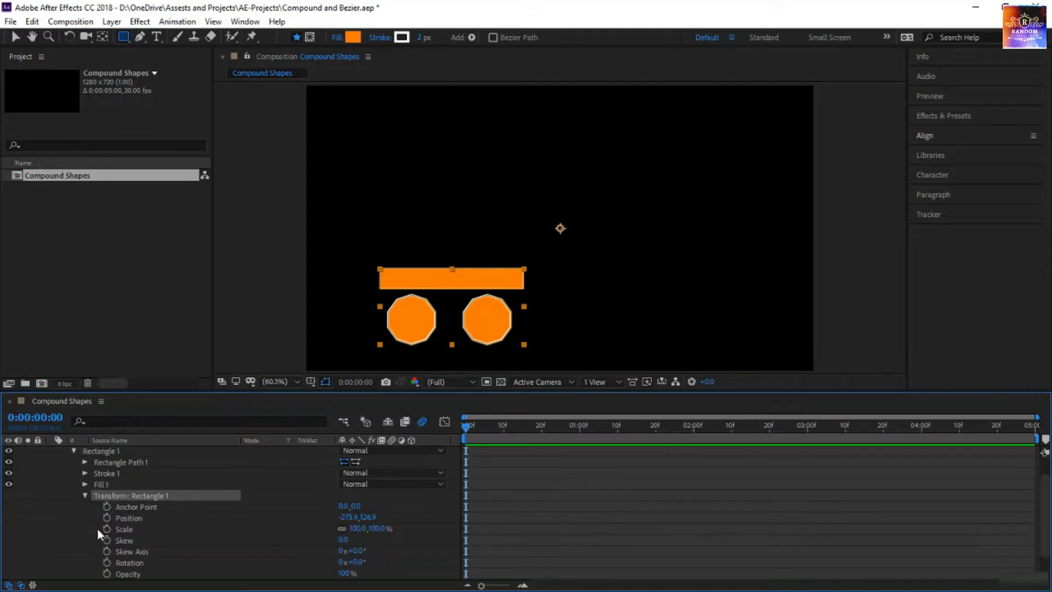
{"action": "scroll", "coordinate": [147, 524], "scroll_direction": "down", "scroll_amount": 1}
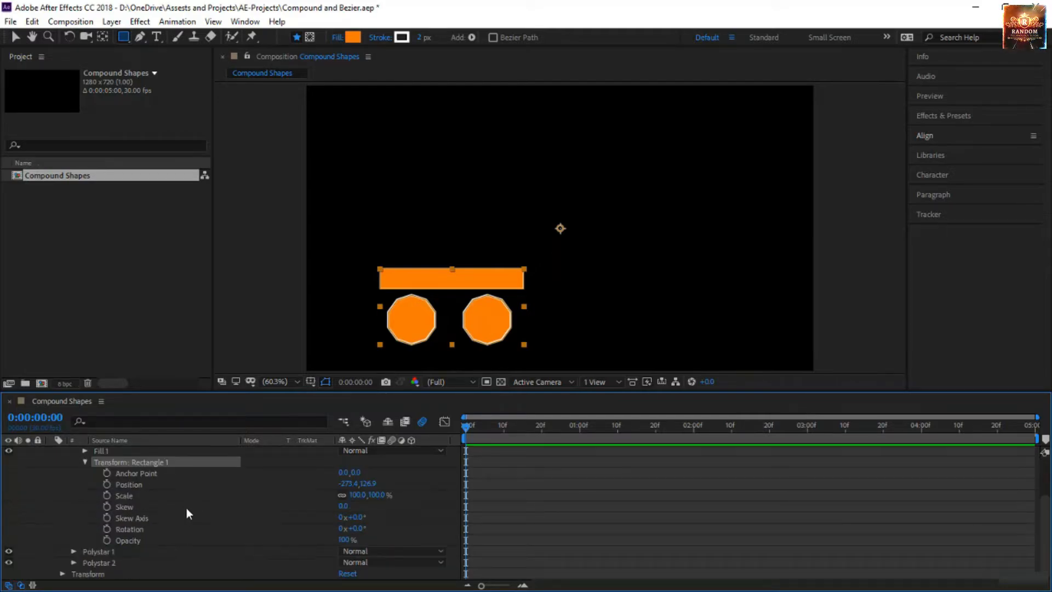
{"action": "key", "text": "v"}
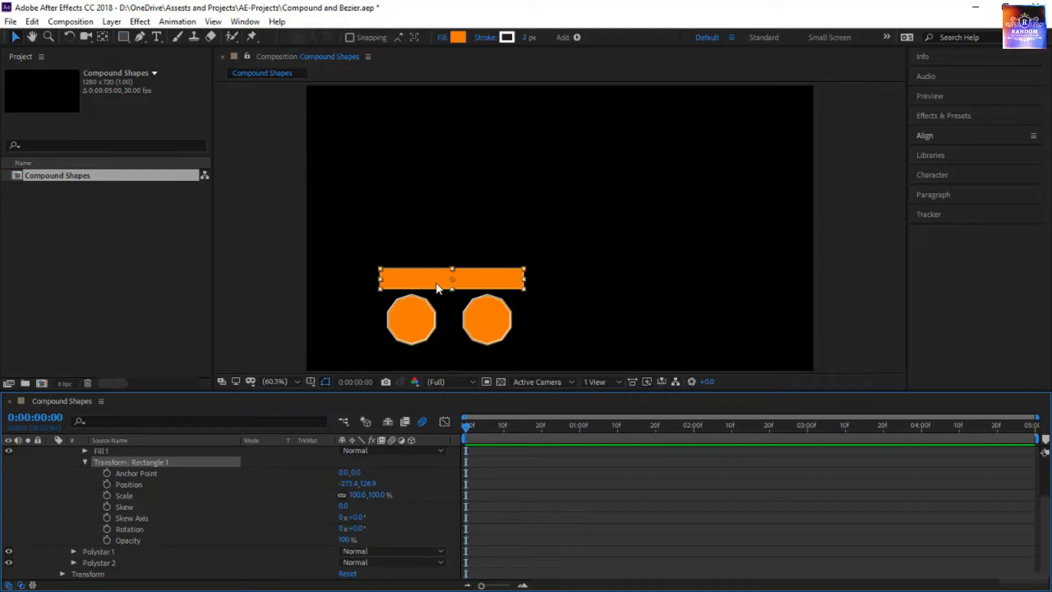
{"action": "scroll", "coordinate": [132, 553], "scroll_direction": "up", "scroll_amount": 2}
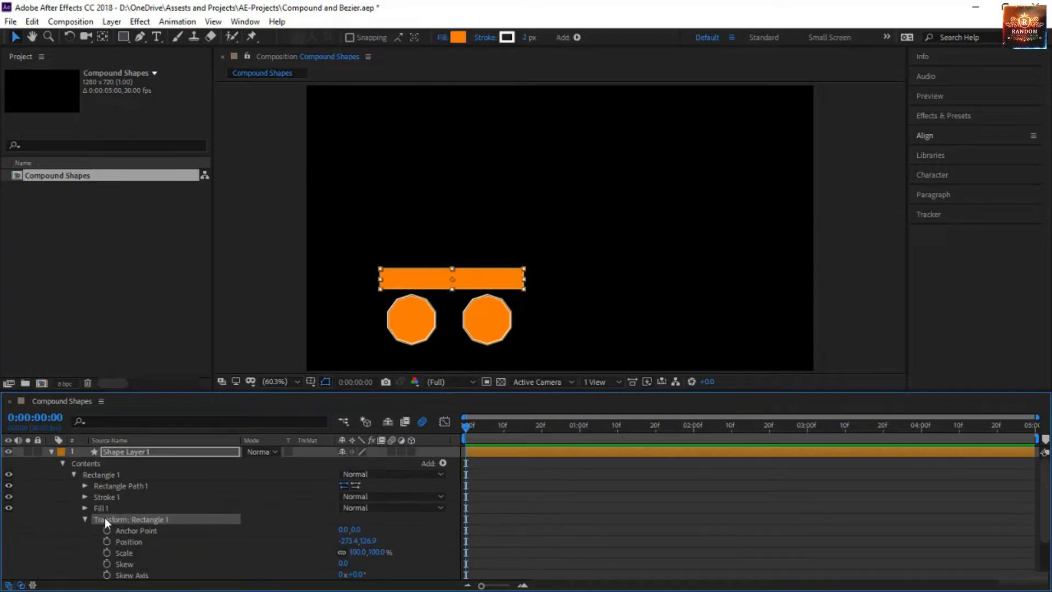
{"action": "left_click", "coordinate": [84, 519]}
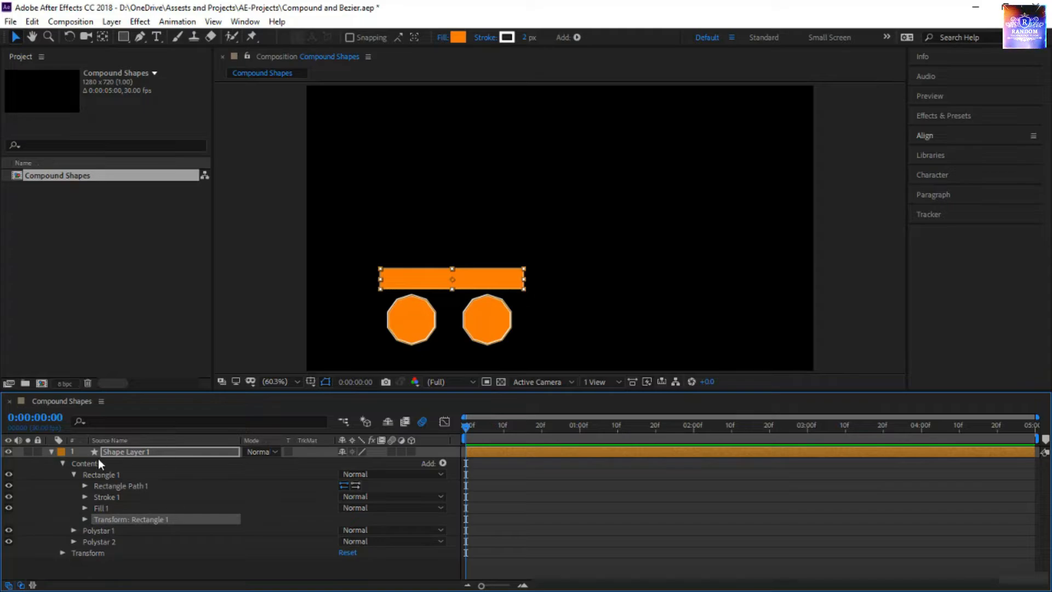
Draw a small star above the rectangle's left end as another group inside Shape Layer 1
{"action": "left_click", "coordinate": [124, 452]}
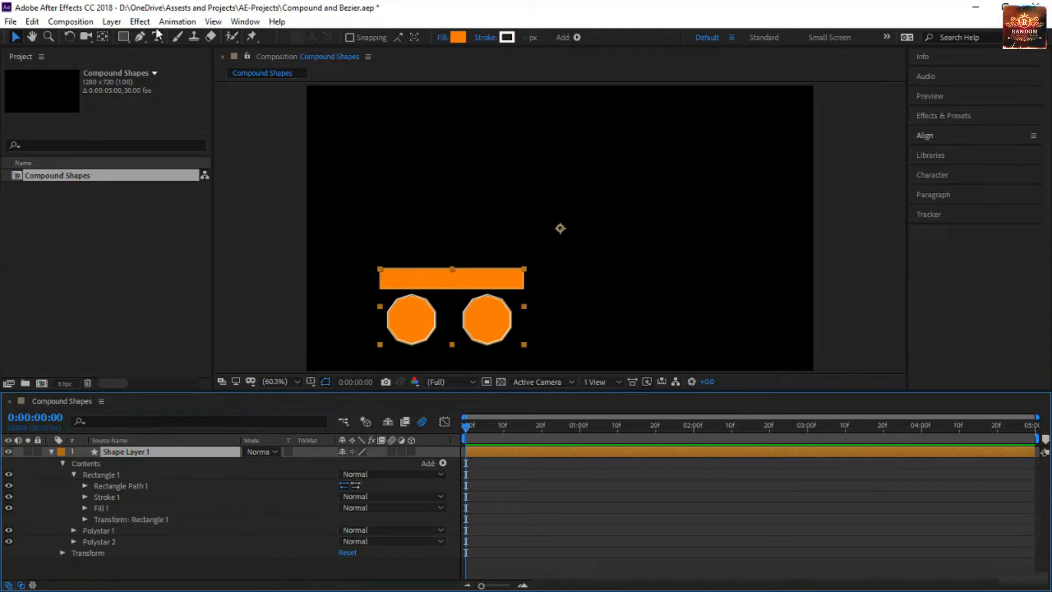
{"action": "left_click_drag", "start_coordinate": [124, 36], "coordinate": [169, 92]}
{"action": "left_click_drag", "start_coordinate": [387, 243], "coordinate": [404, 255]}
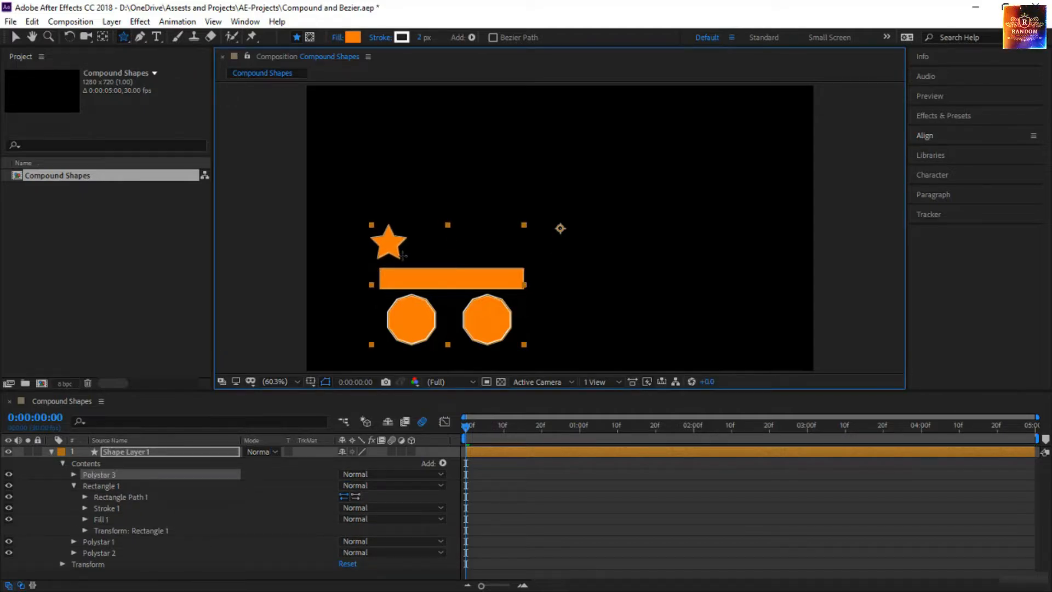
Change the star's fill colour to the olive green 6D8C30
{"action": "left_click", "coordinate": [353, 37]}
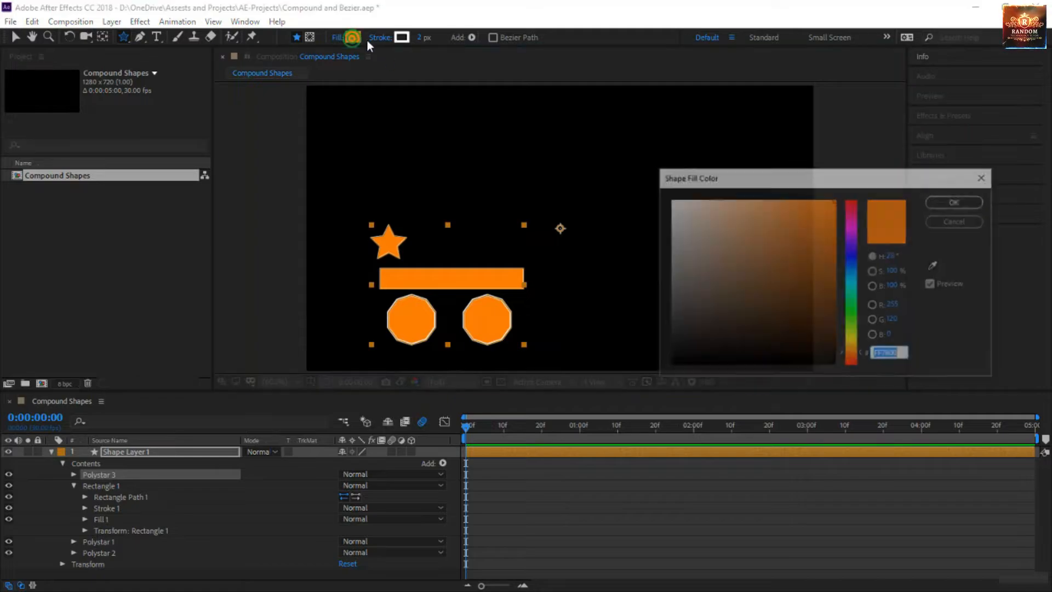
{"action": "left_click", "coordinate": [851, 285]}
{"action": "mouse_move", "coordinate": [850, 269]}
{"action": "left_mouse_down"}
{"action": "mouse_move", "coordinate": [856, 348]}
{"action": "mouse_move", "coordinate": [856, 330]}
{"action": "left_mouse_up"}
{"action": "mouse_move", "coordinate": [812, 302]}
{"action": "left_mouse_down"}
{"action": "mouse_move", "coordinate": [786, 251]}
{"action": "mouse_move", "coordinate": [779, 274]}
{"action": "left_mouse_up"}
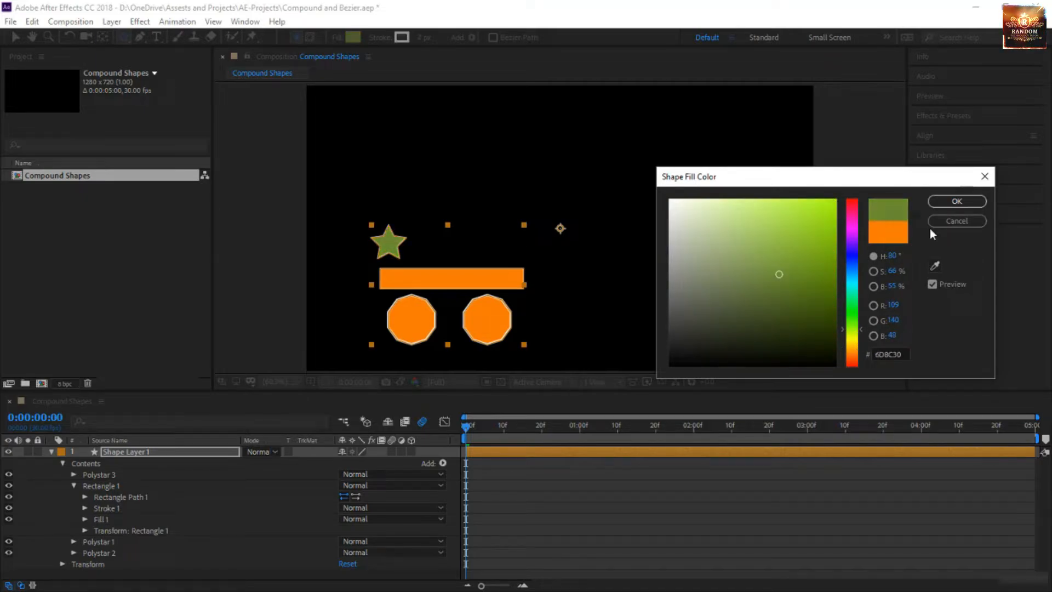
{"action": "left_click", "coordinate": [958, 201]}
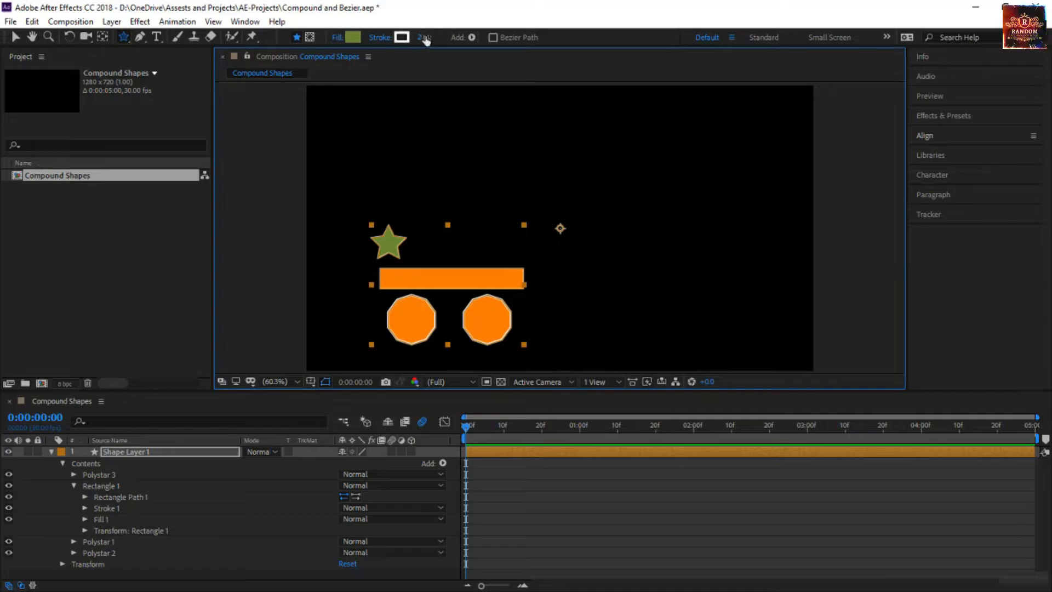
Set the star's stroke width to 5 px
{"action": "left_click", "coordinate": [423, 39]}
{"action": "type", "text": "5"}
{"action": "key", "text": "Return"}
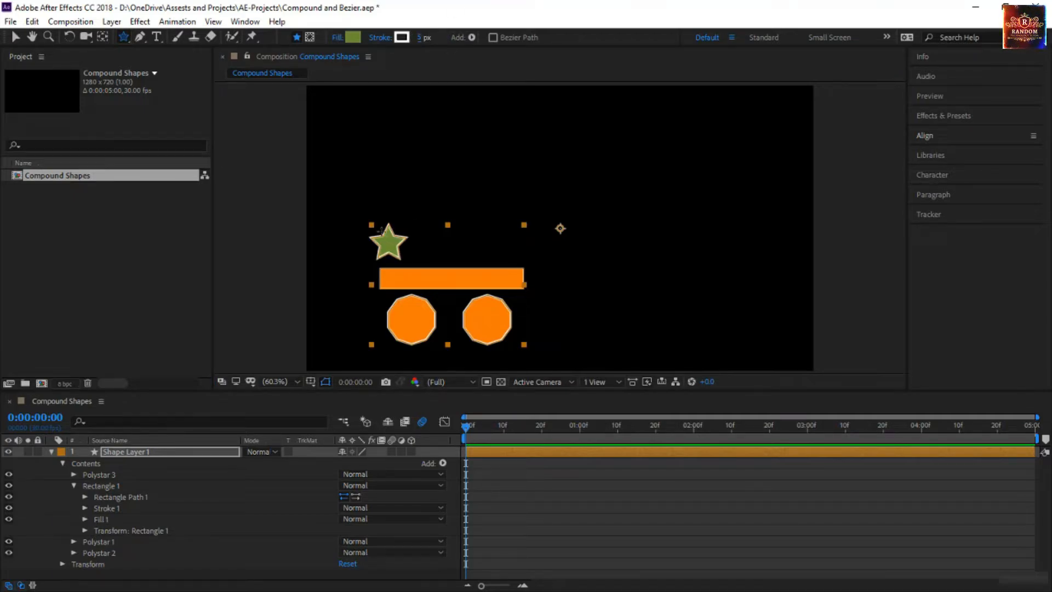
Collapse the Rectangle 1 group and select the star, rectangle and first polygon groups in turn to examine which shape each controls
{"action": "left_click", "coordinate": [75, 486]}
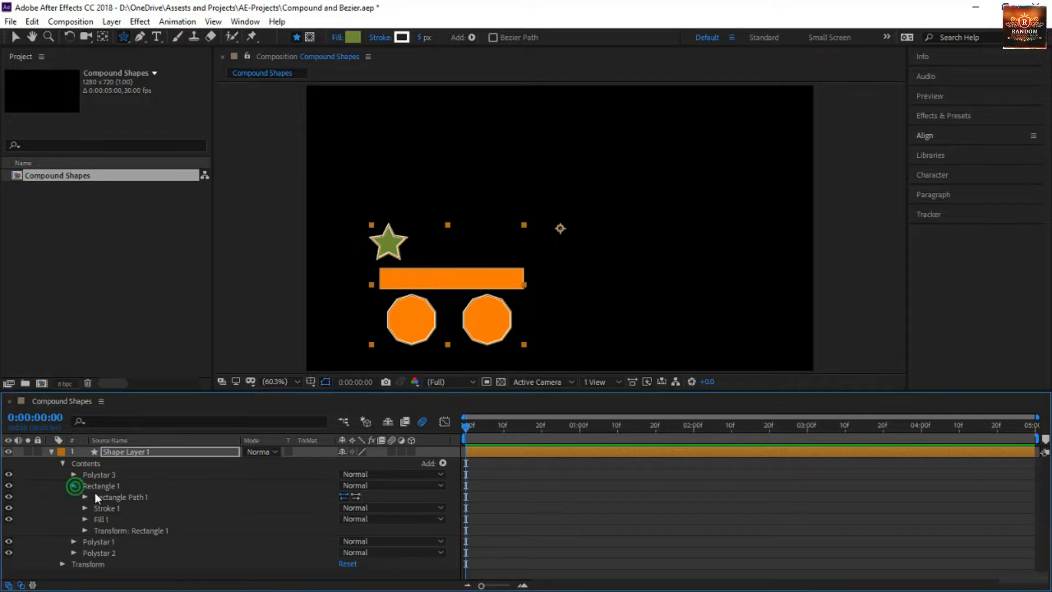
{"action": "left_click", "coordinate": [114, 476]}
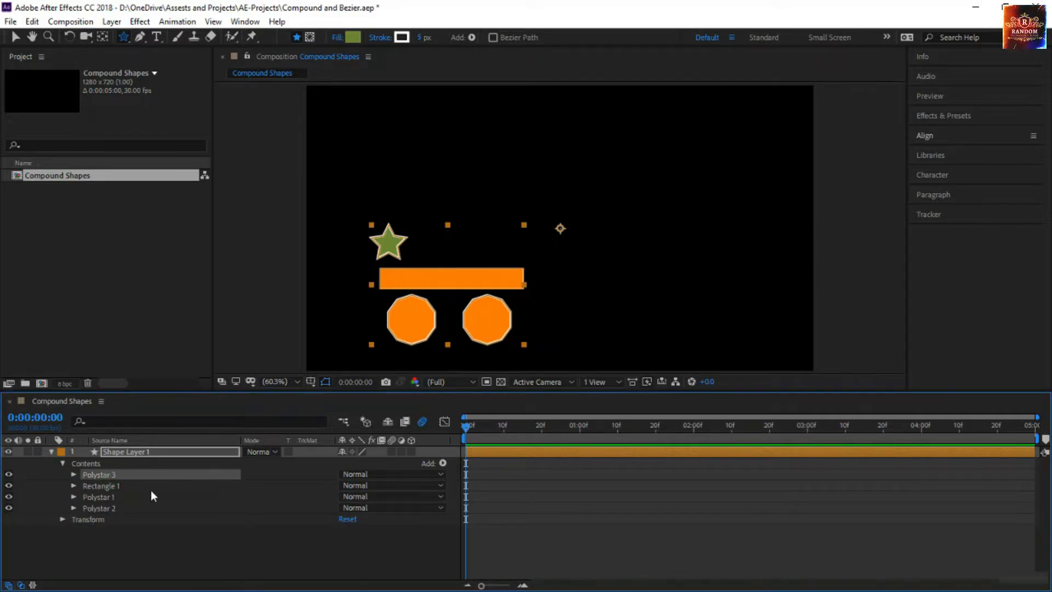
{"action": "key", "text": "v"}
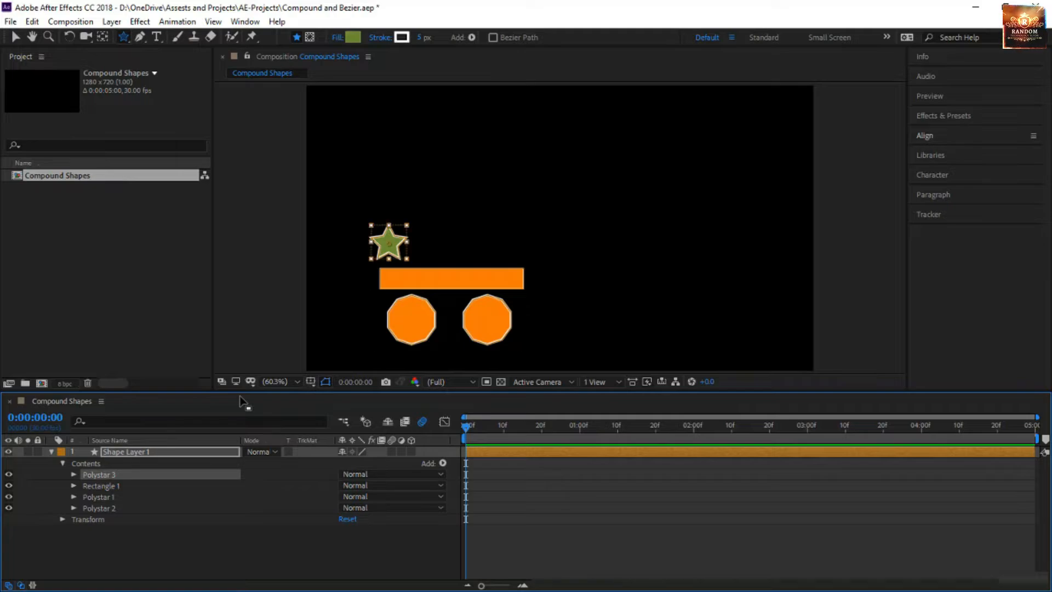
{"action": "left_click", "coordinate": [112, 484]}
{"action": "left_click", "coordinate": [112, 475]}
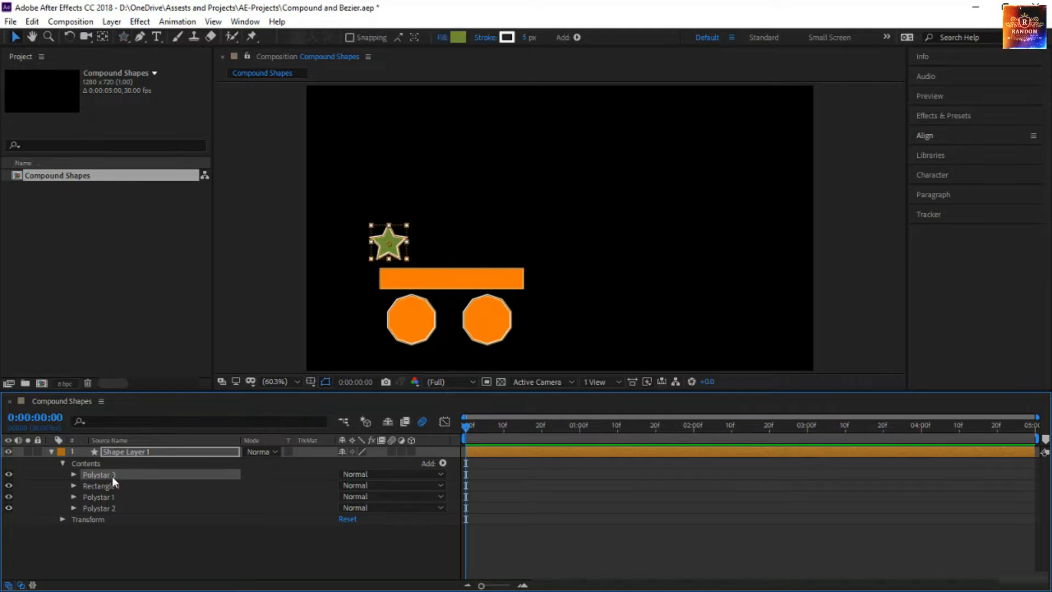
{"action": "left_click", "coordinate": [120, 485]}
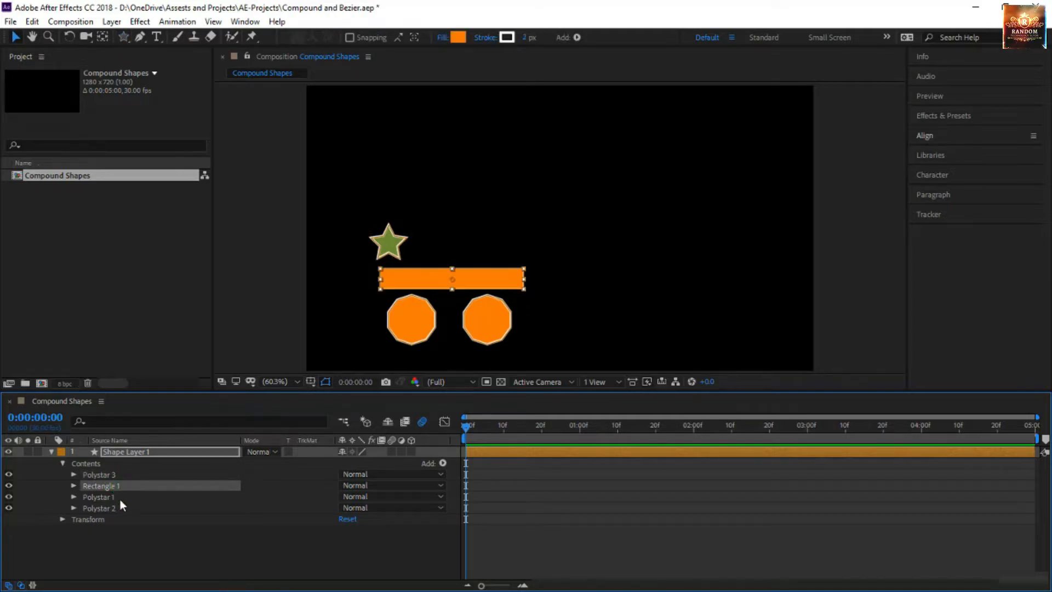
{"action": "left_click", "coordinate": [120, 497]}
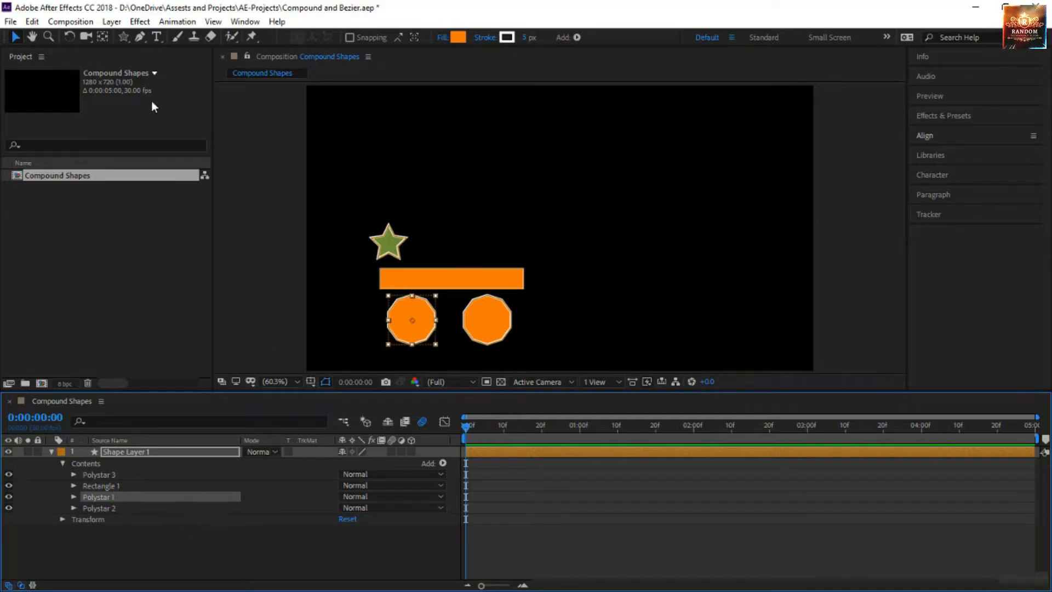
Draw a small circle with the Ellipse tool directly above the star, inside Shape Layer 1
{"action": "left_click", "coordinate": [123, 37]}
{"action": "left_click", "coordinate": [192, 67]}
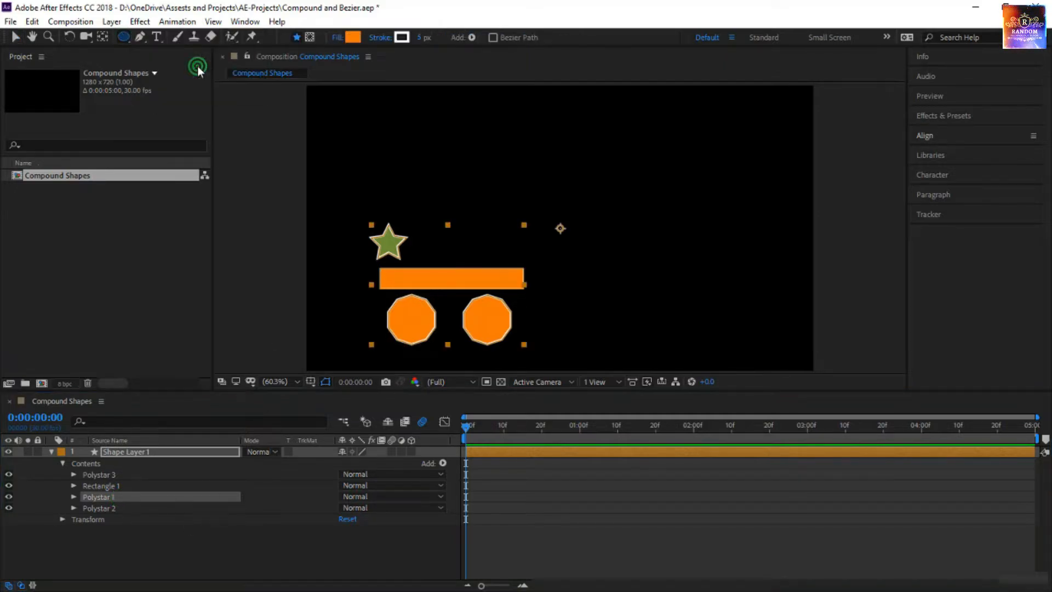
{"action": "left_click", "coordinate": [134, 456]}
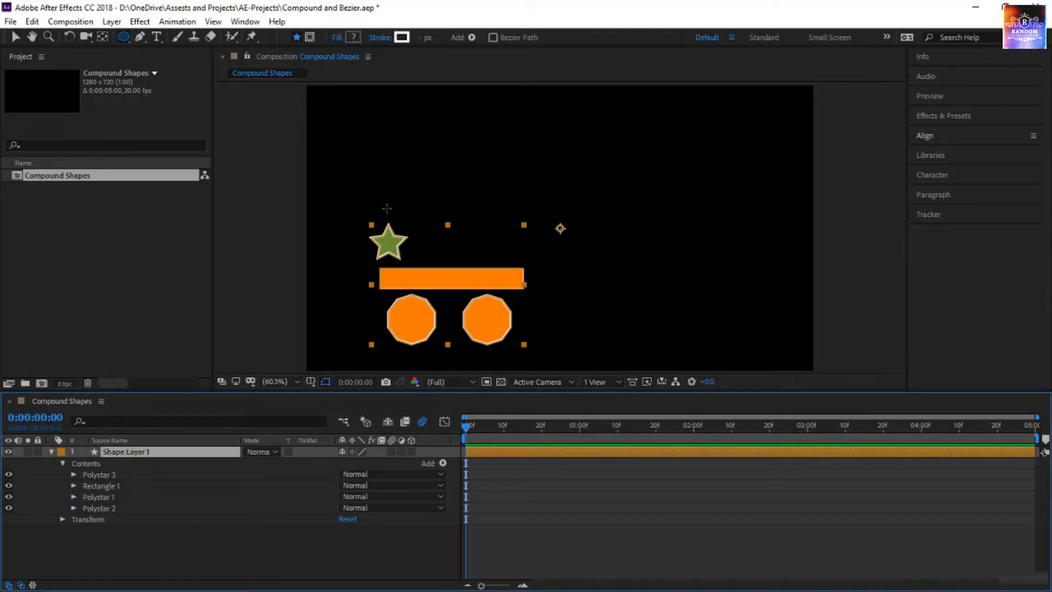
{"action": "left_click_drag", "start_coordinate": [384, 204], "coordinate": [402, 217]}
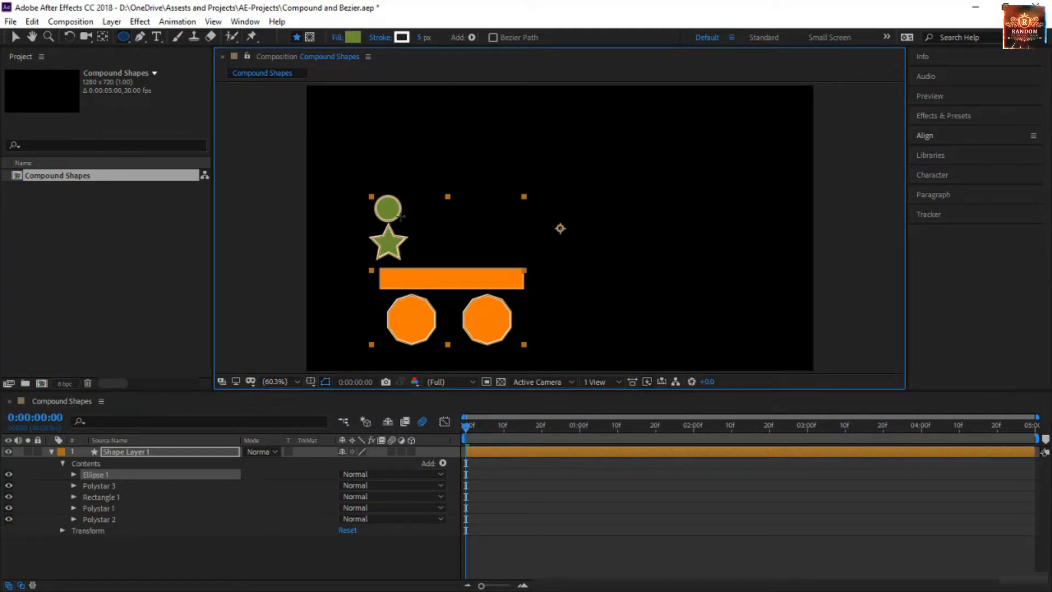
Change the circle's fill to a fully saturated, bright lime green
{"action": "left_click", "coordinate": [351, 38]}
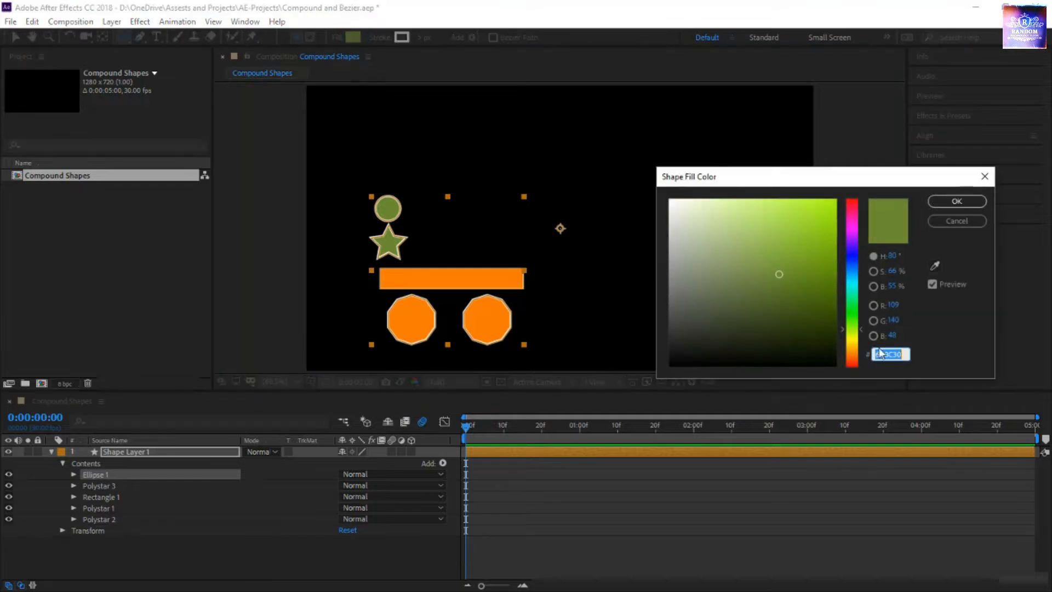
{"action": "left_click_drag", "start_coordinate": [783, 263], "coordinate": [950, 58]}
{"action": "left_click", "coordinate": [956, 202]}
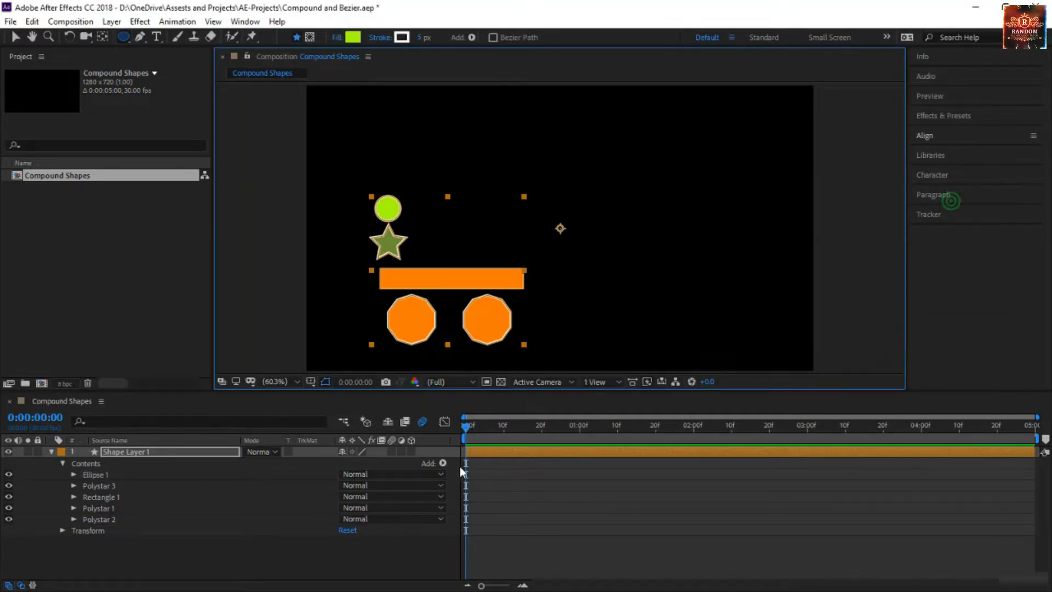
Select the shape layer and its circle and star groups in turn to examine how the layer is organized
{"action": "left_click", "coordinate": [512, 515]}
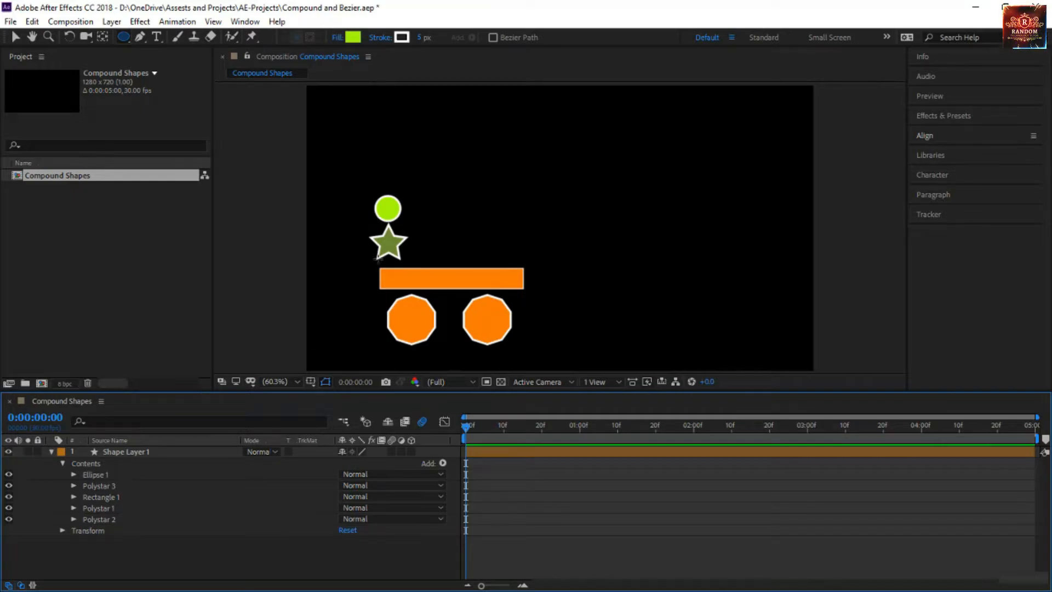
{"action": "left_click", "coordinate": [172, 452]}
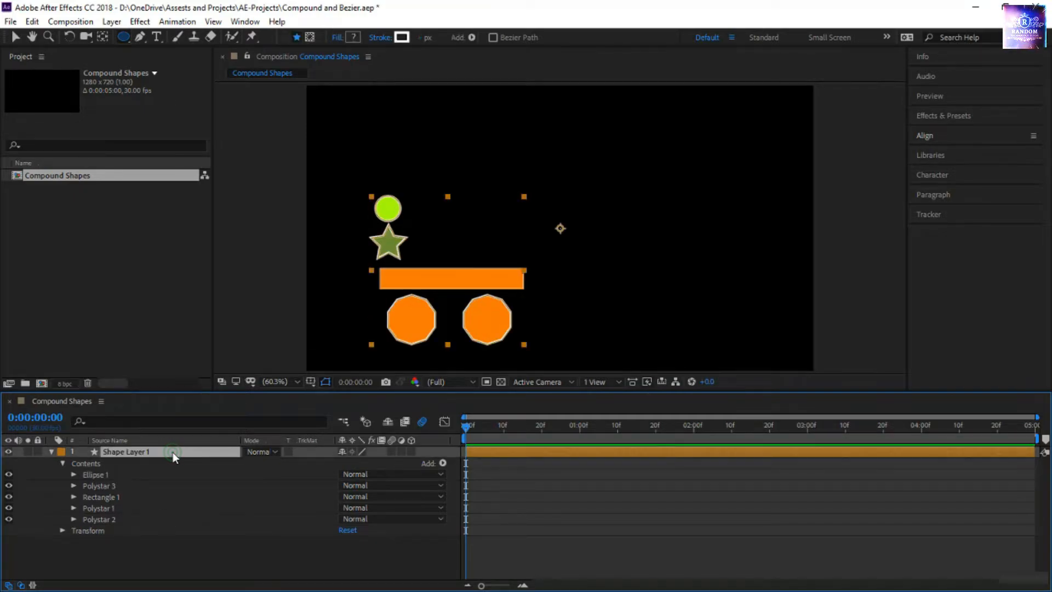
{"action": "left_click", "coordinate": [141, 474]}
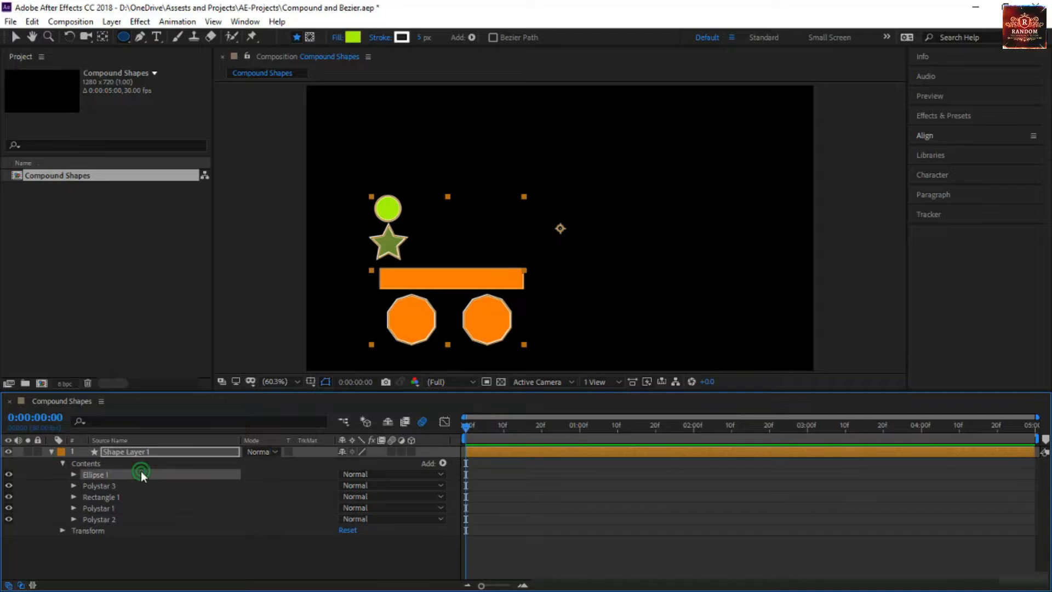
{"action": "left_click", "coordinate": [143, 486]}
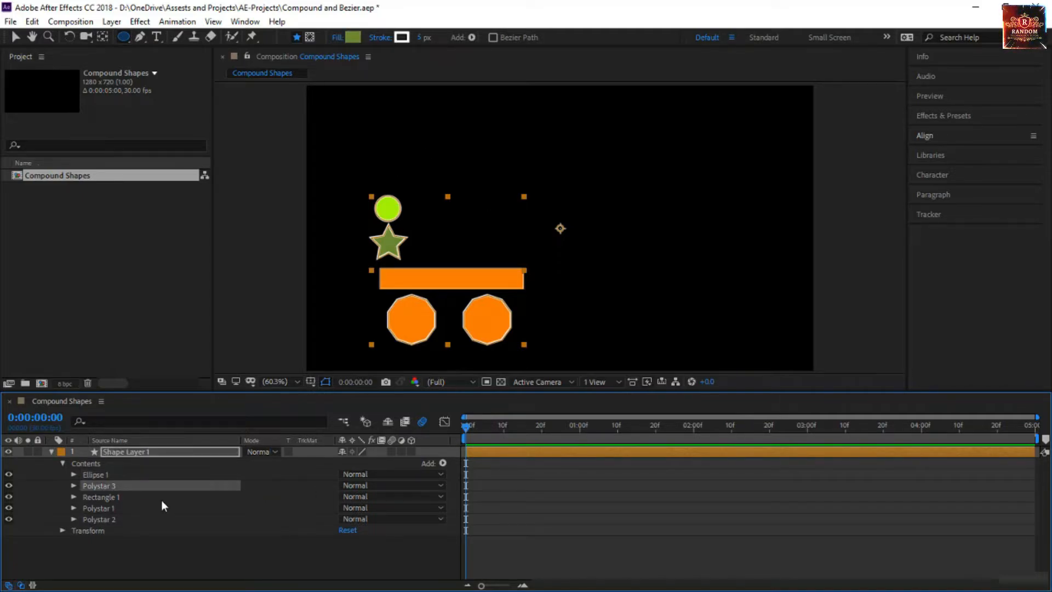
Try scaling the whole shape layer to 127% through the layer's own transform, and undo the change
{"action": "left_click", "coordinate": [62, 532]}
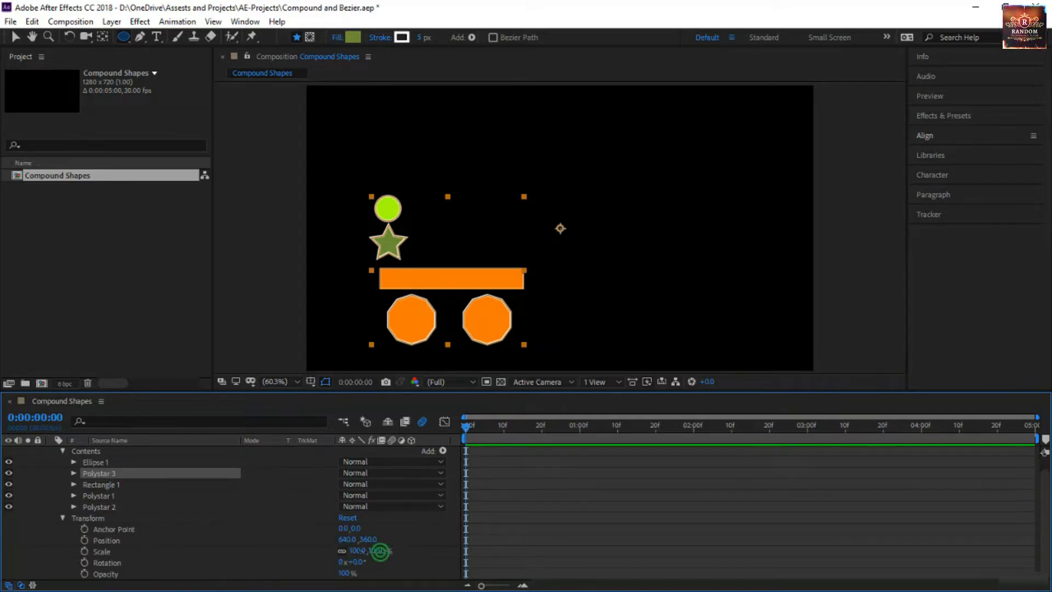
{"action": "left_click_drag", "start_coordinate": [382, 557], "coordinate": [403, 554]}
{"action": "key", "text": "ctrl+z"}
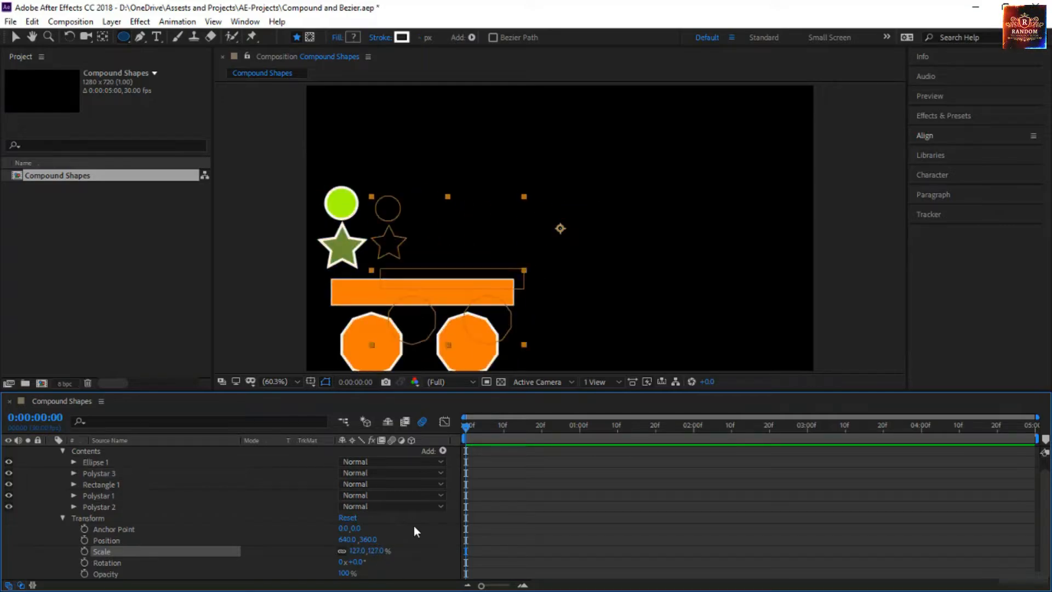
{"action": "scroll", "coordinate": [105, 478], "scroll_direction": "up", "scroll_amount": 1}
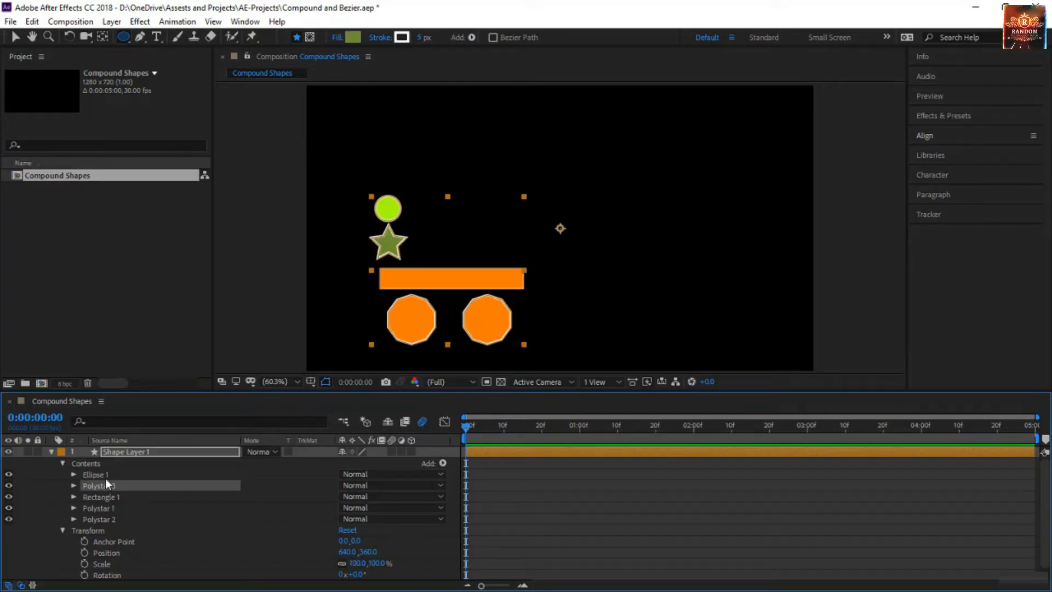
Set a starting rotation keyframe at 0:00 in the transform of the Polystar 2 group
{"action": "left_click", "coordinate": [104, 518]}
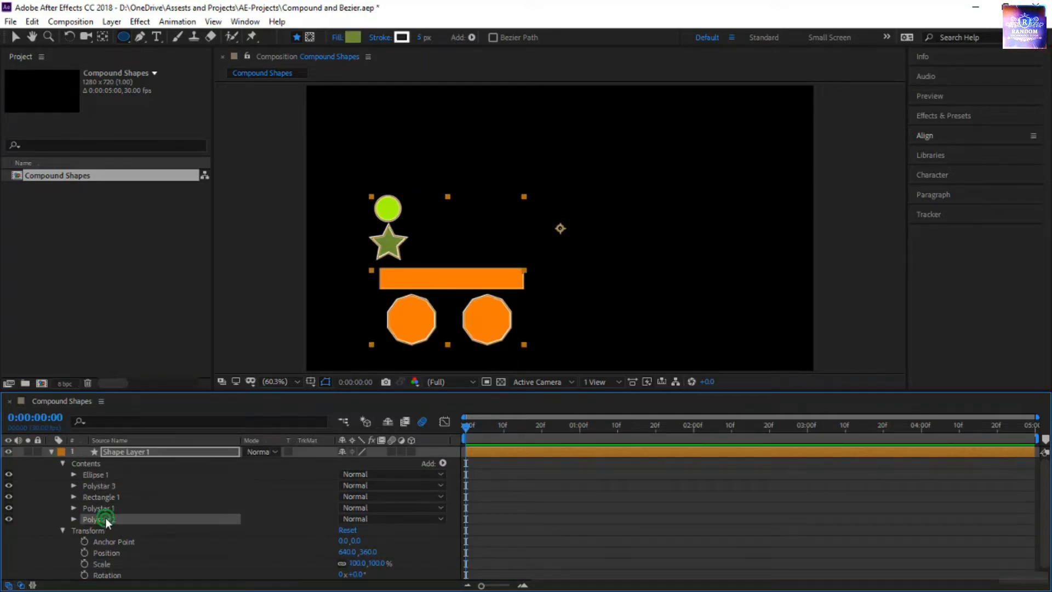
{"action": "left_click", "coordinate": [73, 519]}
{"action": "left_click", "coordinate": [128, 564]}
{"action": "key", "text": "v"}
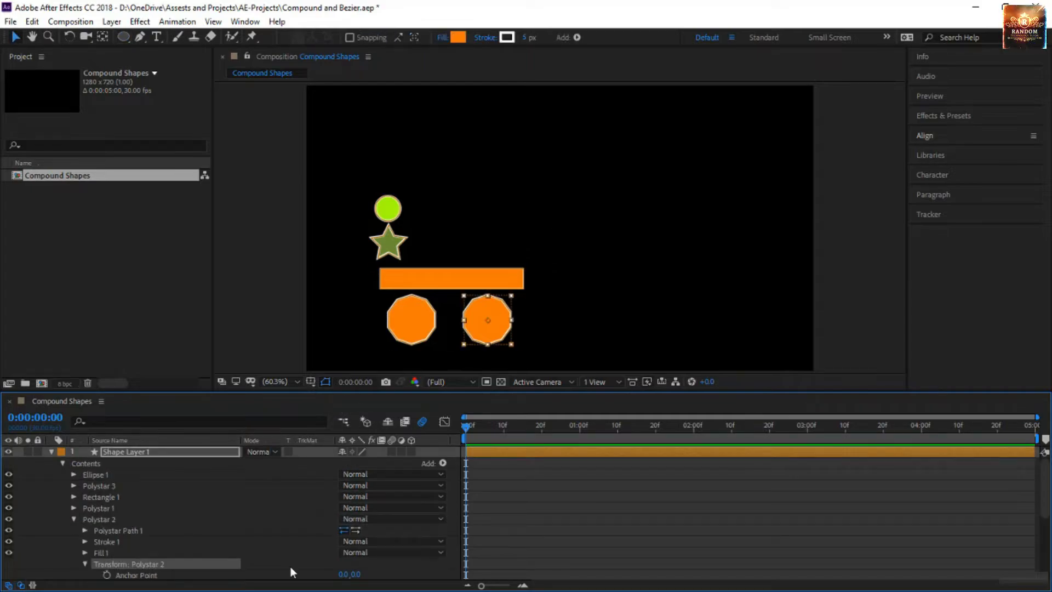
{"action": "scroll", "coordinate": [290, 567], "scroll_direction": "down", "scroll_amount": 3}
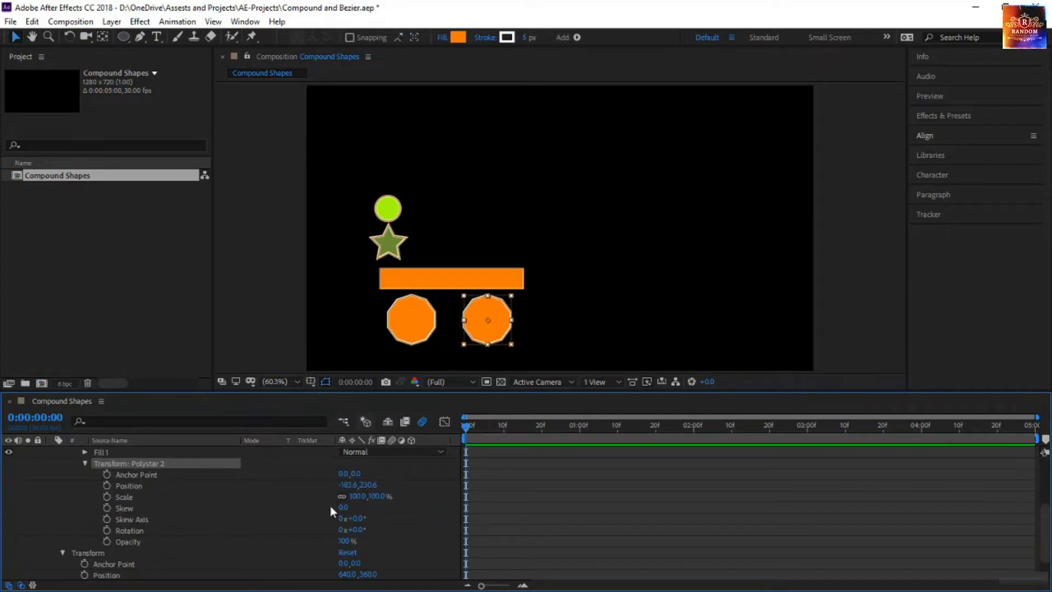
{"action": "left_click", "coordinate": [106, 530]}
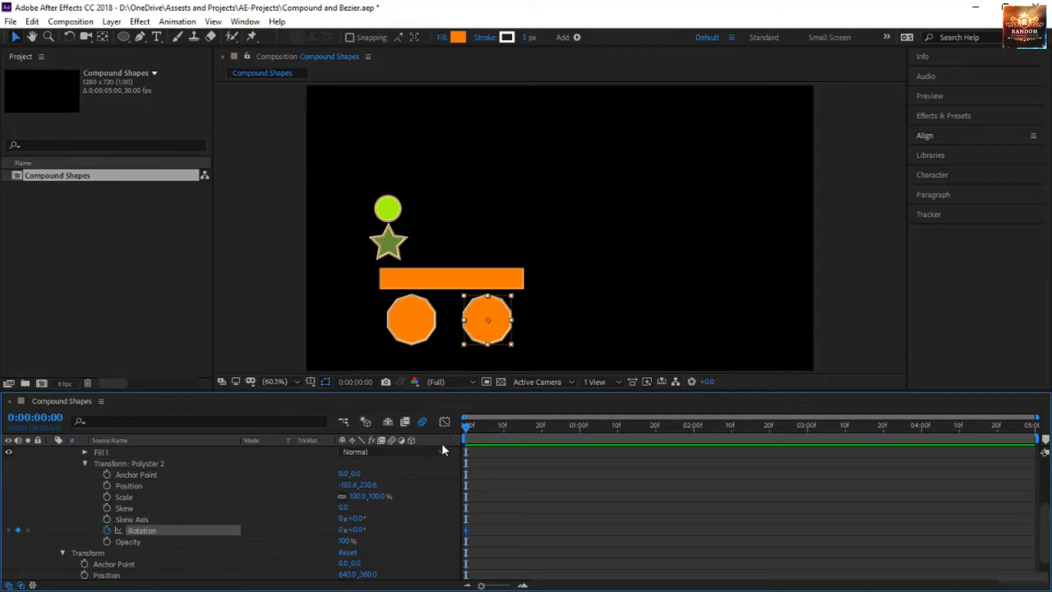
Keyframe the Polystar 2 group's rotation to 1 full revolution at 3:00 and scrub back to the start to preview it
{"action": "left_click_drag", "start_coordinate": [468, 425], "coordinate": [808, 455]}
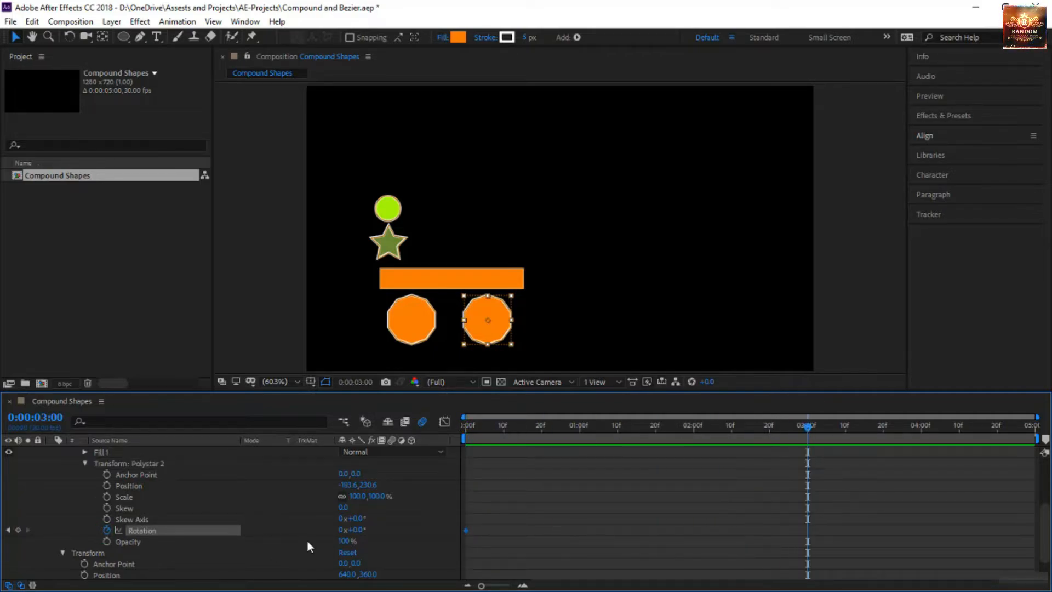
{"action": "left_click", "coordinate": [342, 530]}
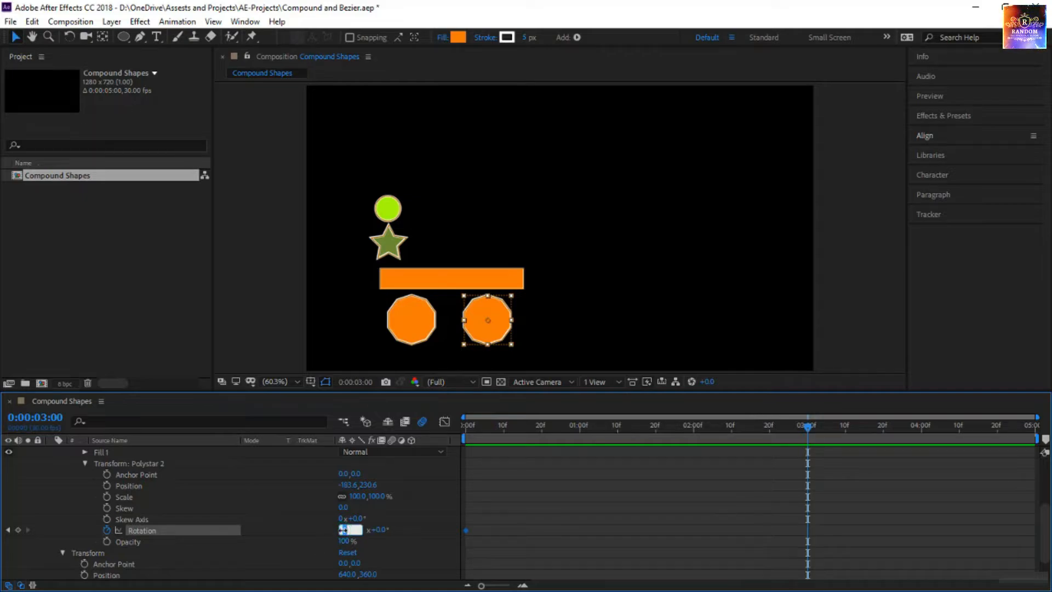
{"action": "type", "text": "1"}
{"action": "key", "text": "Return"}
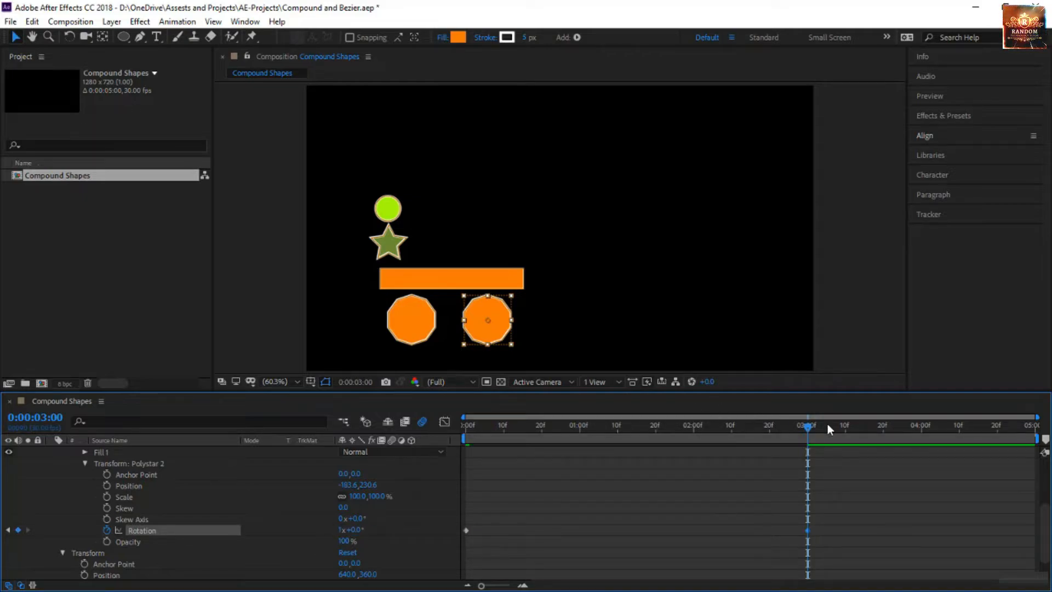
{"action": "left_click_drag", "start_coordinate": [810, 425], "coordinate": [434, 555]}
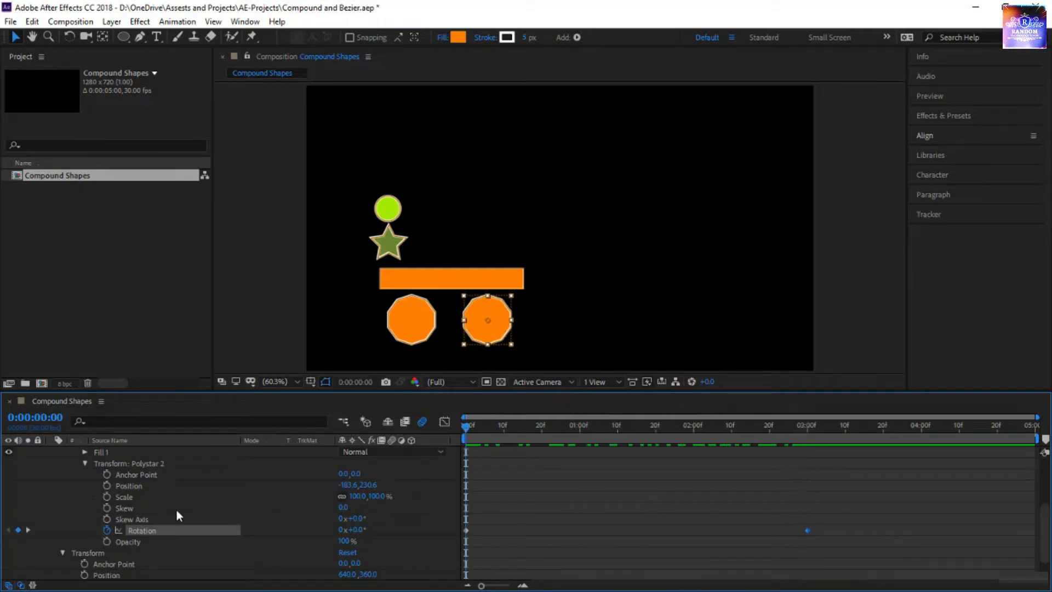
Set a starting rotation keyframe at 0:00 on the polystar path of the Polystar 1 group
{"action": "scroll", "coordinate": [176, 509], "scroll_direction": "up", "scroll_amount": 3}
{"action": "left_click", "coordinate": [394, 337]}
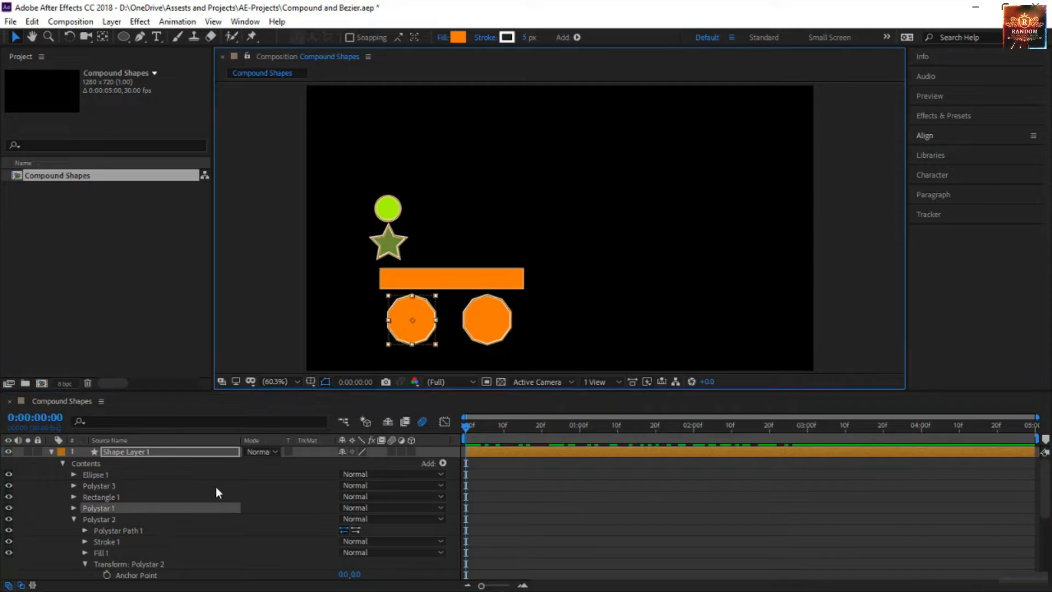
{"action": "left_click", "coordinate": [74, 507]}
{"action": "scroll", "coordinate": [138, 506], "scroll_direction": "down", "scroll_amount": 2}
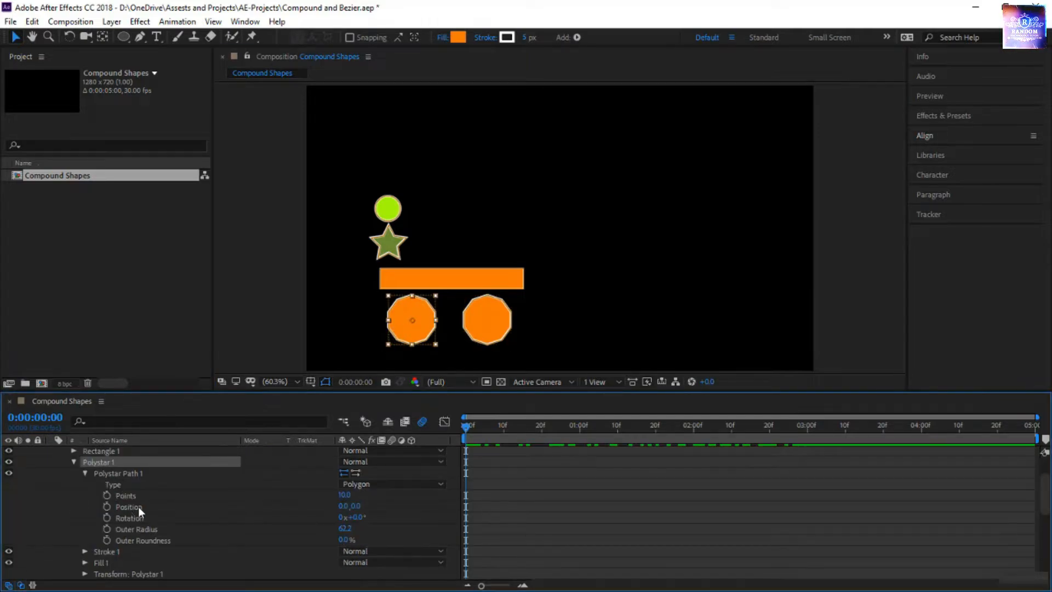
{"action": "left_click", "coordinate": [107, 517]}
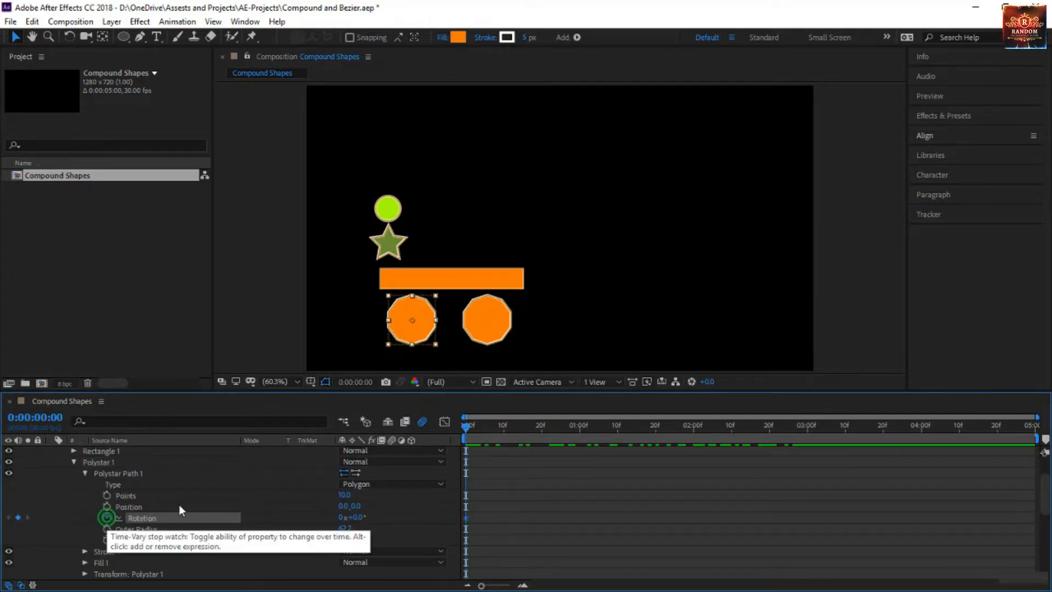
Keyframe the Polystar 1 path's rotation to 1 full revolution at 3:00 and scrub through the timeline to preview it
{"action": "left_click_drag", "start_coordinate": [464, 429], "coordinate": [807, 466]}
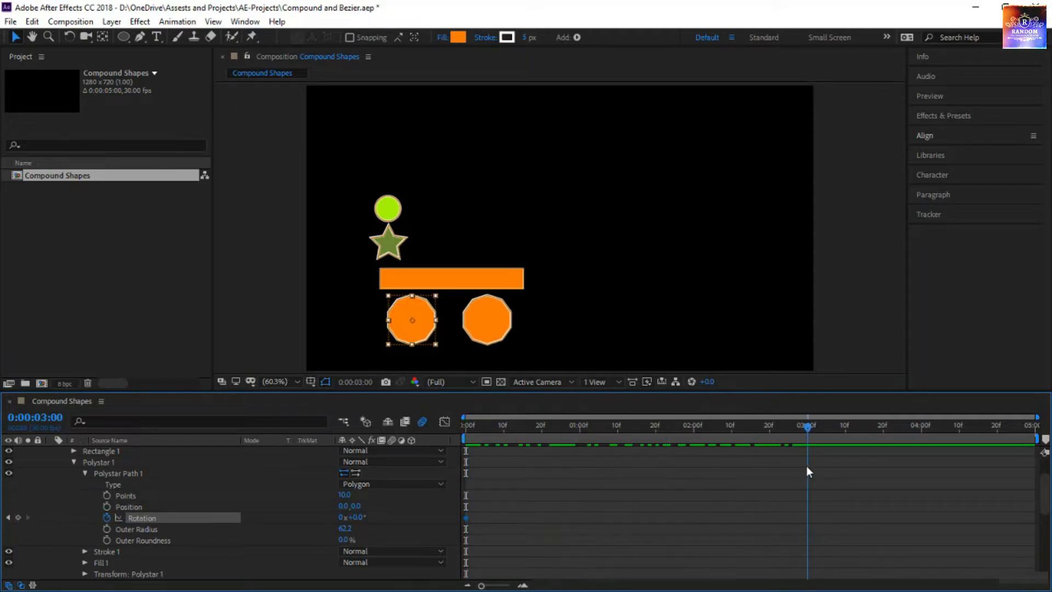
{"action": "left_click", "coordinate": [341, 518]}
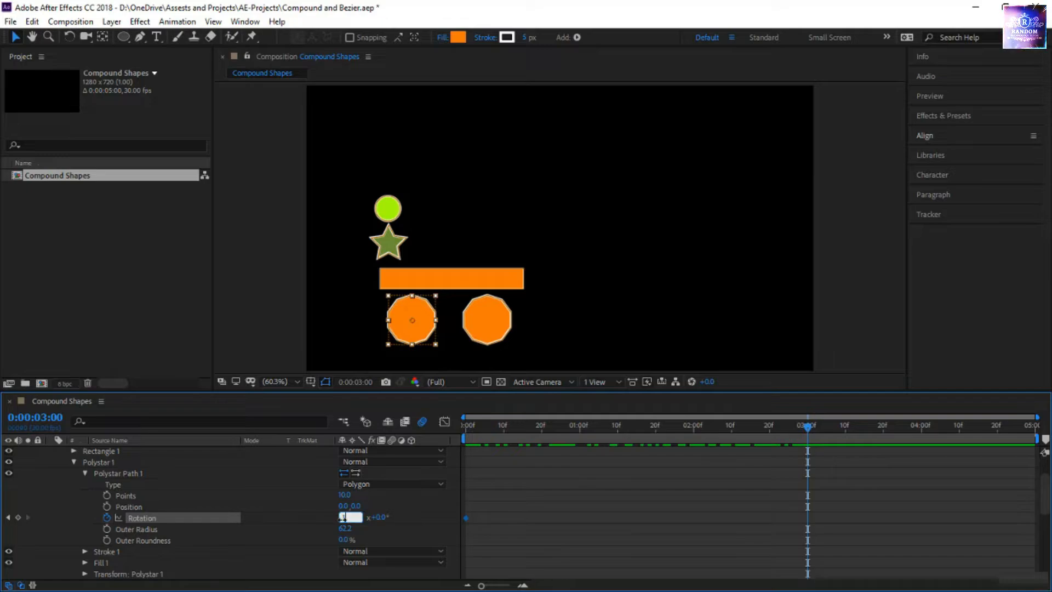
{"action": "type", "text": "1"}
{"action": "key", "text": "Return"}
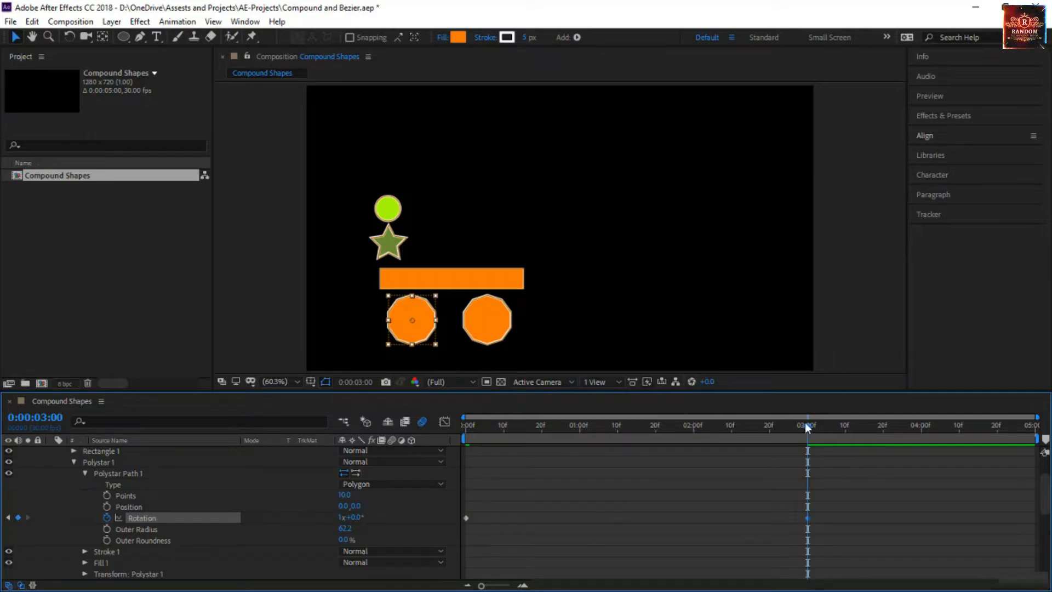
{"action": "left_click_drag", "start_coordinate": [806, 427], "coordinate": [801, 492]}
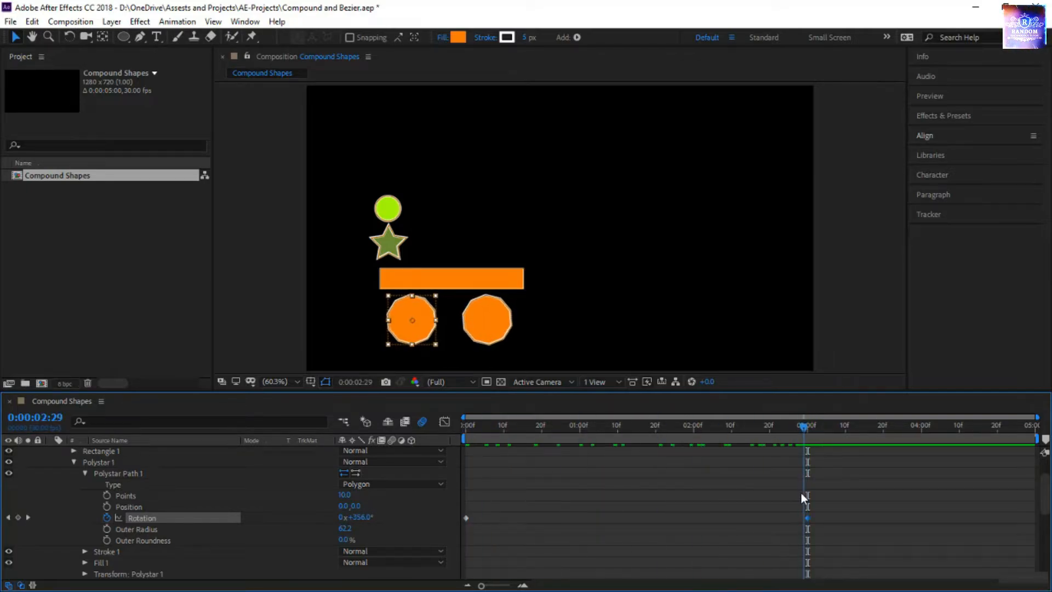
Set a starting position keyframe at 0:00 in the transform of the star's Polystar 3 group
{"action": "left_click", "coordinate": [383, 256]}
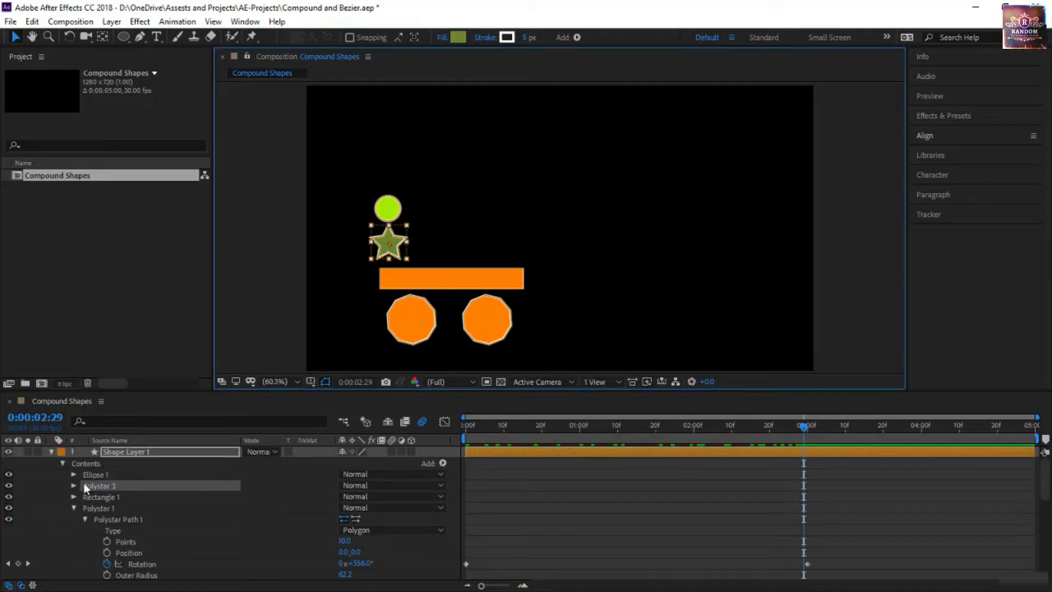
{"action": "left_click", "coordinate": [74, 487]}
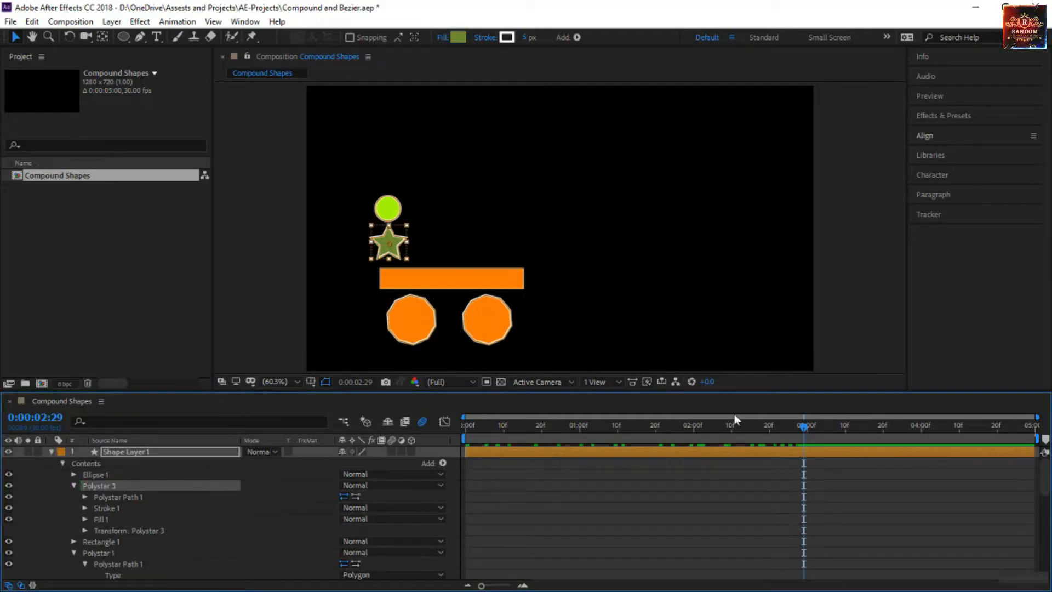
{"action": "left_click_drag", "start_coordinate": [804, 432], "coordinate": [402, 493]}
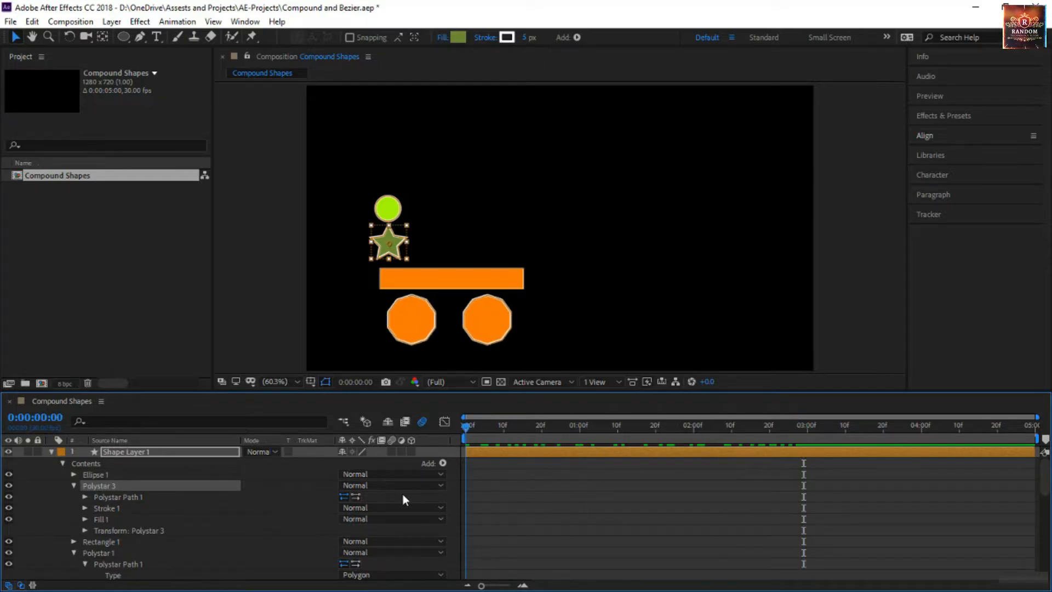
{"action": "left_click", "coordinate": [86, 529]}
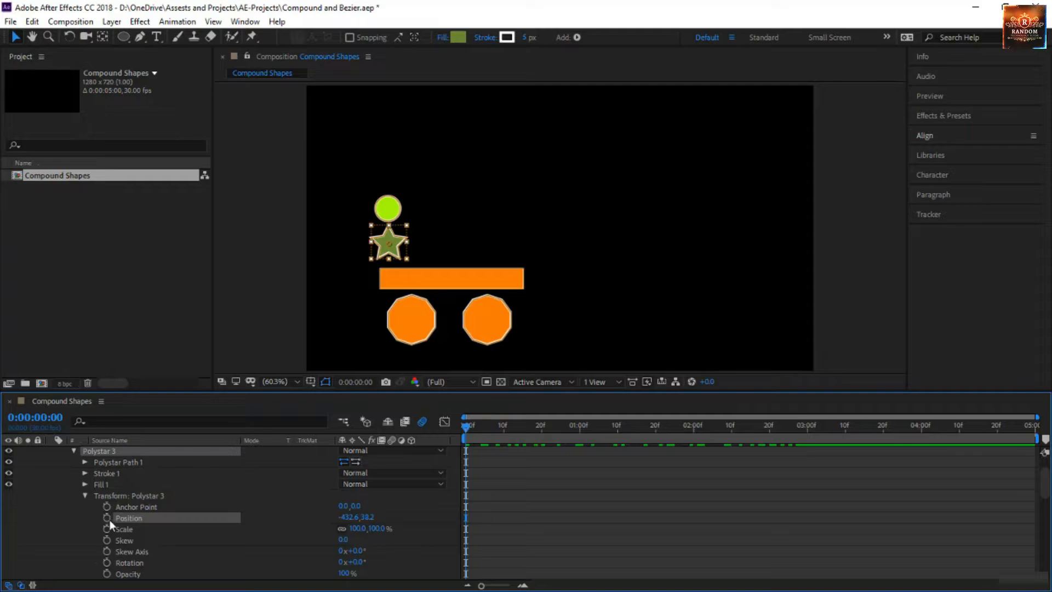
{"action": "left_click", "coordinate": [107, 518]}
Keyframe the star's X position to -132.6 at 1:15 and -419.6 at 3:00, and scrub back to preview the motion
{"action": "left_click_drag", "start_coordinate": [466, 425], "coordinate": [636, 457]}
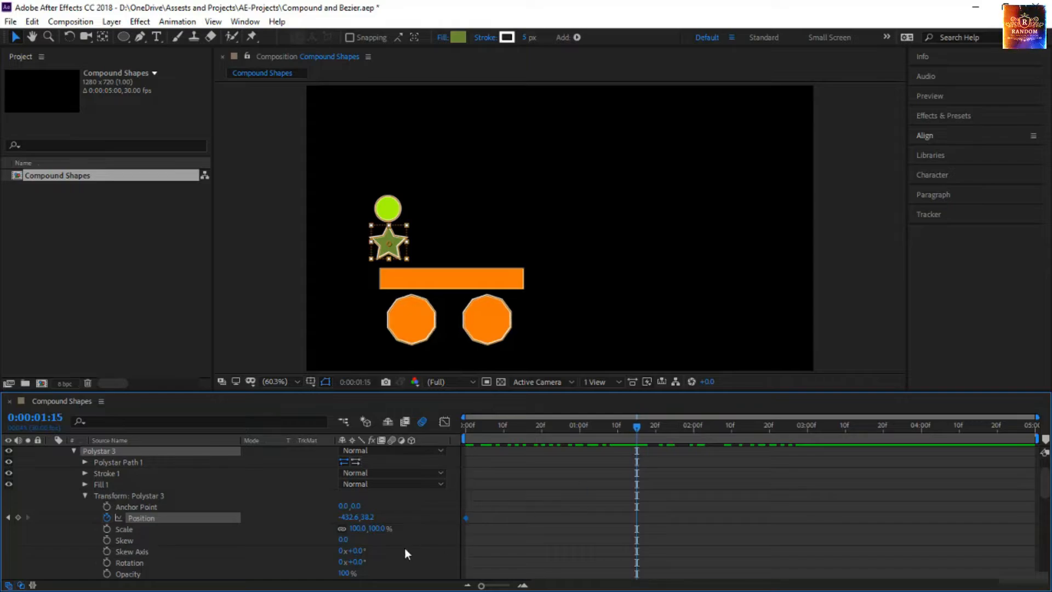
{"action": "left_click_drag", "start_coordinate": [354, 512], "coordinate": [518, 512]}
{"action": "left_click_drag", "start_coordinate": [637, 425], "coordinate": [807, 453]}
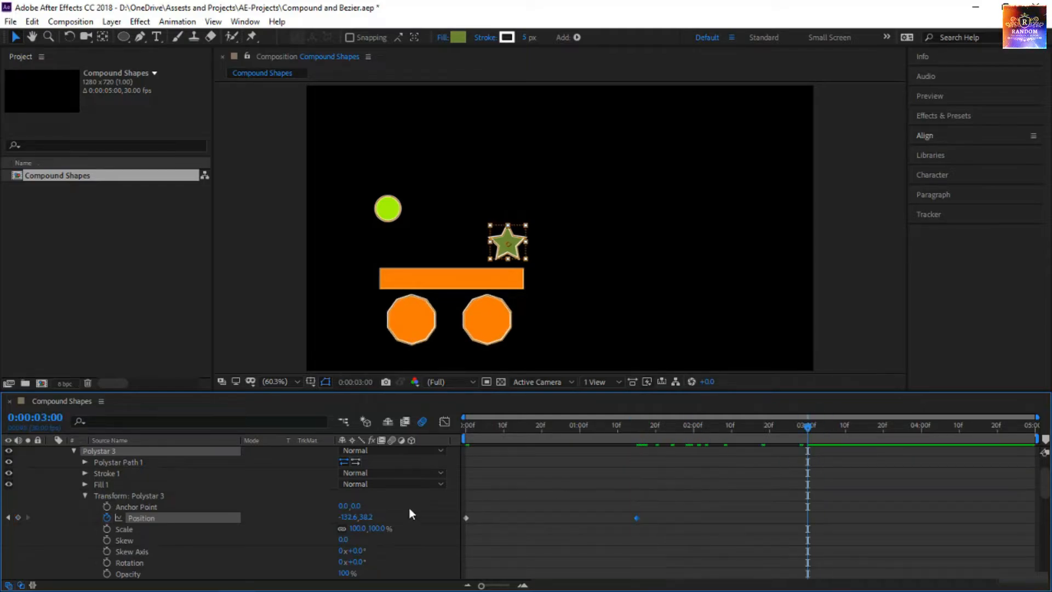
{"action": "left_click_drag", "start_coordinate": [349, 522], "coordinate": [351, 521]}
{"action": "left_click_drag", "start_coordinate": [275, 517], "coordinate": [168, 523]}
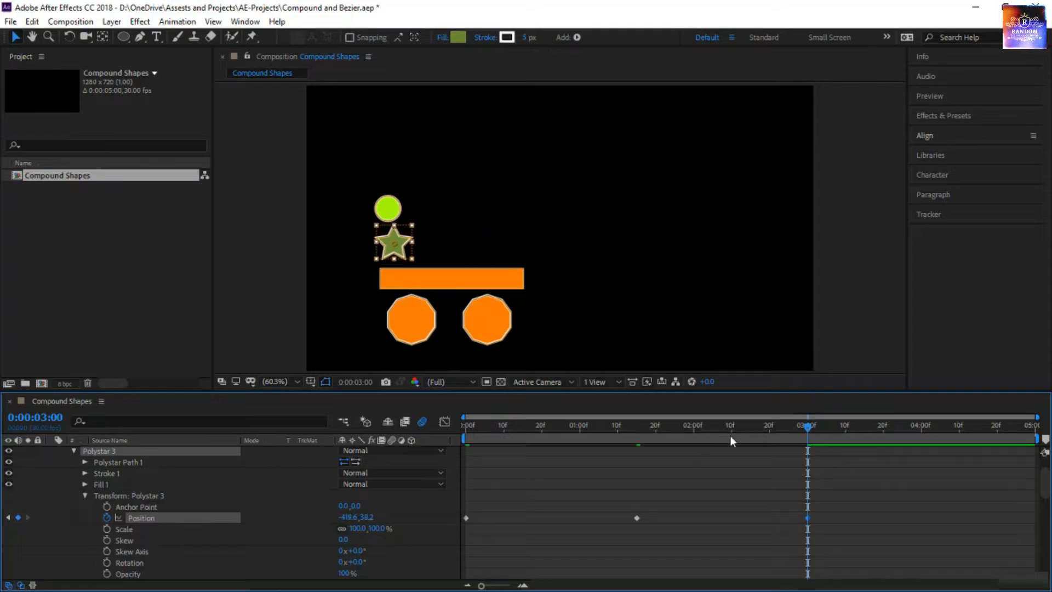
{"action": "left_click_drag", "start_coordinate": [810, 426], "coordinate": [402, 502]}
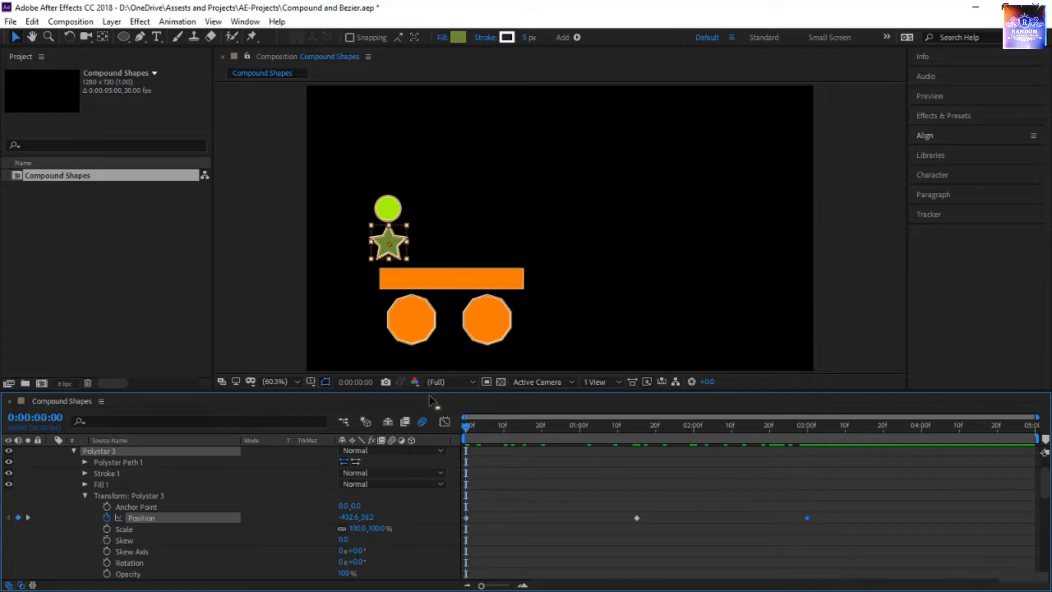
Keyframe the circle's position in the Ellipse 1 group transform at 0:00, and set its X position to -123.3 at 3:00
{"action": "left_click", "coordinate": [389, 210]}
{"action": "scroll", "coordinate": [220, 472], "scroll_direction": "up", "scroll_amount": 2}
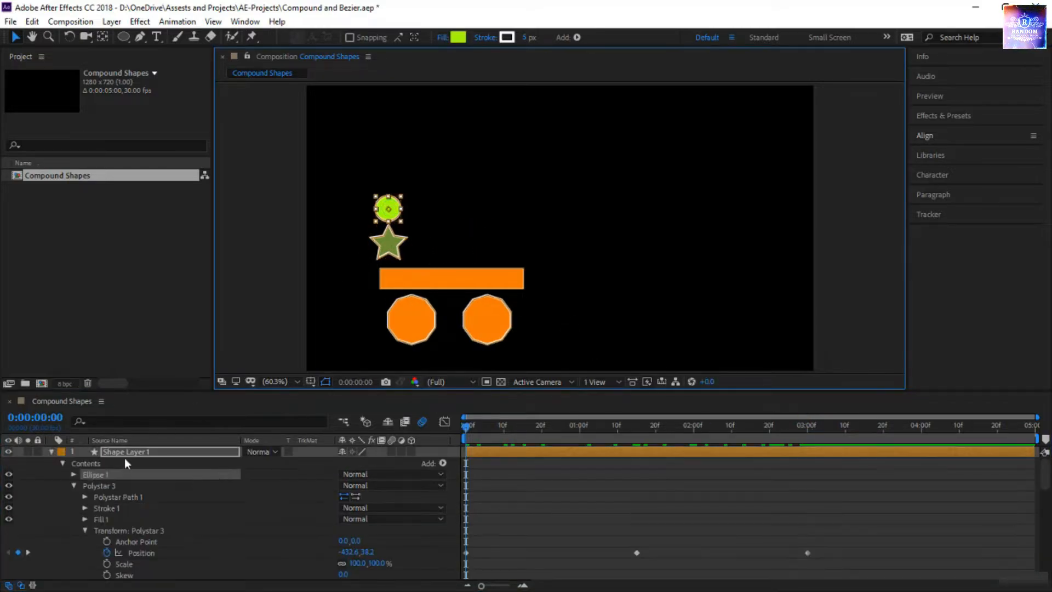
{"action": "left_click", "coordinate": [74, 474]}
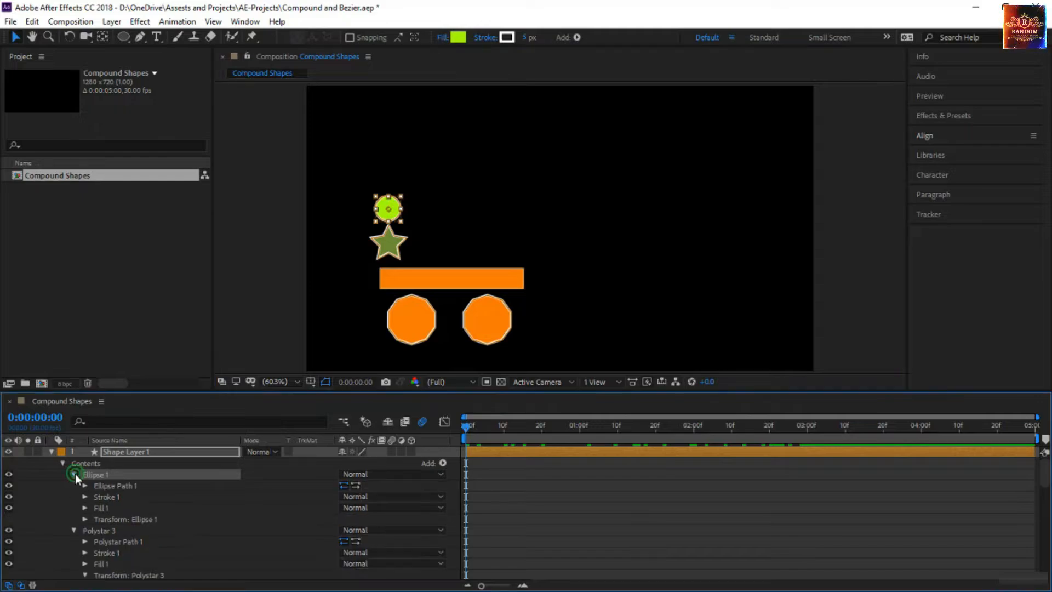
{"action": "left_click", "coordinate": [85, 519]}
{"action": "scroll", "coordinate": [115, 521], "scroll_direction": "down", "scroll_amount": 2}
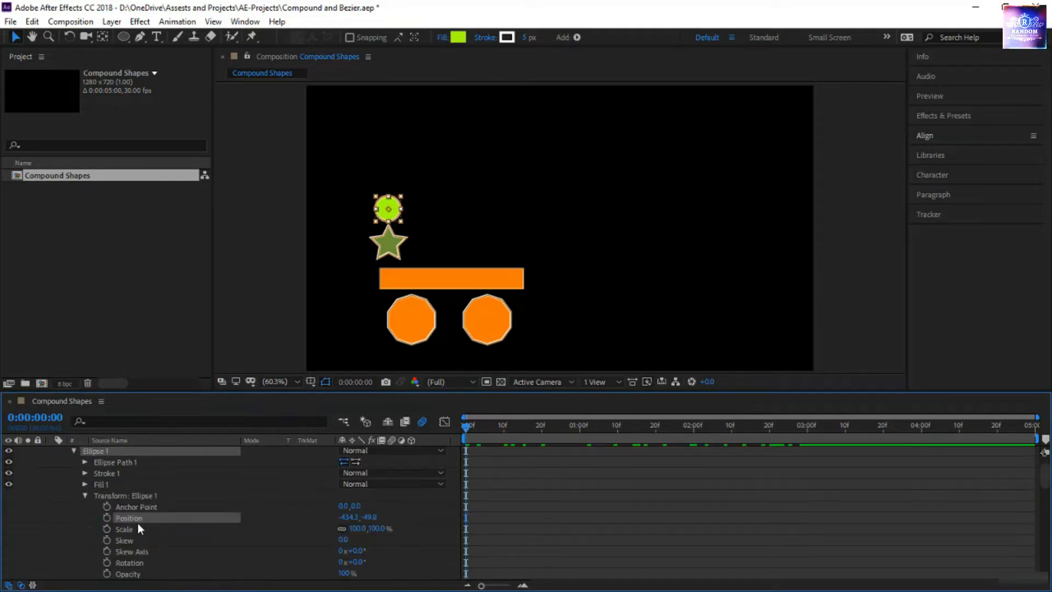
{"action": "left_click", "coordinate": [107, 518]}
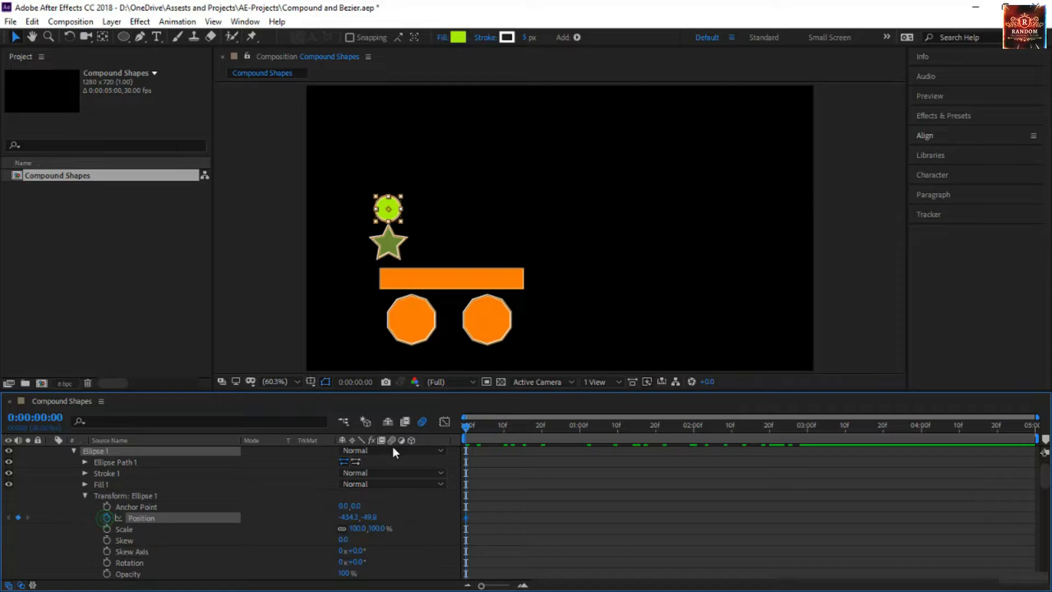
{"action": "left_click_drag", "start_coordinate": [466, 428], "coordinate": [808, 452]}
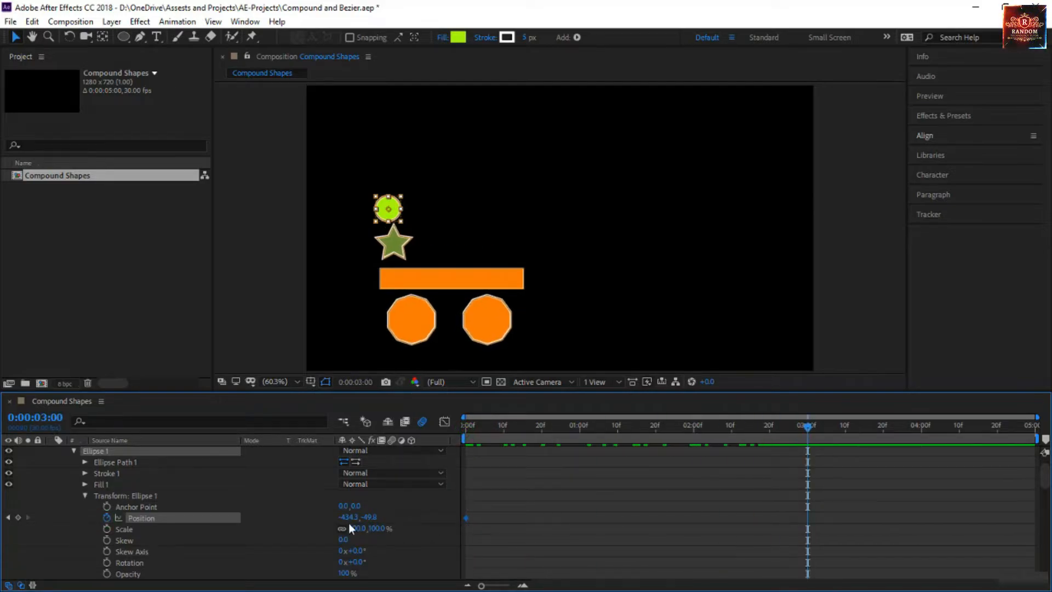
{"action": "left_click_drag", "start_coordinate": [348, 517], "coordinate": [561, 522]}
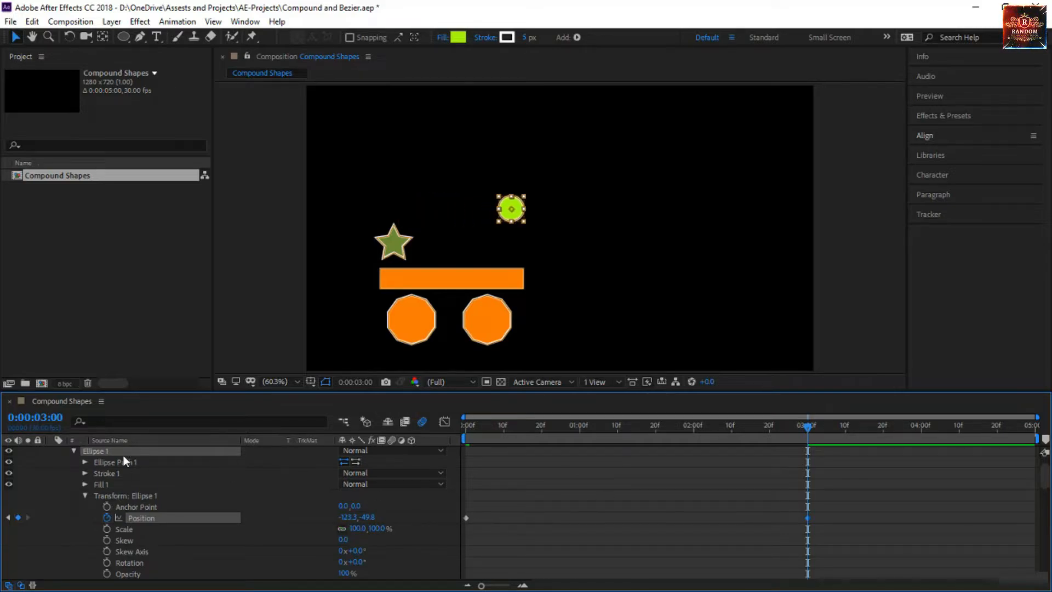
Collapse all the shape groups and the layer transform, and play the animation from 0:00
{"action": "left_click", "coordinate": [137, 453]}
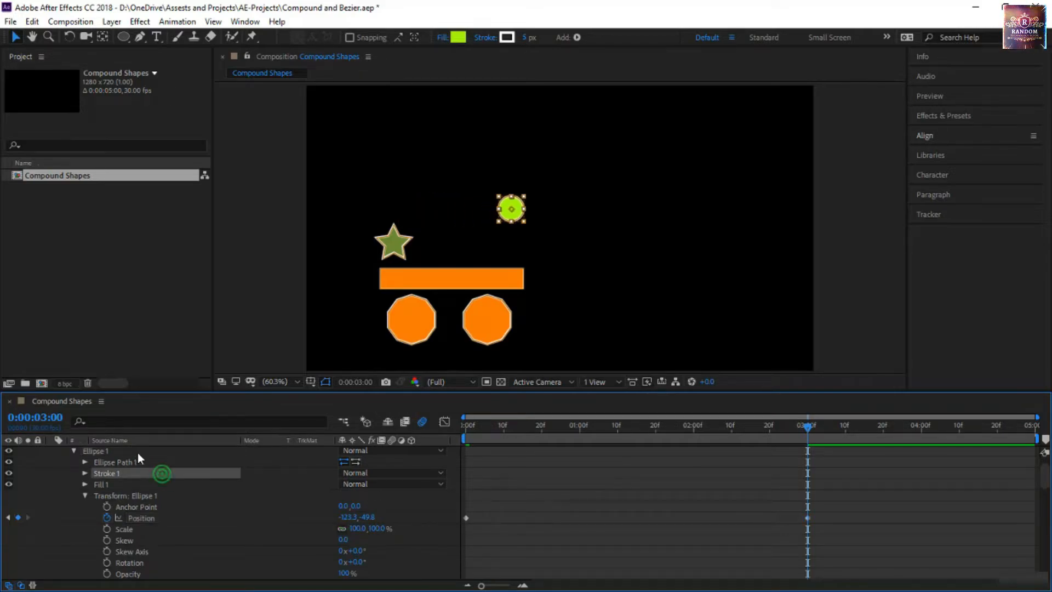
{"action": "key", "text": "ctrl+a"}
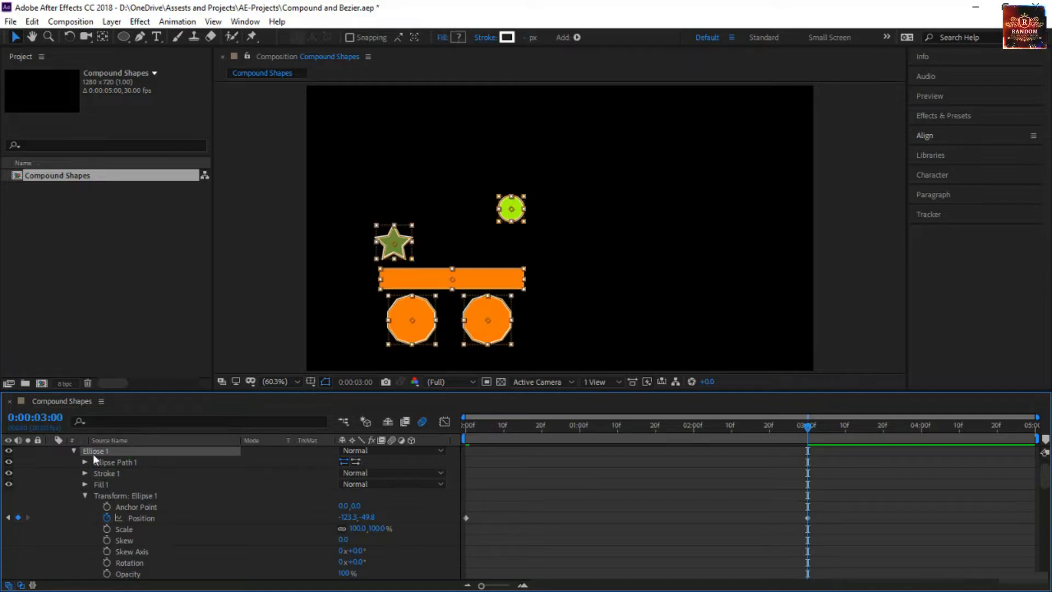
{"action": "left_click", "coordinate": [70, 450]}
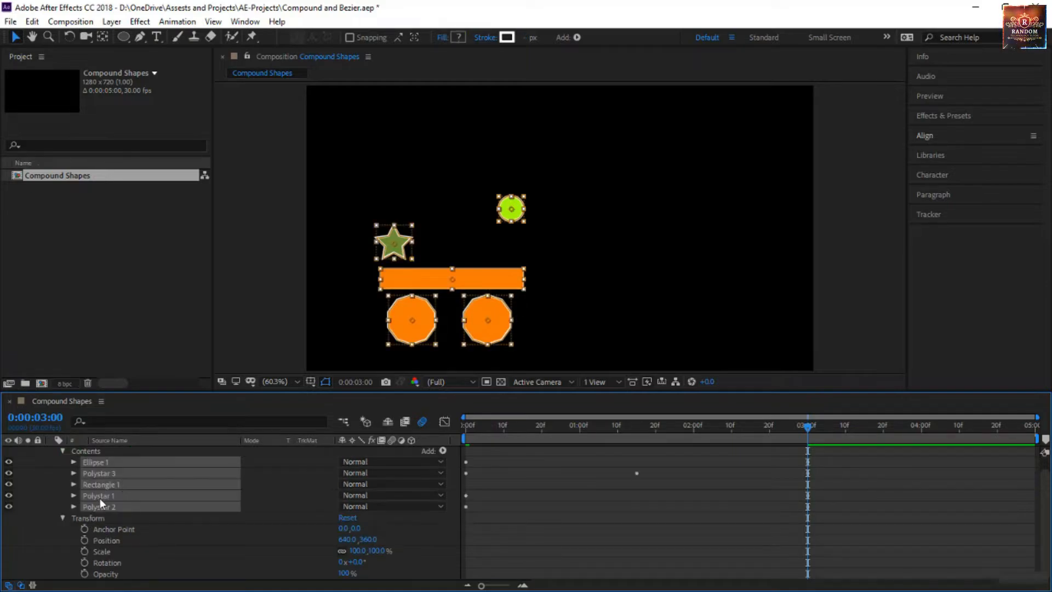
{"action": "left_click", "coordinate": [62, 518]}
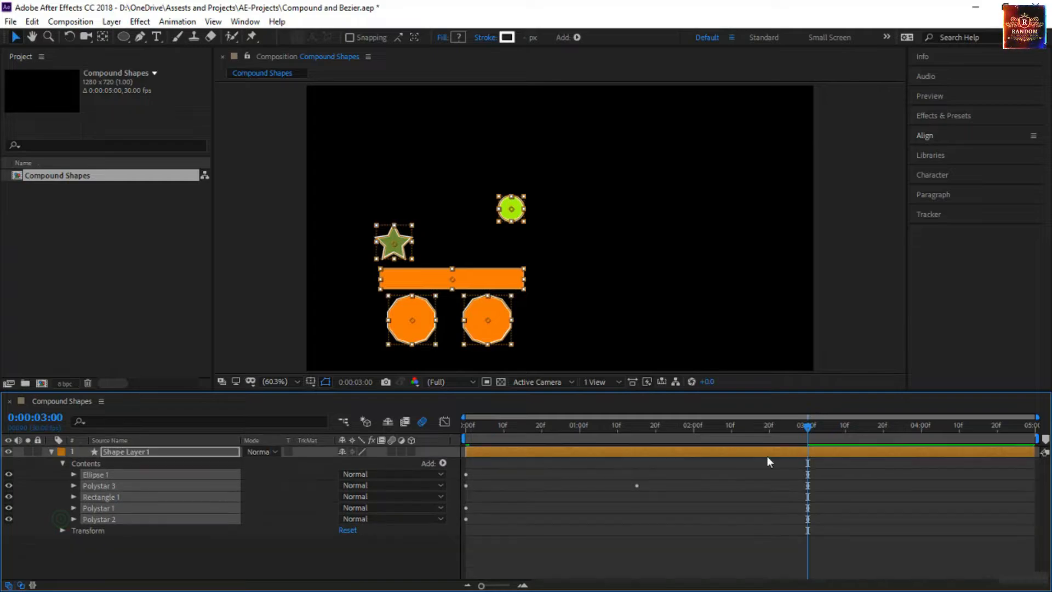
{"action": "left_click_drag", "start_coordinate": [807, 427], "coordinate": [409, 473]}
{"action": "left_click", "coordinate": [570, 568]}
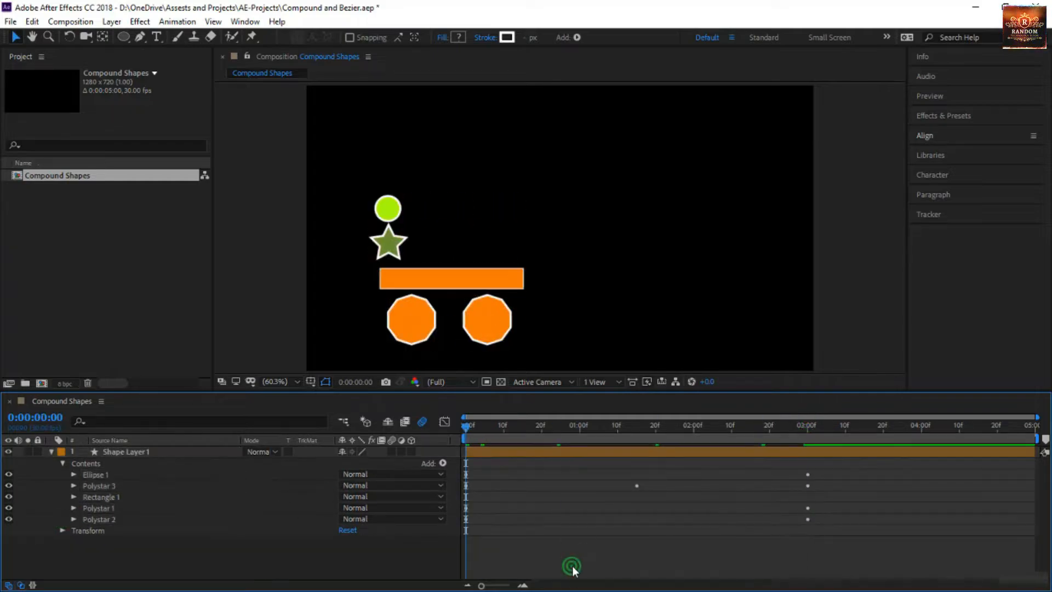
{"action": "key", "text": "space"}
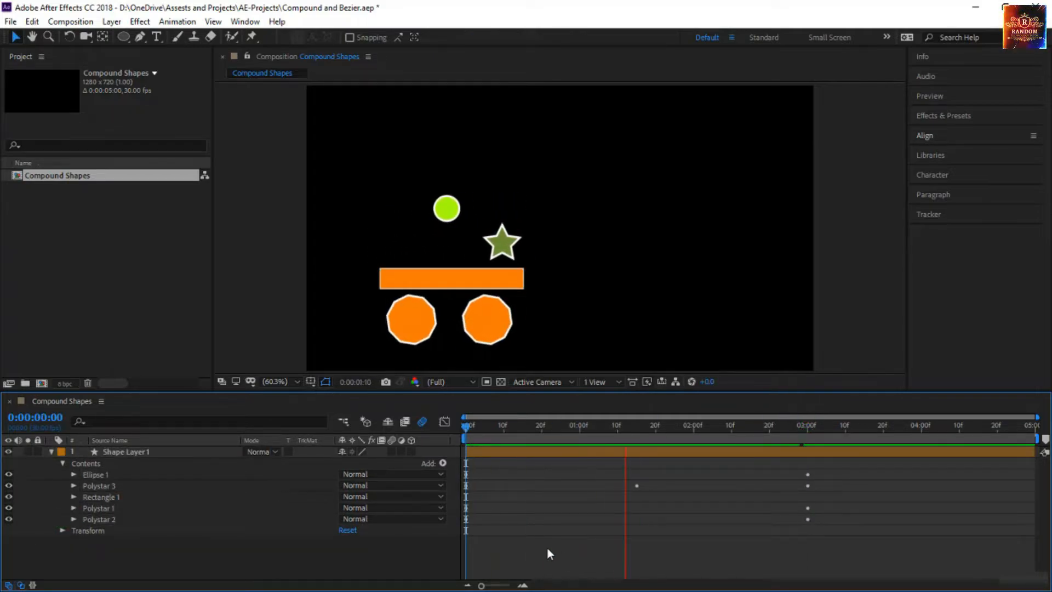
Show Shape Layer 1's own transform properties and move its anchor point to the centre of the combined shapes
{"action": "left_click", "coordinate": [62, 530]}
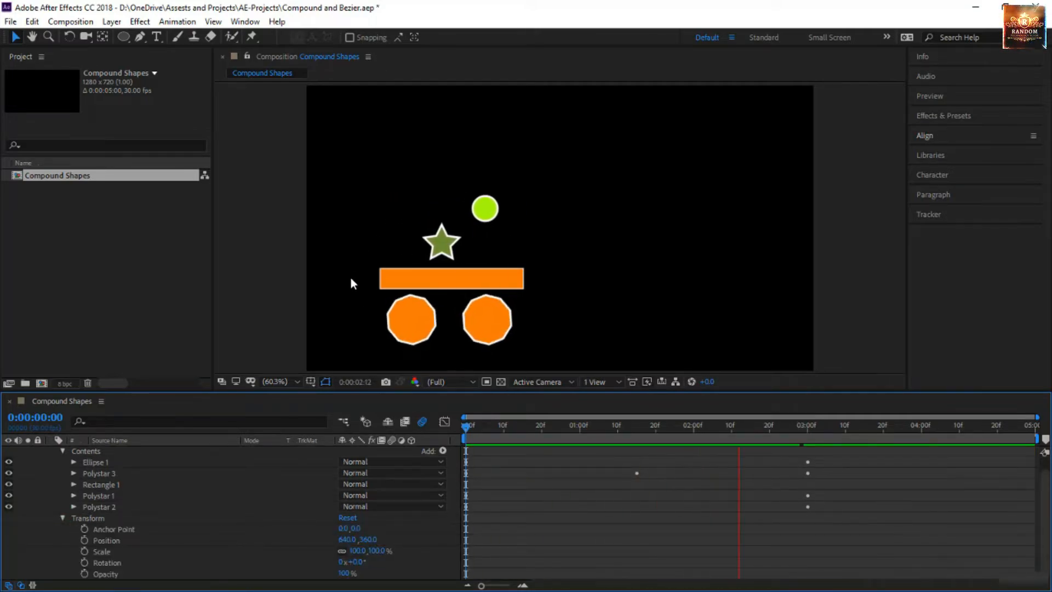
{"action": "left_click", "coordinate": [430, 276]}
{"action": "scroll", "coordinate": [231, 473], "scroll_direction": "up", "scroll_amount": 1}
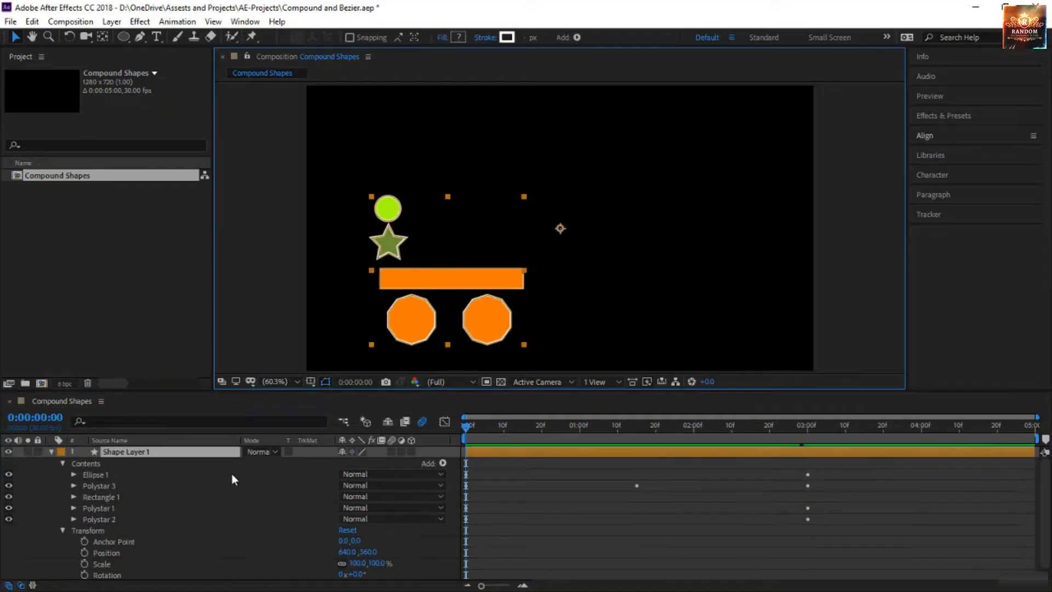
{"action": "left_click", "coordinate": [62, 530]}
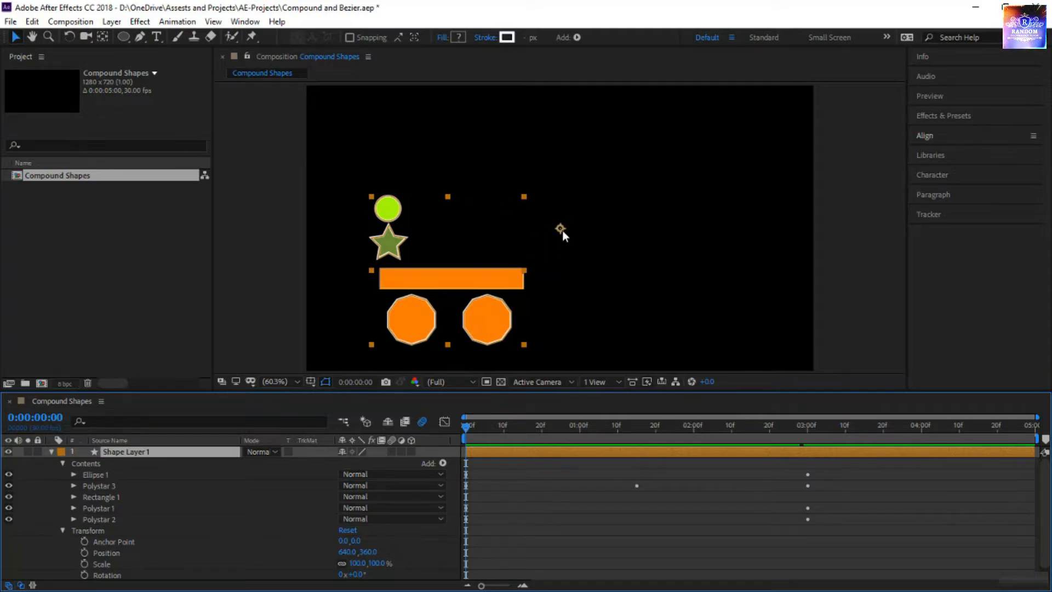
{"action": "key", "text": "y"}
{"action": "left_click_drag", "start_coordinate": [563, 230], "coordinate": [459, 281]}
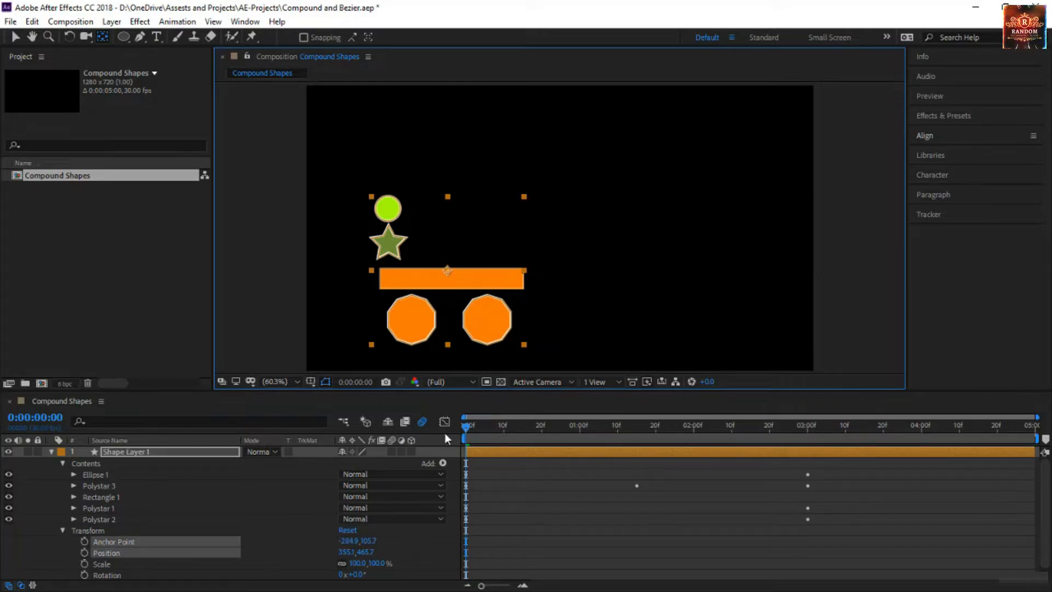
Move the whole shape layer to position 222.4, 465.7 near the frame's left edge and keyframe its position at 0:00
{"action": "key", "text": "v"}
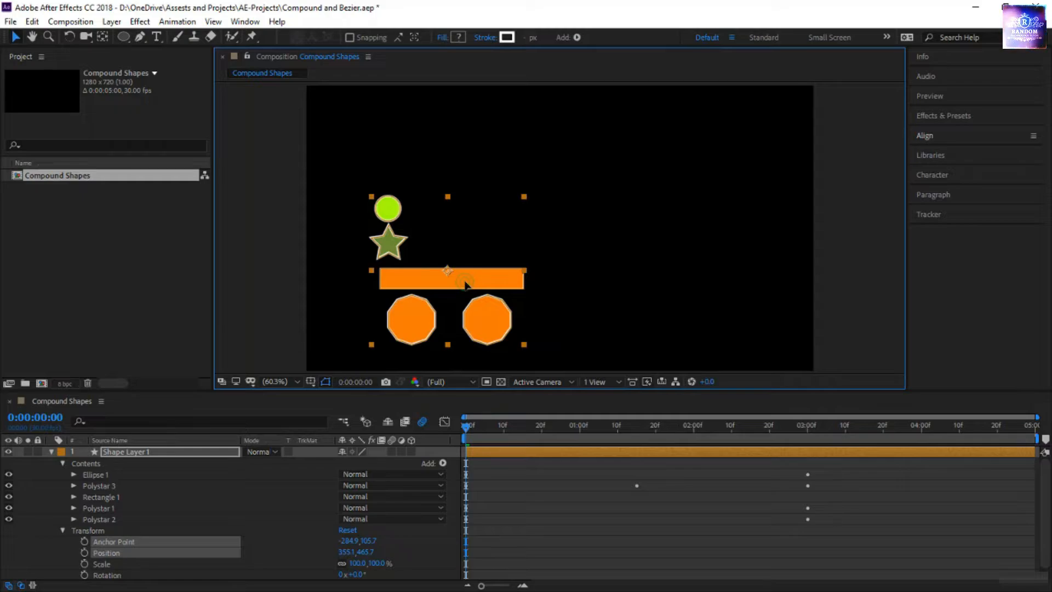
{"action": "left_click_drag", "start_coordinate": [464, 282], "coordinate": [413, 289]}
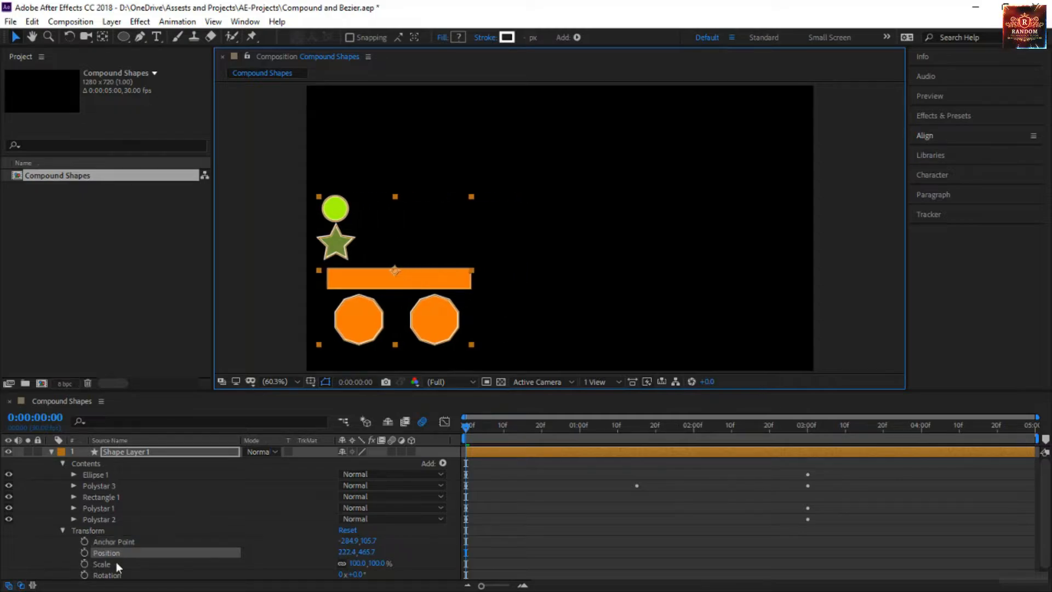
{"action": "left_click", "coordinate": [83, 551]}
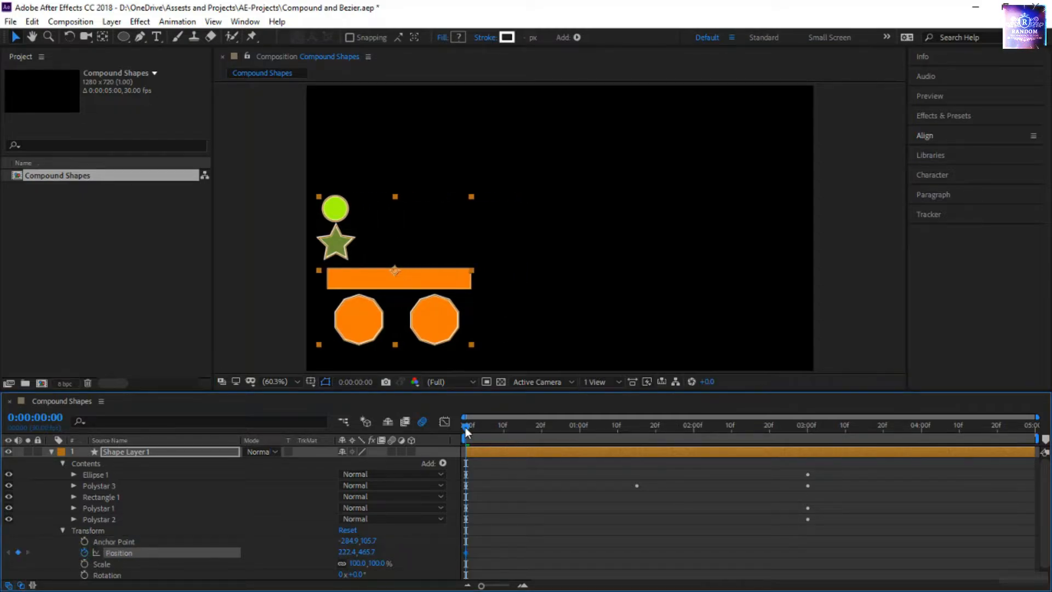
Keyframe the whole layer horizontally across at the frame's right edge at 3:00, and play the animation from 0:00
{"action": "left_click_drag", "start_coordinate": [466, 427], "coordinate": [808, 481]}
{"action": "left_click_drag", "start_coordinate": [438, 285], "coordinate": [768, 331]}
{"action": "left_click_drag", "start_coordinate": [809, 423], "coordinate": [341, 501]}
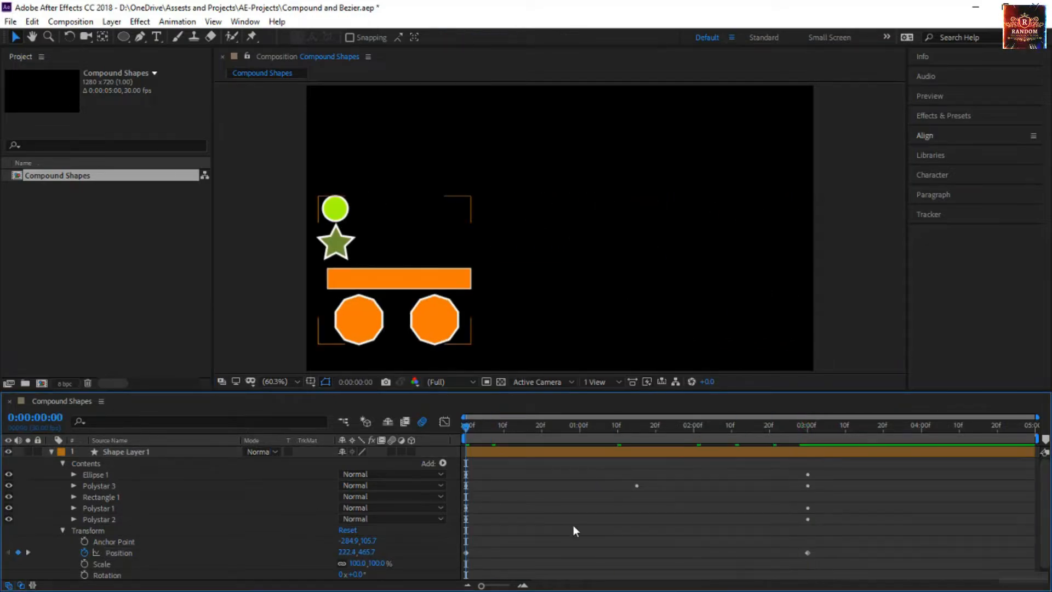
{"action": "key", "text": "space"}
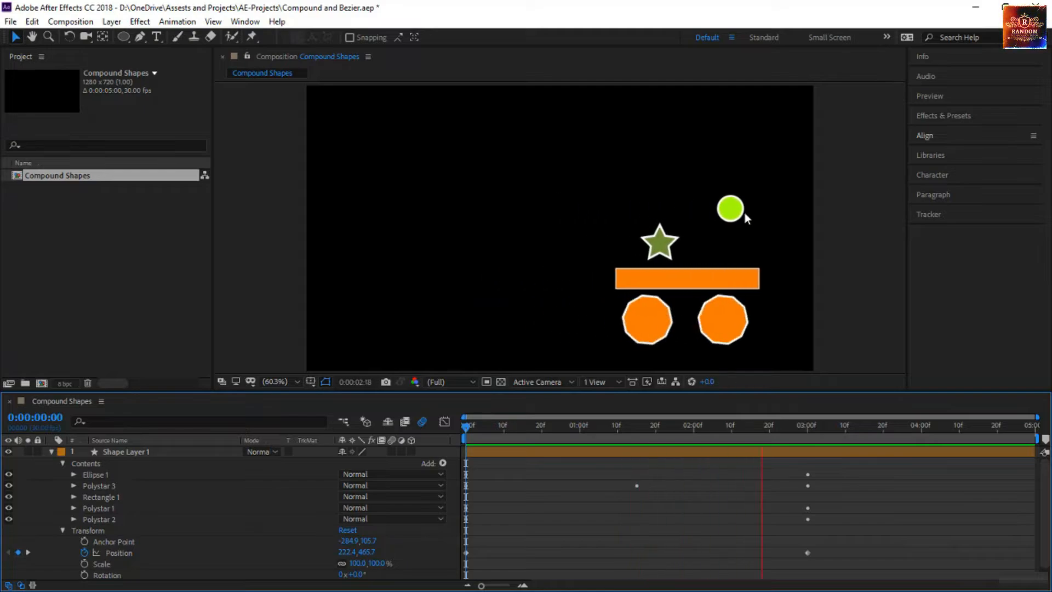
Examine the Polystar 3 group's path properties, and select the other shape groups one by one during playback
{"action": "left_click", "coordinate": [94, 486]}
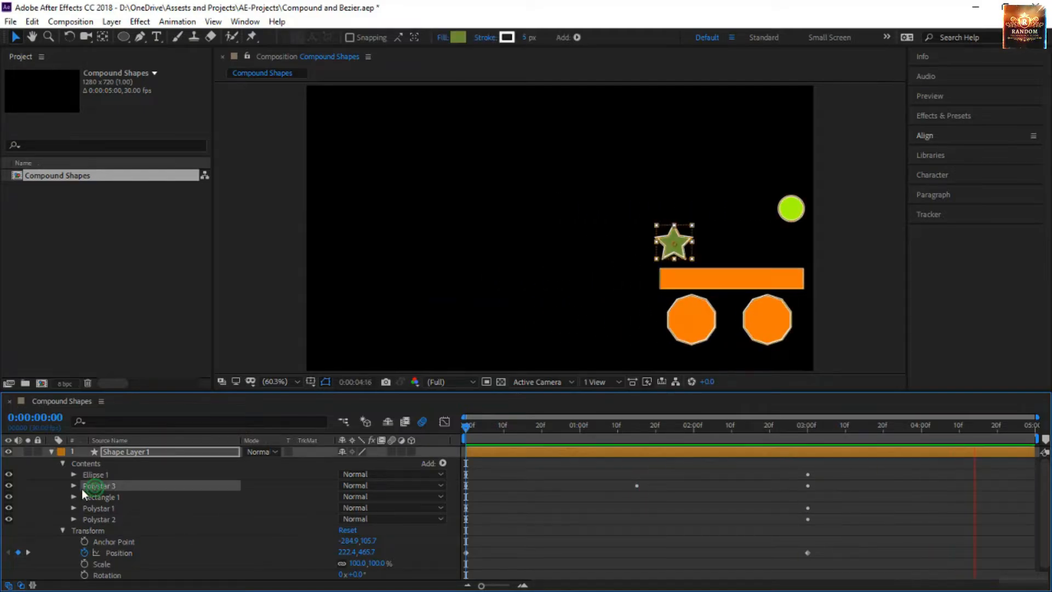
{"action": "left_click", "coordinate": [74, 485]}
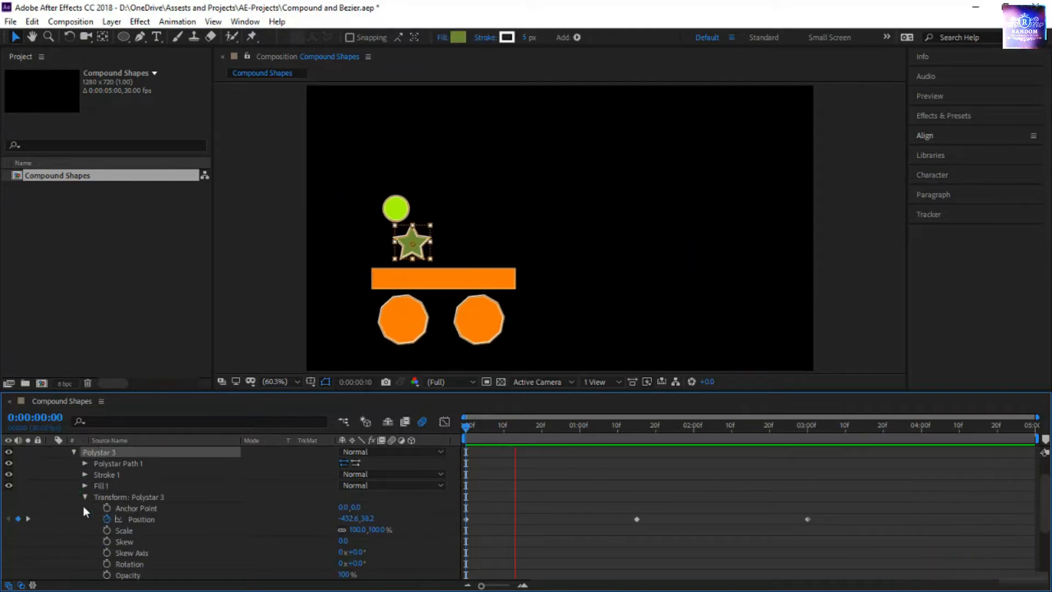
{"action": "left_click", "coordinate": [98, 464]}
{"action": "left_click", "coordinate": [85, 463]}
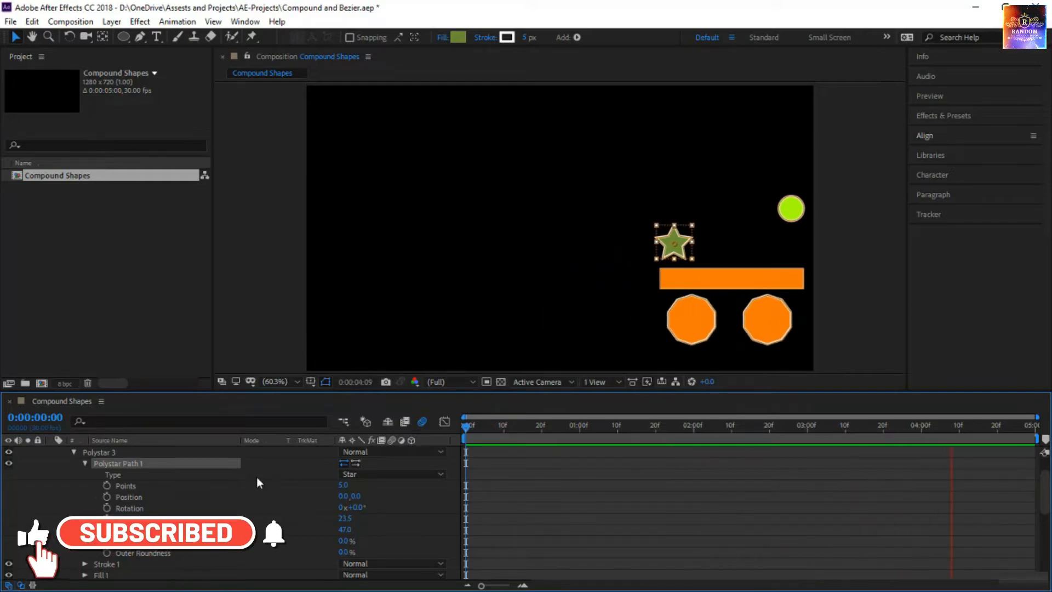
{"action": "scroll", "coordinate": [132, 489], "scroll_direction": "up", "scroll_amount": 2}
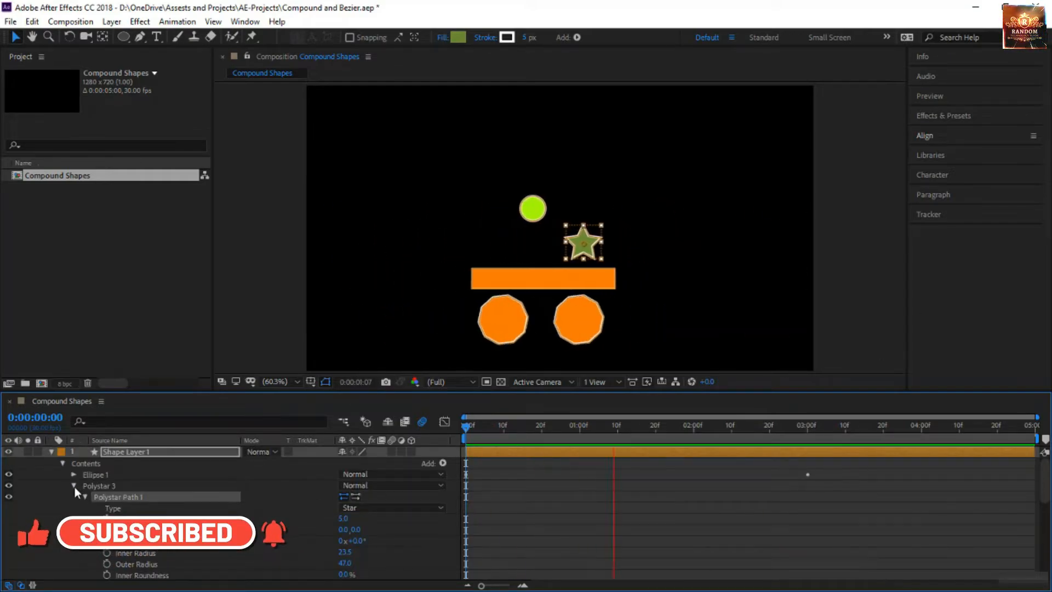
{"action": "left_click", "coordinate": [73, 486]}
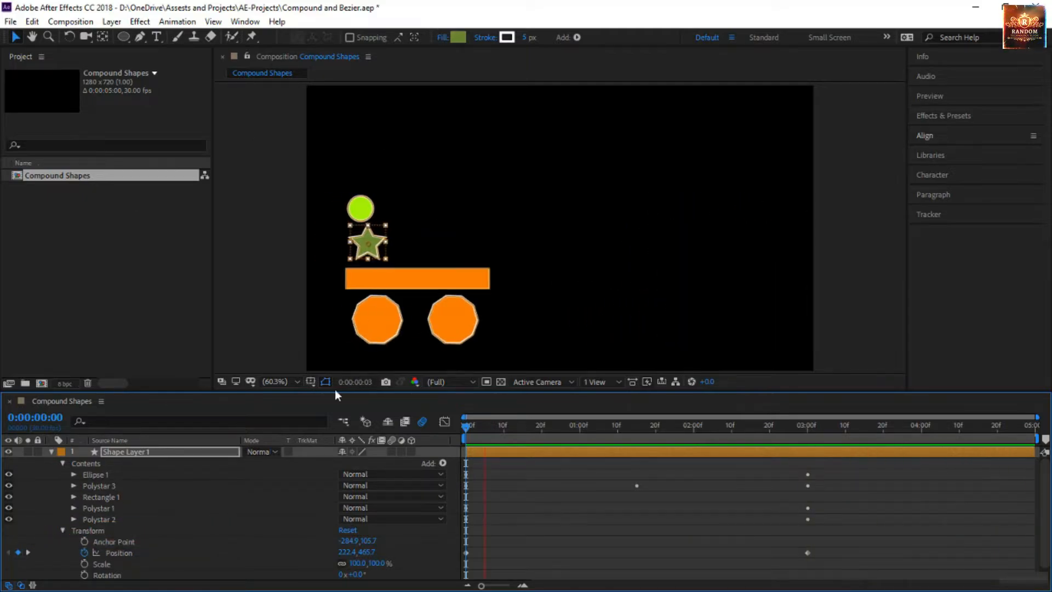
{"action": "left_click", "coordinate": [104, 478]}
{"action": "left_click", "coordinate": [104, 493]}
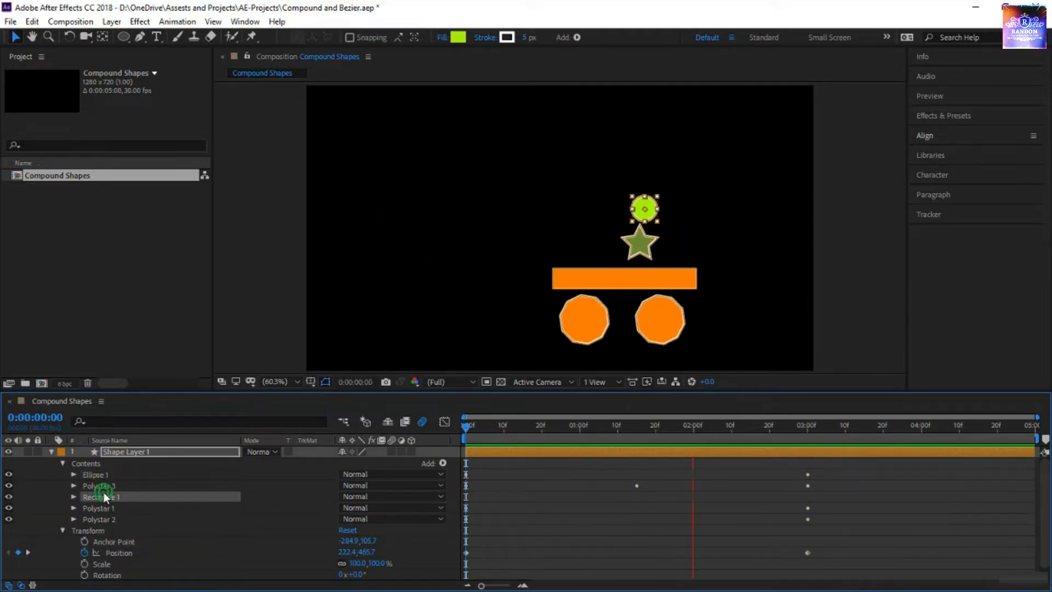
{"action": "left_click", "coordinate": [107, 508]}
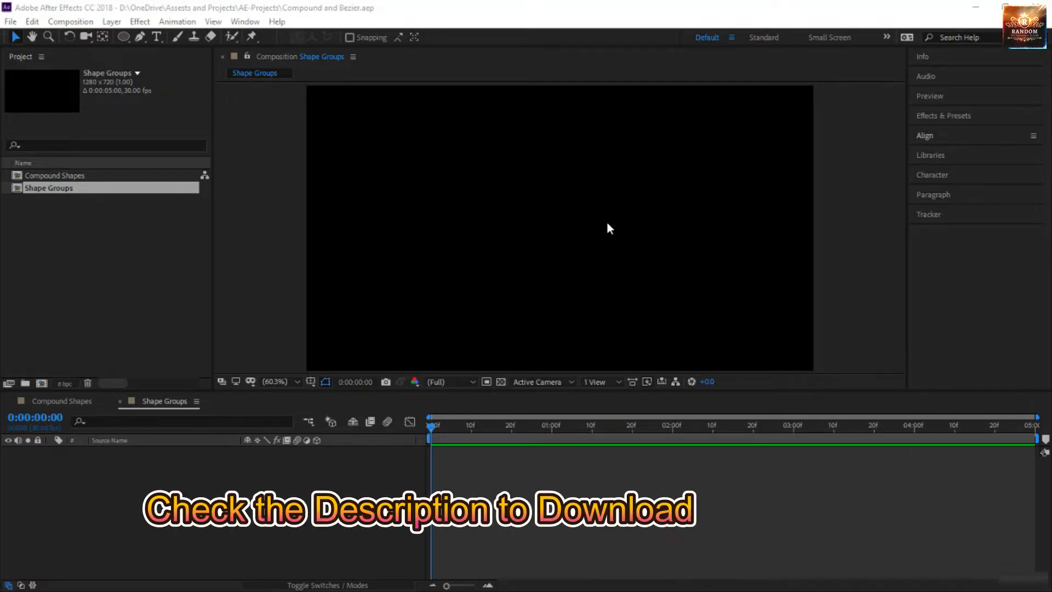
Return from the Shape Groups composition to Compound Shapes and expand the Ellipse 1 group to examine its ellipse path
{"action": "left_click", "coordinate": [81, 191]}
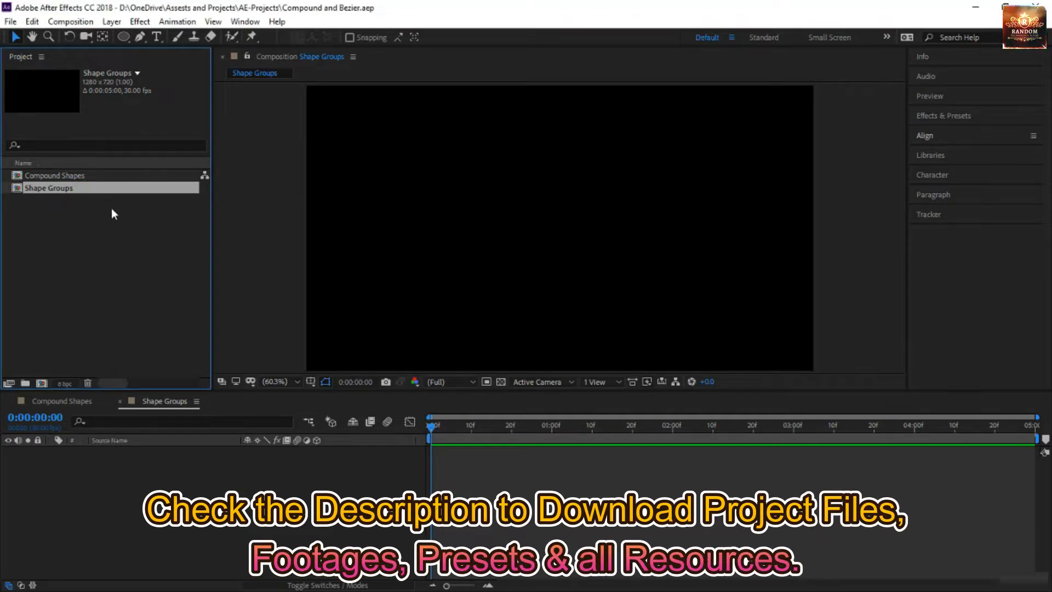
{"action": "left_click", "coordinate": [151, 408]}
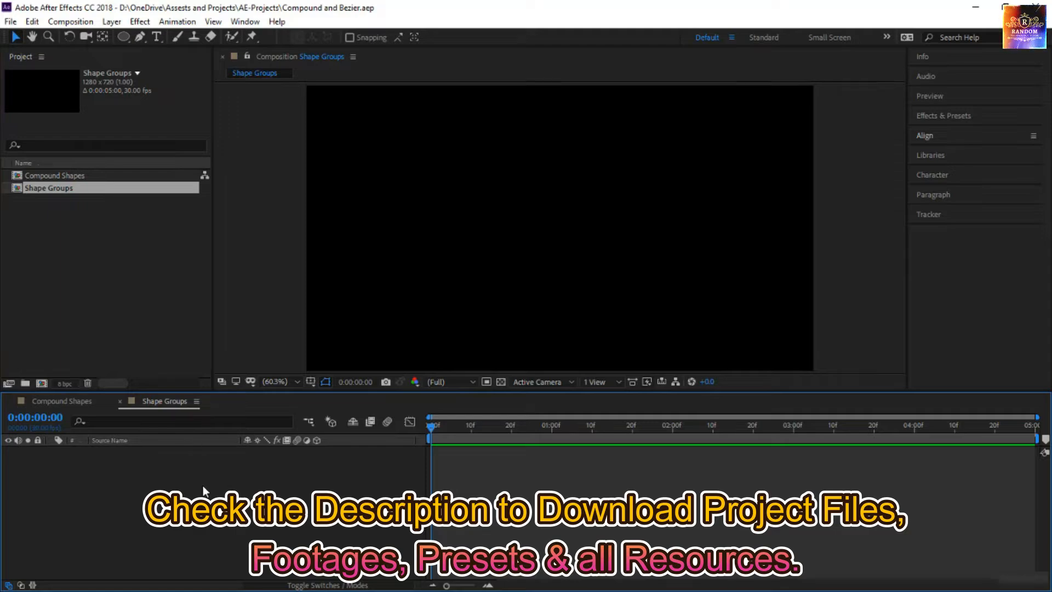
{"action": "left_click", "coordinate": [82, 400]}
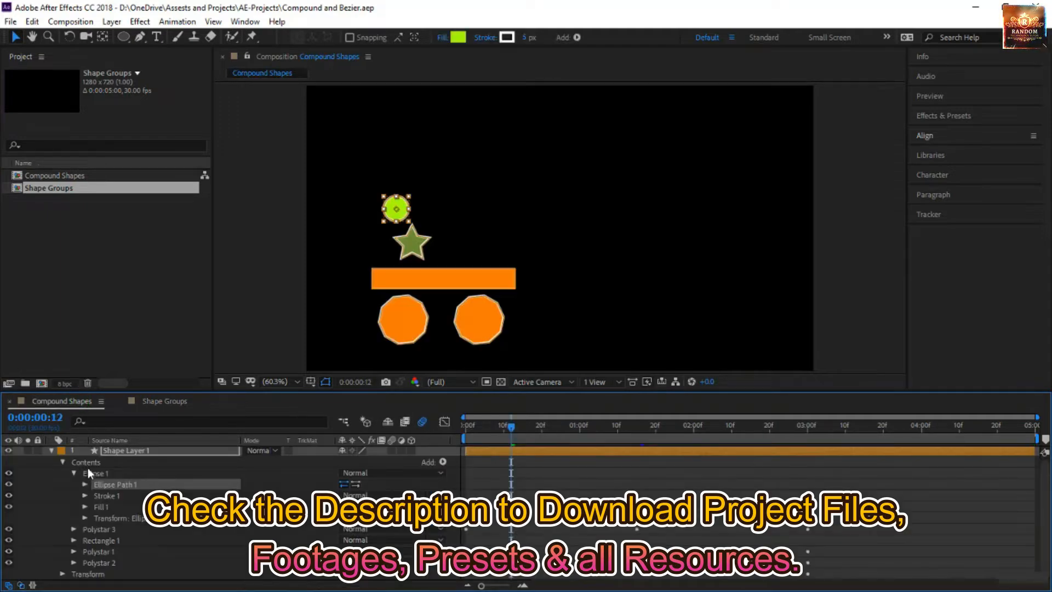
{"action": "left_click", "coordinate": [74, 472]}
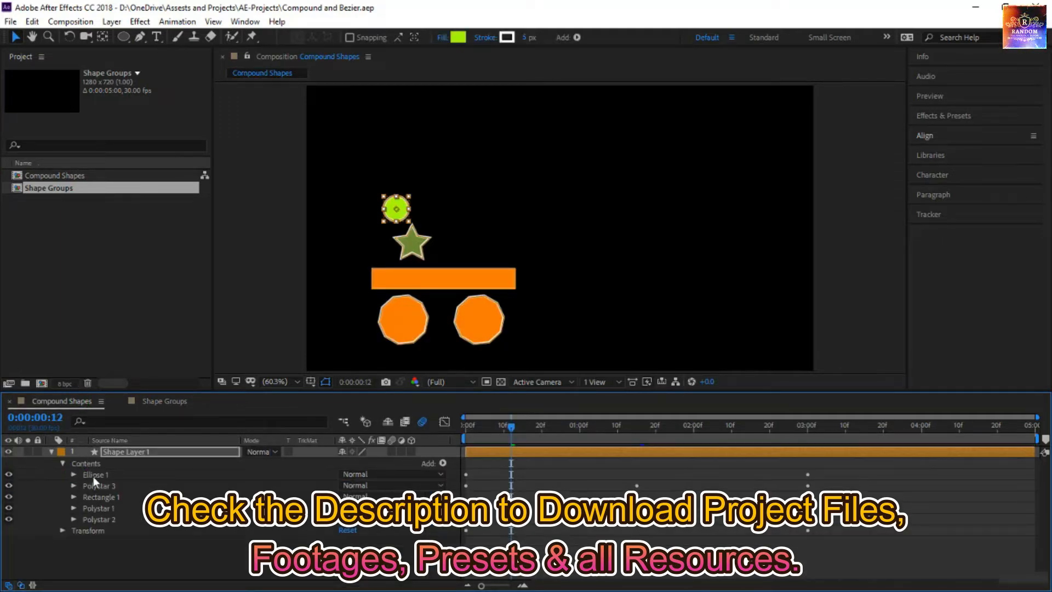
{"action": "left_click", "coordinate": [93, 475]}
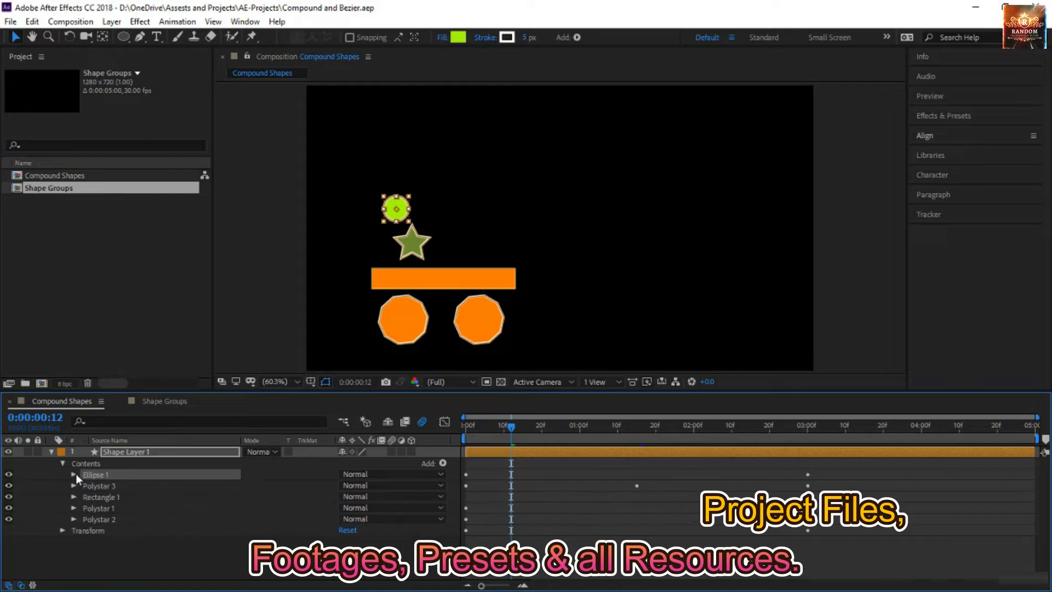
{"action": "left_click", "coordinate": [74, 474]}
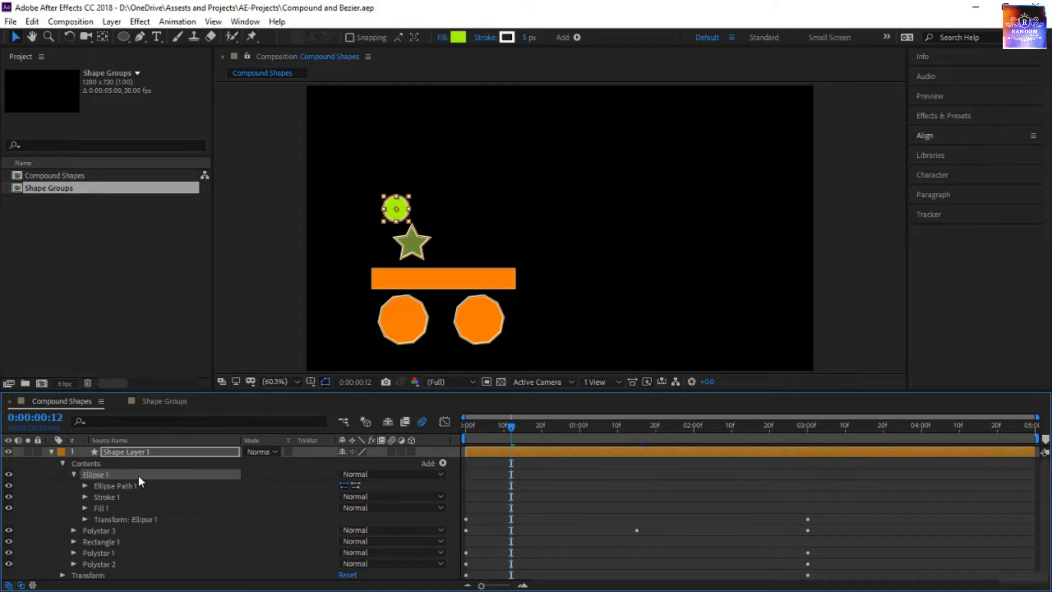
{"action": "left_click", "coordinate": [128, 486]}
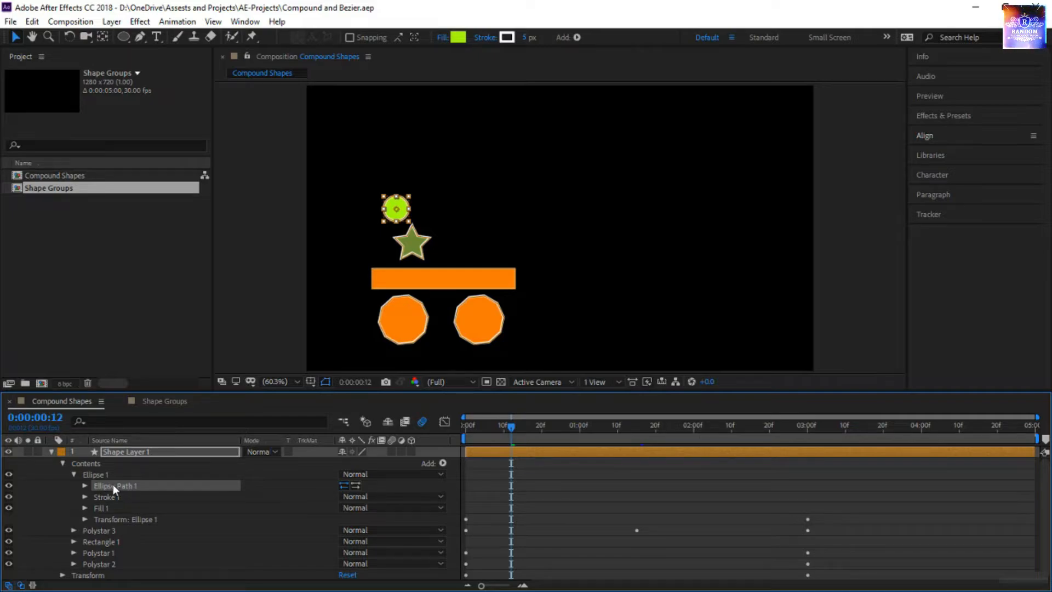
Examine the size and position properties of the ellipse path in the Ellipse 1 group
{"action": "left_click", "coordinate": [84, 486]}
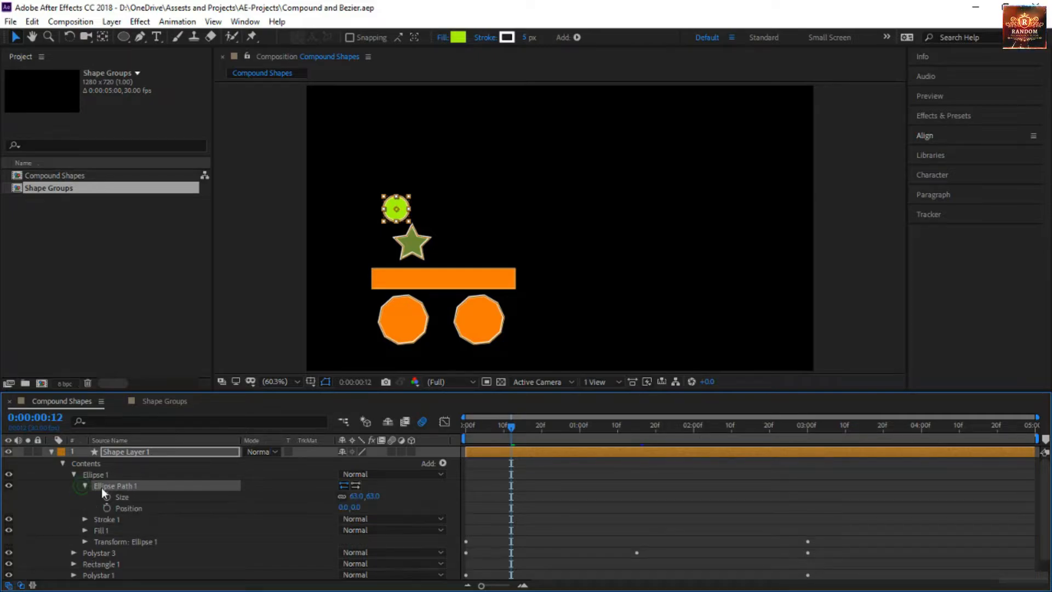
{"action": "left_click", "coordinate": [138, 497]}
{"action": "left_click", "coordinate": [137, 509]}
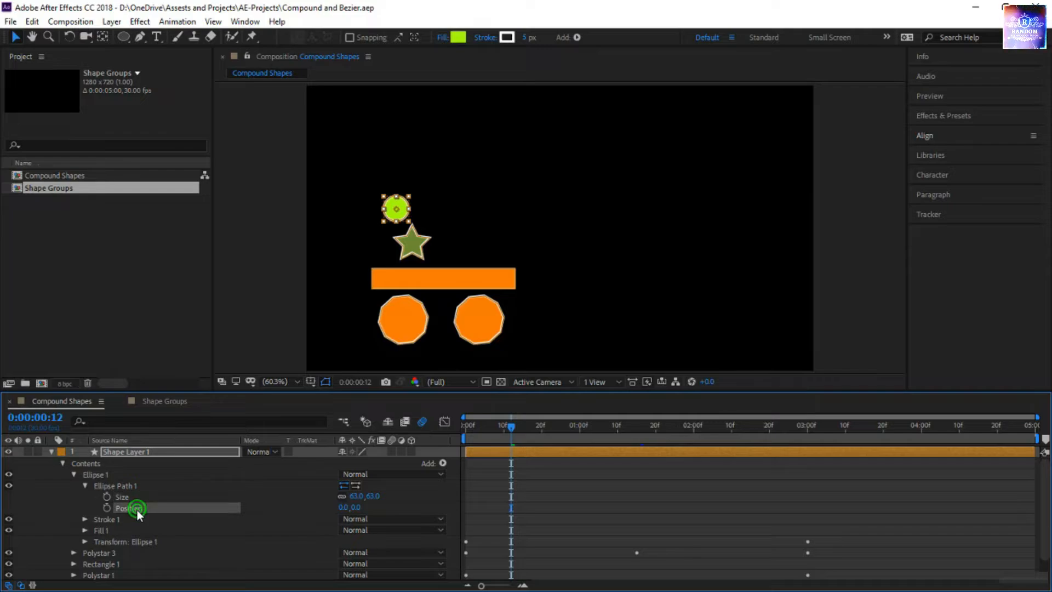
{"action": "left_click", "coordinate": [129, 485]}
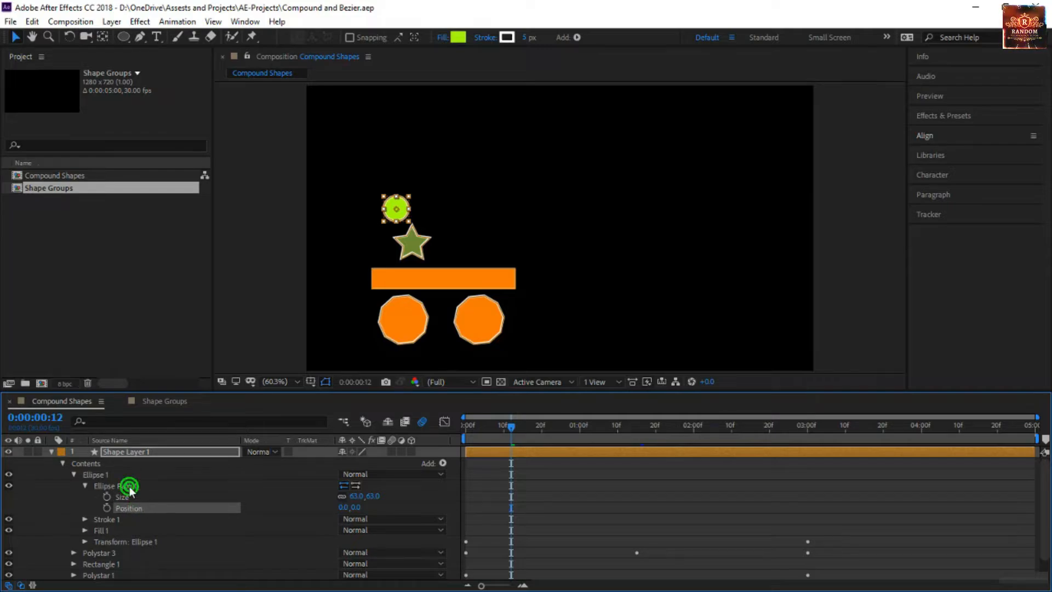
{"action": "left_click", "coordinate": [85, 485]}
Switch to the Shape Groups composition and create a new empty shape layer in it
{"action": "left_click", "coordinate": [155, 402]}
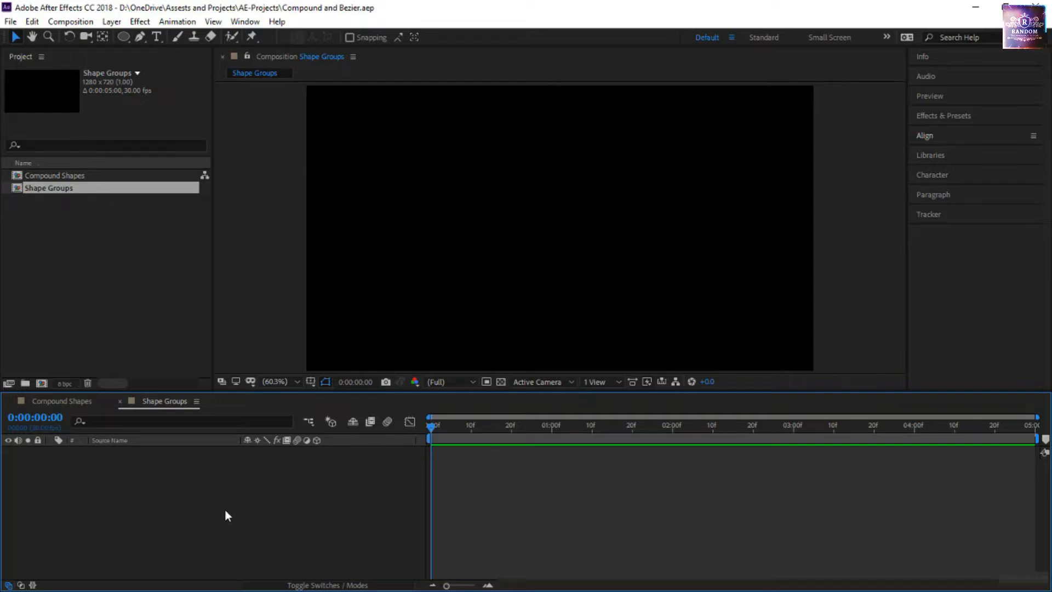
{"action": "right_click", "coordinate": [178, 481]}
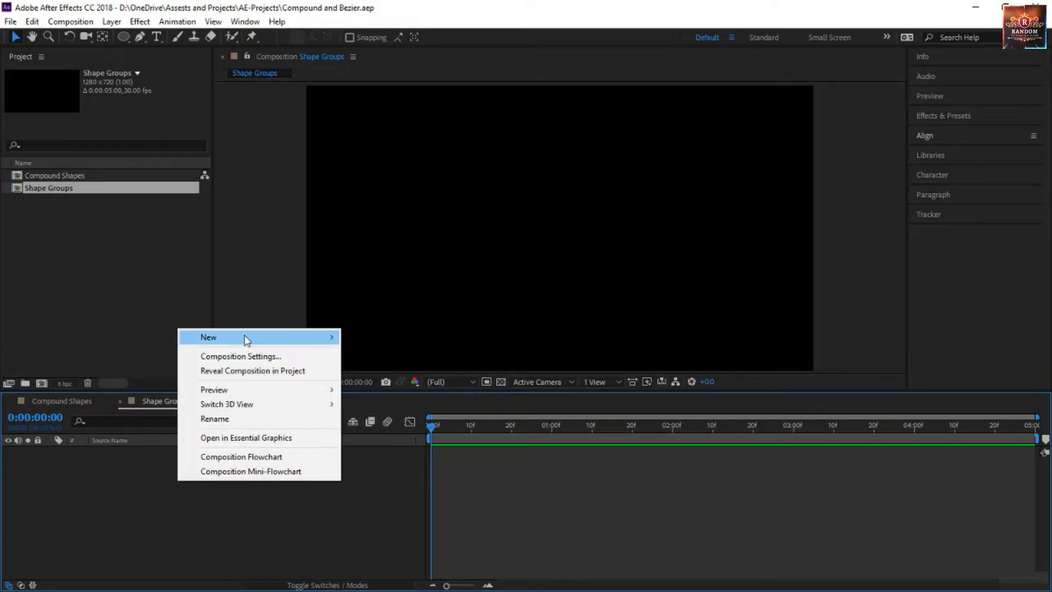
{"action": "mouse_move", "coordinate": [244, 334]}
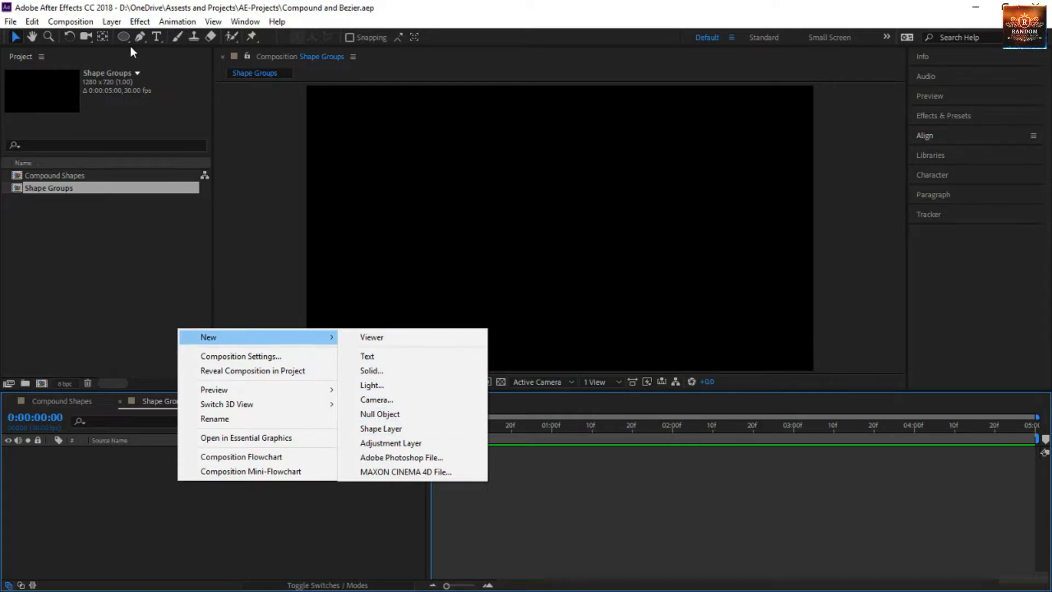
{"action": "left_click", "coordinate": [113, 23]}
{"action": "mouse_move", "coordinate": [126, 37]}
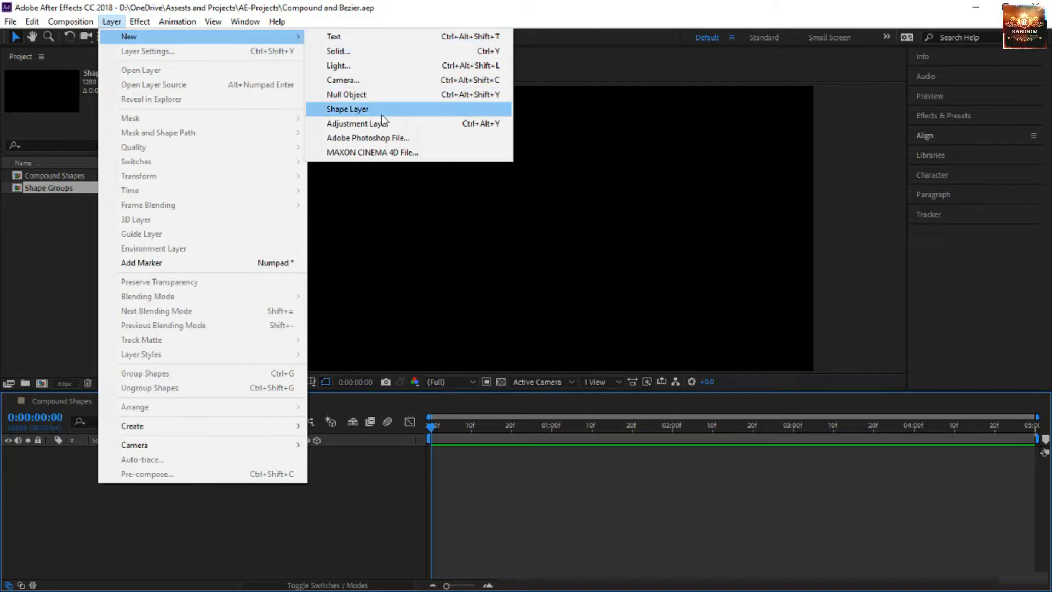
{"action": "left_click", "coordinate": [410, 112]}
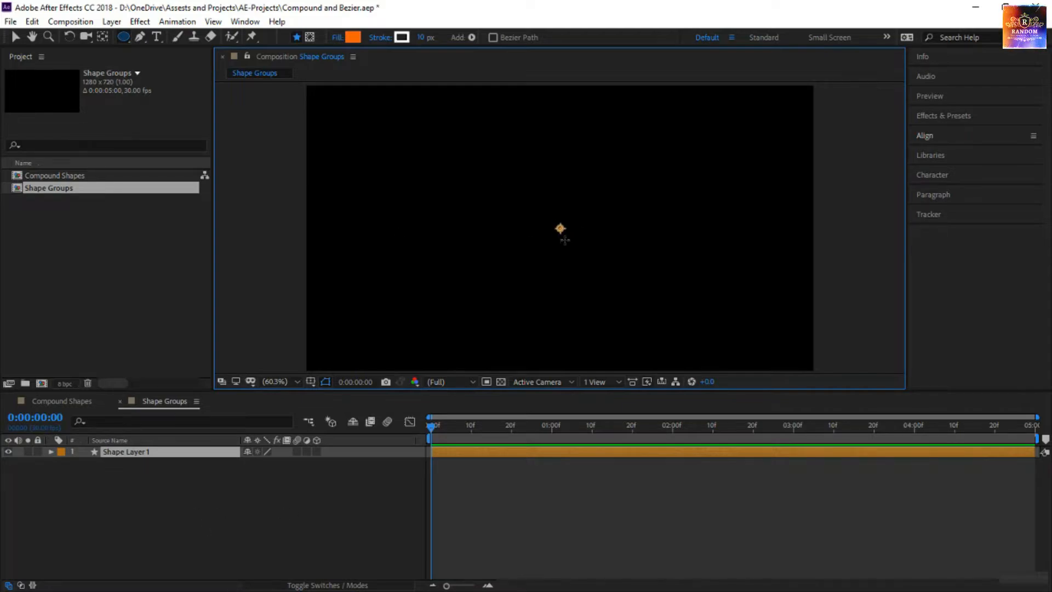
Expand the new shape layer and add an empty group to its contents
{"action": "left_click", "coordinate": [51, 451]}
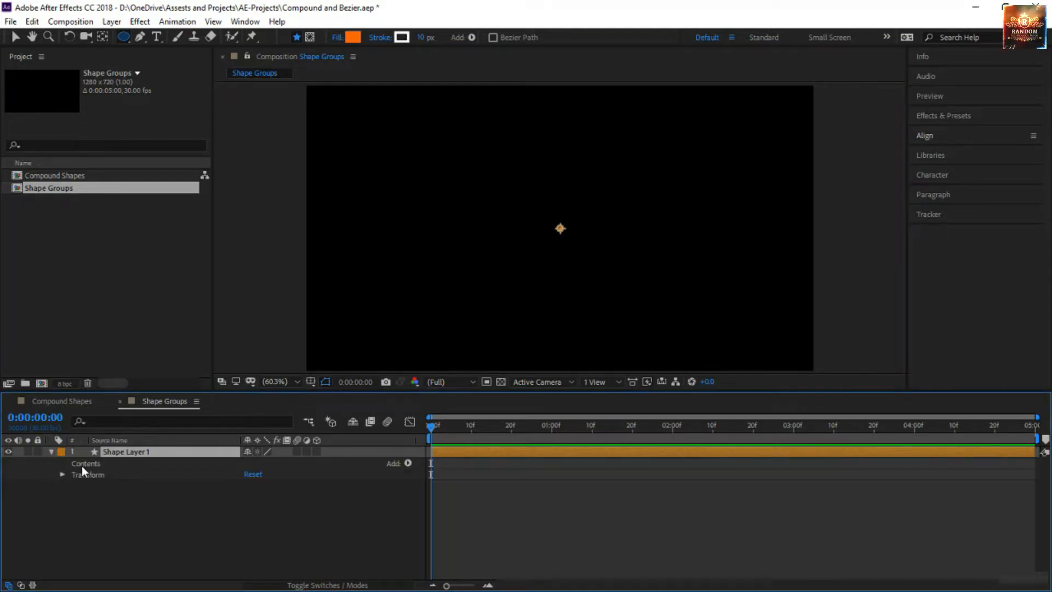
{"action": "left_click", "coordinate": [82, 464]}
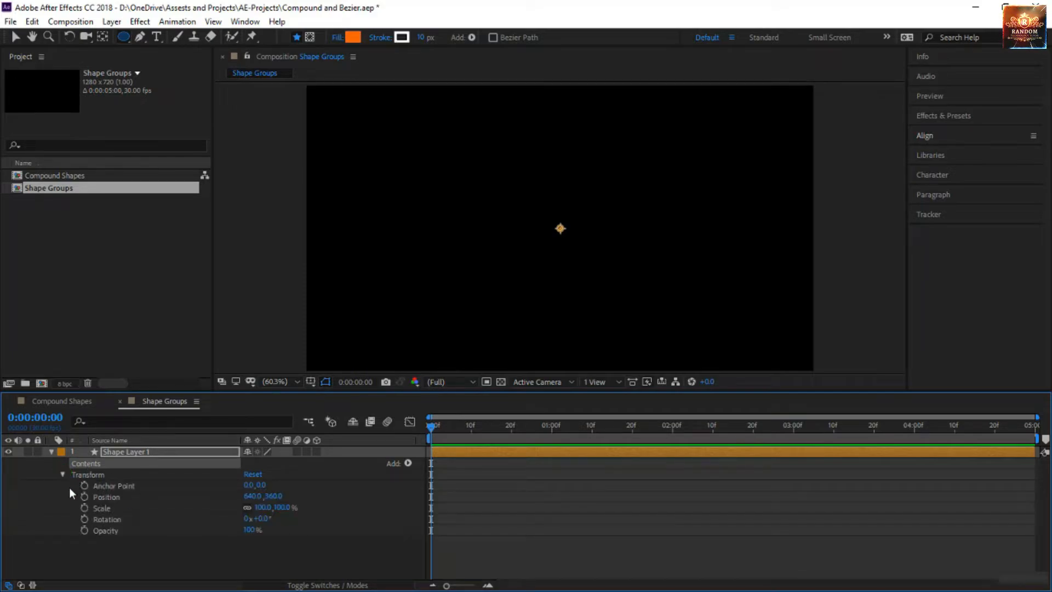
{"action": "left_click", "coordinate": [62, 475]}
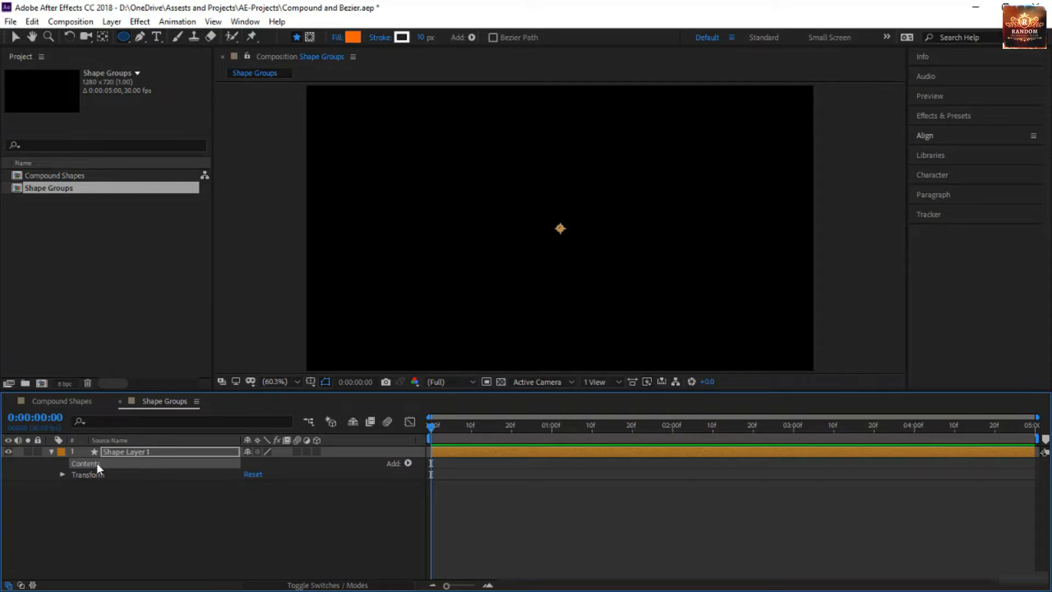
{"action": "left_click", "coordinate": [407, 464]}
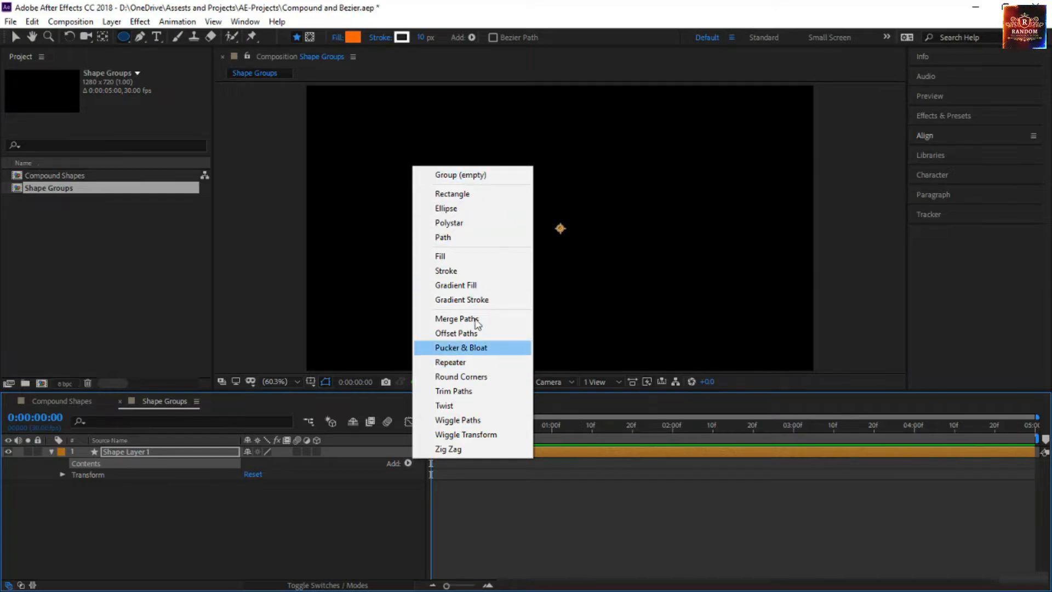
{"action": "left_click", "coordinate": [478, 180]}
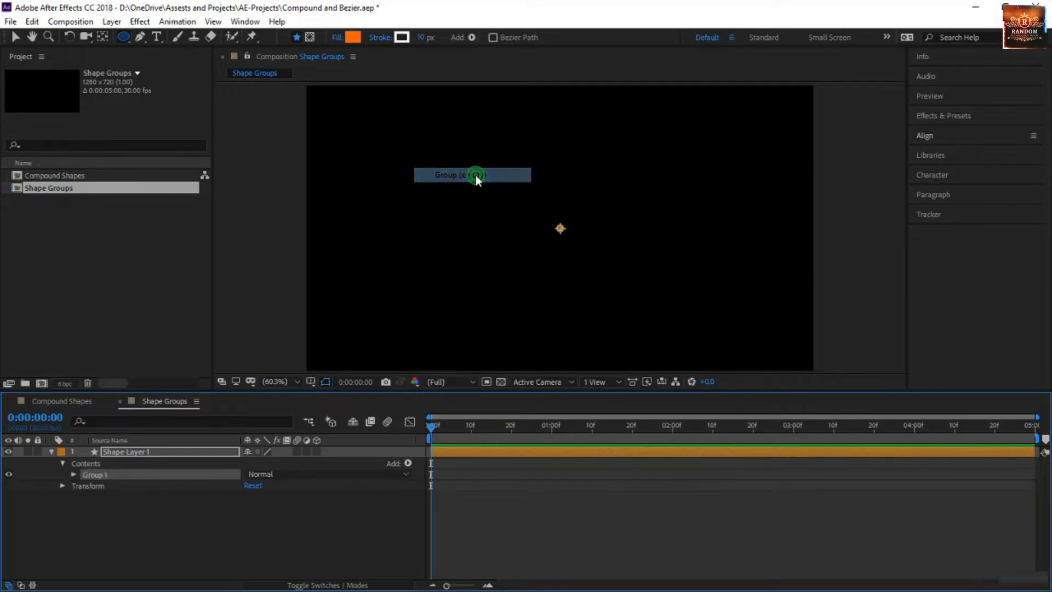
Expand the new empty group and rename it Head
{"action": "left_click", "coordinate": [74, 474]}
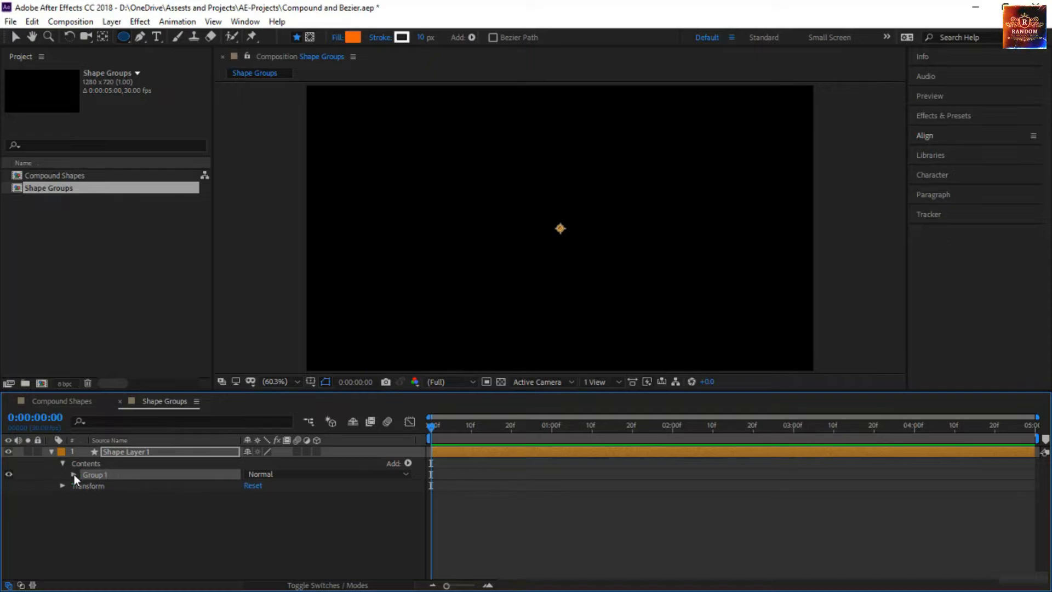
{"action": "left_click", "coordinate": [73, 475]}
{"action": "left_click", "coordinate": [125, 485]}
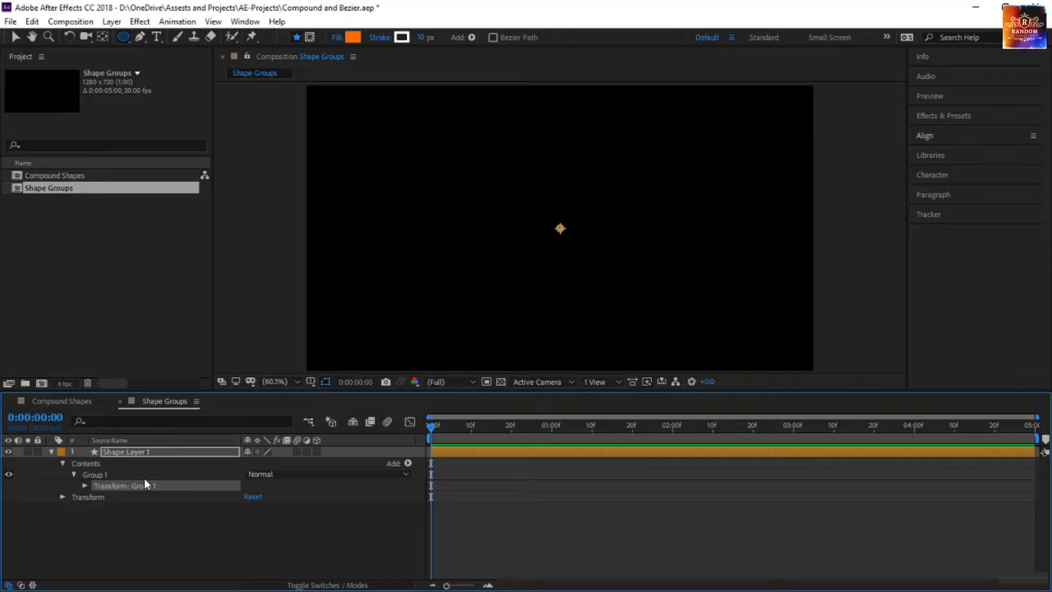
{"action": "left_click", "coordinate": [127, 475]}
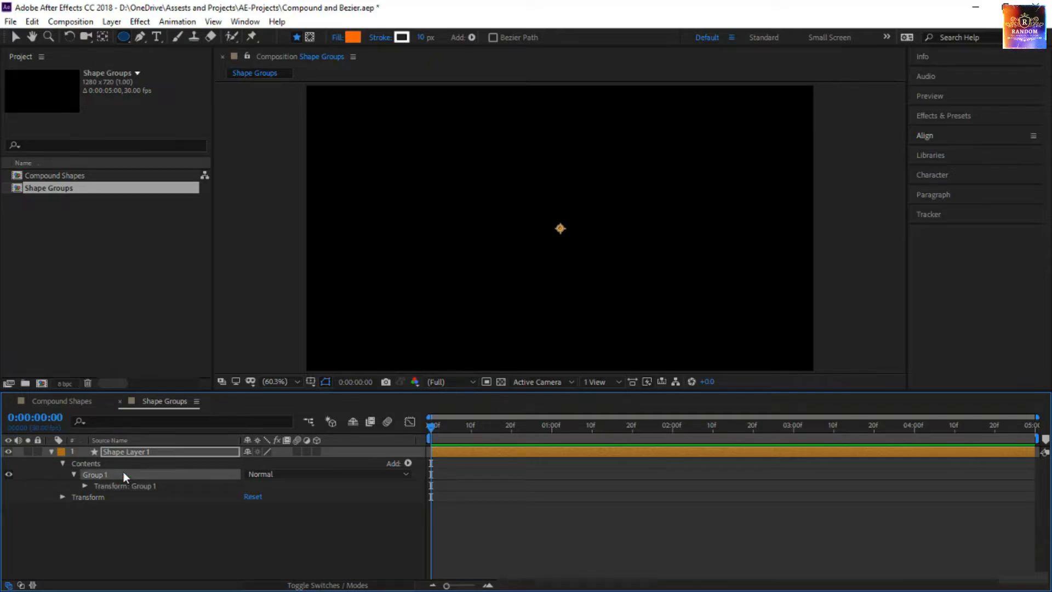
{"action": "key", "text": "Return"}
{"action": "type", "text": "Head"}
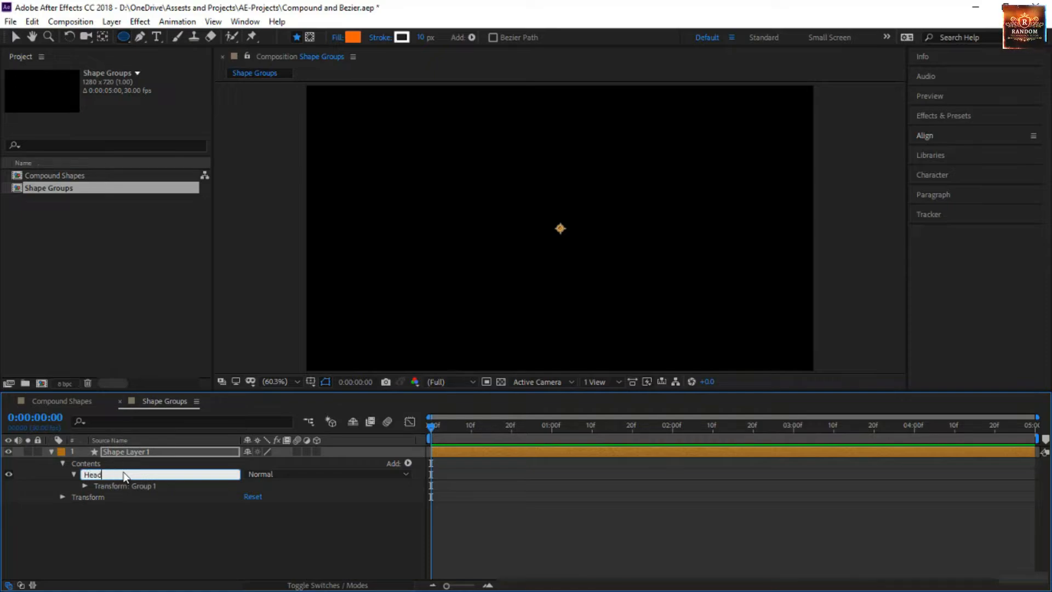
{"action": "key", "text": "Return"}
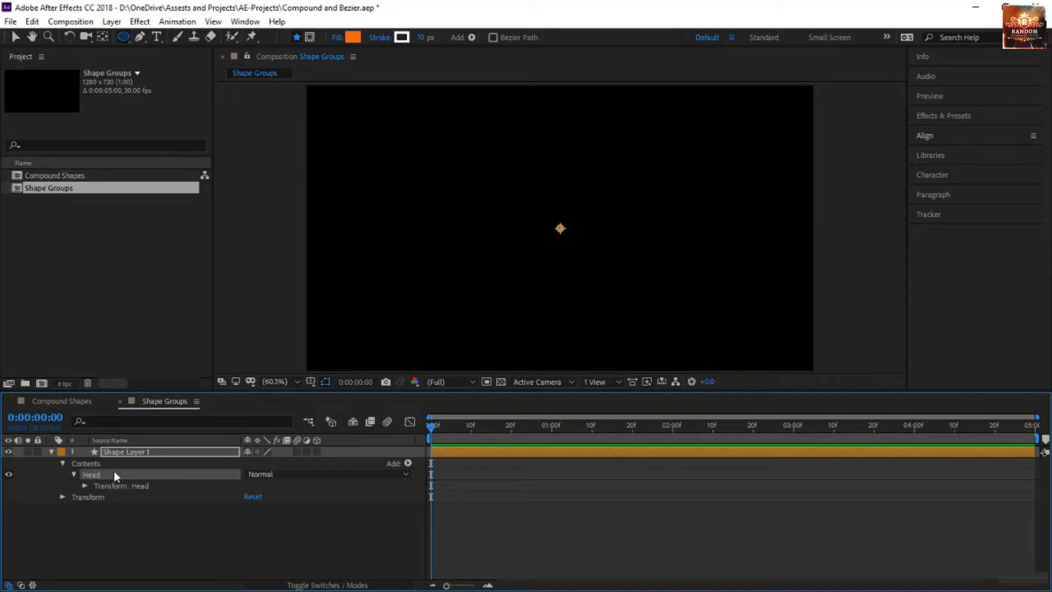
Add an ellipse path inside the Head group
{"action": "left_click", "coordinate": [149, 507]}
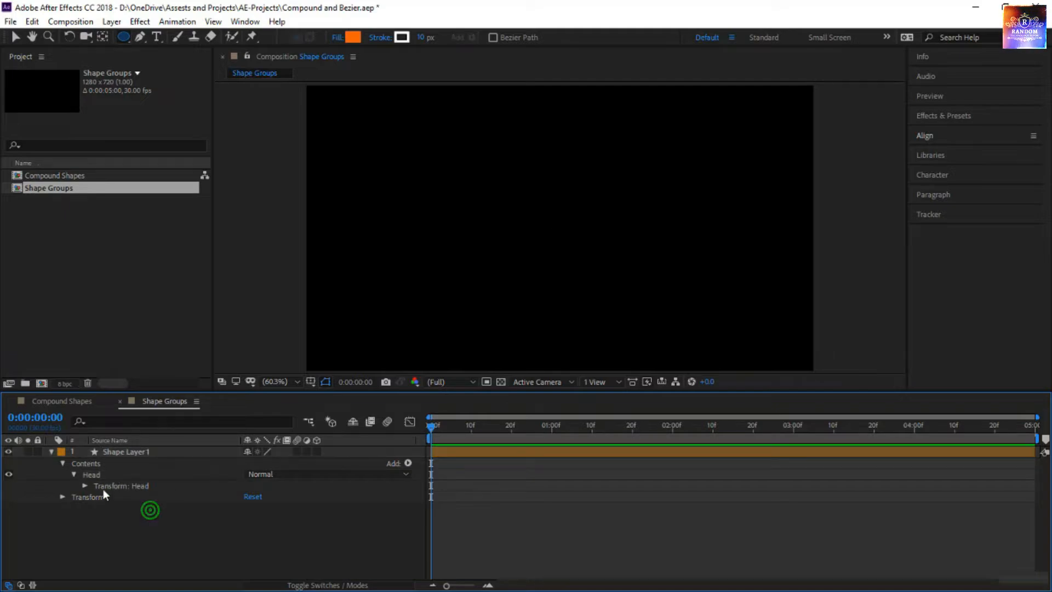
{"action": "left_click", "coordinate": [103, 474]}
{"action": "left_click", "coordinate": [100, 465]}
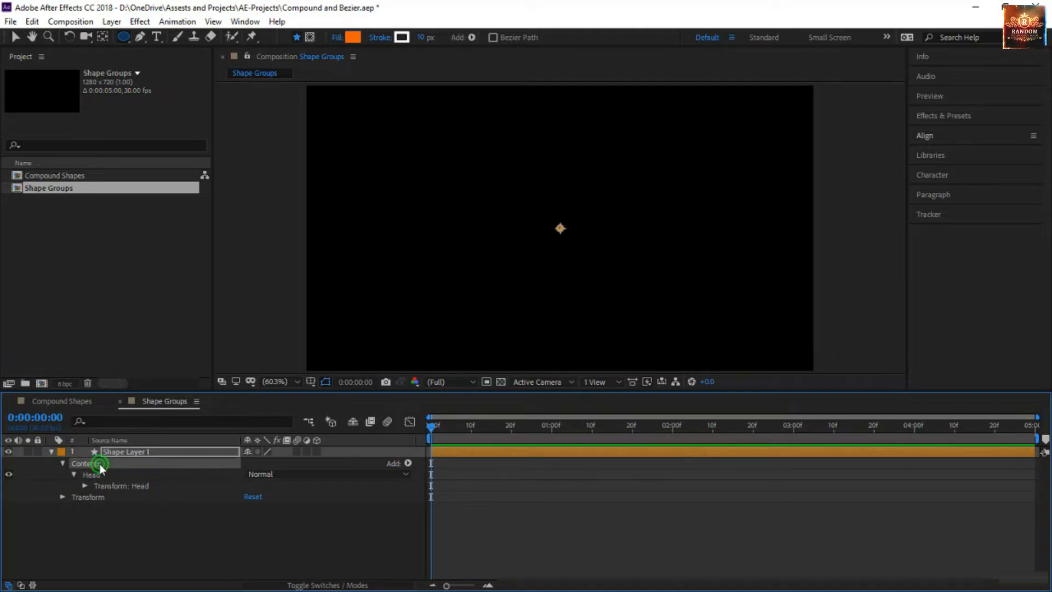
{"action": "left_click", "coordinate": [104, 474]}
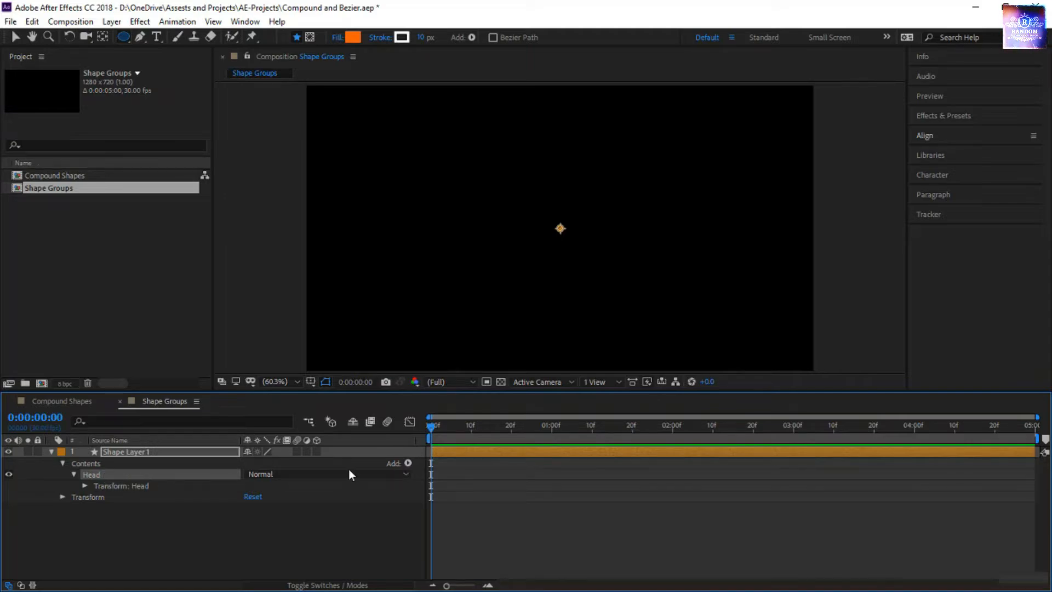
{"action": "left_click", "coordinate": [407, 463]}
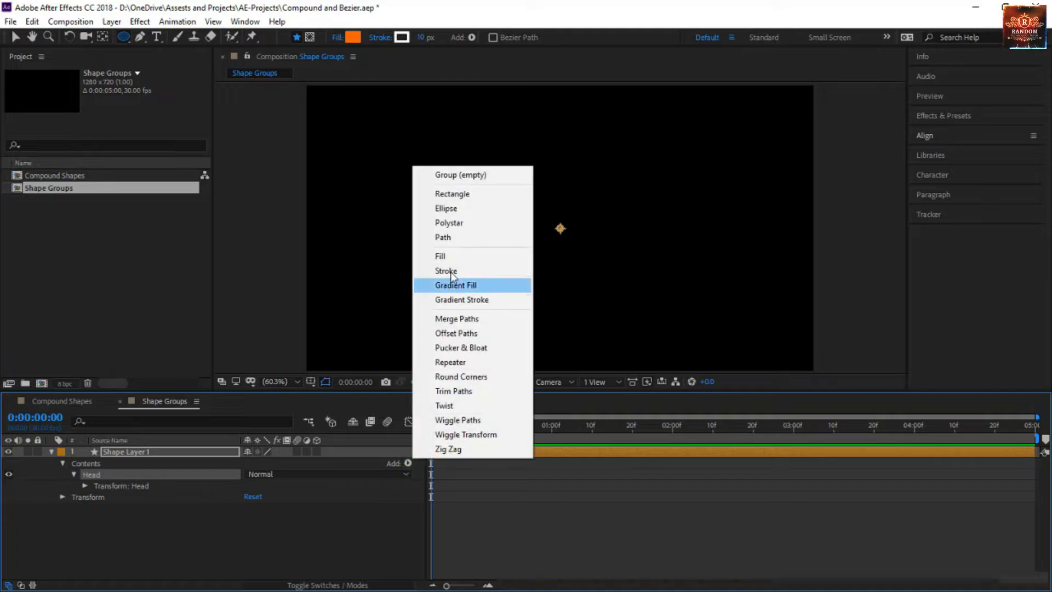
{"action": "left_click", "coordinate": [461, 209]}
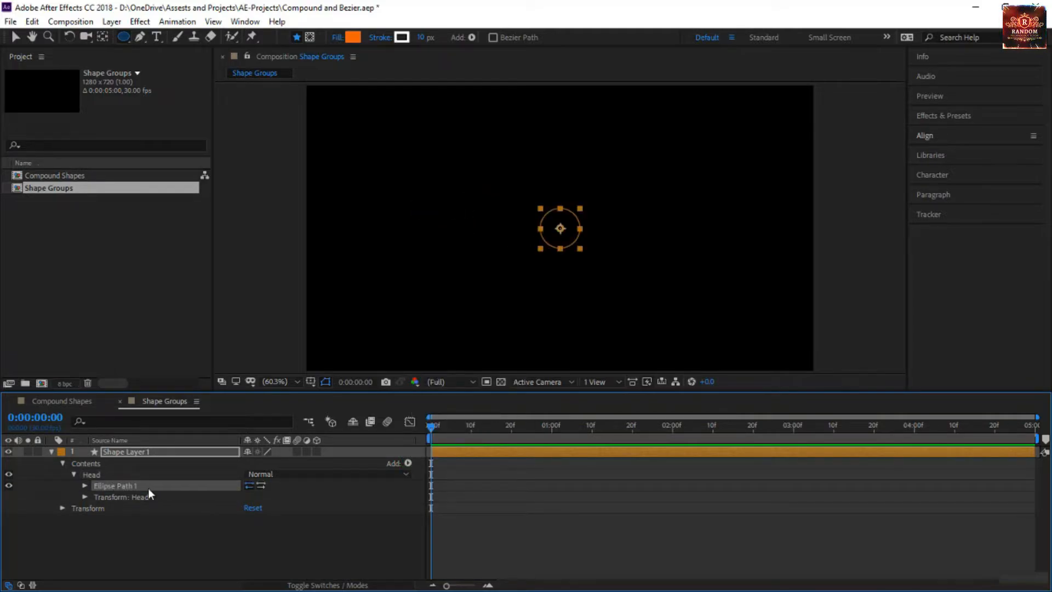
Set the Head ellipse path's size to 167 by 167 and its position to 0, -84, and deselect the layer
{"action": "left_click", "coordinate": [85, 486]}
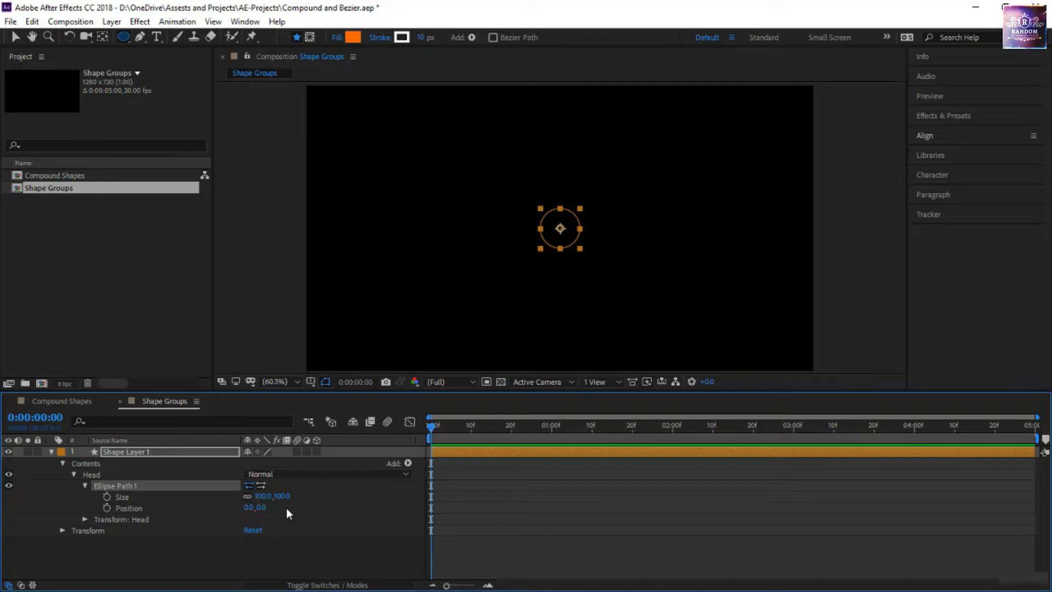
{"action": "left_click_drag", "start_coordinate": [282, 496], "coordinate": [329, 500]}
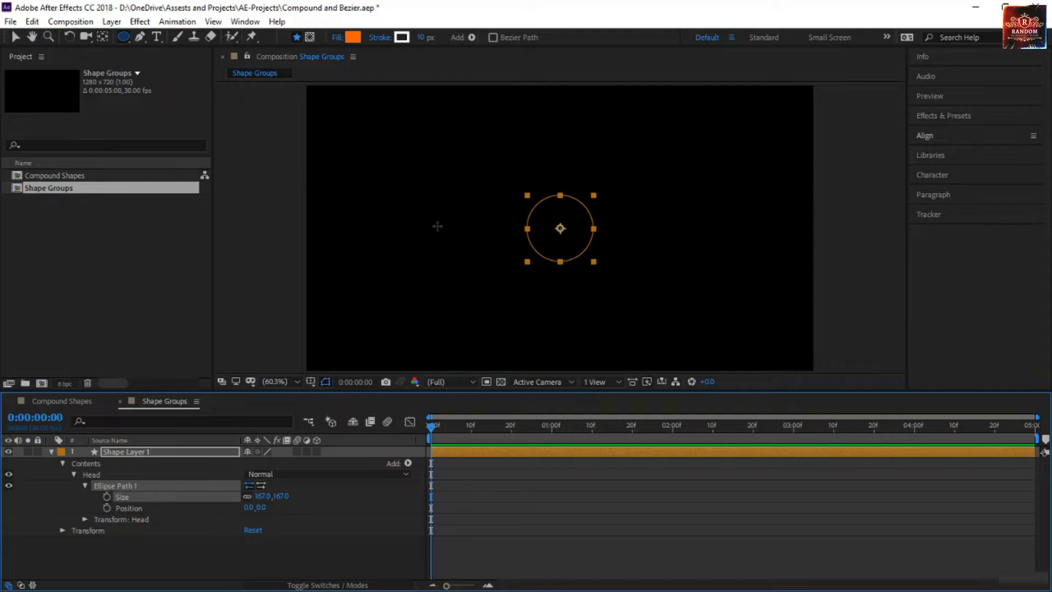
{"action": "key", "text": "v"}
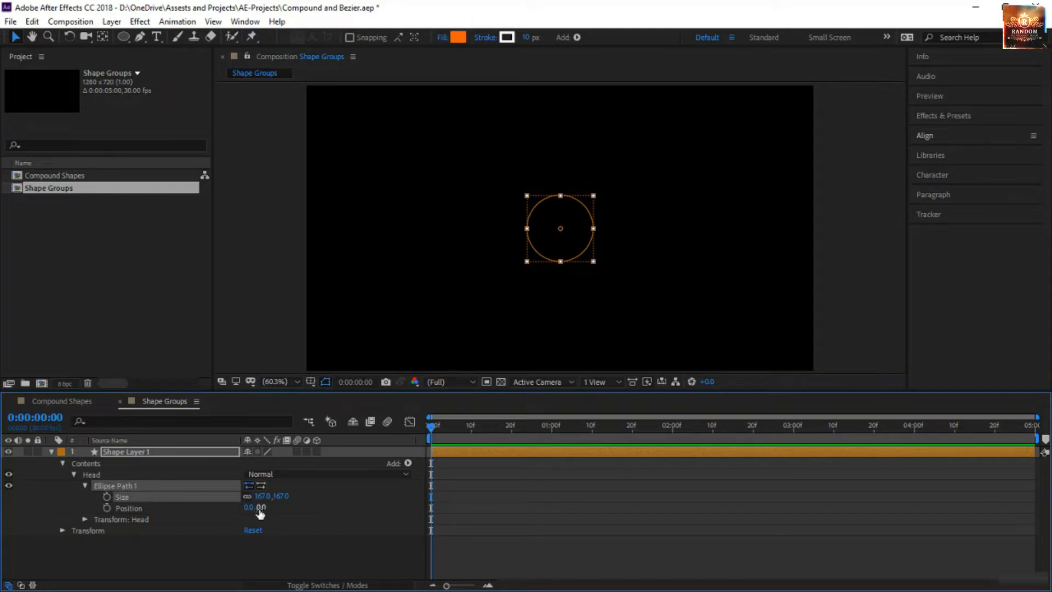
{"action": "left_click_drag", "start_coordinate": [258, 508], "coordinate": [194, 515]}
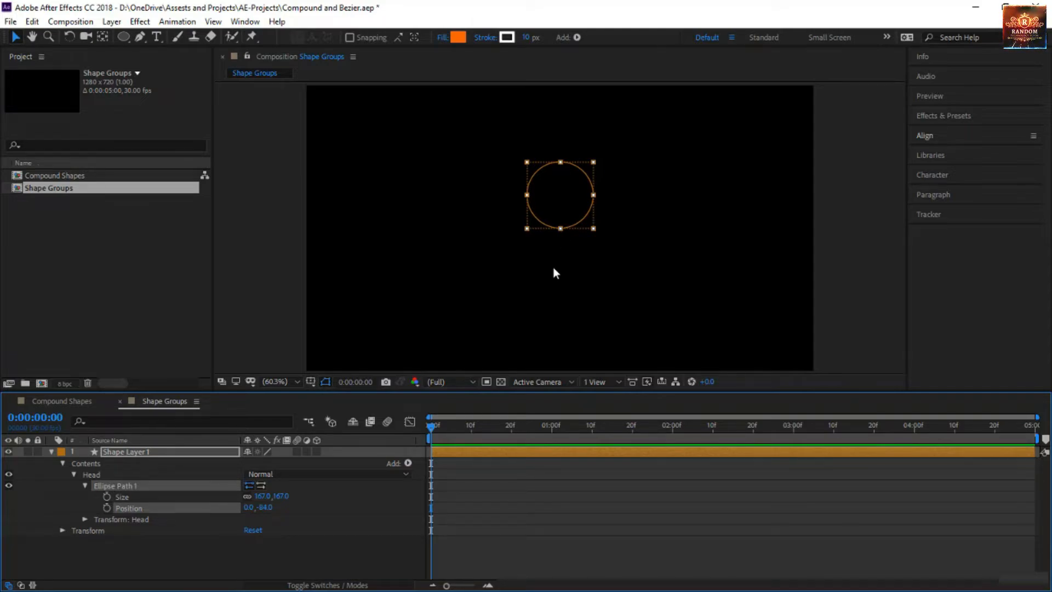
{"action": "left_click", "coordinate": [348, 454]}
{"action": "left_click", "coordinate": [488, 302]}
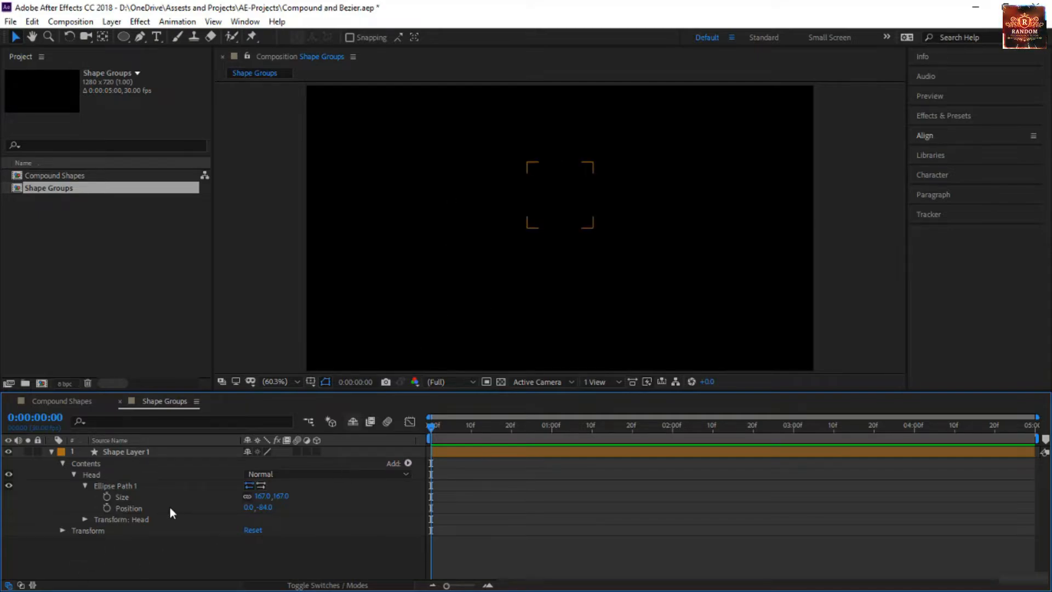
Add a fill to the Head group, expand the fill's properties, and collapse the ellipse path
{"action": "left_click", "coordinate": [132, 476]}
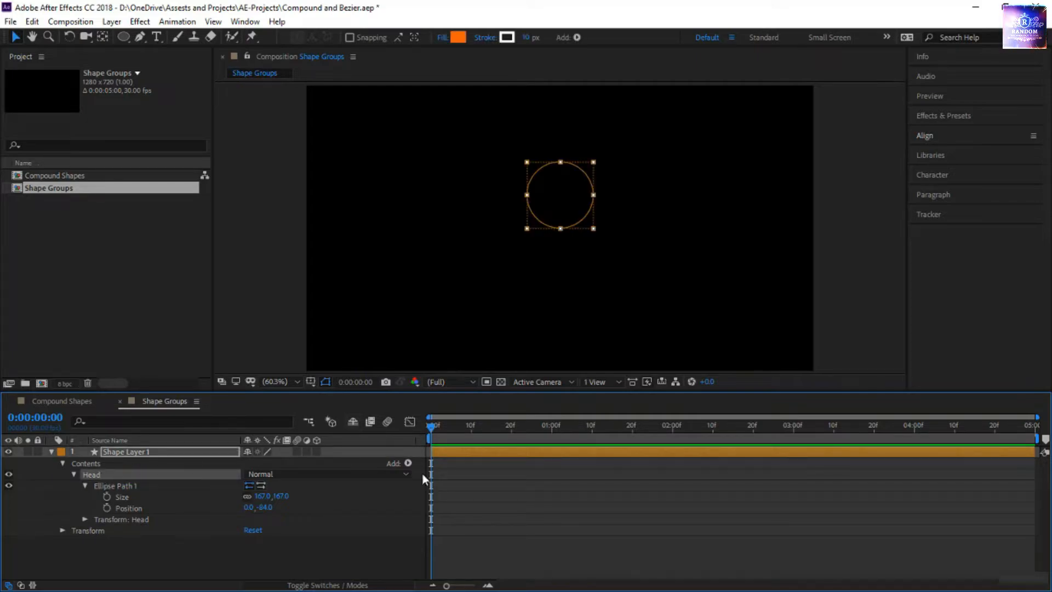
{"action": "left_click", "coordinate": [409, 464]}
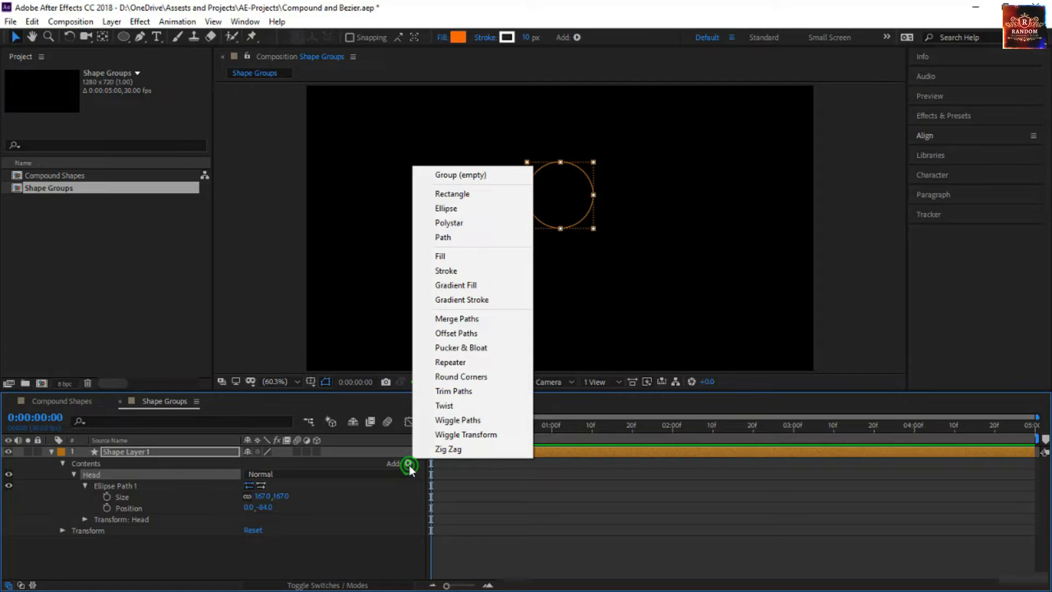
{"action": "left_click", "coordinate": [476, 256]}
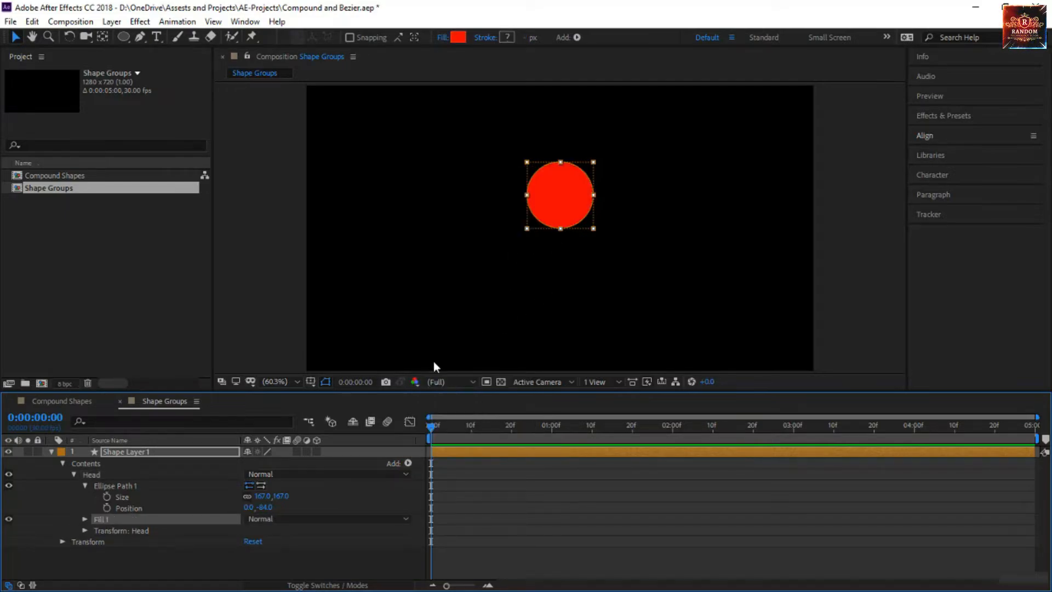
{"action": "left_click", "coordinate": [84, 520]}
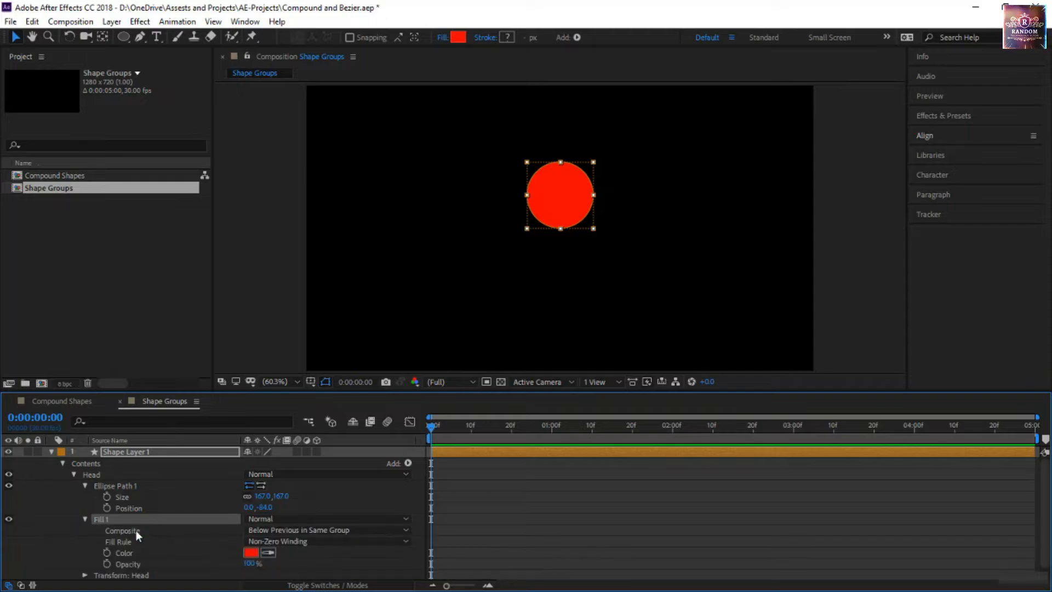
{"action": "scroll", "coordinate": [136, 531], "scroll_direction": "down", "scroll_amount": 1}
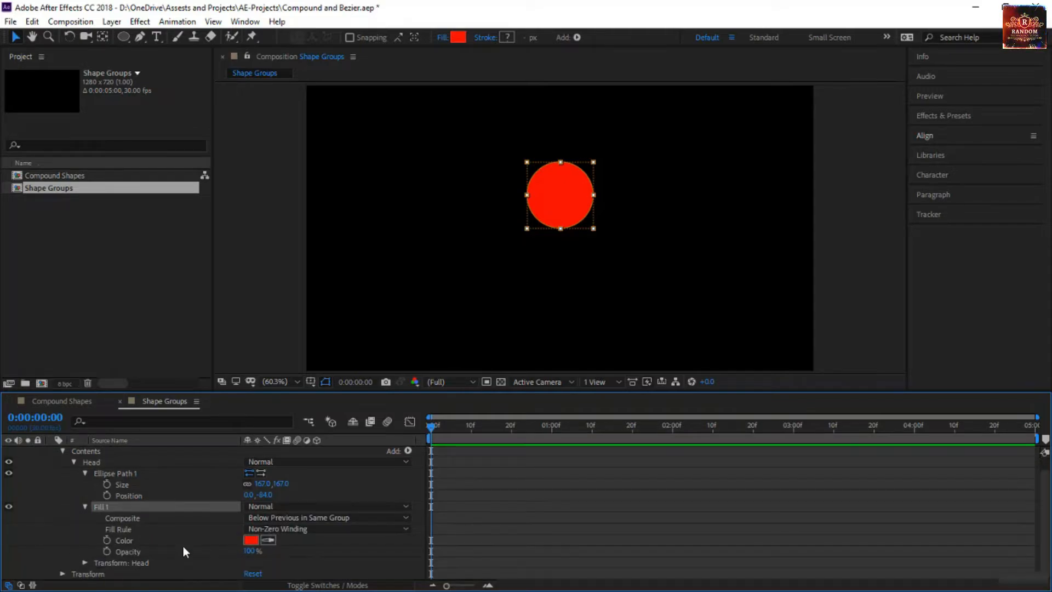
{"action": "left_click", "coordinate": [85, 473]}
{"action": "left_click", "coordinate": [94, 473]}
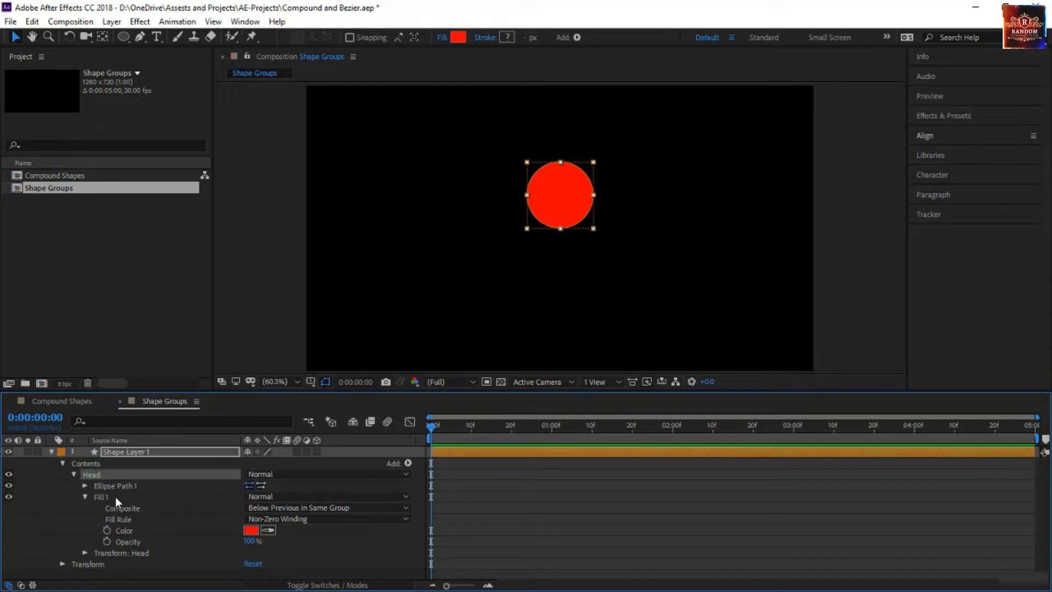
{"action": "left_click", "coordinate": [111, 494]}
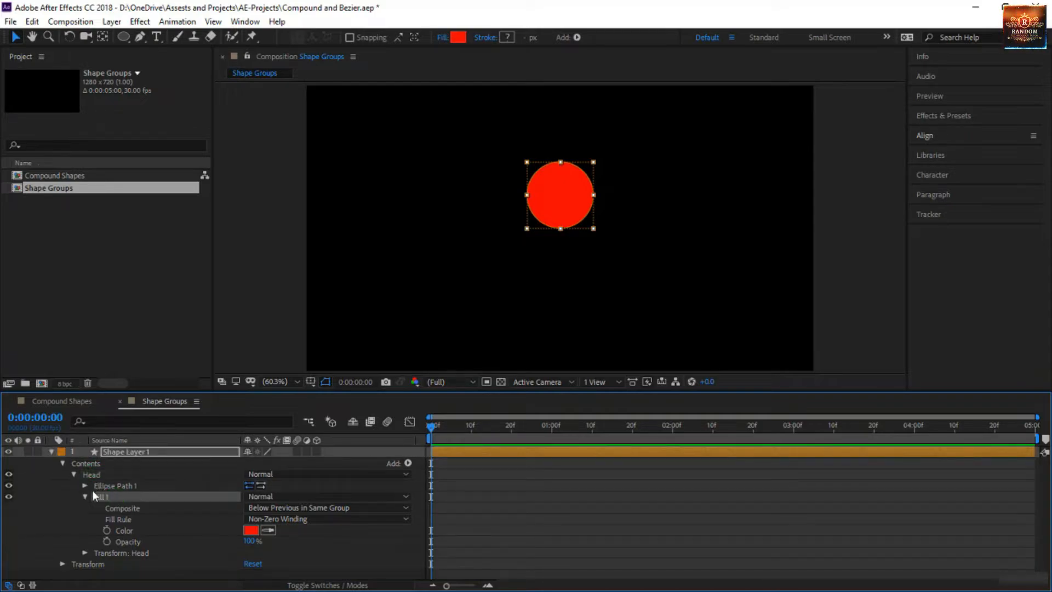
Change the Head group's fill color to orange FF8C04 and collapse the fill's properties
{"action": "left_click", "coordinate": [129, 485]}
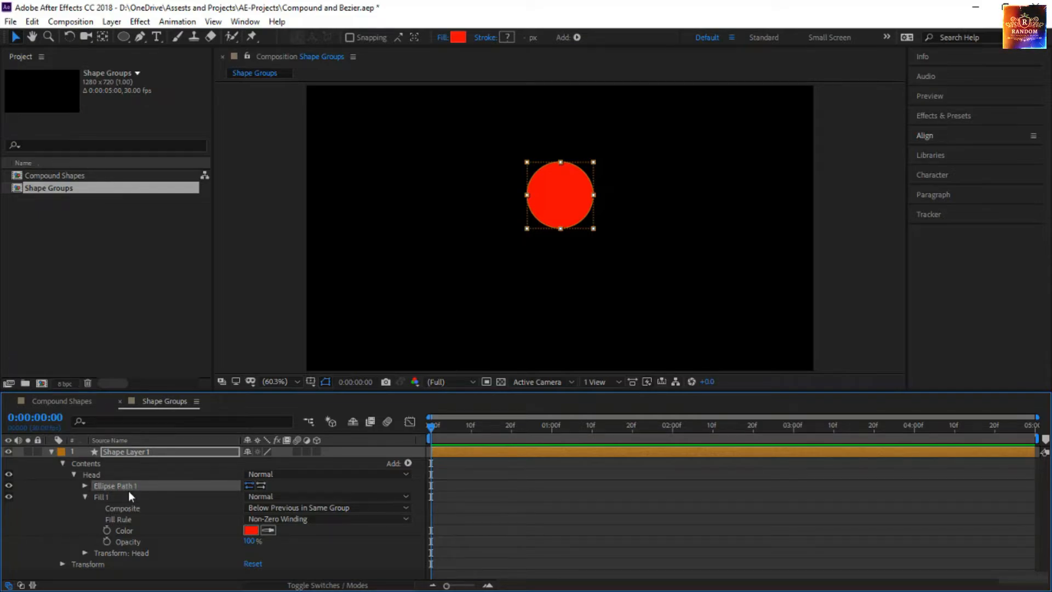
{"action": "left_click", "coordinate": [129, 496]}
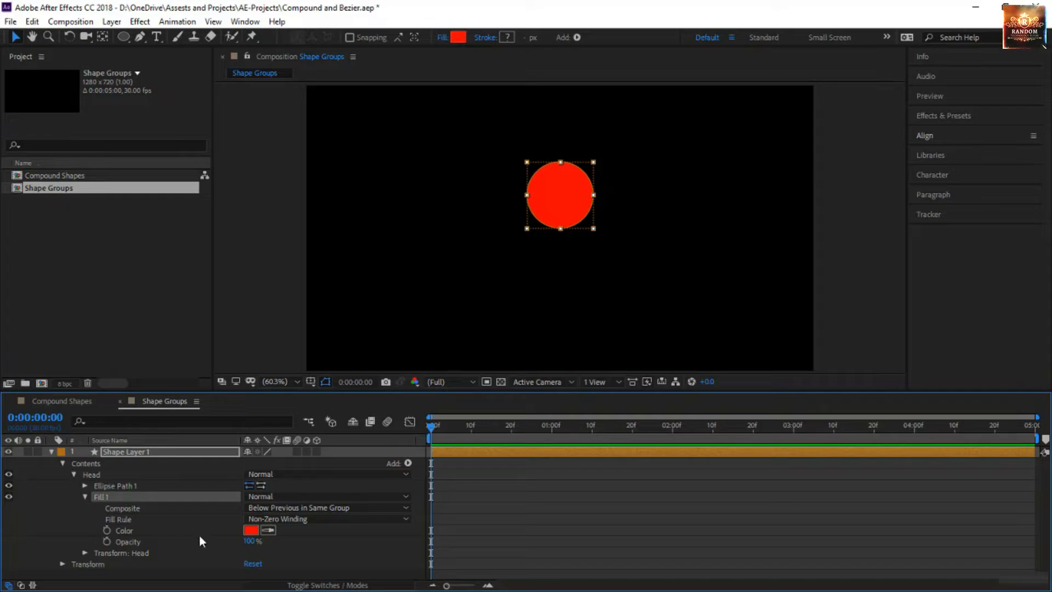
{"action": "left_click", "coordinate": [250, 530]}
{"action": "left_click_drag", "start_coordinate": [799, 266], "coordinate": [853, 354]}
{"action": "left_click", "coordinate": [834, 201]}
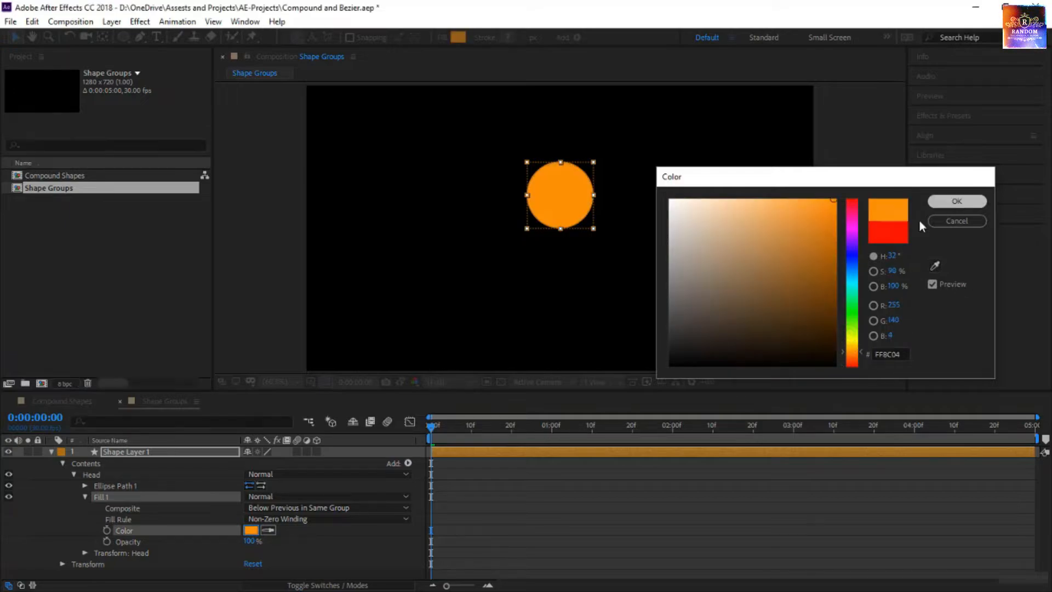
{"action": "left_click", "coordinate": [957, 201]}
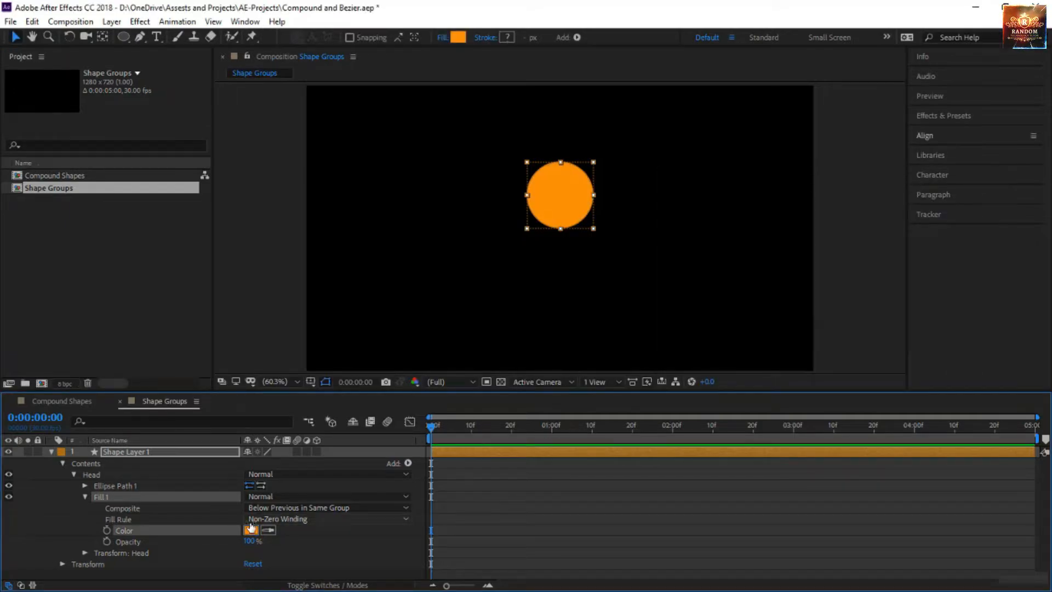
{"action": "left_click", "coordinate": [137, 486]}
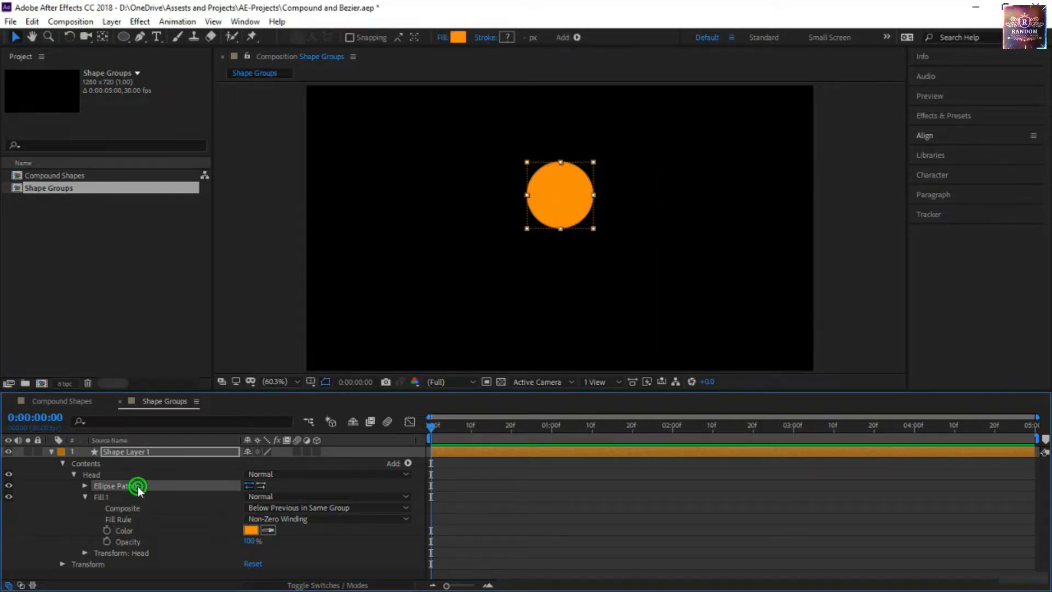
{"action": "left_click", "coordinate": [106, 498]}
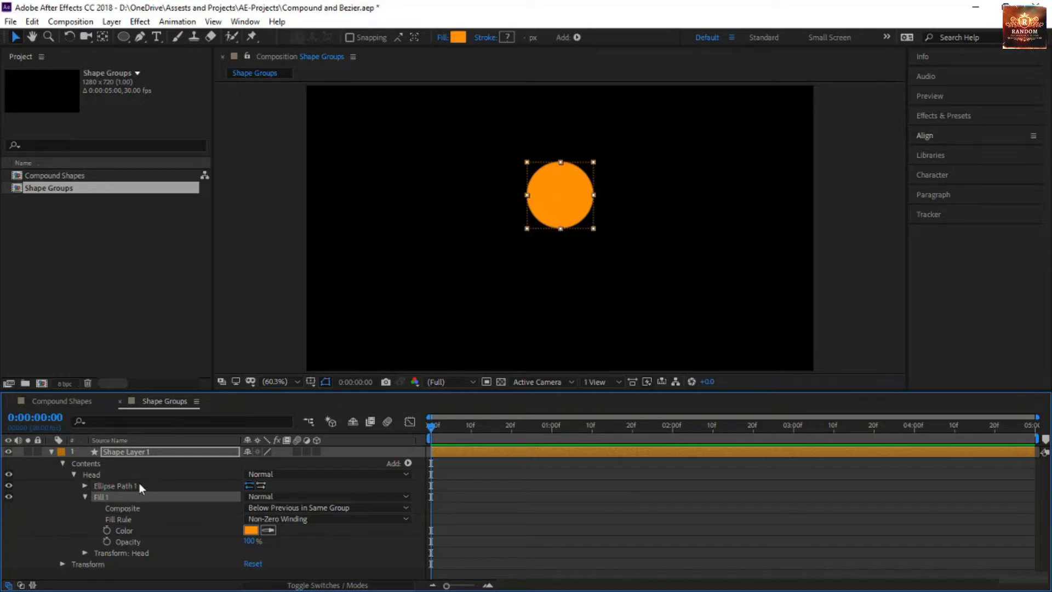
{"action": "left_click", "coordinate": [86, 497]}
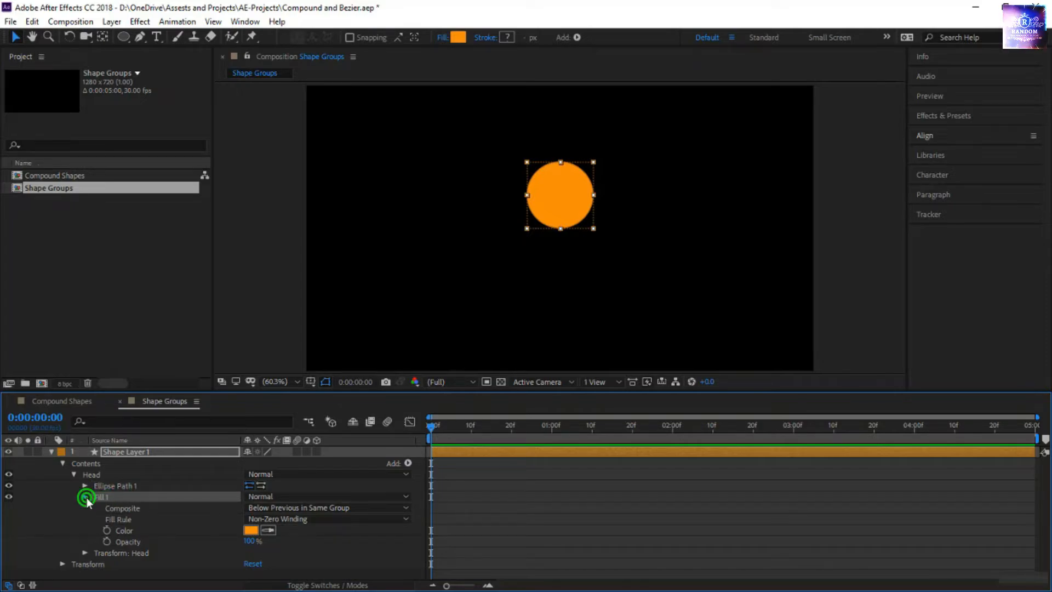
Add a stroke to the Head group, set its stroke width to 32, and collapse its properties
{"action": "left_click", "coordinate": [408, 463]}
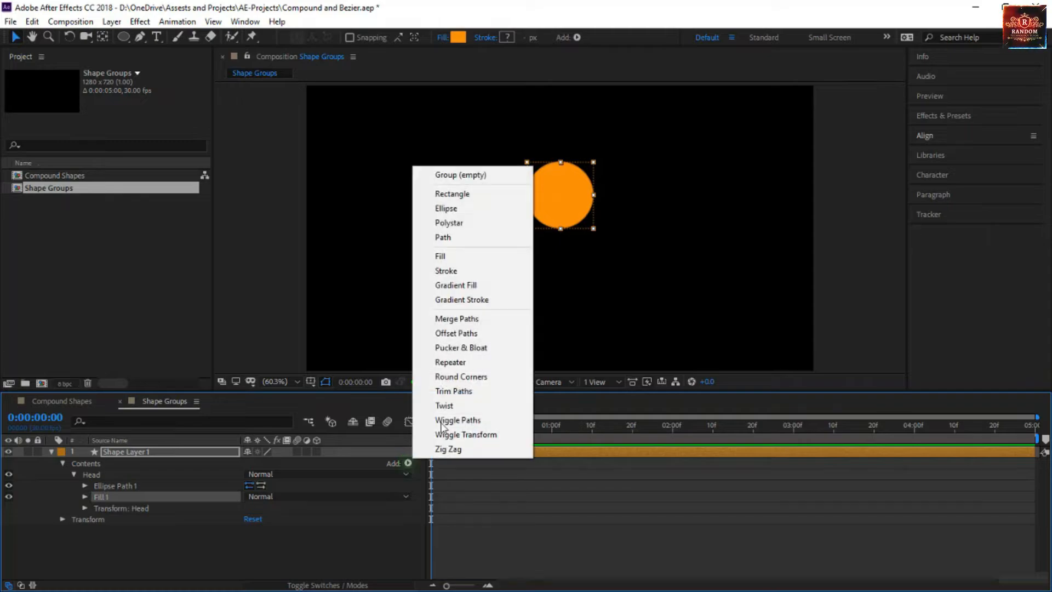
{"action": "left_click", "coordinate": [476, 272]}
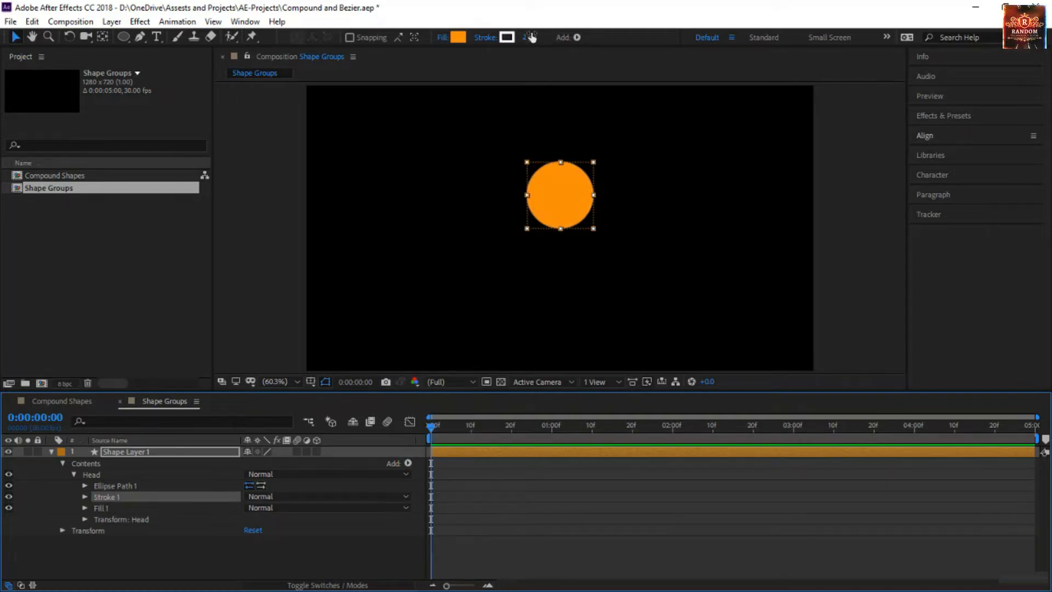
{"action": "left_click", "coordinate": [85, 497]}
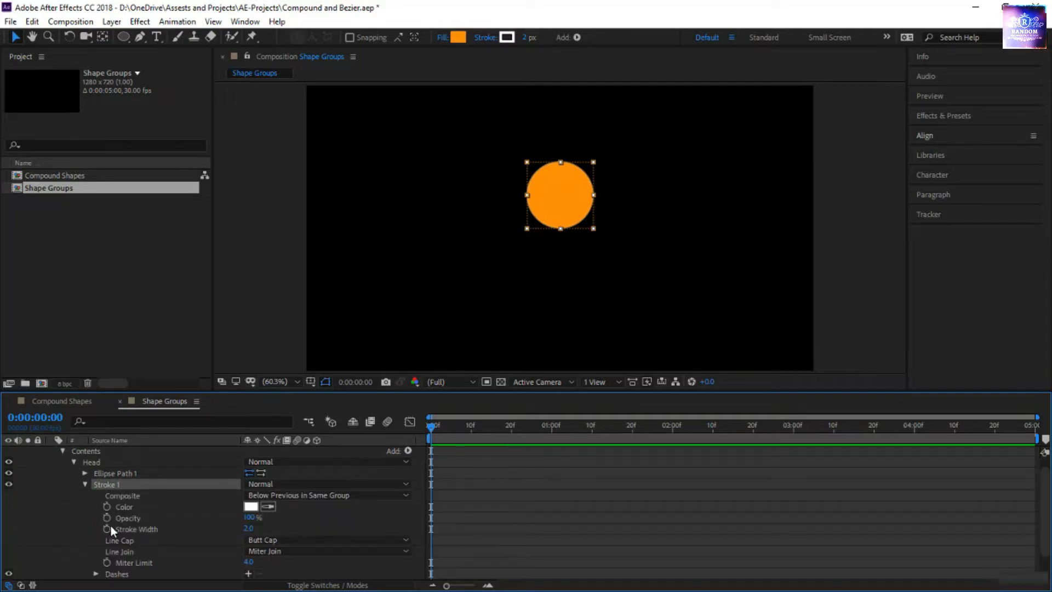
{"action": "left_click_drag", "start_coordinate": [248, 530], "coordinate": [276, 538]}
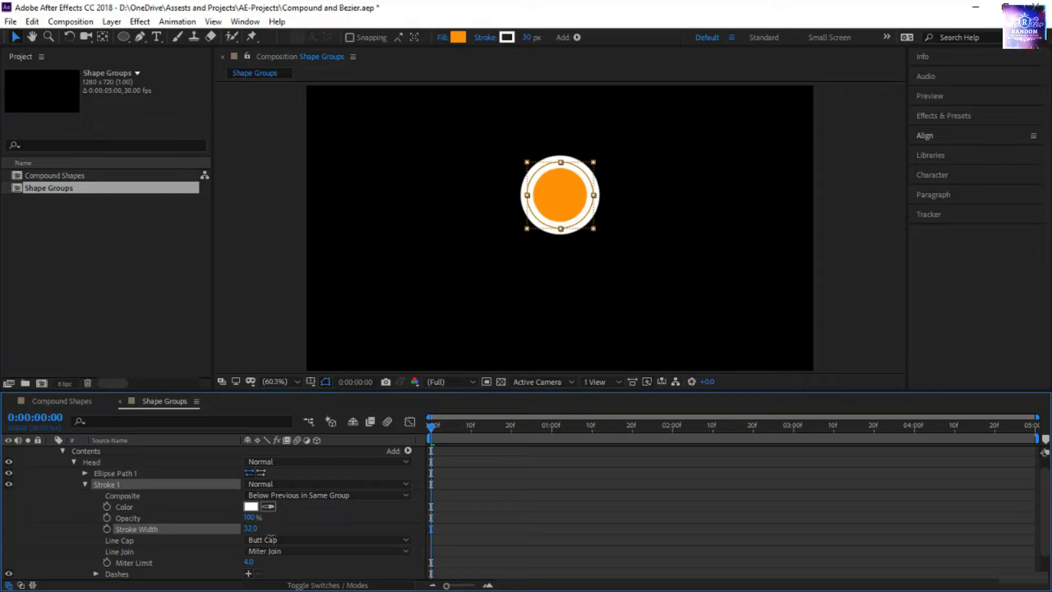
{"action": "left_click", "coordinate": [85, 485]}
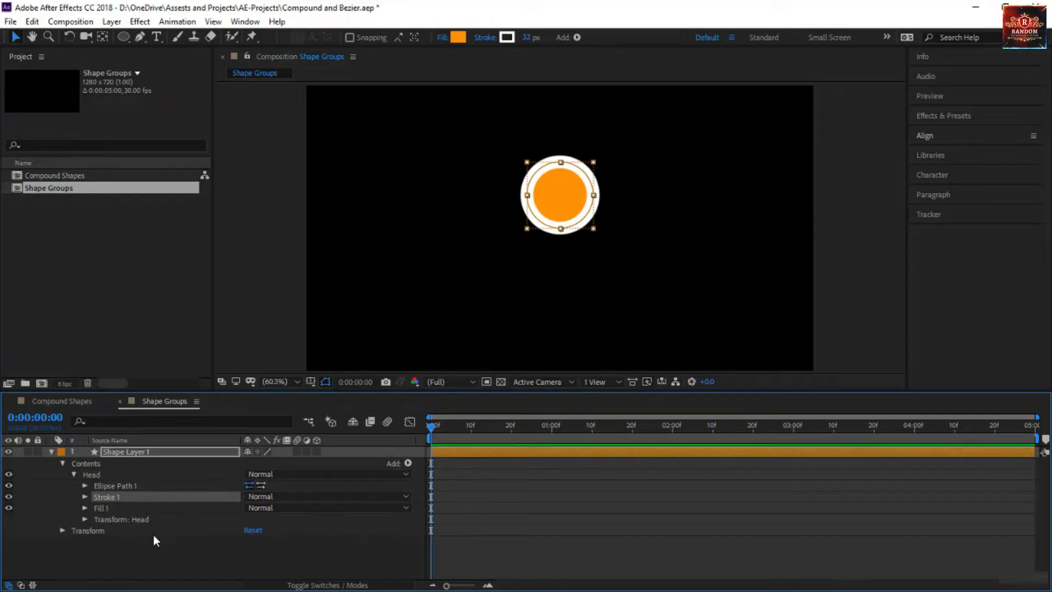
Set the Head stroke's width to 50 px
{"action": "left_click", "coordinate": [154, 544]}
{"action": "left_click", "coordinate": [122, 497]}
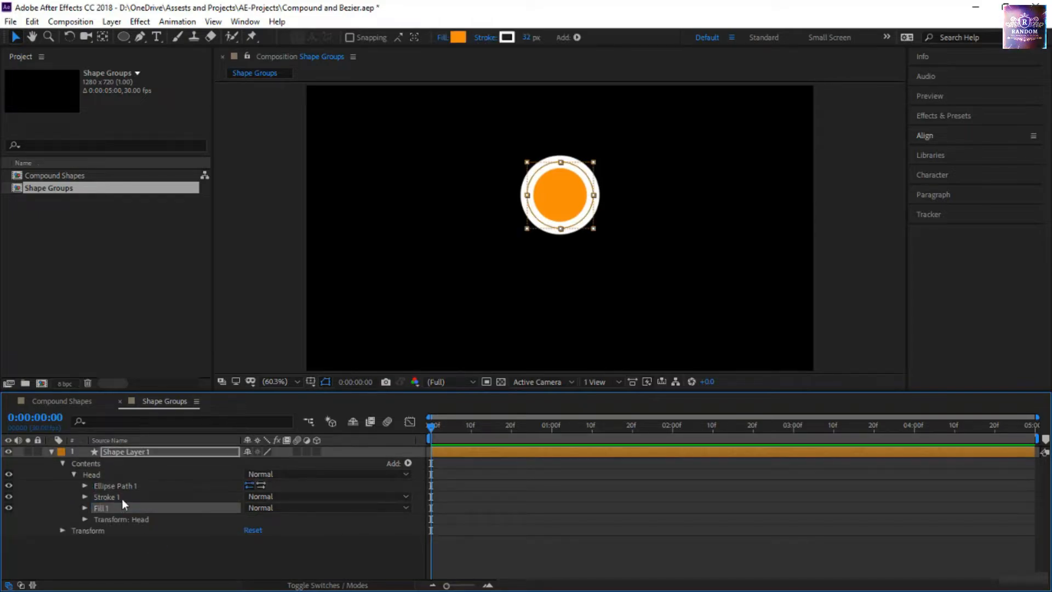
{"action": "left_click", "coordinate": [122, 504]}
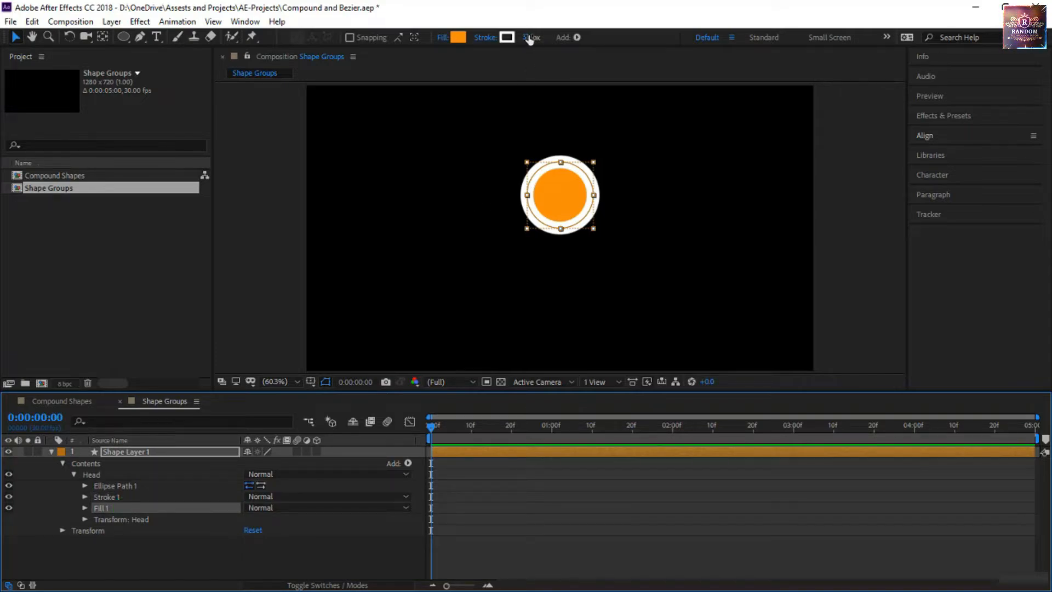
{"action": "left_click", "coordinate": [530, 37]}
{"action": "type", "text": "50"}
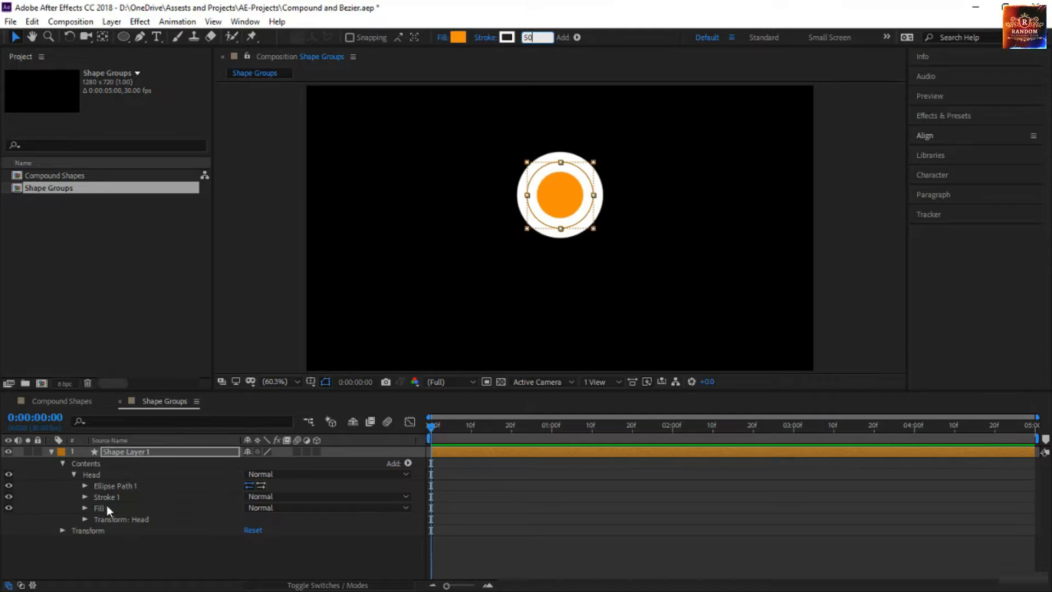
Move the Head group's fill above its stroke and set the stroke width to 10 px
{"action": "left_click_drag", "start_coordinate": [107, 505], "coordinate": [110, 495]}
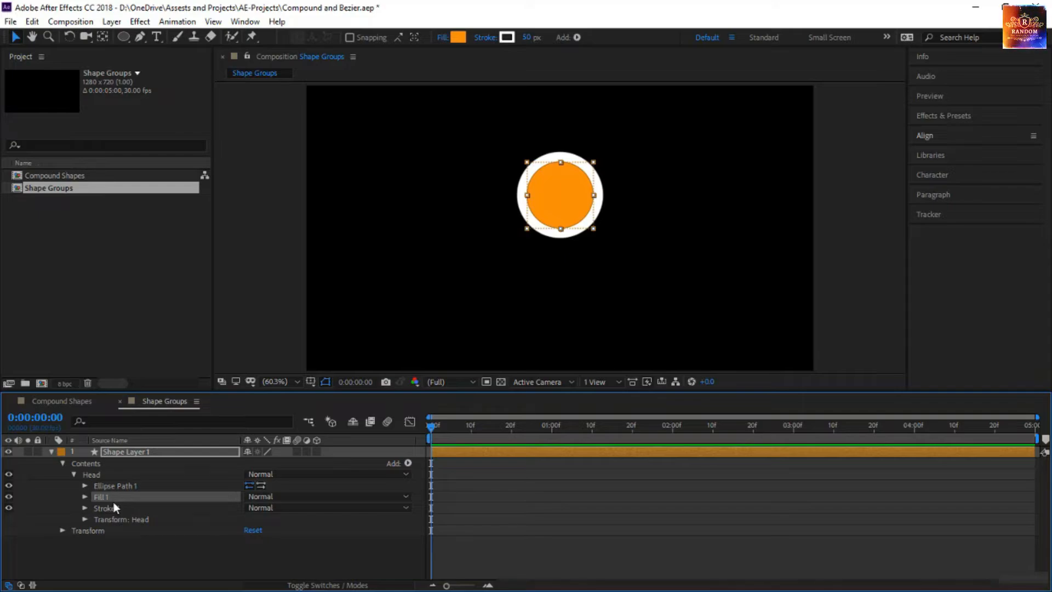
{"action": "left_click", "coordinate": [526, 37]}
{"action": "type", "text": "10"}
{"action": "key", "text": "Return"}
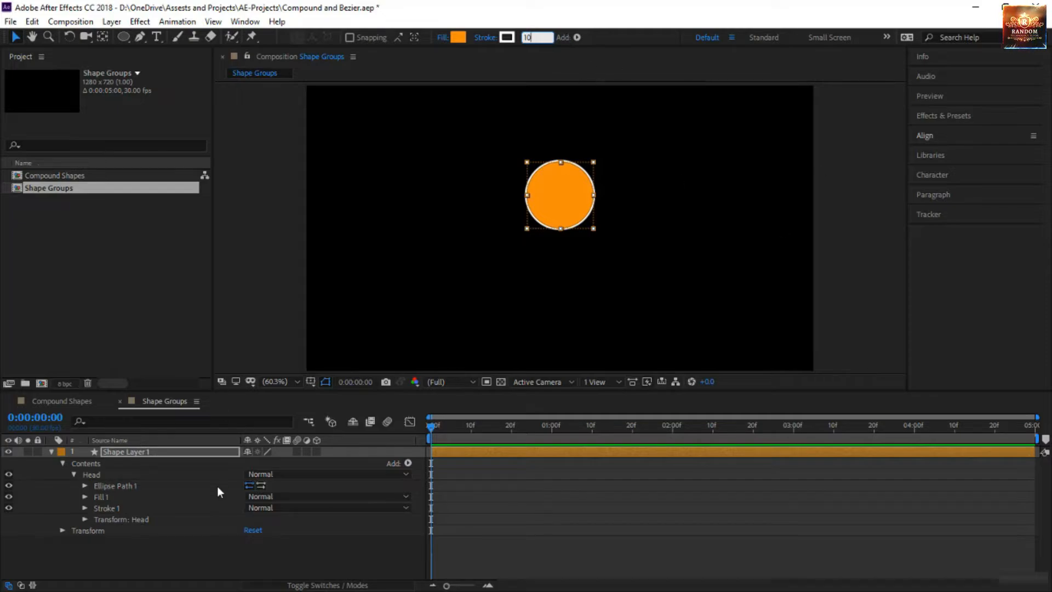
{"action": "left_click", "coordinate": [204, 496]}
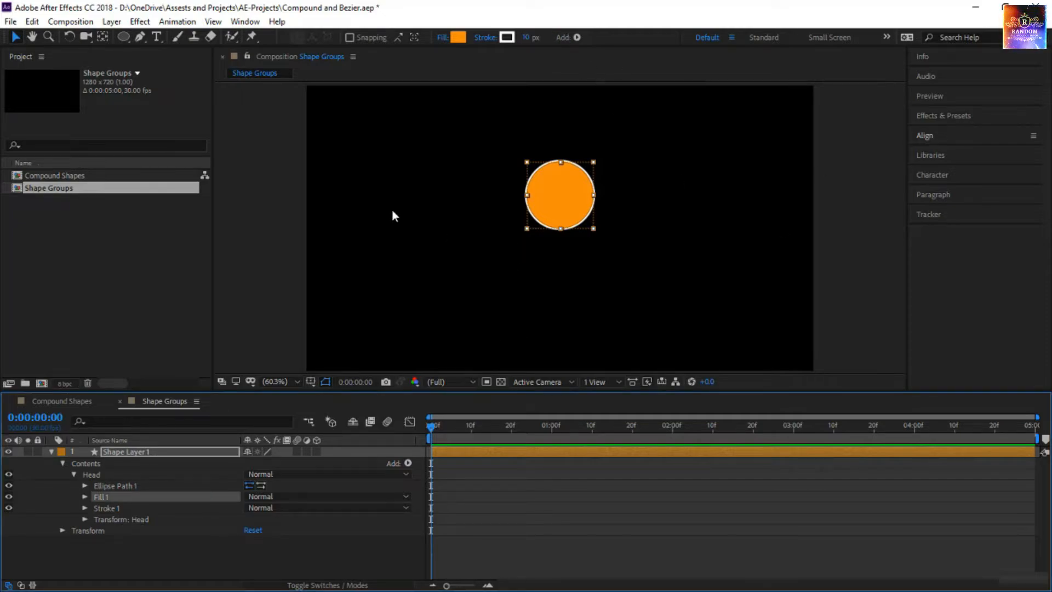
Add a second ellipse path to the Head group and set its size to 66 by 66
{"action": "left_click", "coordinate": [406, 461]}
{"action": "left_click", "coordinate": [451, 207]}
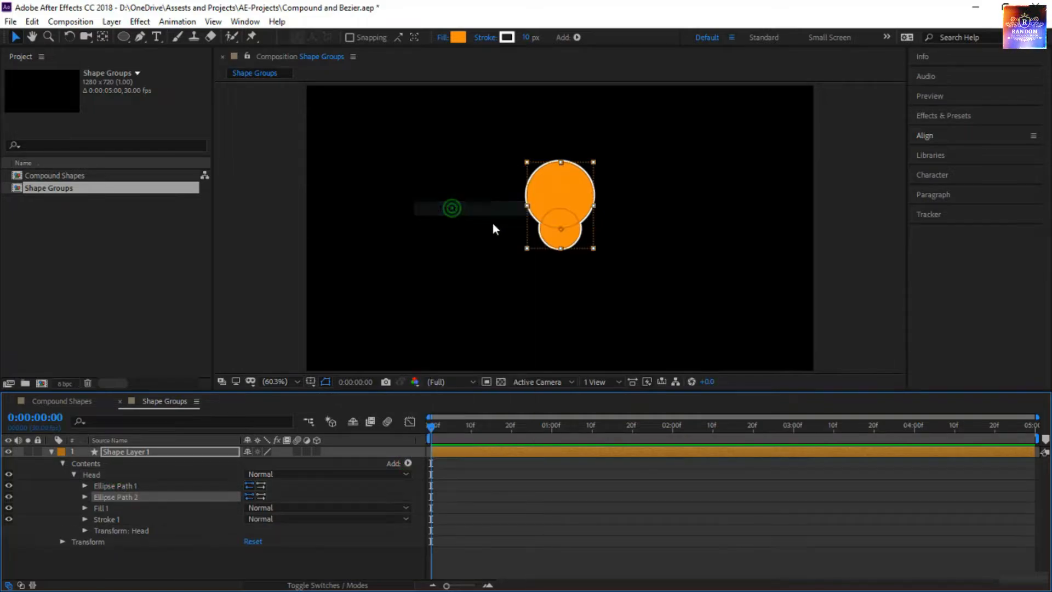
{"action": "left_click", "coordinate": [85, 496]}
{"action": "left_click", "coordinate": [286, 513]}
{"action": "left_click_drag", "start_coordinate": [287, 513], "coordinate": [271, 519]}
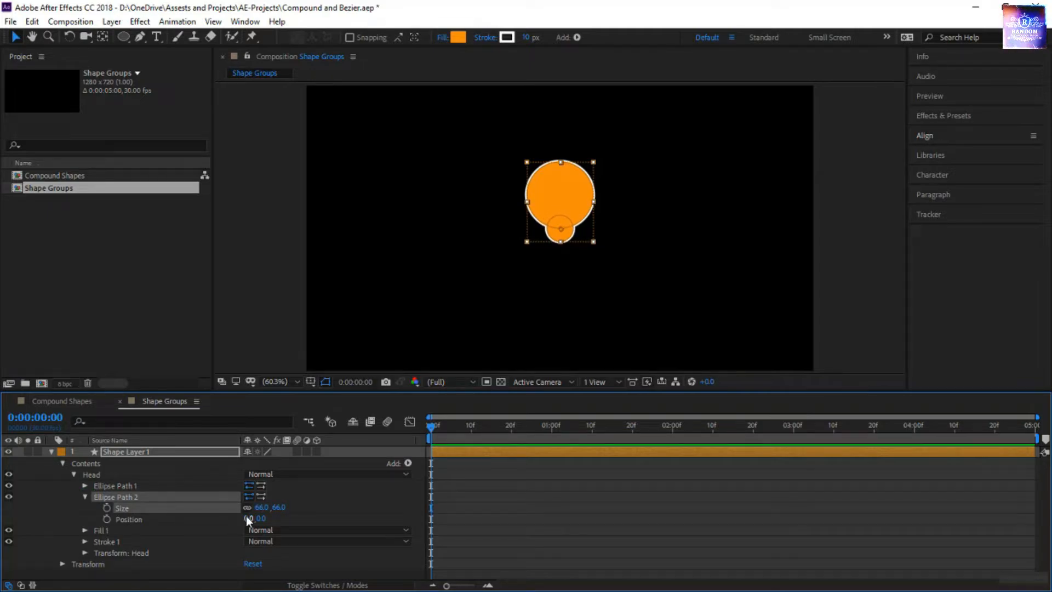
Set the second ellipse path's position to -68, -126 as the first ear and collapse its properties
{"action": "left_click_drag", "start_coordinate": [248, 519], "coordinate": [203, 518]}
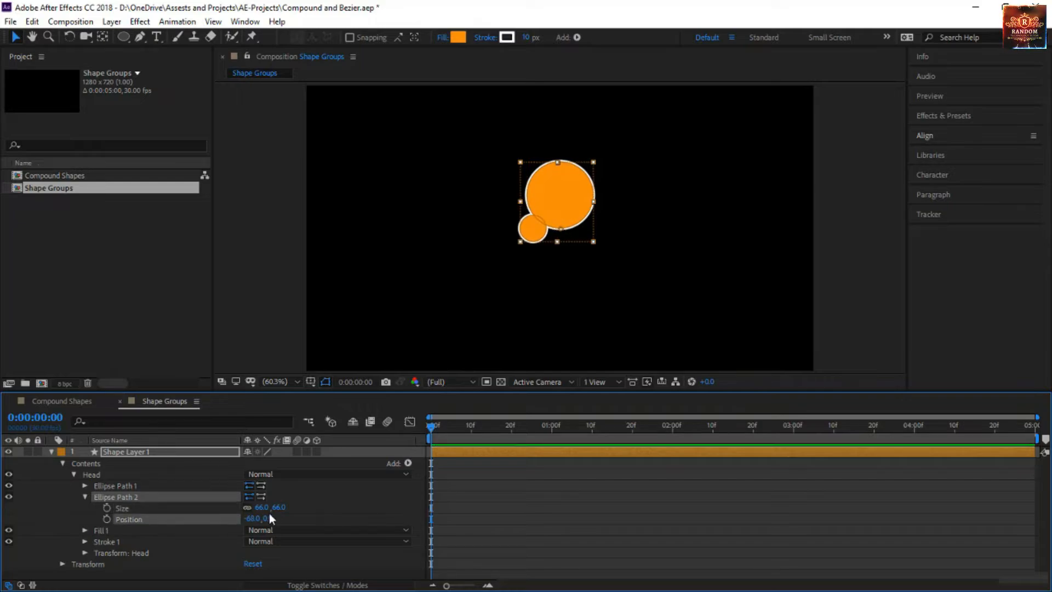
{"action": "left_click_drag", "start_coordinate": [269, 519], "coordinate": [152, 552]}
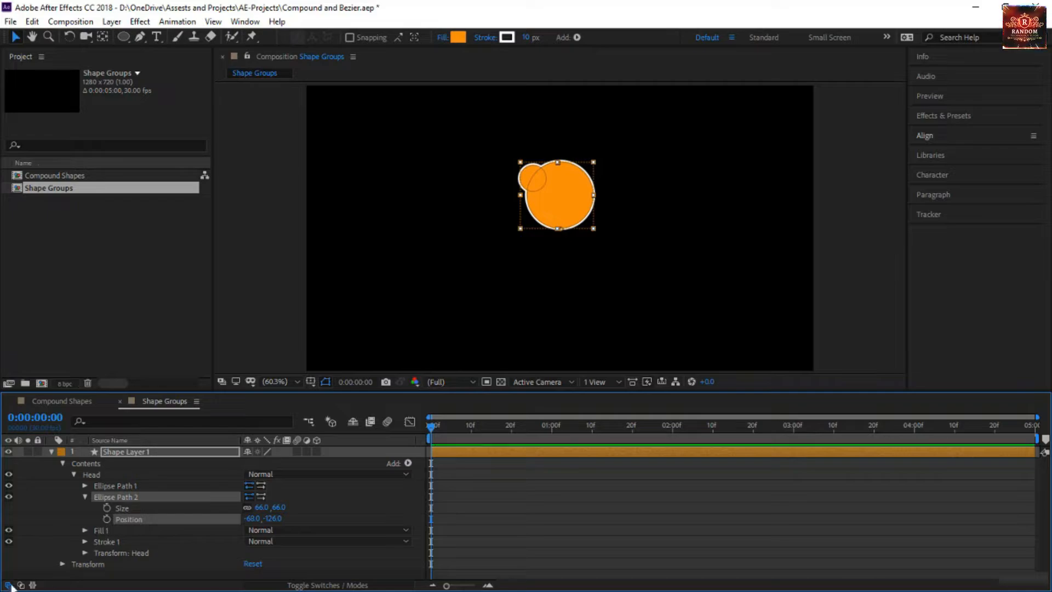
{"action": "left_click", "coordinate": [85, 497]}
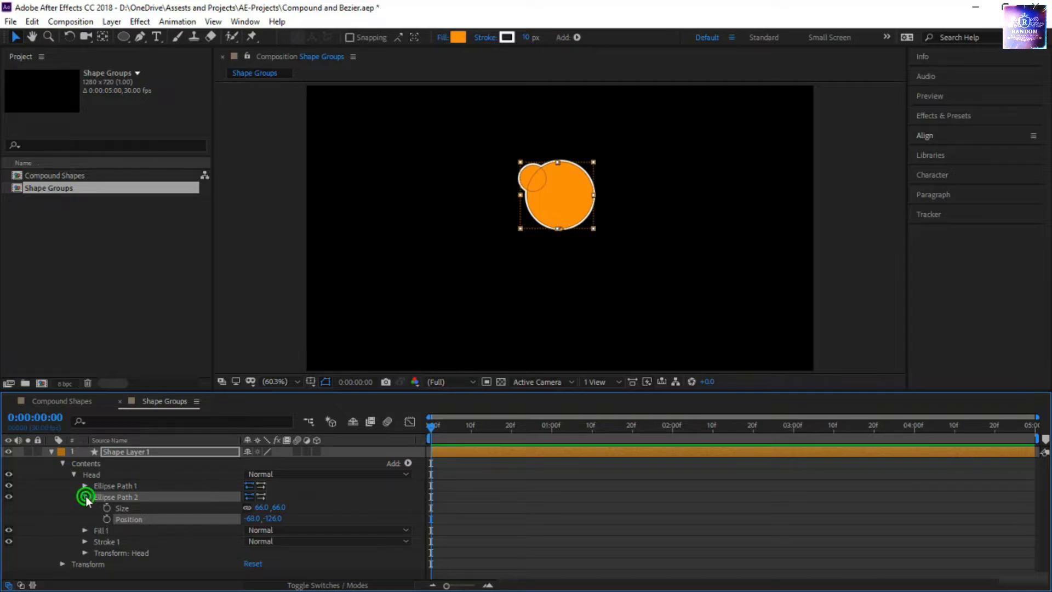
Duplicate the ear's ellipse path and set the copy's position to 74, -126, leaving the layer deselected and the copy collapsed
{"action": "left_click", "coordinate": [146, 497]}
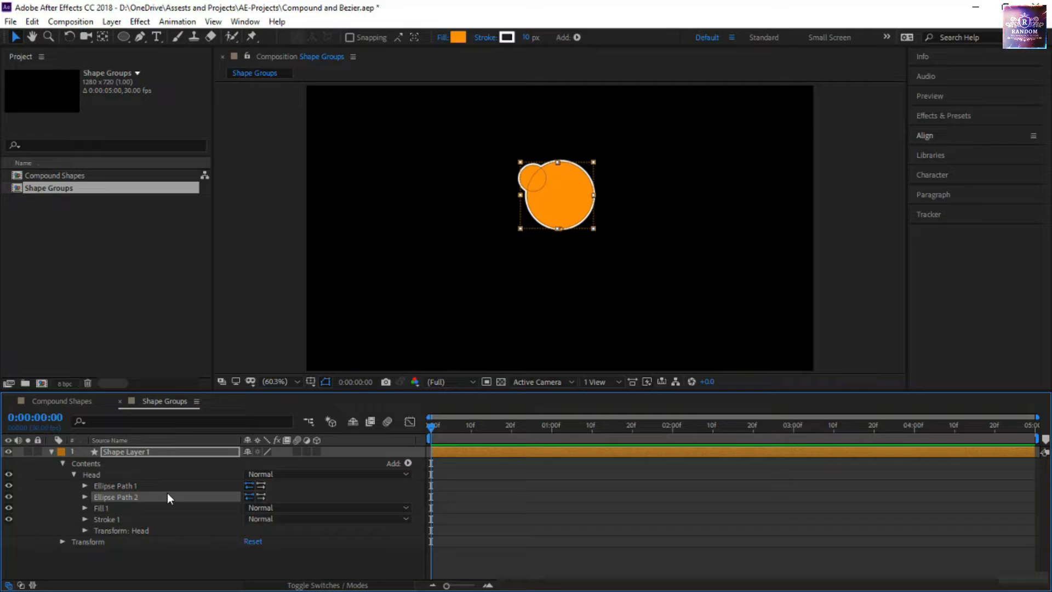
{"action": "key", "text": "ctrl+d"}
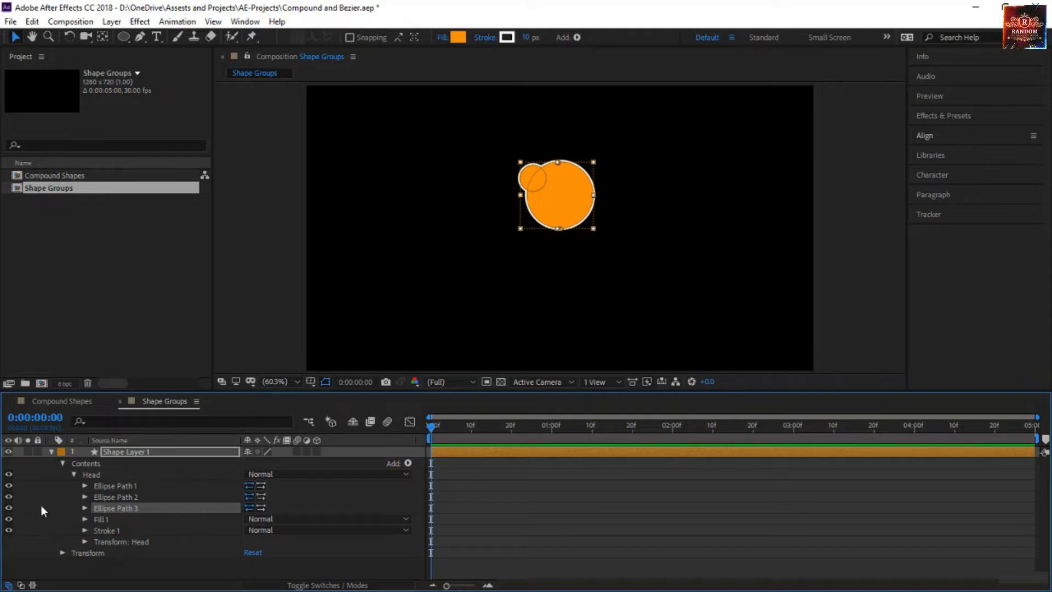
{"action": "left_click", "coordinate": [83, 508]}
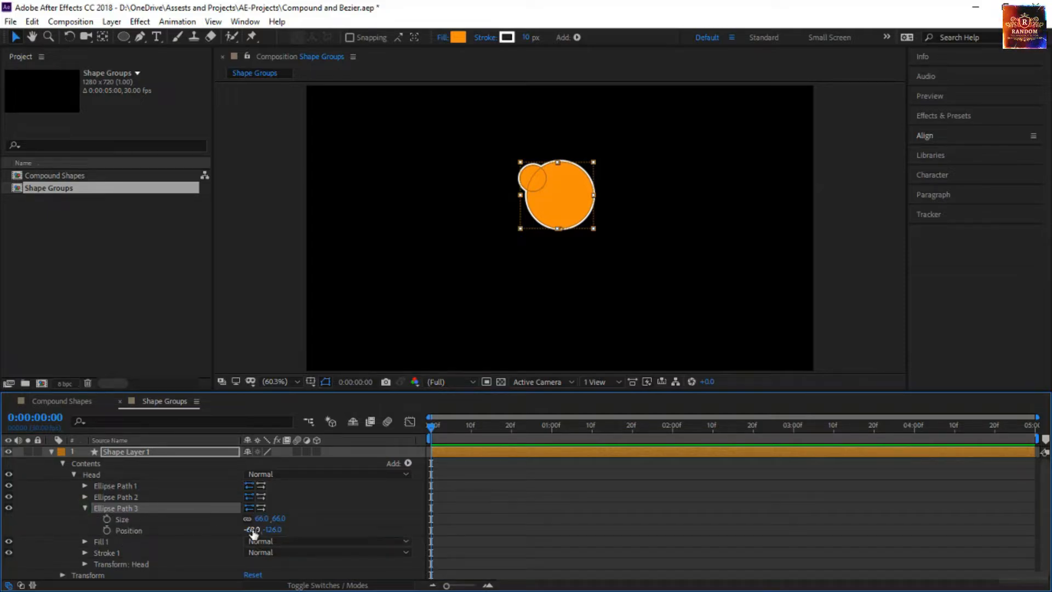
{"action": "left_click_drag", "start_coordinate": [251, 530], "coordinate": [349, 534]}
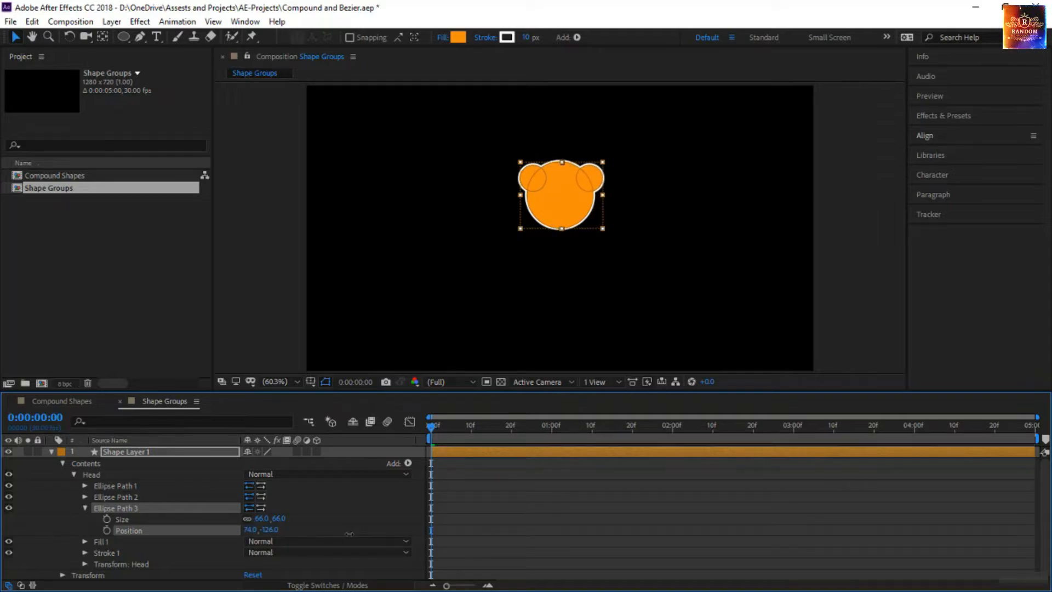
{"action": "left_click", "coordinate": [510, 536]}
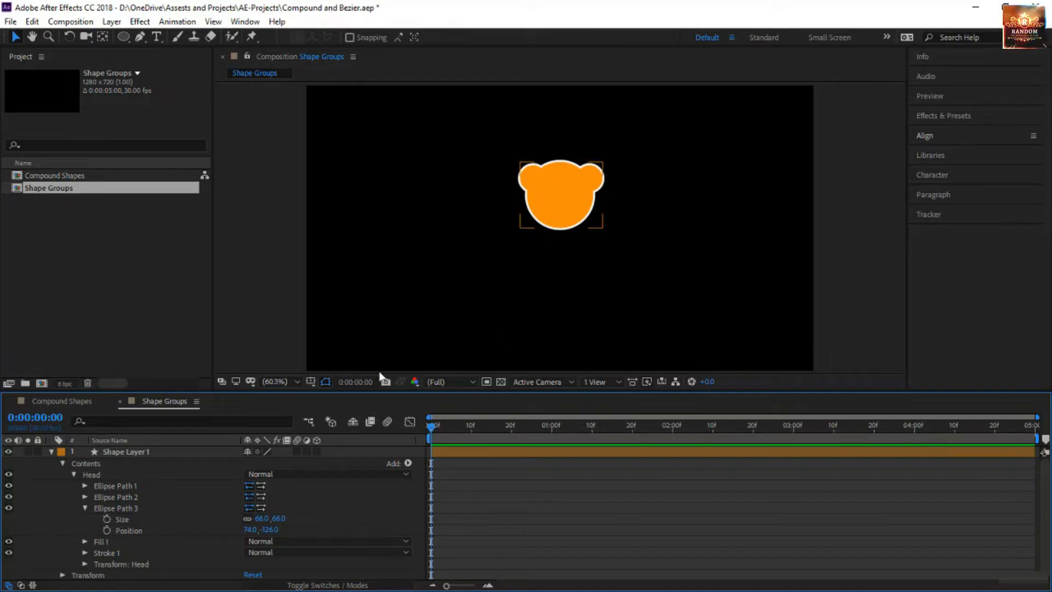
{"action": "left_click", "coordinate": [87, 505]}
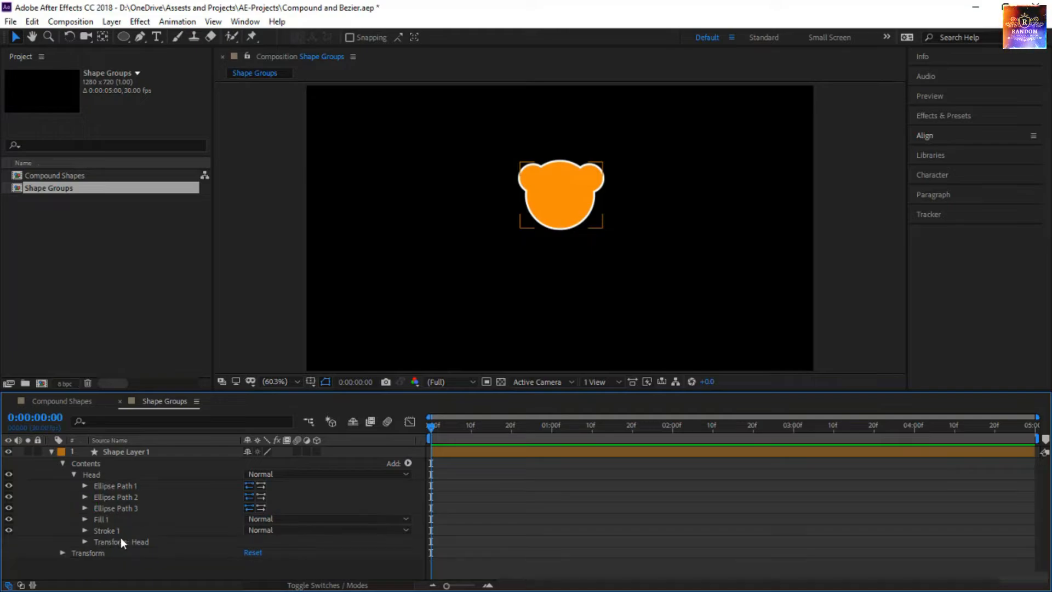
Move the Head group's stroke above the fill to compare the outlines, and return it below the fill
{"action": "left_click_drag", "start_coordinate": [116, 531], "coordinate": [114, 513]}
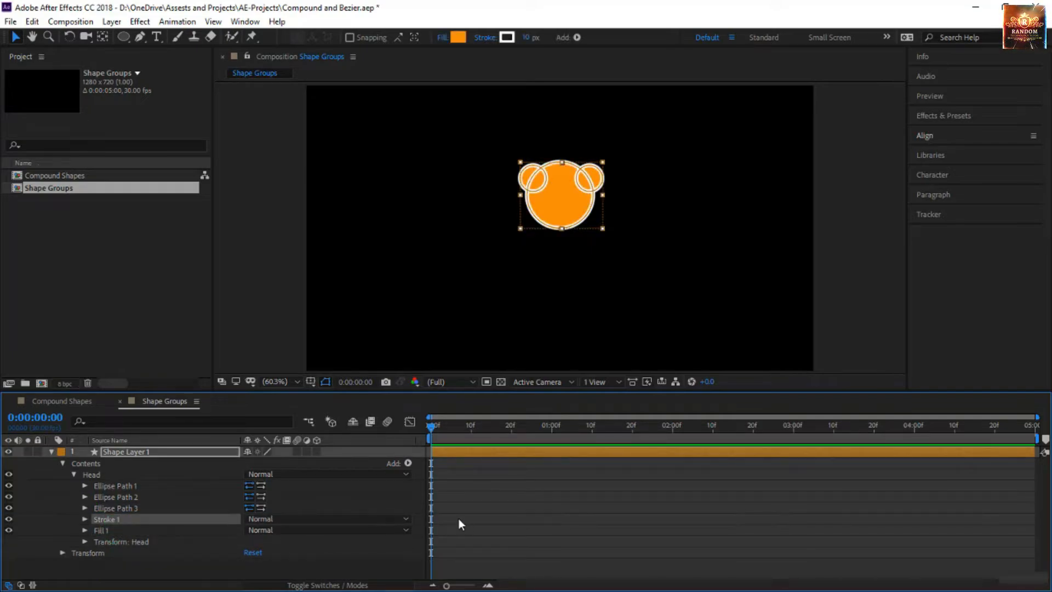
{"action": "left_click", "coordinate": [473, 524]}
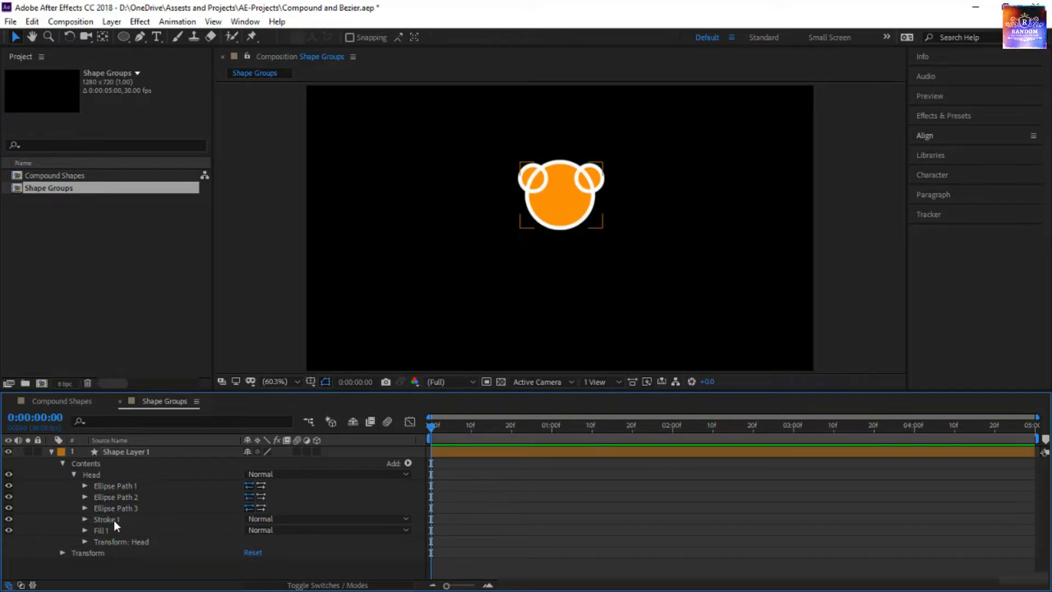
{"action": "left_click_drag", "start_coordinate": [114, 520], "coordinate": [114, 534]}
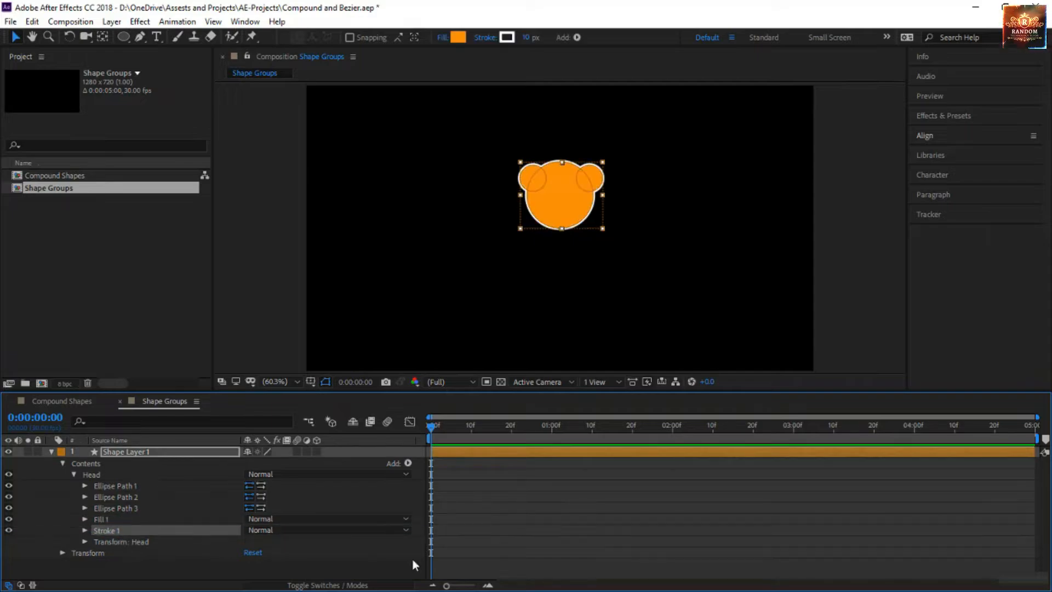
{"action": "left_click", "coordinate": [532, 551]}
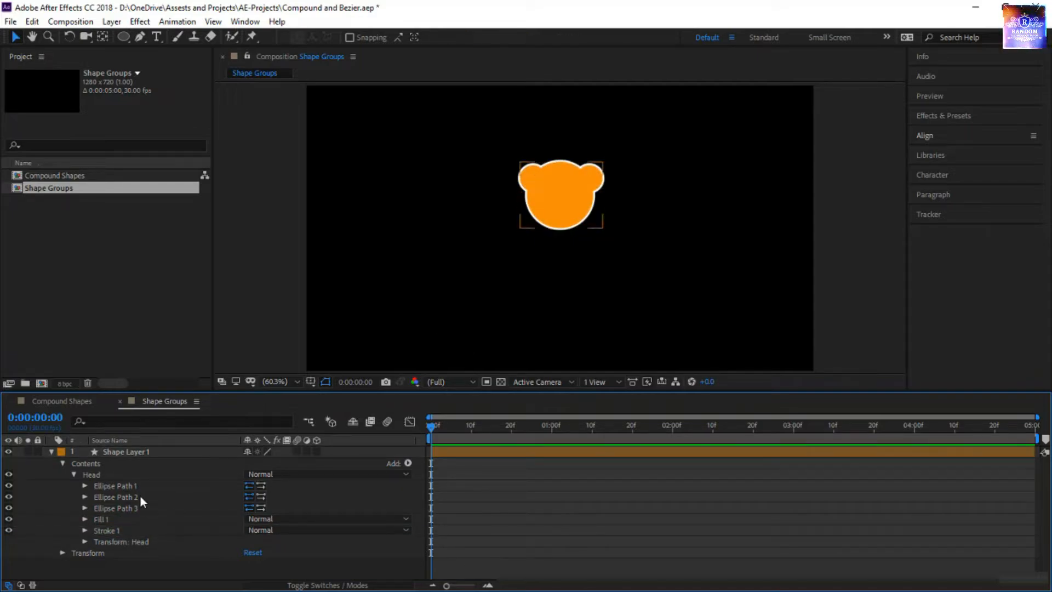
Add a rectangle path to the Head group and set its size to 33 by 19 with unlinked proportions
{"action": "left_click", "coordinate": [117, 476]}
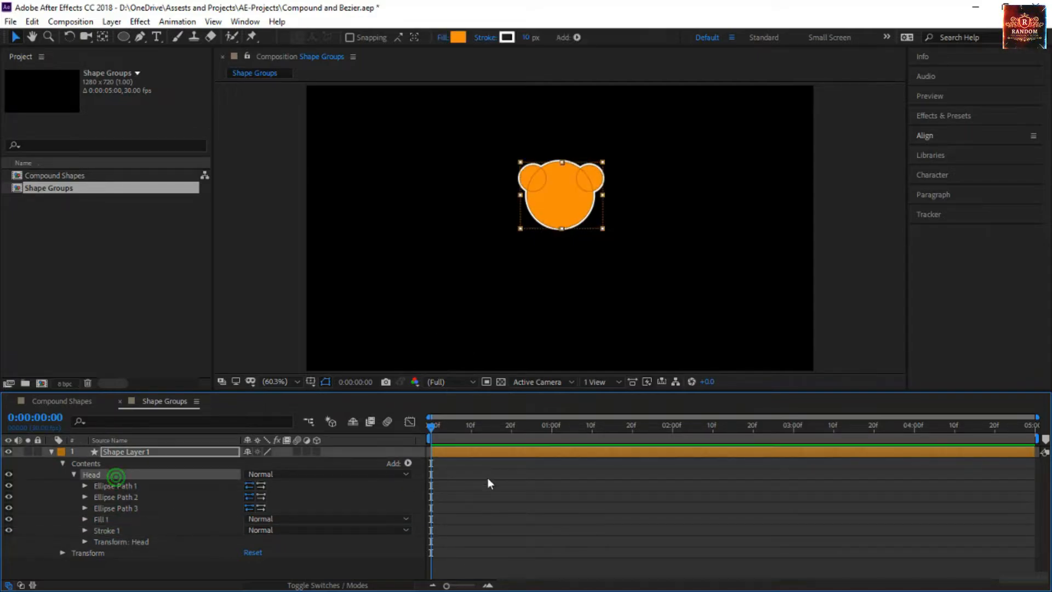
{"action": "left_click", "coordinate": [407, 464]}
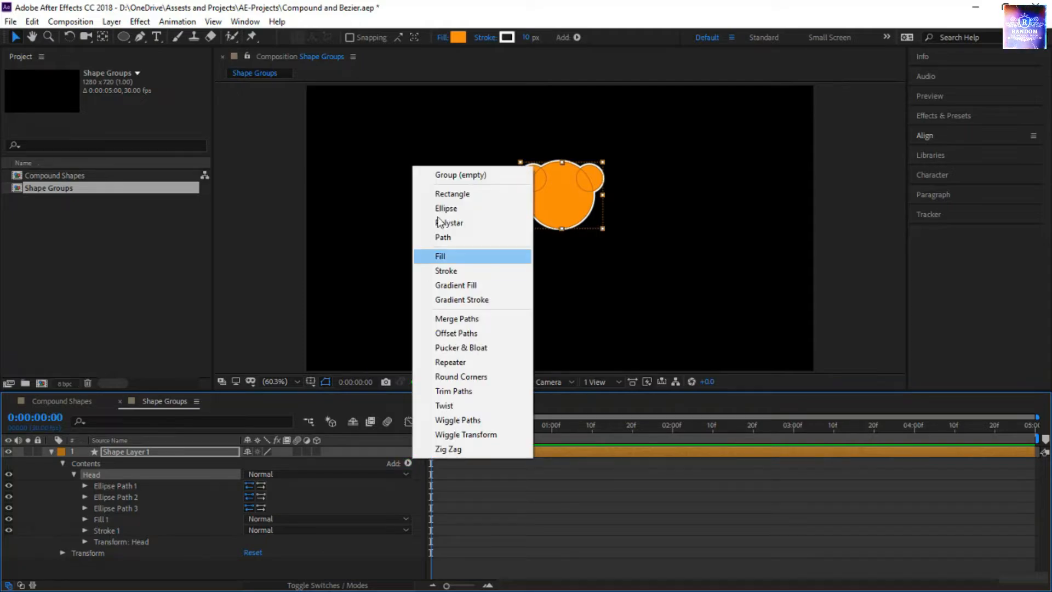
{"action": "left_click", "coordinate": [468, 196]}
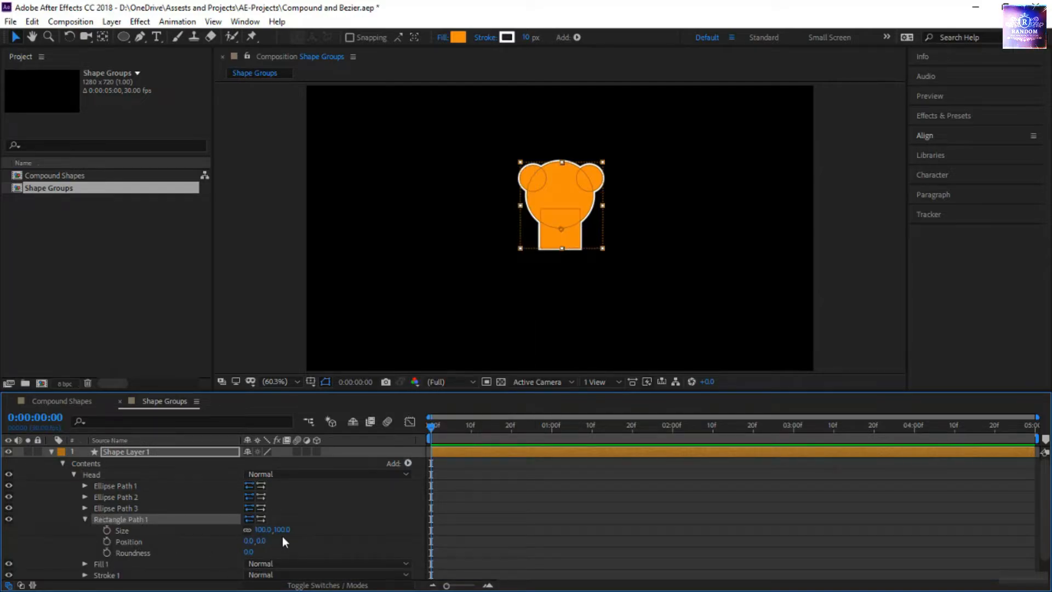
{"action": "left_click_drag", "start_coordinate": [282, 532], "coordinate": [239, 532]}
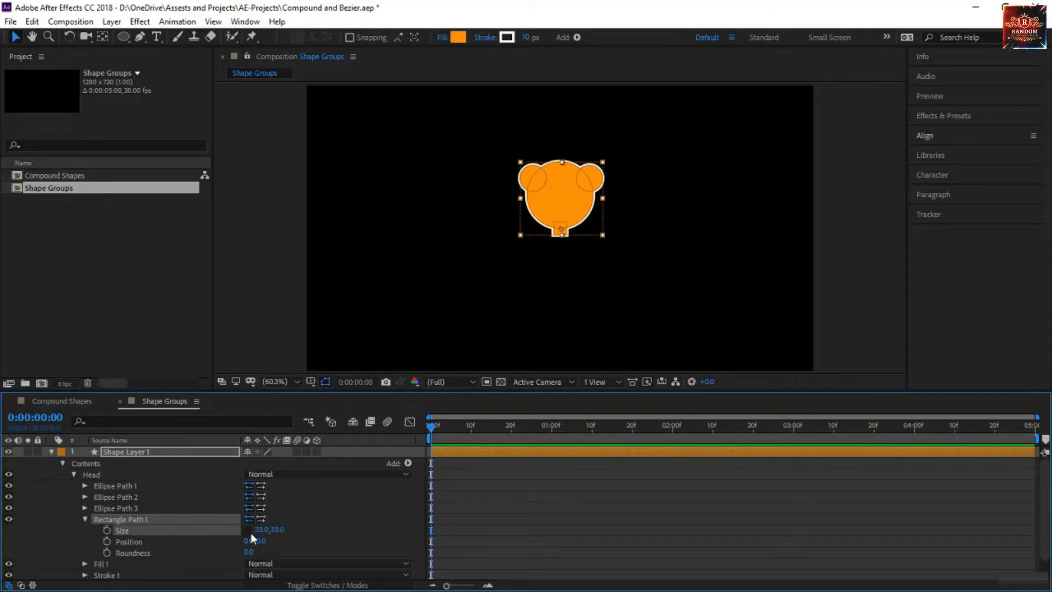
{"action": "left_click_drag", "start_coordinate": [276, 531], "coordinate": [266, 530]}
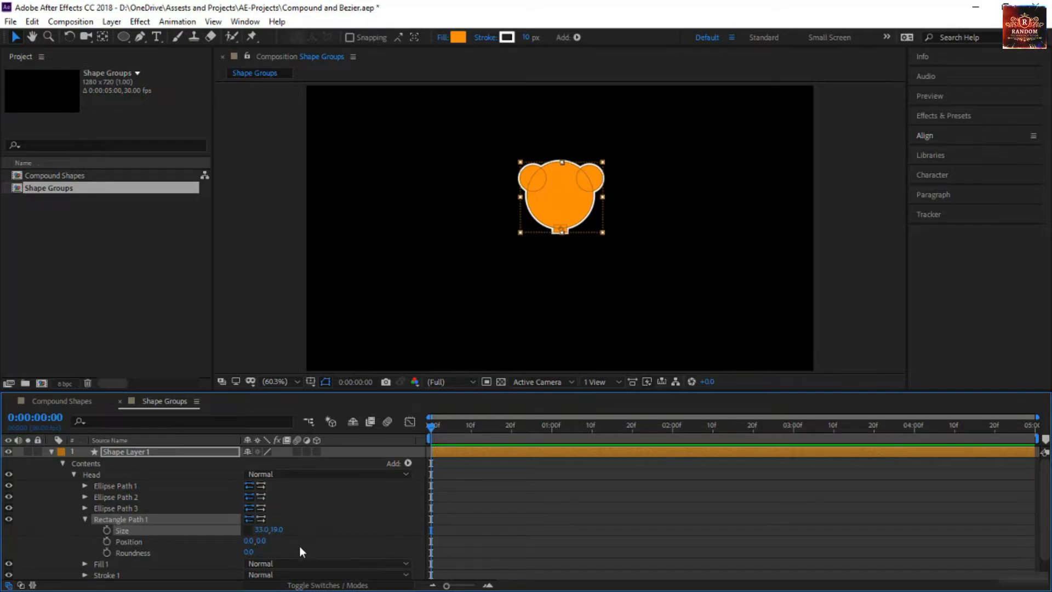
Set the rectangle path's position to -37, -109 and move it above the ellipse paths in the Head group, collapsed
{"action": "left_click", "coordinate": [85, 519]}
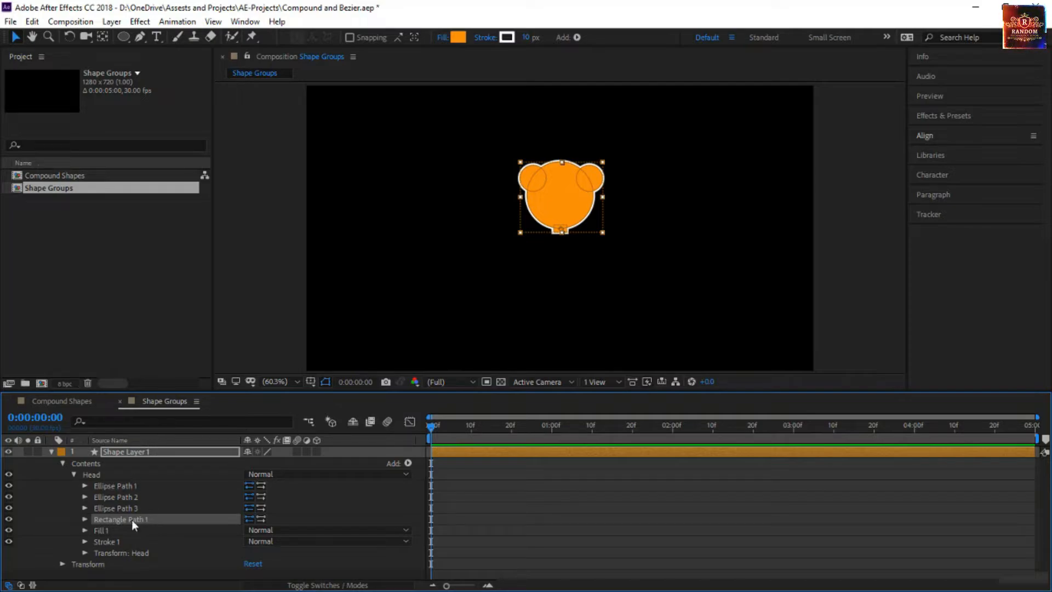
{"action": "left_click", "coordinate": [85, 519]}
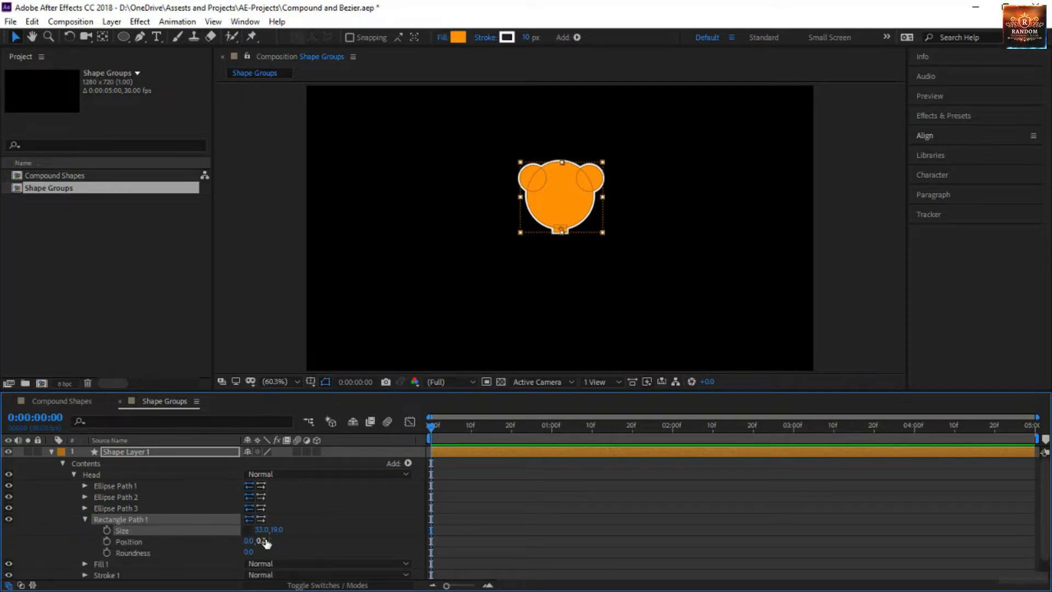
{"action": "left_click_drag", "start_coordinate": [249, 541], "coordinate": [145, 565]}
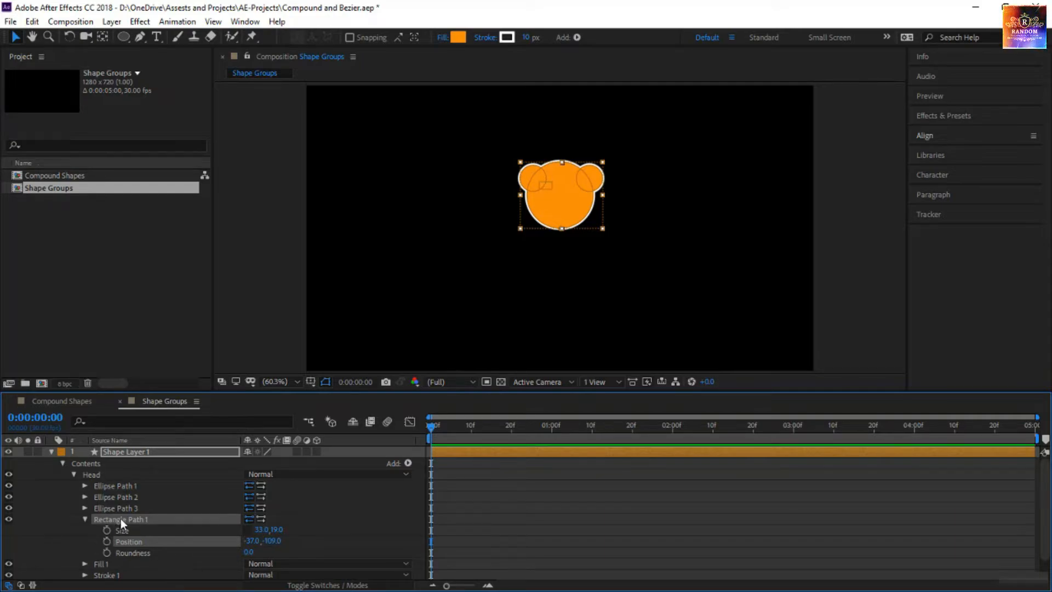
{"action": "left_click_drag", "start_coordinate": [121, 518], "coordinate": [126, 485]}
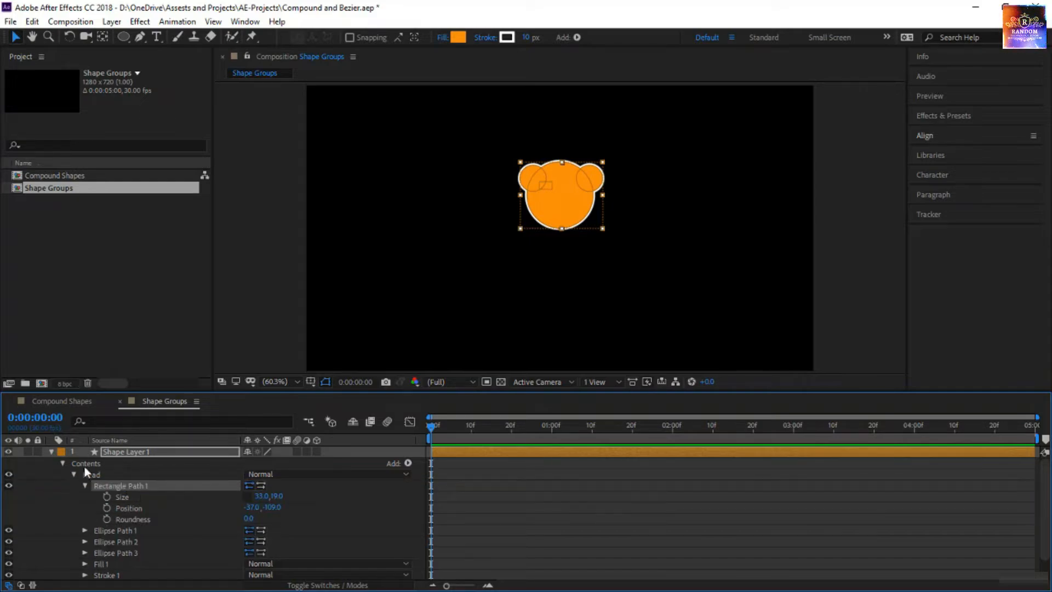
{"action": "left_click", "coordinate": [83, 486]}
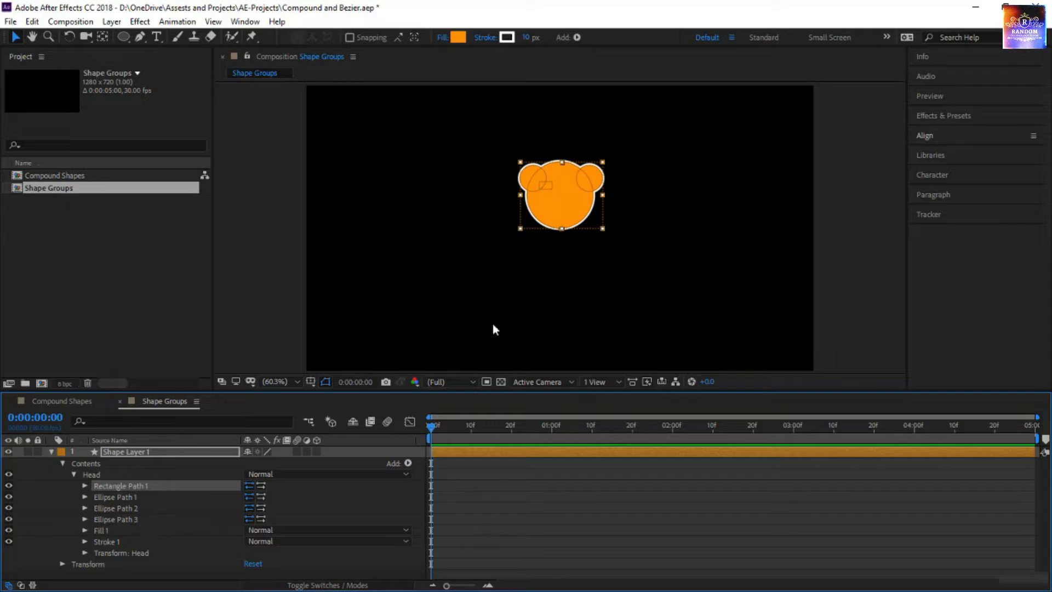
Add a second fill to the Head group with the rectangle path selected
{"action": "left_click", "coordinate": [180, 529]}
{"action": "left_click", "coordinate": [125, 486]}
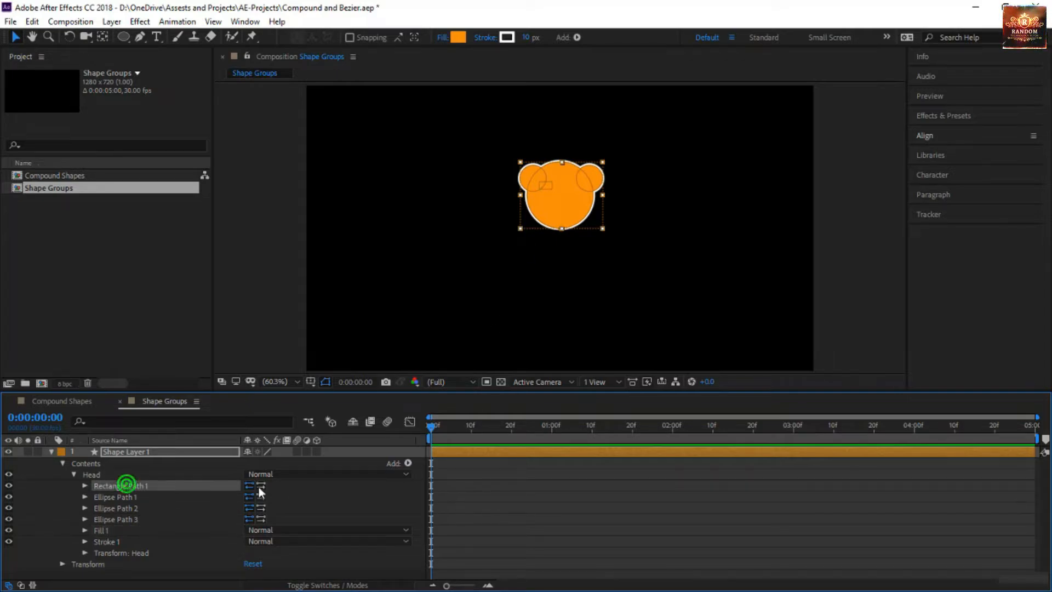
{"action": "left_click", "coordinate": [477, 537]}
{"action": "left_click", "coordinate": [128, 475]}
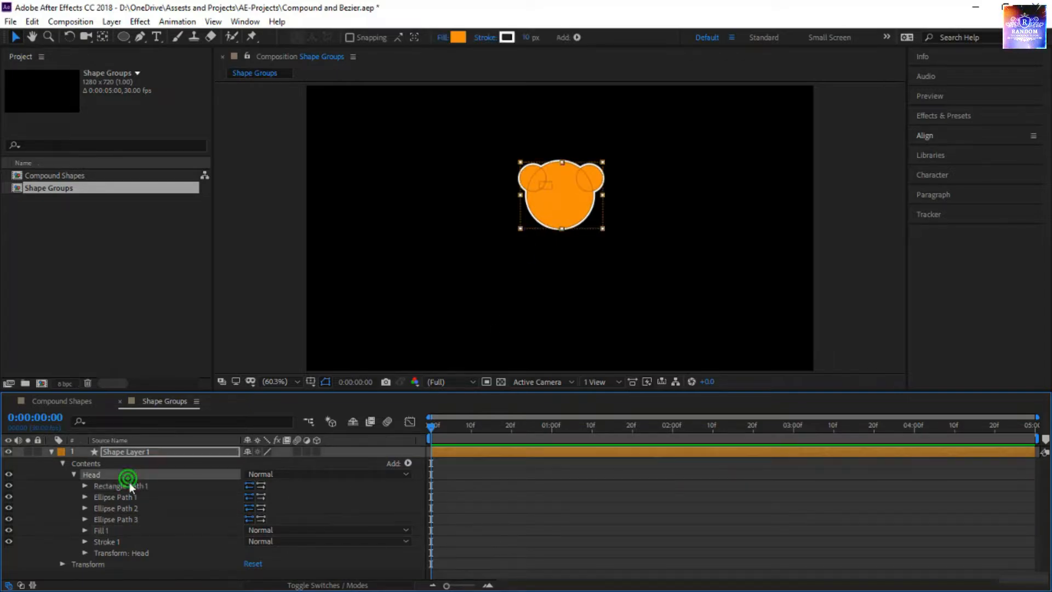
{"action": "left_click", "coordinate": [110, 530]}
{"action": "left_click", "coordinate": [137, 486]}
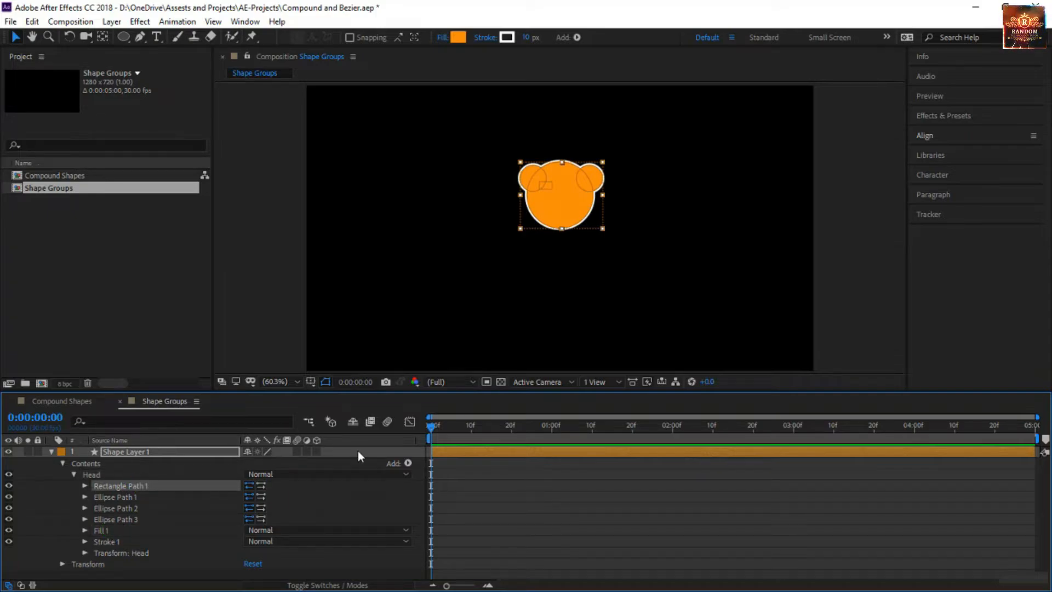
{"action": "left_click", "coordinate": [408, 463]}
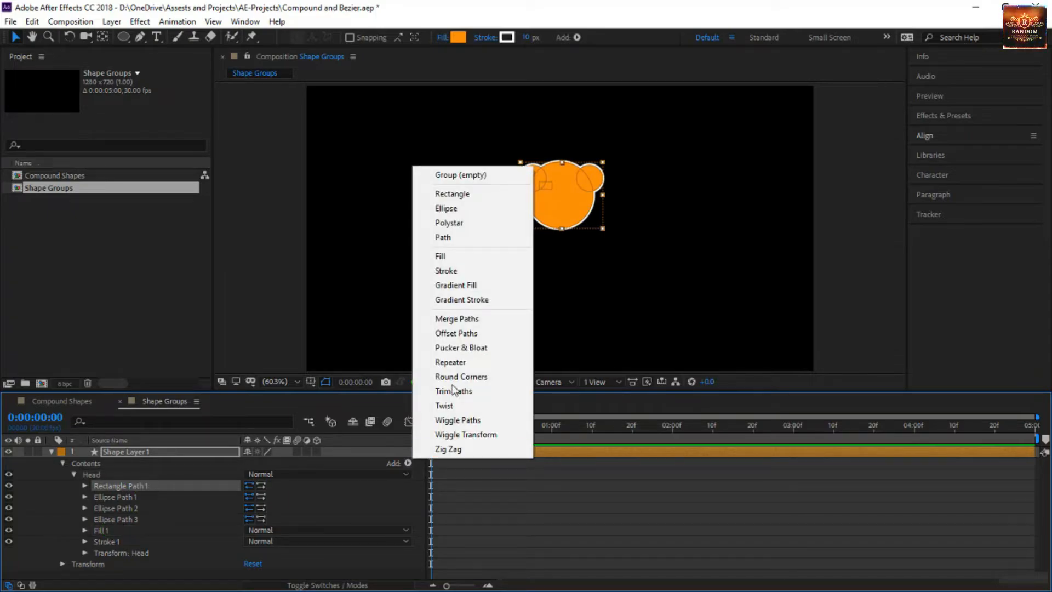
{"action": "left_click", "coordinate": [463, 258]}
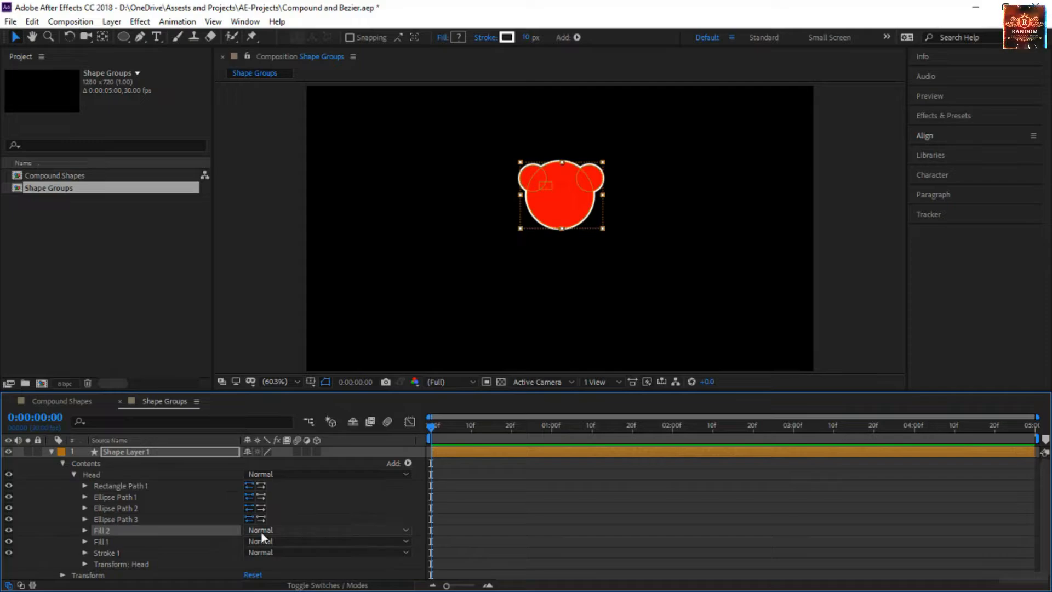
Move the new red fill directly below the rectangle path, above the ellipse paths, and collapse its properties
{"action": "scroll", "coordinate": [261, 533], "scroll_direction": "down", "scroll_amount": 1}
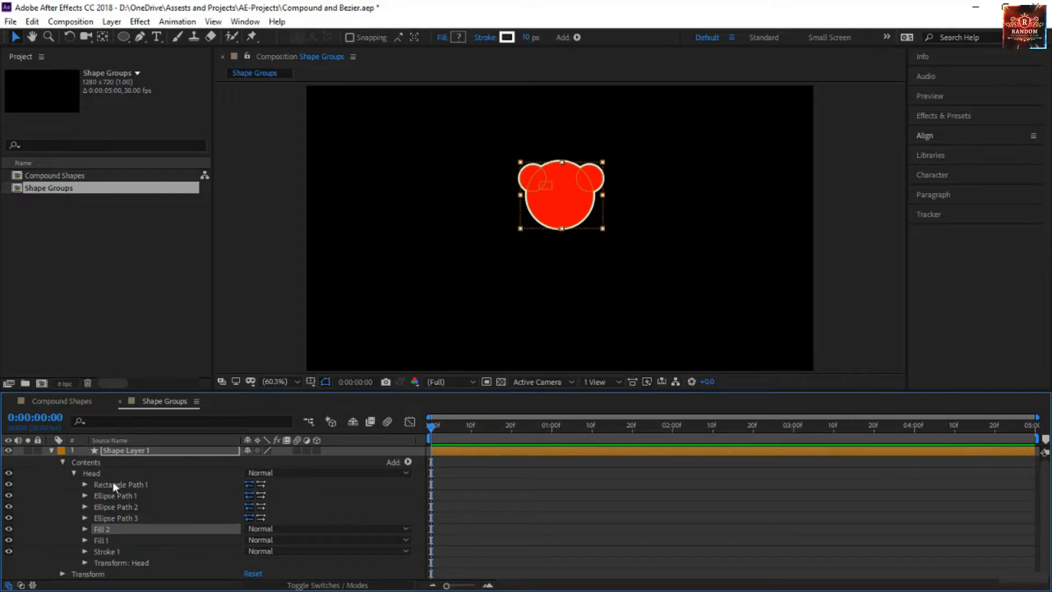
{"action": "left_click", "coordinate": [85, 529]}
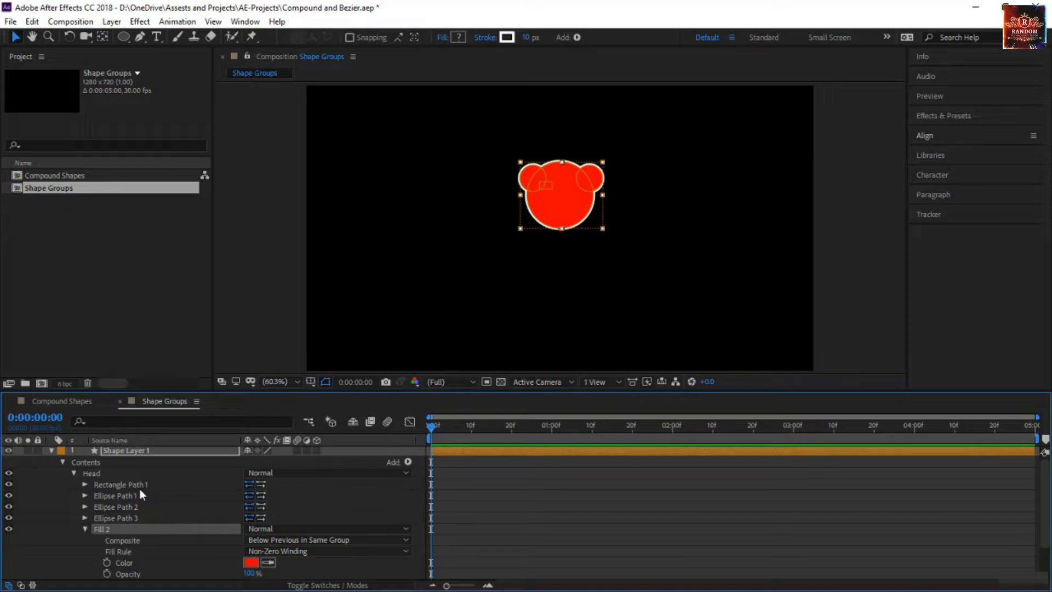
{"action": "left_click_drag", "start_coordinate": [129, 530], "coordinate": [129, 491]}
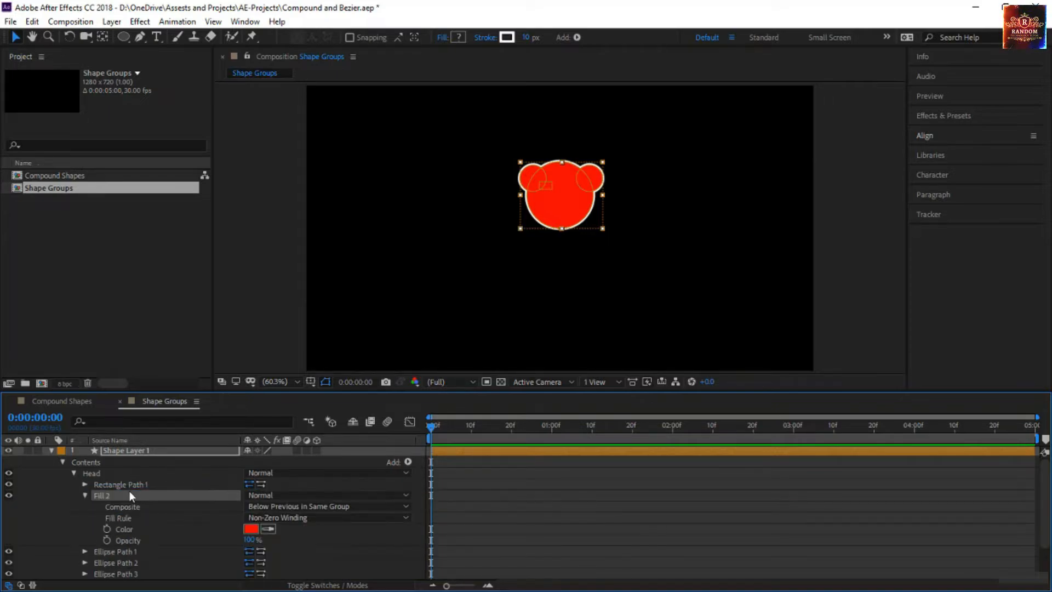
{"action": "left_click", "coordinate": [83, 496]}
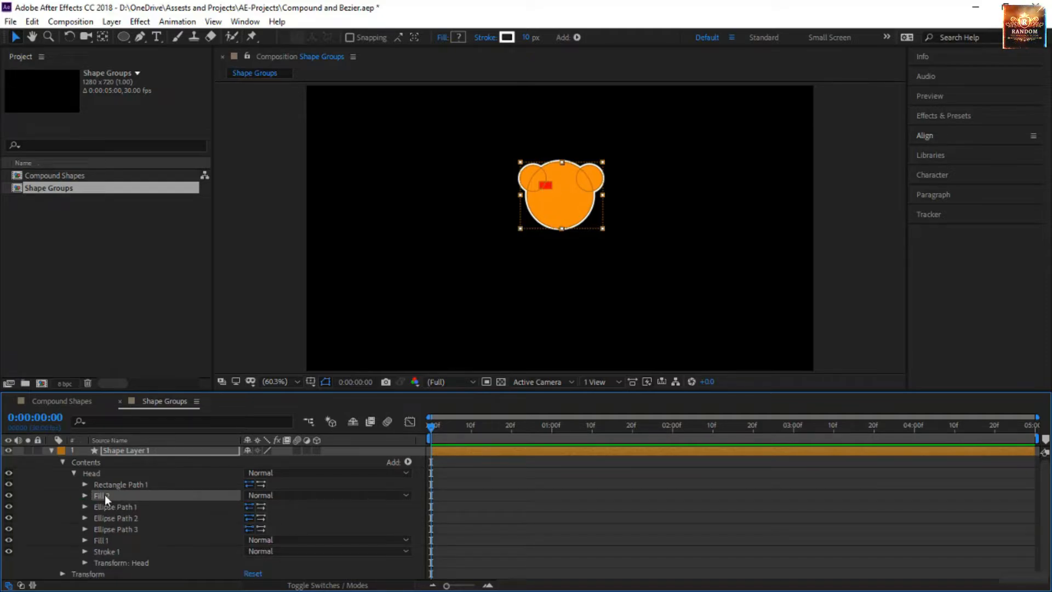
Examine the original orange fill's properties and the ellipse paths stacked between the two fills
{"action": "left_click", "coordinate": [113, 540]}
{"action": "left_click", "coordinate": [84, 540]}
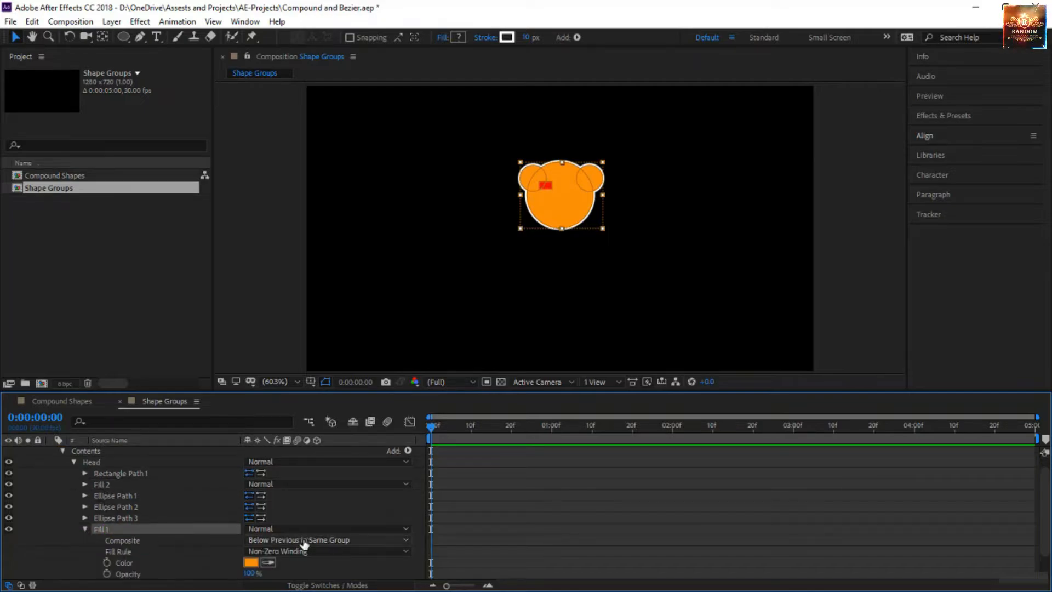
{"action": "left_click", "coordinate": [127, 485]}
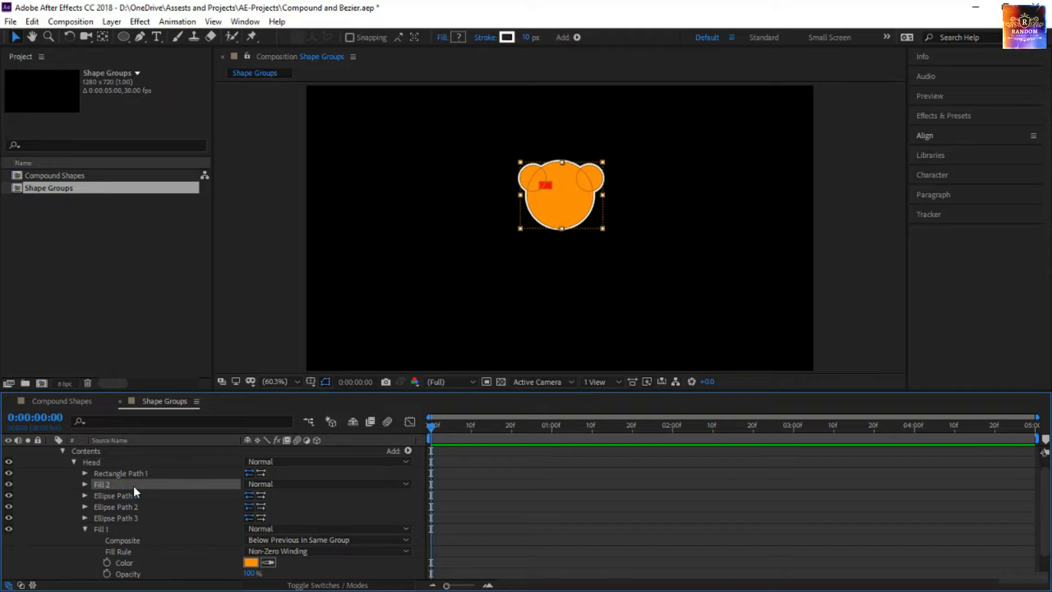
{"action": "left_click", "coordinate": [133, 499]}
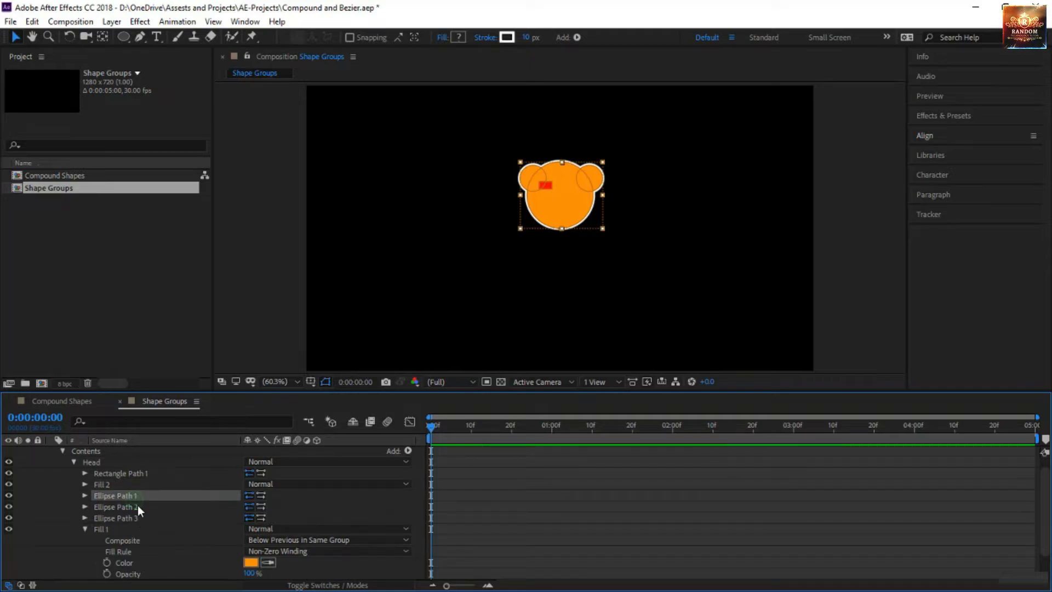
{"action": "left_click", "coordinate": [141, 518]}
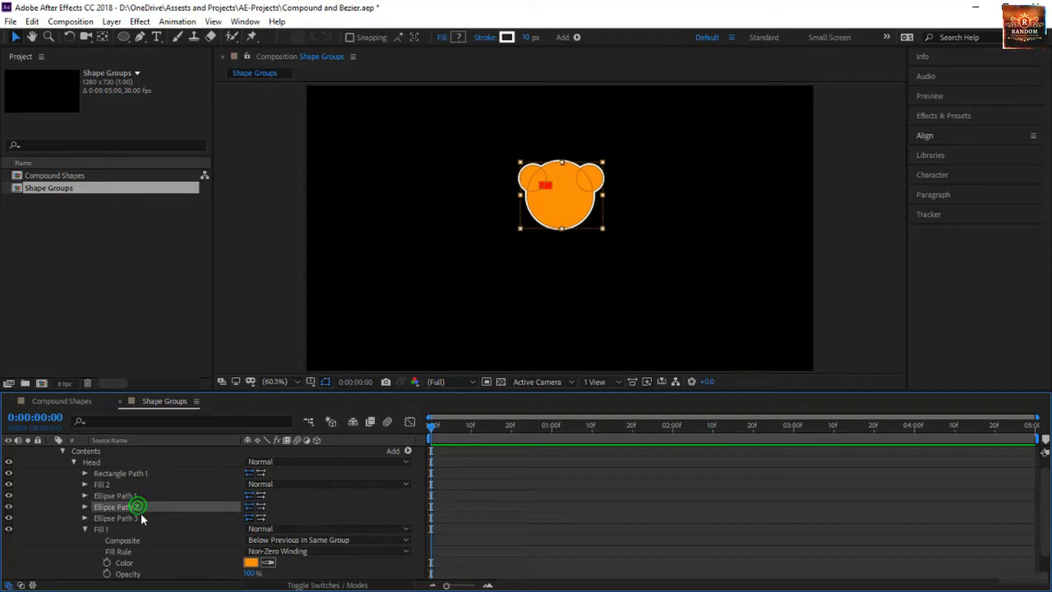
{"action": "left_click", "coordinate": [83, 530]}
Set the rectangle path's roundness to 26 and duplicate the path for the second eye
{"action": "left_click", "coordinate": [86, 485]}
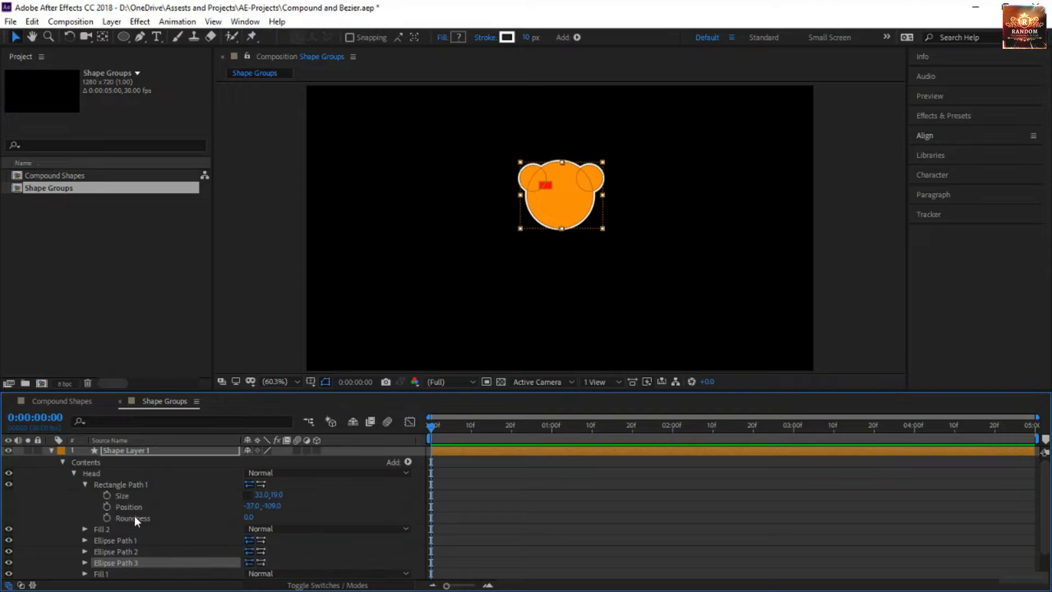
{"action": "left_click_drag", "start_coordinate": [248, 518], "coordinate": [265, 520]}
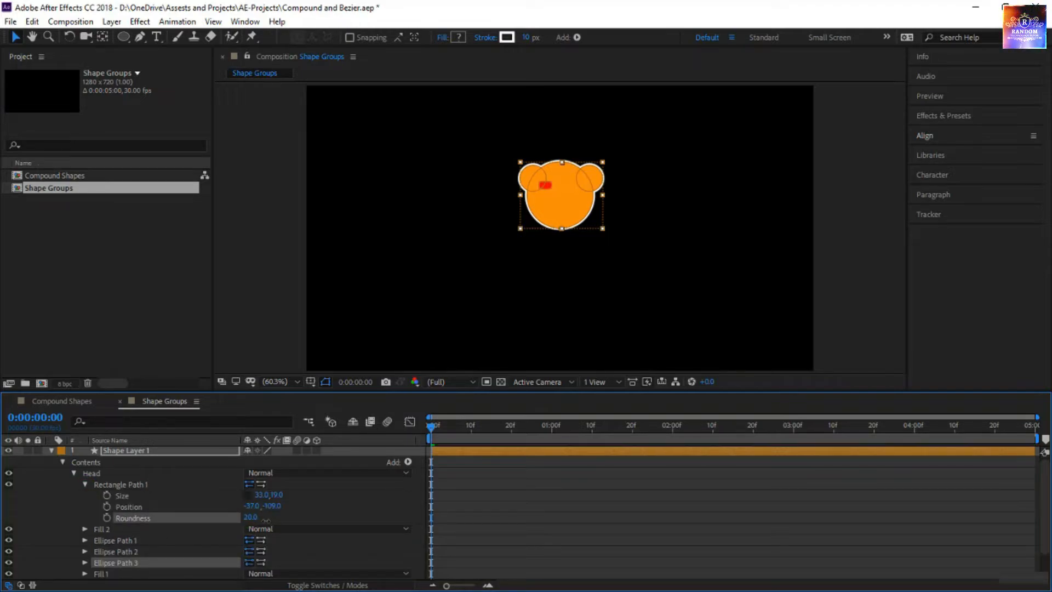
{"action": "left_click", "coordinate": [123, 485]}
{"action": "key", "text": "ctrl+d"}
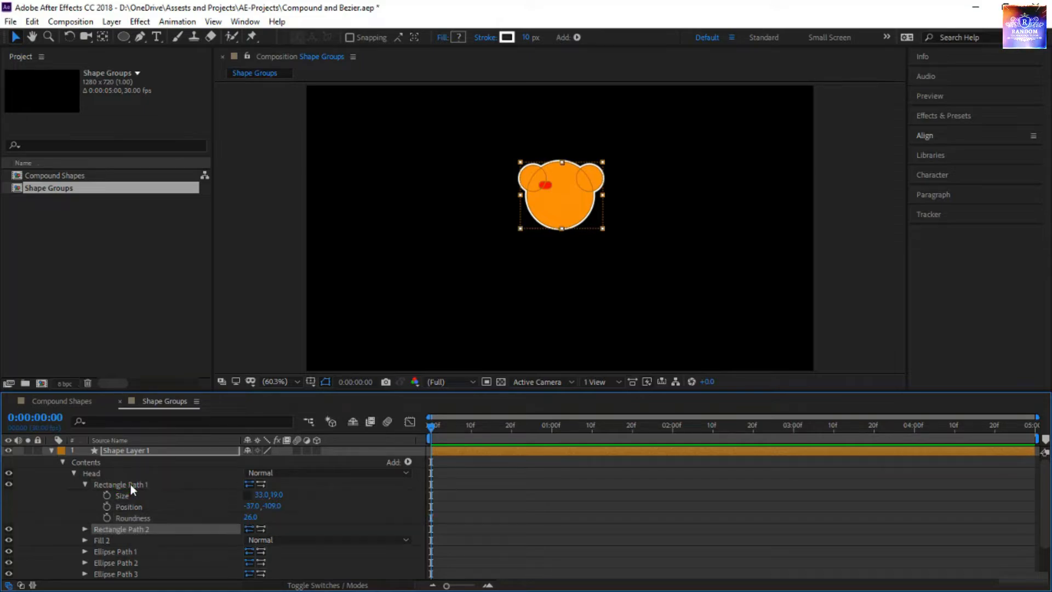
Set the duplicated eye's position to 39, -109 and collapse both rectangle paths
{"action": "left_click", "coordinate": [86, 528]}
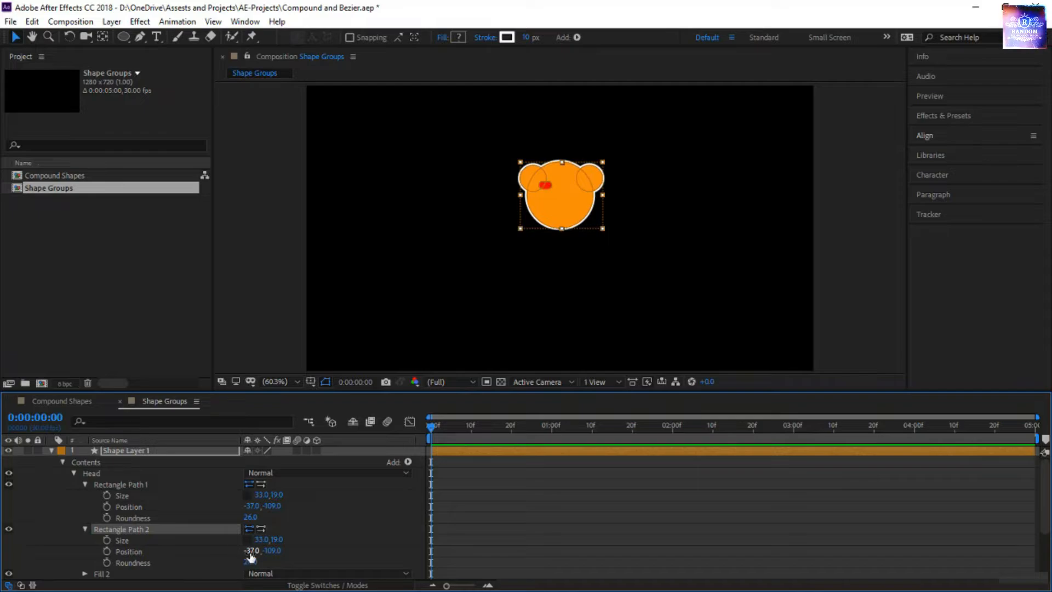
{"action": "left_click_drag", "start_coordinate": [251, 556], "coordinate": [297, 549]}
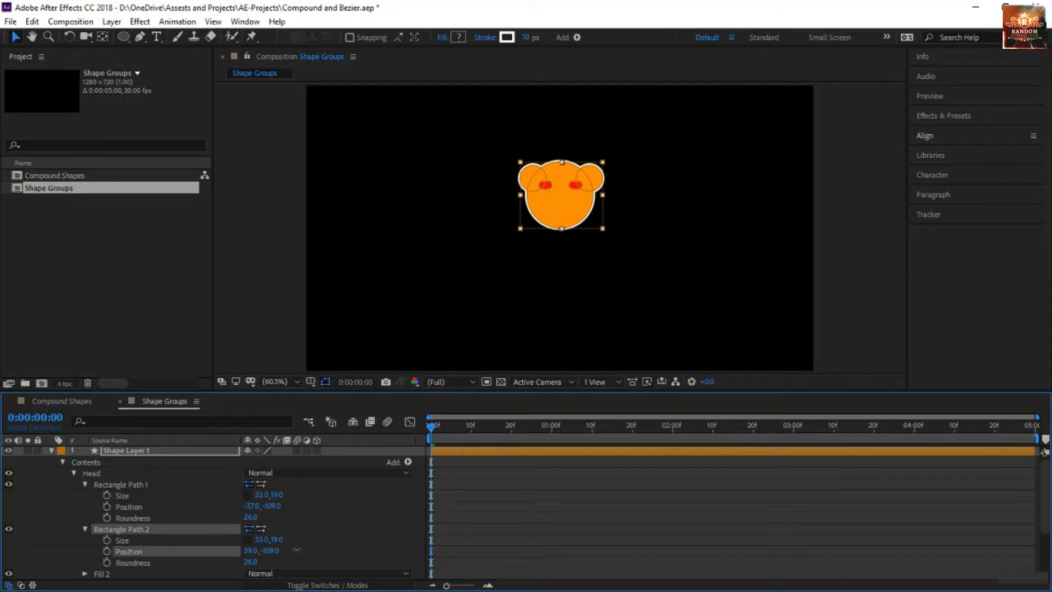
{"action": "left_click", "coordinate": [86, 529]}
{"action": "left_click", "coordinate": [85, 484]}
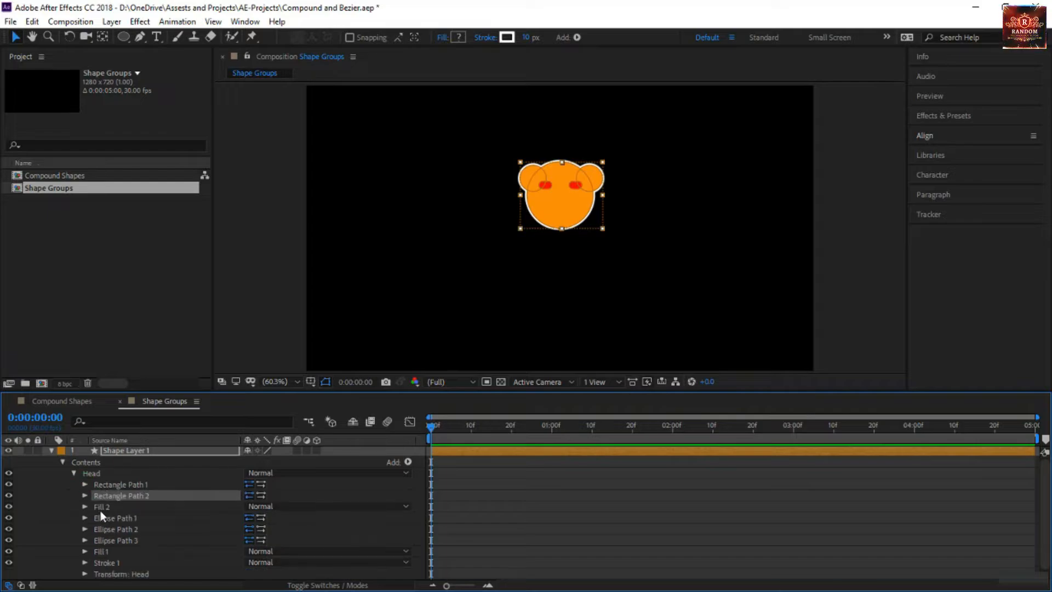
Duplicate the first rectangle path again and place the copy below the second one, above the red fill, with its properties expanded
{"action": "left_click", "coordinate": [100, 508]}
{"action": "left_click", "coordinate": [111, 485]}
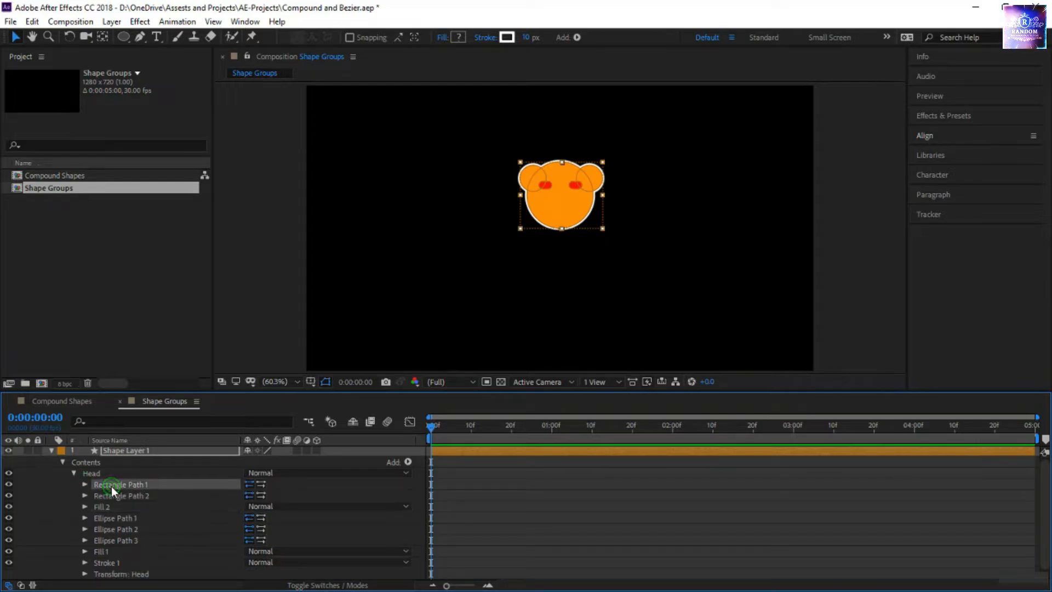
{"action": "key", "text": "ctrl+d"}
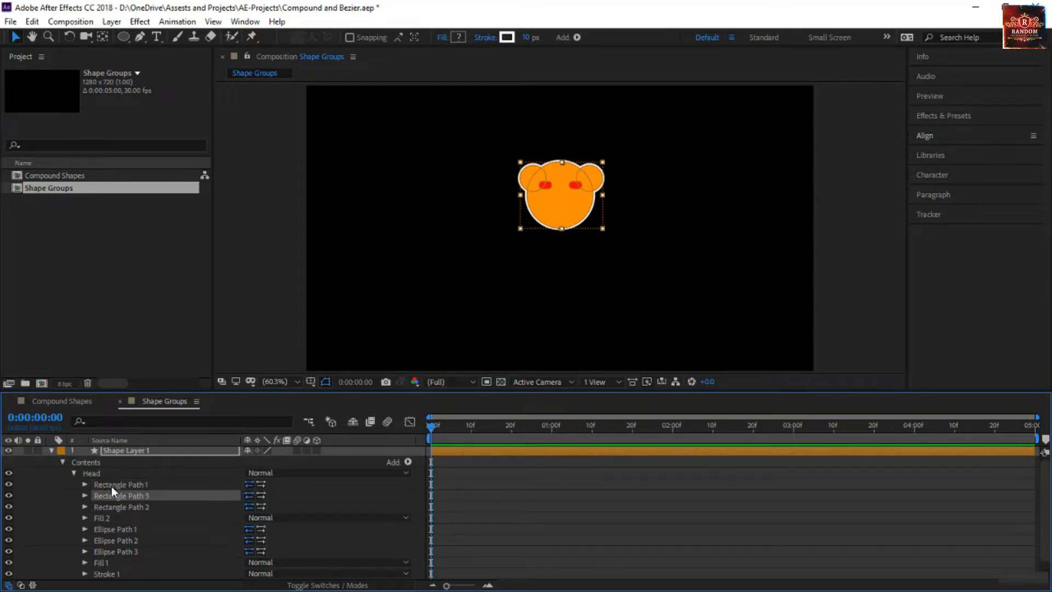
{"action": "left_click_drag", "start_coordinate": [153, 498], "coordinate": [155, 511]}
{"action": "left_click", "coordinate": [85, 506]}
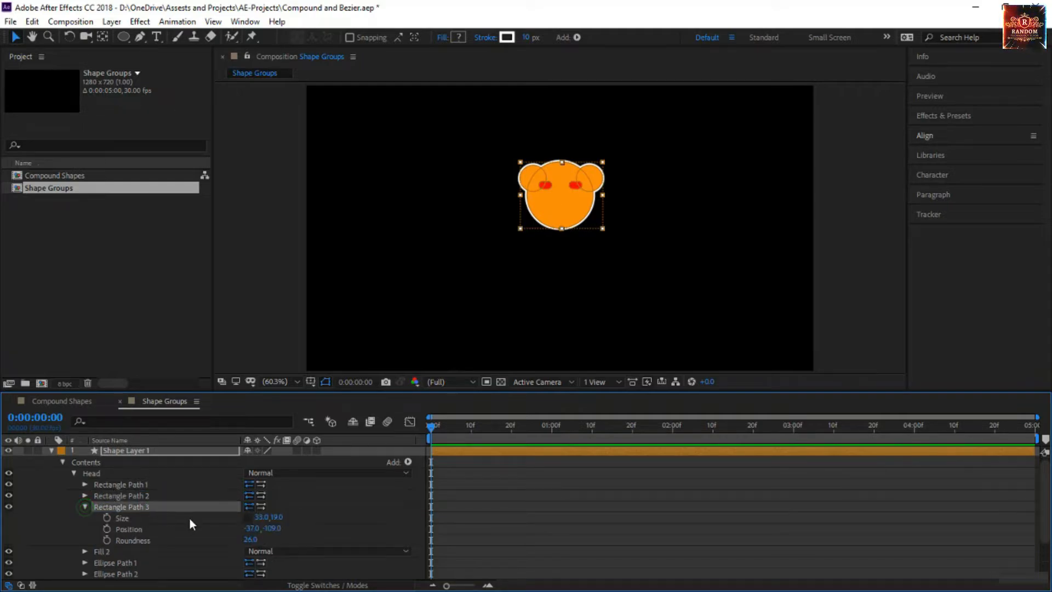
Set the third rectangle path's size to 58 by 29 and position to -1, -47 as the mouth, leaving the shape layer selected
{"action": "left_click_drag", "start_coordinate": [270, 530], "coordinate": [248, 529]}
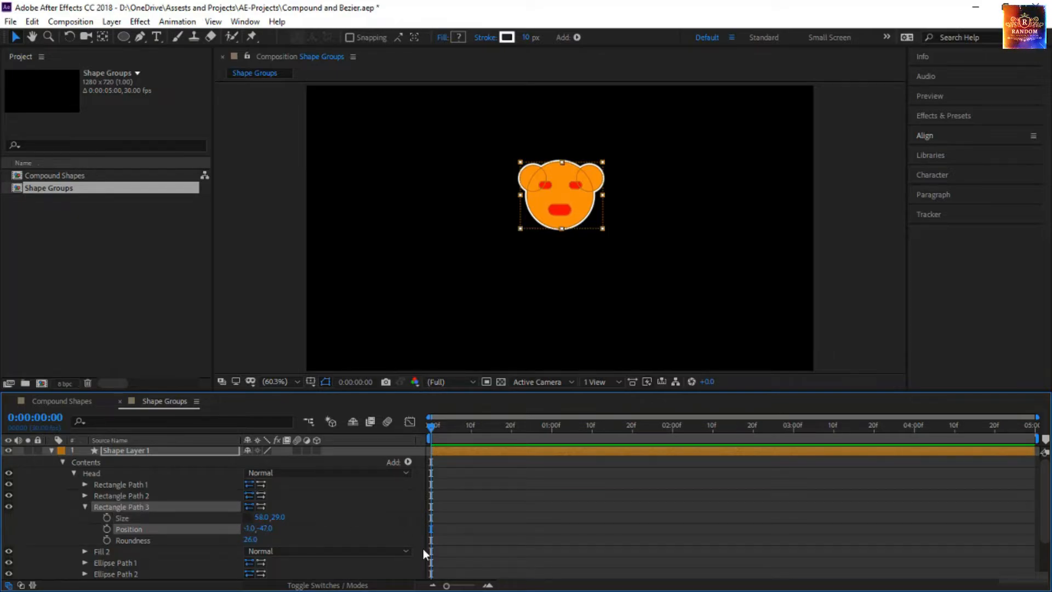
{"action": "left_click", "coordinate": [513, 516]}
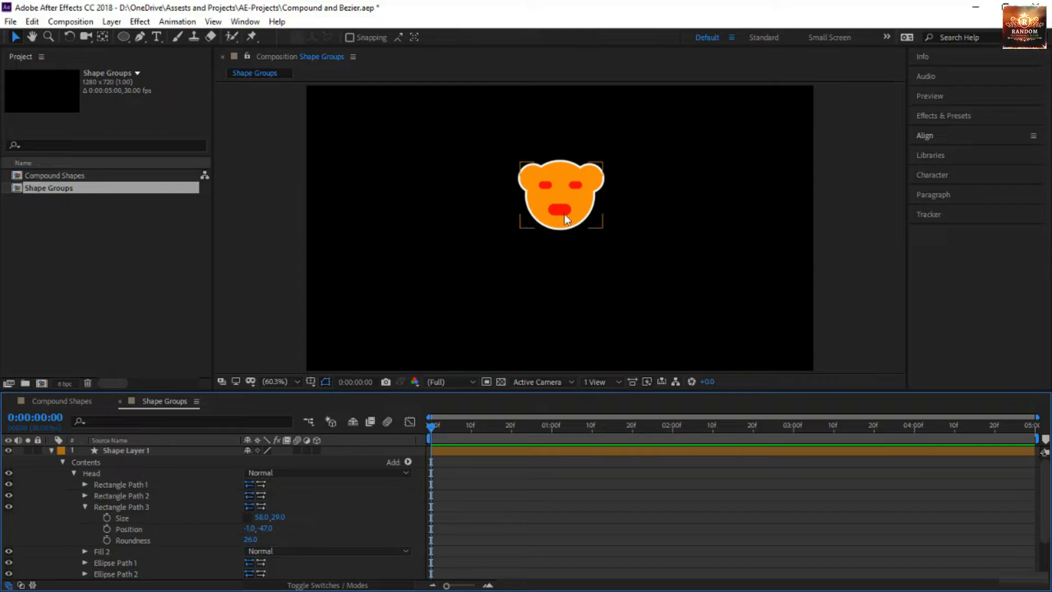
{"action": "left_click", "coordinate": [539, 225]}
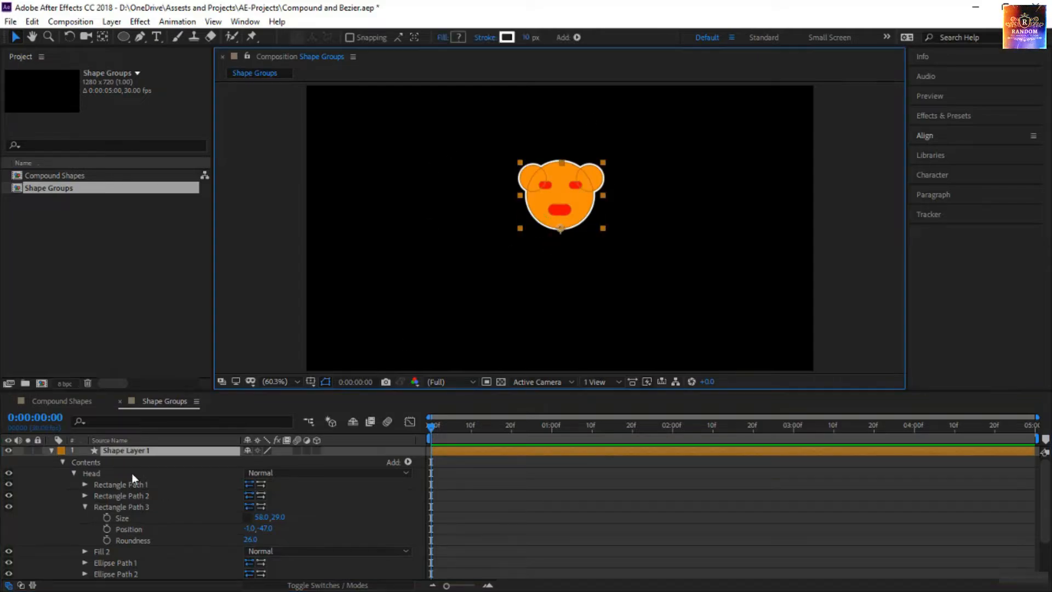
Collapse the Head group and select the shape layer
{"action": "left_click", "coordinate": [97, 472]}
{"action": "left_click", "coordinate": [75, 473]}
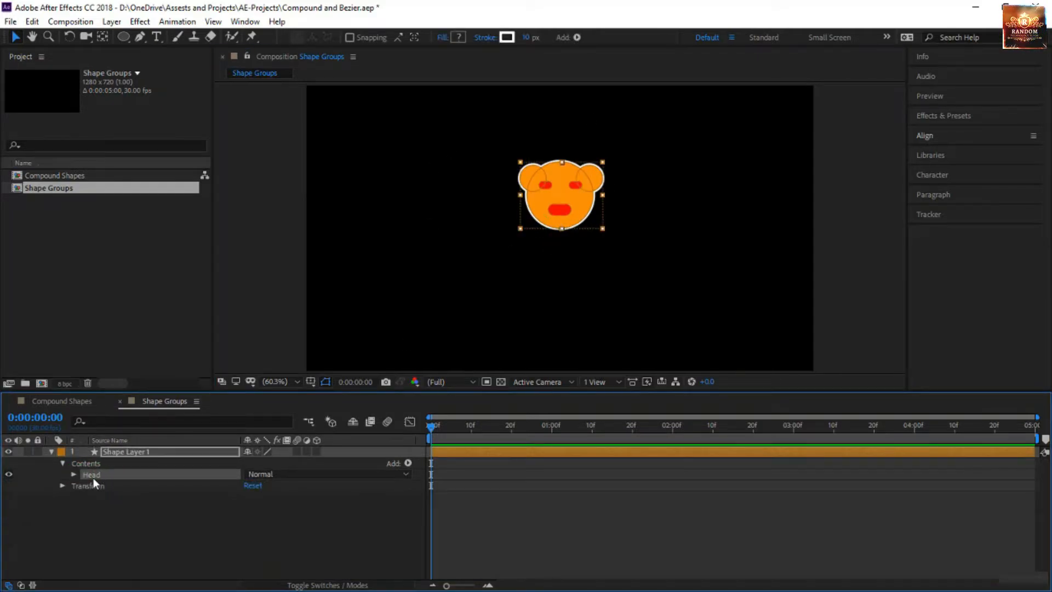
{"action": "left_click", "coordinate": [109, 468]}
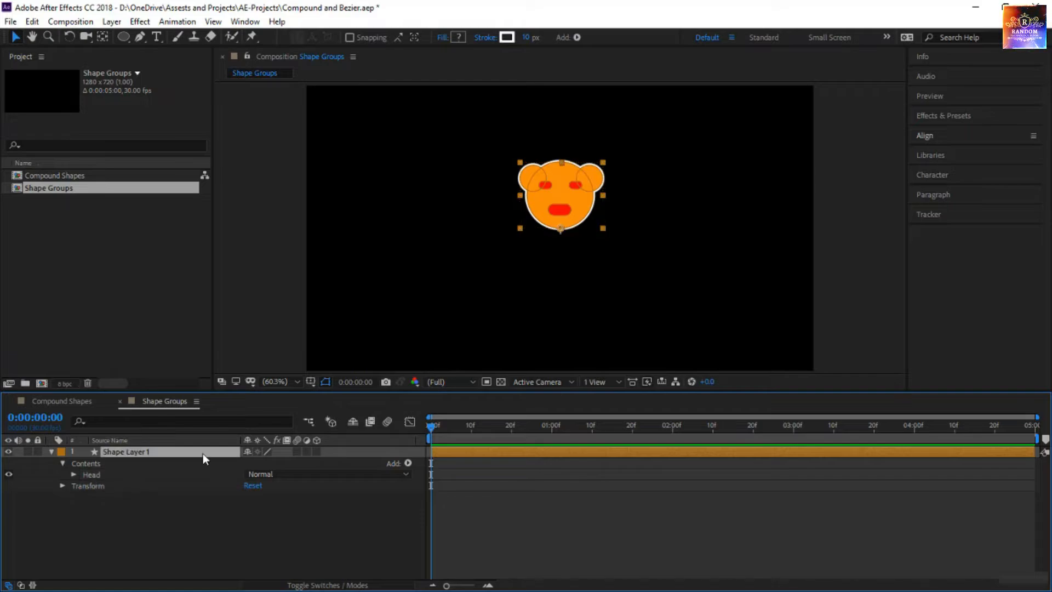
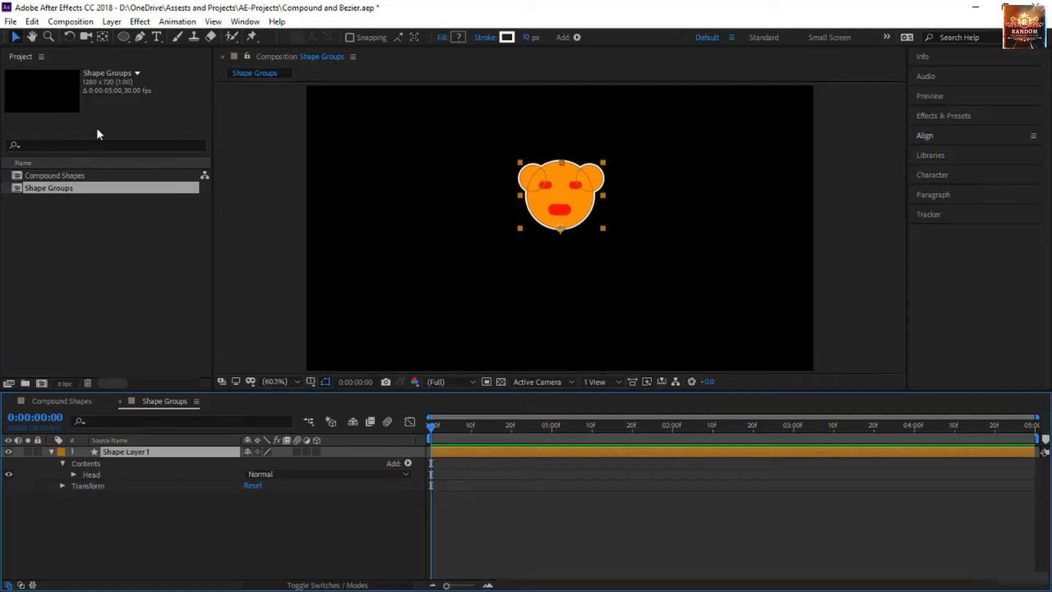
{"action": "left_click", "coordinate": [95, 474]}
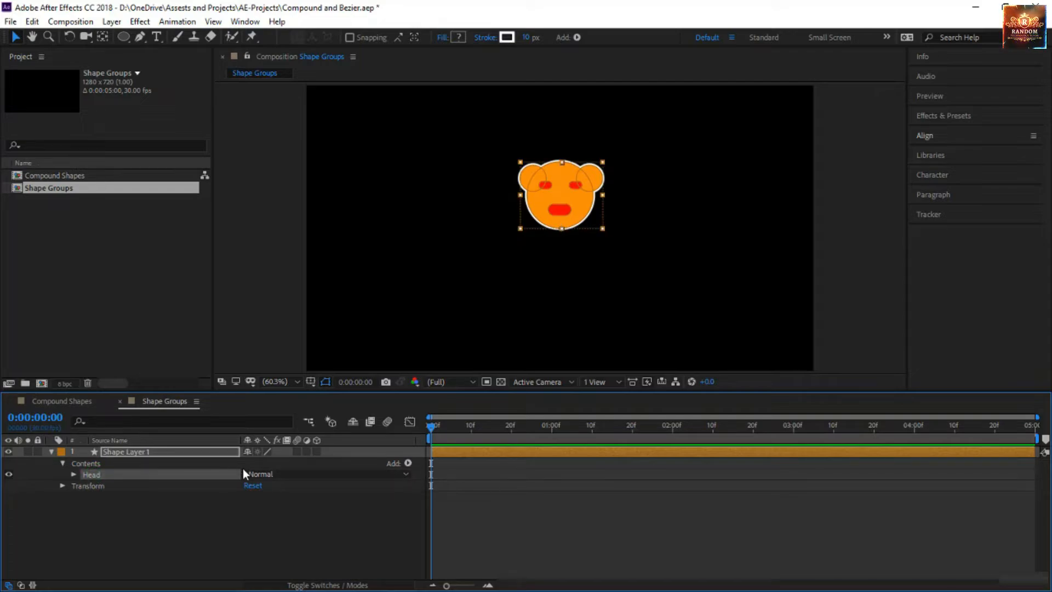
{"action": "left_click", "coordinate": [222, 468]}
{"action": "left_click", "coordinate": [408, 463]}
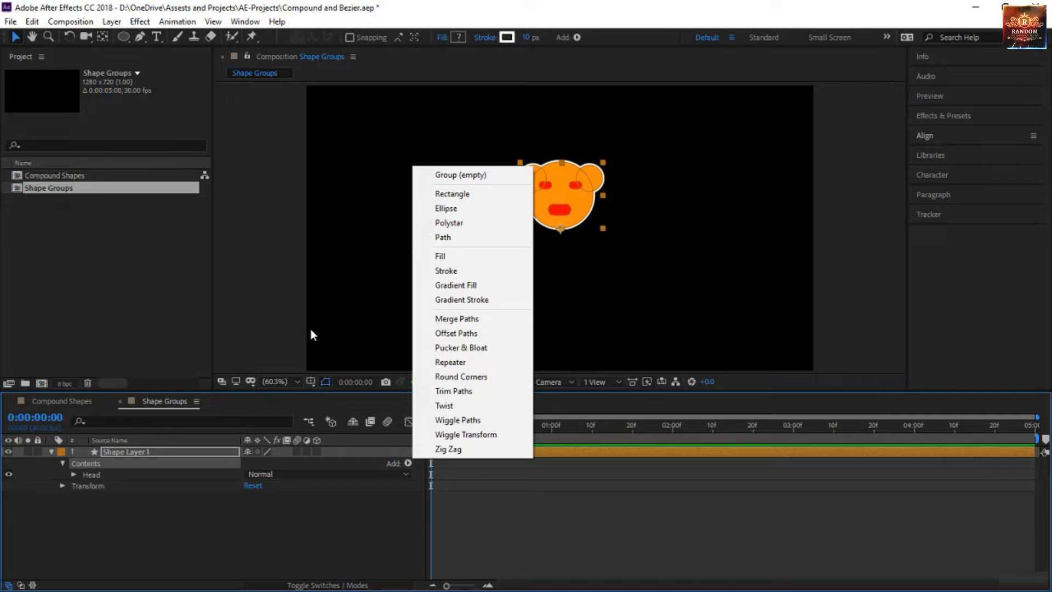
{"action": "left_click", "coordinate": [245, 514]}
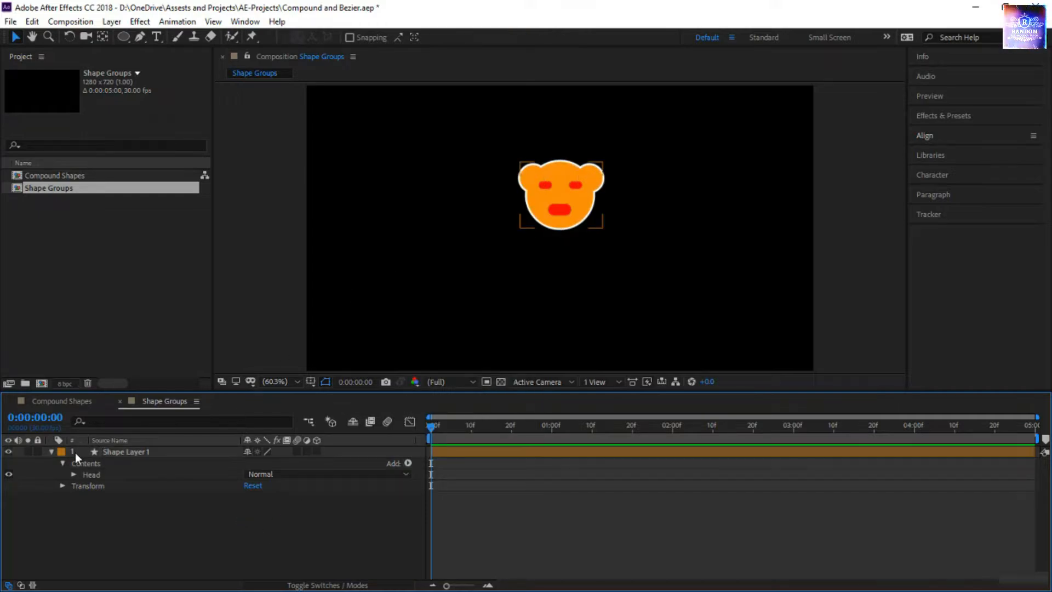
Draw a tall ellipse beneath the head as the body, within the contents of the existing shape layer
{"action": "left_click", "coordinate": [126, 452]}
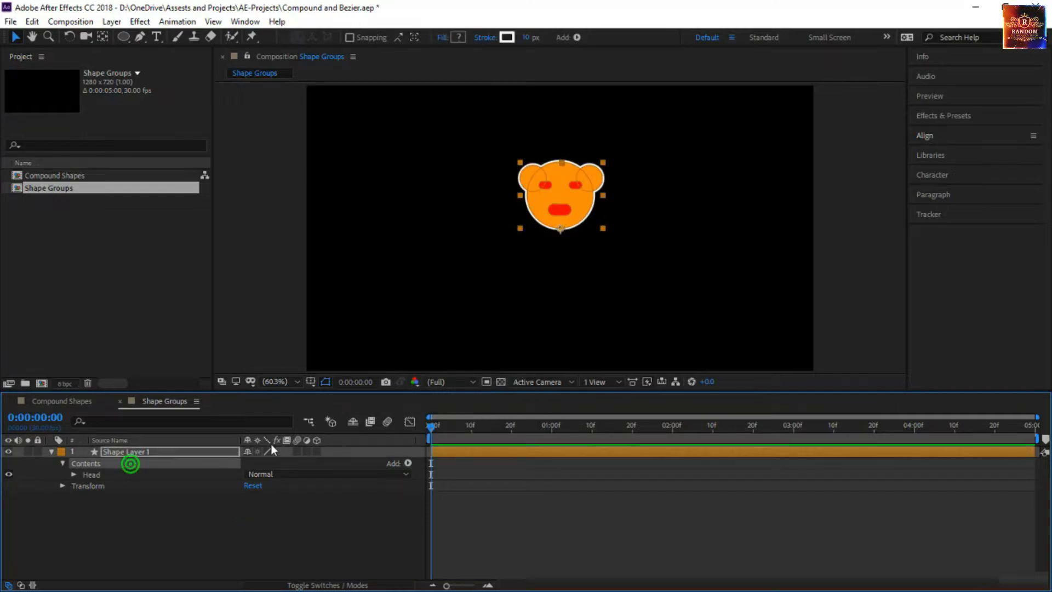
{"action": "left_click", "coordinate": [119, 35]}
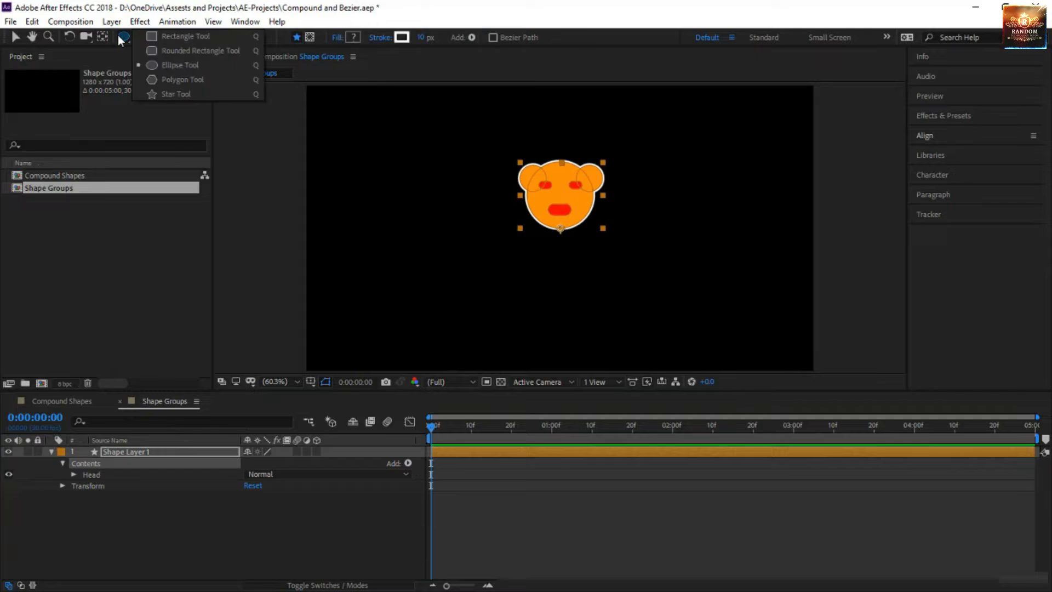
{"action": "left_click", "coordinate": [153, 65]}
{"action": "left_click_drag", "start_coordinate": [555, 364], "coordinate": [597, 219]}
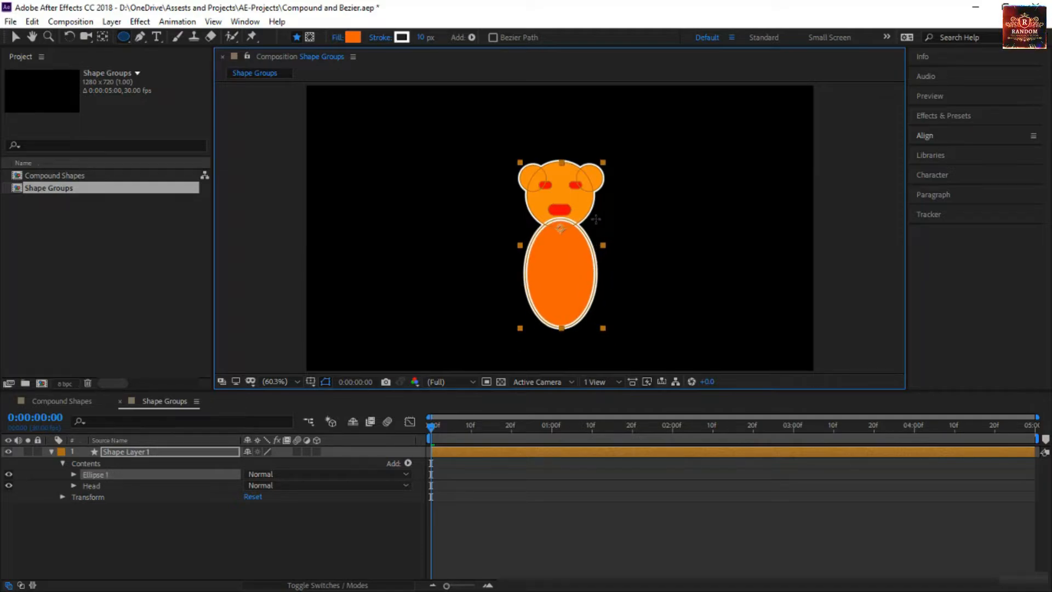
Rename the new ellipse group to Body and place it below the Head group in the stacking order
{"action": "left_click", "coordinate": [106, 475]}
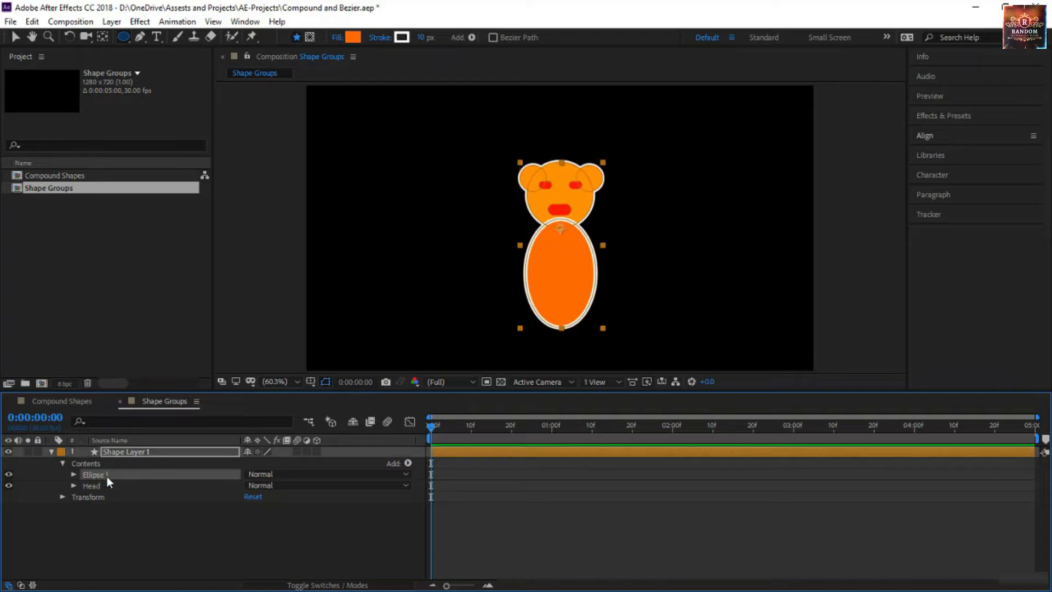
{"action": "key", "text": "Return"}
{"action": "type", "text": "B"}
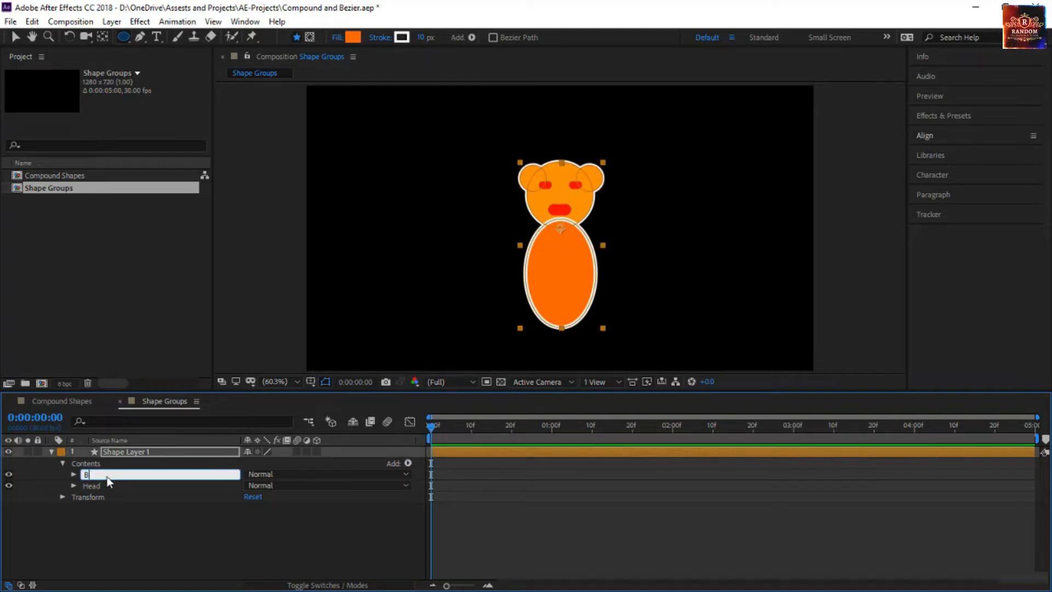
{"action": "type", "text": "ody"}
{"action": "key", "text": "Return"}
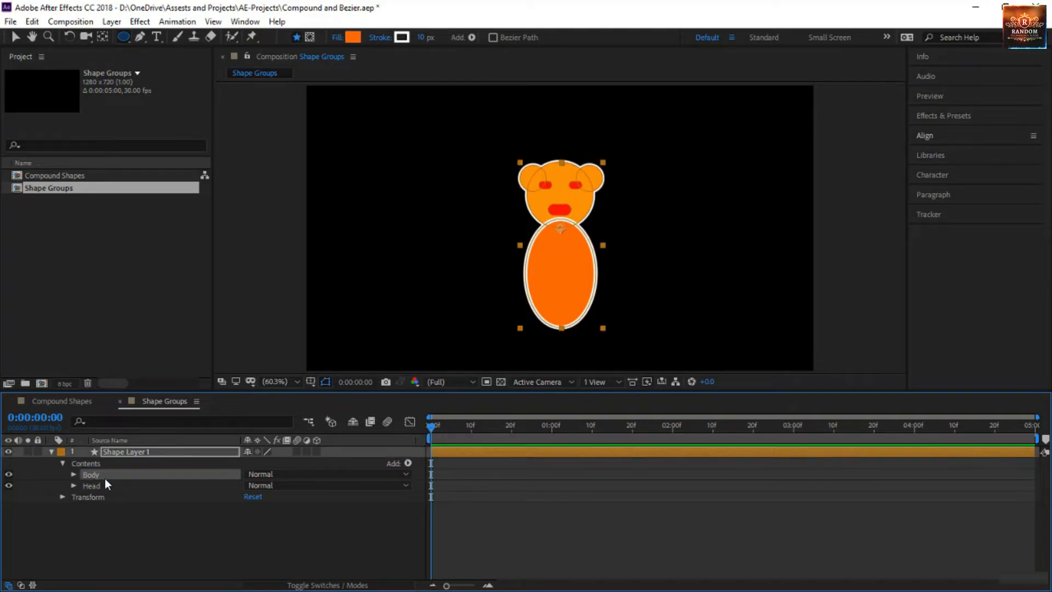
{"action": "left_click", "coordinate": [116, 476]}
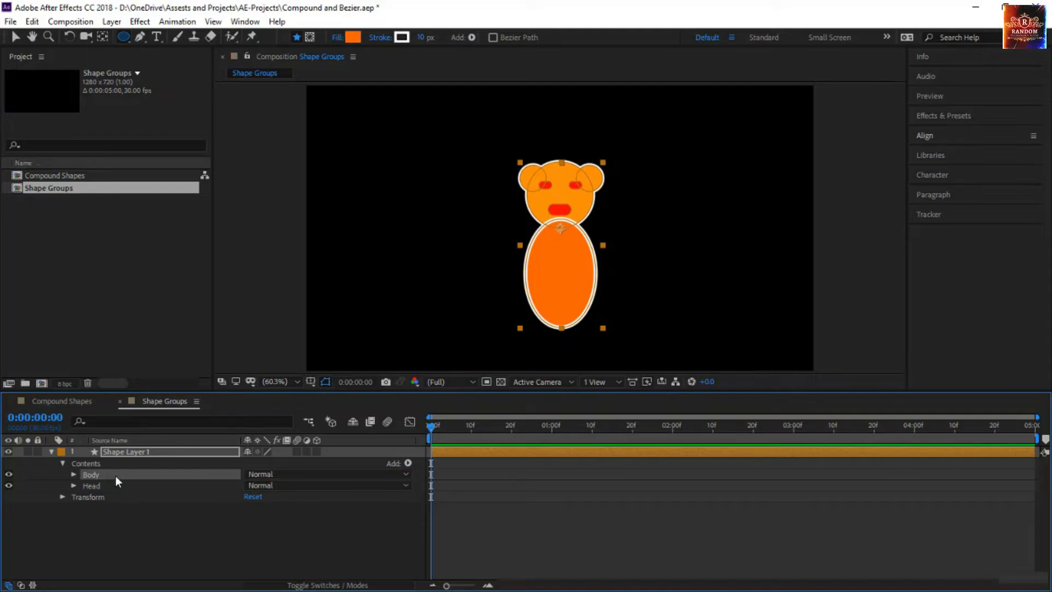
{"action": "mouse_move", "coordinate": [116, 476]}
{"action": "left_mouse_down"}
{"action": "mouse_move", "coordinate": [116, 495]}
{"action": "mouse_move", "coordinate": [124, 493]}
{"action": "left_mouse_up"}
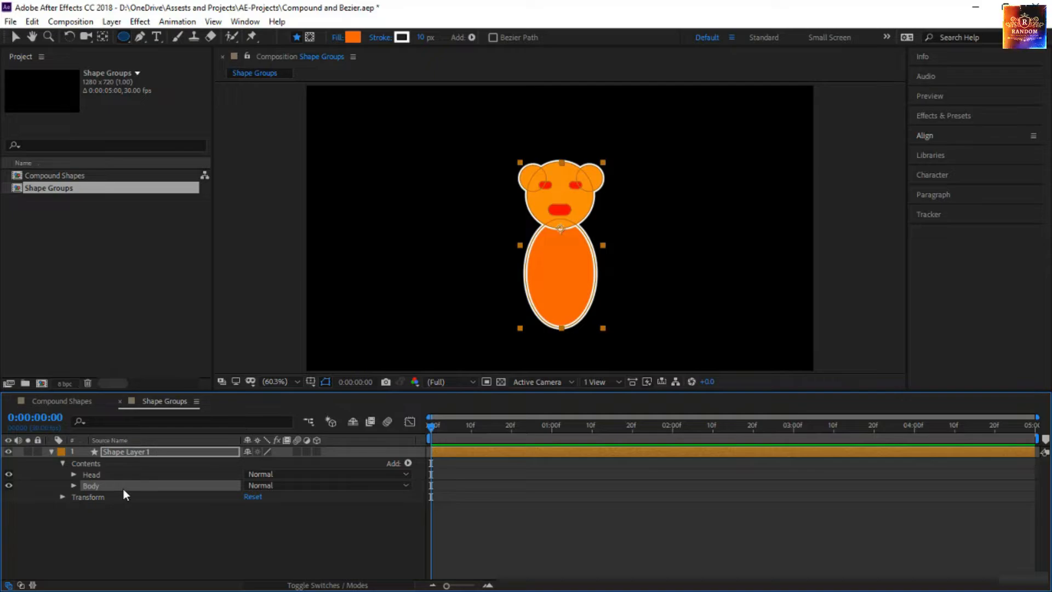
Try to set the Body group's stroke width to 5 px
{"action": "left_click", "coordinate": [129, 486]}
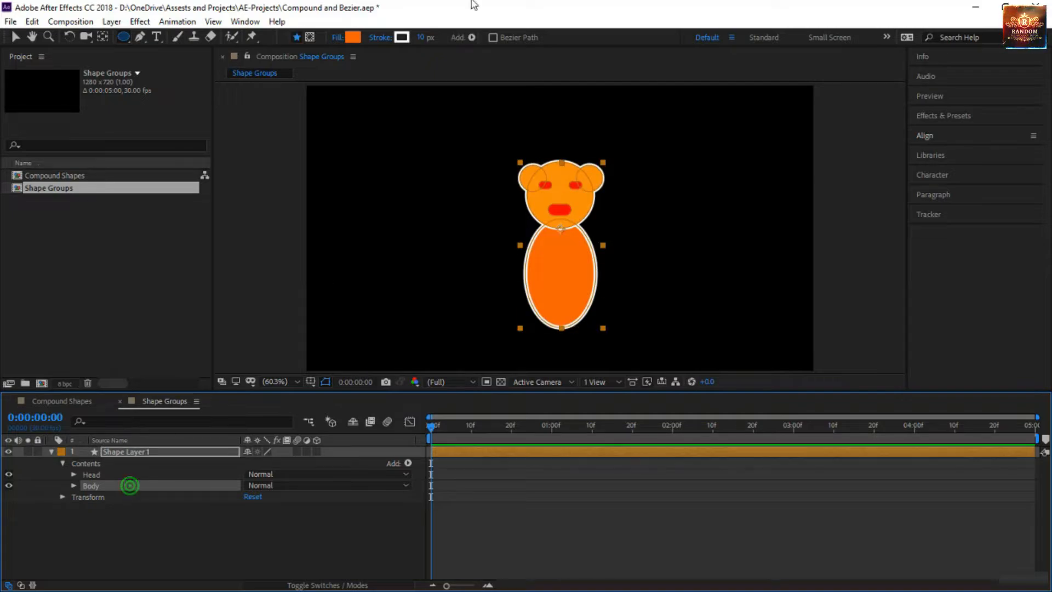
{"action": "left_click", "coordinate": [419, 38]}
{"action": "type", "text": "5"}
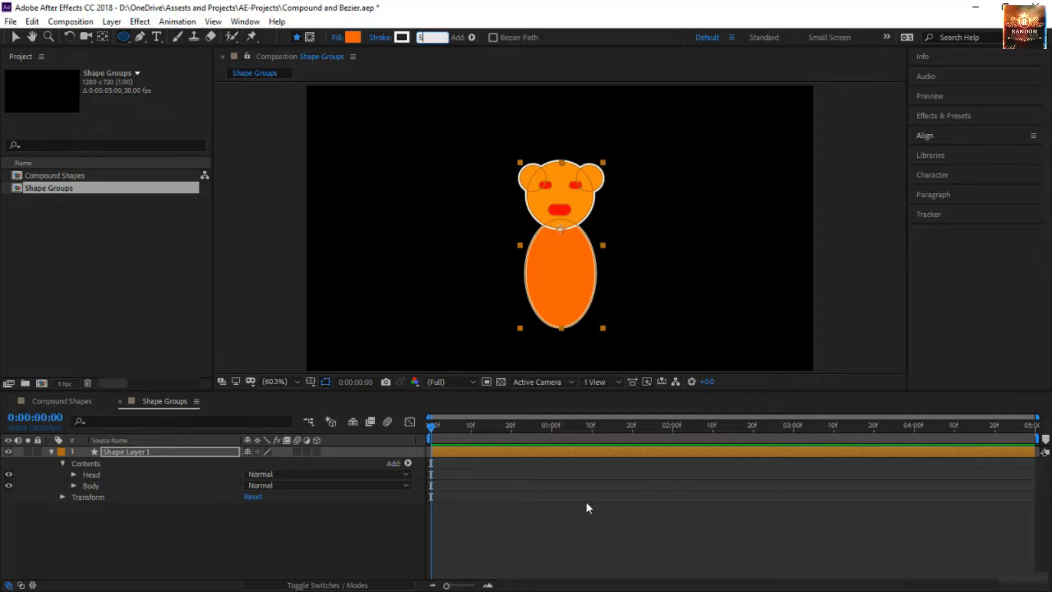
{"action": "left_click", "coordinate": [563, 514]}
Expand the Body group and place its fill above its stroke
{"action": "left_click", "coordinate": [74, 486]}
{"action": "left_click", "coordinate": [73, 486]}
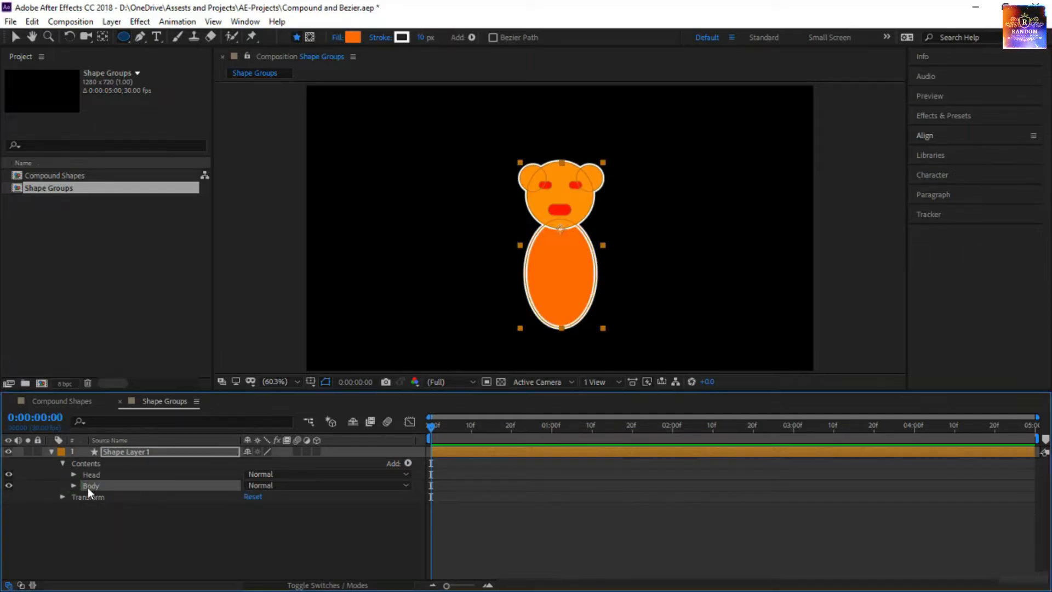
{"action": "left_click", "coordinate": [73, 486]}
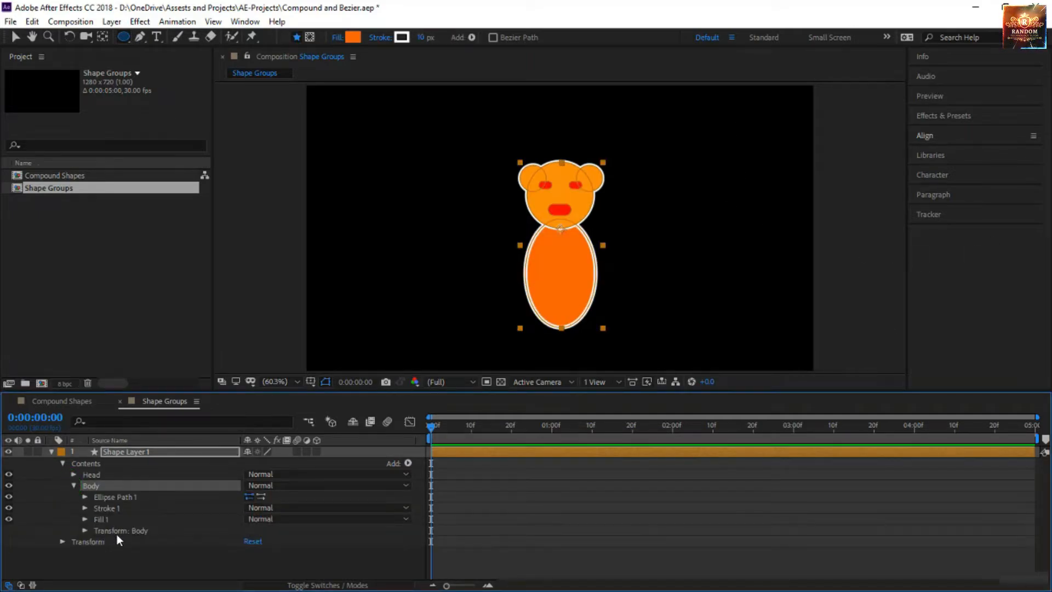
{"action": "left_click_drag", "start_coordinate": [113, 520], "coordinate": [114, 508]}
{"action": "left_click", "coordinate": [198, 546]}
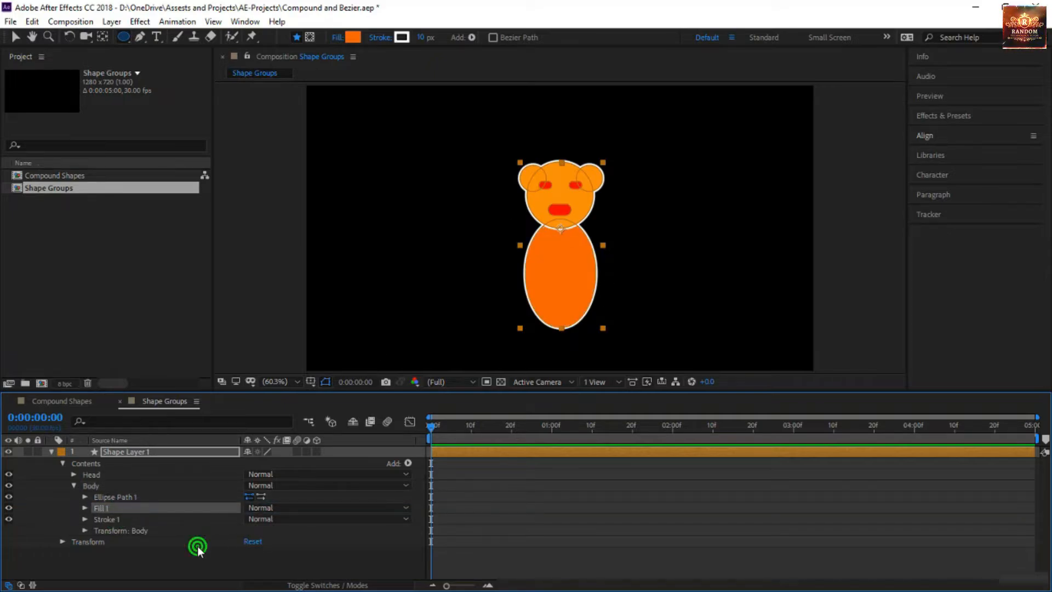
Add an ellipse path to the Body group as the first arm, with size 81 by 81 and position -89, -65
{"action": "left_click", "coordinate": [103, 487]}
{"action": "left_click", "coordinate": [409, 465]}
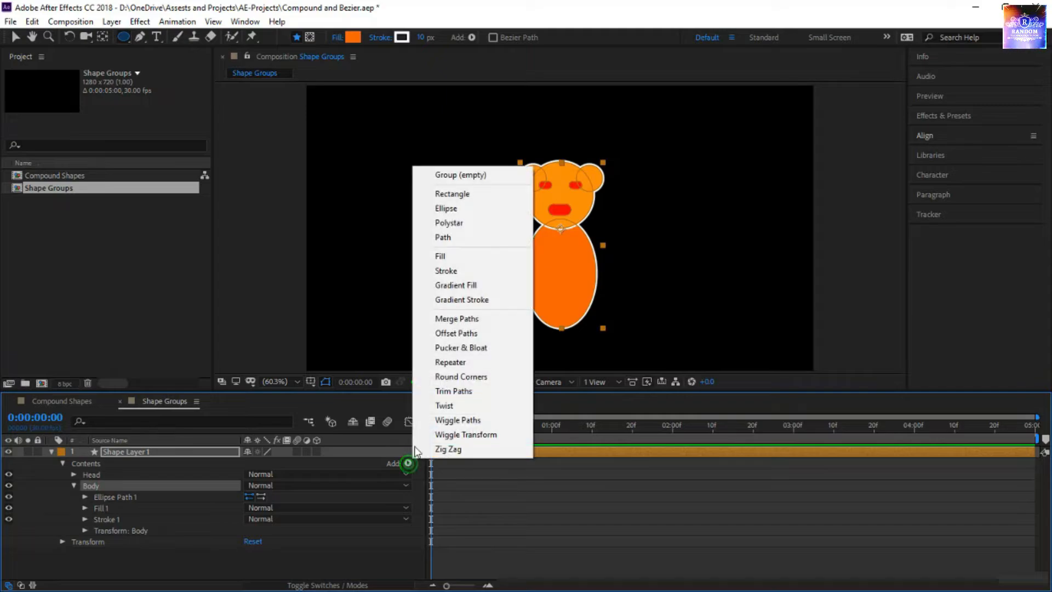
{"action": "left_click", "coordinate": [477, 209]}
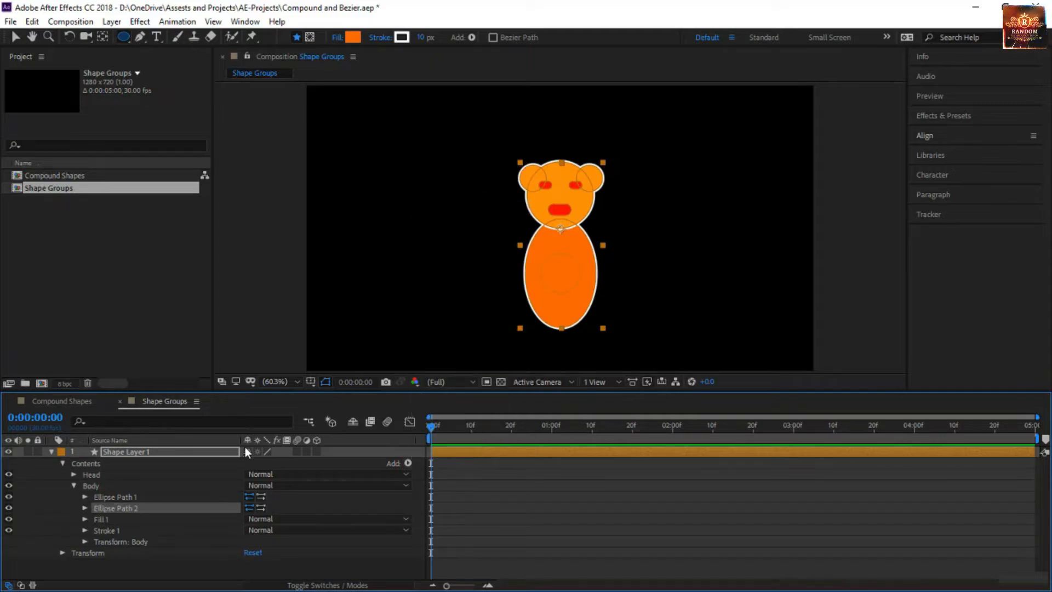
{"action": "left_click", "coordinate": [84, 508]}
{"action": "left_click_drag", "start_coordinate": [255, 530], "coordinate": [189, 536]}
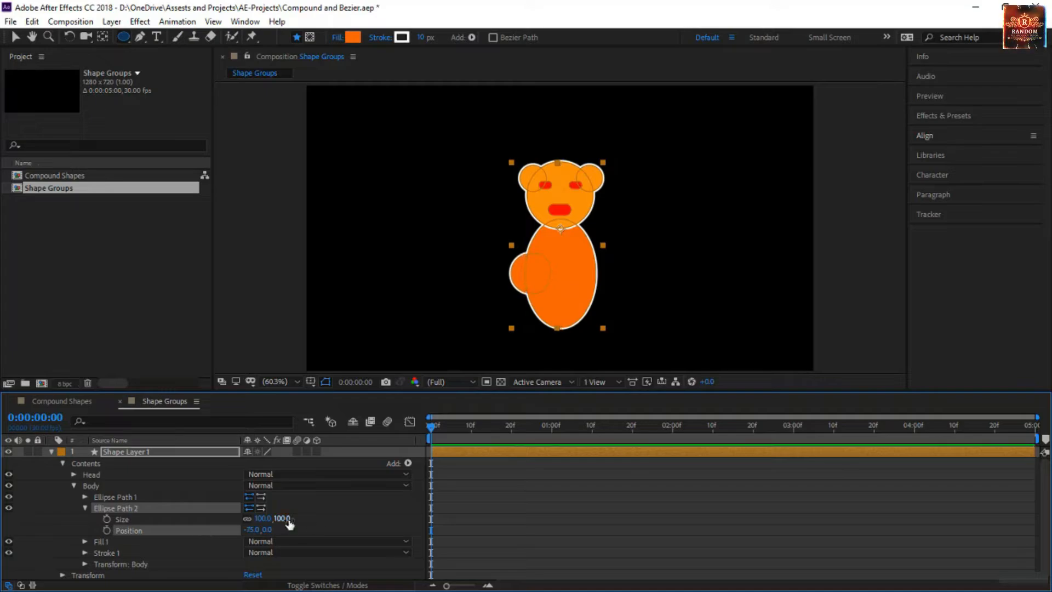
{"action": "left_click_drag", "start_coordinate": [281, 518], "coordinate": [213, 544]}
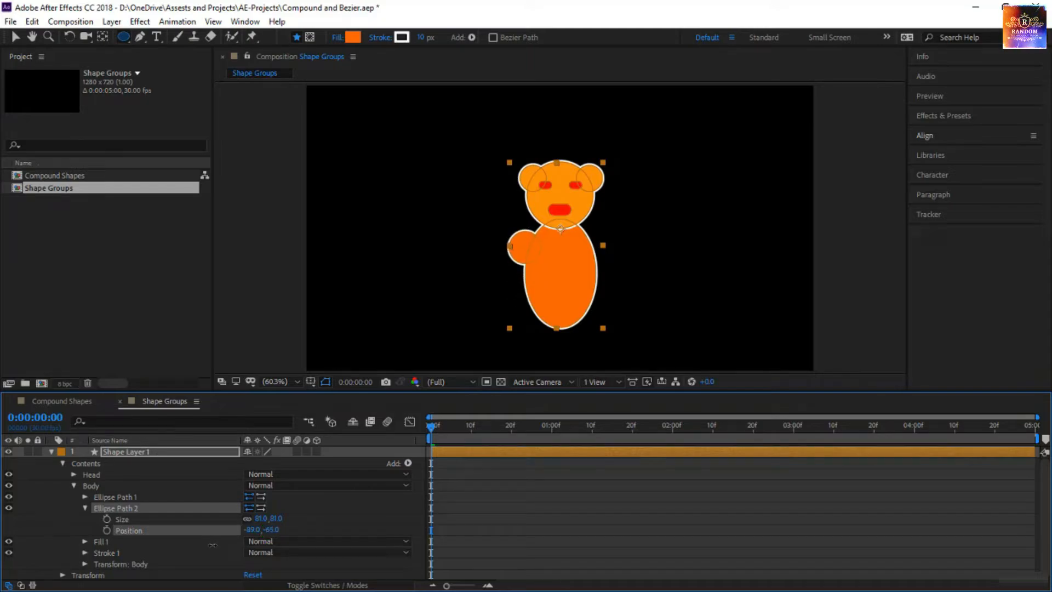
Duplicate the arm's ellipse path and set the copy's position to 80, -65 as the second arm
{"action": "left_click", "coordinate": [122, 508]}
{"action": "key", "text": "ctrl+d"}
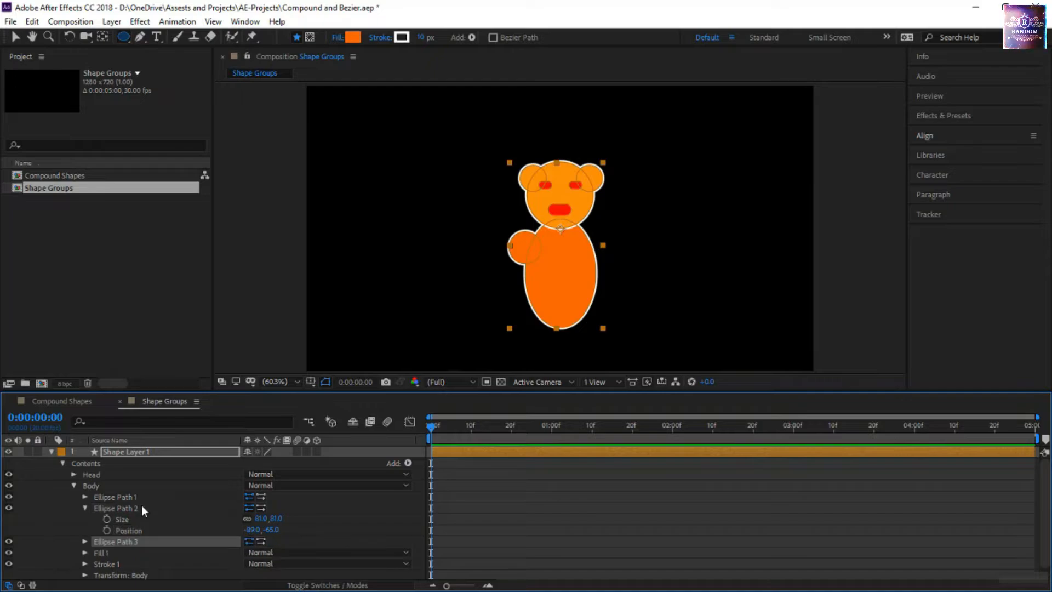
{"action": "left_click", "coordinate": [85, 543]}
{"action": "left_click_drag", "start_coordinate": [249, 563], "coordinate": [353, 556]}
Duplicate the second arm's ellipse path and set the copy's position to 80, 92 as the first foot
{"action": "left_click", "coordinate": [111, 543]}
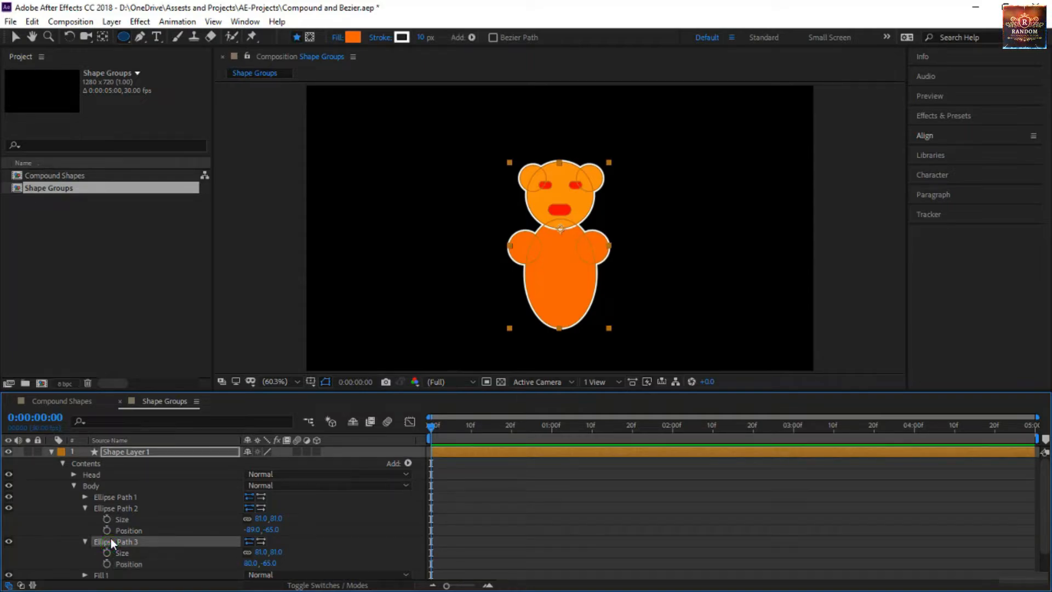
{"action": "key", "text": "ctrl+d"}
{"action": "scroll", "coordinate": [195, 543], "scroll_direction": "down", "scroll_amount": 2}
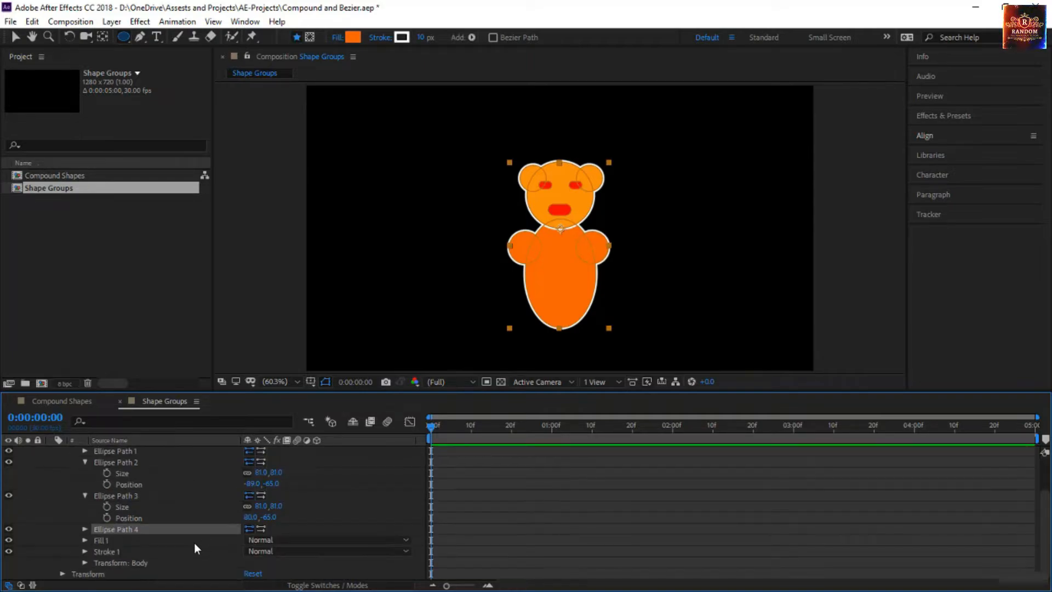
{"action": "left_click", "coordinate": [85, 530]}
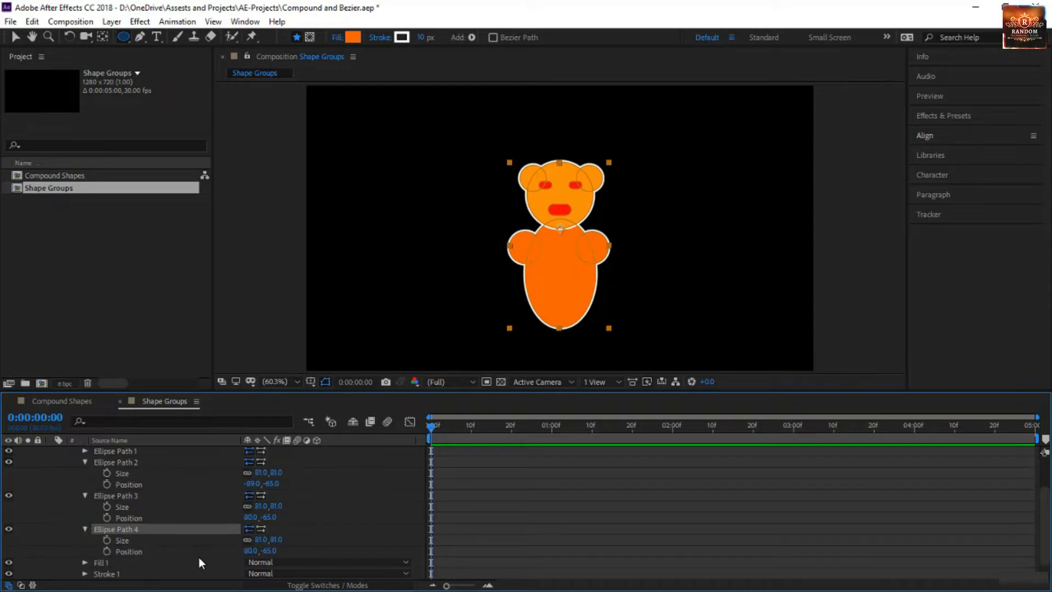
{"action": "left_click_drag", "start_coordinate": [270, 551], "coordinate": [351, 550]}
{"action": "left_click_drag", "start_coordinate": [454, 469], "coordinate": [454, 470]}
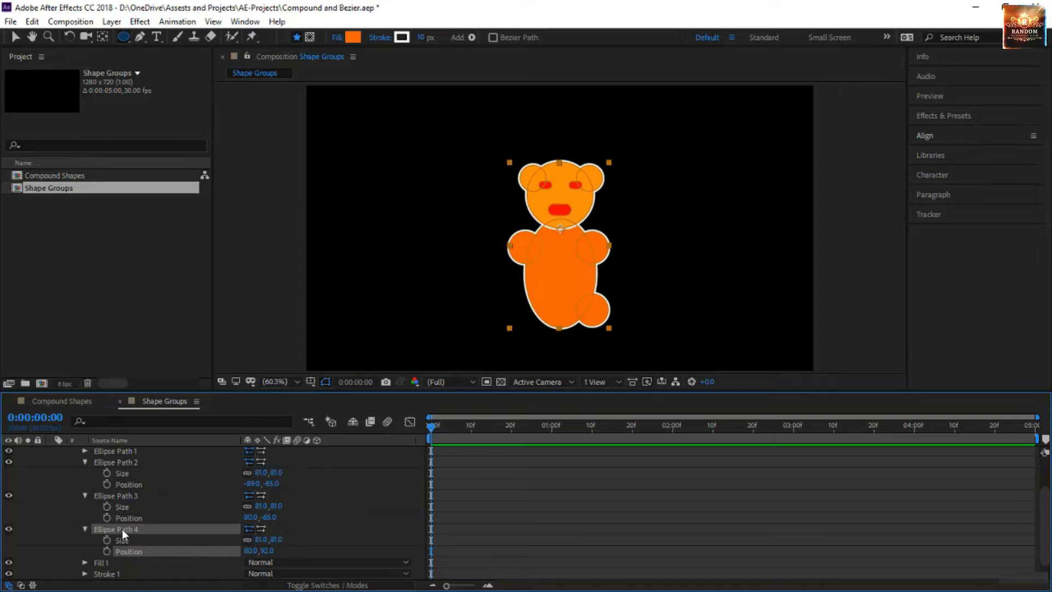
Duplicate the foot's ellipse path and set the copy's position to -96, 92 as the second foot
{"action": "key", "text": "ctrl+d"}
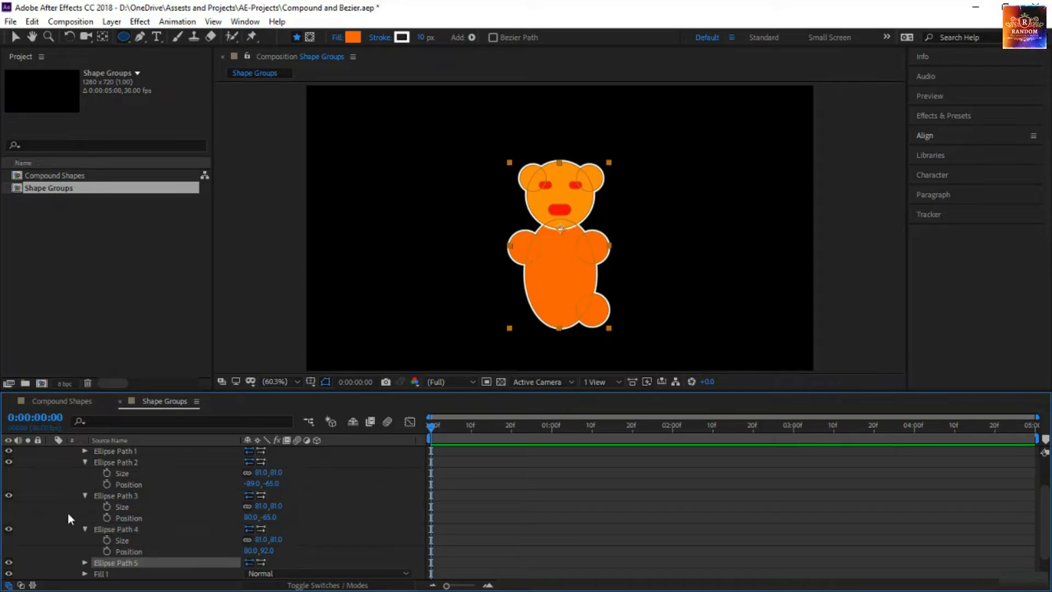
{"action": "left_click", "coordinate": [85, 561]}
{"action": "scroll", "coordinate": [87, 558], "scroll_direction": "down", "scroll_amount": 2}
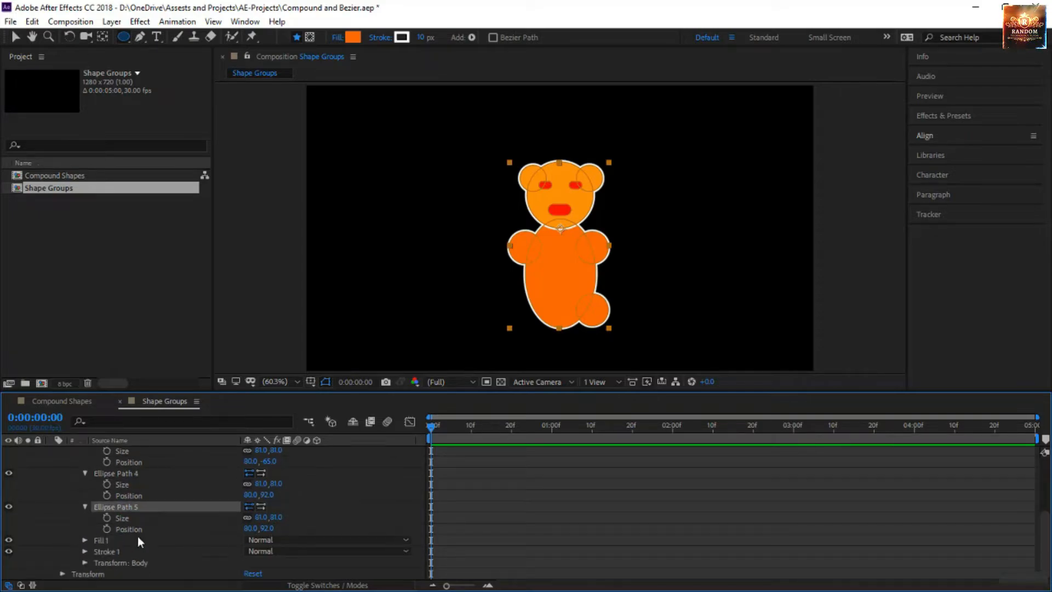
{"action": "left_click", "coordinate": [253, 528]}
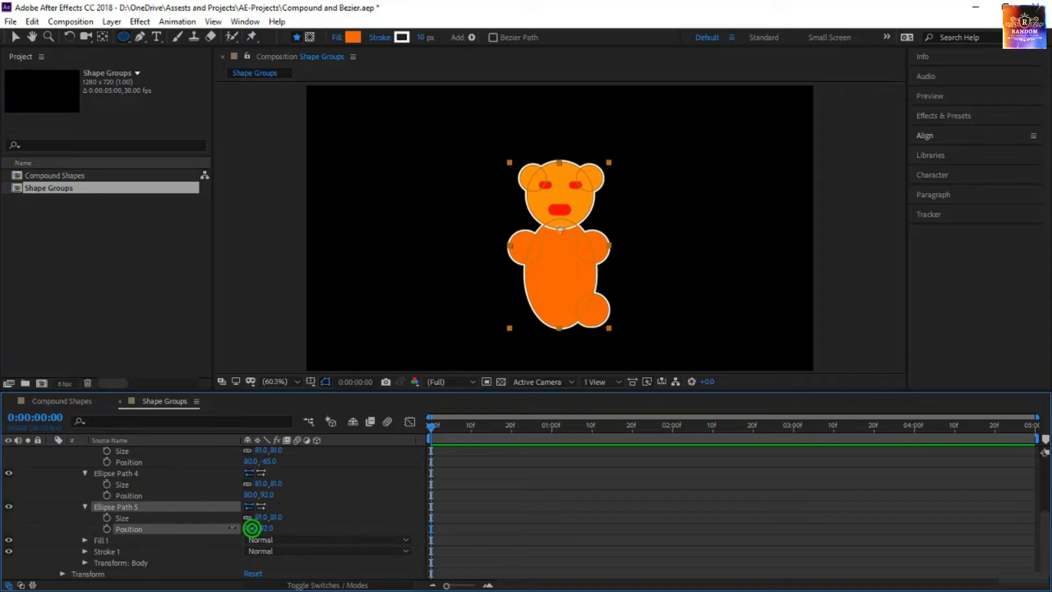
{"action": "left_click_drag", "start_coordinate": [252, 528], "coordinate": [139, 530]}
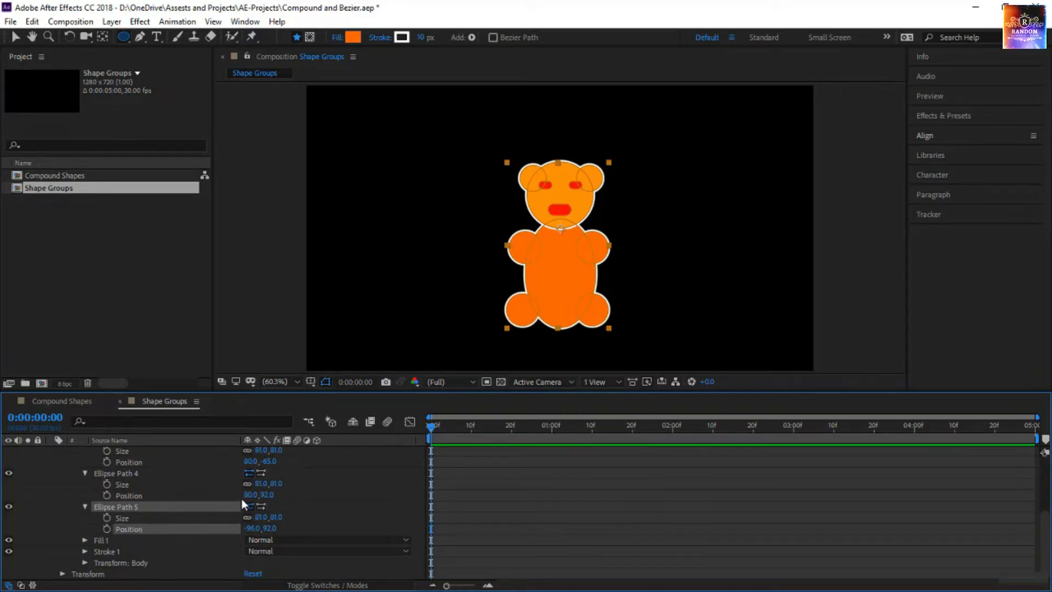
Move the first foot's ellipse path slightly outward horizontally and collapse the Body group
{"action": "left_click", "coordinate": [248, 494]}
{"action": "left_click_drag", "start_coordinate": [247, 494], "coordinate": [244, 493]}
{"action": "left_click", "coordinate": [159, 487]}
{"action": "scroll", "coordinate": [133, 487], "scroll_direction": "up", "scroll_amount": 3}
{"action": "left_click", "coordinate": [74, 486]}
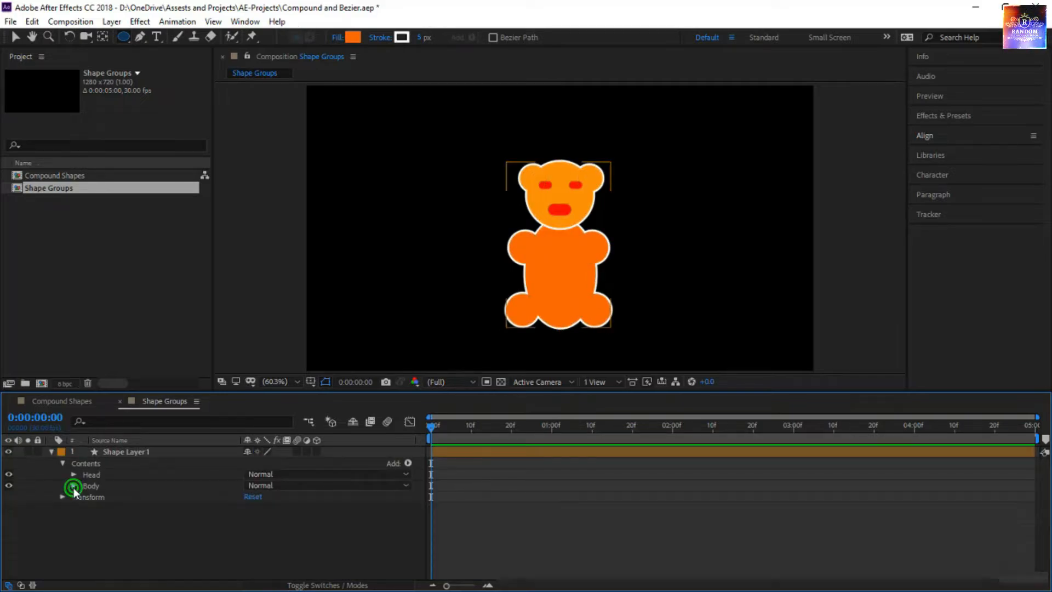
Start animating the Head group's rotation at 0:00:00:00 and set it to 20° at 0:00:00:15
{"action": "left_click", "coordinate": [92, 464]}
{"action": "left_click", "coordinate": [109, 488]}
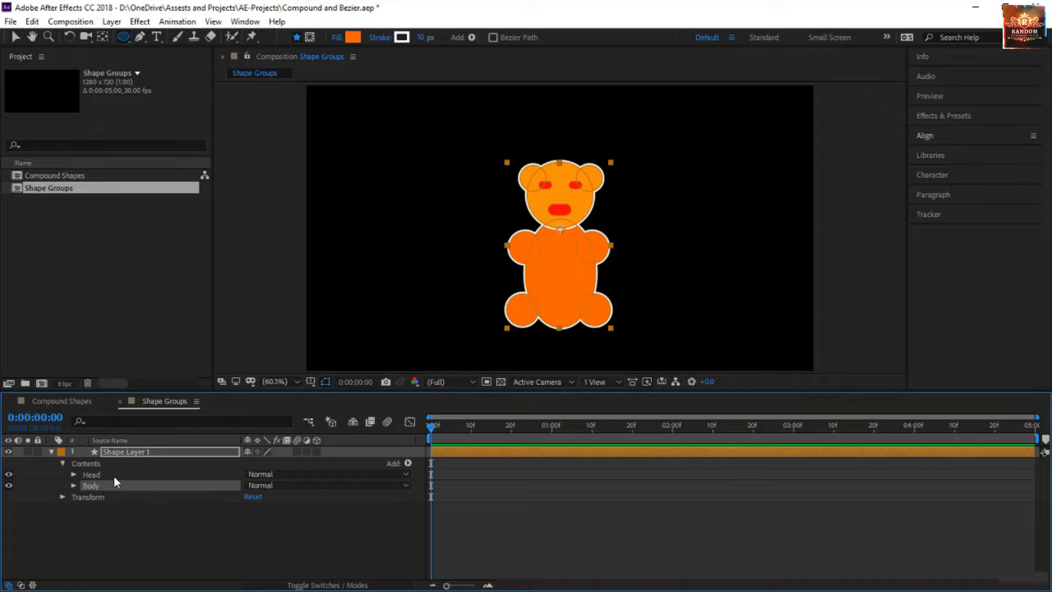
{"action": "left_click", "coordinate": [113, 474]}
{"action": "left_click", "coordinate": [73, 475]}
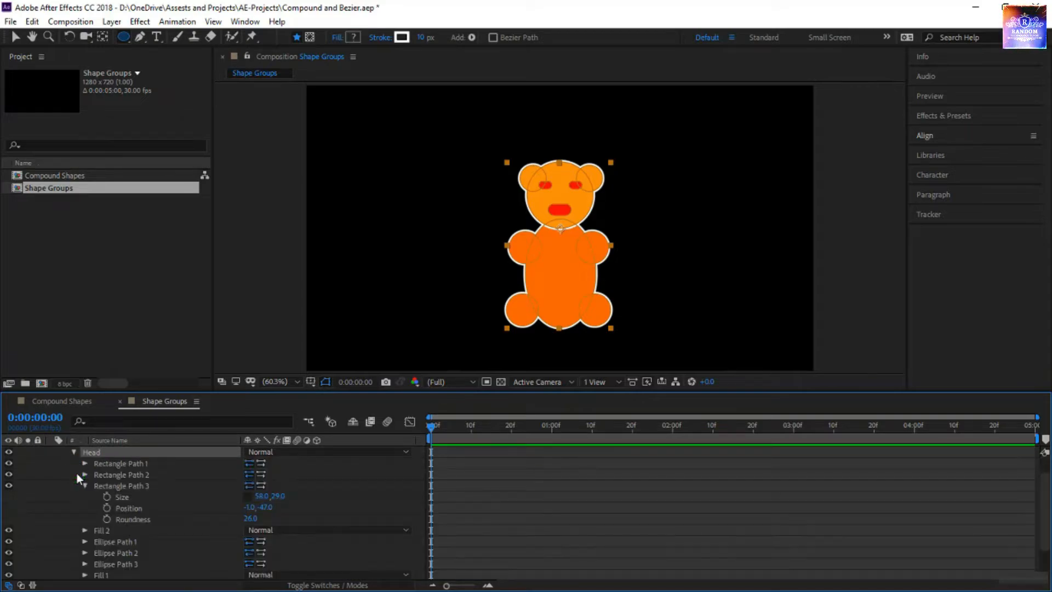
{"action": "left_click", "coordinate": [86, 485]}
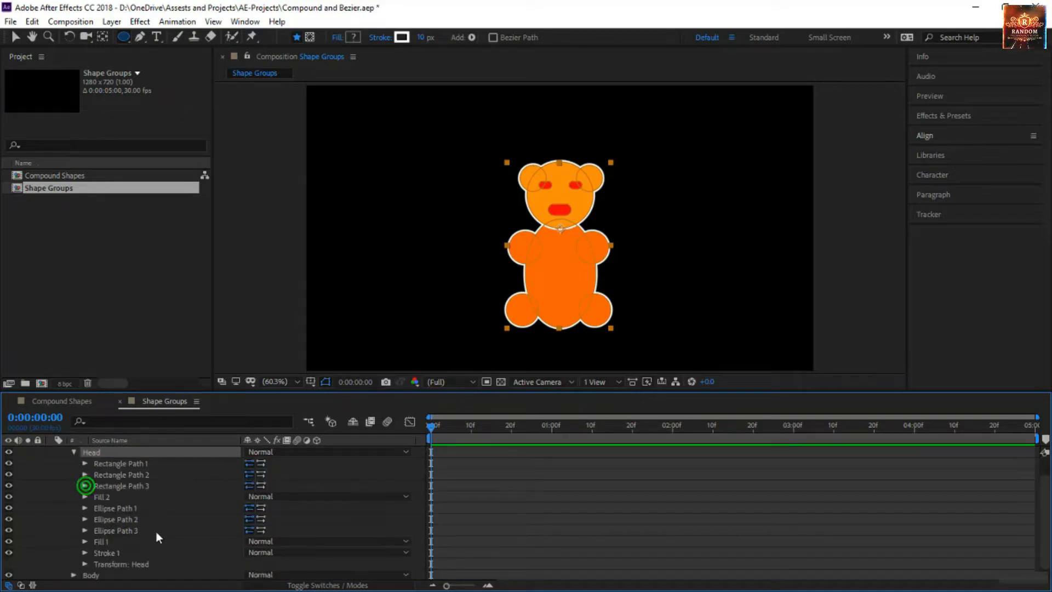
{"action": "scroll", "coordinate": [154, 563], "scroll_direction": "down", "scroll_amount": 1}
{"action": "left_click", "coordinate": [134, 551]}
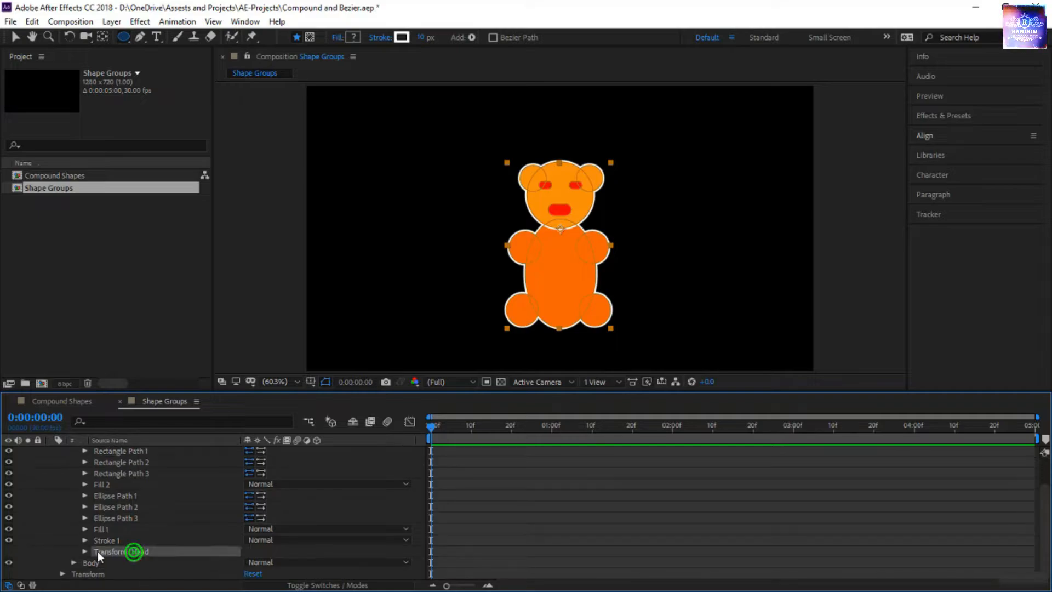
{"action": "left_click", "coordinate": [81, 555]}
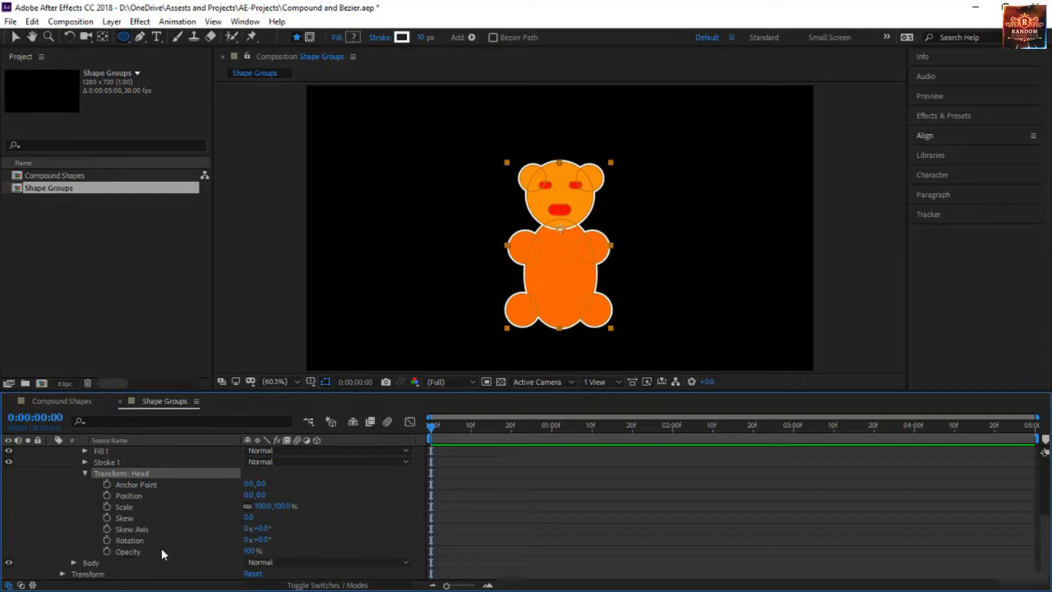
{"action": "left_click", "coordinate": [108, 540]}
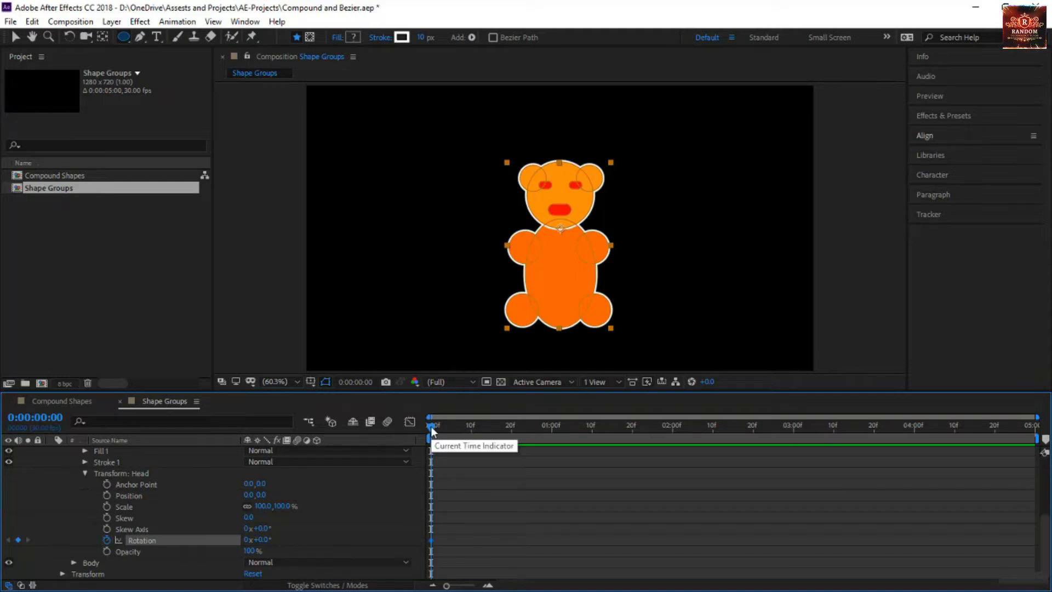
{"action": "left_click_drag", "start_coordinate": [432, 430], "coordinate": [492, 445]}
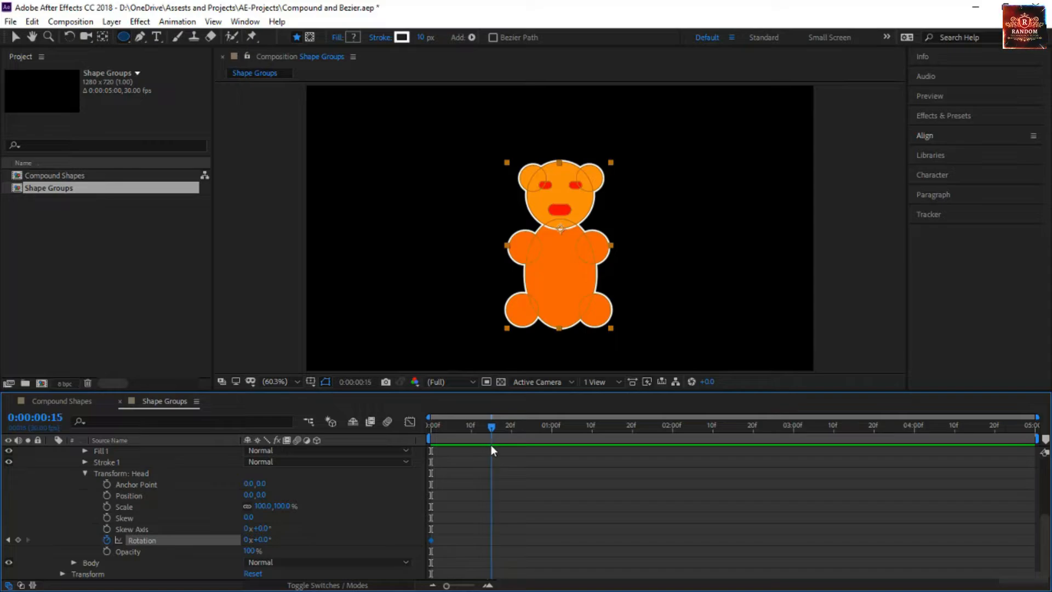
{"action": "left_click_drag", "start_coordinate": [266, 542], "coordinate": [278, 539]}
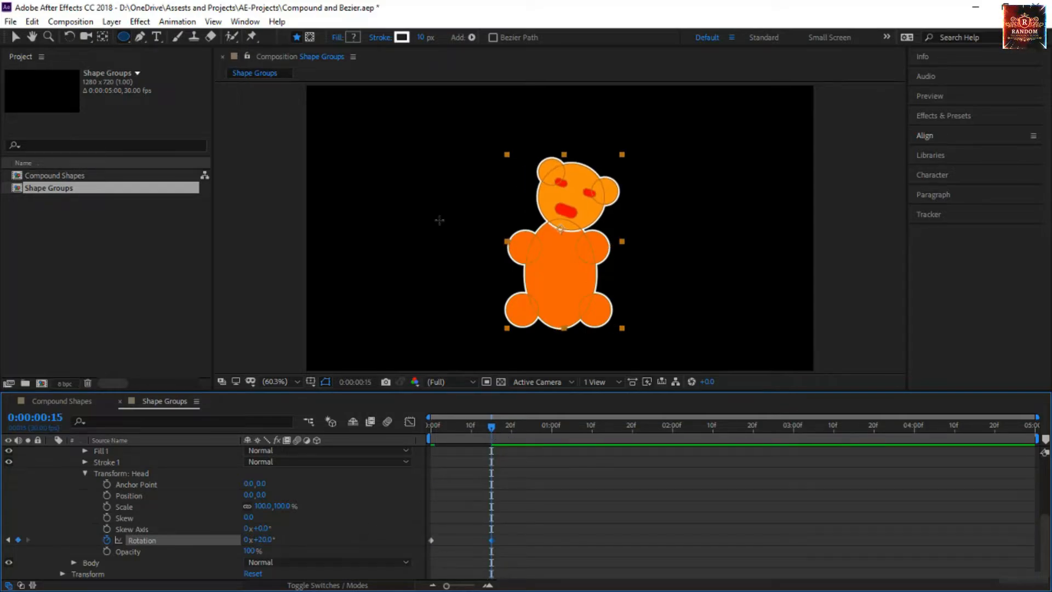
Set the Head group's rotation to -23° at 0:00:01:00
{"action": "key", "text": "v"}
{"action": "scroll", "coordinate": [159, 561], "scroll_direction": "up", "scroll_amount": 1}
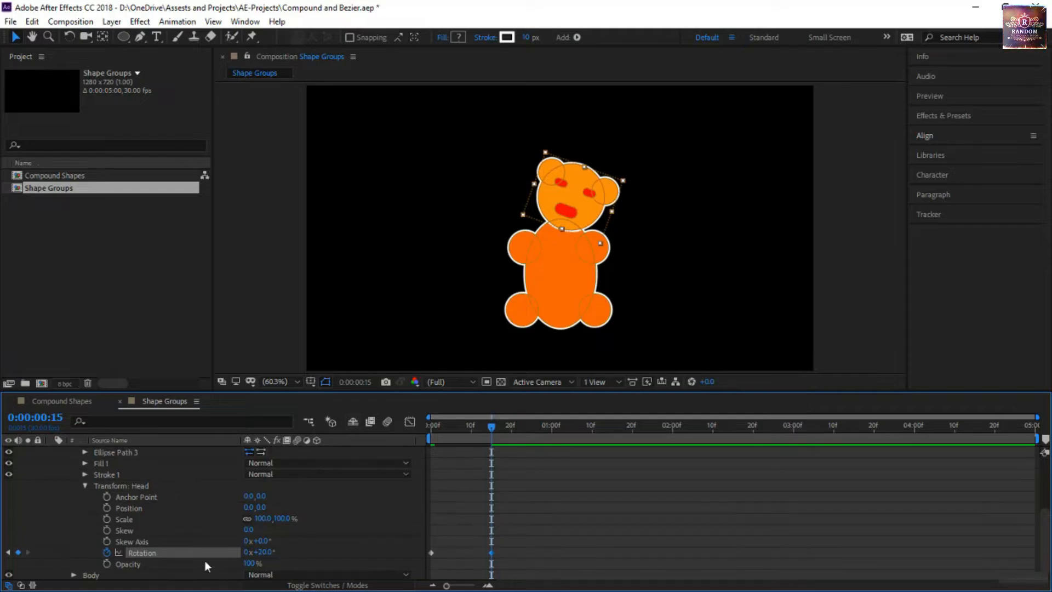
{"action": "scroll", "coordinate": [163, 522], "scroll_direction": "up", "scroll_amount": 3}
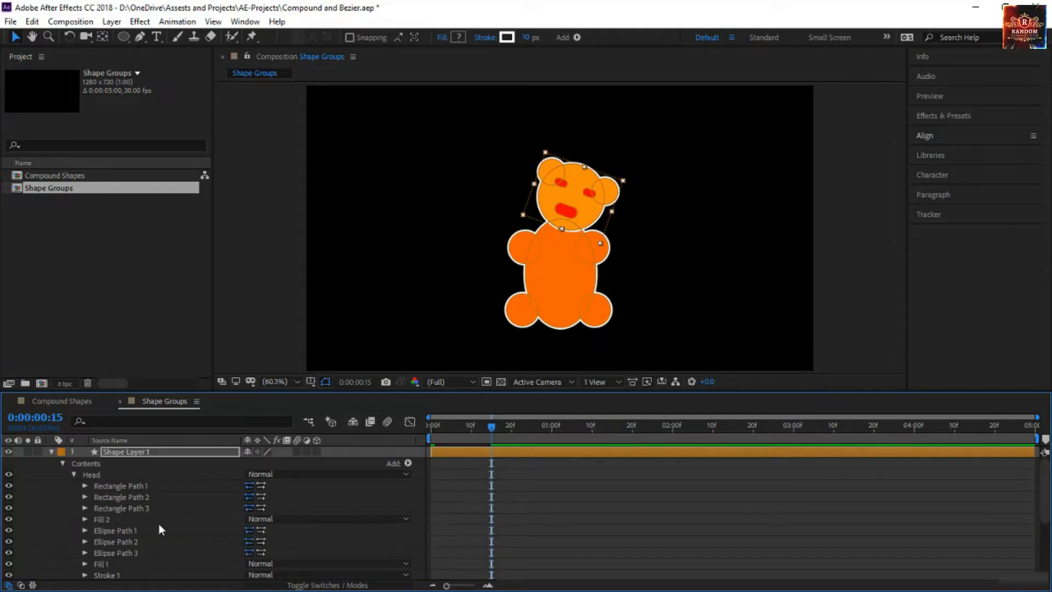
{"action": "left_click", "coordinate": [120, 474]}
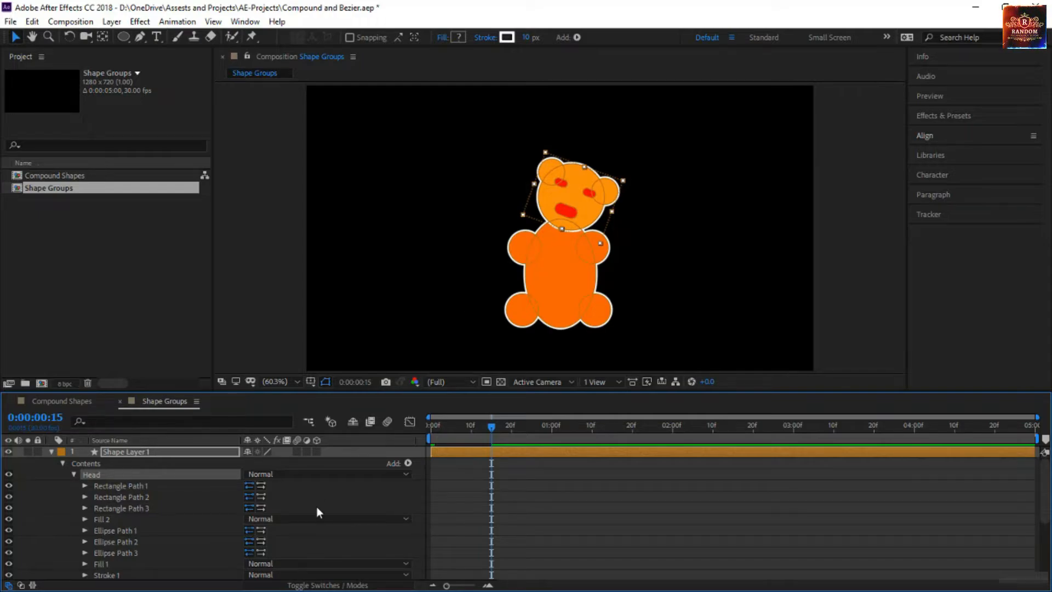
{"action": "scroll", "coordinate": [316, 506], "scroll_direction": "down", "scroll_amount": 3}
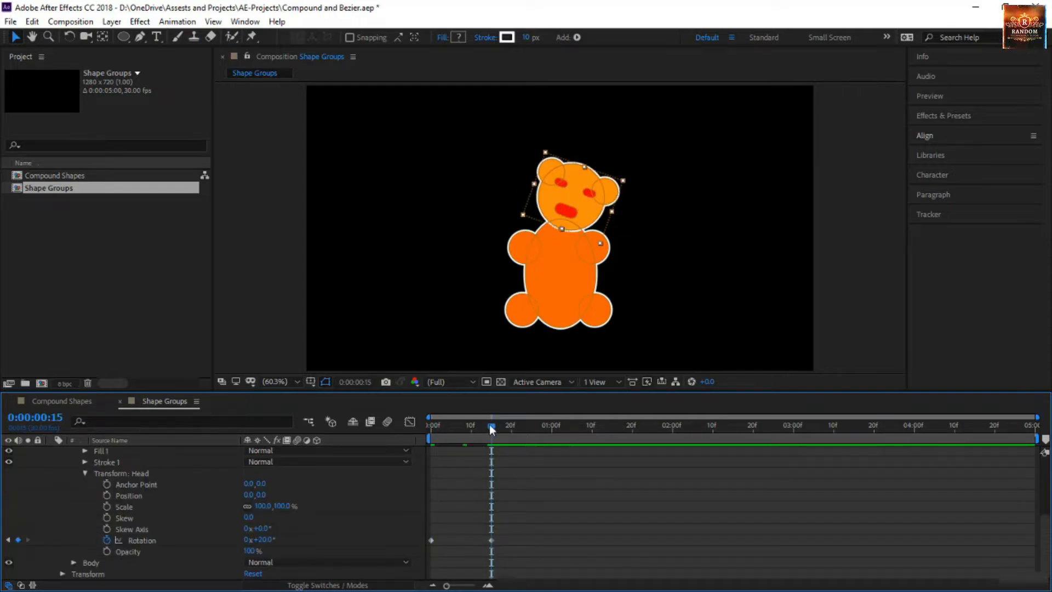
{"action": "left_click_drag", "start_coordinate": [492, 429], "coordinate": [550, 441]}
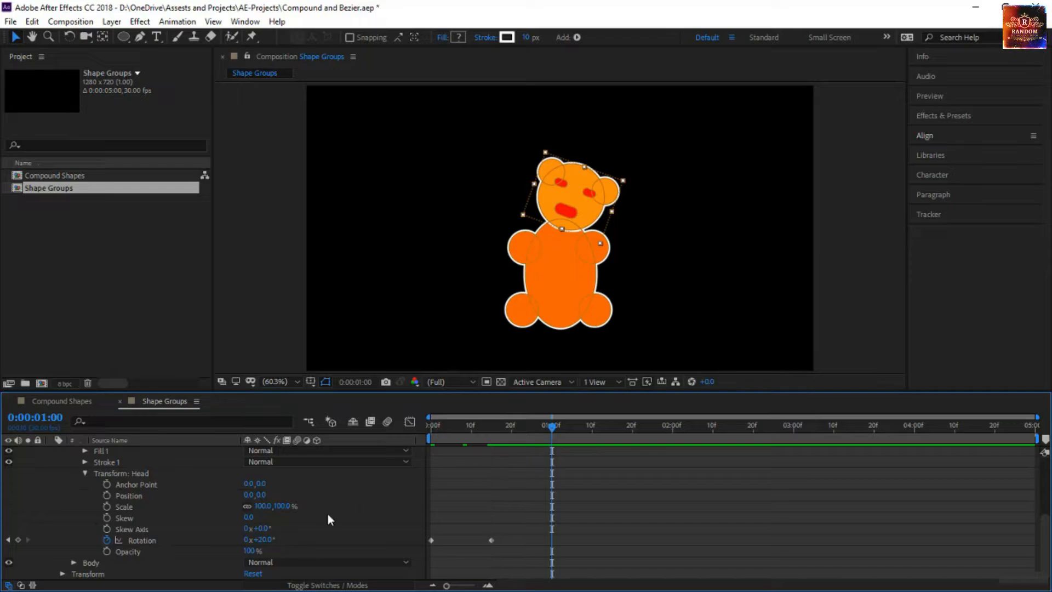
{"action": "left_click_drag", "start_coordinate": [270, 544], "coordinate": [238, 540]}
Set the Head group's rotation to 15° at 0:00:01:20 and copy its first rotation keyframe to 0:00:02:10
{"action": "left_click_drag", "start_coordinate": [565, 432], "coordinate": [633, 445]}
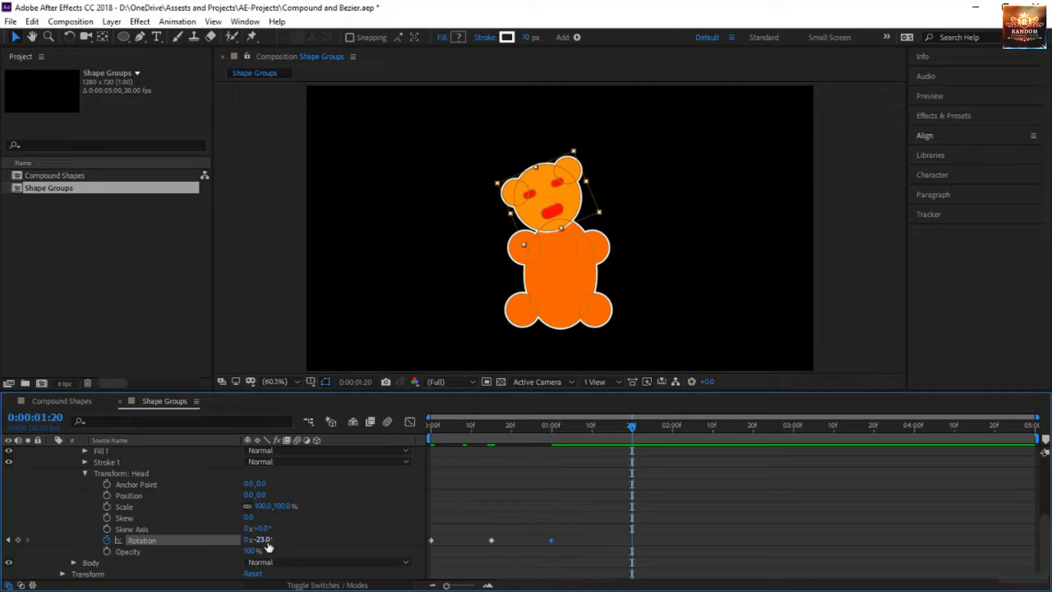
{"action": "left_click_drag", "start_coordinate": [267, 542], "coordinate": [292, 540]}
{"action": "left_click_drag", "start_coordinate": [673, 436], "coordinate": [713, 448]}
{"action": "left_click_drag", "start_coordinate": [462, 522], "coordinate": [412, 554]}
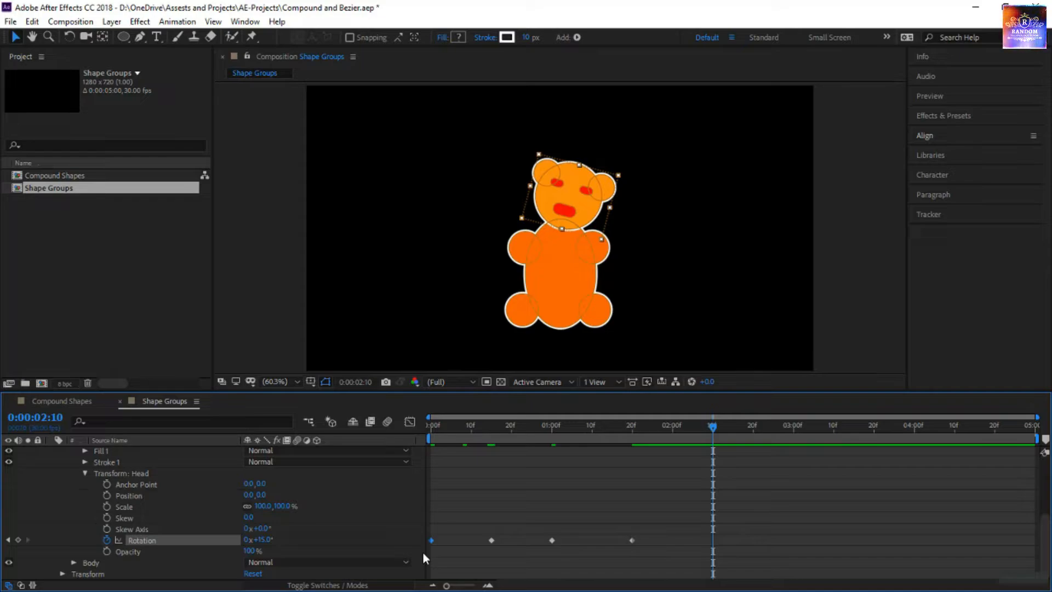
{"action": "key", "text": "ctrl+v"}
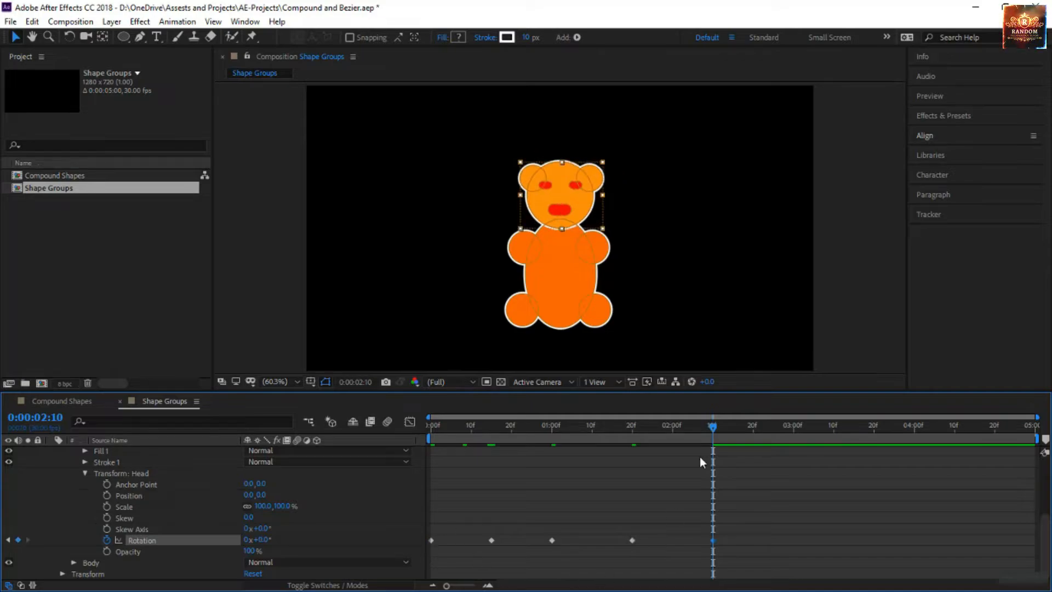
End the work area at 0:00:02:12 and preview the head animation from the start
{"action": "left_click_drag", "start_coordinate": [713, 427], "coordinate": [346, 494]}
{"action": "left_click", "coordinate": [729, 425]}
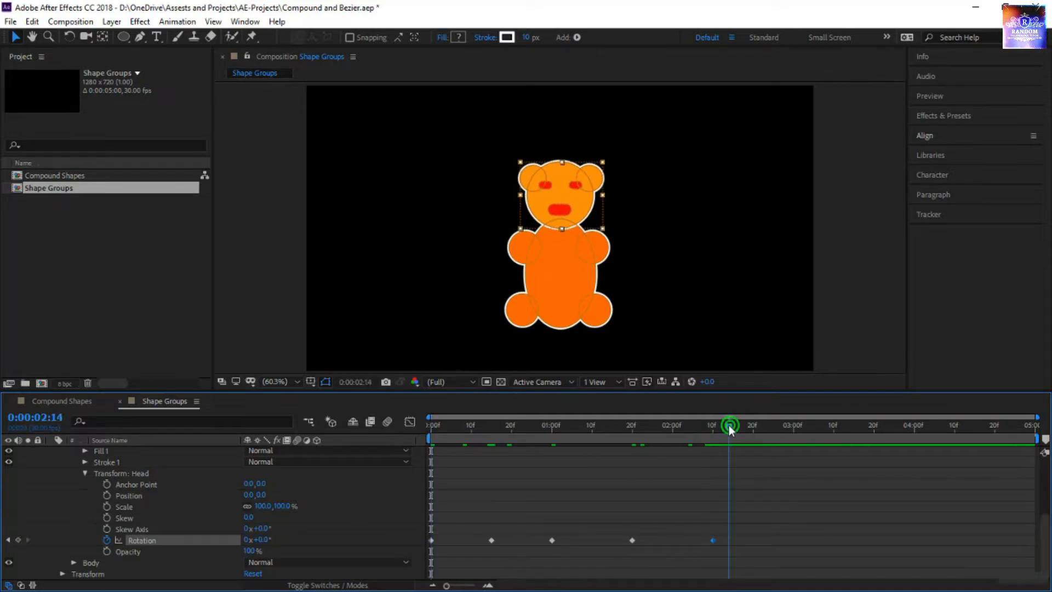
{"action": "left_click_drag", "start_coordinate": [729, 425], "coordinate": [722, 426]}
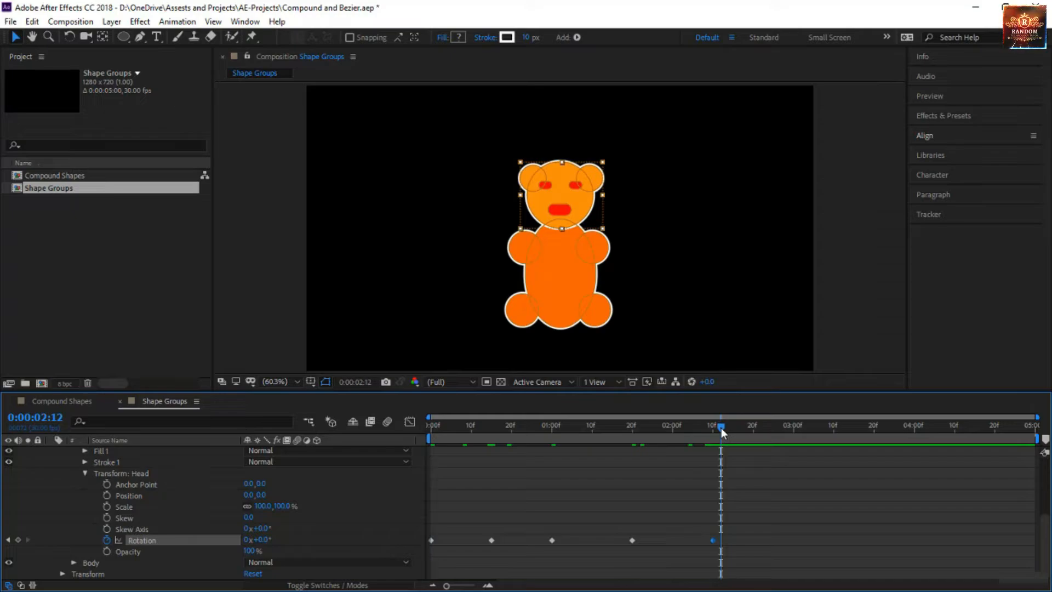
{"action": "key", "text": "n"}
{"action": "key", "text": "Home"}
{"action": "key", "text": "space"}
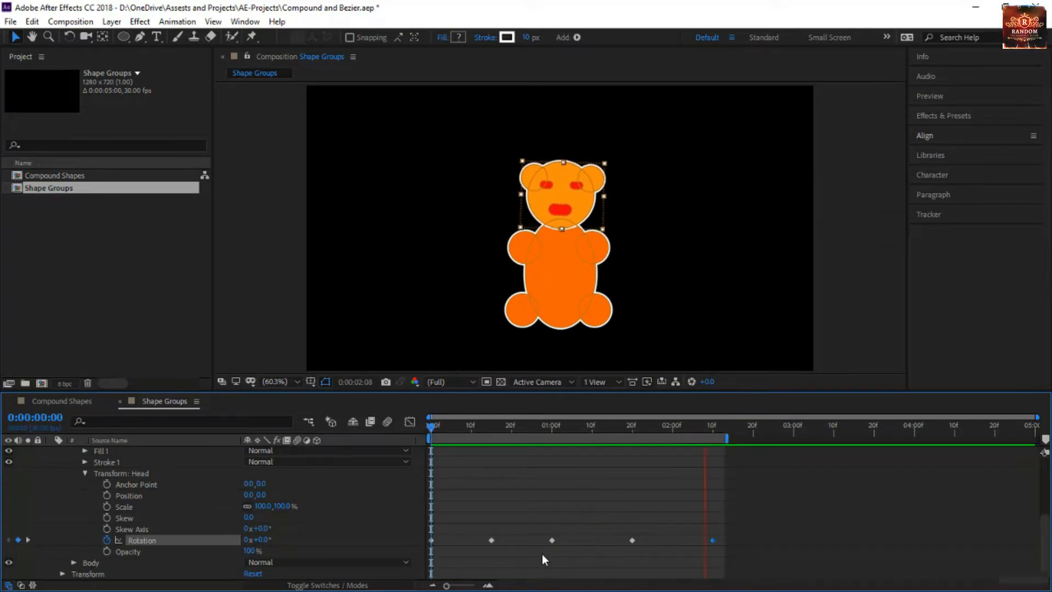
Delete the Head group's rotation keyframes at 0:00:00:15 and 0:00:01:20
{"action": "left_click", "coordinate": [505, 517]}
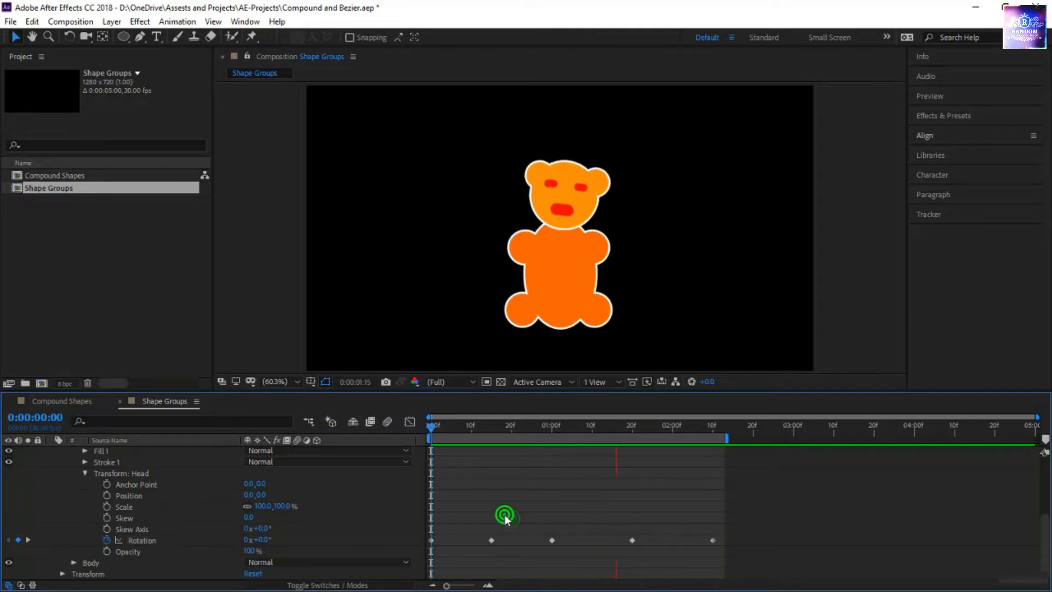
{"action": "left_click_drag", "start_coordinate": [505, 516], "coordinate": [482, 556]}
{"action": "key", "text": "Delete"}
{"action": "left_click_drag", "start_coordinate": [659, 527], "coordinate": [627, 566]}
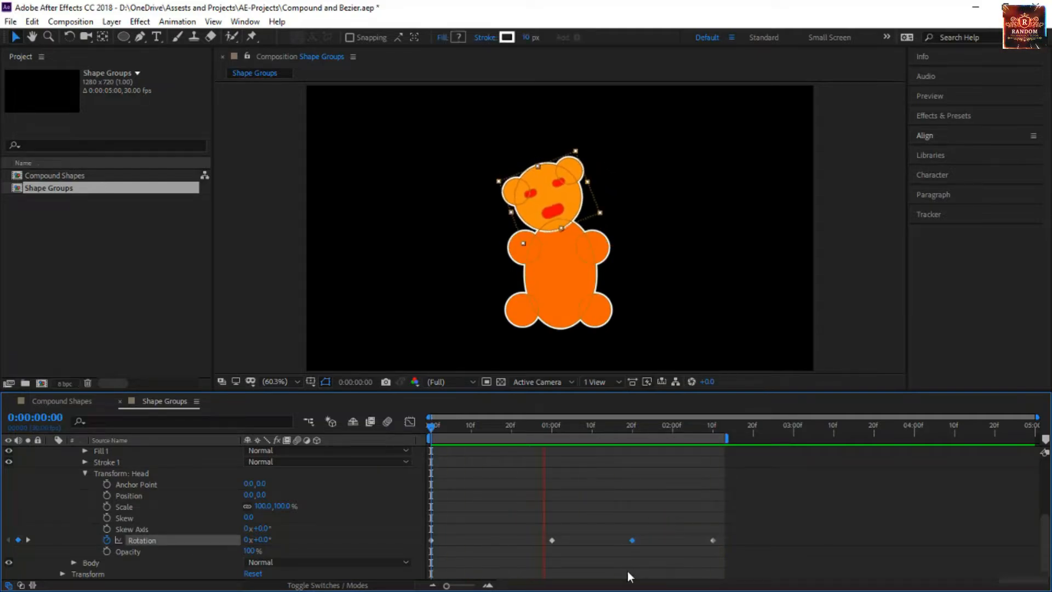
{"action": "key", "text": "Delete"}
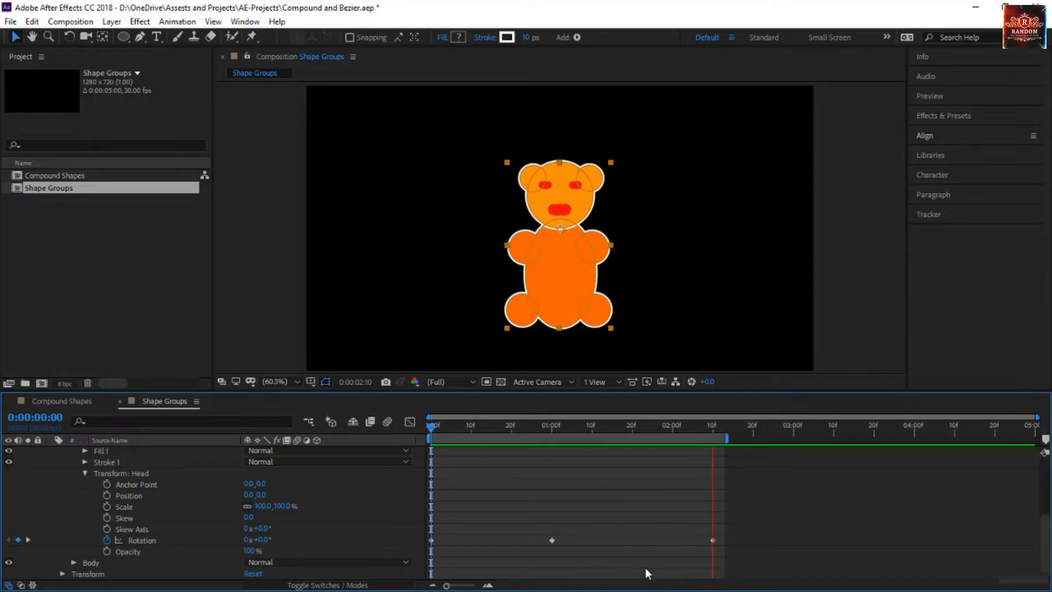
Start animating the shape layer's own position at 0:00:00:00, with the bear moved to about 210, 398
{"action": "scroll", "coordinate": [629, 567], "scroll_direction": "up", "scroll_amount": 5}
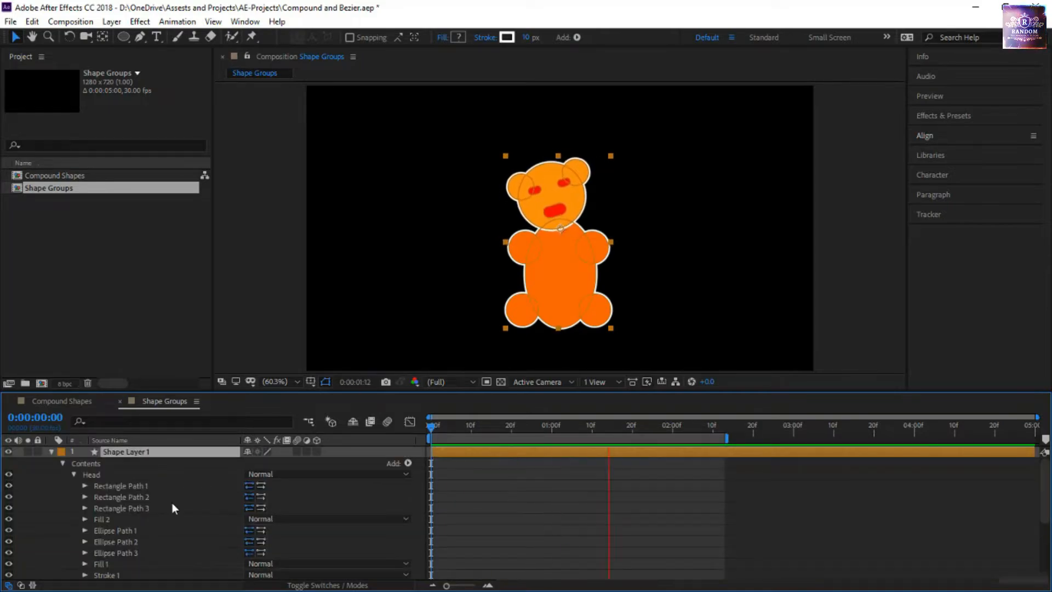
{"action": "left_click", "coordinate": [74, 475]}
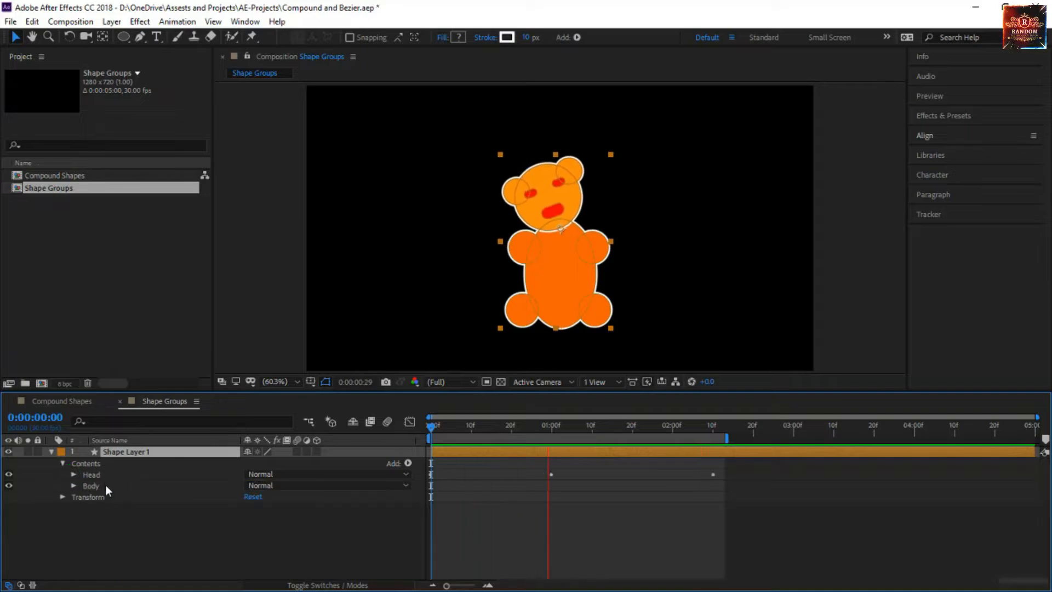
{"action": "left_click", "coordinate": [105, 485]}
{"action": "left_click", "coordinate": [112, 475]}
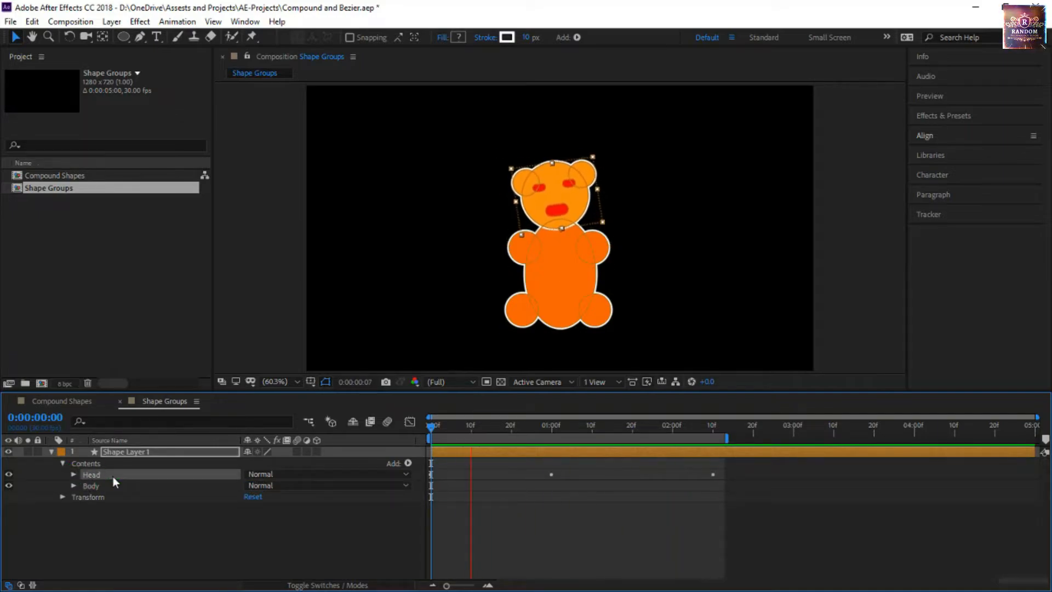
{"action": "left_click", "coordinate": [63, 497]}
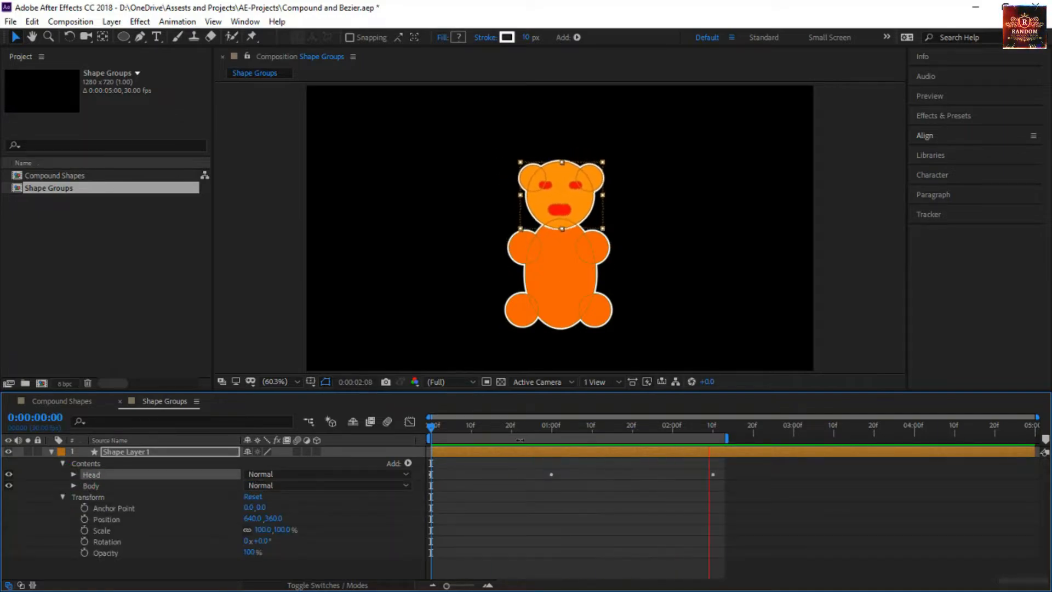
{"action": "left_click", "coordinate": [508, 426]}
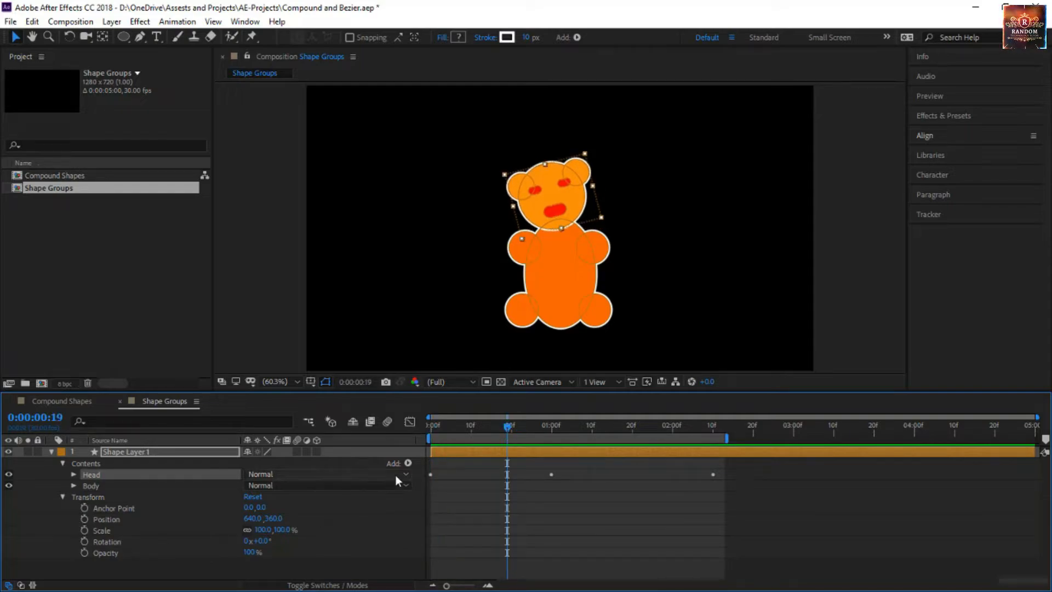
{"action": "left_click_drag", "start_coordinate": [505, 426], "coordinate": [389, 428]}
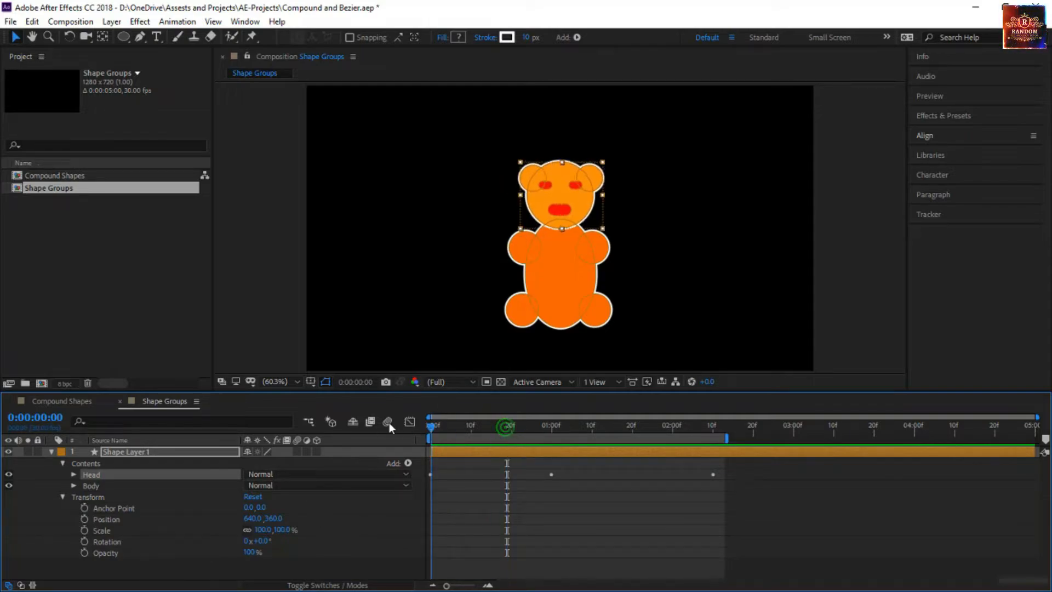
{"action": "left_click", "coordinate": [85, 519]}
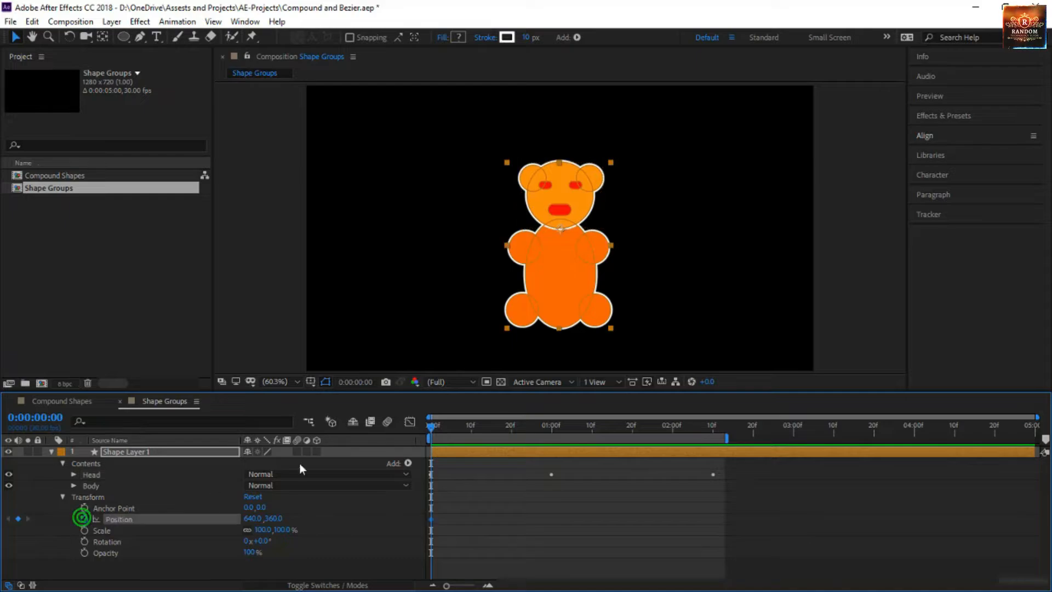
{"action": "left_click_drag", "start_coordinate": [571, 288], "coordinate": [401, 303]}
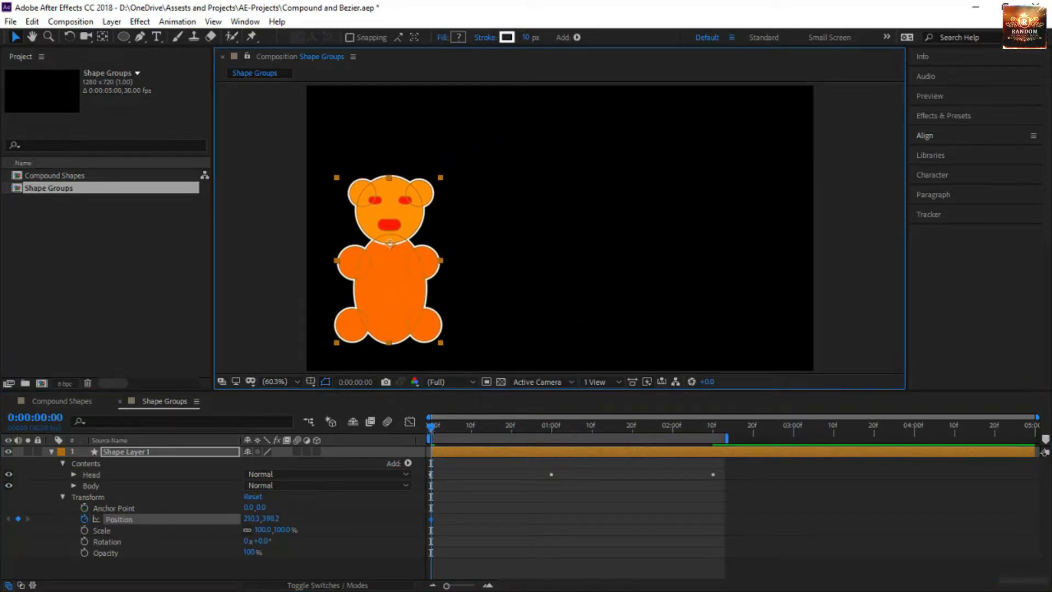
Keyframe the layer's position at about 663, 222 at 0:00:01:08 and about 653, 408 at 0:00:02:10
{"action": "left_click_drag", "start_coordinate": [431, 425], "coordinate": [583, 461]}
{"action": "left_click_drag", "start_coordinate": [388, 327], "coordinate": [567, 257]}
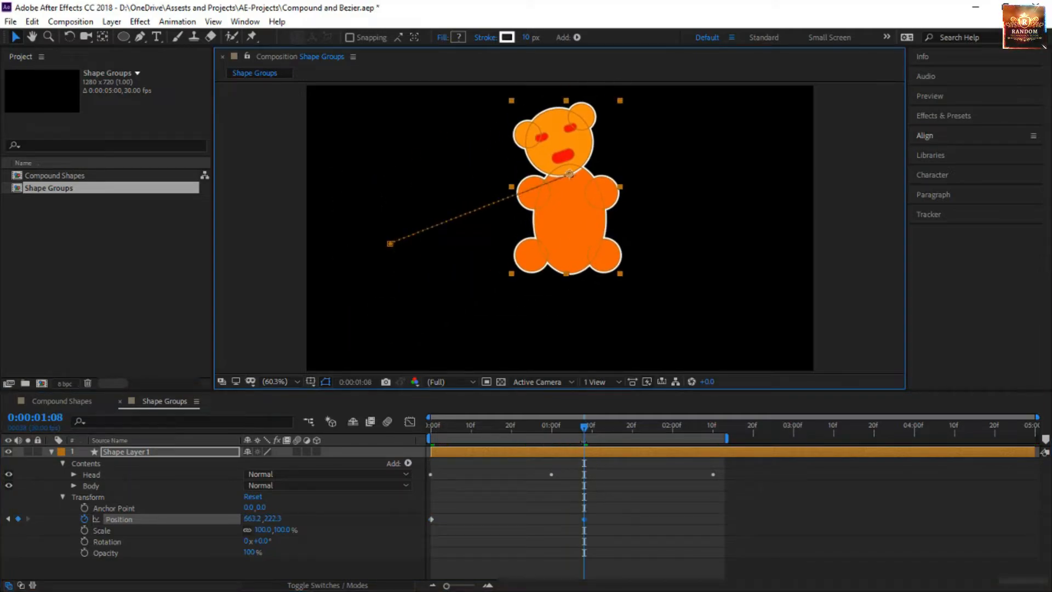
{"action": "left_click_drag", "start_coordinate": [588, 430], "coordinate": [712, 443]}
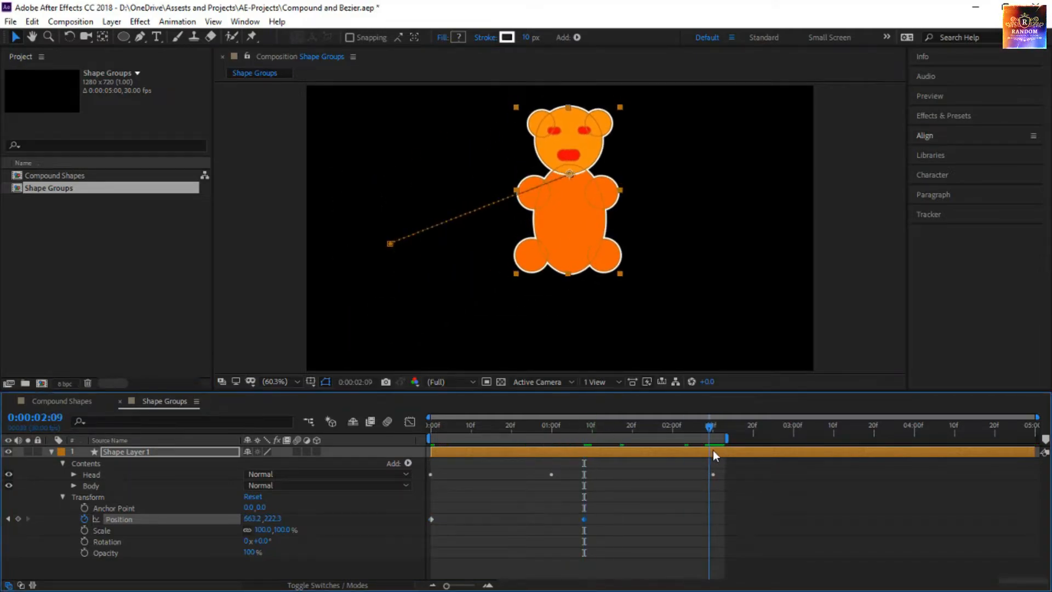
{"action": "left_click_drag", "start_coordinate": [567, 241], "coordinate": [567, 314]}
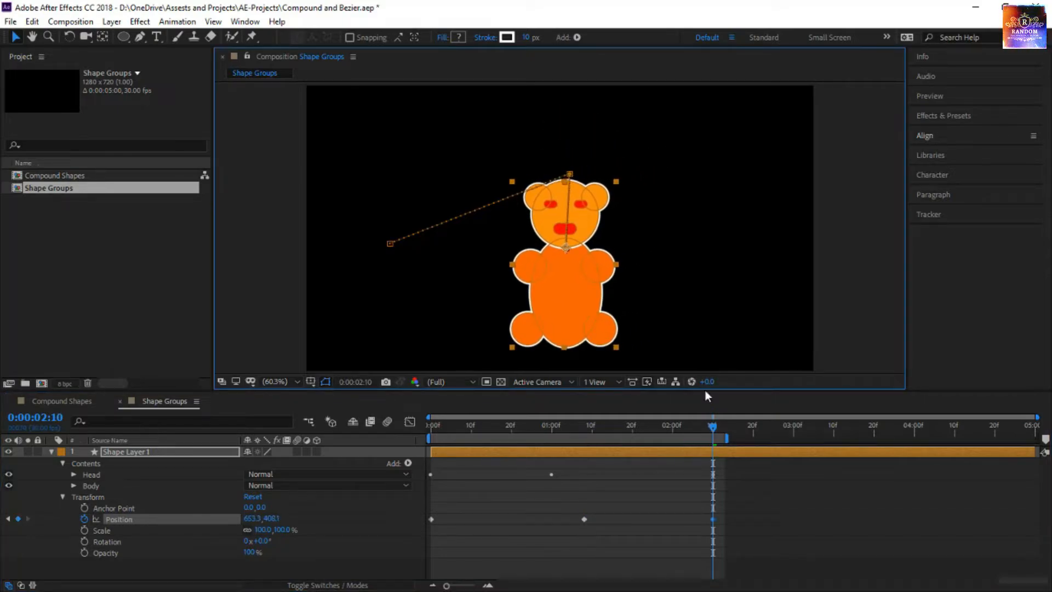
Preview the combined head rotation and layer movement from the start of the composition
{"action": "left_click", "coordinate": [707, 431]}
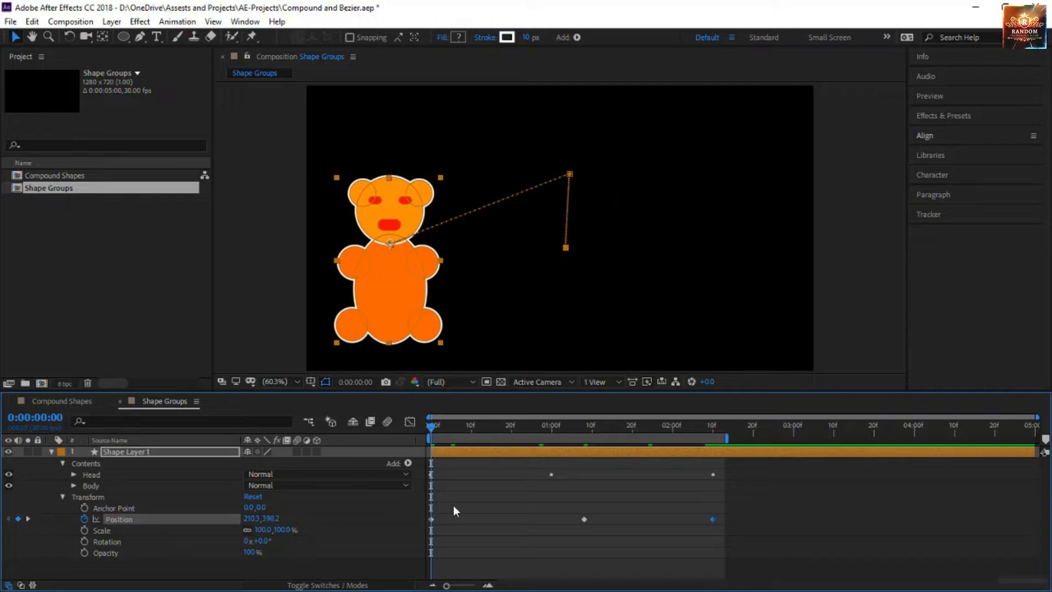
{"action": "left_click", "coordinate": [486, 524]}
{"action": "key", "text": "space"}
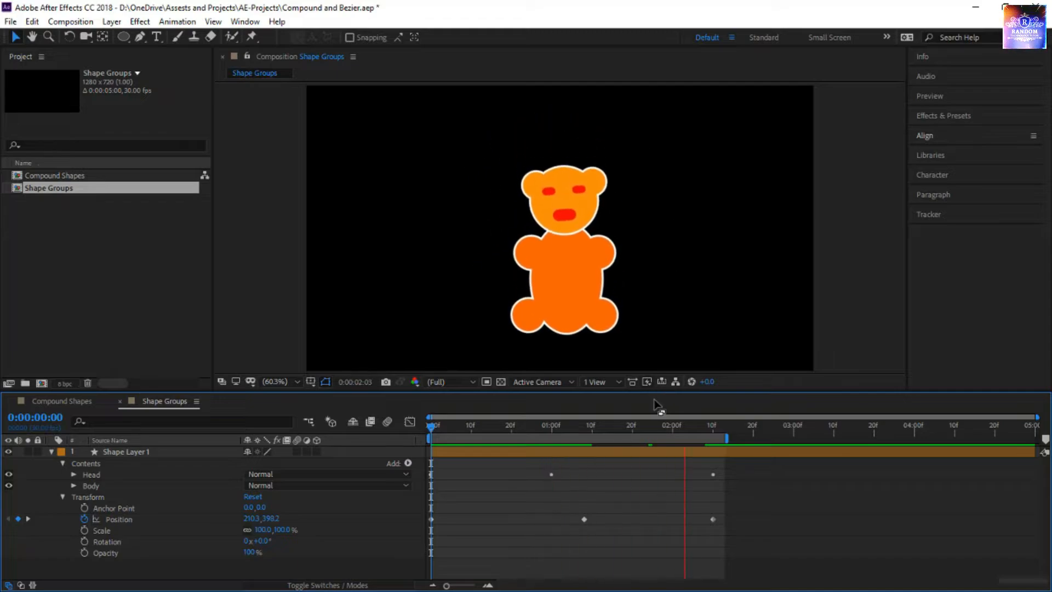
Scrub to 0:00:01:23 and review the content types available for adding to the bear's Head group
{"action": "left_click_drag", "start_coordinate": [543, 428], "coordinate": [644, 482]}
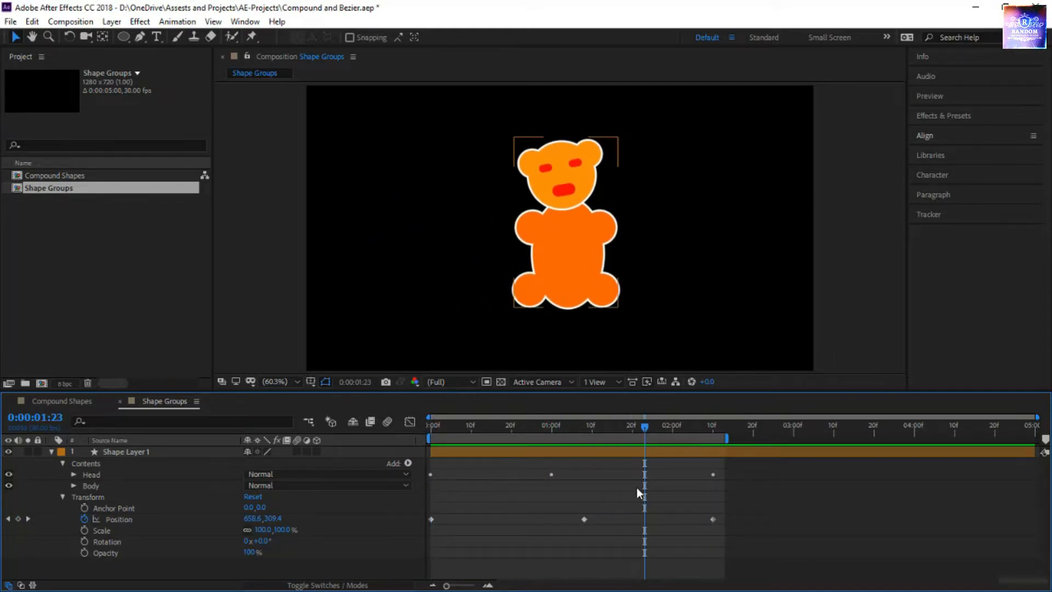
{"action": "left_click", "coordinate": [610, 477]}
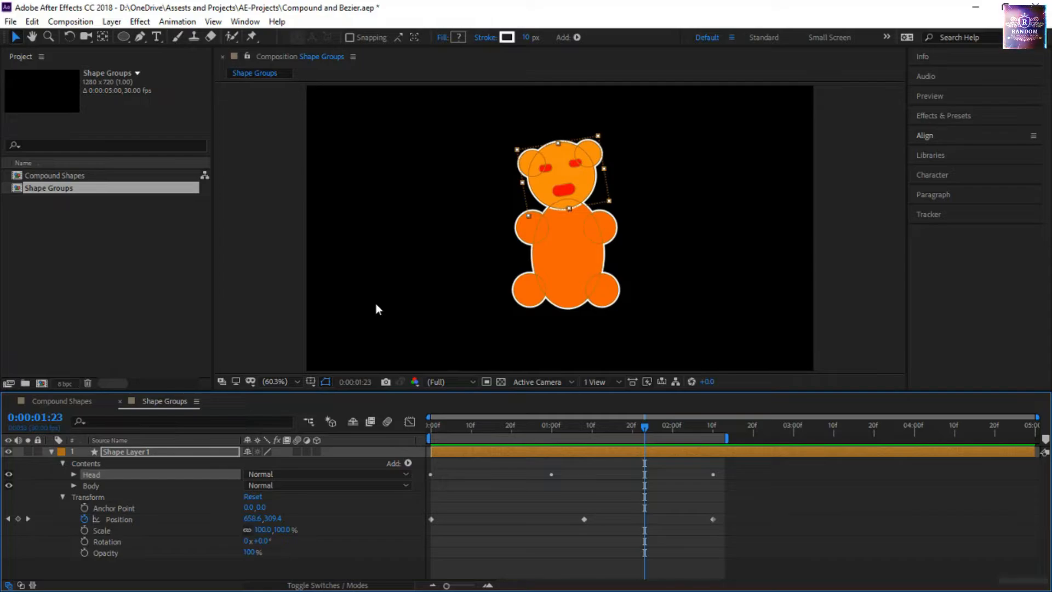
{"action": "left_click", "coordinate": [408, 463]}
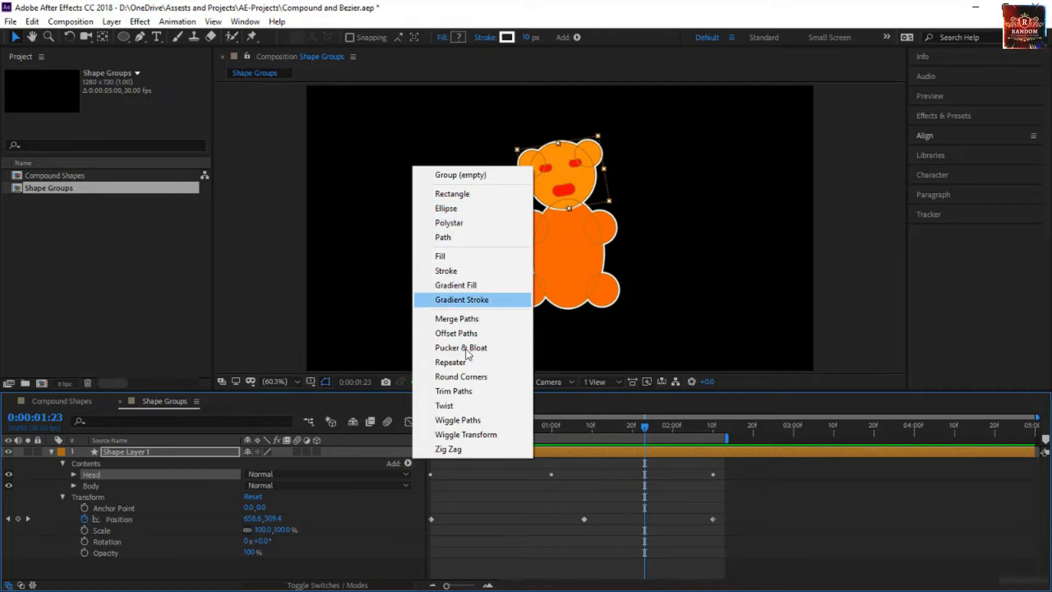
{"action": "left_click", "coordinate": [515, 516]}
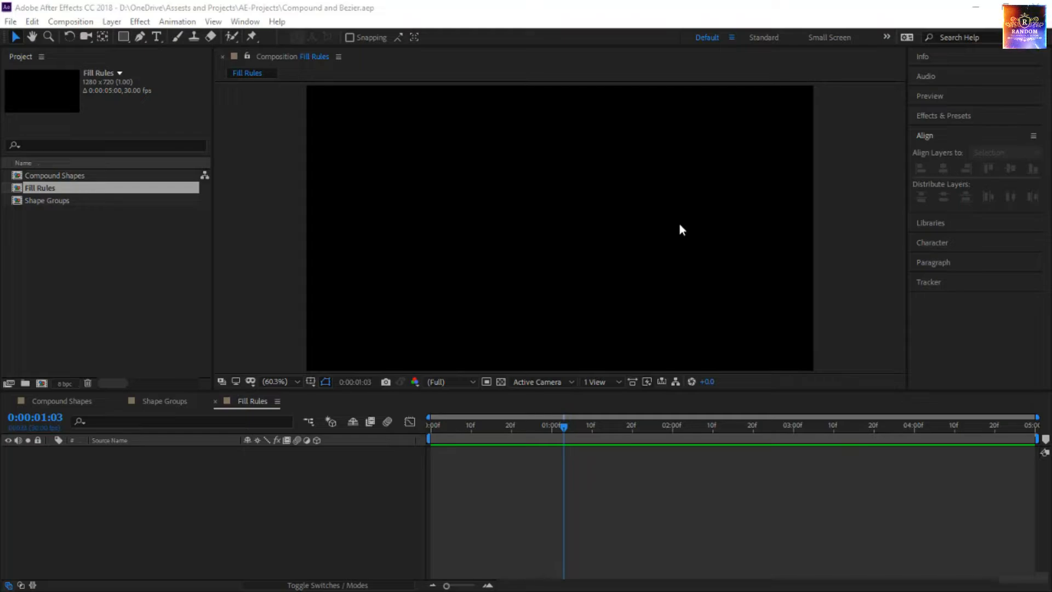
Draw a five-pointed star near the centre of the Fill Rules composition, with an outer radius of about 200
{"action": "key", "text": "q"}
{"action": "key", "text": "q"}
{"action": "key", "text": "q"}
{"action": "key", "text": "q"}
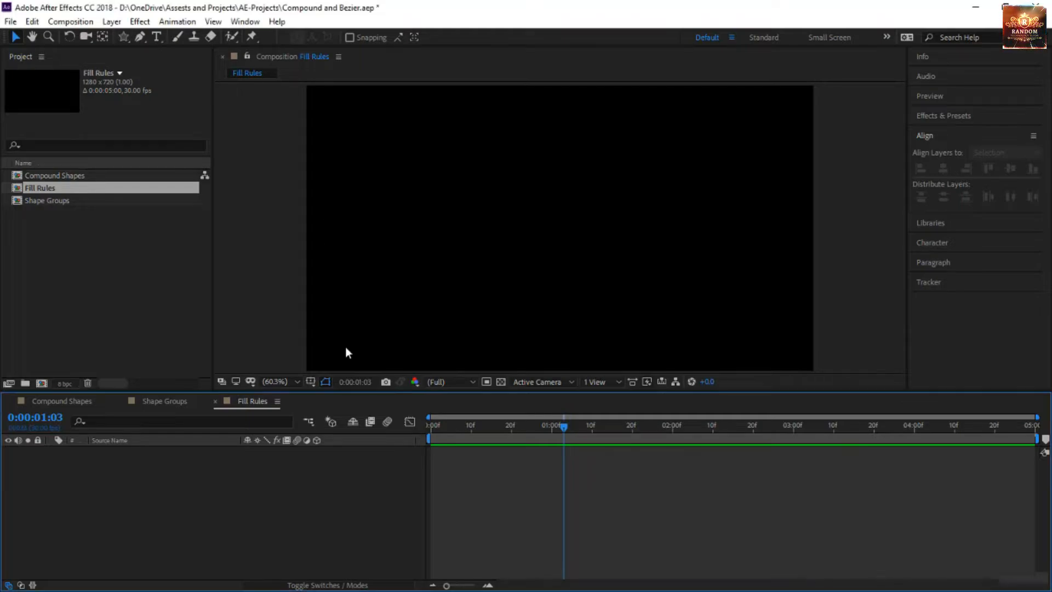
{"action": "left_click", "coordinate": [125, 37]}
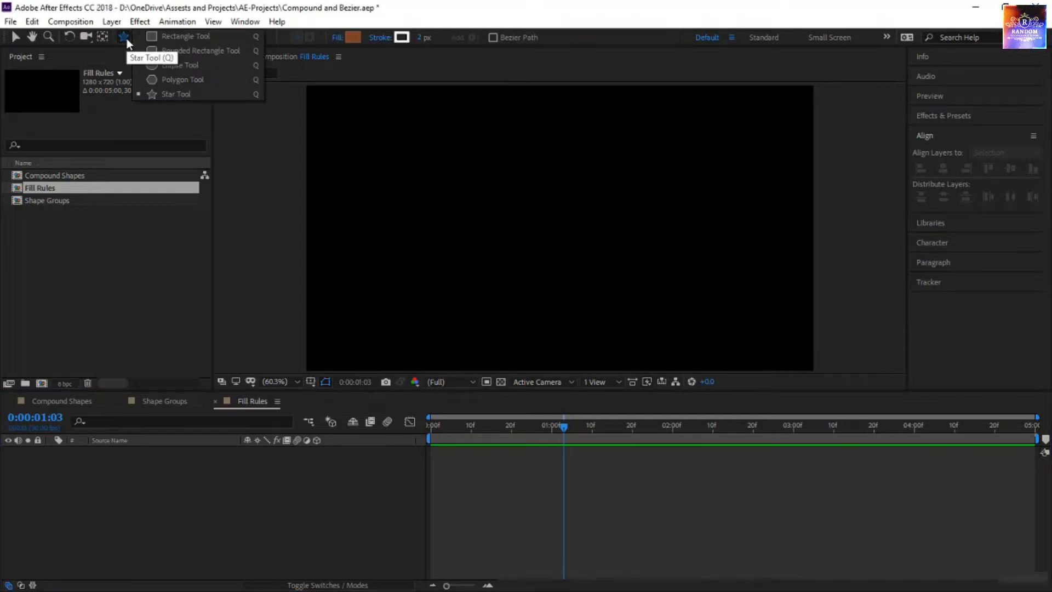
{"action": "left_click", "coordinate": [185, 93]}
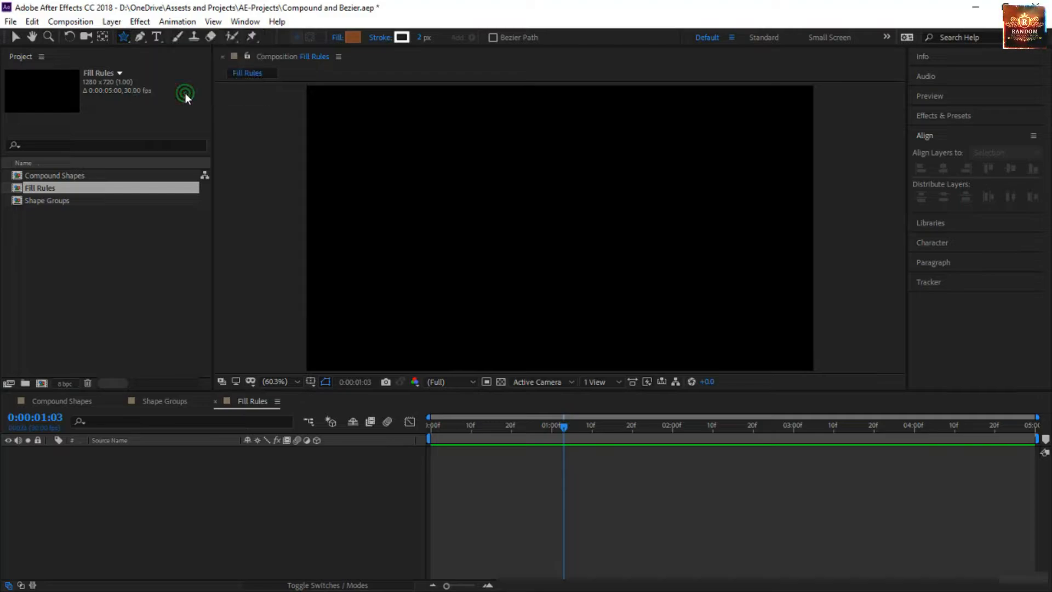
{"action": "mouse_move", "coordinate": [528, 219]}
{"action": "left_mouse_down"}
{"action": "mouse_move", "coordinate": [559, 230]}
{"action": "mouse_move", "coordinate": [578, 280]}
{"action": "left_mouse_up"}
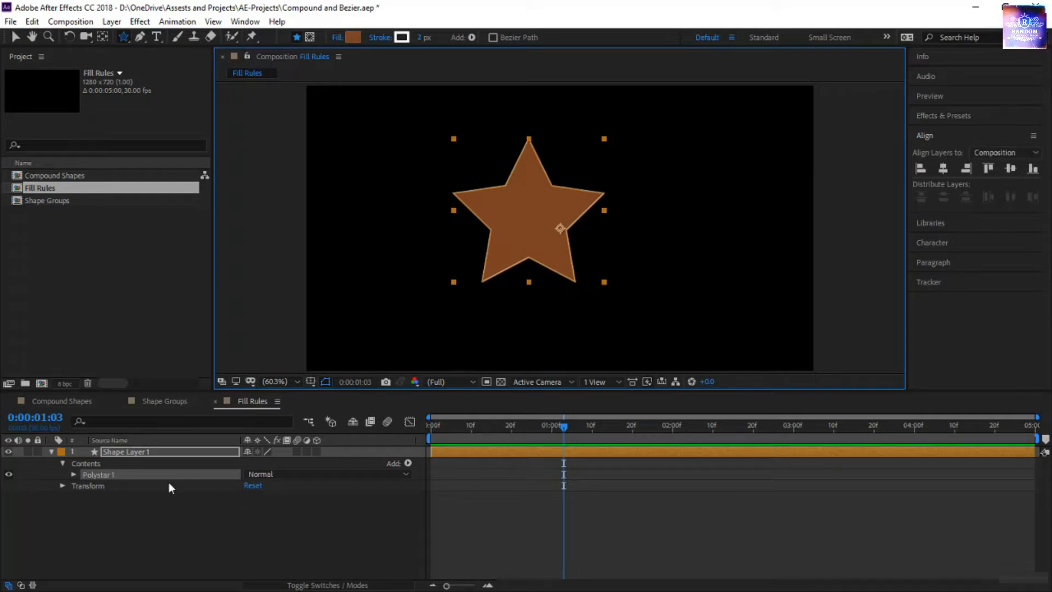
Centre the star by setting the position in its group transform to 0, 0
{"action": "left_click", "coordinate": [74, 475]}
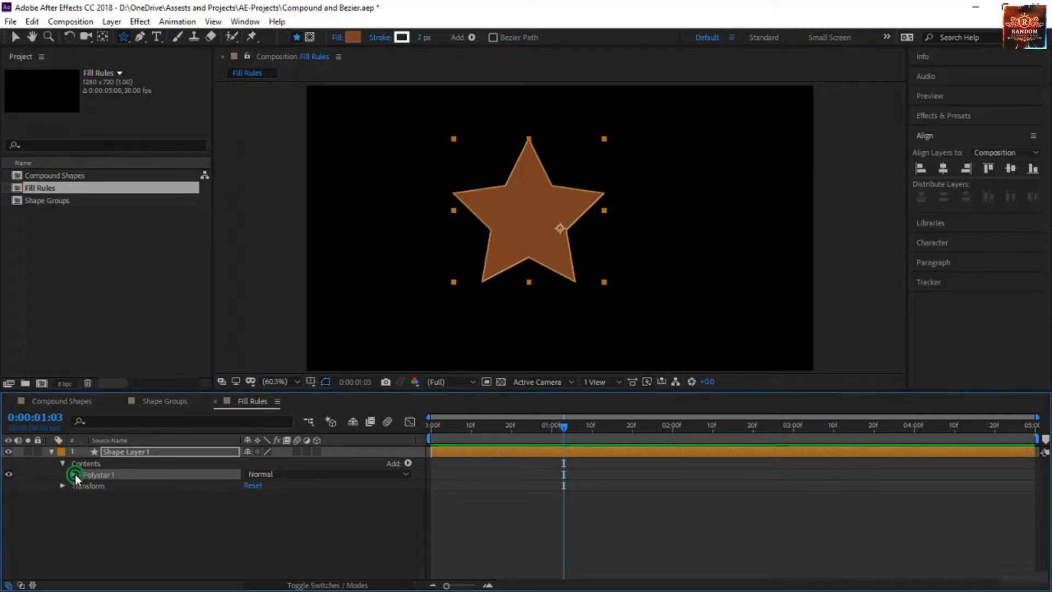
{"action": "left_click", "coordinate": [86, 519]}
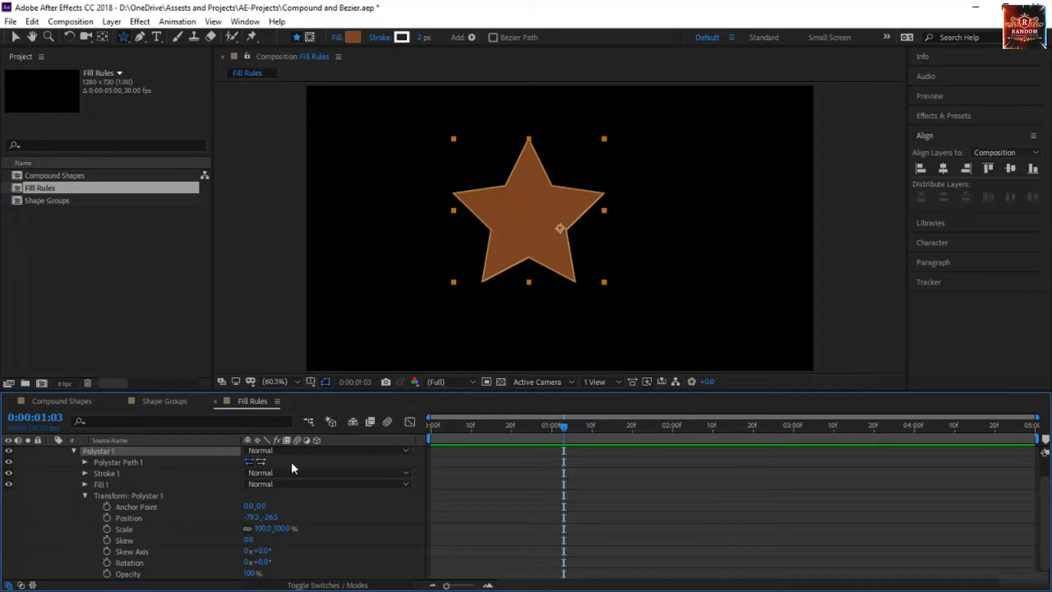
{"action": "scroll", "coordinate": [143, 493], "scroll_direction": "down", "scroll_amount": 1}
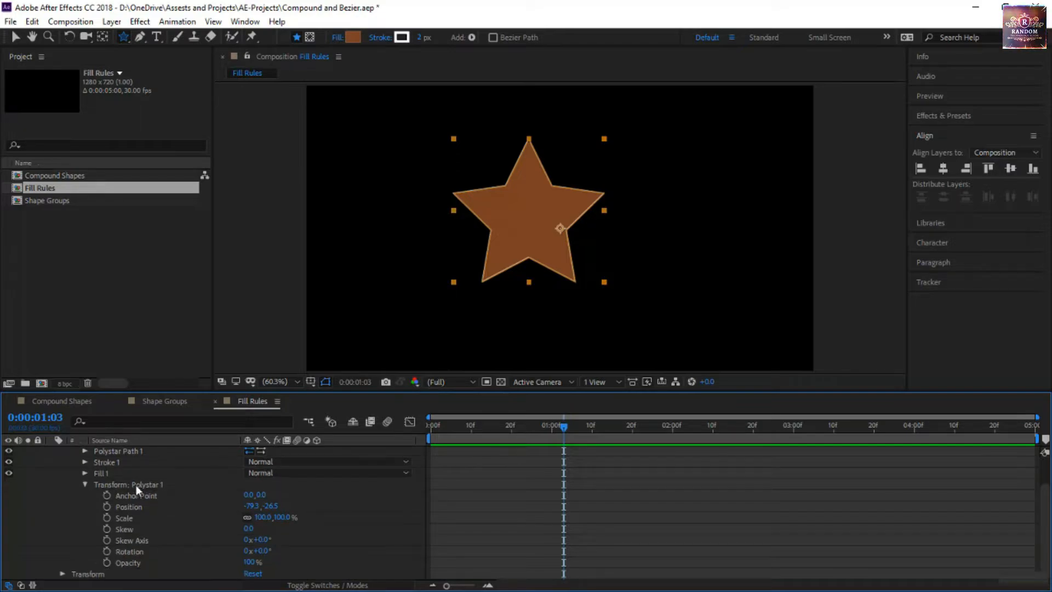
{"action": "left_click", "coordinate": [251, 506]}
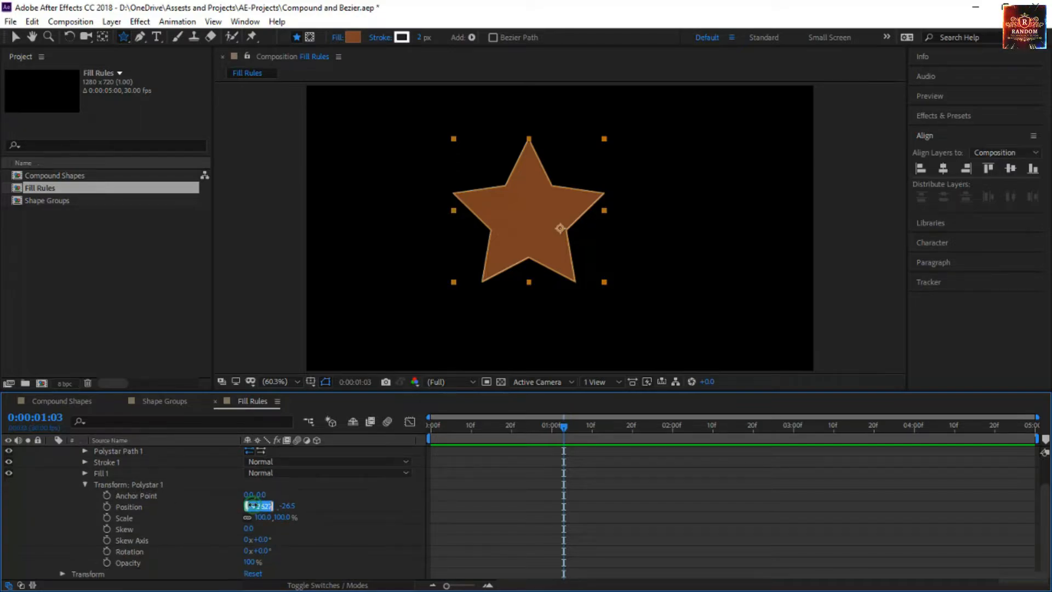
{"action": "type", "text": "0"}
{"action": "key", "text": "Tab"}
{"action": "type", "text": "0"}
{"action": "key", "text": "Return"}
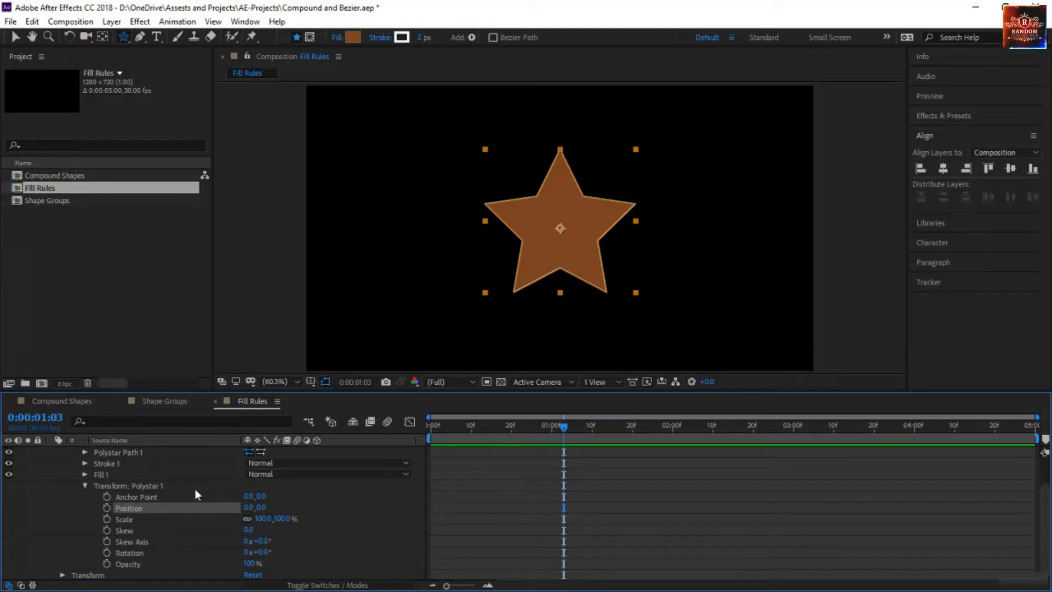
Rename the star's shape group as Main Group
{"action": "scroll", "coordinate": [123, 494], "scroll_direction": "up", "scroll_amount": 3}
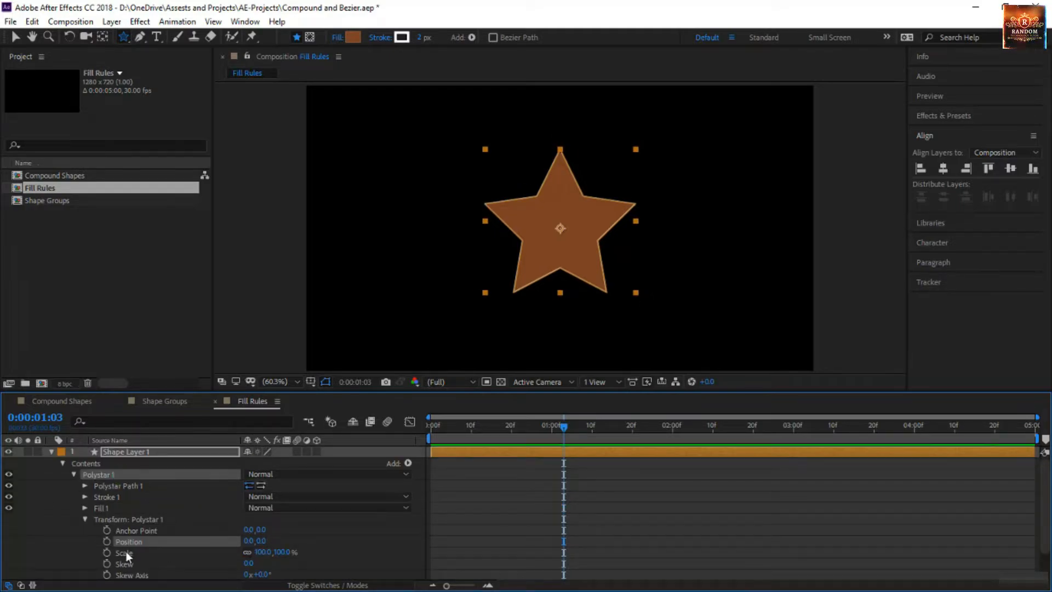
{"action": "left_click", "coordinate": [117, 472]}
{"action": "key", "text": "Return"}
{"action": "type", "text": "Main Group"}
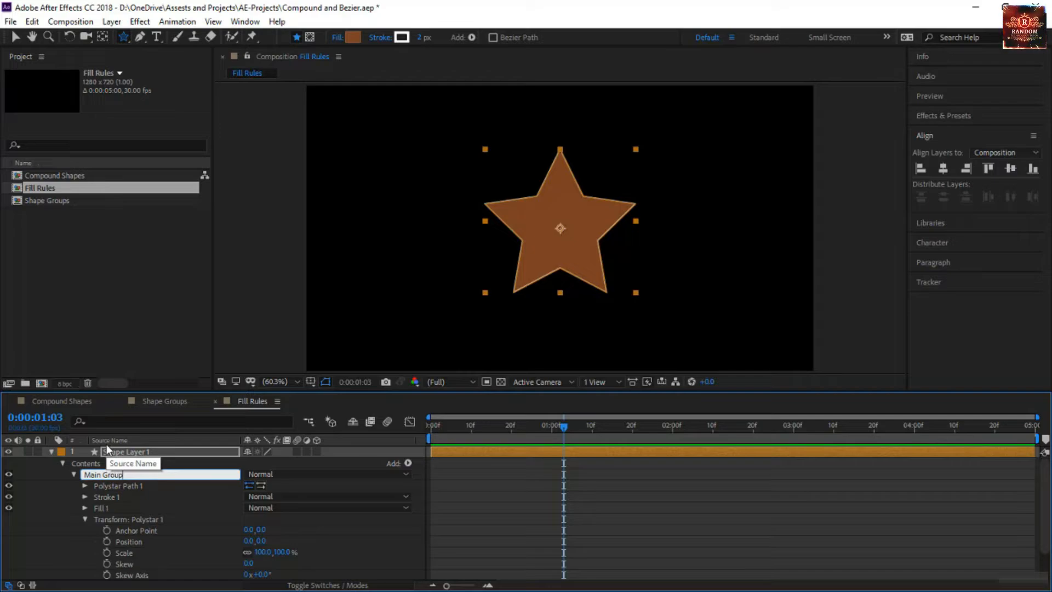
{"action": "key", "text": "Return"}
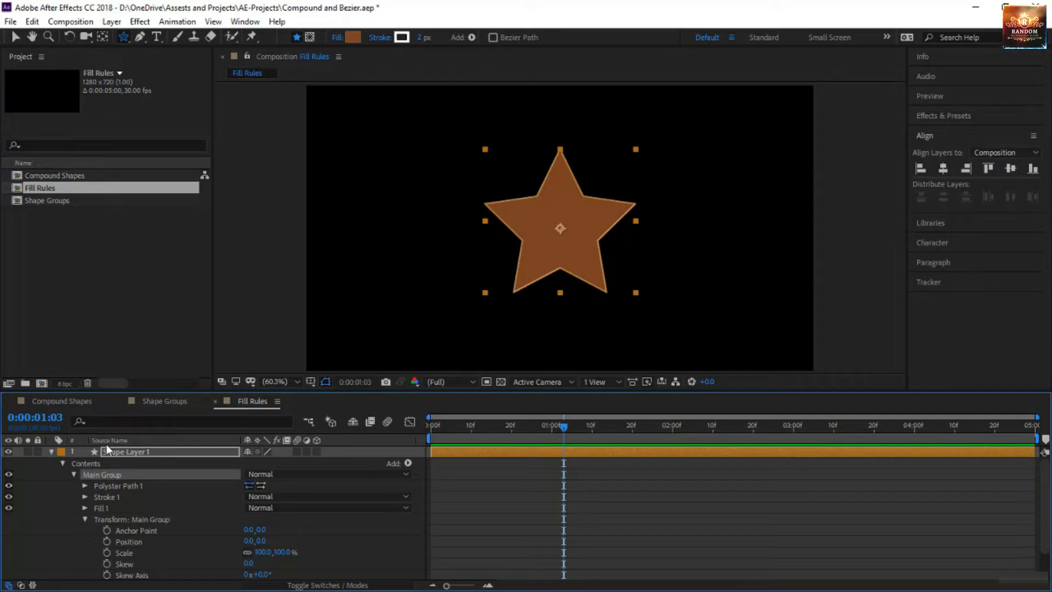
Set the number of points on the star's polystar path to 20
{"action": "left_click", "coordinate": [85, 485]}
{"action": "scroll", "coordinate": [191, 518], "scroll_direction": "down", "scroll_amount": 2}
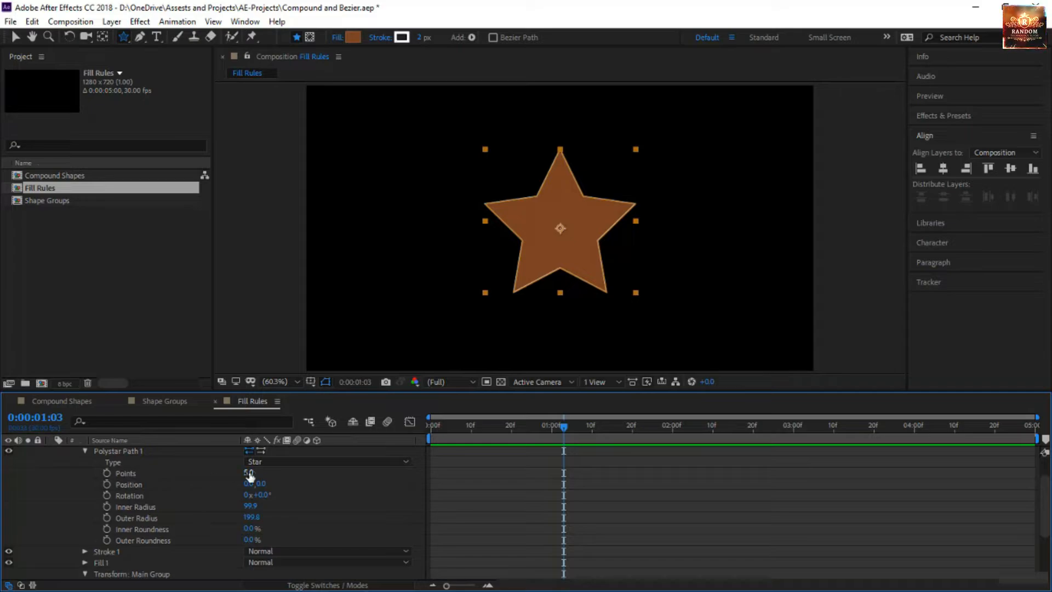
{"action": "left_click_drag", "start_coordinate": [249, 475], "coordinate": [262, 474]}
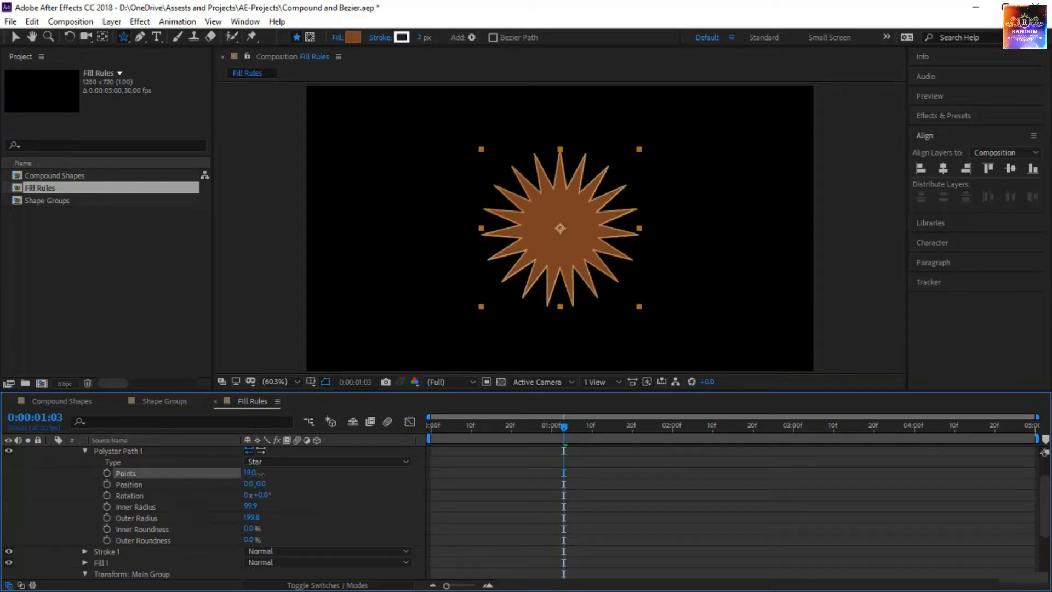
{"action": "left_click", "coordinate": [251, 472]}
{"action": "type", "text": "20"}
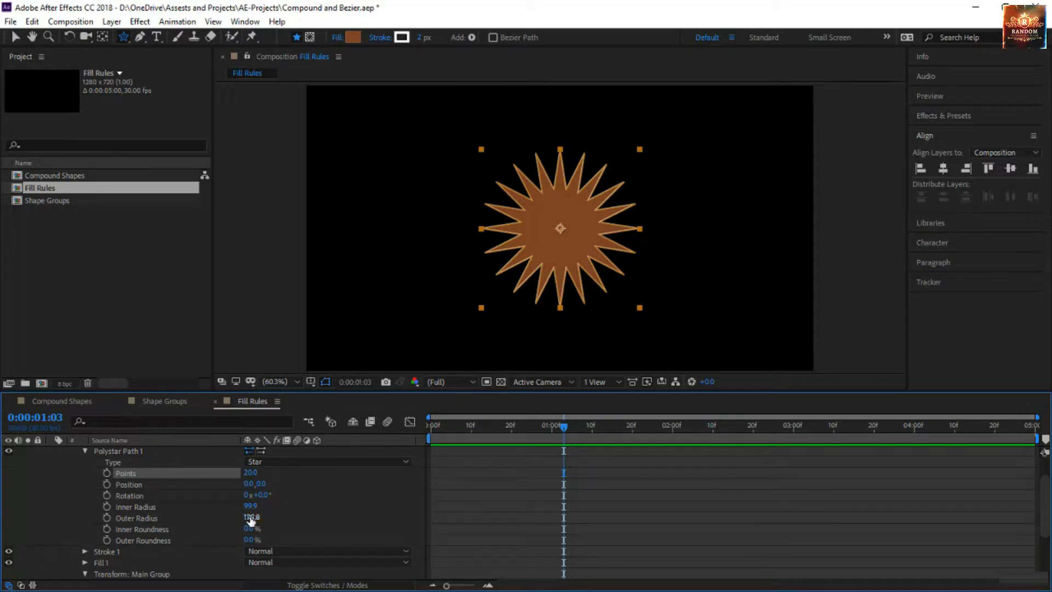
Reshape the star into overlapping petals with outer radius 269.8, inner radius 158.9, inner roundness 1044% and outer roundness -51%
{"action": "left_click_drag", "start_coordinate": [252, 517], "coordinate": [319, 518]}
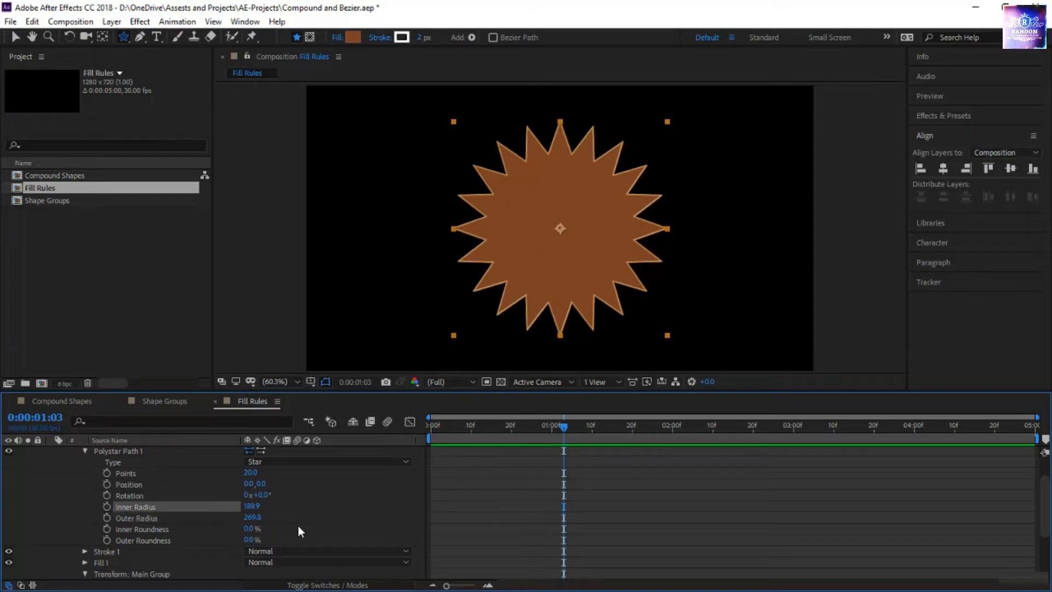
{"action": "left_click_drag", "start_coordinate": [252, 534], "coordinate": [707, 492]}
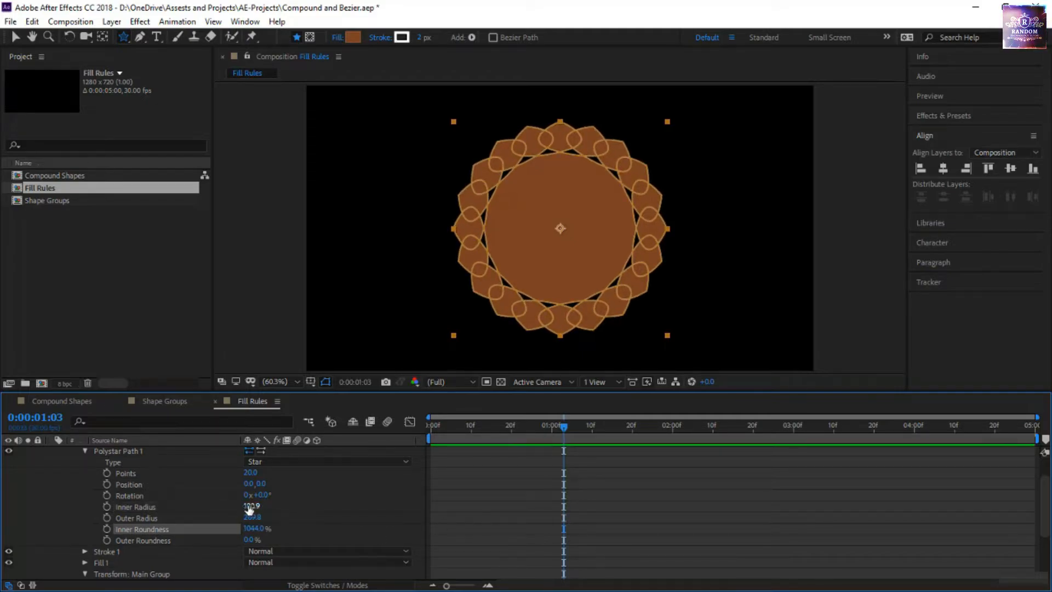
{"action": "left_click_drag", "start_coordinate": [250, 507], "coordinate": [281, 507]}
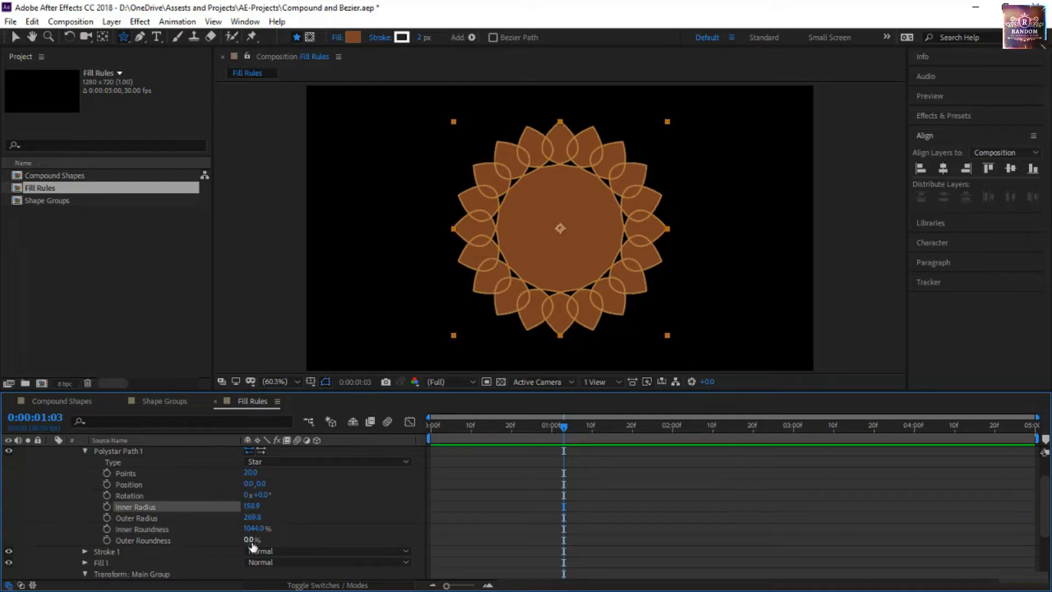
{"action": "left_click_drag", "start_coordinate": [251, 540], "coordinate": [240, 564]}
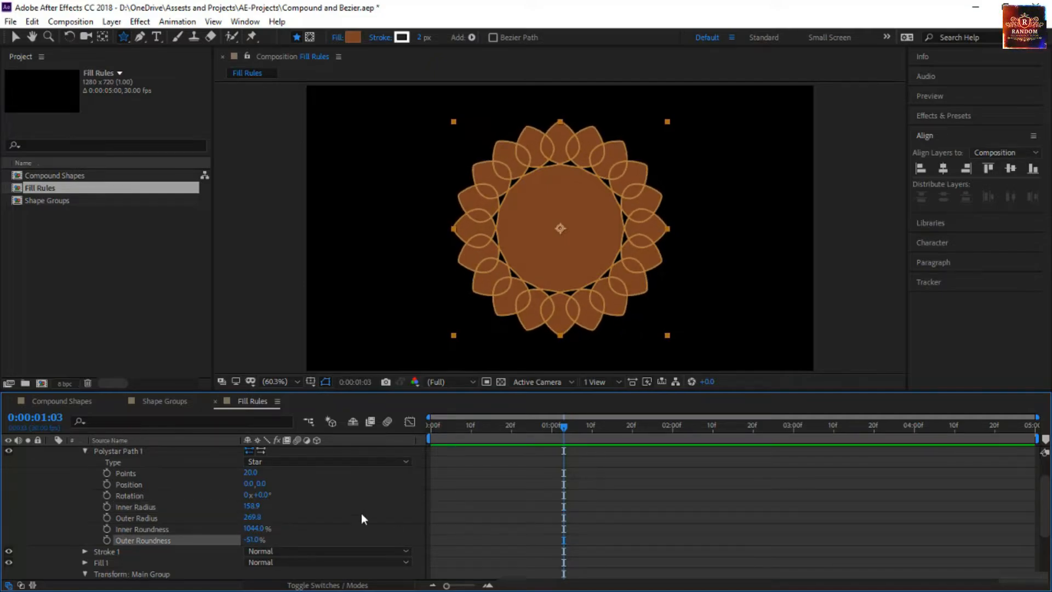
Add an ellipse path to Main Group and set its size to 450 by 450
{"action": "left_click", "coordinate": [86, 451]}
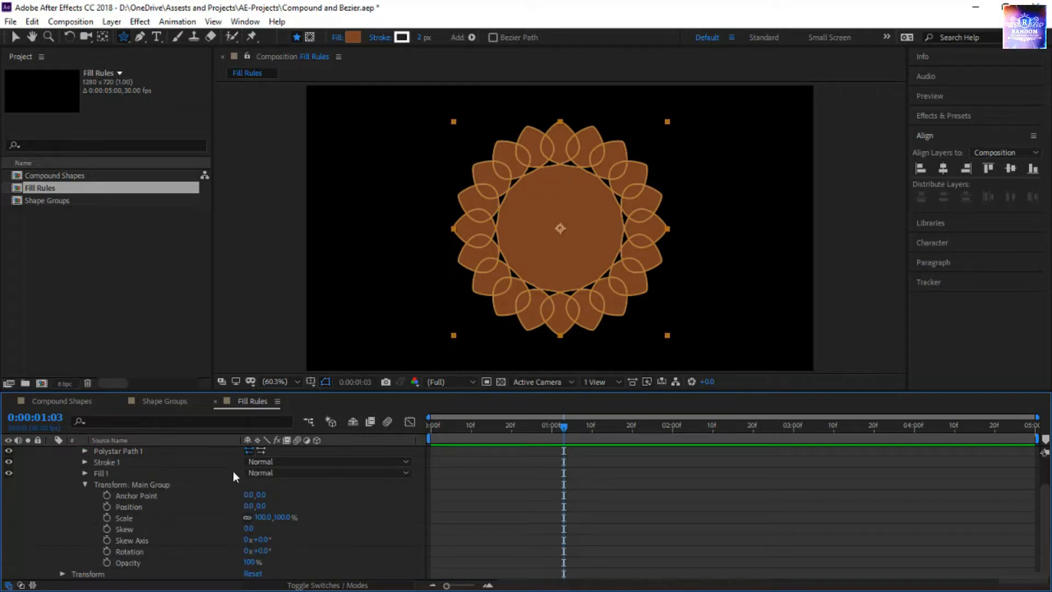
{"action": "left_click", "coordinate": [86, 485]}
{"action": "left_click", "coordinate": [407, 464]}
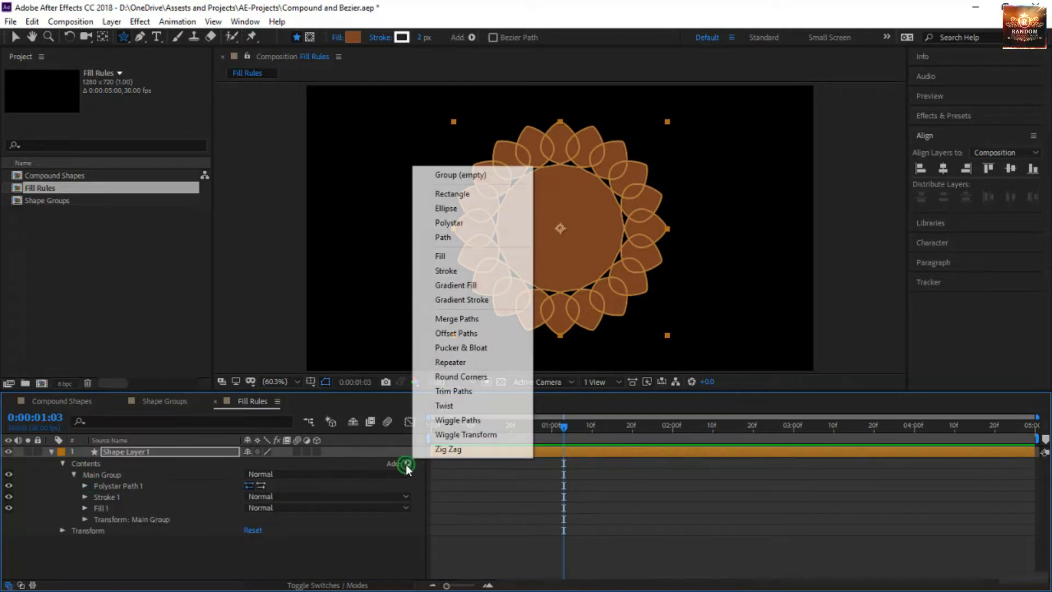
{"action": "left_click", "coordinate": [460, 208]}
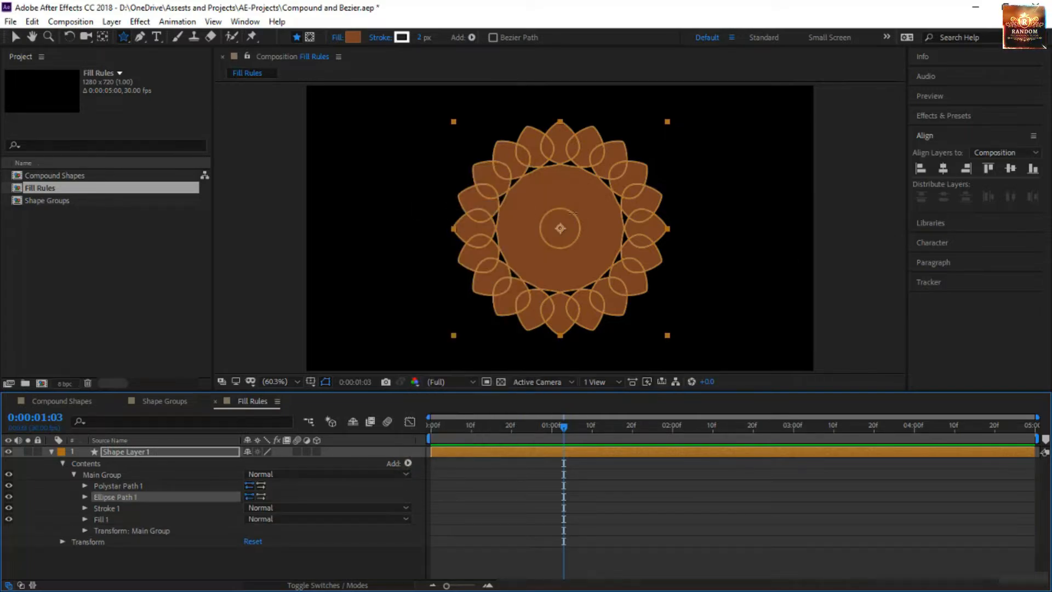
{"action": "left_click", "coordinate": [84, 496]}
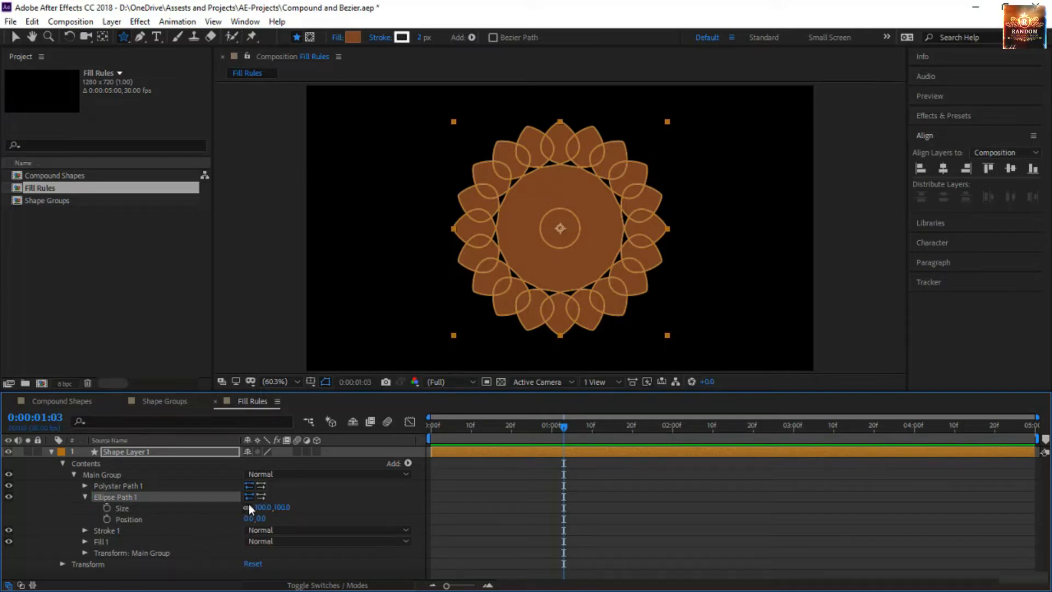
{"action": "left_click_drag", "start_coordinate": [284, 509], "coordinate": [570, 562]}
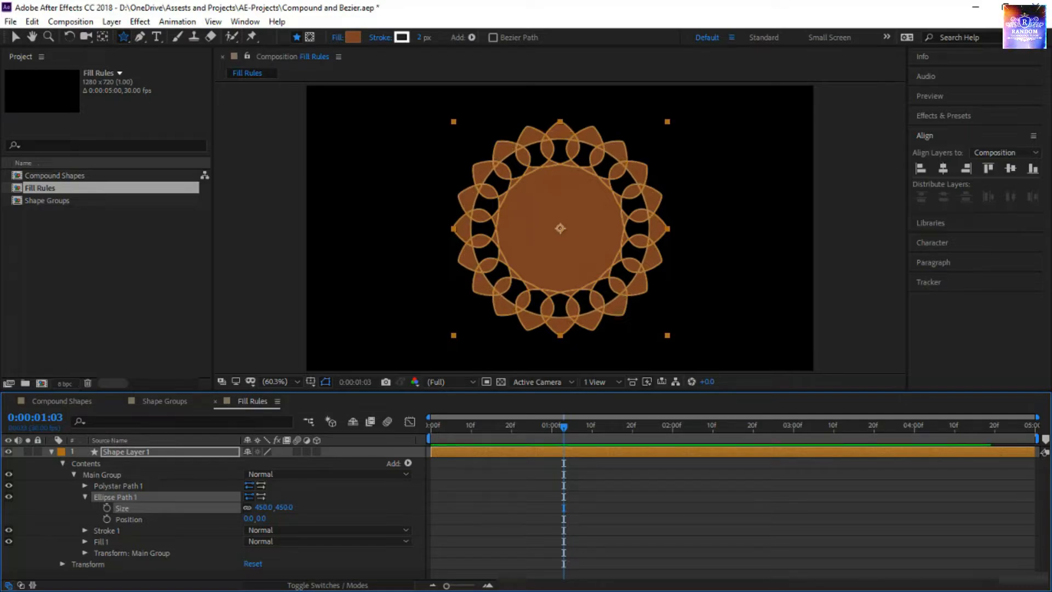
Change the fill rule of Main Group's fill to Even-Odd
{"action": "left_click", "coordinate": [84, 541]}
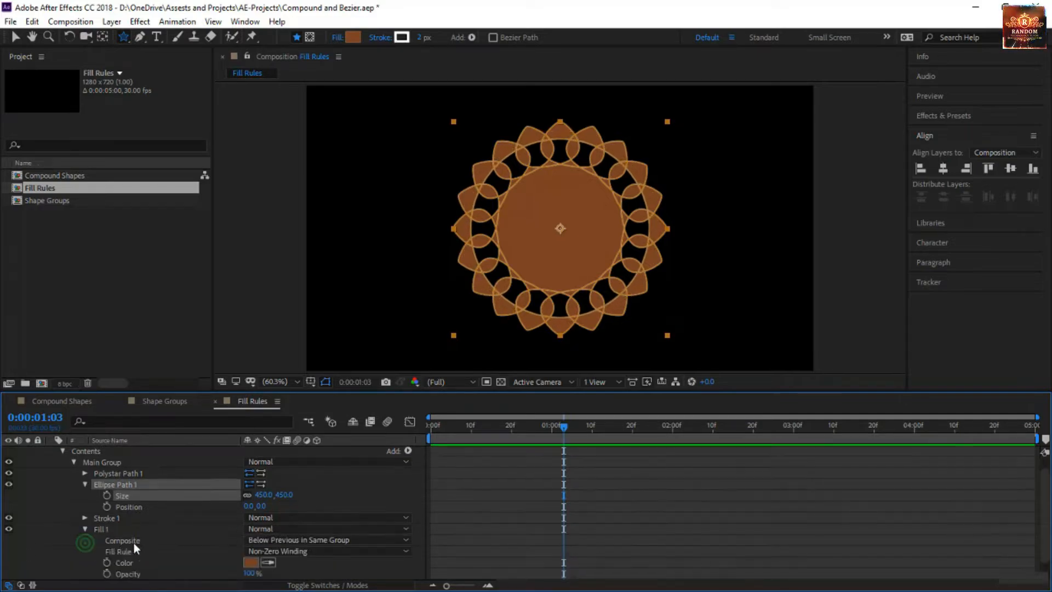
{"action": "left_click", "coordinate": [323, 553]}
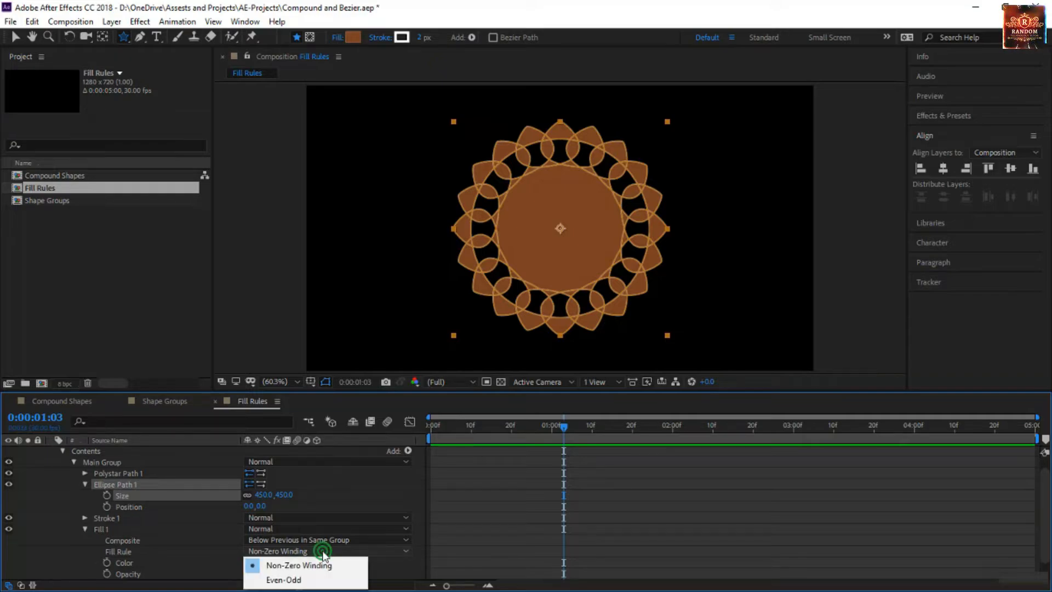
{"action": "left_click", "coordinate": [281, 578]}
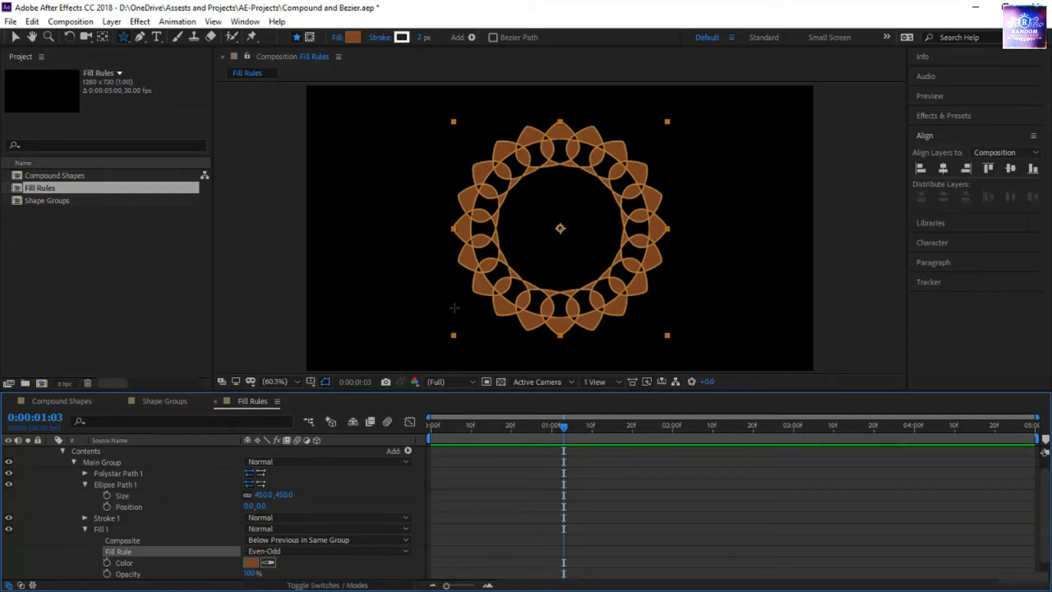
Add a second ellipse path to Main Group and enlarge it to about 380 by 380
{"action": "left_click", "coordinate": [407, 451]}
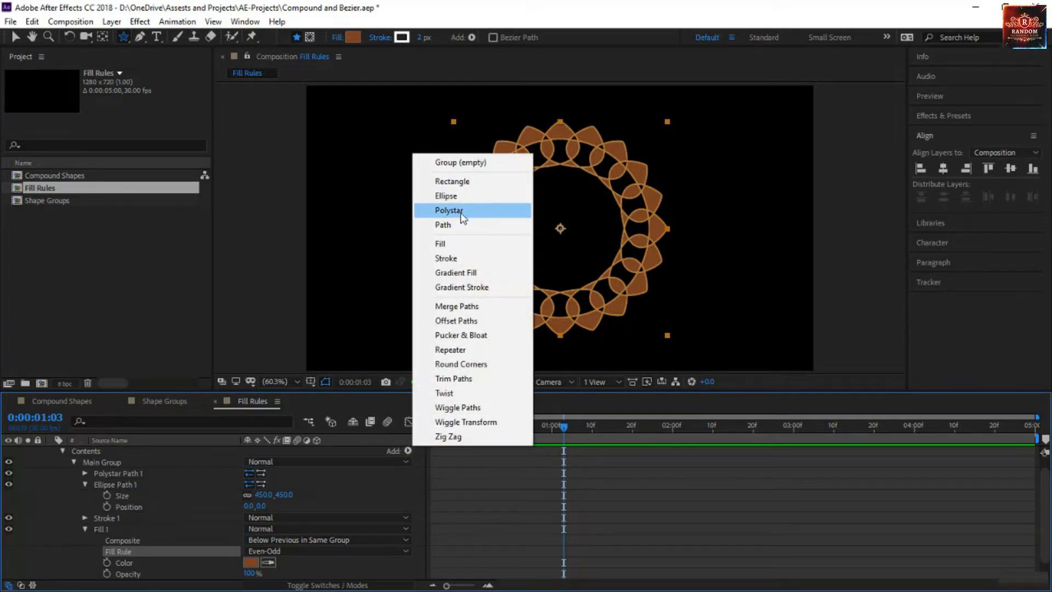
{"action": "left_click", "coordinate": [459, 196]}
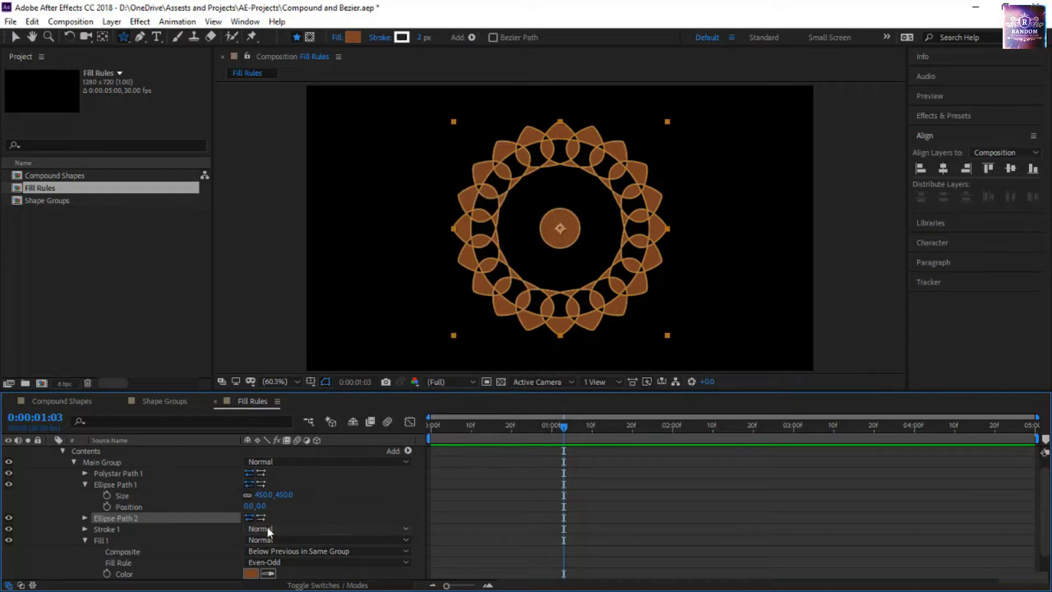
{"action": "left_click", "coordinate": [85, 518]}
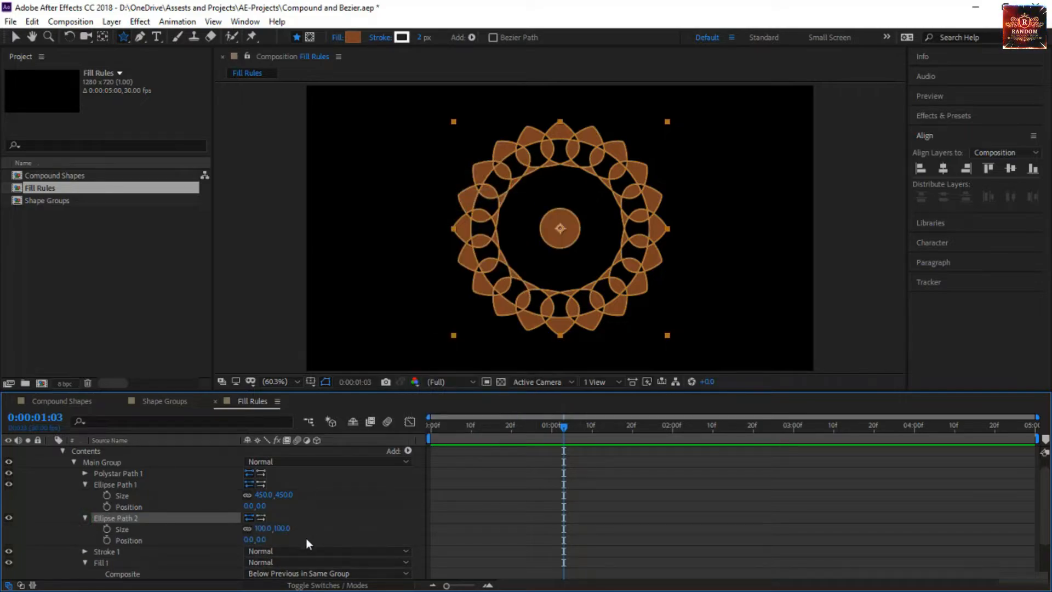
{"action": "left_click_drag", "start_coordinate": [274, 528], "coordinate": [480, 538]}
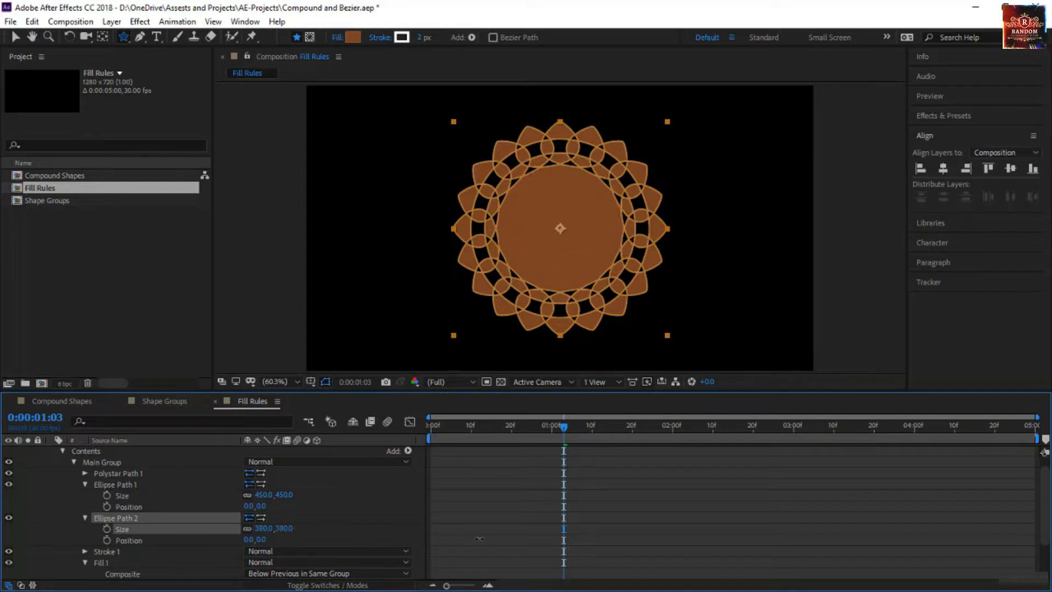
Add a third ellipse path to Main Group and enlarge its size to 289 by 289
{"action": "left_click", "coordinate": [408, 448]}
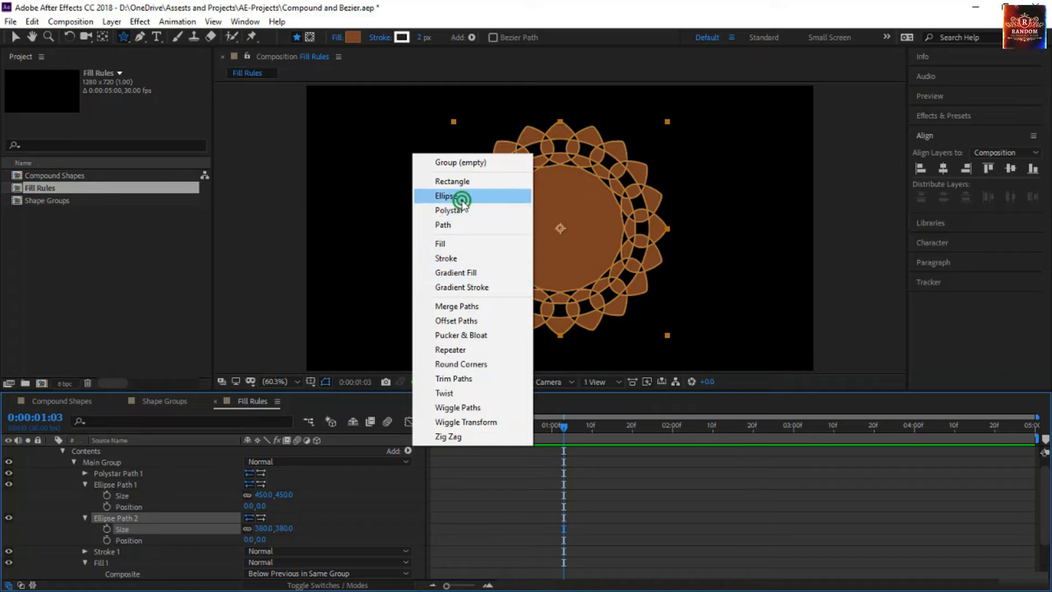
{"action": "left_click", "coordinate": [466, 196]}
{"action": "left_click", "coordinate": [85, 551]}
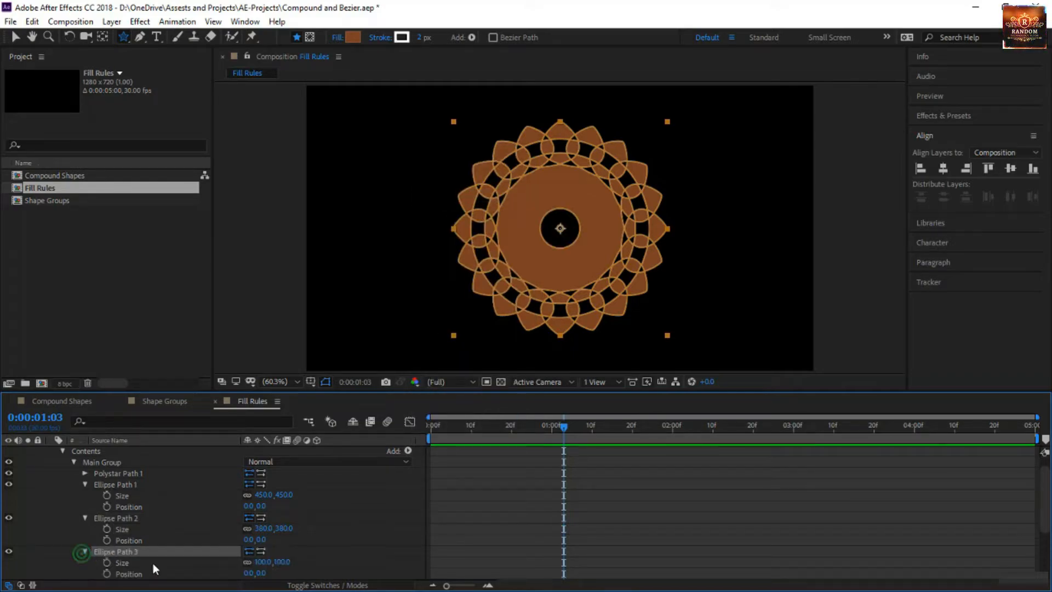
{"action": "left_click_drag", "start_coordinate": [284, 562], "coordinate": [415, 567]}
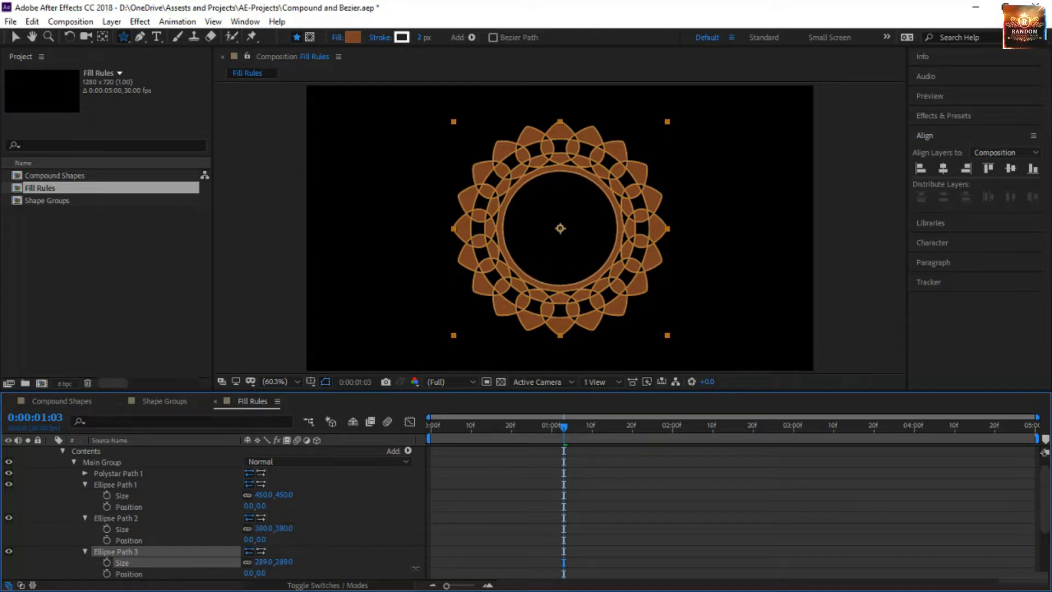
Add a second polystar path to Main Group and change its type to Polygon
{"action": "scroll", "coordinate": [273, 504], "scroll_direction": "up", "scroll_amount": 1}
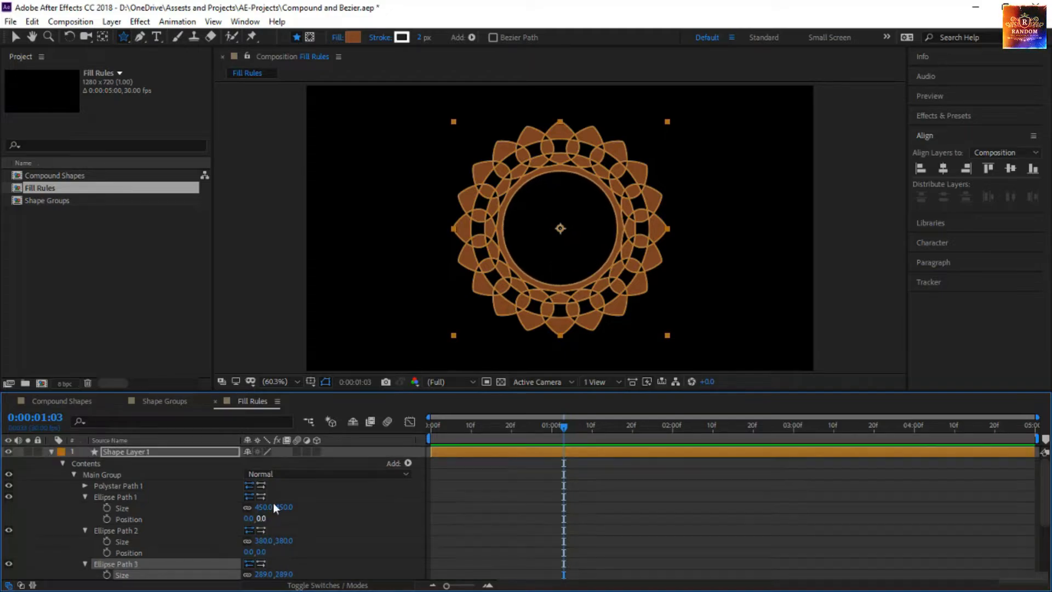
{"action": "left_click", "coordinate": [408, 464]}
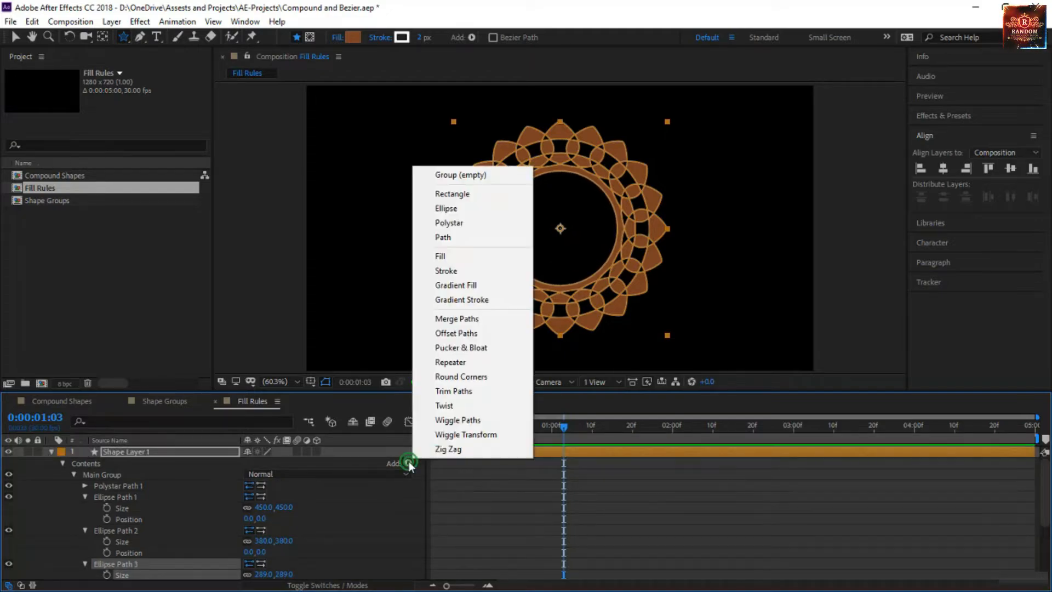
{"action": "left_click", "coordinate": [453, 222]}
{"action": "scroll", "coordinate": [246, 522], "scroll_direction": "down", "scroll_amount": 3}
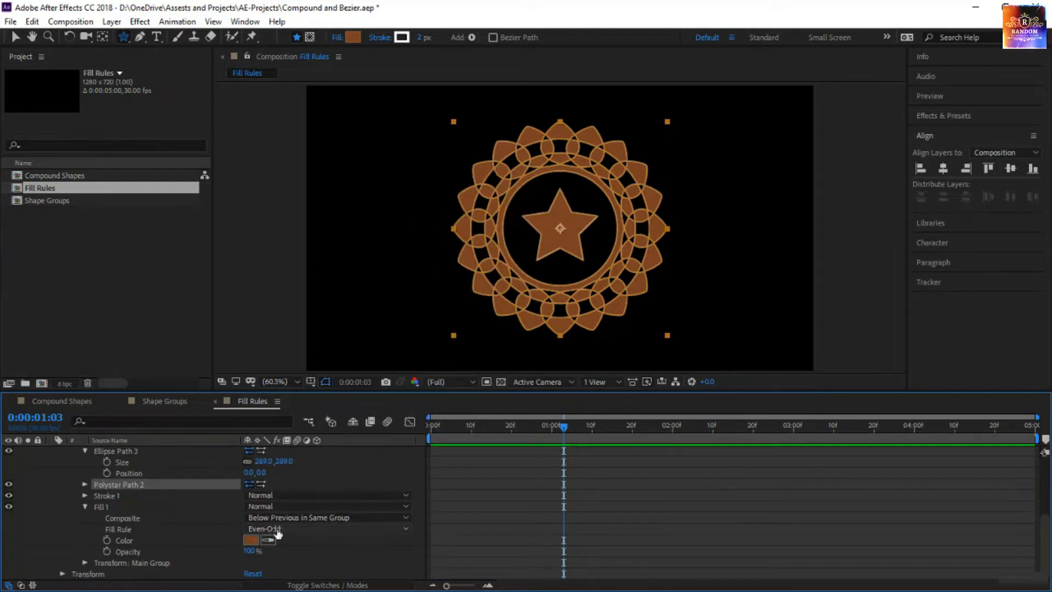
{"action": "left_click", "coordinate": [84, 484]}
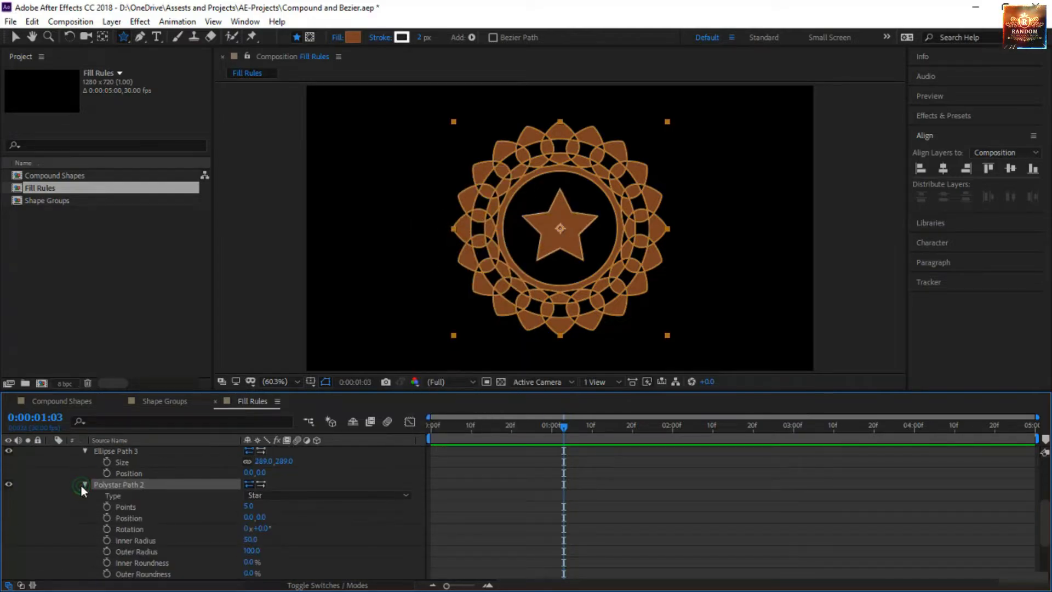
{"action": "left_click", "coordinate": [257, 495]}
{"action": "left_click", "coordinate": [286, 525]}
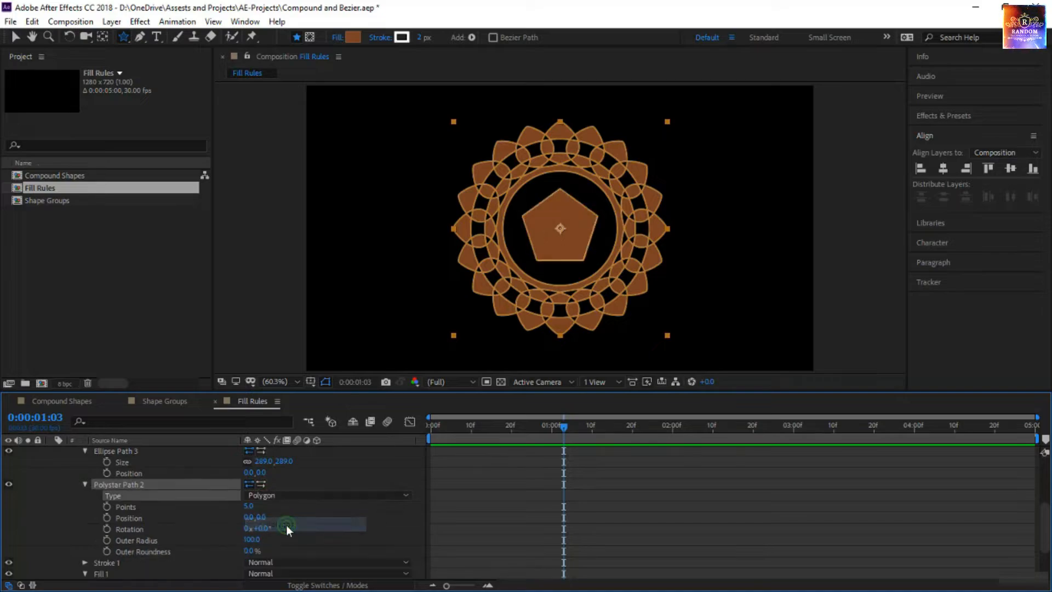
Give the new polygon 8 points and an outer radius of 301 so it surrounds the petals
{"action": "left_click", "coordinate": [246, 507]}
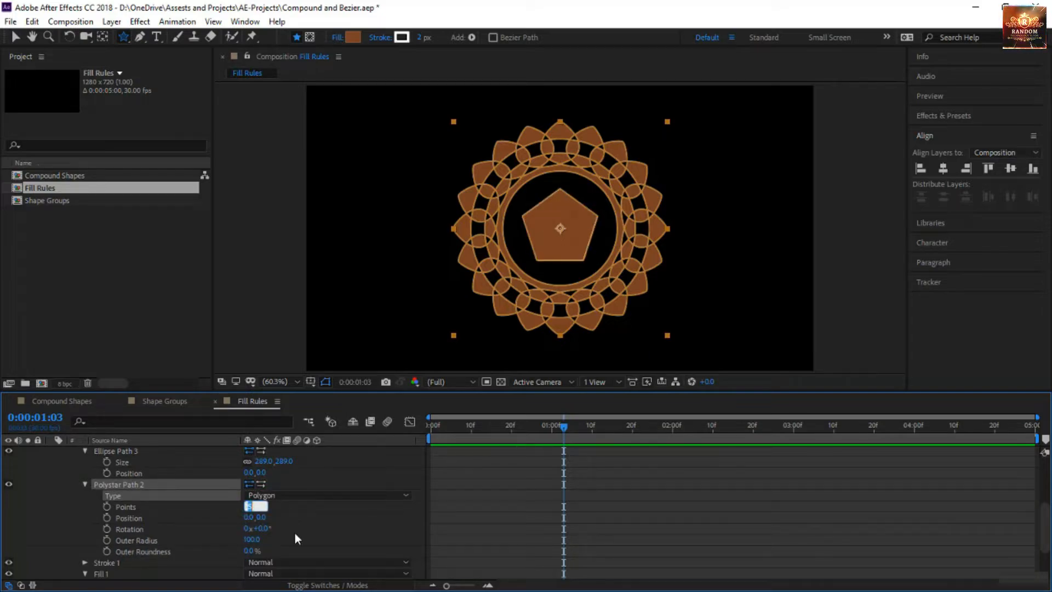
{"action": "type", "text": "8"}
{"action": "key", "text": "Return"}
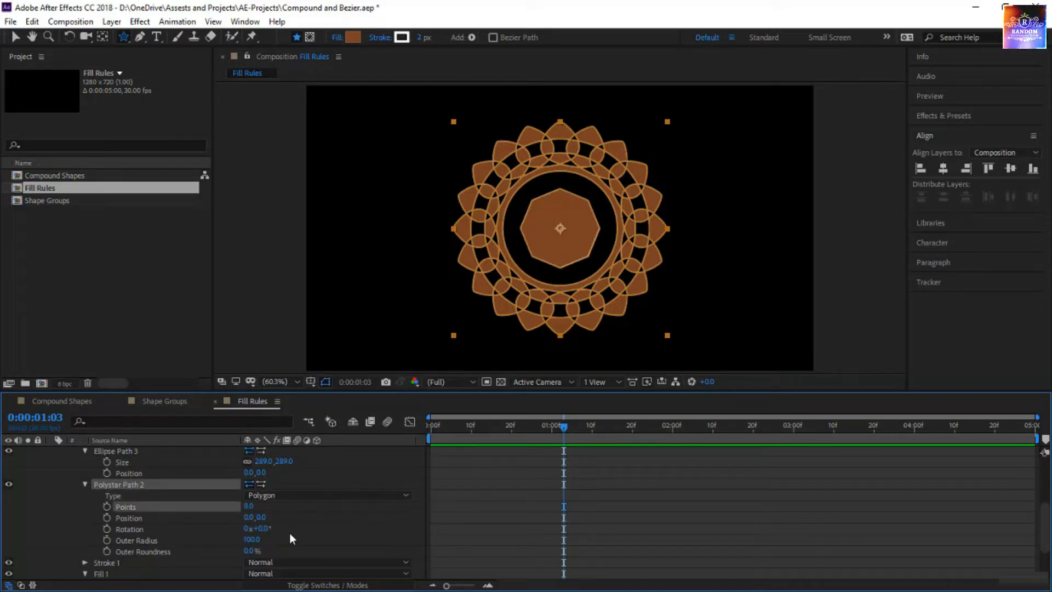
{"action": "left_click_drag", "start_coordinate": [251, 540], "coordinate": [352, 556]}
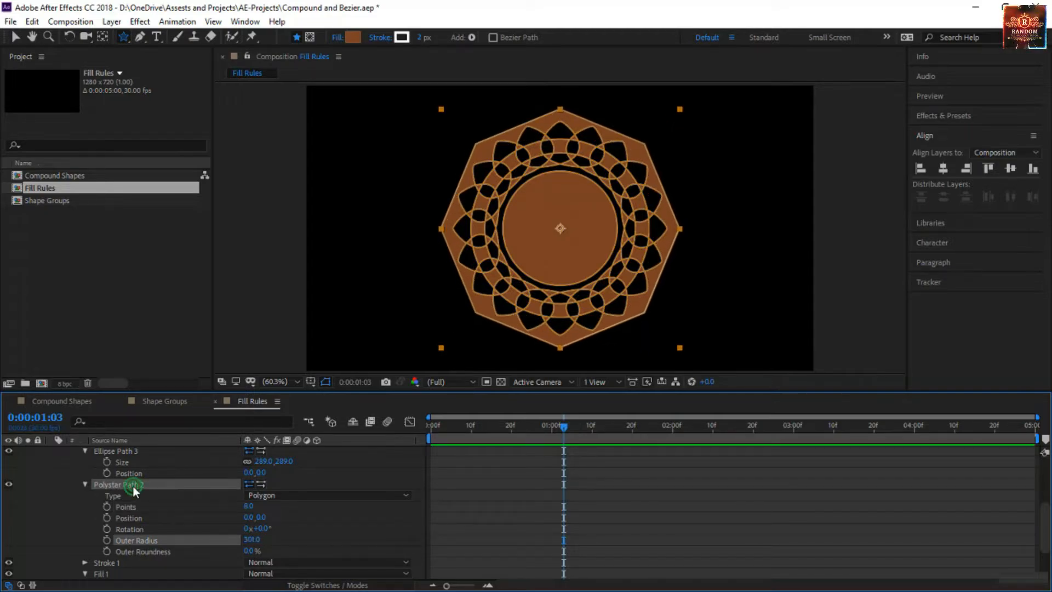
Duplicate the octagon path and rotate the copy to 25 degrees
{"action": "key", "text": "ctrl+d"}
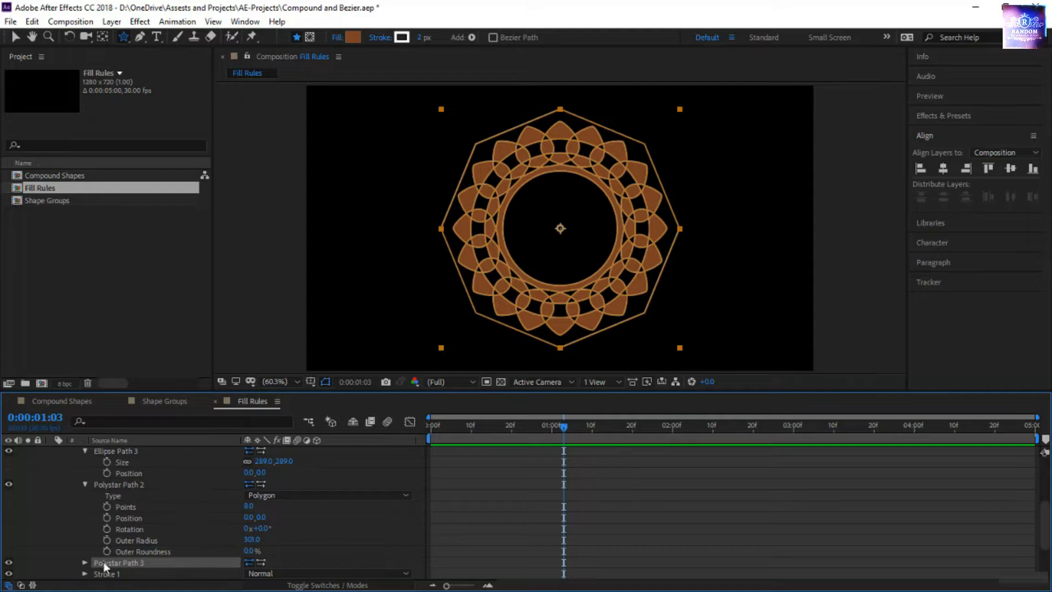
{"action": "left_click", "coordinate": [86, 563]}
{"action": "scroll", "coordinate": [126, 548], "scroll_direction": "down", "scroll_amount": 3}
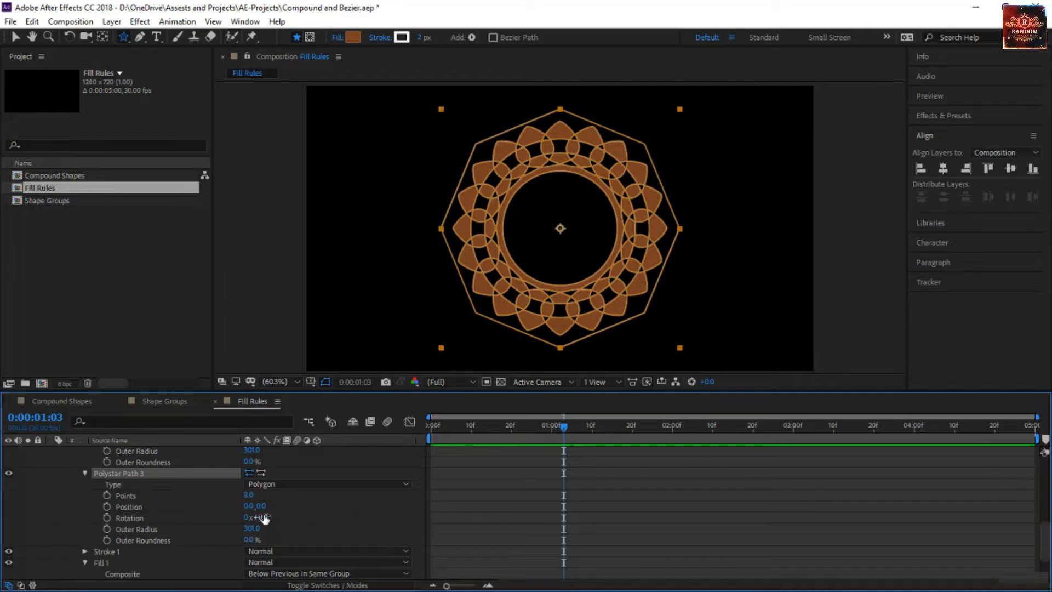
{"action": "left_click_drag", "start_coordinate": [264, 519], "coordinate": [285, 518]}
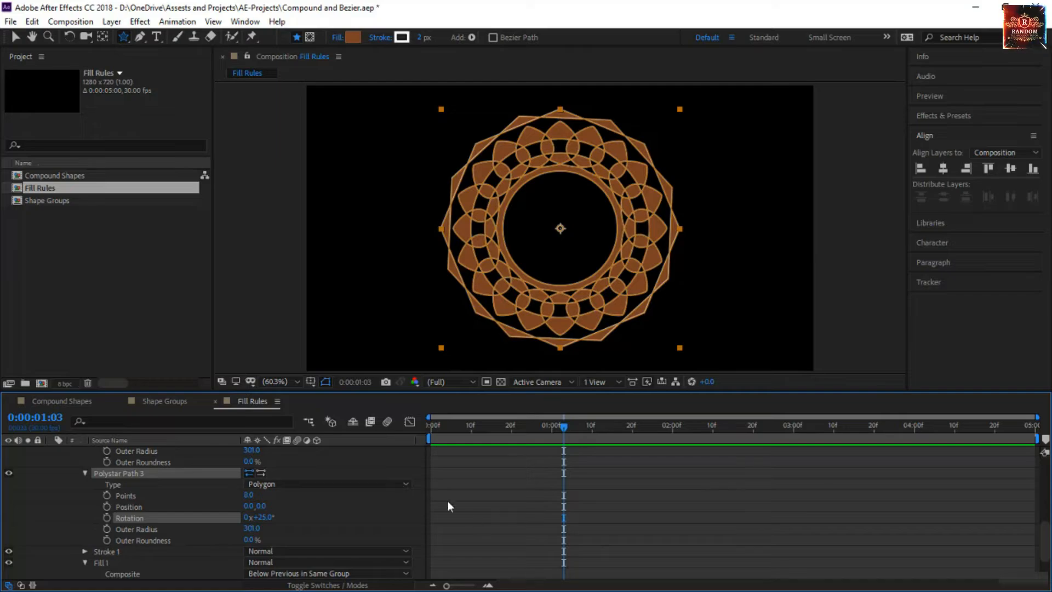
{"action": "left_click", "coordinate": [478, 526]}
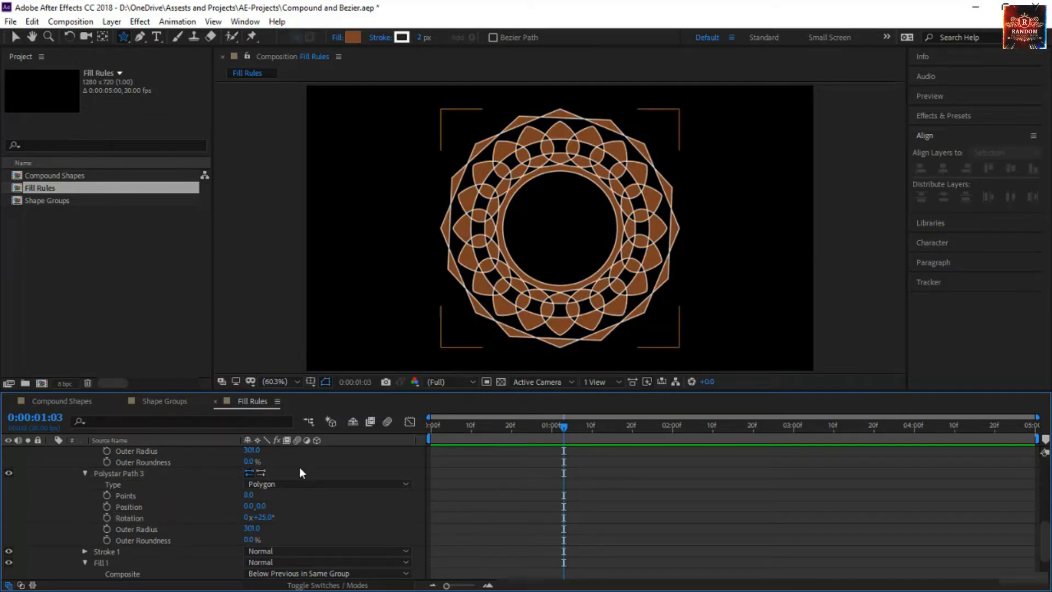
Collapse the properties of the ellipse and polystar paths in Main Group
{"action": "scroll", "coordinate": [300, 467], "scroll_direction": "up", "scroll_amount": 5}
{"action": "left_click", "coordinate": [120, 453]}
{"action": "left_click", "coordinate": [92, 460]}
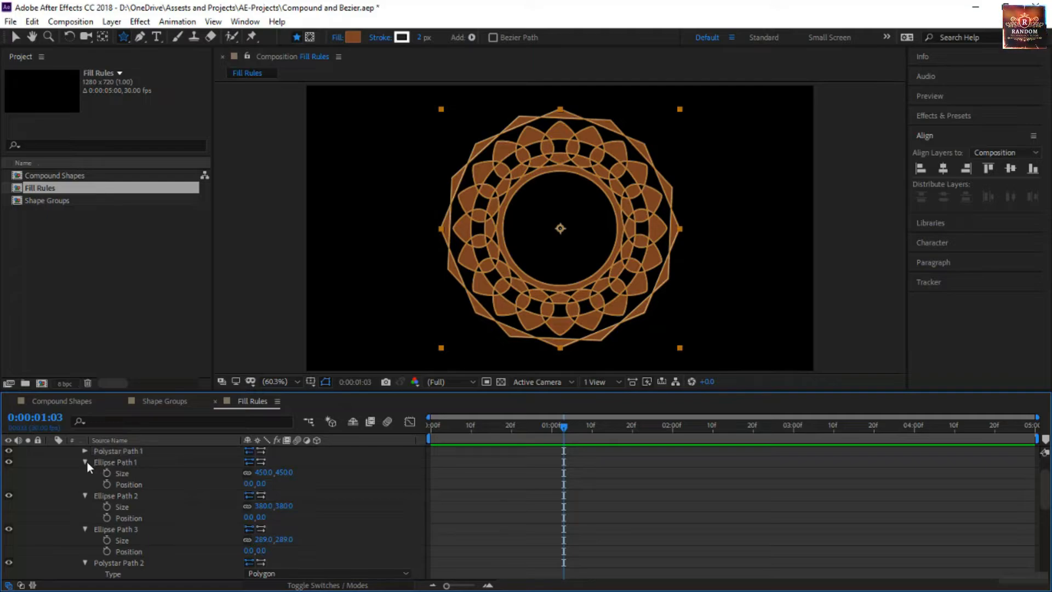
{"action": "left_click", "coordinate": [109, 453]}
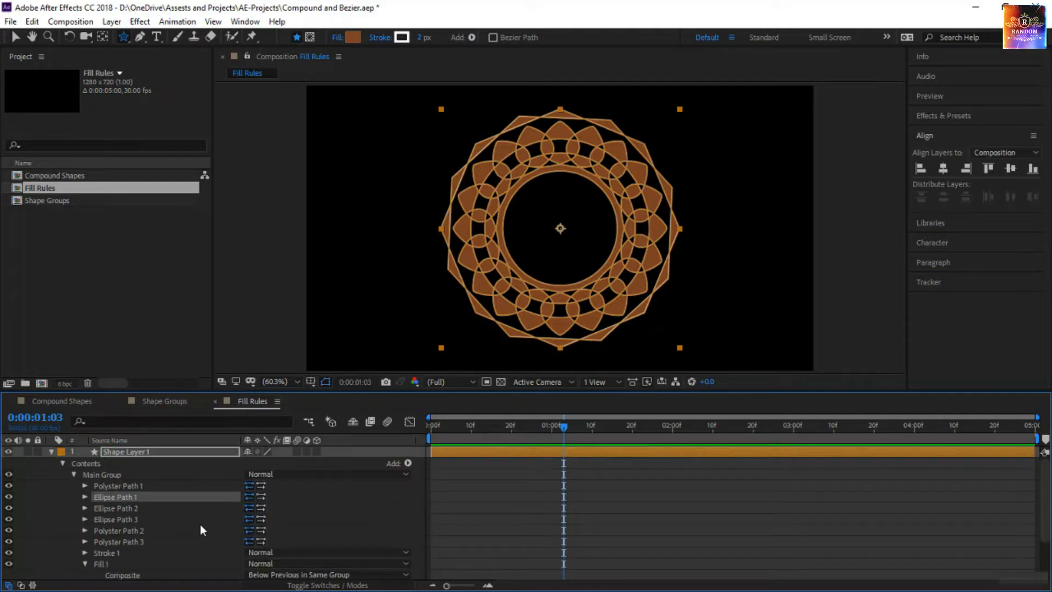
Try placing Stroke 1 between Ellipse Path 2 and Ellipse Path 3, and return it below Polystar Path 3
{"action": "left_click", "coordinate": [135, 551]}
{"action": "left_click_drag", "start_coordinate": [135, 551], "coordinate": [135, 512]}
{"action": "left_click", "coordinate": [601, 538]}
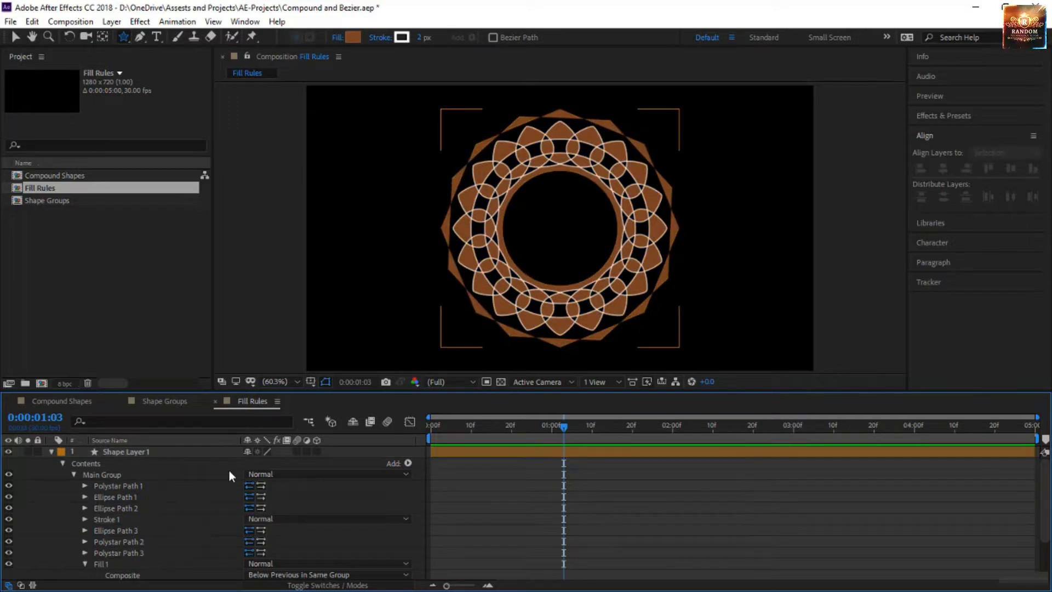
{"action": "left_click_drag", "start_coordinate": [165, 519], "coordinate": [169, 545]}
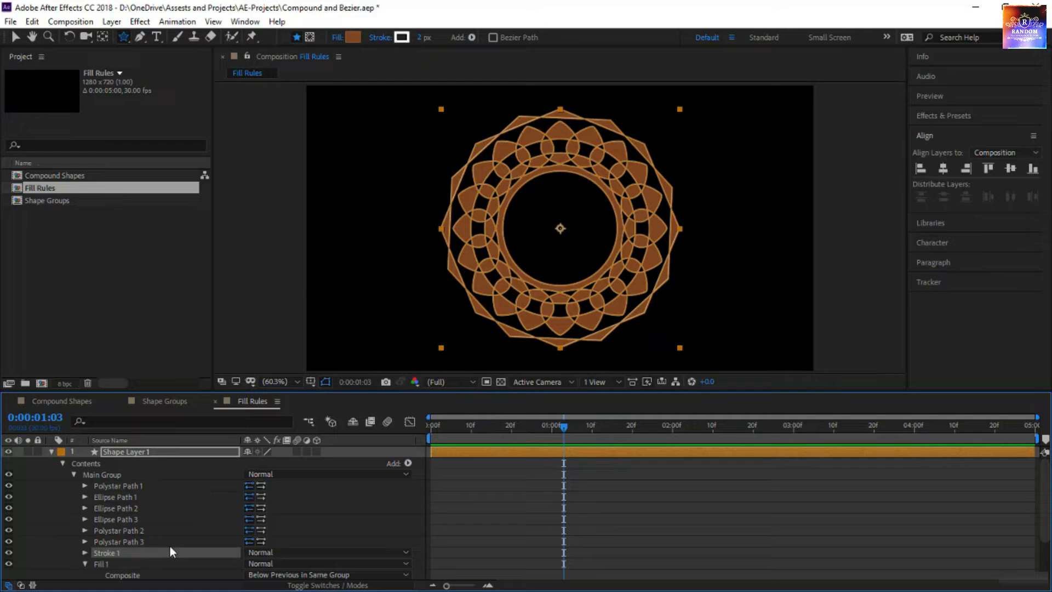
Change the fill rule of Main Group's fill to Non-Zero Winding
{"action": "left_click", "coordinate": [85, 561]}
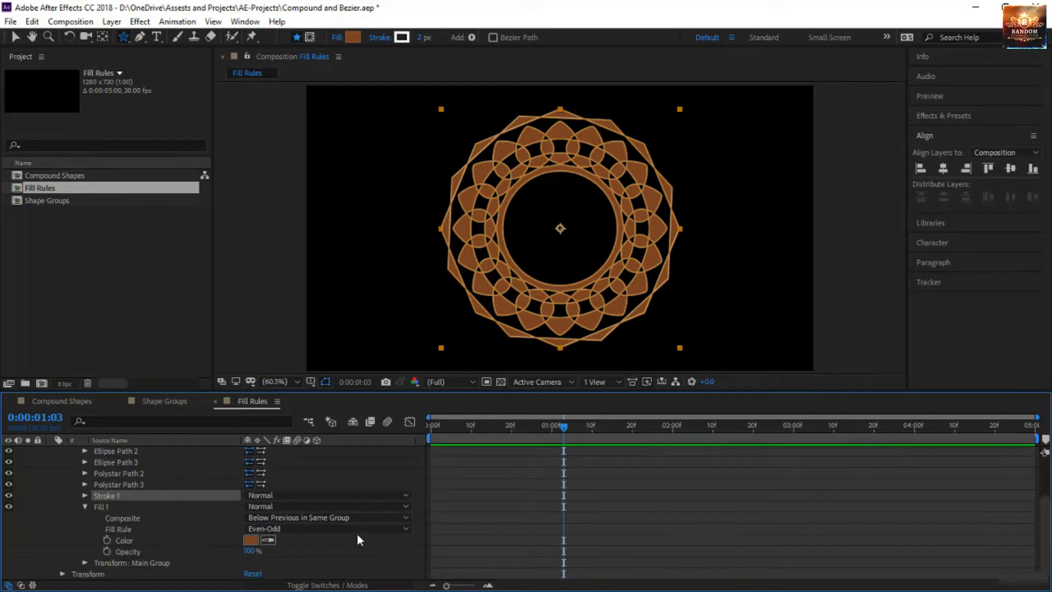
{"action": "left_click", "coordinate": [279, 530]}
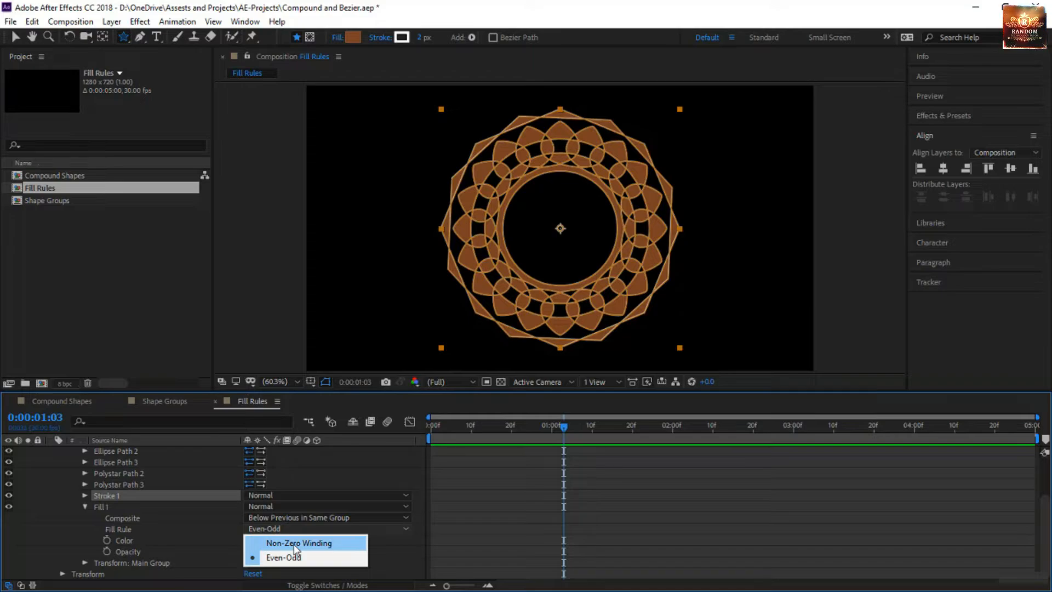
{"action": "left_click", "coordinate": [294, 543]}
Reverse the path direction of Polystar Path 1, Ellipse Path 1, Ellipse Path 3 and Polystar Path 3
{"action": "scroll", "coordinate": [294, 544], "scroll_direction": "up", "scroll_amount": 2}
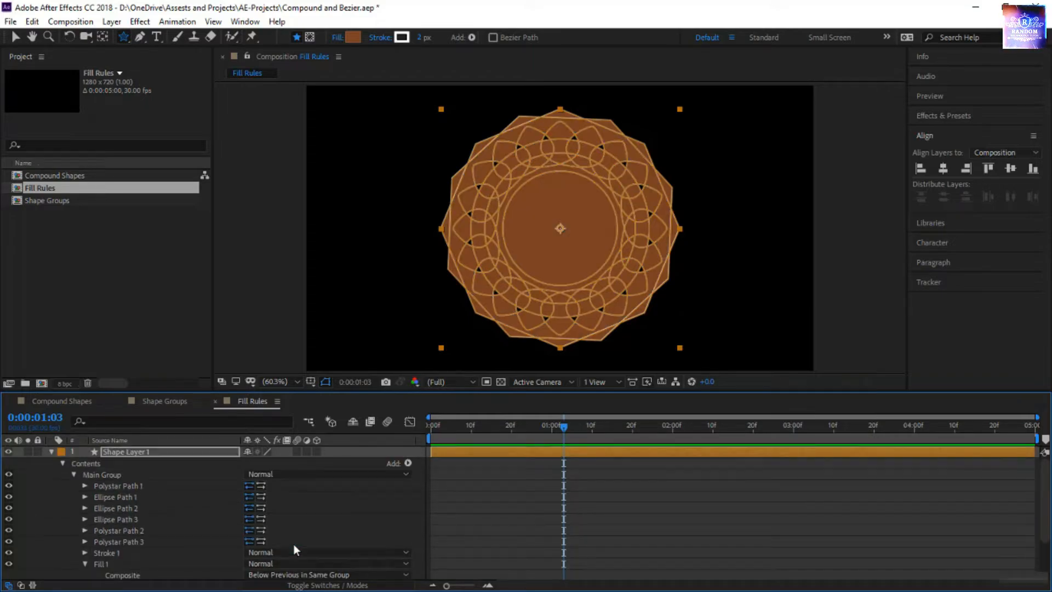
{"action": "left_click", "coordinate": [262, 486]}
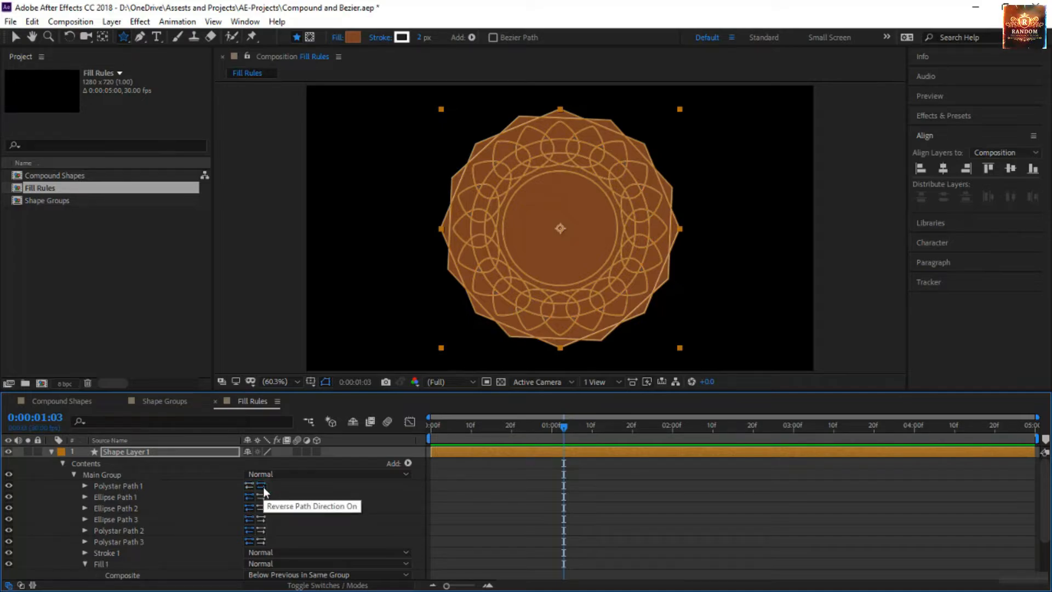
{"action": "left_click", "coordinate": [262, 496]}
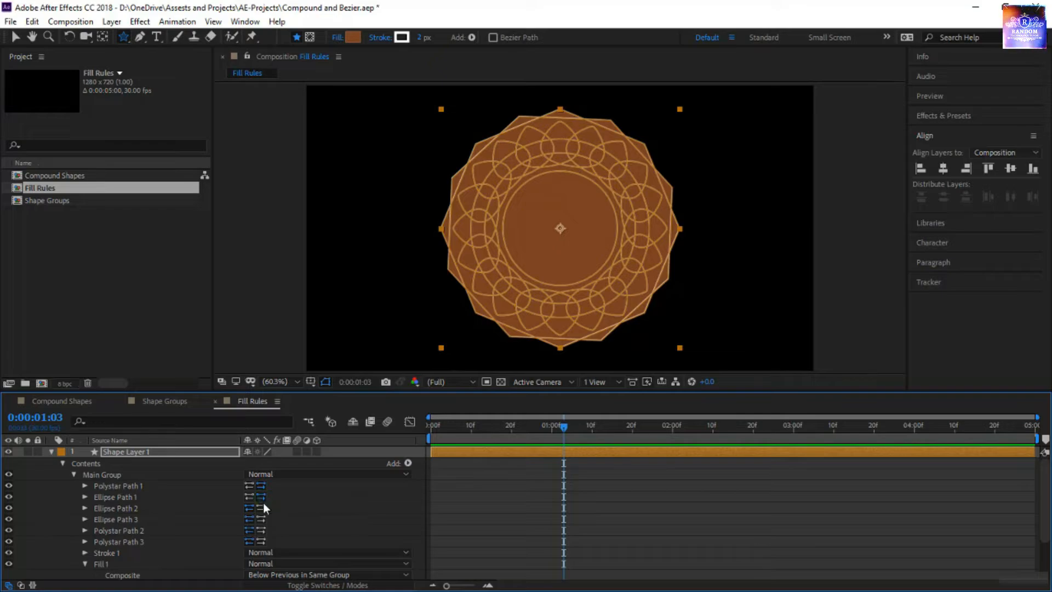
{"action": "left_click", "coordinate": [261, 519]}
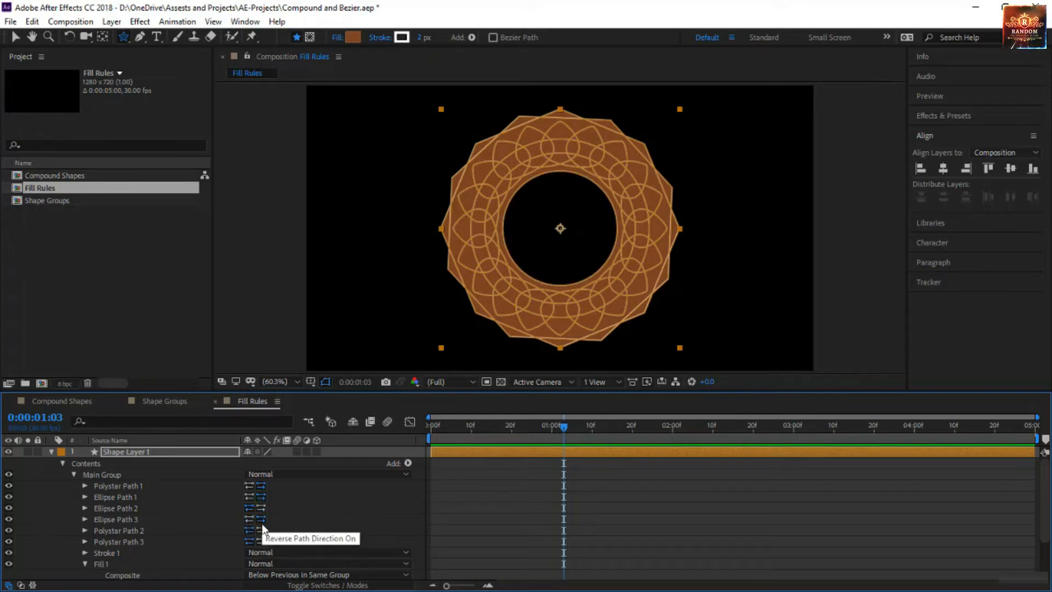
{"action": "left_click", "coordinate": [261, 531]}
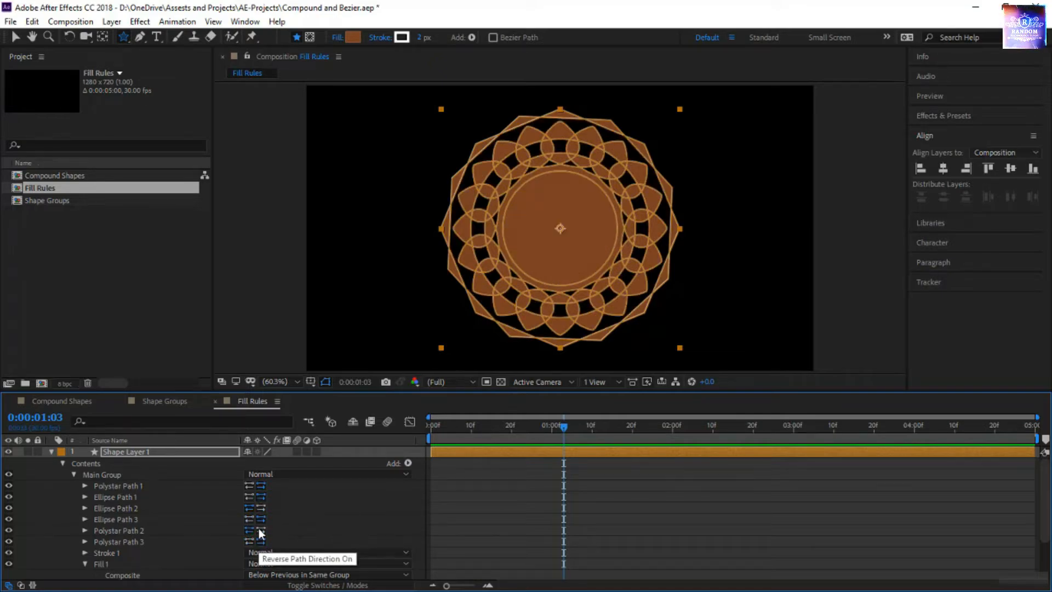
Try Ellipse Path 1 without the reversed path direction, and restore its reversal
{"action": "left_click", "coordinate": [248, 495]}
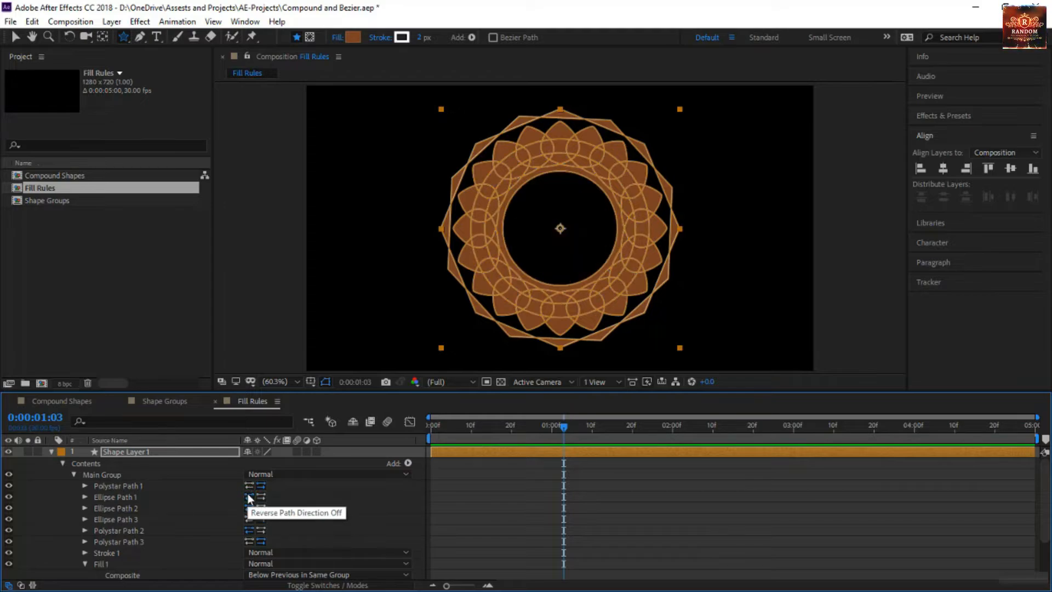
{"action": "left_click", "coordinate": [263, 496]}
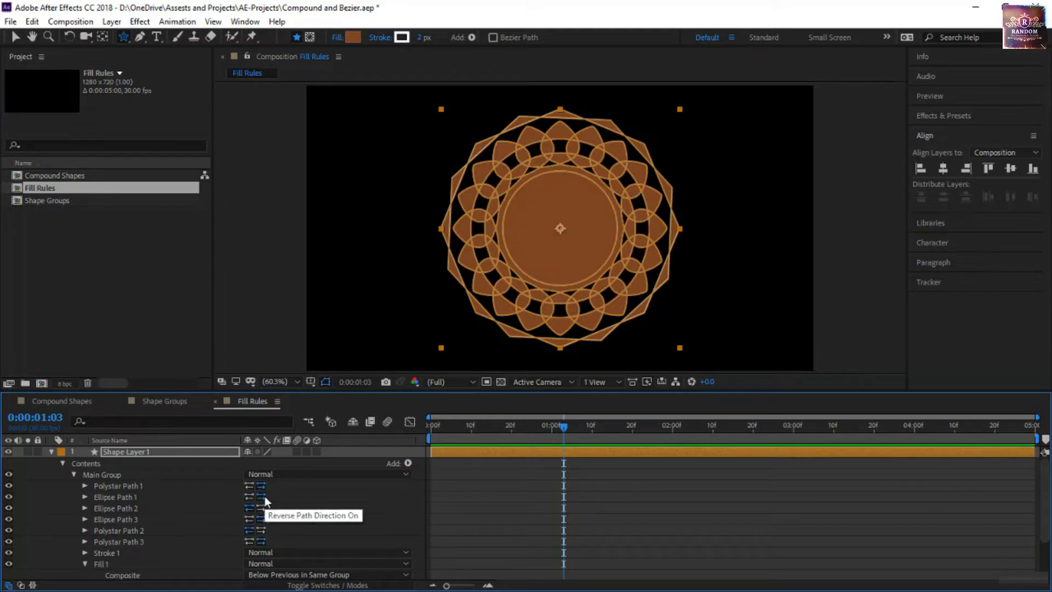
{"action": "left_click", "coordinate": [467, 521]}
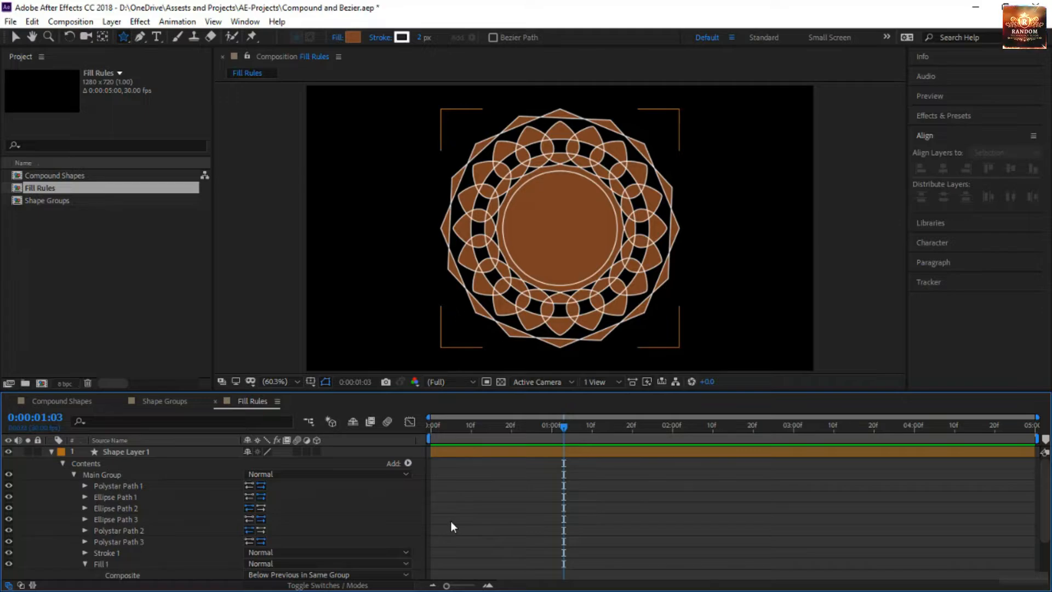
Go to the start of the composition and add another polystar path to Main Group
{"action": "key", "text": "Home"}
{"action": "key", "text": "ctrl+a"}
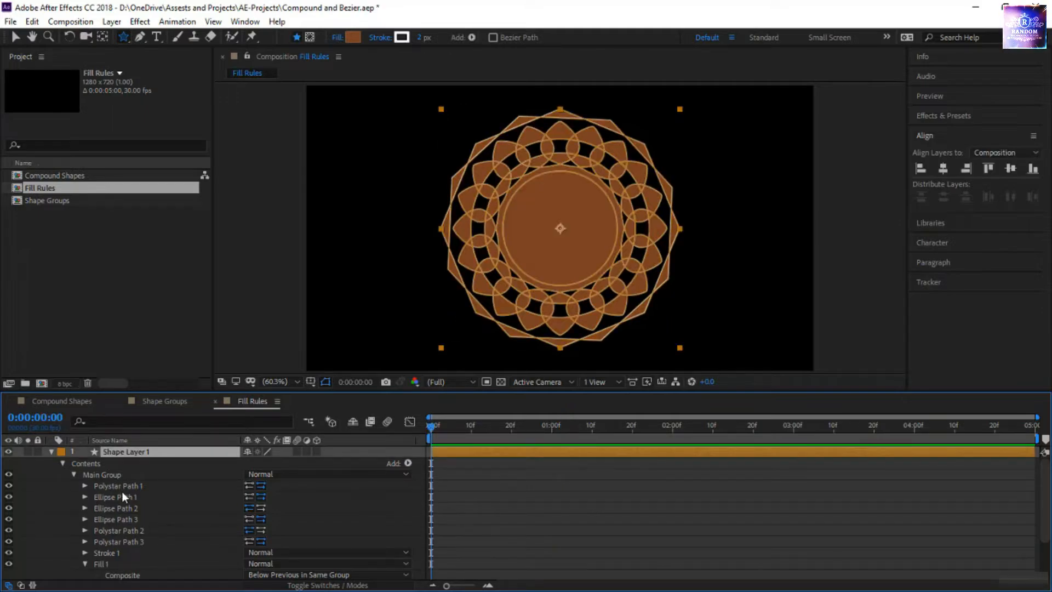
{"action": "left_click", "coordinate": [124, 475]}
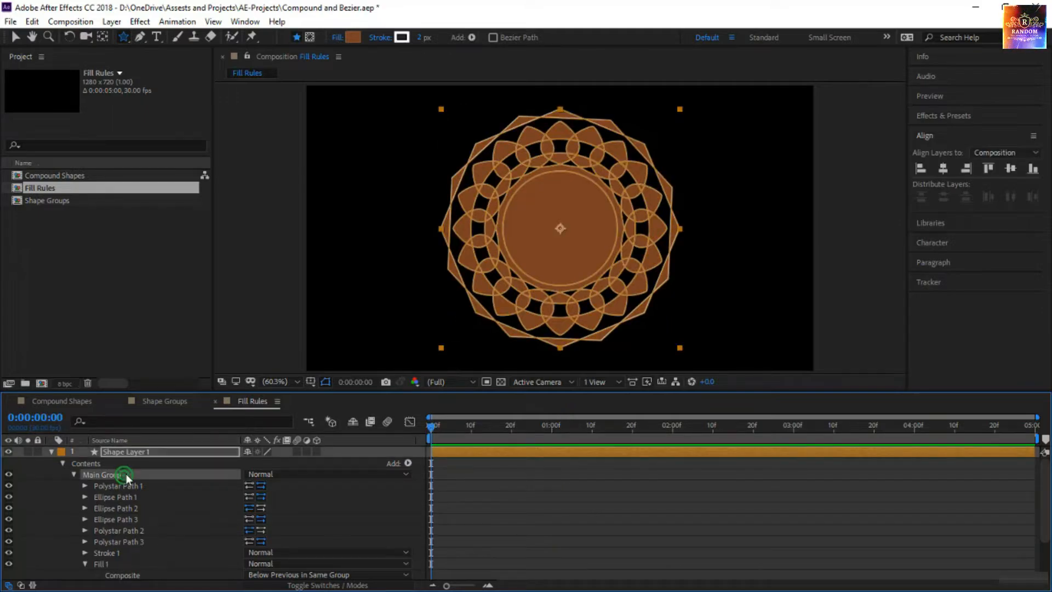
{"action": "left_click", "coordinate": [407, 463]}
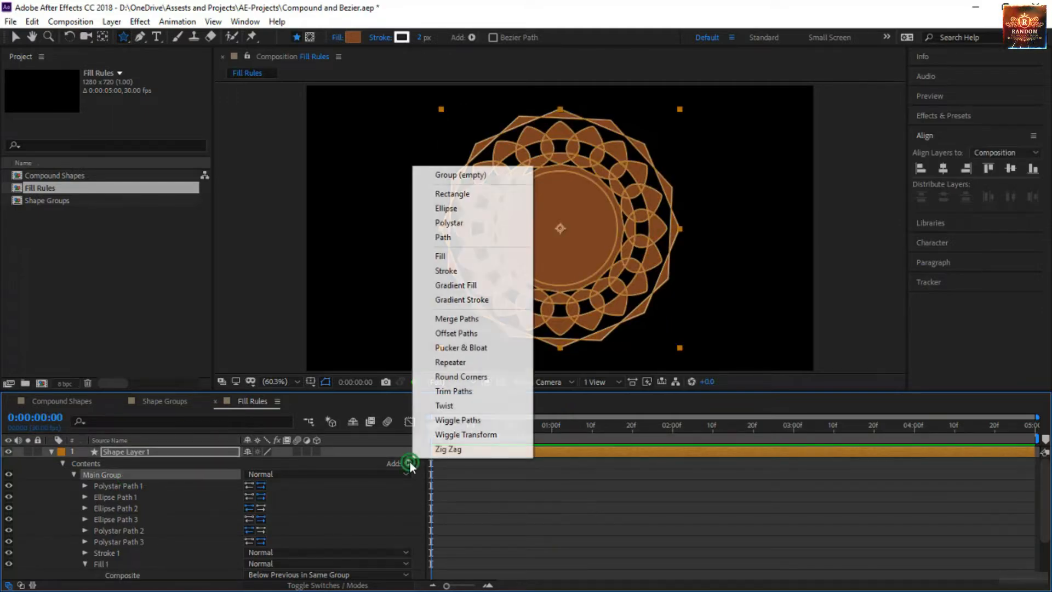
{"action": "left_click", "coordinate": [482, 222]}
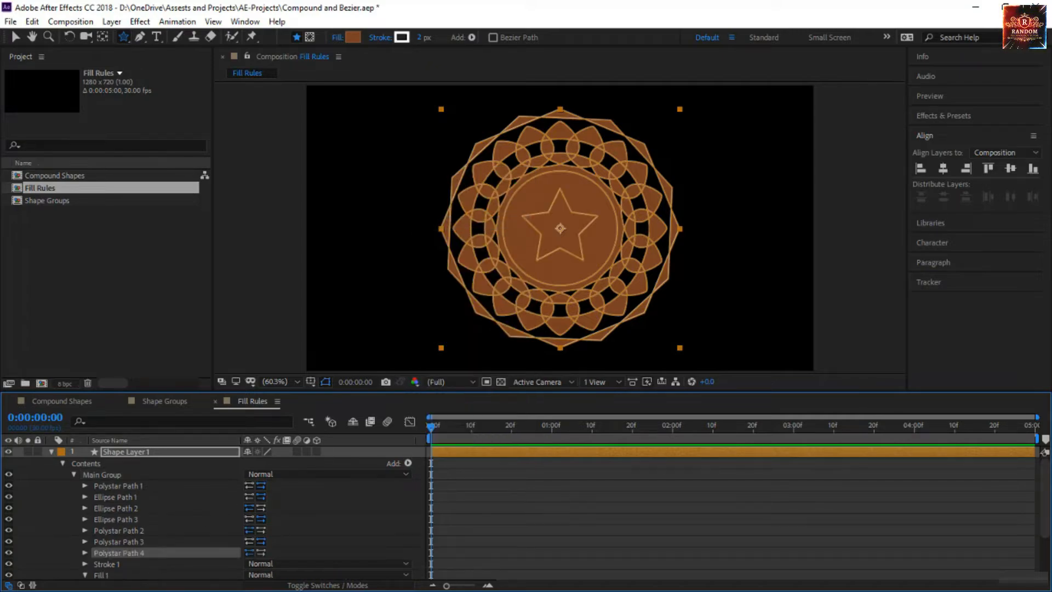
Try changing the type of Polystar Path 4 to Polygon
{"action": "left_click", "coordinate": [84, 552]}
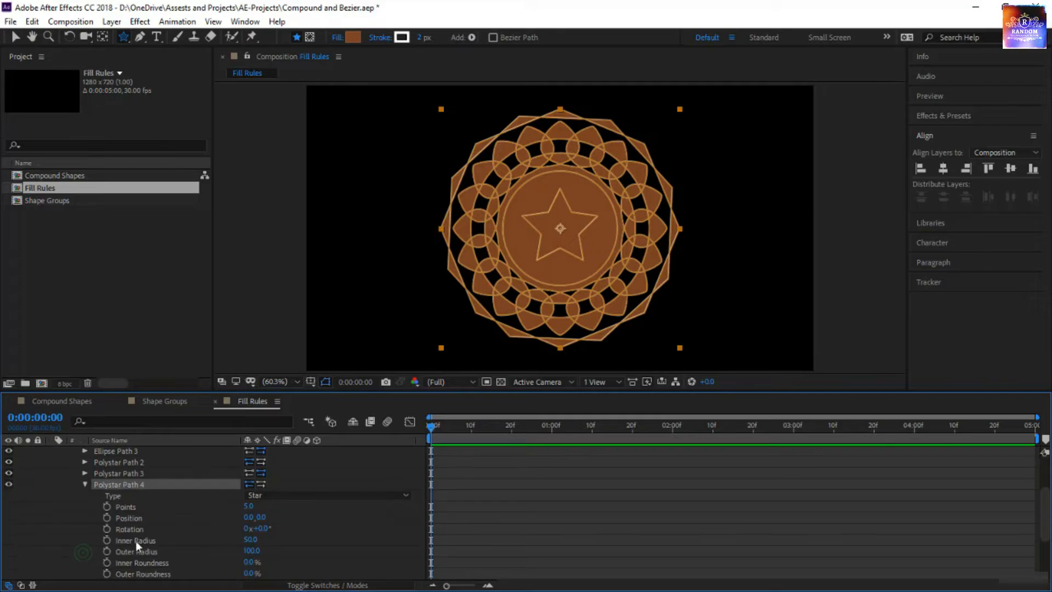
{"action": "left_click", "coordinate": [256, 496]}
{"action": "left_click", "coordinate": [273, 524]}
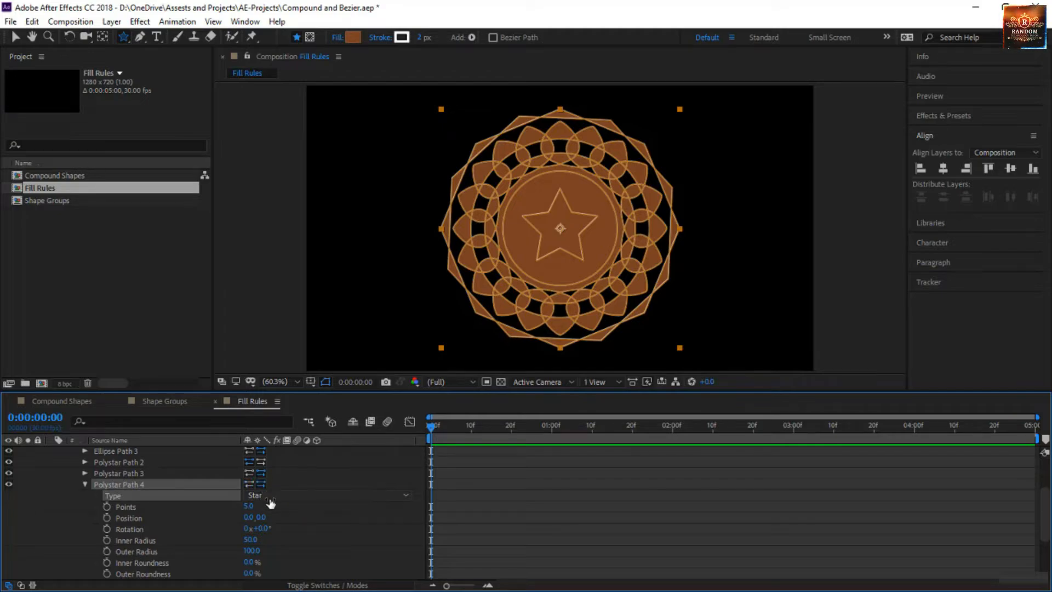
Set the fill rule of Main Group's Fill 1 to Even-Odd and increase Polystar Path 4's outer radius to 144
{"action": "scroll", "coordinate": [263, 493], "scroll_direction": "down", "scroll_amount": 3}
{"action": "left_click", "coordinate": [280, 530]}
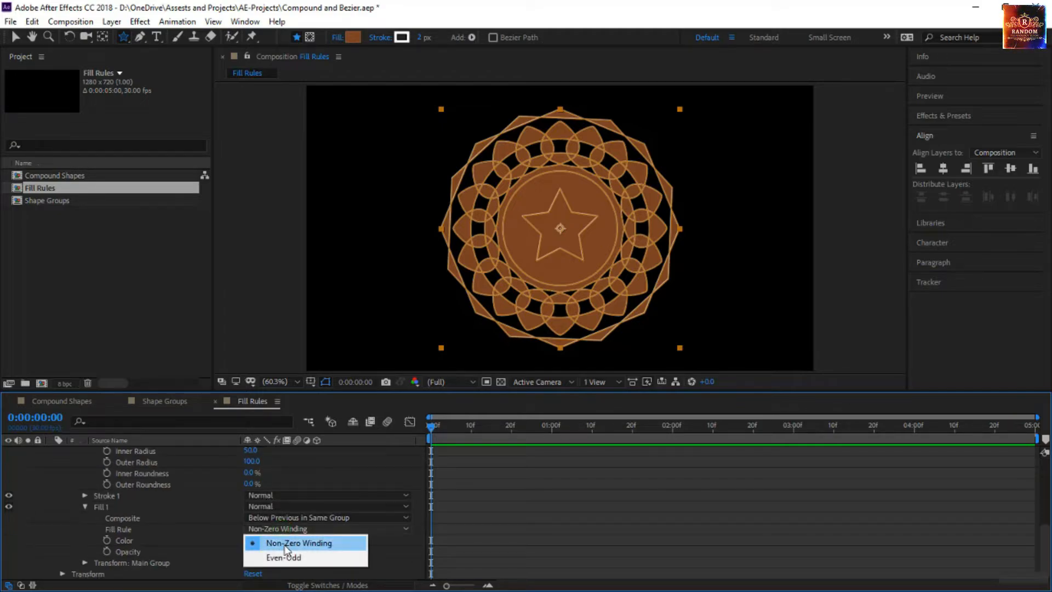
{"action": "left_click", "coordinate": [285, 558]}
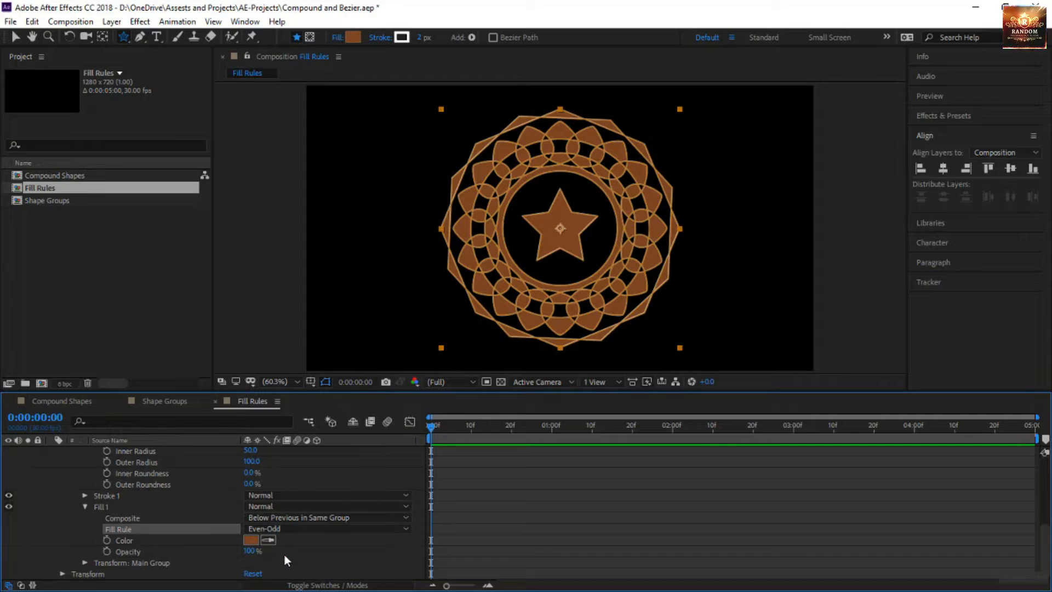
{"action": "scroll", "coordinate": [220, 526], "scroll_direction": "up", "scroll_amount": 3}
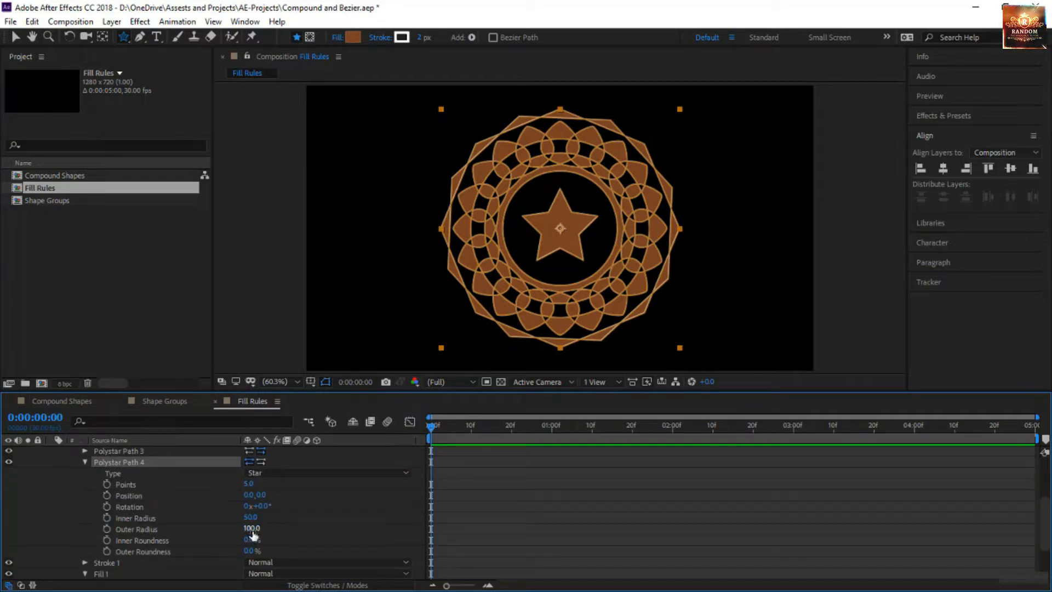
{"action": "left_click_drag", "start_coordinate": [252, 528], "coordinate": [288, 537]}
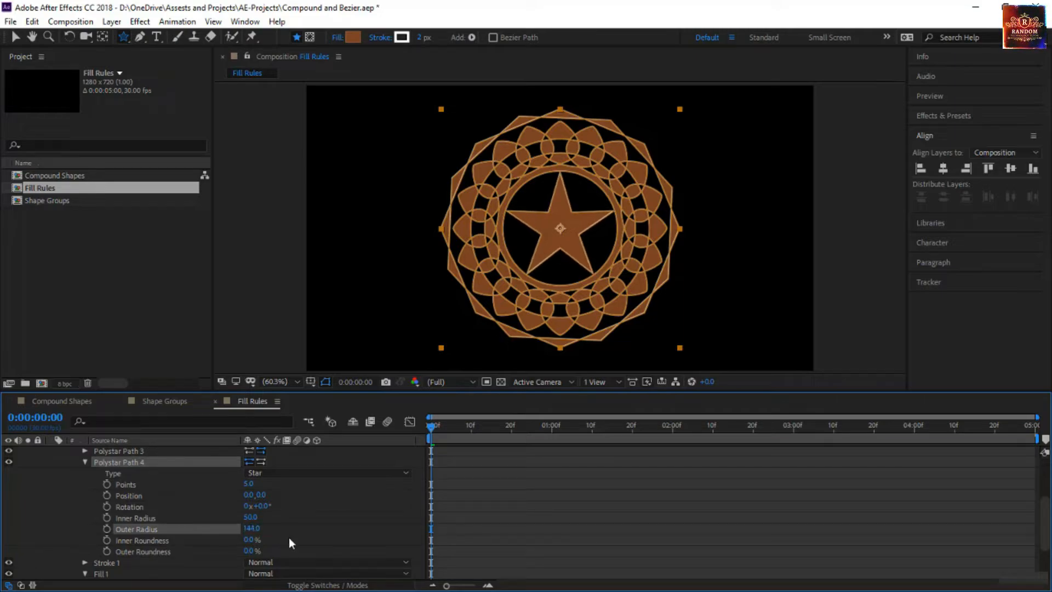
Animate Polystar Path 4's rotation from 0 at the start to one full turn at 3 seconds, and return to the start
{"action": "left_click", "coordinate": [106, 506]}
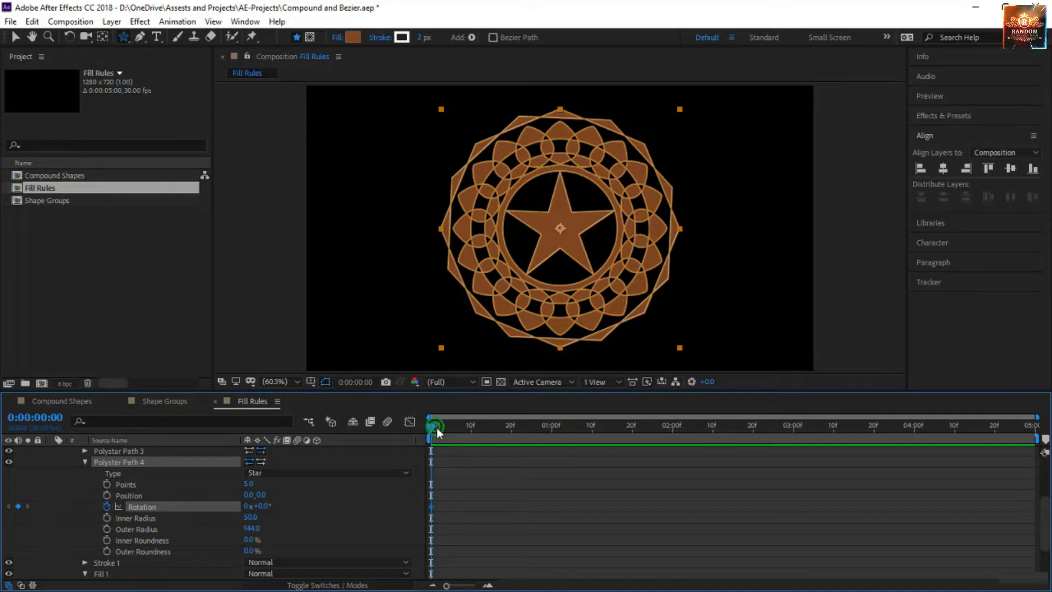
{"action": "left_click_drag", "start_coordinate": [437, 428], "coordinate": [795, 466]}
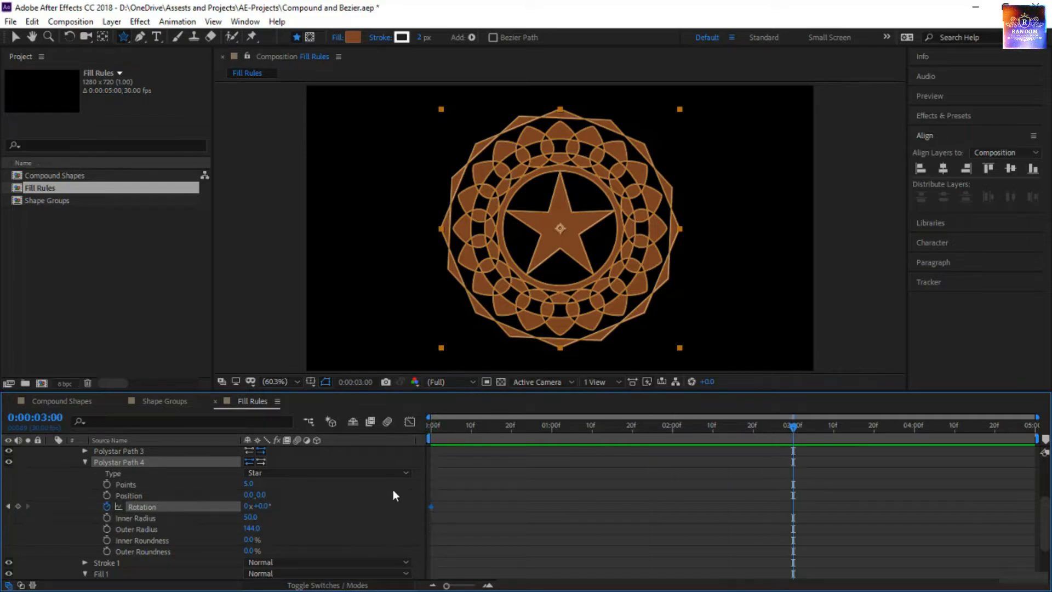
{"action": "left_click", "coordinate": [246, 506]}
{"action": "type", "text": "1"}
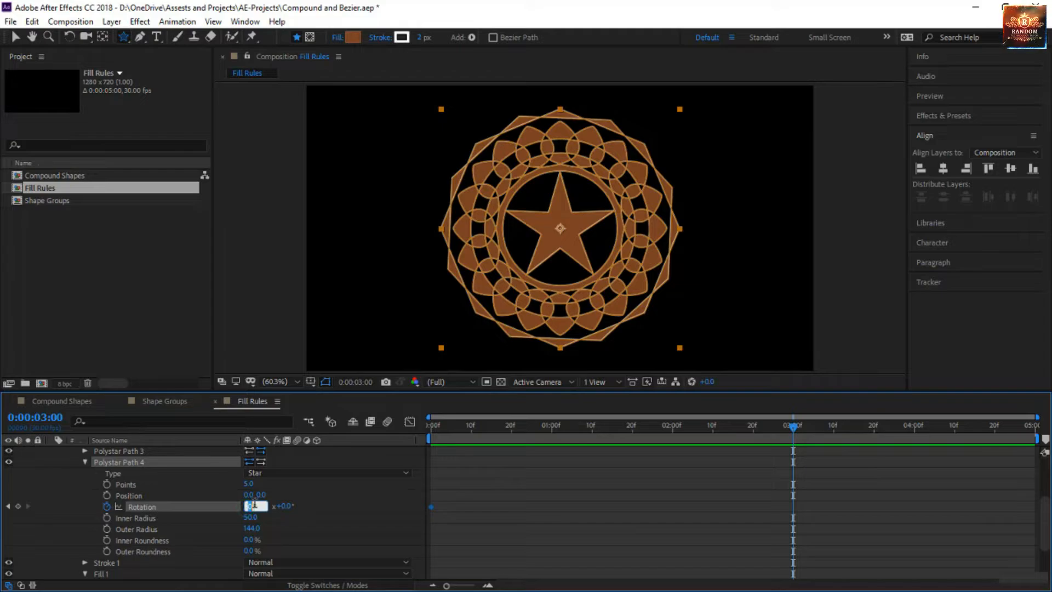
{"action": "key", "text": "Return"}
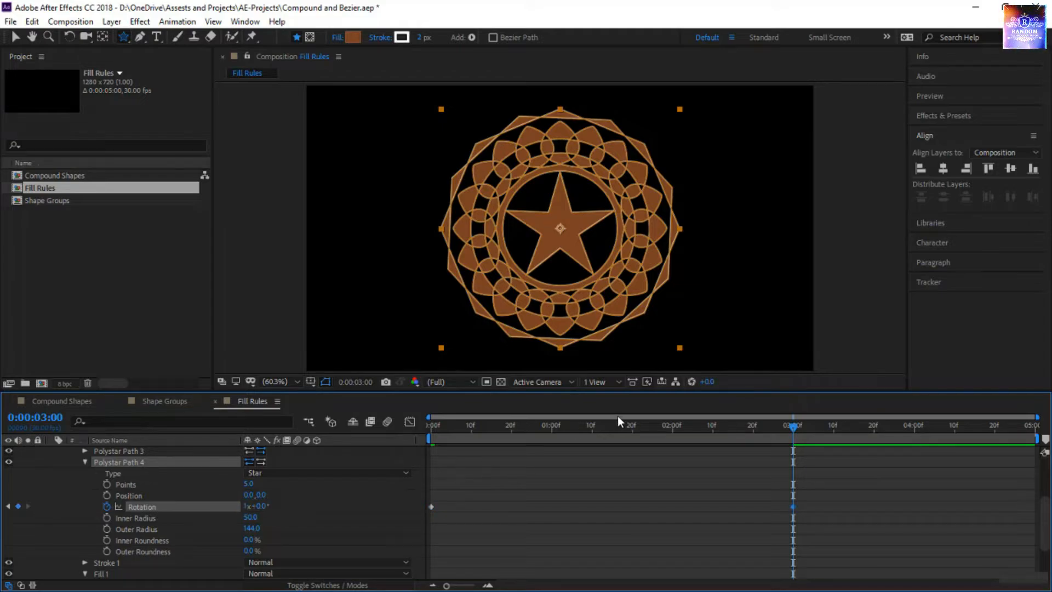
{"action": "left_click_drag", "start_coordinate": [624, 427], "coordinate": [243, 511]}
Select Polystar Path 1 in Main Group and toggle its visibility off and on to identify its shape
{"action": "scroll", "coordinate": [181, 493], "scroll_direction": "up", "scroll_amount": 3}
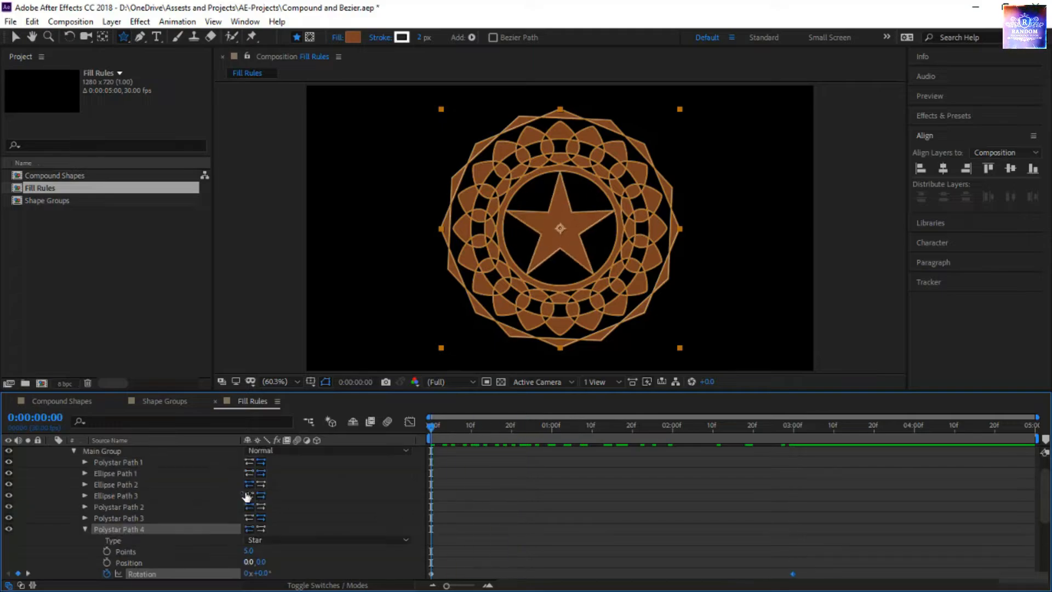
{"action": "left_click", "coordinate": [146, 466]}
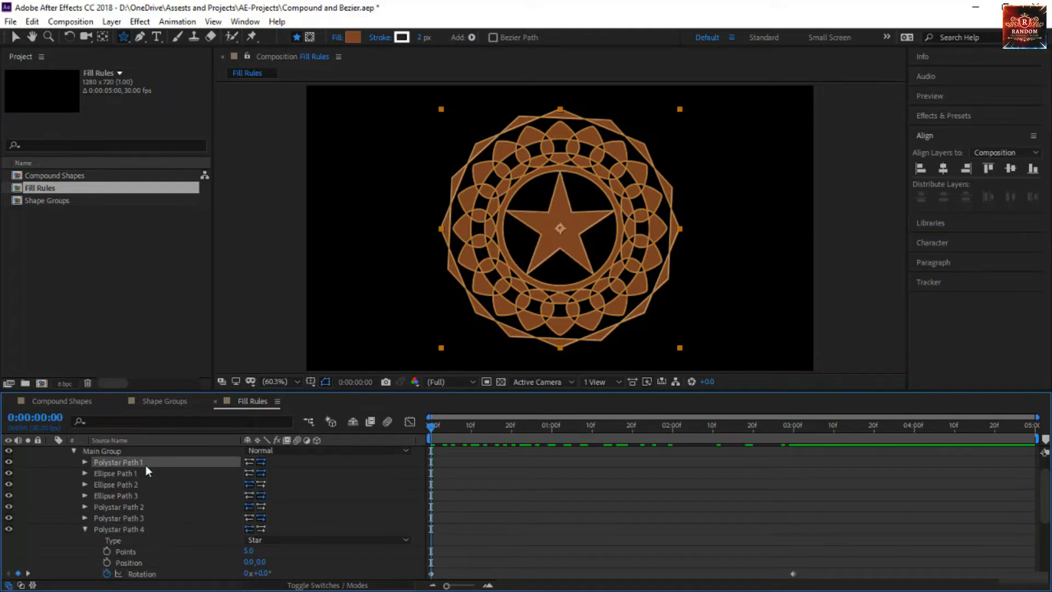
{"action": "left_click", "coordinate": [9, 462]}
{"action": "left_click", "coordinate": [9, 462]}
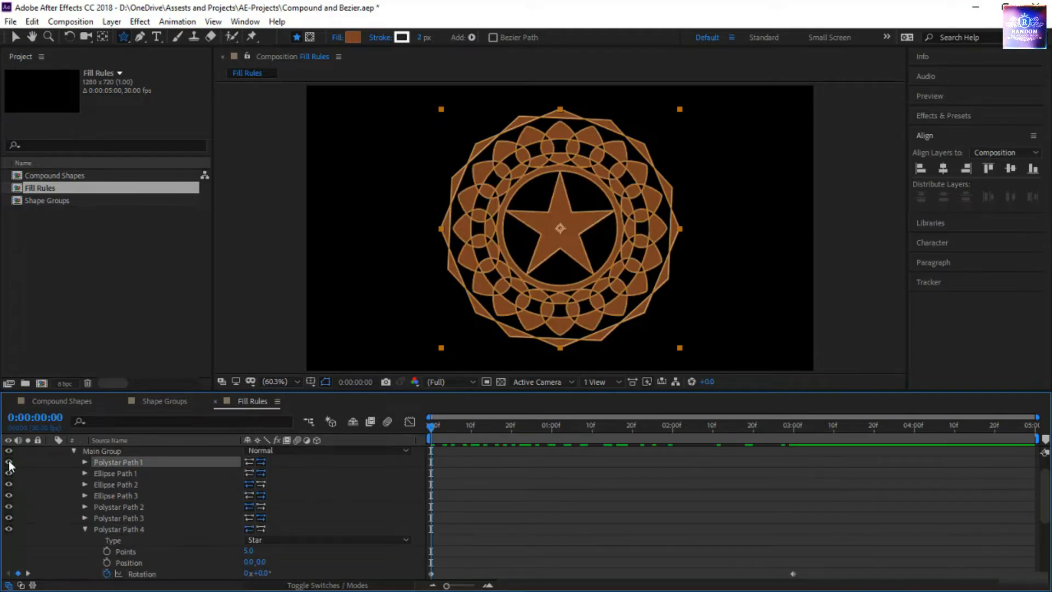
Keyframe Polystar Path 1's rotation from 0 at the start to a changed number of turns at 3 seconds, and preview the animation from the start
{"action": "left_click", "coordinate": [85, 463]}
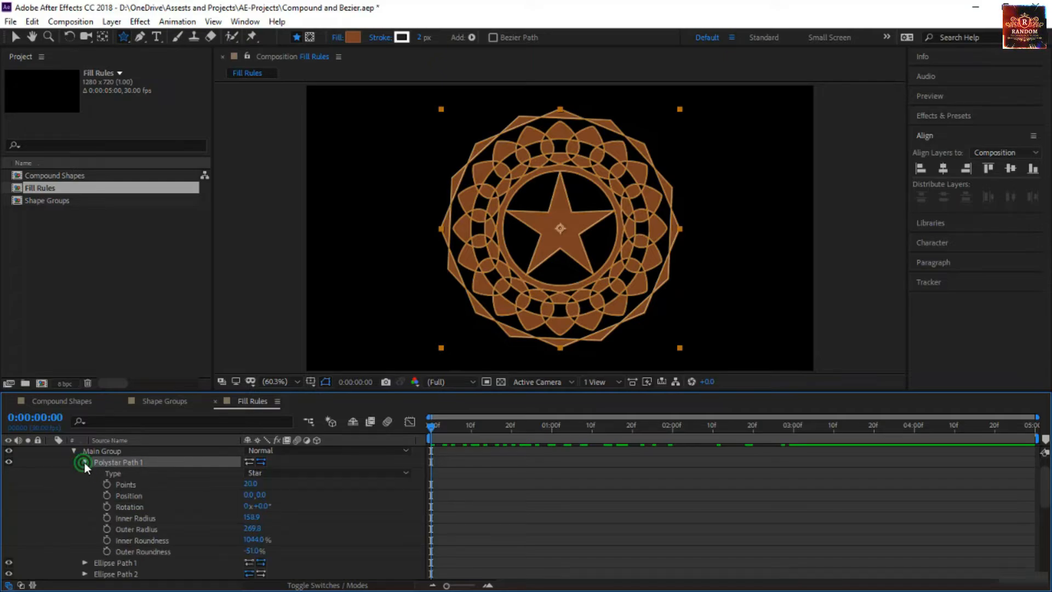
{"action": "left_click", "coordinate": [106, 507]}
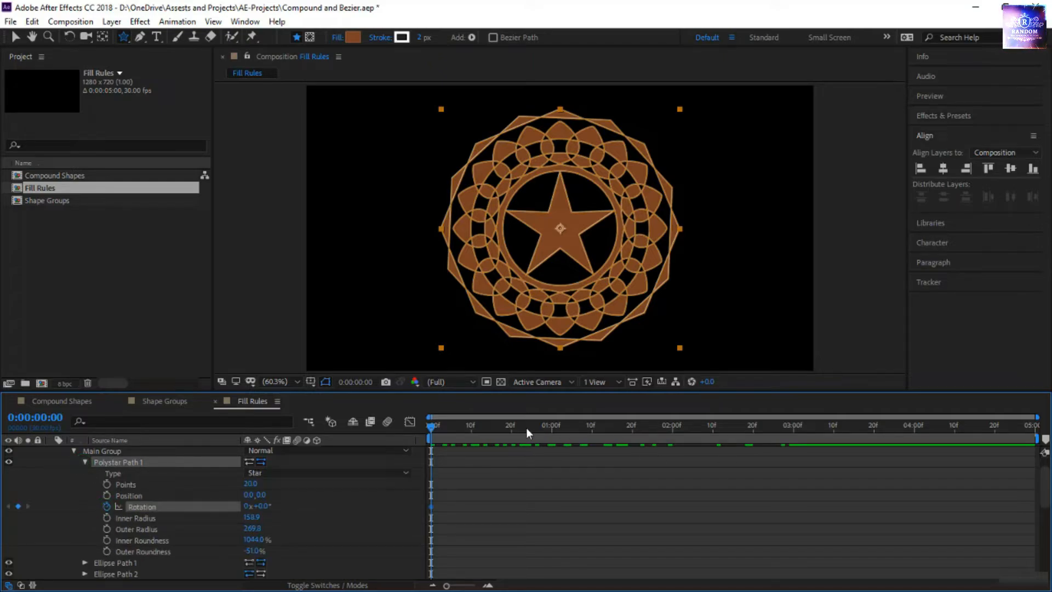
{"action": "left_click_drag", "start_coordinate": [427, 427], "coordinate": [792, 446]}
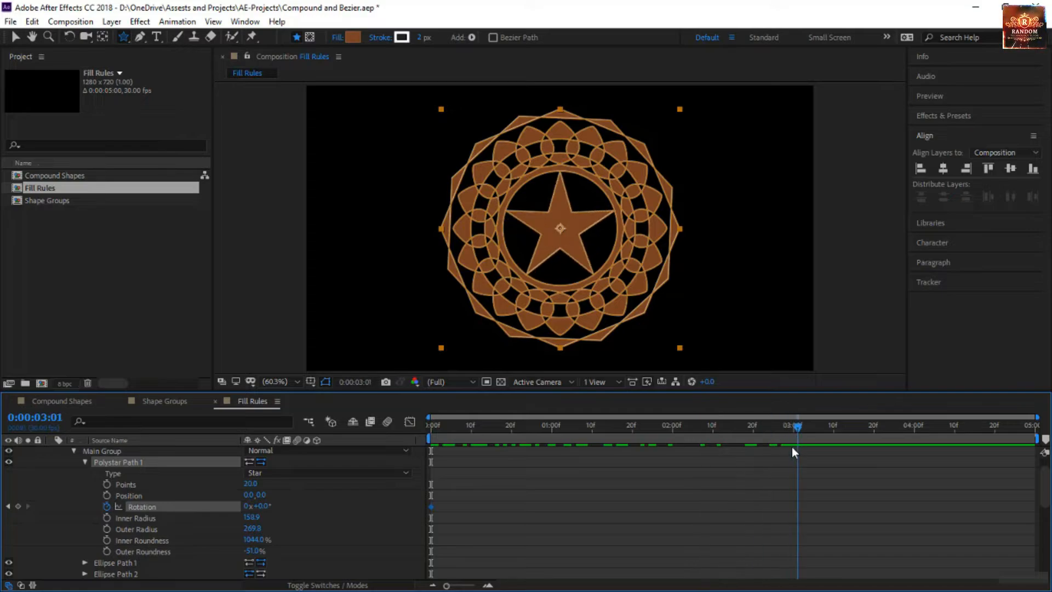
{"action": "left_click", "coordinate": [245, 507]}
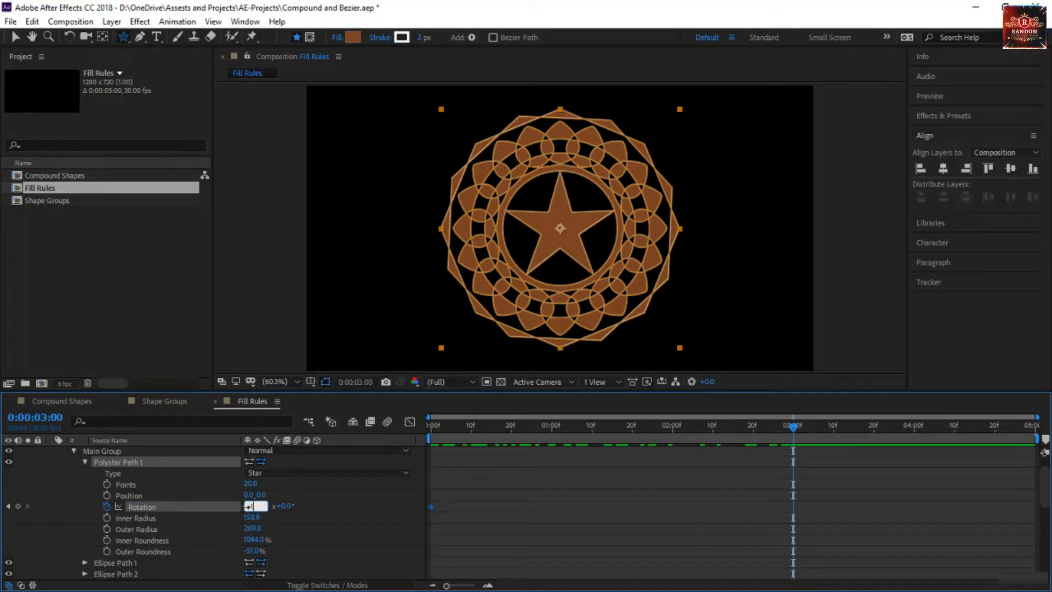
{"action": "key", "text": "Return"}
{"action": "key", "text": "Home"}
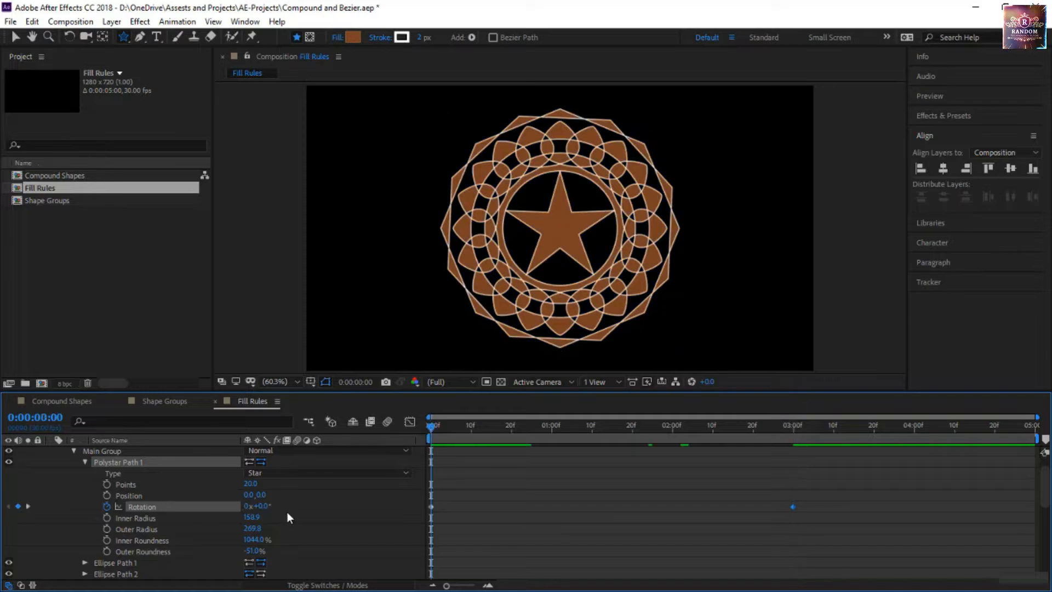
{"action": "key", "text": "space"}
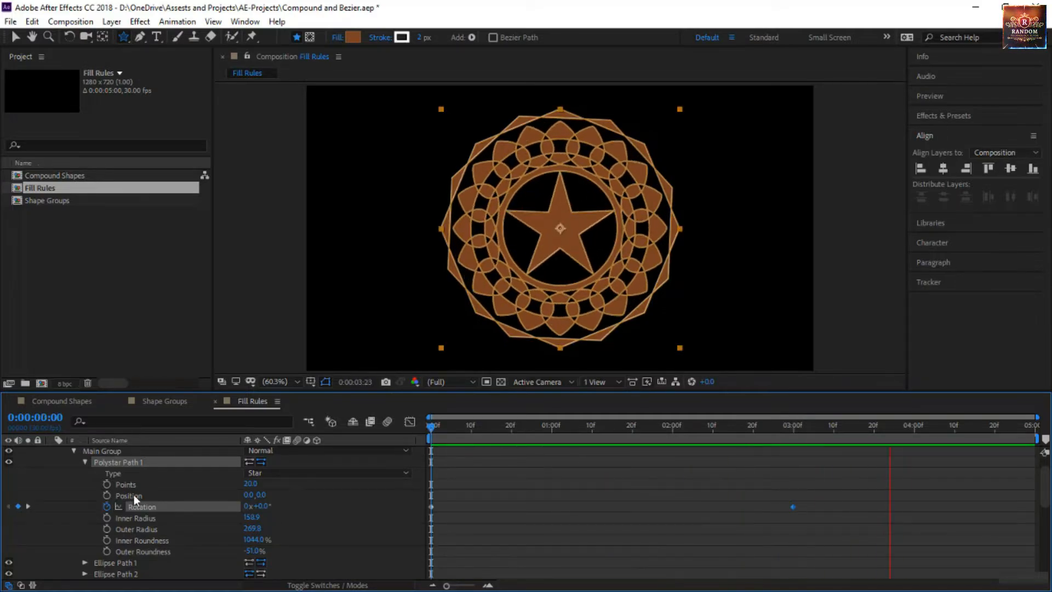
Collapse Polystar Path 1 and expand Polystar Path 2 to show its properties
{"action": "left_click", "coordinate": [86, 462]}
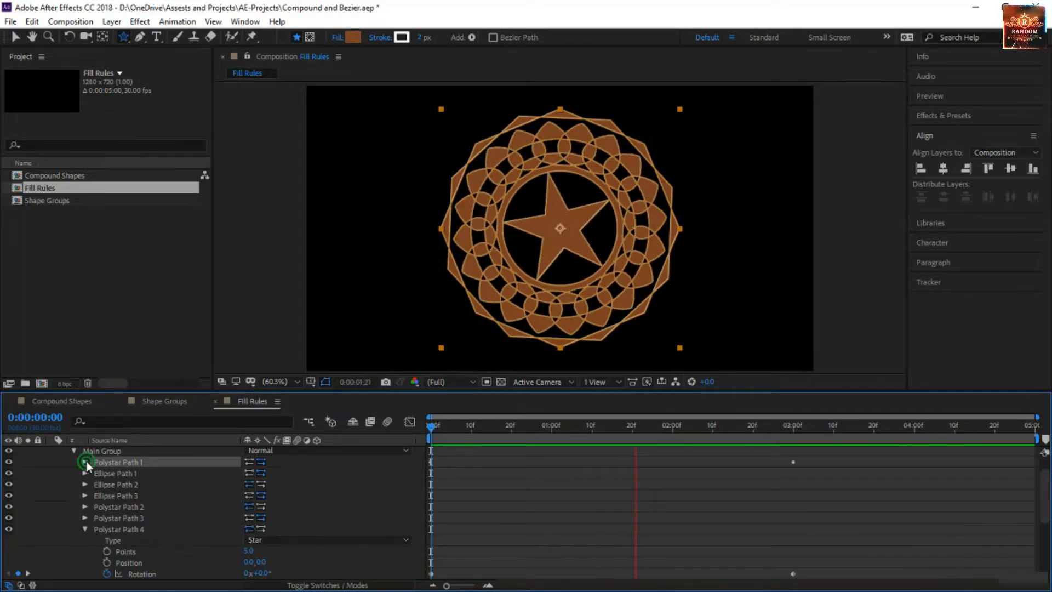
{"action": "left_click", "coordinate": [129, 508]}
{"action": "left_click", "coordinate": [85, 506]}
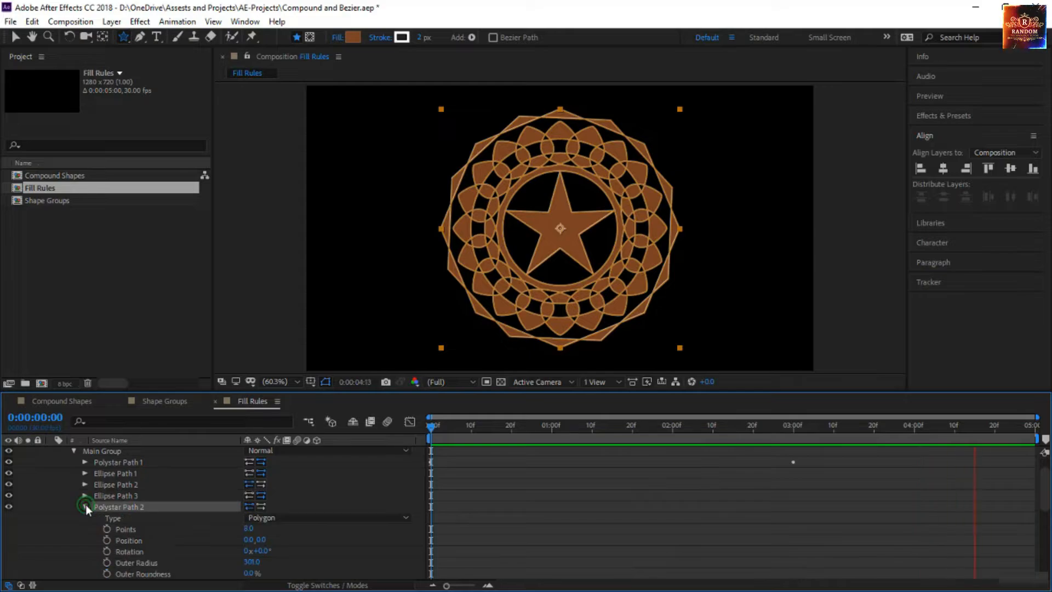
{"action": "scroll", "coordinate": [186, 527], "scroll_direction": "down", "scroll_amount": 2}
{"action": "left_click", "coordinate": [462, 431]}
{"action": "left_click_drag", "start_coordinate": [463, 430], "coordinate": [512, 431]}
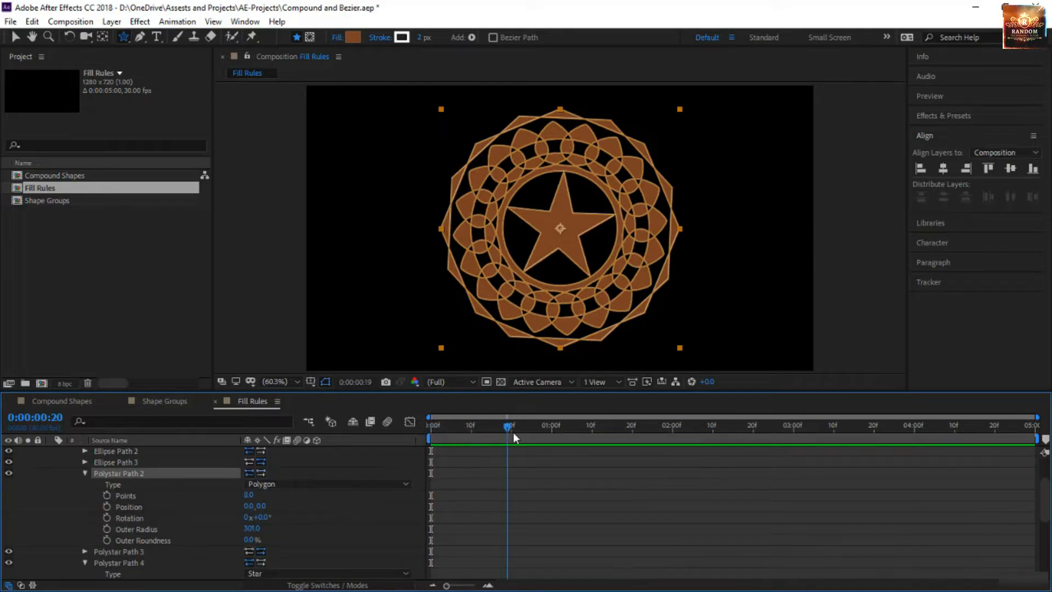
{"action": "left_click_drag", "start_coordinate": [260, 519], "coordinate": [306, 522]}
{"action": "key", "text": "ctrl+z"}
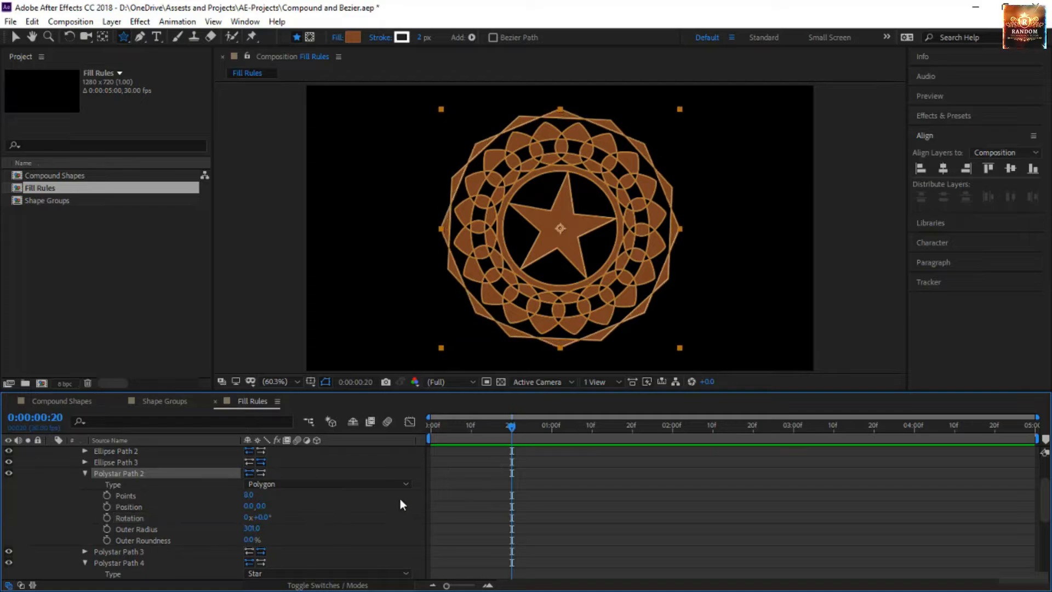
Keyframe Polystar Path 2's Rotation at 0:00:00:00 and set it to 1 full revolution at 0:00:03:00
{"action": "key", "text": "Home"}
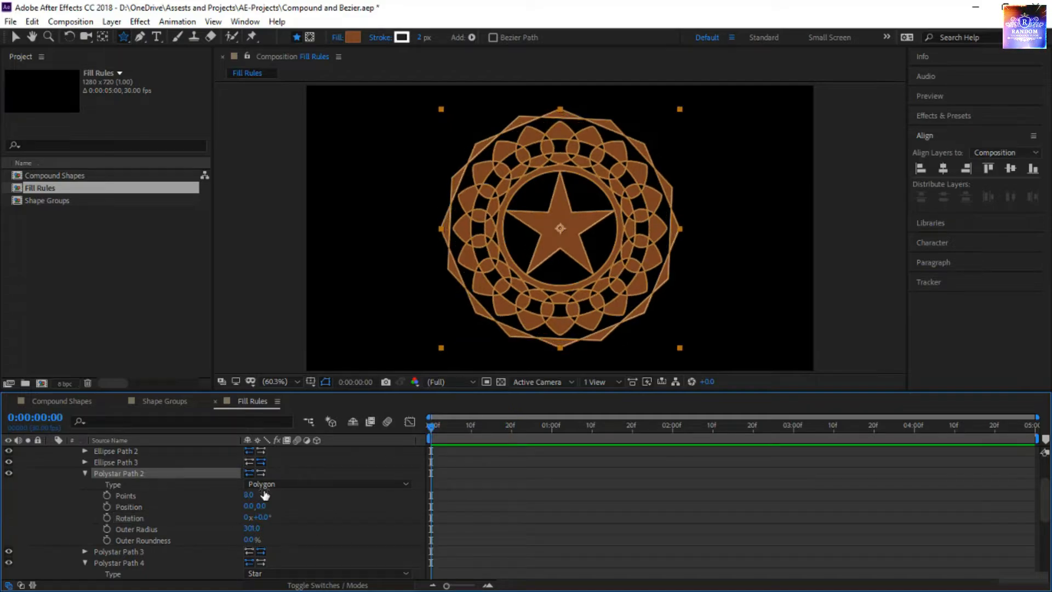
{"action": "left_click", "coordinate": [107, 519]}
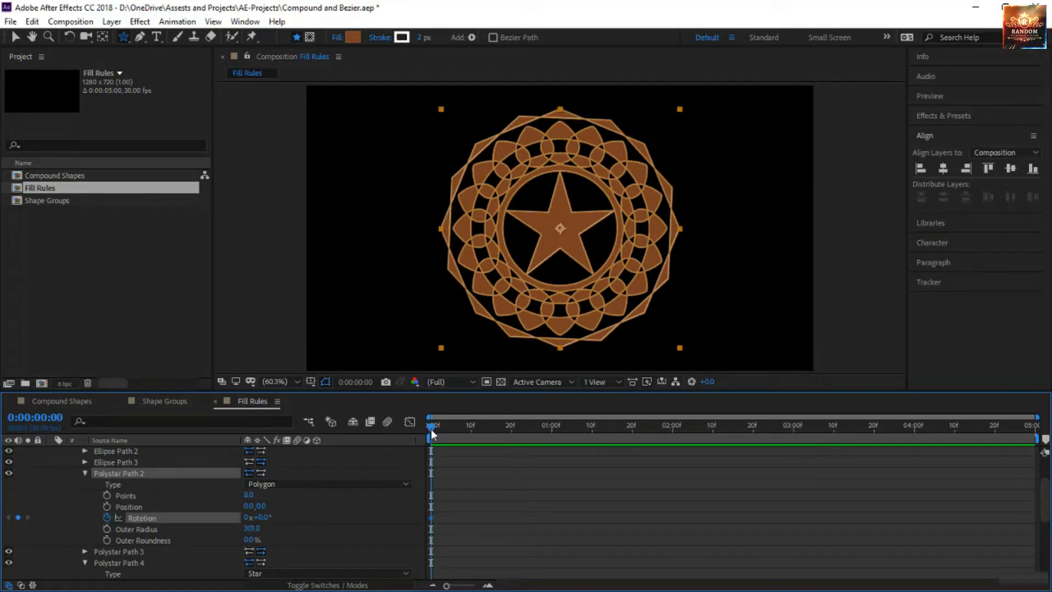
{"action": "left_click_drag", "start_coordinate": [430, 430], "coordinate": [793, 449]}
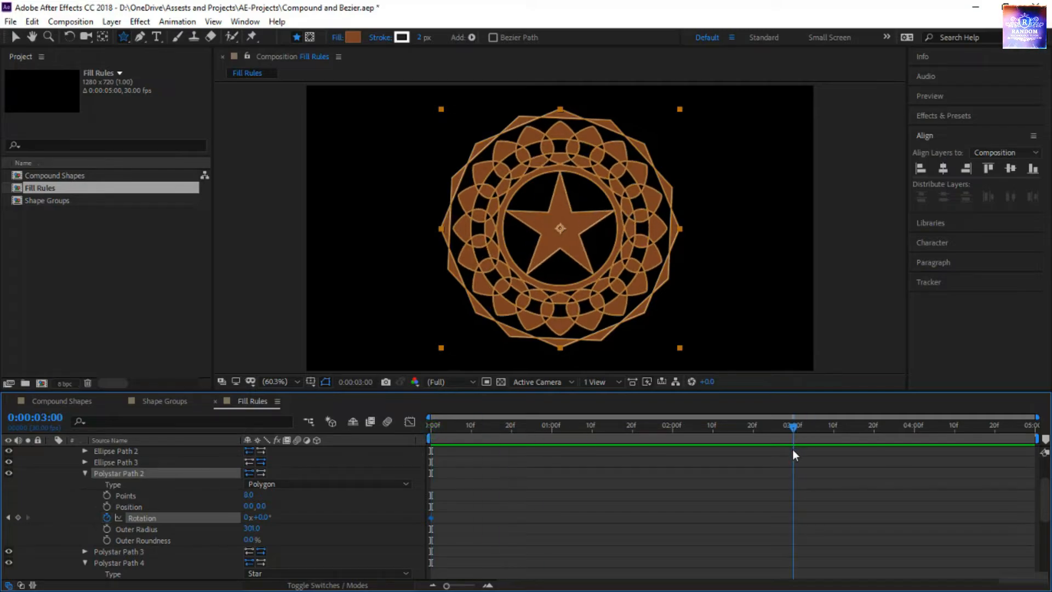
{"action": "left_click", "coordinate": [248, 519]}
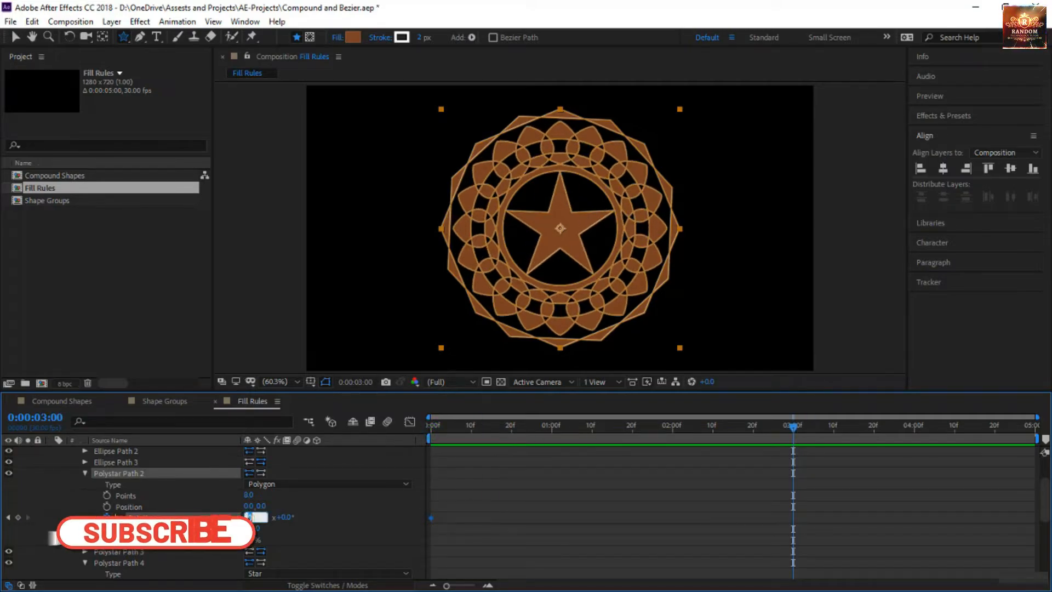
{"action": "type", "text": "1"}
{"action": "key", "text": "Return"}
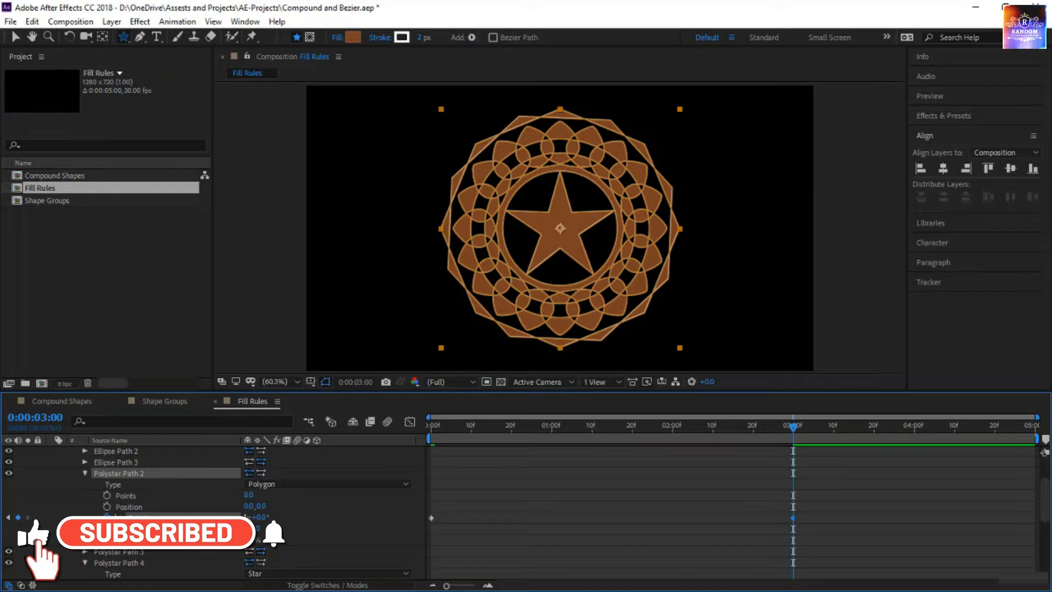
Keyframe Polystar Path 3's Rotation at 0:00:00:00 and set its revolutions to -1 at 0:00:03:00
{"action": "left_click", "coordinate": [85, 552]}
{"action": "scroll", "coordinate": [152, 550], "scroll_direction": "down", "scroll_amount": 1}
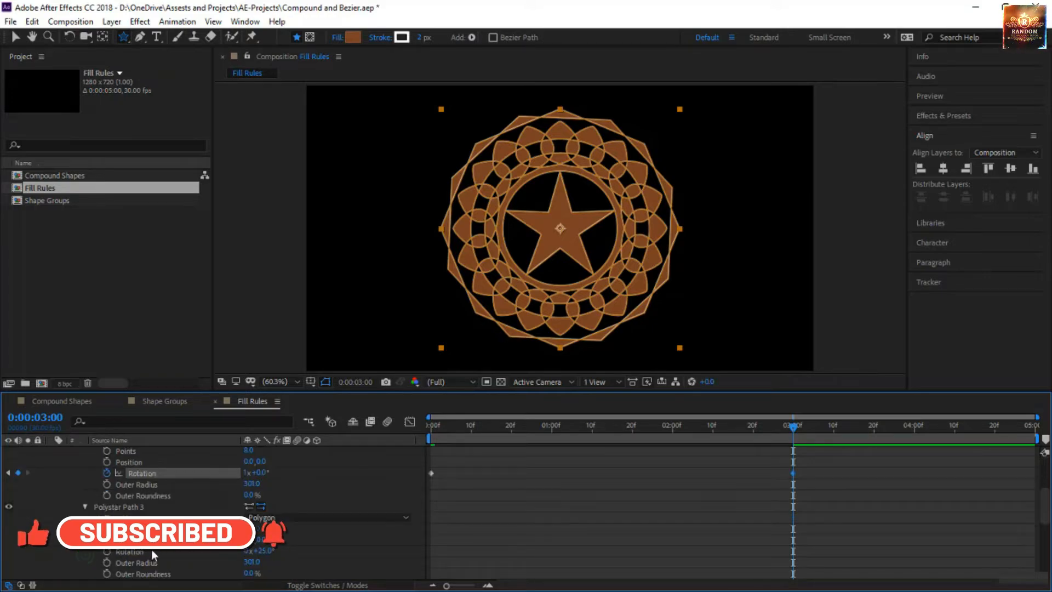
{"action": "left_click", "coordinate": [9, 505]}
{"action": "left_click", "coordinate": [9, 506]}
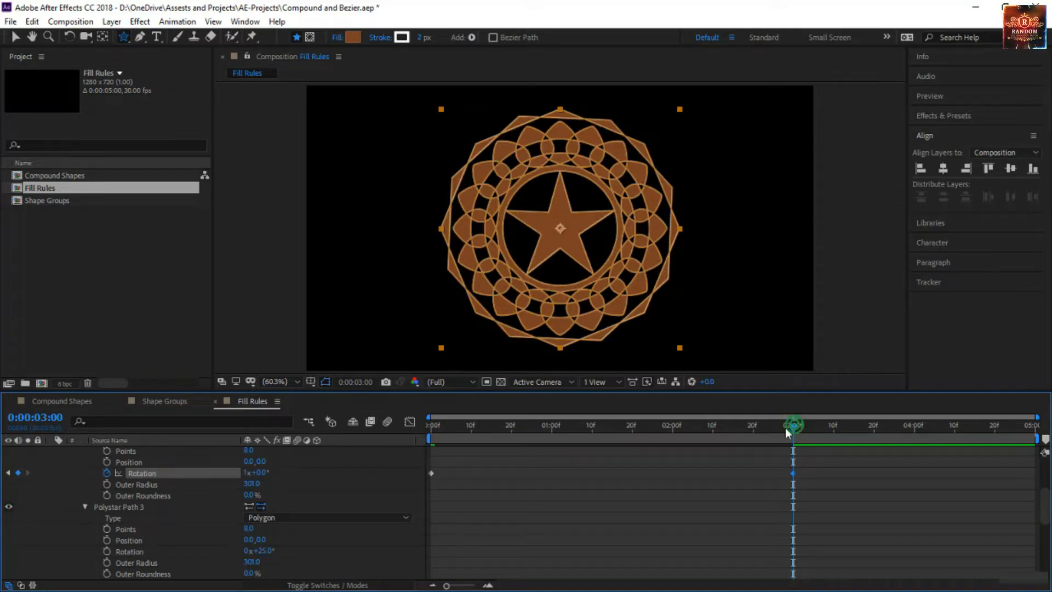
{"action": "left_click_drag", "start_coordinate": [794, 426], "coordinate": [431, 426]}
{"action": "left_click", "coordinate": [107, 551]}
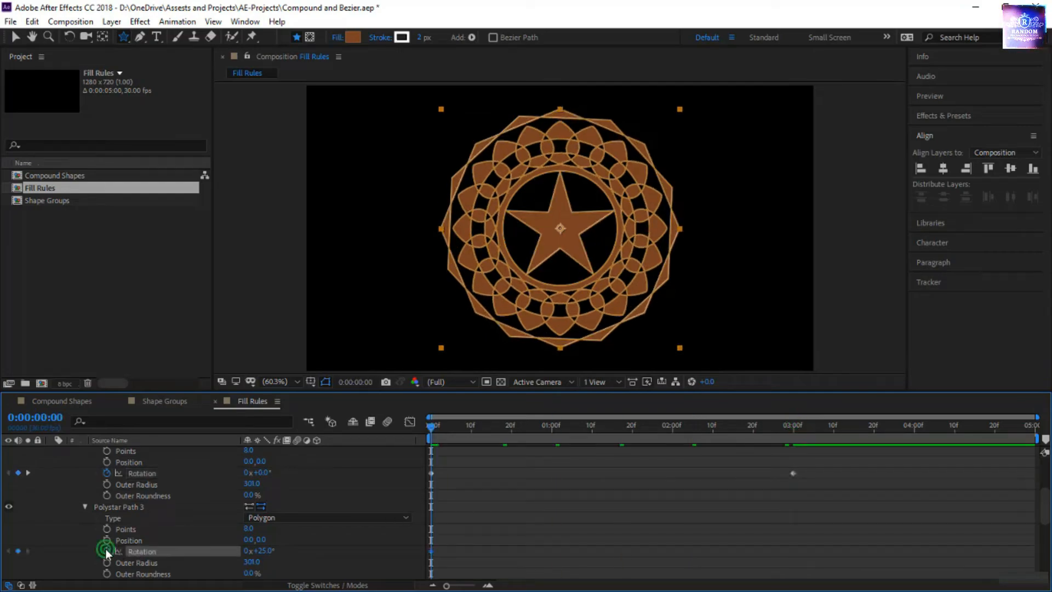
{"action": "left_click_drag", "start_coordinate": [432, 427], "coordinate": [797, 497]}
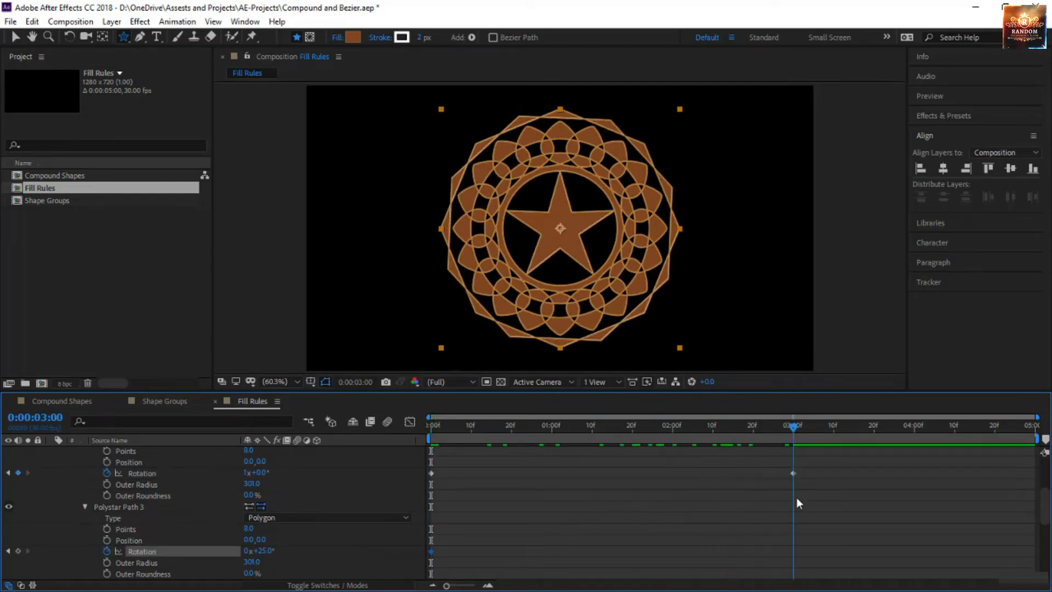
{"action": "left_click", "coordinate": [247, 552]}
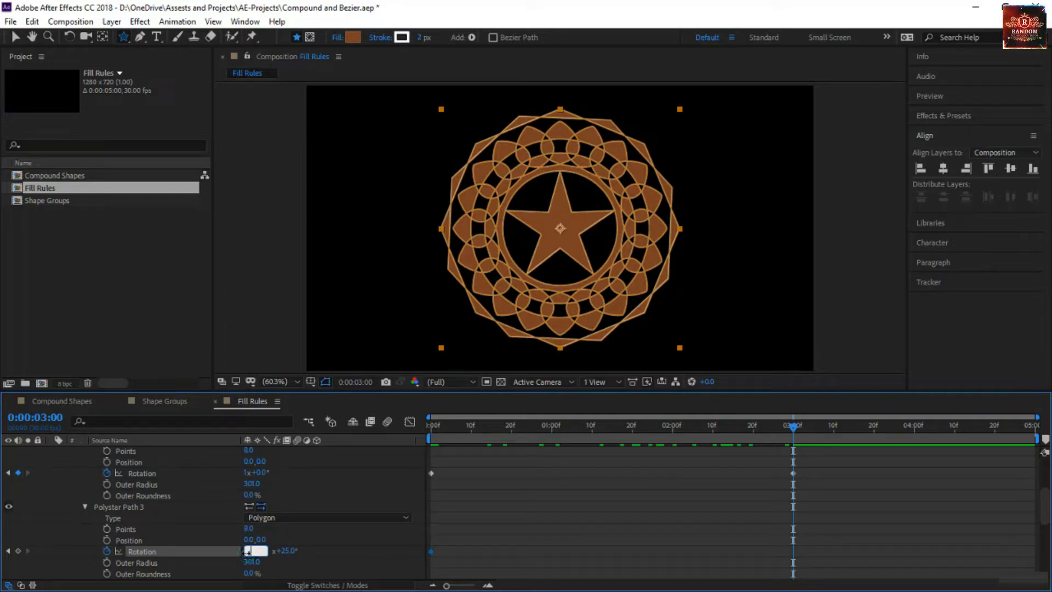
{"action": "type", "text": "-1"}
{"action": "key", "text": "Return"}
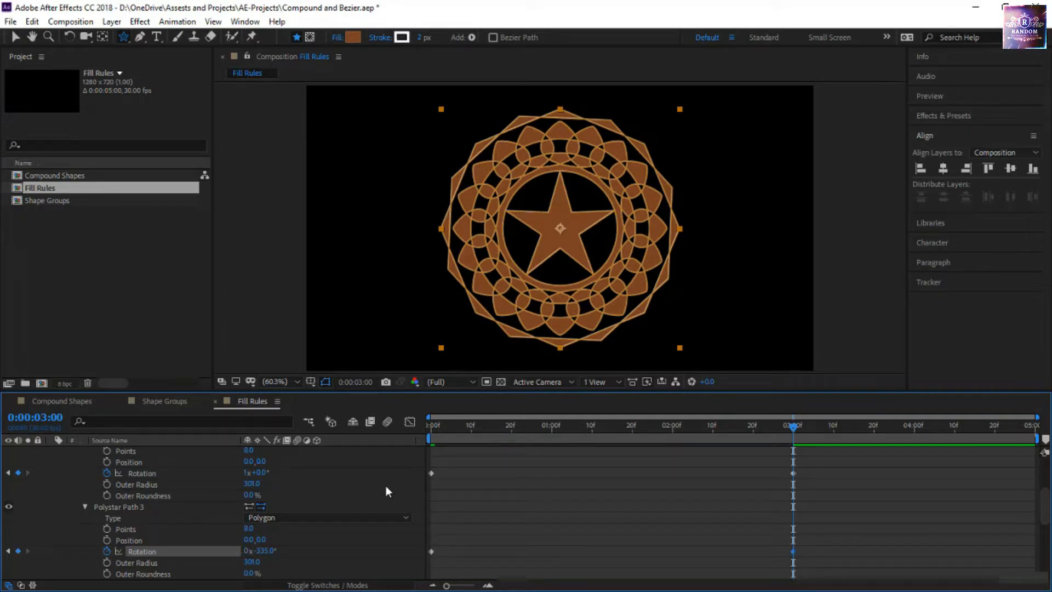
Deselect the shape layer and preview the composition's animation from the start
{"action": "left_click_drag", "start_coordinate": [530, 426], "coordinate": [354, 456]}
{"action": "left_click", "coordinate": [512, 521]}
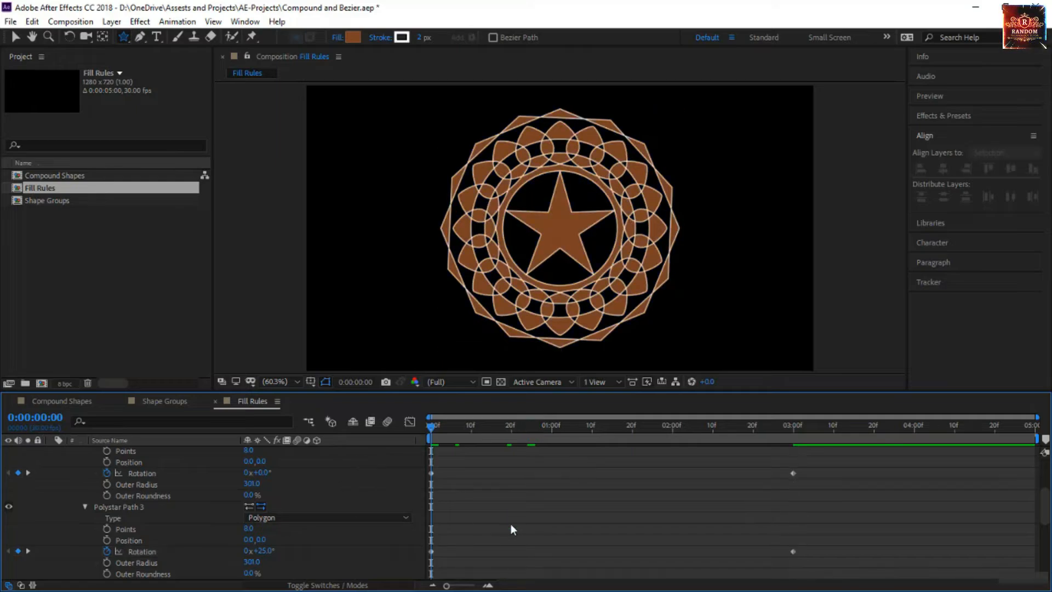
{"action": "key", "text": "space"}
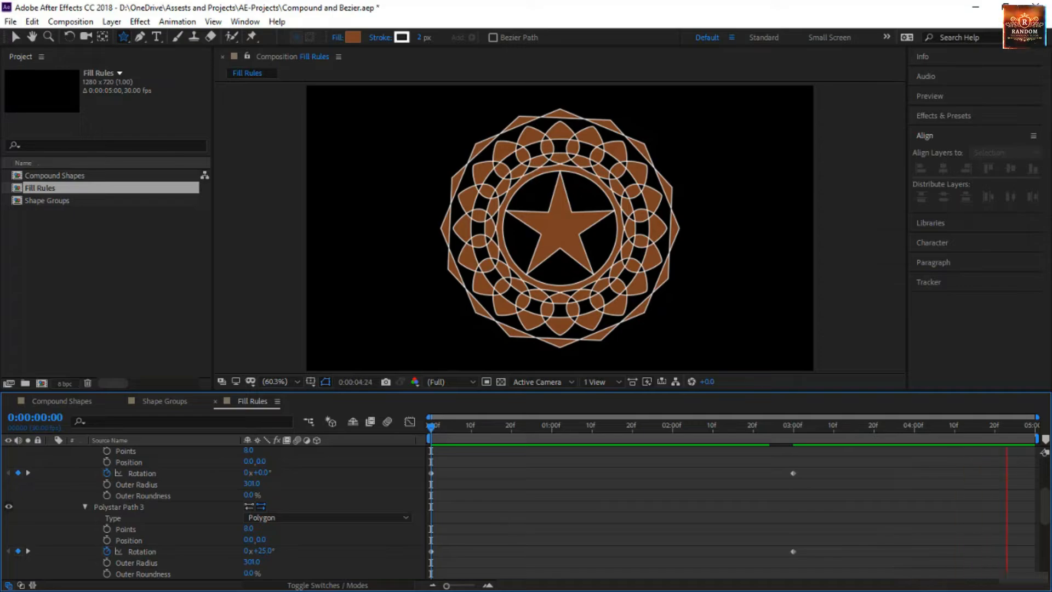
Turn off the reversed path direction of Polystar Path 1 and set Fill 1's fill rule to Non-Zero Winding
{"action": "scroll", "coordinate": [230, 537], "scroll_direction": "down", "scroll_amount": 5}
{"action": "scroll", "coordinate": [250, 531], "scroll_direction": "down", "scroll_amount": 3}
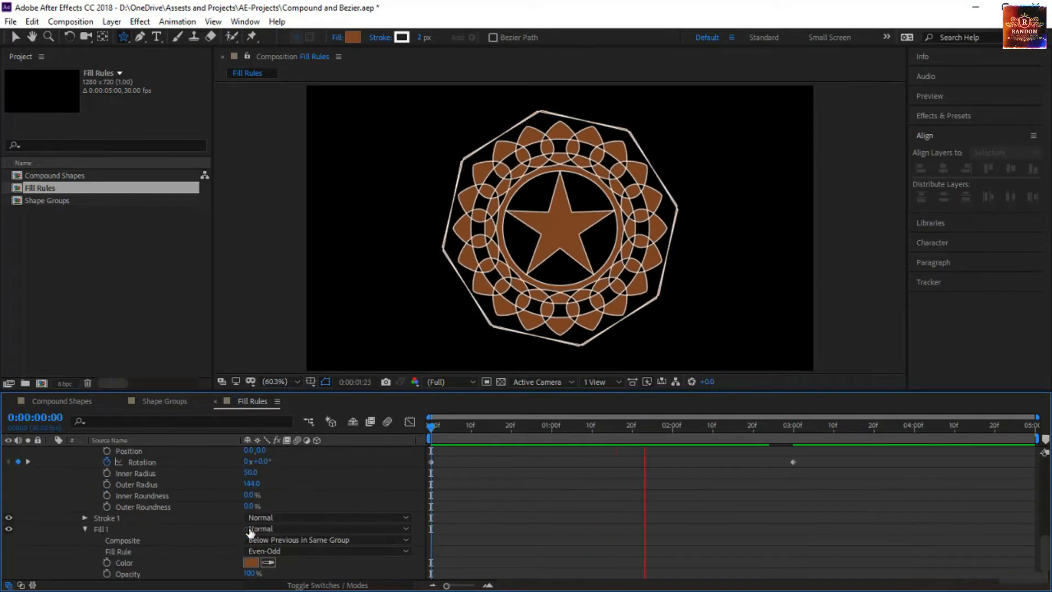
{"action": "scroll", "coordinate": [287, 560], "scroll_direction": "up", "scroll_amount": 10}
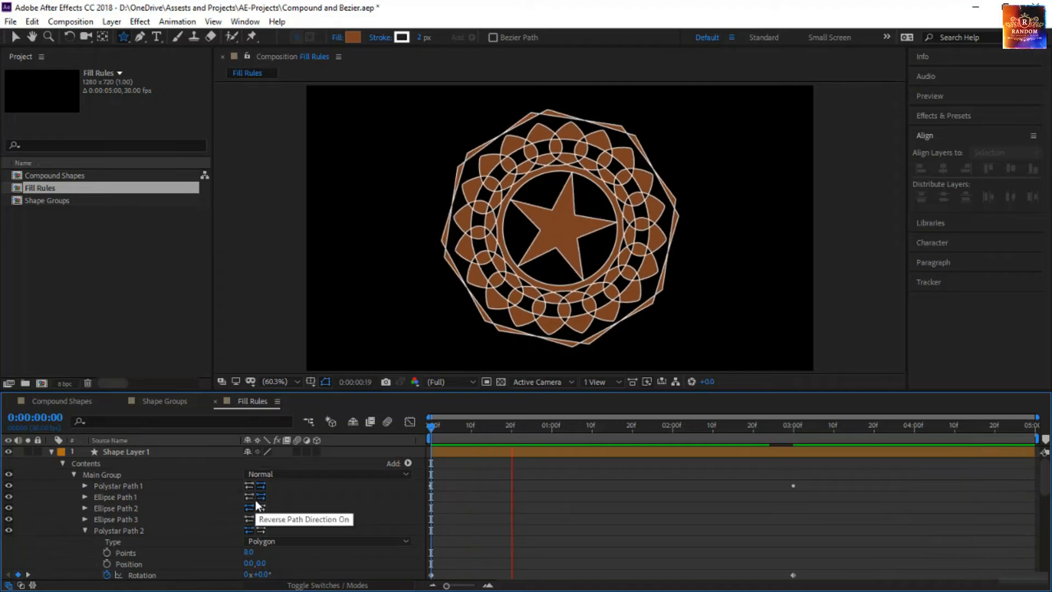
{"action": "scroll", "coordinate": [274, 526], "scroll_direction": "down", "scroll_amount": 5}
{"action": "scroll", "coordinate": [269, 515], "scroll_direction": "up", "scroll_amount": 5}
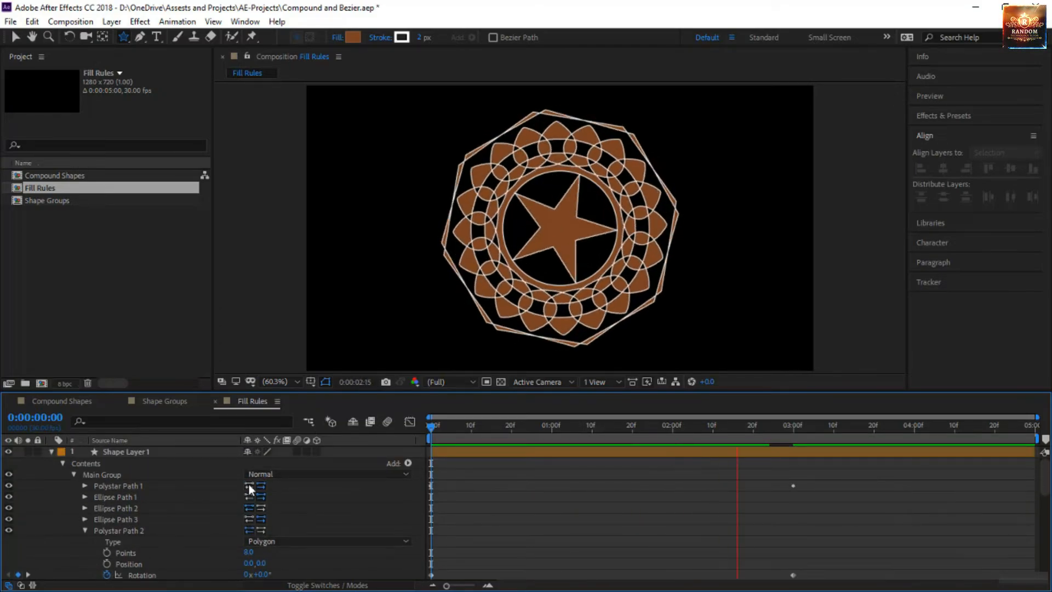
{"action": "left_click", "coordinate": [249, 486]}
{"action": "scroll", "coordinate": [249, 528], "scroll_direction": "down", "scroll_amount": 6}
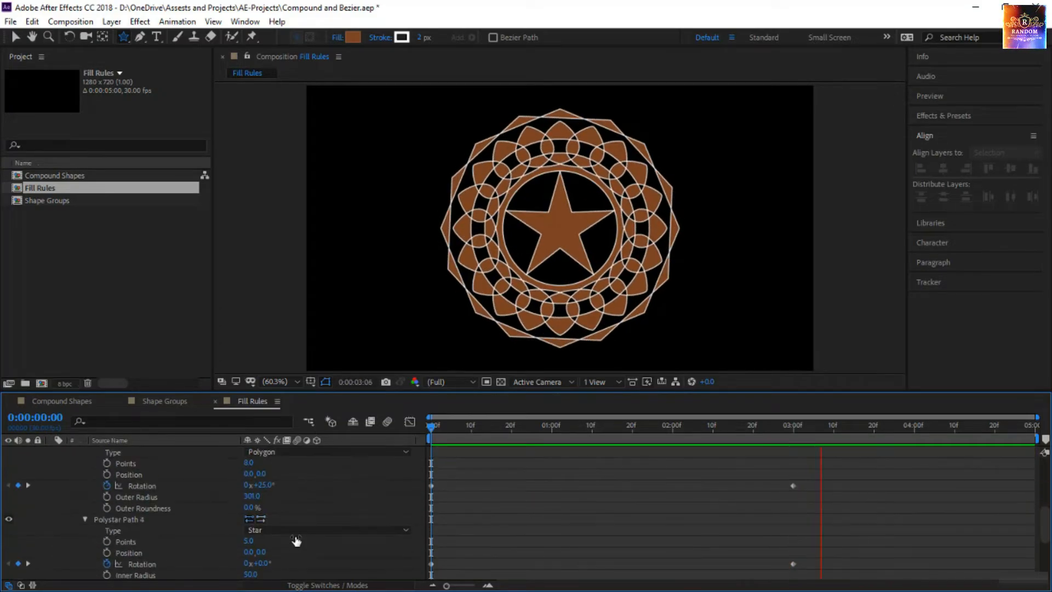
{"action": "left_click", "coordinate": [294, 529]}
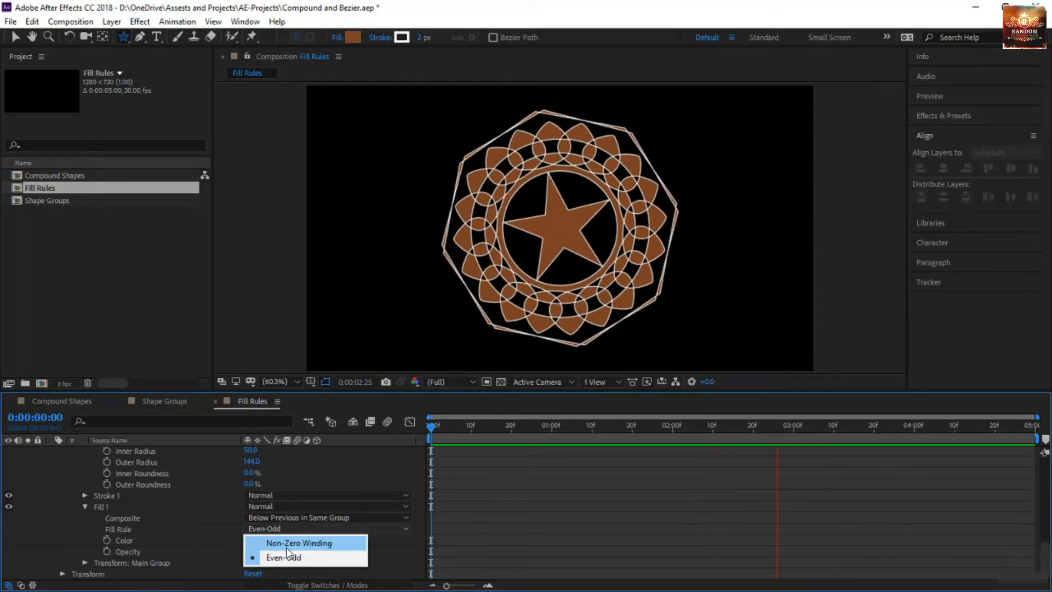
{"action": "left_click", "coordinate": [286, 544]}
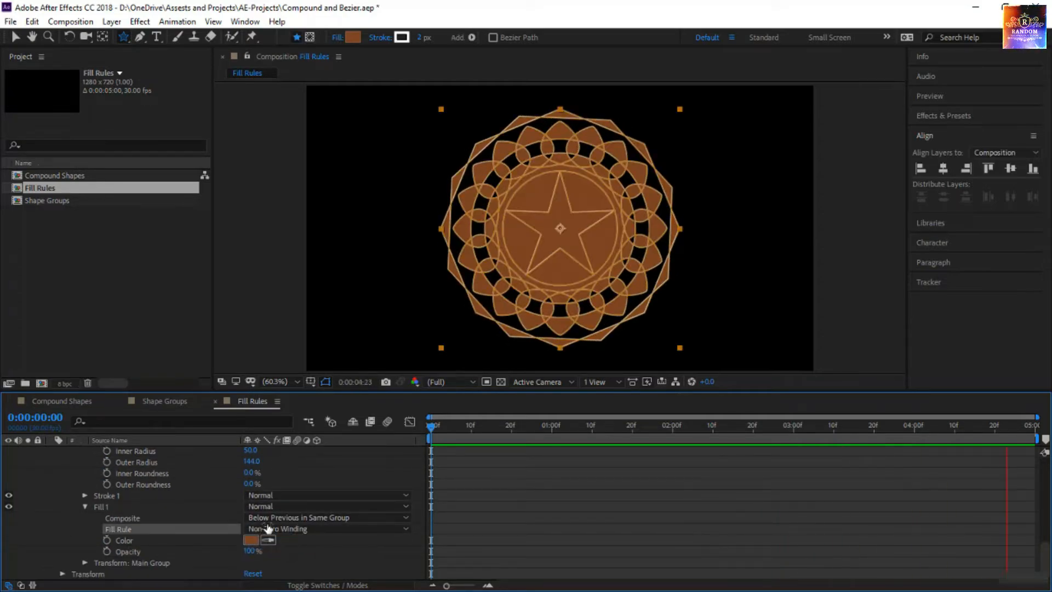
Turn off path reversal for Ellipse Path 3 and turn it on for Ellipse Path 2, Ellipse Path 1 and Polystar Path 1
{"action": "scroll", "coordinate": [267, 529], "scroll_direction": "down", "scroll_amount": 5}
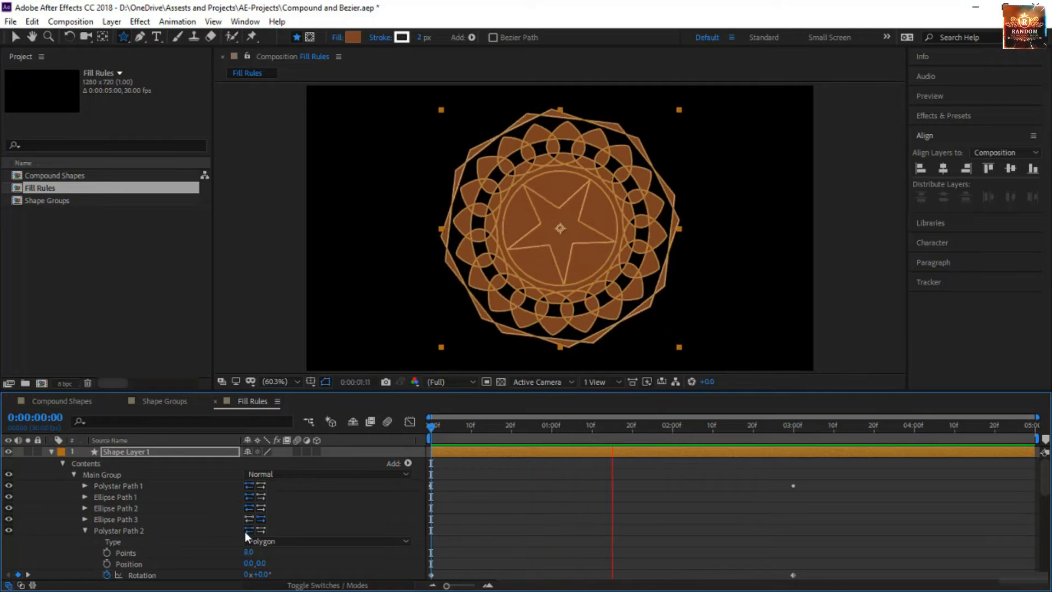
{"action": "left_click", "coordinate": [250, 519]}
{"action": "left_click", "coordinate": [259, 506]}
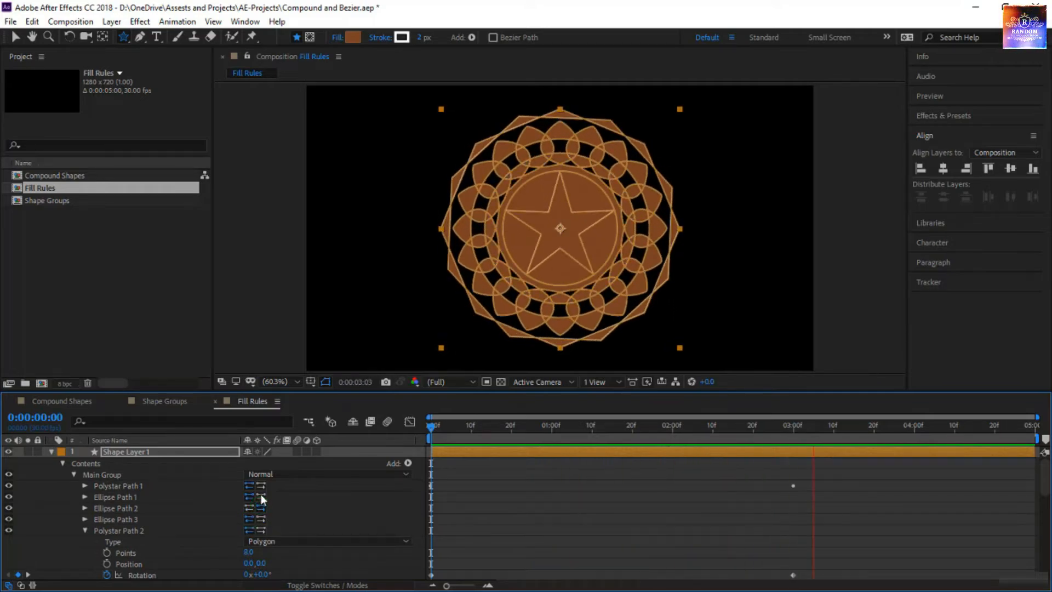
{"action": "left_click", "coordinate": [261, 496]}
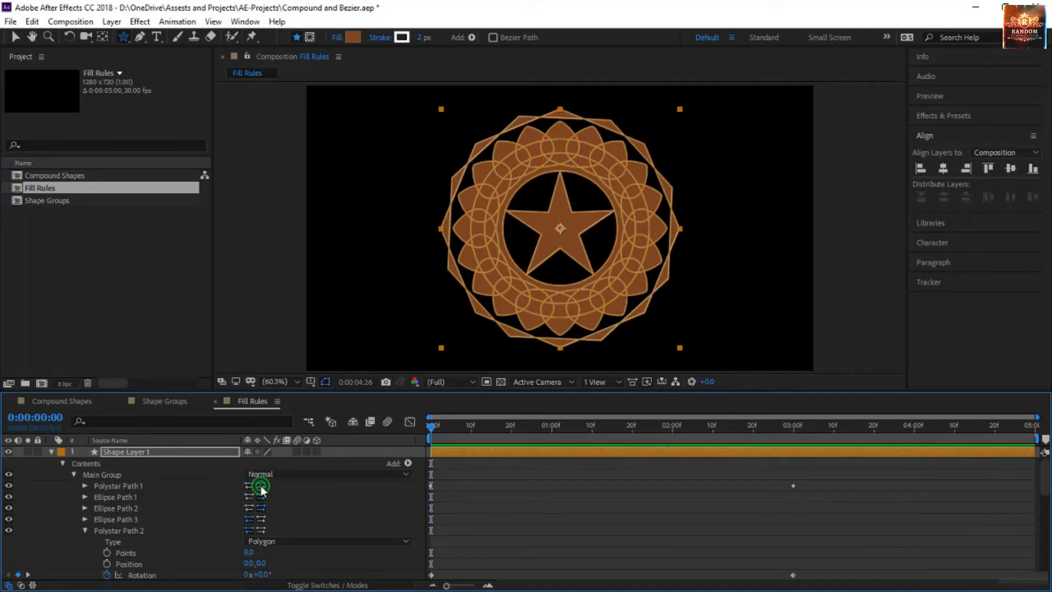
{"action": "left_click", "coordinate": [261, 486]}
{"action": "left_click_drag", "start_coordinate": [448, 430], "coordinate": [504, 501]}
{"action": "left_click", "coordinate": [534, 529]}
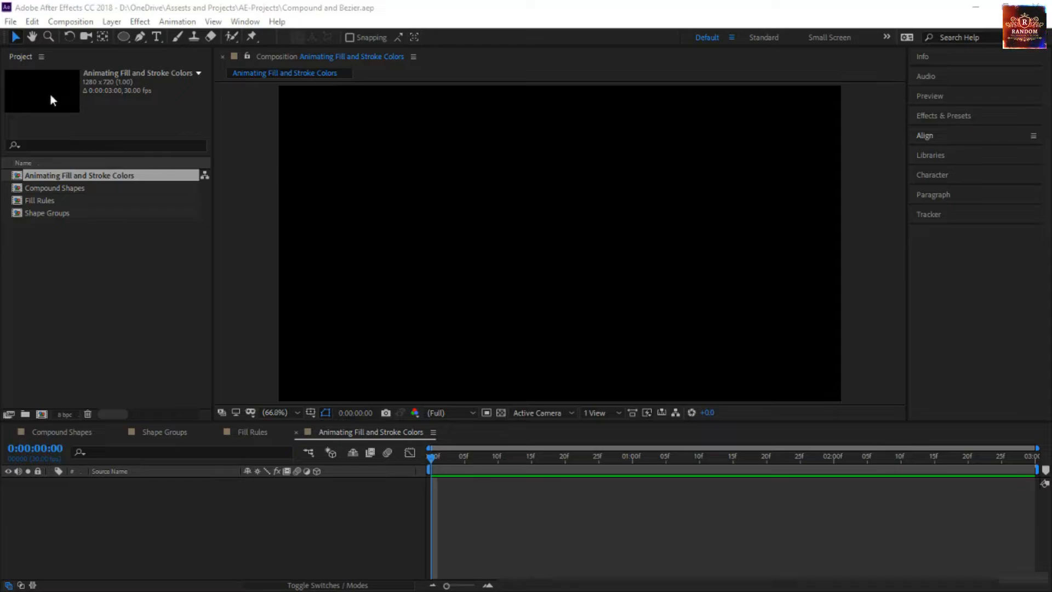
Draw a circle with a 19 px white stroke and no fill near the centre of the Animating Fill and Stroke Colors composition
{"action": "left_click", "coordinate": [125, 36]}
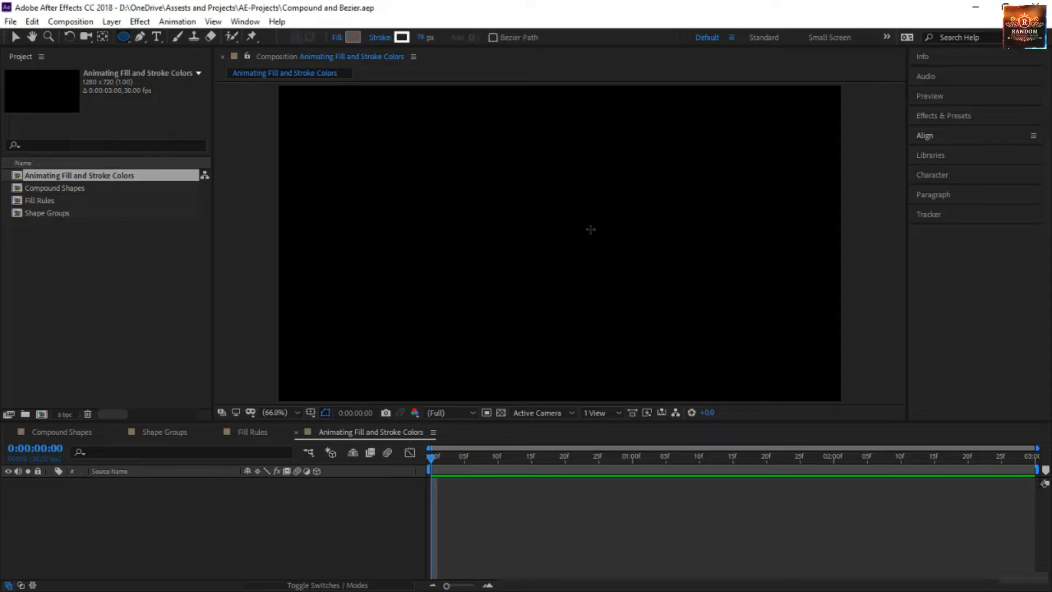
{"action": "mouse_move", "coordinate": [515, 214]}
{"action": "left_mouse_down"}
{"action": "mouse_move", "coordinate": [622, 289]}
{"action": "mouse_move", "coordinate": [642, 340]}
{"action": "mouse_move", "coordinate": [614, 230]}
{"action": "mouse_move", "coordinate": [624, 295]}
{"action": "left_mouse_up"}
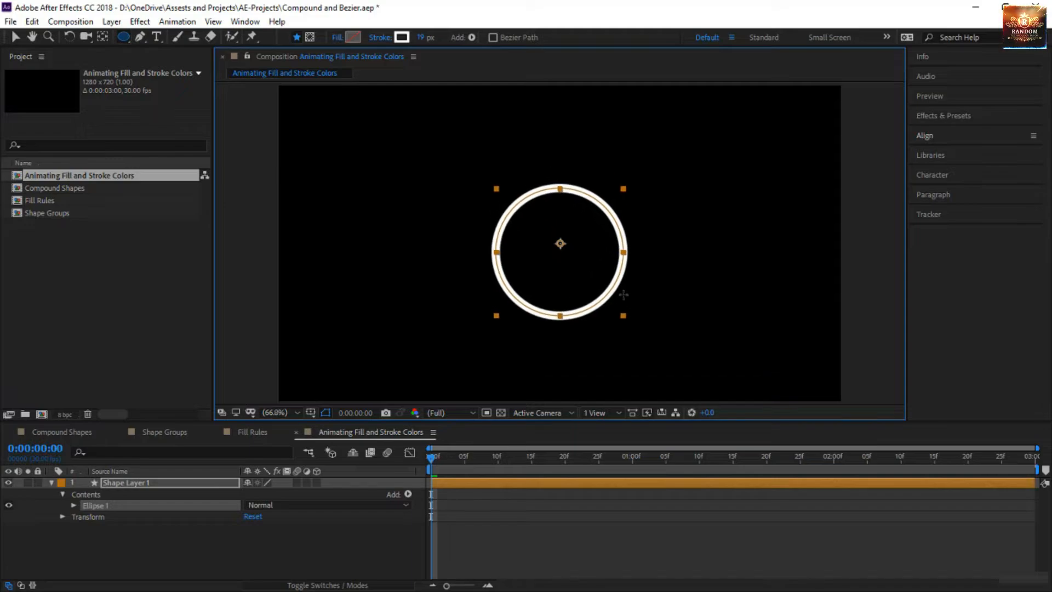
{"action": "key", "text": "space"}
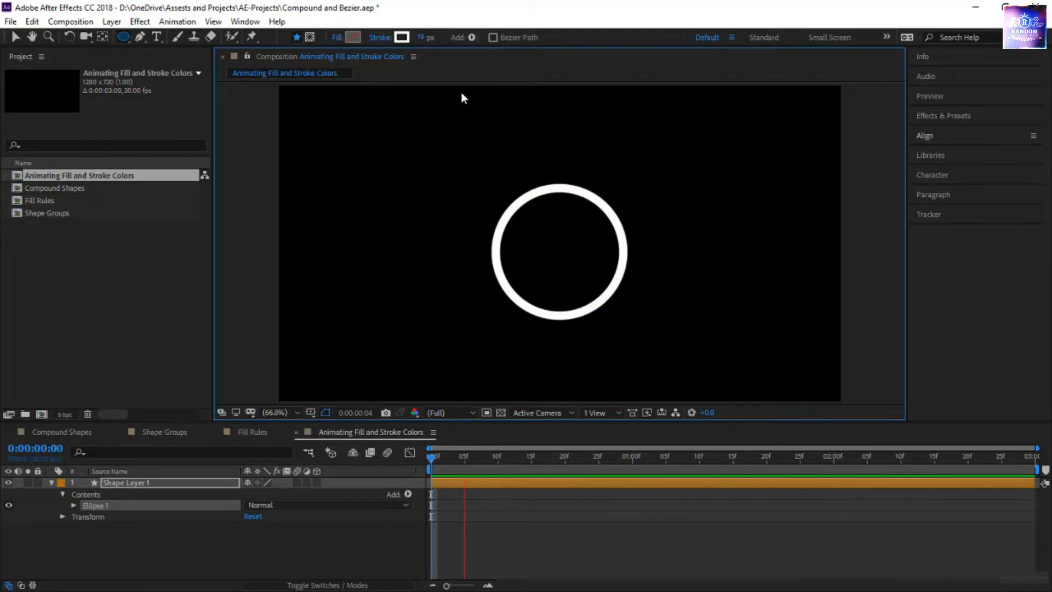
Change the circle's fill type from none to a solid color
{"action": "left_click", "coordinate": [339, 38]}
{"action": "left_click", "coordinate": [897, 207]}
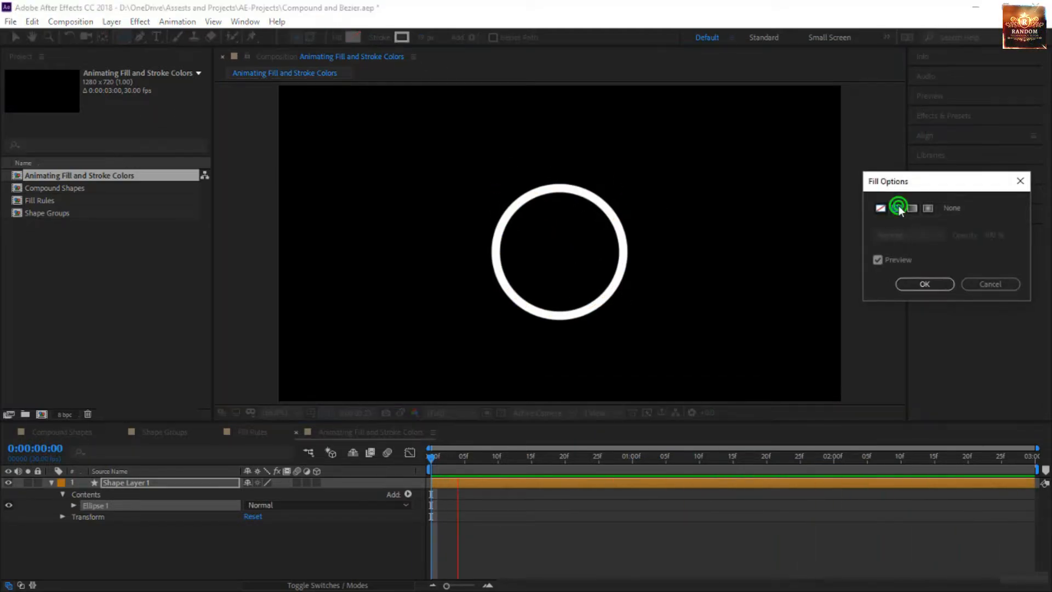
{"action": "left_click", "coordinate": [926, 285]}
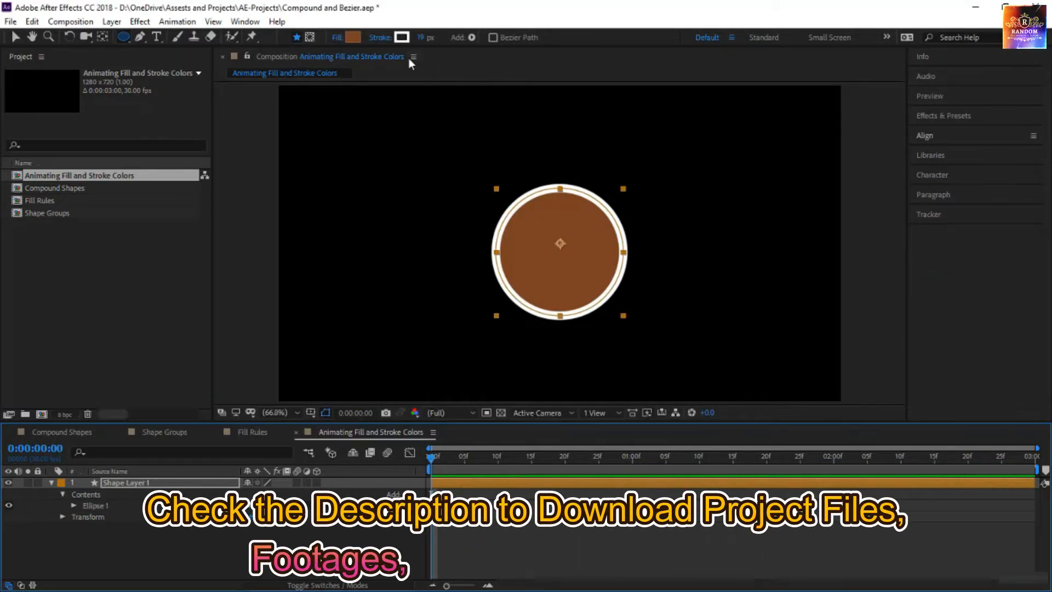
Set the circle's fill color to orange, CA8A00
{"action": "left_click", "coordinate": [353, 37]}
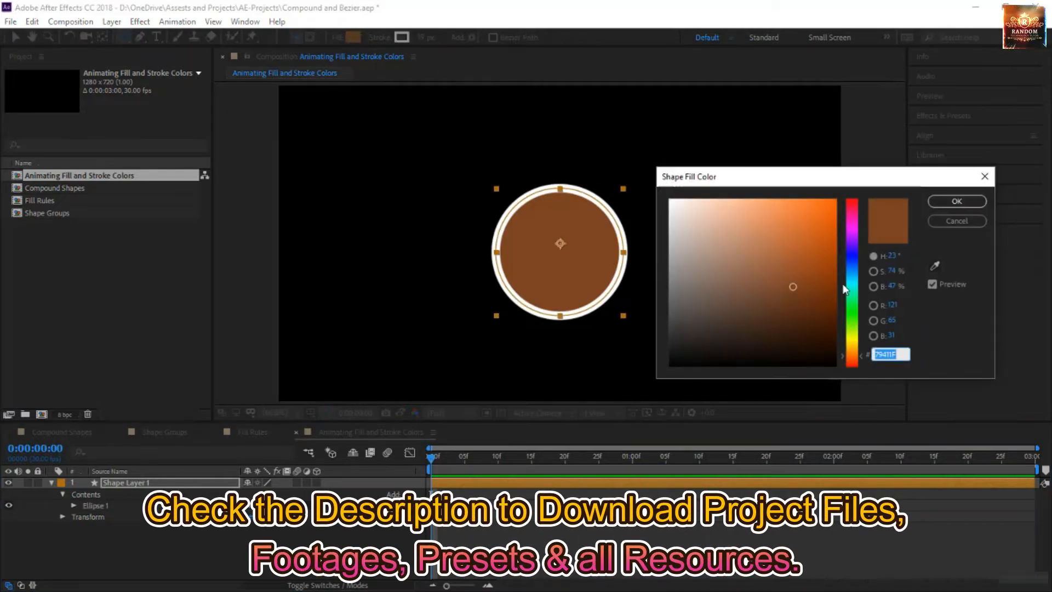
{"action": "left_click_drag", "start_coordinate": [853, 304], "coordinate": [854, 346]}
{"action": "left_click_drag", "start_coordinate": [809, 271], "coordinate": [867, 234]}
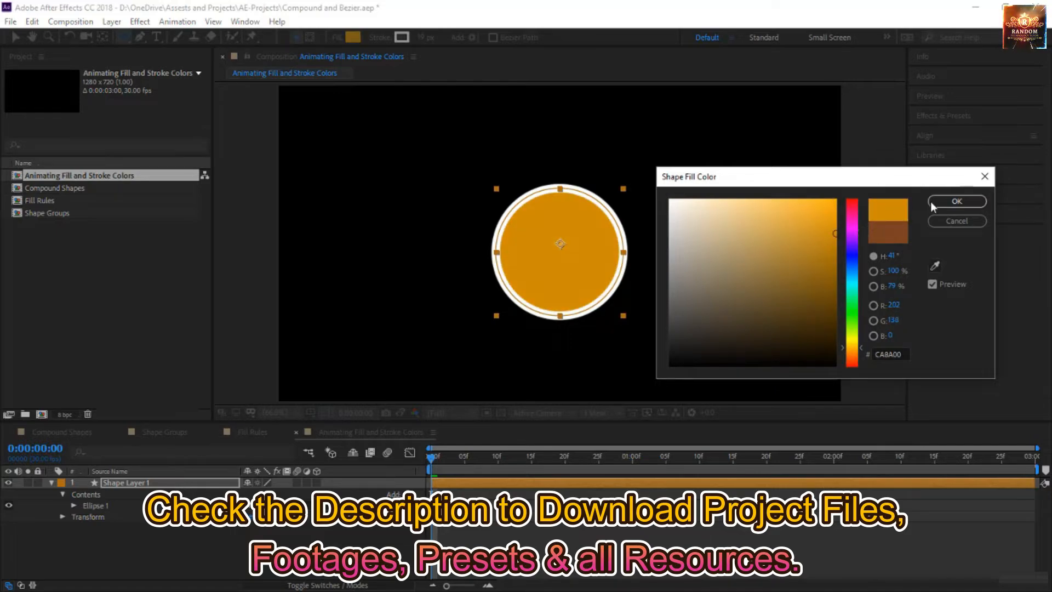
{"action": "left_click", "coordinate": [949, 200]}
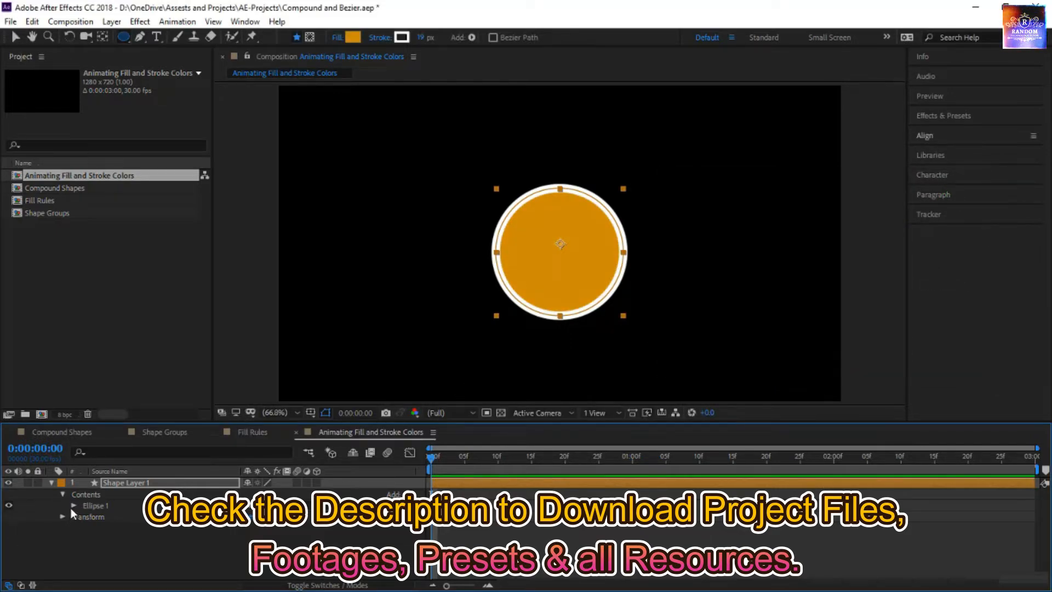
Reveal the fill settings of Ellipse 1 and start keyframing the Fill 1 color at 0:00
{"action": "left_click", "coordinate": [71, 505]}
{"action": "left_click_drag", "start_coordinate": [139, 420], "coordinate": [140, 374]}
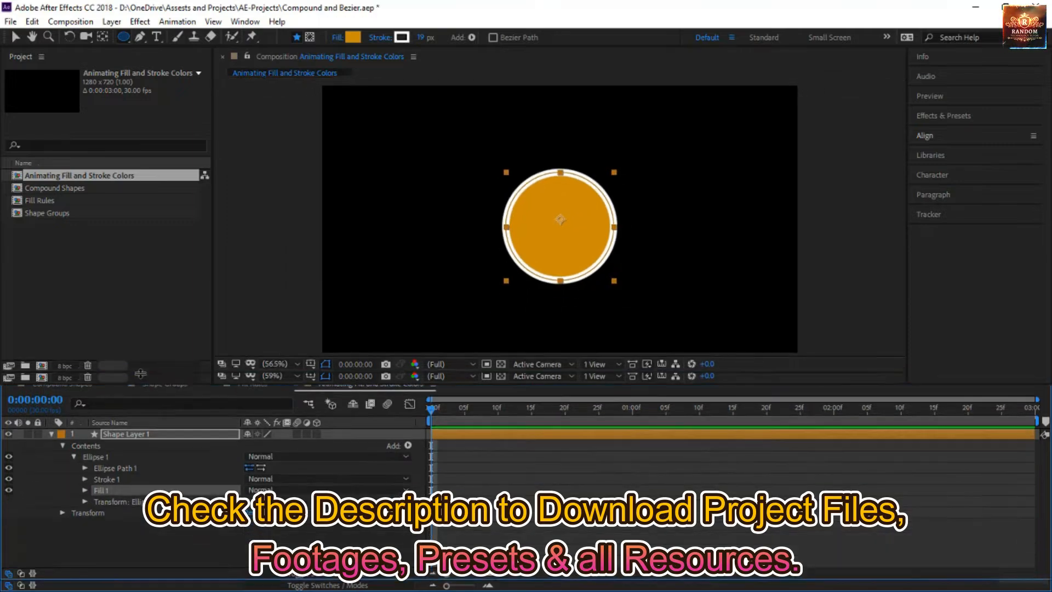
{"action": "left_click", "coordinate": [84, 479]}
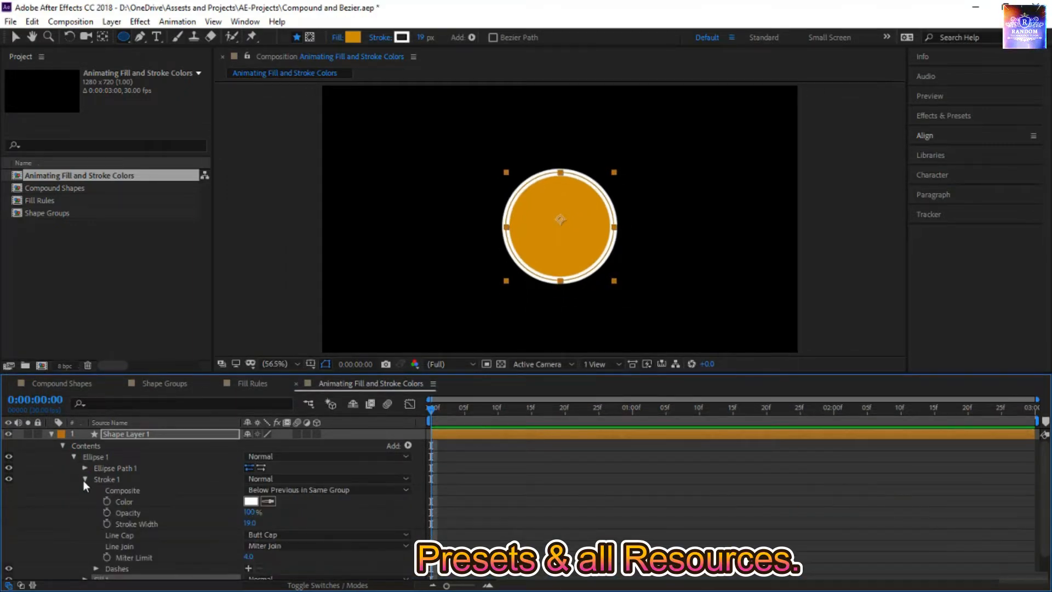
{"action": "left_click", "coordinate": [83, 480]}
{"action": "left_click", "coordinate": [85, 489]}
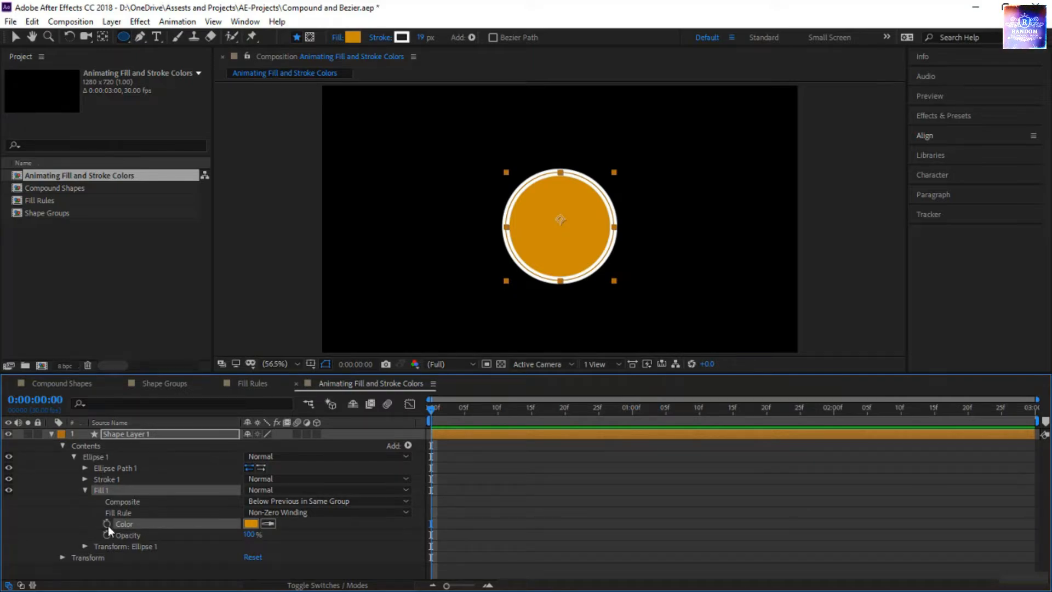
{"action": "left_click", "coordinate": [108, 524]}
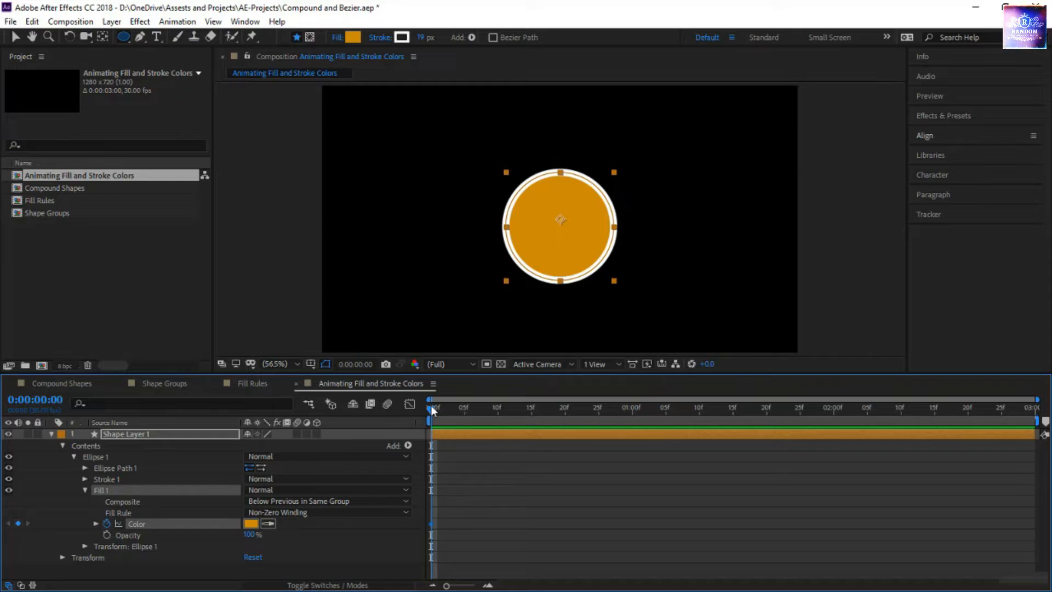
Keyframe the Fill 1 color as dark blue, 0B2358, at 15 frames
{"action": "left_click_drag", "start_coordinate": [430, 406], "coordinate": [533, 428]}
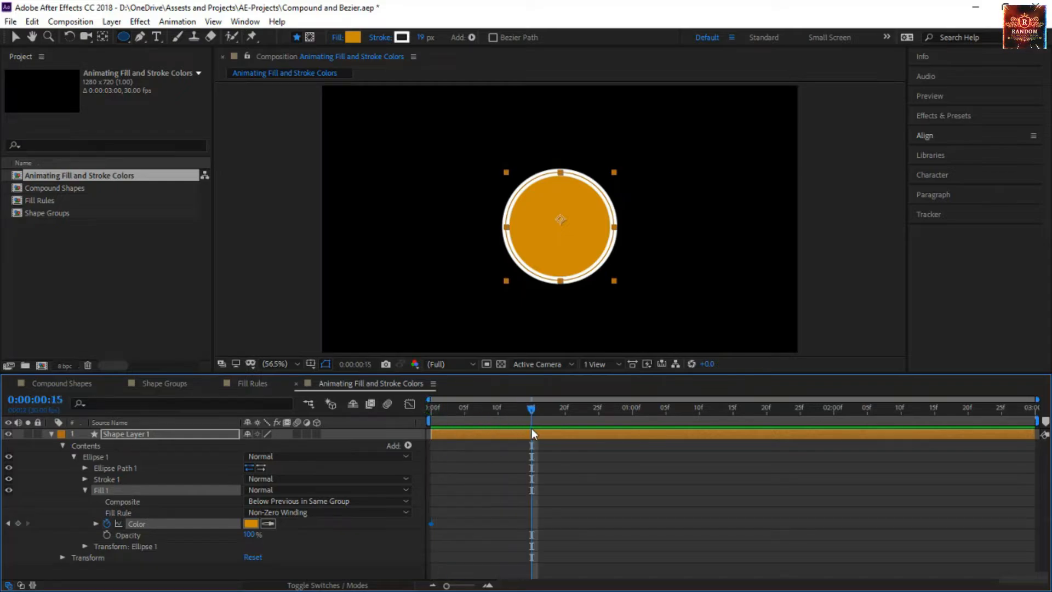
{"action": "left_click", "coordinate": [251, 524]}
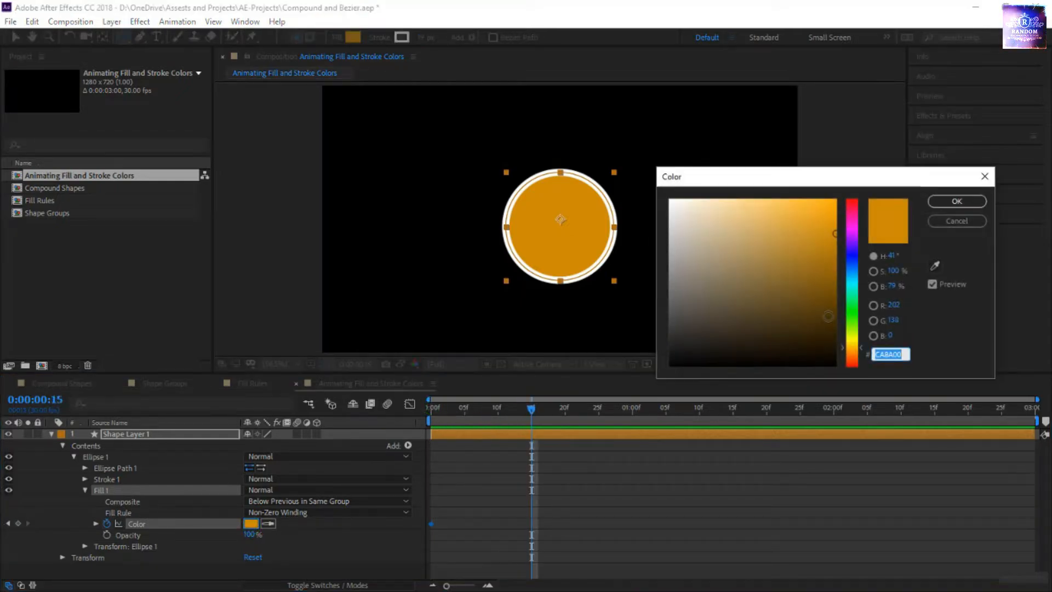
{"action": "left_click", "coordinate": [816, 308]}
{"action": "left_click", "coordinate": [845, 263]}
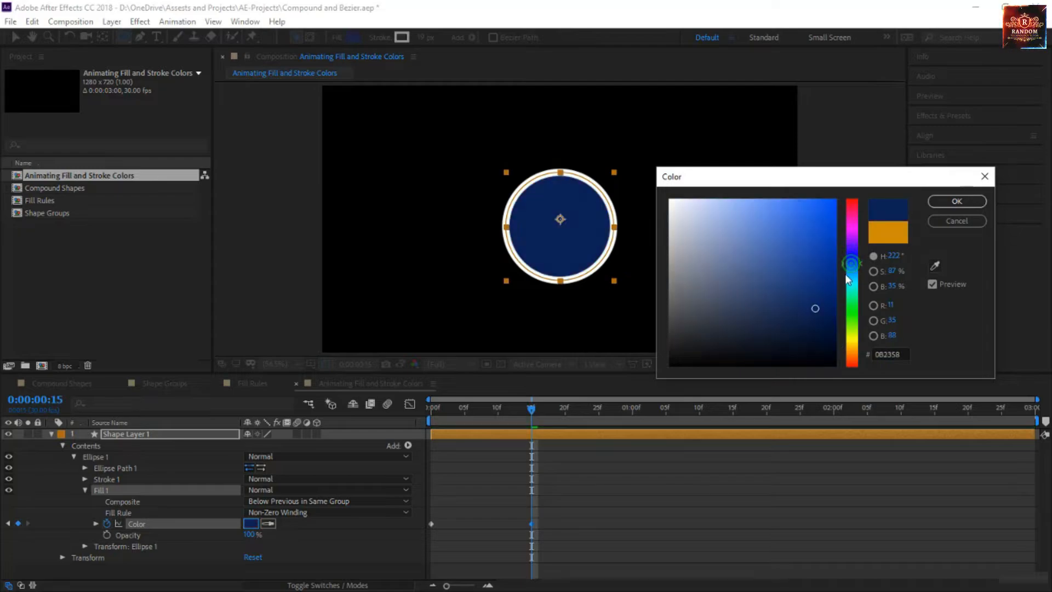
{"action": "left_click", "coordinate": [953, 203]}
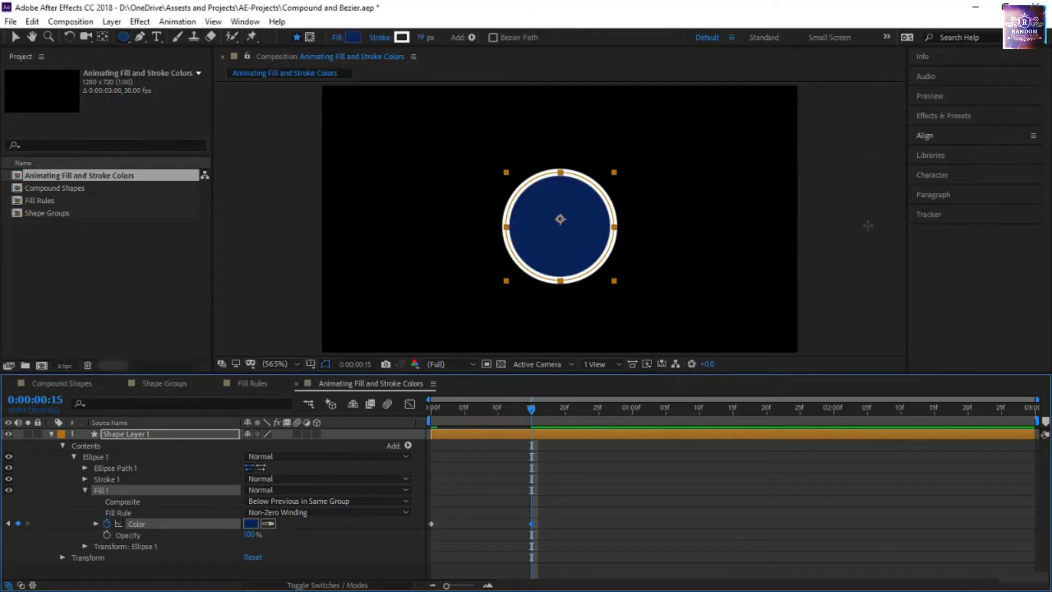
Keyframe the Fill 1 color as dark olive green, 3F4F1C, at 1 second
{"action": "key", "text": "v"}
{"action": "left_click_drag", "start_coordinate": [531, 409], "coordinate": [630, 428]}
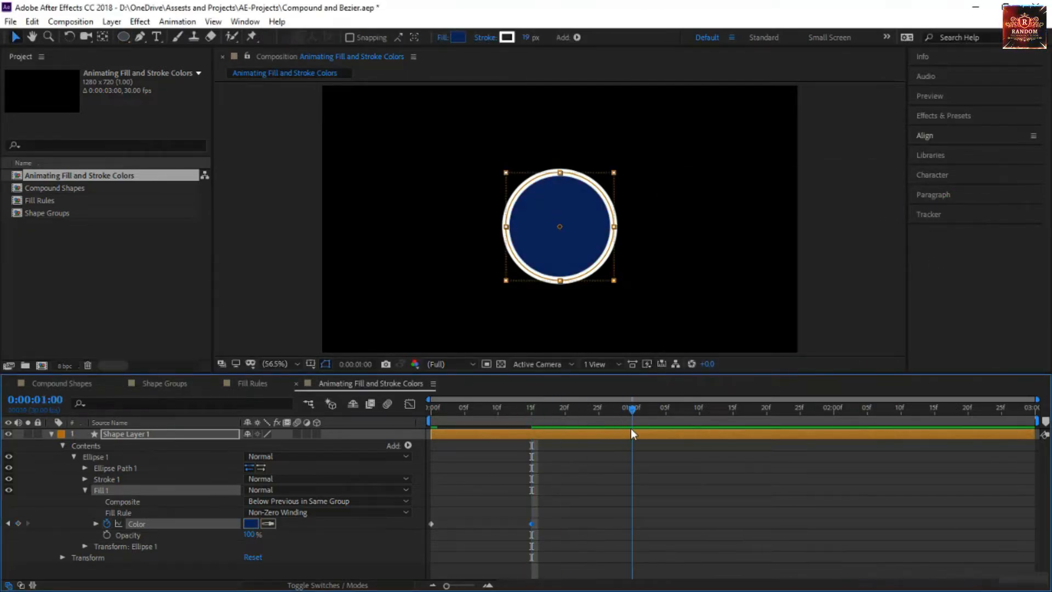
{"action": "left_click", "coordinate": [250, 523]}
{"action": "mouse_move", "coordinate": [775, 336]}
{"action": "left_mouse_down"}
{"action": "mouse_move", "coordinate": [788, 277]}
{"action": "mouse_move", "coordinate": [847, 310]}
{"action": "mouse_move", "coordinate": [853, 335]}
{"action": "left_mouse_up"}
{"action": "left_click_drag", "start_coordinate": [787, 315], "coordinate": [777, 314]}
{"action": "left_click", "coordinate": [952, 207]}
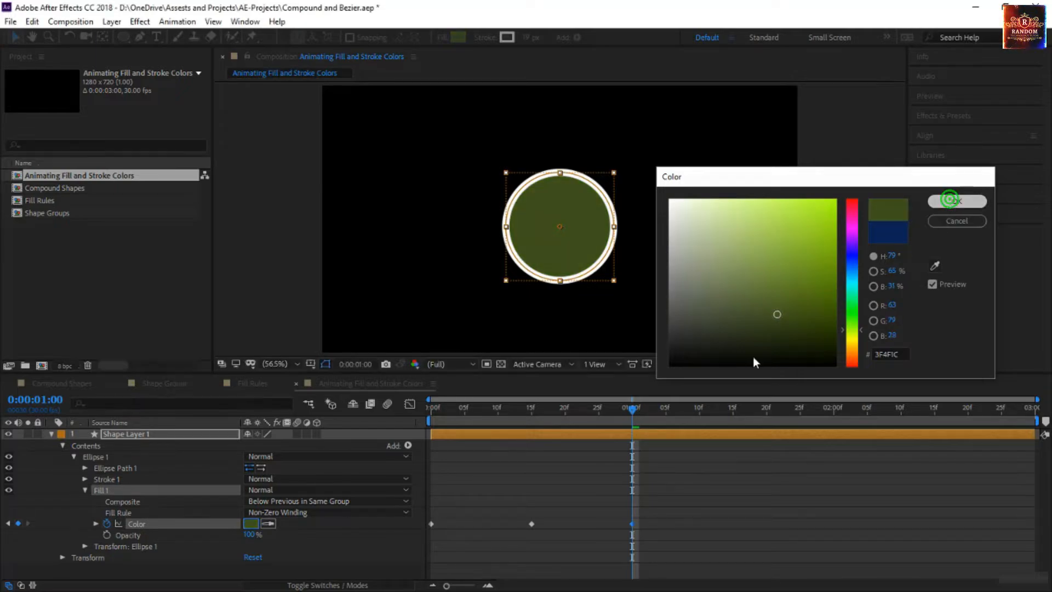
Keyframe the Fill 1 color as pure blue, 0000FE, at 0:00:01:15
{"action": "left_click_drag", "start_coordinate": [640, 413], "coordinate": [729, 423]}
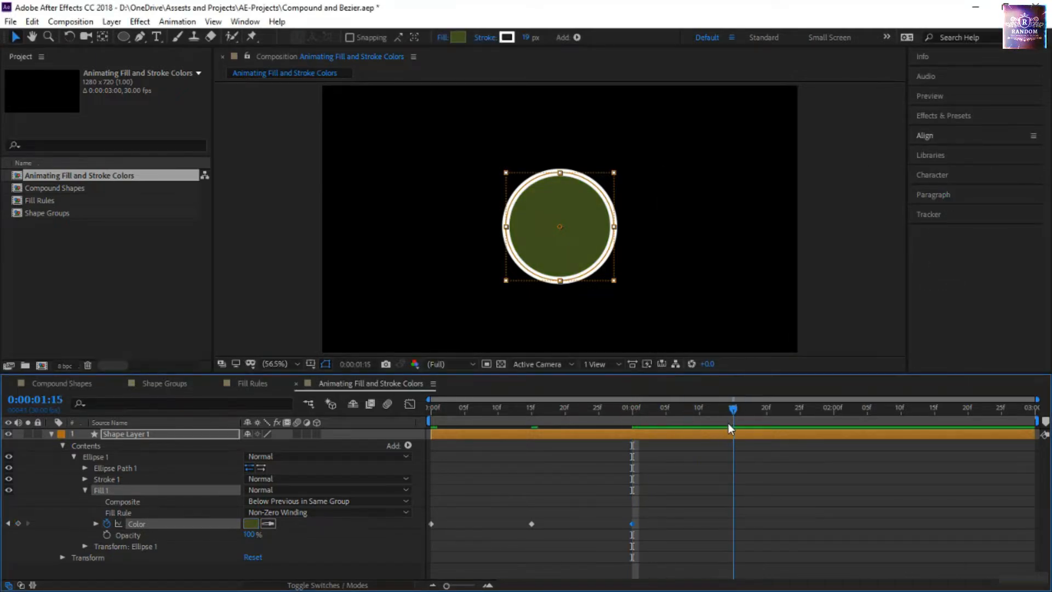
{"action": "left_click", "coordinate": [251, 524]}
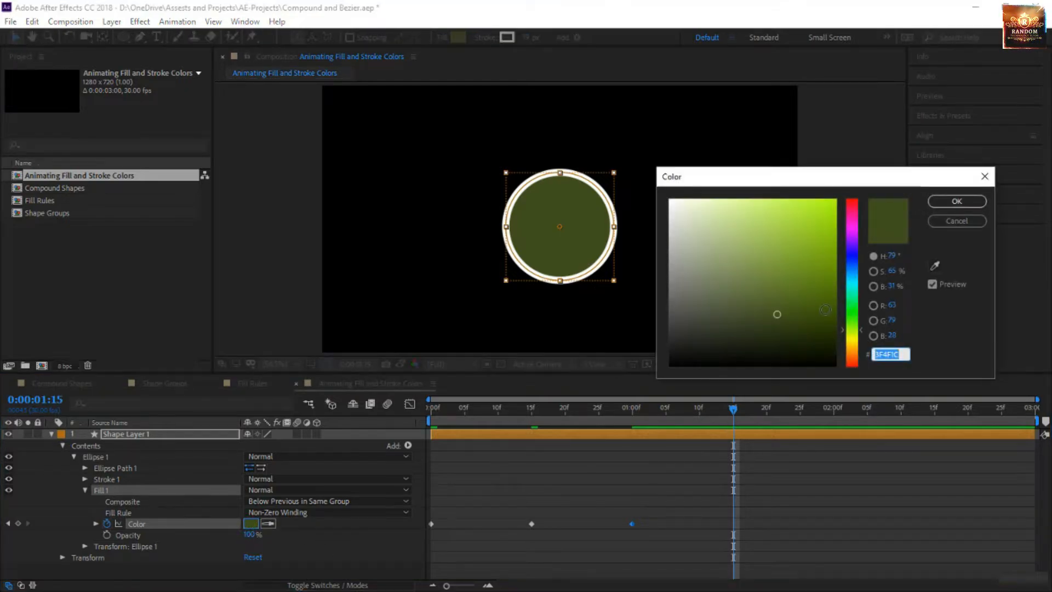
{"action": "left_click", "coordinate": [853, 255]}
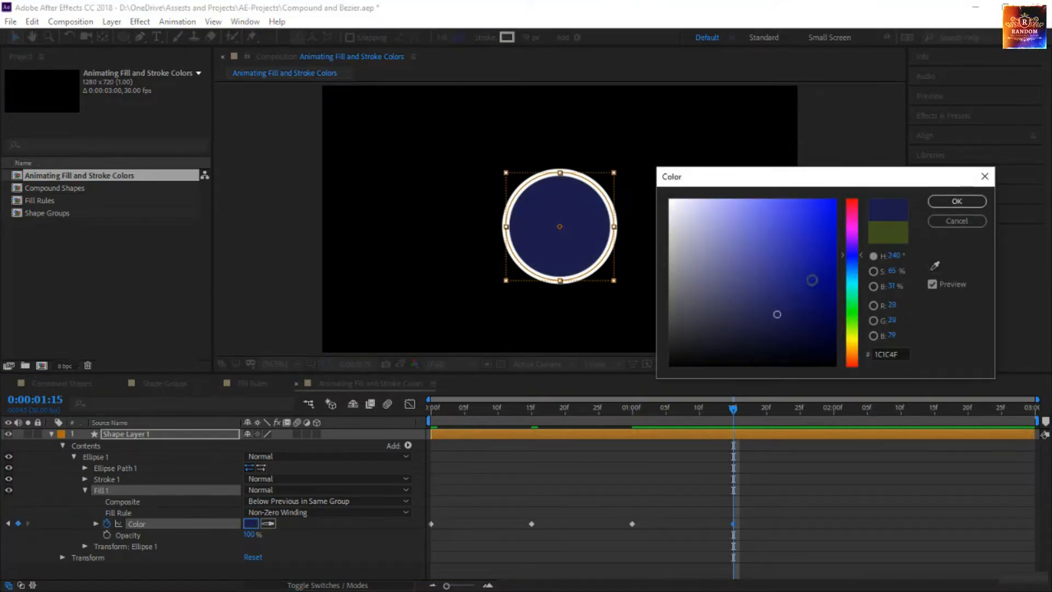
{"action": "left_click_drag", "start_coordinate": [812, 280], "coordinate": [837, 199]}
{"action": "left_click", "coordinate": [957, 201]}
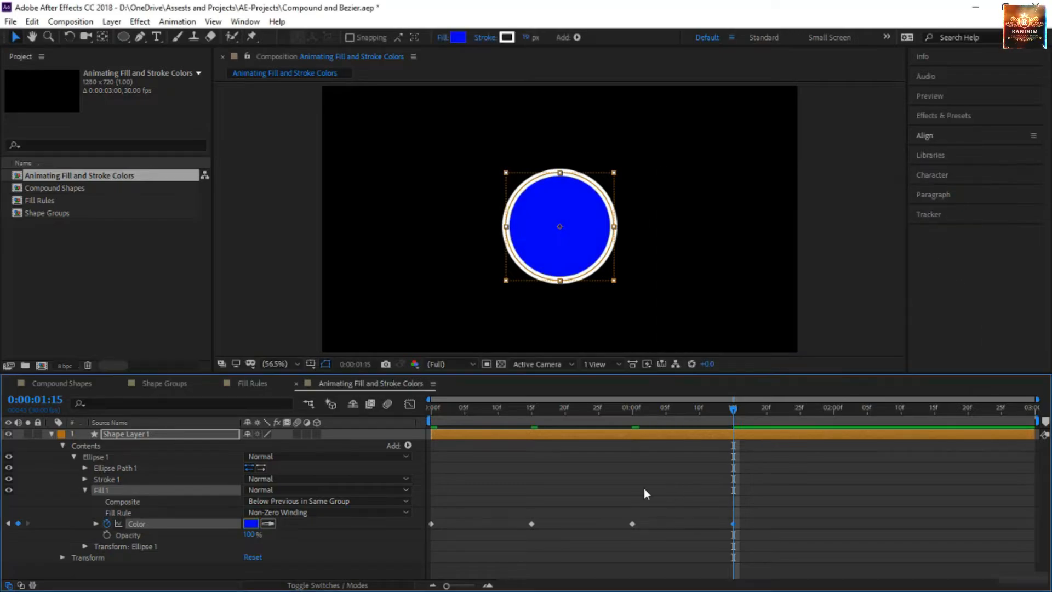
Display the fill color's value ramp, change the 0:00:01:15 fill keyframe to bright cyan, and preview the animation
{"action": "left_click", "coordinate": [94, 523]}
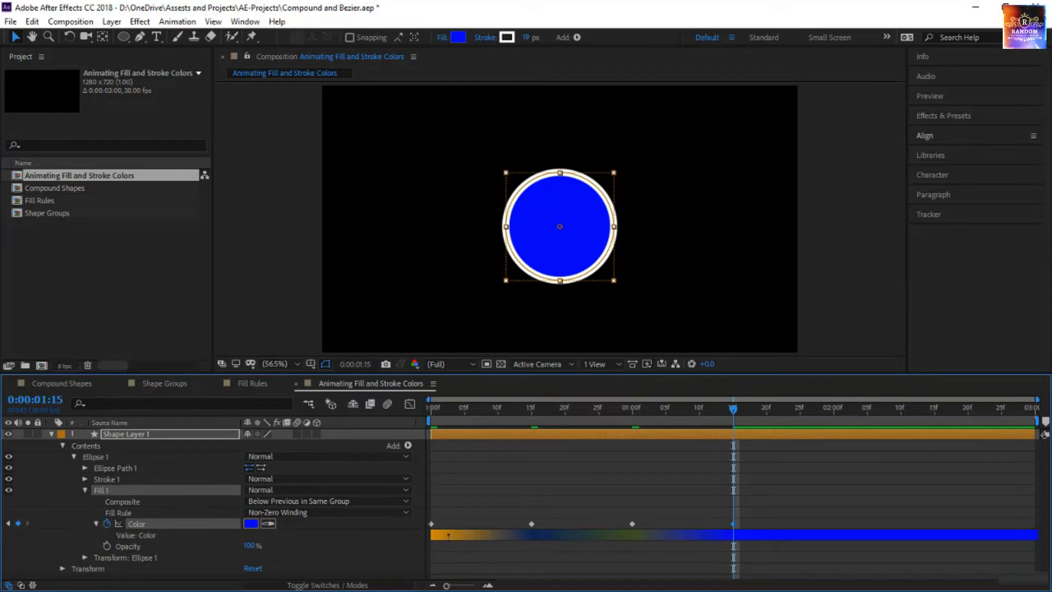
{"action": "double_click", "coordinate": [735, 523]}
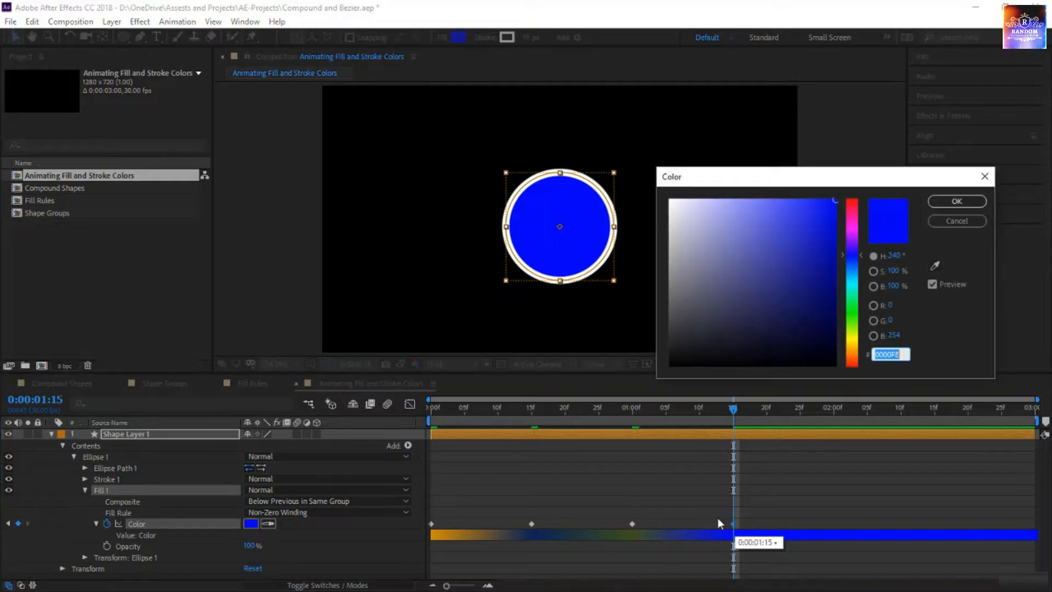
{"action": "left_click_drag", "start_coordinate": [853, 268], "coordinate": [855, 283]}
{"action": "left_click", "coordinate": [957, 201]}
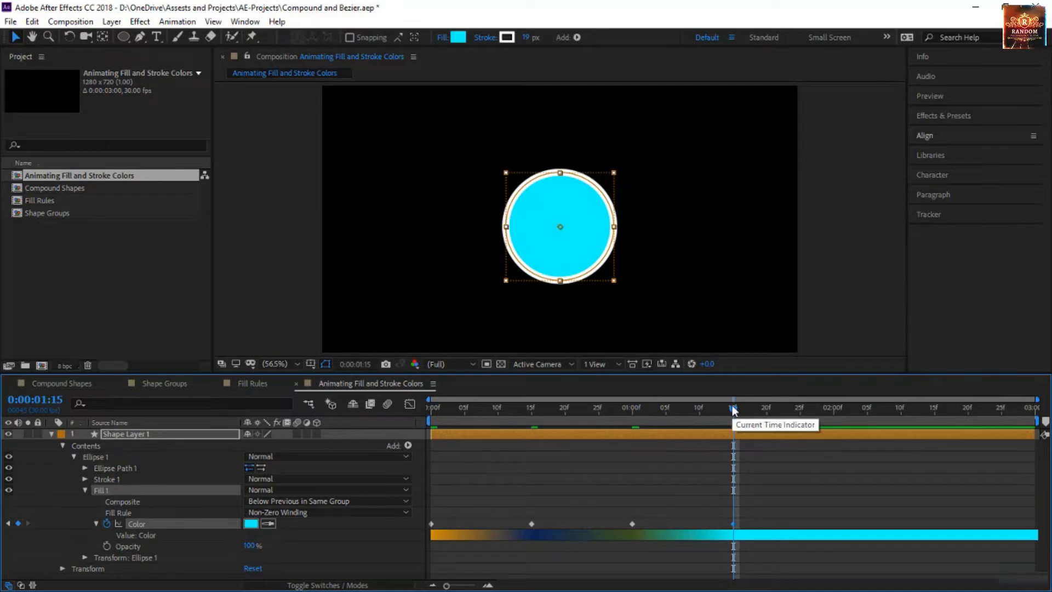
{"action": "key", "text": "space"}
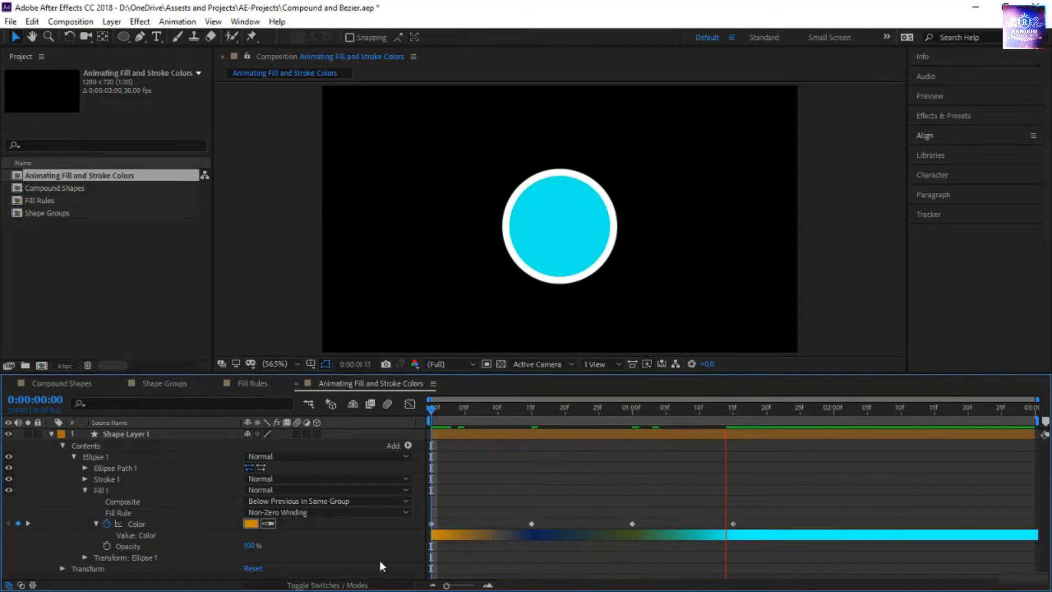
Stop the preview, reveal the Stroke 1 settings and start keyframing the stroke color at 0:00
{"action": "left_click", "coordinate": [109, 478]}
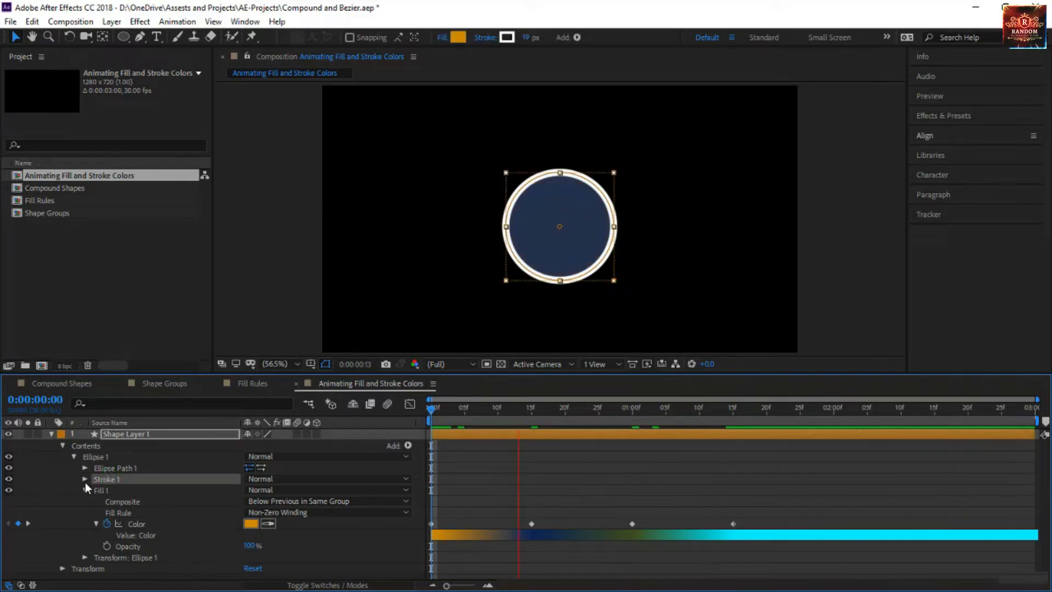
{"action": "left_click", "coordinate": [84, 479]}
{"action": "key", "text": "space"}
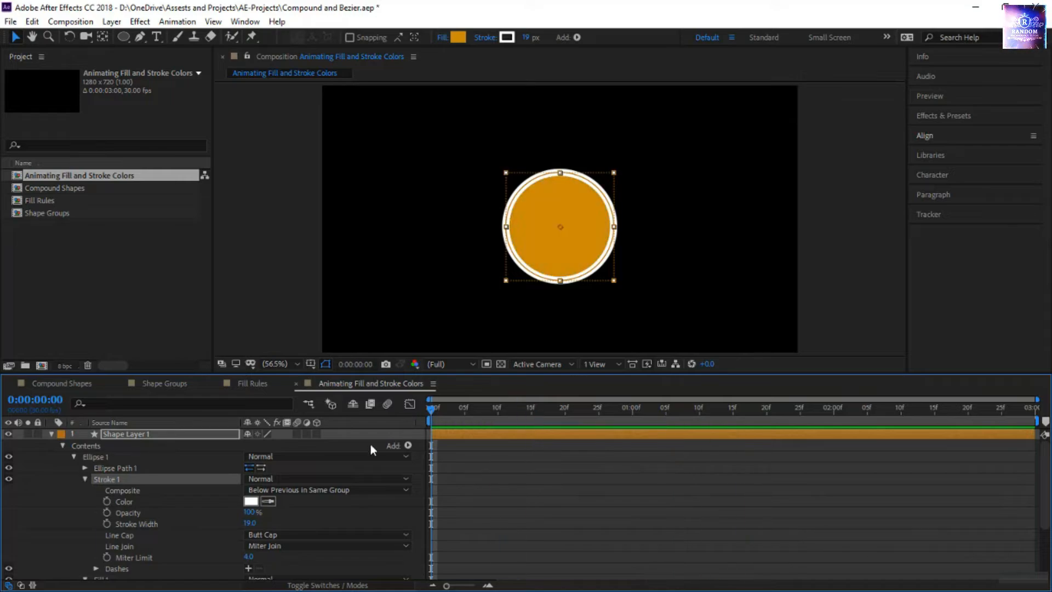
{"action": "left_click", "coordinate": [107, 502]}
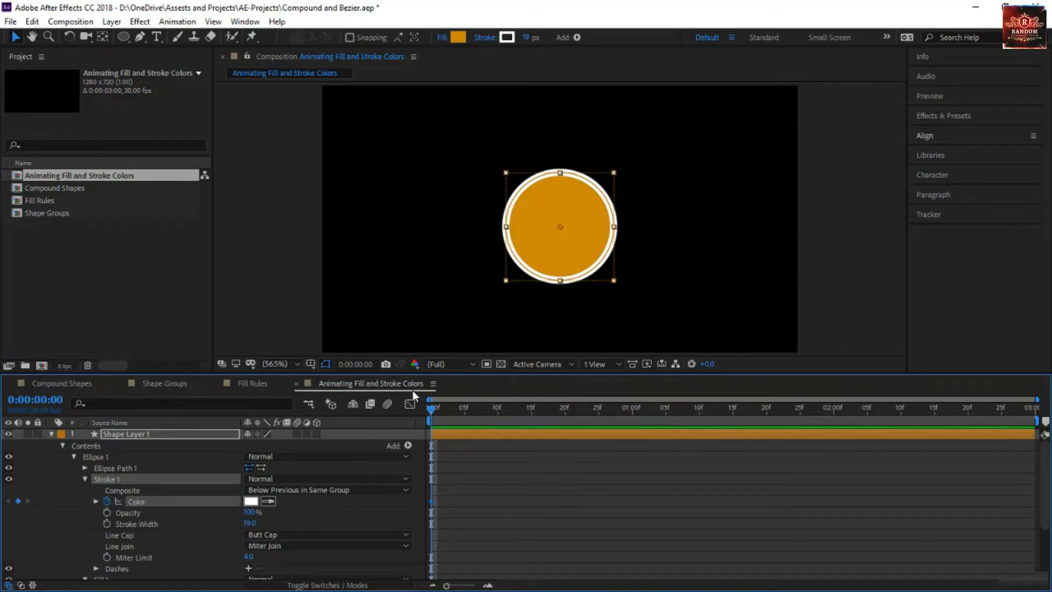
Show only Shape Layer 1's keyframed properties and keyframe the stroke color as red, FF0000, at 15 frames
{"action": "left_click", "coordinate": [219, 437]}
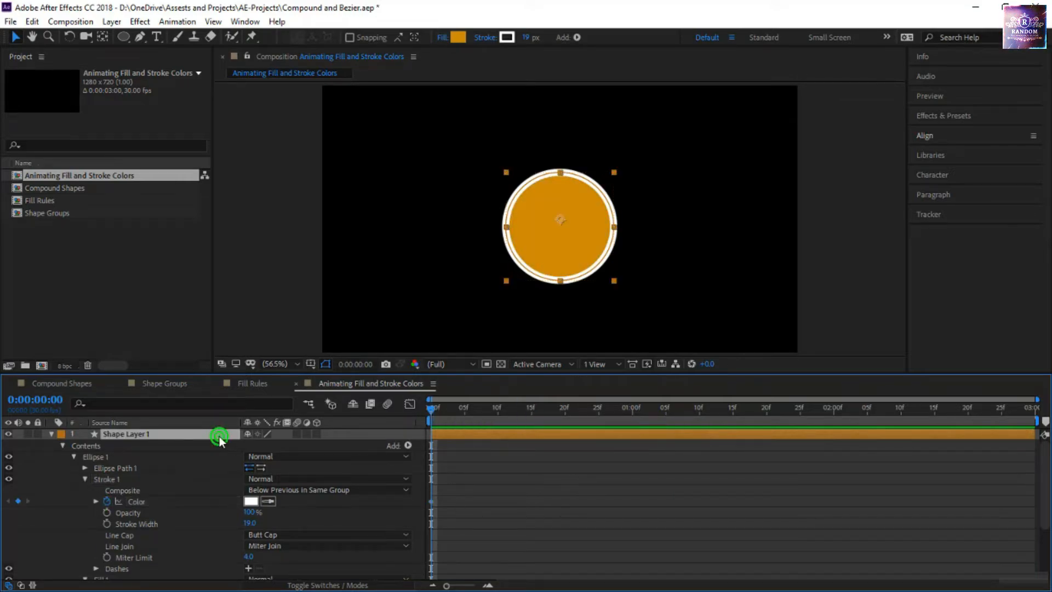
{"action": "key", "text": "u"}
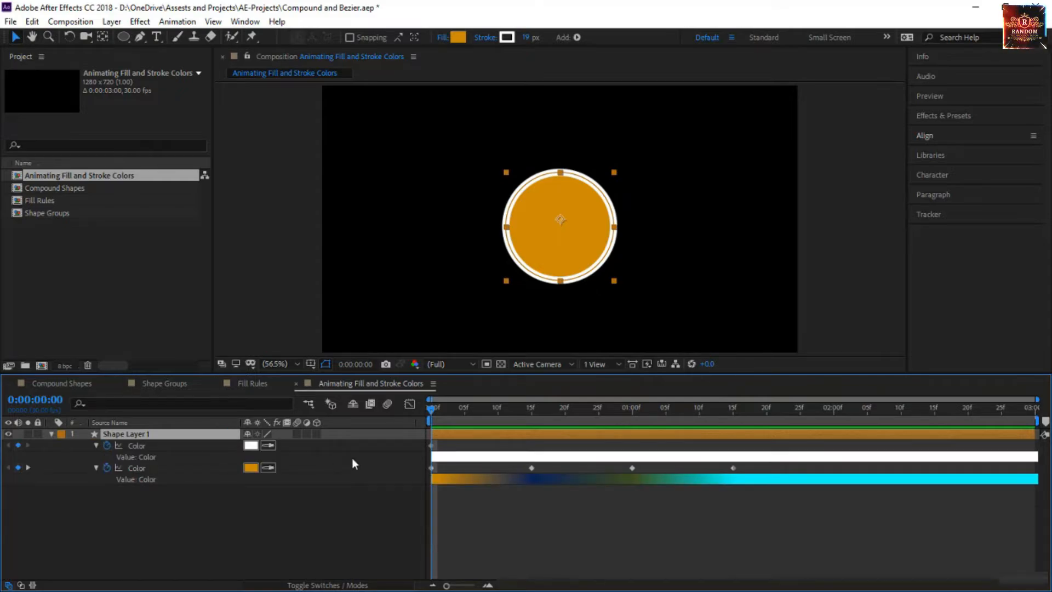
{"action": "key", "text": "k"}
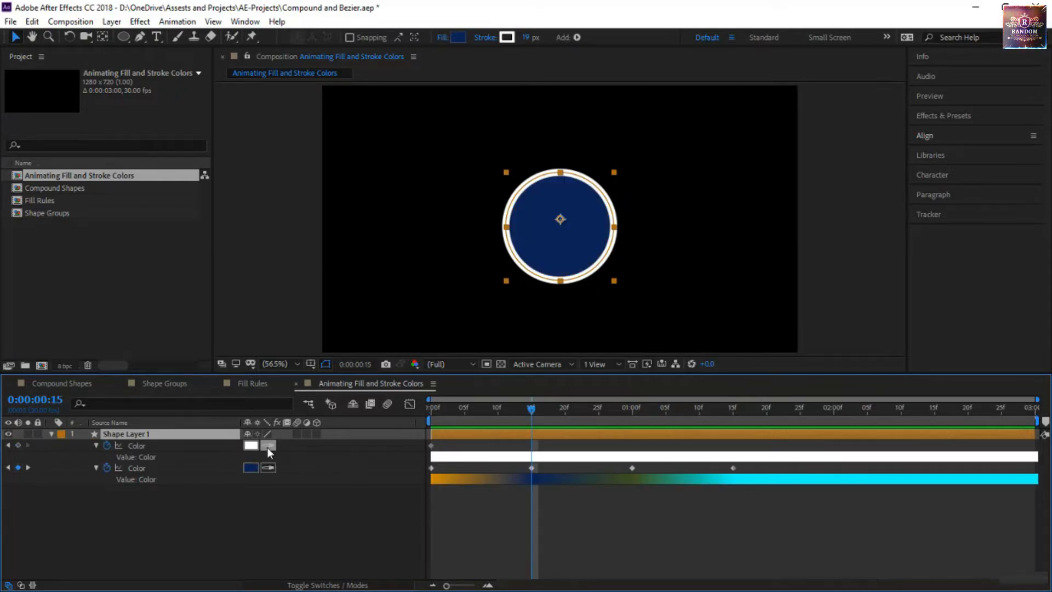
{"action": "left_click", "coordinate": [251, 446]}
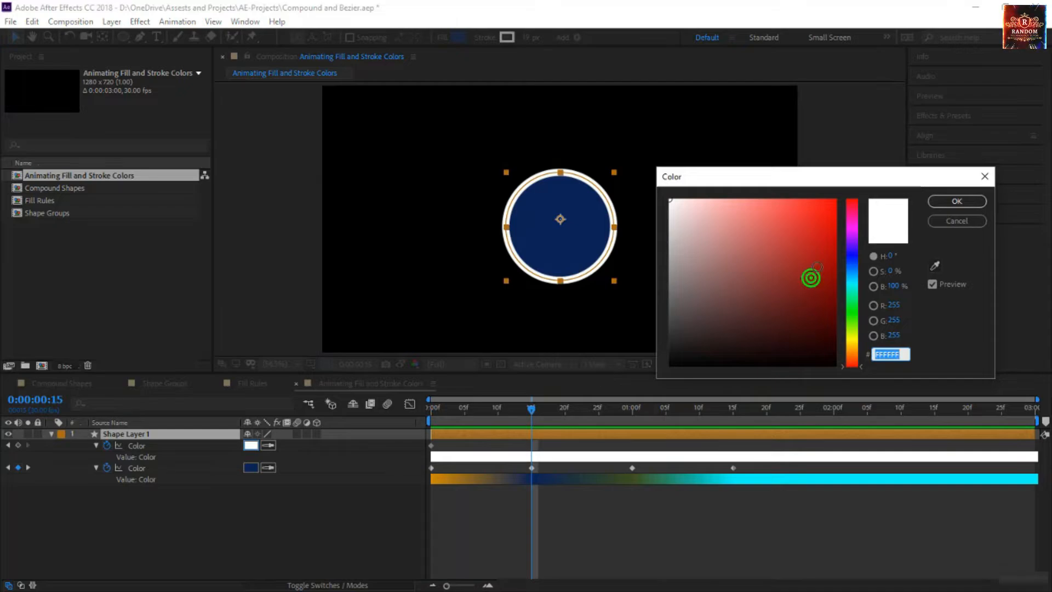
{"action": "left_click_drag", "start_coordinate": [811, 277], "coordinate": [934, 191]}
{"action": "left_click", "coordinate": [957, 201]}
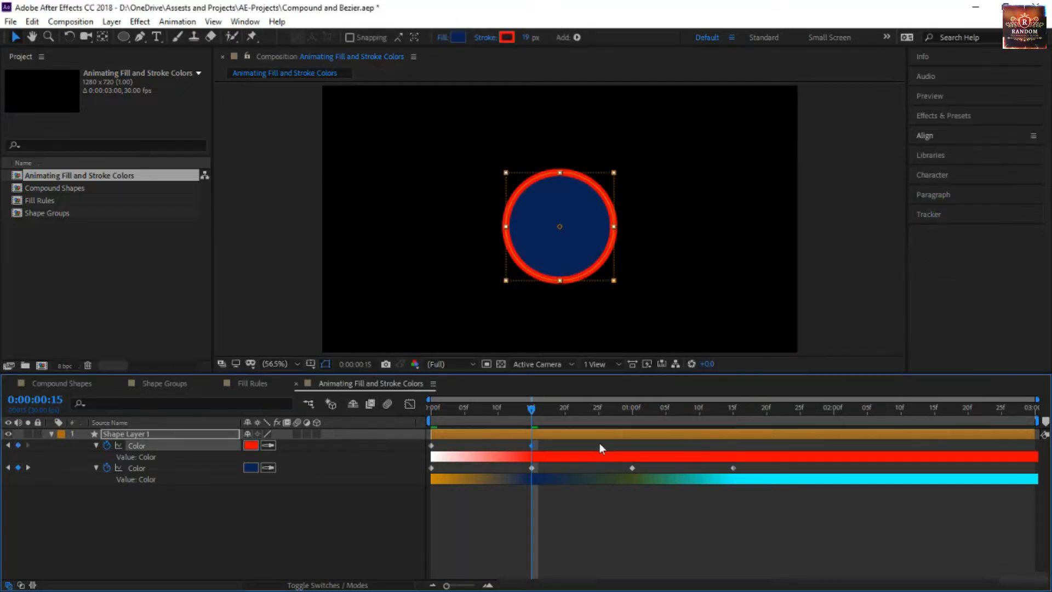
Keyframe the stroke color as bright yellow at 1 second, aligned with the third fill keyframe
{"action": "key", "text": "k"}
{"action": "left_click", "coordinate": [251, 445]}
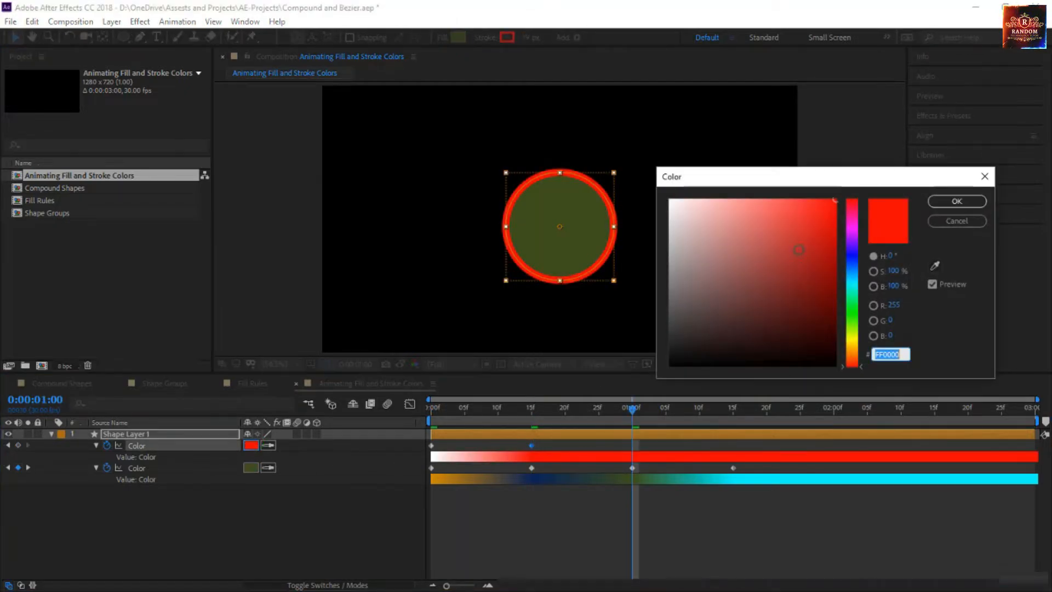
{"action": "mouse_move", "coordinate": [791, 254]}
{"action": "left_mouse_down"}
{"action": "mouse_move", "coordinate": [791, 315]}
{"action": "mouse_move", "coordinate": [823, 301]}
{"action": "mouse_move", "coordinate": [847, 338]}
{"action": "left_mouse_up"}
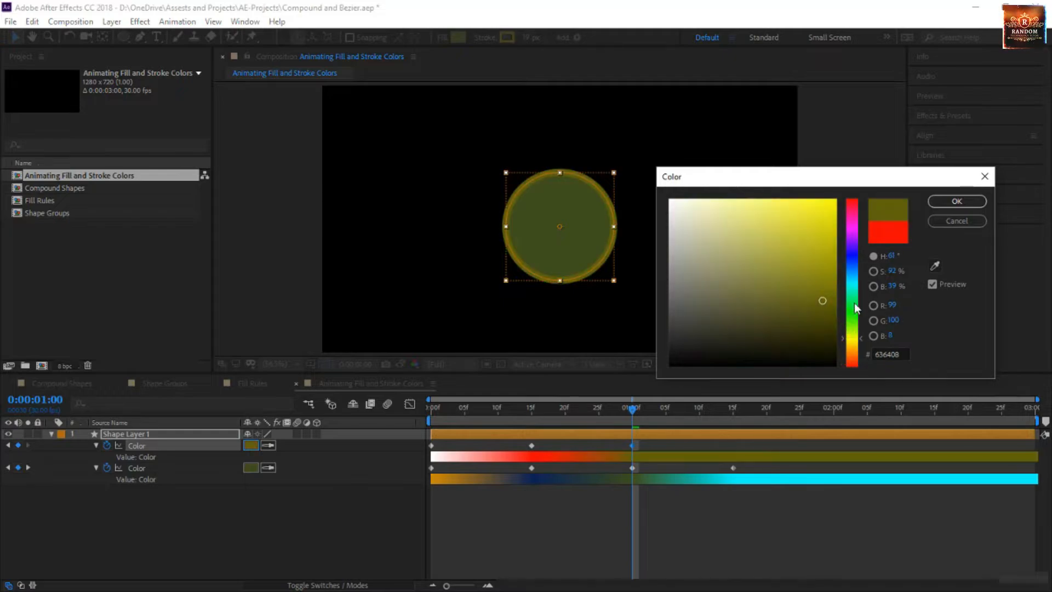
{"action": "mouse_move", "coordinate": [822, 301]}
{"action": "left_mouse_down"}
{"action": "mouse_move", "coordinate": [817, 290]}
{"action": "mouse_move", "coordinate": [926, 168]}
{"action": "left_mouse_up"}
{"action": "left_click", "coordinate": [957, 201]}
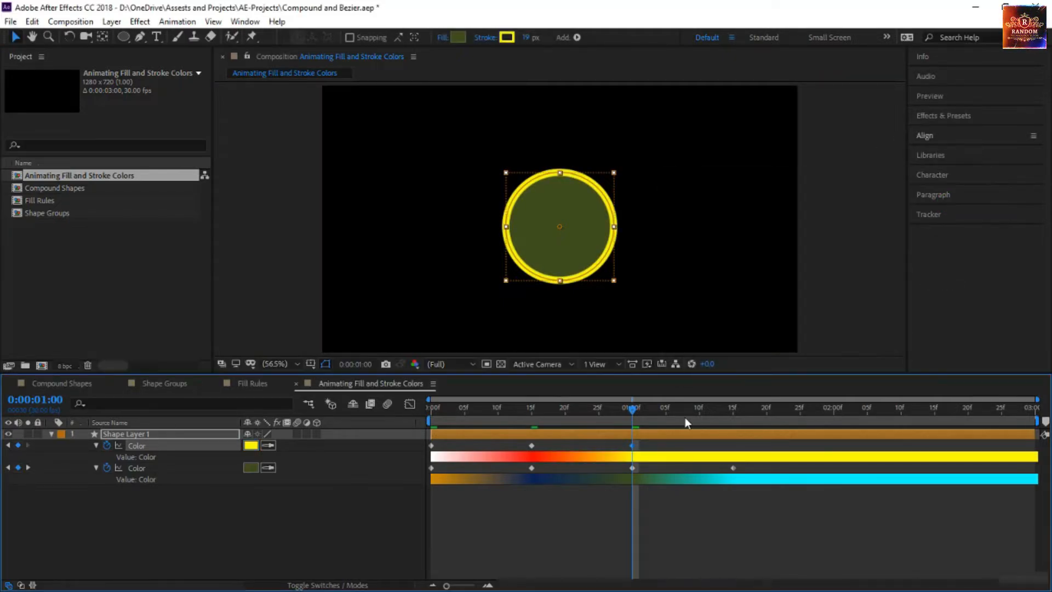
Keyframe the stroke color as gray, 8B8B8B, at 0:00:01:15
{"action": "key", "text": "k"}
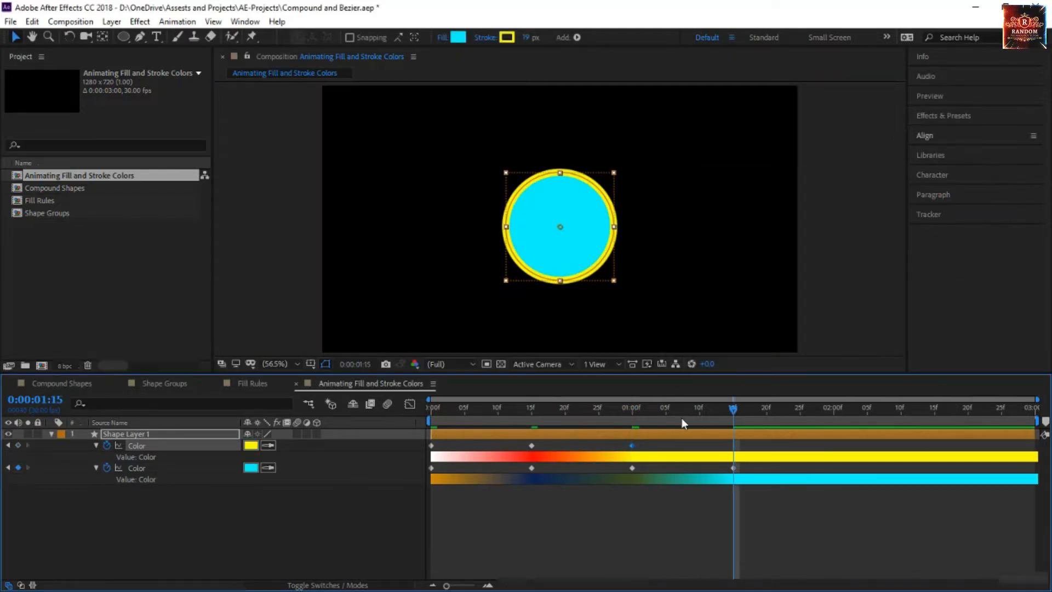
{"action": "left_click", "coordinate": [251, 445]}
{"action": "mouse_move", "coordinate": [768, 301]}
{"action": "left_mouse_down"}
{"action": "mouse_move", "coordinate": [656, 344]}
{"action": "mouse_move", "coordinate": [658, 275]}
{"action": "left_mouse_up"}
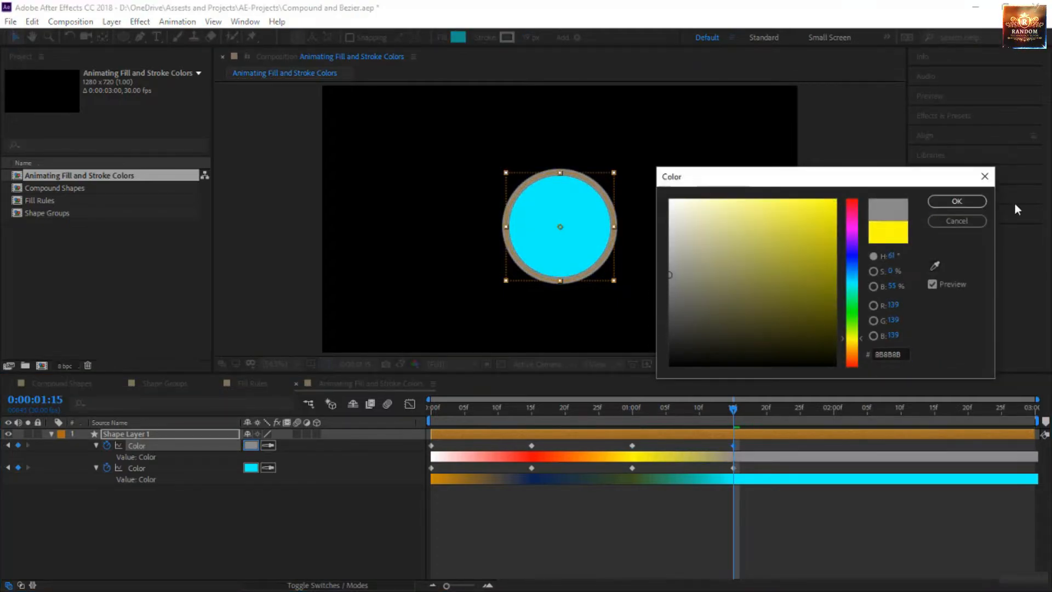
{"action": "left_click", "coordinate": [957, 201]}
Preview the color animation and stretch all fill and stroke color keyframes proportionally to span the full 3-second composition
{"action": "left_click_drag", "start_coordinate": [733, 410], "coordinate": [545, 409]}
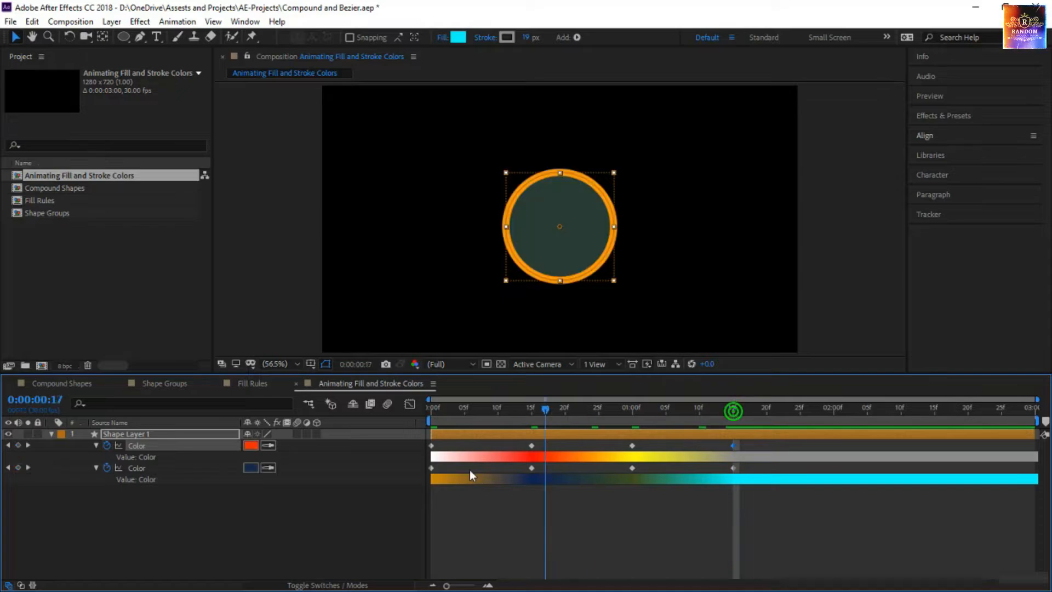
{"action": "key", "text": "space"}
{"action": "left_click", "coordinate": [590, 532]}
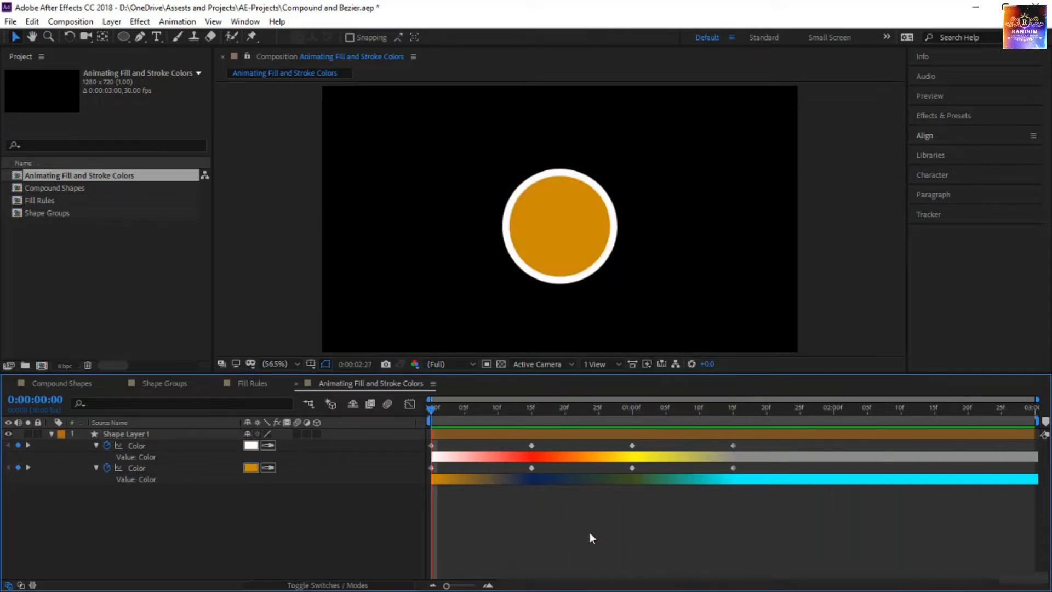
{"action": "left_click_drag", "start_coordinate": [785, 523], "coordinate": [414, 438]}
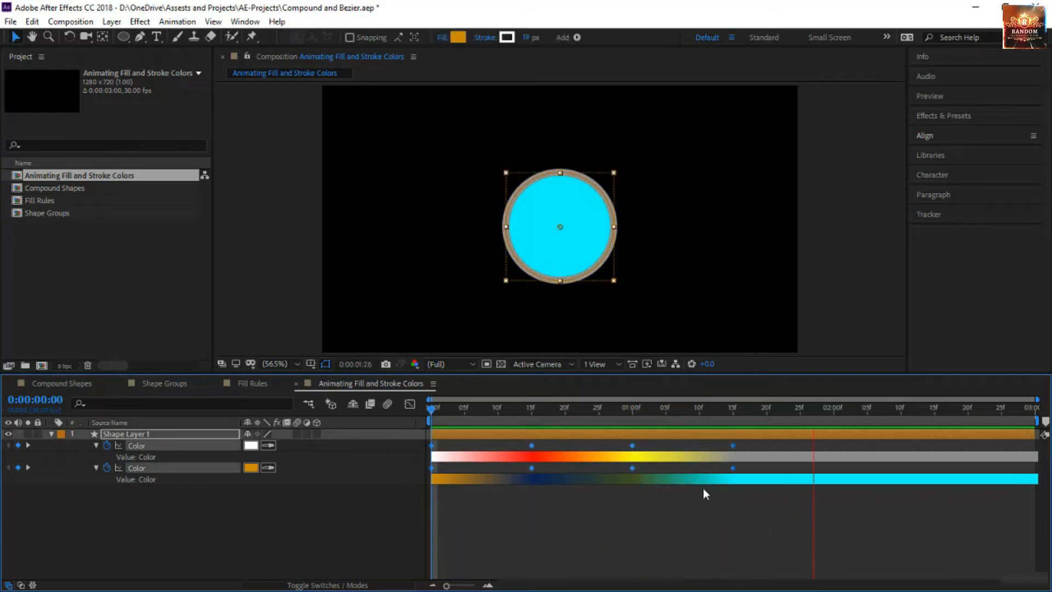
{"action": "left_click_drag", "start_coordinate": [735, 444], "coordinate": [1035, 479]}
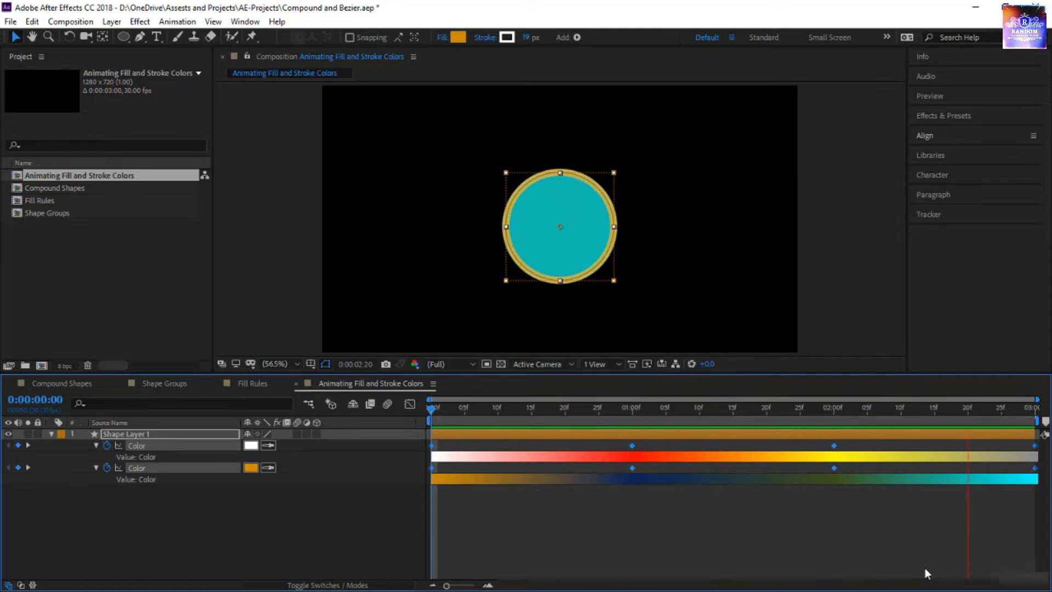
Select all of Shape Layer 1's fill and stroke color keyframes and apply Easy Ease to them
{"action": "left_click_drag", "start_coordinate": [1025, 475], "coordinate": [1029, 446]}
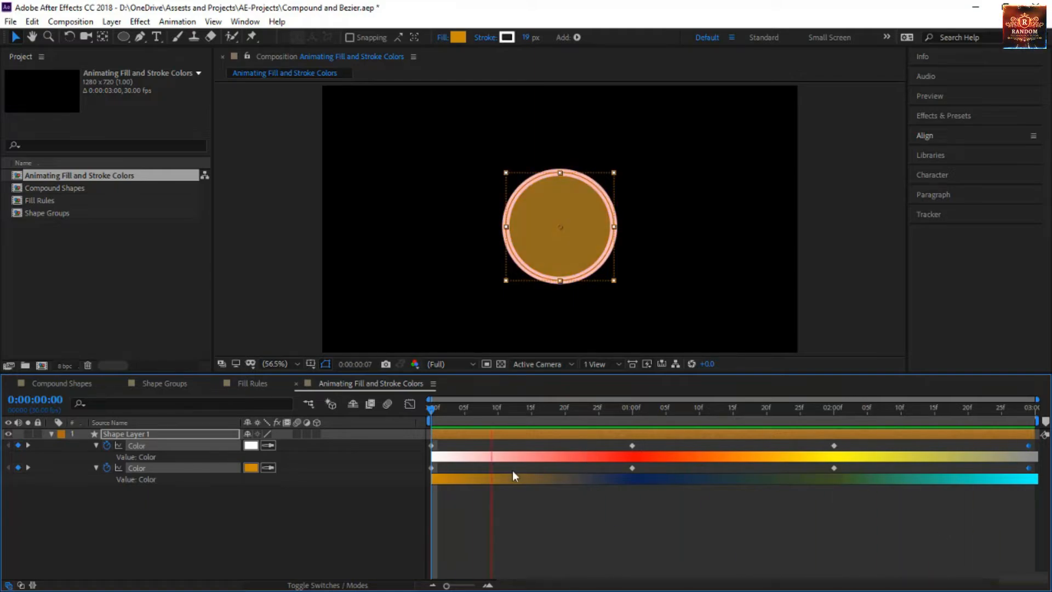
{"action": "mouse_move", "coordinate": [466, 415]}
{"action": "left_mouse_down"}
{"action": "mouse_move", "coordinate": [427, 416]}
{"action": "mouse_move", "coordinate": [668, 465]}
{"action": "mouse_move", "coordinate": [184, 518]}
{"action": "left_mouse_up"}
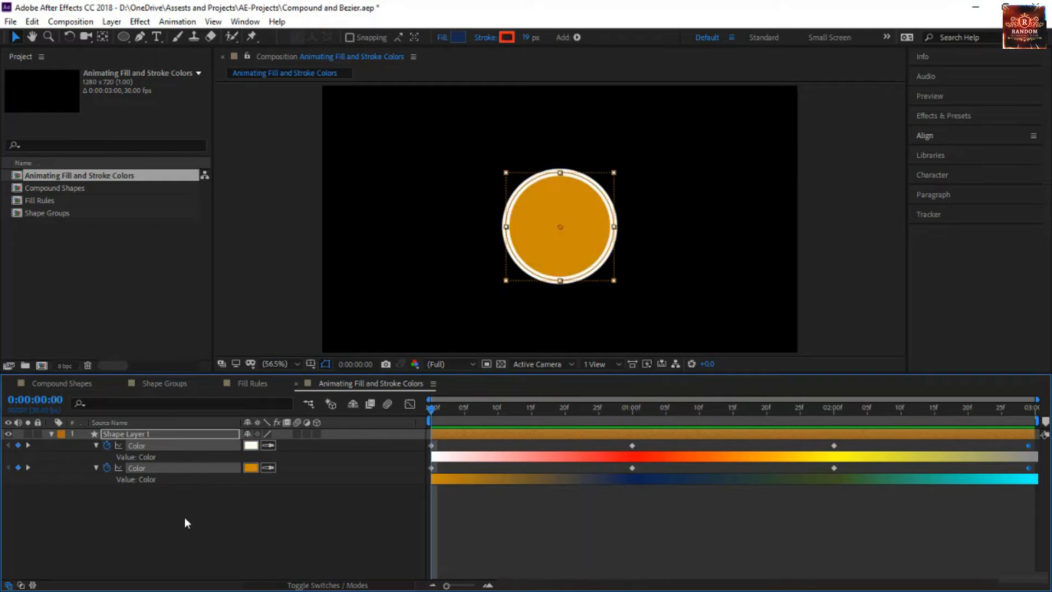
{"action": "left_click", "coordinate": [171, 447]}
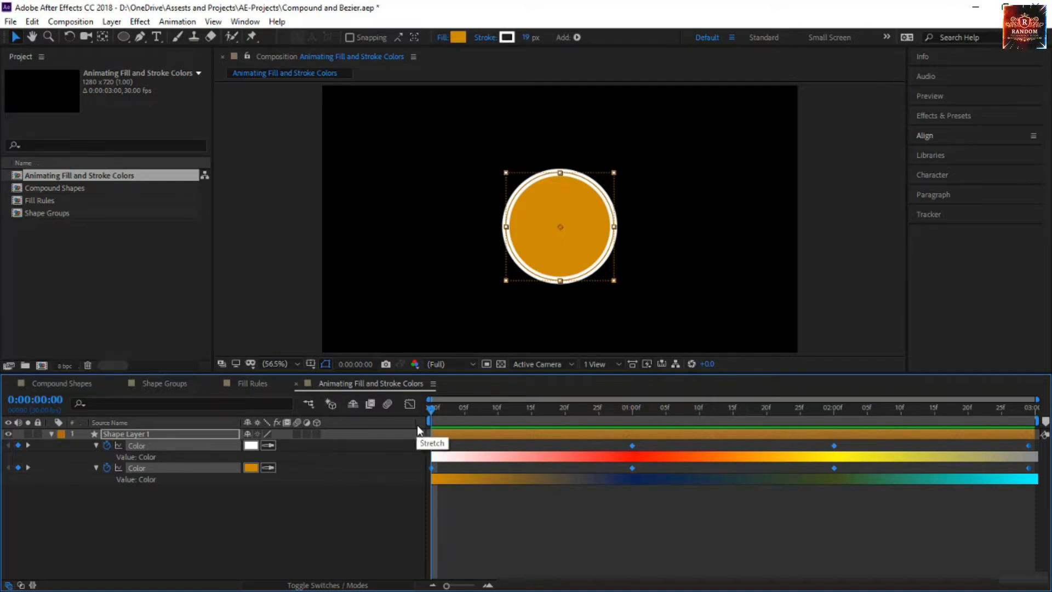
{"action": "key", "text": "F9"}
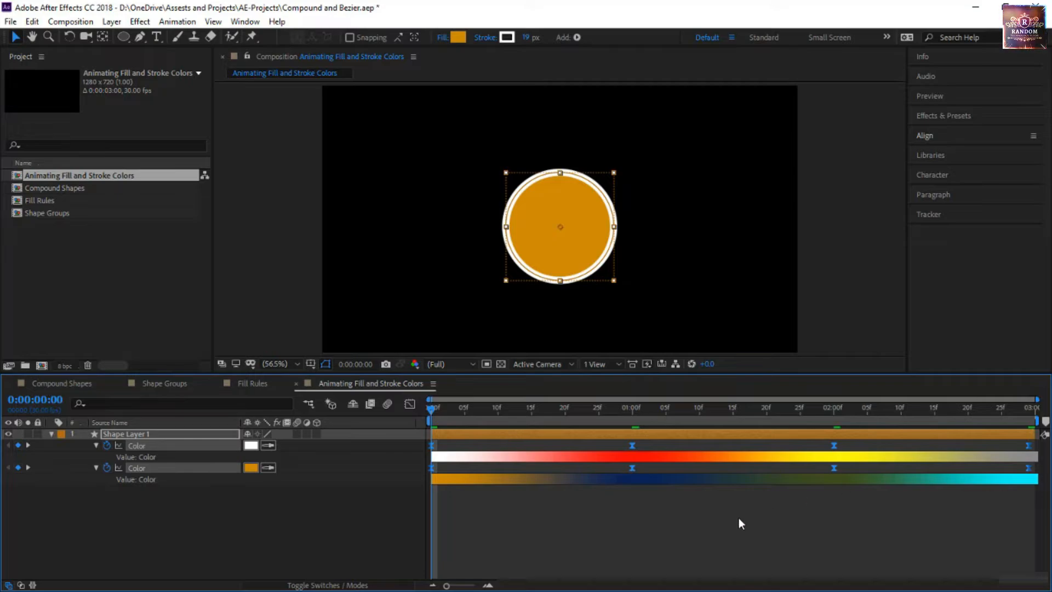
Reshape the speed graph of both color properties for a fast start that slows toward 1 second, and preview the animation
{"action": "left_click", "coordinate": [410, 403]}
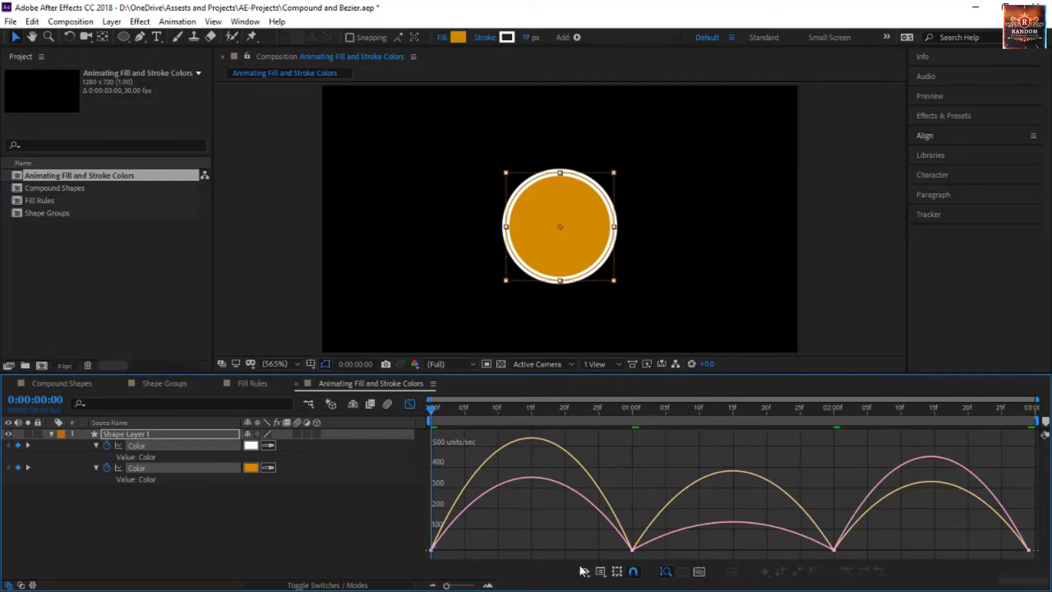
{"action": "left_click_drag", "start_coordinate": [461, 546], "coordinate": [421, 551]}
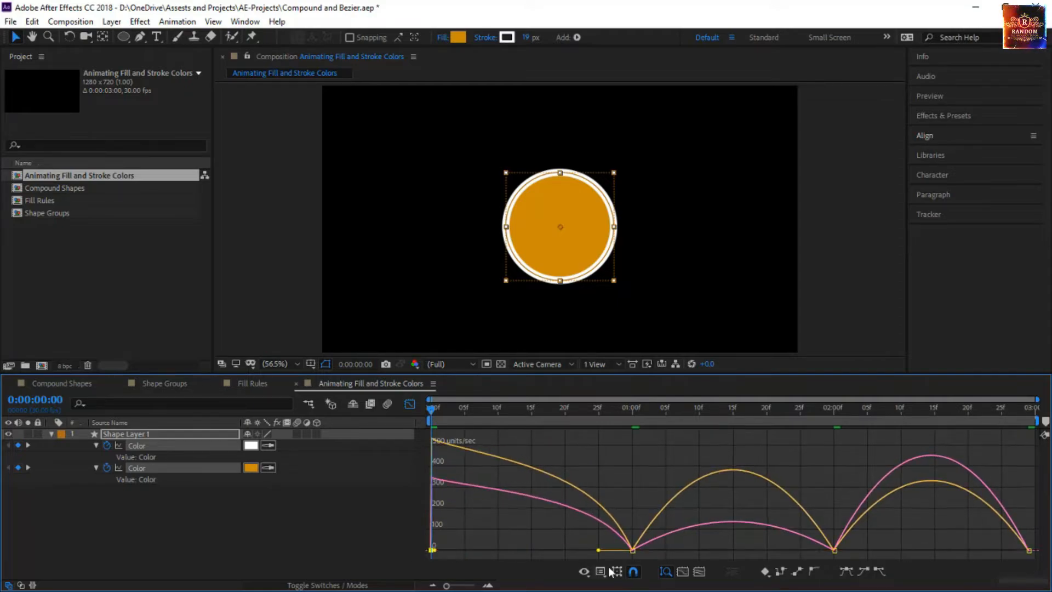
{"action": "left_click", "coordinate": [633, 550]}
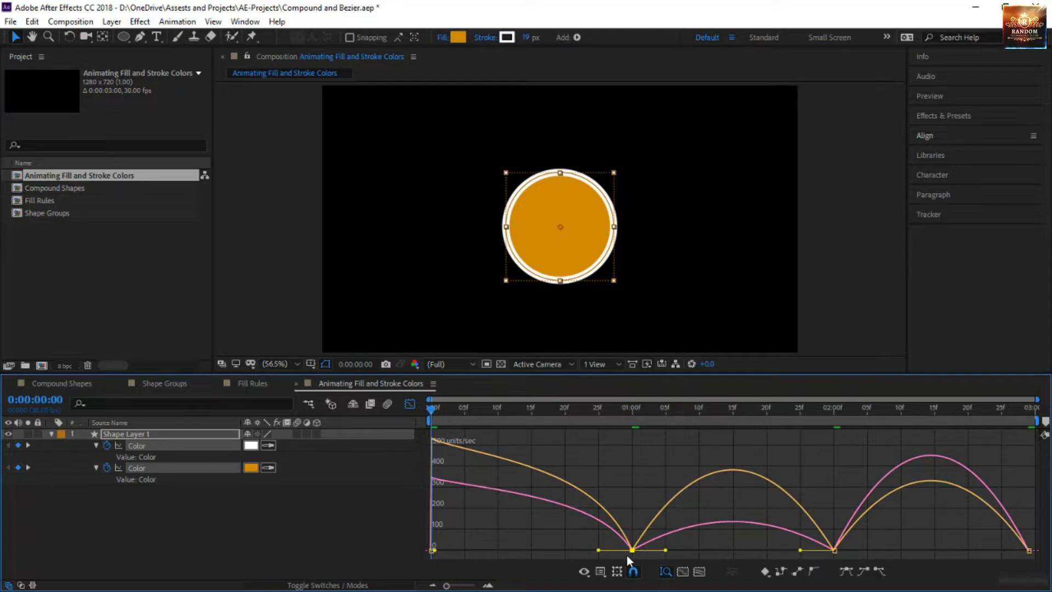
{"action": "left_click_drag", "start_coordinate": [600, 550], "coordinate": [557, 550]}
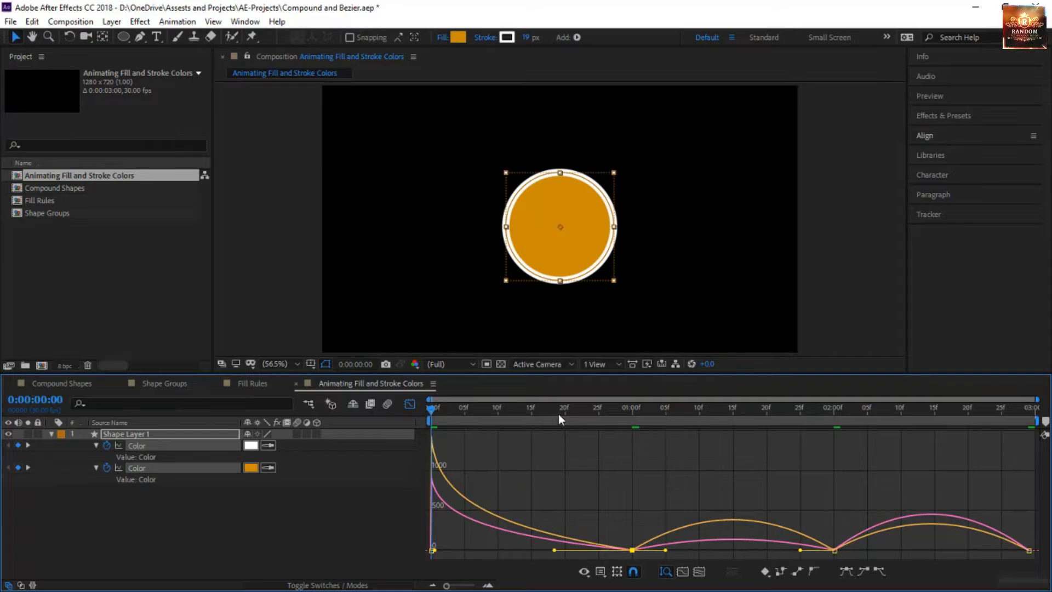
{"action": "key", "text": "space"}
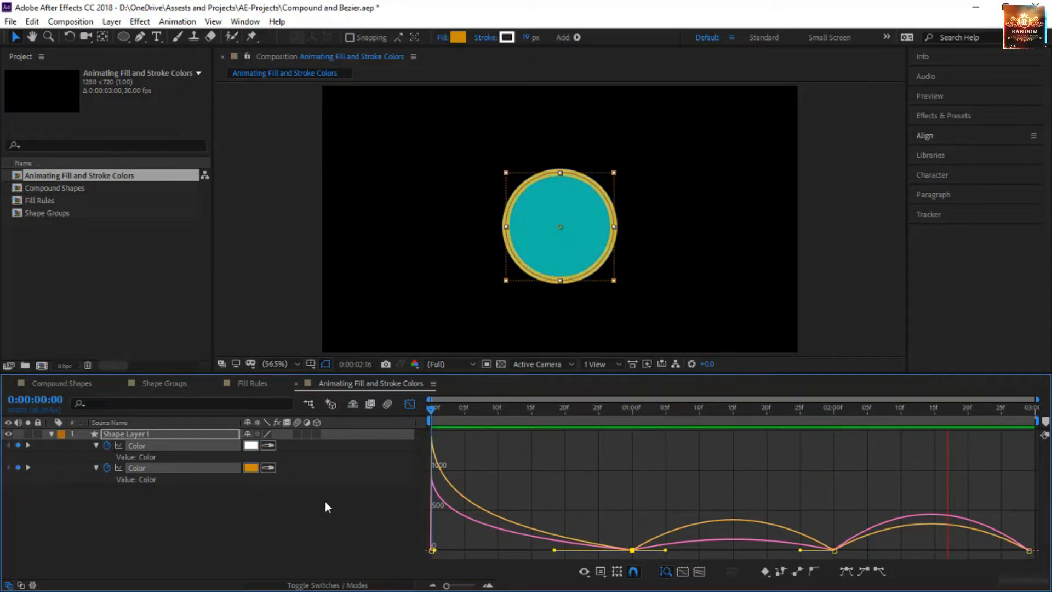
Undo the speed graph changes, return to the keyframe view of the timeline and stop the preview
{"action": "key", "text": "ctrl+z"}
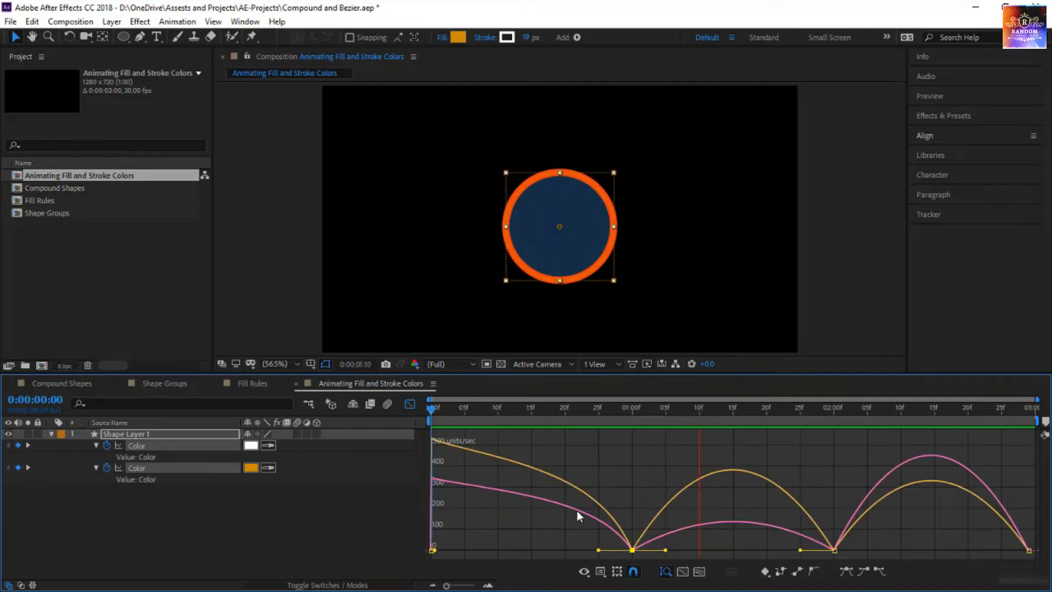
{"action": "key", "text": "ctrl+z"}
{"action": "left_click", "coordinate": [410, 405]}
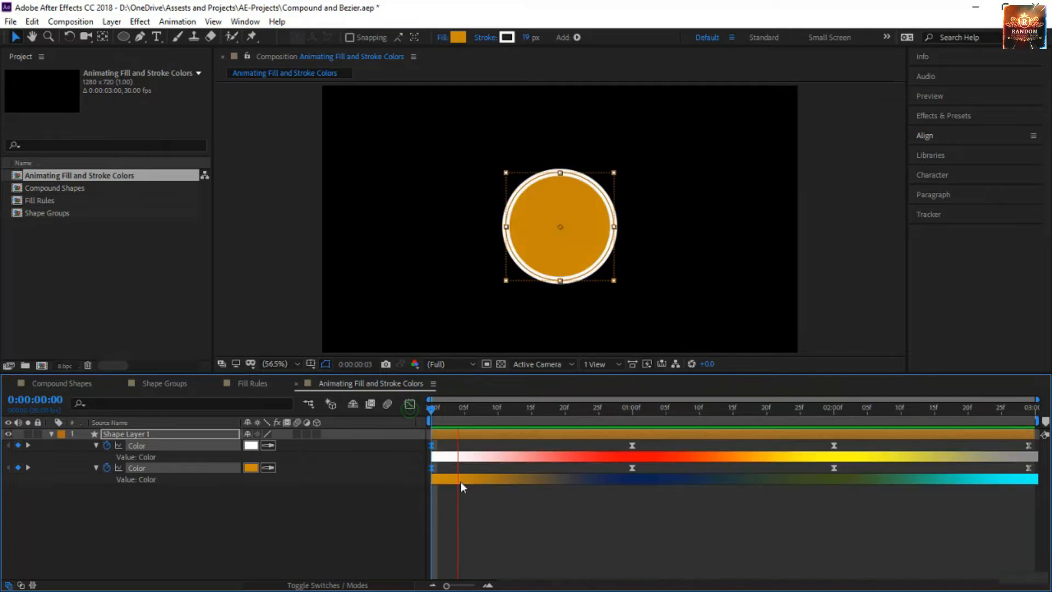
{"action": "key", "text": "space"}
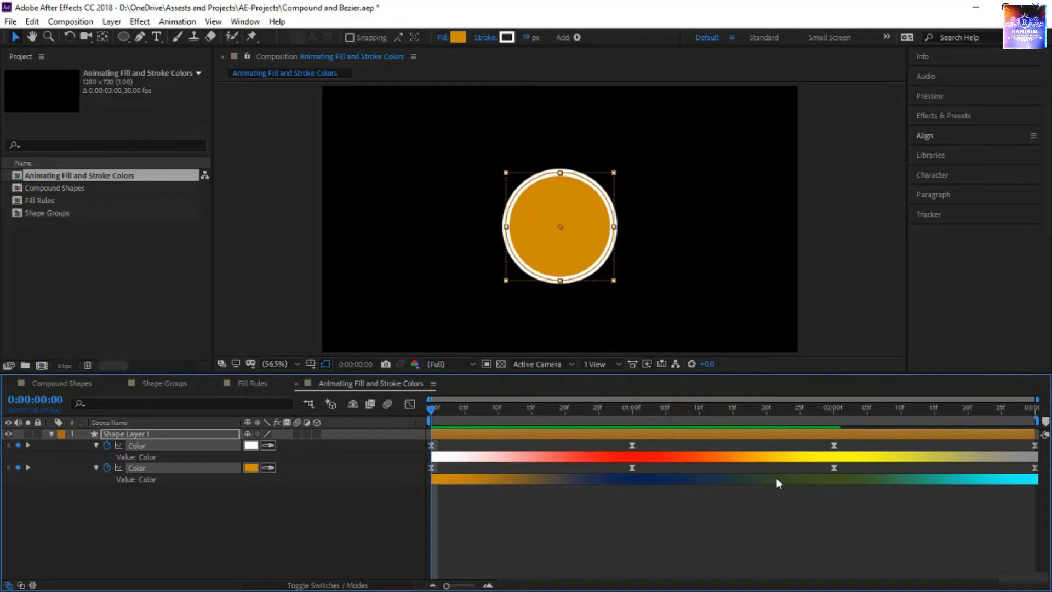
Convert all fill and stroke color keyframes to linear and check their speed graph
{"action": "left_click_drag", "start_coordinate": [410, 504], "coordinate": [1038, 428]}
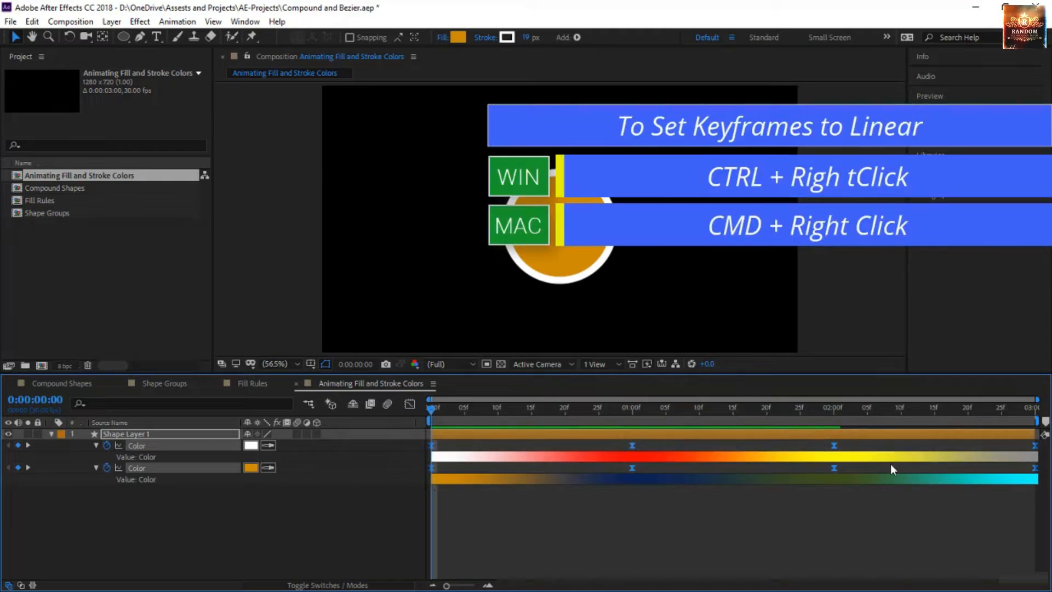
{"action": "left_click", "coordinate": [433, 469], "text": "ctrl"}
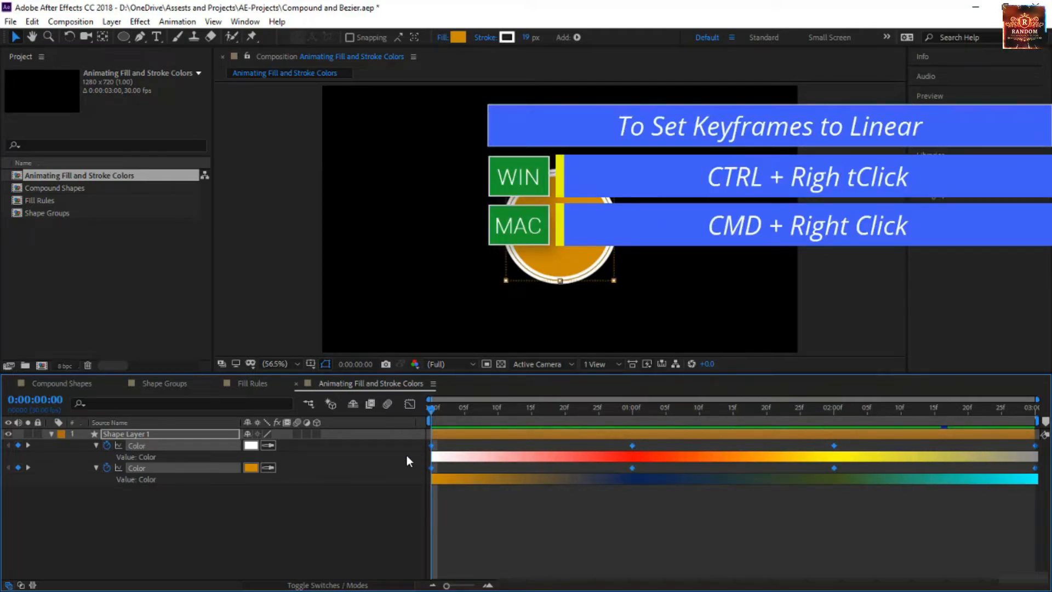
{"action": "left_click", "coordinate": [409, 402]}
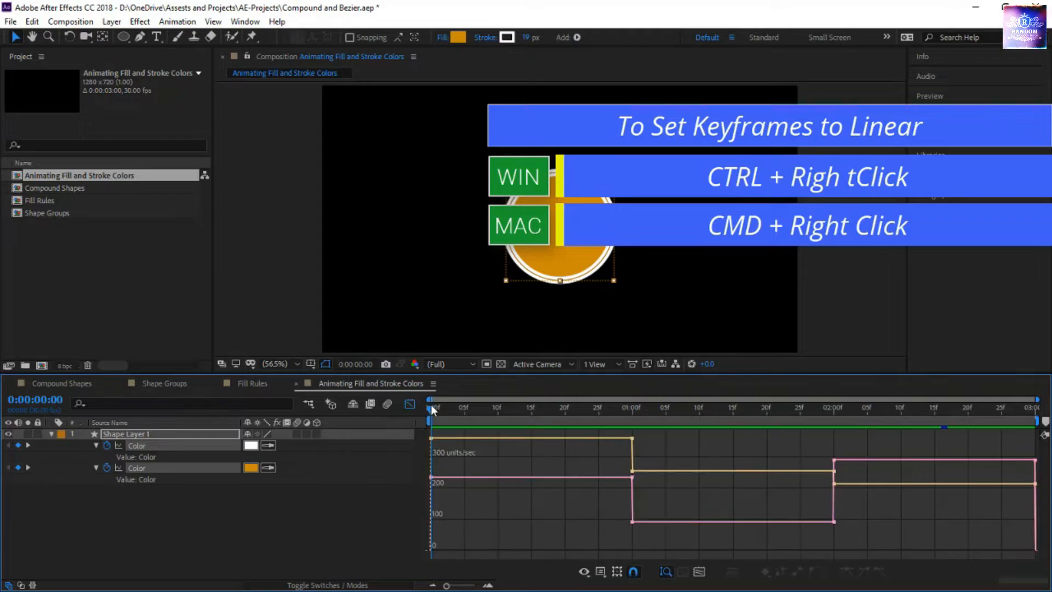
{"action": "left_click", "coordinate": [405, 405]}
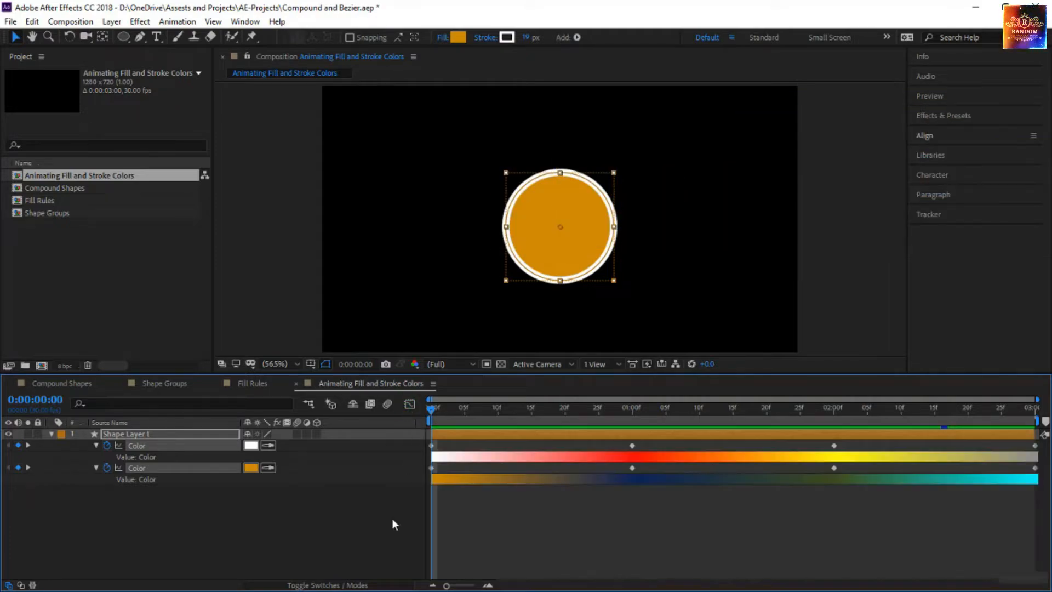
Convert all stroke color keyframes of Shape Layer 1 to hold keyframes
{"action": "left_click", "coordinate": [204, 445]}
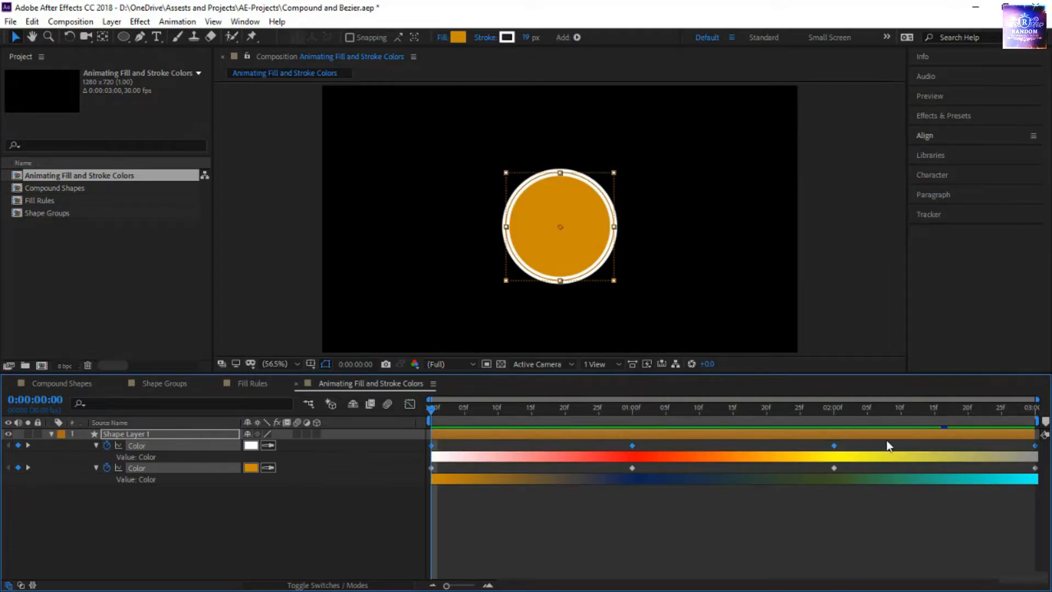
{"action": "right_click", "coordinate": [834, 445]}
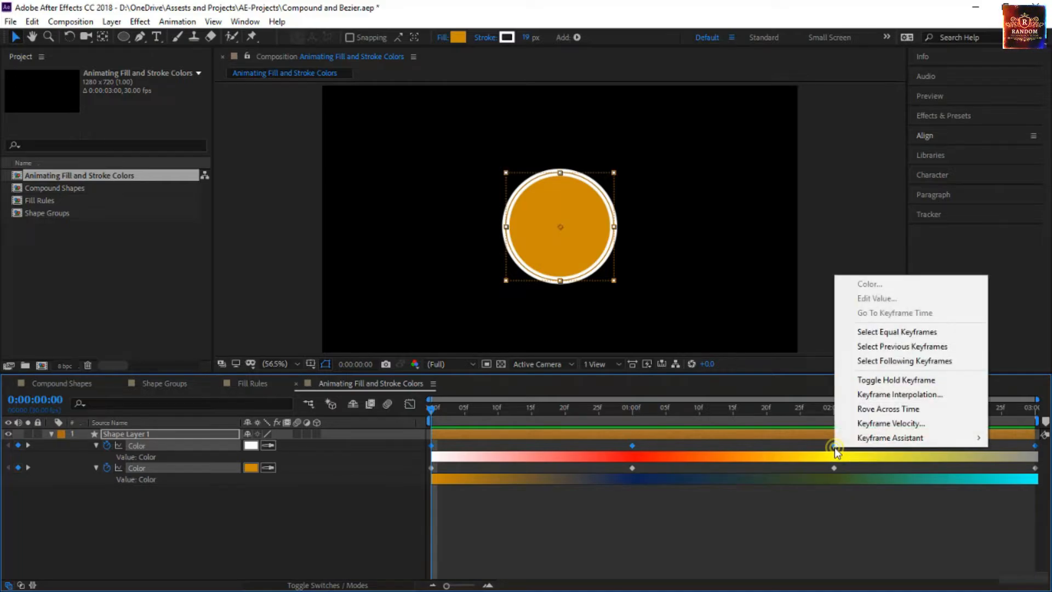
{"action": "left_click", "coordinate": [899, 383]}
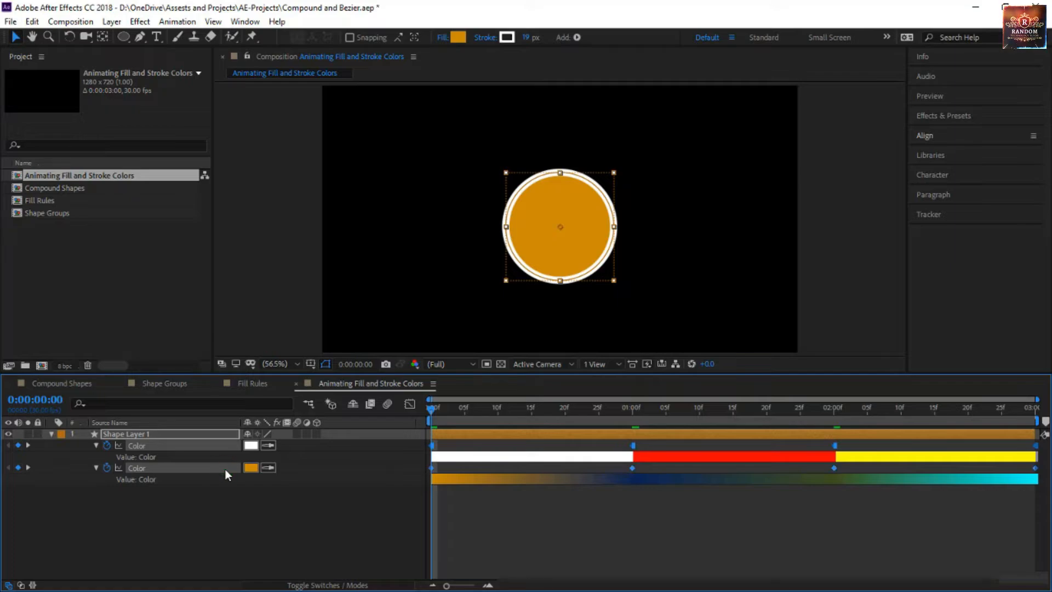
Convert all fill color keyframes of Shape Layer 1 to hold keyframes and preview the color changes
{"action": "left_click", "coordinate": [228, 500]}
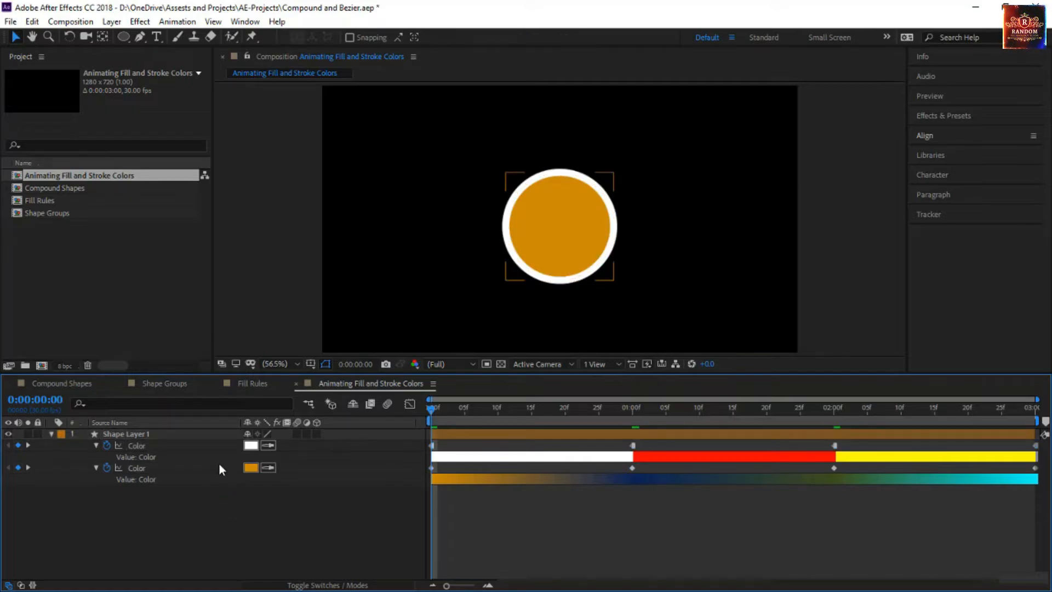
{"action": "left_click", "coordinate": [216, 470]}
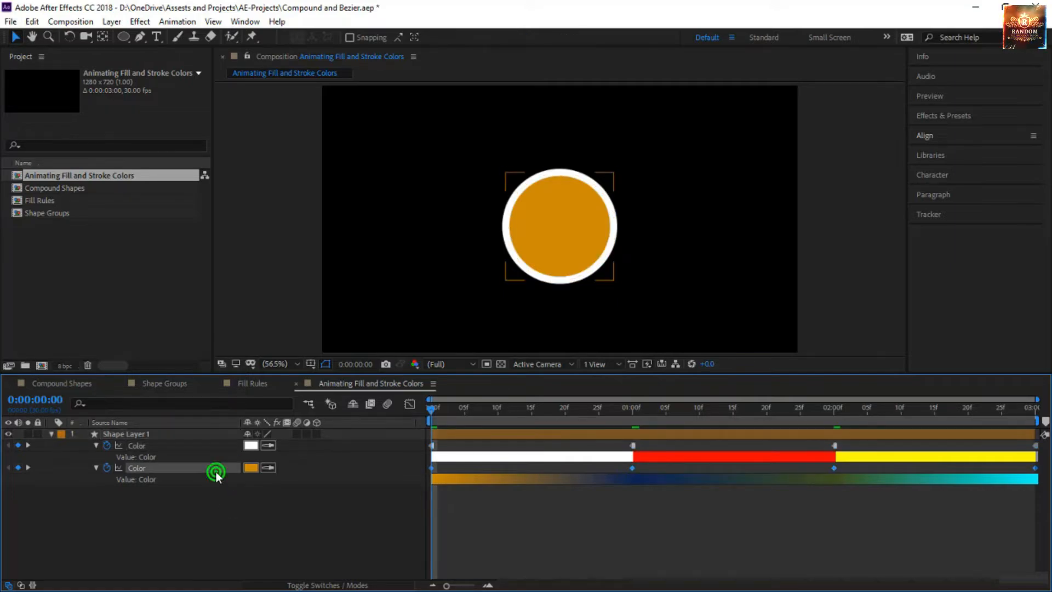
{"action": "right_click", "coordinate": [430, 469]}
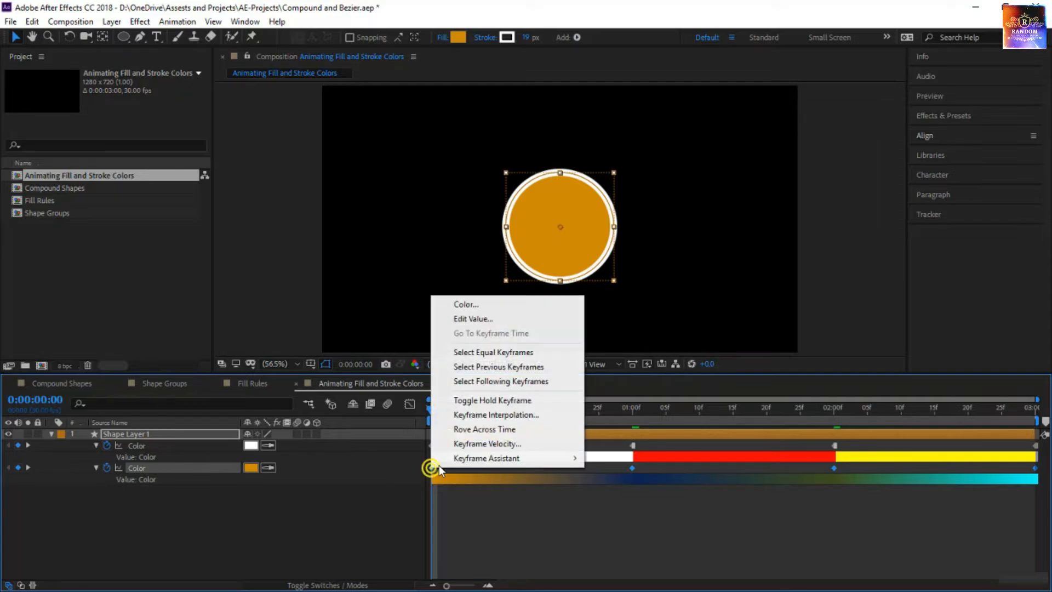
{"action": "left_click", "coordinate": [512, 405]}
{"action": "key", "text": "space"}
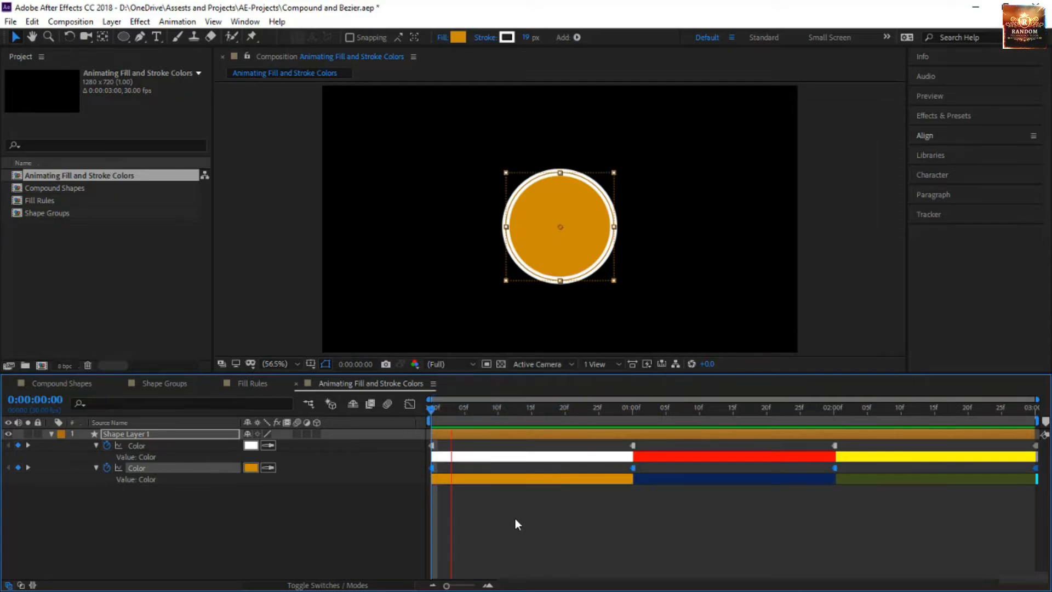
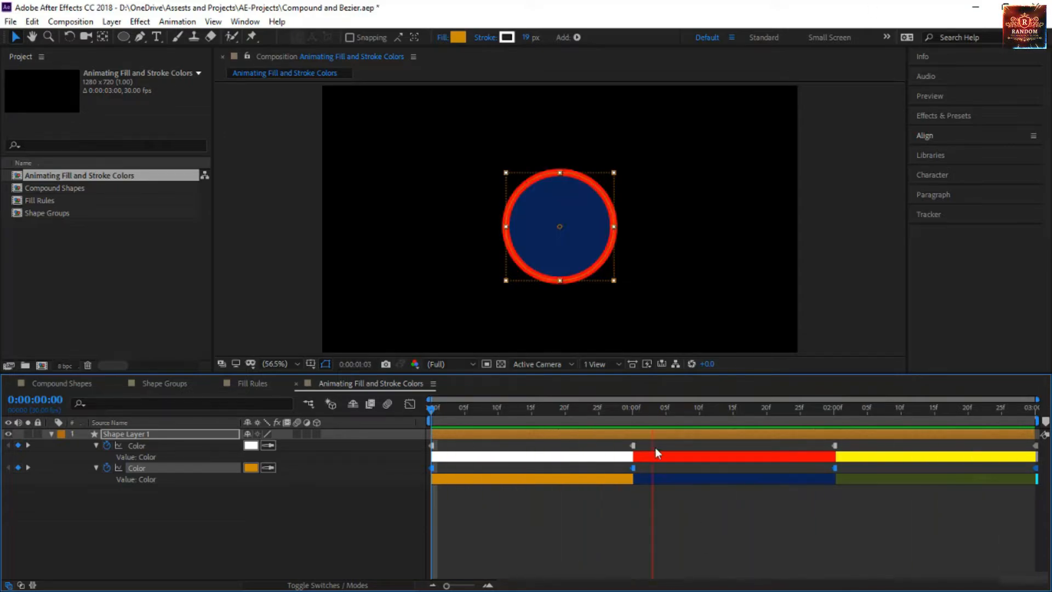
{"action": "key", "text": "space"}
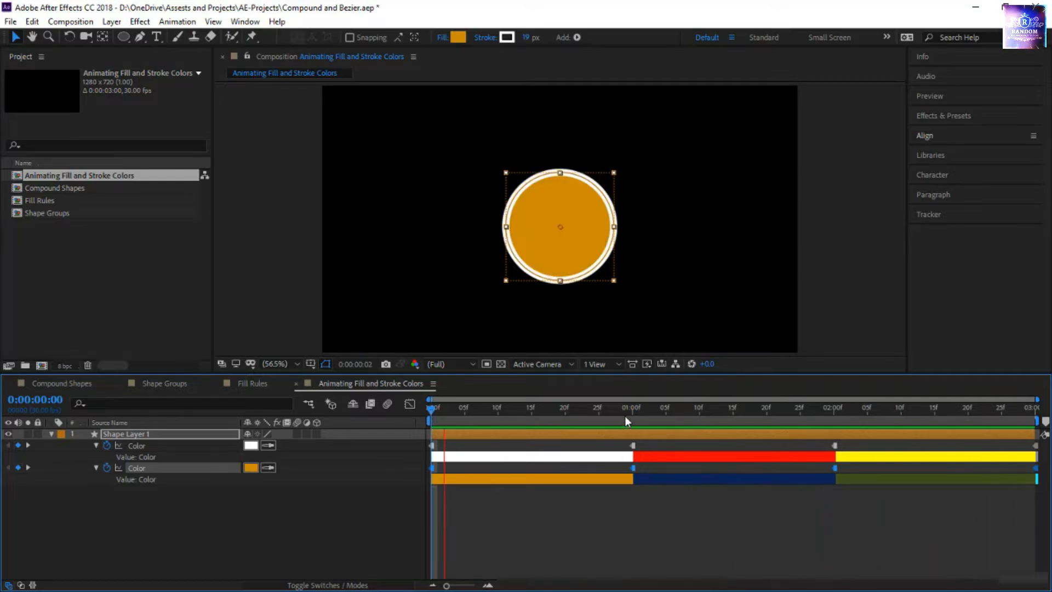
{"action": "mouse_move", "coordinate": [624, 416]}
{"action": "left_mouse_down"}
{"action": "mouse_move", "coordinate": [646, 417]}
{"action": "mouse_move", "coordinate": [624, 420]}
{"action": "mouse_move", "coordinate": [631, 430]}
{"action": "left_mouse_up"}
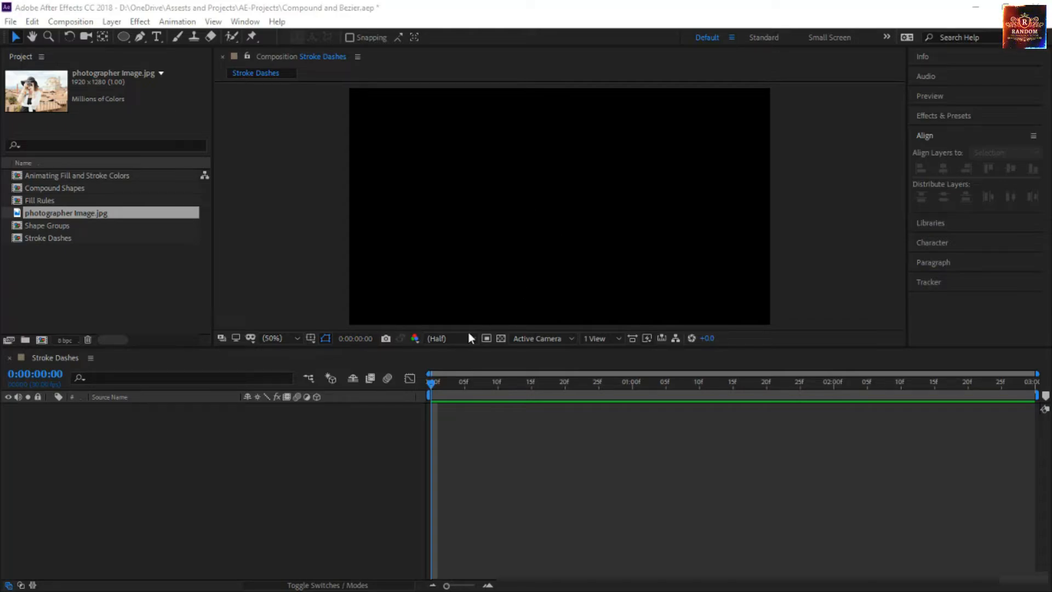
Draw a circle with an orange stroke and no fill in the Stroke Dashes composition and set its stroke width to 20 px
{"action": "left_click_drag", "start_coordinate": [473, 345], "coordinate": [471, 360]}
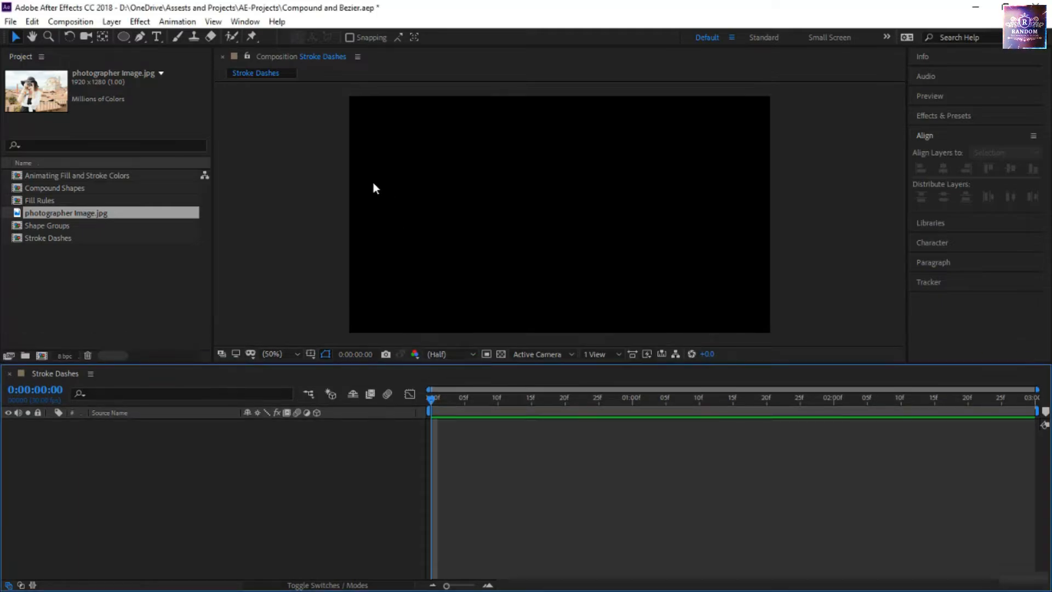
{"action": "left_click", "coordinate": [124, 36]}
{"action": "left_click", "coordinate": [173, 66]}
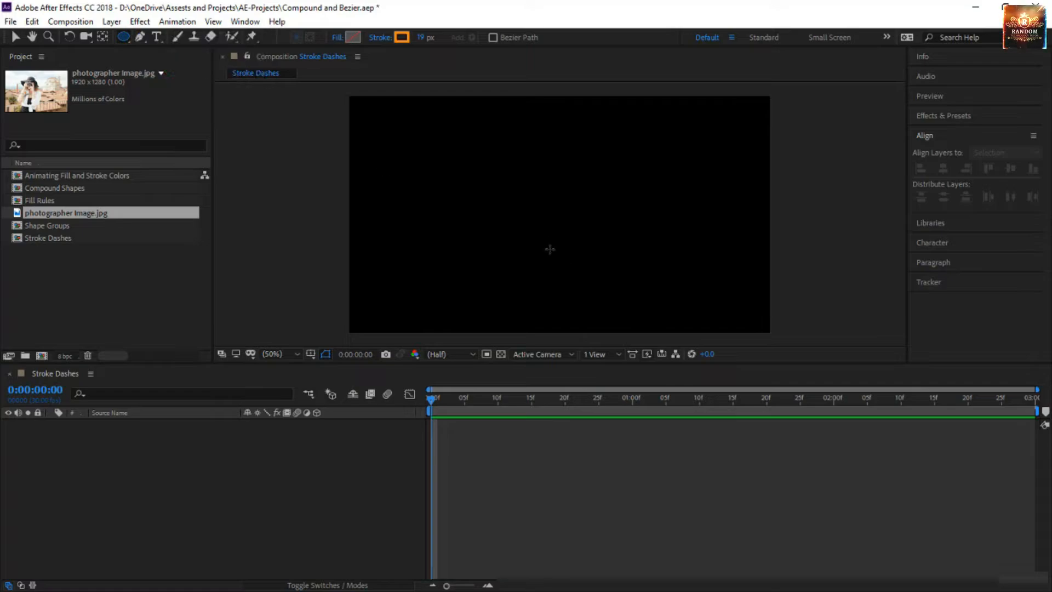
{"action": "mouse_move", "coordinate": [555, 221]}
{"action": "left_mouse_down"}
{"action": "mouse_move", "coordinate": [538, 205]}
{"action": "mouse_move", "coordinate": [574, 252]}
{"action": "mouse_move", "coordinate": [624, 269]}
{"action": "left_mouse_up"}
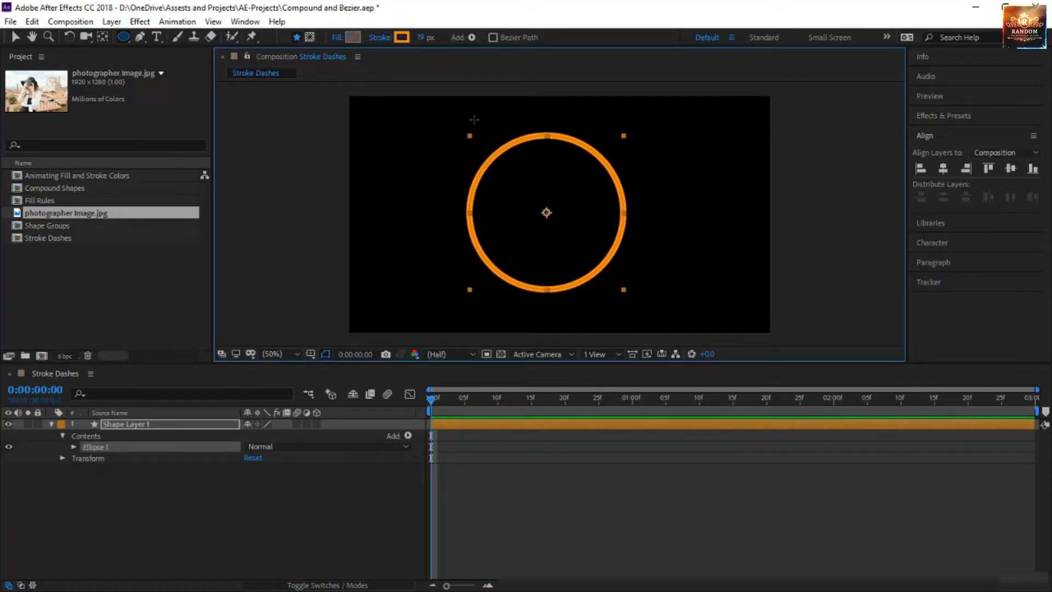
{"action": "left_click", "coordinate": [422, 37]}
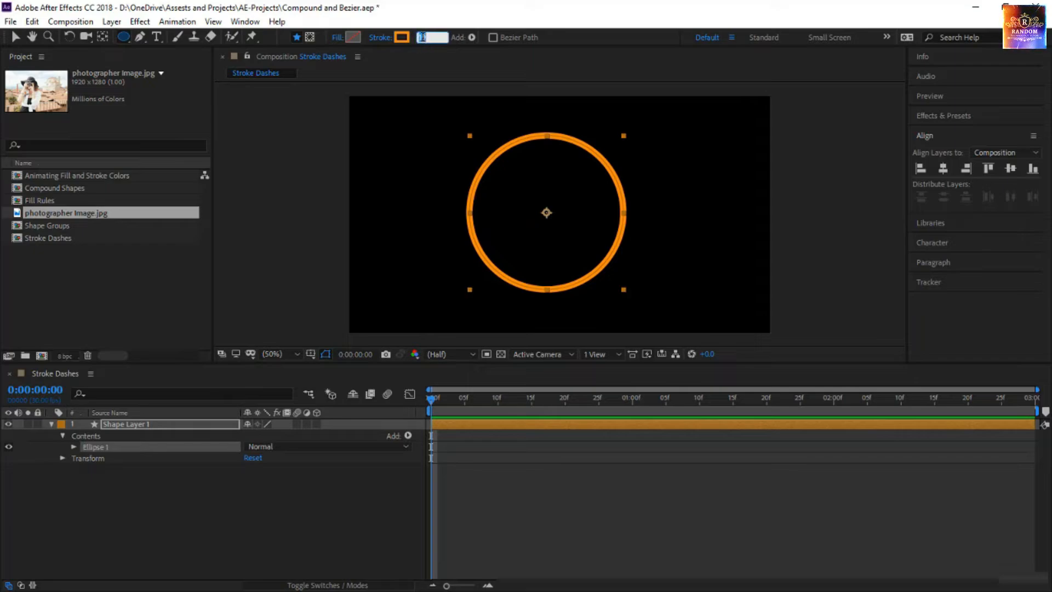
{"action": "type", "text": "25"}
{"action": "key", "text": "Return"}
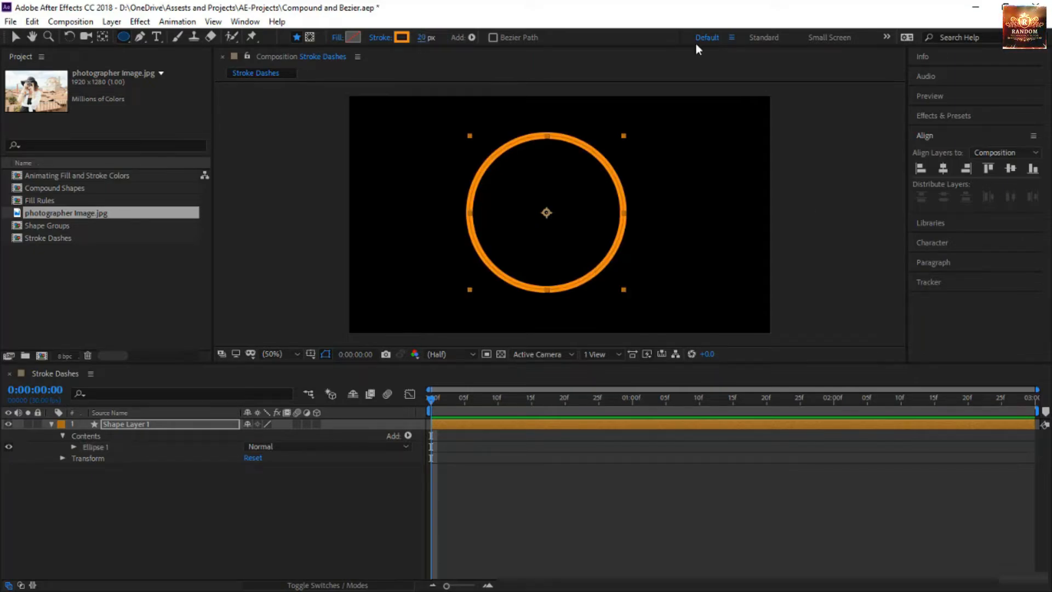
Select the orange circle's layer and center it in the composition
{"action": "key", "text": "v"}
{"action": "left_click", "coordinate": [879, 240]}
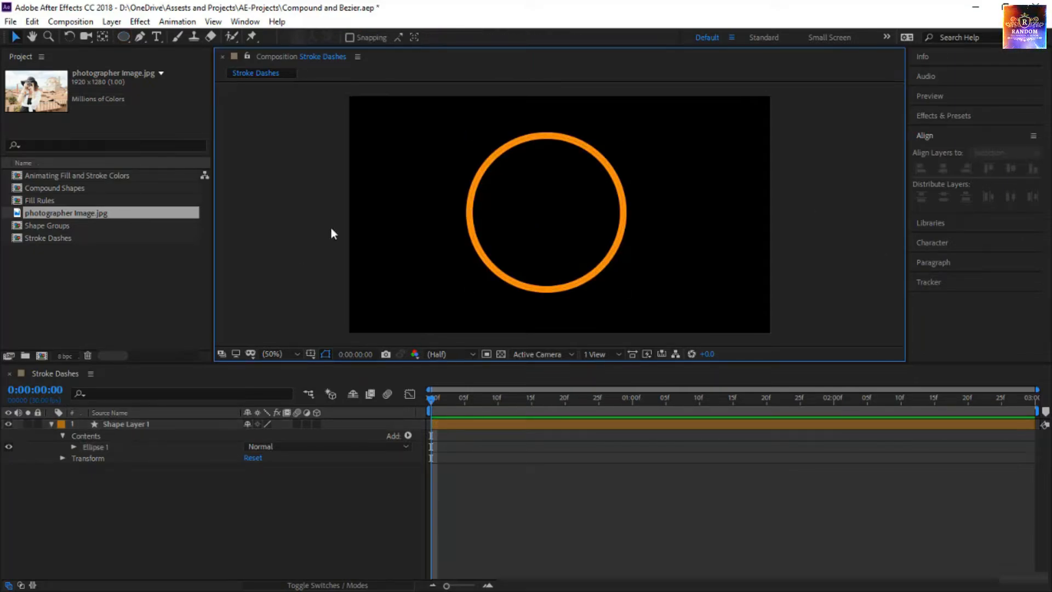
{"action": "left_click", "coordinate": [481, 223]}
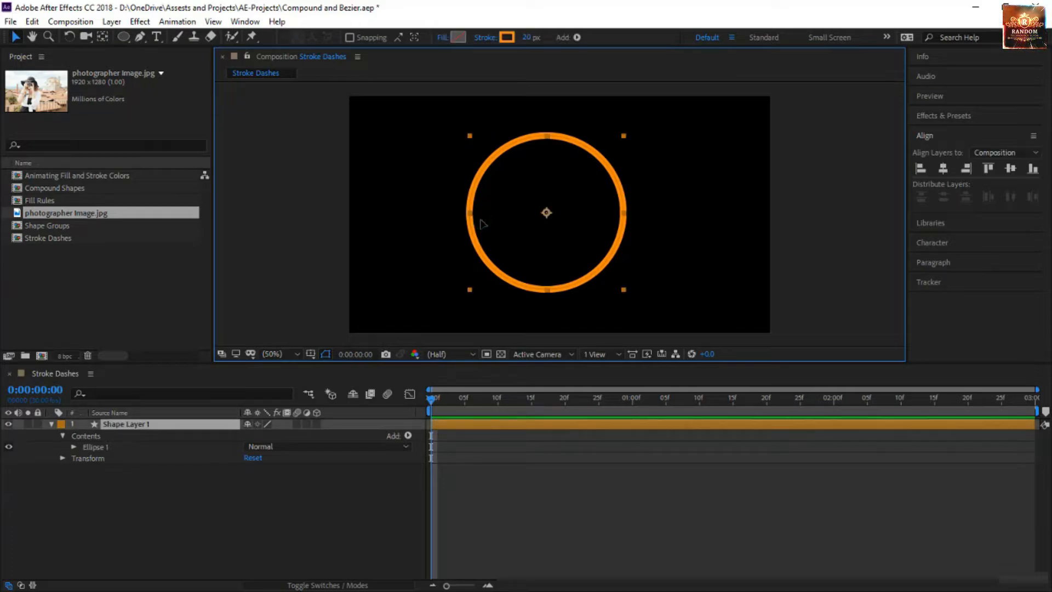
{"action": "key", "text": "ctrl+z"}
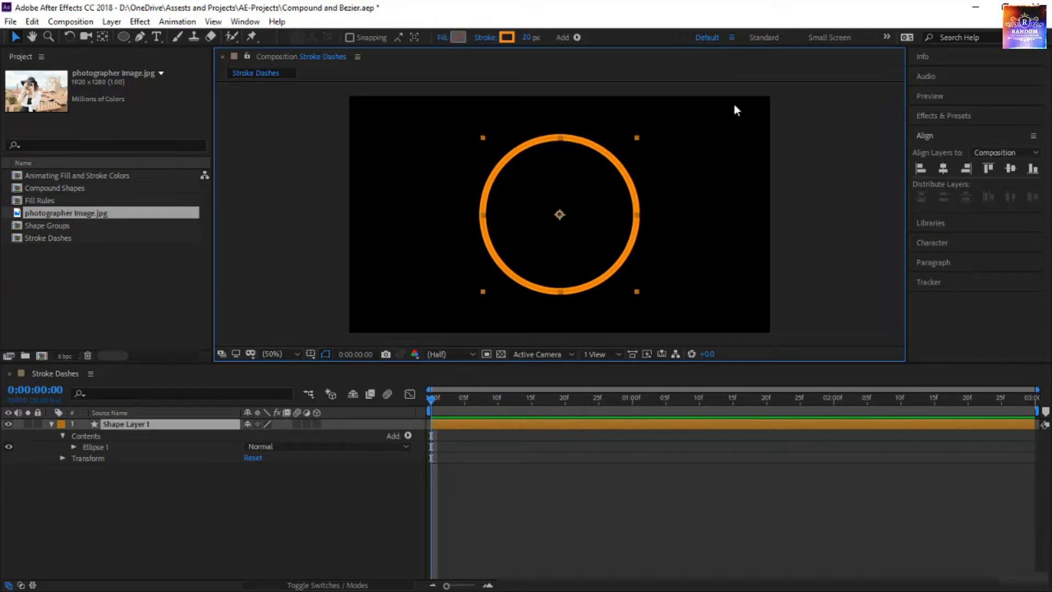
Add a dash to Stroke 1 of Ellipse 1 on the orange circle's layer
{"action": "left_click", "coordinate": [74, 447]}
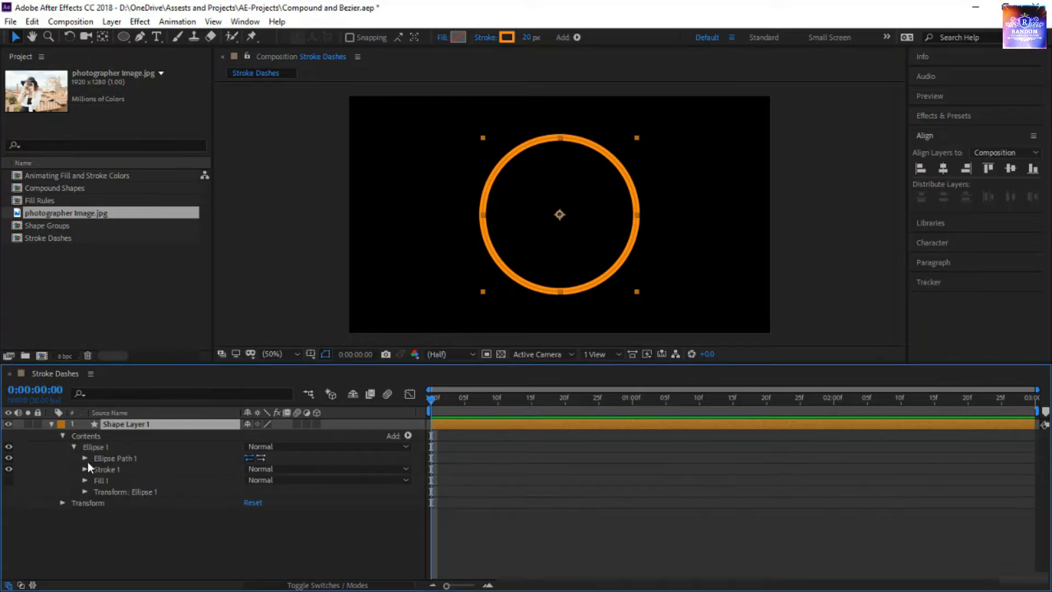
{"action": "left_click", "coordinate": [84, 471]}
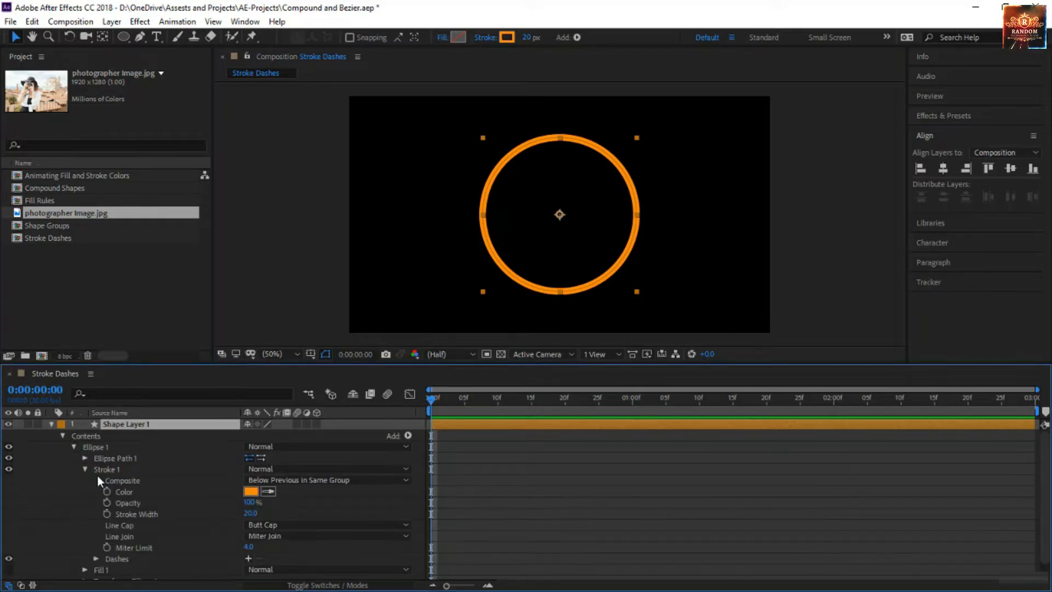
{"action": "scroll", "coordinate": [171, 484], "scroll_direction": "down", "scroll_amount": 1}
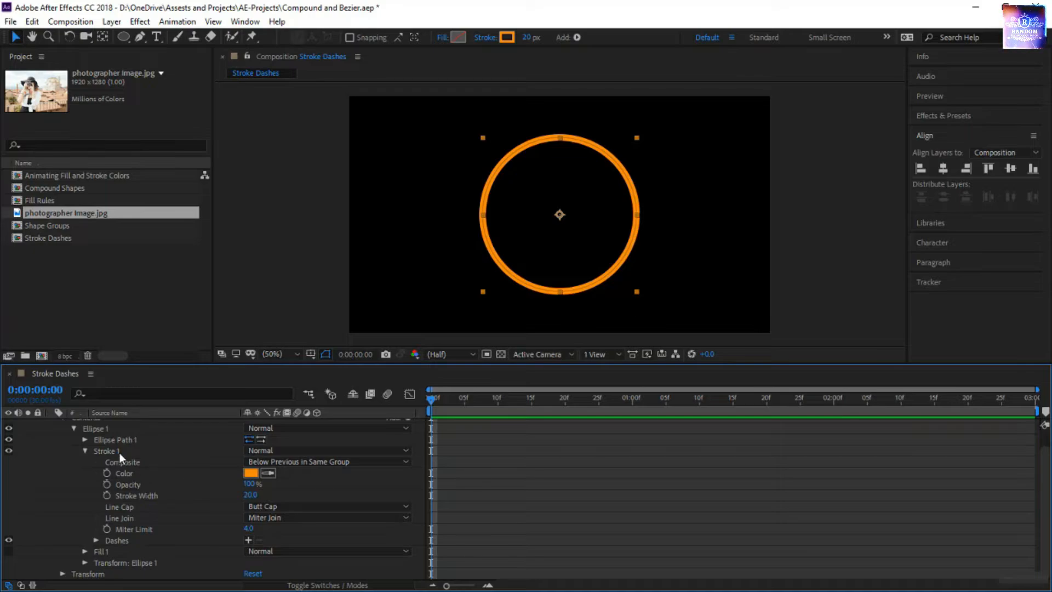
{"action": "left_click", "coordinate": [117, 540]}
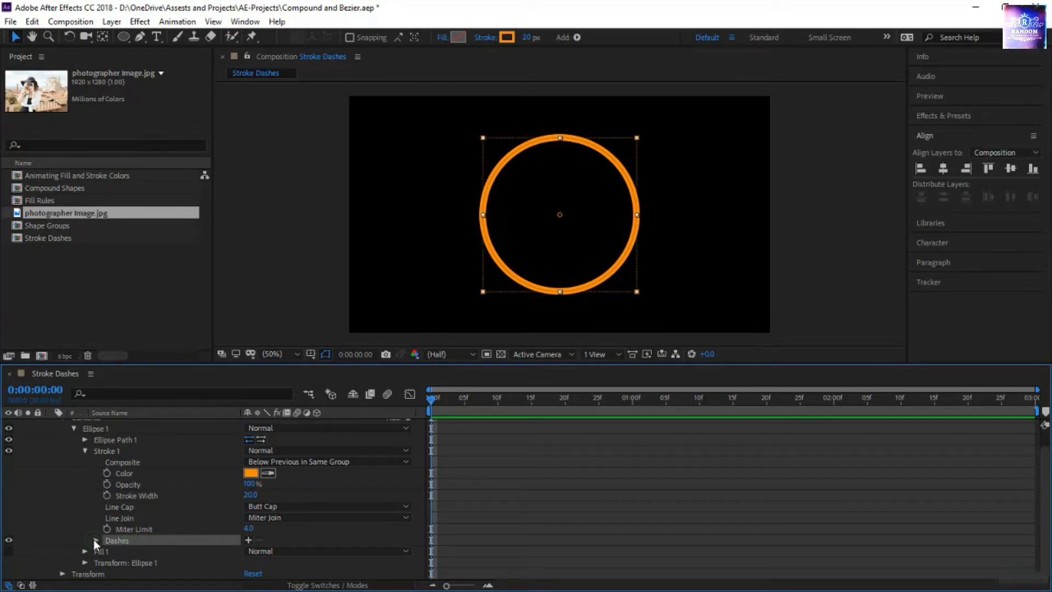
{"action": "left_click", "coordinate": [249, 540]}
{"action": "scroll", "coordinate": [245, 545], "scroll_direction": "down", "scroll_amount": 1}
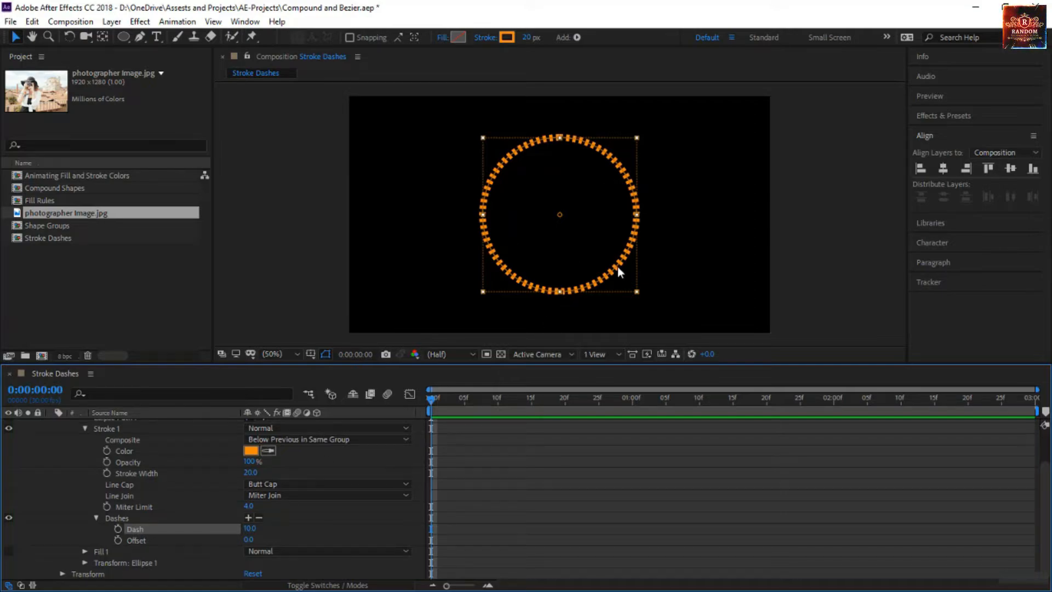
Inspect the dashes up close, then set the dash length to 82 and the dash offset to -46
{"action": "scroll", "coordinate": [622, 265], "scroll_direction": "up", "scroll_amount": 4}
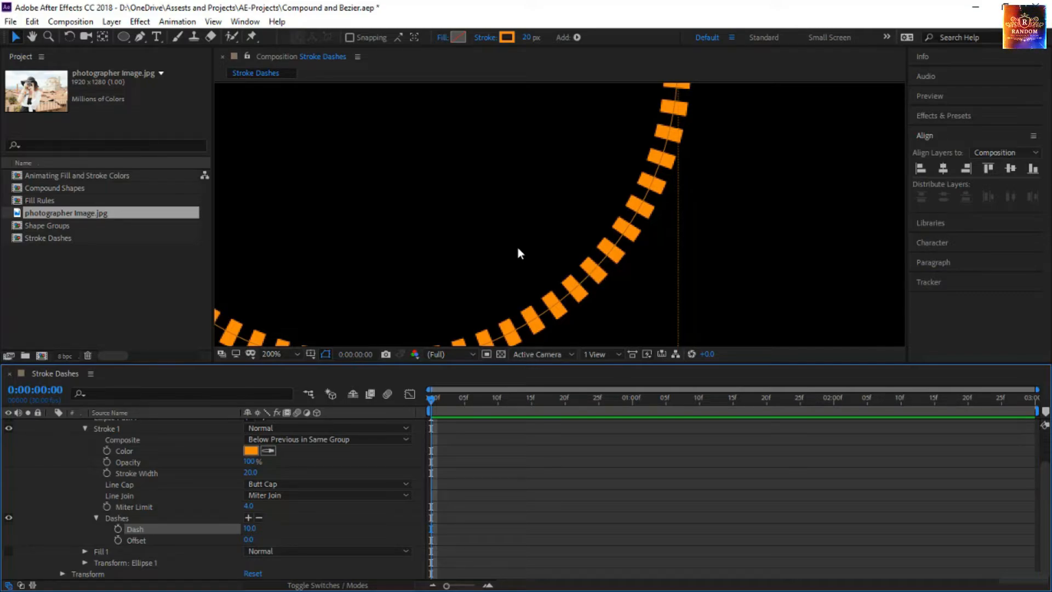
{"action": "scroll", "coordinate": [519, 248], "scroll_direction": "down", "scroll_amount": 2}
{"action": "left_click", "coordinate": [288, 351]}
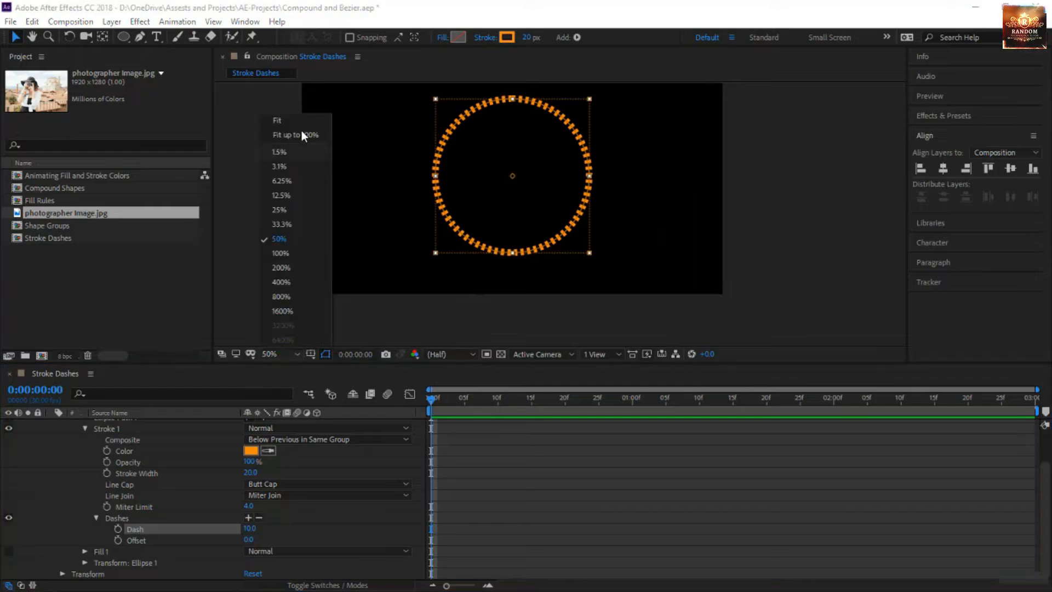
{"action": "left_click", "coordinate": [302, 131]}
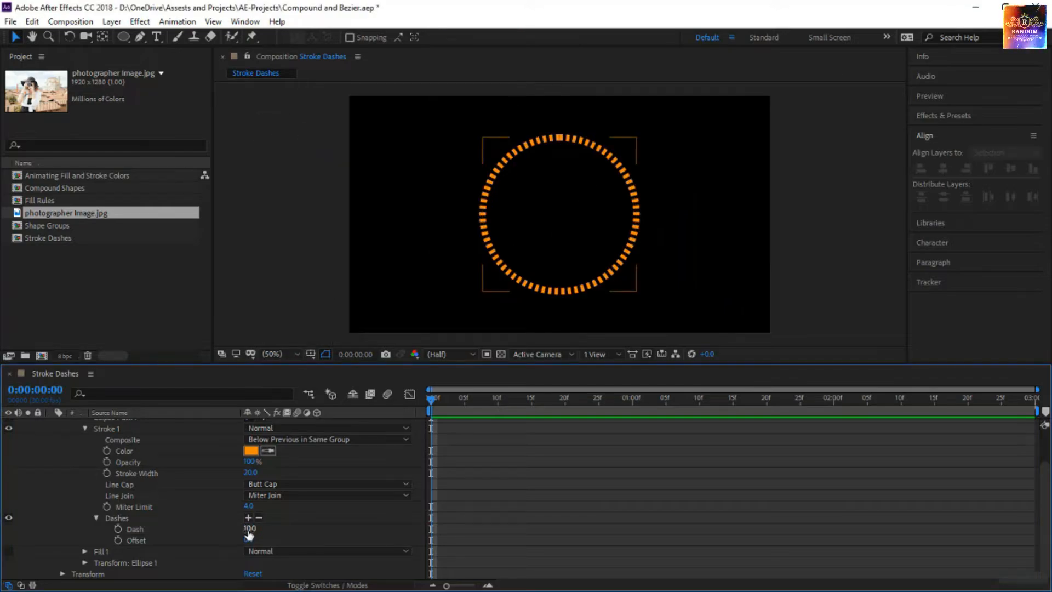
{"action": "mouse_move", "coordinate": [249, 529]}
{"action": "left_mouse_down"}
{"action": "mouse_move", "coordinate": [286, 530]}
{"action": "mouse_move", "coordinate": [234, 534]}
{"action": "mouse_move", "coordinate": [341, 526]}
{"action": "mouse_move", "coordinate": [51, 540]}
{"action": "mouse_move", "coordinate": [510, 523]}
{"action": "mouse_move", "coordinate": [236, 530]}
{"action": "left_mouse_up"}
{"action": "key", "text": "ctrl+z"}
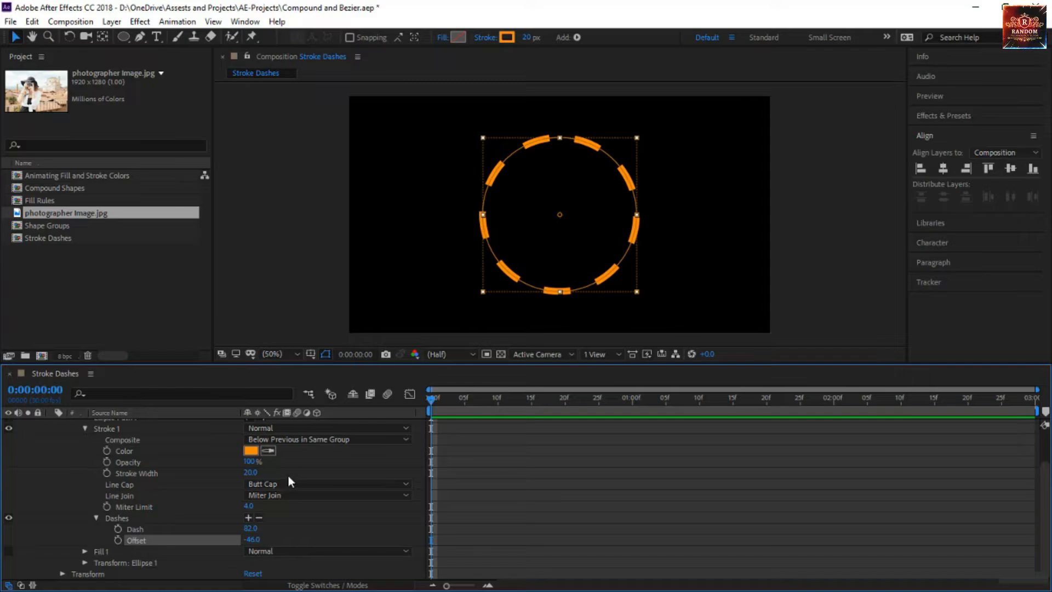
Try the Projecting Cap line cap, settle on Round Cap, and shift the dash offset to -72
{"action": "left_click", "coordinate": [269, 486]}
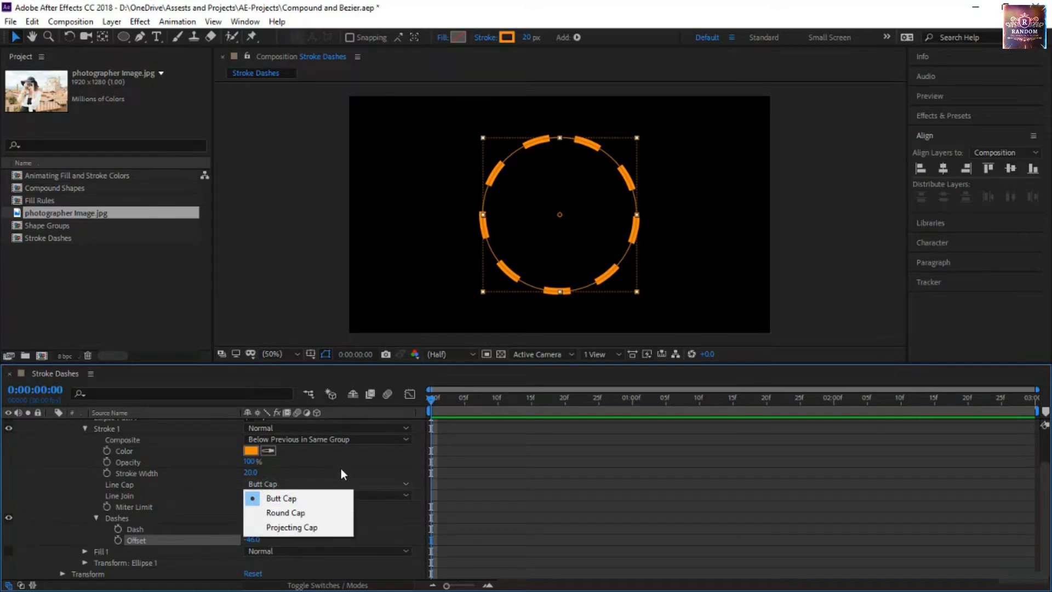
{"action": "left_click", "coordinate": [312, 528]}
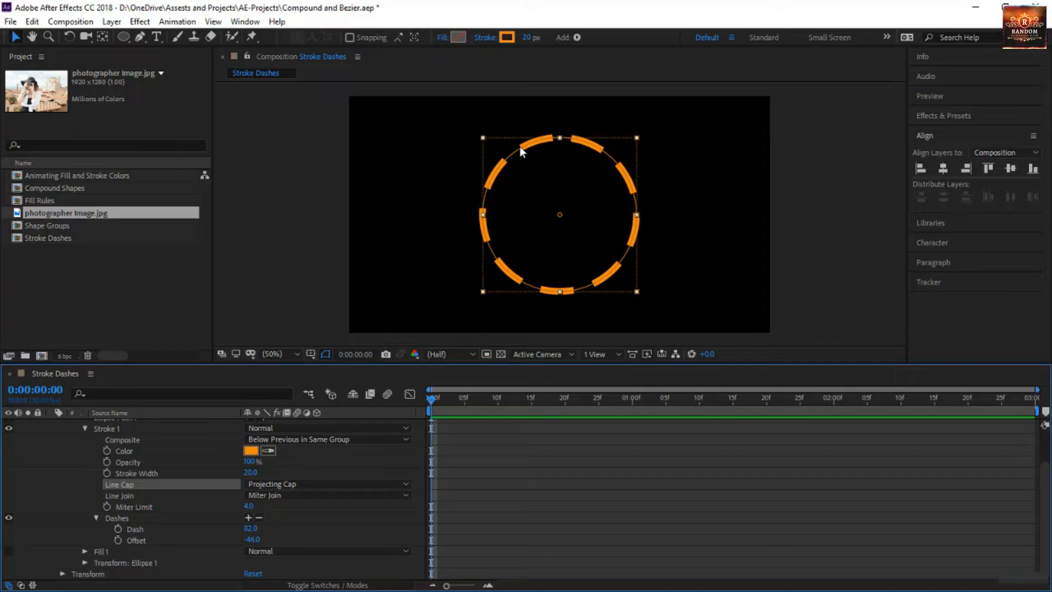
{"action": "left_click", "coordinate": [285, 485]}
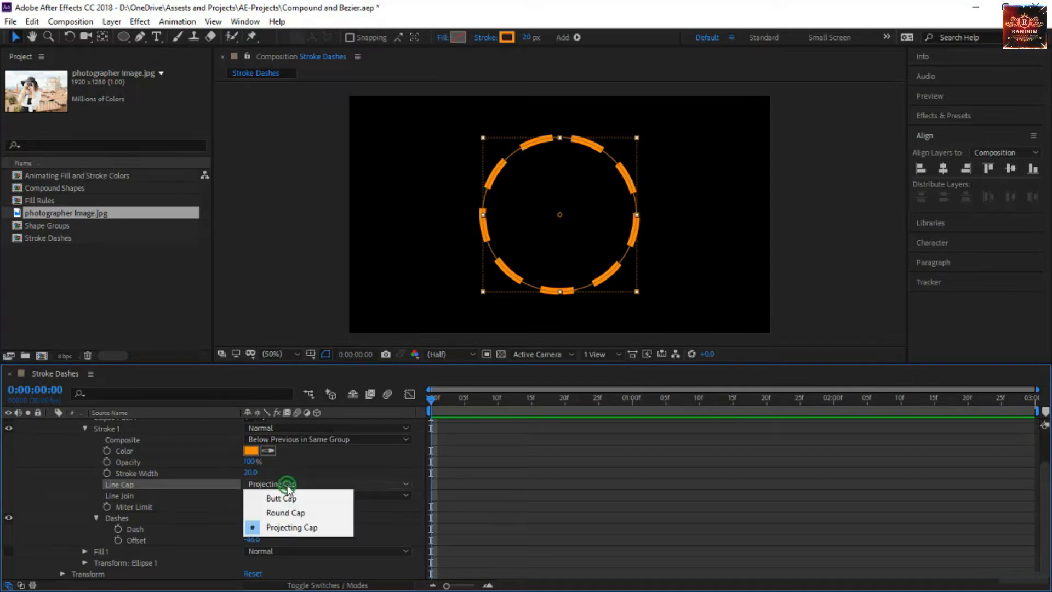
{"action": "left_click", "coordinate": [300, 513]}
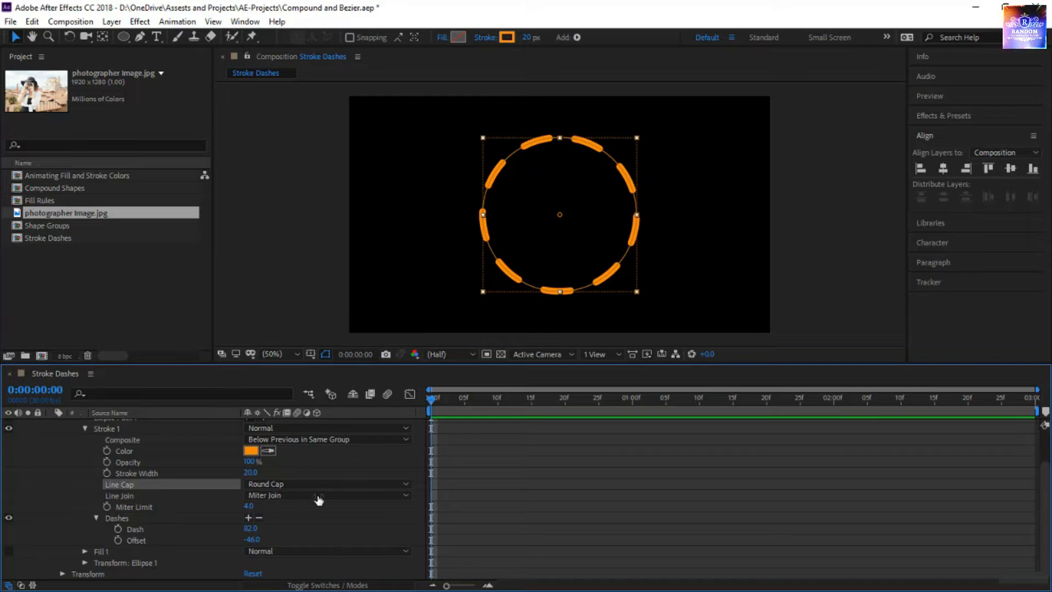
{"action": "mouse_move", "coordinate": [251, 530]}
{"action": "left_mouse_down"}
{"action": "mouse_move", "coordinate": [301, 531]}
{"action": "mouse_move", "coordinate": [207, 530]}
{"action": "mouse_move", "coordinate": [238, 530]}
{"action": "mouse_move", "coordinate": [215, 529]}
{"action": "mouse_move", "coordinate": [249, 540]}
{"action": "mouse_move", "coordinate": [238, 543]}
{"action": "left_mouse_up"}
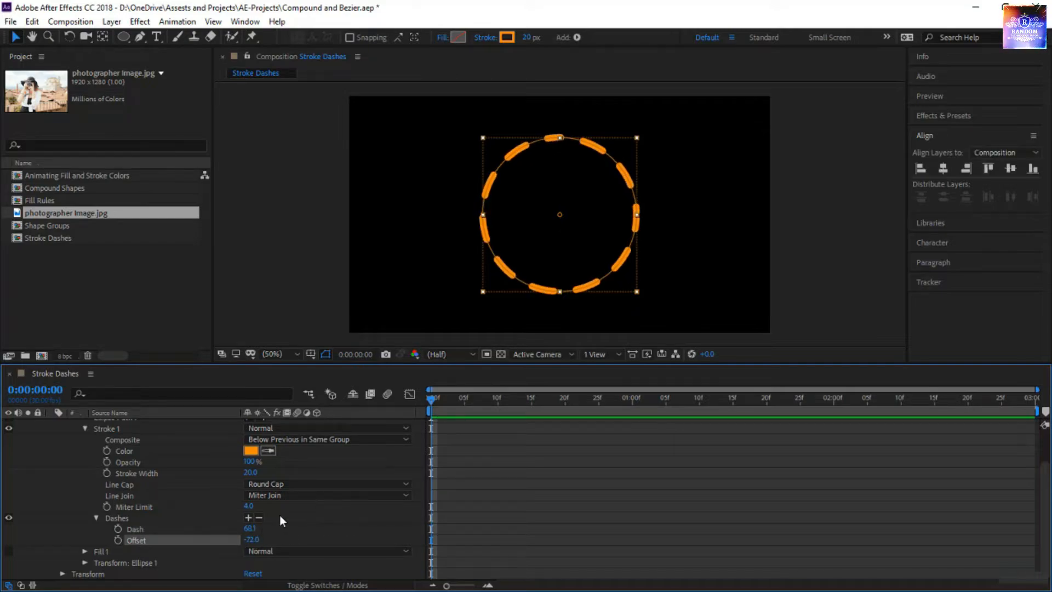
Add a gap to the stroke dashes, with a dash length of about 20 and a gap of about 43.5
{"action": "left_click", "coordinate": [247, 518]}
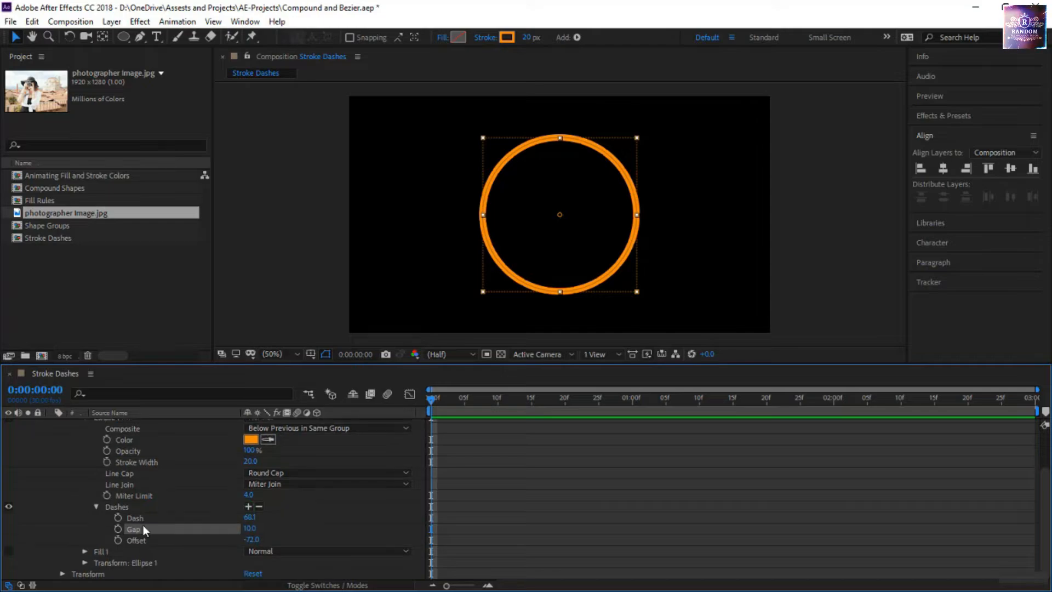
{"action": "left_click_drag", "start_coordinate": [251, 517], "coordinate": [252, 528]}
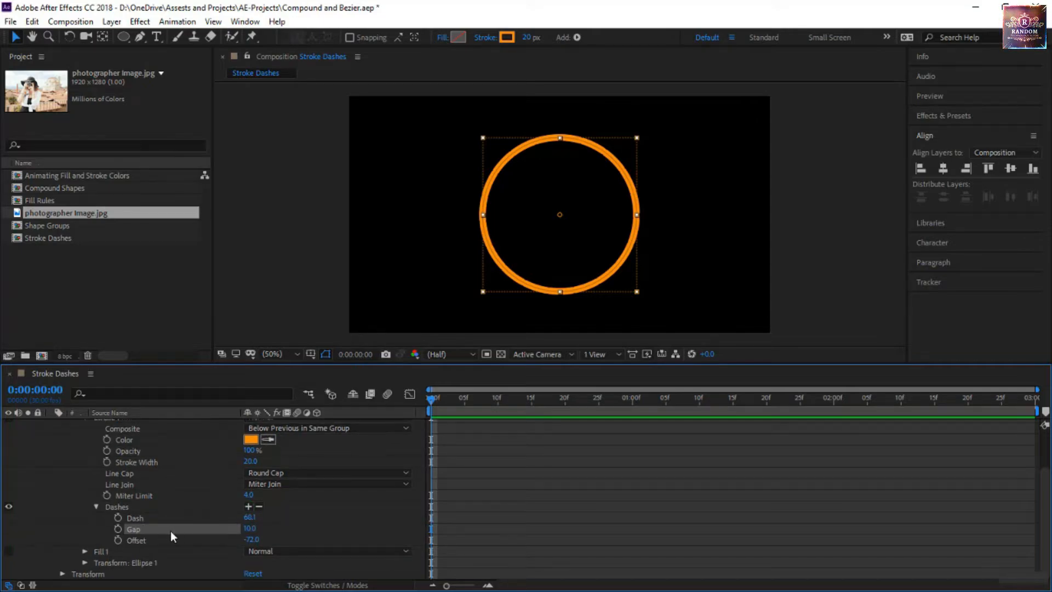
{"action": "left_click_drag", "start_coordinate": [251, 521], "coordinate": [241, 517]}
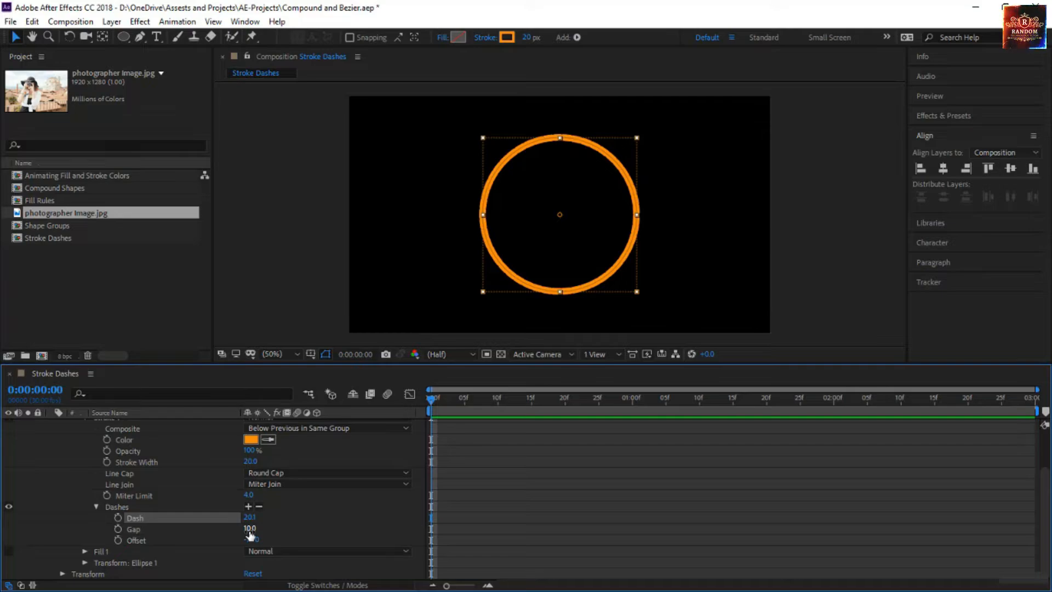
{"action": "mouse_move", "coordinate": [249, 530]}
{"action": "left_mouse_down"}
{"action": "mouse_move", "coordinate": [268, 533]}
{"action": "mouse_move", "coordinate": [279, 512]}
{"action": "left_mouse_up"}
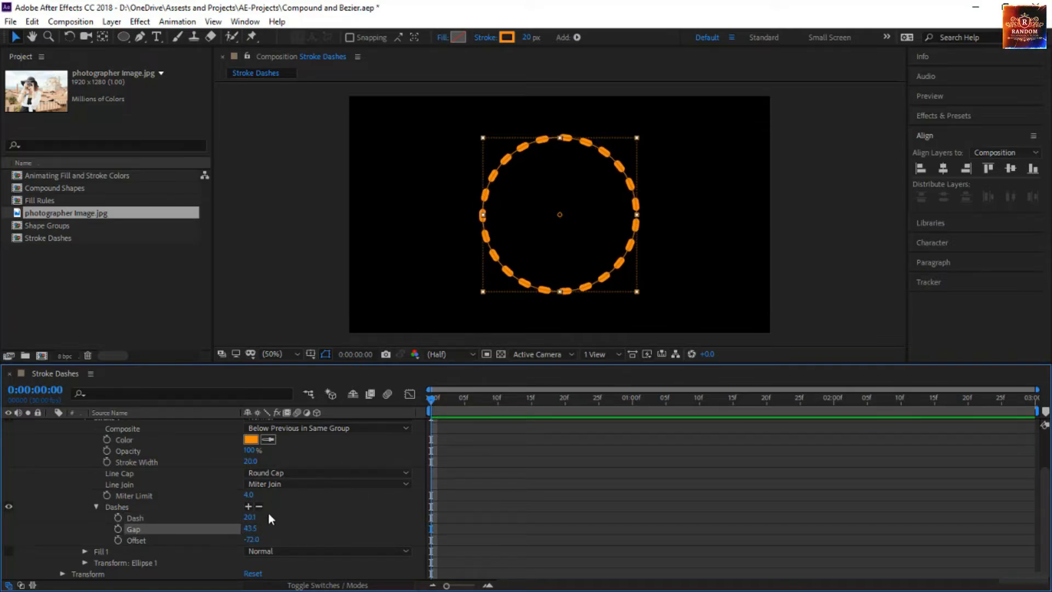
Turn the dashes into round dots by setting the dash length to 0 and the gap to about 43.1
{"action": "left_click", "coordinate": [251, 518]}
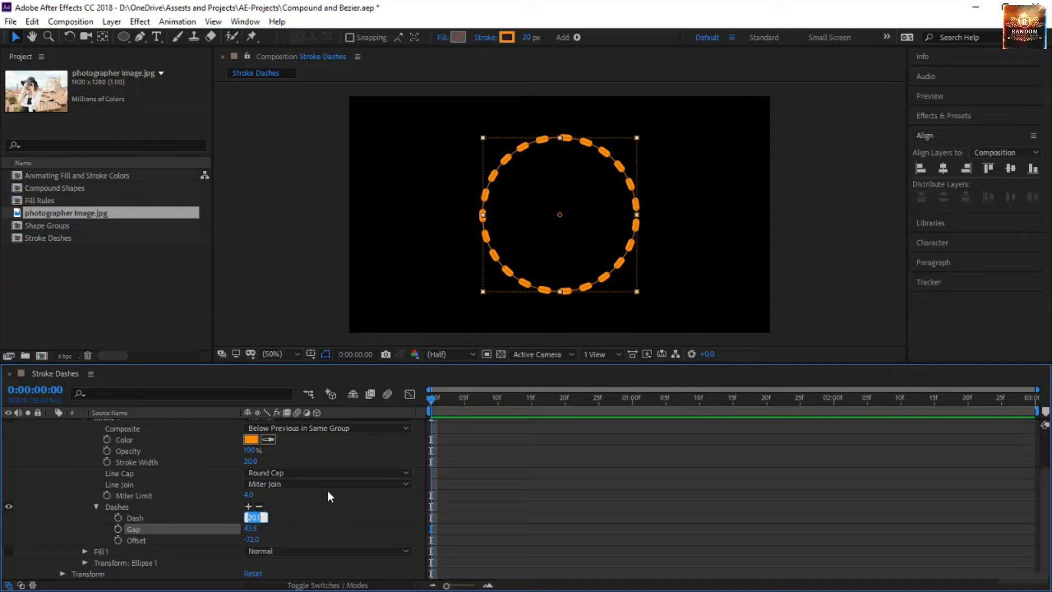
{"action": "type", "text": "0"}
{"action": "key", "text": "Return"}
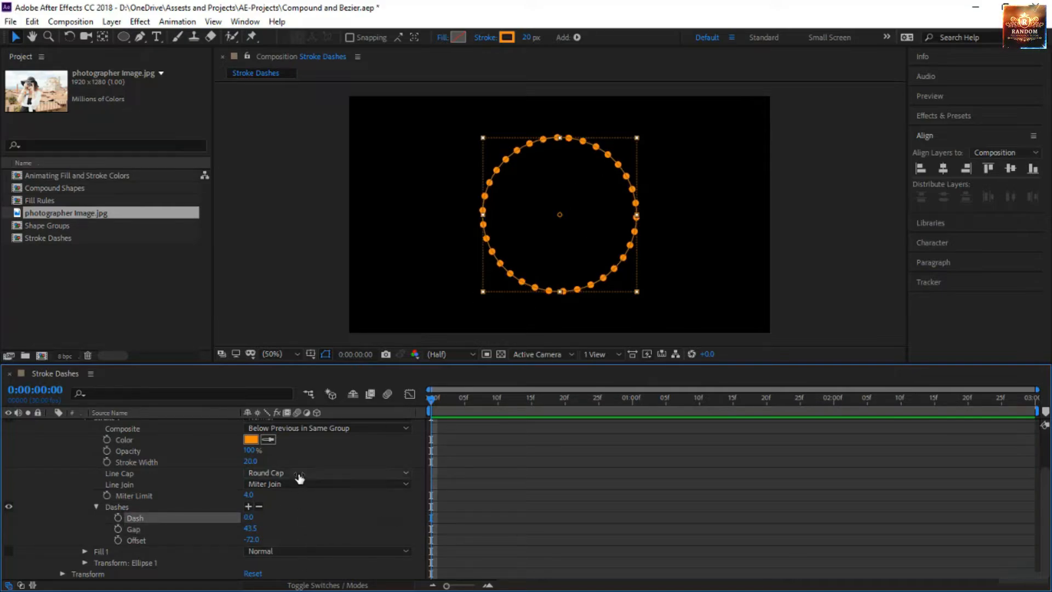
{"action": "mouse_move", "coordinate": [255, 530]}
{"action": "left_mouse_down"}
{"action": "mouse_move", "coordinate": [268, 531]}
{"action": "mouse_move", "coordinate": [237, 552]}
{"action": "mouse_move", "coordinate": [259, 550]}
{"action": "mouse_move", "coordinate": [241, 547]}
{"action": "left_mouse_up"}
{"action": "left_click", "coordinate": [353, 525]}
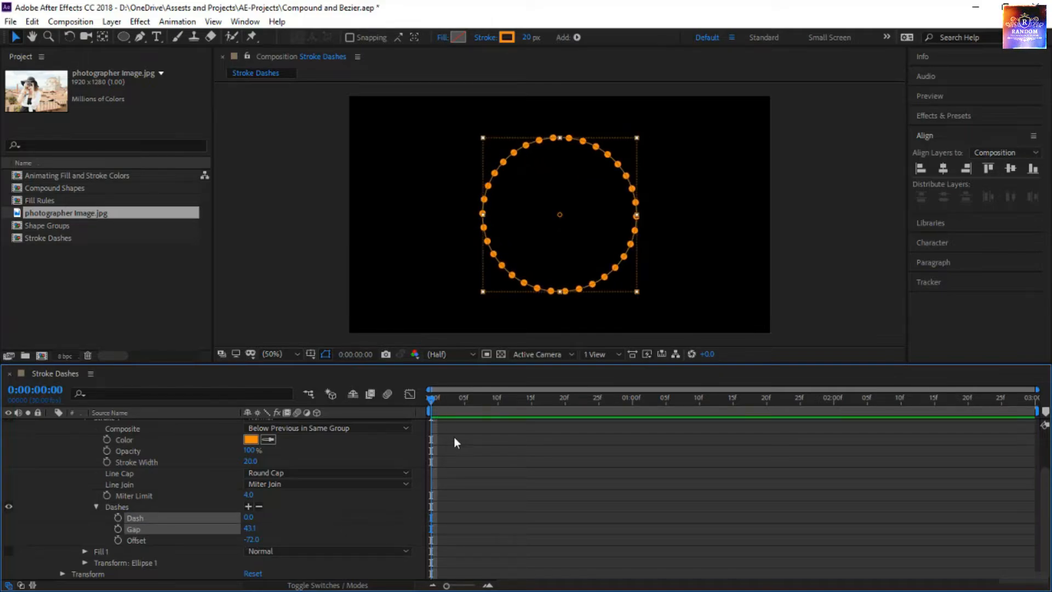
{"action": "left_click", "coordinate": [467, 465]}
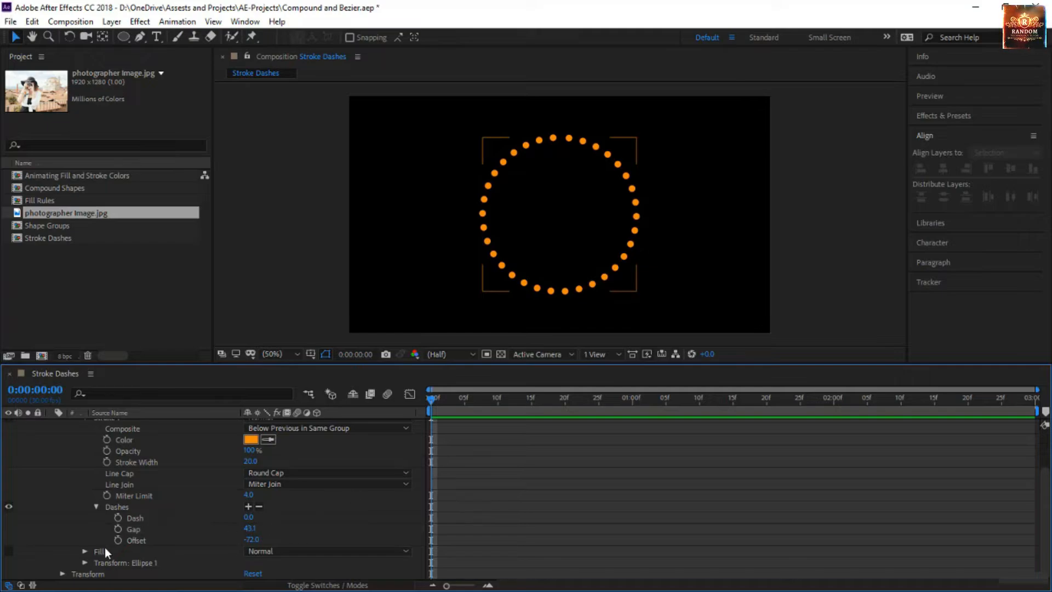
Start animating the dash offset at the first frame with a value of 0
{"action": "left_click", "coordinate": [117, 540]}
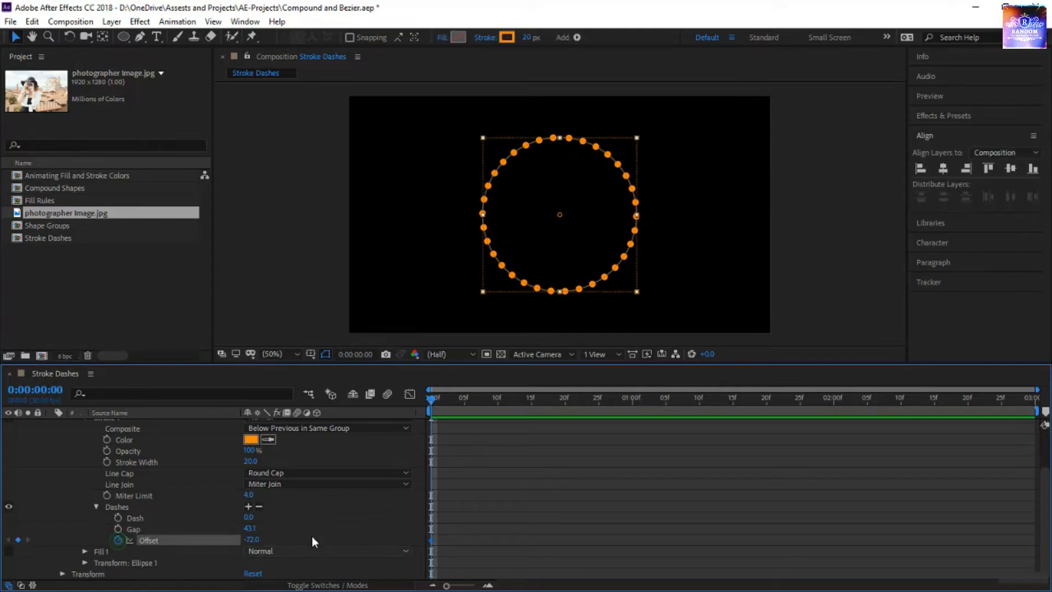
{"action": "left_click", "coordinate": [254, 540]}
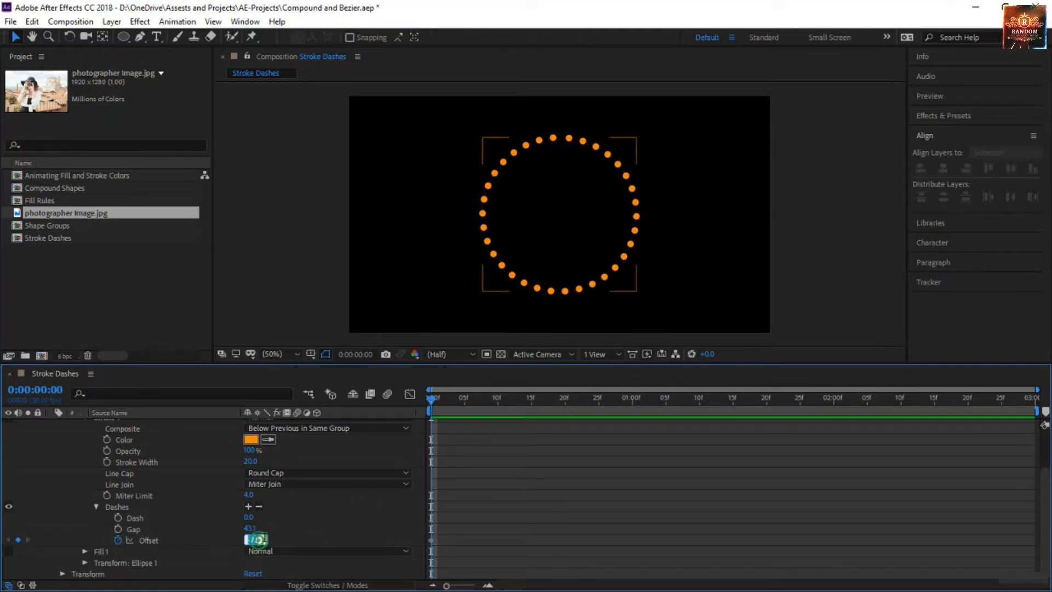
{"action": "type", "text": "0"}
{"action": "key", "text": "Return"}
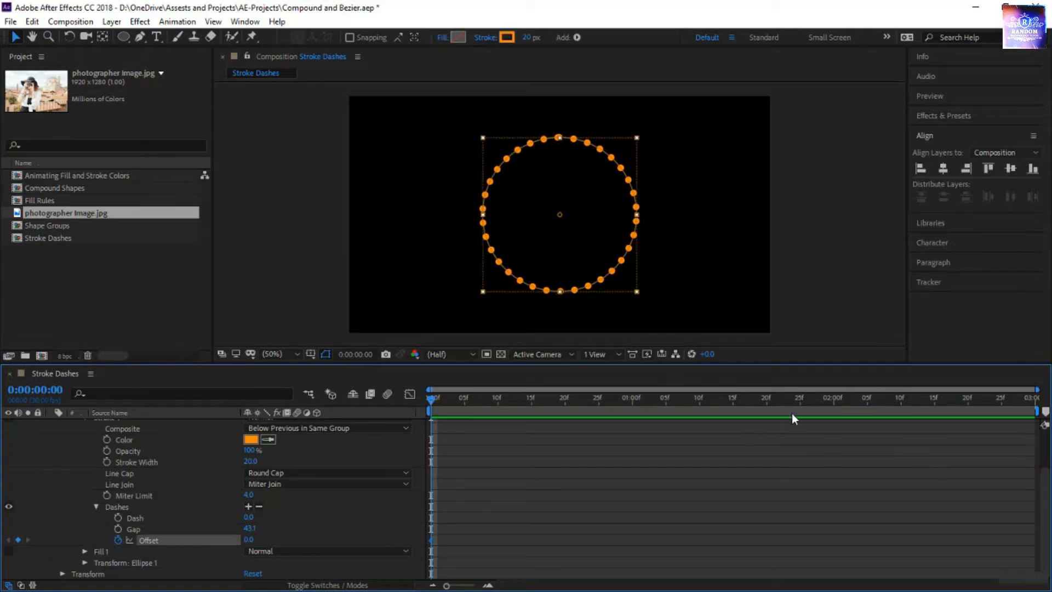
Add a dash offset keyframe of 400 at the last frame, 0:00:02:29, and preview the moving dots
{"action": "left_click", "coordinate": [1015, 402]}
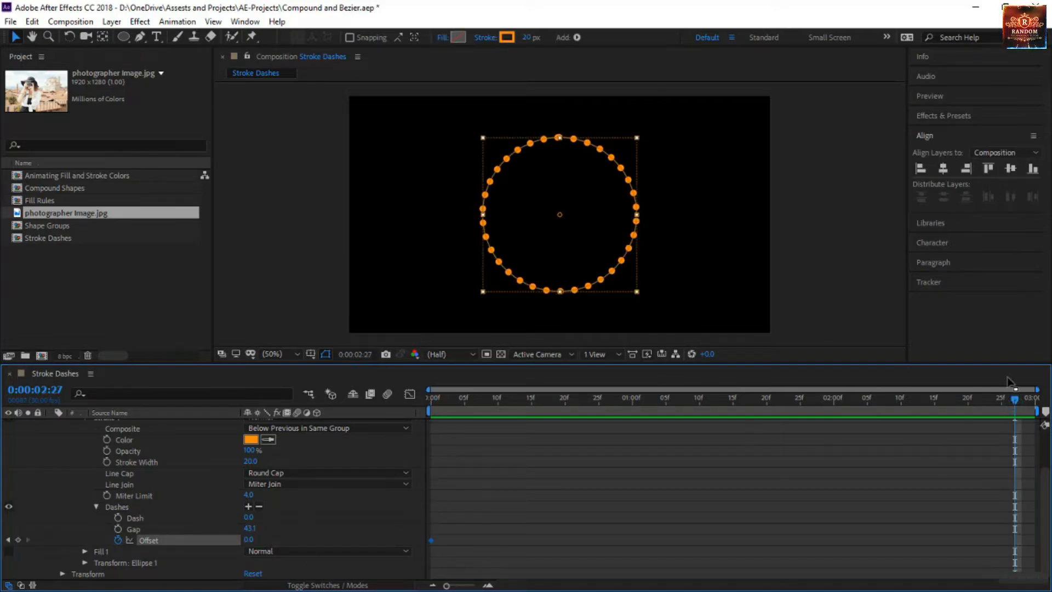
{"action": "key", "text": "End"}
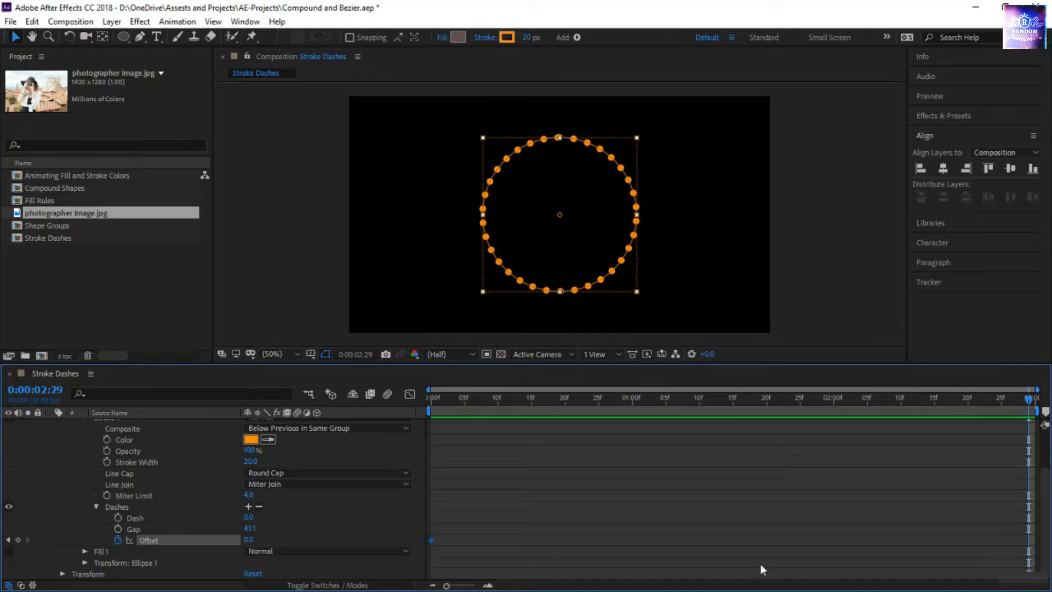
{"action": "left_click", "coordinate": [254, 540]}
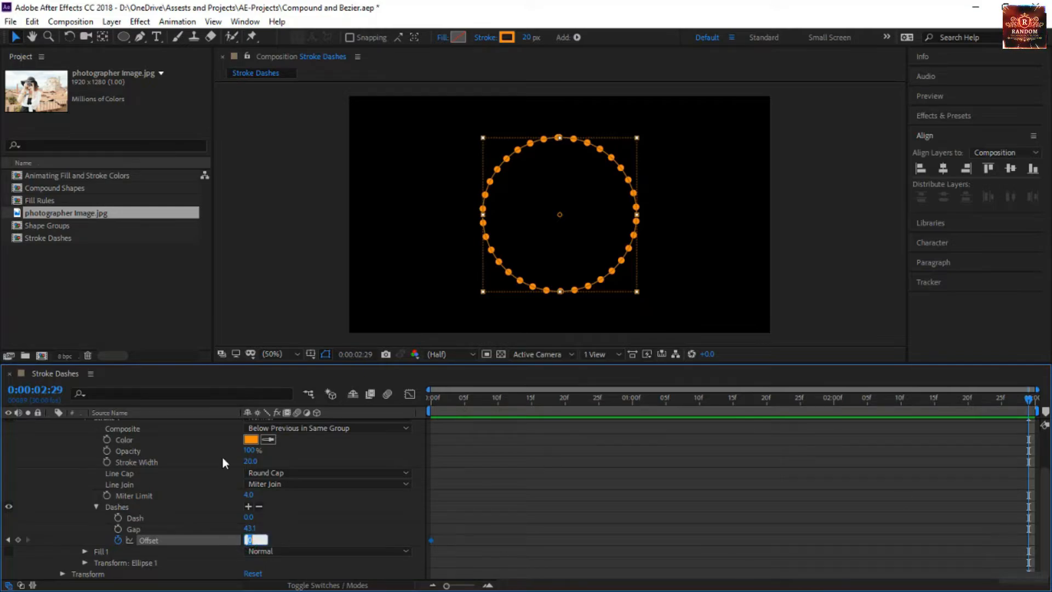
{"action": "type", "text": "400"}
{"action": "key", "text": "Return"}
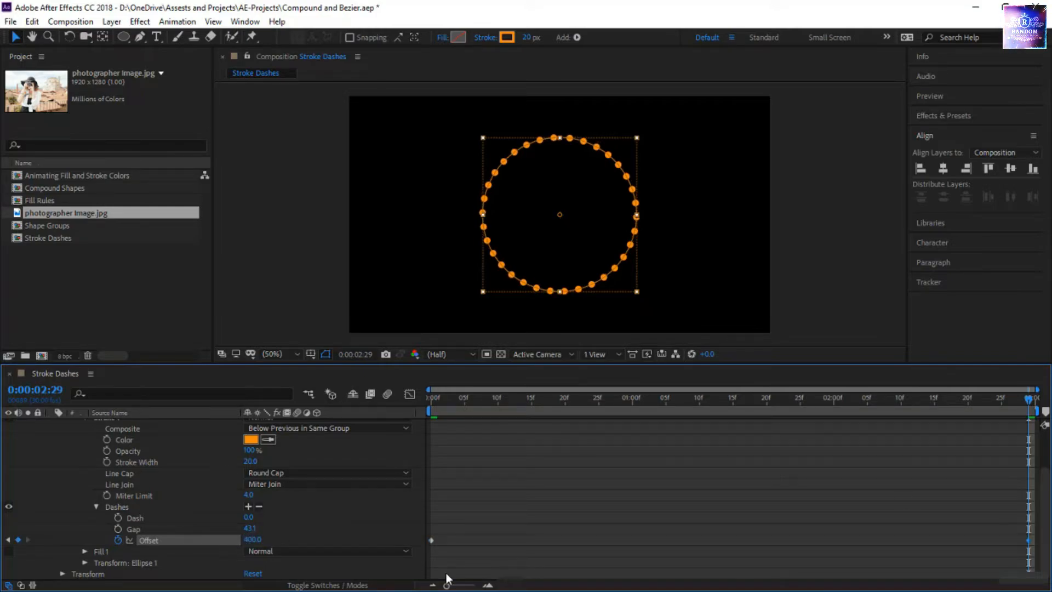
{"action": "left_click", "coordinate": [535, 472]}
{"action": "key", "text": "space"}
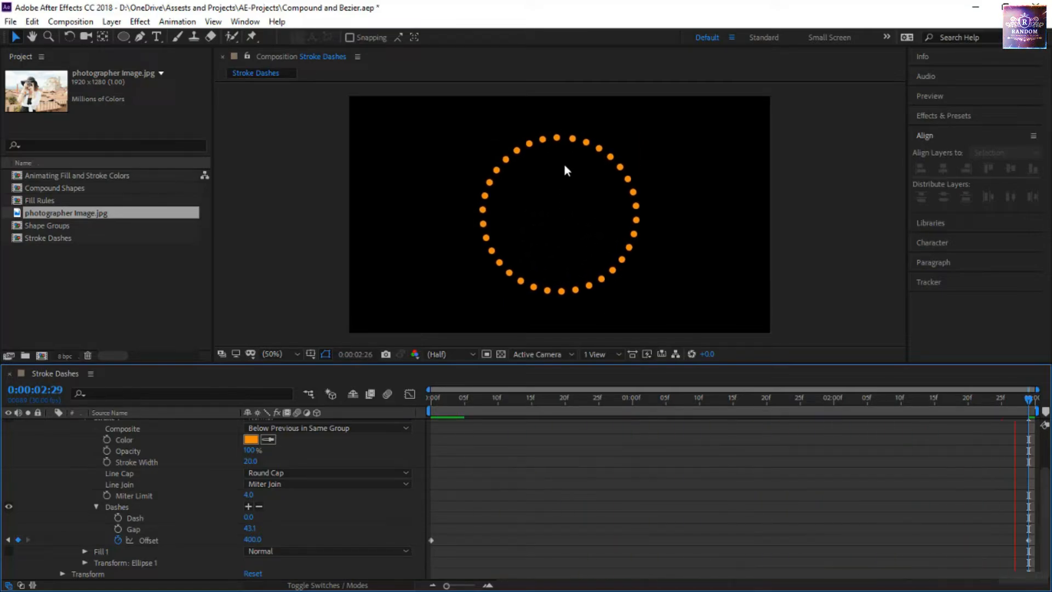
{"action": "key", "text": "Home"}
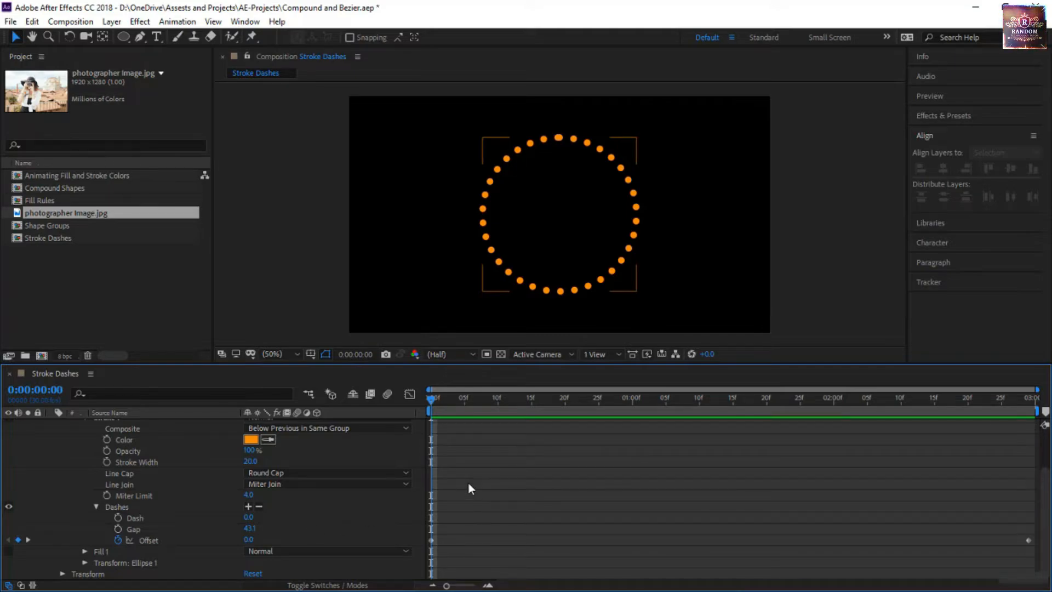
Change the last frame's dash offset keyframe to 600 and preview the animation
{"action": "key", "text": "End"}
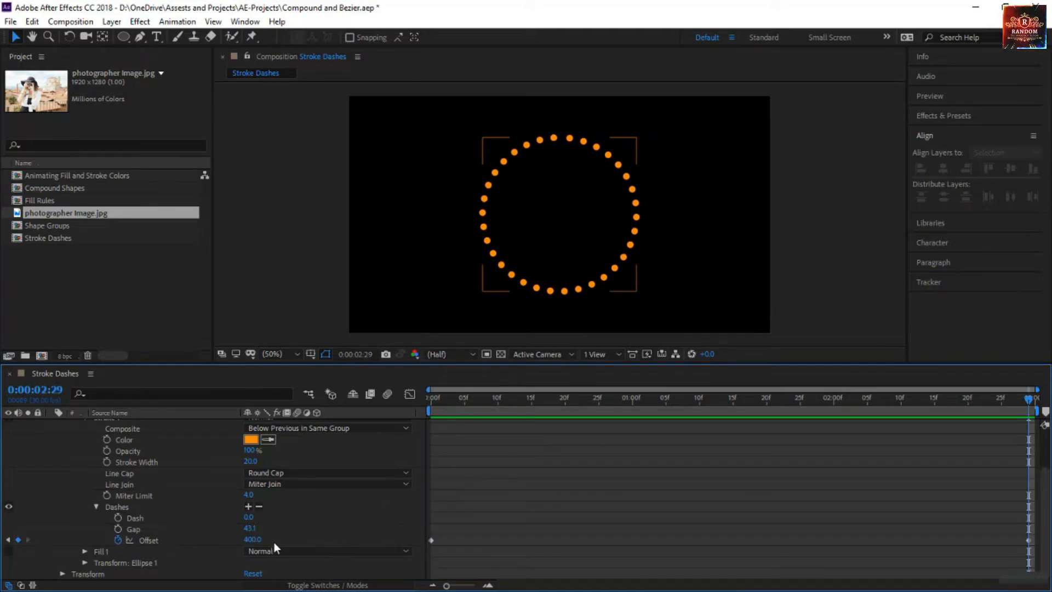
{"action": "left_click", "coordinate": [254, 540]}
{"action": "type", "text": "600"}
{"action": "key", "text": "Return"}
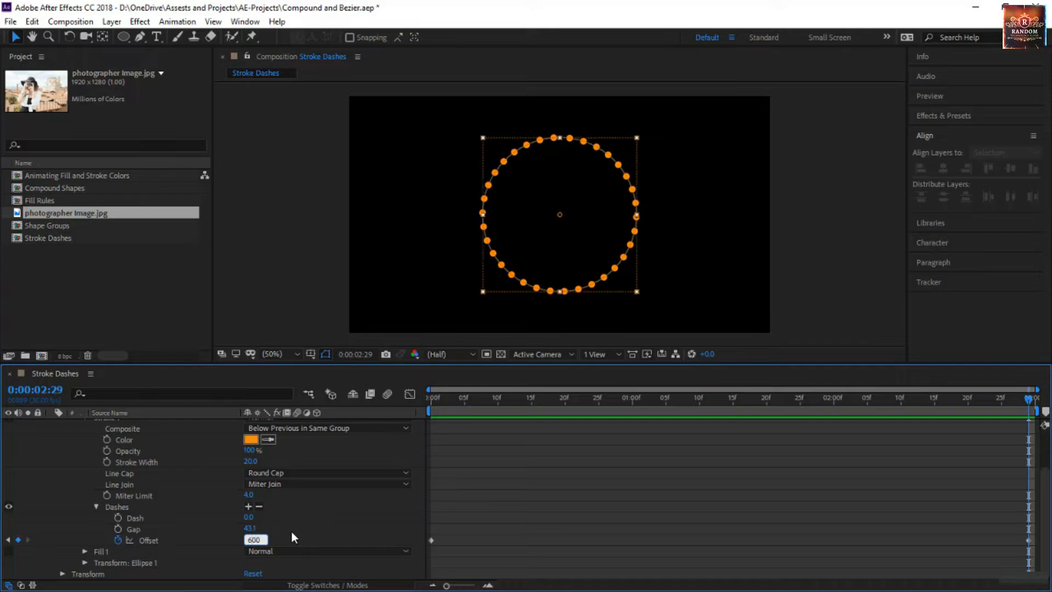
{"action": "key", "text": "space"}
{"action": "left_click", "coordinate": [543, 552]}
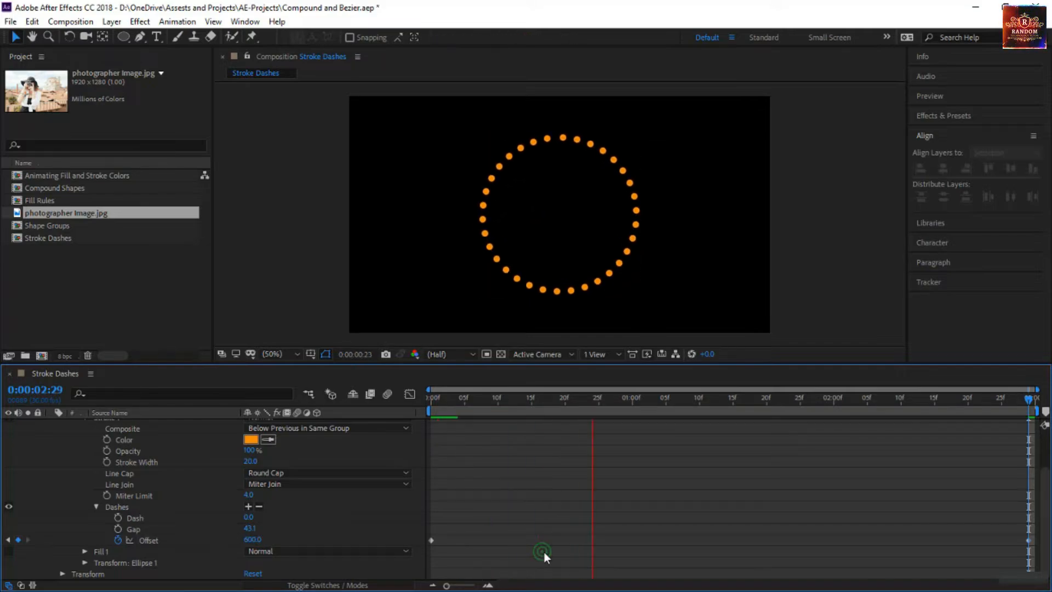
{"action": "scroll", "coordinate": [165, 486], "scroll_direction": "up", "scroll_amount": 3}
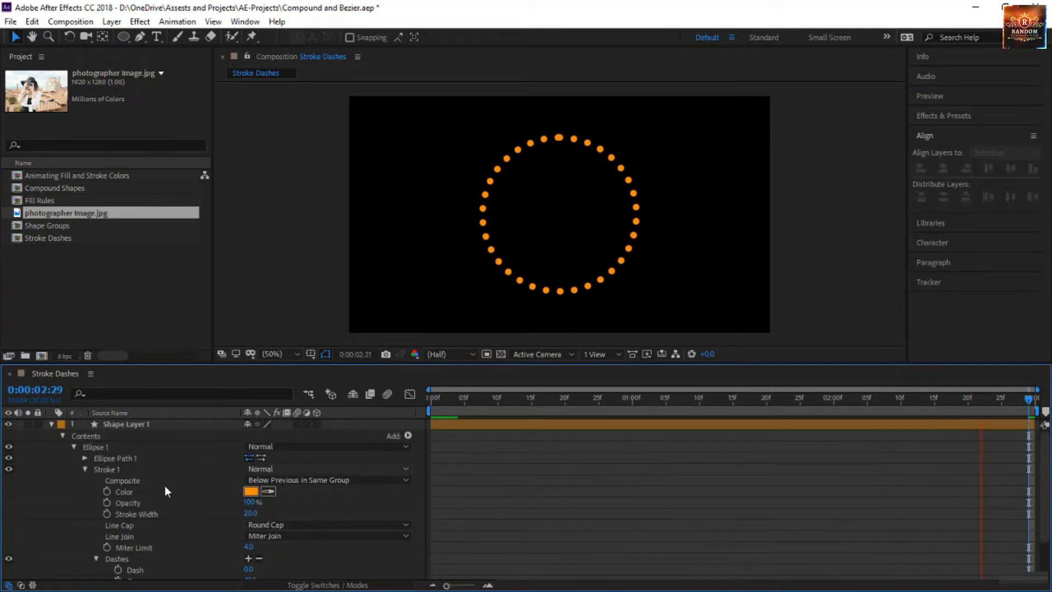
Start animating the circle's stroke width at the first frame with a value of 0
{"action": "left_click", "coordinate": [472, 390]}
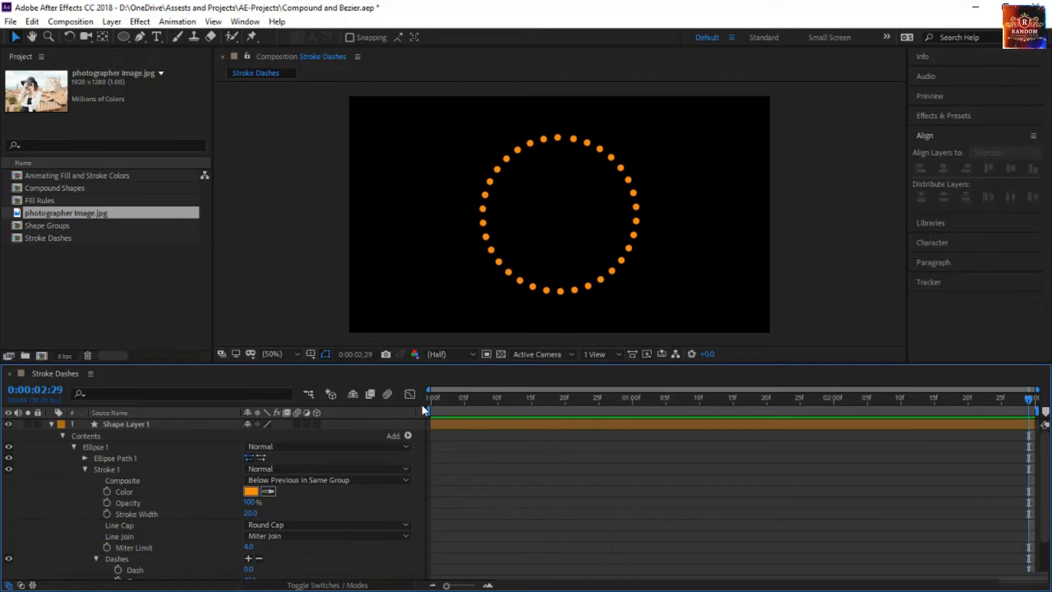
{"action": "left_click_drag", "start_coordinate": [422, 406], "coordinate": [420, 410]}
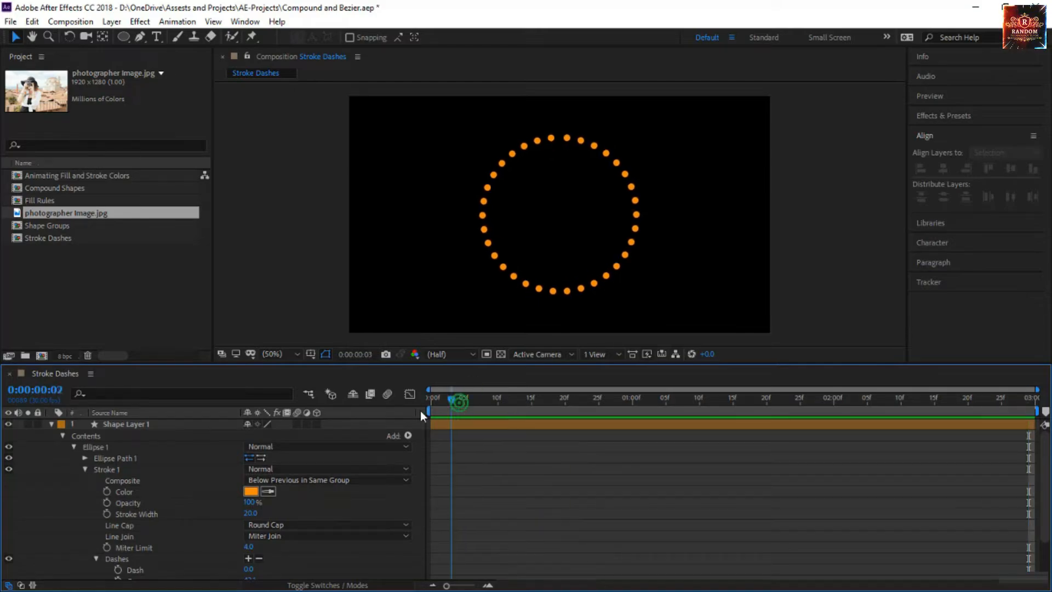
{"action": "left_click", "coordinate": [108, 515]}
{"action": "left_click", "coordinate": [246, 514]}
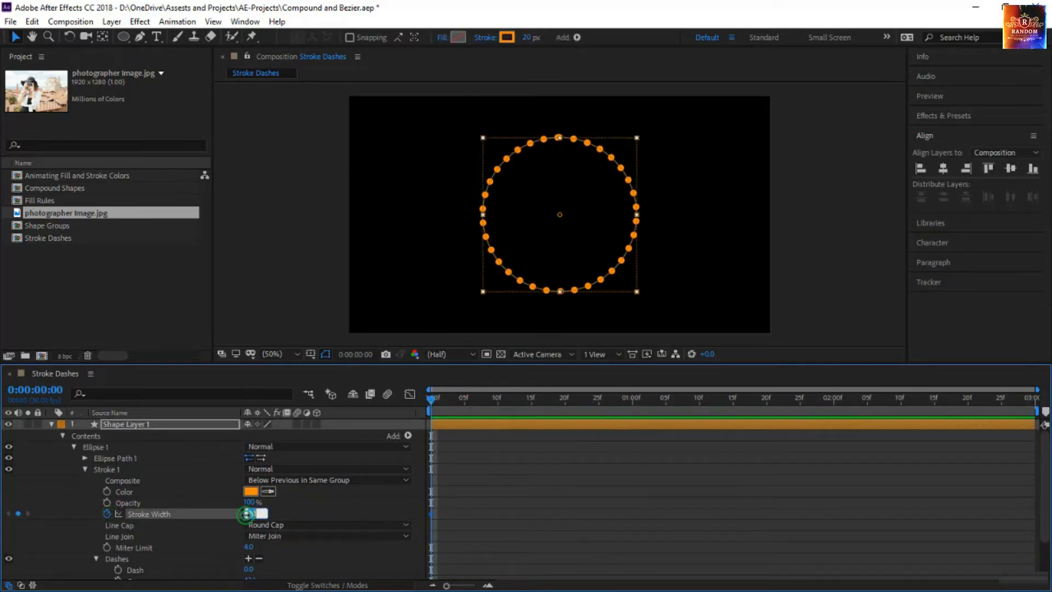
{"action": "type", "text": "0"}
{"action": "key", "text": "Return"}
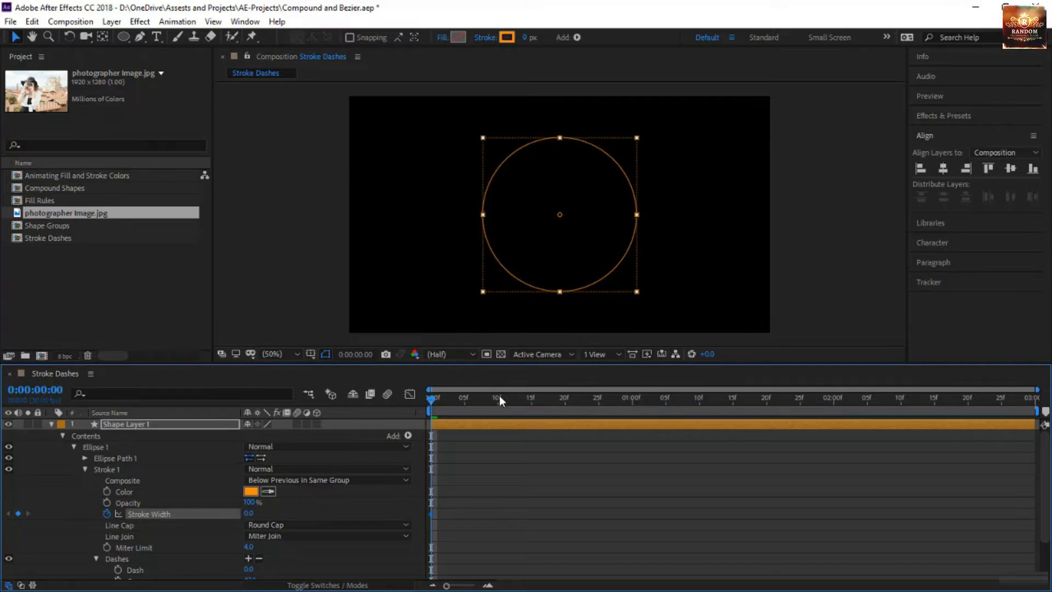
Add a stroke width keyframe of 20 at 0:00:00:15 and preview the dots growing in from the first frame
{"action": "left_click_drag", "start_coordinate": [499, 396], "coordinate": [531, 397]}
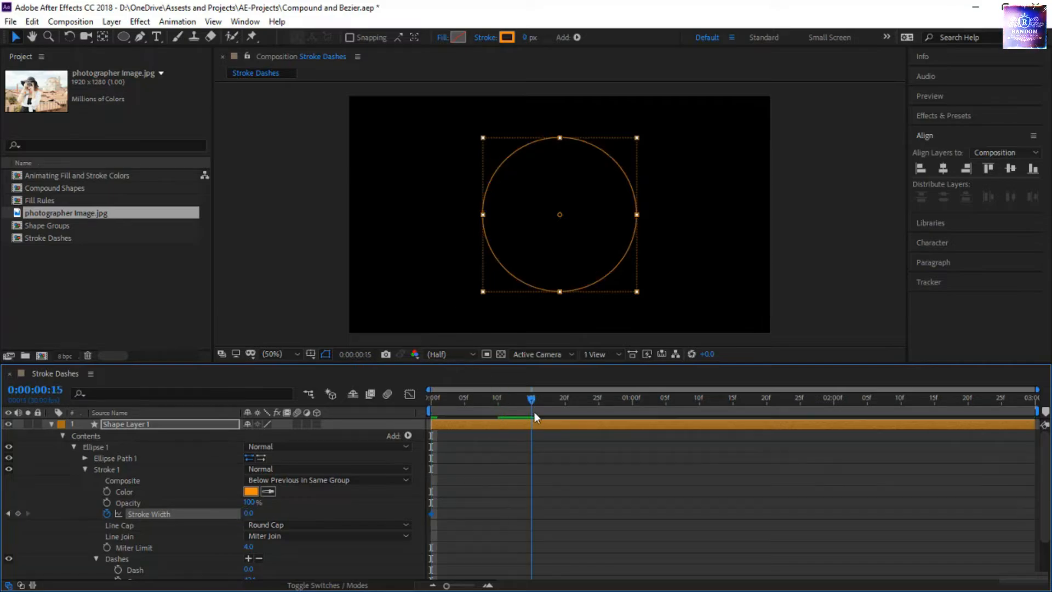
{"action": "left_click", "coordinate": [248, 514]}
{"action": "type", "text": "20"}
{"action": "key", "text": "Return"}
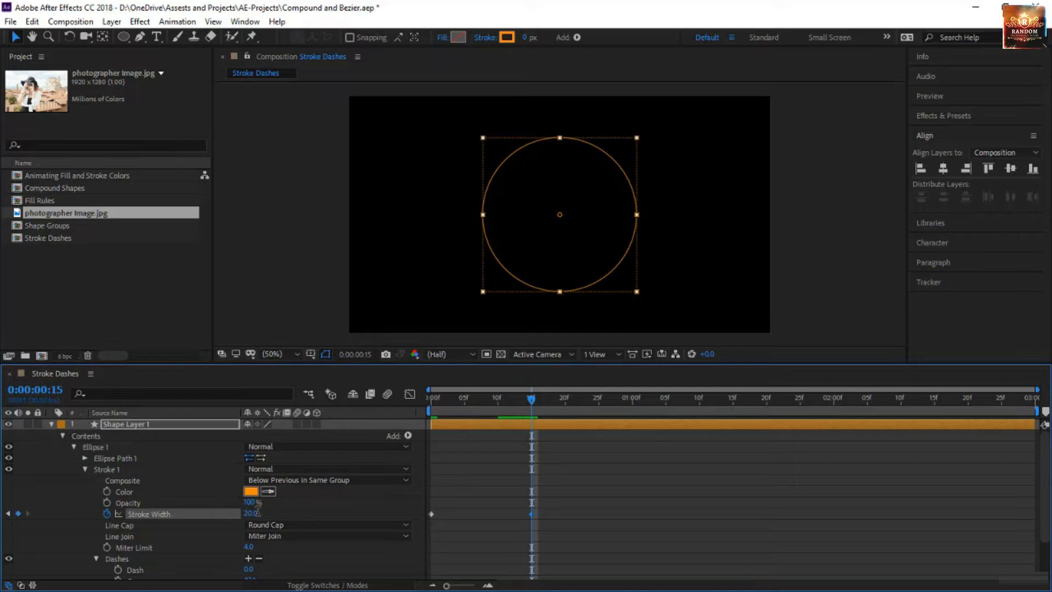
{"action": "left_click_drag", "start_coordinate": [531, 399], "coordinate": [286, 426]}
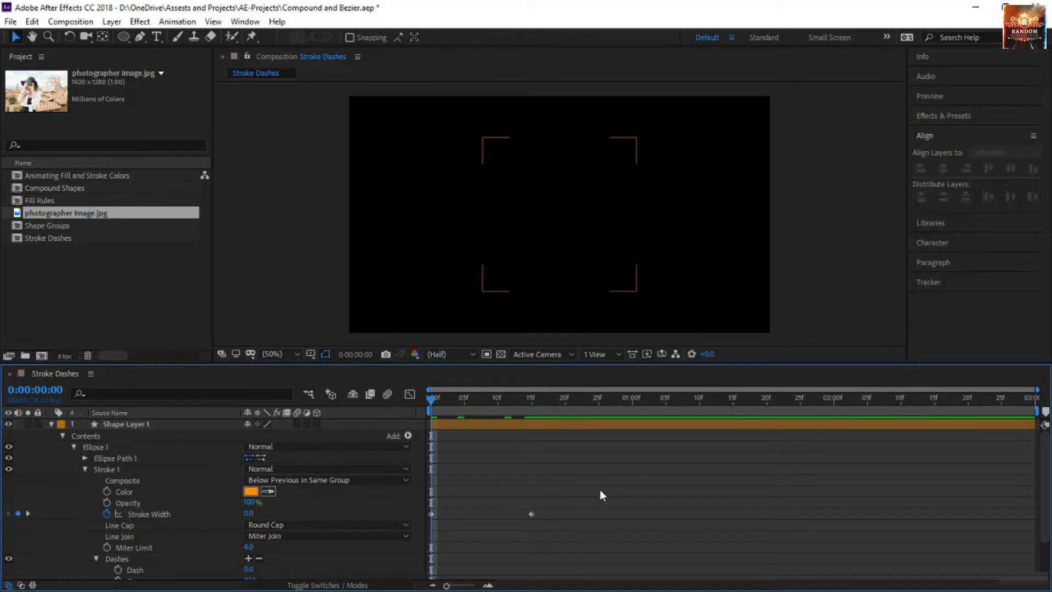
{"action": "key", "text": "space"}
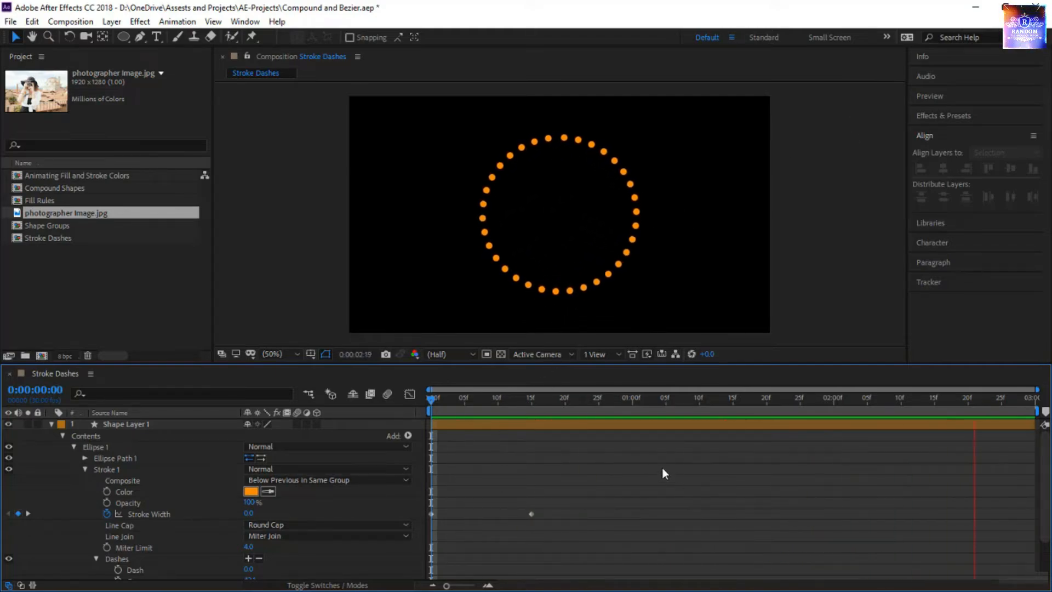
Set the stroke width keyframe at the first frame to 20
{"action": "left_click", "coordinate": [426, 400]}
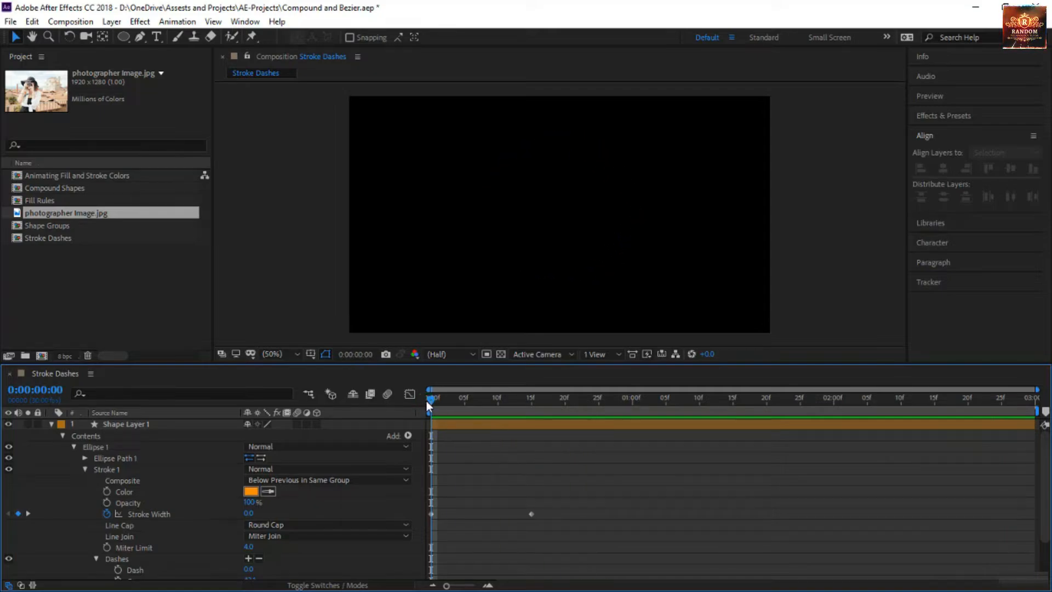
{"action": "left_click_drag", "start_coordinate": [427, 400], "coordinate": [580, 415]}
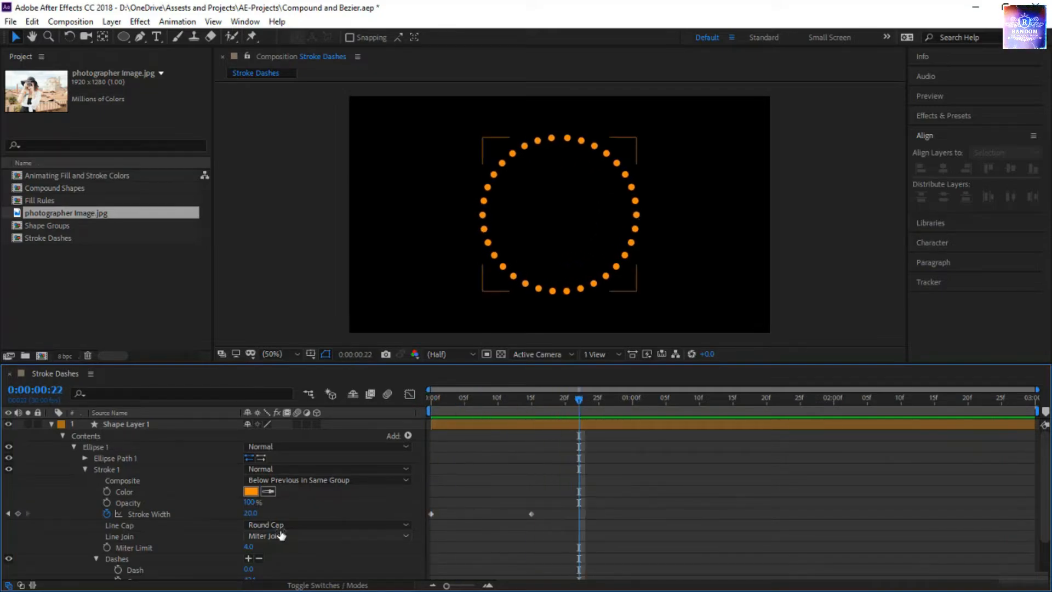
{"action": "scroll", "coordinate": [281, 536], "scroll_direction": "down", "scroll_amount": 3}
{"action": "left_click", "coordinate": [430, 404]}
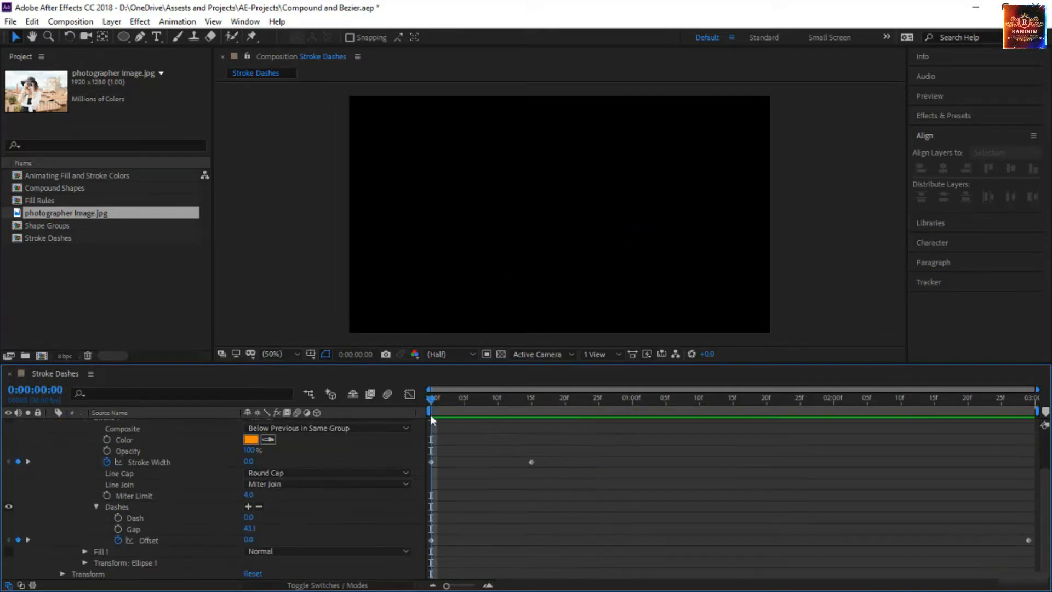
{"action": "left_click", "coordinate": [250, 461]}
{"action": "type", "text": "20"}
{"action": "key", "text": "Return"}
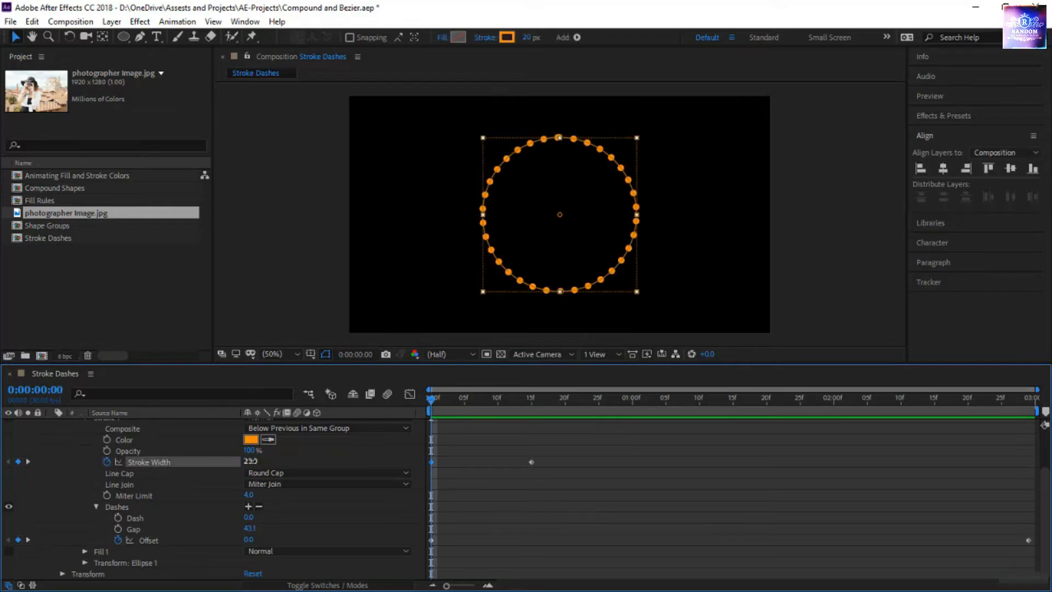
Add a second dash of about 52.6, set the first frame's dash offset to 17, and preview the dash-dot pattern
{"action": "left_click", "coordinate": [248, 506]}
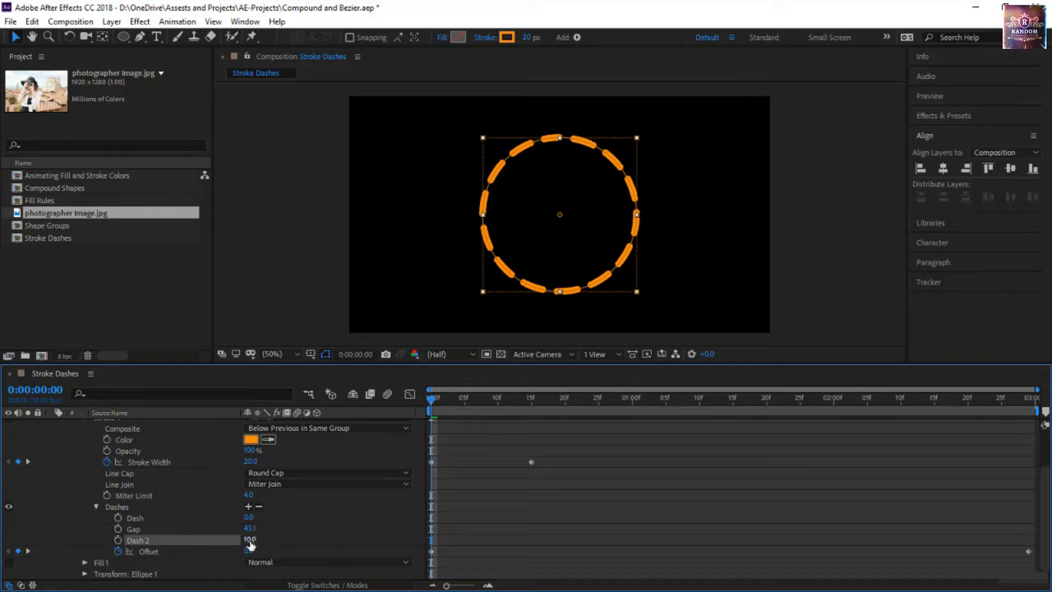
{"action": "left_click_drag", "start_coordinate": [251, 544], "coordinate": [269, 554]}
{"action": "key", "text": "space"}
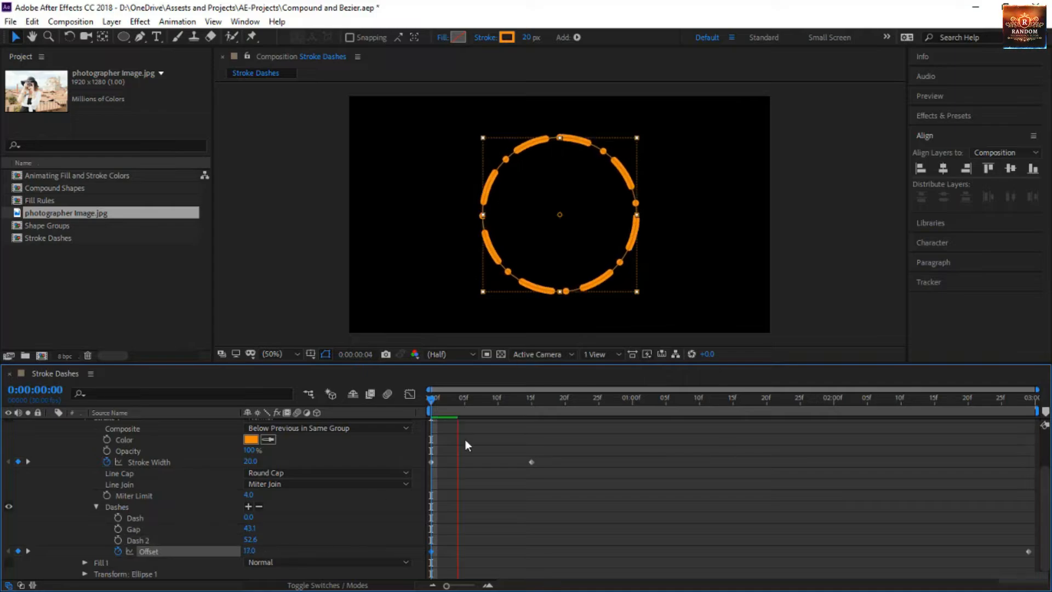
{"action": "left_click", "coordinate": [557, 507]}
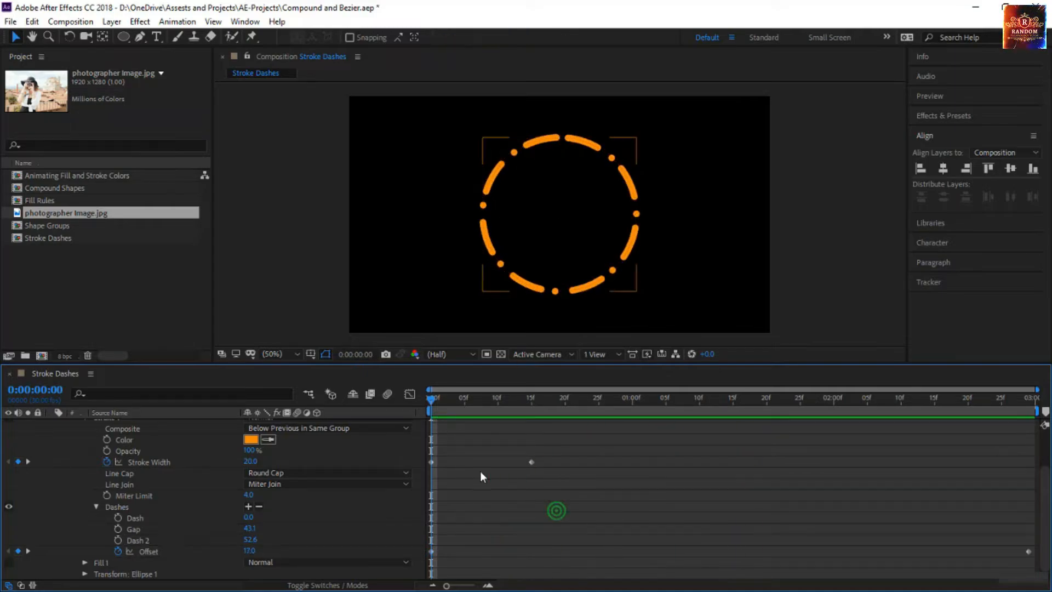
Place photographer image.jpg above the shape layer in the composition and mask it with a circle around the face and camera
{"action": "left_click_drag", "start_coordinate": [111, 216], "coordinate": [550, 280]}
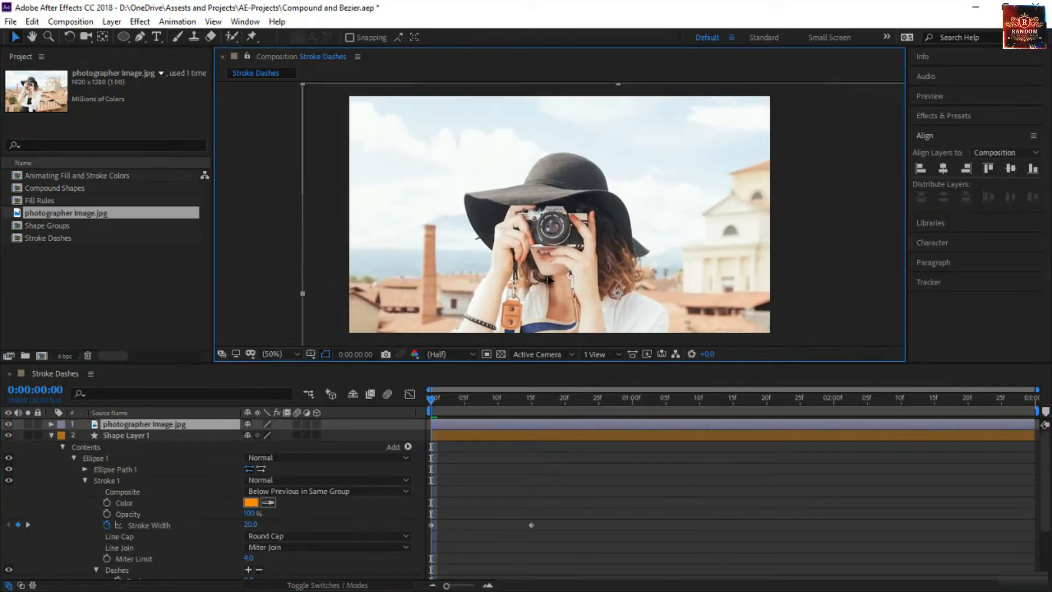
{"action": "left_click", "coordinate": [124, 36]}
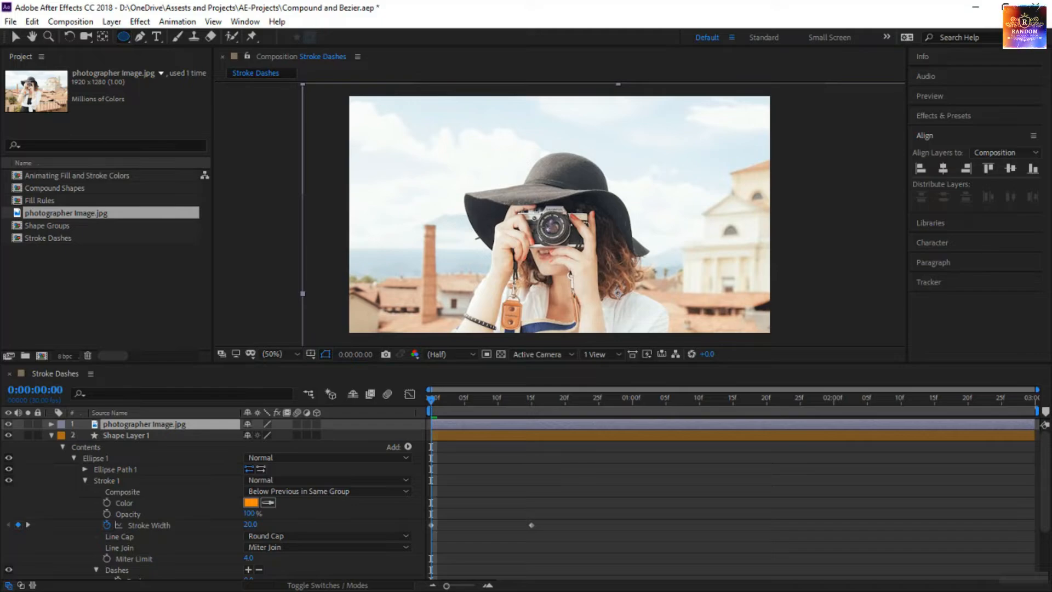
{"action": "left_click_drag", "start_coordinate": [545, 227], "coordinate": [628, 272]}
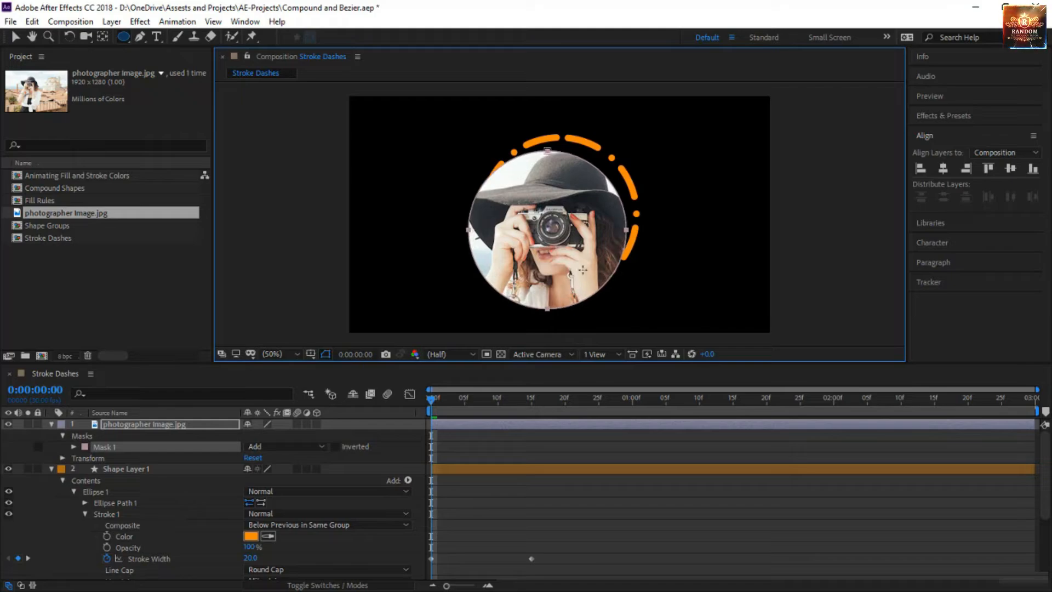
{"action": "key", "text": "v"}
{"action": "left_click", "coordinate": [576, 498]}
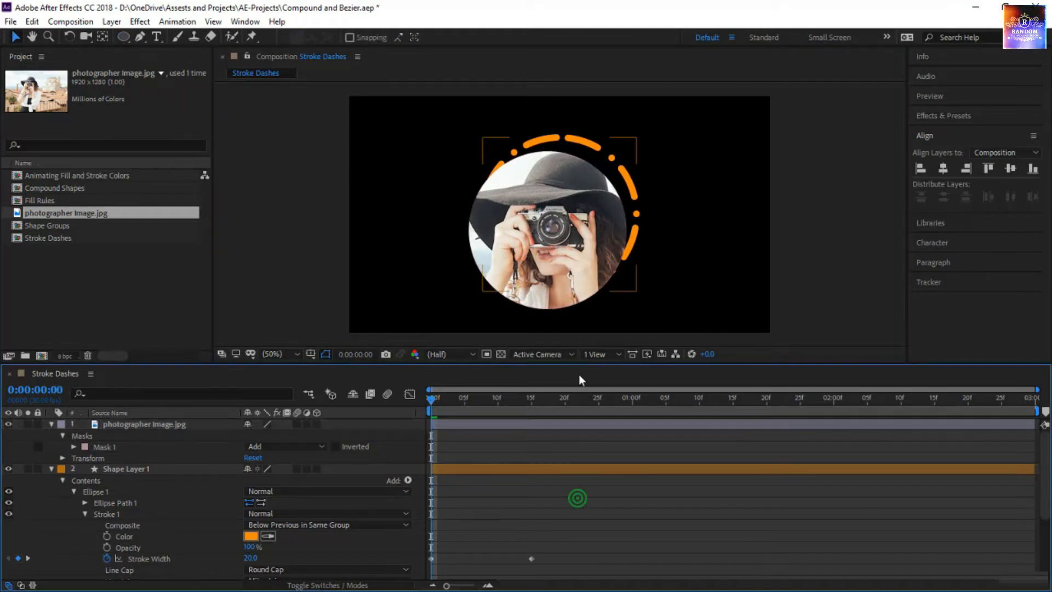
Centre the masked photo inside the dashed ring and scale it to about 79%
{"action": "left_click", "coordinate": [535, 203]}
{"action": "left_click_drag", "start_coordinate": [541, 257], "coordinate": [554, 244]}
{"action": "key", "text": "Return"}
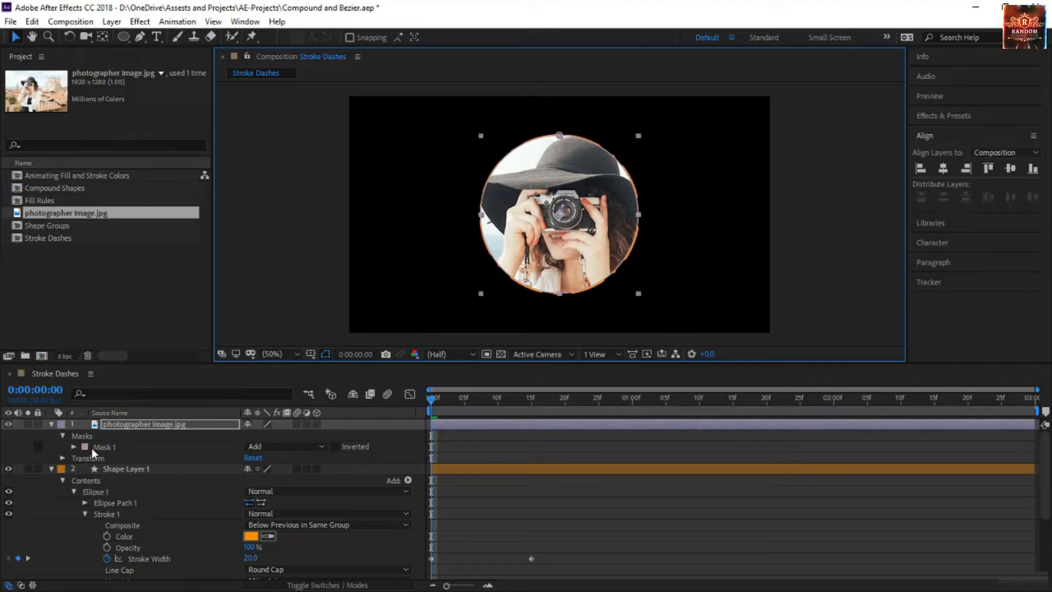
{"action": "left_click", "coordinate": [134, 429]}
{"action": "key", "text": "s"}
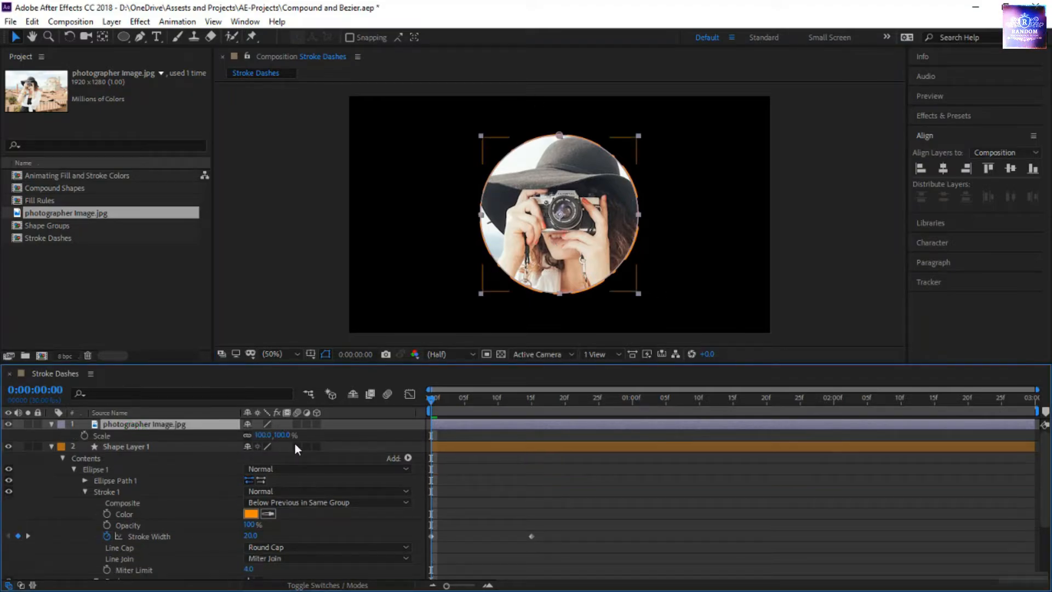
{"action": "left_click_drag", "start_coordinate": [282, 436], "coordinate": [271, 436]}
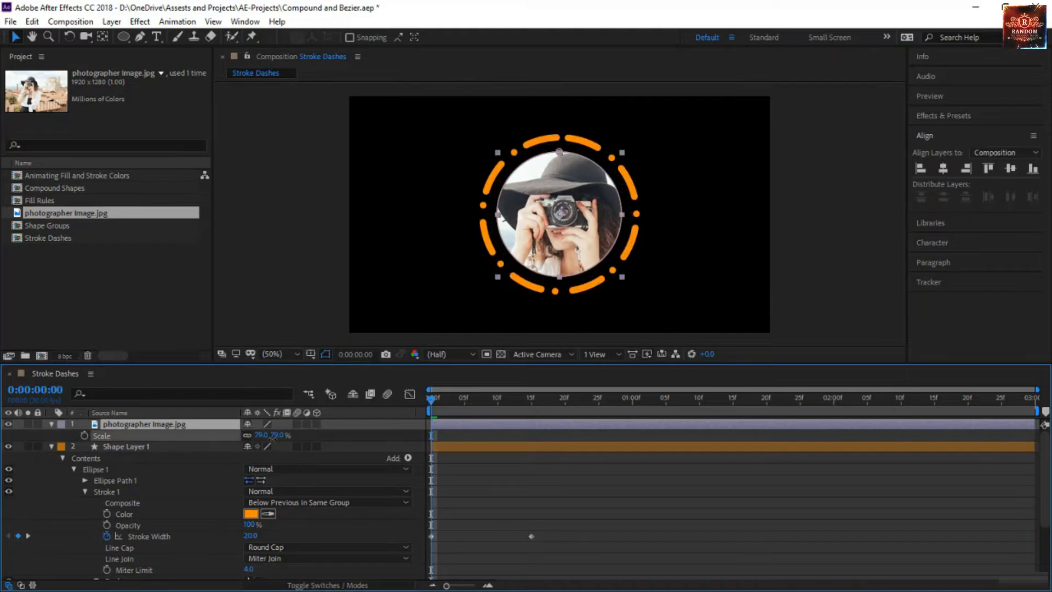
{"action": "left_click", "coordinate": [444, 459]}
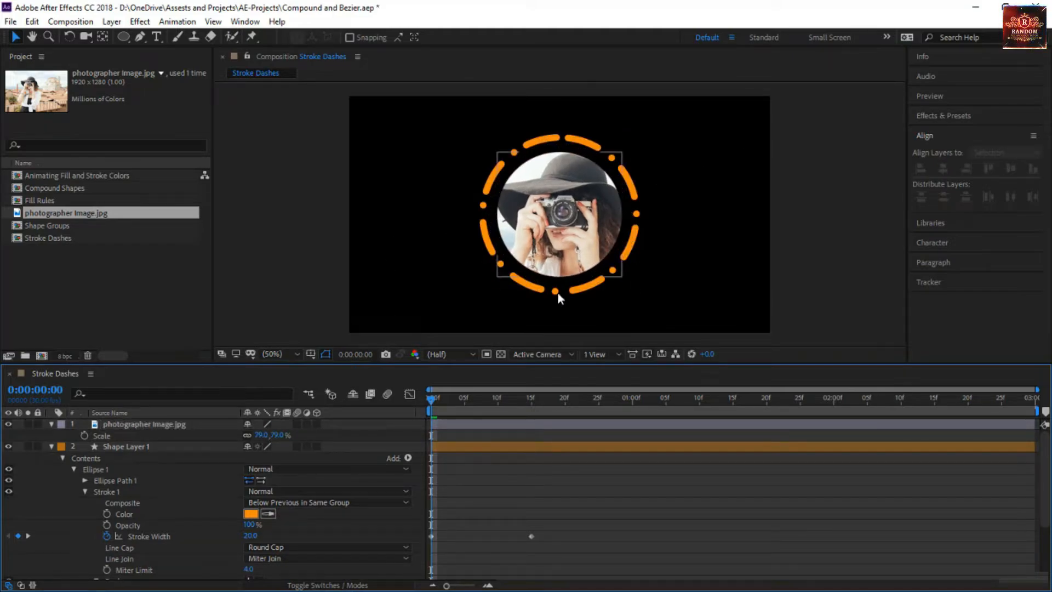
Animate the photo's scale from 0% at the first frame to 79% at 0:00:00:15
{"action": "left_click", "coordinate": [85, 436]}
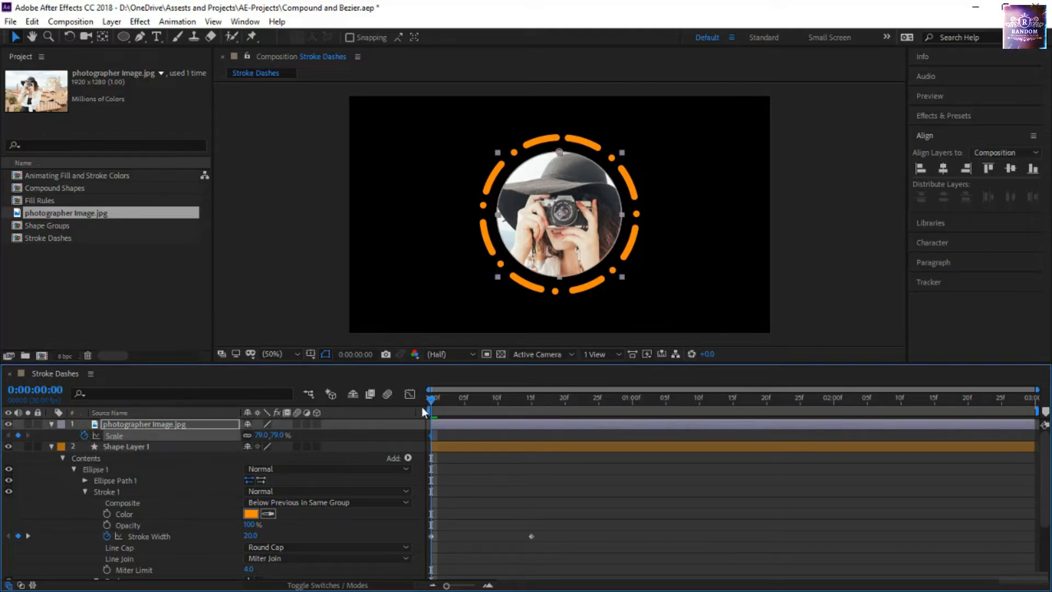
{"action": "left_click_drag", "start_coordinate": [449, 402], "coordinate": [538, 416]}
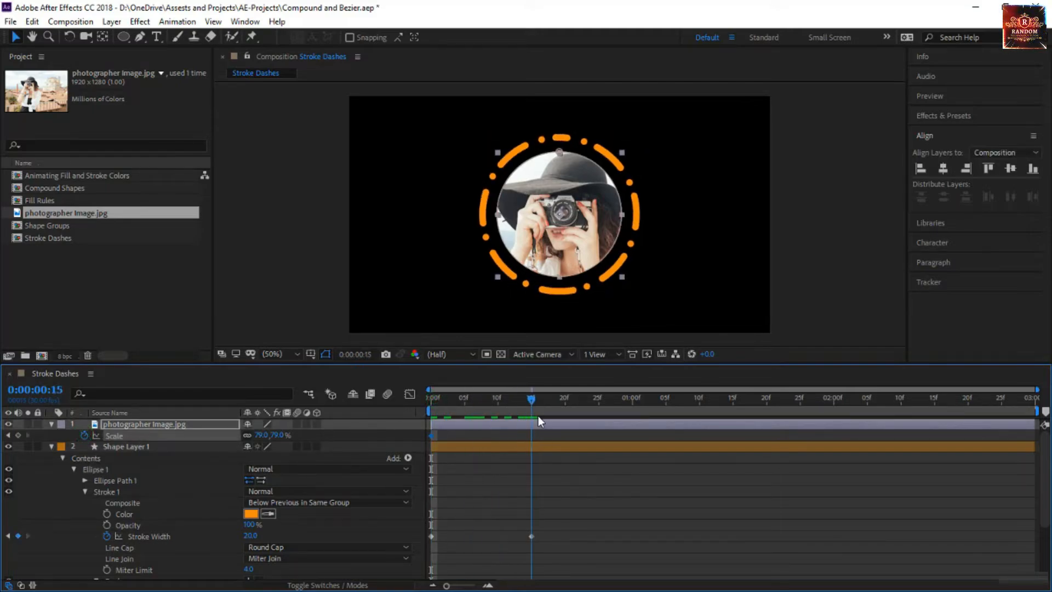
{"action": "left_click", "coordinate": [18, 435]}
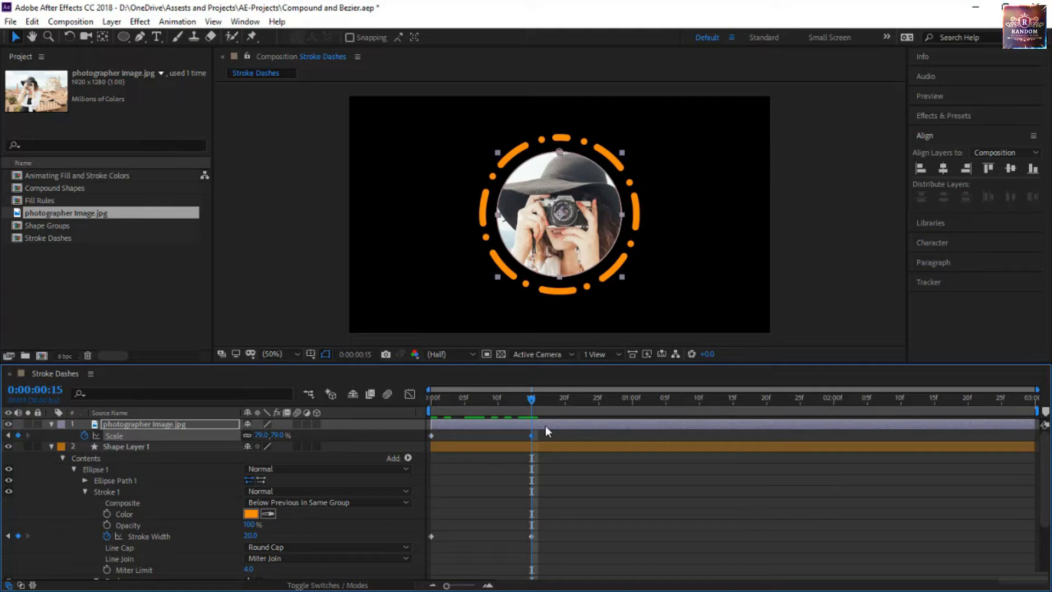
{"action": "key", "text": "Home"}
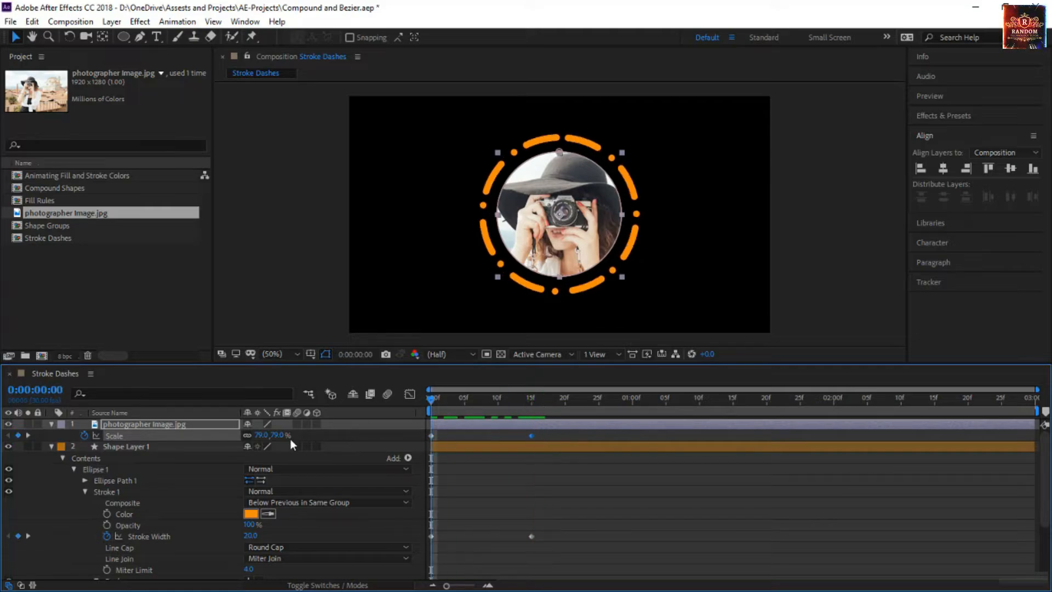
{"action": "left_click_drag", "start_coordinate": [273, 437], "coordinate": [263, 437]}
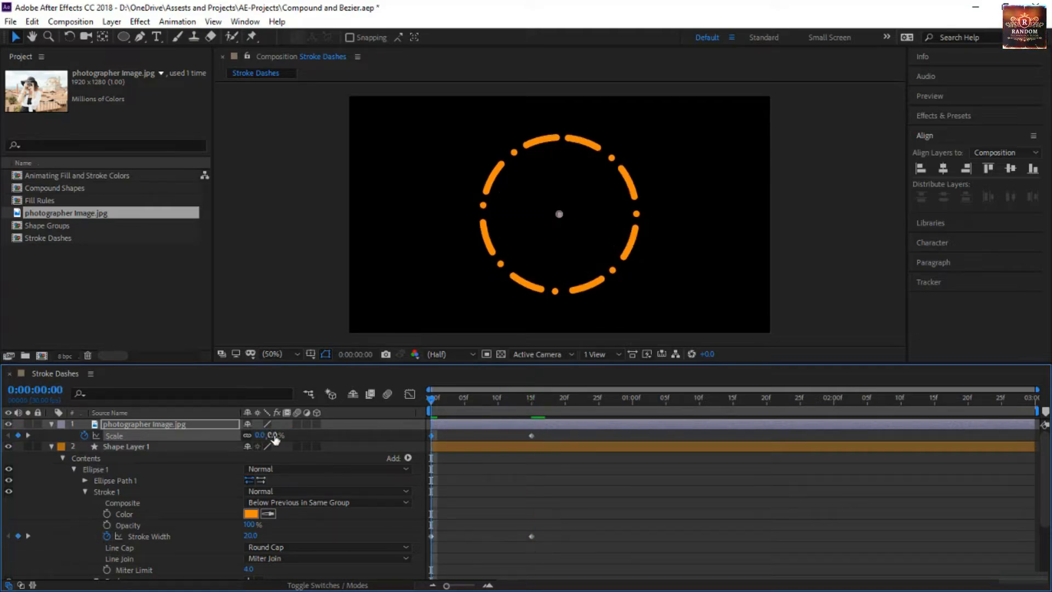
Set the first frame's stroke width keyframe to 0 and preview the ring and photo appearing together
{"action": "left_click", "coordinate": [251, 536]}
{"action": "type", "text": "0"}
{"action": "key", "text": "Return"}
{"action": "key", "text": "space"}
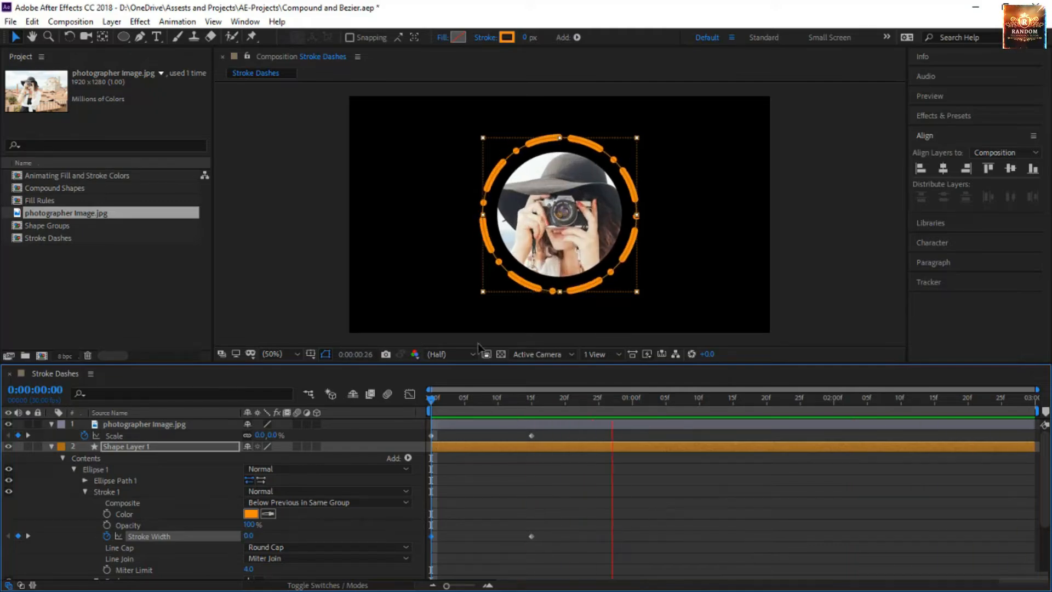
{"action": "left_click", "coordinate": [432, 400]}
Change the dash offset keyframe at the last frame, 0:00:02:29, to 1200 and preview the faster motion
{"action": "scroll", "coordinate": [537, 512], "scroll_direction": "down", "scroll_amount": 4}
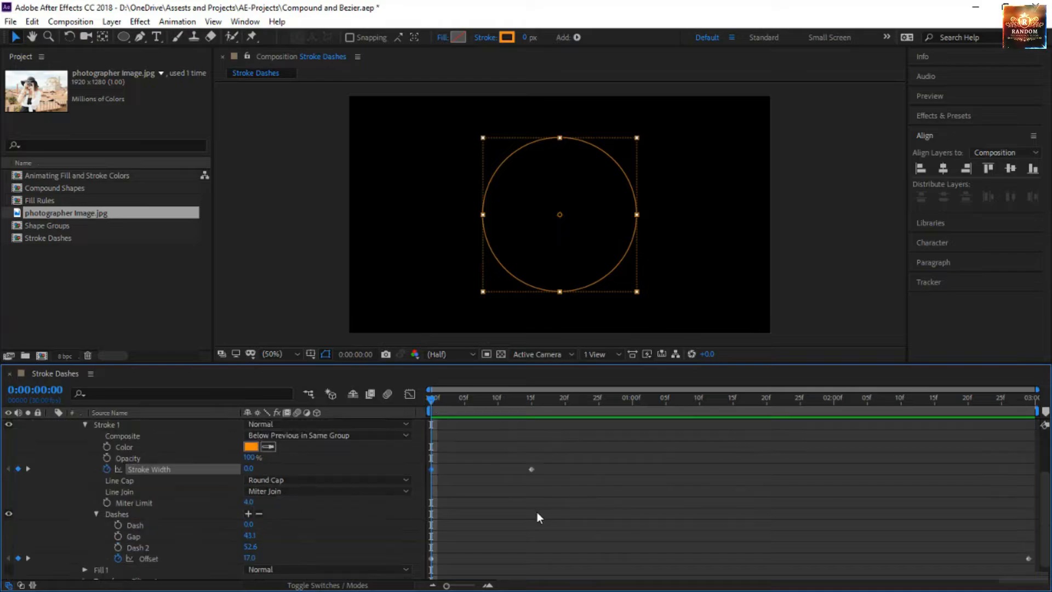
{"action": "key", "text": "End"}
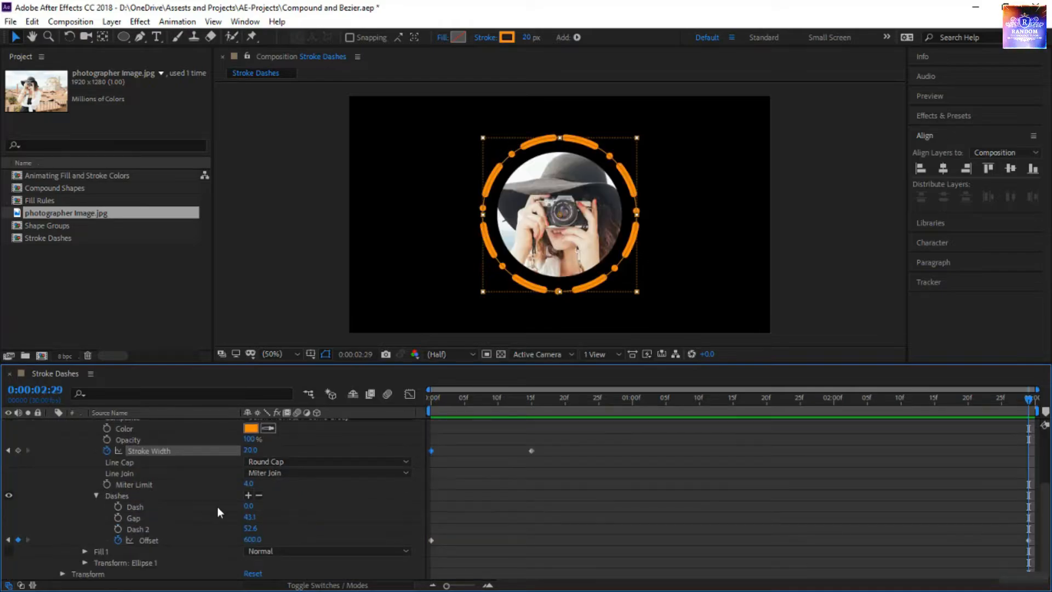
{"action": "left_click", "coordinate": [251, 539]}
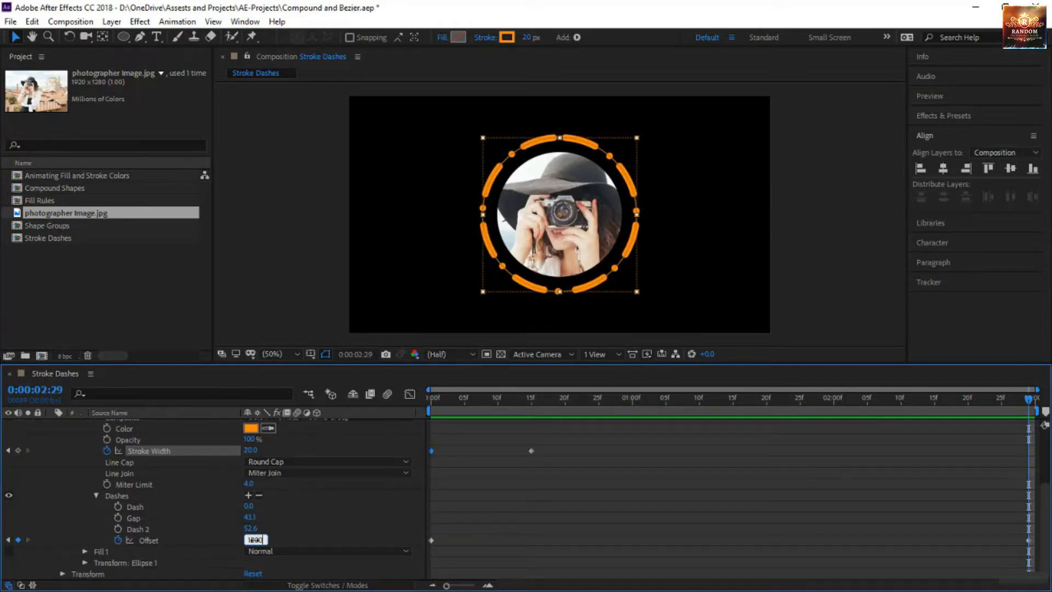
{"action": "type", "text": "1260"}
{"action": "key", "text": "Return"}
{"action": "key", "text": "space"}
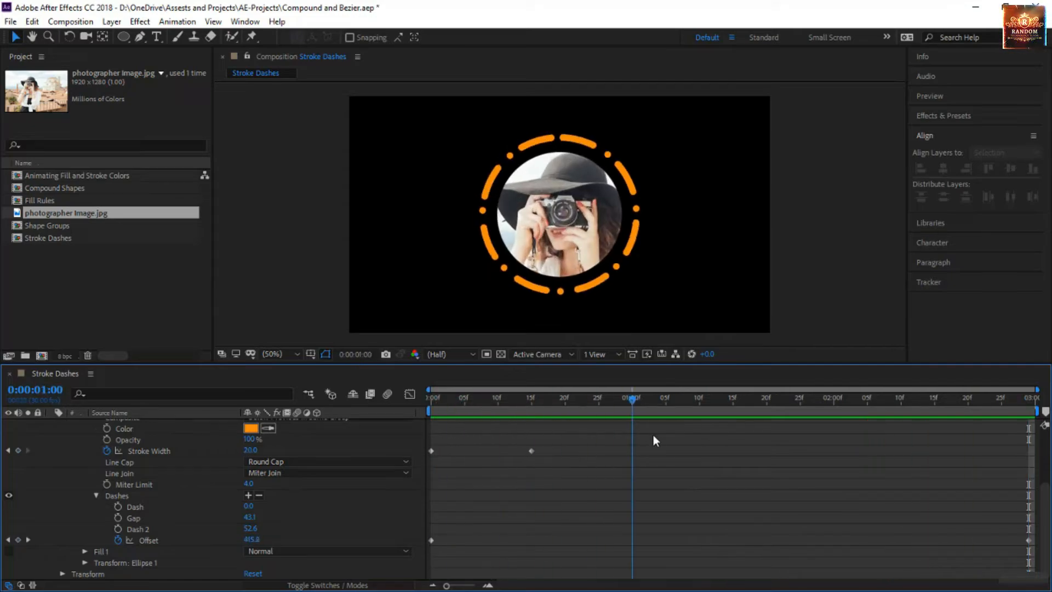
Remove the stroke width animation at 0:00:00:24 so the ring keeps a constant width of 20
{"action": "mouse_move", "coordinate": [615, 410]}
{"action": "left_mouse_down"}
{"action": "mouse_move", "coordinate": [594, 416]}
{"action": "mouse_move", "coordinate": [670, 414]}
{"action": "mouse_move", "coordinate": [337, 455]}
{"action": "mouse_move", "coordinate": [597, 438]}
{"action": "left_mouse_up"}
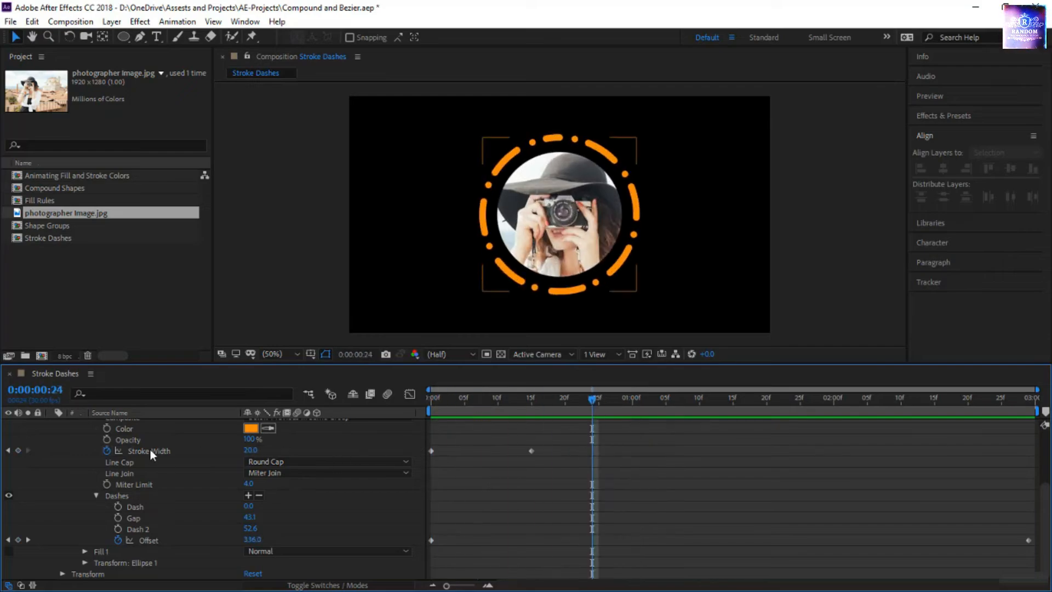
{"action": "left_click", "coordinate": [106, 451]}
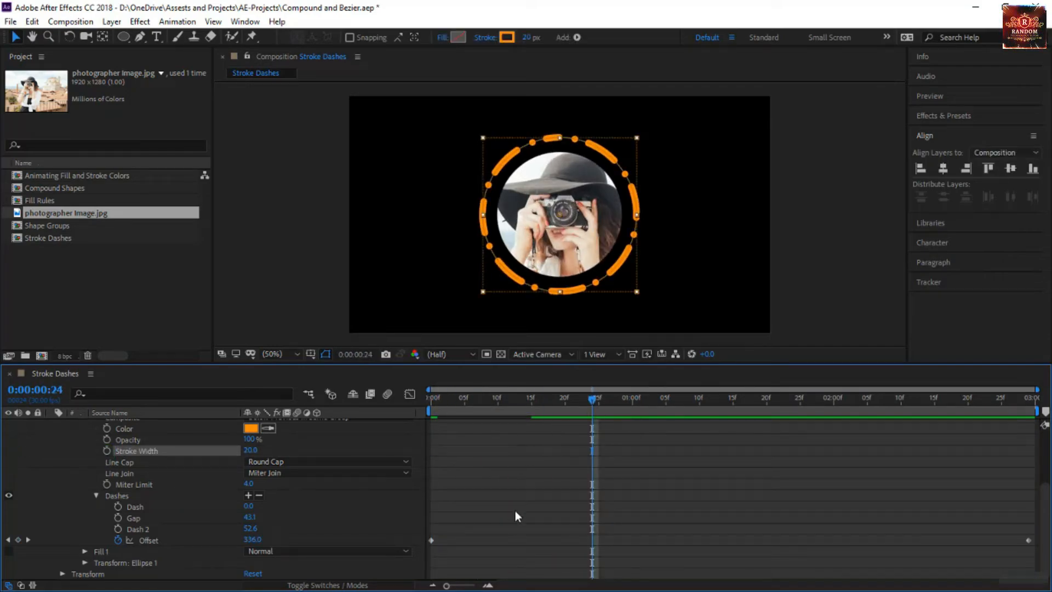
At the first frame, set the ring stroke's Dash 2 value to 48.1 and preview the dash-dot animation
{"action": "key", "text": "Home"}
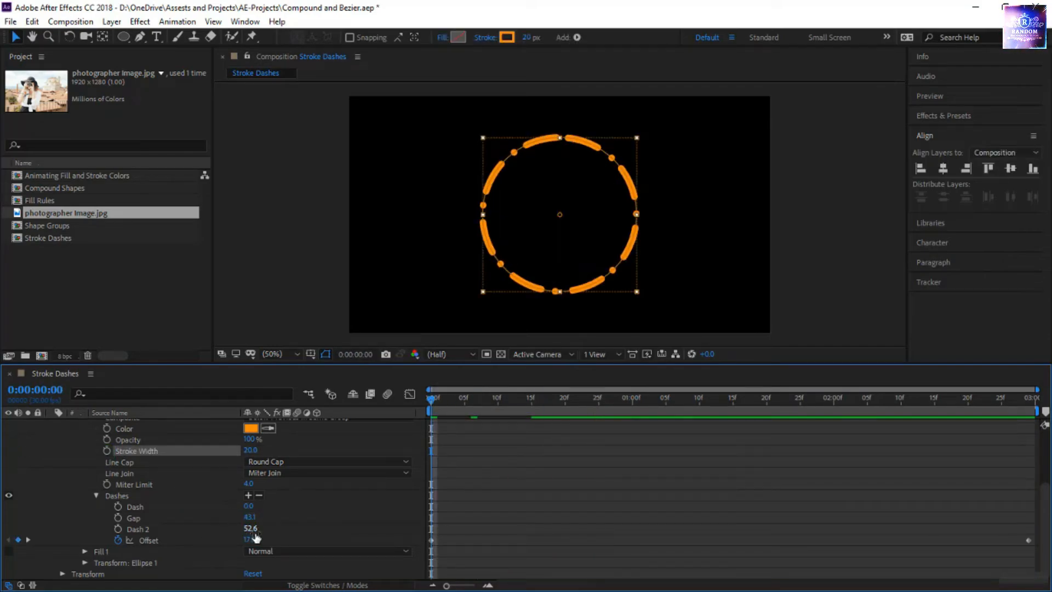
{"action": "left_click", "coordinate": [252, 530]}
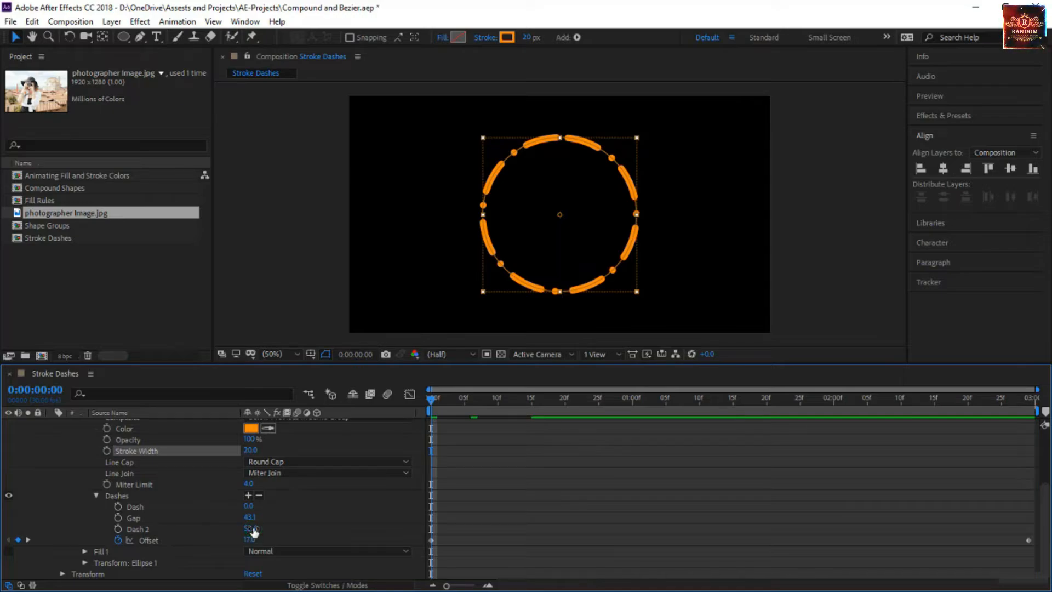
{"action": "mouse_move", "coordinate": [256, 529]}
{"action": "left_mouse_down"}
{"action": "mouse_move", "coordinate": [265, 534]}
{"action": "mouse_move", "coordinate": [238, 543]}
{"action": "left_mouse_up"}
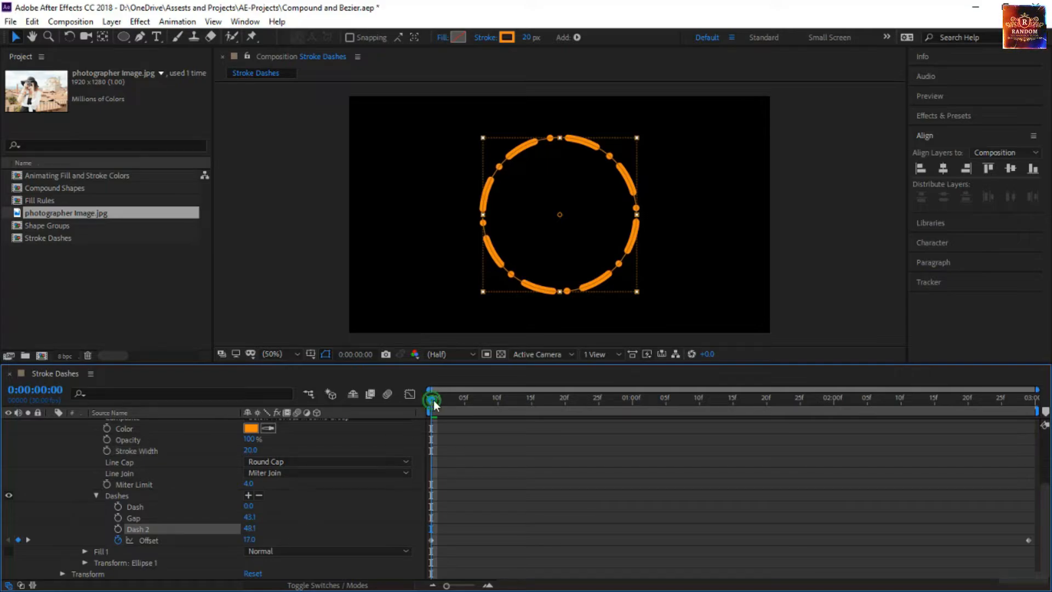
{"action": "left_click_drag", "start_coordinate": [433, 400], "coordinate": [580, 430]}
{"action": "left_click", "coordinate": [515, 509]}
{"action": "key", "text": "space"}
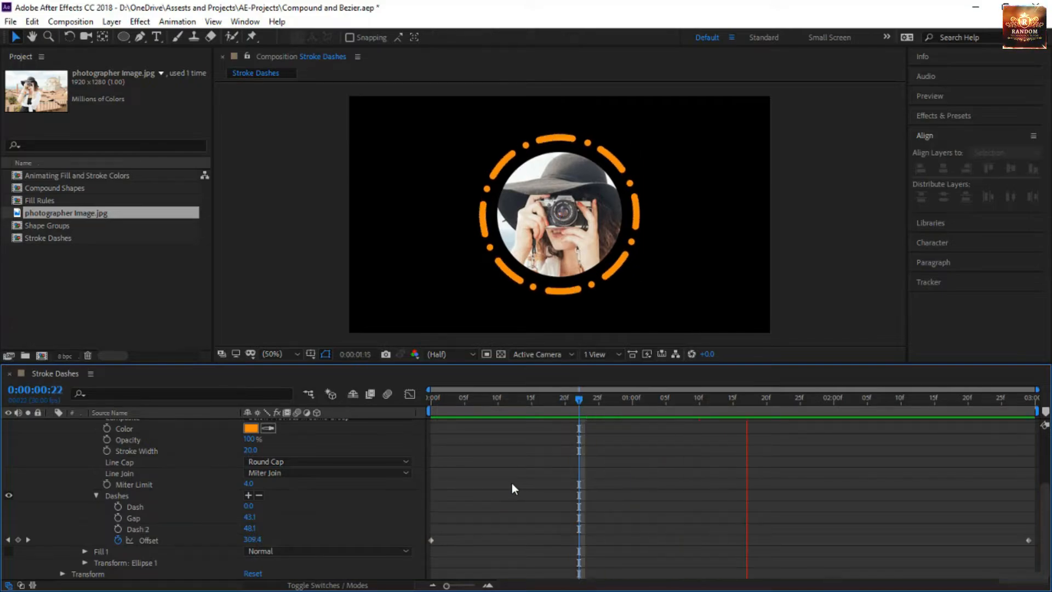
{"action": "left_click", "coordinate": [431, 397]}
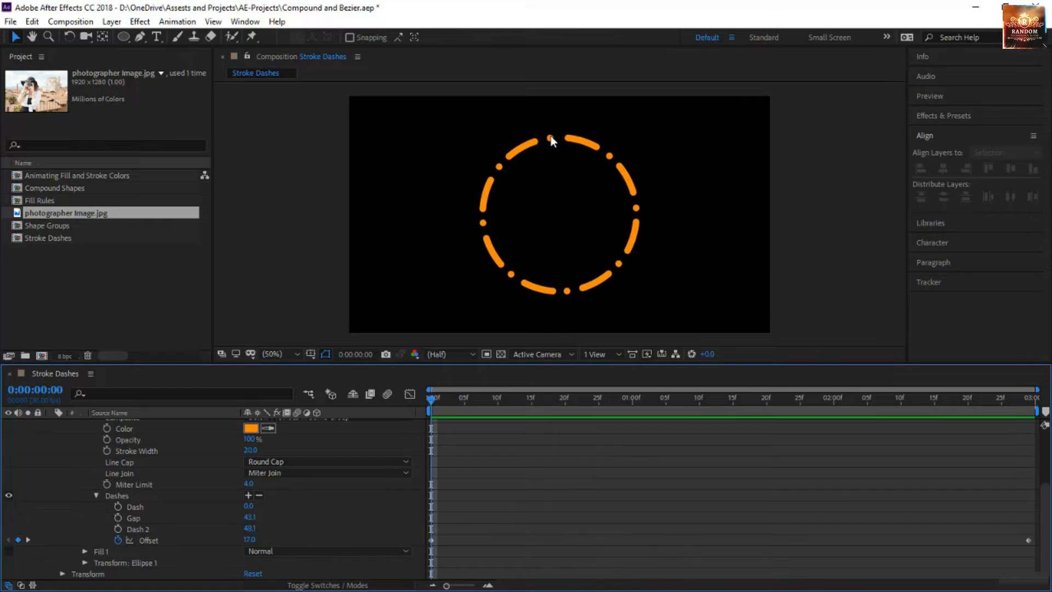
{"action": "left_click", "coordinate": [548, 142]}
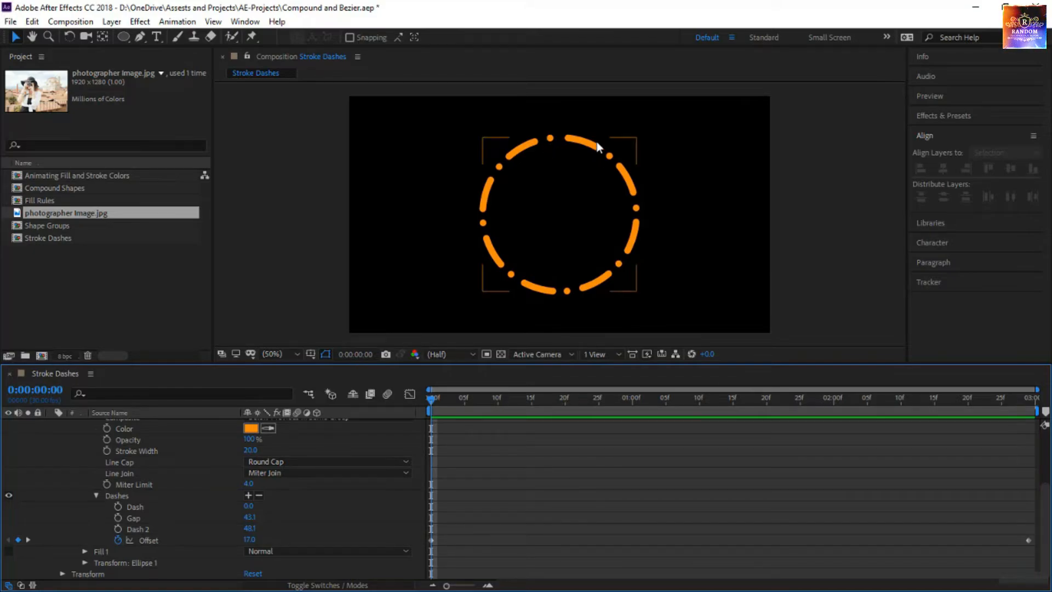
{"action": "key", "text": "space"}
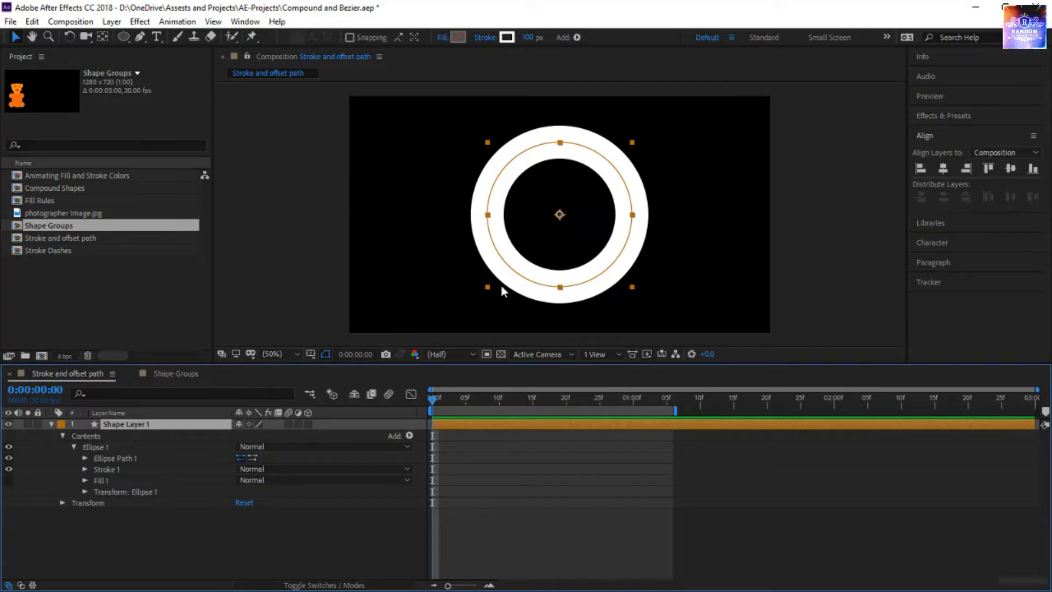
Add an Offset Paths operator to the circle's shape layer in the Stroke and offset path composition and set its amount to 0
{"action": "left_click", "coordinate": [409, 435]}
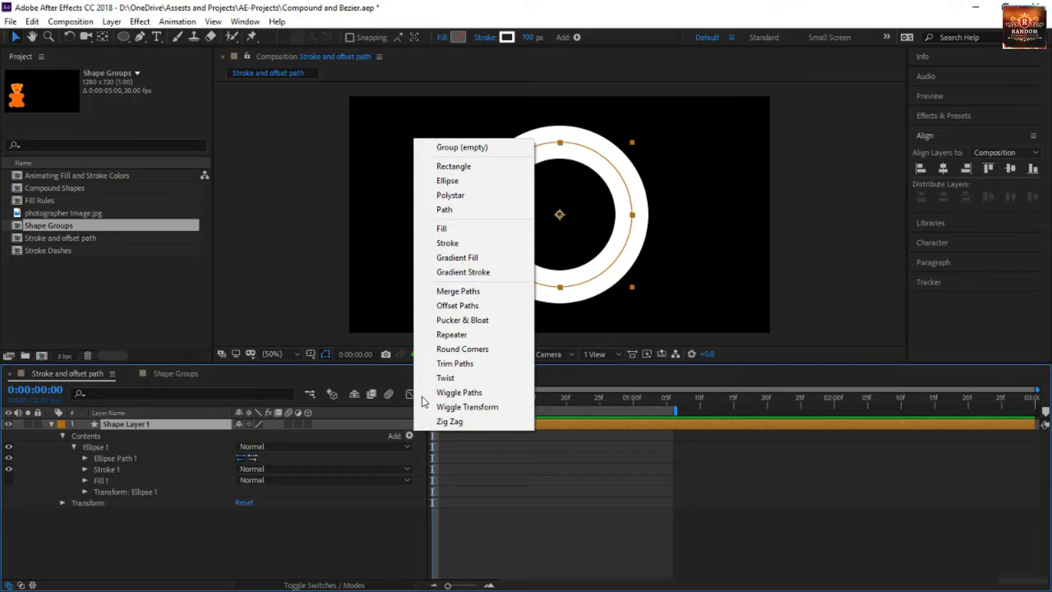
{"action": "left_click", "coordinate": [476, 308]}
{"action": "left_click", "coordinate": [74, 502]}
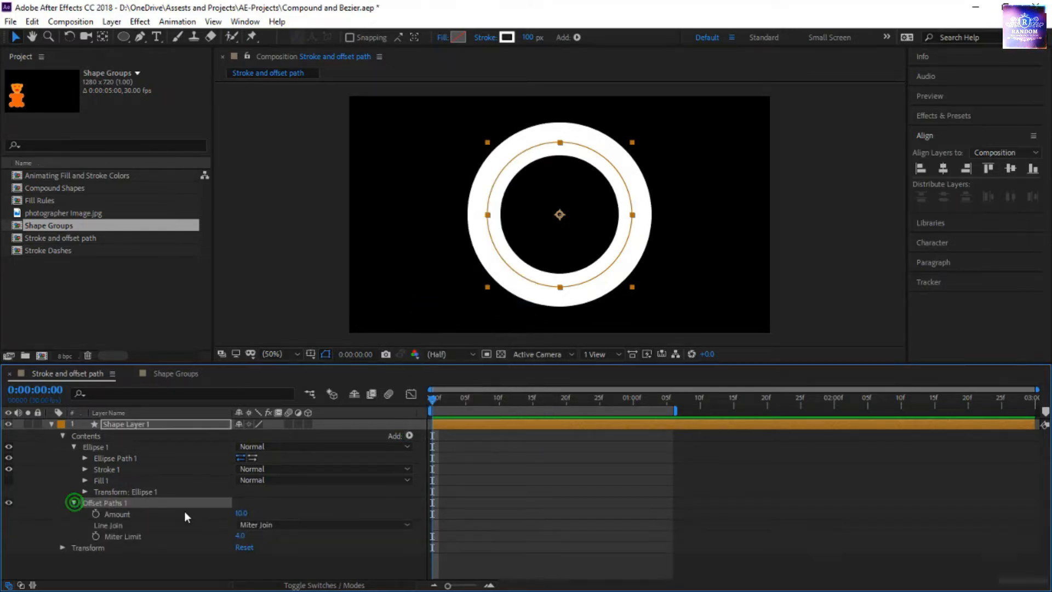
{"action": "left_click", "coordinate": [241, 513]}
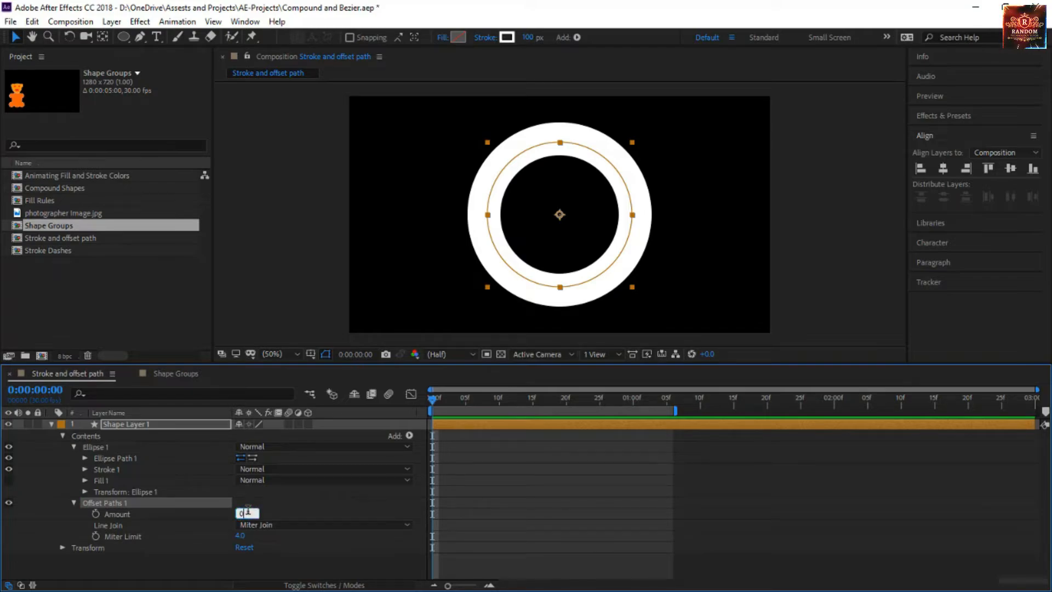
{"action": "type", "text": "0"}
{"action": "key", "text": "Return"}
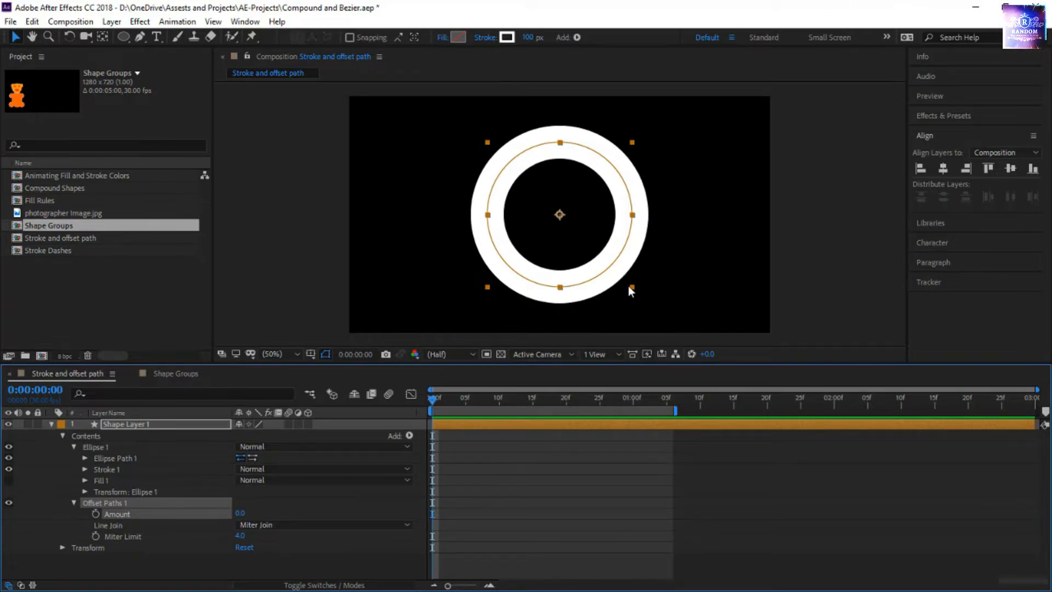
Try shifting the ring inward with an Offset Paths amount of -58 and outward with positive amounts
{"action": "left_click", "coordinate": [238, 513]}
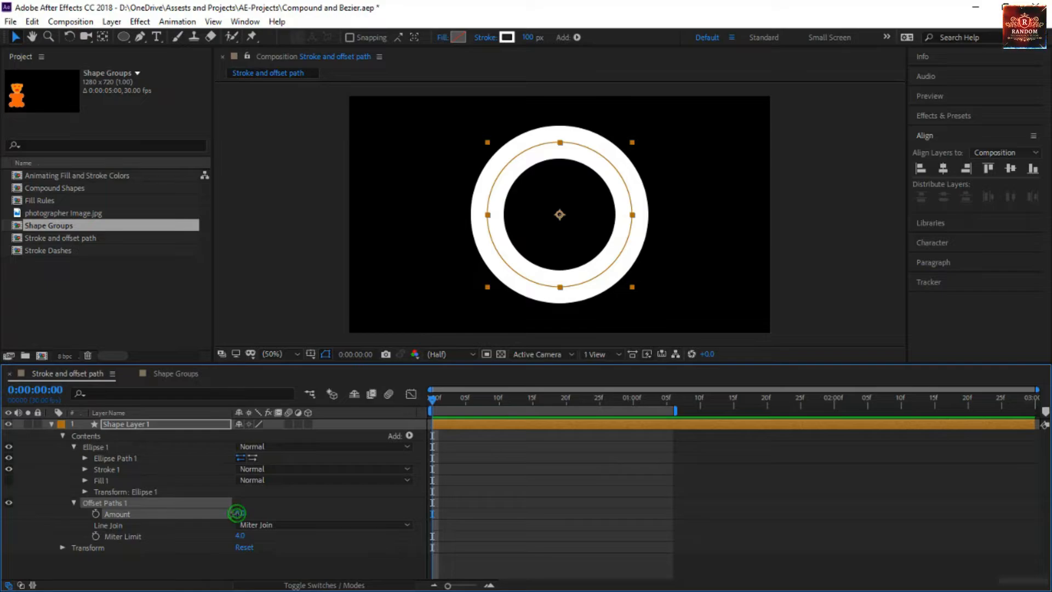
{"action": "left_click_drag", "start_coordinate": [238, 513], "coordinate": [206, 520]}
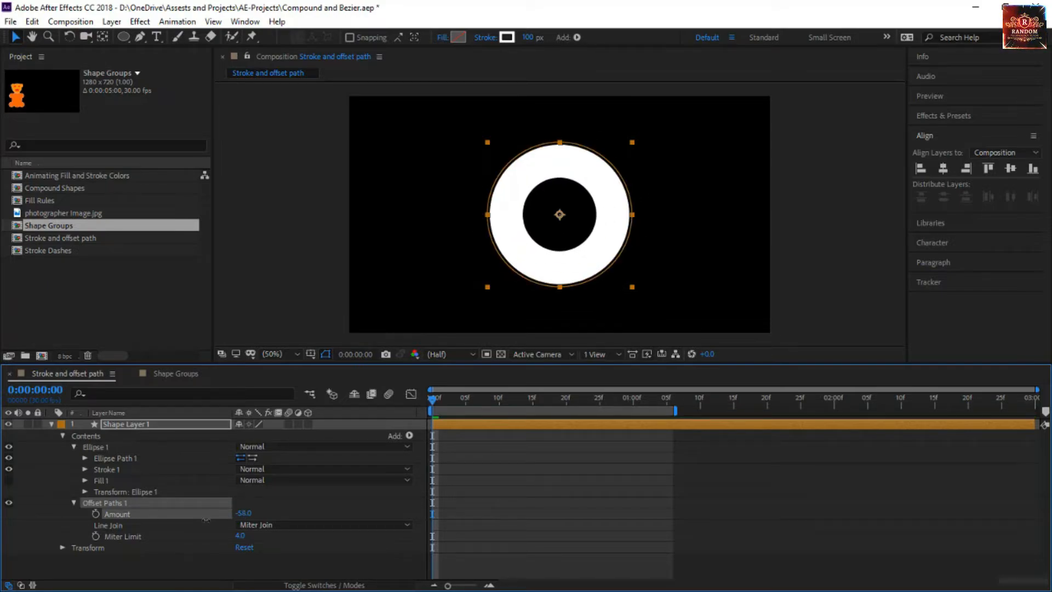
{"action": "left_click", "coordinate": [243, 512]}
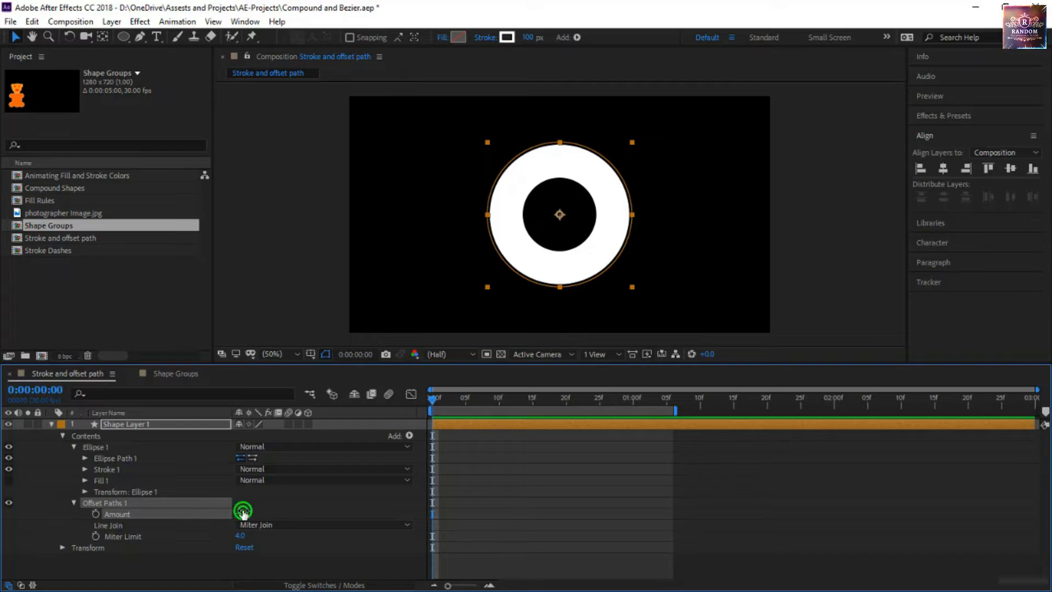
{"action": "left_click", "coordinate": [243, 513]}
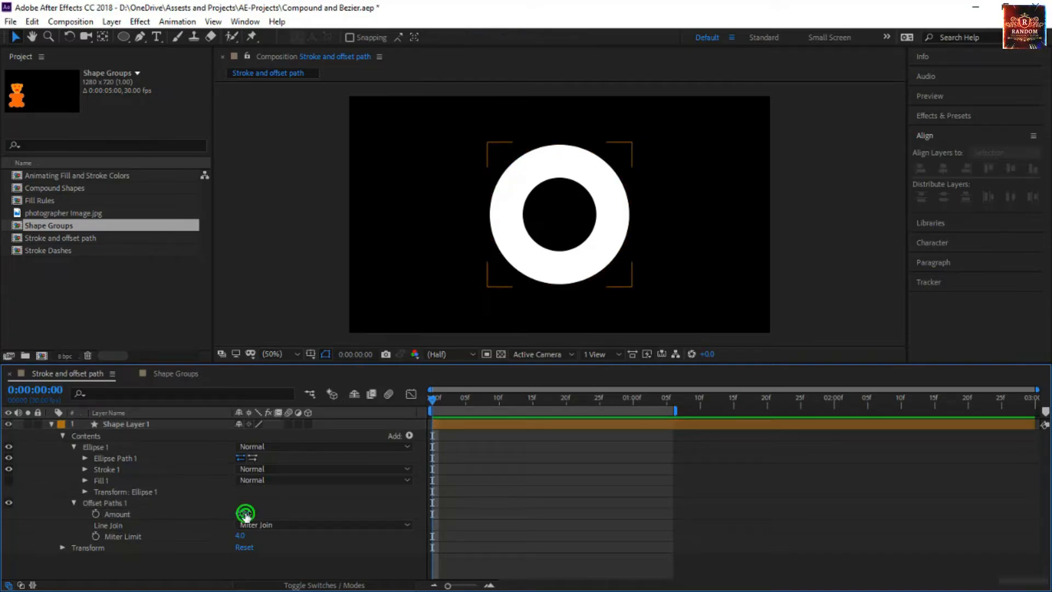
{"action": "type", "text": "-22"}
{"action": "key", "text": "Return"}
{"action": "left_click_drag", "start_coordinate": [277, 515], "coordinate": [238, 518]}
Compare the 100 px stroke inside and outside the circle path using Offset Paths amounts of -50 and 50
{"action": "left_click", "coordinate": [239, 513]}
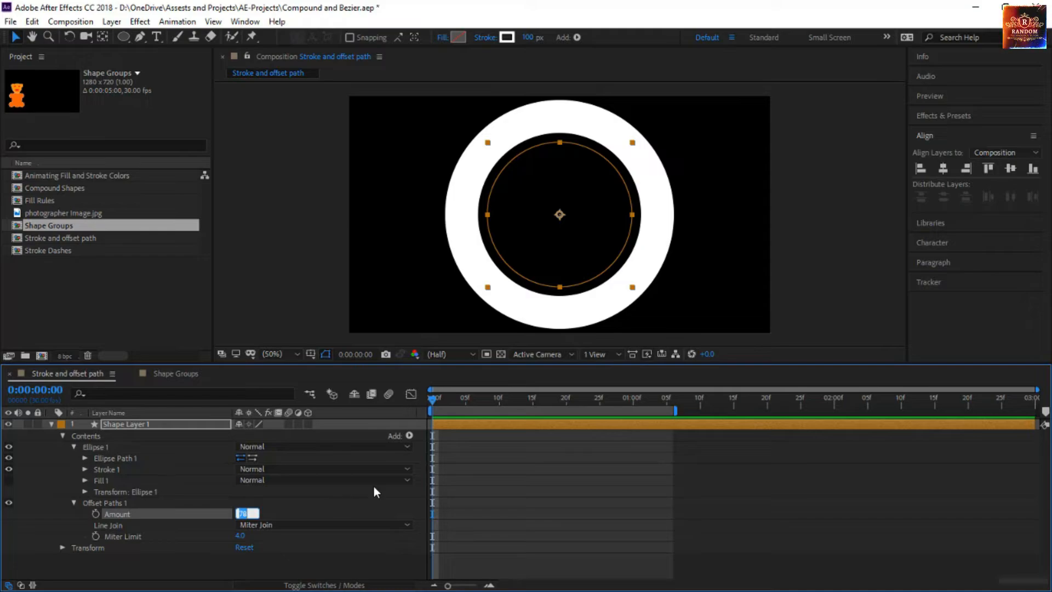
{"action": "type", "text": "-50"}
{"action": "key", "text": "Return"}
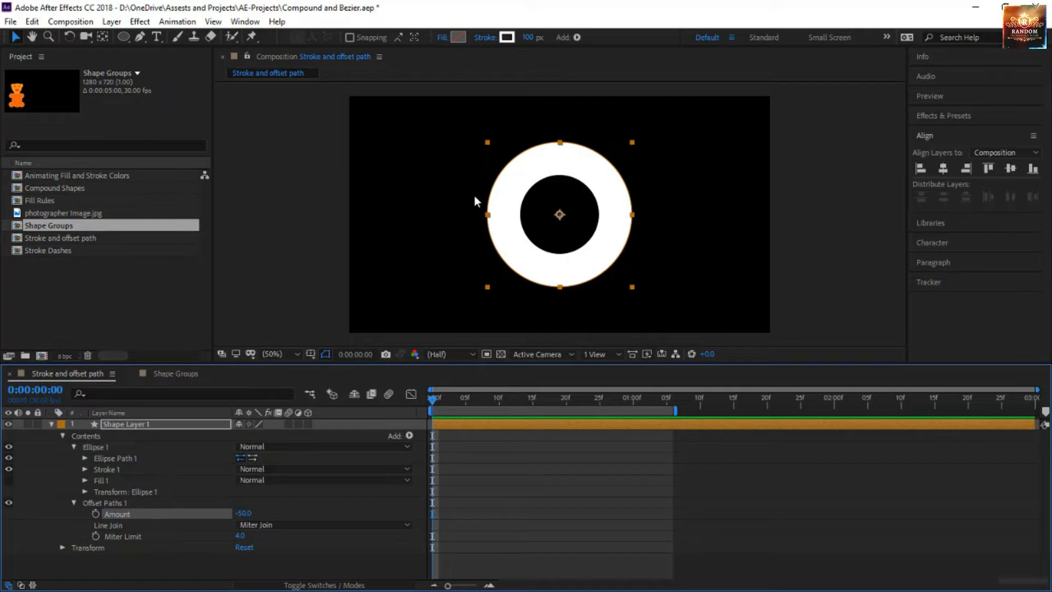
{"action": "left_click", "coordinate": [241, 514]}
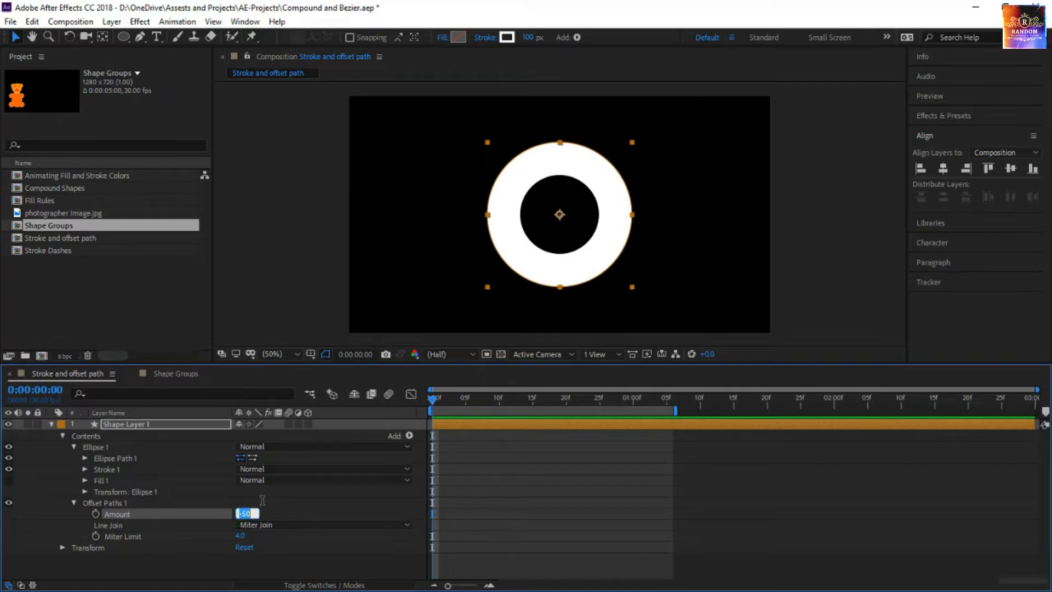
{"action": "type", "text": "50"}
{"action": "key", "text": "Return"}
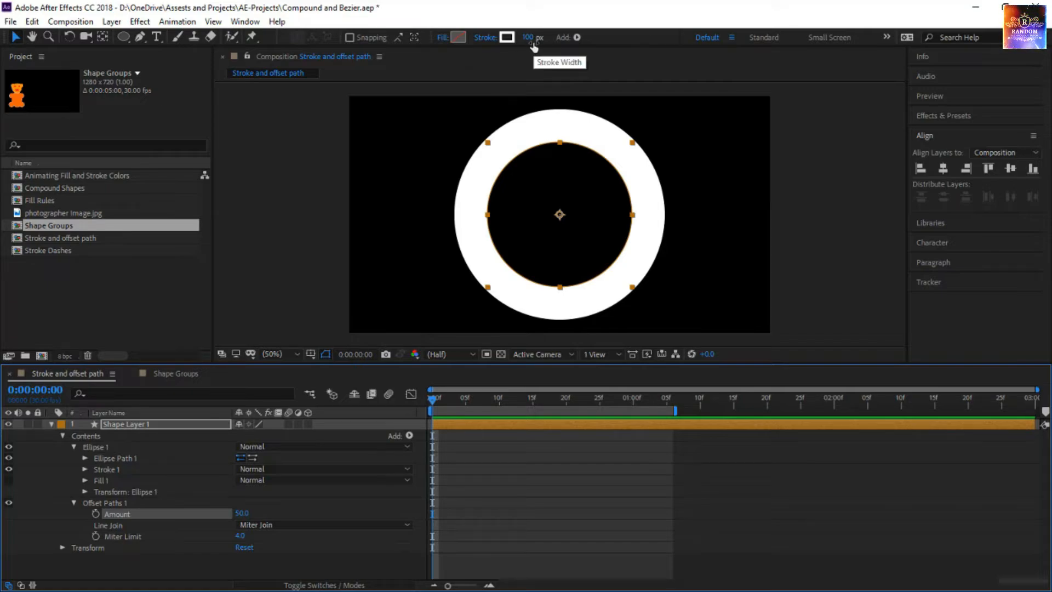
Set the circle's stroke width to 80 px and the Offset Paths amount to 40 so the stroke sits outside the path
{"action": "left_click", "coordinate": [526, 39]}
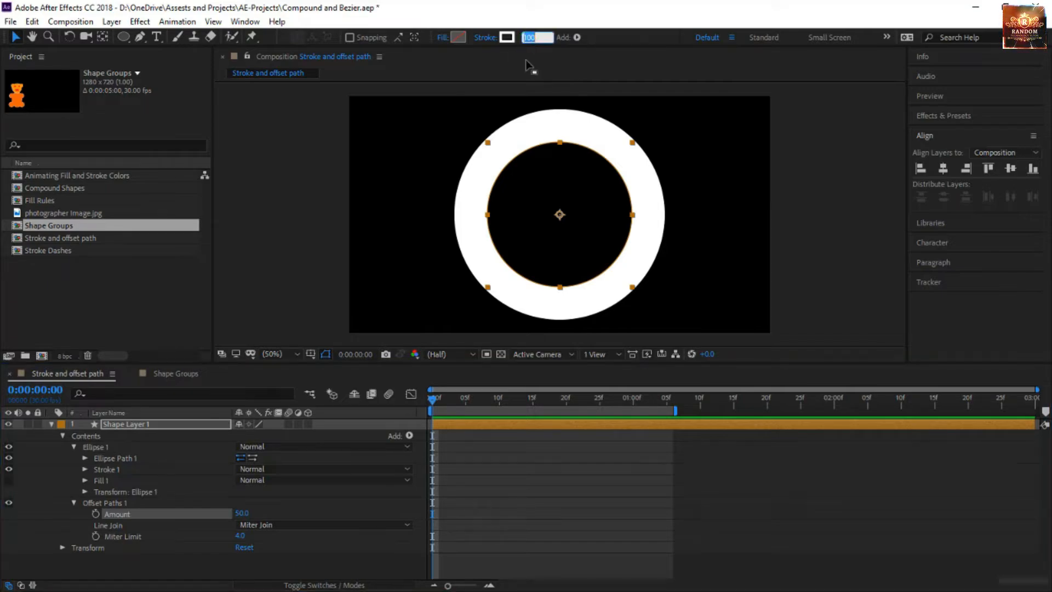
{"action": "type", "text": "80"}
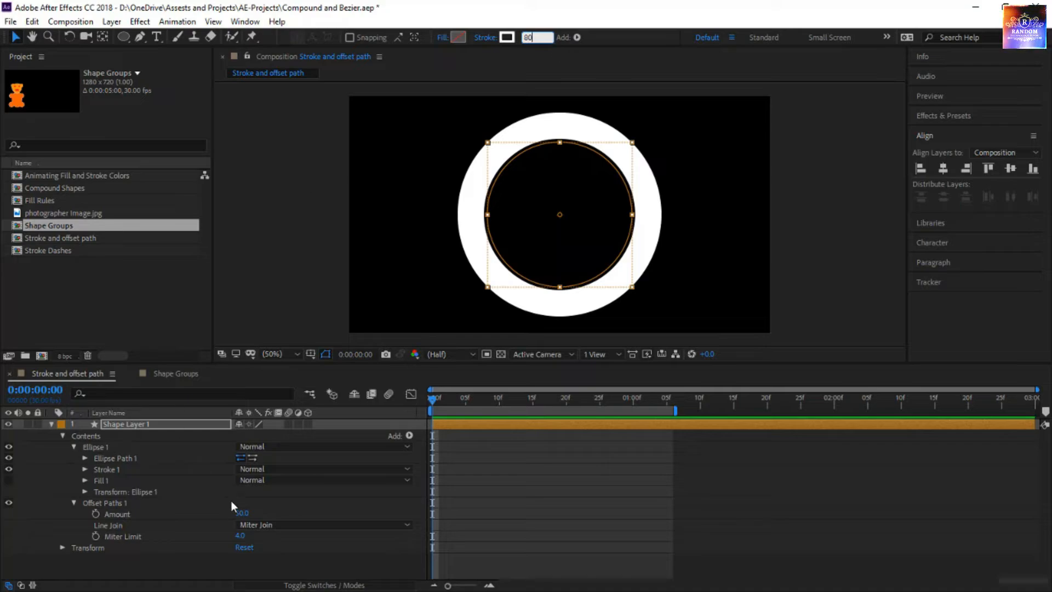
{"action": "left_click", "coordinate": [240, 513]}
{"action": "type", "text": "40"}
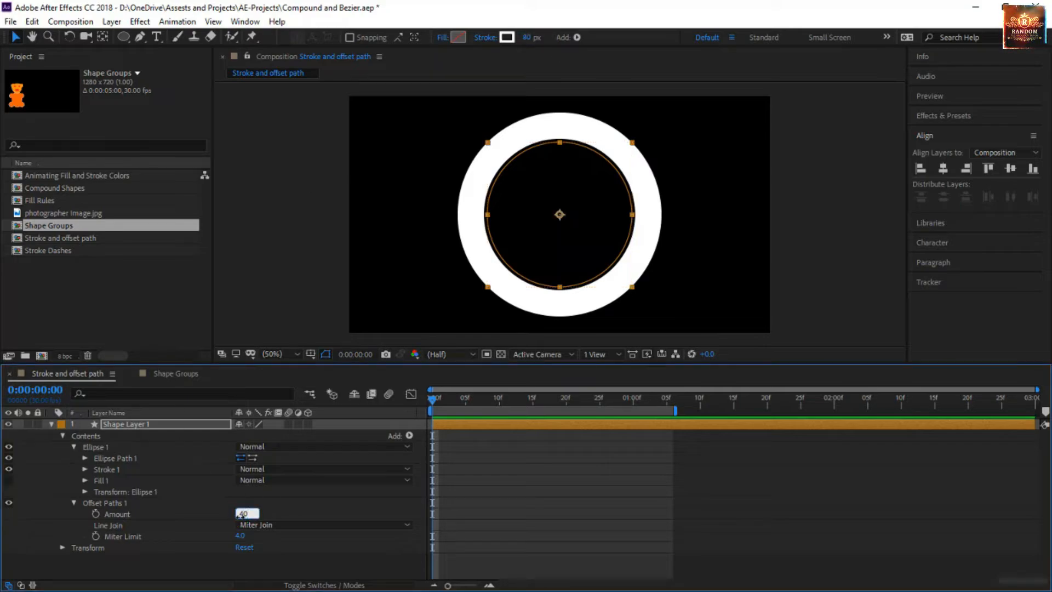
{"action": "key", "text": "Return"}
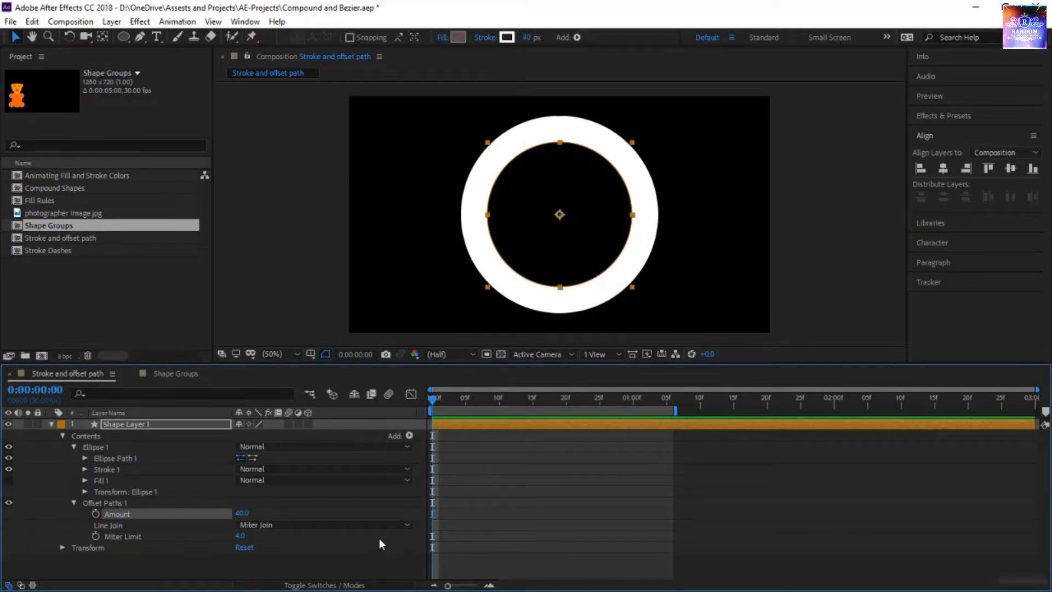
Keyframe the Offset Paths amount at the first frame and lower it to -232 so the ring starts out hidden
{"action": "left_click", "coordinate": [96, 514]}
{"action": "left_click_drag", "start_coordinate": [245, 512], "coordinate": [110, 555]}
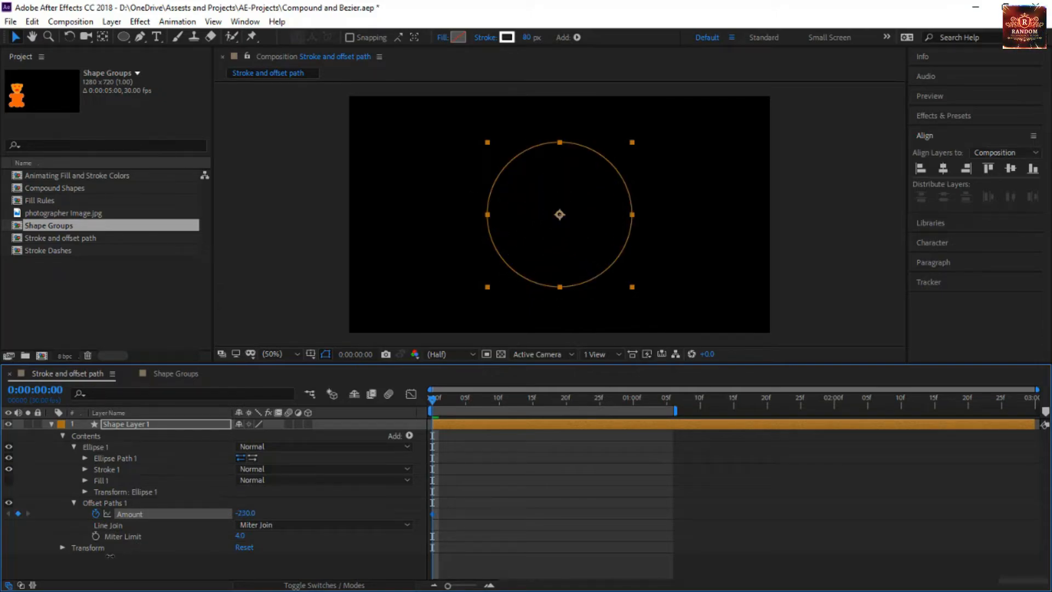
{"action": "left_click_drag", "start_coordinate": [247, 513], "coordinate": [57, 537]}
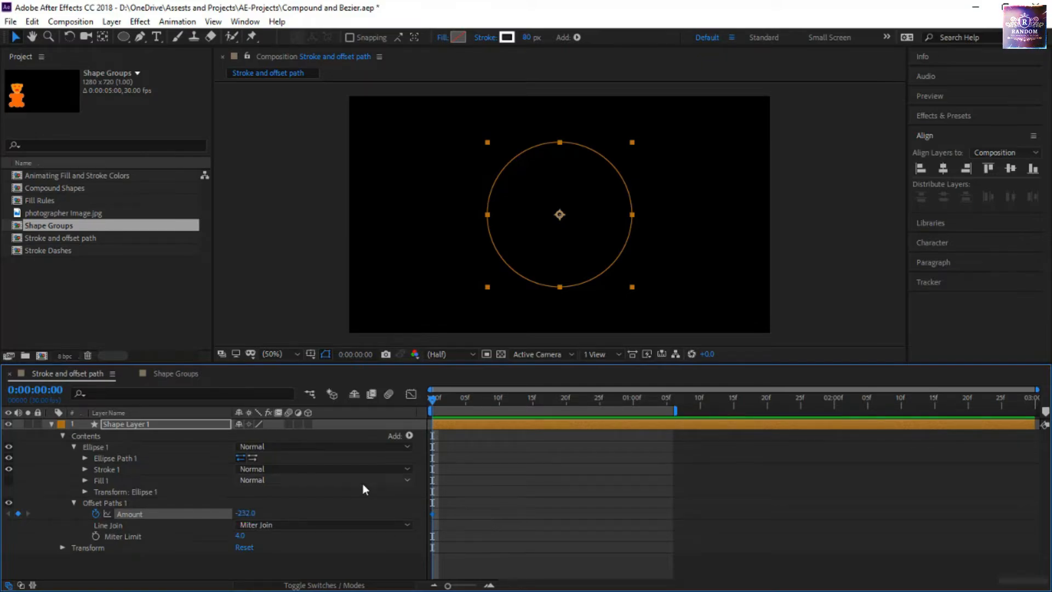
Add an Offset Paths amount keyframe of 91 at 0:00:00:10 to enlarge the ring
{"action": "left_click_drag", "start_coordinate": [432, 403], "coordinate": [498, 413]}
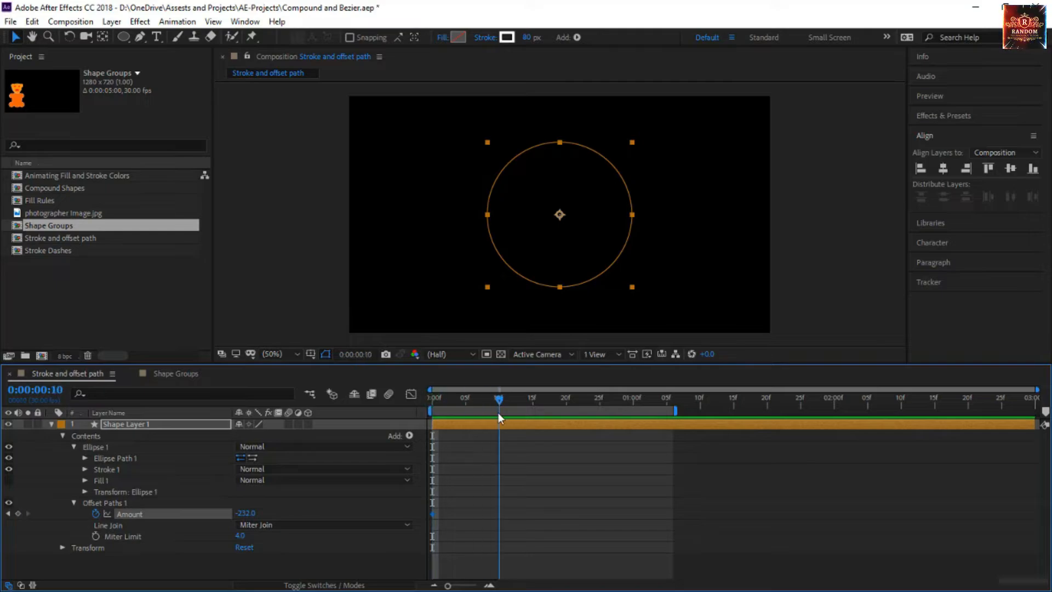
{"action": "left_click_drag", "start_coordinate": [254, 520], "coordinate": [470, 537]}
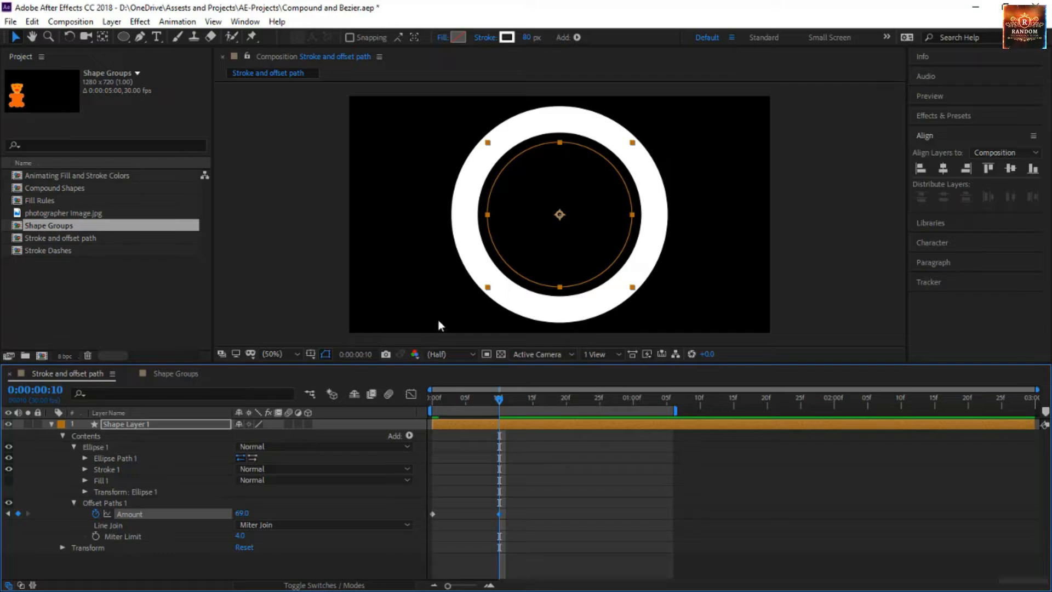
{"action": "left_click_drag", "start_coordinate": [239, 513], "coordinate": [280, 537]}
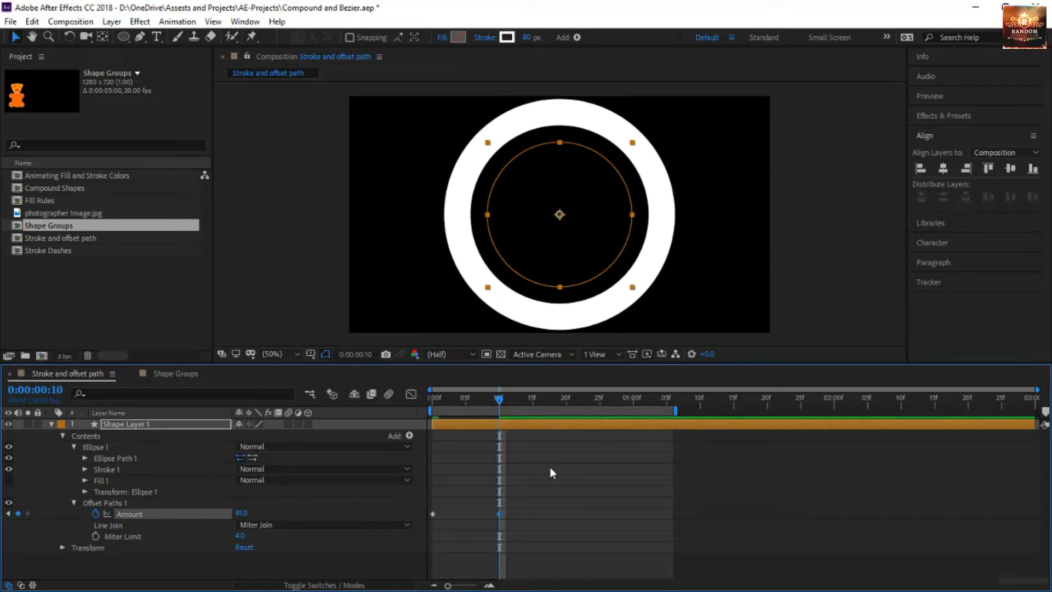
Preview the ring's growth from the first frame and scrub through the offset animation
{"action": "left_click_drag", "start_coordinate": [499, 399], "coordinate": [431, 399]}
{"action": "left_click", "coordinate": [598, 514]}
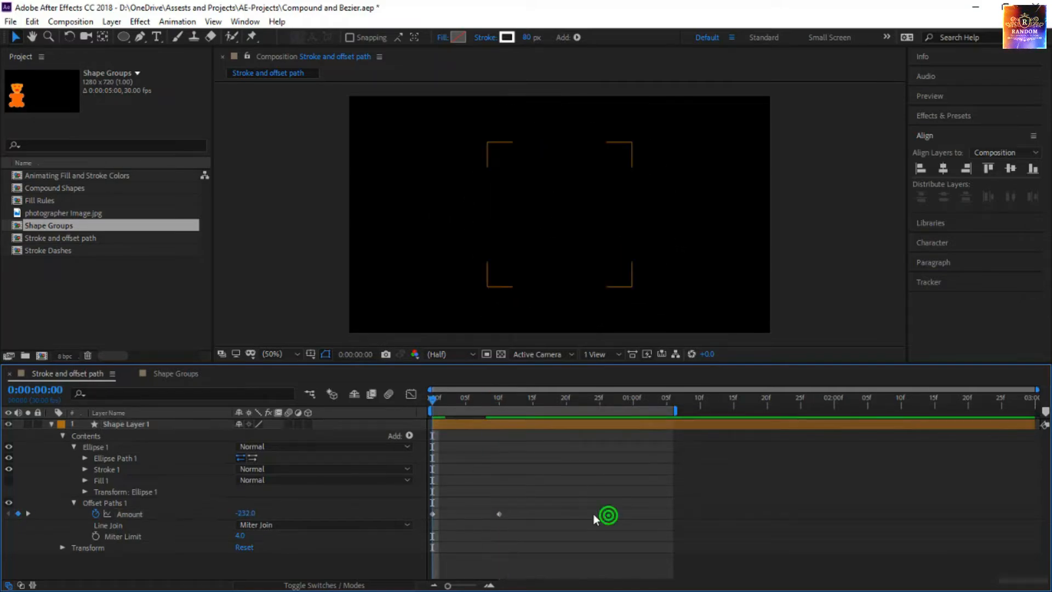
{"action": "key", "text": "space"}
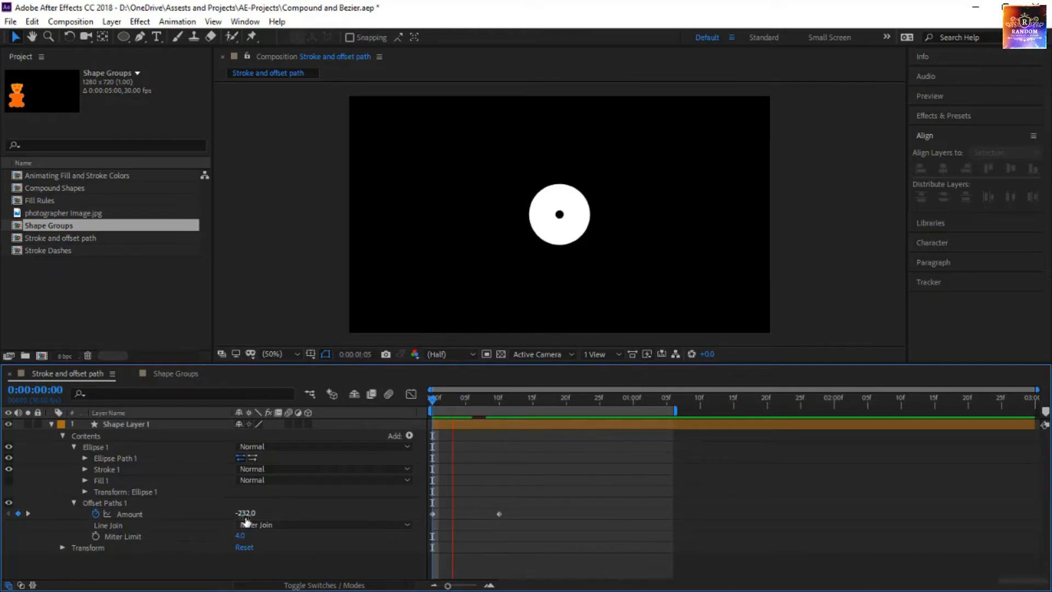
{"action": "left_click_drag", "start_coordinate": [431, 404], "coordinate": [465, 448]}
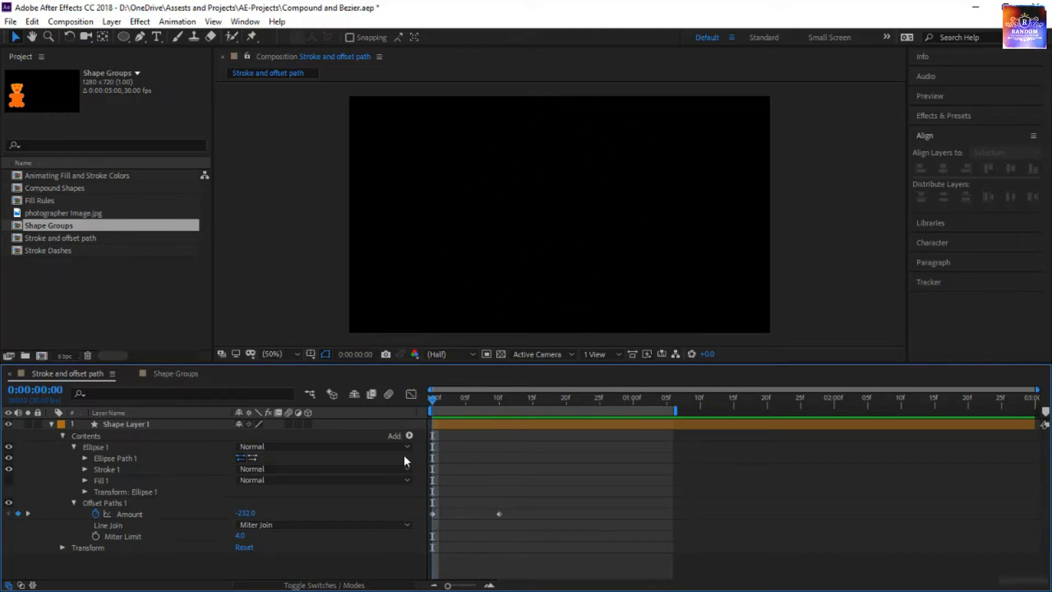
{"action": "left_click", "coordinate": [432, 398]}
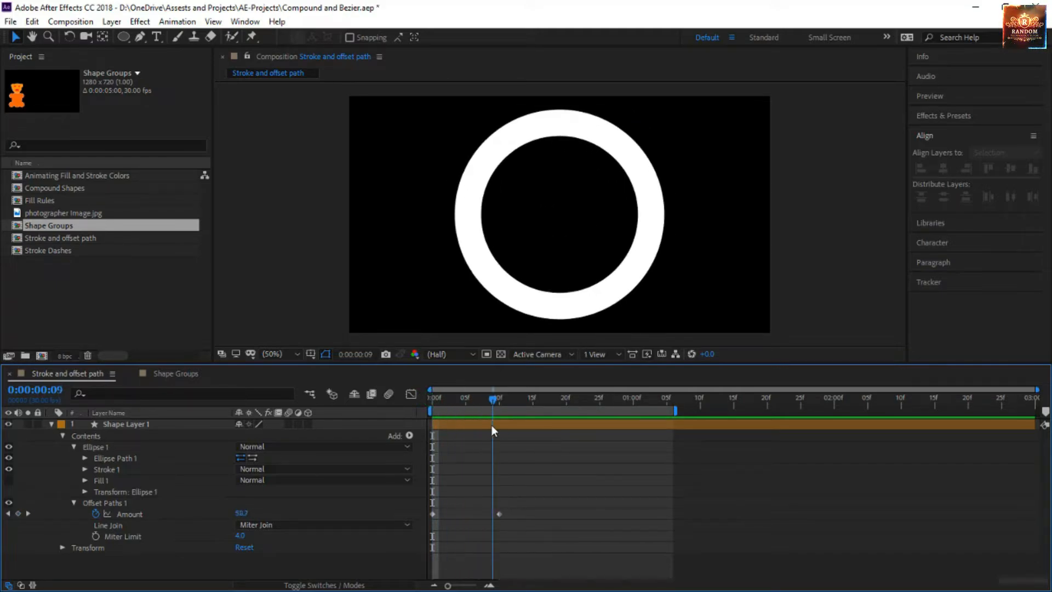
Expand the circle's stroke properties and add a stroke width keyframe of 80 at the first frame
{"action": "left_click", "coordinate": [85, 468]}
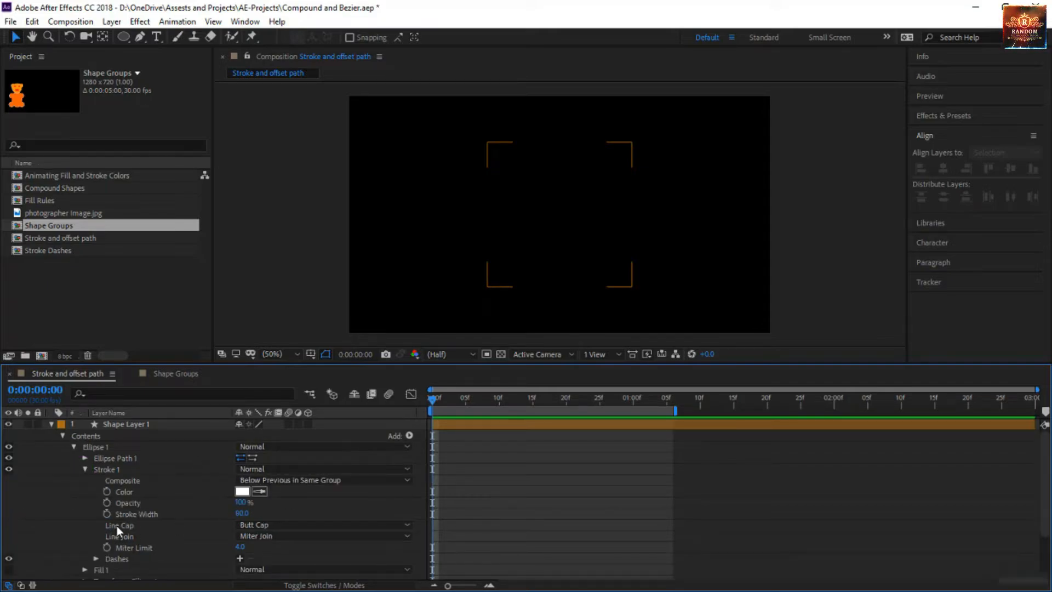
{"action": "left_click", "coordinate": [134, 515]}
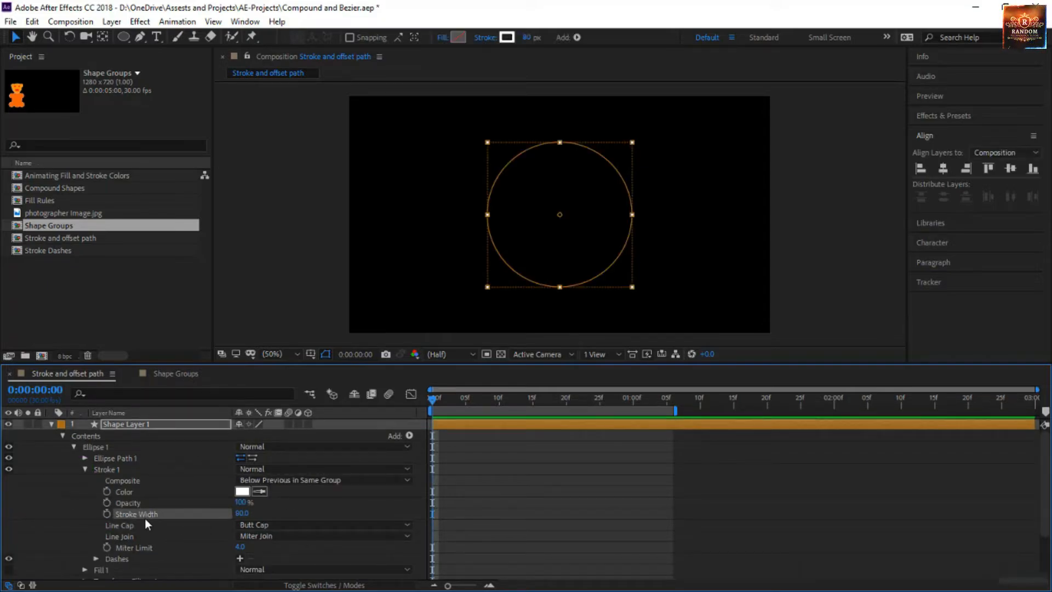
{"action": "left_click", "coordinate": [107, 514]}
{"action": "scroll", "coordinate": [515, 455], "scroll_direction": "down", "scroll_amount": 1}
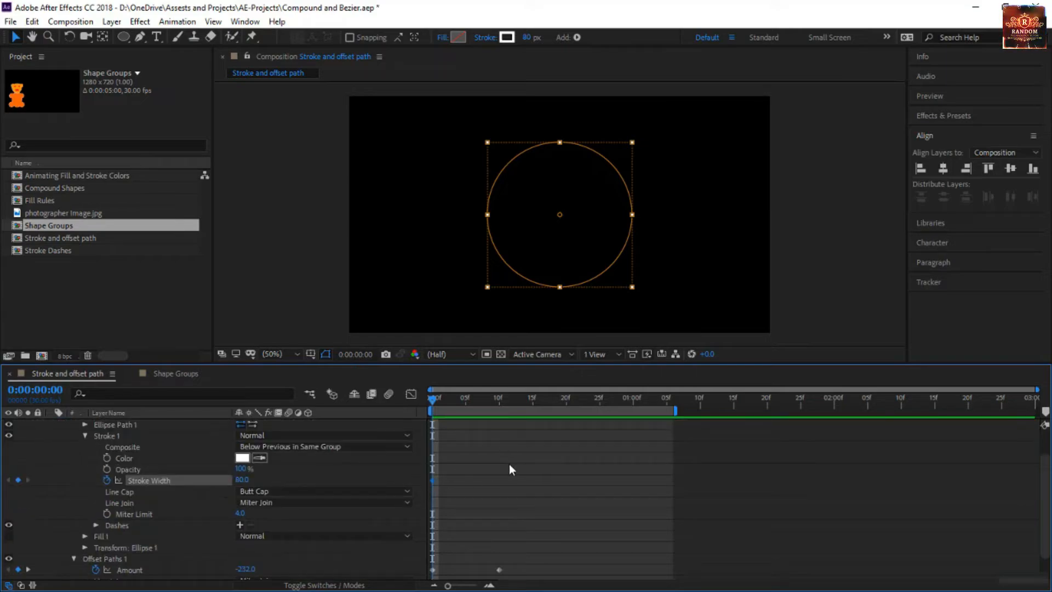
Add a stroke width keyframe of 0 at 0:00:00:10, aligned with the second Offset Paths keyframe
{"action": "key", "text": "k"}
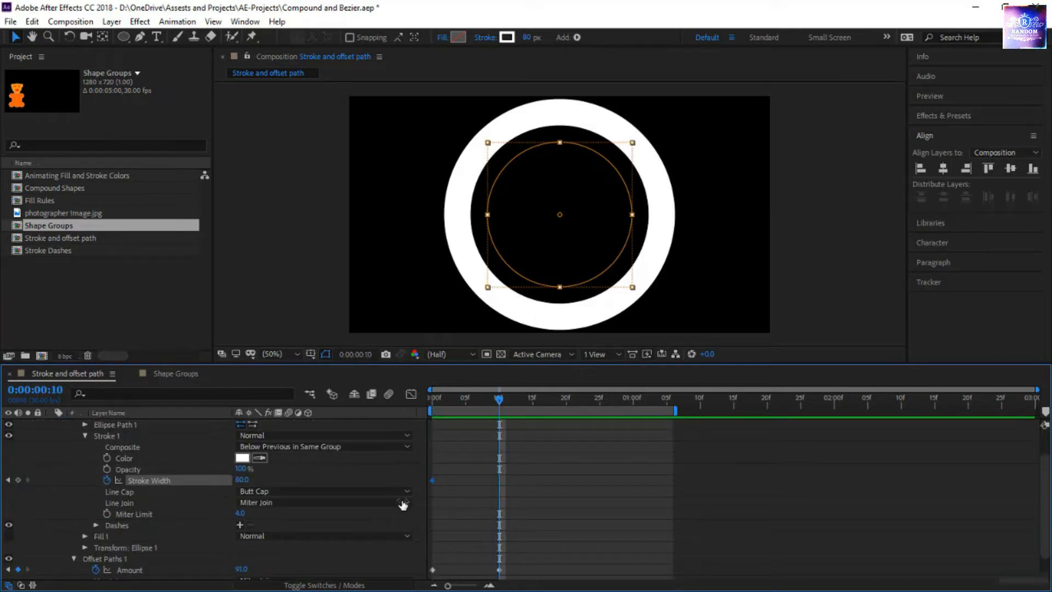
{"action": "left_click", "coordinate": [241, 480]}
{"action": "type", "text": "0"}
{"action": "key", "text": "Return"}
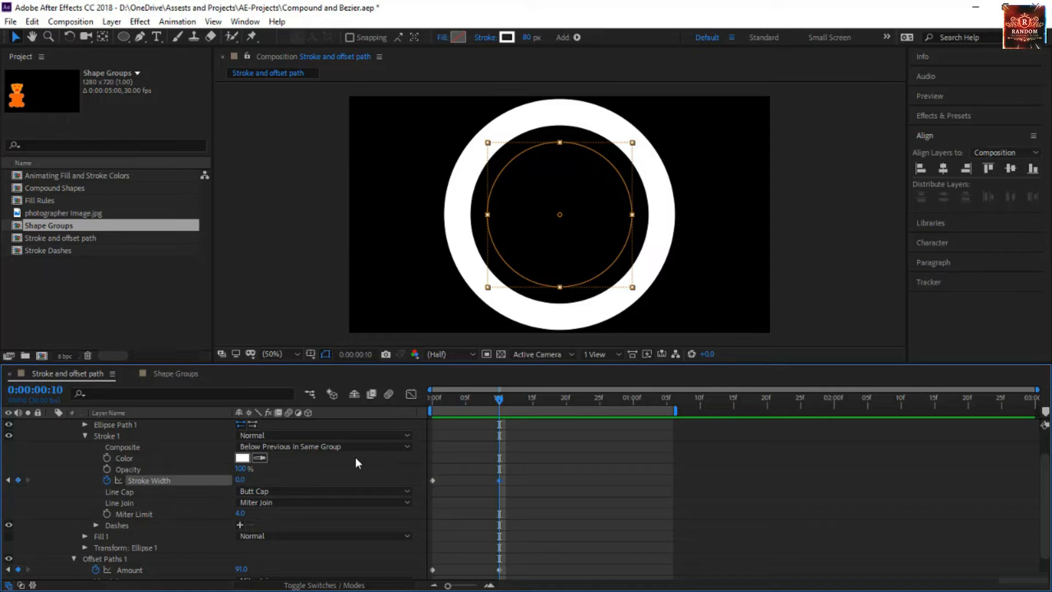
Preview the combined offset and stroke width animation from the first frame with nothing selected
{"action": "left_click_drag", "start_coordinate": [499, 400], "coordinate": [430, 402]}
{"action": "left_click", "coordinate": [579, 446]}
{"action": "key", "text": "space"}
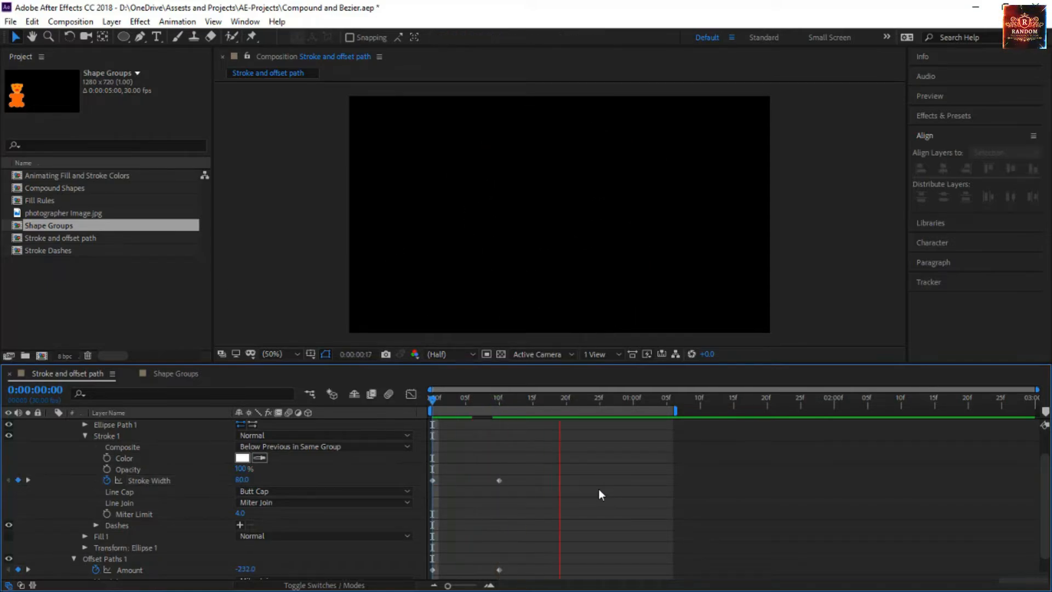
Move the ending Stroke Width and Amount keyframes to about 0:00:01:01 and scrub through the slowed animation
{"action": "mouse_move", "coordinate": [545, 462]}
{"action": "left_mouse_down"}
{"action": "mouse_move", "coordinate": [467, 568]}
{"action": "mouse_move", "coordinate": [472, 580]}
{"action": "mouse_move", "coordinate": [639, 562]}
{"action": "left_mouse_up"}
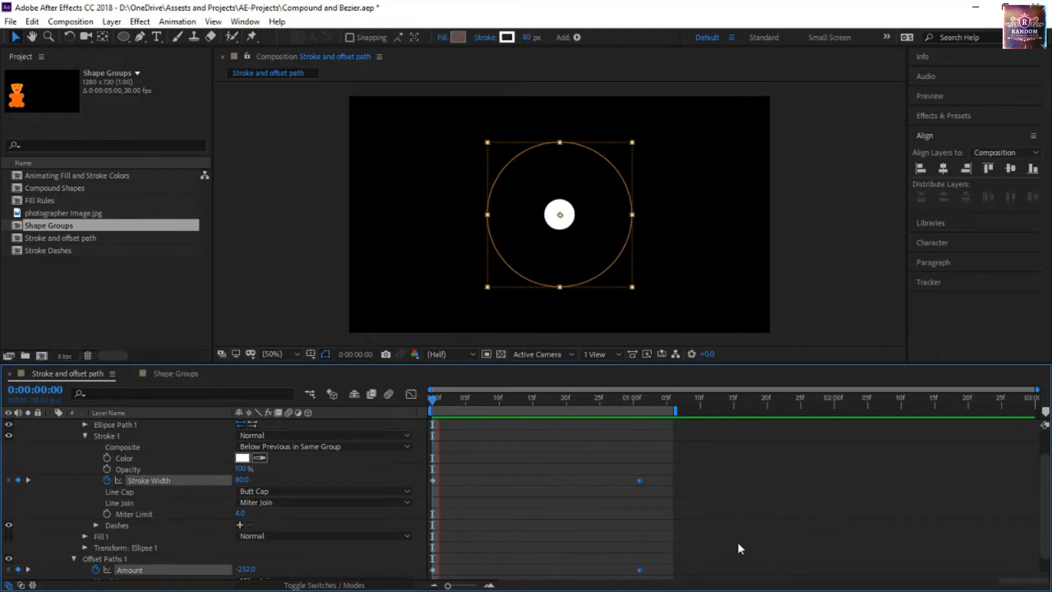
{"action": "mouse_move", "coordinate": [432, 402]}
{"action": "left_mouse_down"}
{"action": "mouse_move", "coordinate": [638, 457]}
{"action": "mouse_move", "coordinate": [626, 458]}
{"action": "left_mouse_up"}
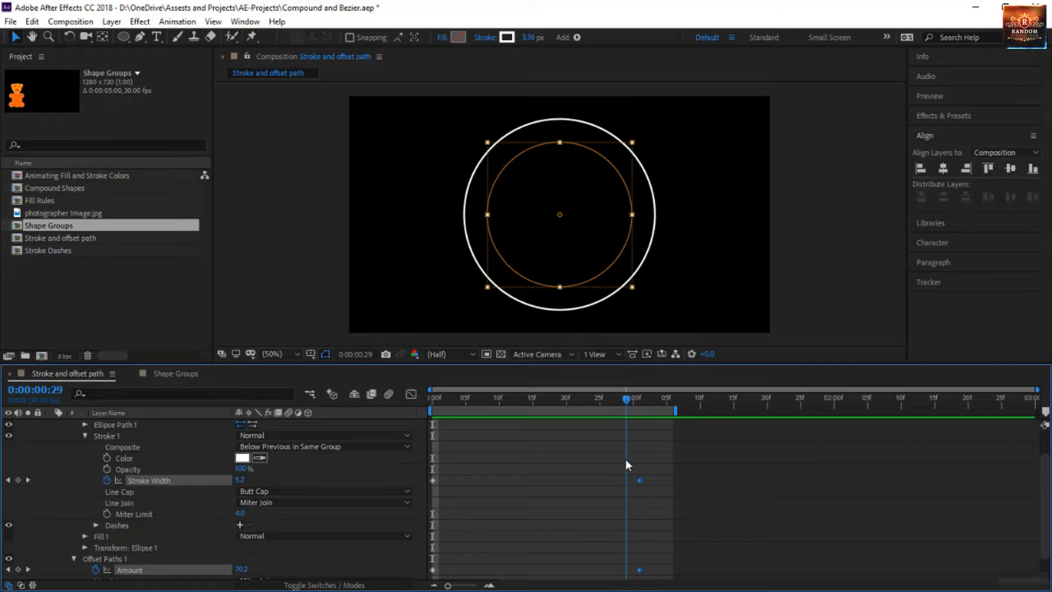
{"action": "mouse_move", "coordinate": [629, 468]}
{"action": "left_mouse_down"}
{"action": "mouse_move", "coordinate": [636, 474]}
{"action": "mouse_move", "coordinate": [489, 501]}
{"action": "mouse_move", "coordinate": [570, 498]}
{"action": "left_mouse_up"}
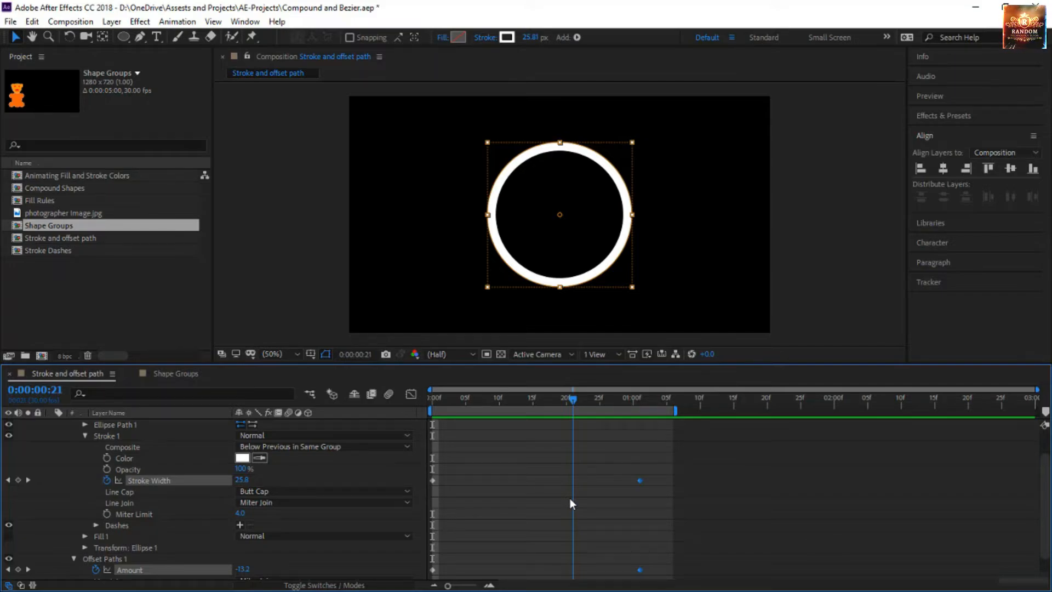
{"action": "mouse_move", "coordinate": [570, 498]}
{"action": "left_mouse_down"}
{"action": "mouse_move", "coordinate": [643, 507]}
{"action": "mouse_move", "coordinate": [404, 487]}
{"action": "left_mouse_up"}
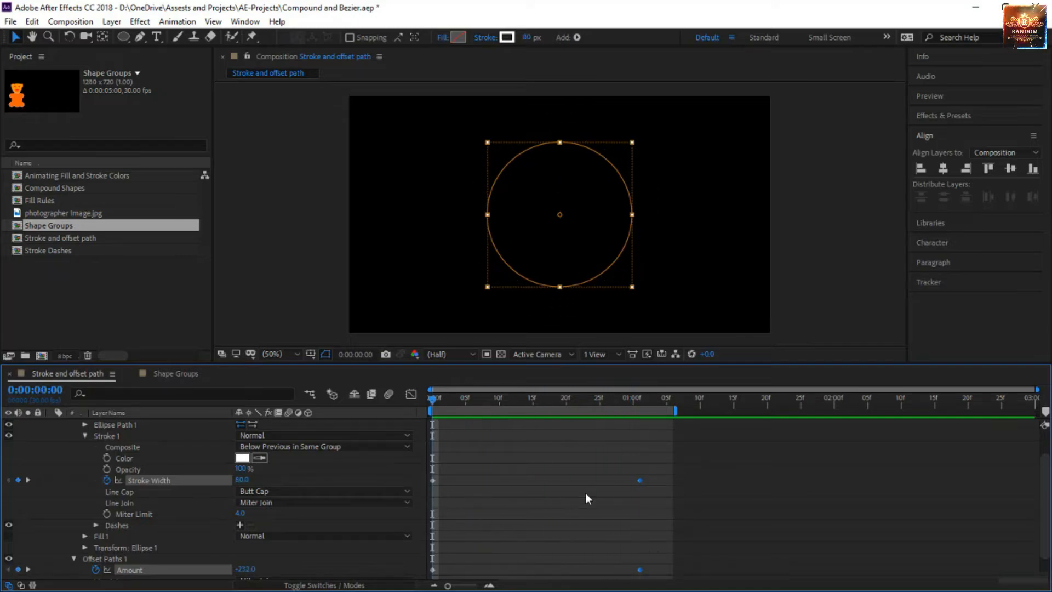
Preview the slowed ring animation and return both ending keyframes to 0:00:00:10
{"action": "key", "text": "space"}
{"action": "key", "text": "F2"}
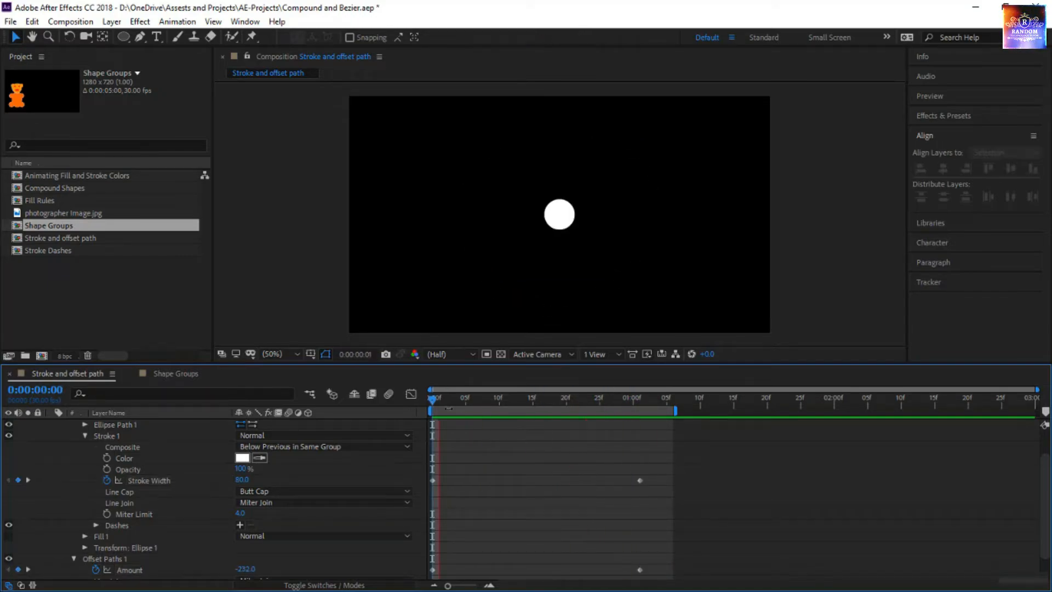
{"action": "key", "text": "space"}
{"action": "mouse_move", "coordinate": [655, 461]}
{"action": "left_mouse_down"}
{"action": "mouse_move", "coordinate": [631, 589]}
{"action": "mouse_move", "coordinate": [645, 555]}
{"action": "mouse_move", "coordinate": [483, 542]}
{"action": "mouse_move", "coordinate": [501, 554]}
{"action": "left_mouse_up"}
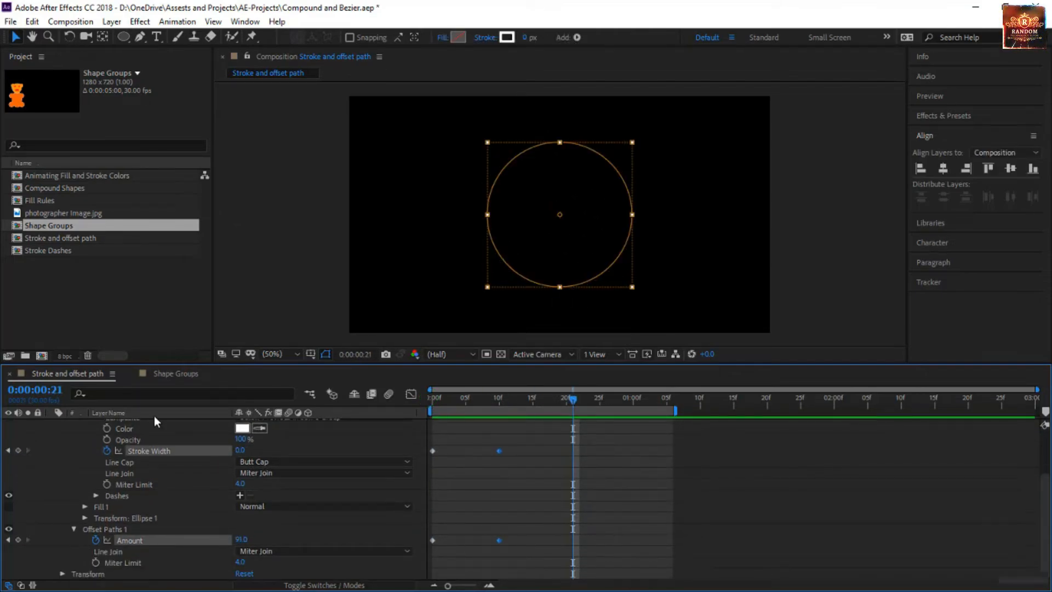
Collapse the circle's shape layer and duplicate it twice
{"action": "scroll", "coordinate": [126, 443], "scroll_direction": "up", "scroll_amount": 3}
{"action": "left_click", "coordinate": [50, 423]}
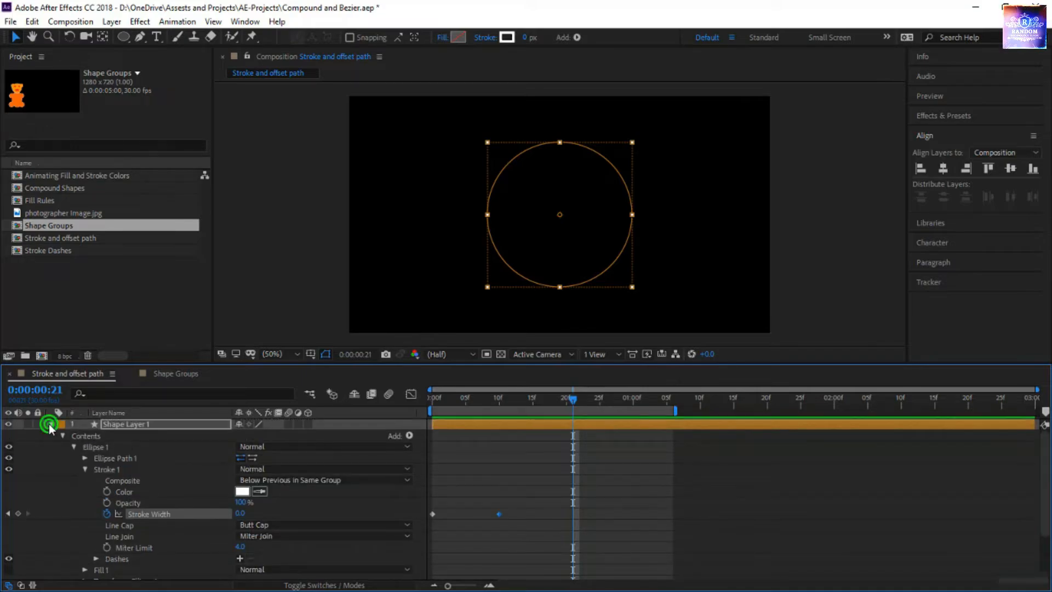
{"action": "left_click", "coordinate": [134, 423]}
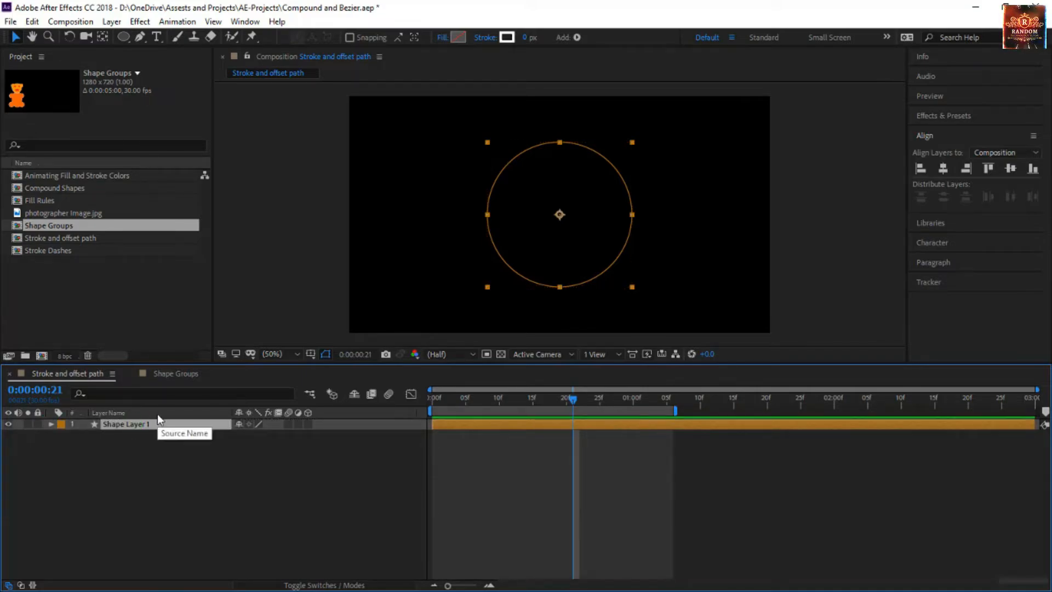
{"action": "key", "text": "ctrl+d"}
{"action": "key", "text": "ctrl+d"}
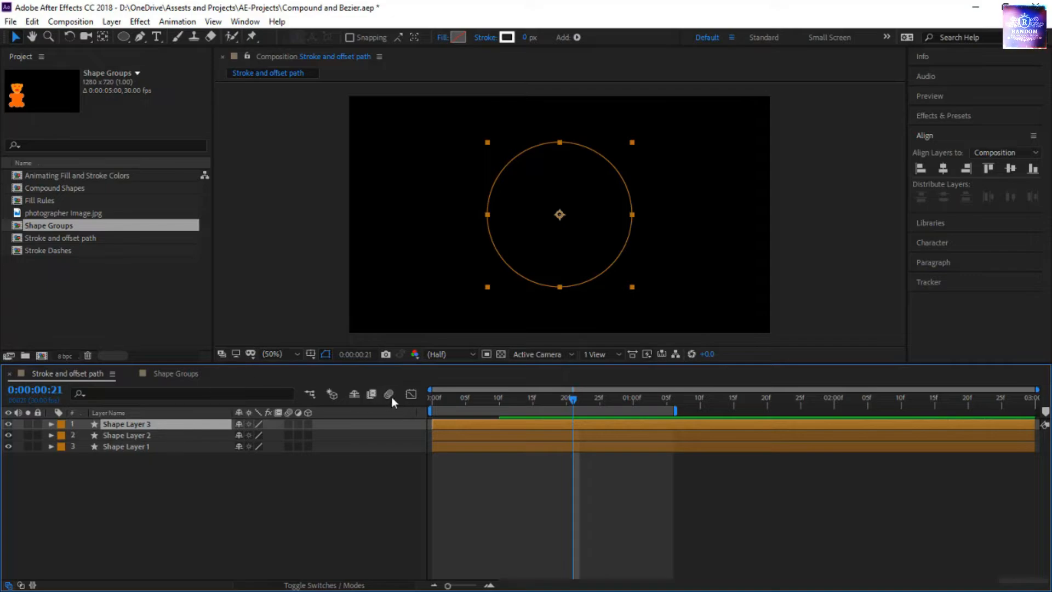
Spread the duplicated circles apart by setting the position of Shape Layer 3 to 365, 556 and Shape Layer 2 to 919, 467
{"action": "left_click", "coordinate": [161, 435]}
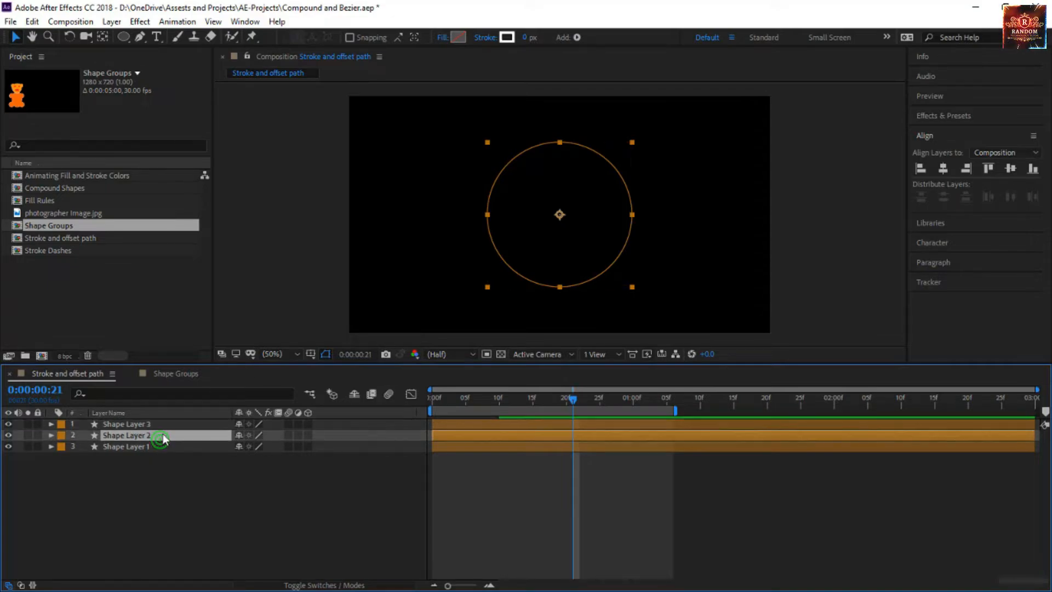
{"action": "left_click", "coordinate": [170, 426], "text": "ctrl"}
{"action": "key", "text": "p"}
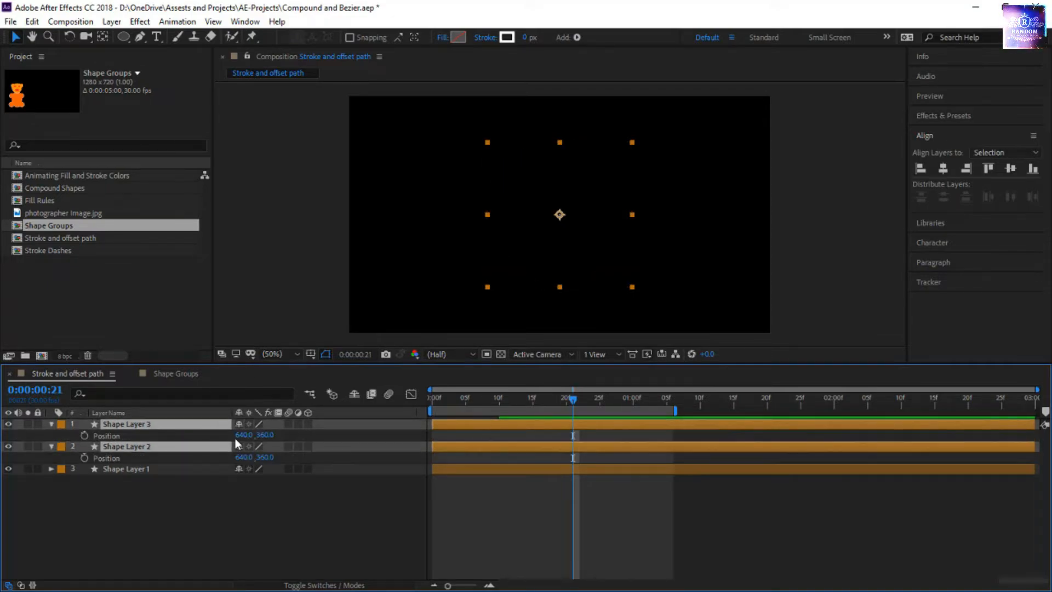
{"action": "left_click_drag", "start_coordinate": [573, 397], "coordinate": [483, 417]}
{"action": "left_click", "coordinate": [241, 496]}
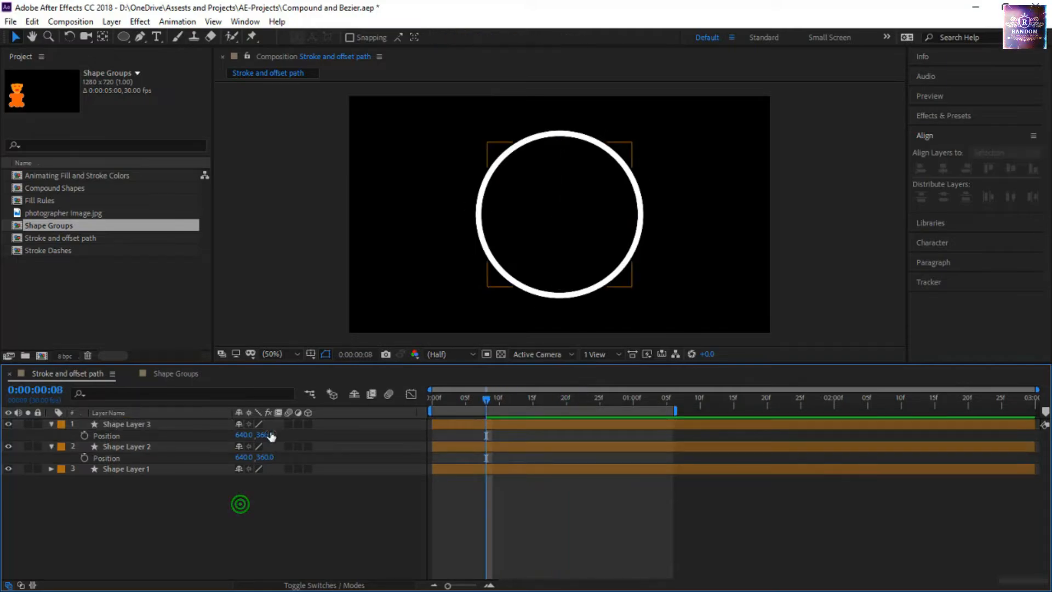
{"action": "left_click_drag", "start_coordinate": [265, 435], "coordinate": [306, 435]}
{"action": "left_click_drag", "start_coordinate": [439, 434], "coordinate": [397, 433]}
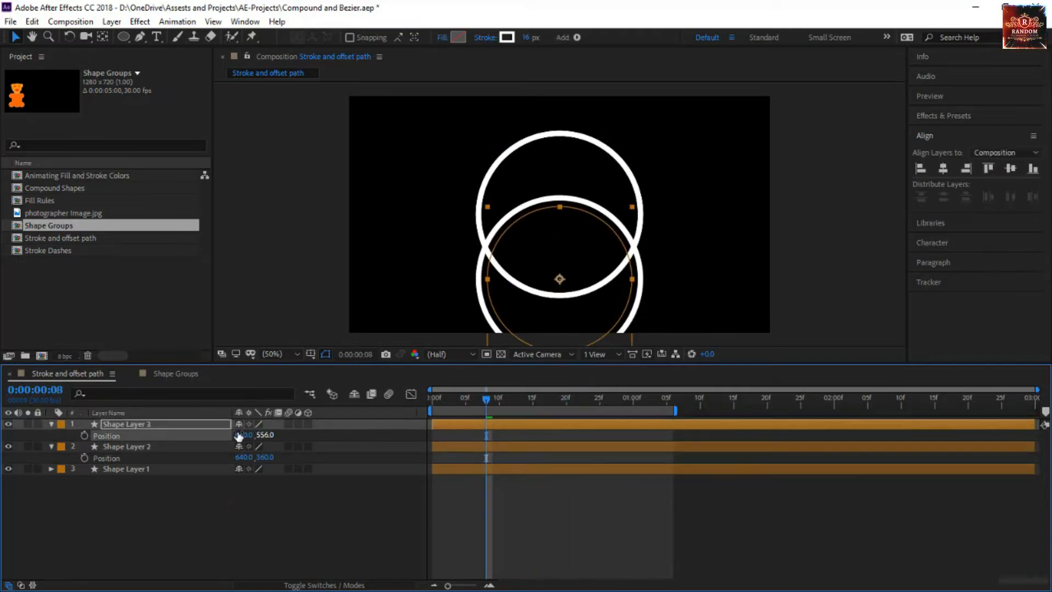
{"action": "left_click_drag", "start_coordinate": [247, 433], "coordinate": [299, 458]}
Preview the three ring bursts from the first frame
{"action": "left_click_drag", "start_coordinate": [485, 399], "coordinate": [157, 422]}
{"action": "left_click", "coordinate": [478, 525]}
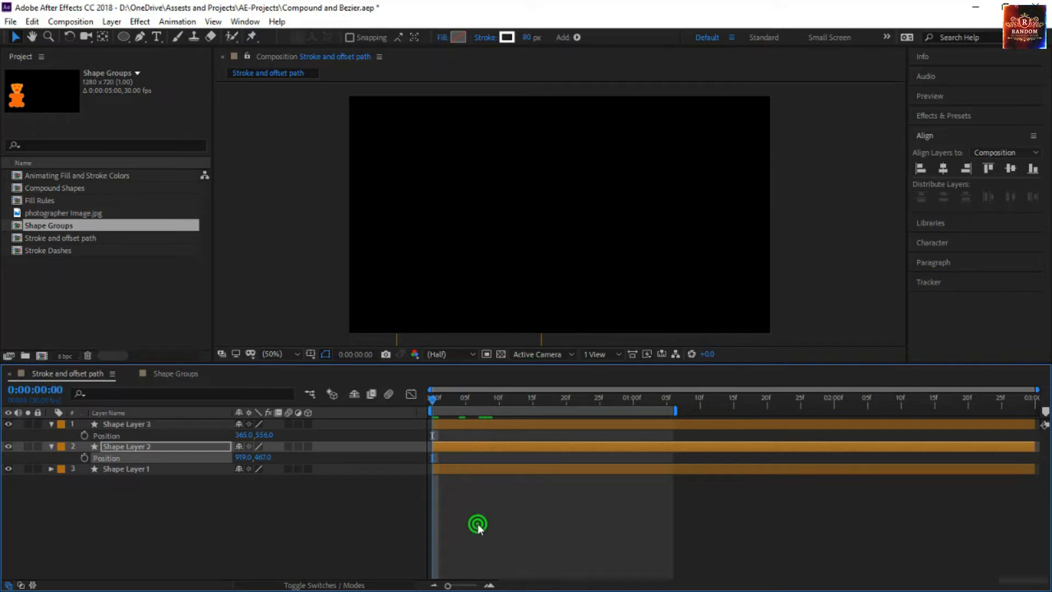
{"action": "key", "text": "space"}
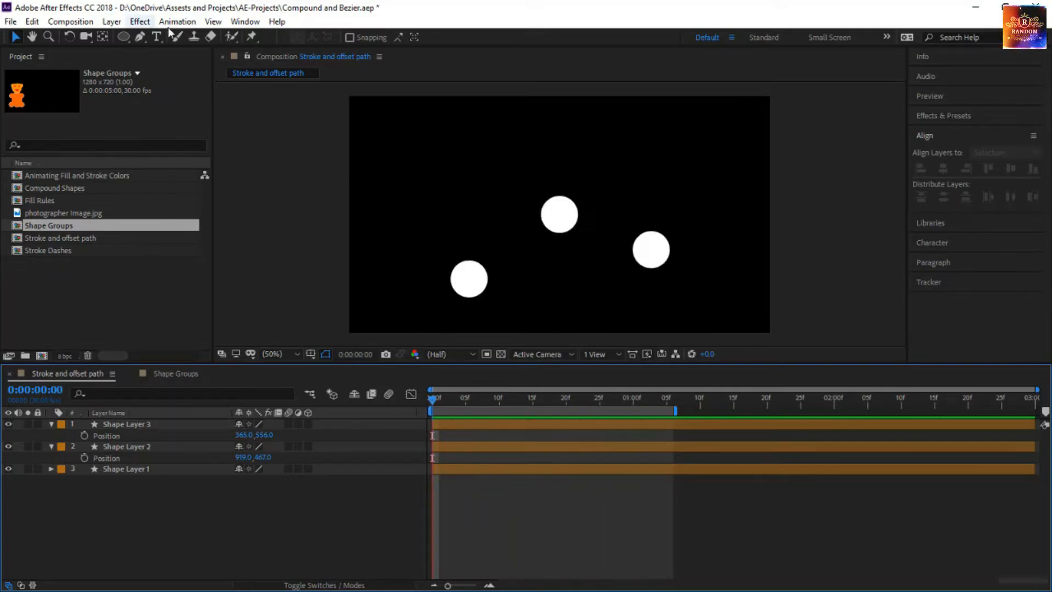
View the Shape Groups composition, and replay the bursts in the Stroke and offset path composition
{"action": "double_click", "coordinate": [48, 91]}
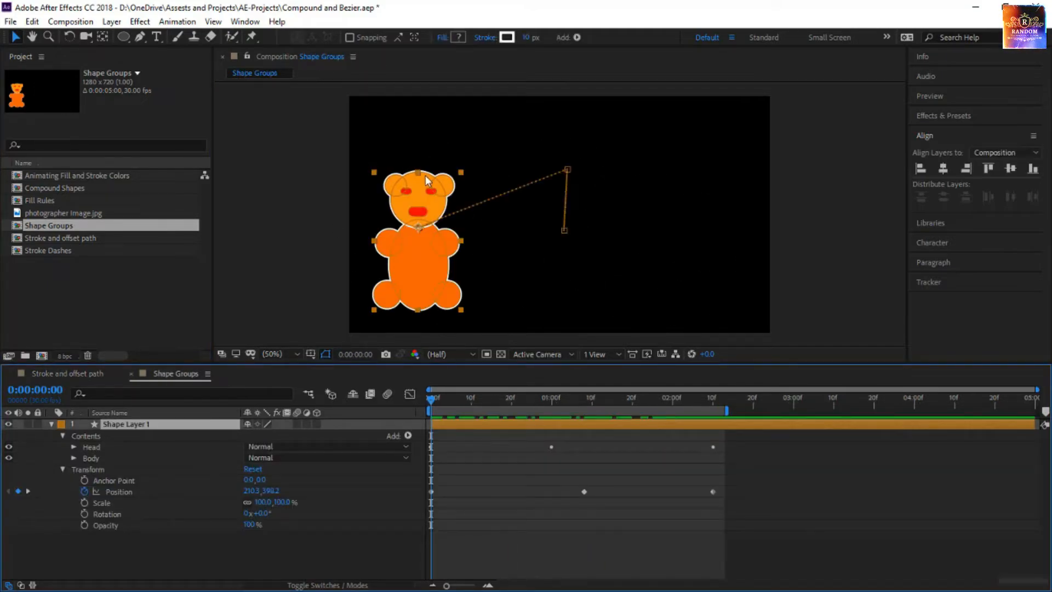
{"action": "left_click", "coordinate": [83, 374]}
{"action": "key", "text": "space"}
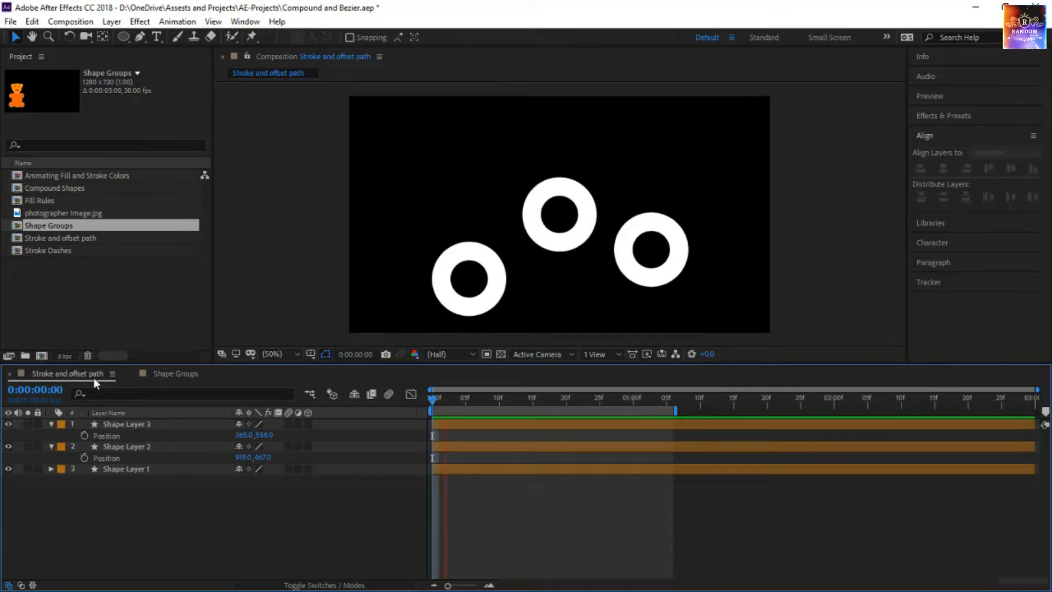
{"action": "left_click", "coordinate": [52, 239]}
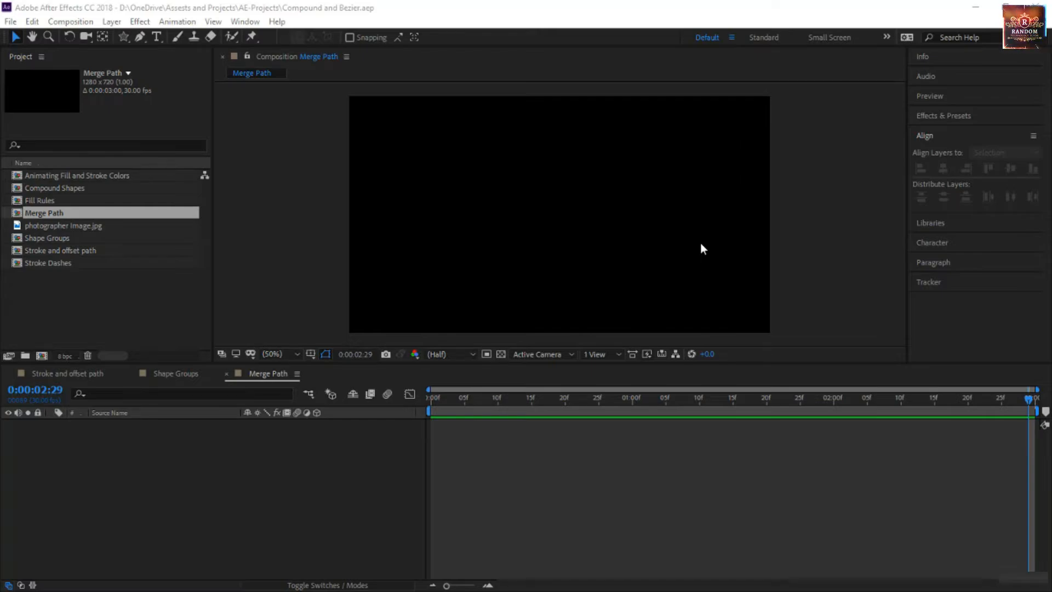
Create a star shape layer in the Merge Path composition and set its polystar path to 12 points
{"action": "double_click", "coordinate": [122, 41]}
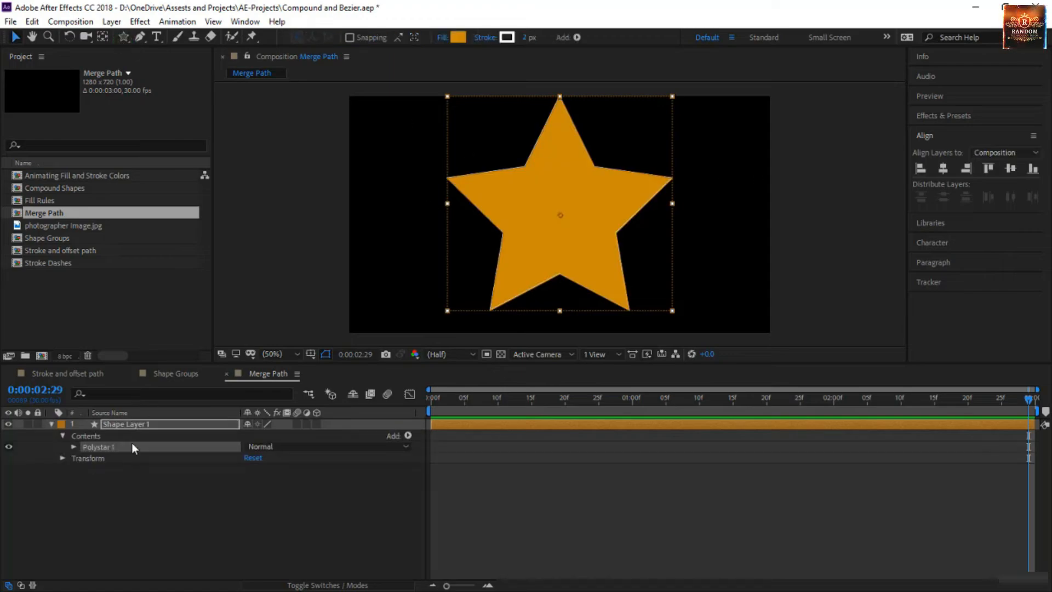
{"action": "left_click", "coordinate": [74, 447]}
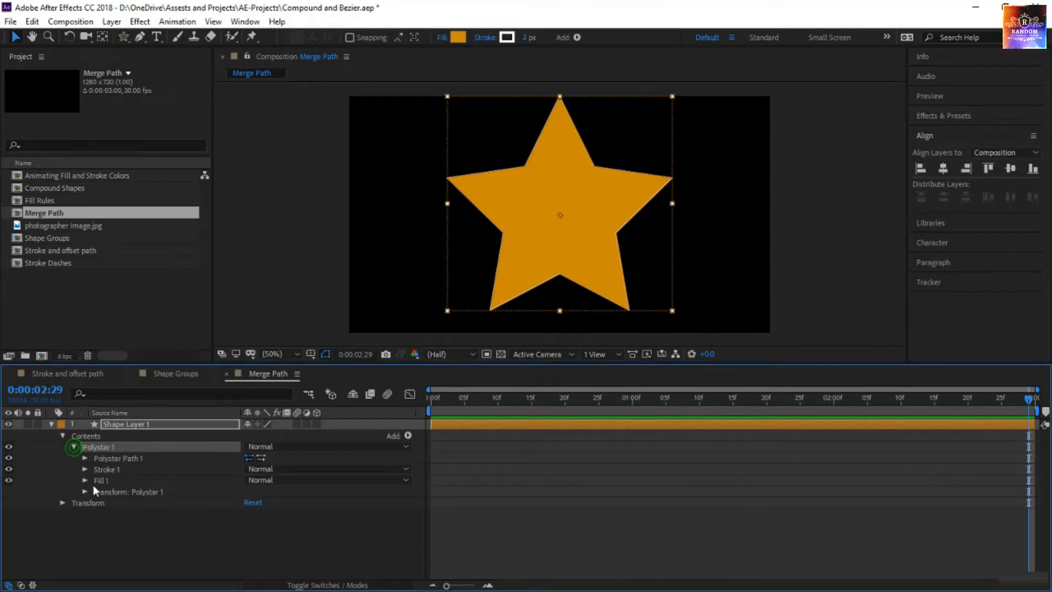
{"action": "left_click", "coordinate": [85, 458]}
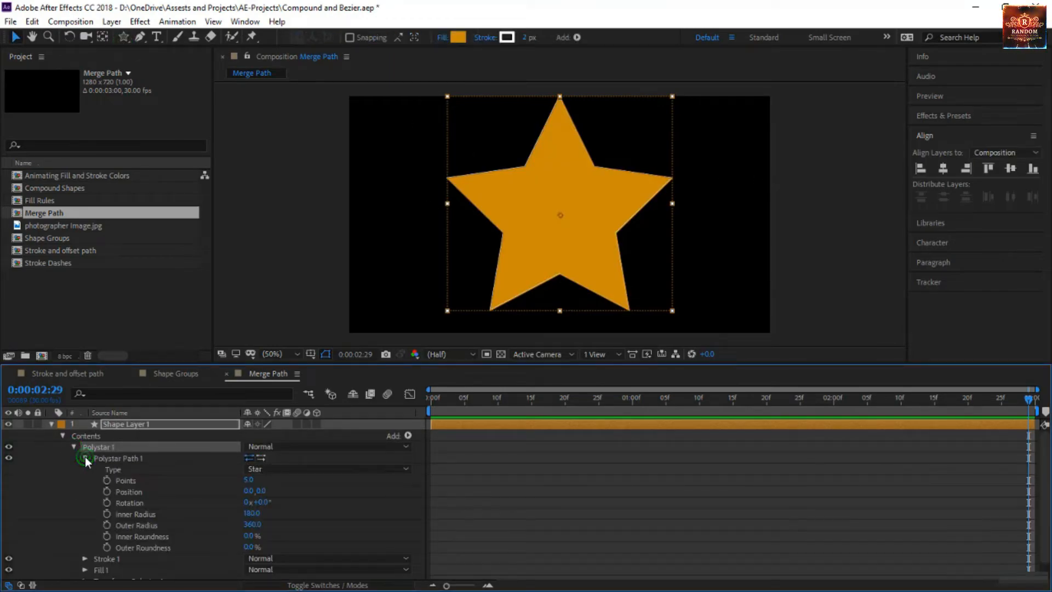
{"action": "left_click", "coordinate": [251, 481]}
{"action": "type", "text": "12"}
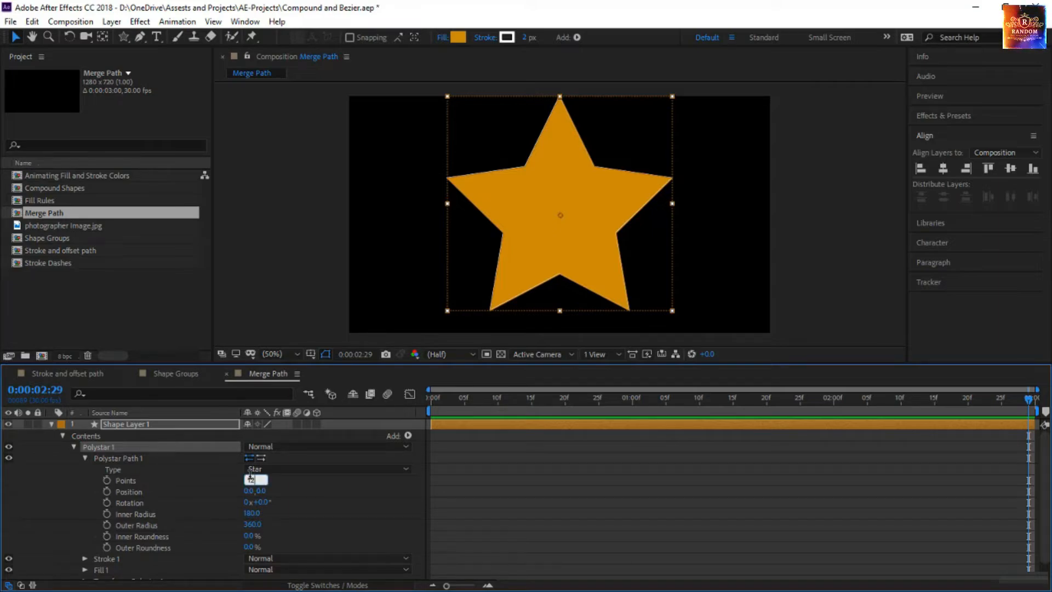
{"action": "key", "text": "Return"}
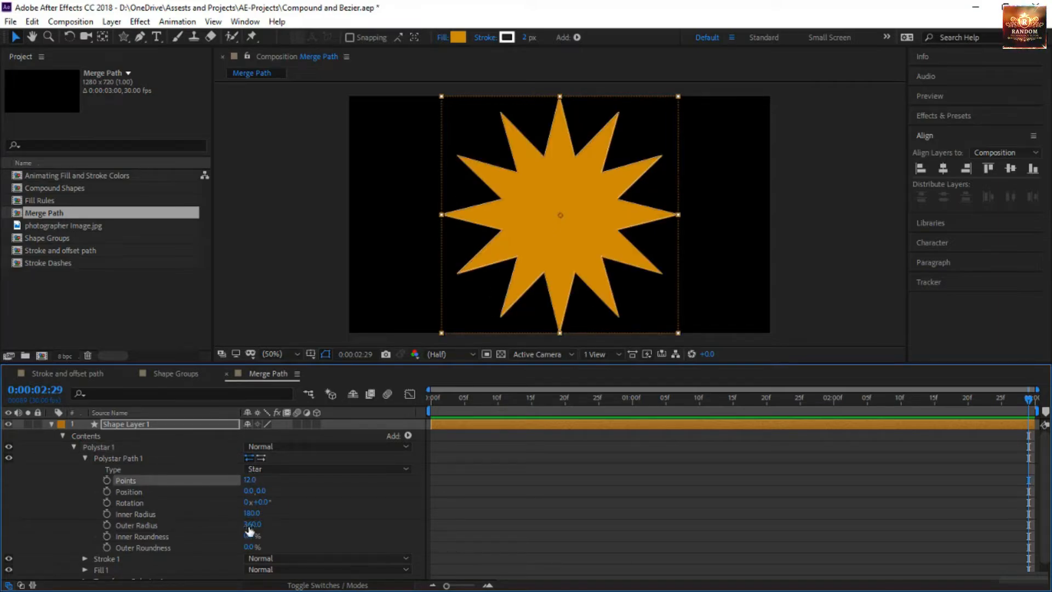
Set the star's outer radius to 295 and its number of points to 20
{"action": "left_click", "coordinate": [253, 526]}
{"action": "left_click_drag", "start_coordinate": [254, 525], "coordinate": [217, 530]}
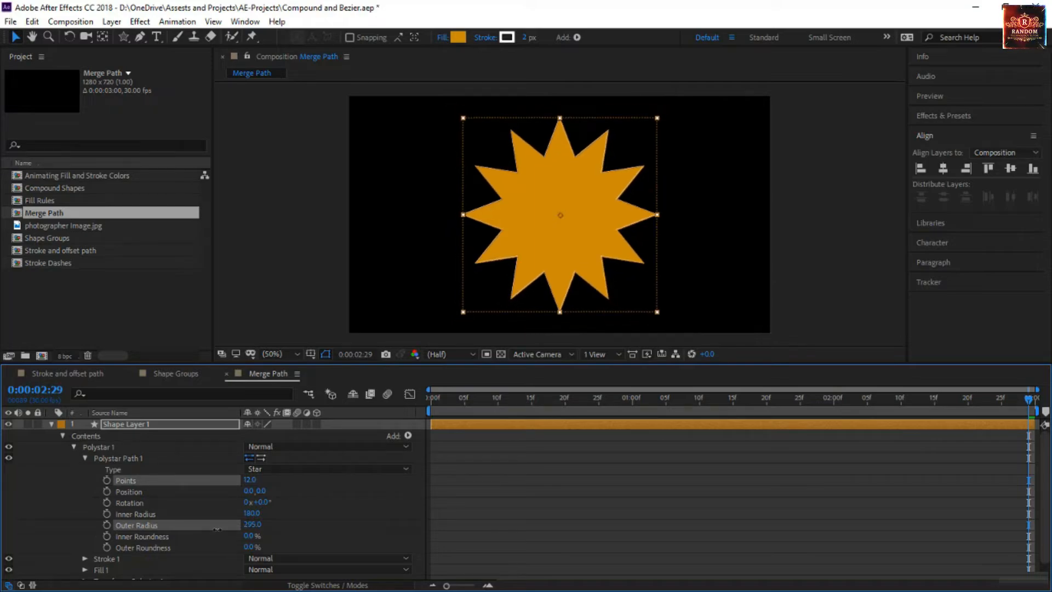
{"action": "left_click", "coordinate": [250, 480]}
{"action": "type", "text": "20"}
{"action": "key", "text": "Return"}
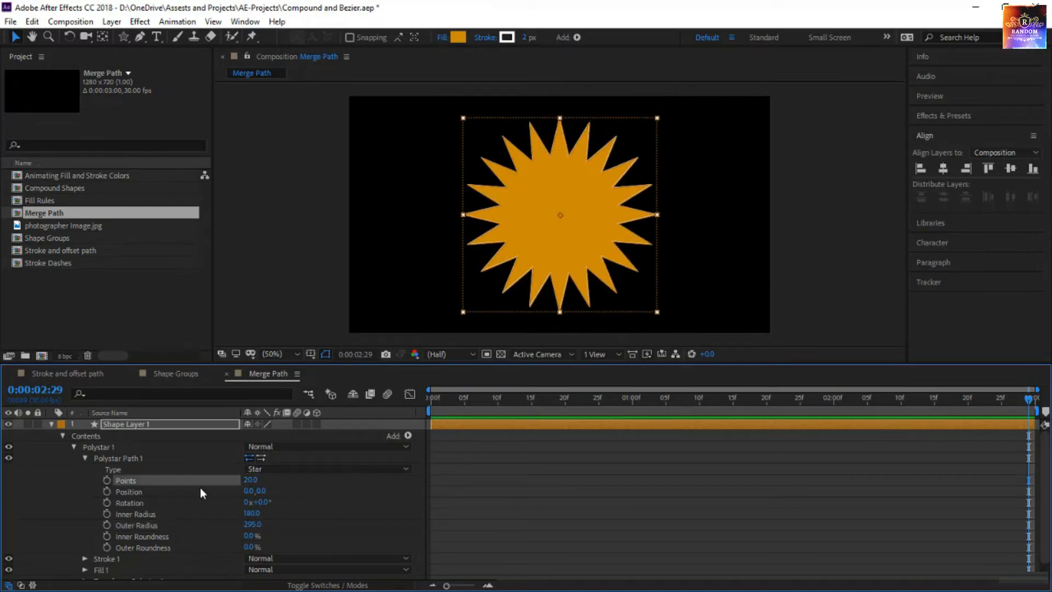
{"action": "left_click", "coordinate": [417, 249]}
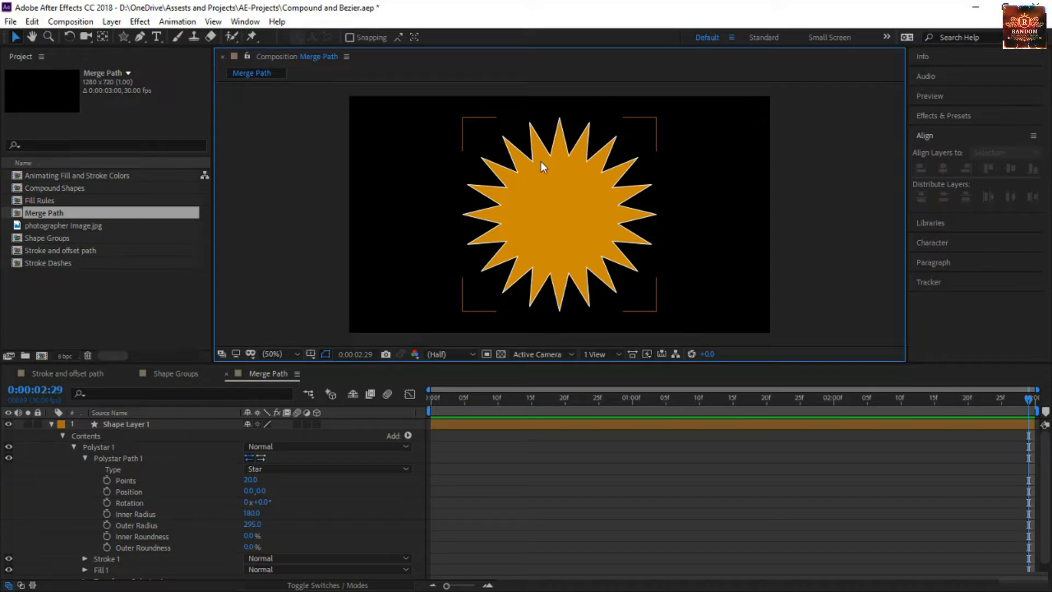
Add an ellipse path inside the Polystar 1 group and set its size to 507 by 507
{"action": "left_click", "coordinate": [85, 458]}
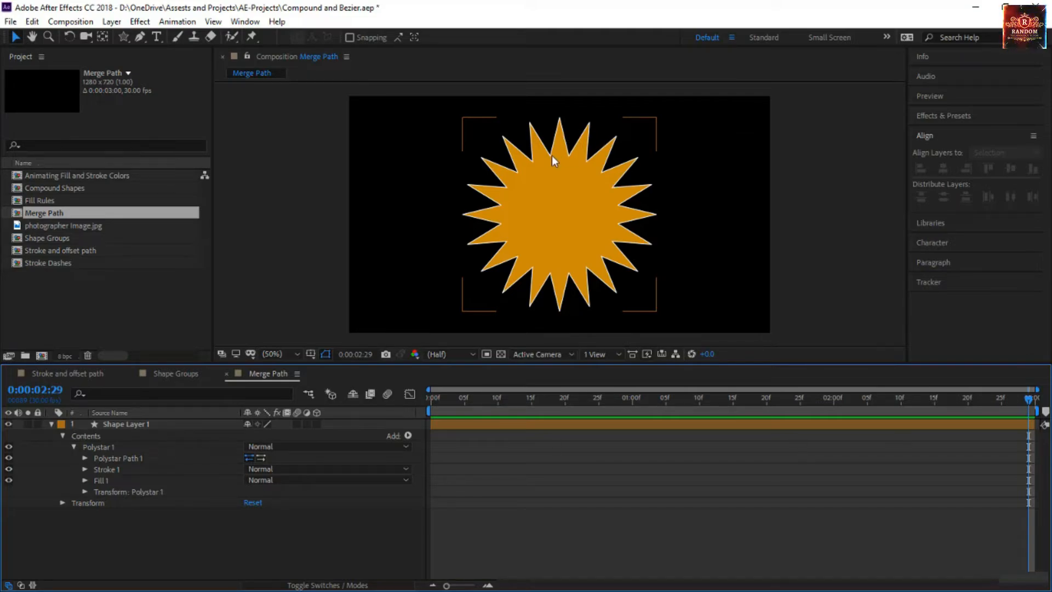
{"action": "left_click", "coordinate": [130, 457]}
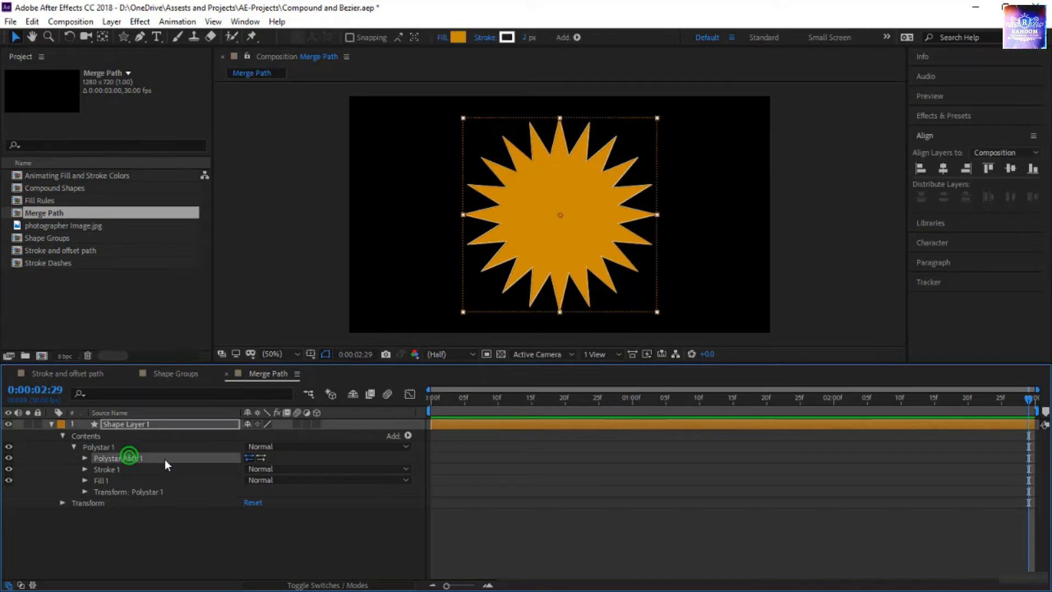
{"action": "left_click", "coordinate": [113, 446]}
{"action": "left_click", "coordinate": [126, 458]}
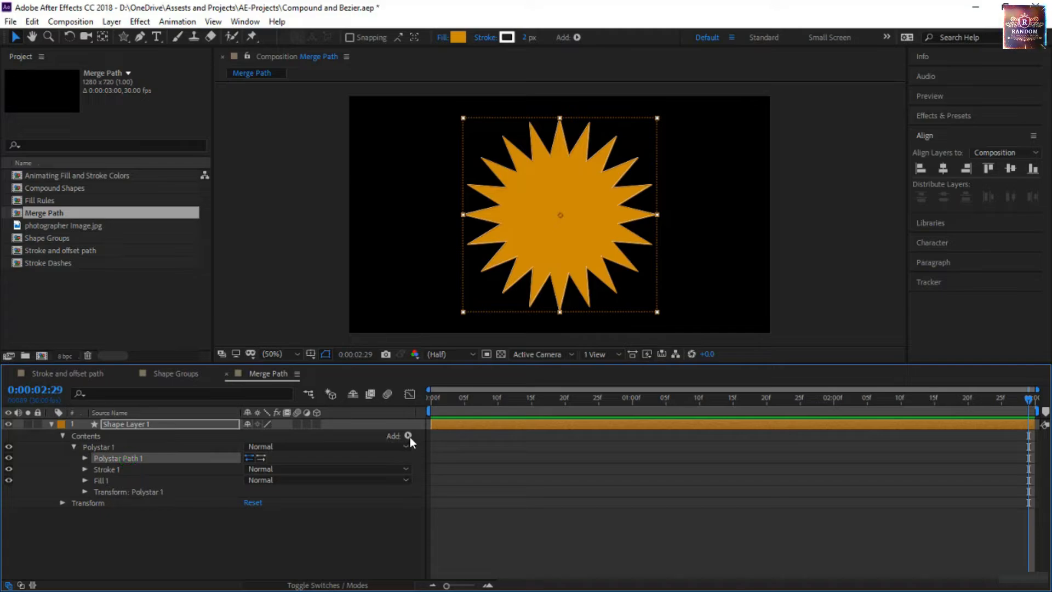
{"action": "left_click", "coordinate": [409, 437]}
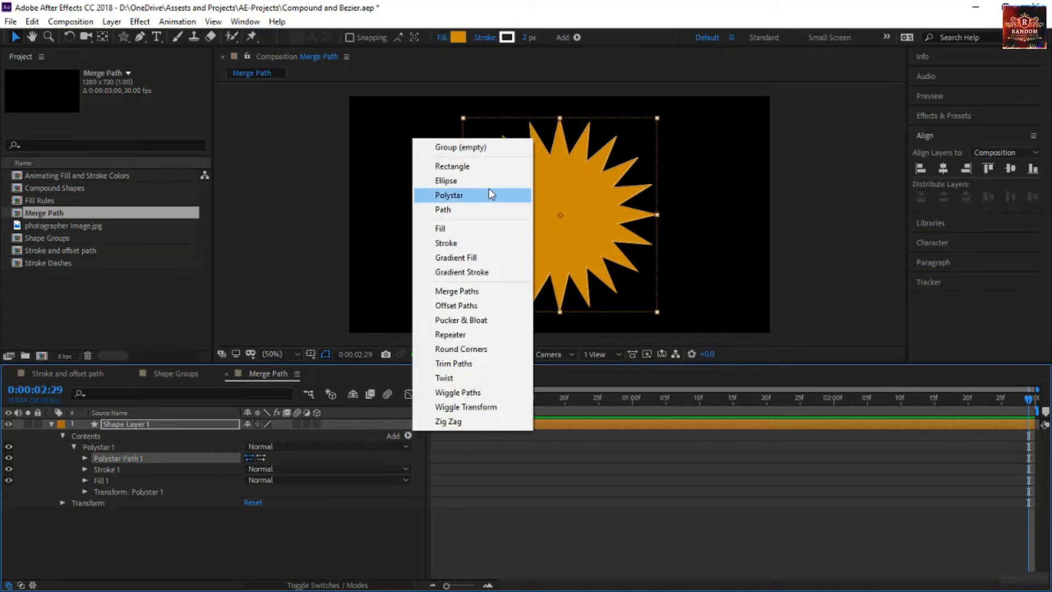
{"action": "left_click", "coordinate": [490, 181]}
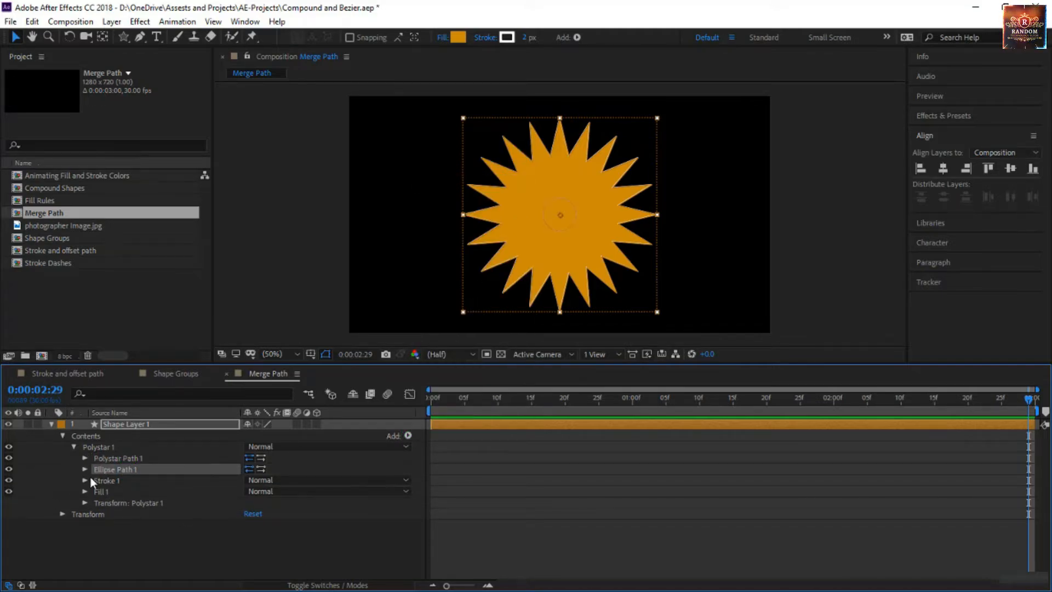
{"action": "left_click", "coordinate": [84, 470]}
{"action": "left_click_drag", "start_coordinate": [279, 480], "coordinate": [582, 518]}
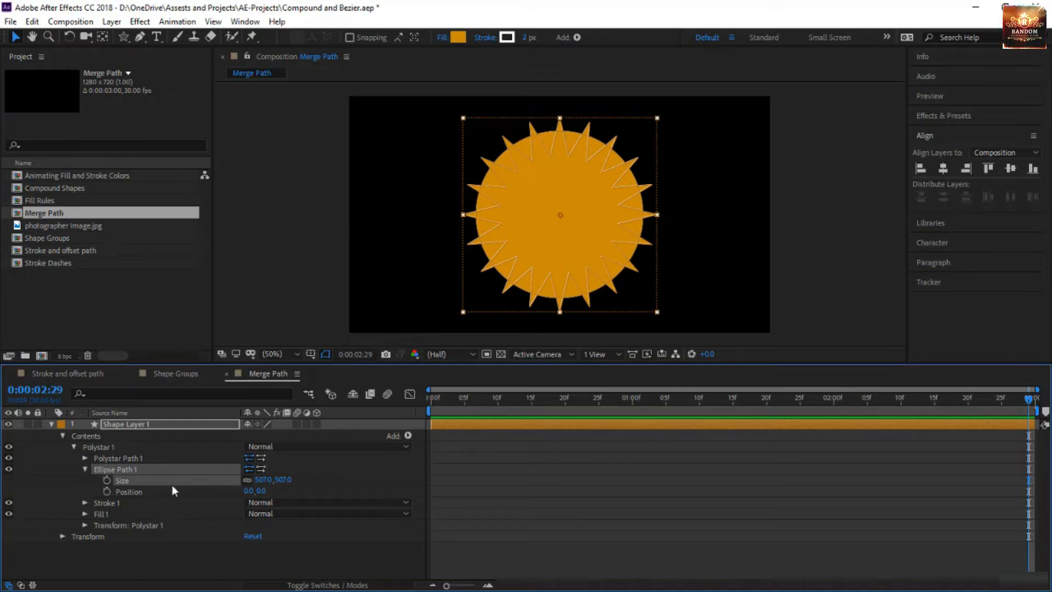
Try reversing the path direction of the ellipse and polystar paths, and restore both to the normal direction
{"action": "left_click", "coordinate": [261, 469]}
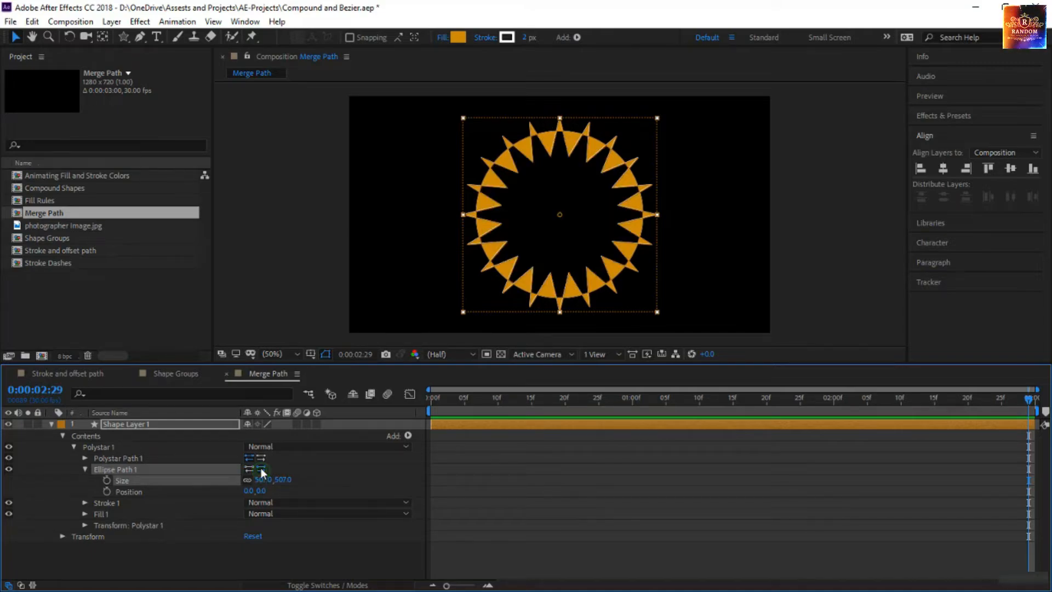
{"action": "left_click", "coordinate": [249, 468]}
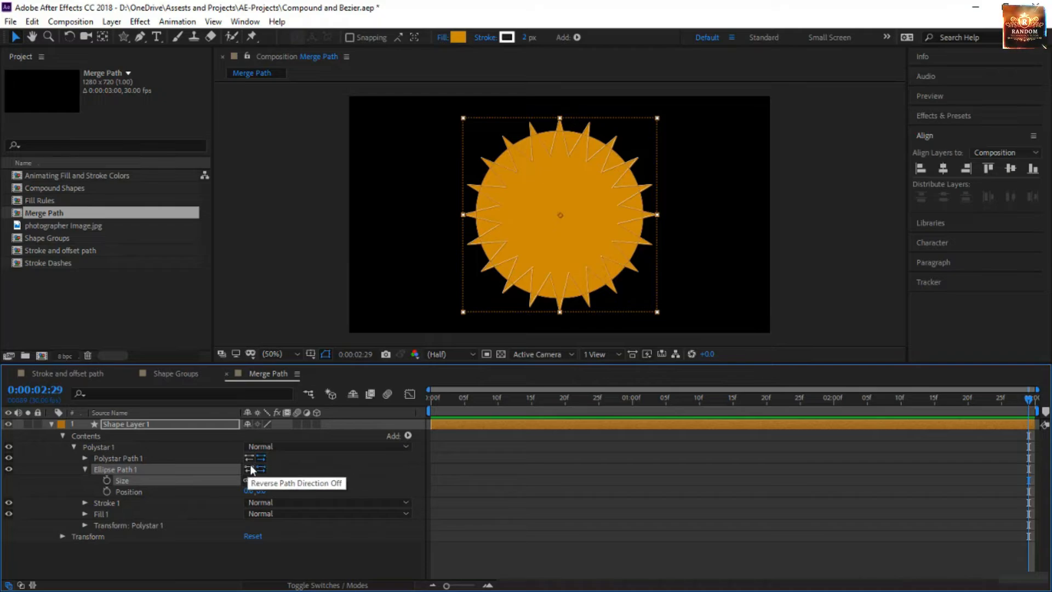
{"action": "left_click", "coordinate": [248, 469]}
{"action": "left_click", "coordinate": [248, 458]}
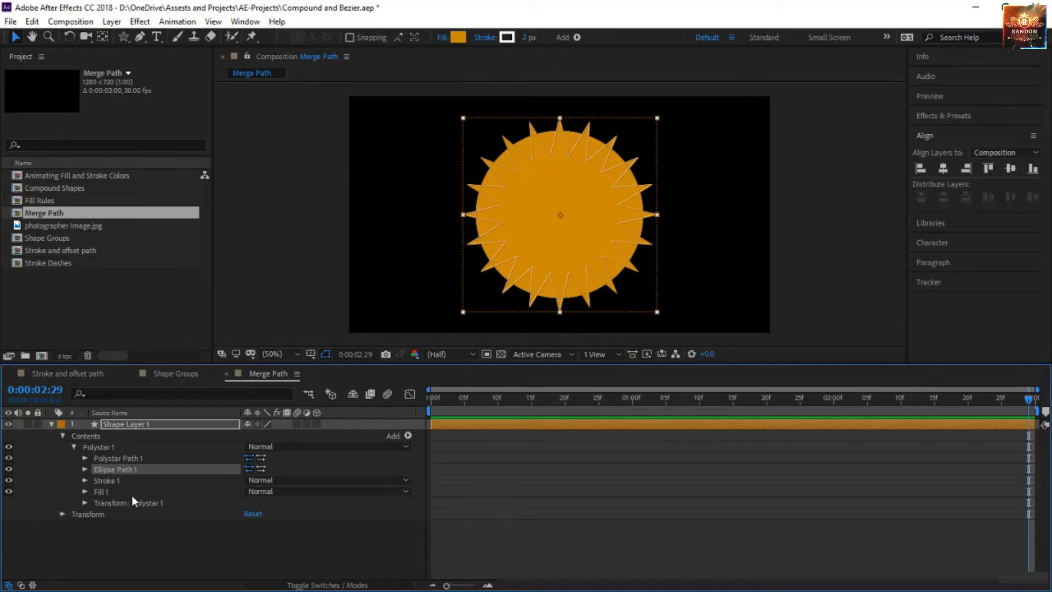
Add a Merge Paths operation below the ellipse path in the Polystar 1 group and set its mode to Merge
{"action": "left_click", "coordinate": [408, 436]}
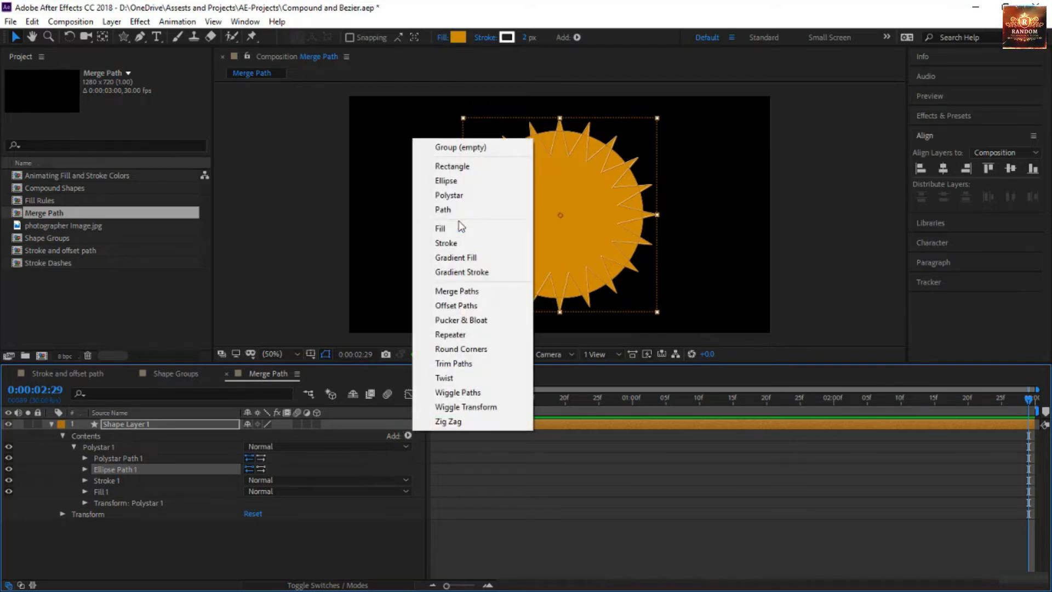
{"action": "left_click", "coordinate": [466, 292]}
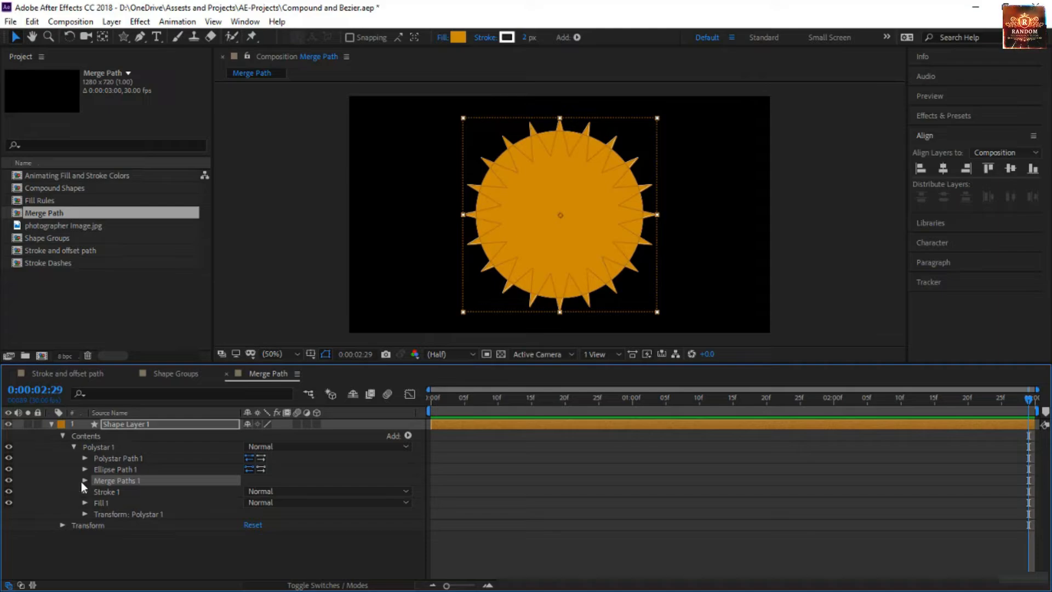
{"action": "left_click", "coordinate": [84, 481]}
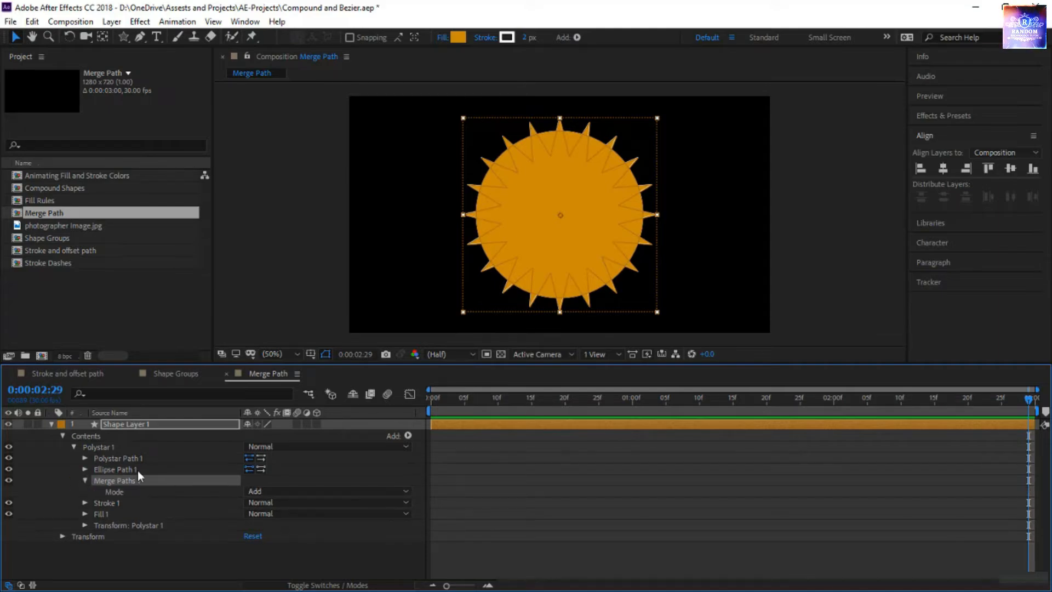
{"action": "left_click", "coordinate": [280, 492]}
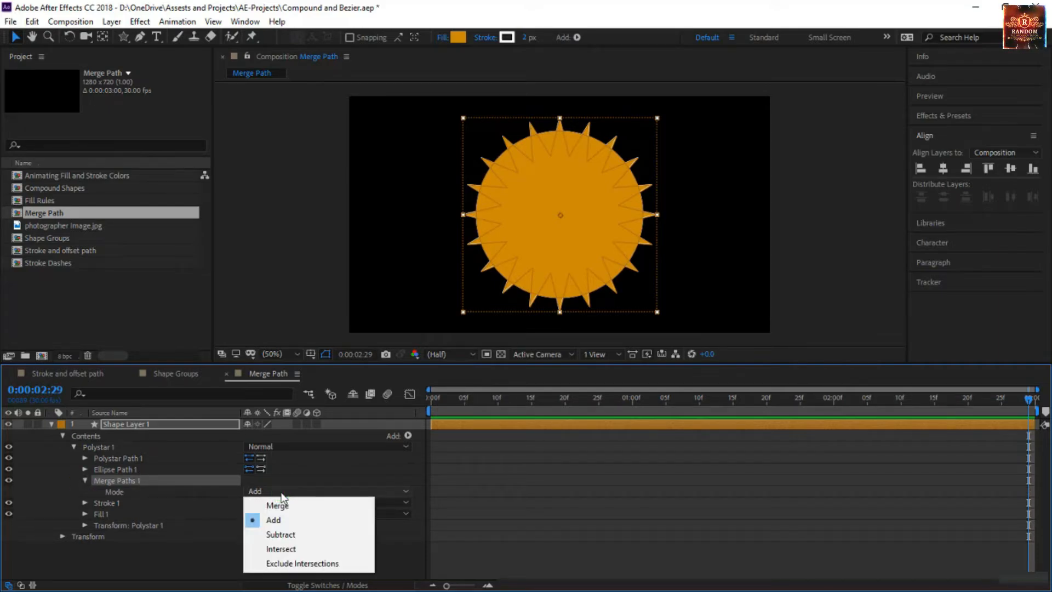
{"action": "left_click", "coordinate": [280, 503]}
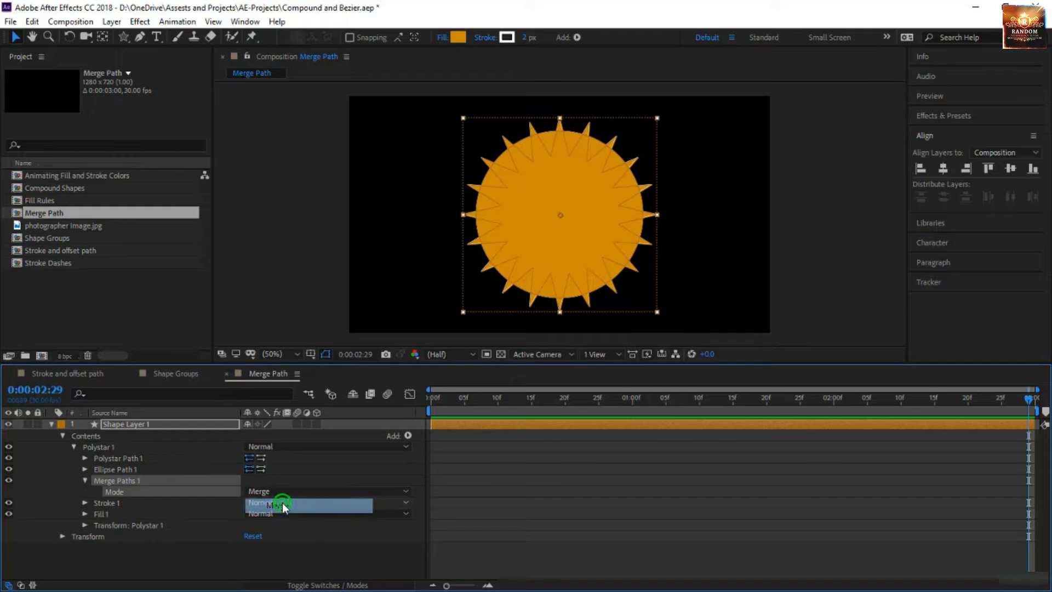
{"action": "left_click", "coordinate": [330, 461]}
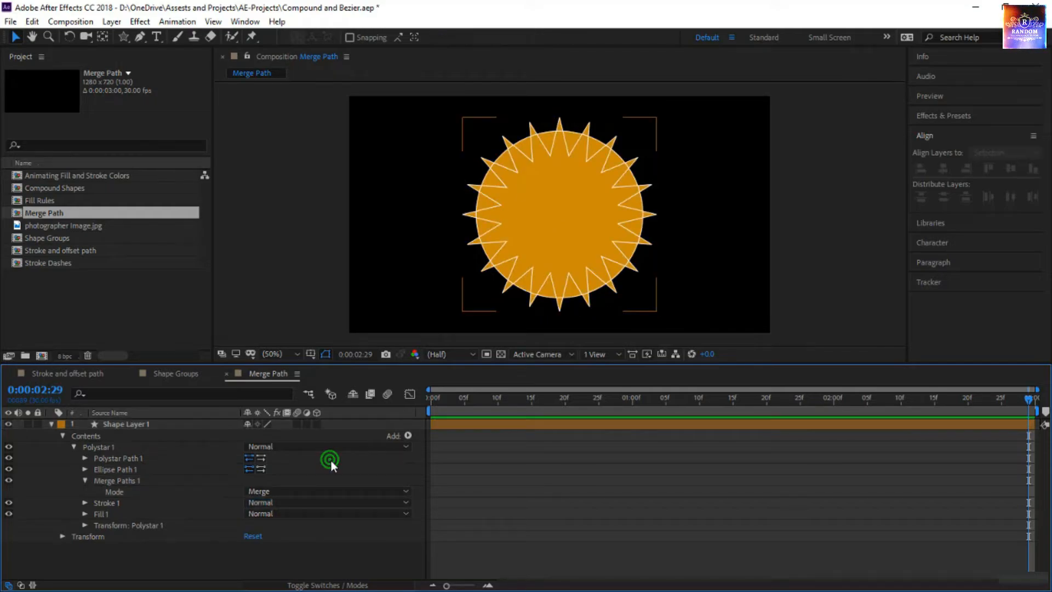
Try the Add and Subtract modes on Merge Paths 1 to compare how the star and circle combine
{"action": "left_click", "coordinate": [279, 492]}
{"action": "left_click", "coordinate": [284, 520]}
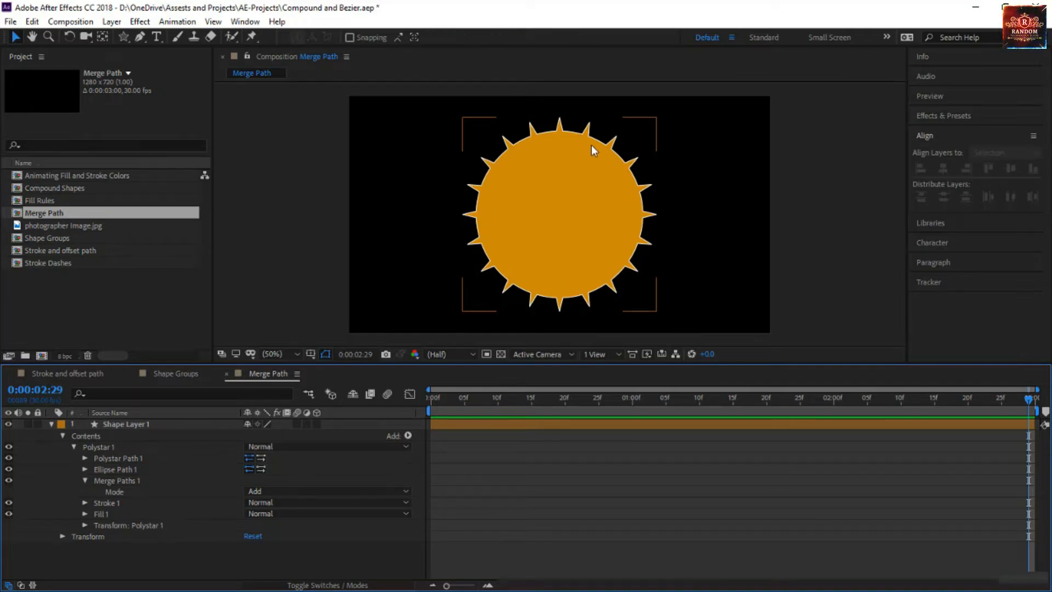
{"action": "left_click", "coordinate": [262, 492]}
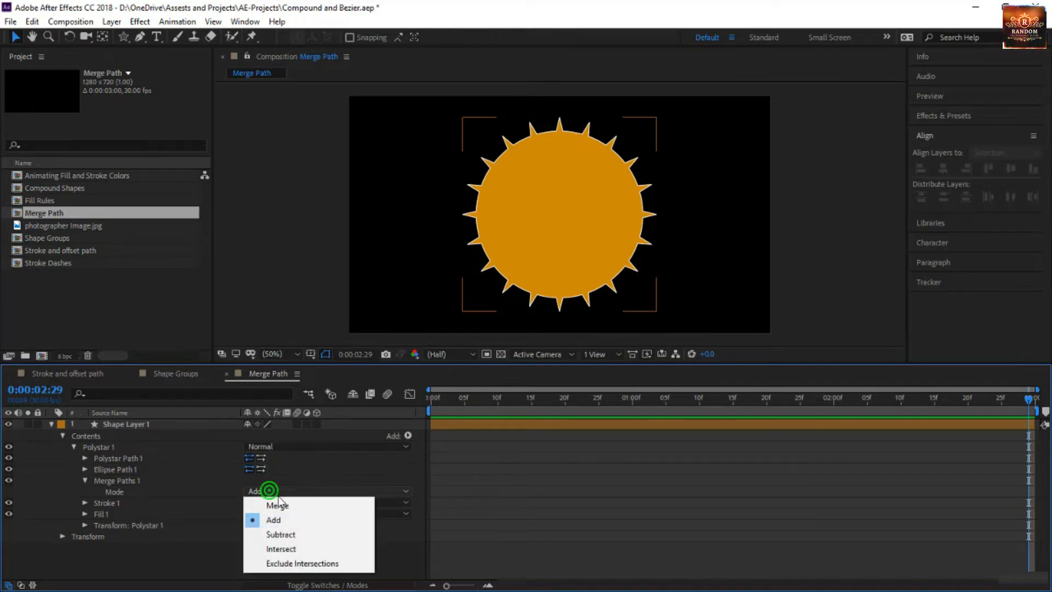
{"action": "left_click", "coordinate": [291, 534]}
{"action": "left_click", "coordinate": [457, 532]}
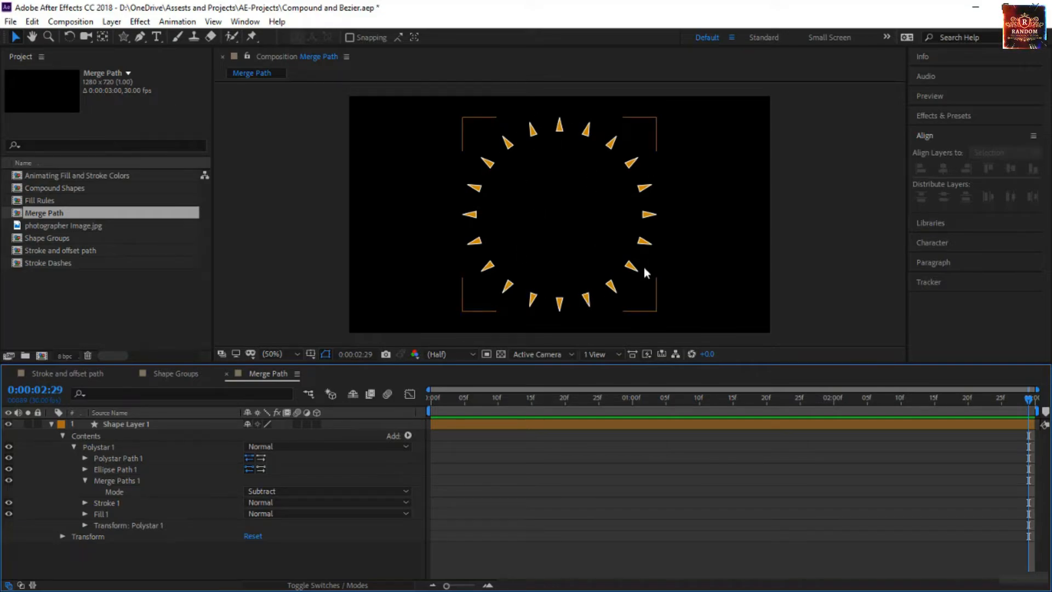
Set the Merge Paths 1 mode to Intersect and inspect the ellipse and polystar outlines against the resulting shape
{"action": "left_click", "coordinate": [298, 490]}
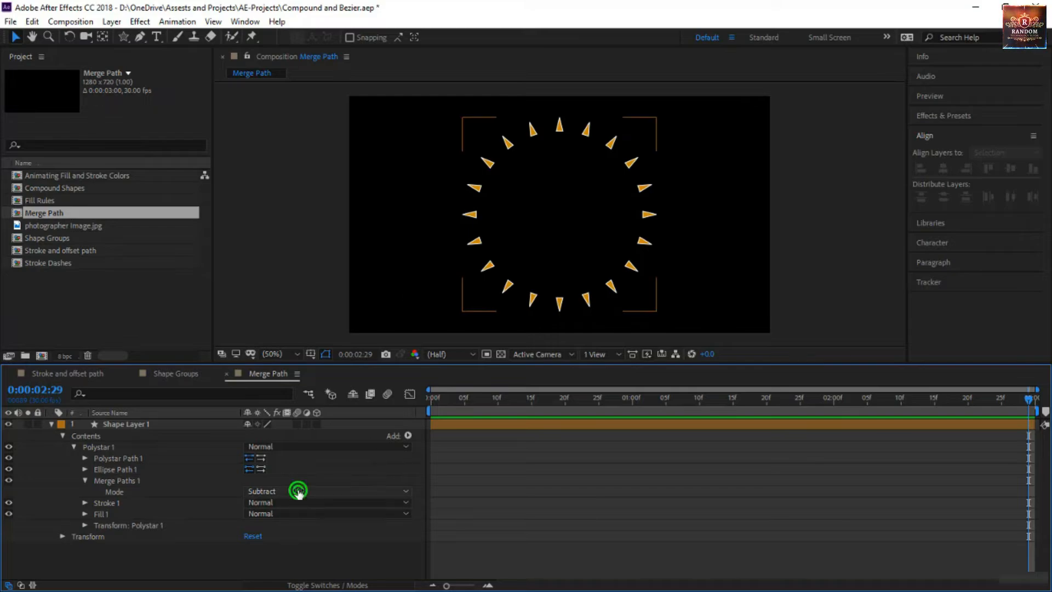
{"action": "left_click", "coordinate": [300, 550]}
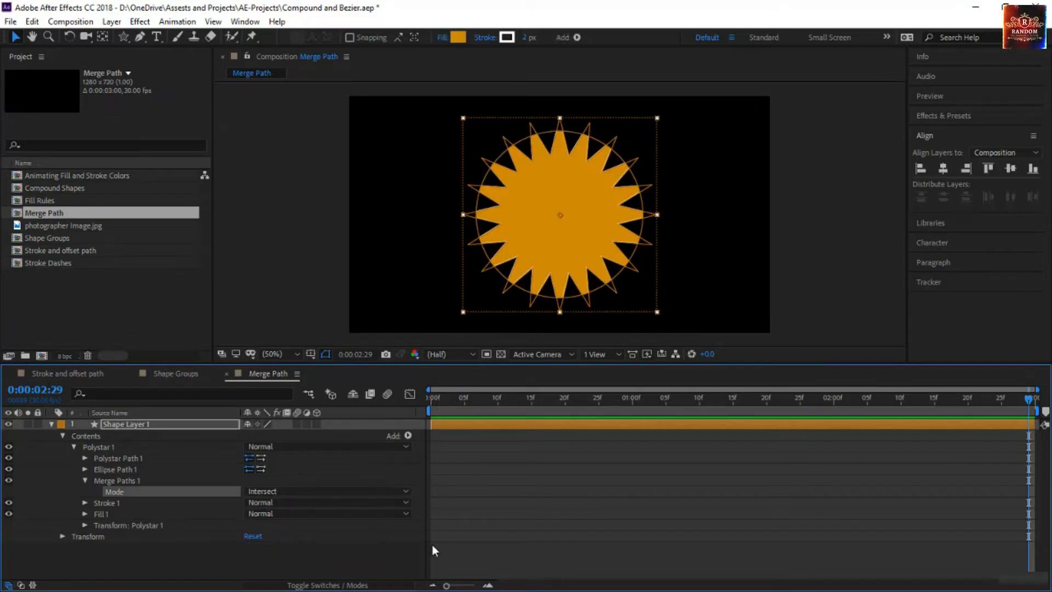
{"action": "left_click", "coordinate": [491, 477]}
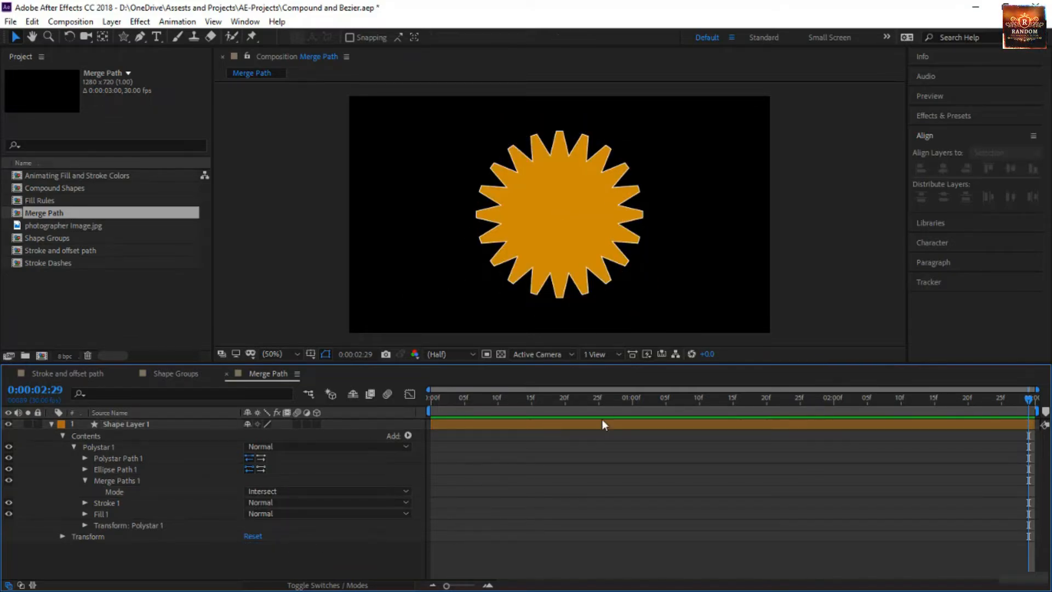
{"action": "left_click", "coordinate": [550, 235]}
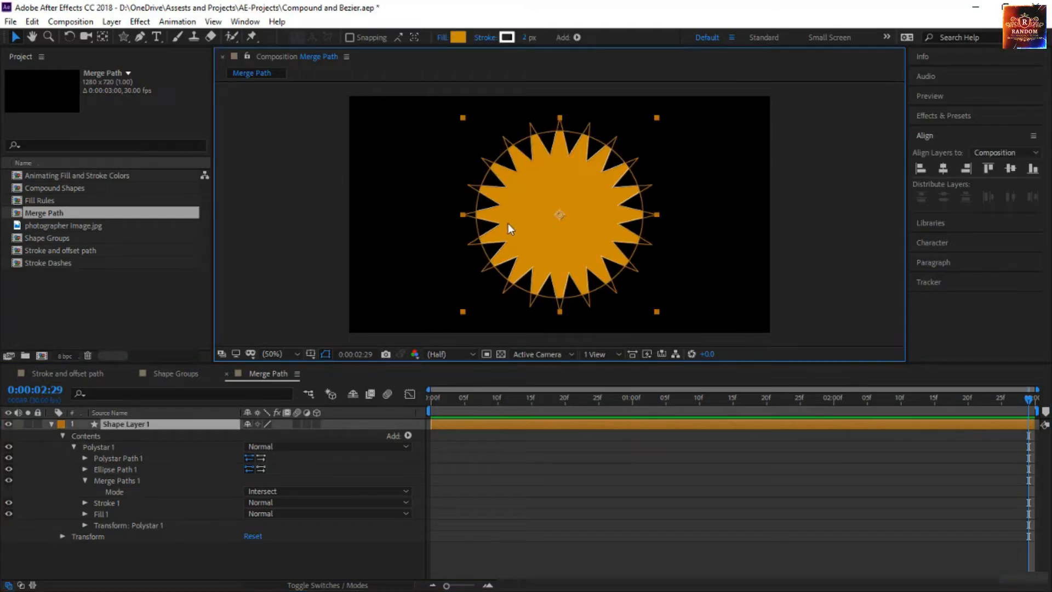
{"action": "left_click", "coordinate": [124, 469]}
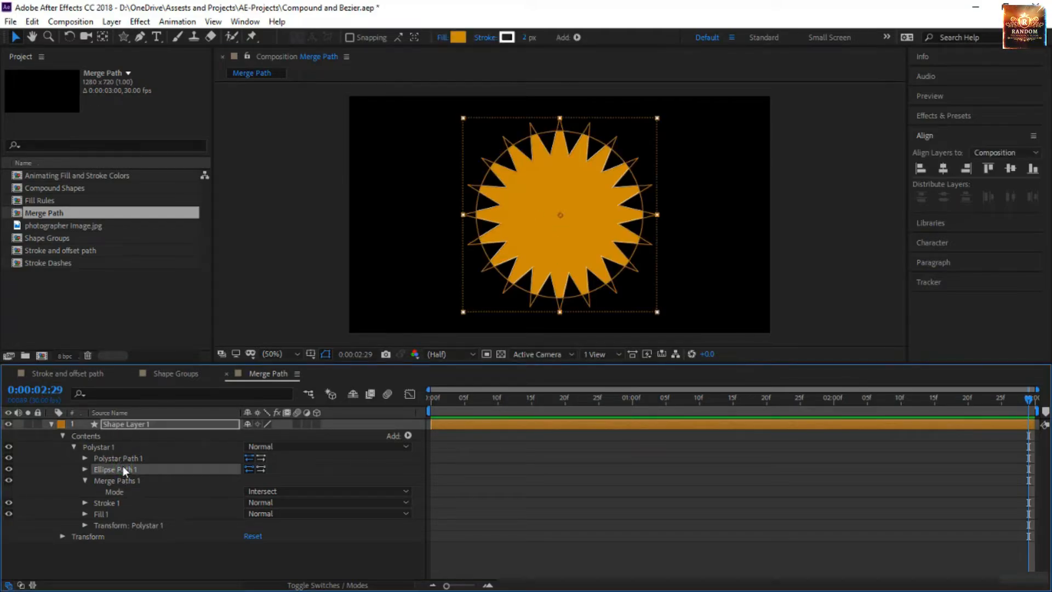
{"action": "left_click", "coordinate": [127, 459]}
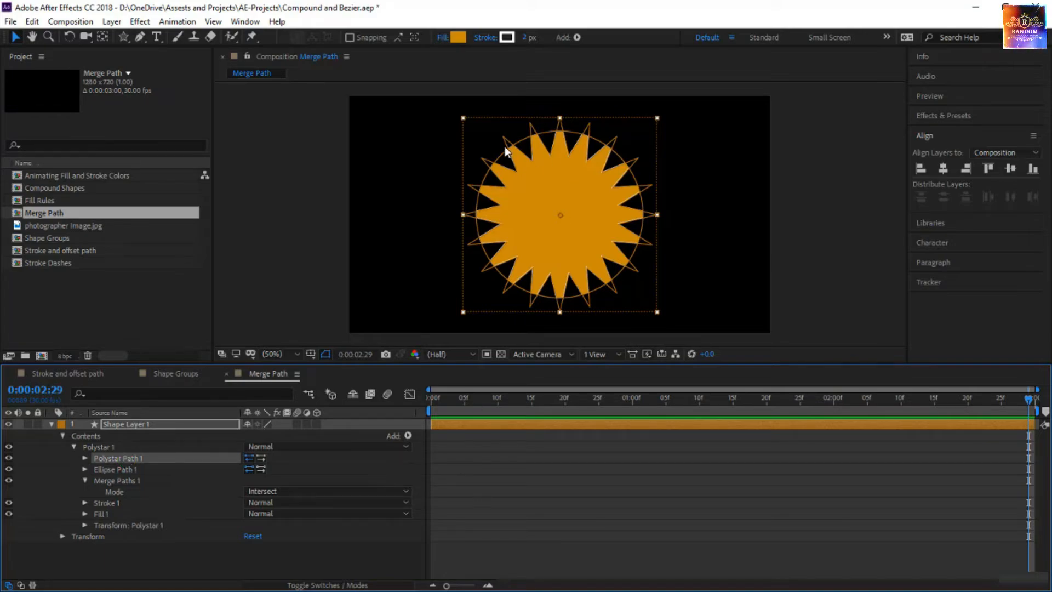
{"action": "left_click", "coordinate": [439, 181]}
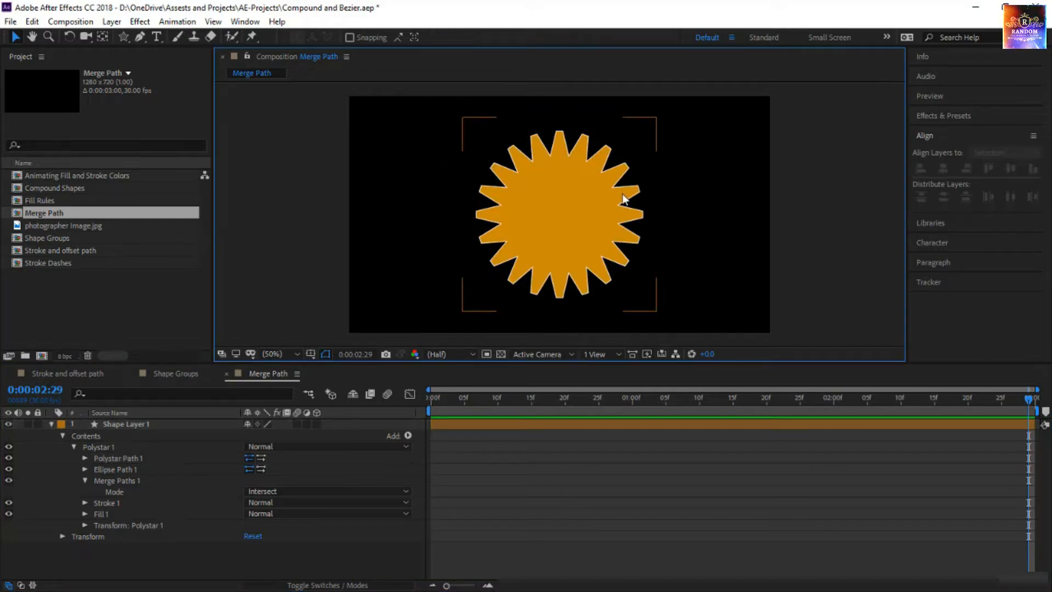
Add a second ellipse path to the Polystar 1 group and place it below Merge Paths 1 in the stack
{"action": "left_click", "coordinate": [85, 480]}
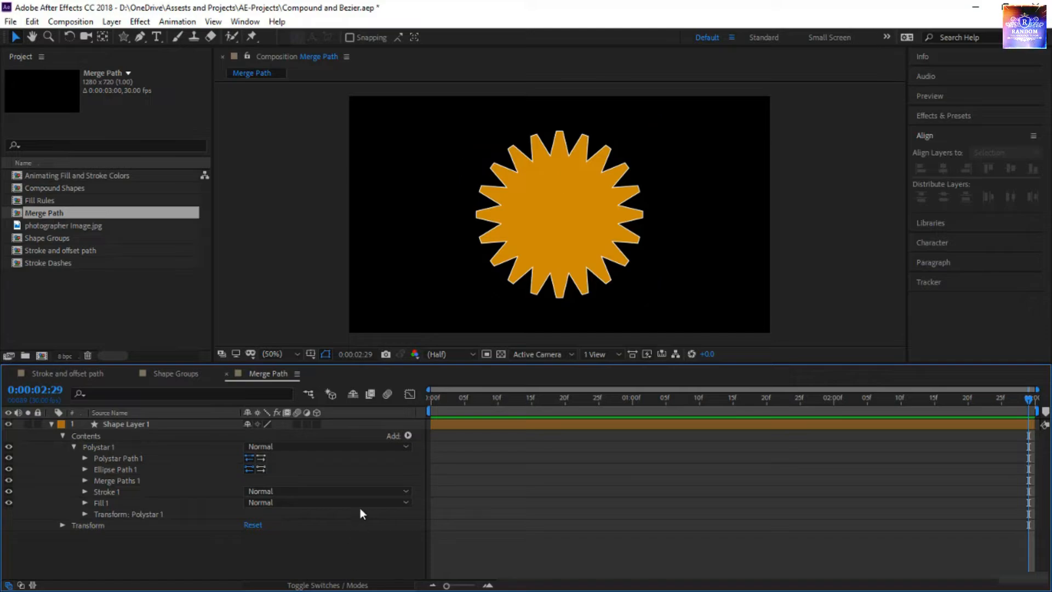
{"action": "left_click", "coordinate": [143, 481]}
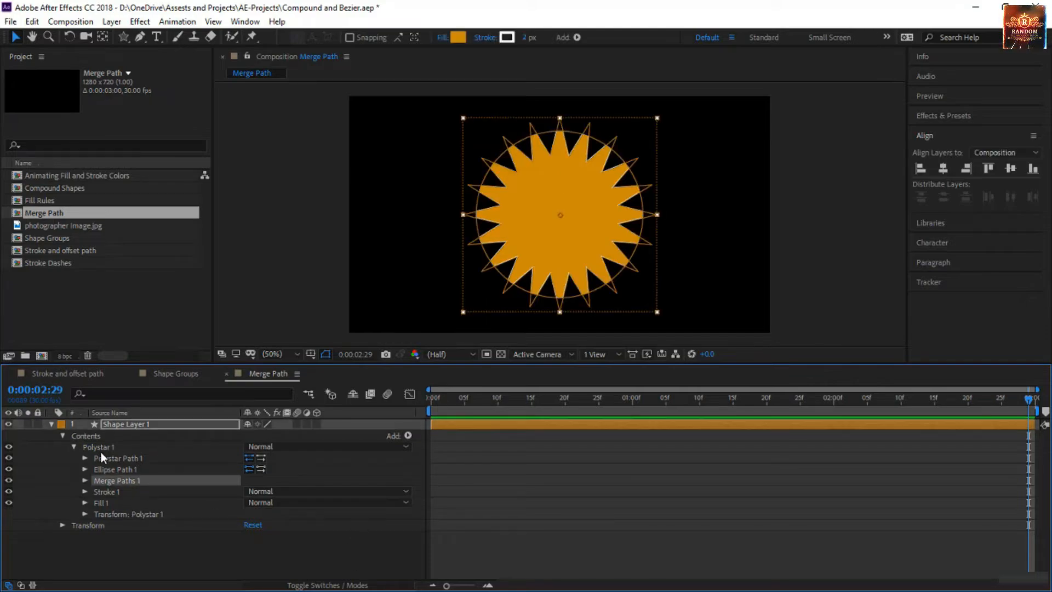
{"action": "left_click", "coordinate": [409, 436]}
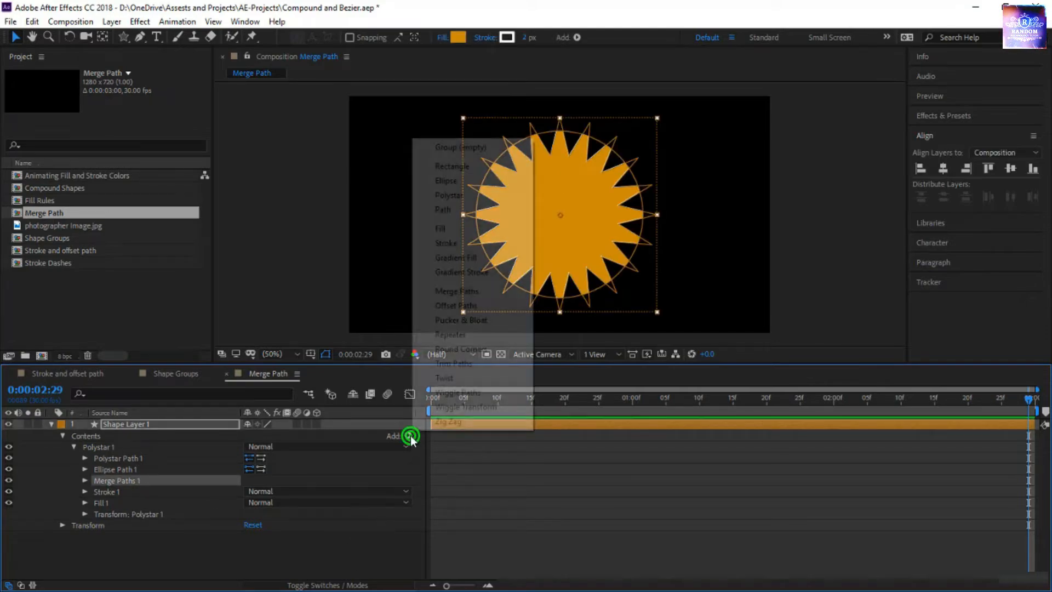
{"action": "left_click", "coordinate": [475, 181]}
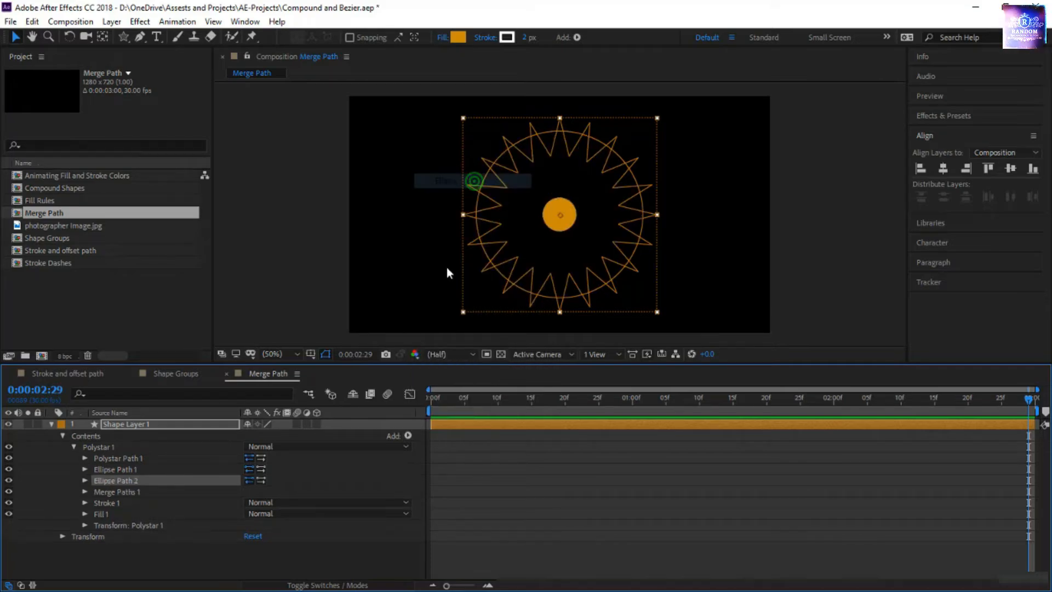
{"action": "left_click_drag", "start_coordinate": [137, 480], "coordinate": [138, 491]}
{"action": "left_click", "coordinate": [137, 481]}
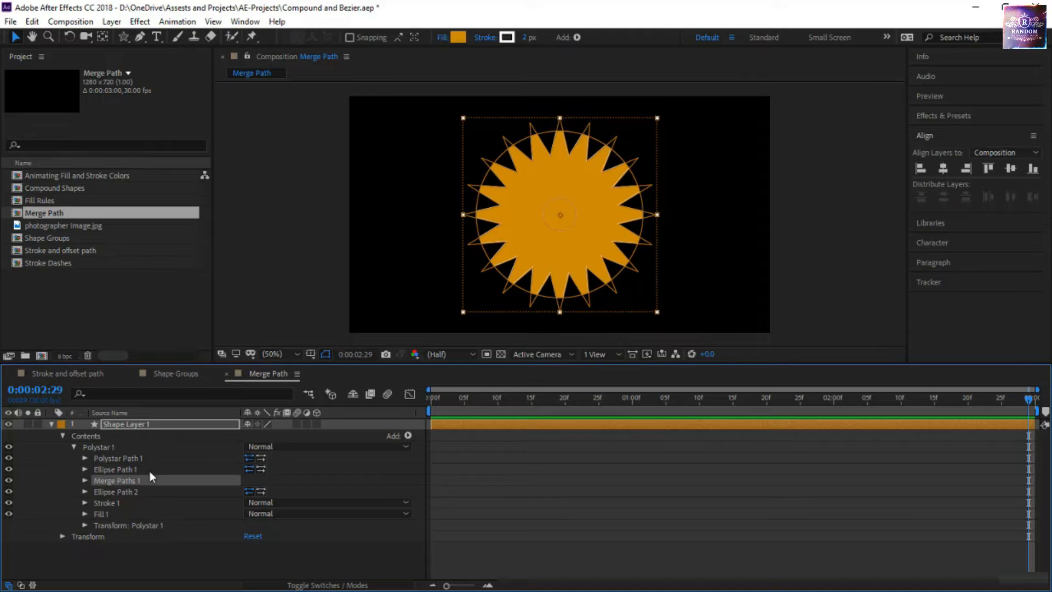
{"action": "left_click", "coordinate": [568, 533]}
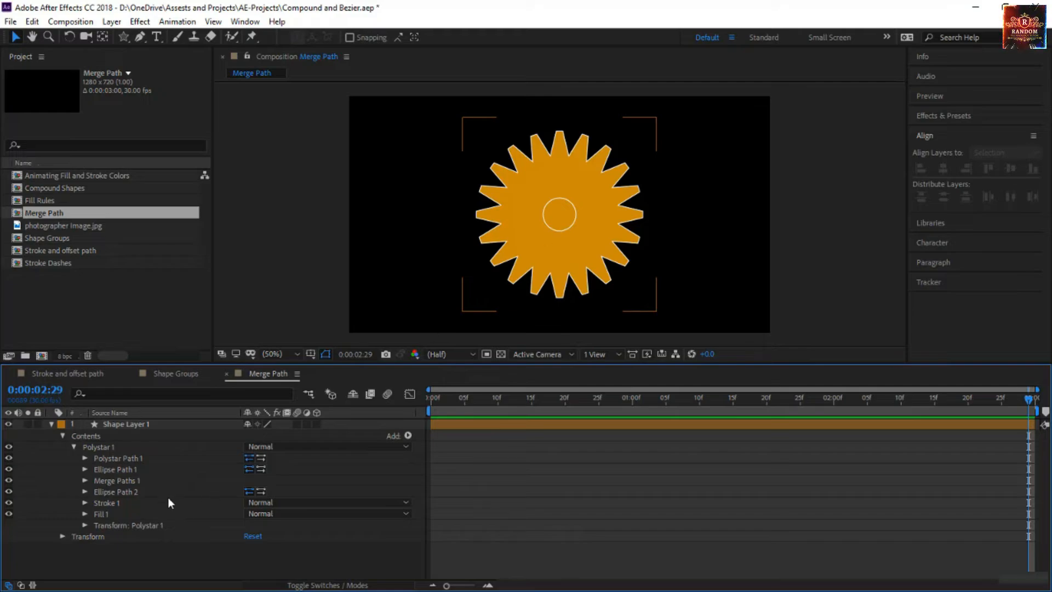
Set the size of Ellipse Path 2 to 424 by 424
{"action": "left_click", "coordinate": [85, 492]}
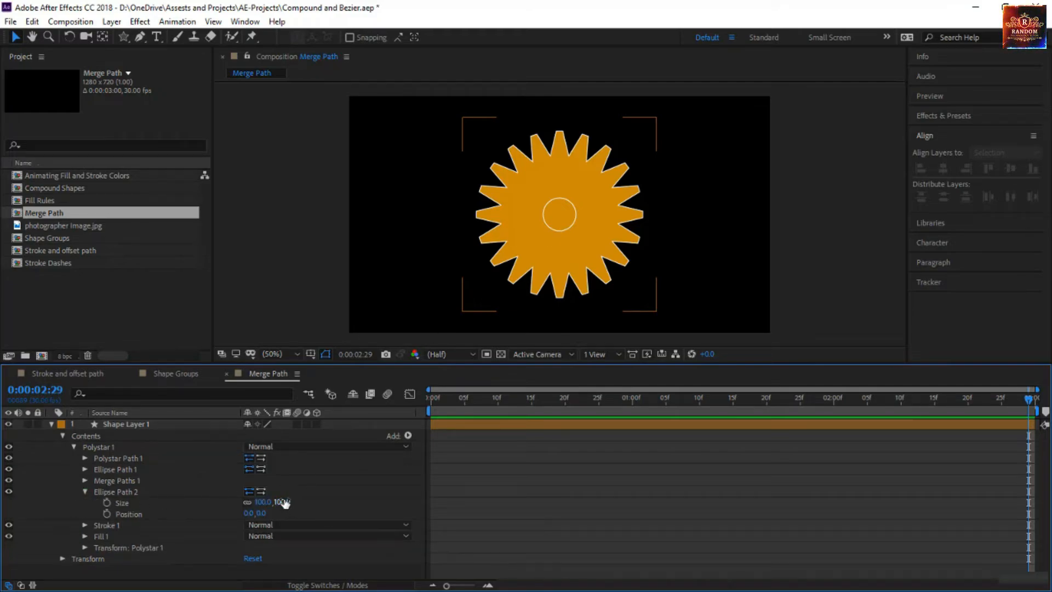
{"action": "left_click_drag", "start_coordinate": [282, 502], "coordinate": [500, 507]}
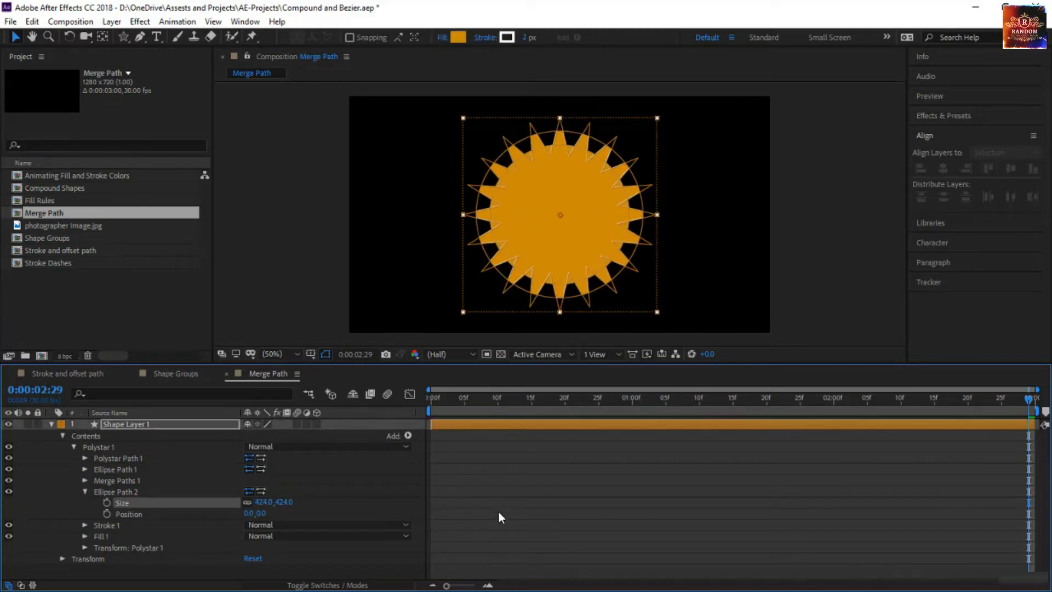
{"action": "left_click", "coordinate": [636, 521]}
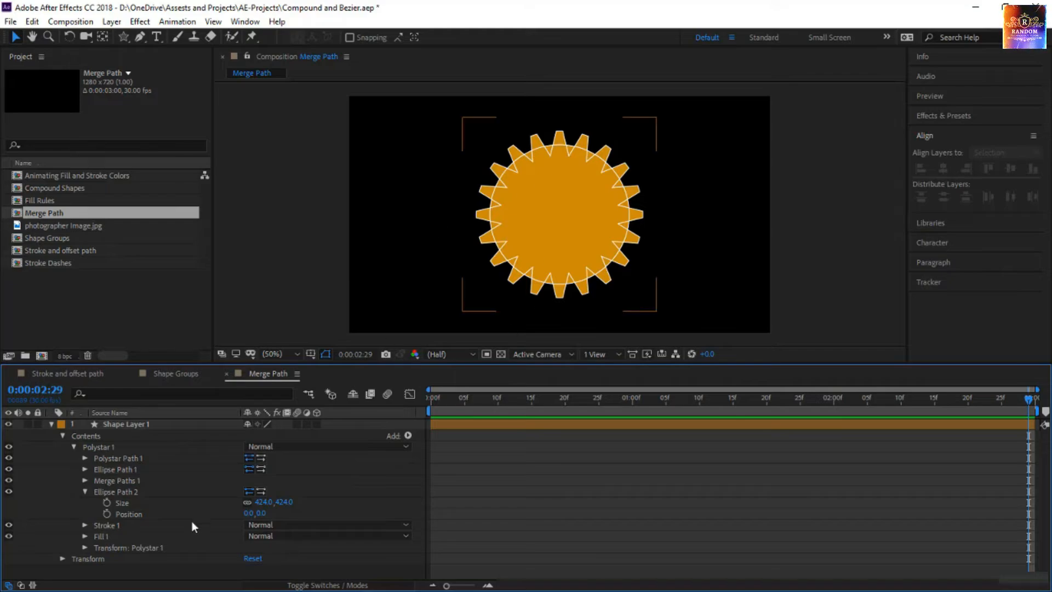
{"action": "left_click", "coordinate": [84, 491]}
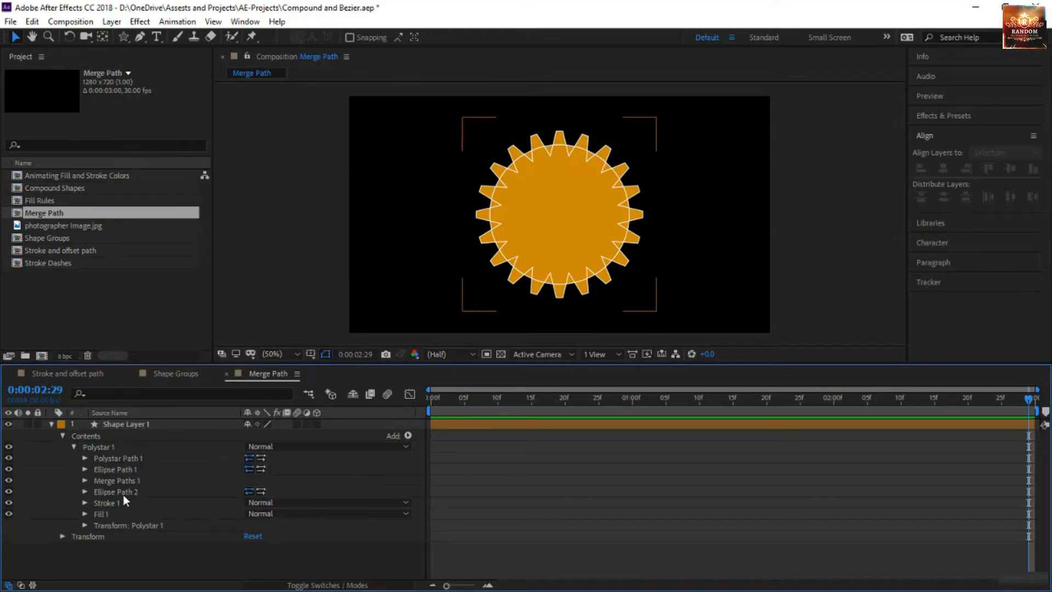
Add a second Merge Paths operation, place it below Ellipse Path 2, and keep its mode at Add
{"action": "left_click", "coordinate": [123, 492]}
{"action": "left_click", "coordinate": [407, 436]}
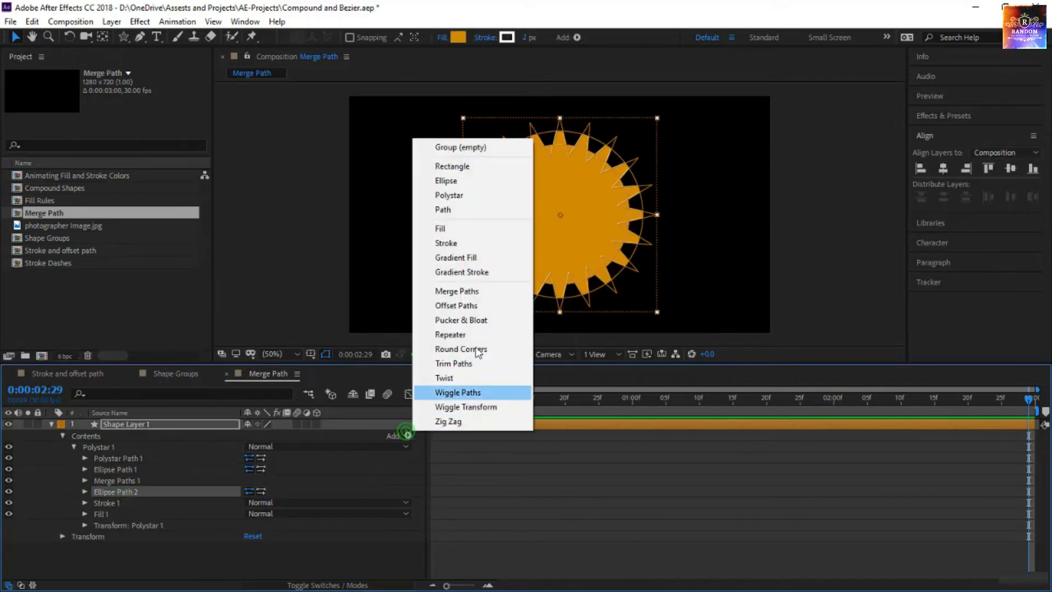
{"action": "left_click", "coordinate": [487, 297]}
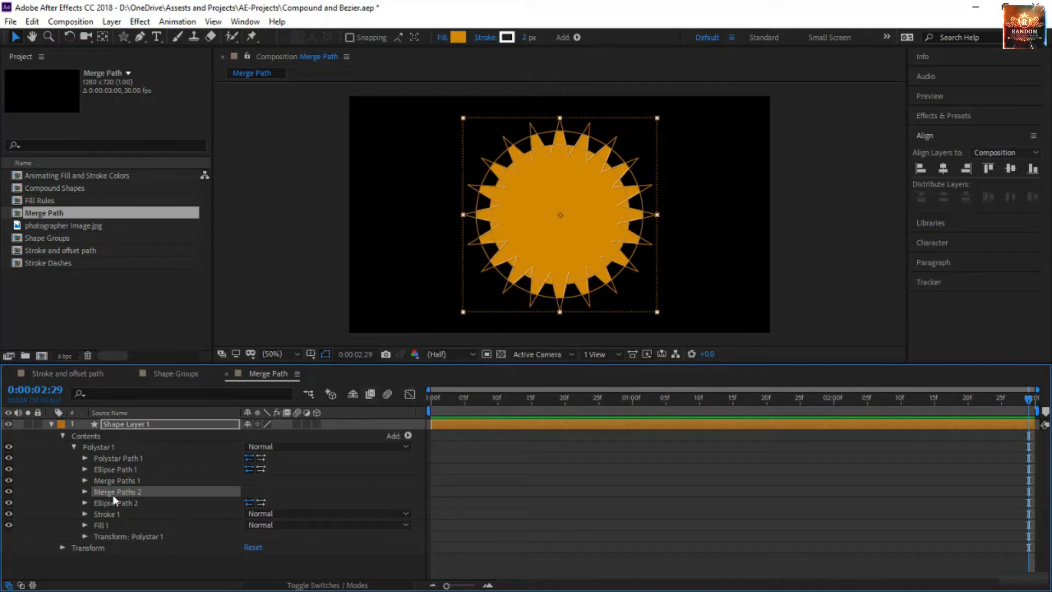
{"action": "left_click_drag", "start_coordinate": [113, 495], "coordinate": [100, 509]}
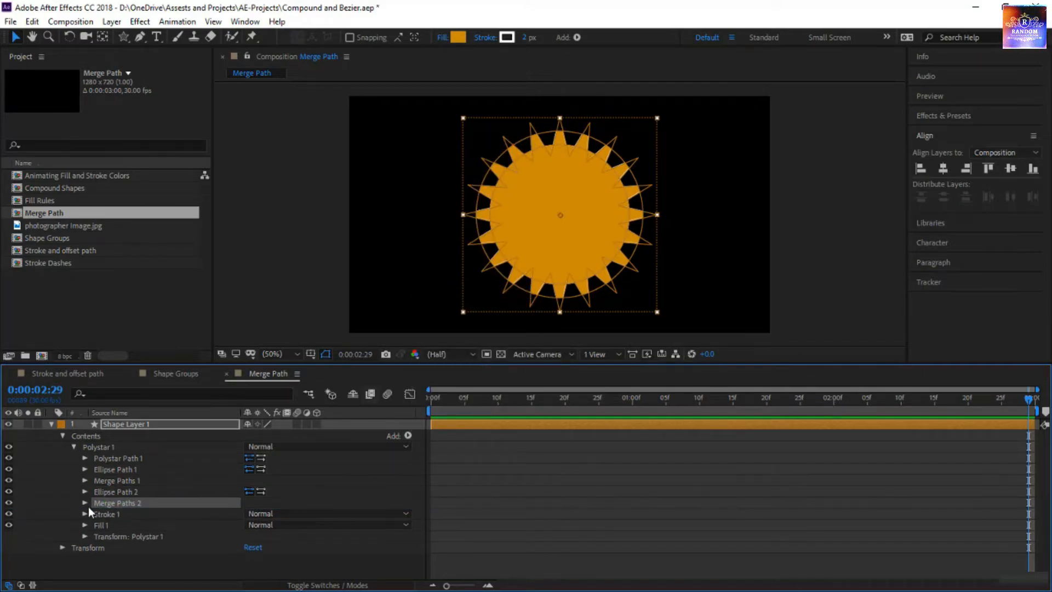
{"action": "left_click", "coordinate": [84, 503]}
{"action": "left_click", "coordinate": [268, 514]}
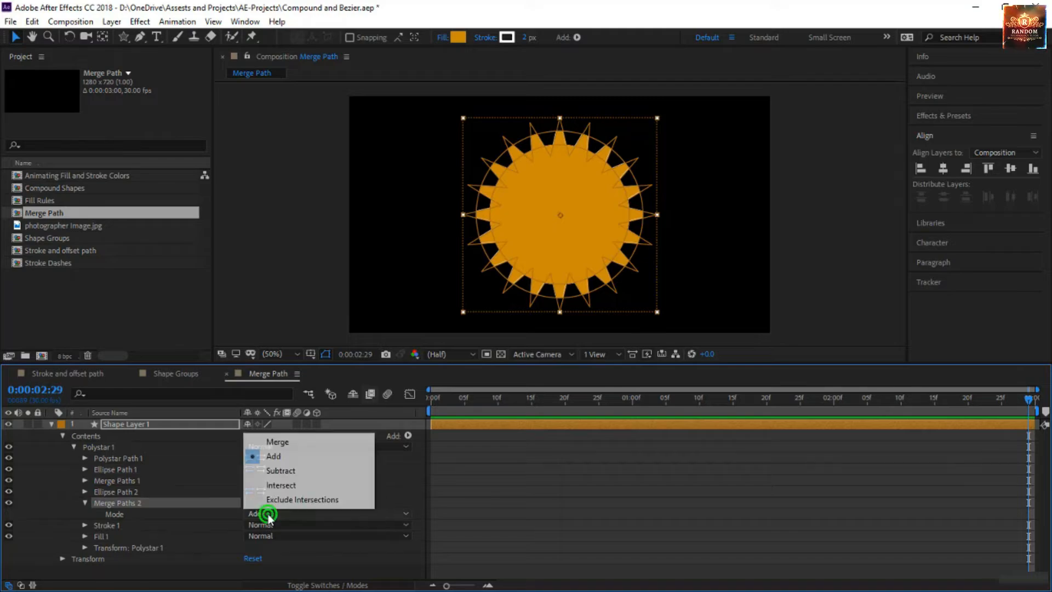
{"action": "left_click", "coordinate": [273, 457]}
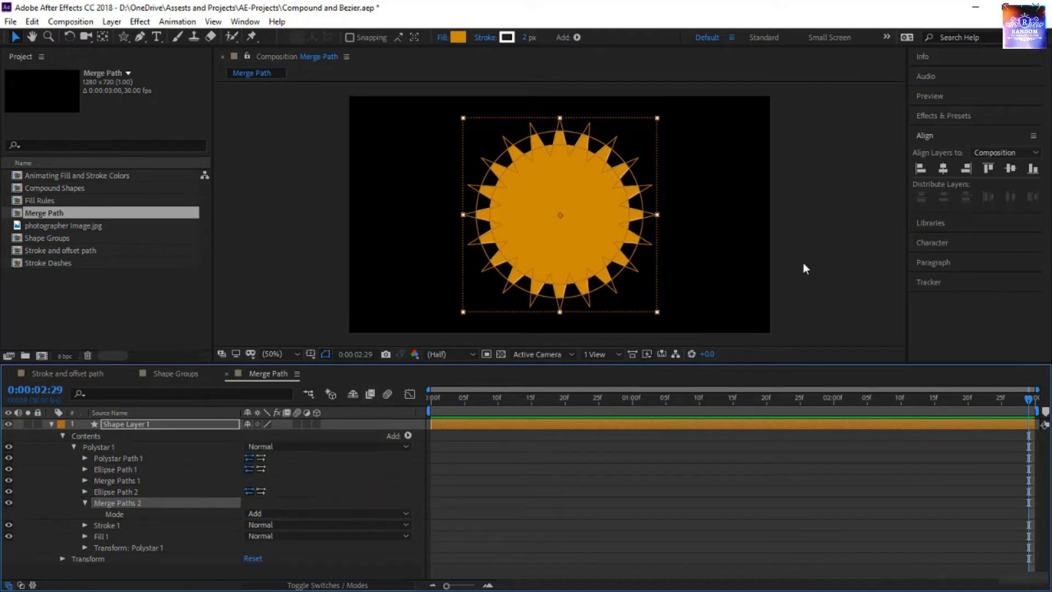
{"action": "left_click", "coordinate": [583, 486]}
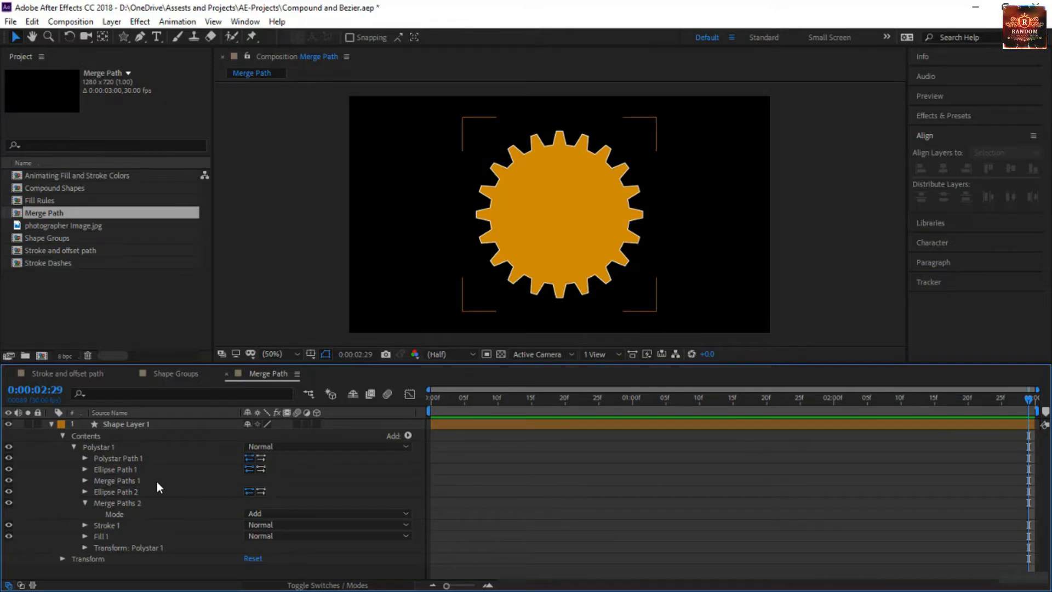
Review the mode options of Merge Paths 1 and inspect the Merge Paths 2 outlines against the gear shape
{"action": "left_click", "coordinate": [142, 485]}
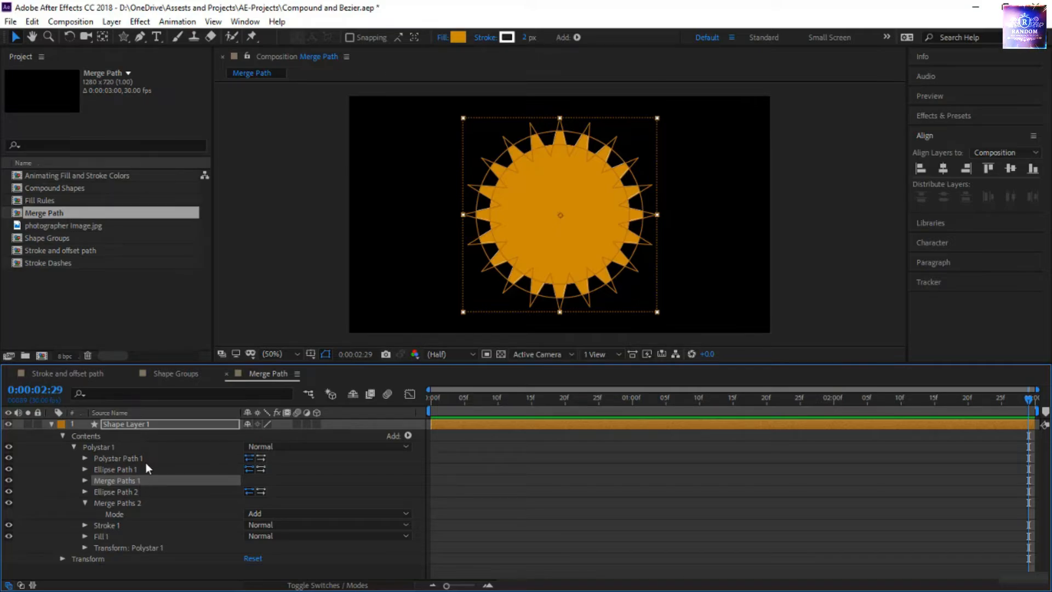
{"action": "left_click", "coordinate": [84, 481]}
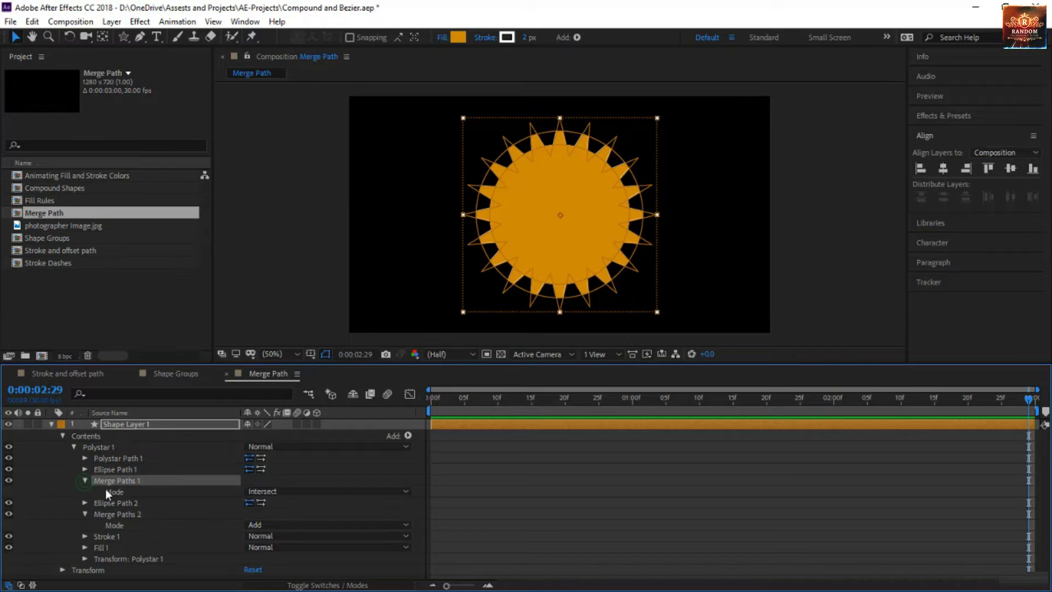
{"action": "left_click", "coordinate": [290, 494]}
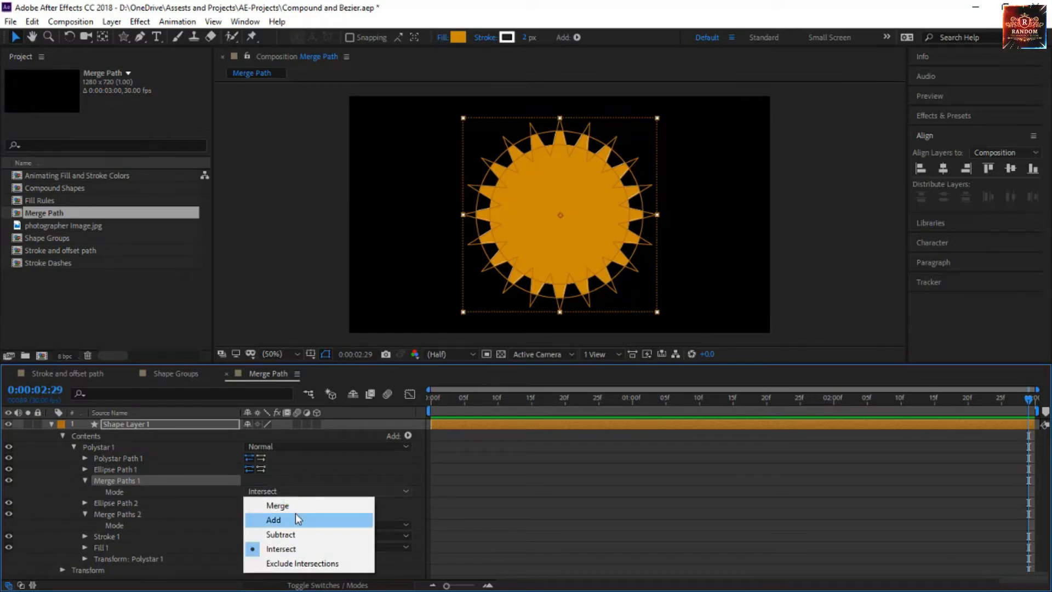
{"action": "left_click", "coordinate": [509, 514]}
{"action": "left_click", "coordinate": [85, 514]}
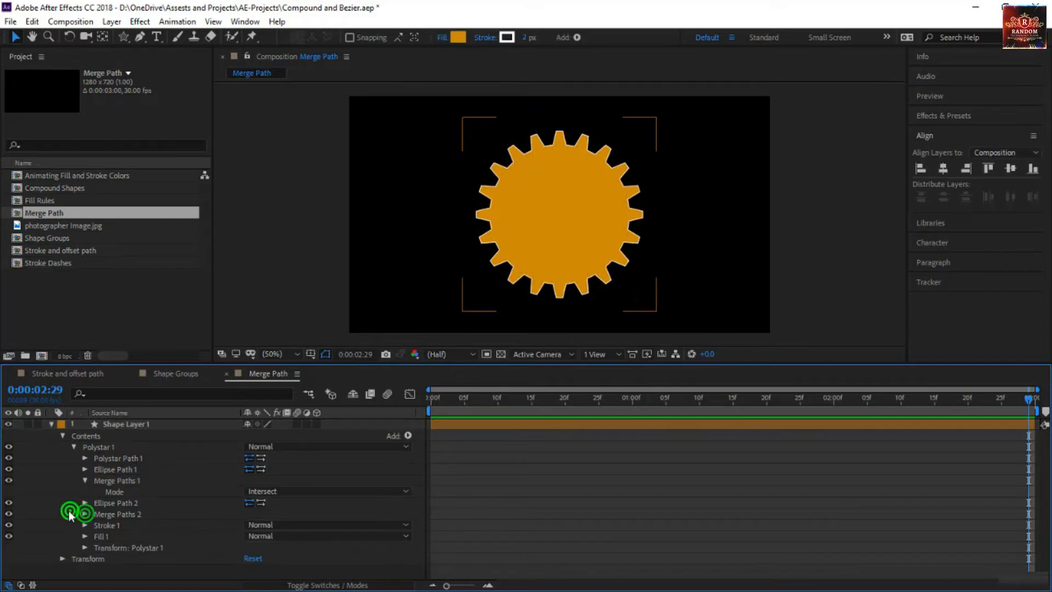
{"action": "left_click", "coordinate": [109, 515]}
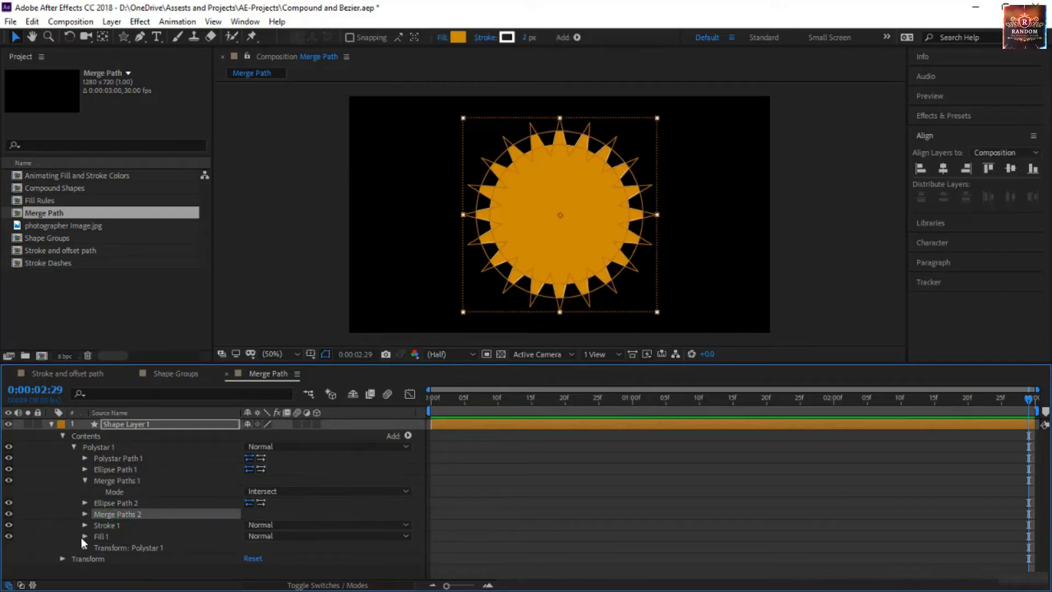
{"action": "left_click", "coordinate": [543, 492]}
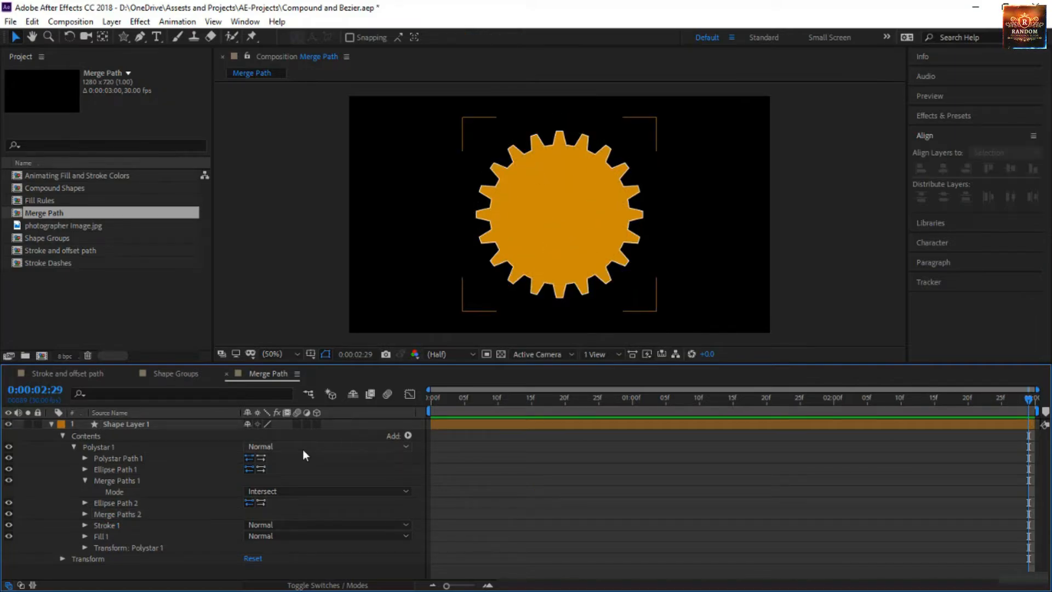
Add a third ellipse path to the Polystar 1 group and place it below Merge Paths 2
{"action": "left_click", "coordinate": [141, 513]}
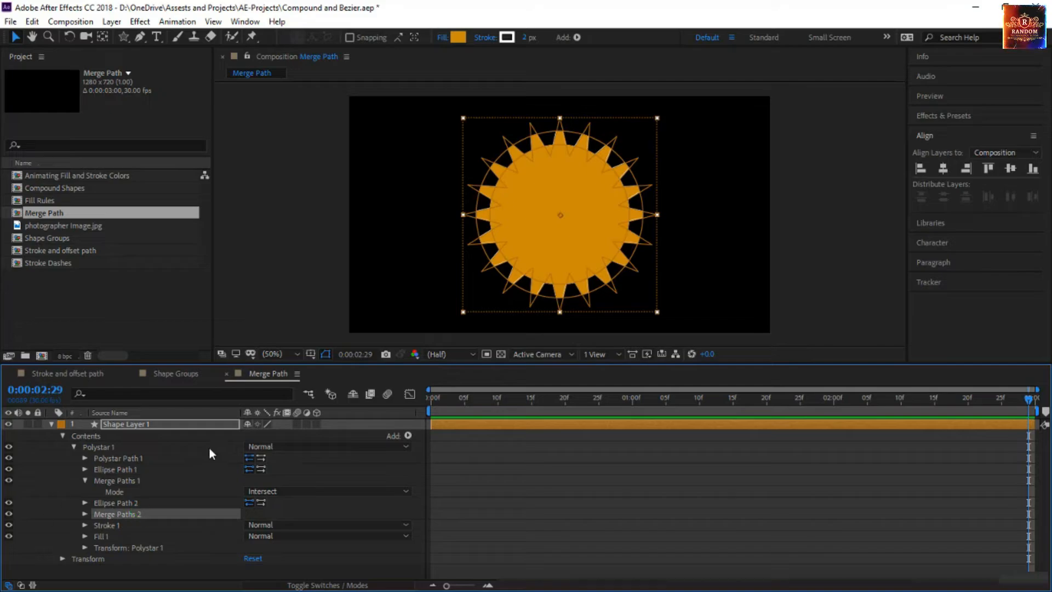
{"action": "left_click", "coordinate": [409, 435]}
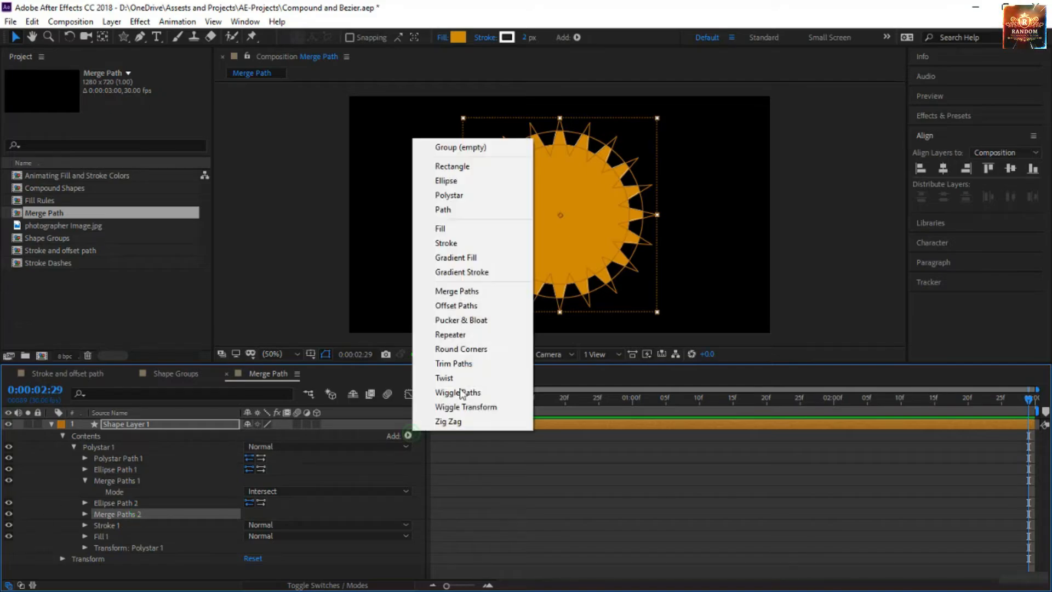
{"action": "left_click", "coordinate": [457, 181]}
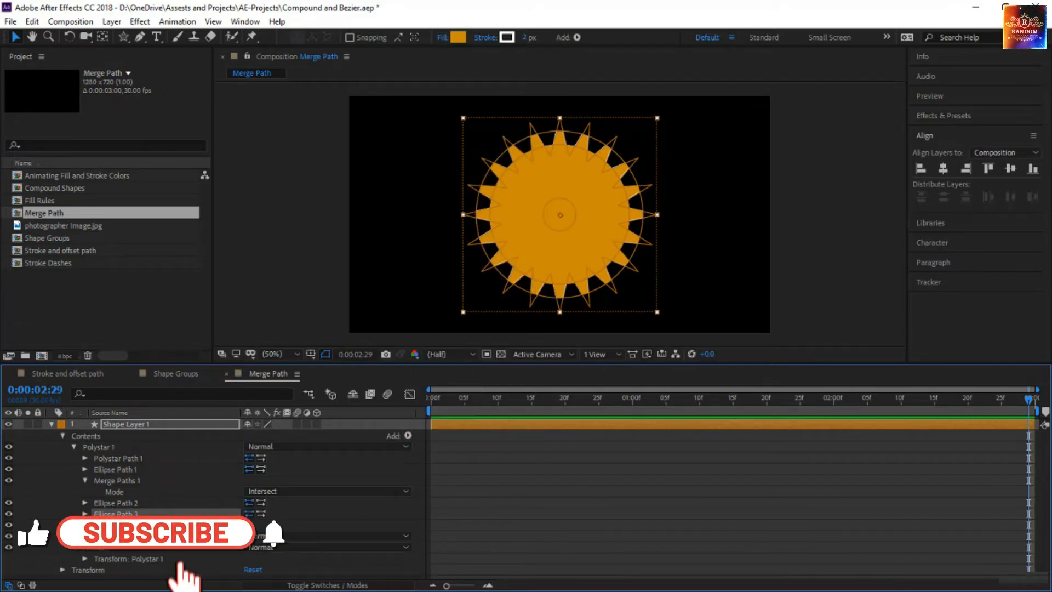
{"action": "left_click_drag", "start_coordinate": [122, 514], "coordinate": [124, 530]}
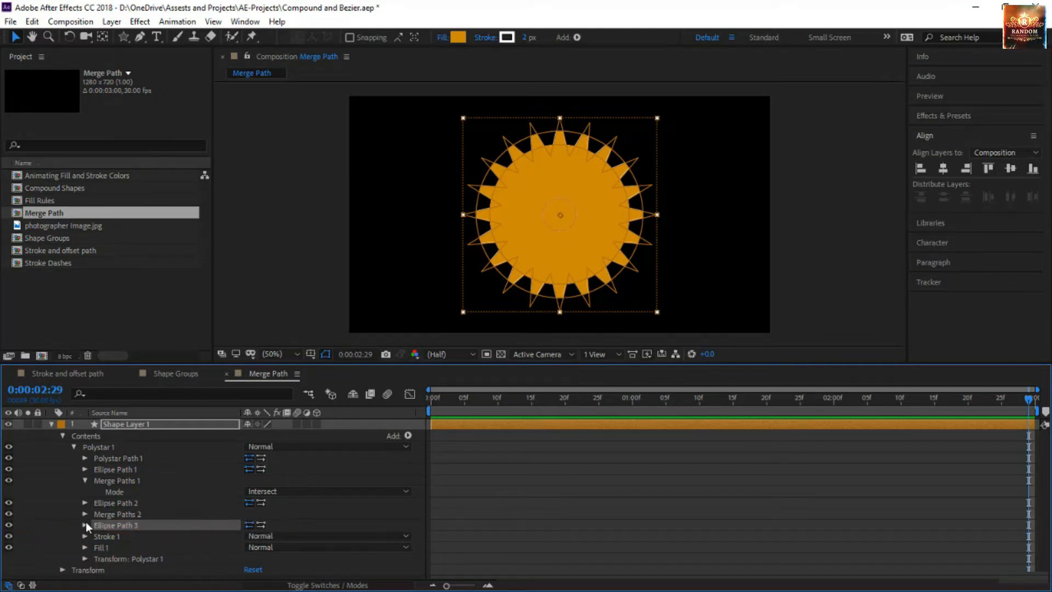
Set the size of Ellipse Path 3 to 303 by 303, and try its reversed path direction before restoring the normal direction
{"action": "left_click", "coordinate": [85, 525]}
{"action": "left_click_drag", "start_coordinate": [283, 537], "coordinate": [423, 545]}
{"action": "left_click", "coordinate": [259, 524]}
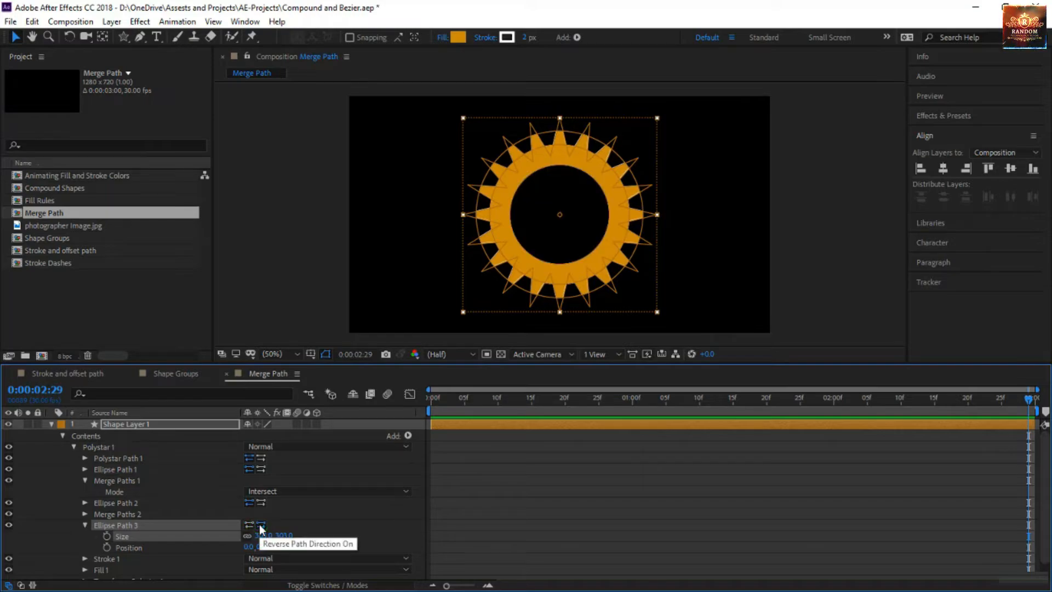
{"action": "left_click", "coordinate": [250, 525]}
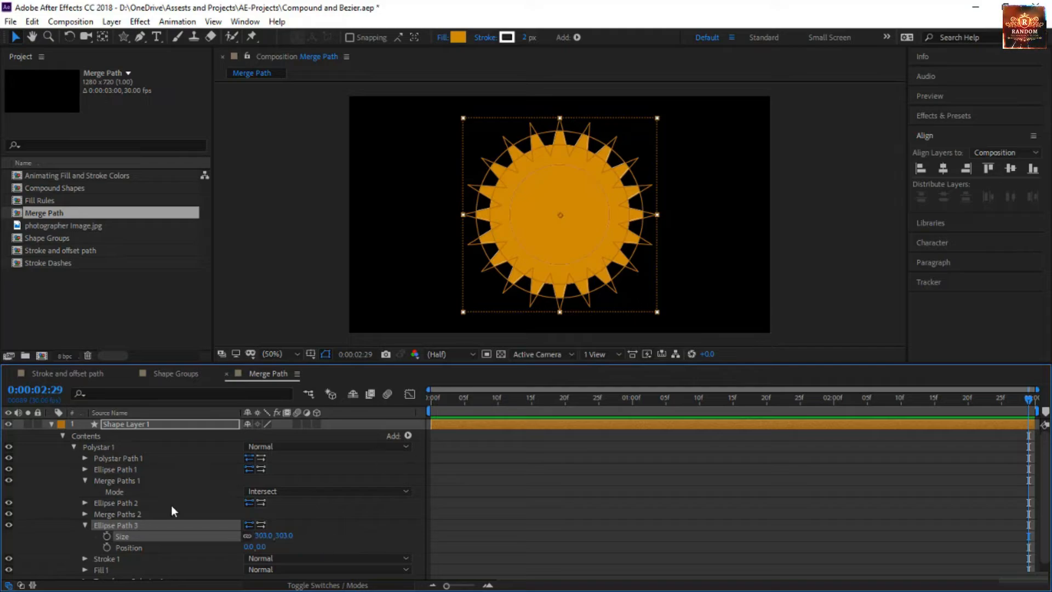
Add a third Merge Paths operation to the Polystar 1 group and place it below Ellipse Path 3
{"action": "left_click", "coordinate": [408, 435]}
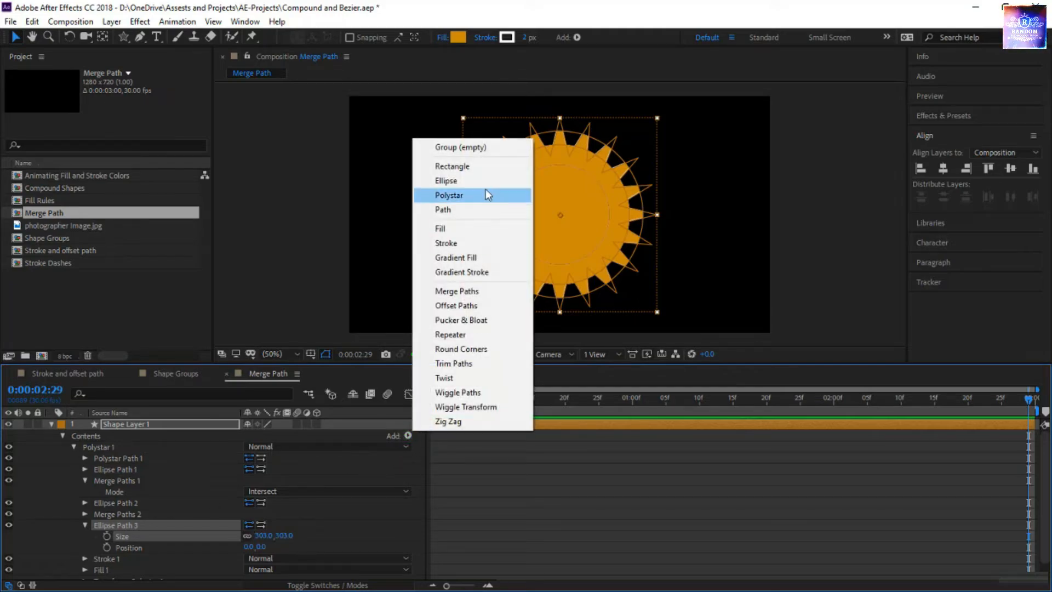
{"action": "left_click", "coordinate": [460, 291]}
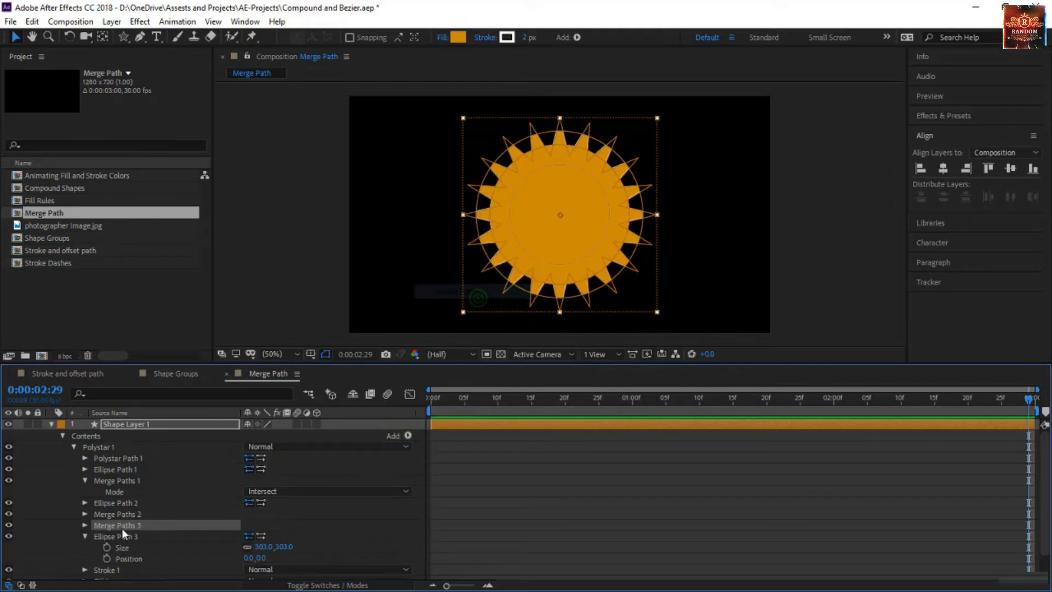
{"action": "left_click", "coordinate": [123, 526]}
{"action": "left_click_drag", "start_coordinate": [125, 530], "coordinate": [125, 567]}
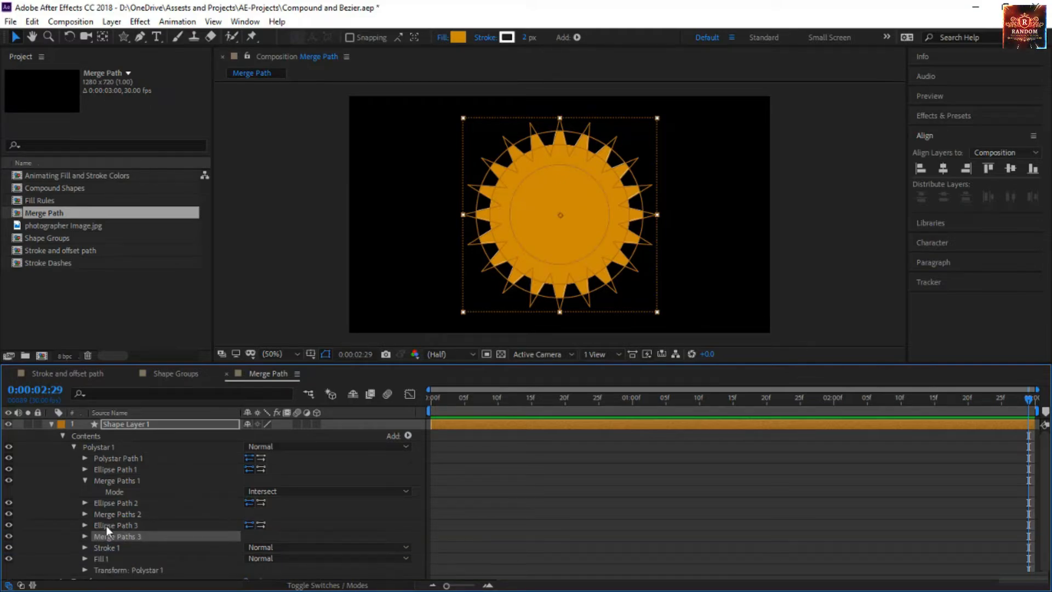
Set the Merge Paths 3 mode to Subtract to cut Ellipse Path 3 out of the gear
{"action": "left_click", "coordinate": [139, 524]}
{"action": "left_click", "coordinate": [139, 515]}
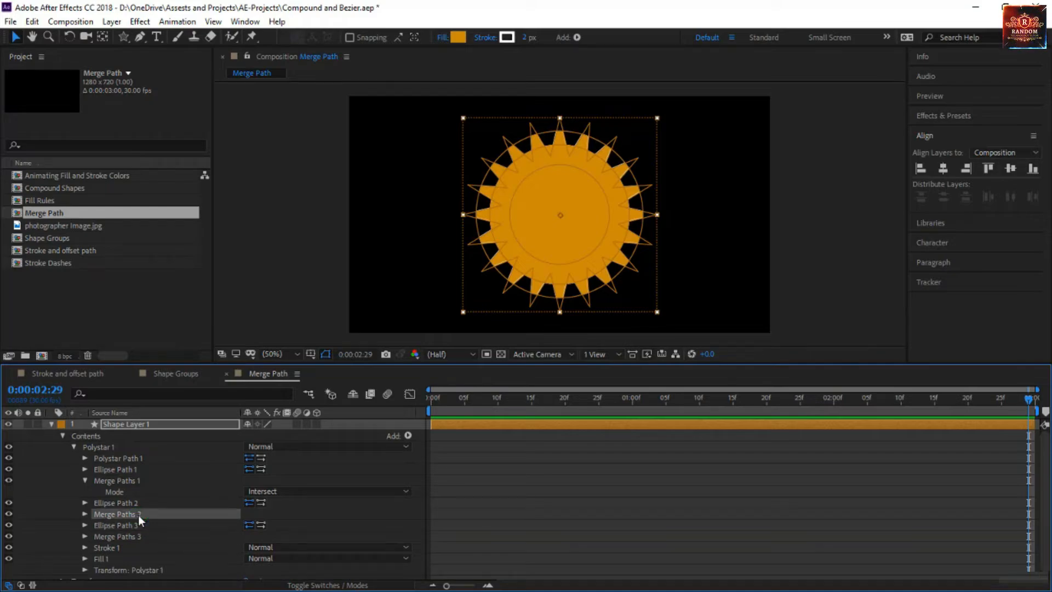
{"action": "left_click", "coordinate": [114, 537]}
{"action": "left_click", "coordinate": [85, 536]}
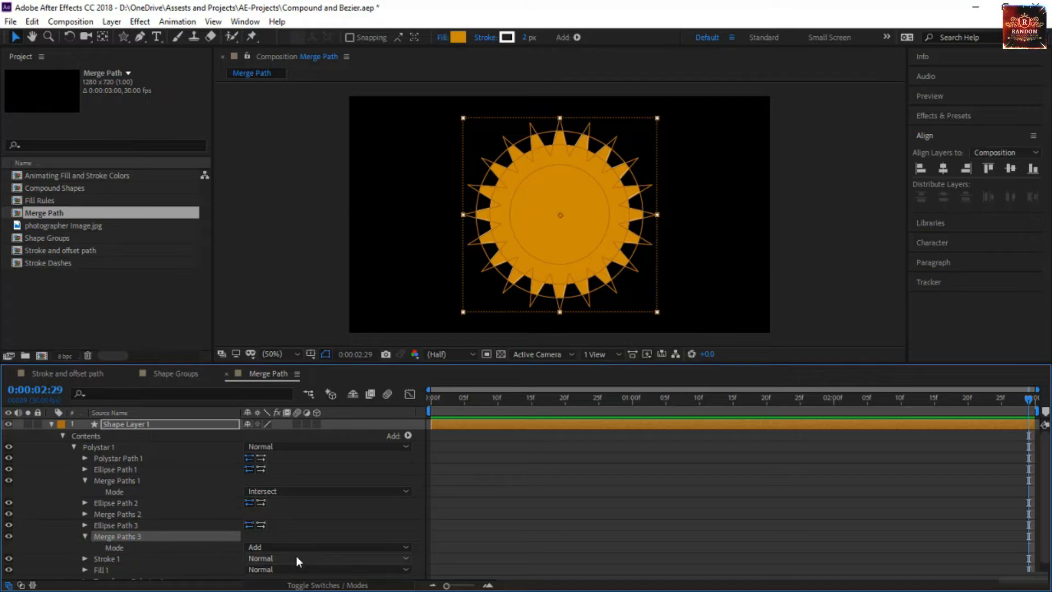
{"action": "left_click", "coordinate": [277, 547]}
{"action": "left_click", "coordinate": [280, 505]}
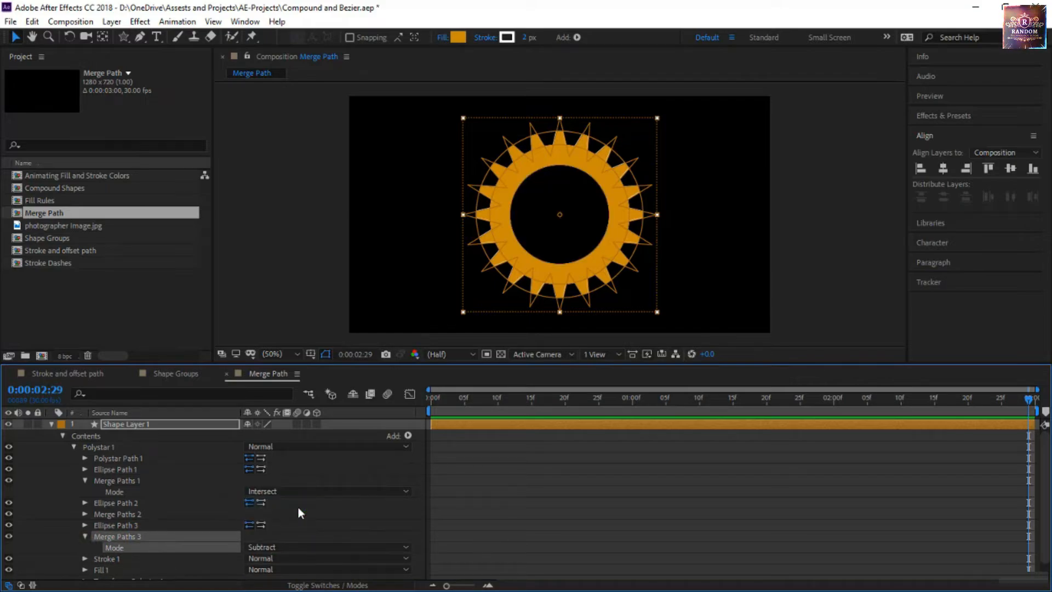
{"action": "left_click", "coordinate": [592, 502]}
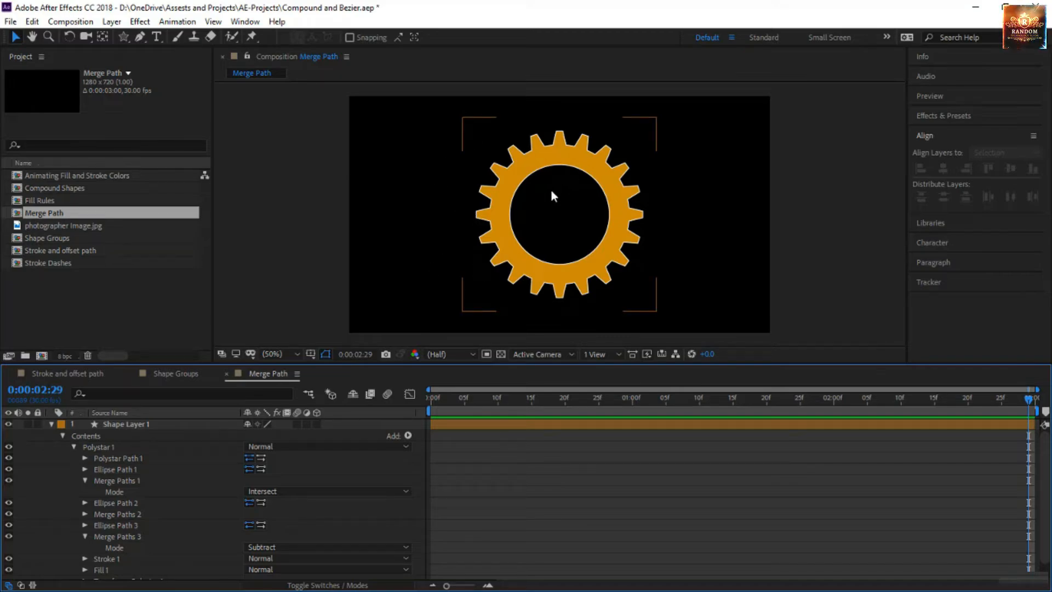
Add a five-pointed star to Shape Layer 1 and shrink it so its points overlap the gear's inner ring
{"action": "left_click", "coordinate": [74, 447]}
{"action": "left_click", "coordinate": [91, 438]}
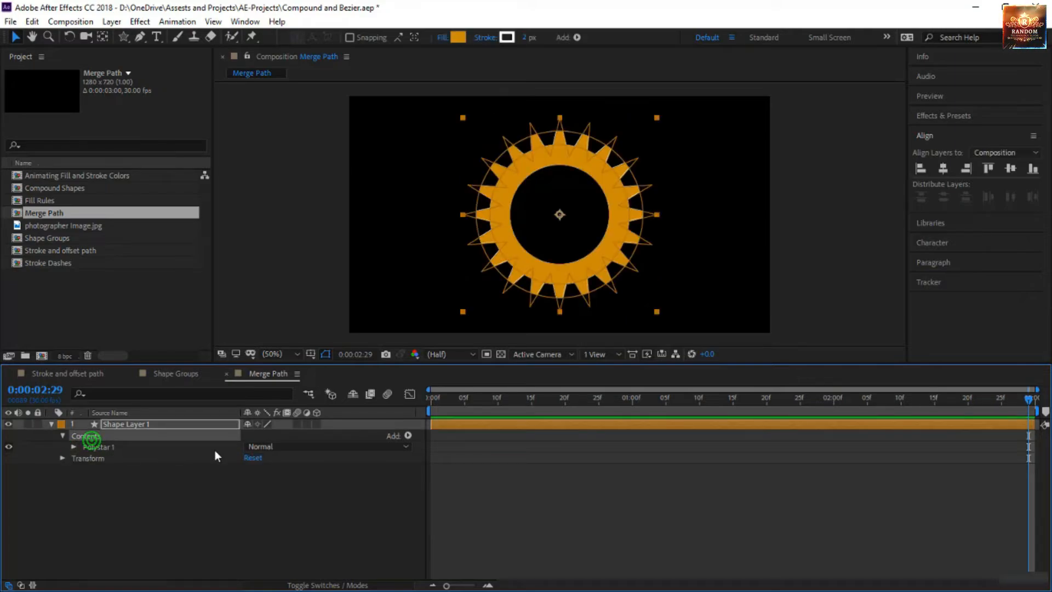
{"action": "double_click", "coordinate": [123, 36]}
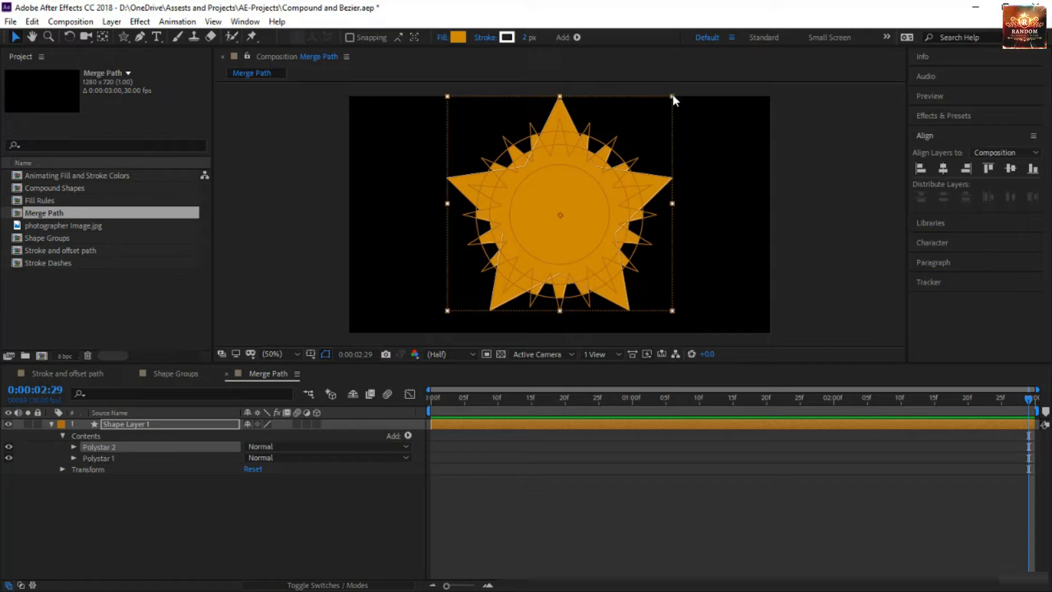
{"action": "left_click_drag", "start_coordinate": [673, 94], "coordinate": [633, 152]}
{"action": "left_click", "coordinate": [131, 489]}
Add a Merge Paths operation at the Contents level of Shape Layer 1, below both polystar groups
{"action": "left_click", "coordinate": [100, 440]}
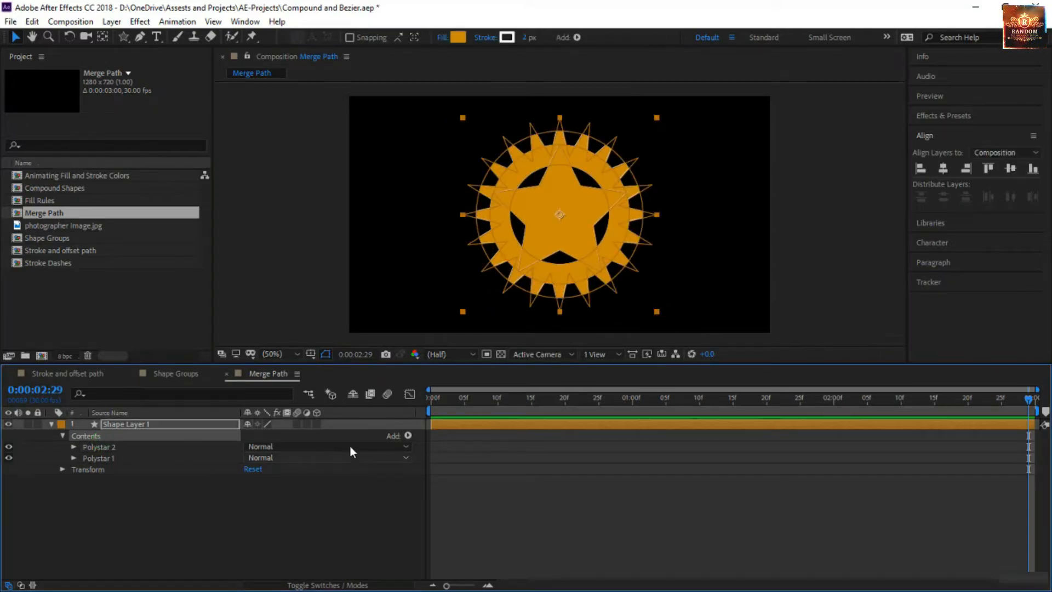
{"action": "left_click", "coordinate": [408, 436]}
{"action": "left_click", "coordinate": [457, 291]}
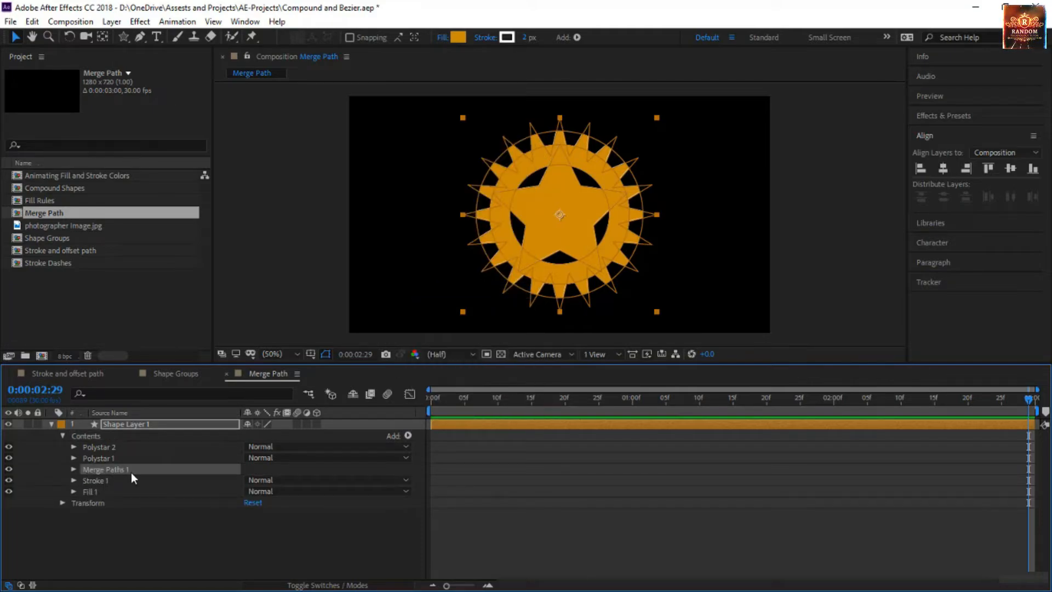
Compare the Contents-level Stroke 1 and Fill 1 with the stroke and fill inside the Polystar 1 group
{"action": "left_click", "coordinate": [101, 481]}
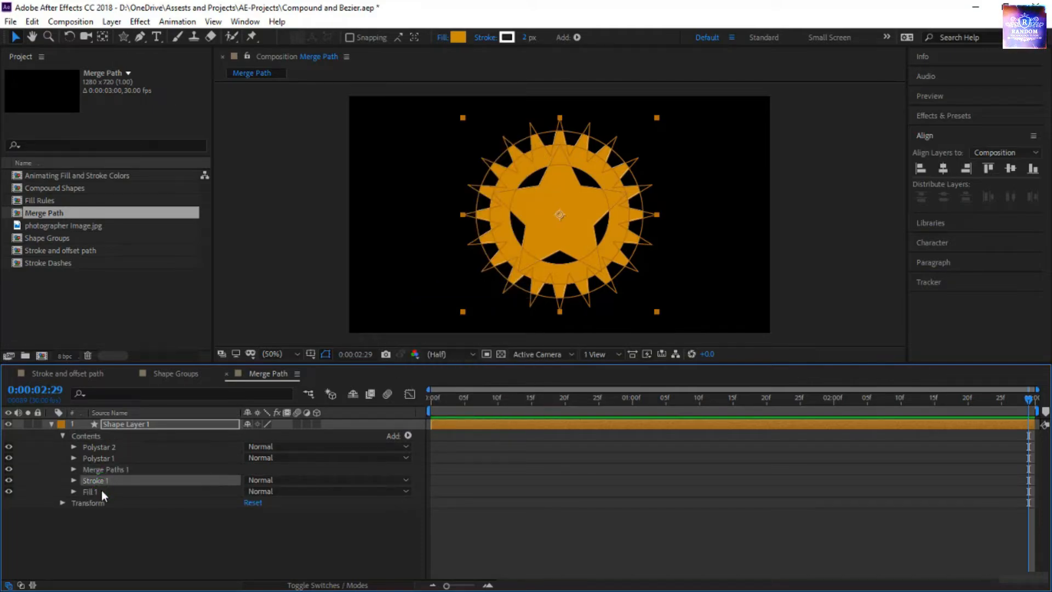
{"action": "left_click", "coordinate": [101, 490]}
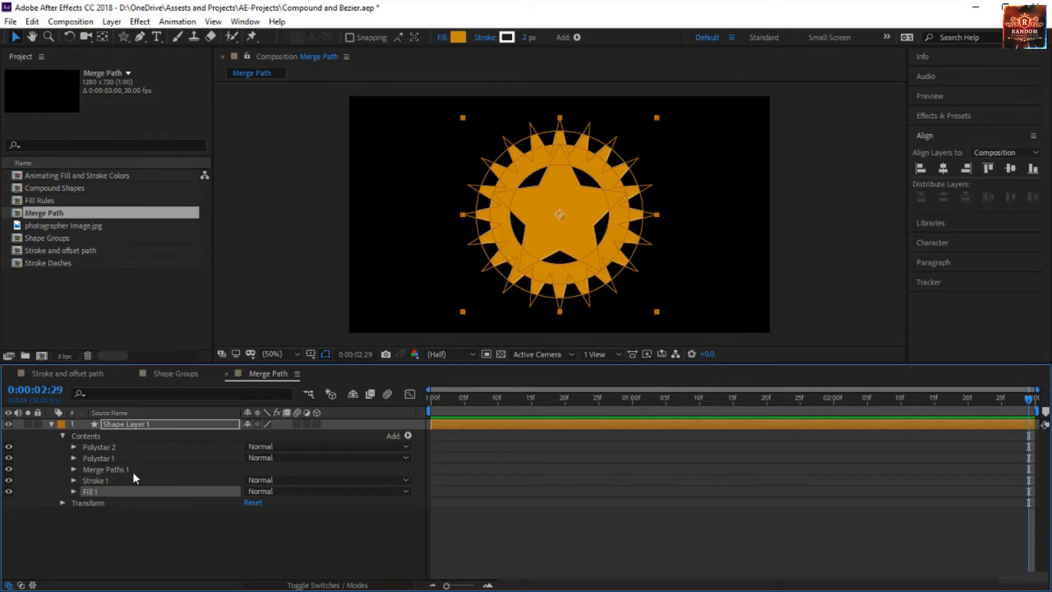
{"action": "left_click", "coordinate": [73, 458]}
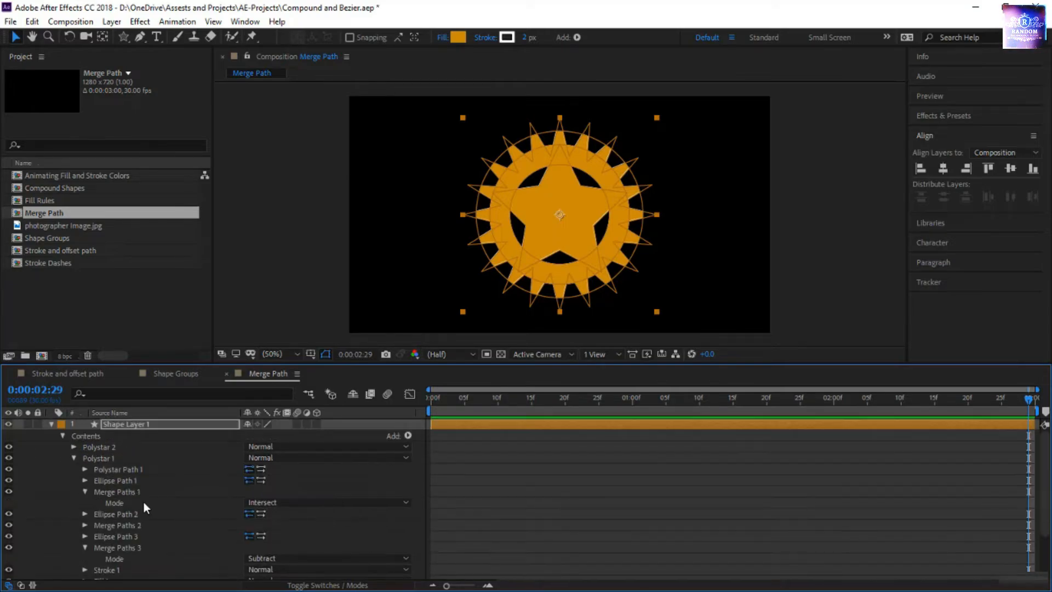
{"action": "scroll", "coordinate": [156, 500], "scroll_direction": "down", "scroll_amount": 3}
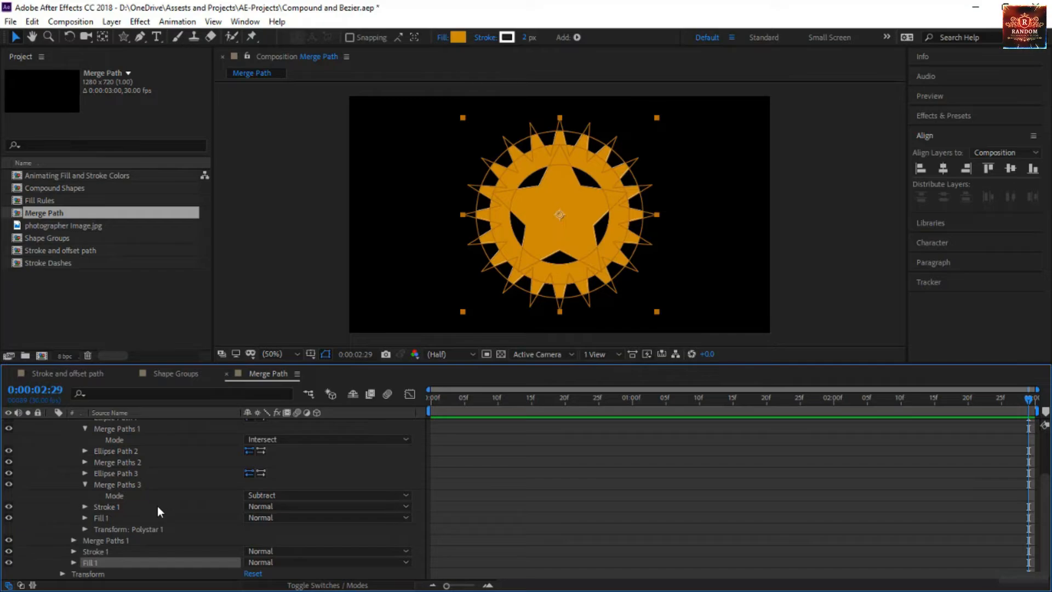
{"action": "left_click", "coordinate": [98, 481]}
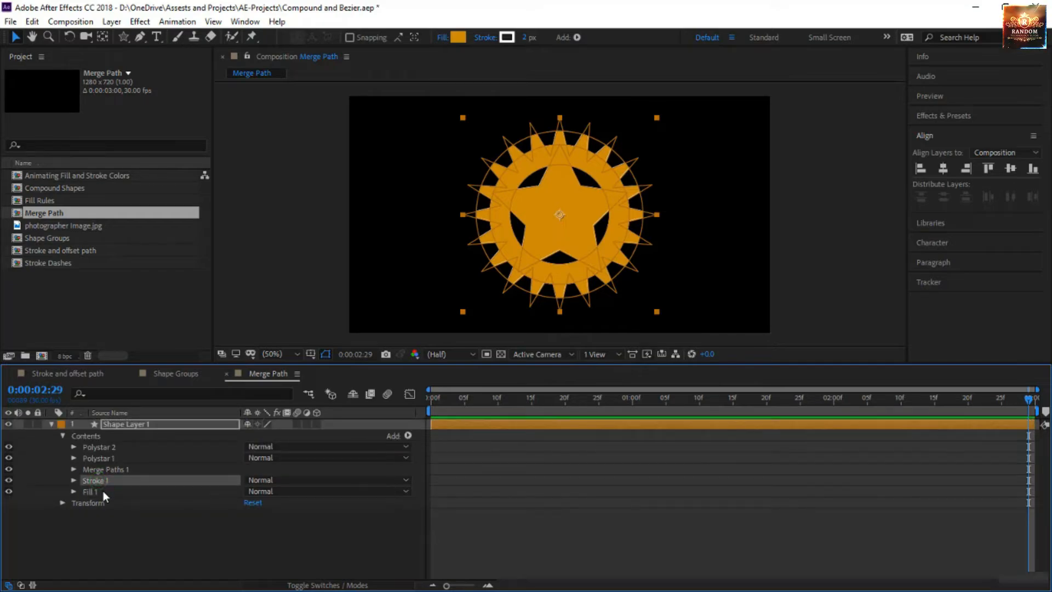
{"action": "left_click", "coordinate": [103, 492]}
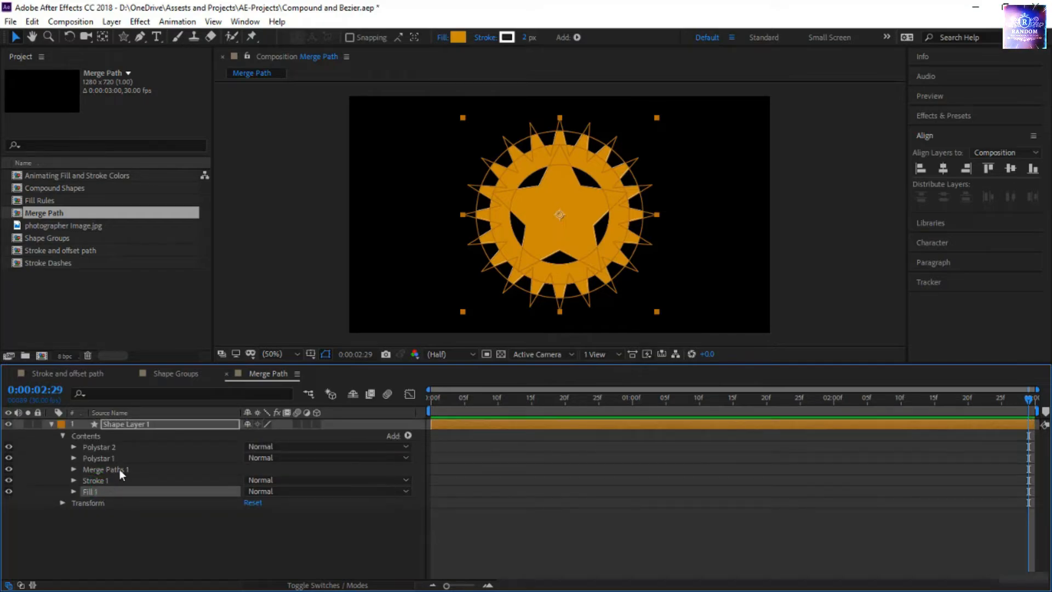
Keep the Contents-level Merge Paths 1 mode at Add and view the combined gear and star without outlines
{"action": "left_click", "coordinate": [119, 469]}
{"action": "left_click", "coordinate": [73, 469]}
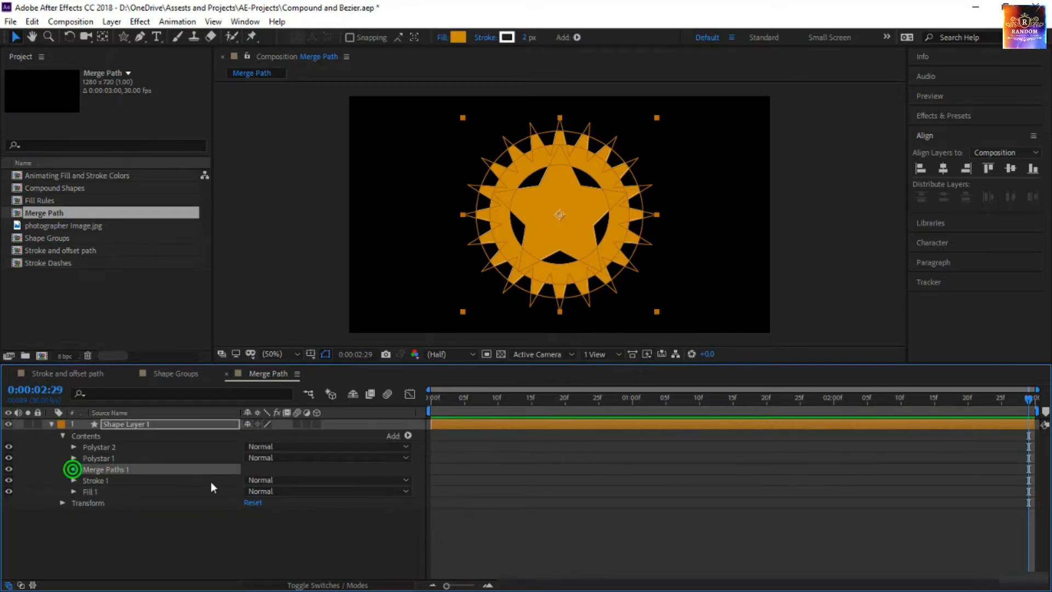
{"action": "left_click", "coordinate": [282, 481]}
{"action": "left_click", "coordinate": [296, 505]}
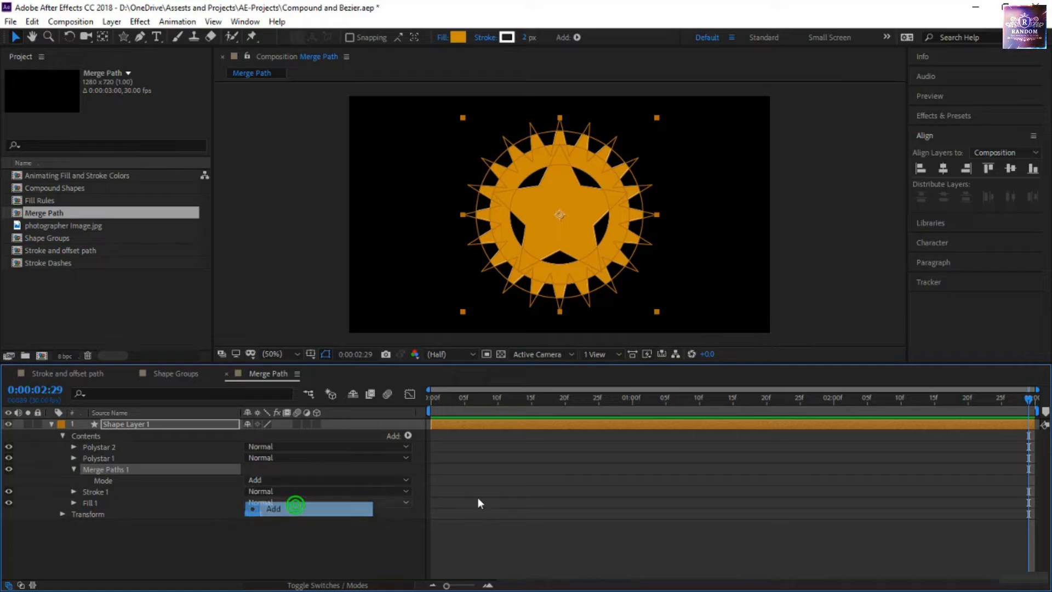
{"action": "left_click", "coordinate": [479, 500]}
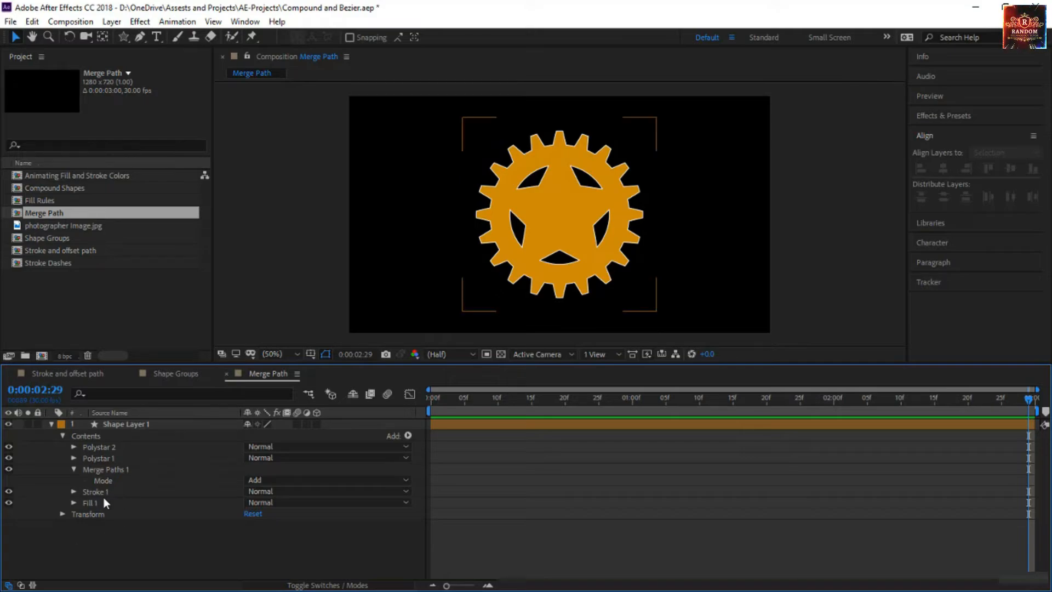
Try a thicker width on the Contents-level Stroke 1 of Shape Layer 1 and return it to 2
{"action": "left_click", "coordinate": [73, 469]}
{"action": "left_click", "coordinate": [109, 470]}
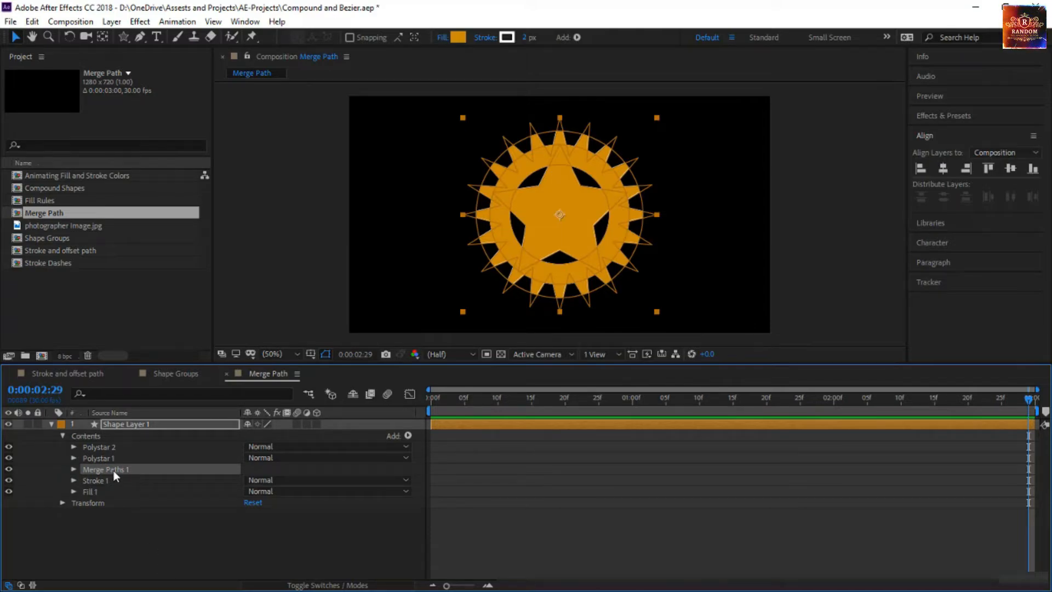
{"action": "left_click", "coordinate": [74, 480]}
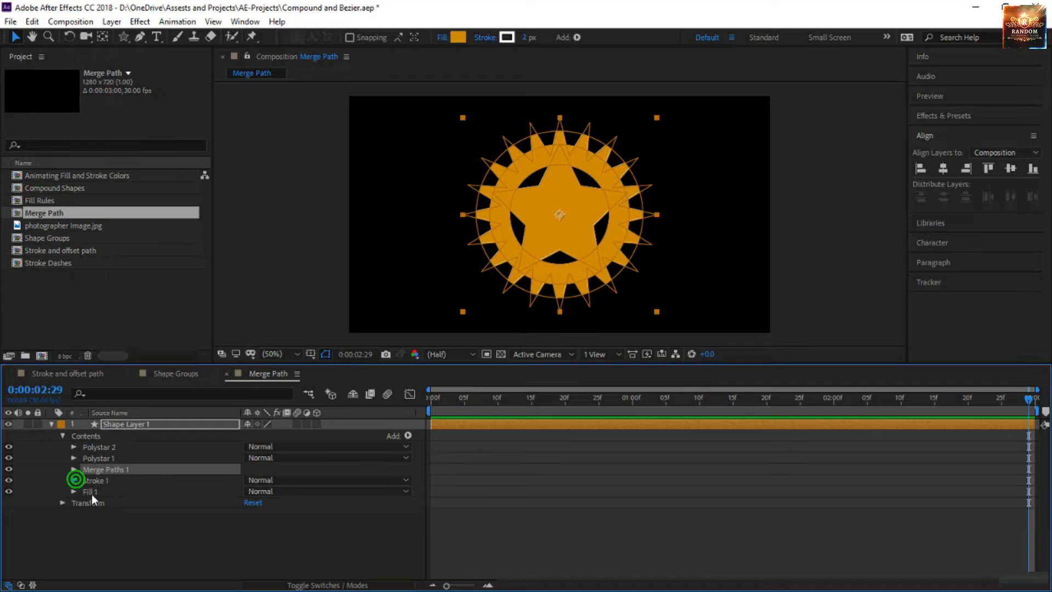
{"action": "mouse_move", "coordinate": [247, 528]}
{"action": "left_mouse_down"}
{"action": "mouse_move", "coordinate": [283, 542]}
{"action": "mouse_move", "coordinate": [251, 538]}
{"action": "left_mouse_up"}
{"action": "left_click", "coordinate": [249, 525]}
{"action": "type", "text": "2"}
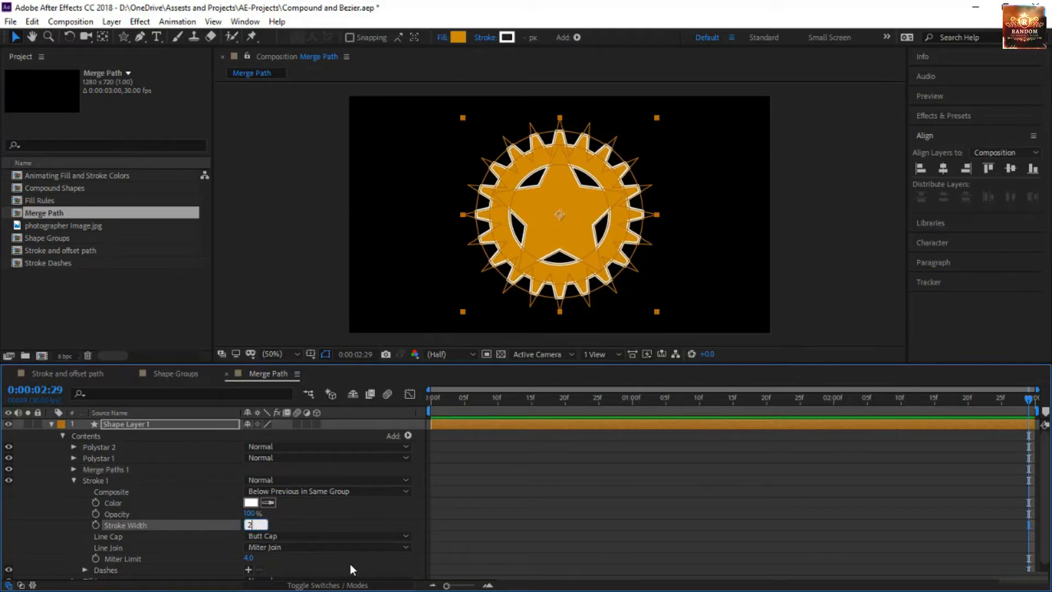
{"action": "key", "text": "Return"}
{"action": "scroll", "coordinate": [121, 553], "scroll_direction": "down", "scroll_amount": 1}
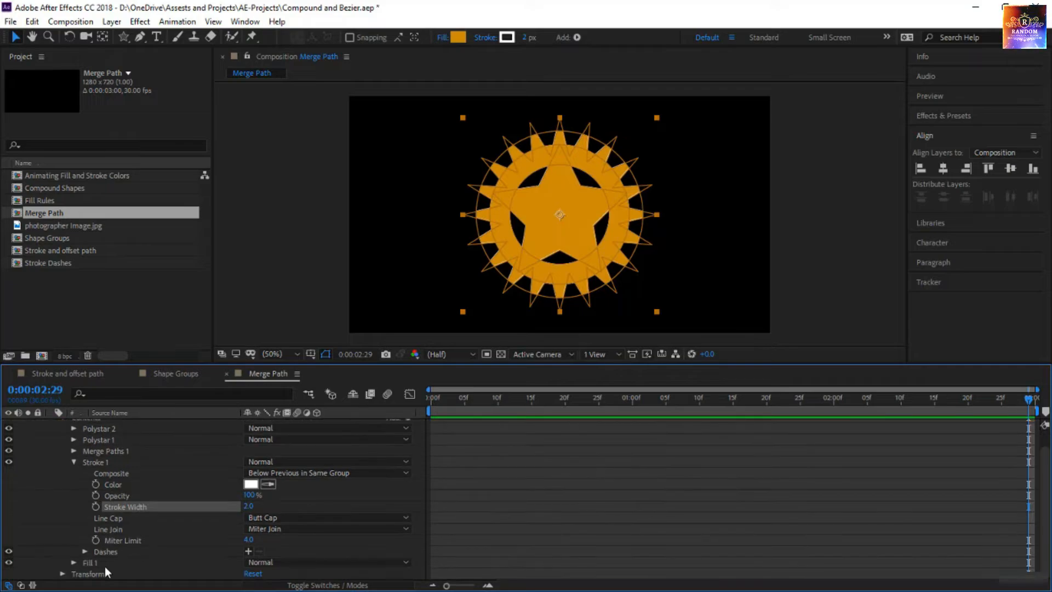
Change the Contents-level Fill 1 colour to a brighter, slightly redder orange at full saturation and brightness
{"action": "left_click", "coordinate": [90, 564]}
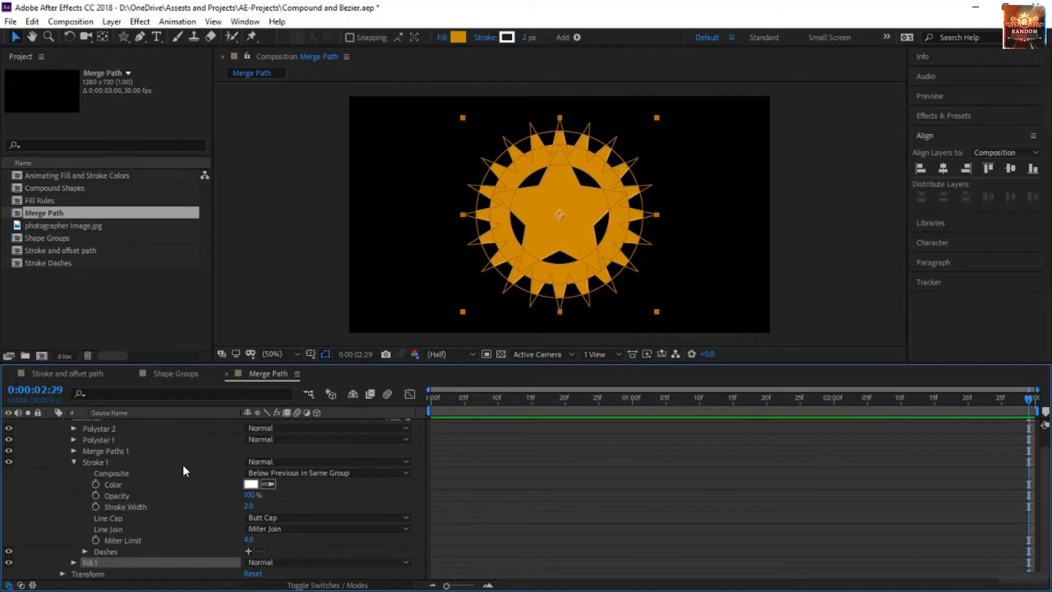
{"action": "left_click", "coordinate": [73, 562]}
{"action": "scroll", "coordinate": [196, 536], "scroll_direction": "down", "scroll_amount": 2}
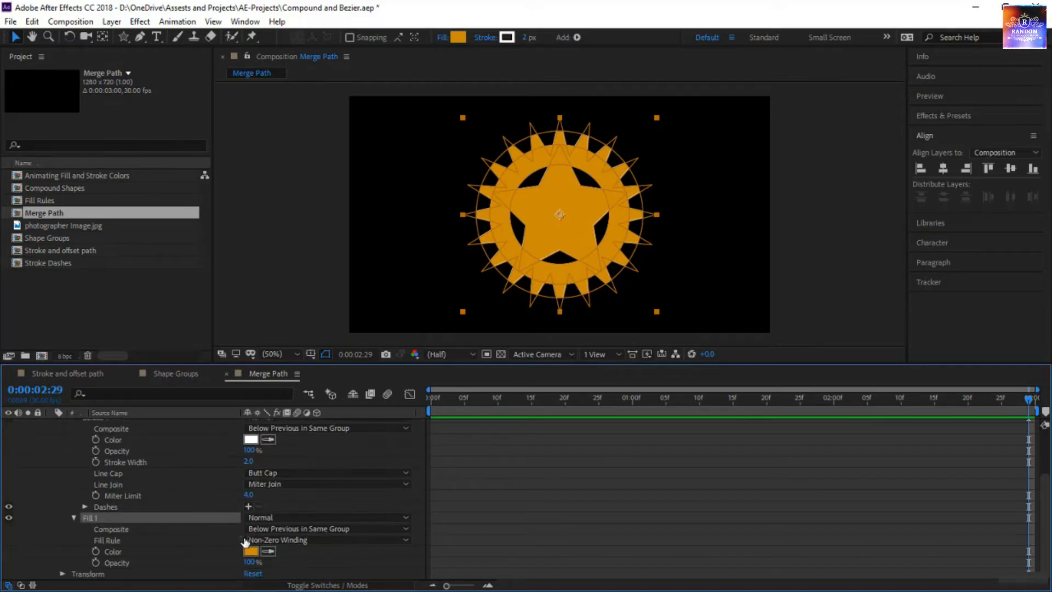
{"action": "scroll", "coordinate": [241, 548], "scroll_direction": "down", "scroll_amount": 1}
{"action": "left_click", "coordinate": [252, 551]}
{"action": "left_click_drag", "start_coordinate": [834, 212], "coordinate": [836, 199]}
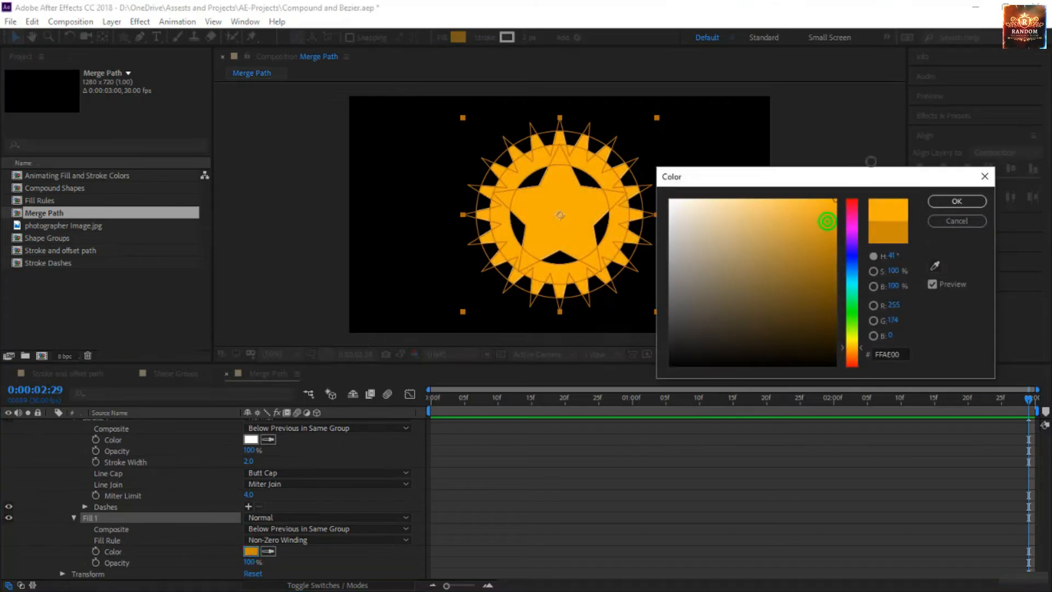
{"action": "left_click_drag", "start_coordinate": [851, 353], "coordinate": [853, 352]}
{"action": "left_click", "coordinate": [959, 202]}
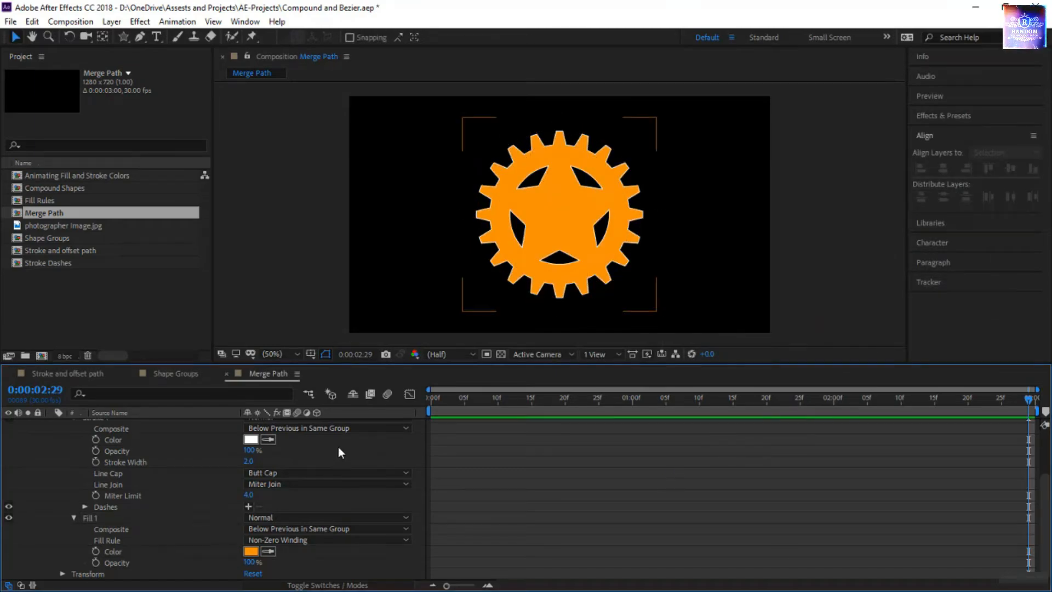
{"action": "scroll", "coordinate": [233, 457], "scroll_direction": "up", "scroll_amount": 3}
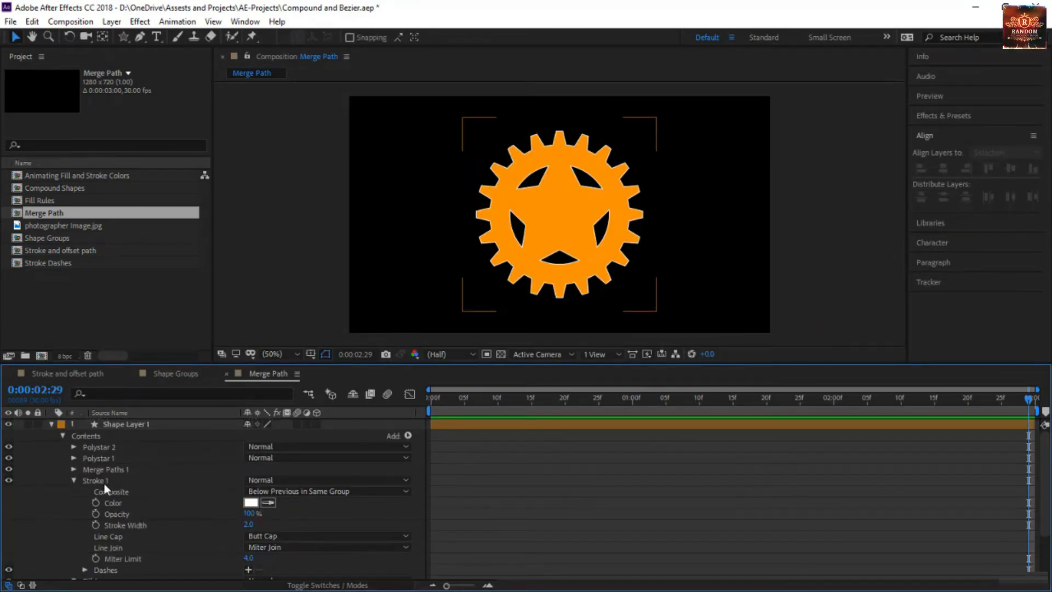
{"action": "left_click", "coordinate": [74, 481]}
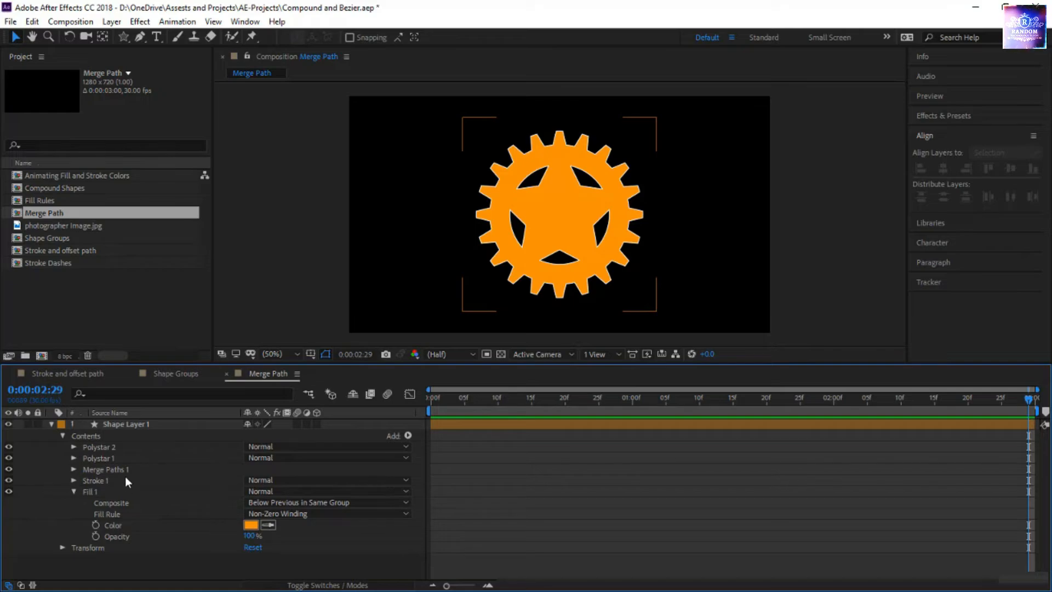
Add an ellipse path inside the Polystar 2 group and set its size to 240 by 240
{"action": "left_click", "coordinate": [100, 447]}
{"action": "left_click", "coordinate": [74, 447]}
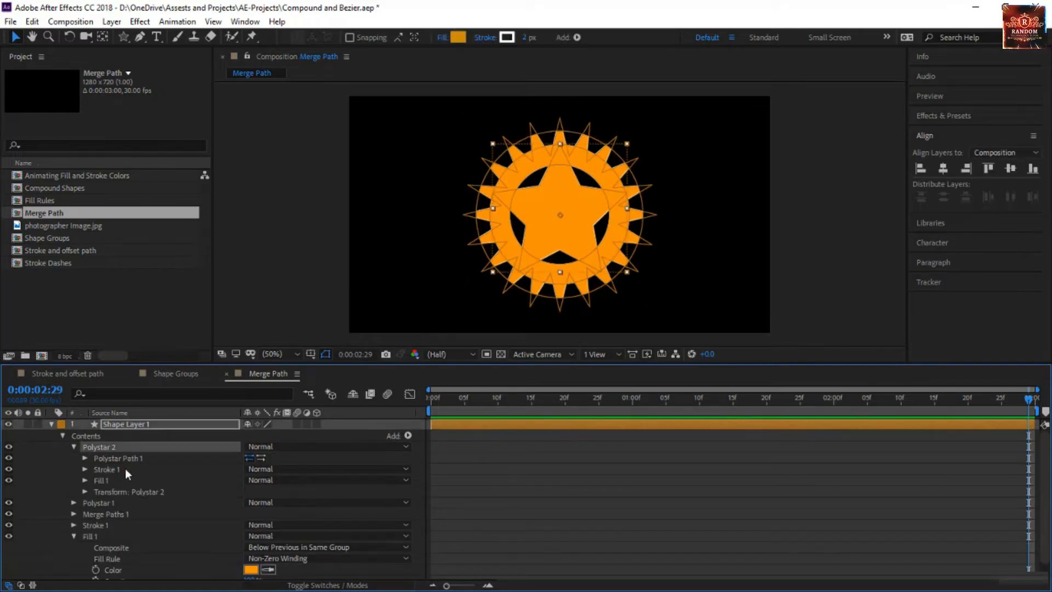
{"action": "left_click", "coordinate": [85, 458]}
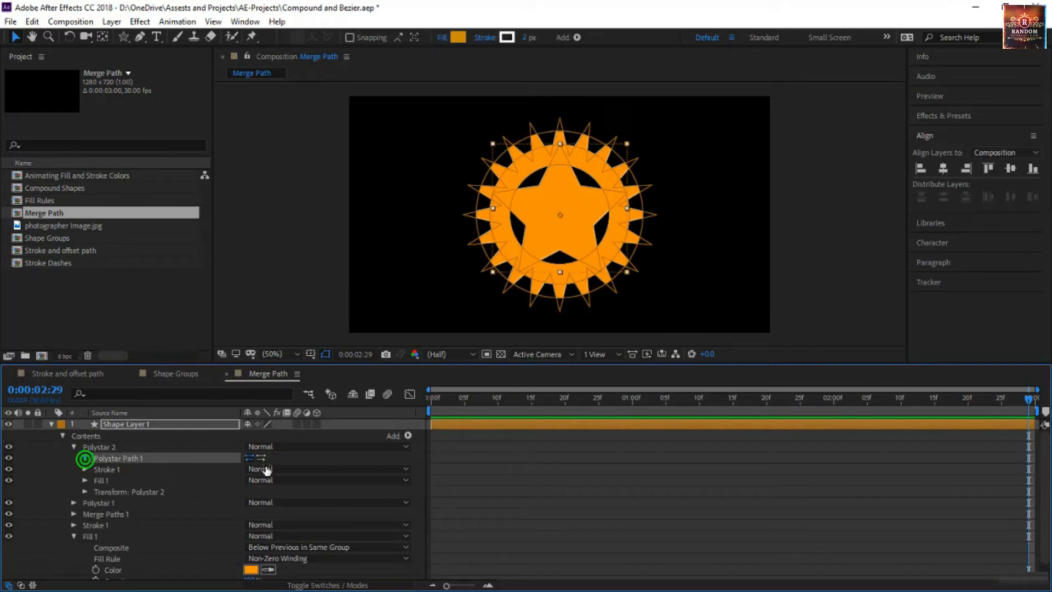
{"action": "left_click", "coordinate": [407, 436]}
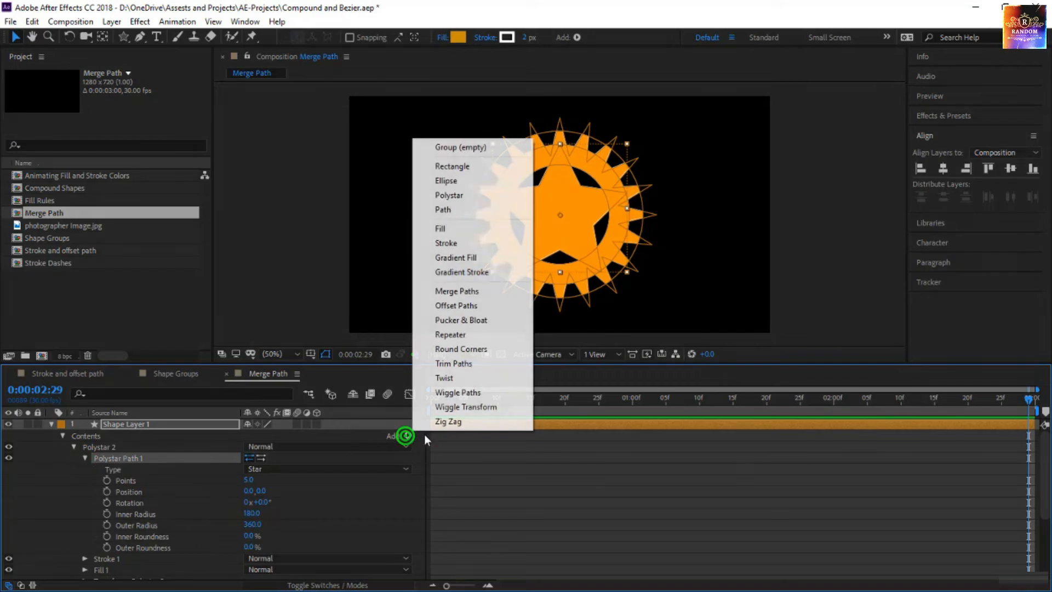
{"action": "left_click", "coordinate": [488, 180]}
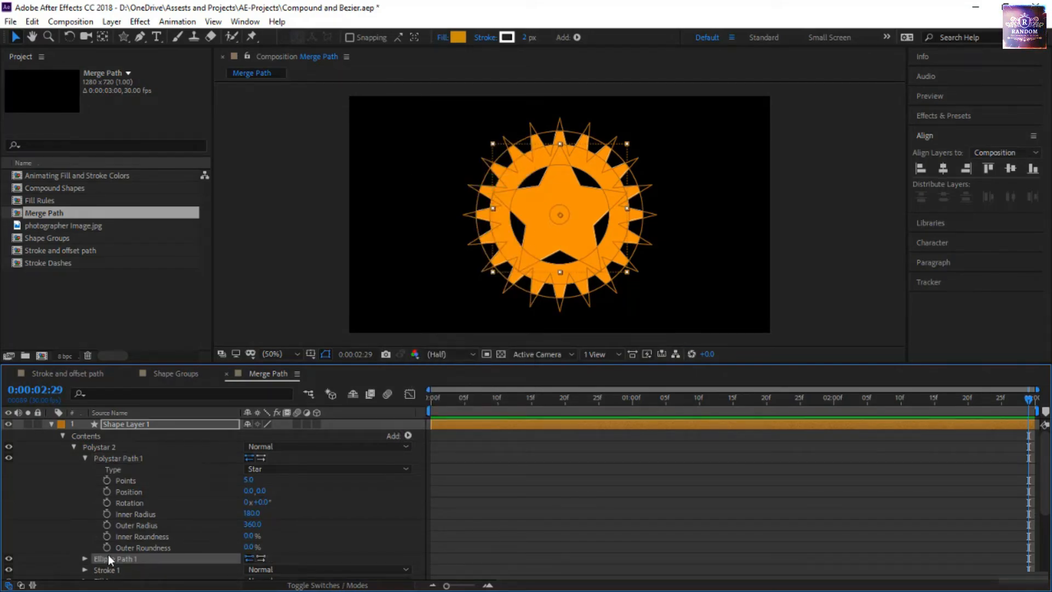
{"action": "left_click", "coordinate": [85, 558]}
{"action": "scroll", "coordinate": [252, 527], "scroll_direction": "down", "scroll_amount": 2}
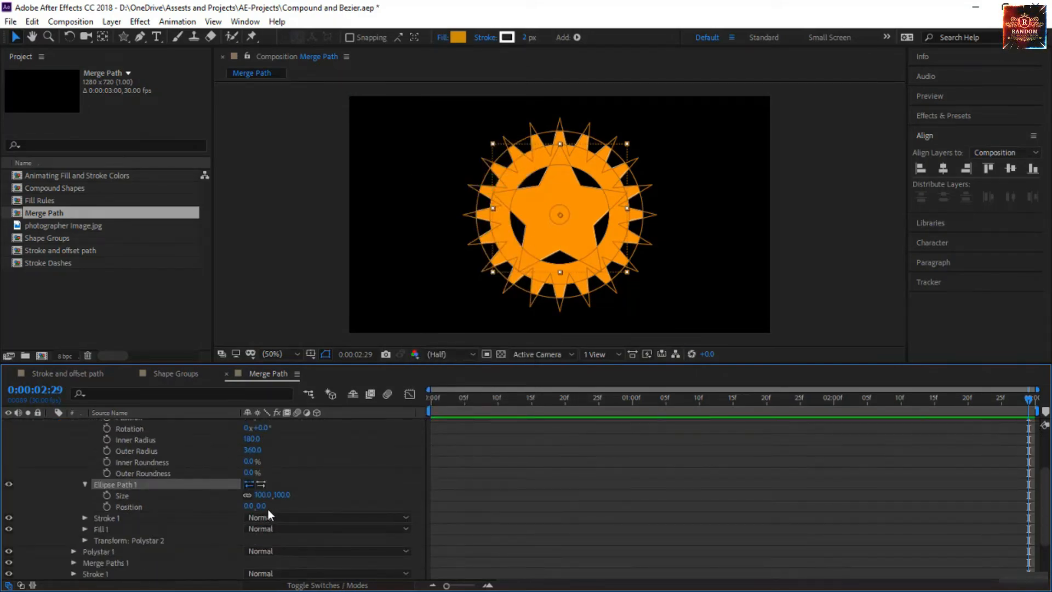
{"action": "left_click_drag", "start_coordinate": [285, 496], "coordinate": [373, 496]}
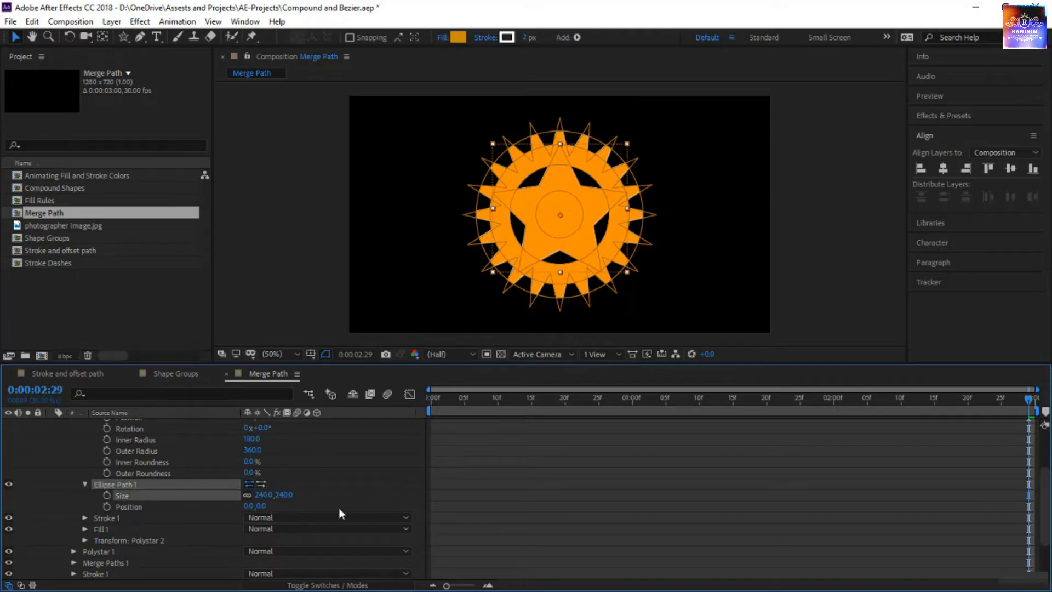
{"action": "left_click", "coordinate": [261, 485]}
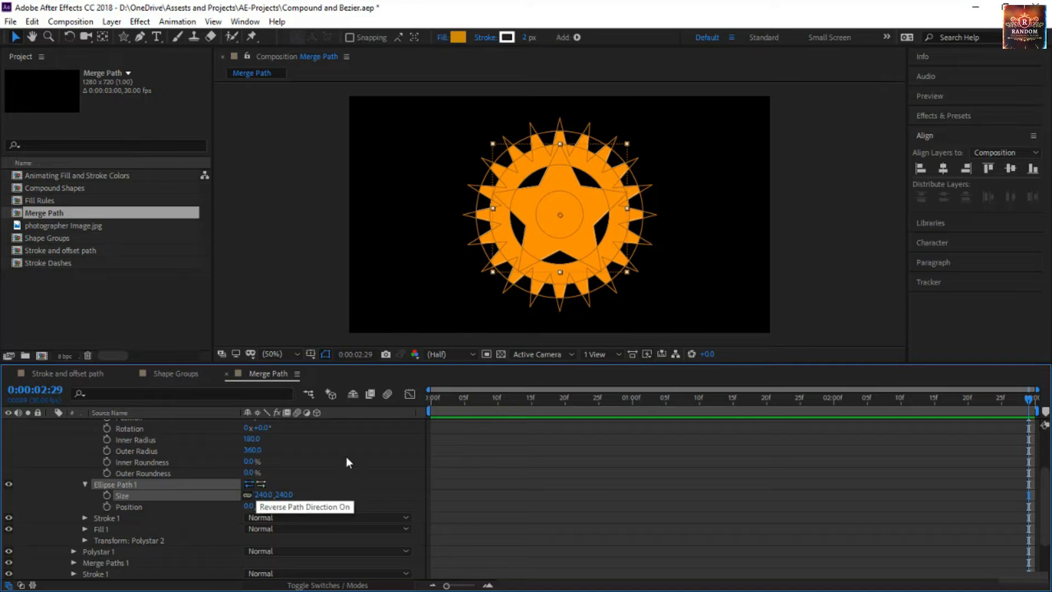
Add a Merge Paths operation inside Polystar 2 in Subtract mode to cut the ellipse out of the star
{"action": "scroll", "coordinate": [349, 472], "scroll_direction": "up", "scroll_amount": 2}
{"action": "scroll", "coordinate": [402, 453], "scroll_direction": "up", "scroll_amount": 4}
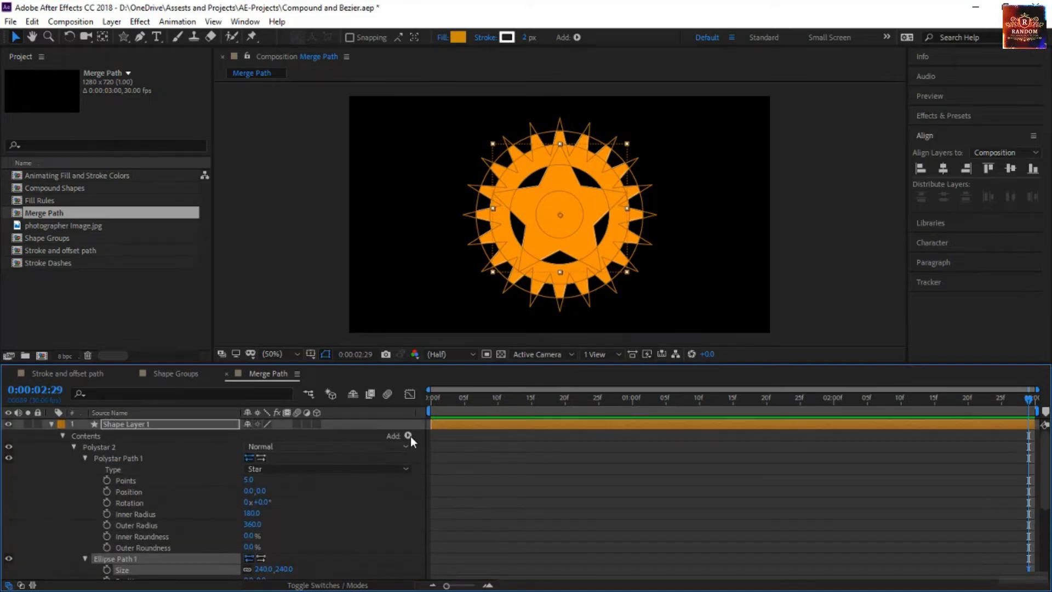
{"action": "left_click", "coordinate": [409, 435]}
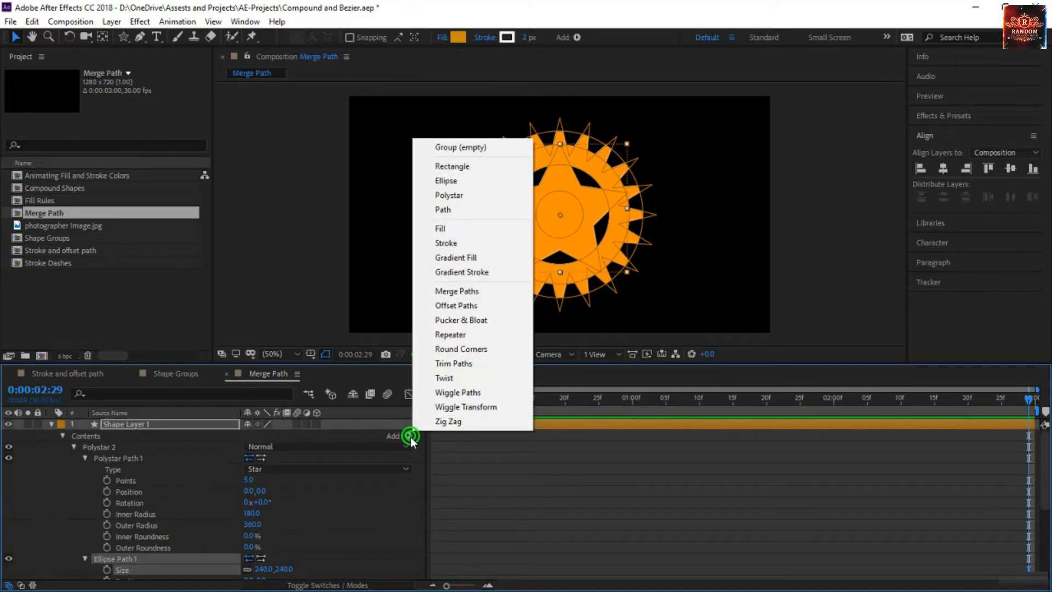
{"action": "left_click", "coordinate": [456, 294]}
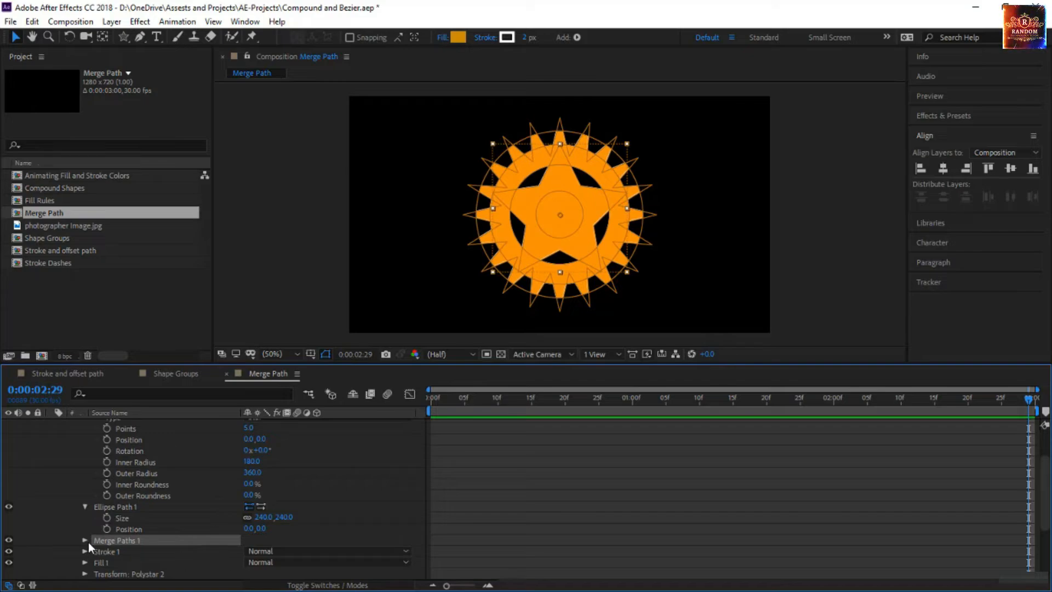
{"action": "left_click", "coordinate": [85, 540]}
{"action": "scroll", "coordinate": [288, 551], "scroll_direction": "down", "scroll_amount": 1}
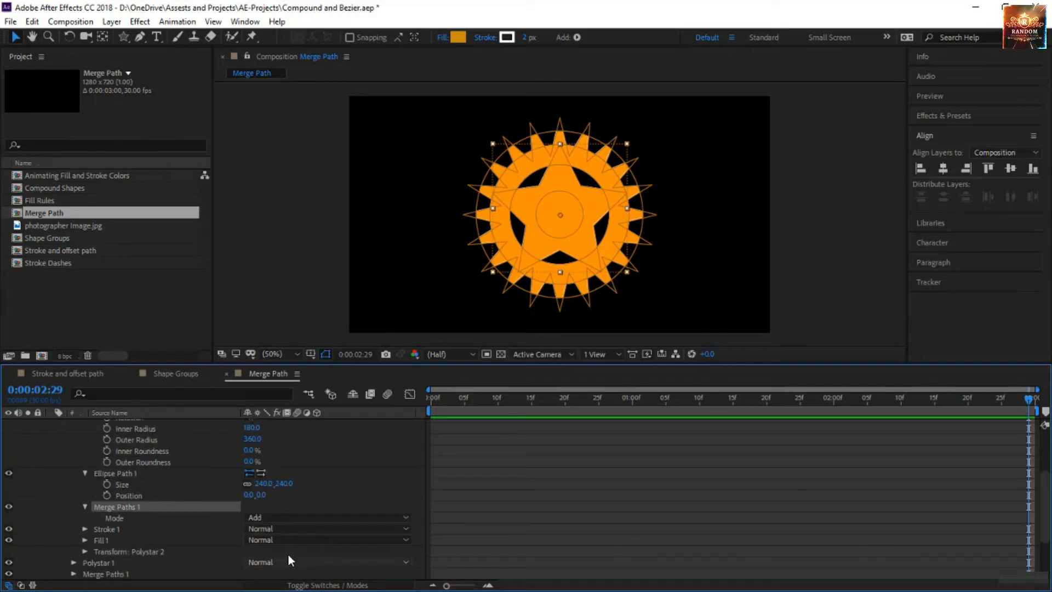
{"action": "left_click", "coordinate": [280, 517]}
{"action": "left_click", "coordinate": [311, 474]}
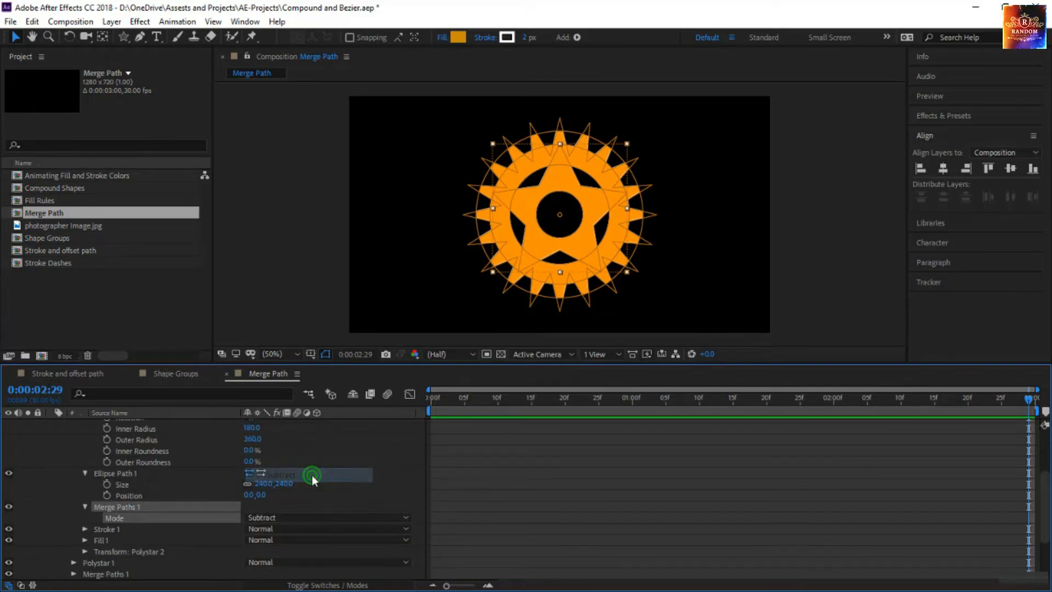
{"action": "left_click", "coordinate": [623, 509]}
{"action": "scroll", "coordinate": [623, 509], "scroll_direction": "up", "scroll_amount": 3}
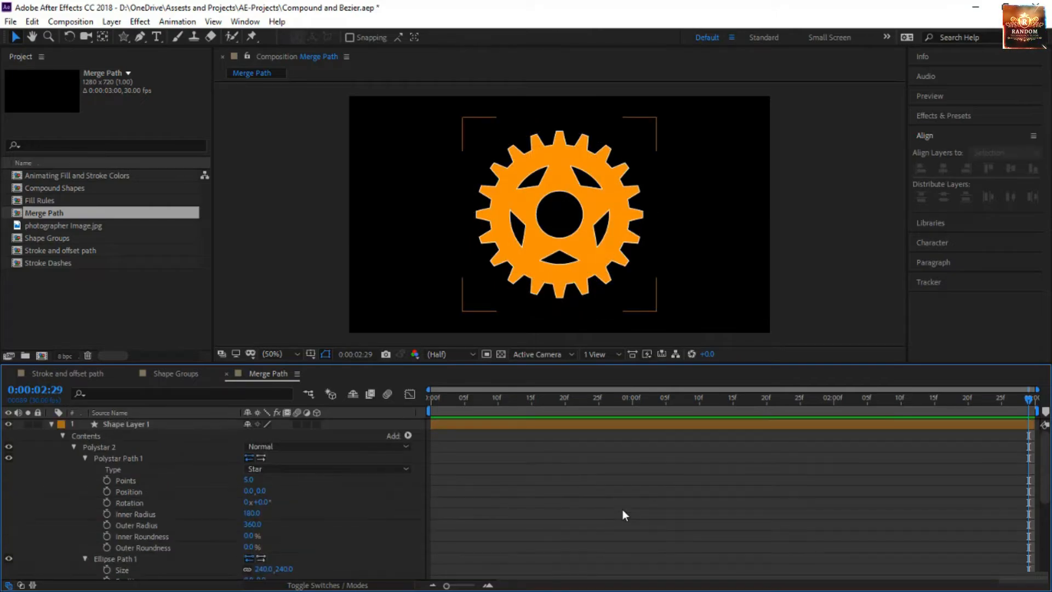
{"action": "left_click", "coordinate": [74, 448]}
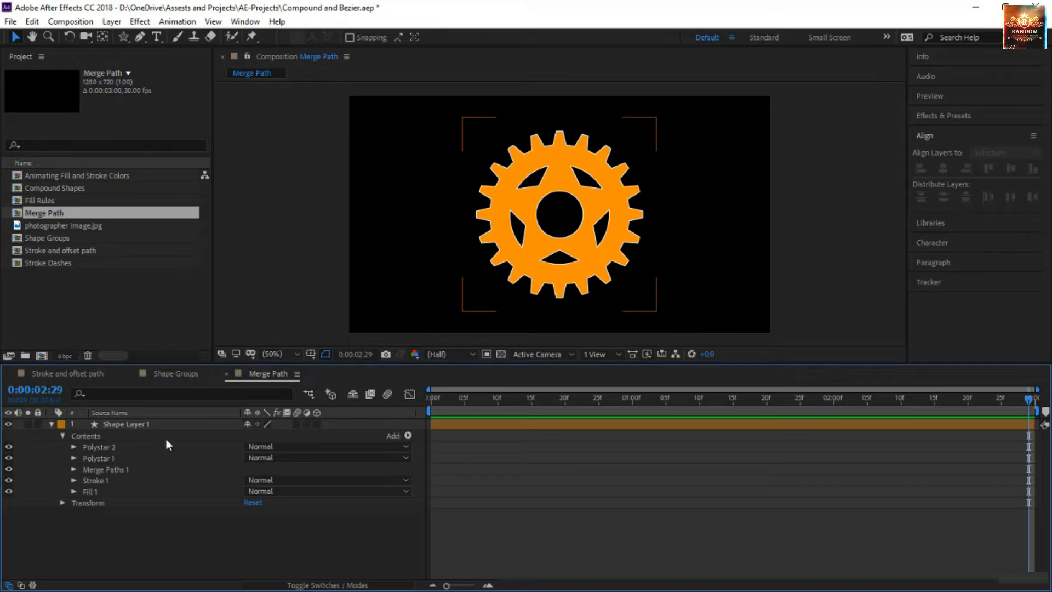
Keyframe the Polystar 1 group's rotation from 0 on the first frame to 1 full revolution at 0:00:02:29
{"action": "left_click", "coordinate": [74, 458]}
{"action": "scroll", "coordinate": [139, 524], "scroll_direction": "down", "scroll_amount": 1}
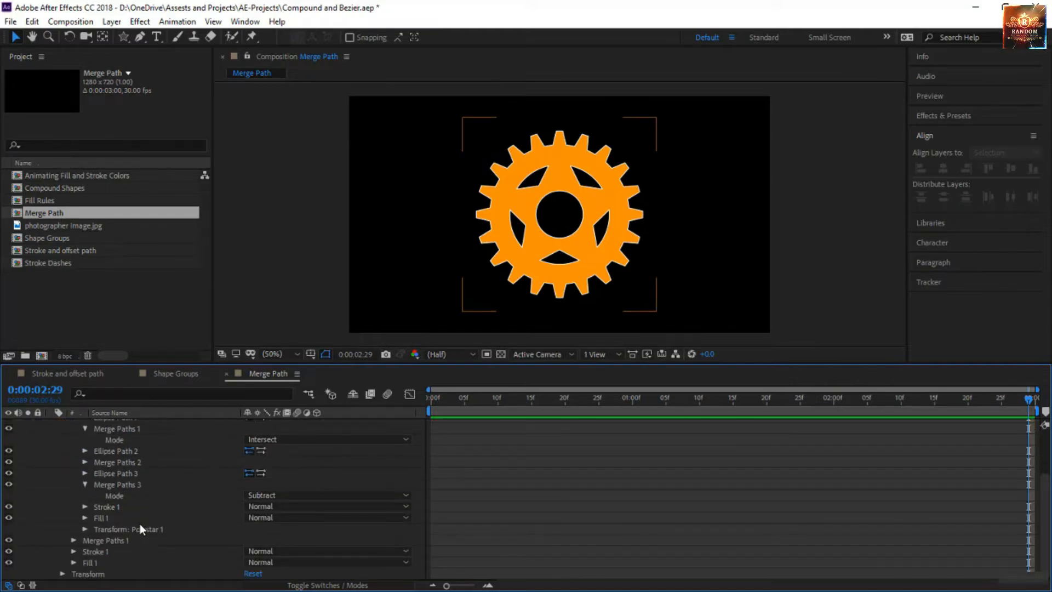
{"action": "left_click", "coordinate": [84, 529]}
{"action": "scroll", "coordinate": [188, 535], "scroll_direction": "down", "scroll_amount": 3}
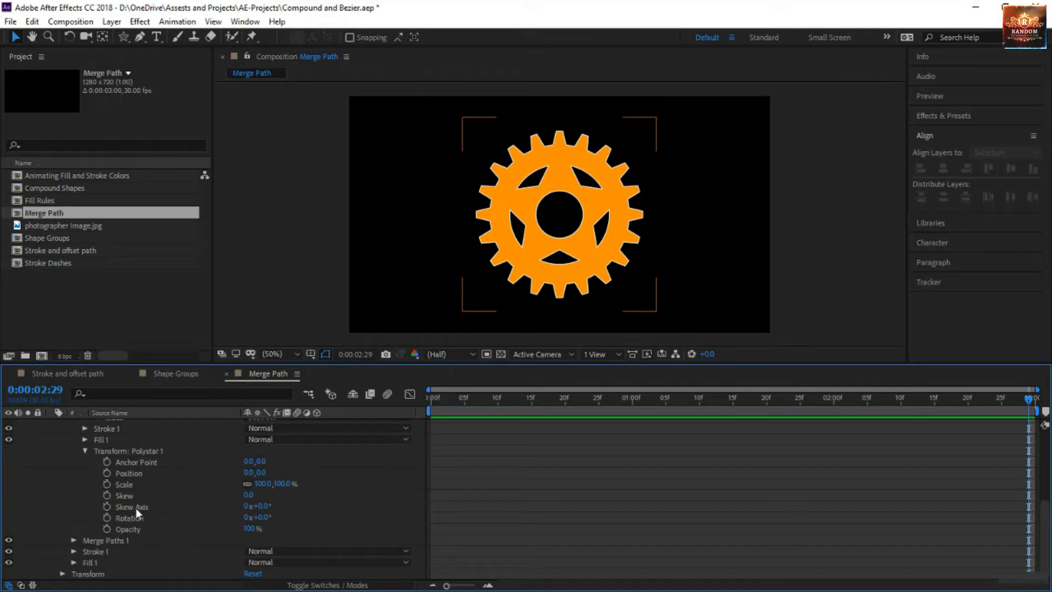
{"action": "left_click_drag", "start_coordinate": [492, 402], "coordinate": [379, 427]}
{"action": "left_click", "coordinate": [107, 517]}
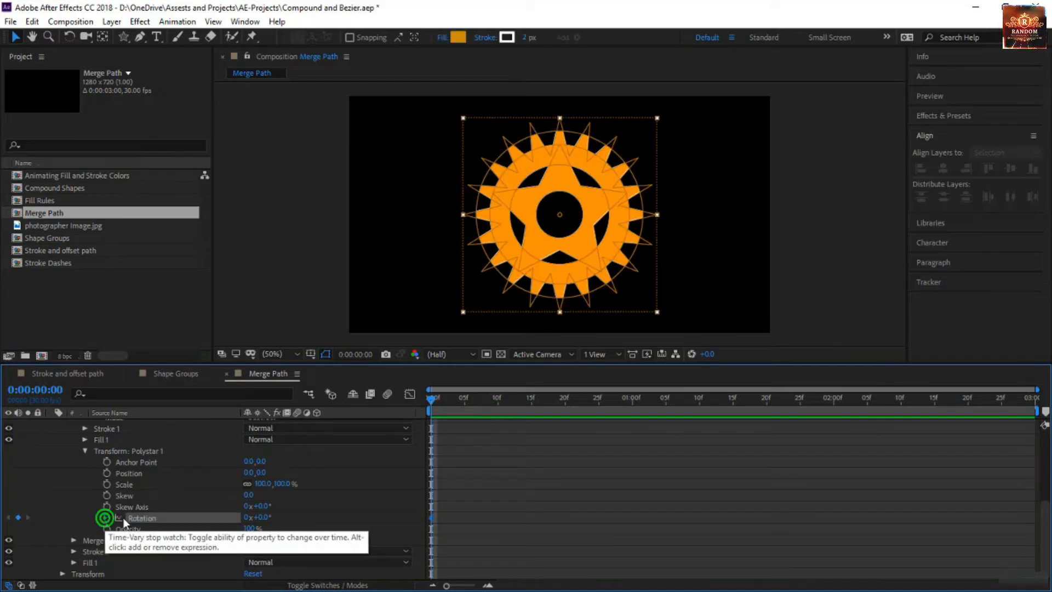
{"action": "key", "text": "End"}
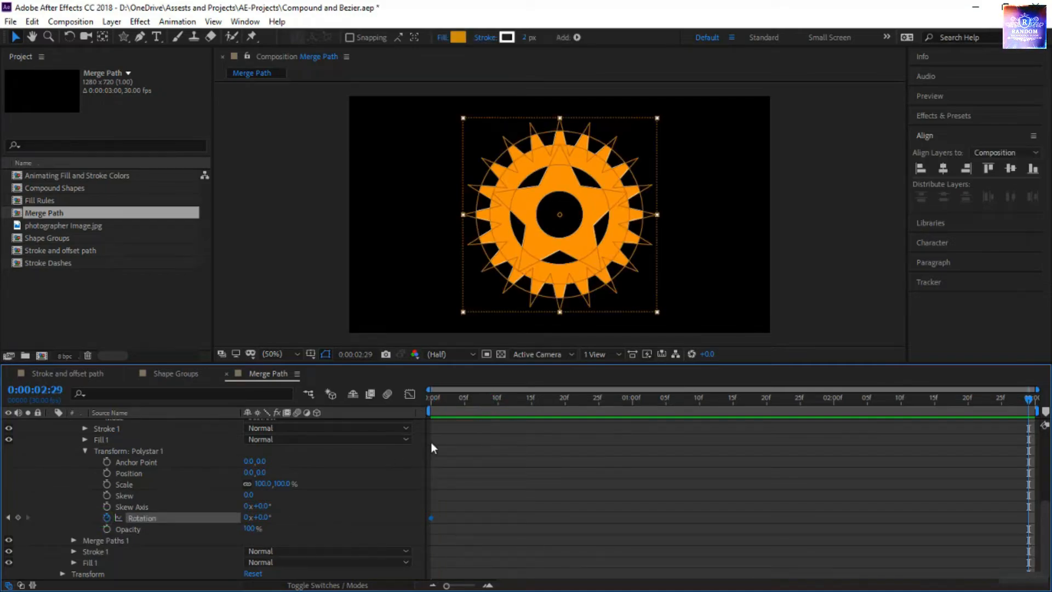
{"action": "left_click", "coordinate": [246, 517]}
{"action": "type", "text": "1"}
{"action": "key", "text": "Return"}
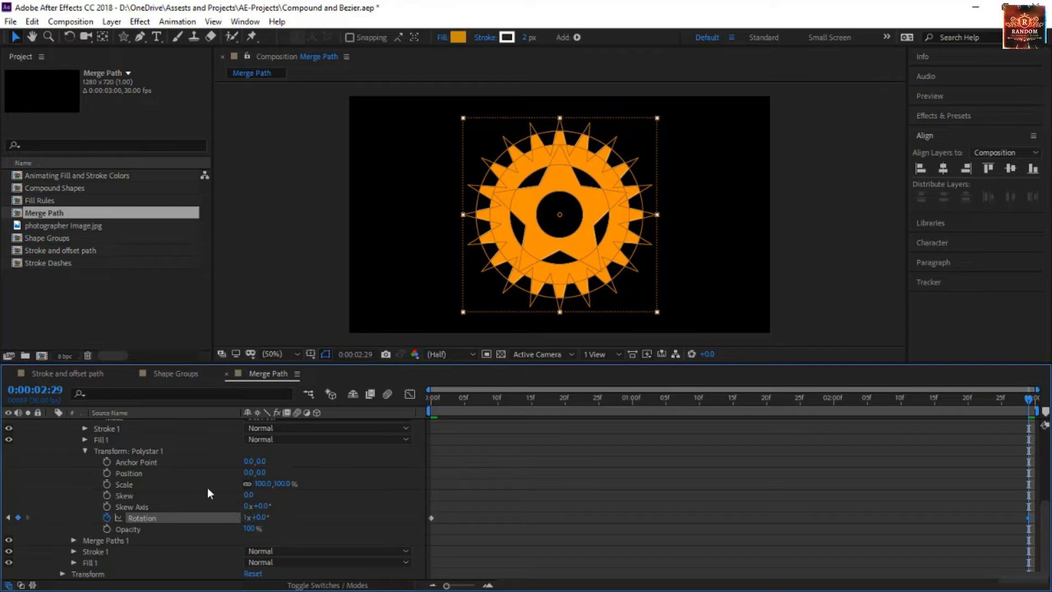
Keyframe the Polystar 2 group's rotation from 0 on the first frame to -1 full revolution at 0:00:02:29
{"action": "scroll", "coordinate": [207, 488], "scroll_direction": "up", "scroll_amount": 5}
{"action": "left_click", "coordinate": [74, 448]}
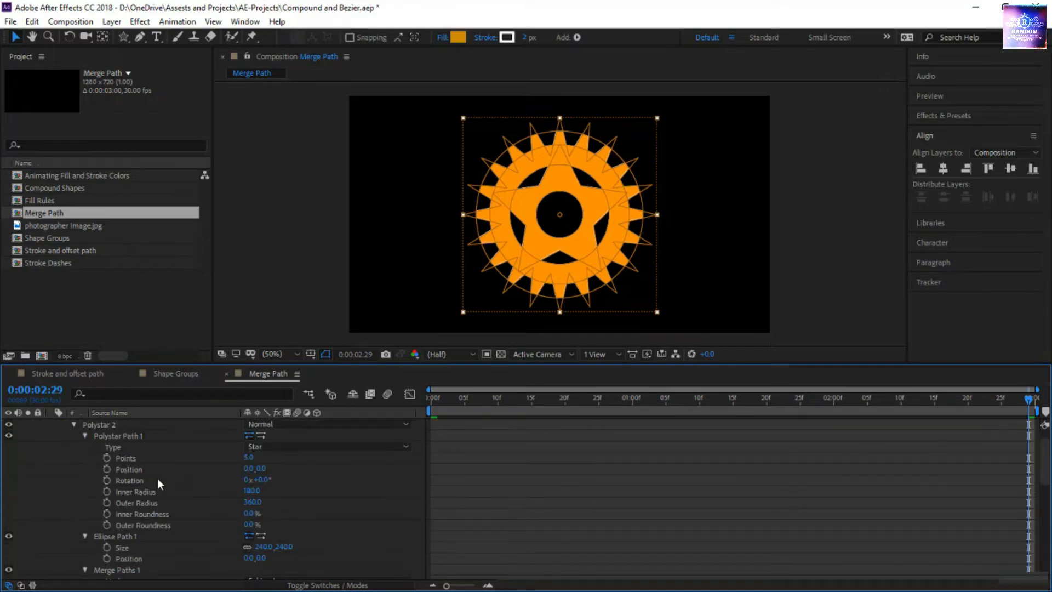
{"action": "scroll", "coordinate": [157, 479], "scroll_direction": "down", "scroll_amount": 6}
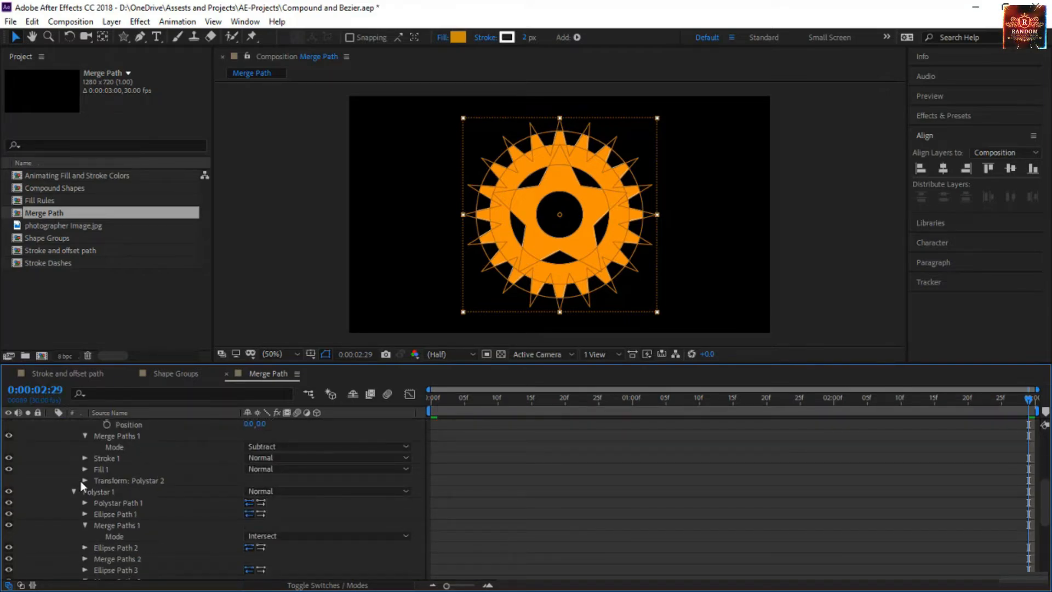
{"action": "left_click", "coordinate": [85, 481]}
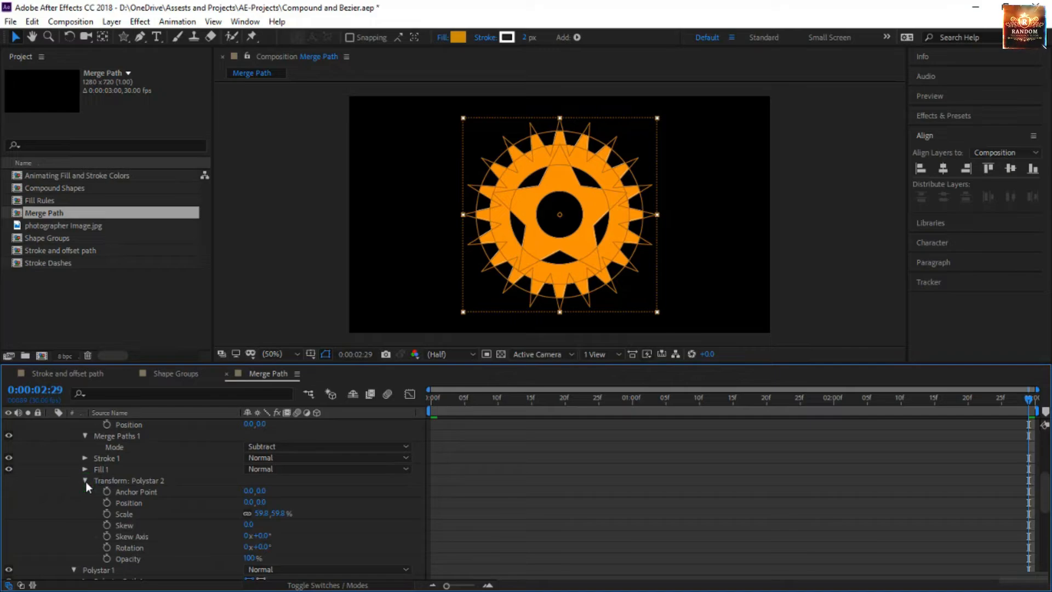
{"action": "left_click", "coordinate": [107, 547]}
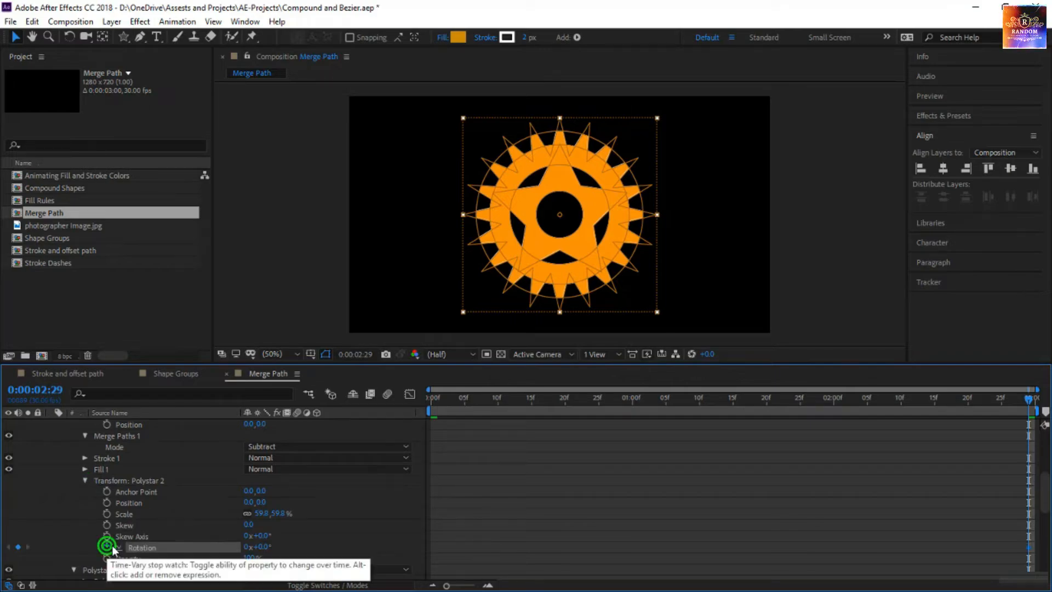
{"action": "left_click", "coordinate": [248, 546]}
{"action": "type", "text": "-1"}
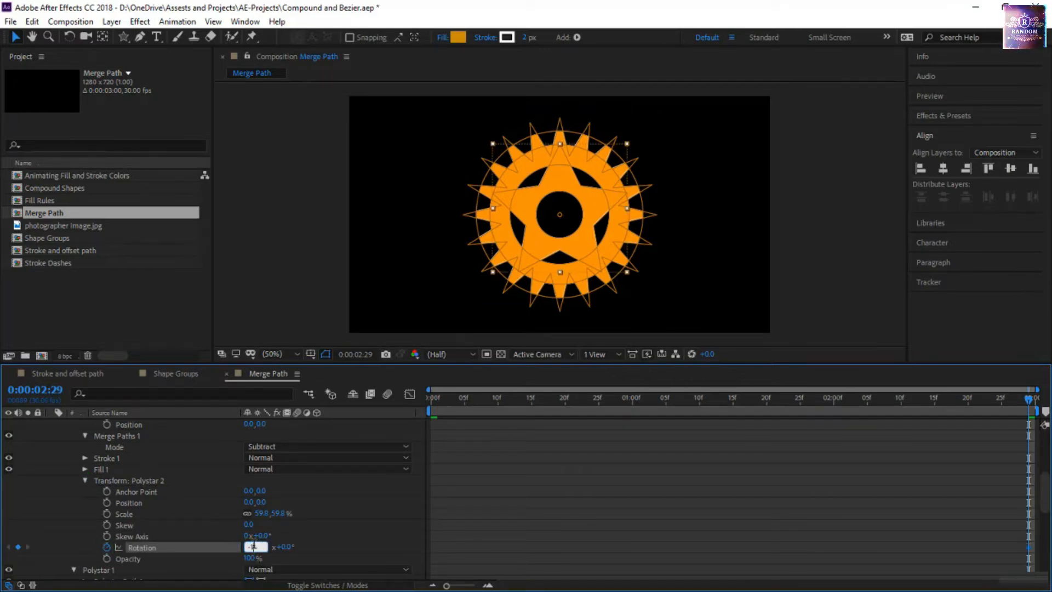
{"action": "key", "text": "Return"}
{"action": "key", "text": "Home"}
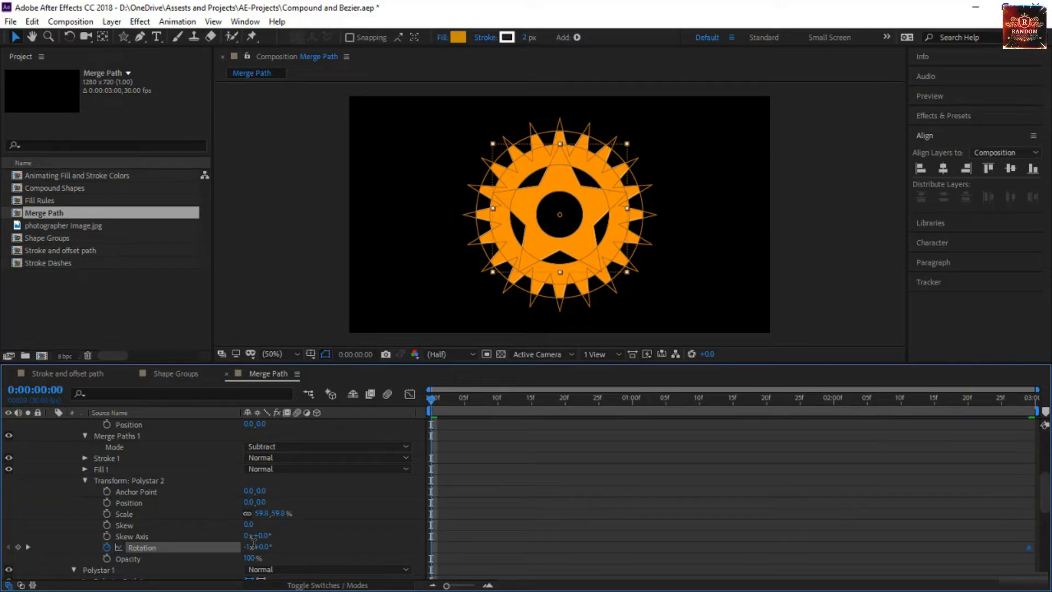
{"action": "left_click", "coordinate": [246, 547]}
{"action": "type", "text": "0"}
{"action": "left_click", "coordinate": [493, 492]}
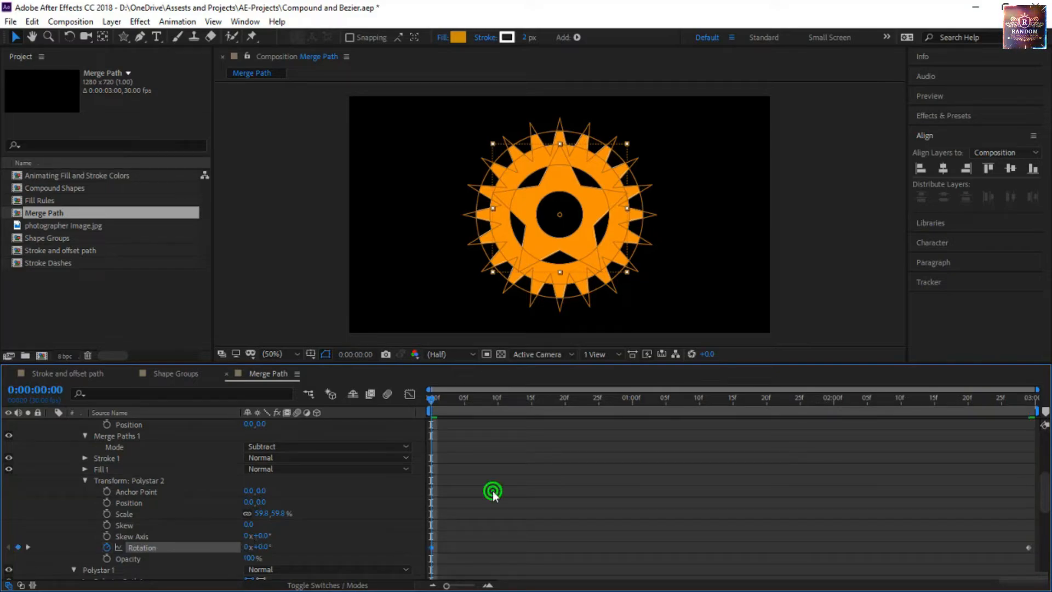
Play back the gear animation and collapse the Polystar Path 1, Ellipse Path 1 and Merge Paths 1 properties of Polystar 2
{"action": "key", "text": "space"}
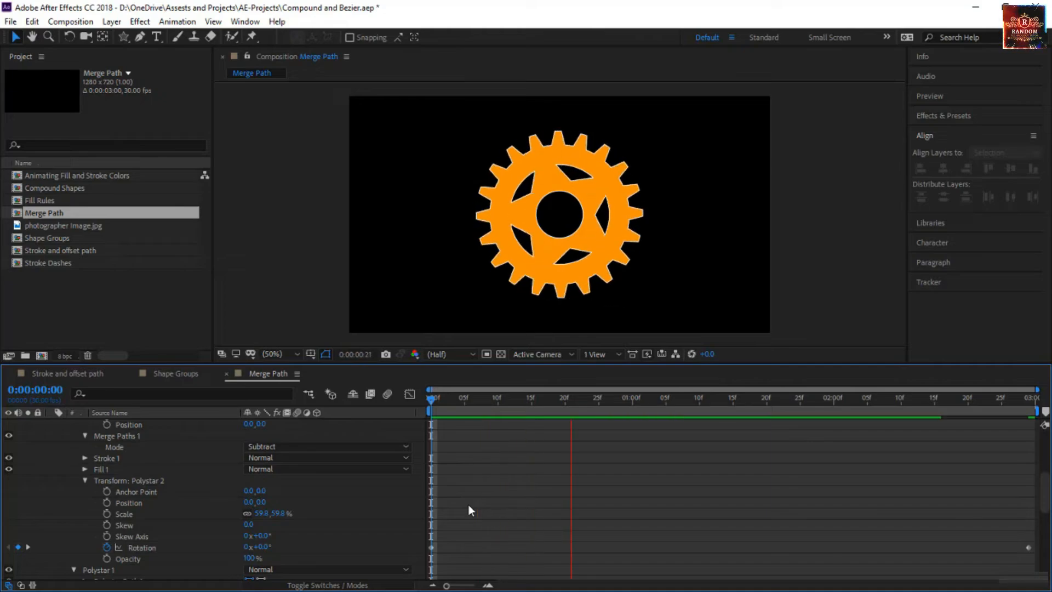
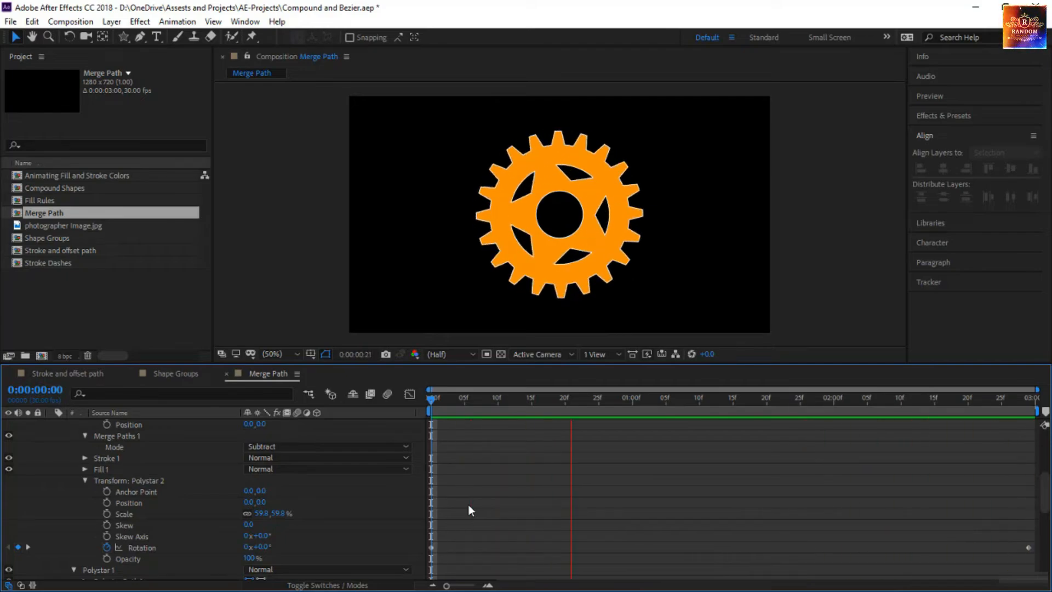
{"action": "scroll", "coordinate": [153, 494], "scroll_direction": "up", "scroll_amount": 5}
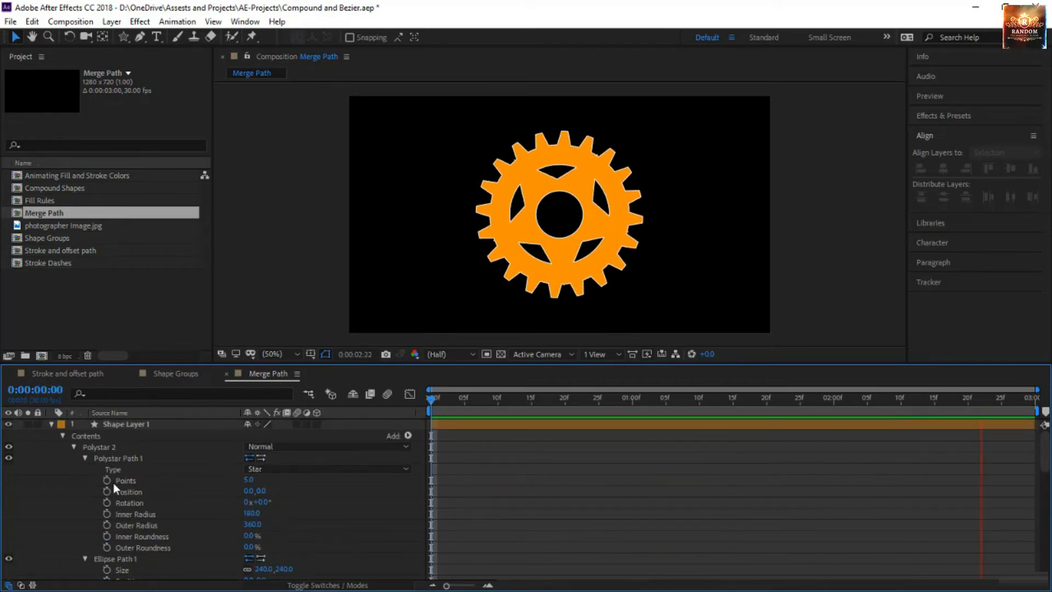
{"action": "left_click", "coordinate": [86, 459]}
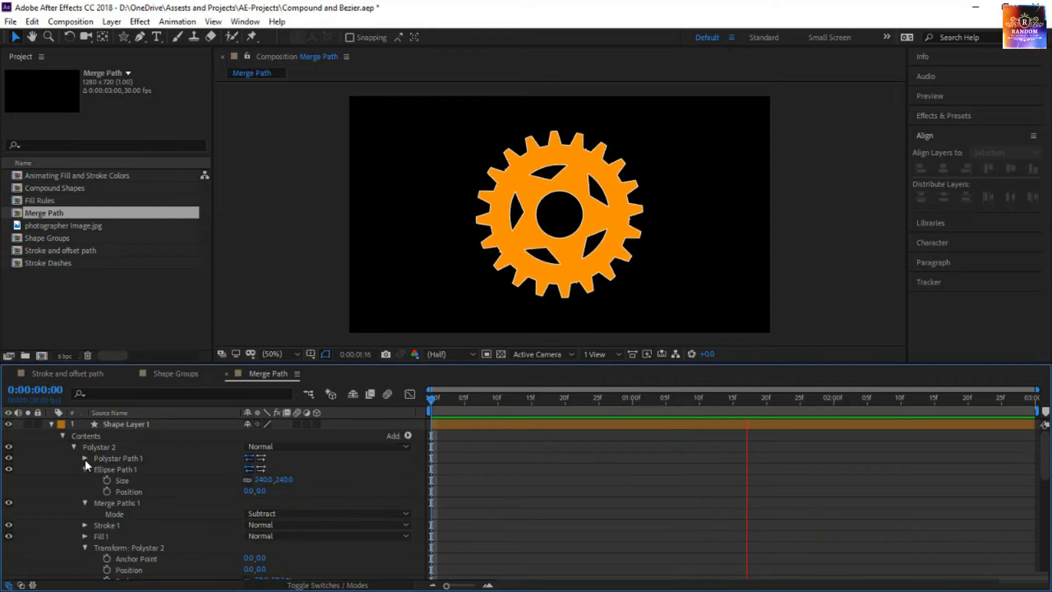
{"action": "left_click", "coordinate": [84, 469]}
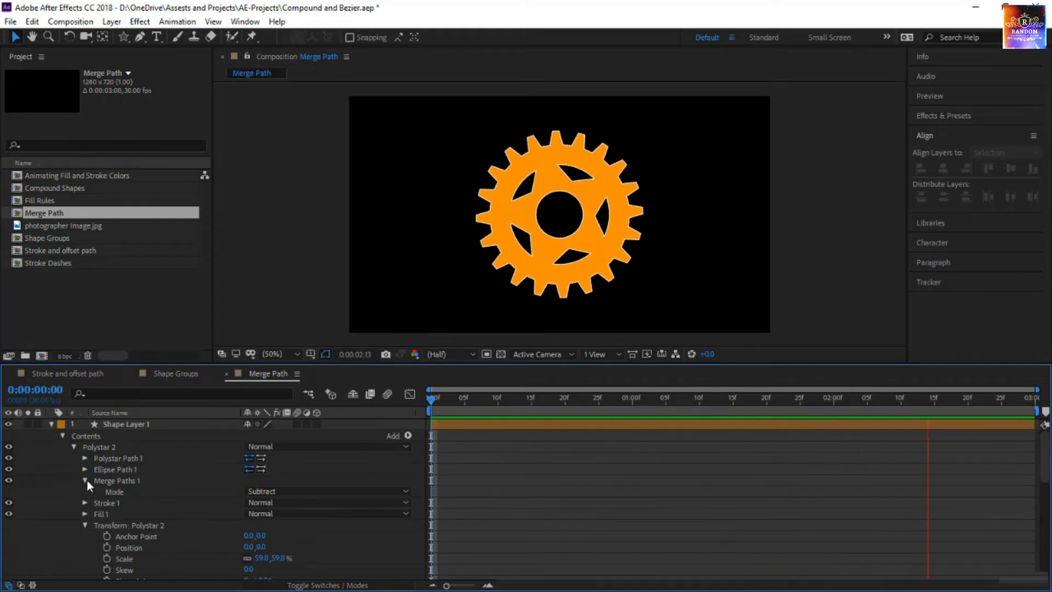
{"action": "left_click", "coordinate": [86, 480]}
{"action": "left_click", "coordinate": [84, 514]}
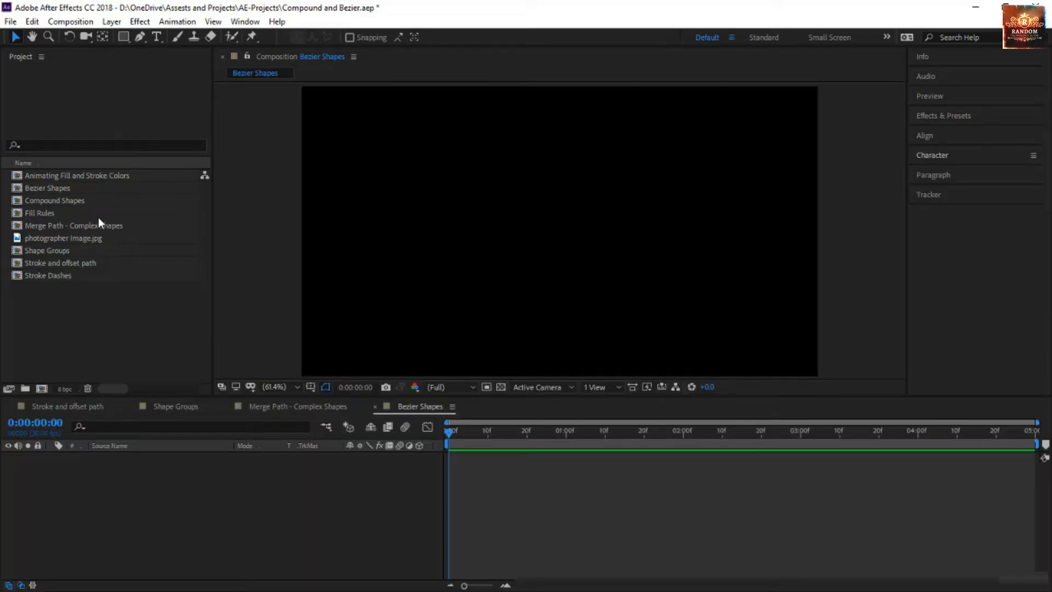
Draw an unfilled, white-stroked rectangle about 249 by 217 px in the upper-left part of the Bezier Shapes composition
{"action": "left_click", "coordinate": [84, 199]}
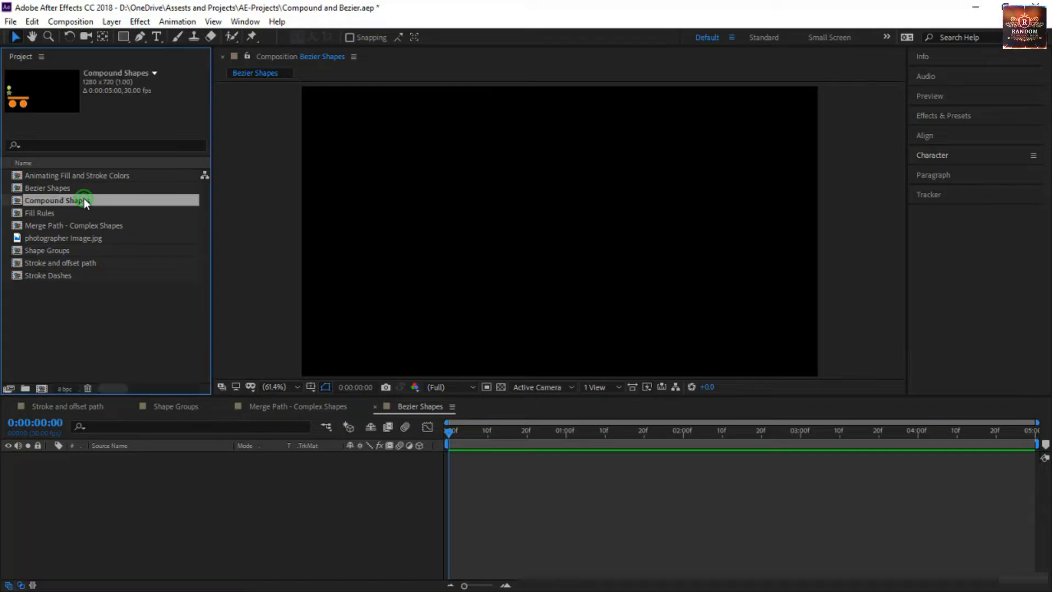
{"action": "left_click", "coordinate": [130, 225]}
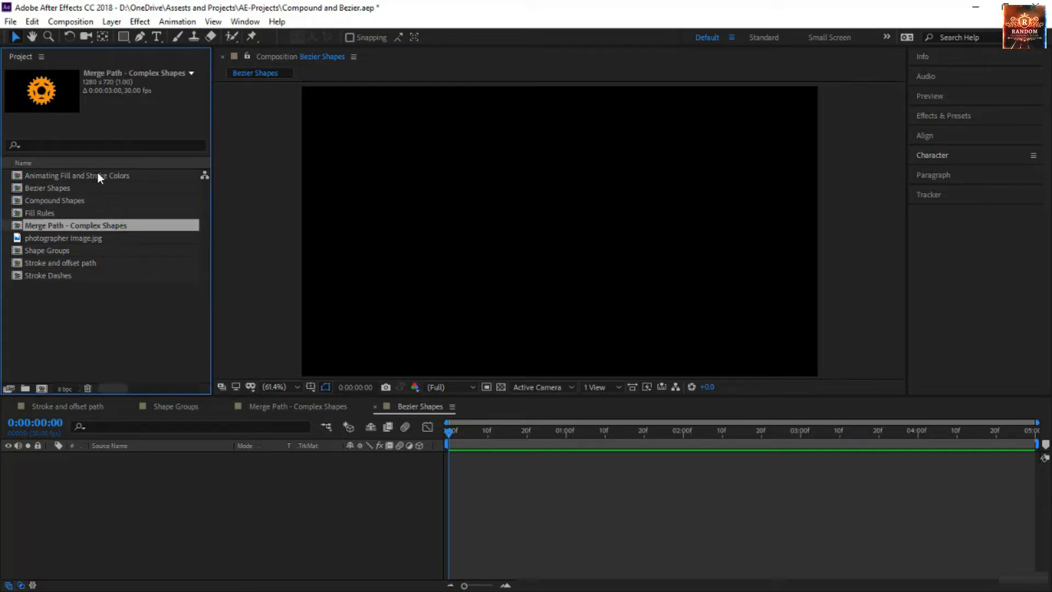
{"action": "left_click", "coordinate": [123, 36]}
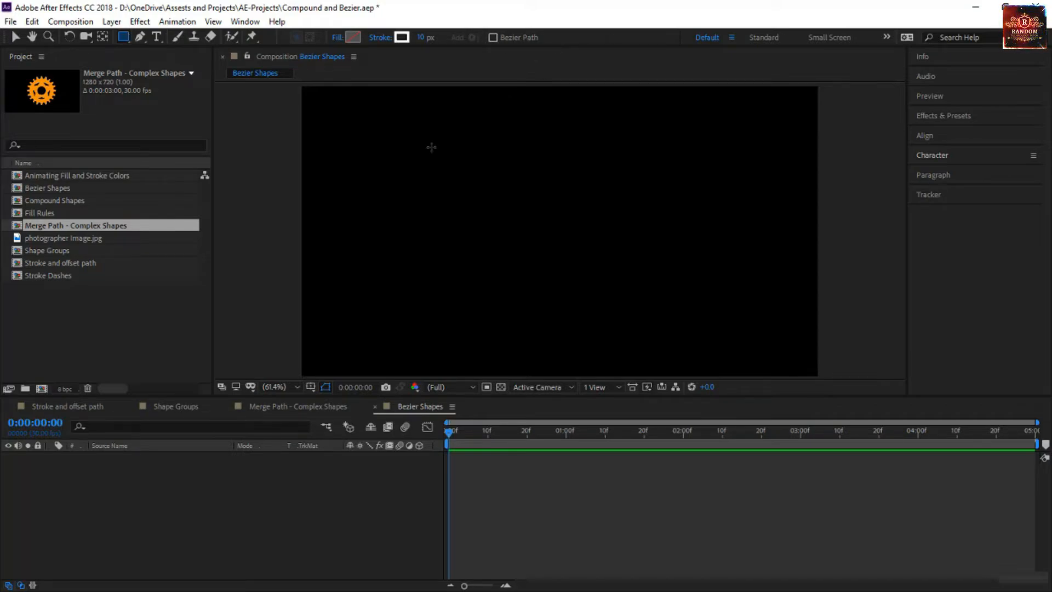
{"action": "mouse_move", "coordinate": [366, 147]}
{"action": "left_mouse_down"}
{"action": "mouse_move", "coordinate": [445, 255]}
{"action": "mouse_move", "coordinate": [468, 236]}
{"action": "left_mouse_up"}
Expand Rectangle Path 1 of the rectangle and examine its Size, Position and Roundness properties
{"action": "left_click", "coordinate": [74, 480]}
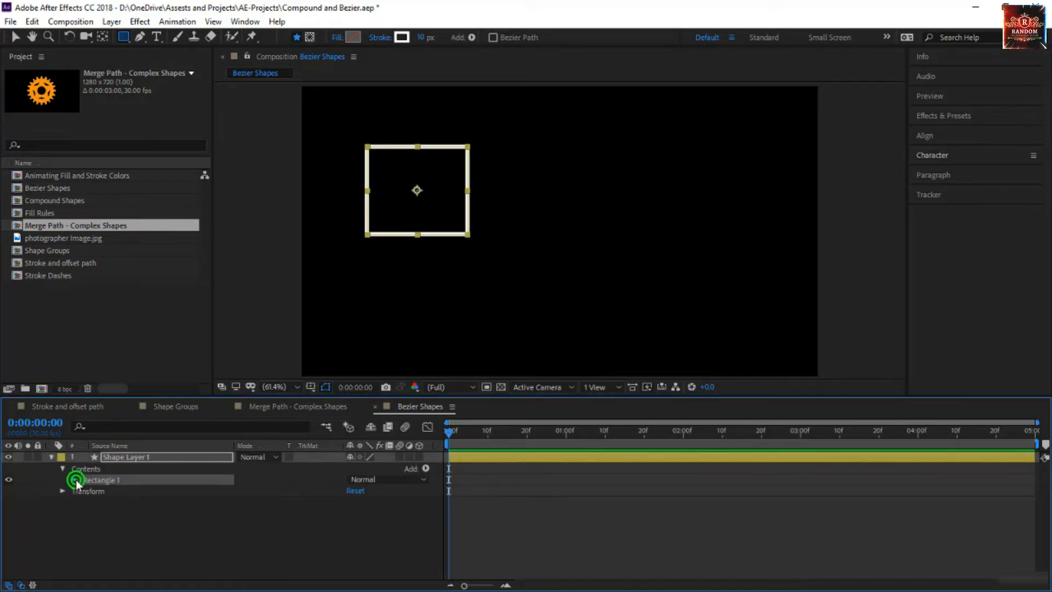
{"action": "left_click", "coordinate": [85, 490]}
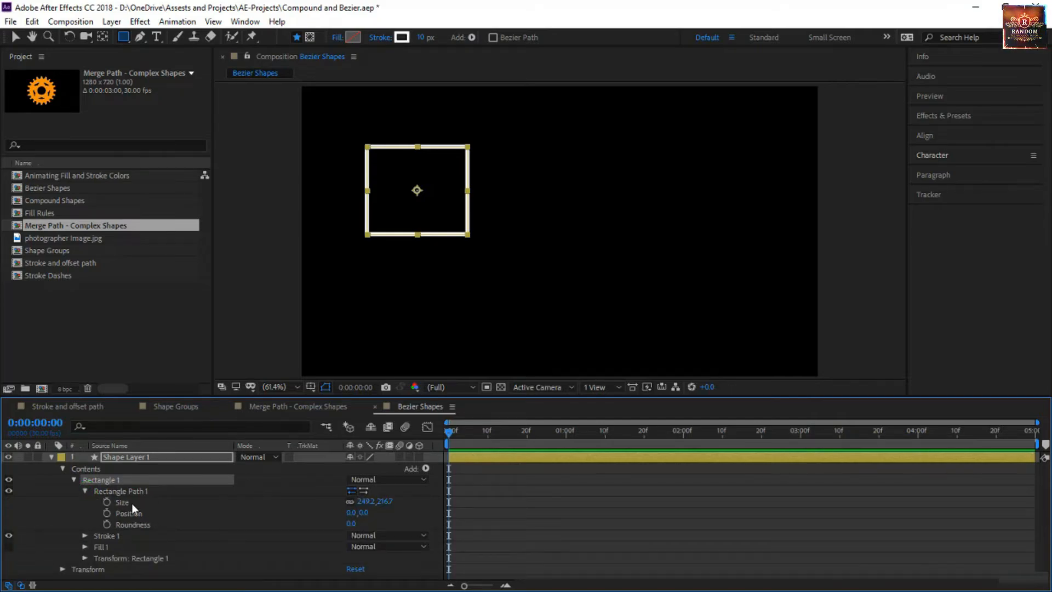
{"action": "left_click", "coordinate": [131, 503]}
{"action": "left_click", "coordinate": [133, 514]}
{"action": "left_click", "coordinate": [138, 525]}
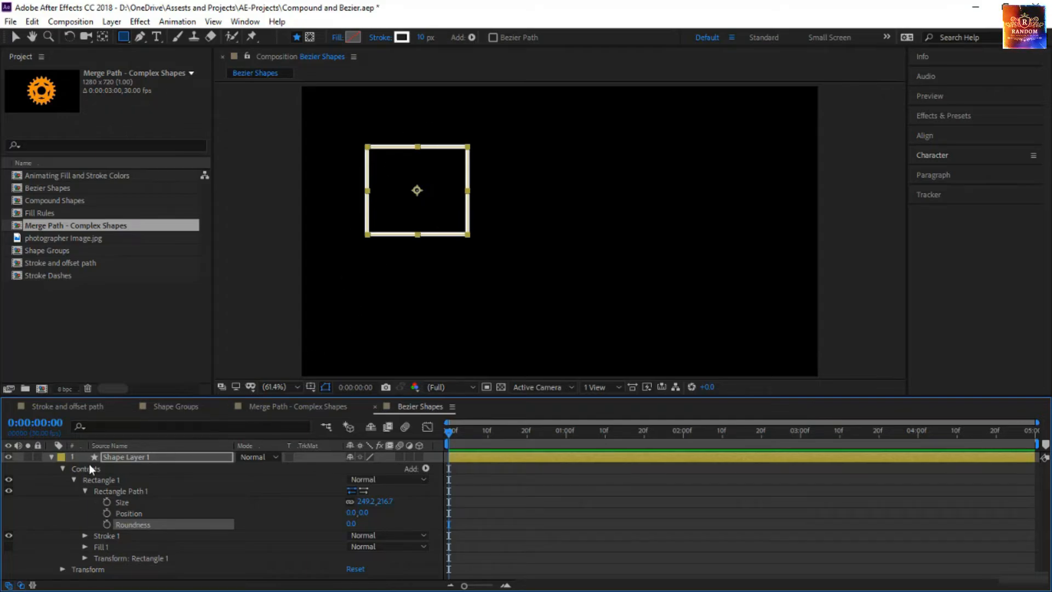
Deselect the first shape layer, enable Bezier Path, and draw a second, larger rectangle to the right of the first
{"action": "left_click", "coordinate": [187, 488]}
{"action": "left_click", "coordinate": [546, 534]}
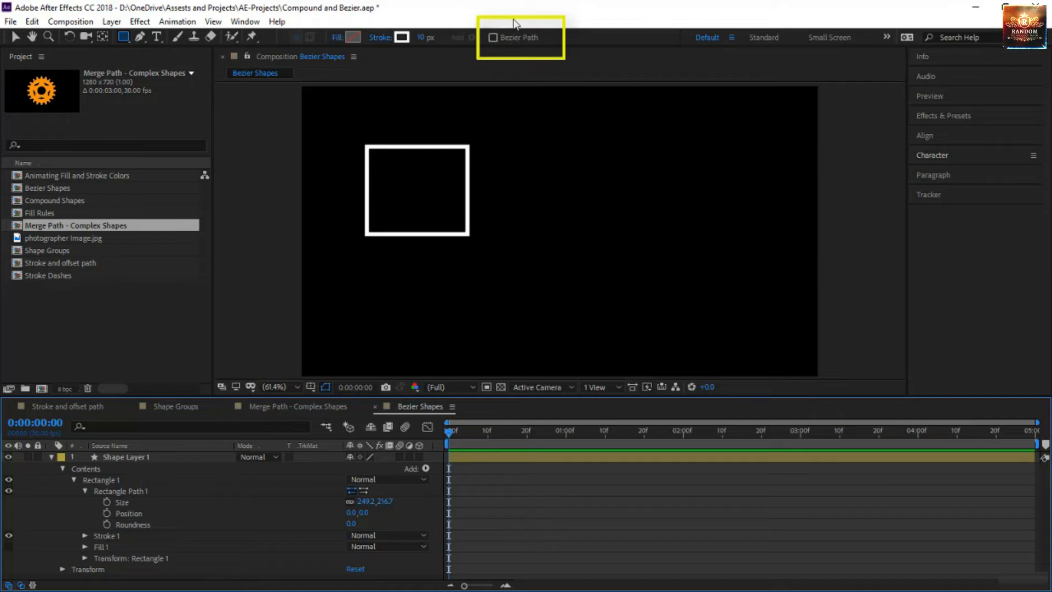
{"action": "left_click", "coordinate": [493, 37]}
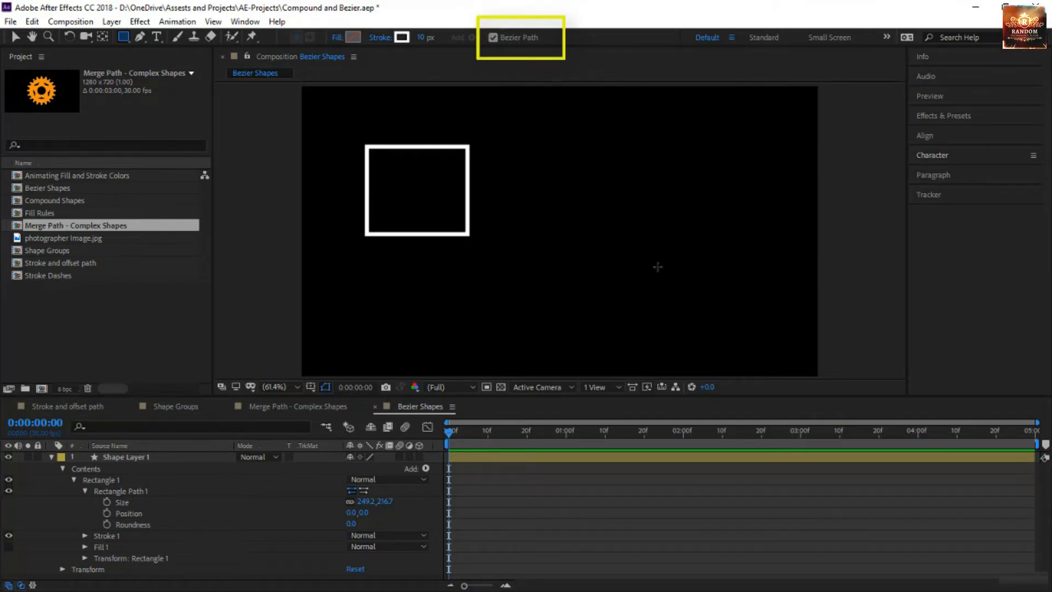
{"action": "left_click_drag", "start_coordinate": [554, 163], "coordinate": [689, 275]}
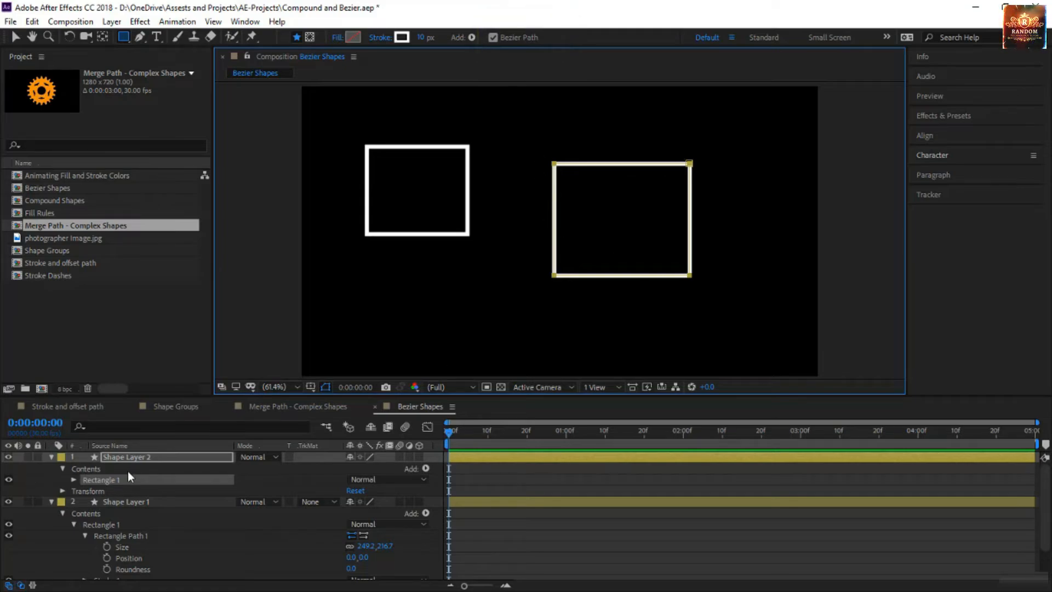
Expand Rectangle 1 in Shape Layer 2 down to Path 1 and examine its single Path property
{"action": "left_click", "coordinate": [126, 457]}
{"action": "left_click", "coordinate": [79, 471]}
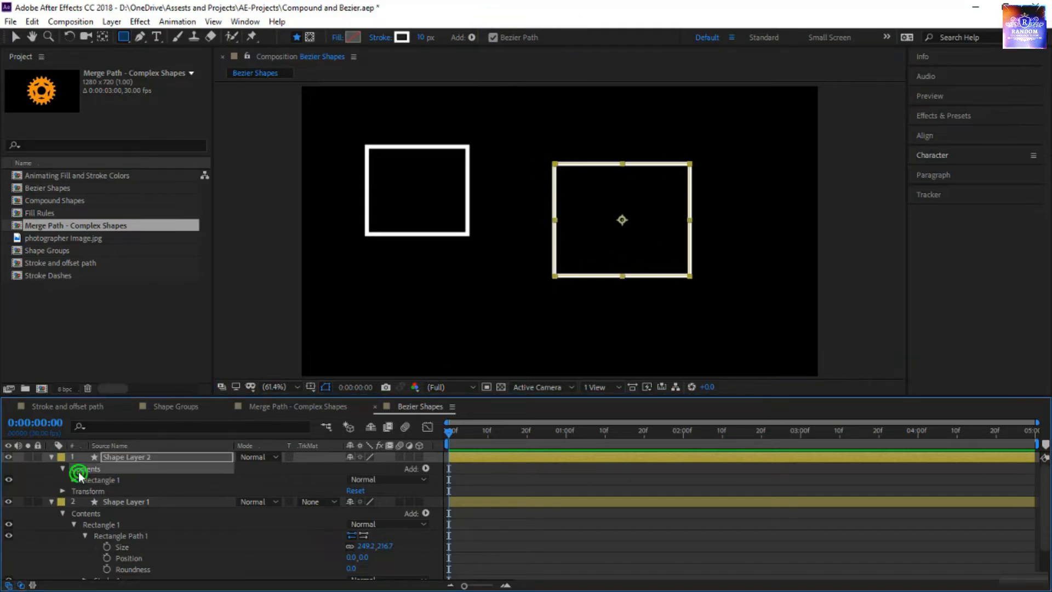
{"action": "left_click", "coordinate": [74, 480]}
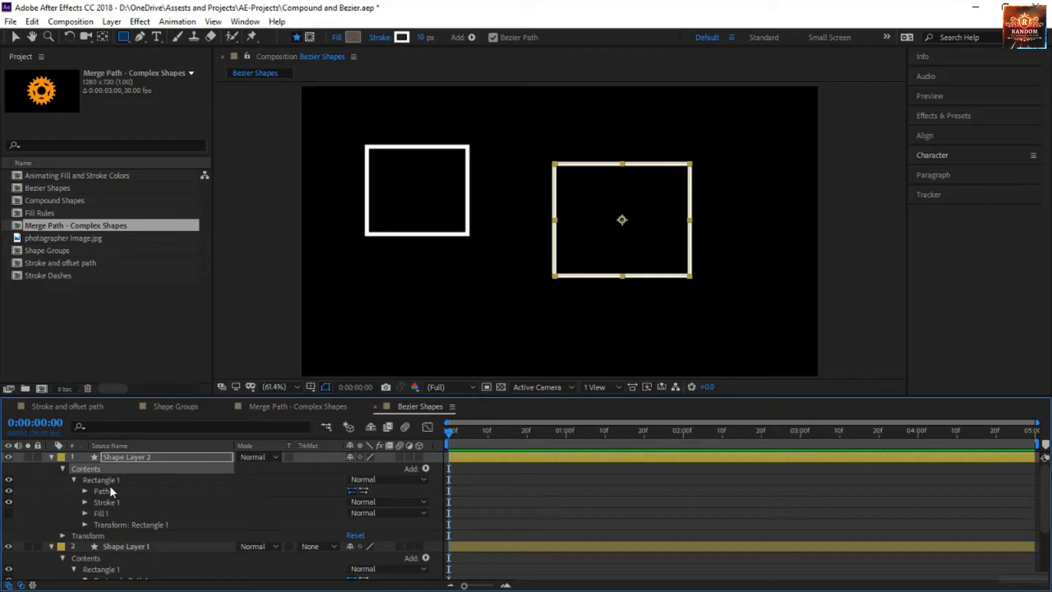
{"action": "left_click", "coordinate": [84, 491]}
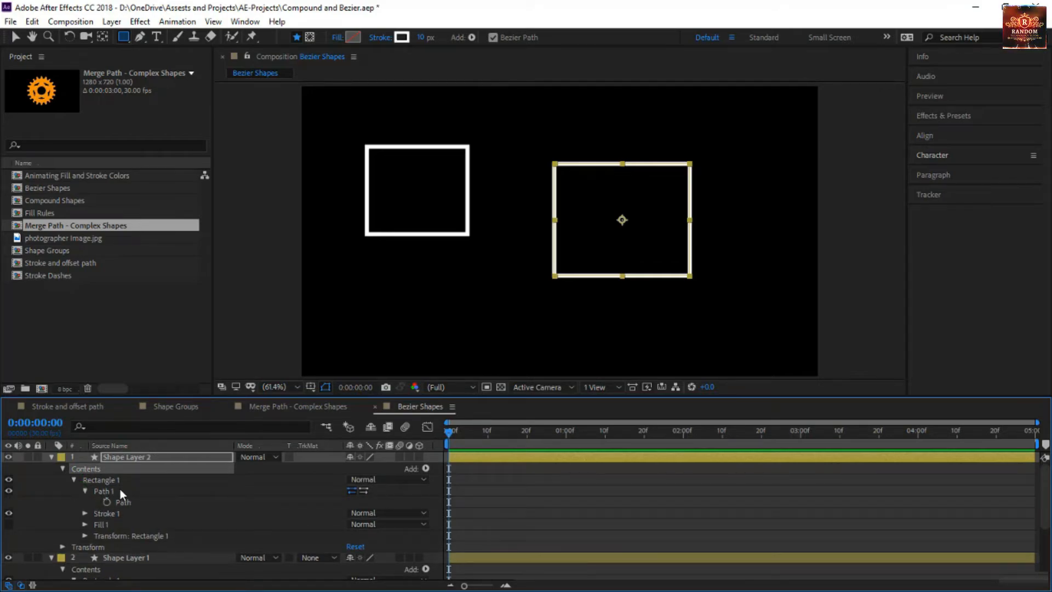
{"action": "left_click", "coordinate": [127, 501]}
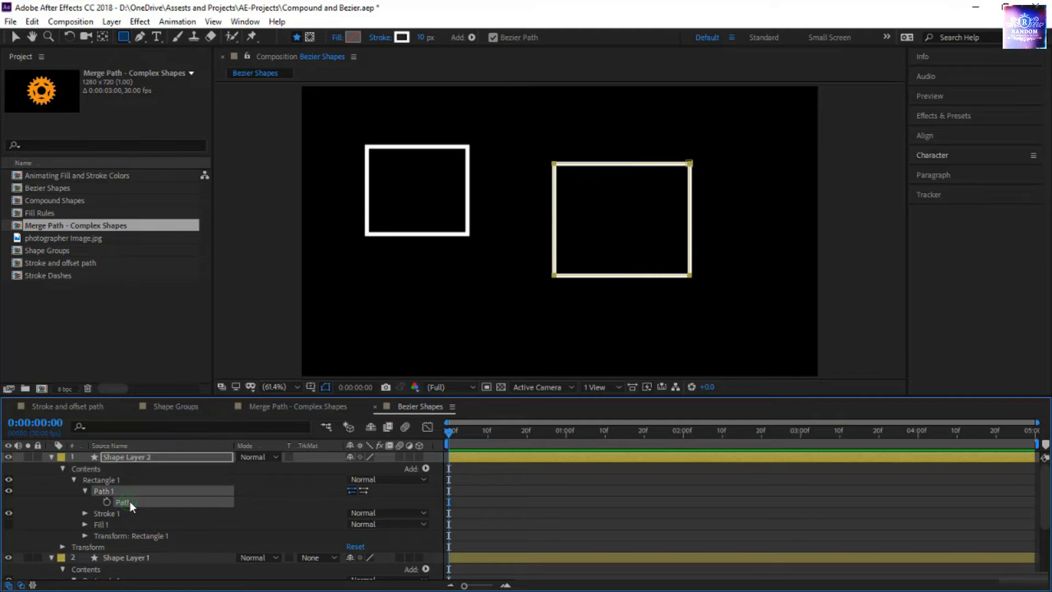
{"action": "left_click", "coordinate": [61, 498]}
Reshape the Bezier rectangle's Path 1 by moving its upper-left vertex up and outward and its lower-right vertex down and outward
{"action": "left_click", "coordinate": [114, 490]}
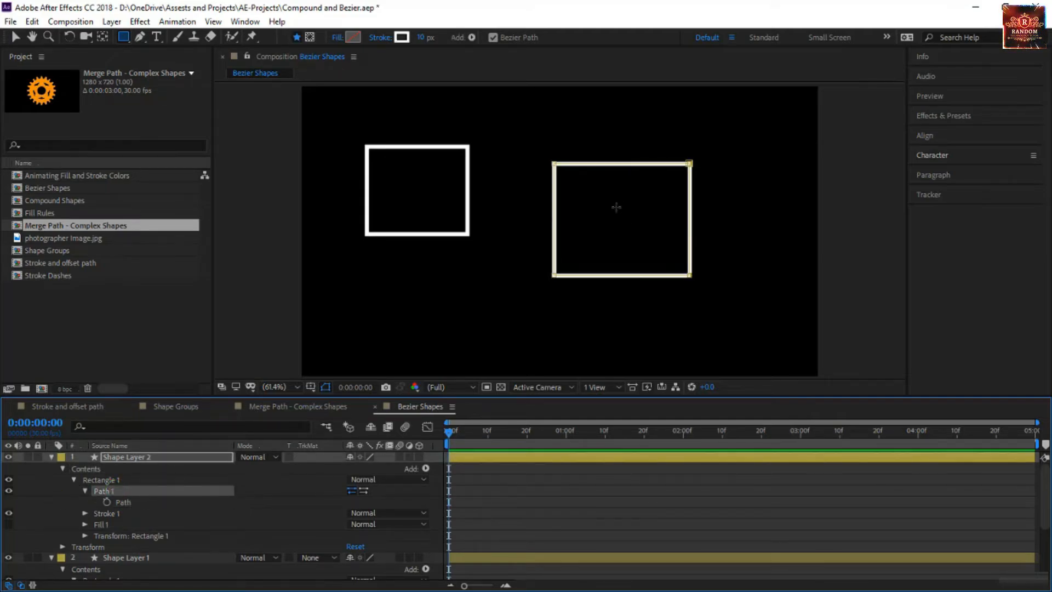
{"action": "key", "text": "v"}
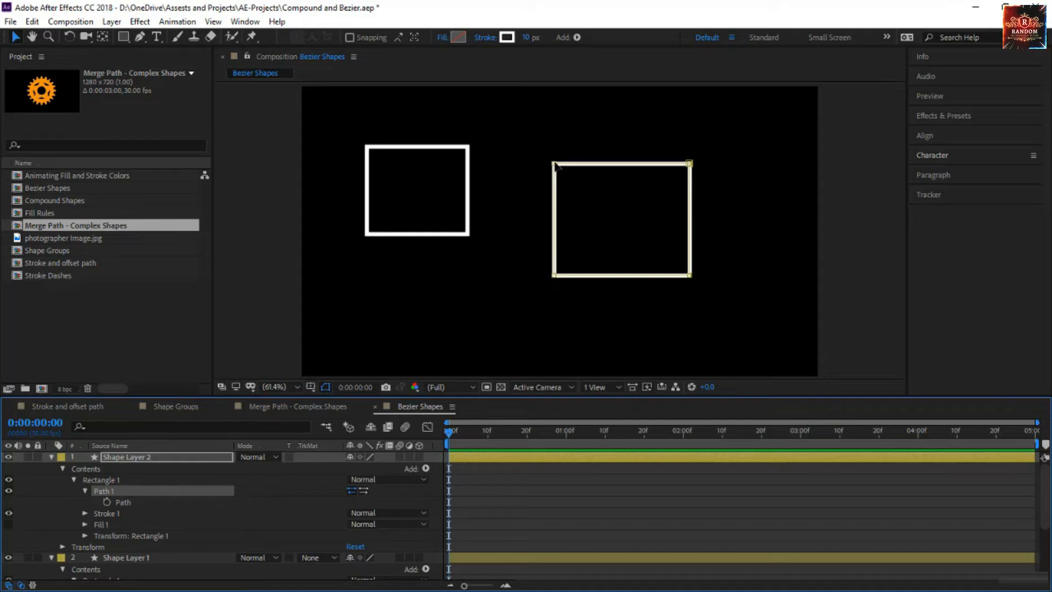
{"action": "left_click_drag", "start_coordinate": [555, 164], "coordinate": [576, 176]}
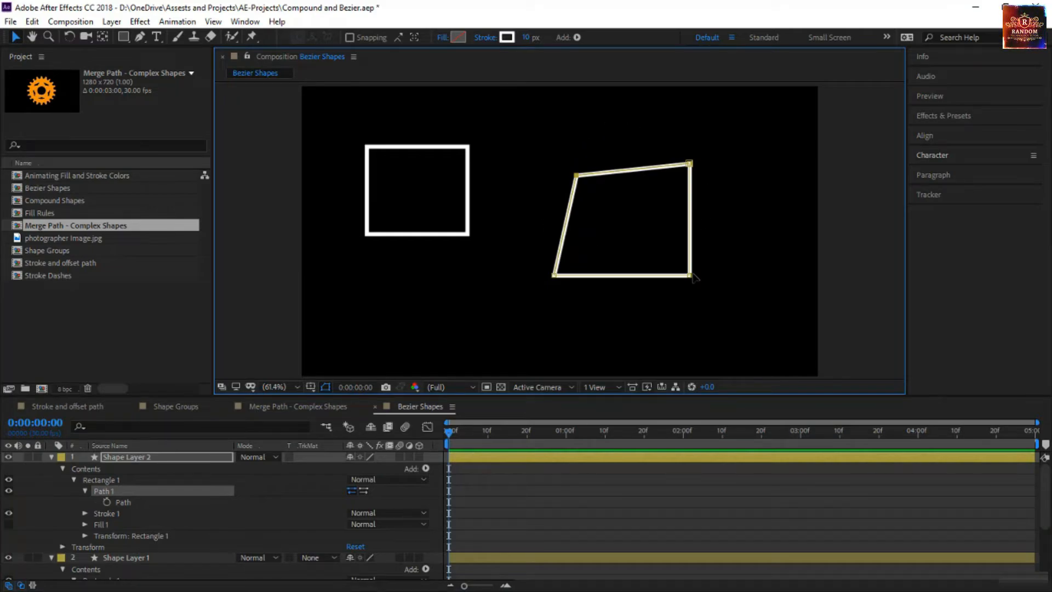
{"action": "left_click_drag", "start_coordinate": [690, 276], "coordinate": [721, 310]}
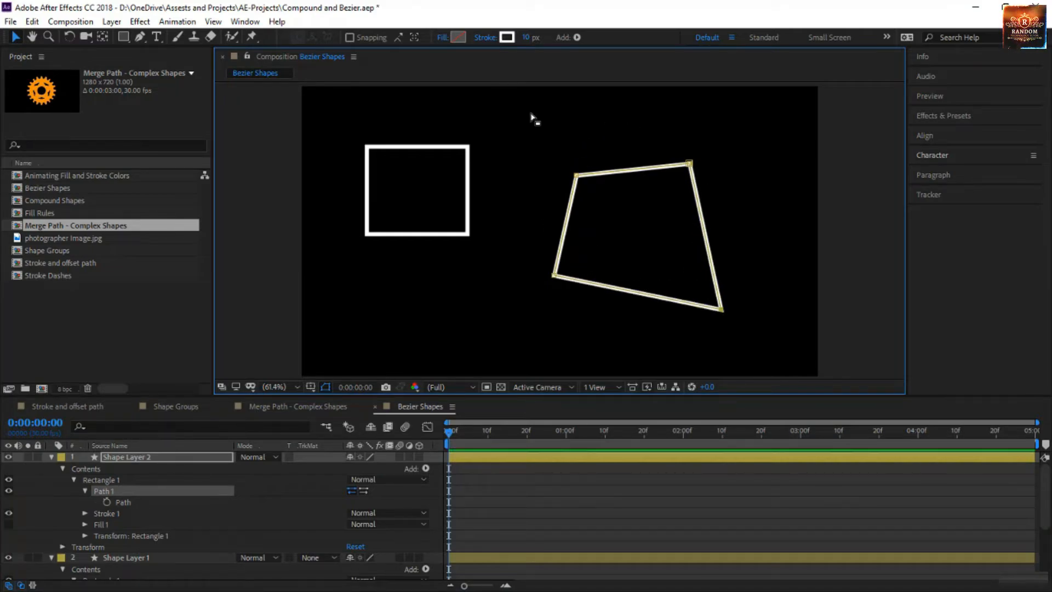
{"action": "left_click_drag", "start_coordinate": [576, 176], "coordinate": [516, 116]}
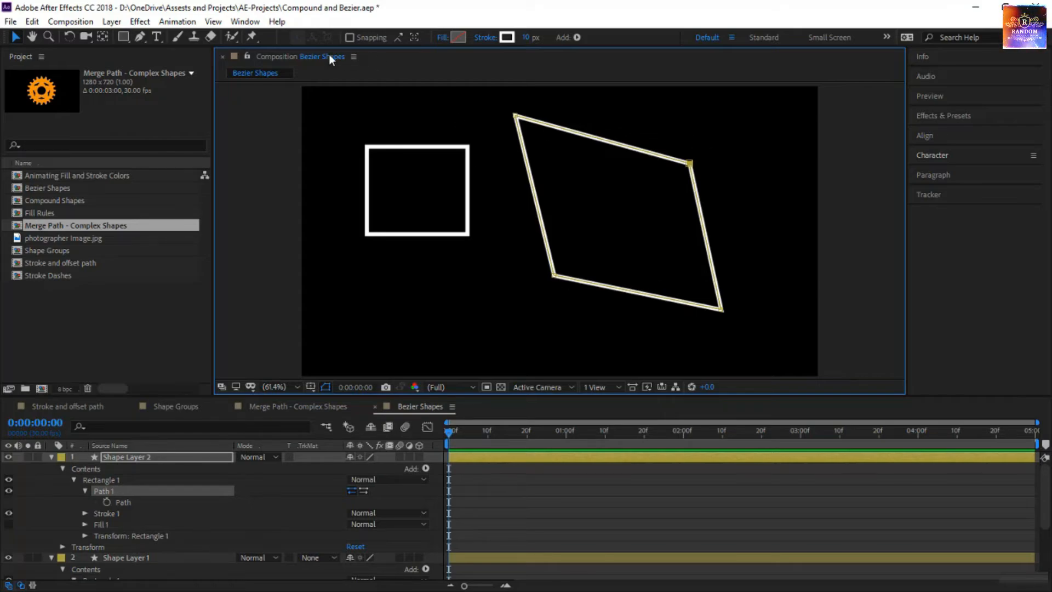
With the Pen tool, add a corner vertex pulled inward on the shape's upper edge and a smooth vertex with long handles on its right edge
{"action": "left_click", "coordinate": [136, 38]}
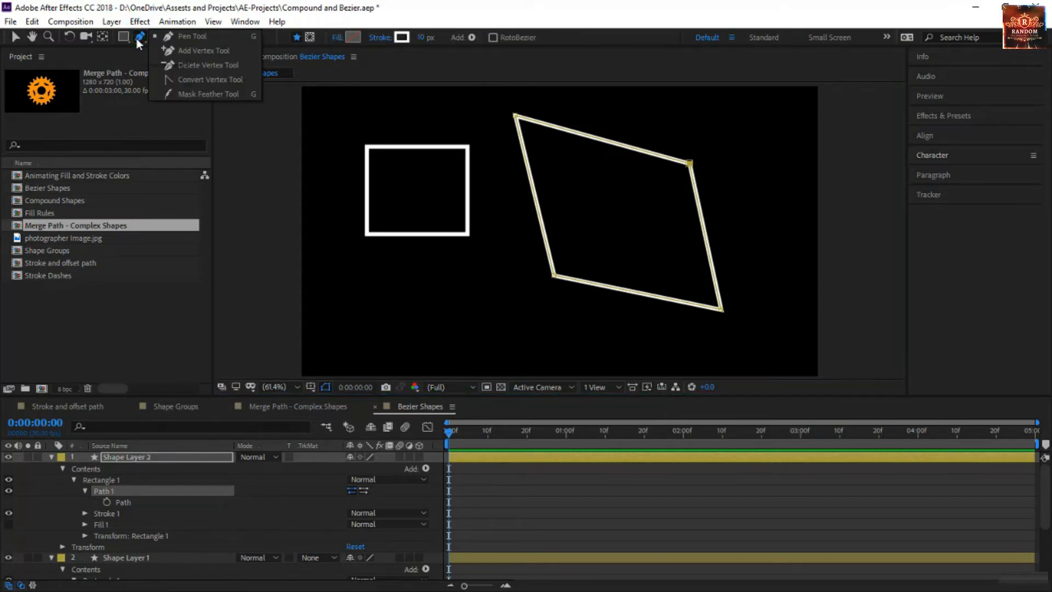
{"action": "left_click", "coordinate": [192, 36]}
{"action": "left_click", "coordinate": [609, 140]}
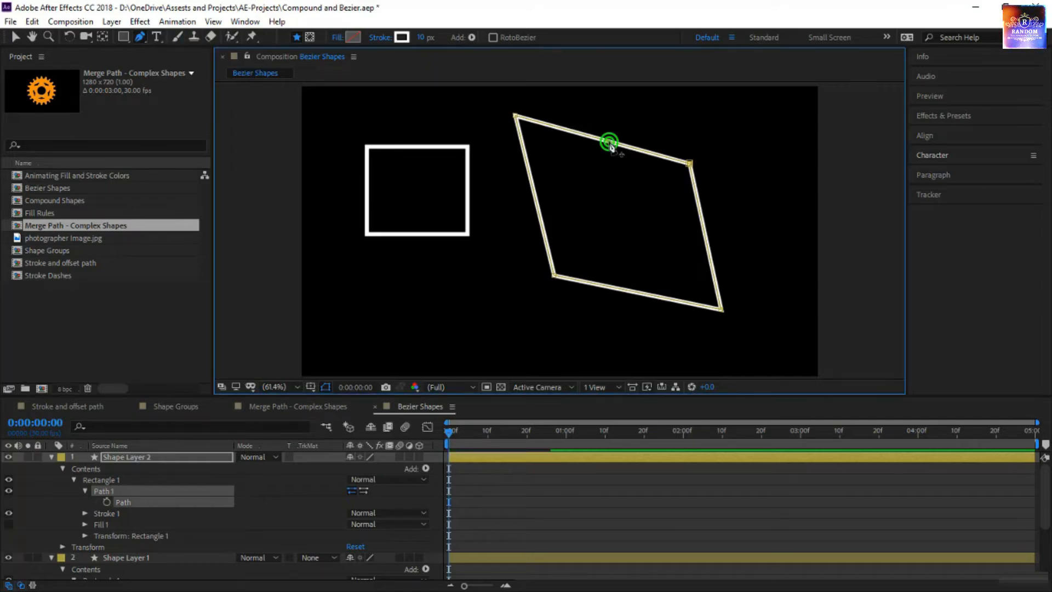
{"action": "left_click_drag", "start_coordinate": [608, 142], "coordinate": [615, 193]}
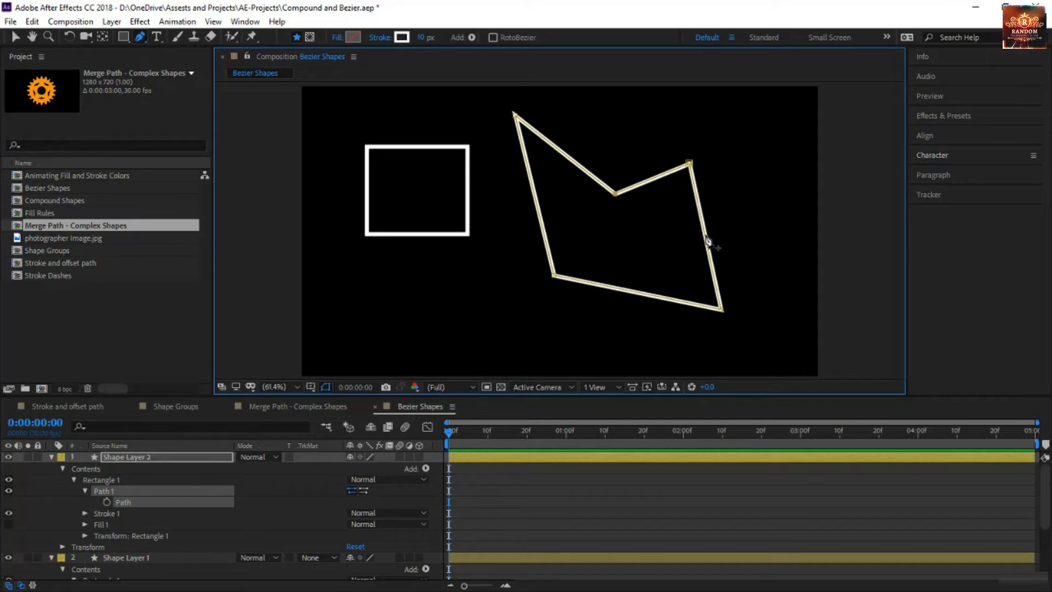
{"action": "left_click_drag", "start_coordinate": [706, 234], "coordinate": [793, 220]}
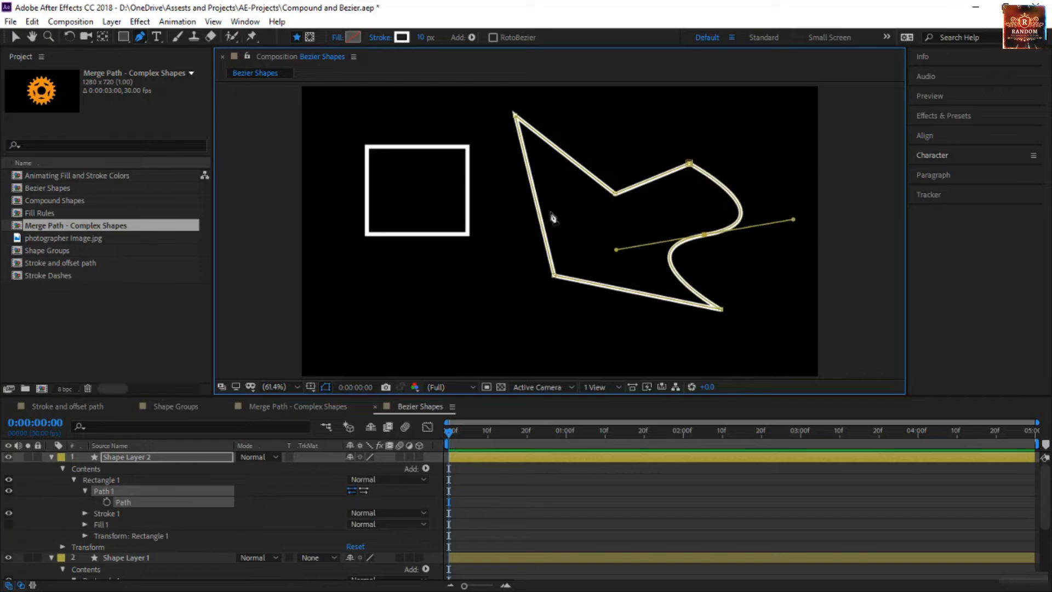
Add and remove a smooth vertex on the shape's left edge, and convert the upper-right vertex to smooth with both handles angled upward independently
{"action": "left_click_drag", "start_coordinate": [533, 196], "coordinate": [480, 170]}
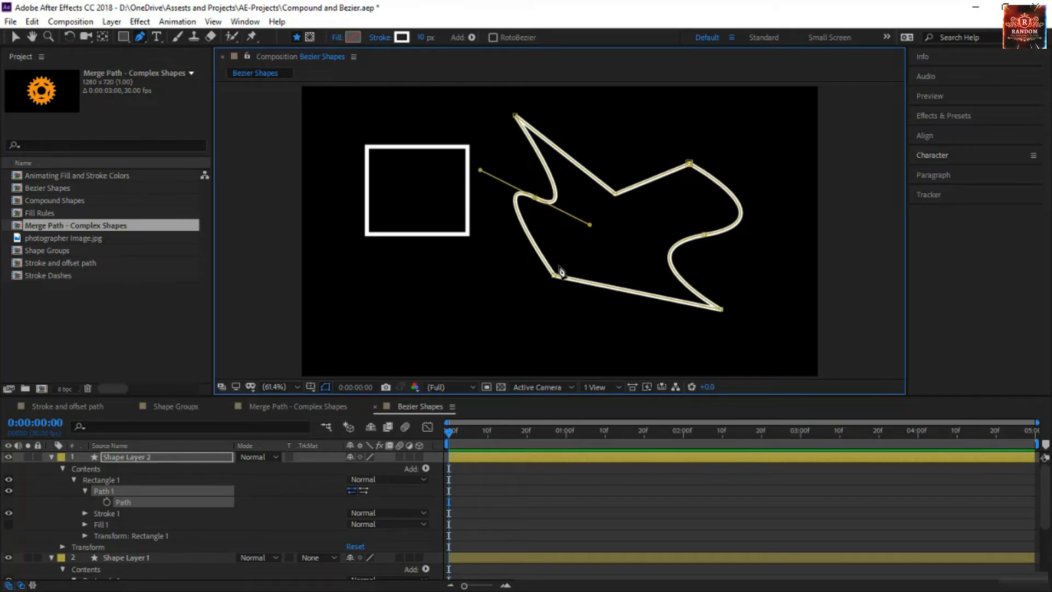
{"action": "left_click", "coordinate": [536, 201]}
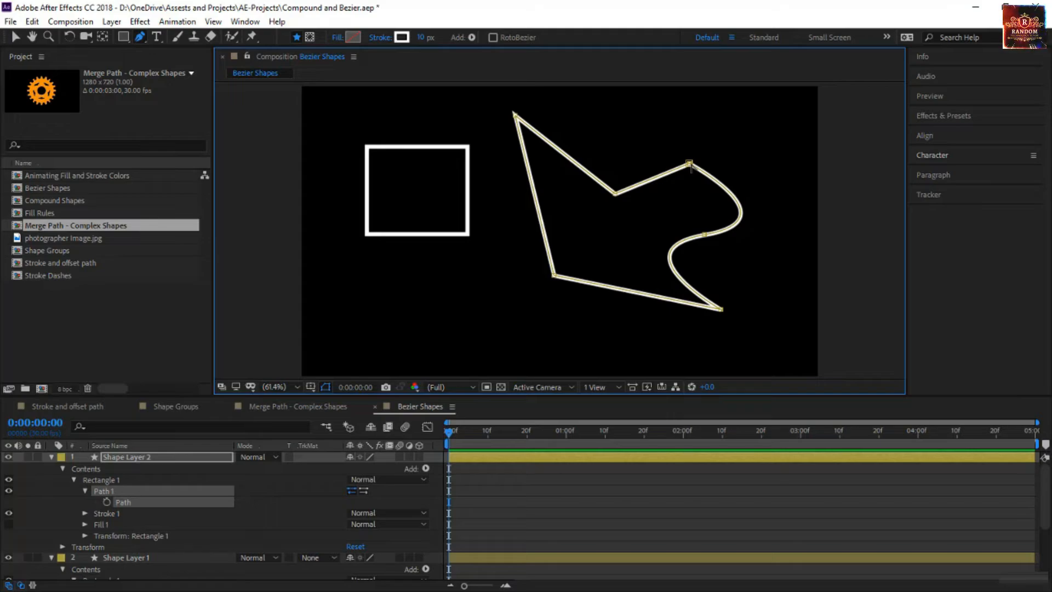
{"action": "left_click", "coordinate": [690, 164], "text": "alt"}
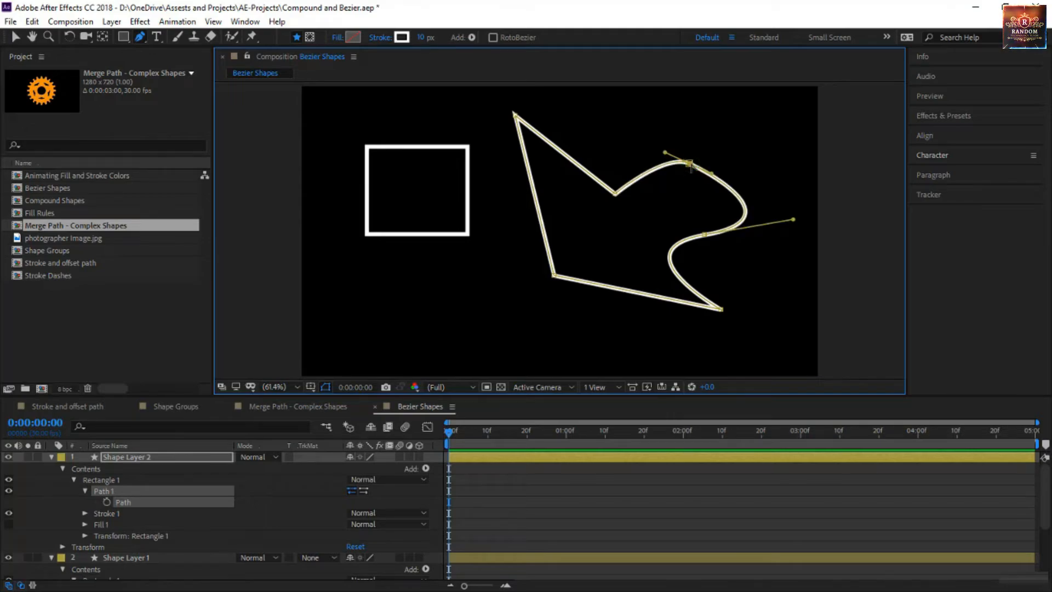
{"action": "left_click_drag", "start_coordinate": [712, 175], "coordinate": [707, 110]}
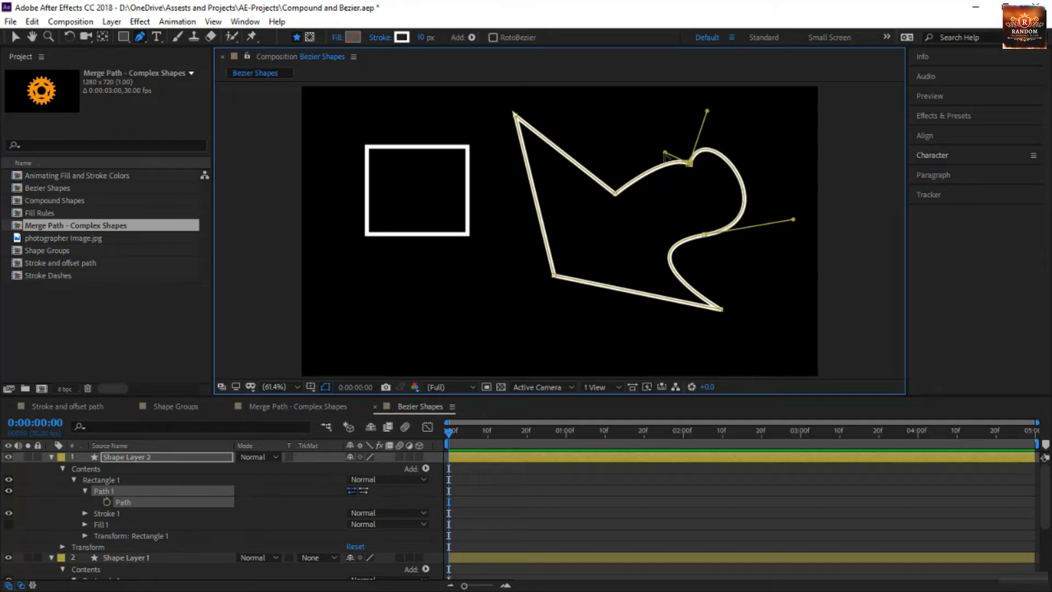
{"action": "left_click_drag", "start_coordinate": [665, 152], "coordinate": [665, 118]}
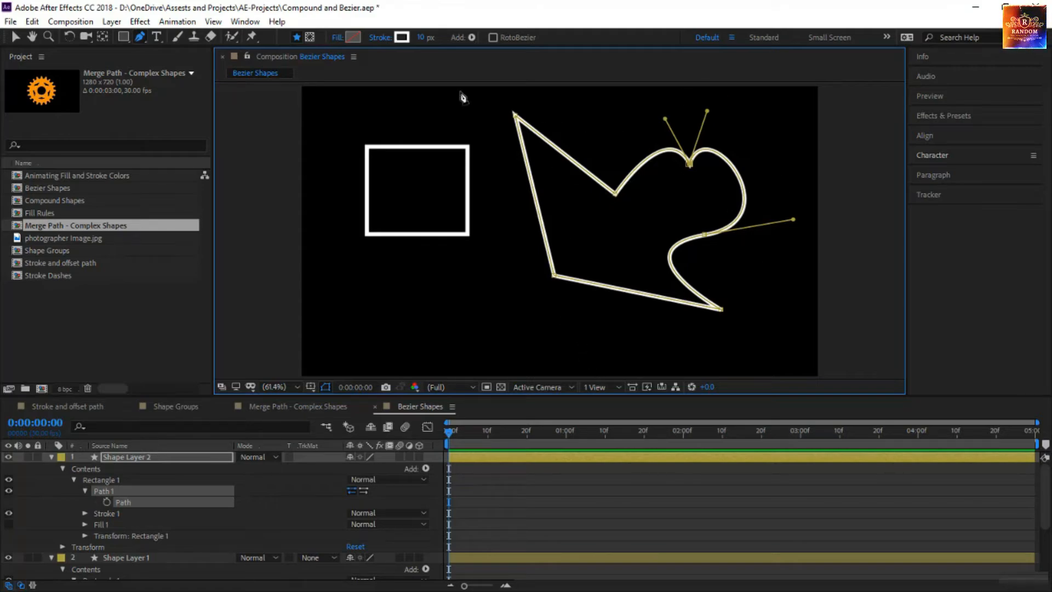
Give the reshaped path a solid orange fill and move its notched upper-right vertex slightly upward
{"action": "left_click", "coordinate": [338, 38]}
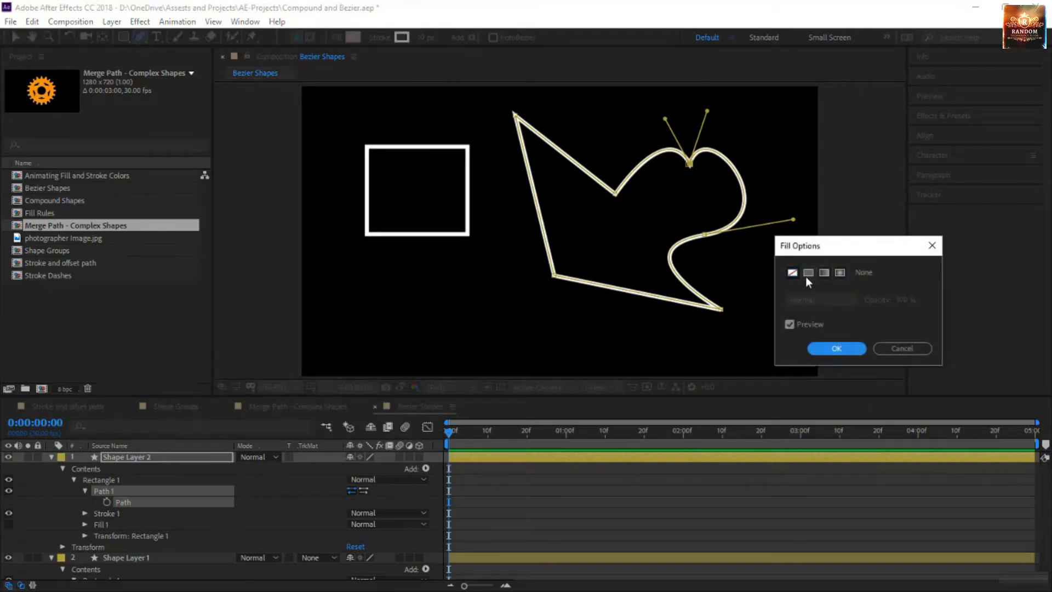
{"action": "left_click", "coordinate": [808, 274]}
{"action": "left_click", "coordinate": [833, 350]}
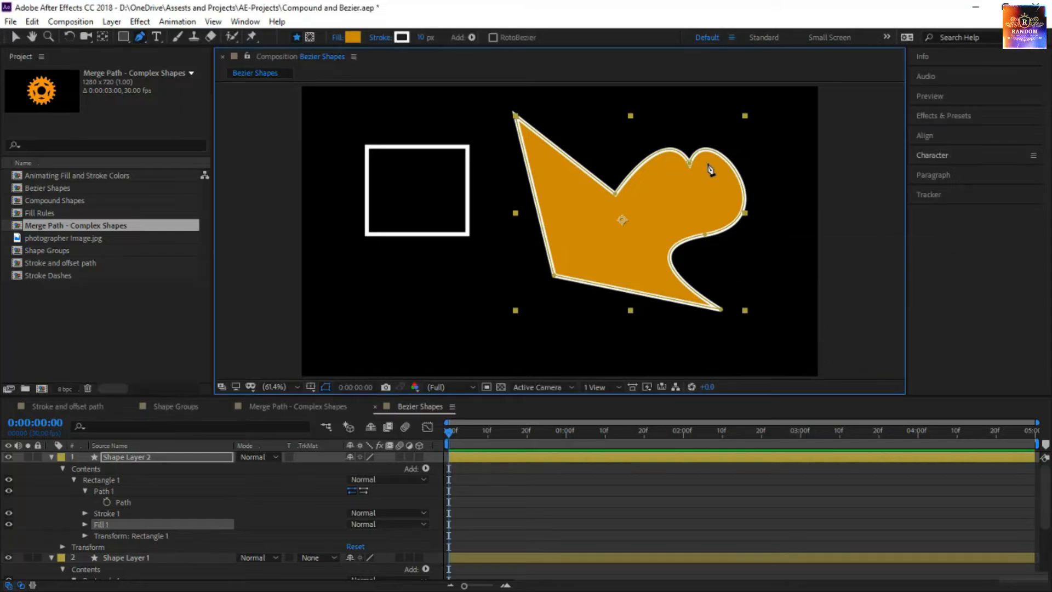
{"action": "left_click_drag", "start_coordinate": [693, 164], "coordinate": [689, 144]}
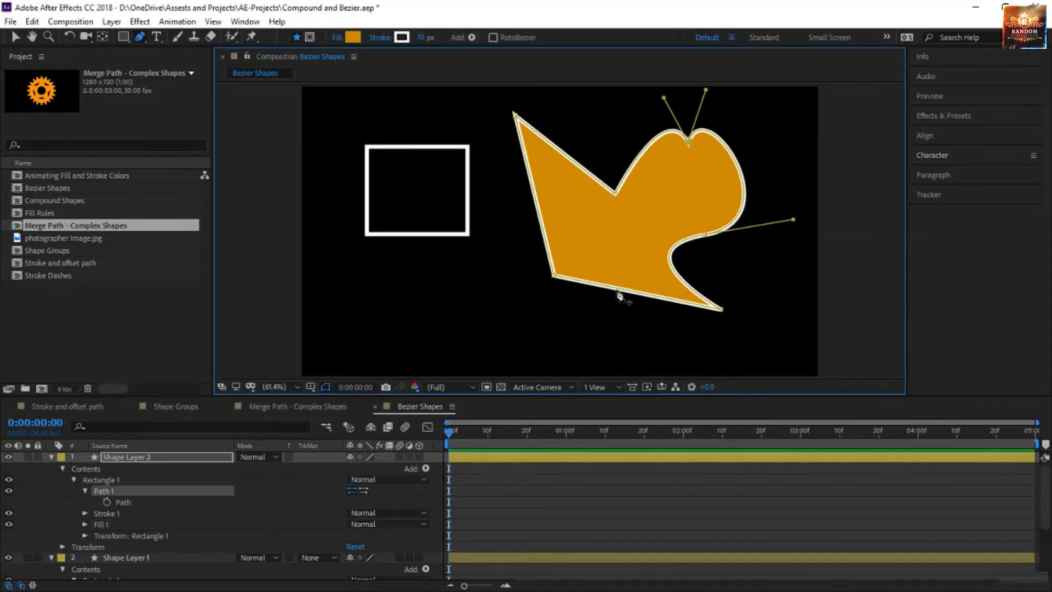
Delete Shape Layer 2 and draw an orange-filled Bezier Path ellipse to the right of the white rectangle
{"action": "left_click", "coordinate": [188, 456]}
{"action": "key", "text": "Delete"}
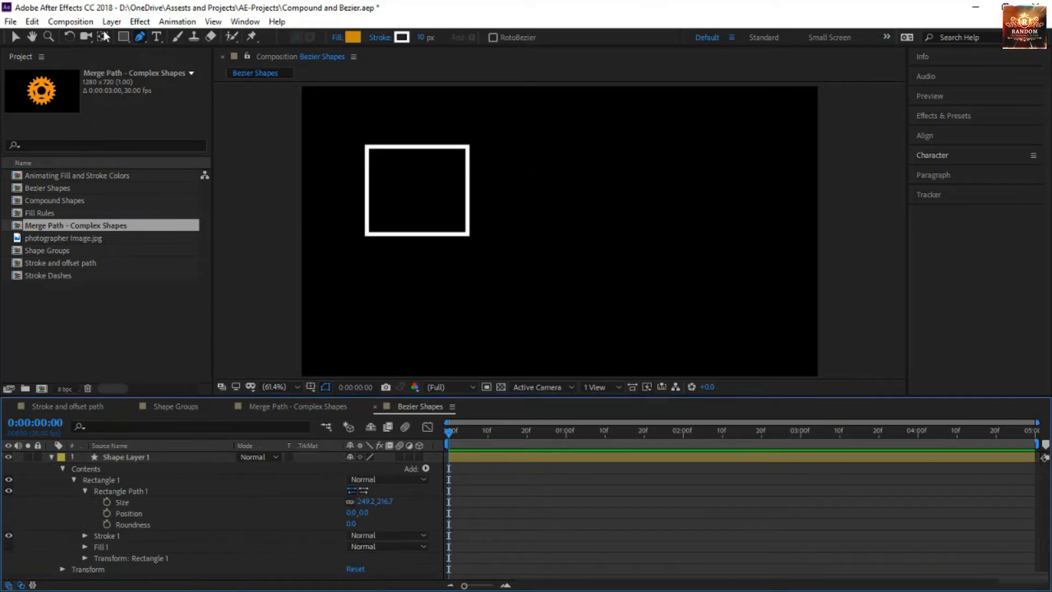
{"action": "left_click_drag", "start_coordinate": [128, 40], "coordinate": [198, 64]}
{"action": "left_click_drag", "start_coordinate": [572, 164], "coordinate": [702, 298]}
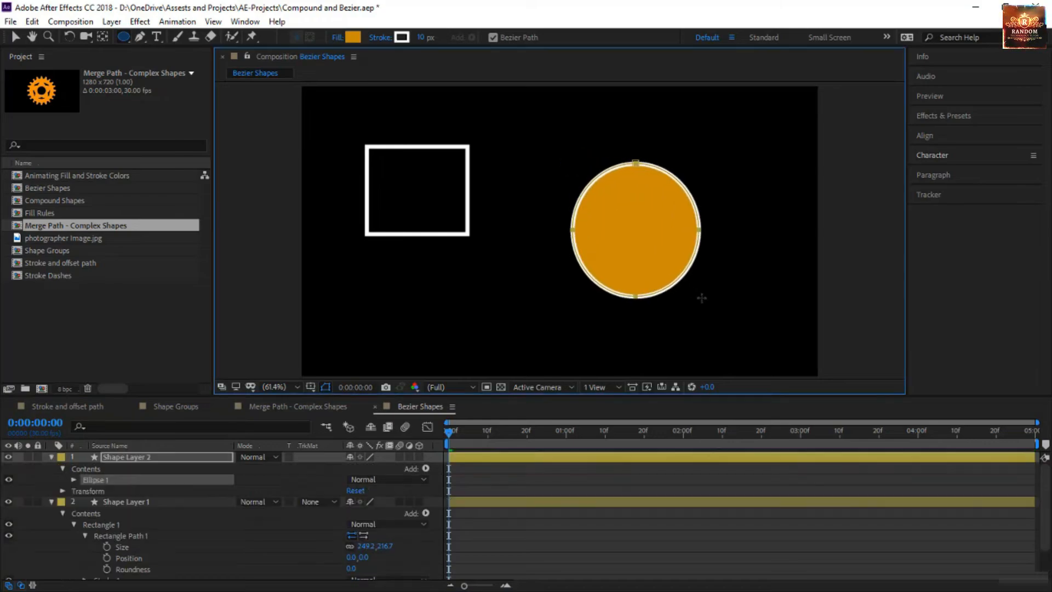
Expand Ellipse 1 down to its Path property and pull the side vertices' lower handles outward and upward to form a bell-like shape
{"action": "left_click", "coordinate": [74, 481]}
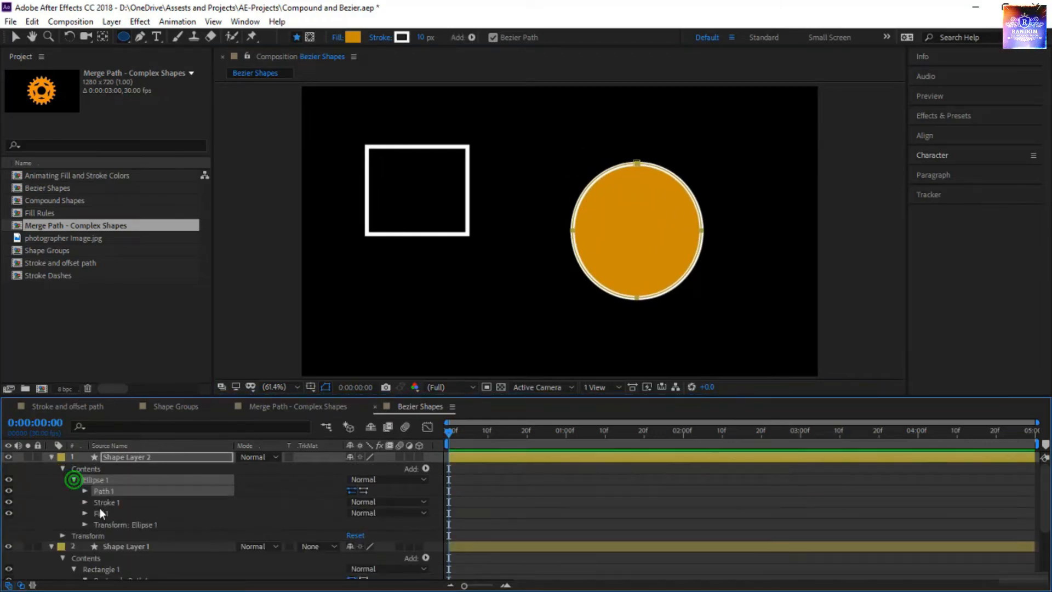
{"action": "left_click", "coordinate": [85, 491]}
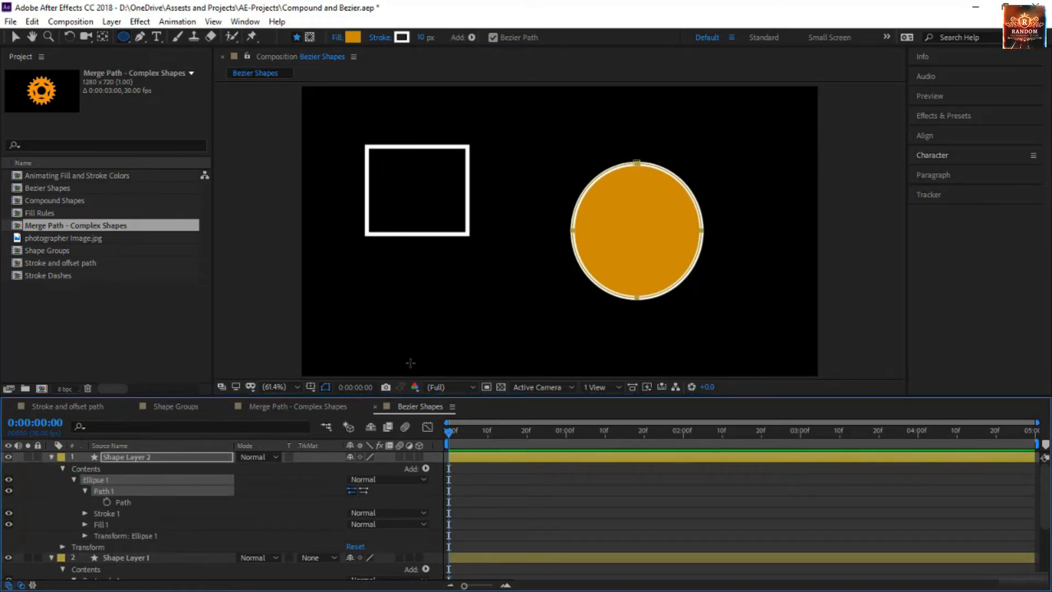
{"action": "key", "text": "v"}
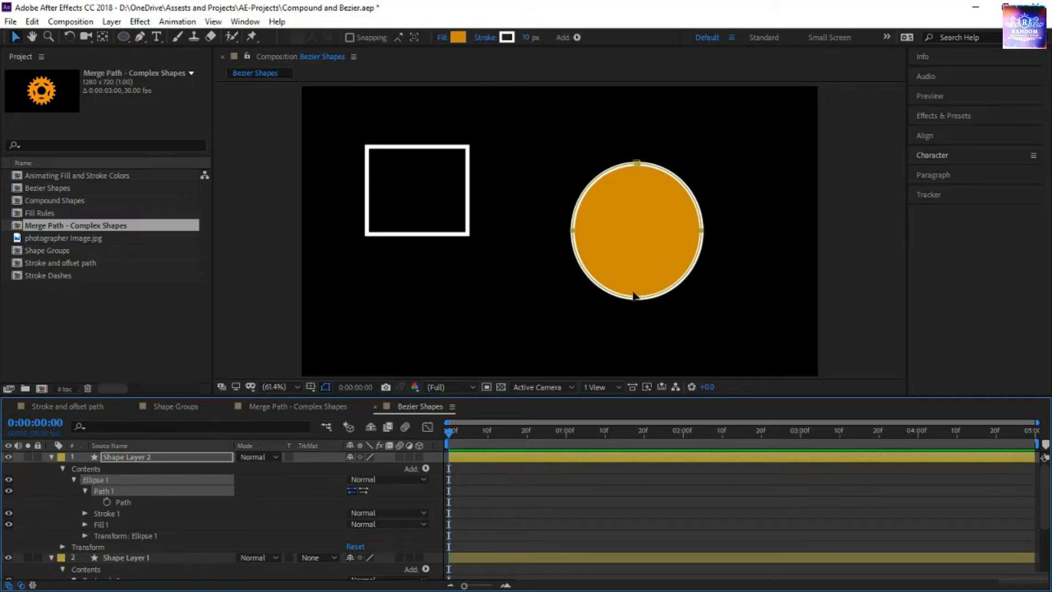
{"action": "left_click", "coordinate": [637, 297]}
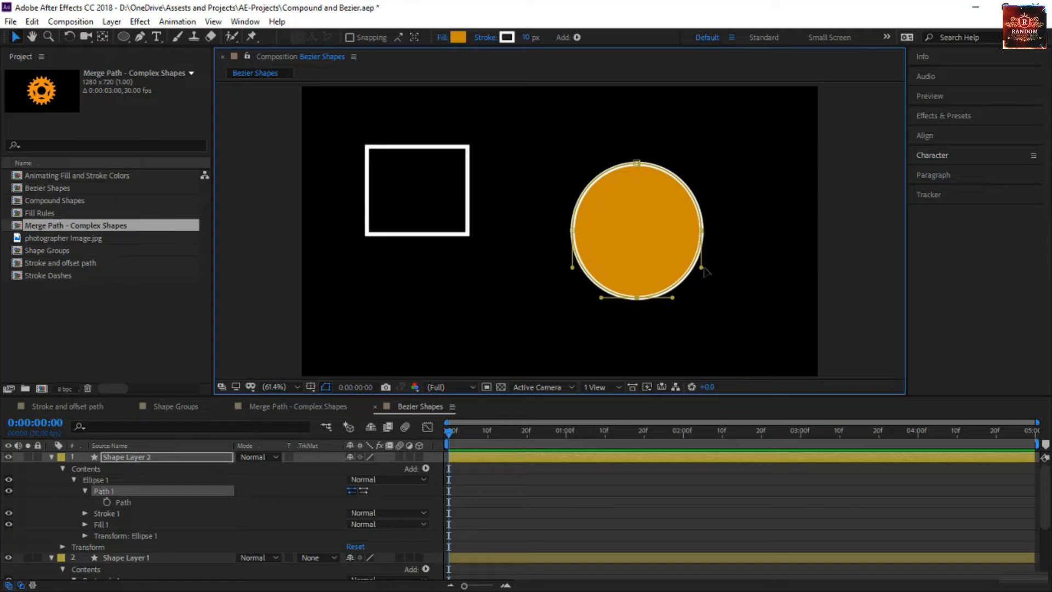
{"action": "left_click_drag", "start_coordinate": [704, 271], "coordinate": [751, 208]}
{"action": "left_click_drag", "start_coordinate": [573, 268], "coordinate": [530, 223]}
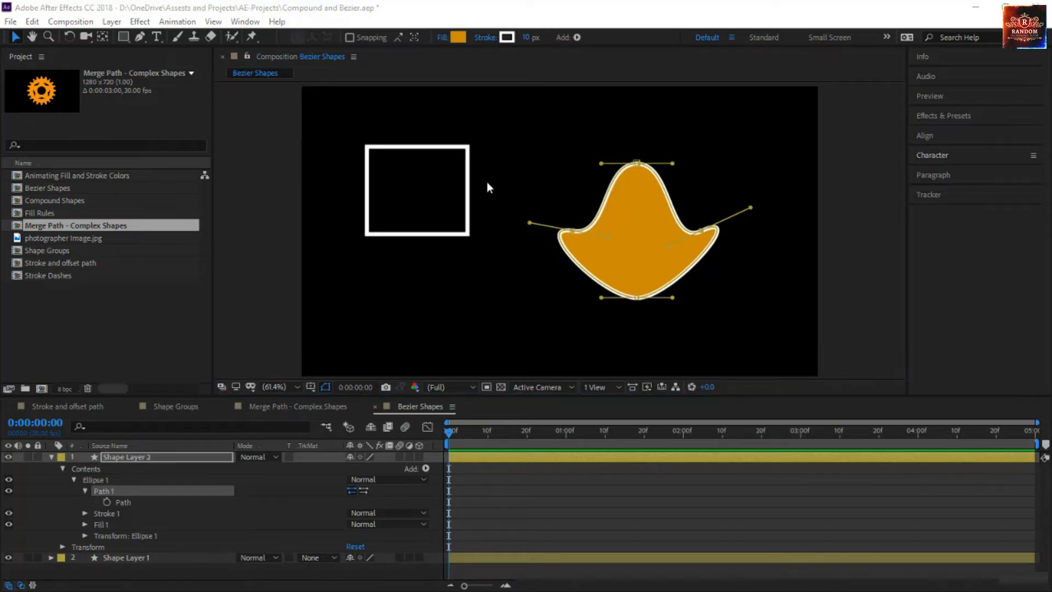
Delete the shape layer containing the white outlined square
{"action": "left_click", "coordinate": [488, 186]}
{"action": "left_click", "coordinate": [415, 197]}
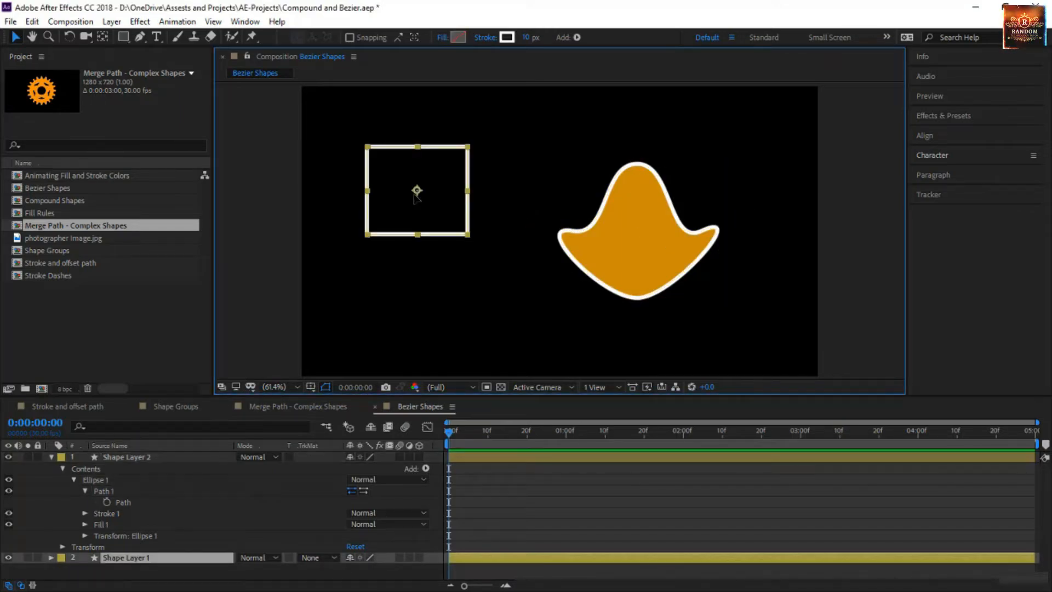
{"action": "key", "text": "Delete"}
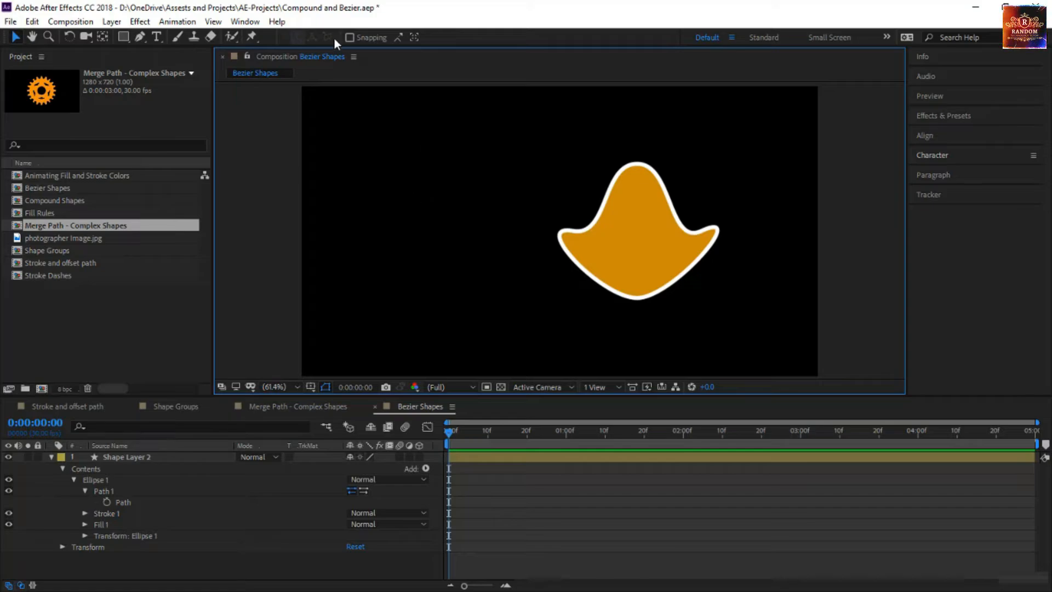
Draw a closed, curved four-point Bezier shape with the Pen tool beside the existing orange shape
{"action": "left_click_drag", "start_coordinate": [138, 37], "coordinate": [175, 34]}
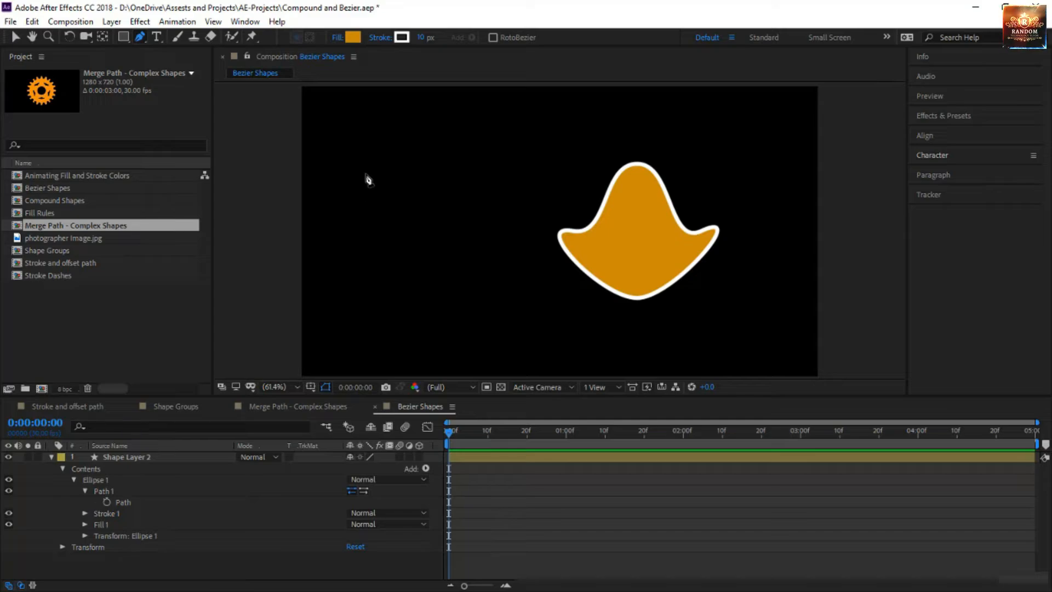
{"action": "left_click_drag", "start_coordinate": [358, 133], "coordinate": [389, 153]}
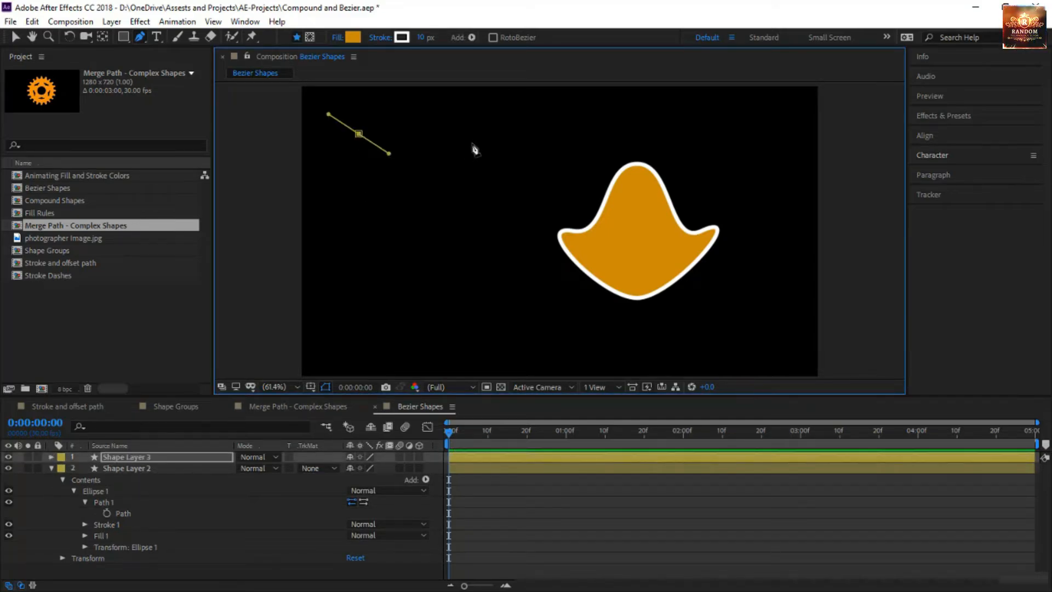
{"action": "left_click_drag", "start_coordinate": [472, 143], "coordinate": [464, 238]}
{"action": "left_click_drag", "start_coordinate": [389, 153], "coordinate": [375, 96]}
{"action": "left_click_drag", "start_coordinate": [447, 220], "coordinate": [336, 236]}
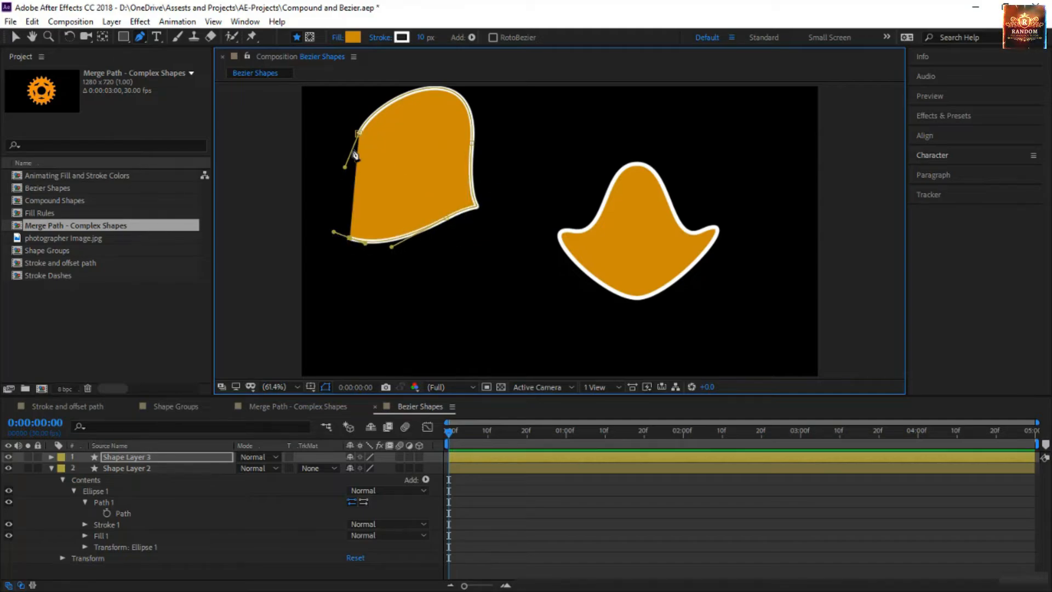
{"action": "left_click", "coordinate": [359, 135]}
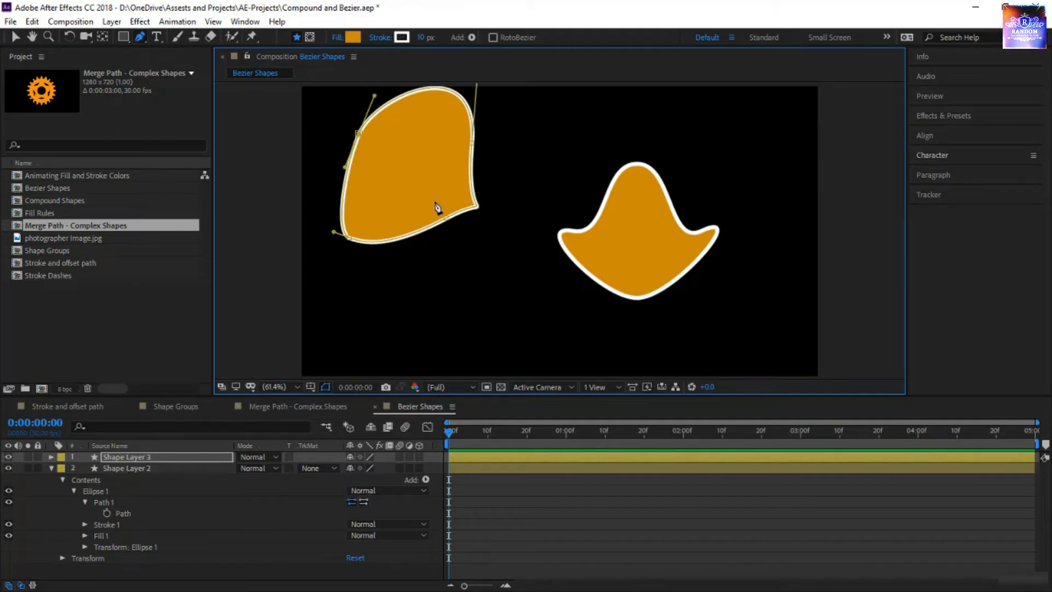
Reshape the new Bezier shape by moving its vertices and handles, bending the upper-left vertex's two handles independently into an inward corner
{"action": "left_click_drag", "start_coordinate": [446, 222], "coordinate": [508, 252]}
{"action": "left_click_drag", "start_coordinate": [472, 143], "coordinate": [482, 187]}
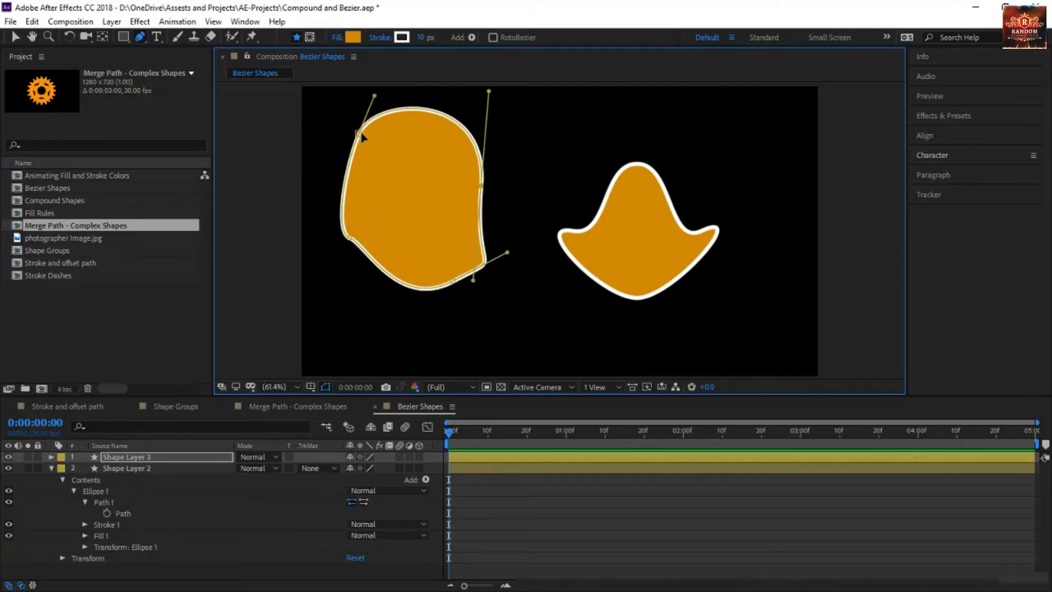
{"action": "left_click_drag", "start_coordinate": [360, 134], "coordinate": [393, 165]}
{"action": "left_click_drag", "start_coordinate": [408, 129], "coordinate": [370, 118]}
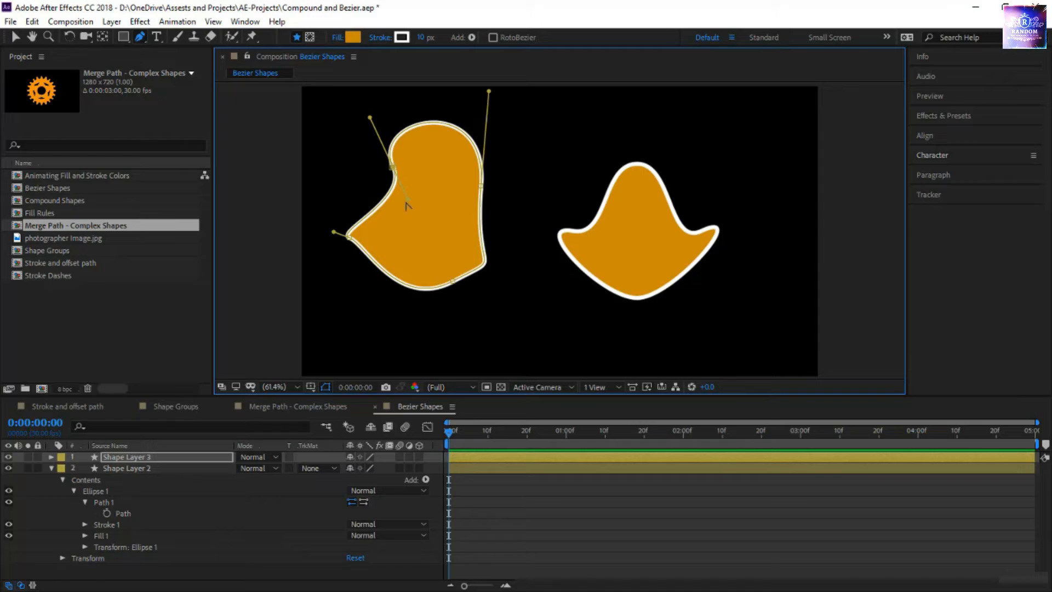
{"action": "left_click_drag", "start_coordinate": [407, 205], "coordinate": [360, 183]}
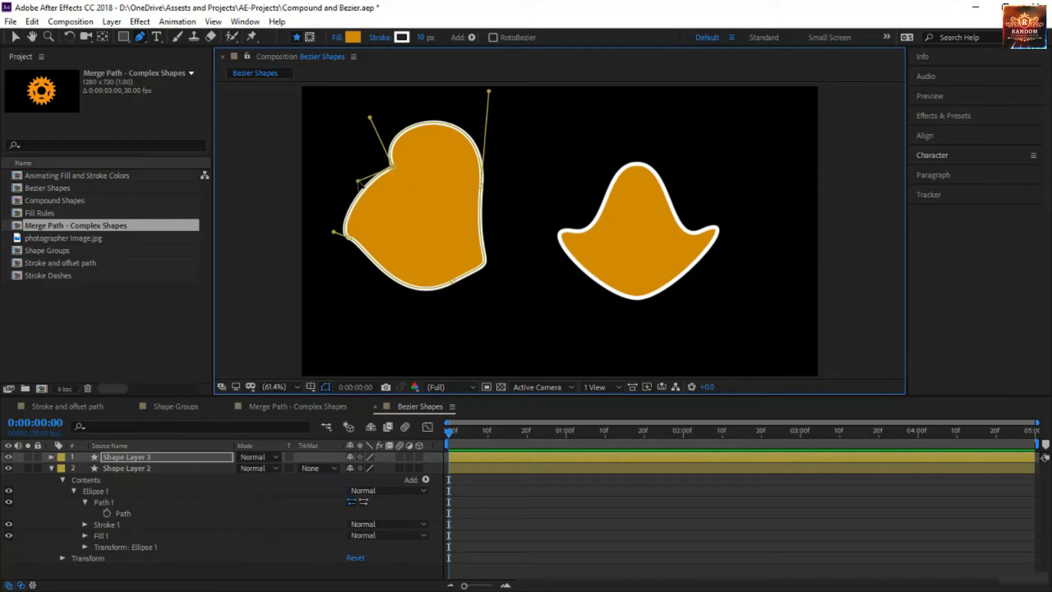
Expand Shape Layer 3's contents down to the Path property of Shape 1 and examine its vertices
{"action": "left_click", "coordinate": [51, 458]}
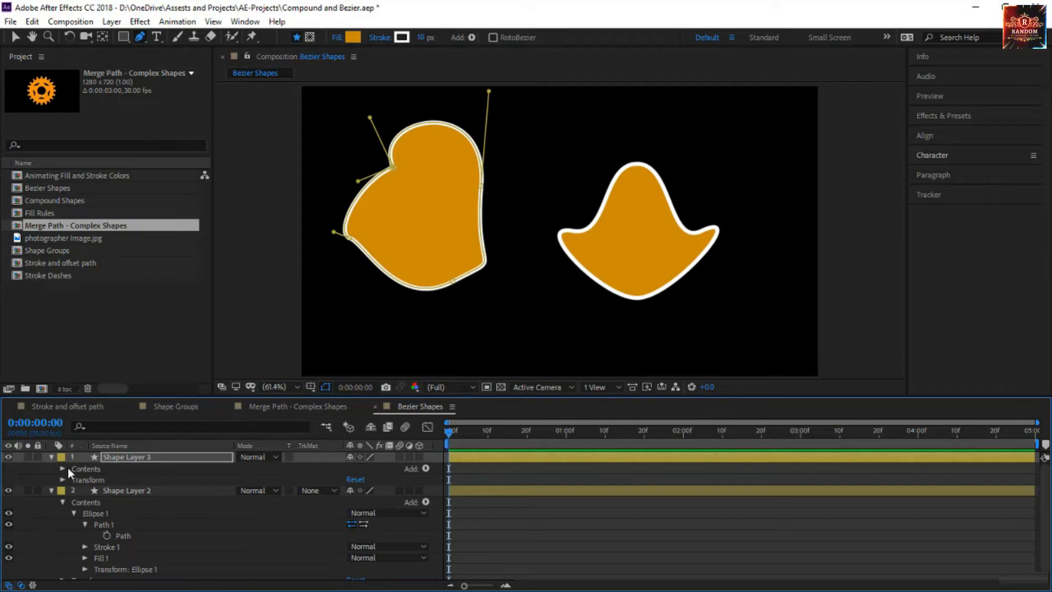
{"action": "left_click", "coordinate": [62, 468]}
{"action": "left_click", "coordinate": [74, 480]}
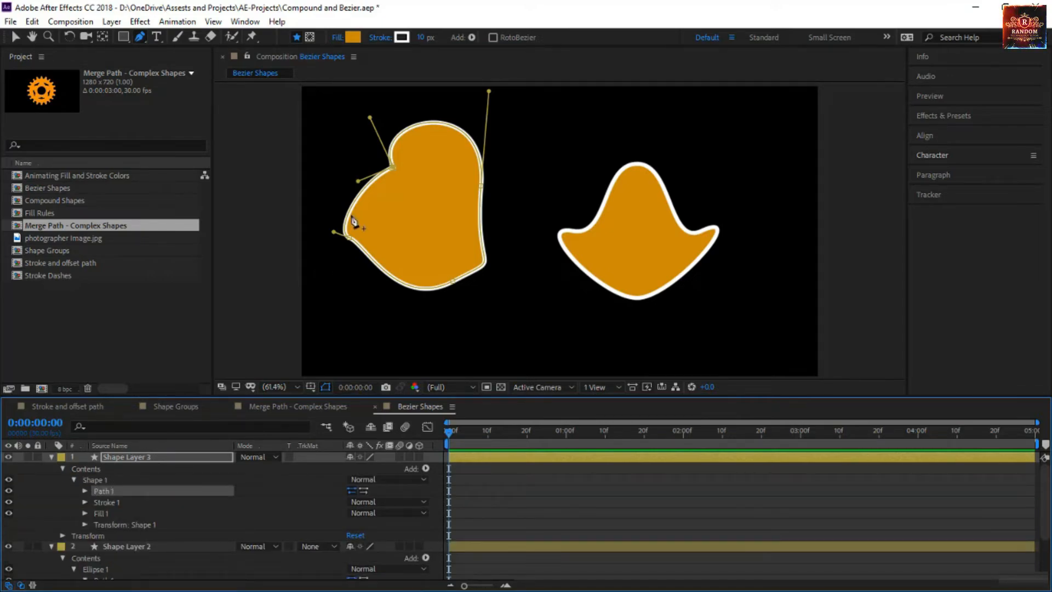
{"action": "left_click", "coordinate": [85, 491]}
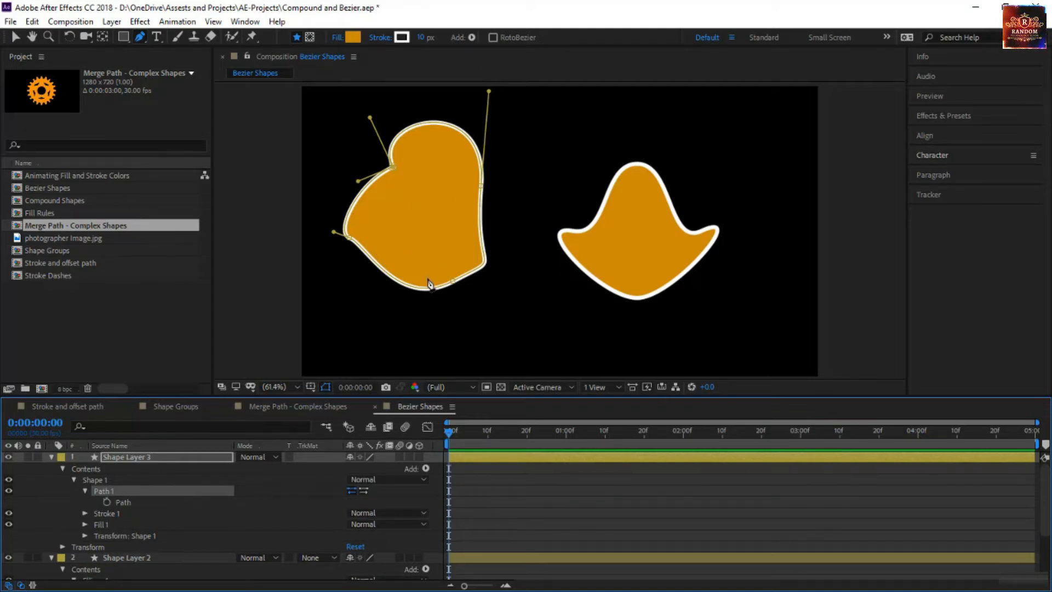
{"action": "left_click_drag", "start_coordinate": [391, 173], "coordinate": [421, 214]}
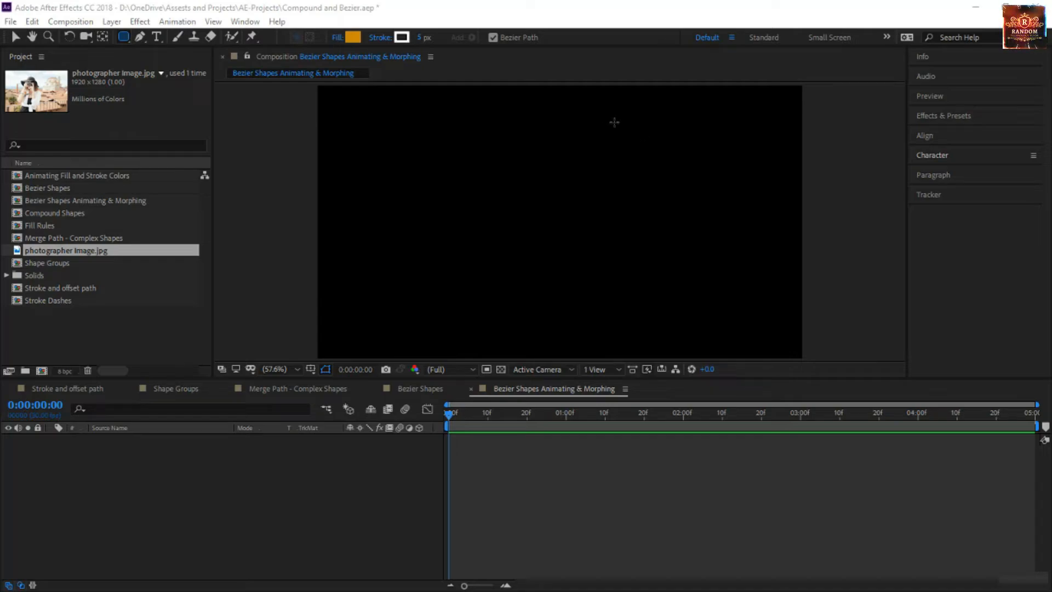
Draw a tall ellipse as a Bezier path near the composition's center and enable keyframing of its Path at 0:00:00:00
{"action": "left_click_drag", "start_coordinate": [123, 37], "coordinate": [159, 66]}
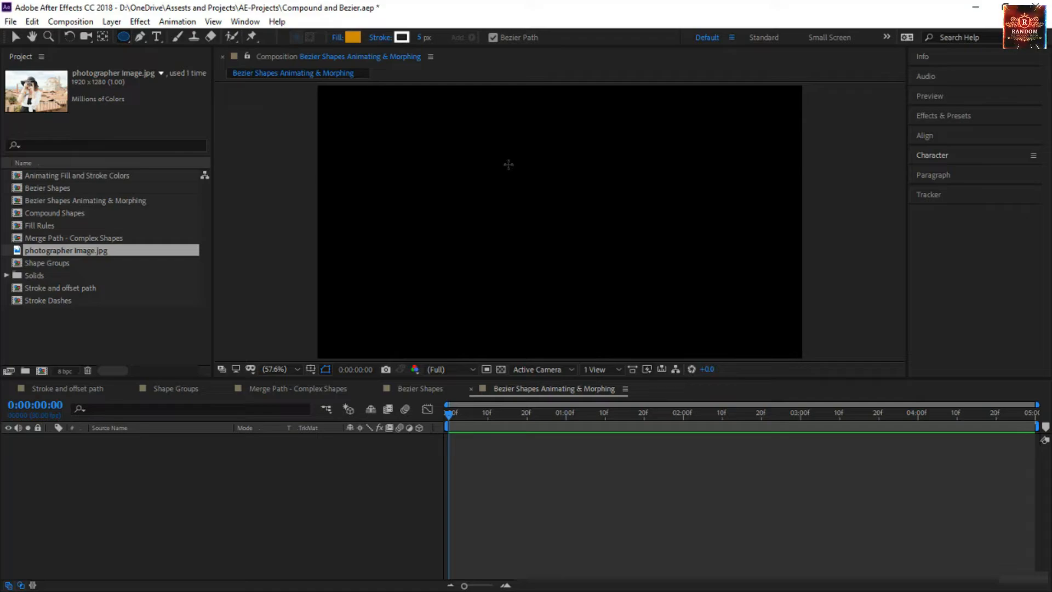
{"action": "left_click_drag", "start_coordinate": [508, 165], "coordinate": [587, 313]}
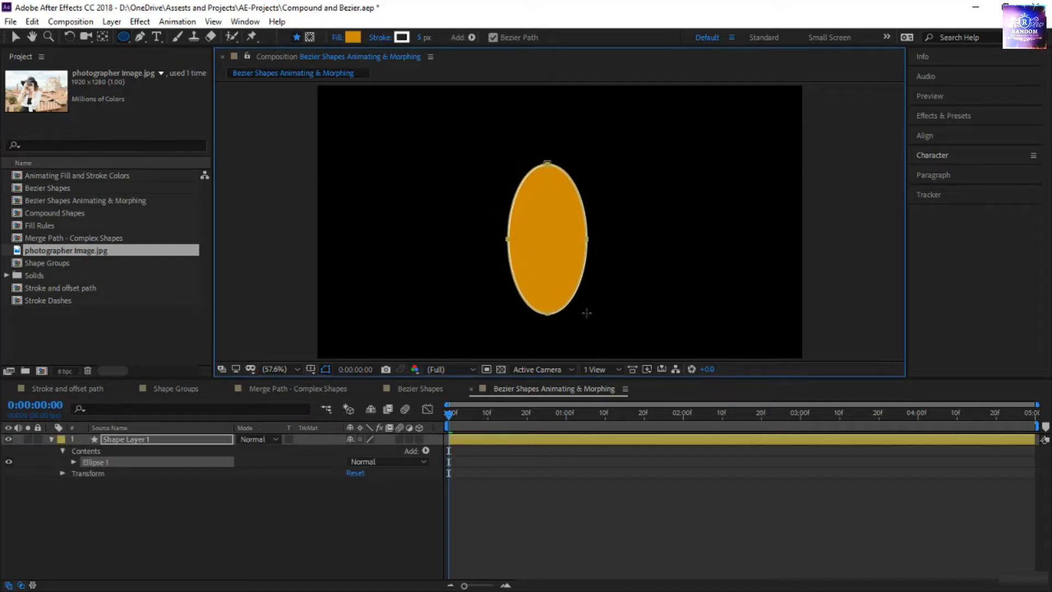
{"action": "left_click", "coordinate": [73, 462]}
{"action": "left_click", "coordinate": [85, 475]}
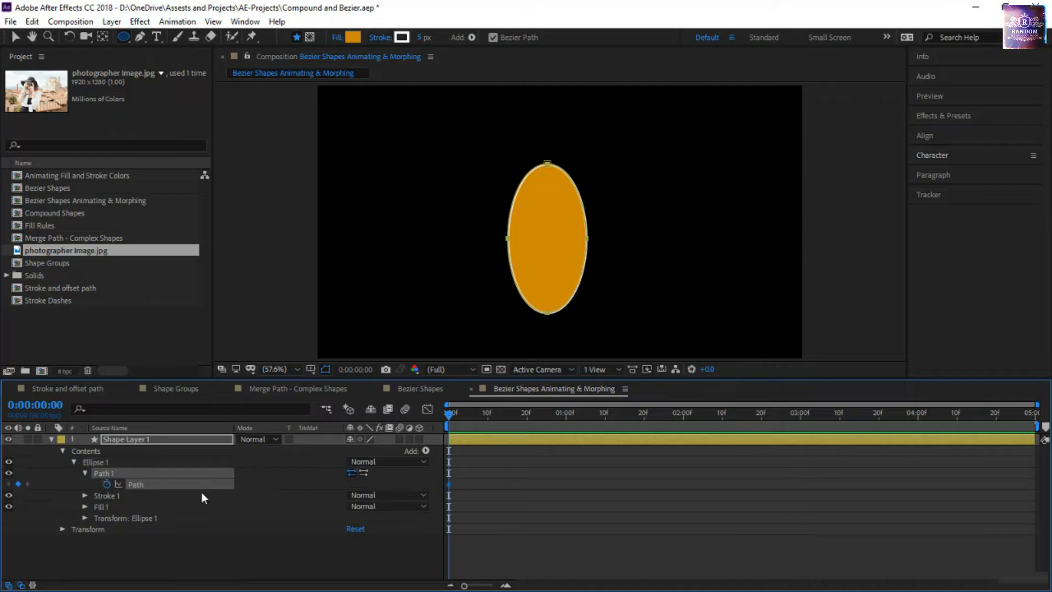
{"action": "left_click", "coordinate": [107, 484]}
{"action": "left_click", "coordinate": [107, 485]}
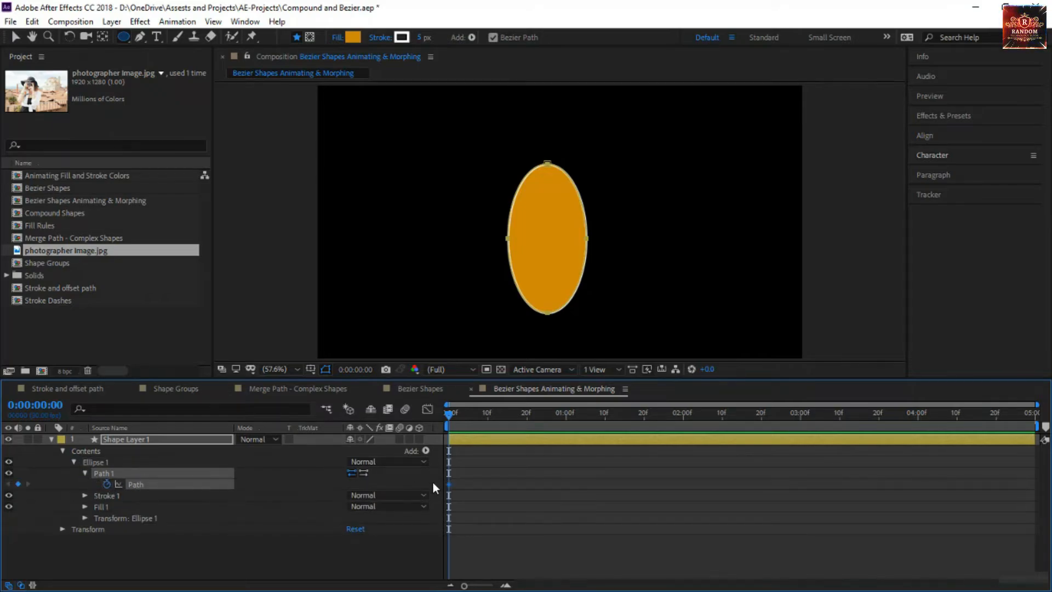
Add a vertex on each upper side of the ellipse's path at 0:00:01:00 with the Pen tool
{"action": "left_click_drag", "start_coordinate": [448, 417], "coordinate": [563, 429]}
{"action": "key", "text": "v"}
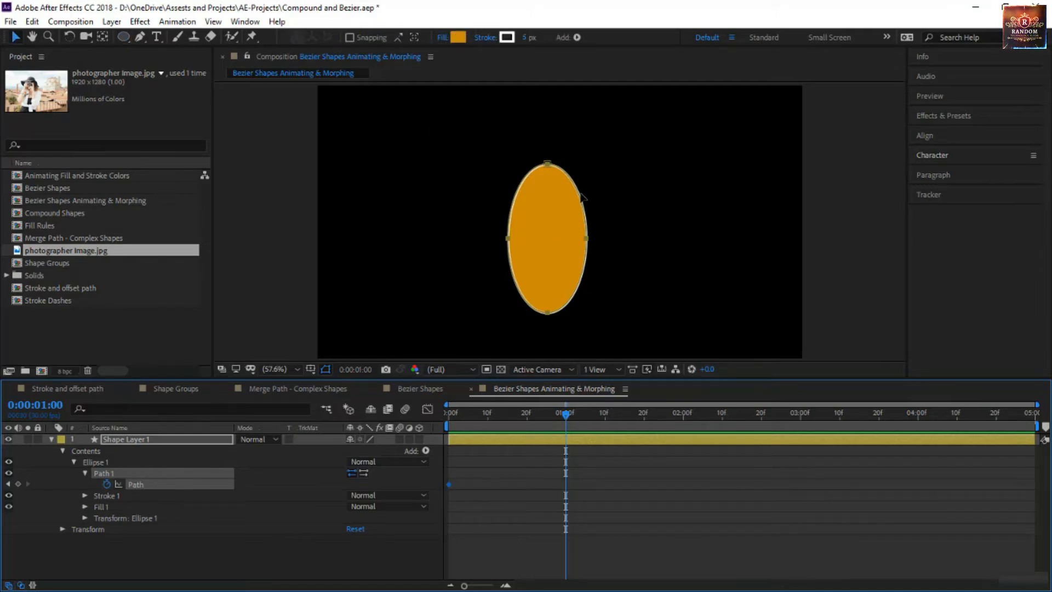
{"action": "key", "text": "g"}
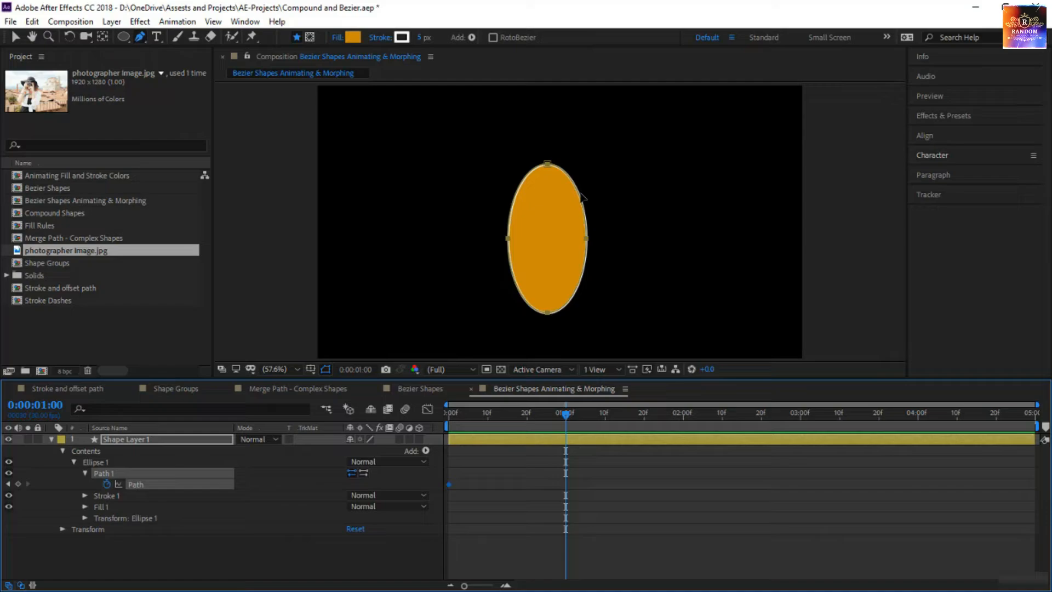
{"action": "left_click", "coordinate": [520, 194]}
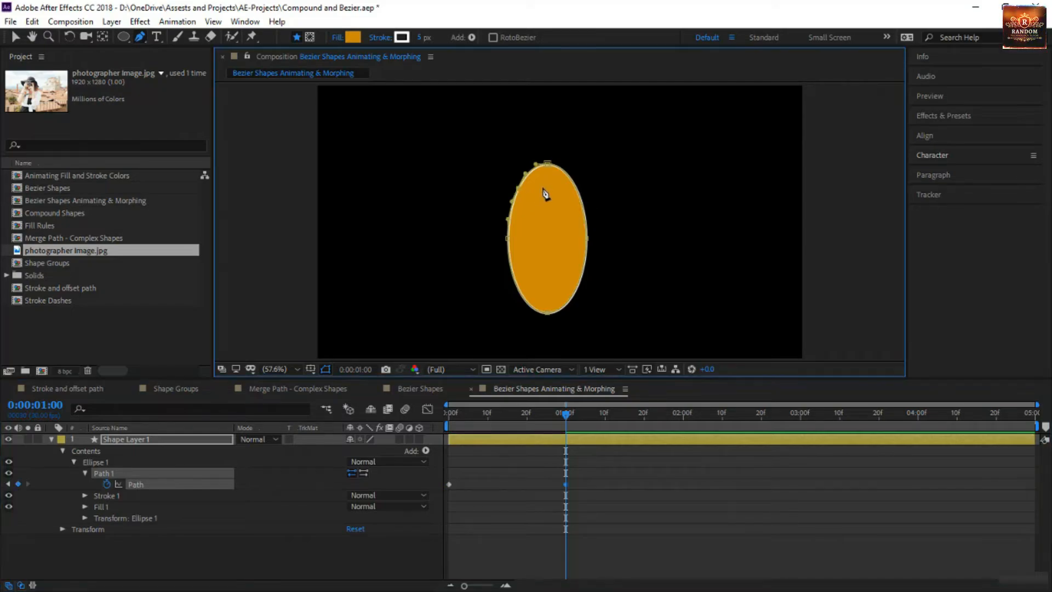
{"action": "left_click", "coordinate": [580, 195]}
Pull the two added vertices upward into peaks, raise the bottom vertex, and move the left peak slightly inward
{"action": "left_click_drag", "start_coordinate": [580, 195], "coordinate": [585, 114]}
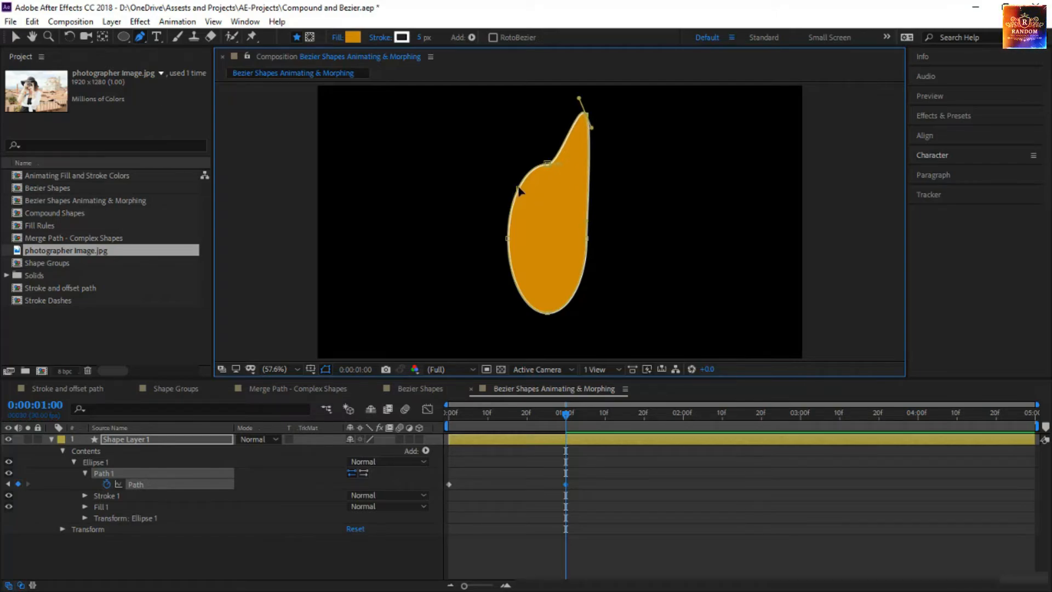
{"action": "left_click_drag", "start_coordinate": [518, 193], "coordinate": [496, 125]}
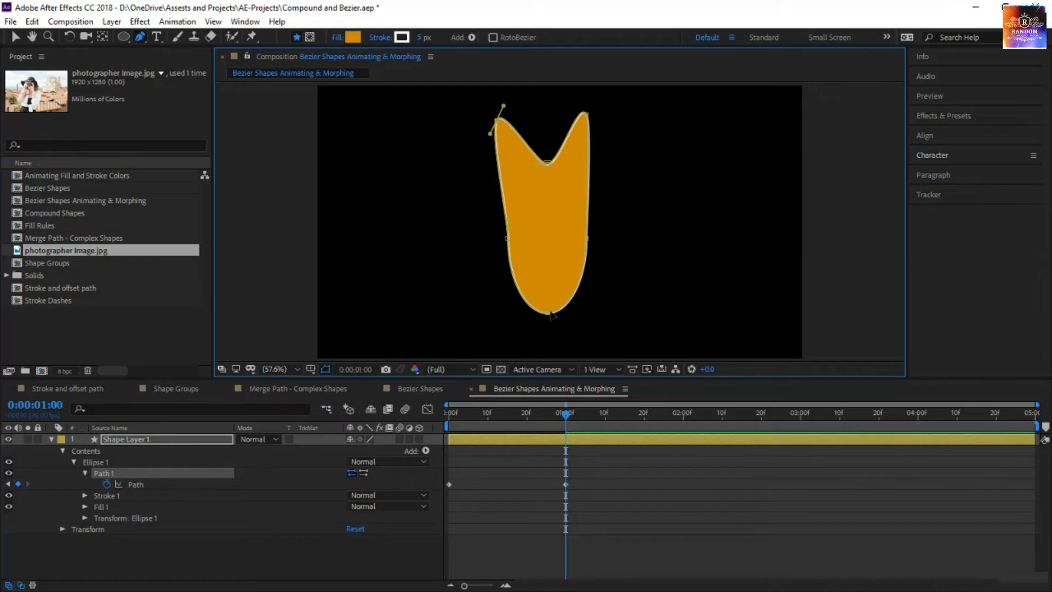
{"action": "left_click_drag", "start_coordinate": [550, 319], "coordinate": [550, 292]}
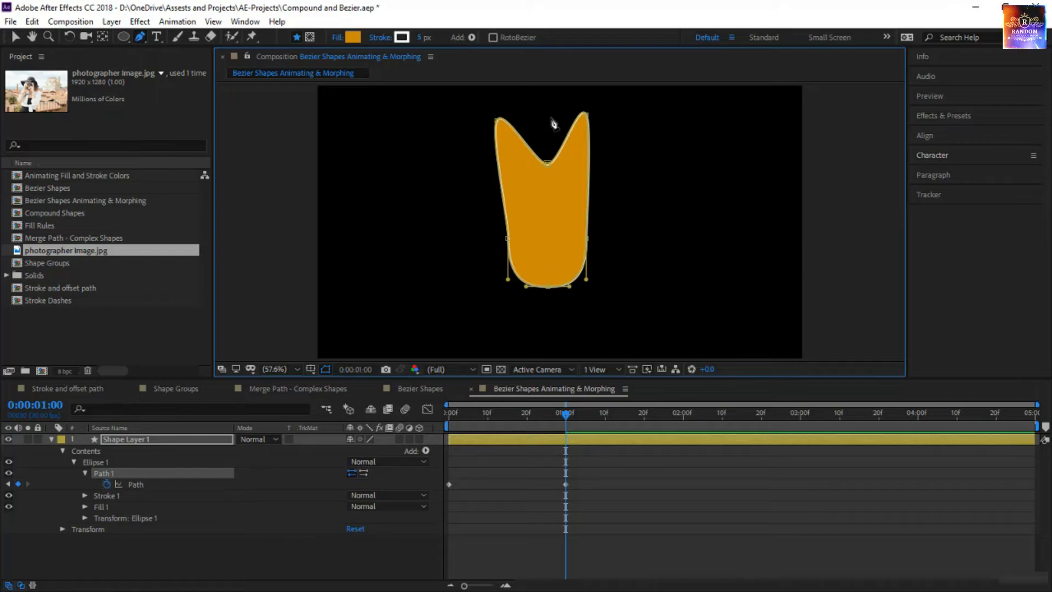
{"action": "left_click_drag", "start_coordinate": [497, 120], "coordinate": [508, 120]}
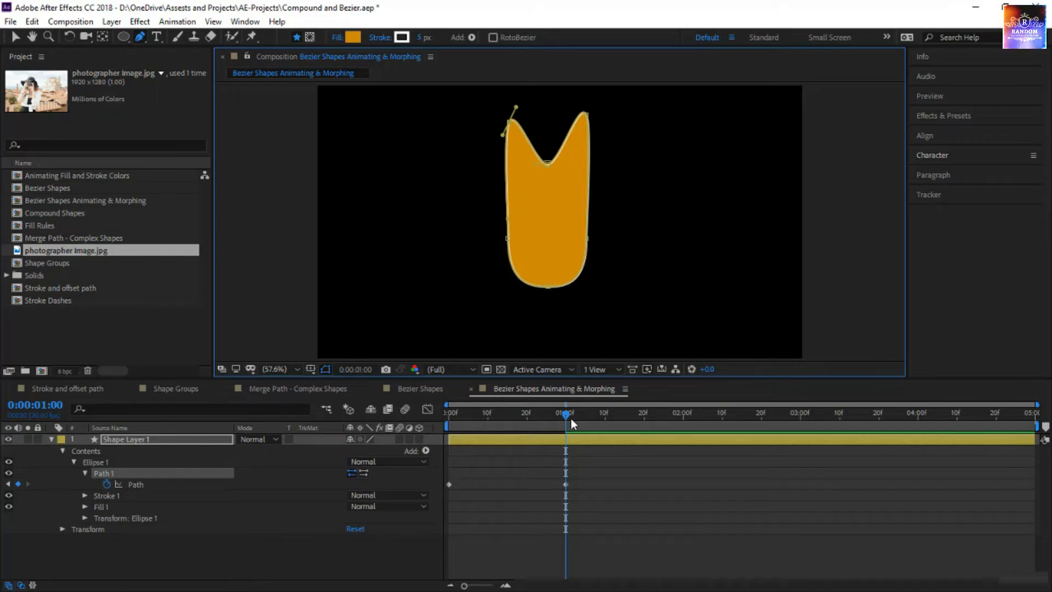
Return to the first path keyframe and preview the ellipse's morphing animation
{"action": "key", "text": "j"}
{"action": "key", "text": "k"}
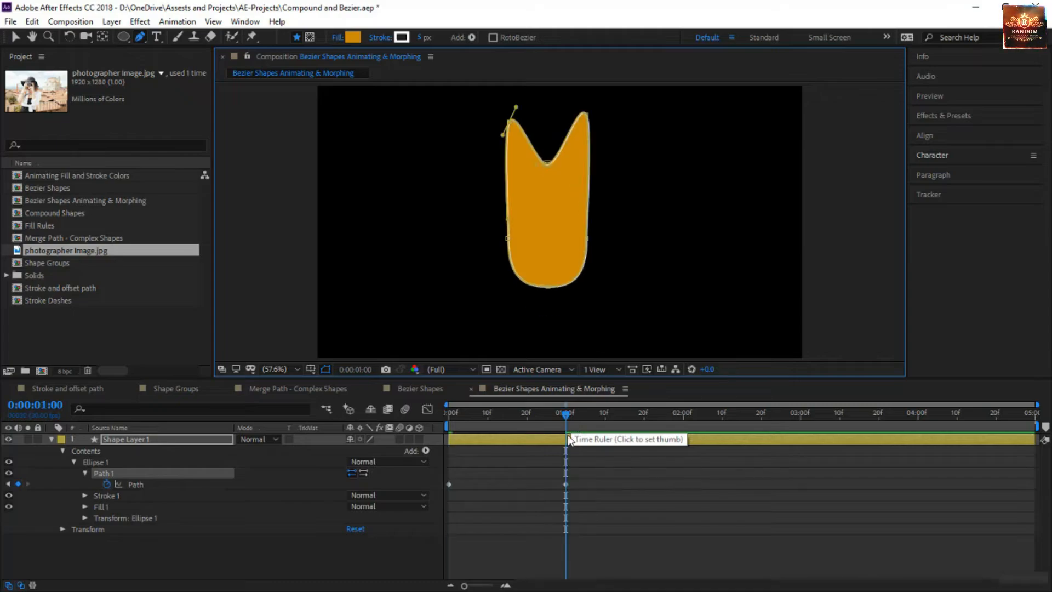
{"action": "key", "text": "j"}
{"action": "left_click", "coordinate": [531, 547]}
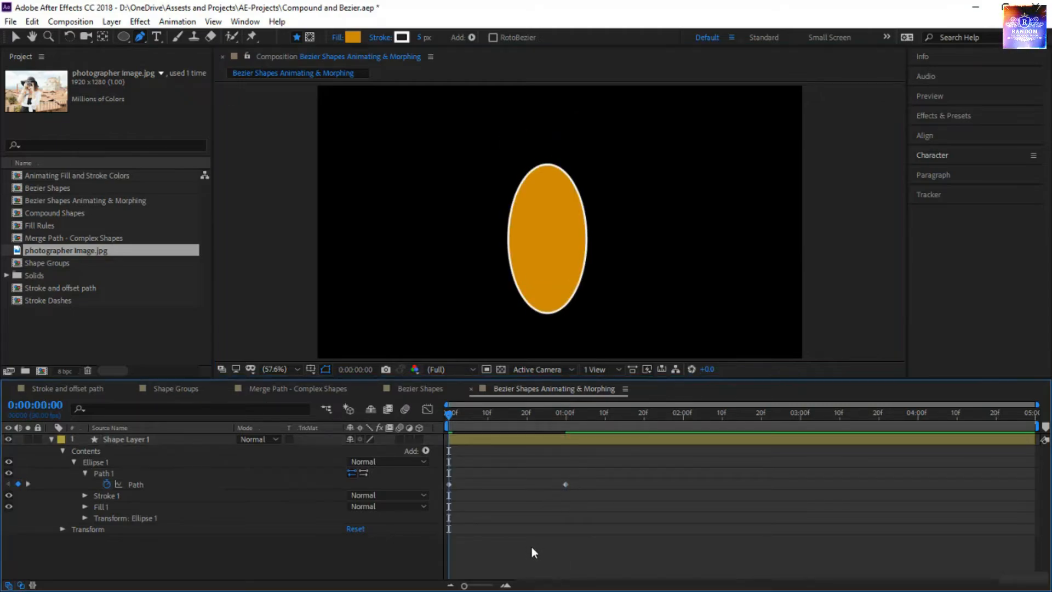
{"action": "key", "text": "space"}
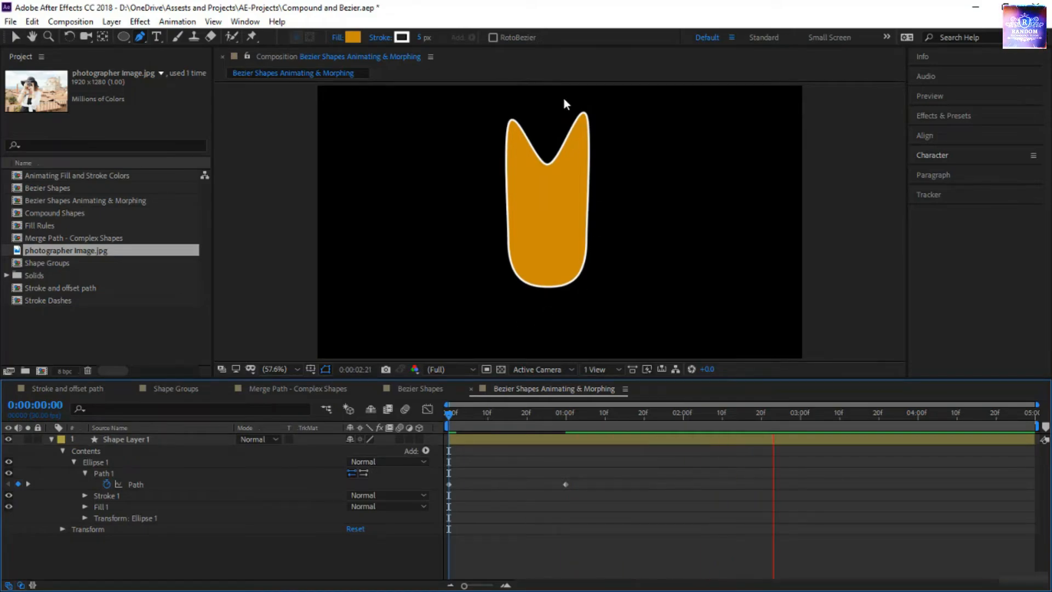
Add a holding Path keyframe at 0:00:02:00 and, at 0:00:03:00, lower the middle notch and both peaks, spreading the peaks outward
{"action": "left_click_drag", "start_coordinate": [449, 413], "coordinate": [685, 461]}
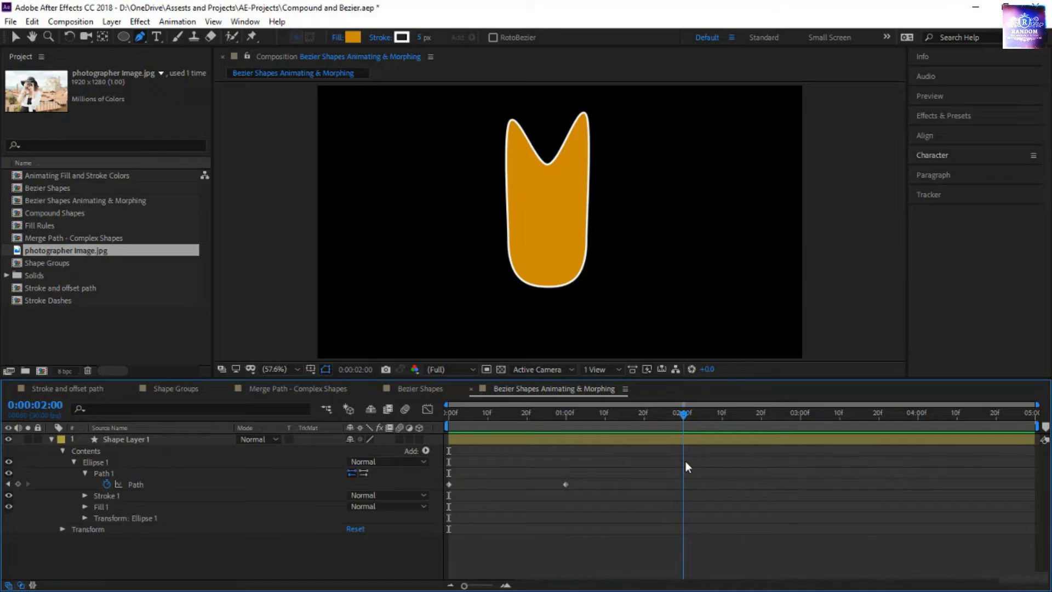
{"action": "left_click", "coordinate": [18, 484]}
{"action": "left_click_drag", "start_coordinate": [683, 417], "coordinate": [800, 479]}
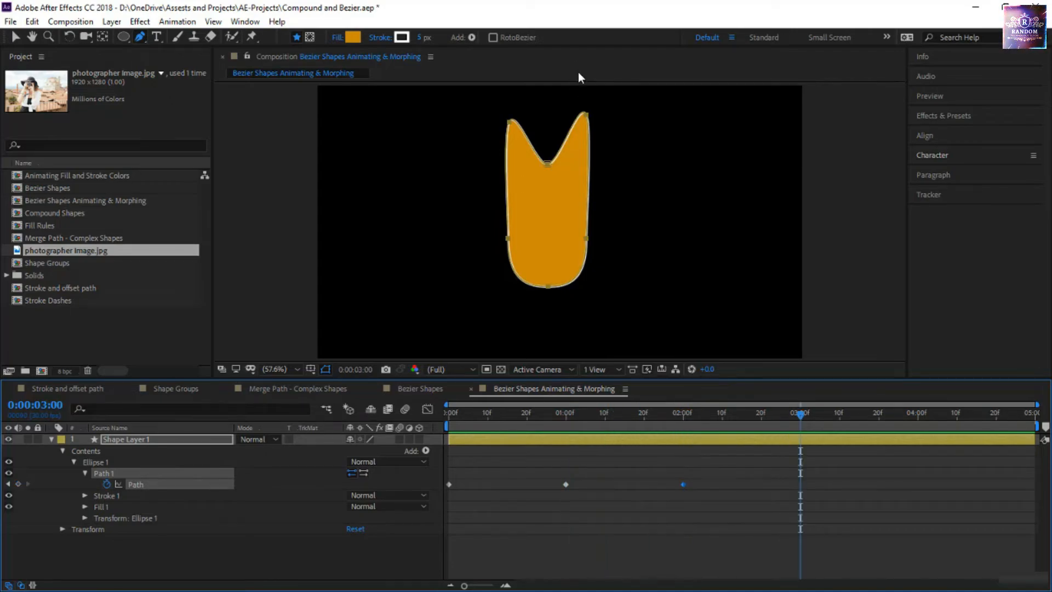
{"action": "left_click", "coordinate": [588, 115]}
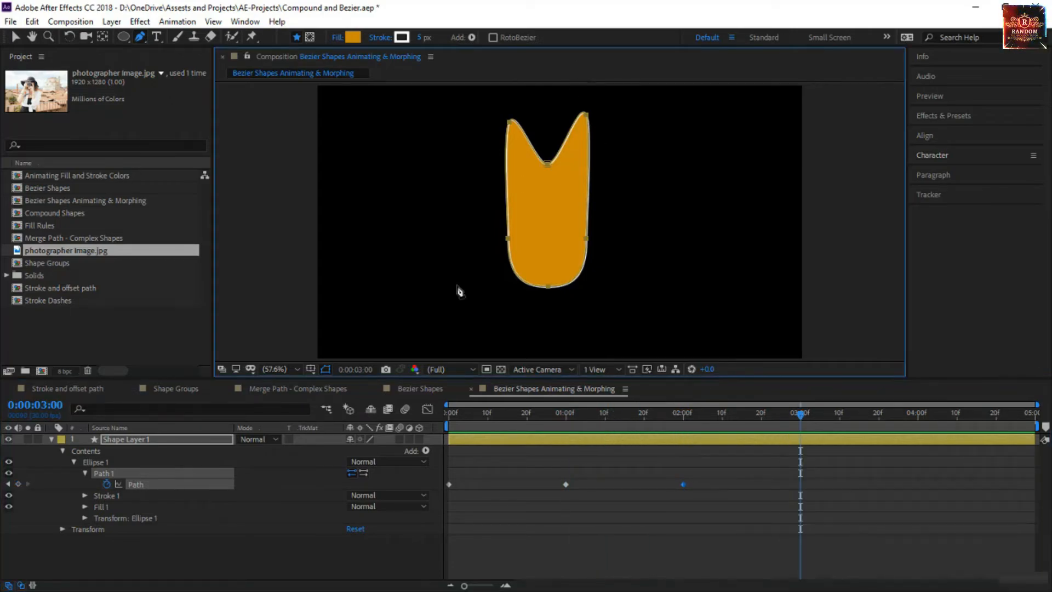
{"action": "left_click", "coordinate": [132, 507]}
{"action": "left_click", "coordinate": [143, 474]}
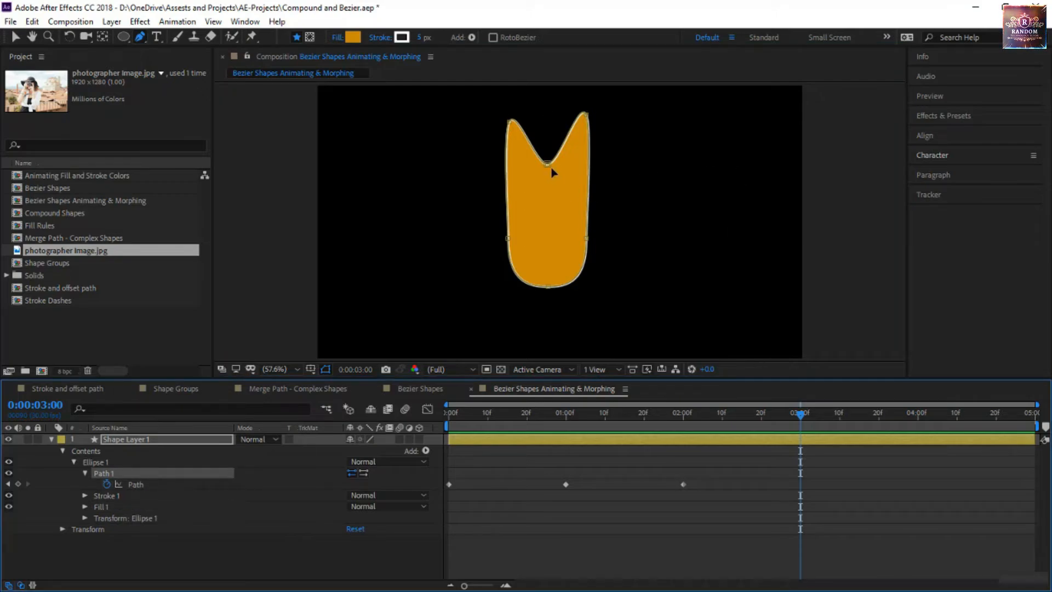
{"action": "left_click_drag", "start_coordinate": [548, 165], "coordinate": [548, 214]}
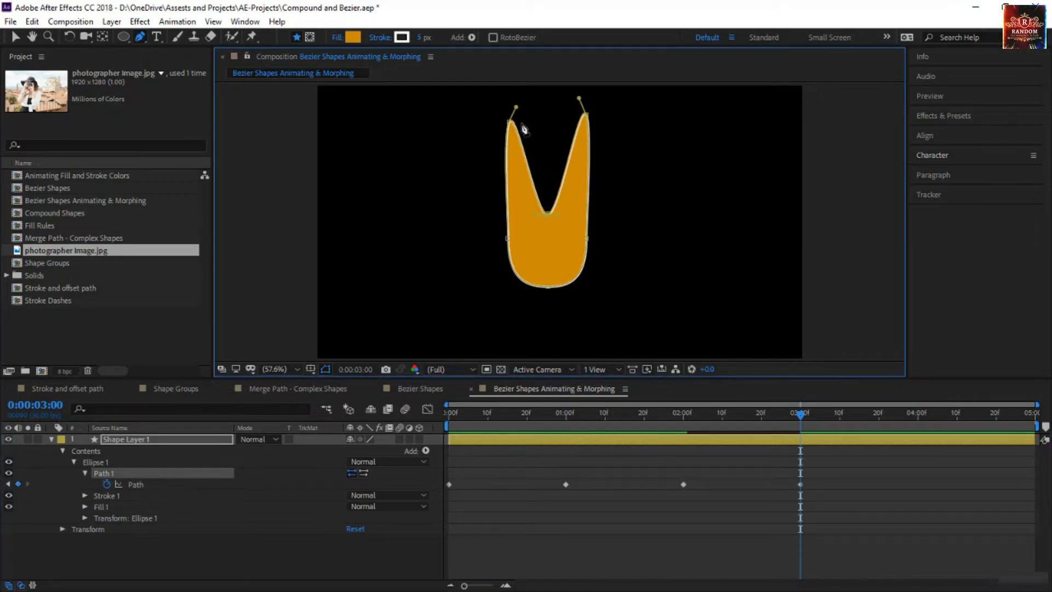
{"action": "left_click_drag", "start_coordinate": [510, 123], "coordinate": [498, 192]}
{"action": "left_click_drag", "start_coordinate": [587, 115], "coordinate": [599, 183]}
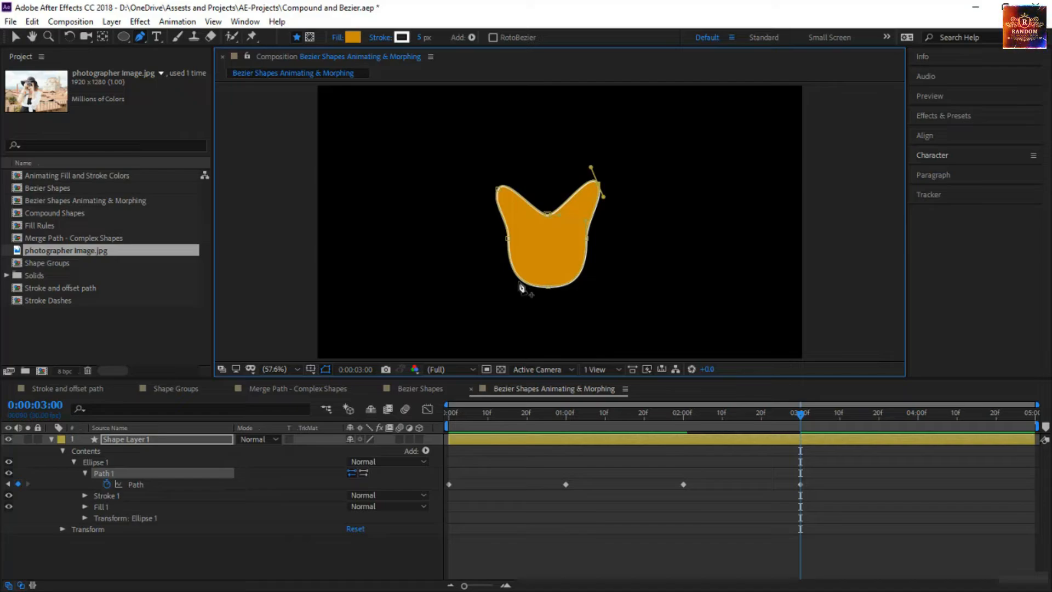
Add a vertex on each lower side of the path at 0:00:03:00 and pull both outward into pointed legs
{"action": "left_click", "coordinate": [523, 282]}
{"action": "left_click", "coordinate": [577, 282]}
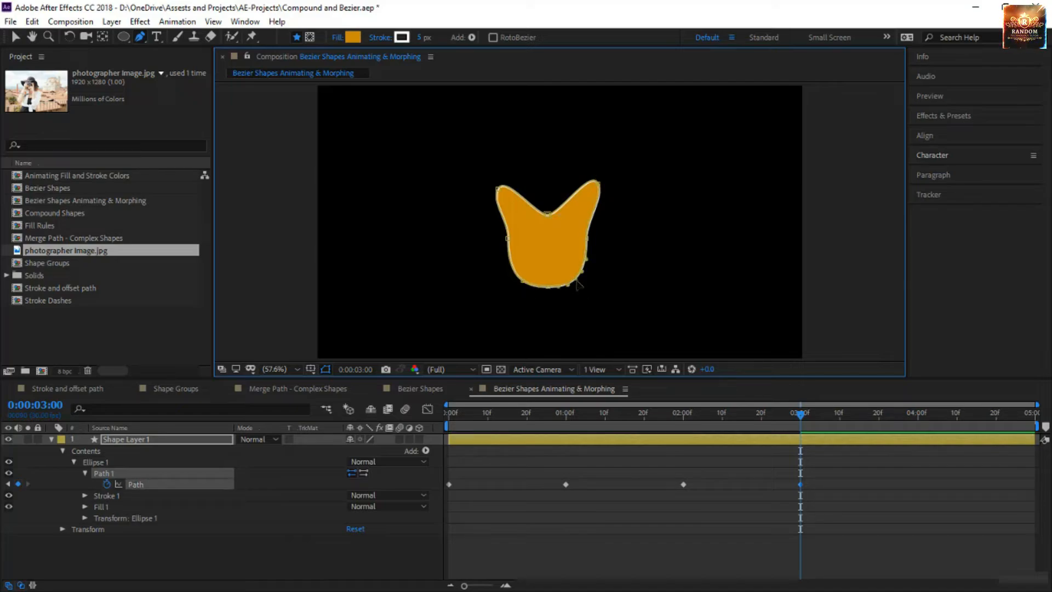
{"action": "left_click_drag", "start_coordinate": [576, 282], "coordinate": [642, 281]}
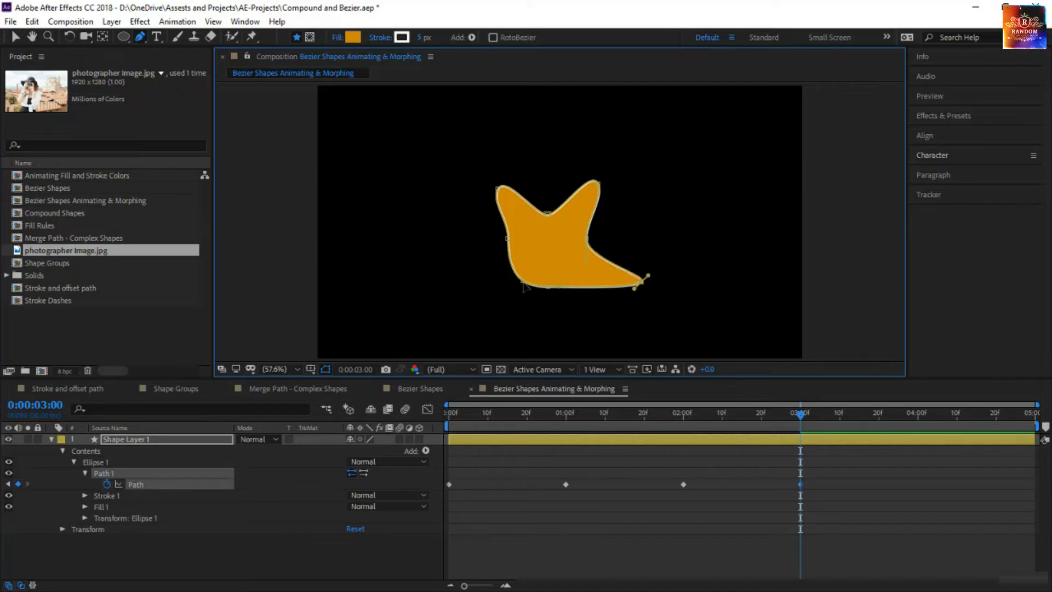
{"action": "left_click_drag", "start_coordinate": [523, 282], "coordinate": [453, 284]}
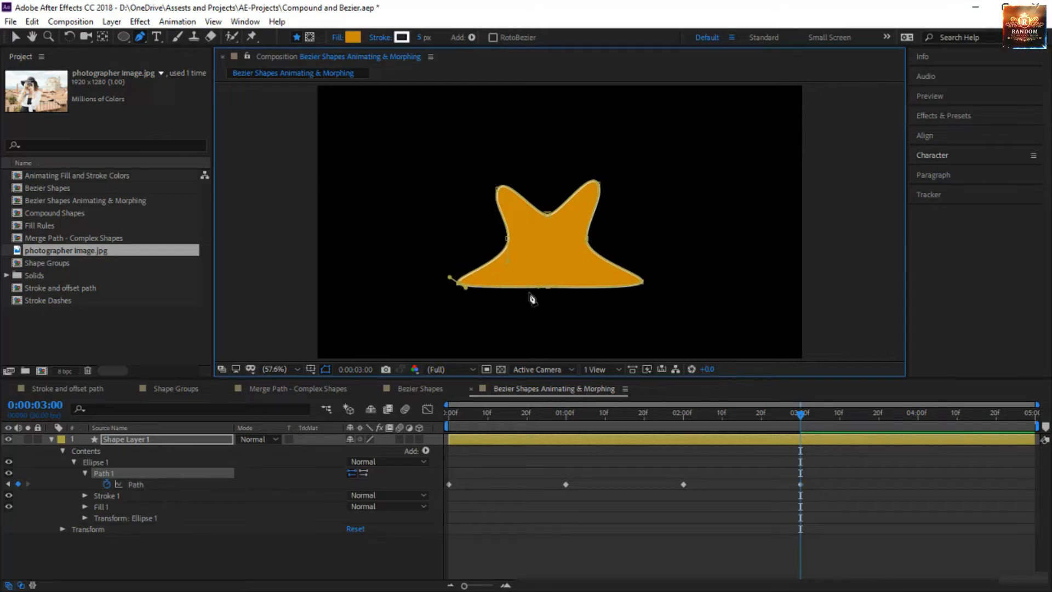
Raise the bottom middle vertex and the top notch, and nudge the left peak slightly up and inward
{"action": "left_click_drag", "start_coordinate": [551, 288], "coordinate": [548, 253]}
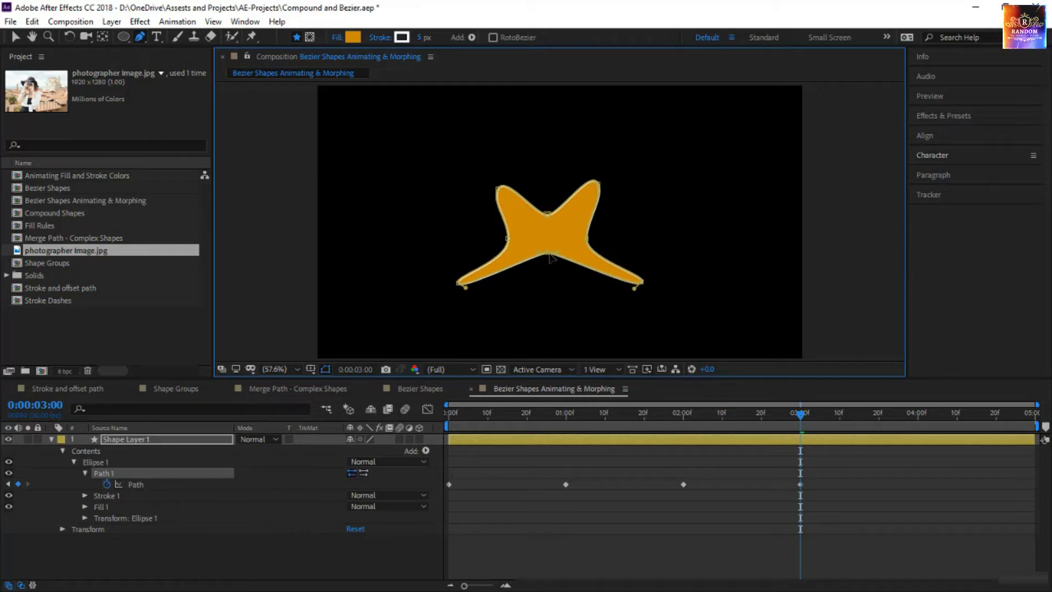
{"action": "left_click_drag", "start_coordinate": [548, 209], "coordinate": [550, 197]}
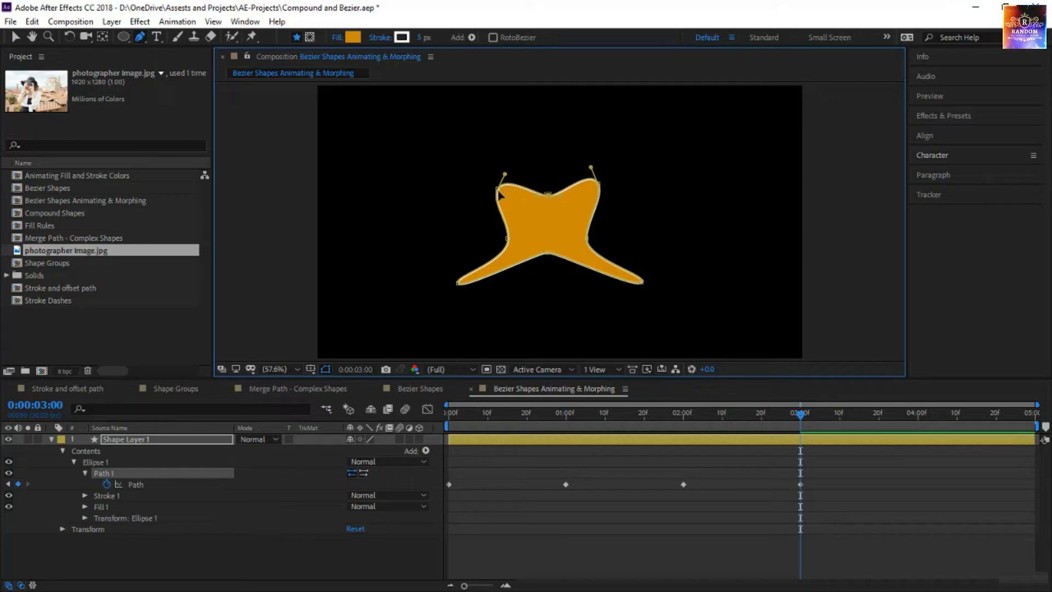
{"action": "left_click_drag", "start_coordinate": [503, 189], "coordinate": [507, 186]}
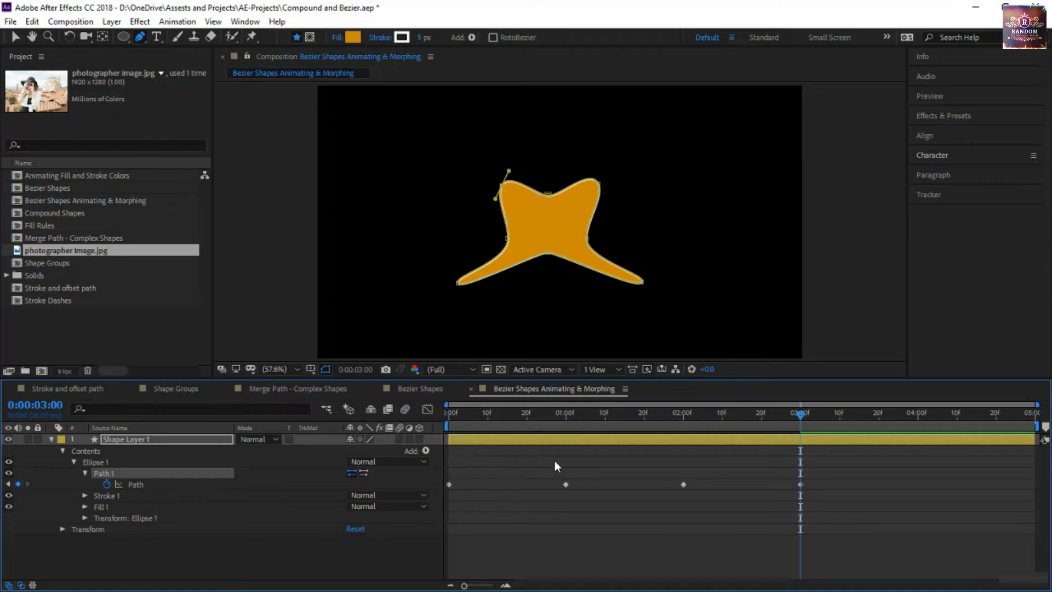
Return to the start of the composition and preview the morphing animation
{"action": "key", "text": "Home"}
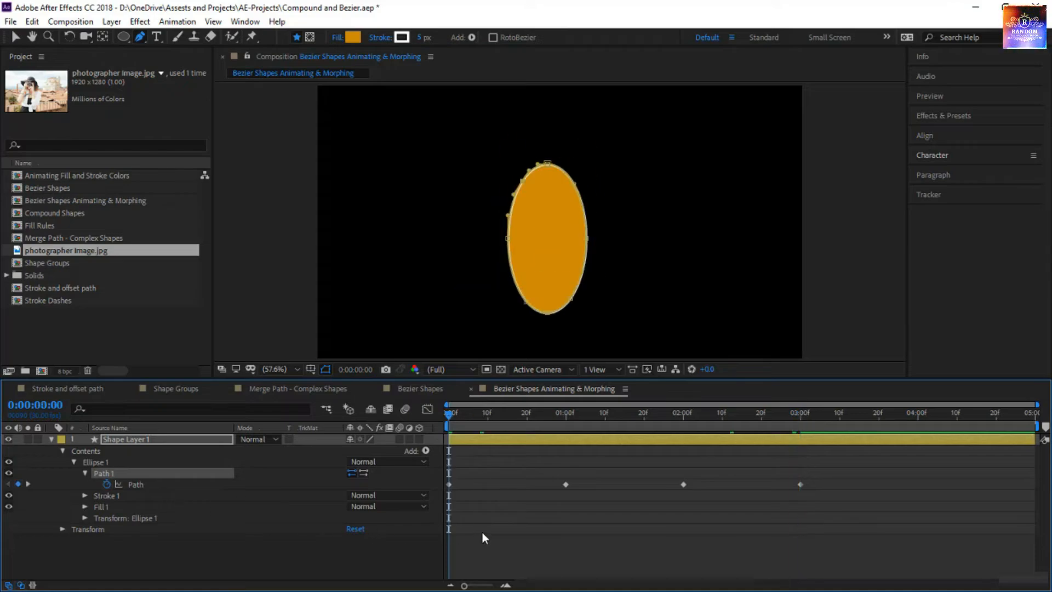
{"action": "left_click", "coordinate": [499, 570]}
{"action": "key", "text": "space"}
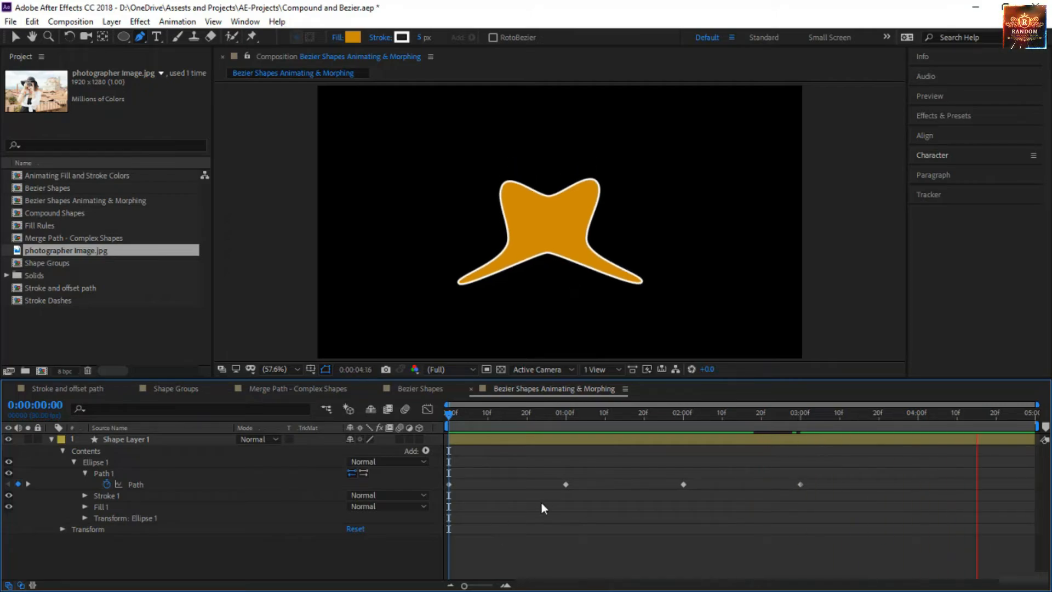
Copy the first Path keyframe to 0:00:04:00 and preview the animation
{"action": "left_click_drag", "start_coordinate": [477, 474], "coordinate": [433, 490]}
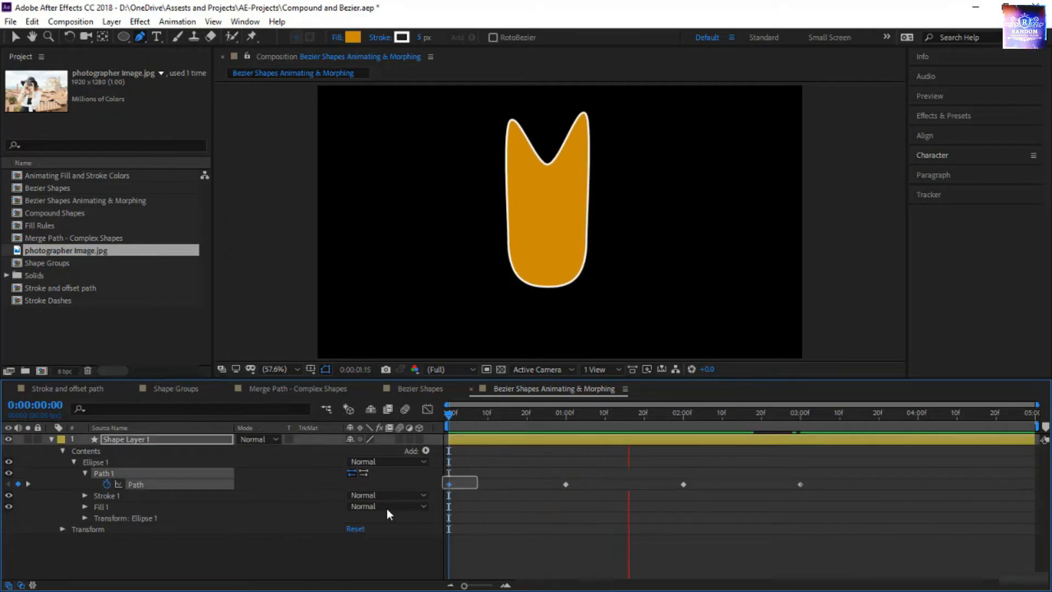
{"action": "left_click_drag", "start_coordinate": [916, 419], "coordinate": [922, 422]}
{"action": "left_click", "coordinate": [920, 421]}
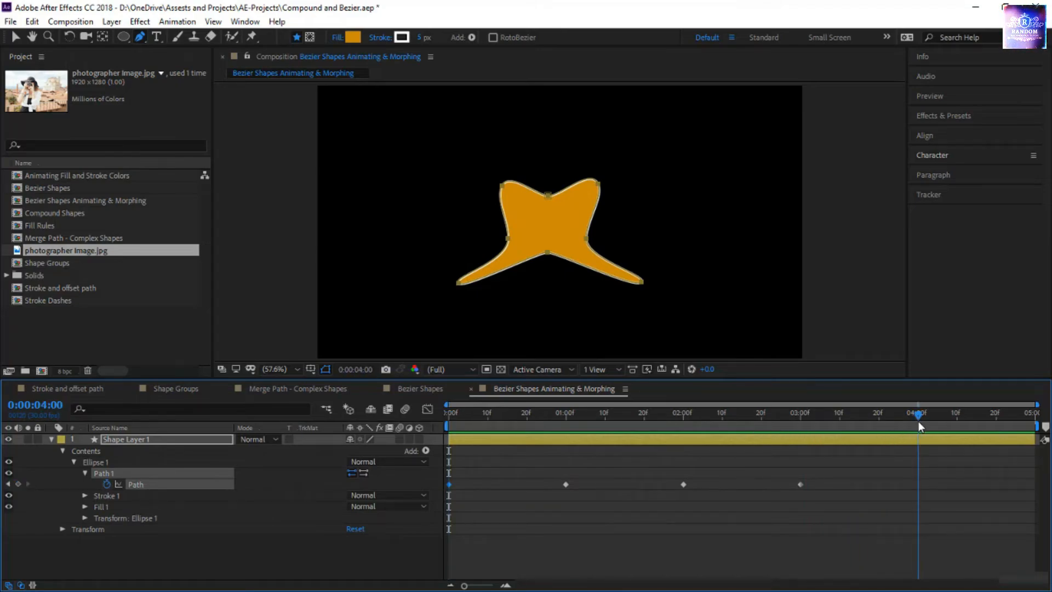
{"action": "key", "text": "ctrl+v"}
{"action": "key", "text": "space"}
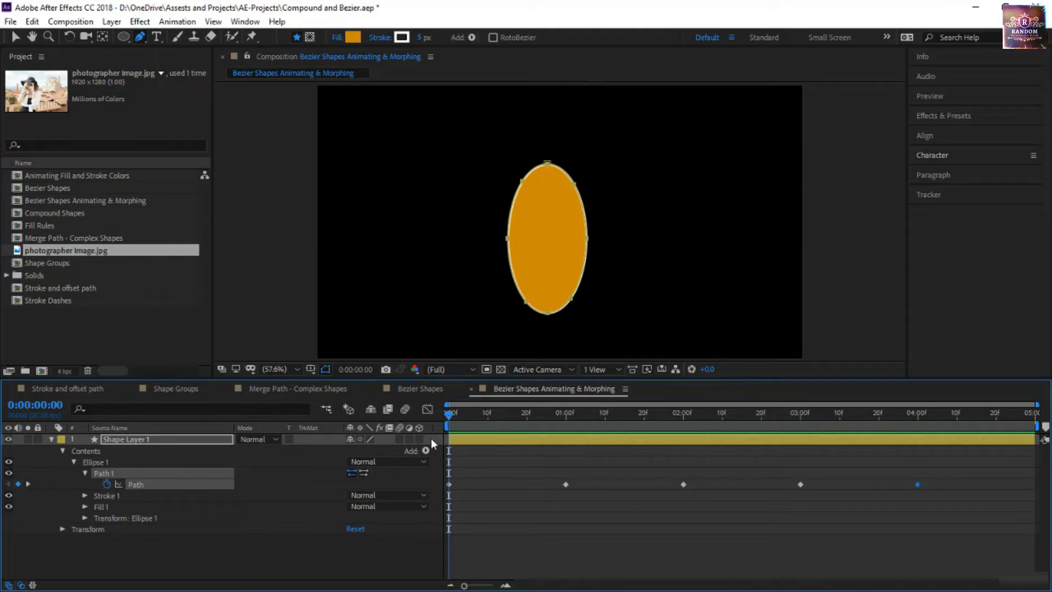
Compare the path's vertices at the 0:00:00:00 and 0:00:01:00 keyframes
{"action": "mouse_move", "coordinate": [449, 415]}
{"action": "left_mouse_down"}
{"action": "mouse_move", "coordinate": [551, 438]}
{"action": "mouse_move", "coordinate": [981, 482]}
{"action": "mouse_move", "coordinate": [572, 488]}
{"action": "mouse_move", "coordinate": [449, 416]}
{"action": "left_mouse_up"}
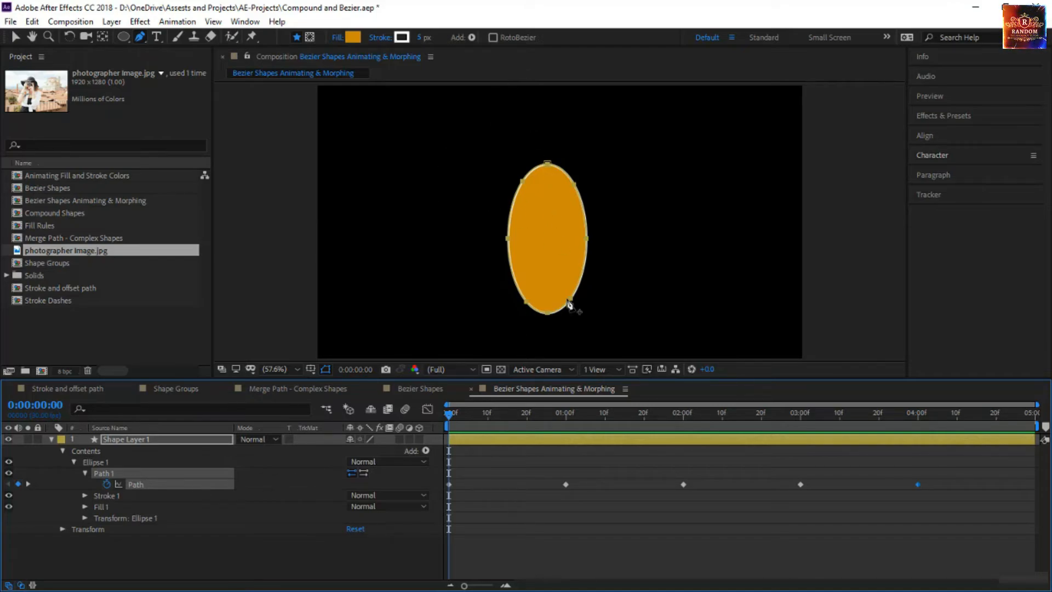
{"action": "left_click_drag", "start_coordinate": [548, 412], "coordinate": [568, 433]}
{"action": "left_click", "coordinate": [550, 289]}
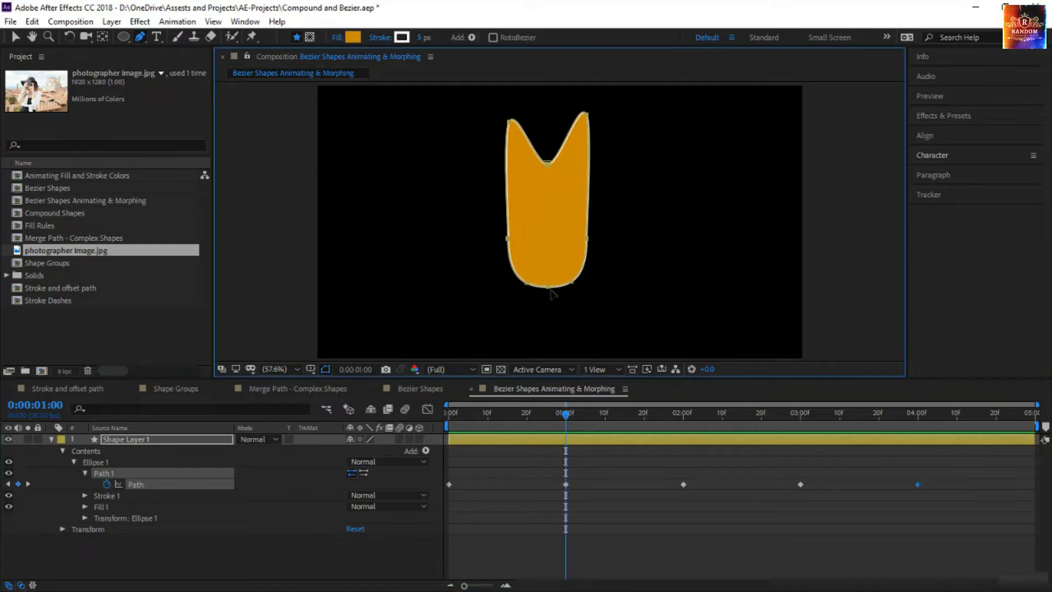
{"action": "left_click_drag", "start_coordinate": [567, 413], "coordinate": [447, 464]}
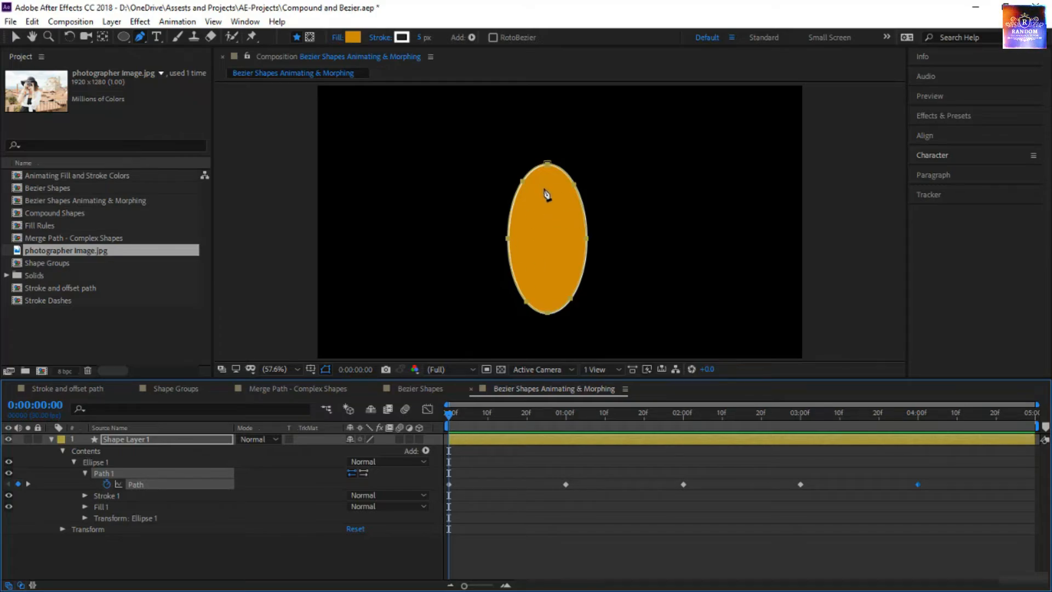
Set the ellipse's right side vertex as the path's first vertex at 0:00:00:00
{"action": "key", "text": "v"}
{"action": "left_click", "coordinate": [183, 473]}
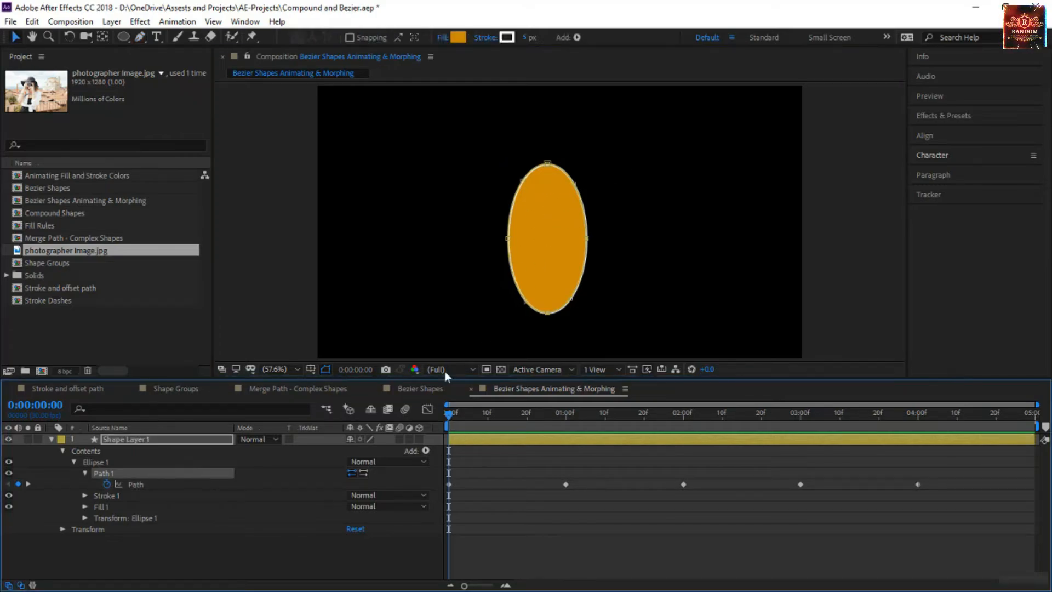
{"action": "left_click", "coordinate": [549, 164]}
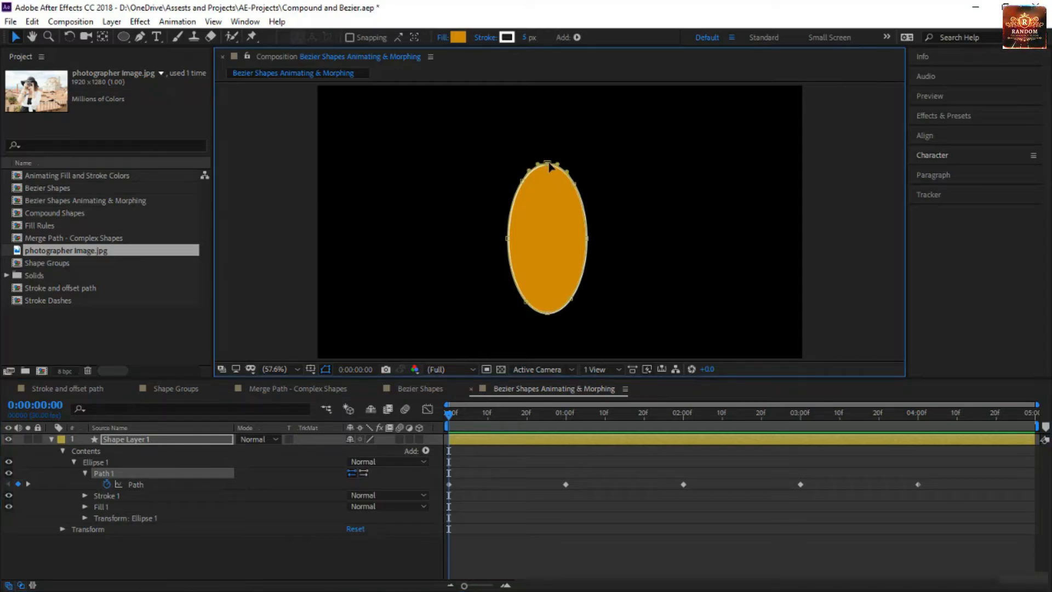
{"action": "right_click", "coordinate": [589, 242]}
{"action": "mouse_move", "coordinate": [652, 263]}
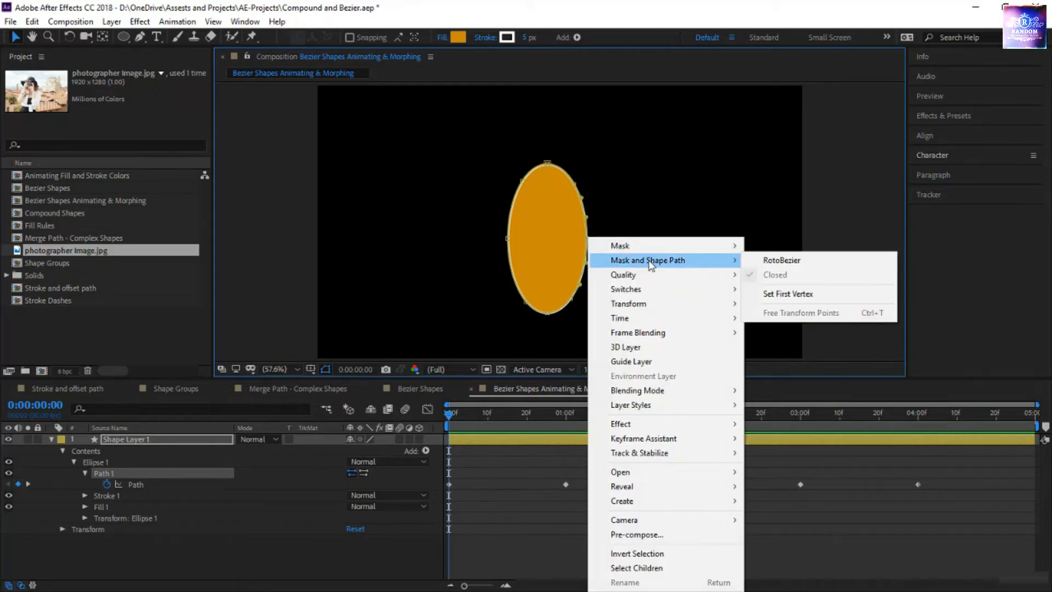
{"action": "left_click", "coordinate": [800, 294]}
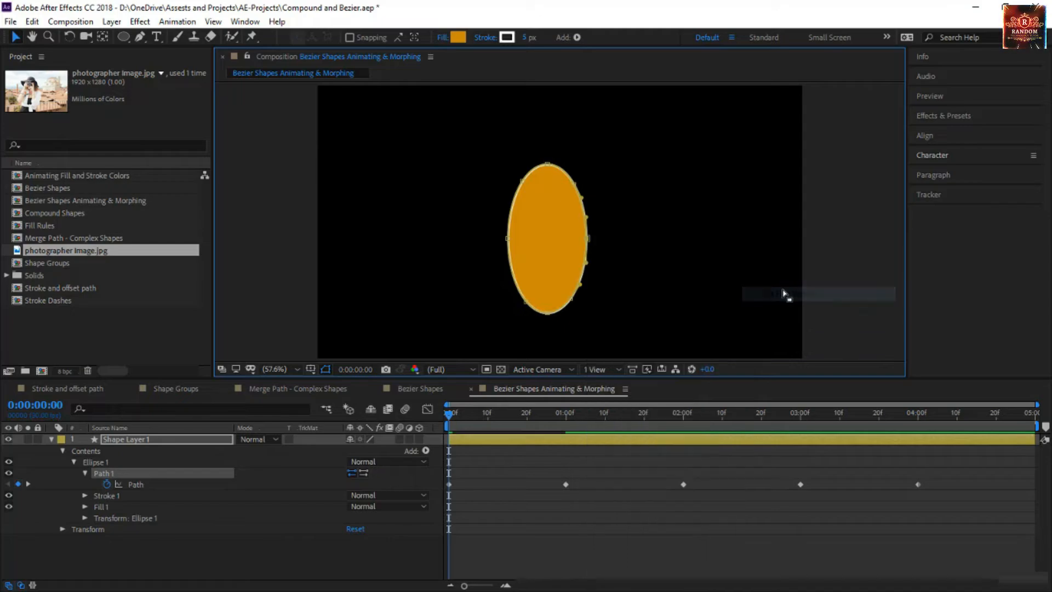
Set the bottom middle vertex as the path's first vertex at the 0:00:03:00 keyframe
{"action": "left_click_drag", "start_coordinate": [449, 420], "coordinate": [801, 449]}
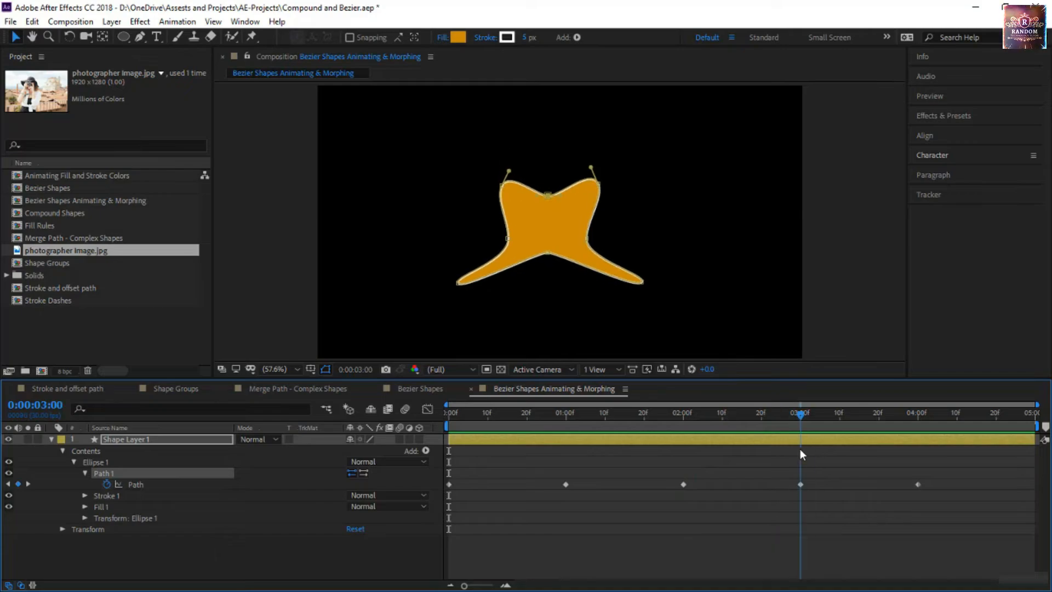
{"action": "left_click", "coordinate": [550, 255]}
{"action": "right_click", "coordinate": [550, 255]}
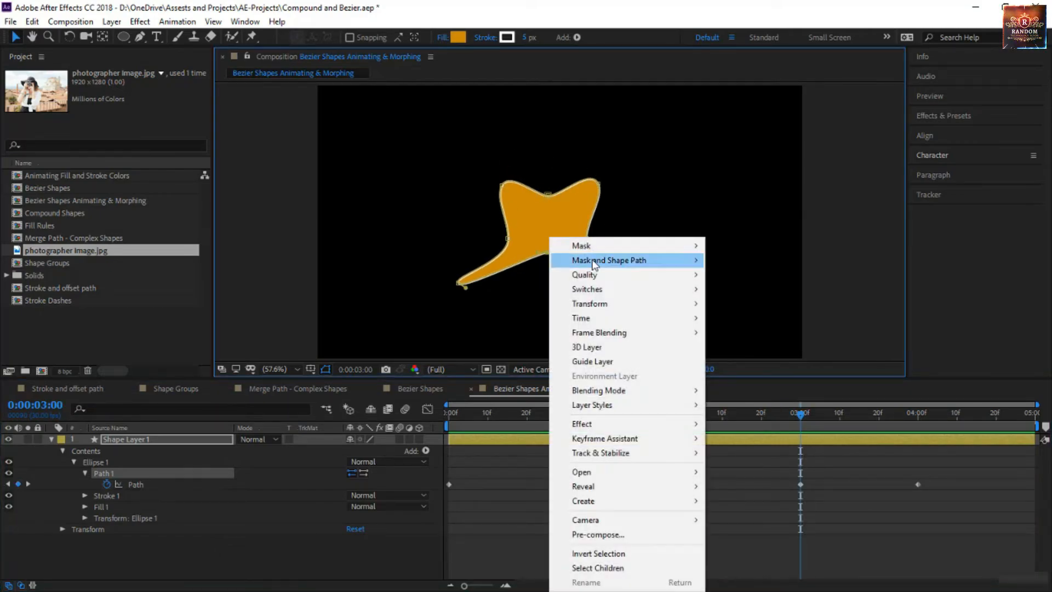
{"action": "mouse_move", "coordinate": [595, 265]}
{"action": "left_click", "coordinate": [739, 295]}
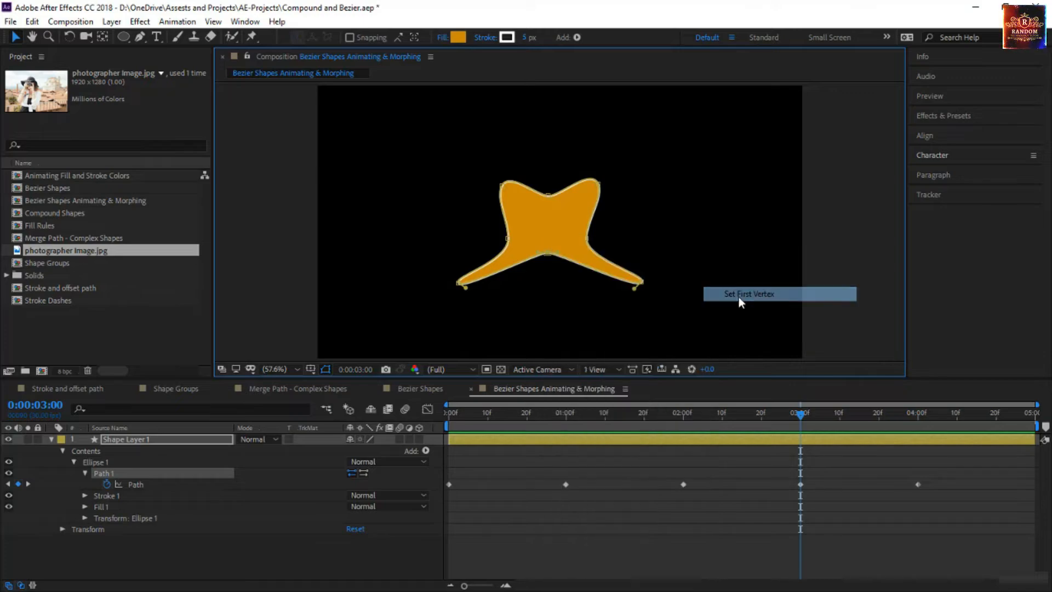
Preview the morph from the beginning with the changed first vertices
{"action": "left_click_drag", "start_coordinate": [799, 420], "coordinate": [379, 522]}
{"action": "left_click", "coordinate": [519, 528]}
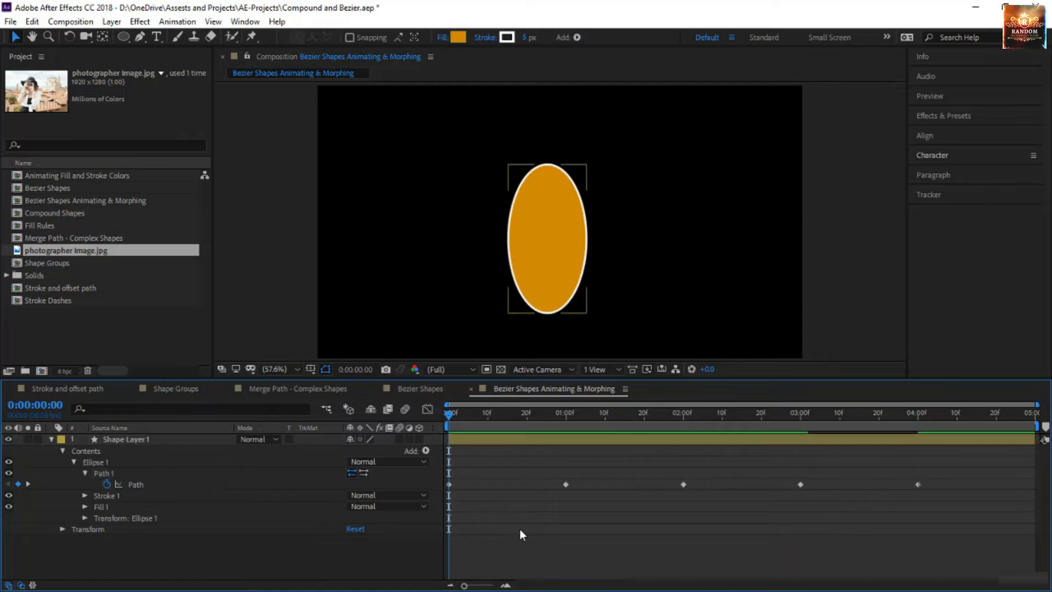
{"action": "key", "text": "space"}
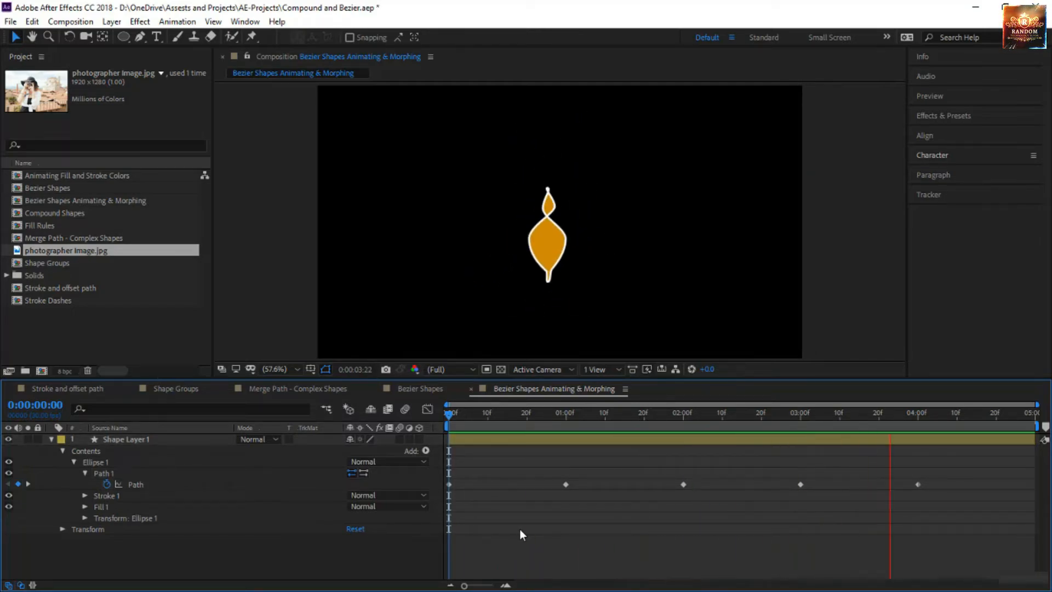
Return to 0:00:03:00 and select Path 1 to examine its vertices
{"action": "left_click", "coordinate": [773, 419]}
{"action": "left_click_drag", "start_coordinate": [781, 420], "coordinate": [788, 445]}
{"action": "key", "text": "Page_Down"}
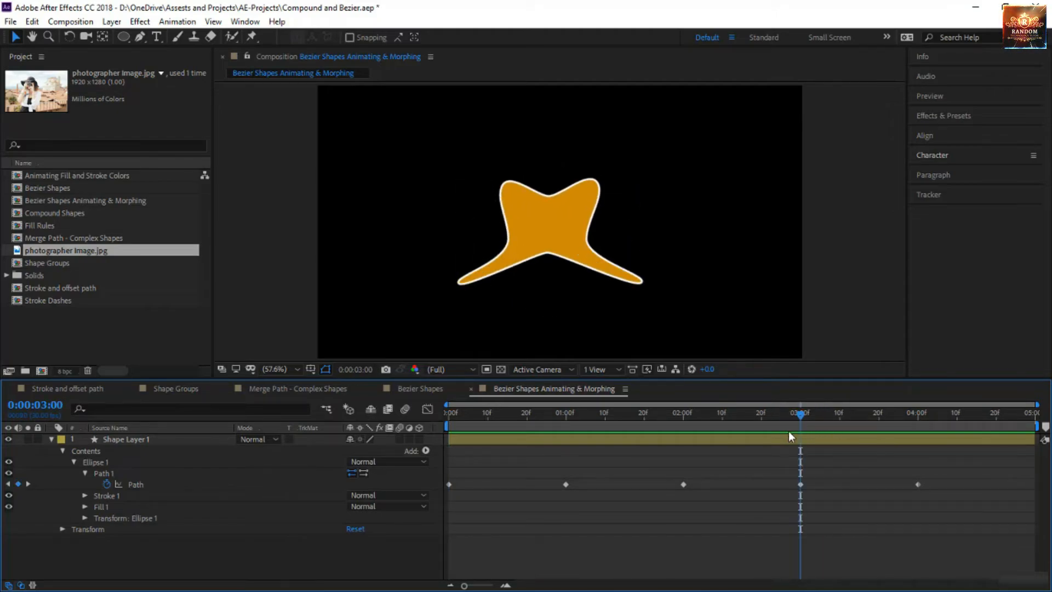
{"action": "left_click", "coordinate": [595, 259]}
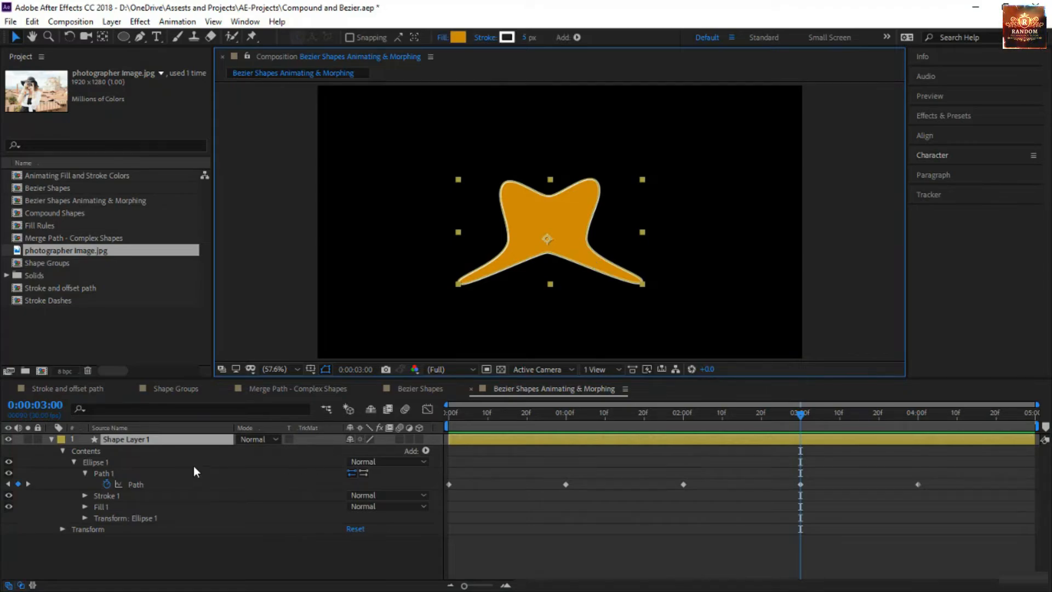
{"action": "left_click", "coordinate": [180, 478]}
{"action": "left_click", "coordinate": [127, 474]}
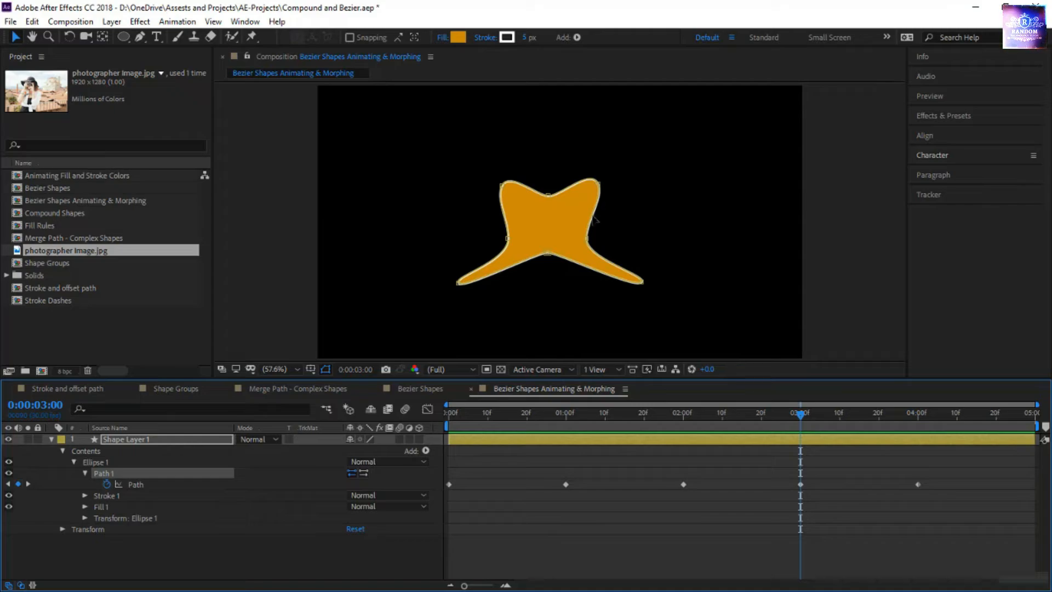
Hide Shape Layer 1, collapse its properties and deselect it
{"action": "left_click", "coordinate": [8, 439]}
{"action": "left_click", "coordinate": [118, 438]}
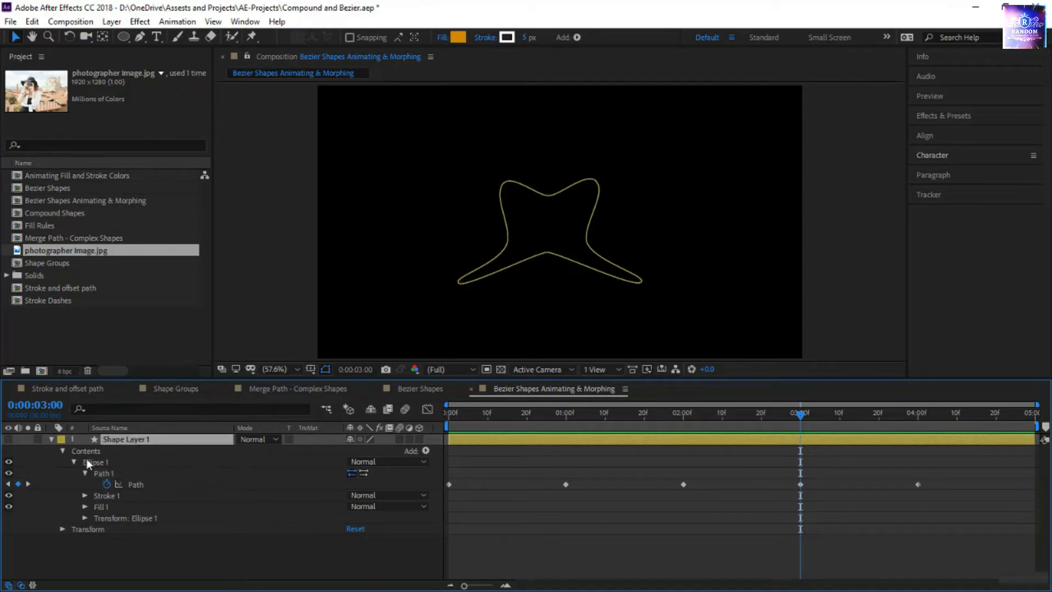
{"action": "left_click", "coordinate": [51, 440]}
{"action": "left_click", "coordinate": [187, 511]}
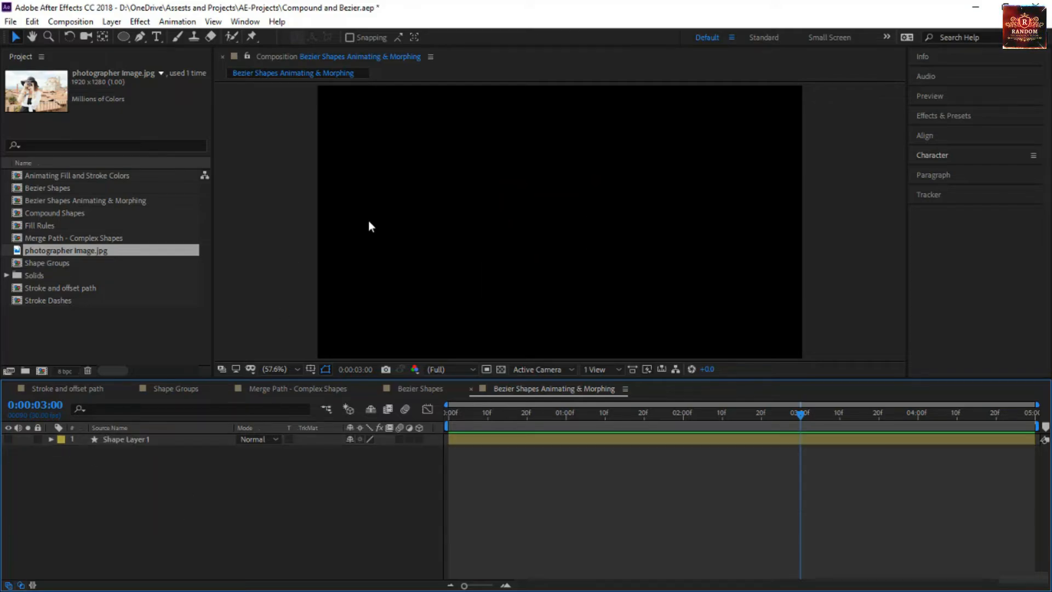
Draw a circle at the composition's left on a new shape layer and add a Path keyframe at 0:00:00:00
{"action": "left_click", "coordinate": [123, 37]}
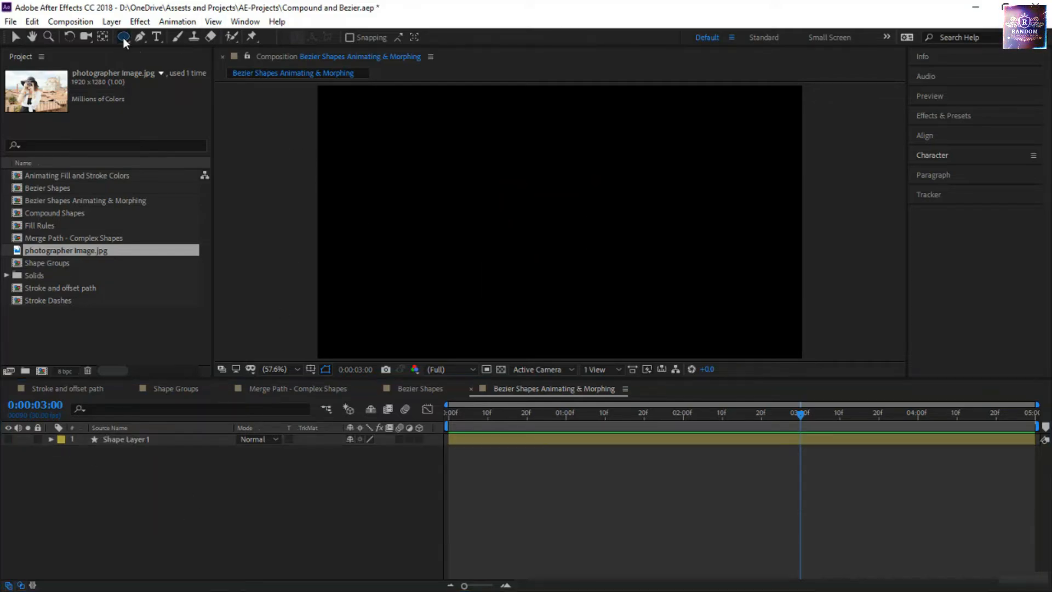
{"action": "mouse_move", "coordinate": [359, 180]}
{"action": "left_mouse_down"}
{"action": "mouse_move", "coordinate": [419, 251]}
{"action": "mouse_move", "coordinate": [452, 271]}
{"action": "left_mouse_up"}
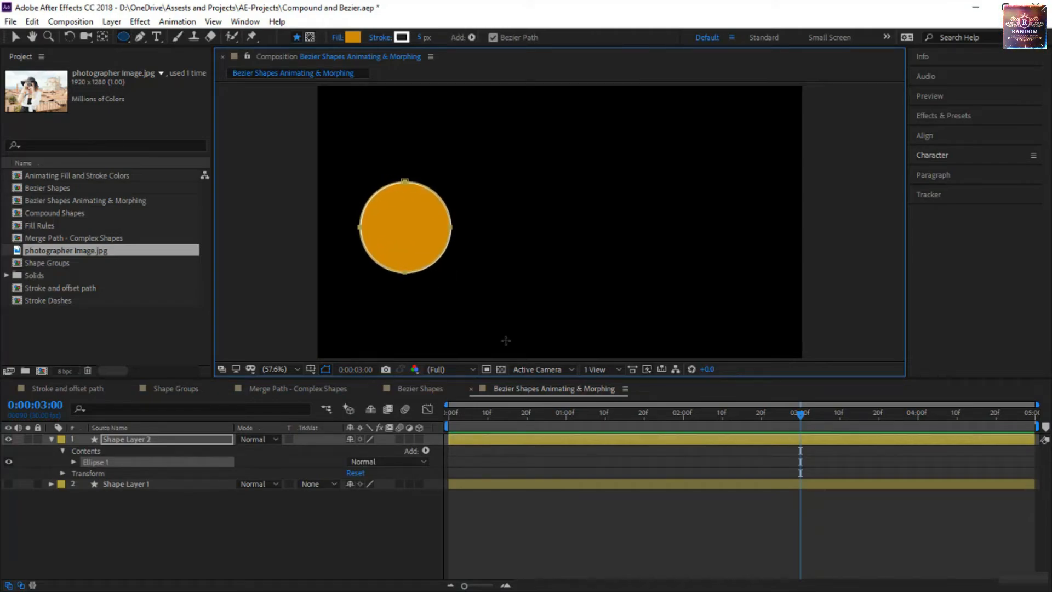
{"action": "left_click_drag", "start_coordinate": [801, 417], "coordinate": [257, 466]}
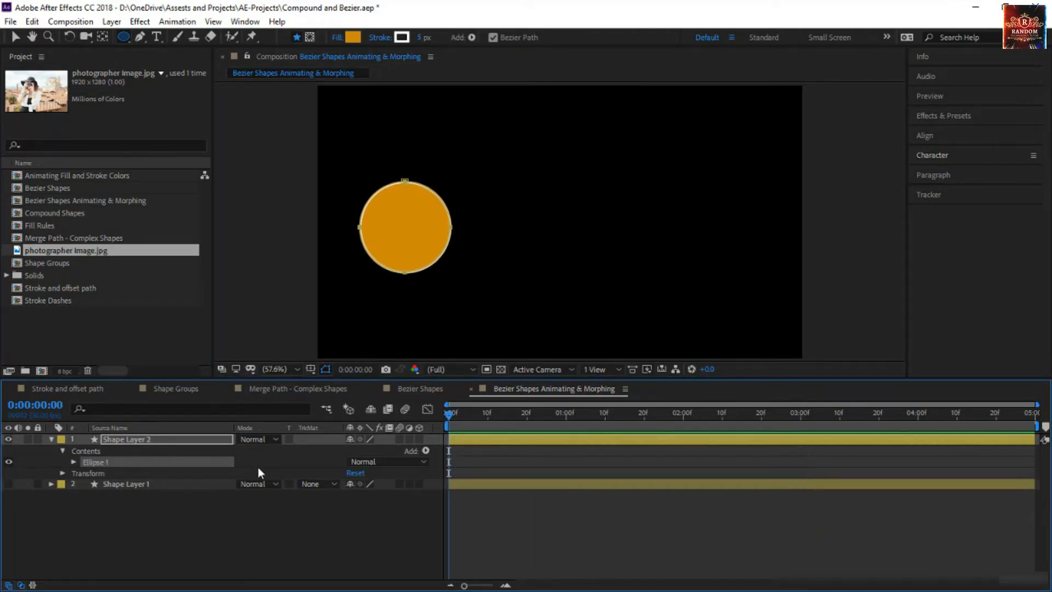
{"action": "left_click", "coordinate": [74, 462]}
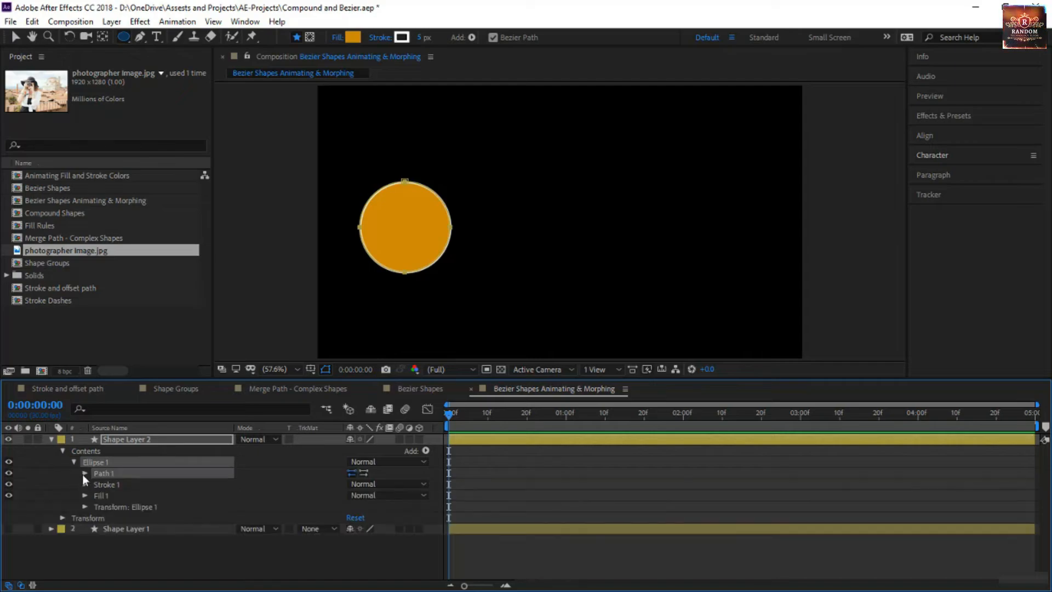
{"action": "left_click", "coordinate": [84, 474]}
{"action": "left_click", "coordinate": [105, 485]}
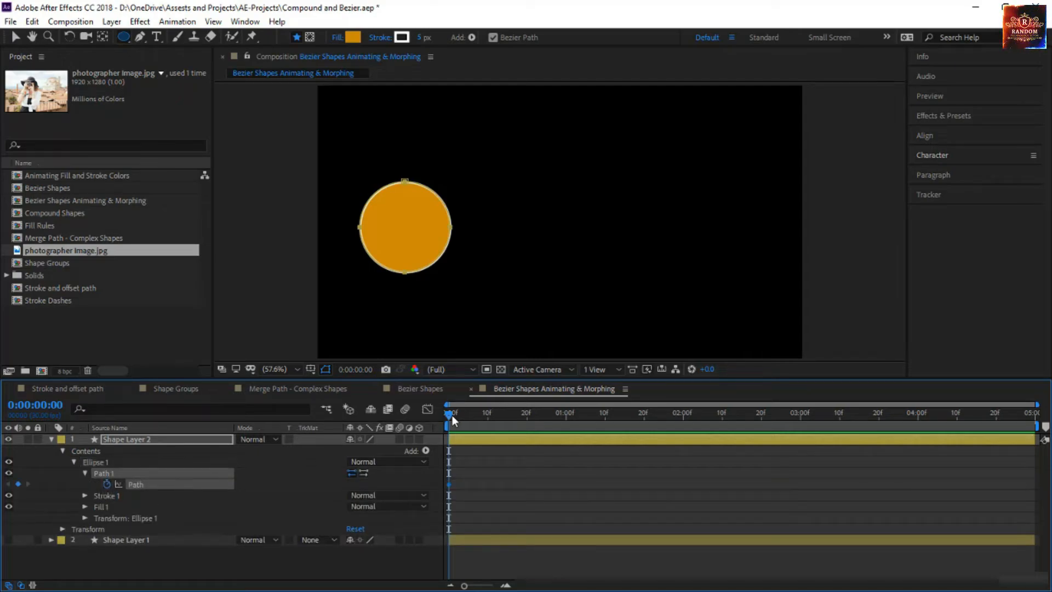
At 0:00:01:00, draw a tall Bezier rectangle at the composition's right within Shape Layer 2's contents, beside the circle
{"action": "left_click_drag", "start_coordinate": [452, 416], "coordinate": [567, 433]}
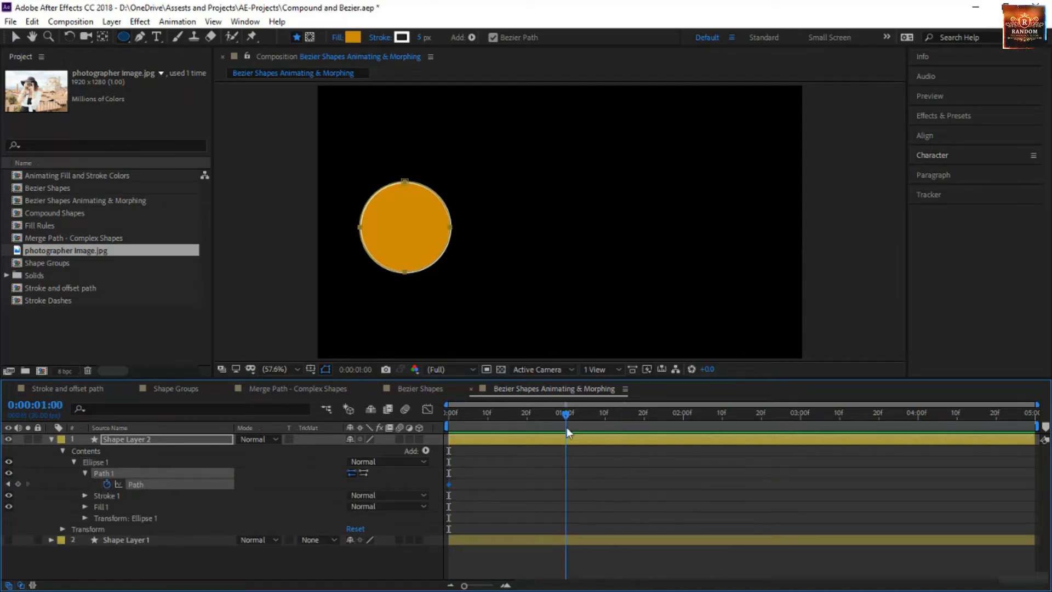
{"action": "left_click", "coordinate": [537, 467]}
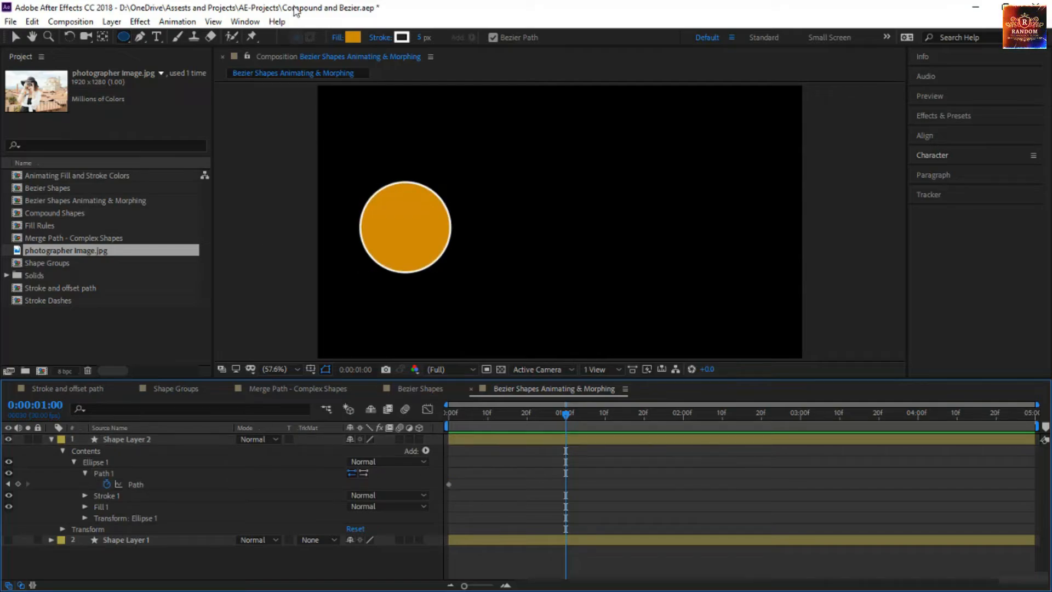
{"action": "left_click_drag", "start_coordinate": [123, 37], "coordinate": [158, 38]}
{"action": "left_click", "coordinate": [113, 463]}
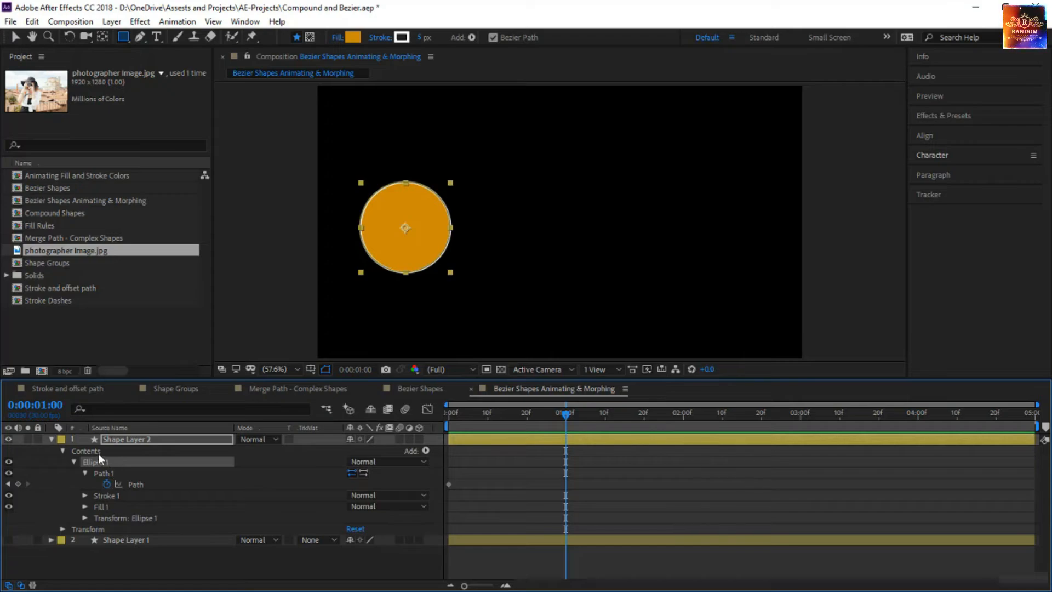
{"action": "left_click", "coordinate": [97, 453]}
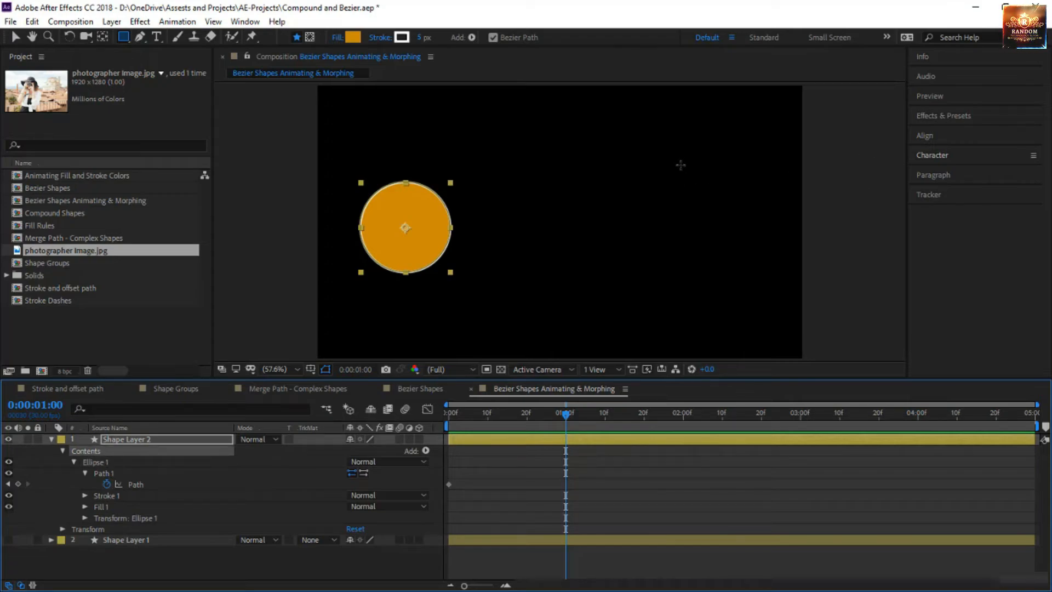
{"action": "left_click_drag", "start_coordinate": [676, 161], "coordinate": [770, 314]}
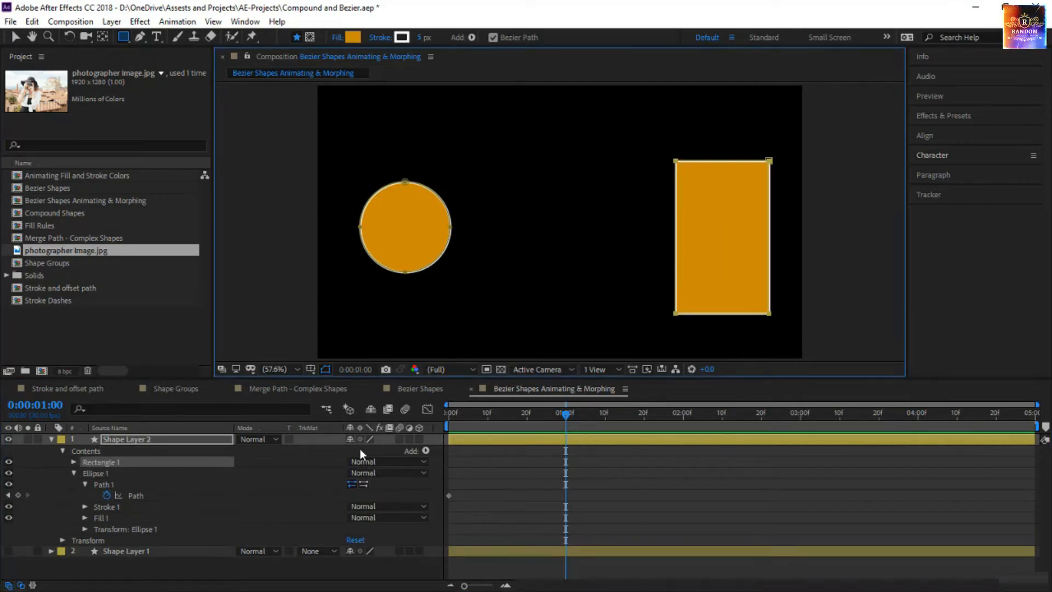
Copy Rectangle 1's Path and paste it onto Ellipse 1's Path at 0:00:01:00
{"action": "left_click", "coordinate": [74, 463]}
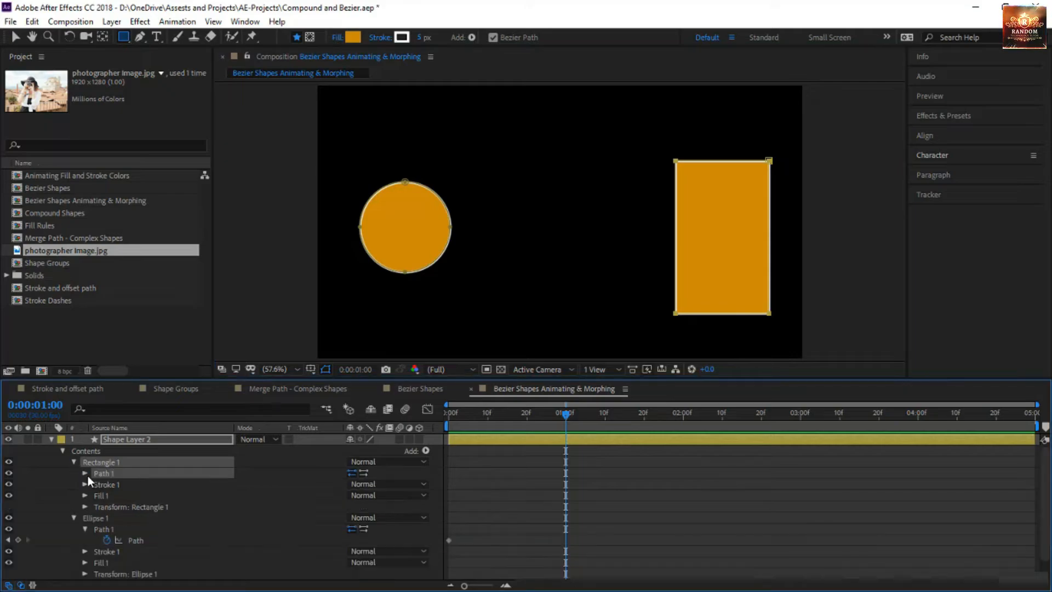
{"action": "left_click", "coordinate": [85, 473]}
{"action": "left_click", "coordinate": [124, 487]}
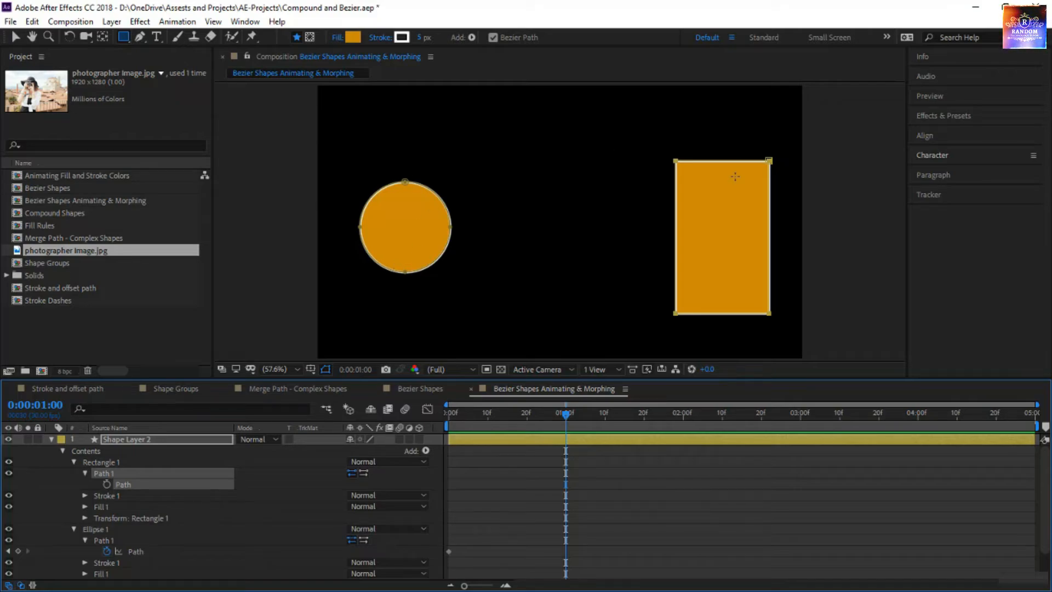
{"action": "left_click", "coordinate": [286, 496]}
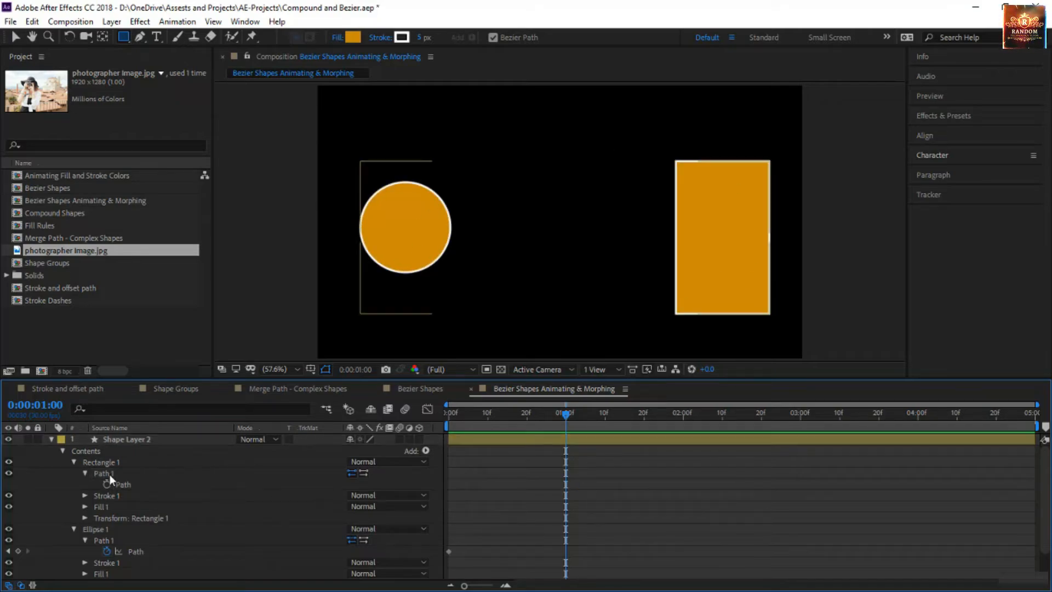
{"action": "left_click", "coordinate": [109, 475]}
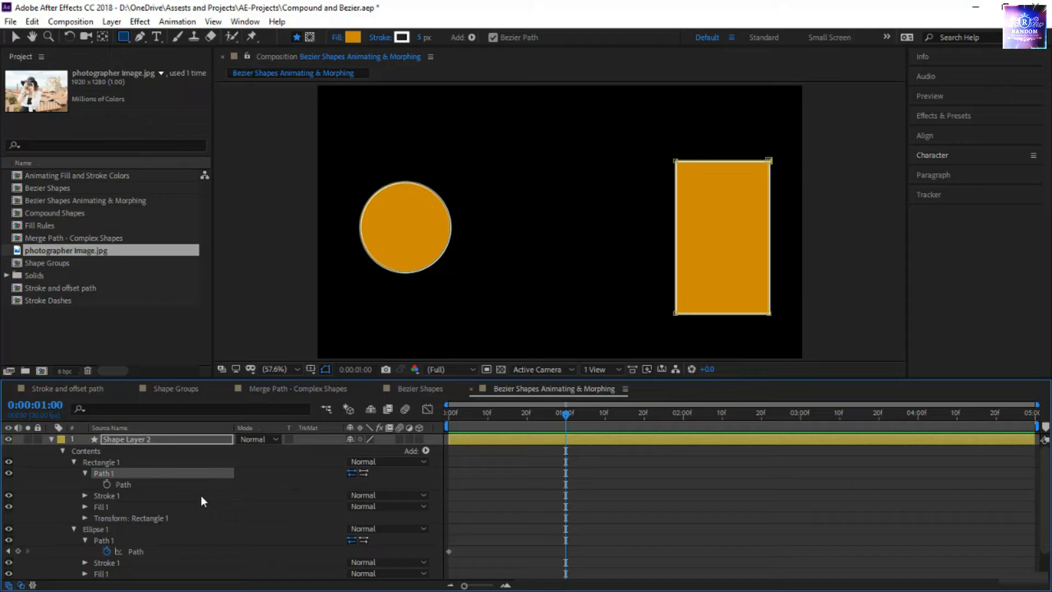
{"action": "left_click", "coordinate": [160, 484]}
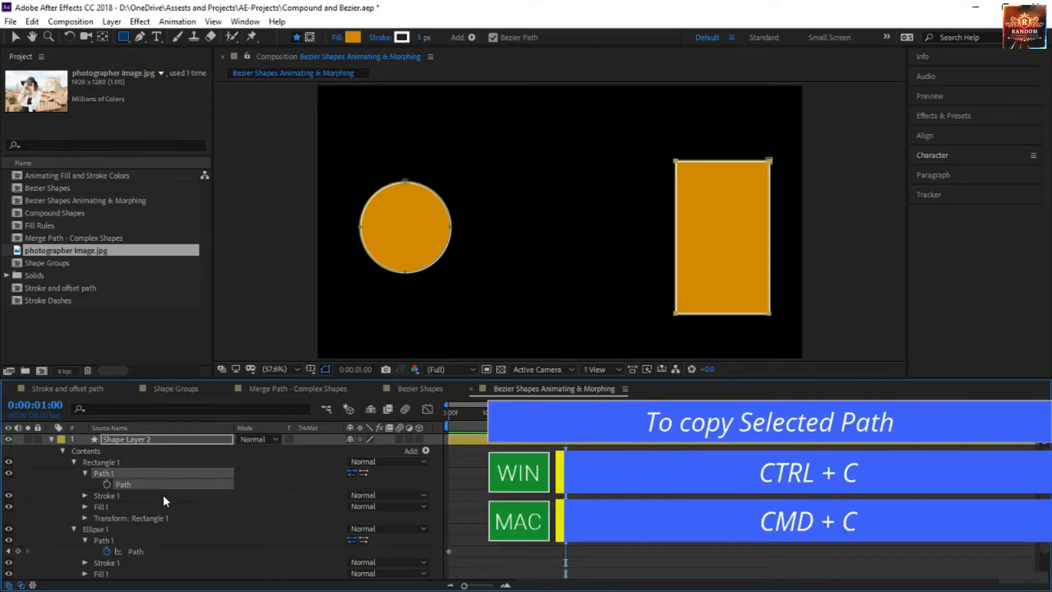
{"action": "scroll", "coordinate": [163, 495], "scroll_direction": "down", "scroll_amount": 1}
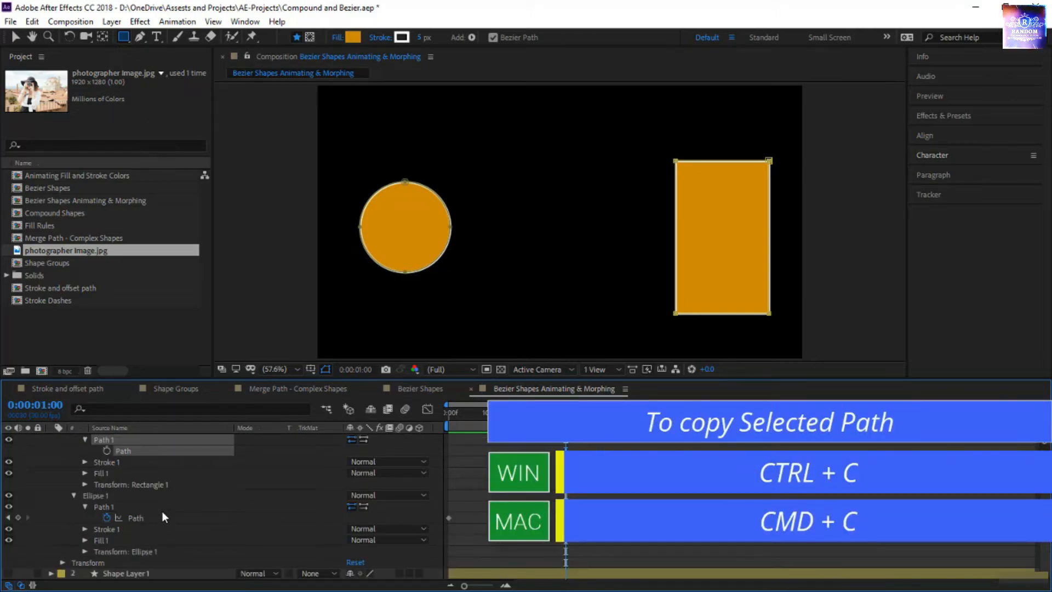
{"action": "left_click", "coordinate": [159, 518]}
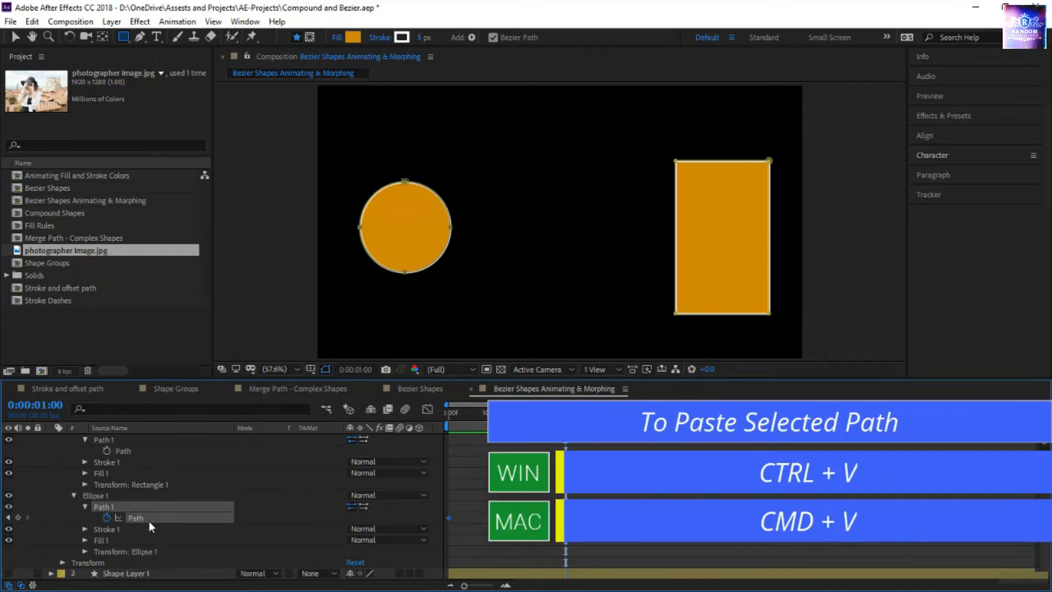
{"action": "key", "text": "ctrl+v"}
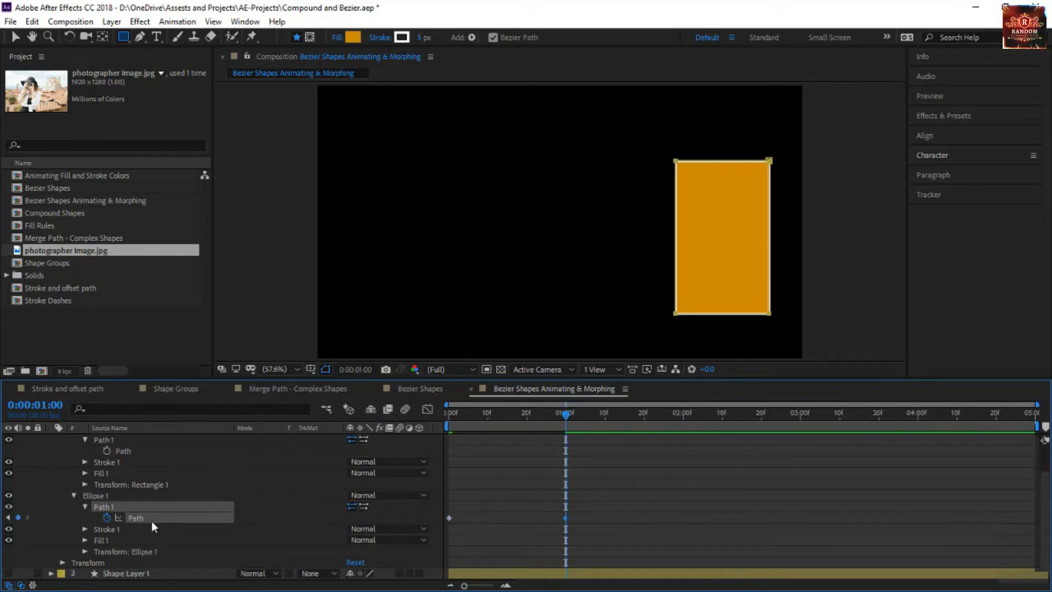
Hide Rectangle 1 and preview the circle-to-rectangle morph from the beginning
{"action": "scroll", "coordinate": [287, 508], "scroll_direction": "up", "scroll_amount": 1}
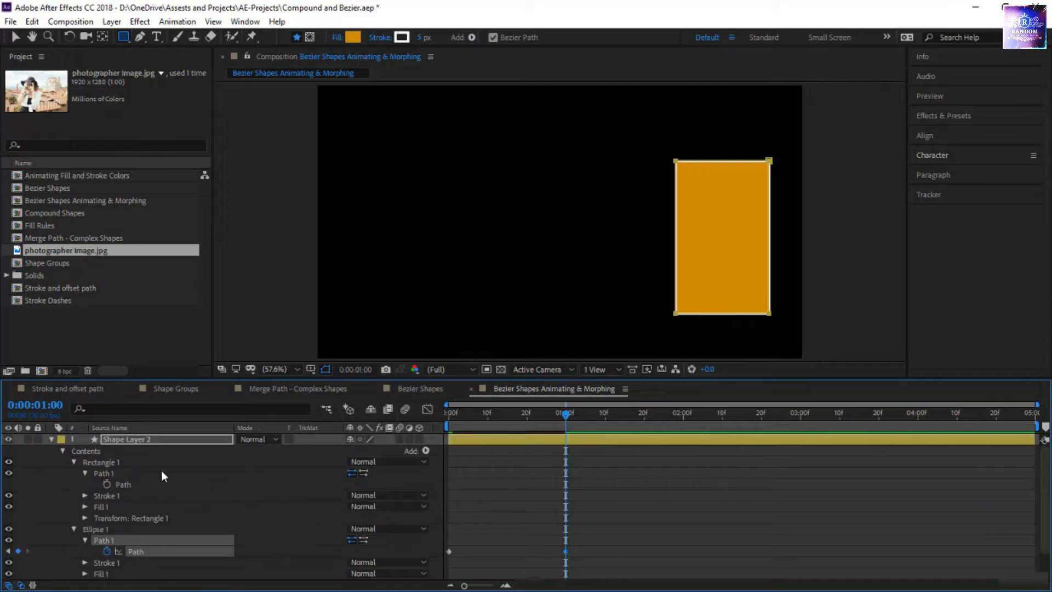
{"action": "left_click", "coordinate": [9, 462]}
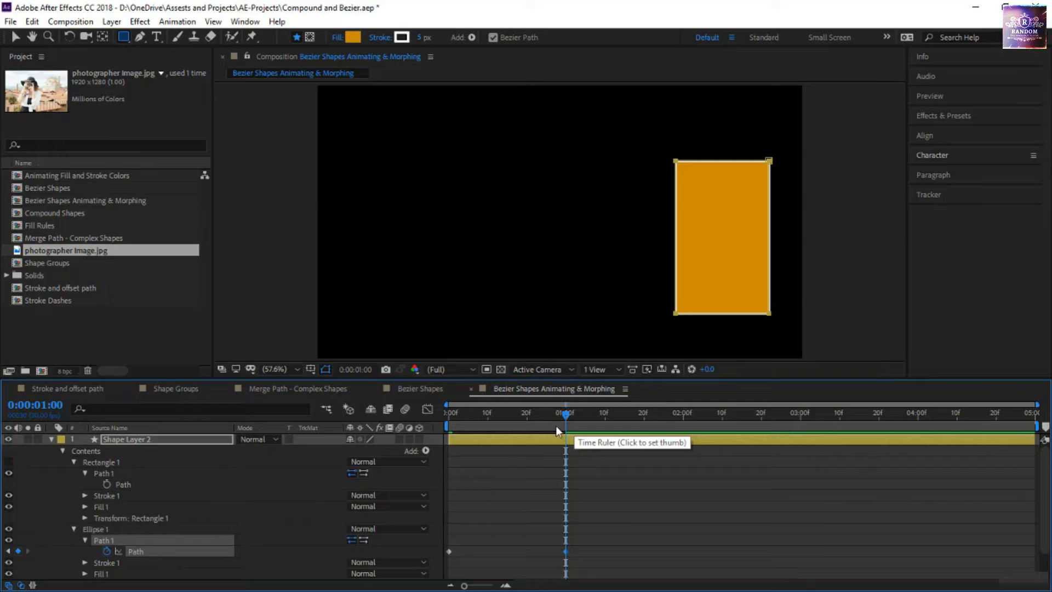
{"action": "left_click_drag", "start_coordinate": [556, 425], "coordinate": [393, 436]}
{"action": "left_click", "coordinate": [489, 480]}
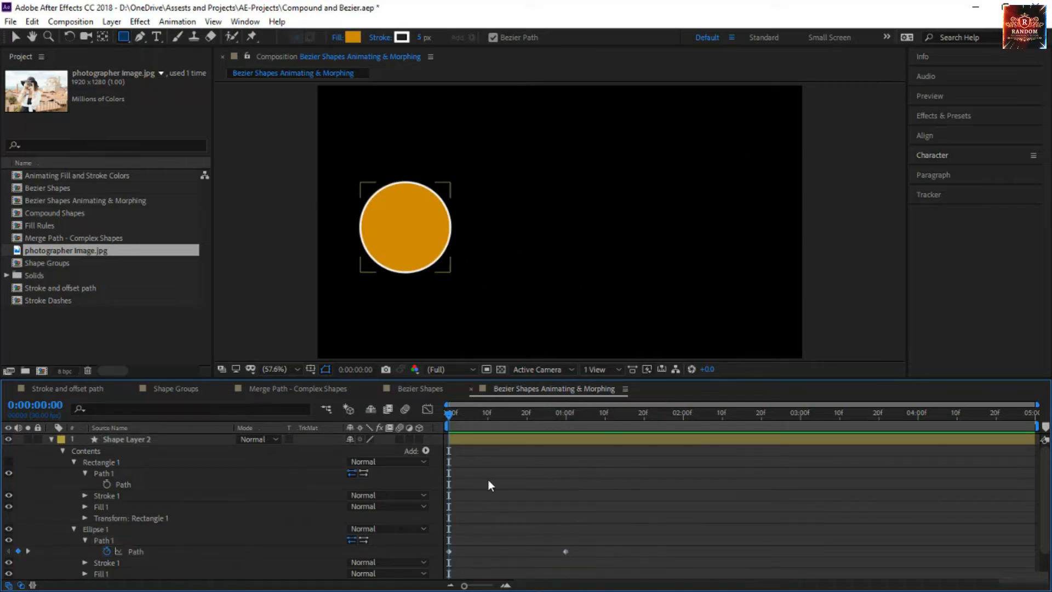
{"action": "key", "text": "space"}
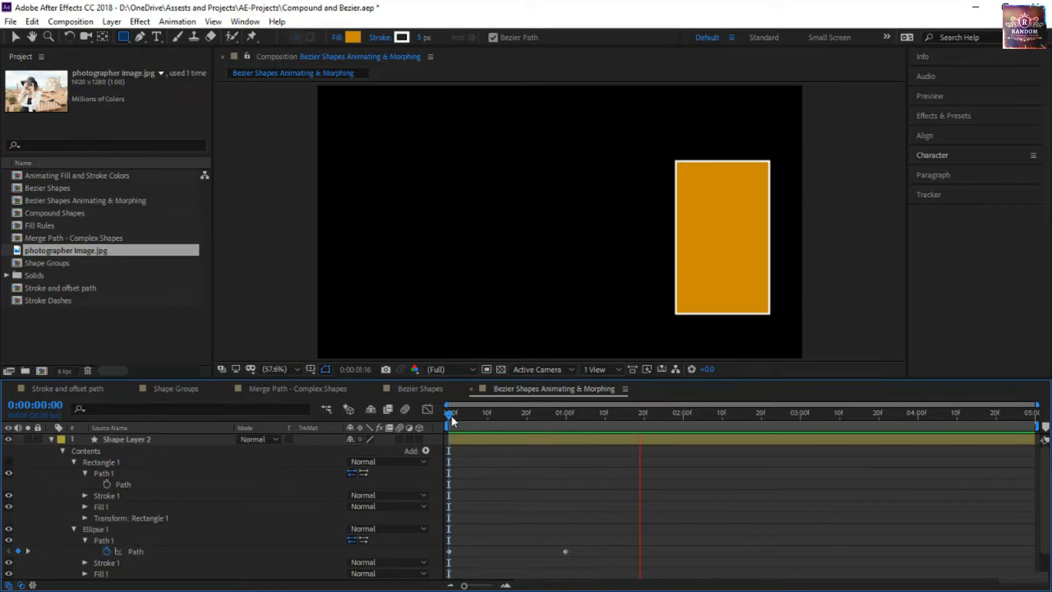
{"action": "key", "text": "space"}
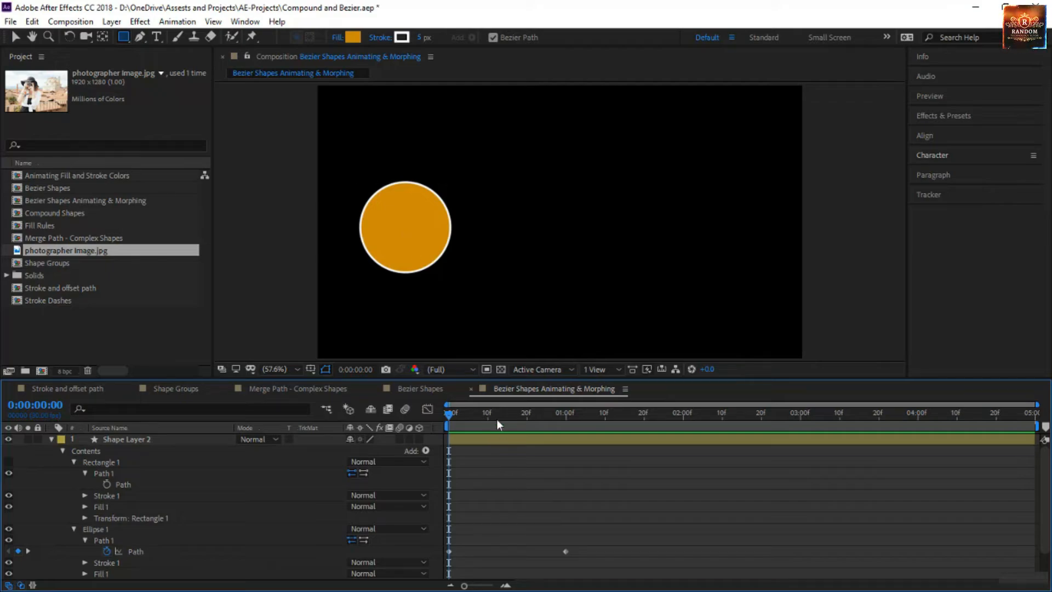
Delete Ellipse 1's Path keyframe at 0:00:01:00 and show Rectangle 1 again
{"action": "left_click_drag", "start_coordinate": [455, 414], "coordinate": [570, 439]}
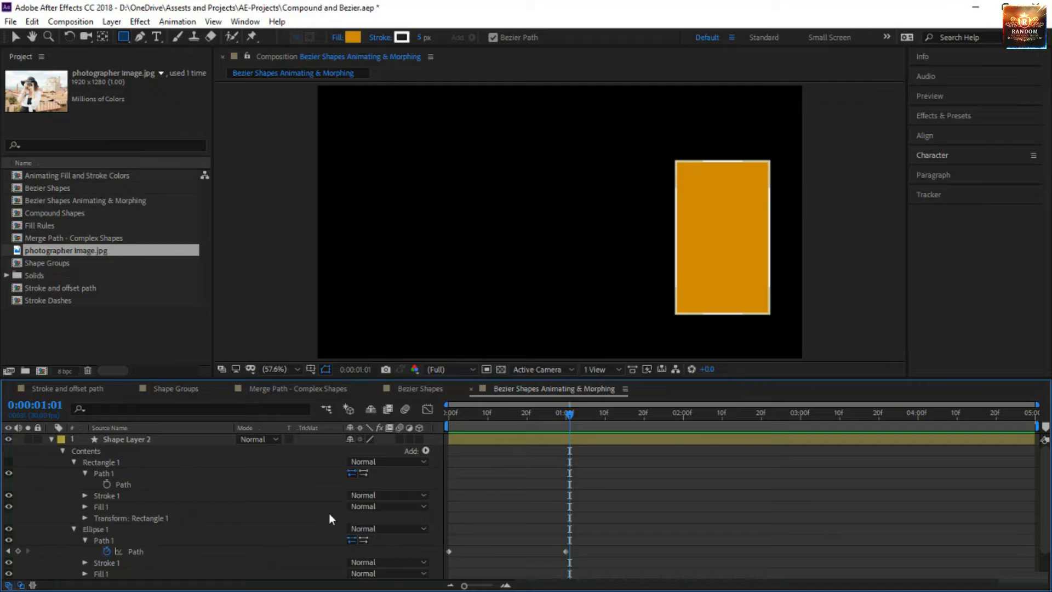
{"action": "left_click", "coordinate": [196, 485]}
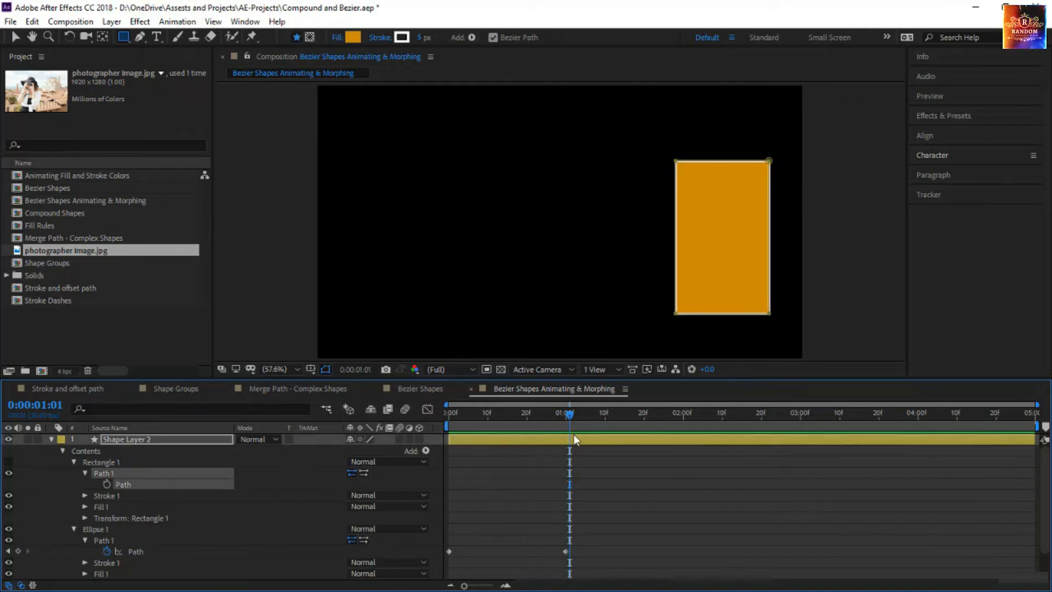
{"action": "left_click_drag", "start_coordinate": [567, 418], "coordinate": [587, 524]}
{"action": "scroll", "coordinate": [480, 488], "scroll_direction": "down", "scroll_amount": 1}
{"action": "key", "text": "Delete"}
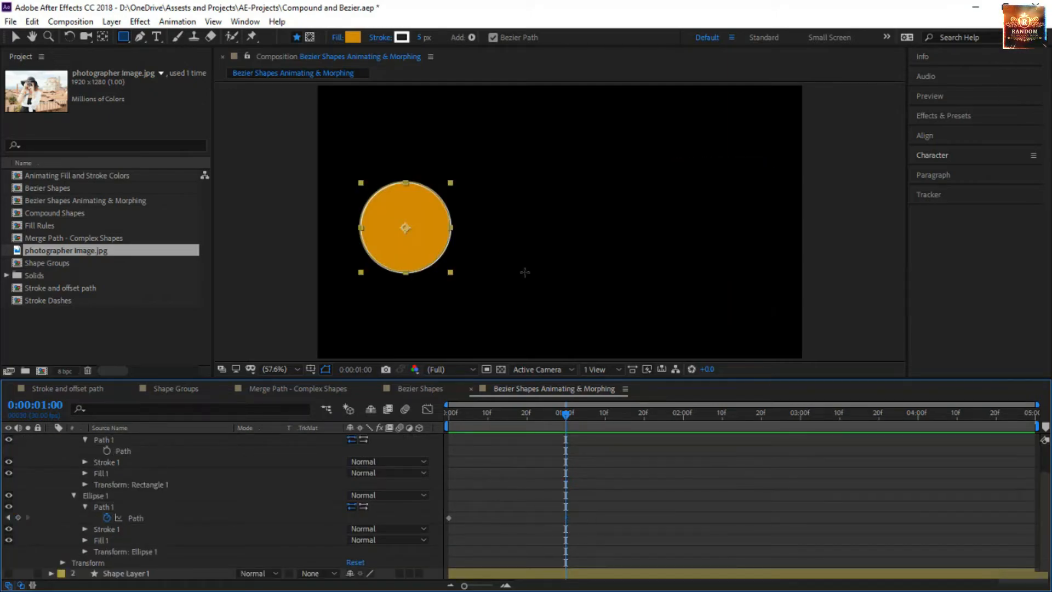
{"action": "scroll", "coordinate": [127, 440], "scroll_direction": "up", "scroll_amount": 1}
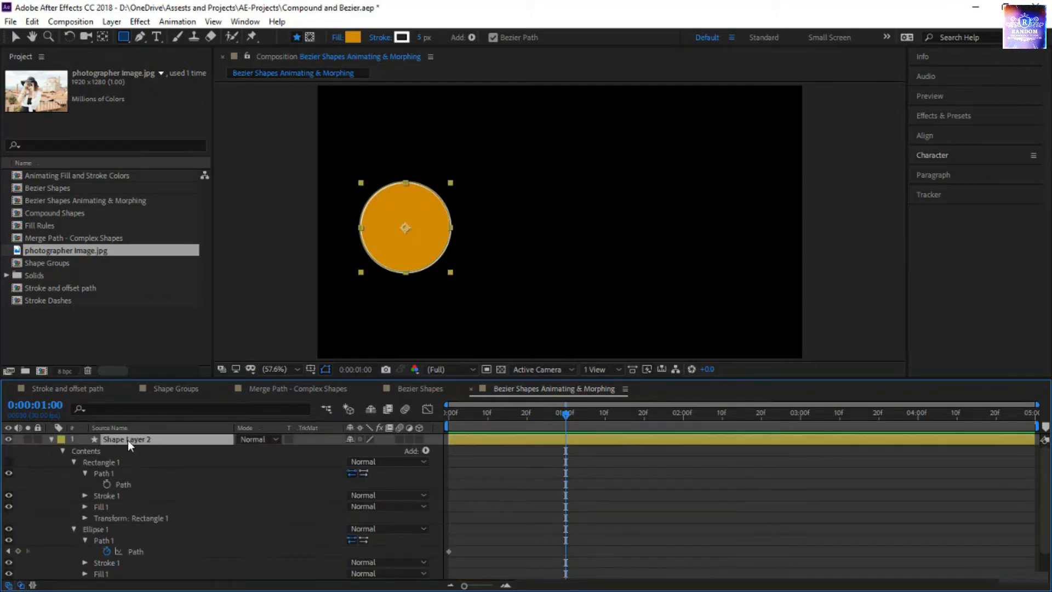
{"action": "left_click", "coordinate": [8, 463]}
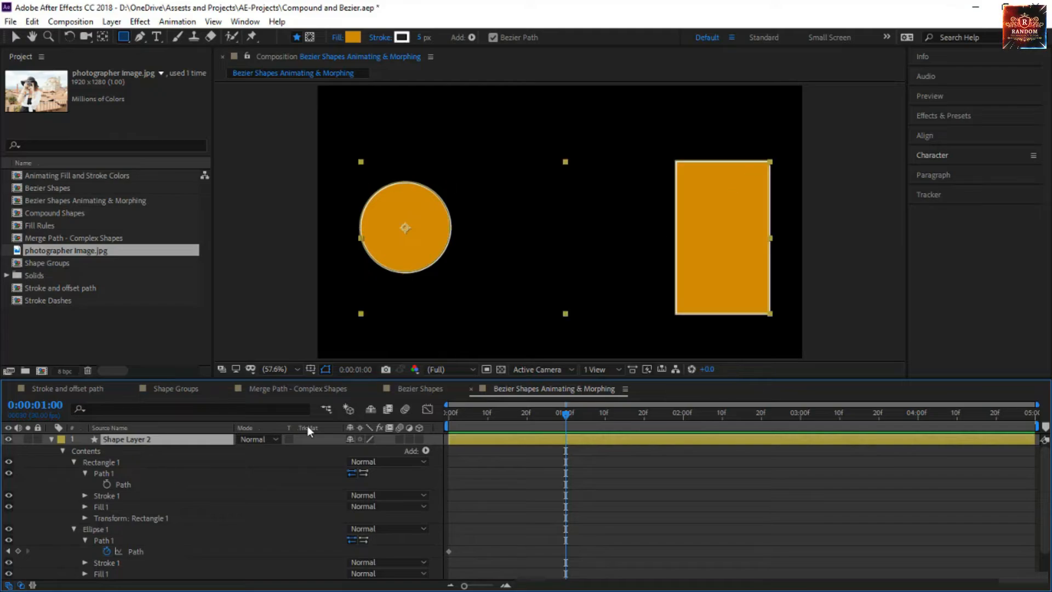
In Rectangle 1's transform properties, set the scale to 164% and the rotation to 53°
{"action": "left_click", "coordinate": [85, 518]}
{"action": "left_click", "coordinate": [117, 464]}
{"action": "key", "text": "v"}
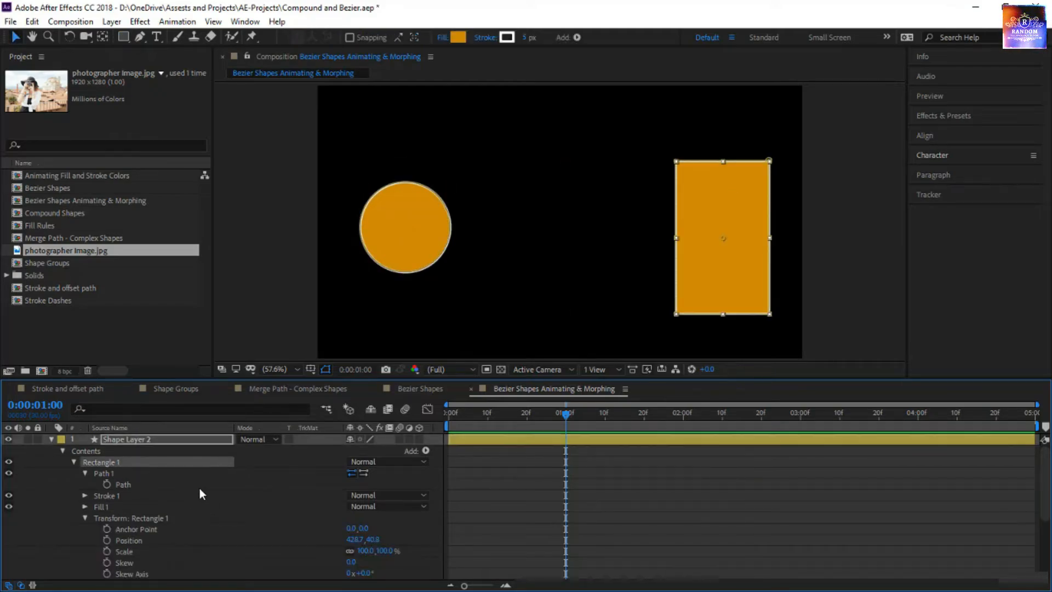
{"action": "scroll", "coordinate": [250, 498], "scroll_direction": "down", "scroll_amount": 2}
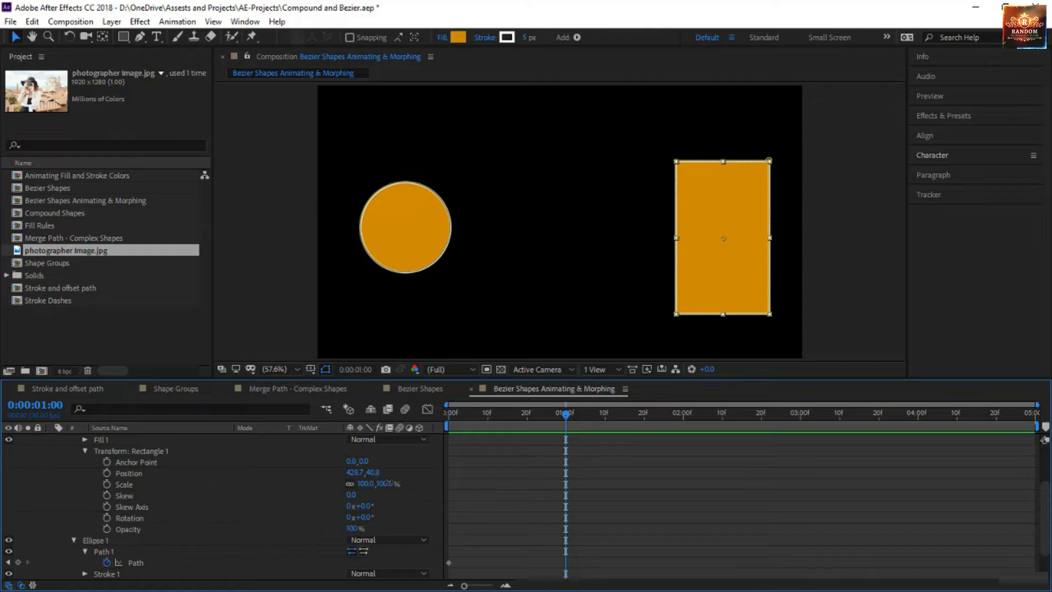
{"action": "left_click_drag", "start_coordinate": [377, 485], "coordinate": [404, 518]}
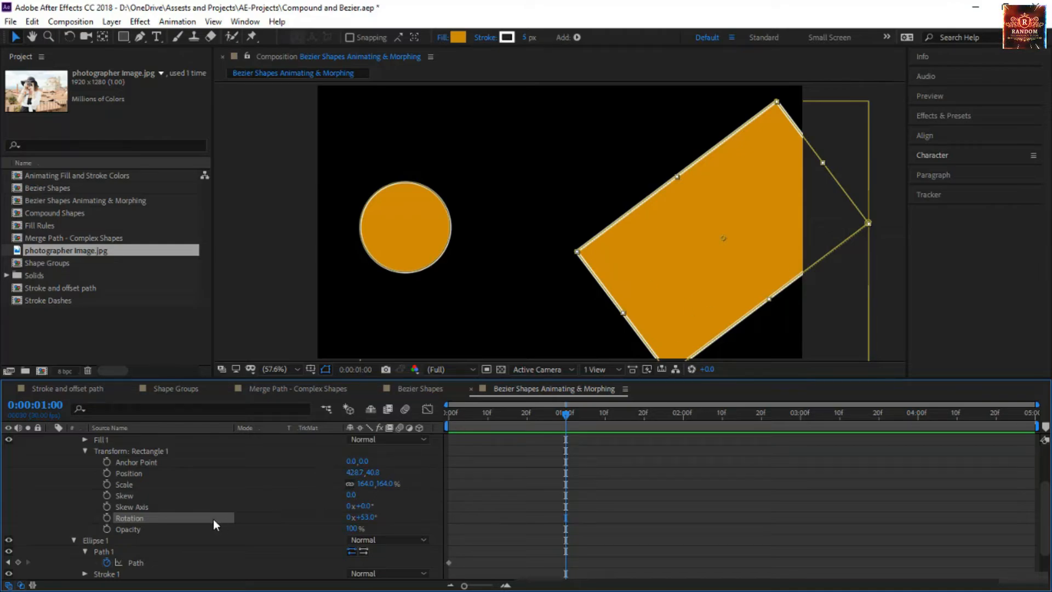
Copy the transformed Rectangle 1's Path and paste it onto Ellipse 1's Path at 0:00:01:00
{"action": "scroll", "coordinate": [215, 515], "scroll_direction": "up", "scroll_amount": 2}
{"action": "left_click", "coordinate": [138, 484]}
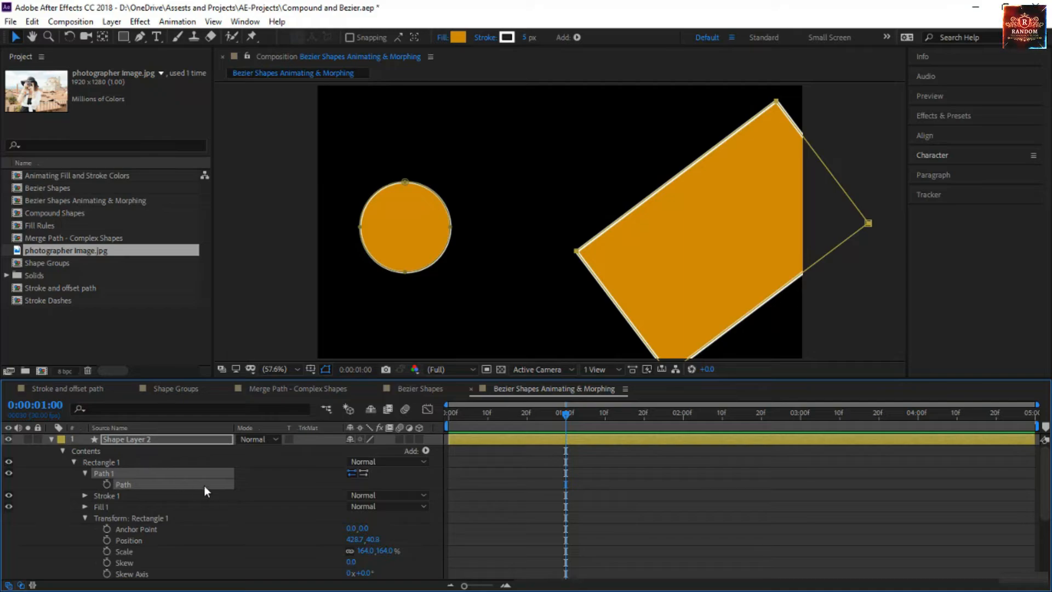
{"action": "scroll", "coordinate": [204, 485], "scroll_direction": "down", "scroll_amount": 2}
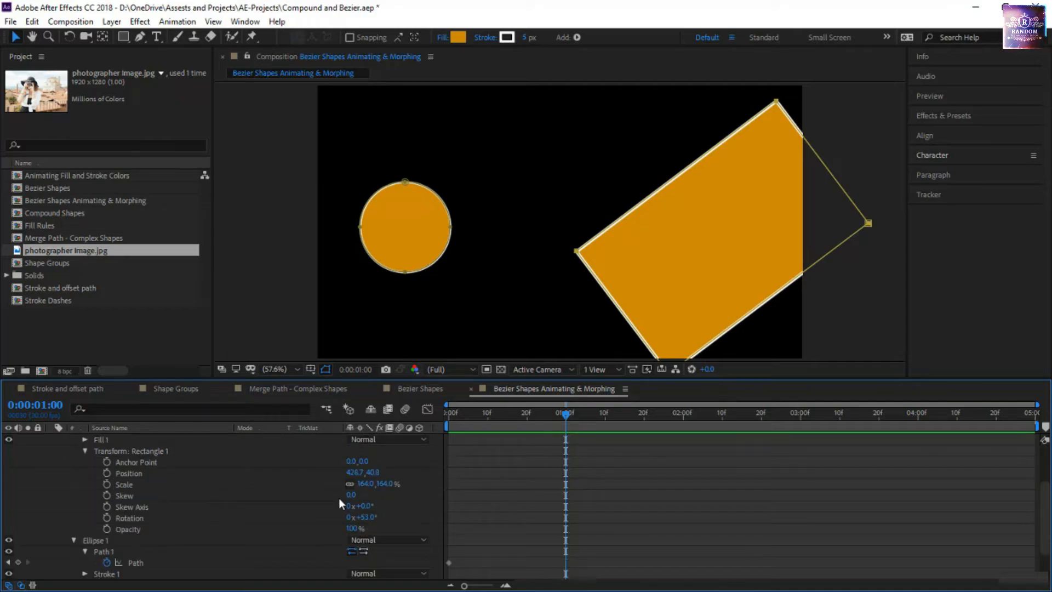
{"action": "scroll", "coordinate": [339, 503], "scroll_direction": "down", "scroll_amount": 2}
{"action": "left_click", "coordinate": [147, 519]}
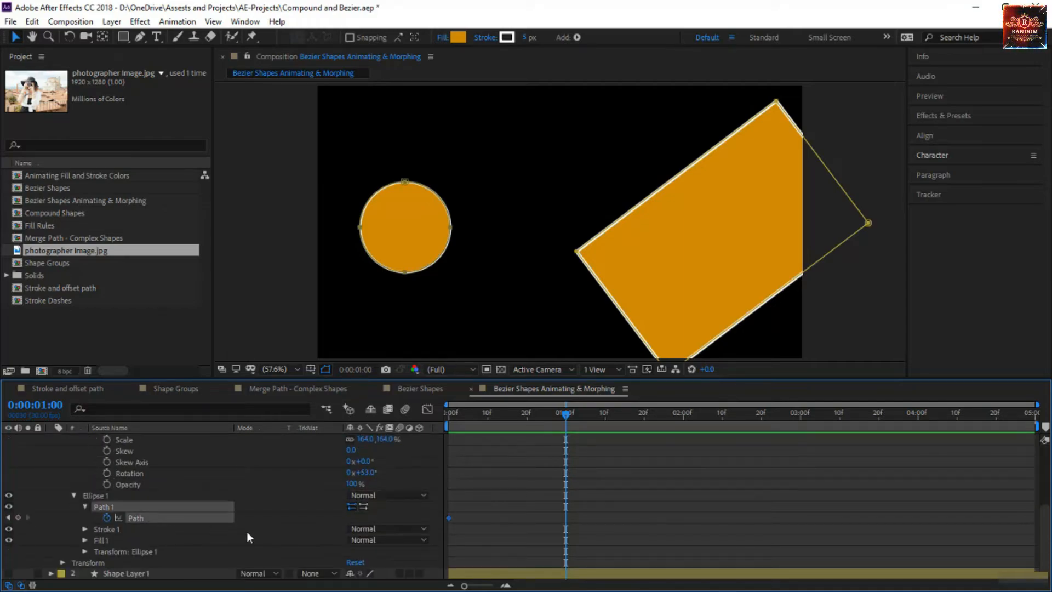
{"action": "key", "text": "ctrl+v"}
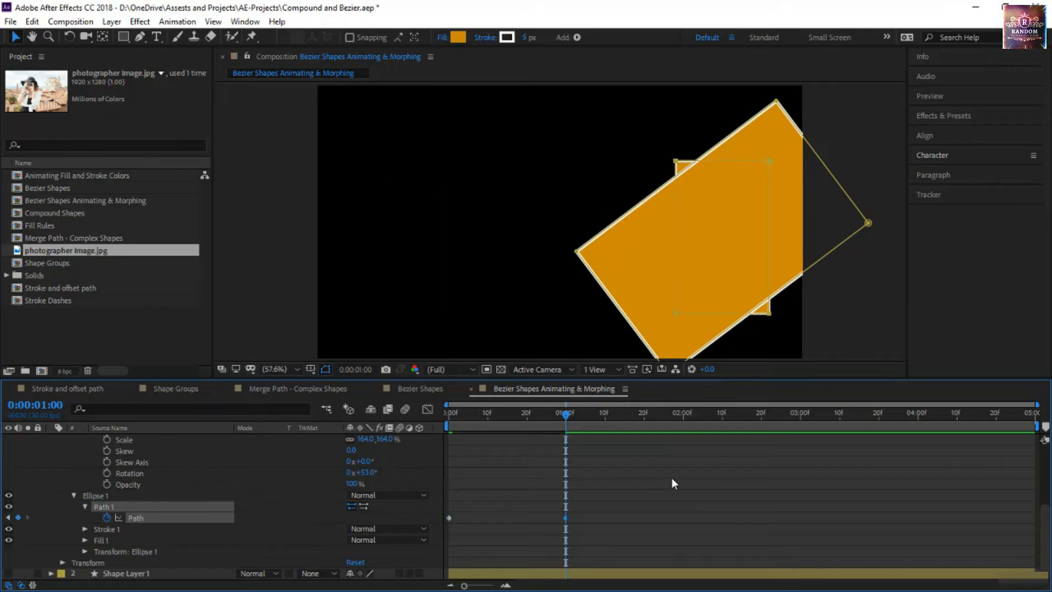
Hide Rectangle 1 and select its Path to compare it with the path pasted into Ellipse 1
{"action": "scroll", "coordinate": [161, 485], "scroll_direction": "up", "scroll_amount": 3}
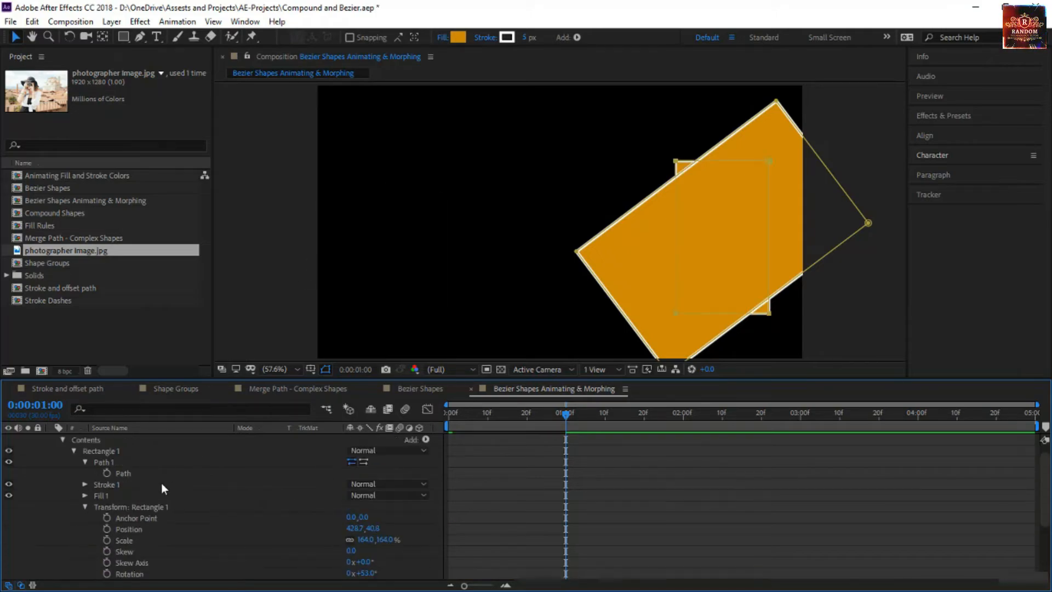
{"action": "left_click", "coordinate": [9, 450]}
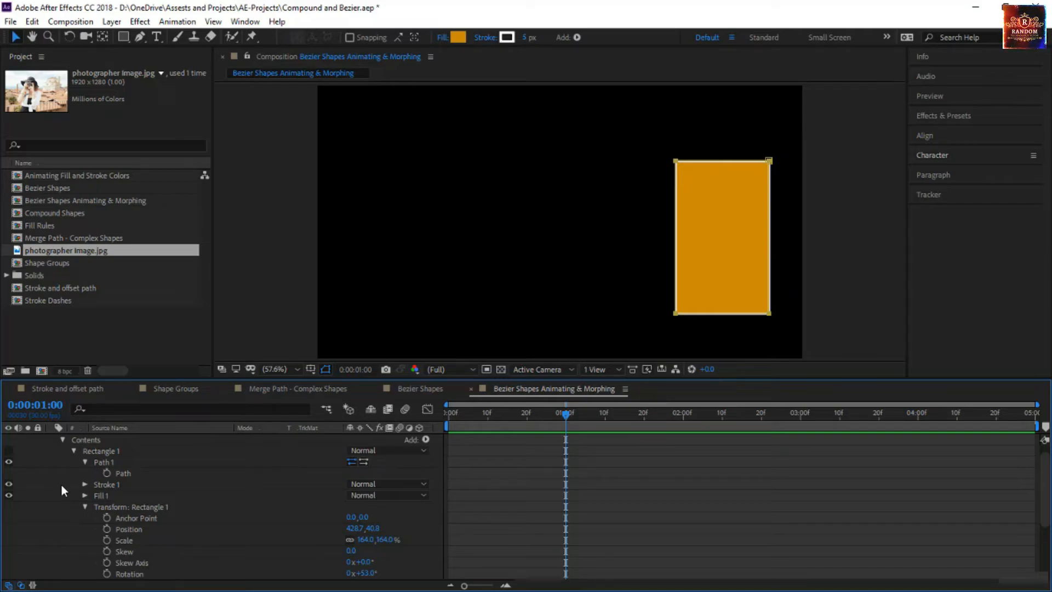
{"action": "left_click", "coordinate": [152, 473]}
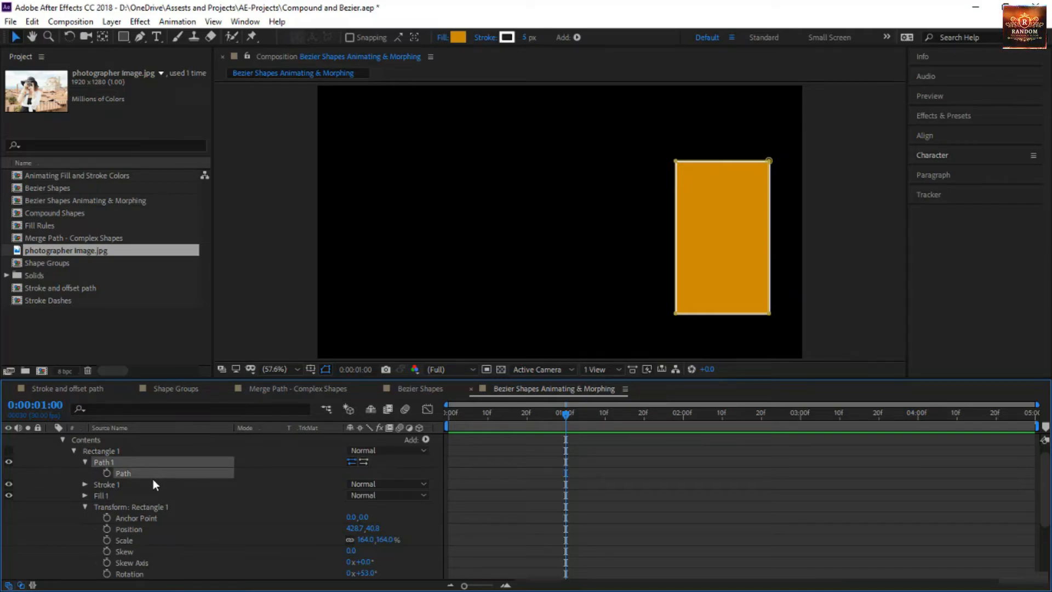
{"action": "scroll", "coordinate": [140, 479], "scroll_direction": "down", "scroll_amount": 2}
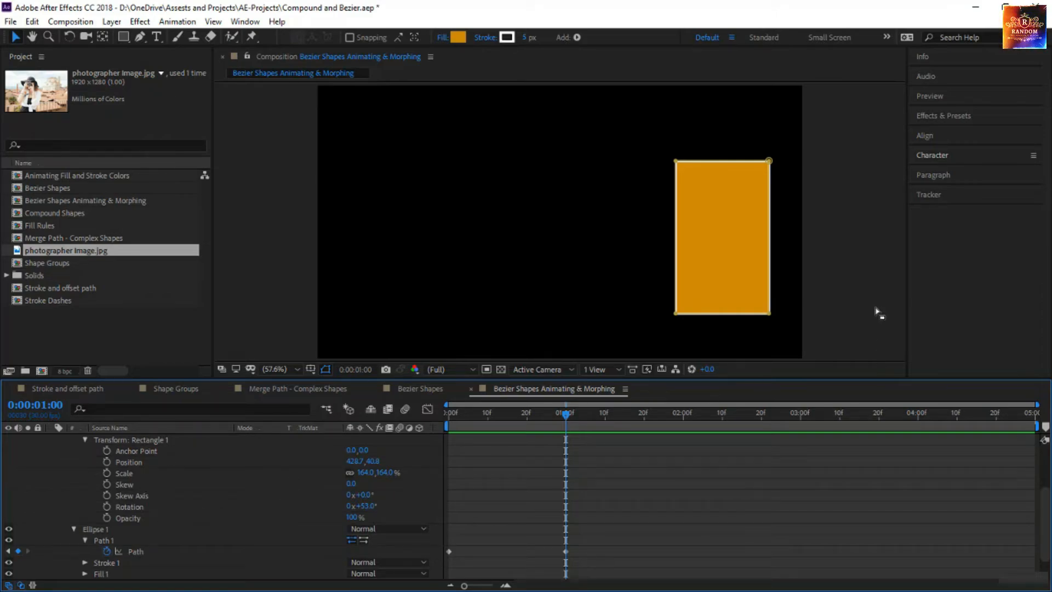
{"action": "left_click", "coordinate": [566, 551]}
{"action": "key", "text": "Home"}
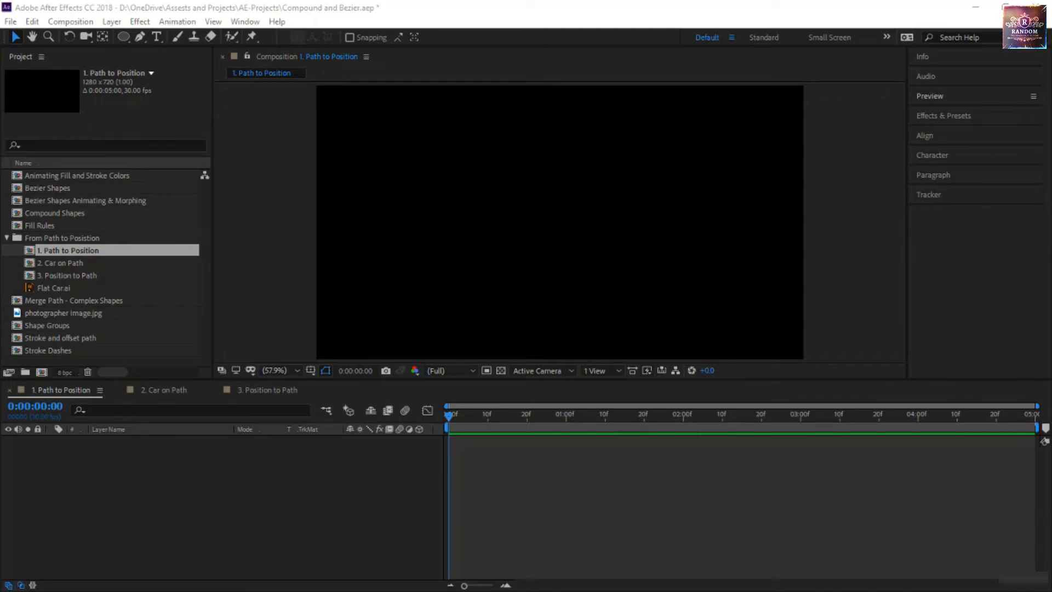
Draw a parametric, non-Bezier circle about 107 px wide near the upper middle of the composition and centre its anchor point
{"action": "left_click", "coordinate": [123, 37]}
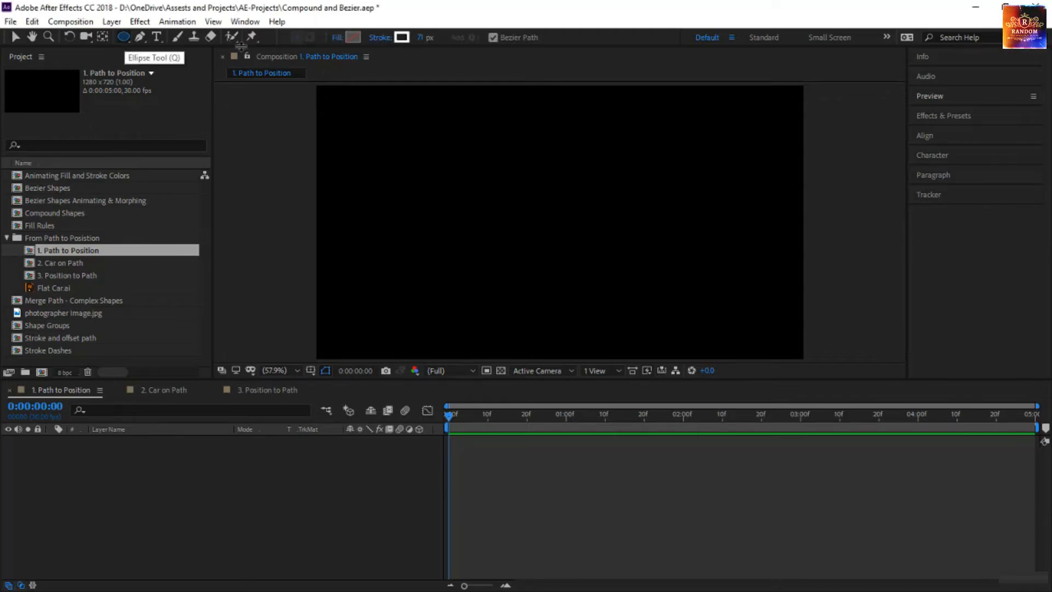
{"action": "left_click", "coordinate": [493, 37]}
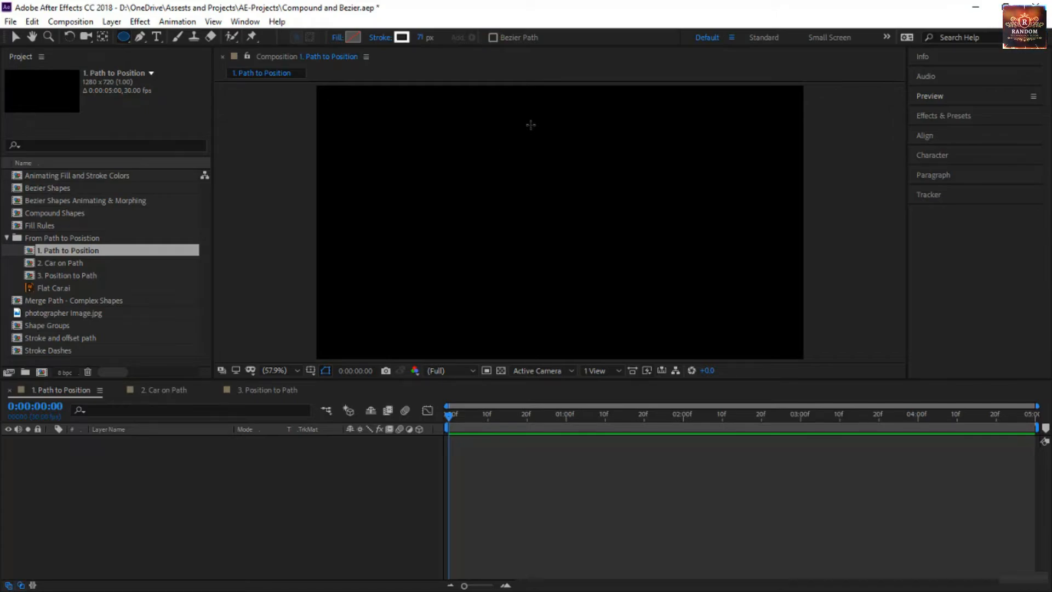
{"action": "left_click_drag", "start_coordinate": [530, 125], "coordinate": [547, 145]}
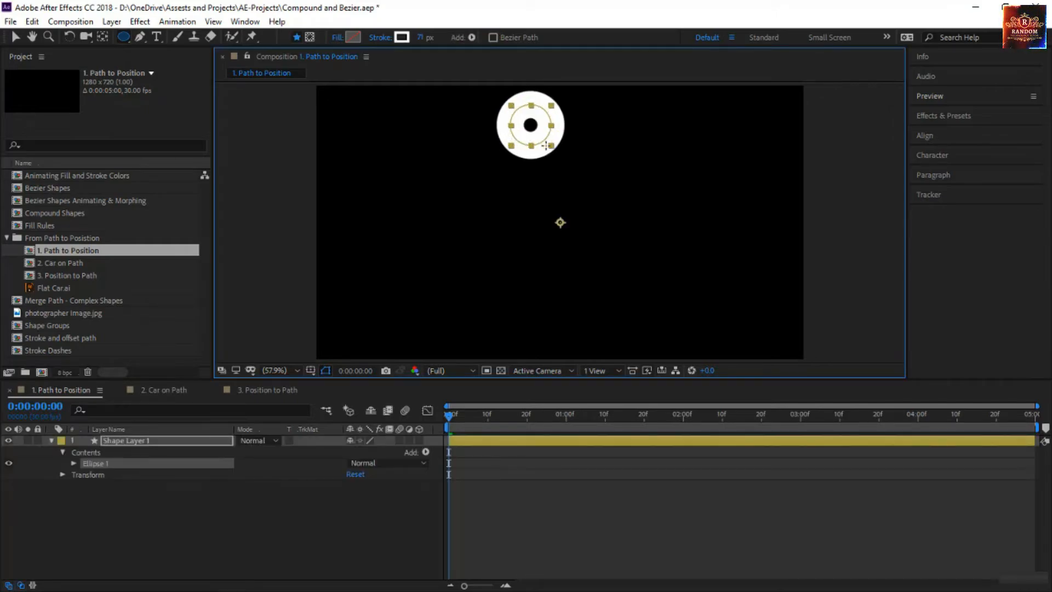
{"action": "key", "text": "ctrl+alt+Home"}
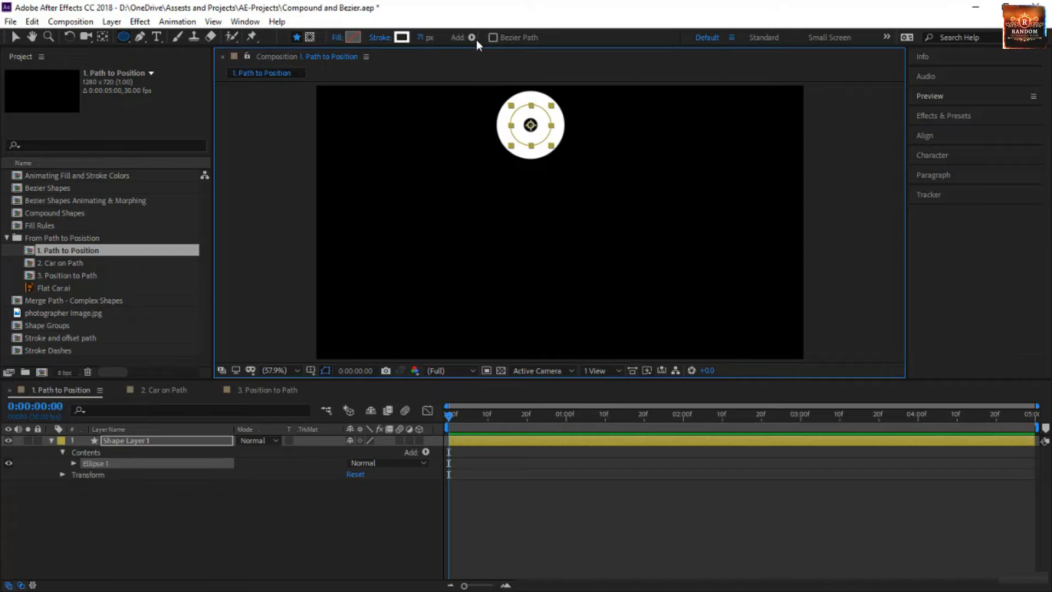
Give the small circle a 2 px stroke and a solid orange fill, and clear the selection
{"action": "left_click", "coordinate": [422, 38]}
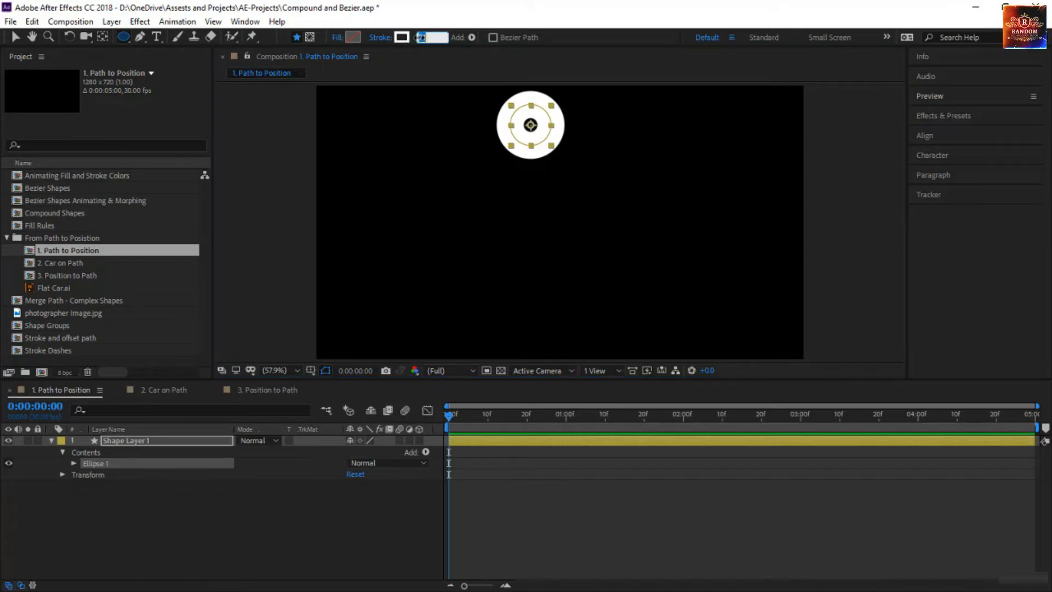
{"action": "type", "text": "0"}
{"action": "key", "text": "Return"}
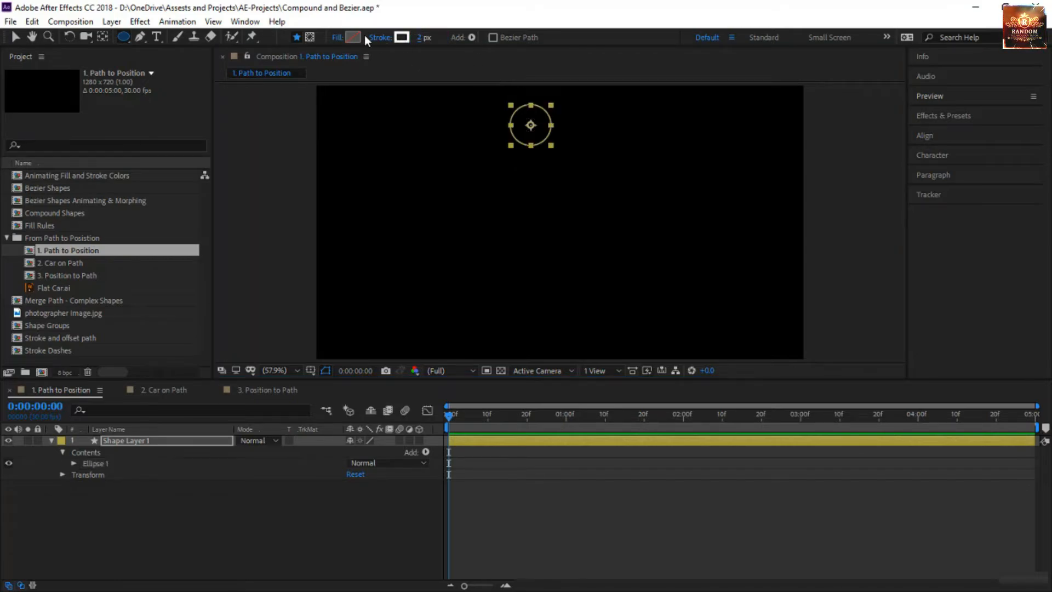
{"action": "left_click", "coordinate": [337, 37]}
{"action": "left_click", "coordinate": [886, 265]}
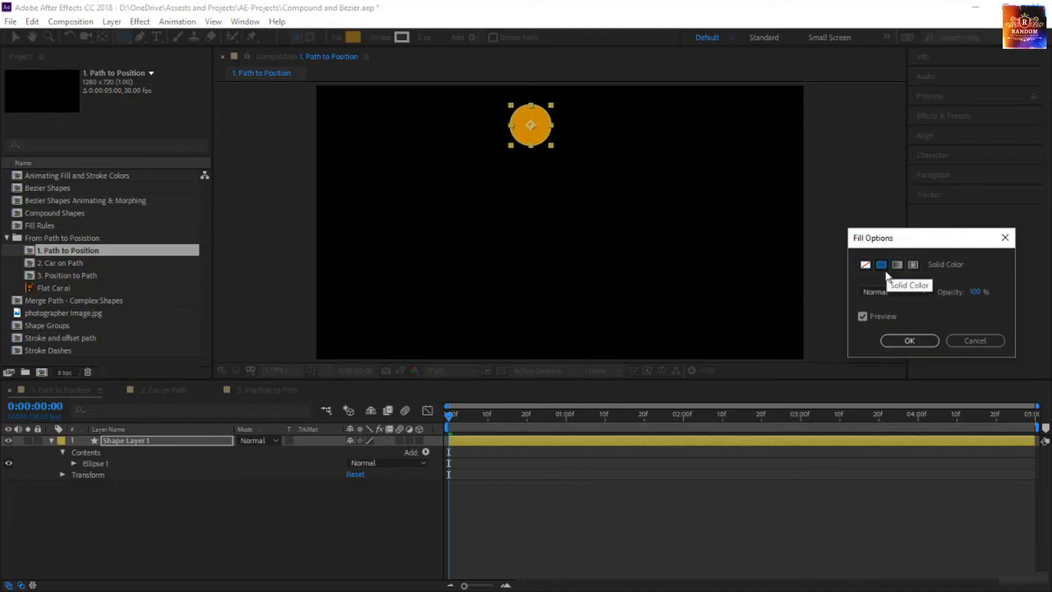
{"action": "left_click", "coordinate": [901, 343]}
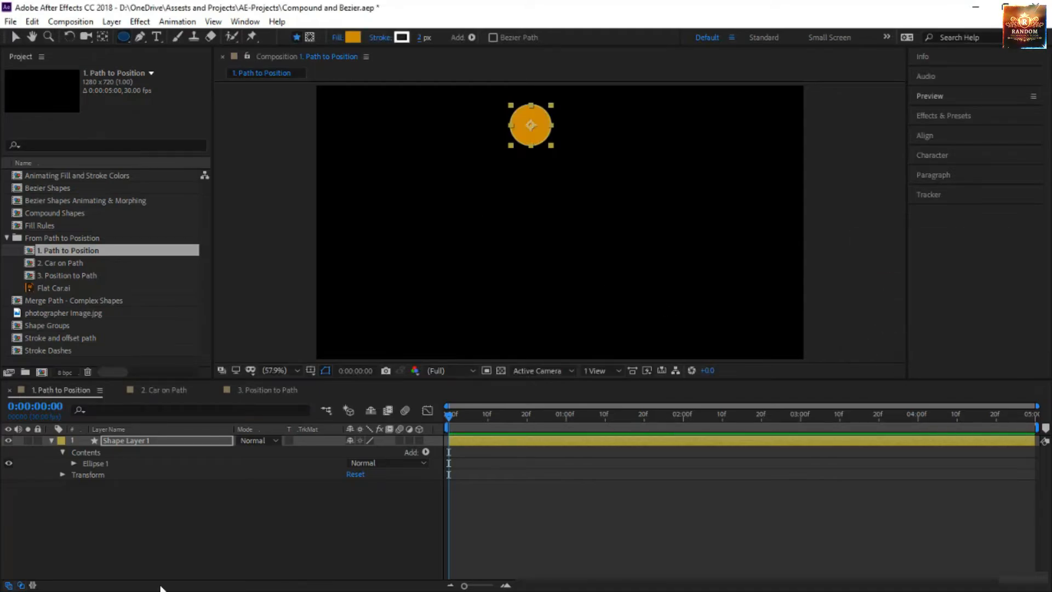
{"action": "left_click", "coordinate": [248, 528]}
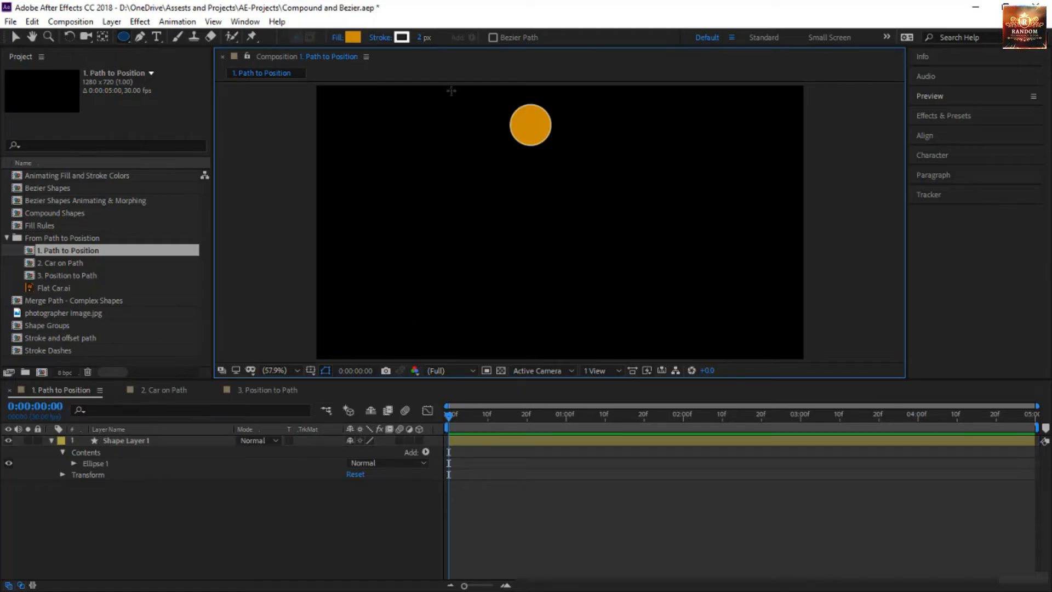
With Bezier Path enabled, draw a larger circle just below the small one on a new shape layer
{"action": "left_click", "coordinate": [493, 37]}
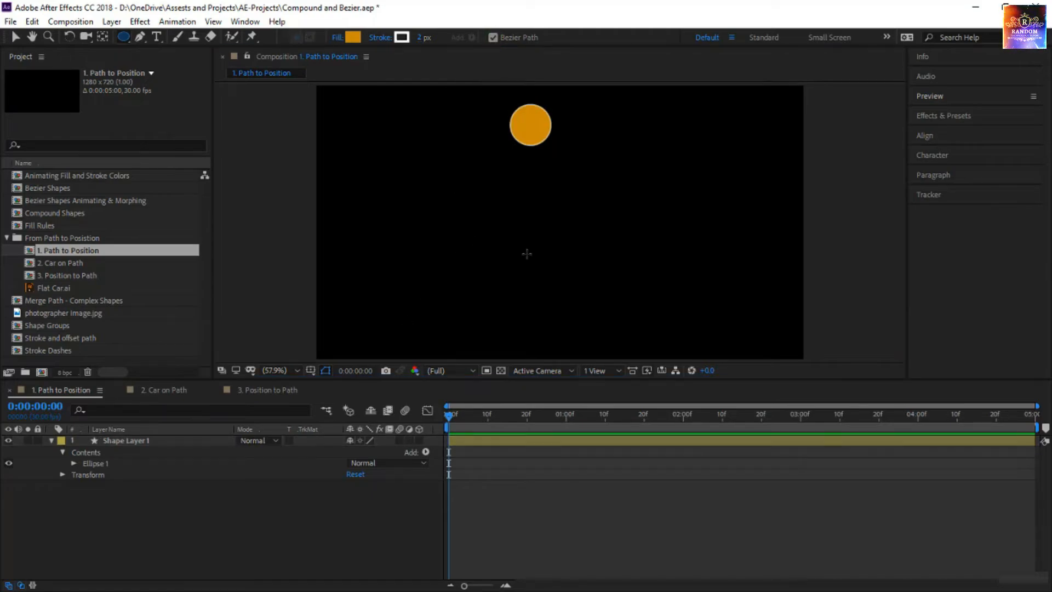
{"action": "left_click", "coordinate": [529, 232]}
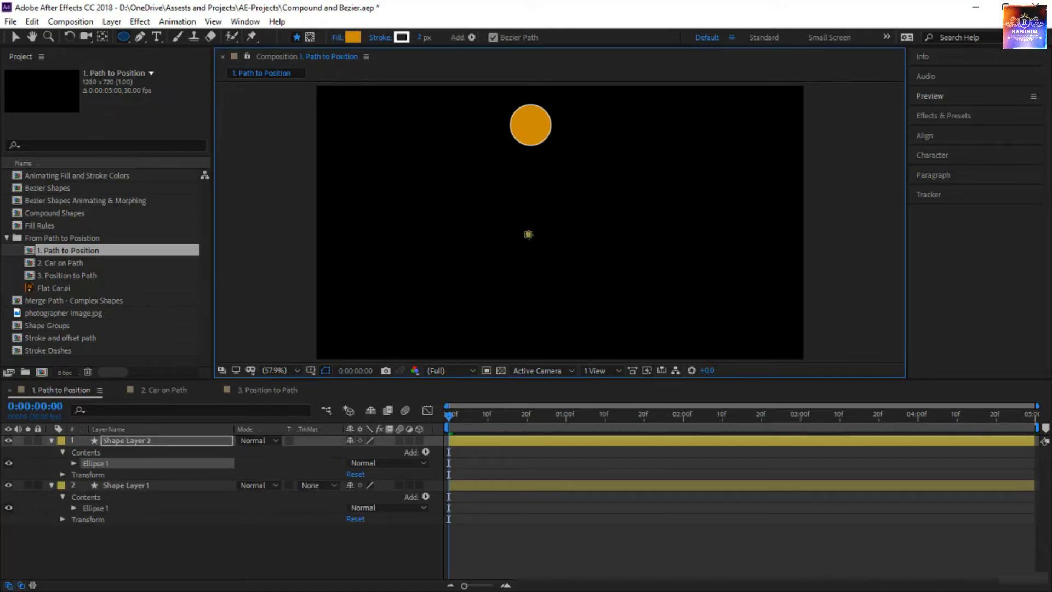
{"action": "left_click_drag", "start_coordinate": [529, 234], "coordinate": [608, 282]}
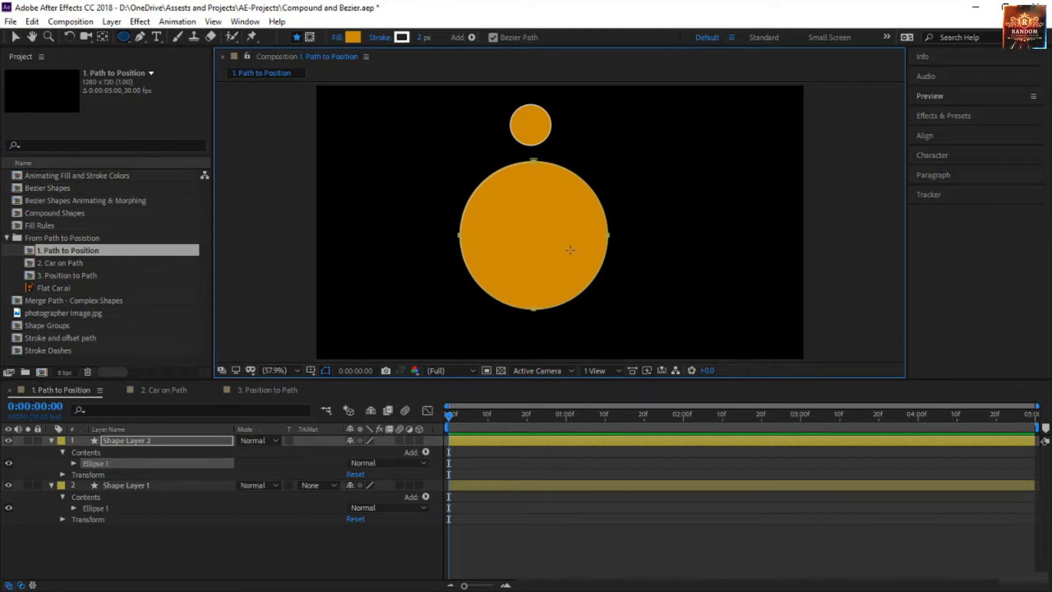
Set the large circle's fill to None, keeping only its stroke, and deselect it
{"action": "left_click", "coordinate": [338, 40]}
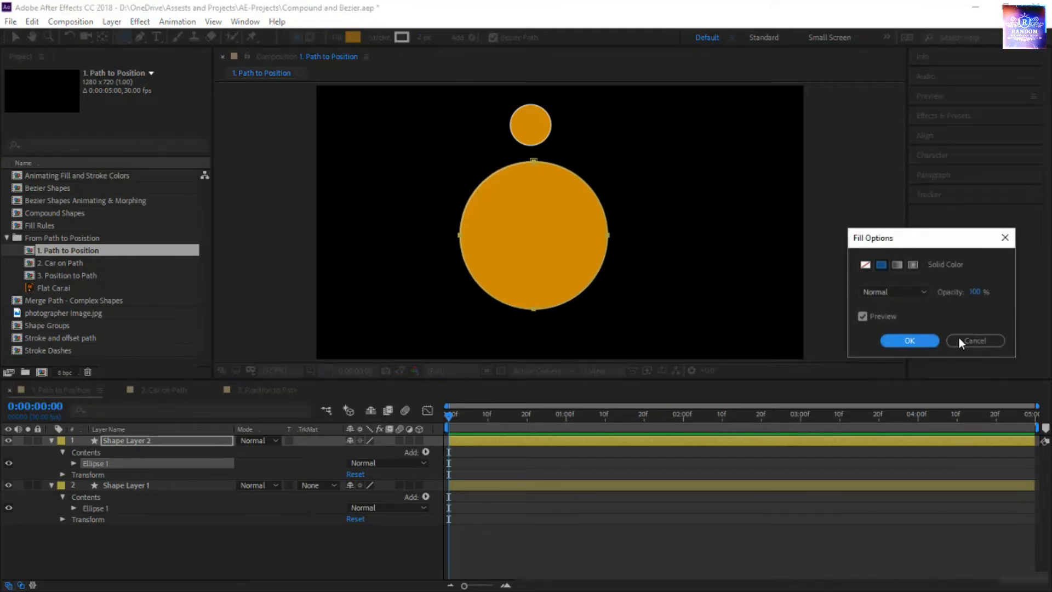
{"action": "left_click", "coordinate": [871, 268]}
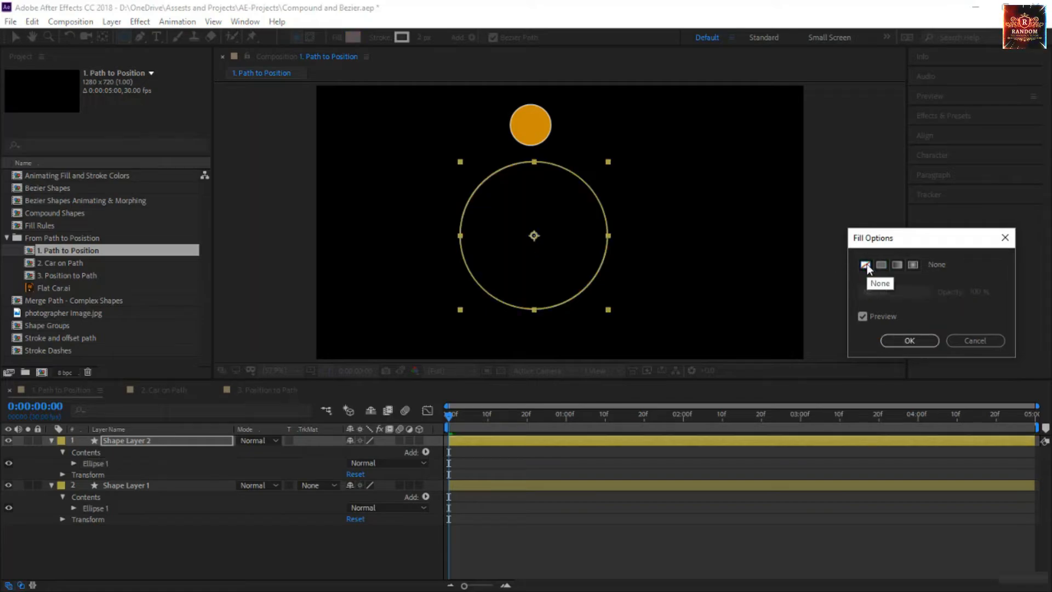
{"action": "left_click", "coordinate": [910, 340]}
{"action": "left_click", "coordinate": [590, 512]}
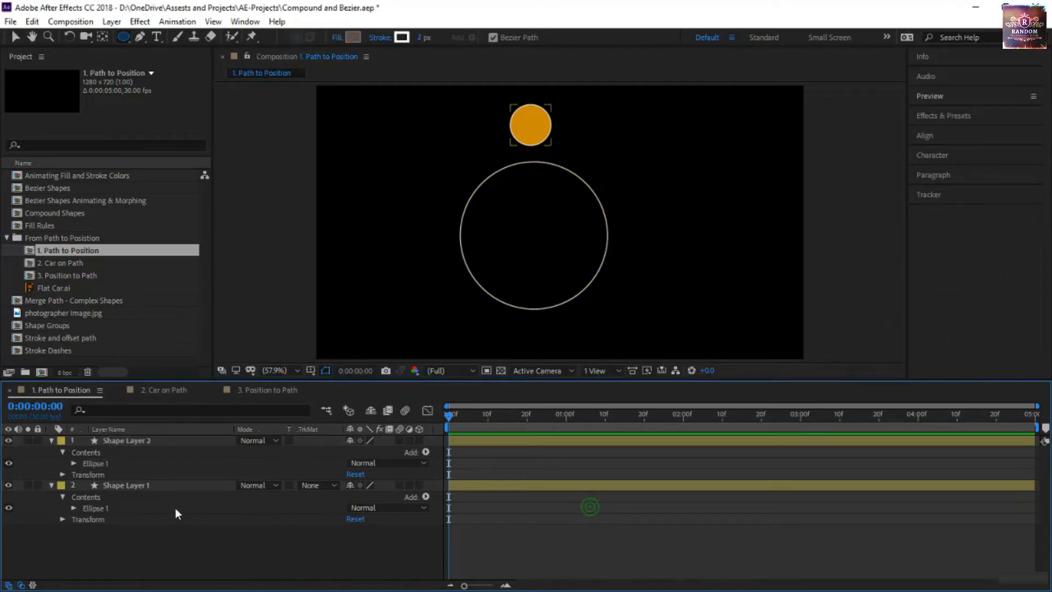
Expand the path properties of both ellipses to compare Shape Layer 1's Ellipse Path with Shape Layer 2's Bezier Path
{"action": "left_click", "coordinate": [74, 508]}
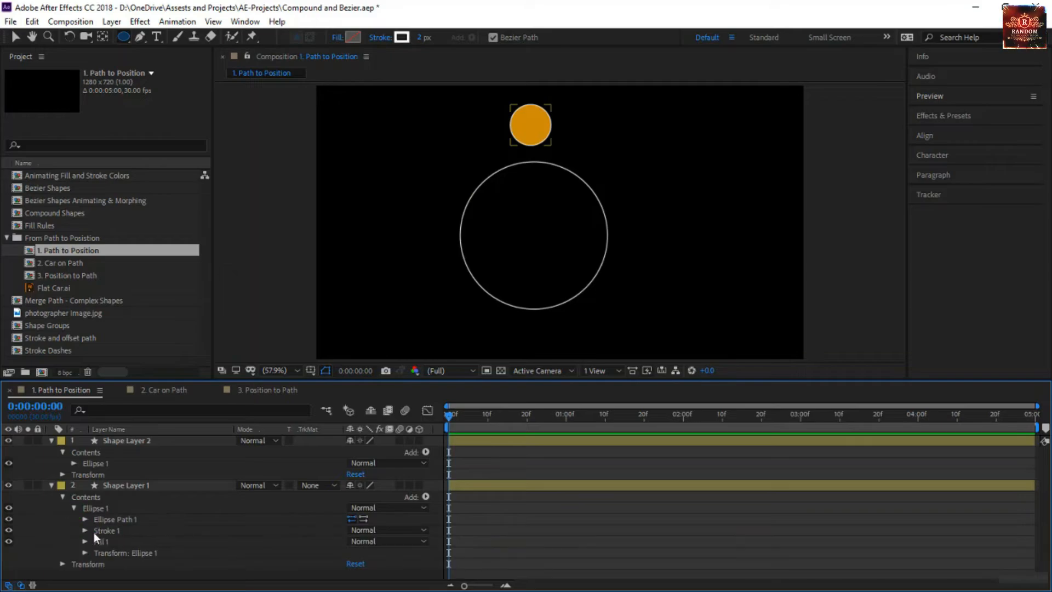
{"action": "left_click", "coordinate": [85, 519]}
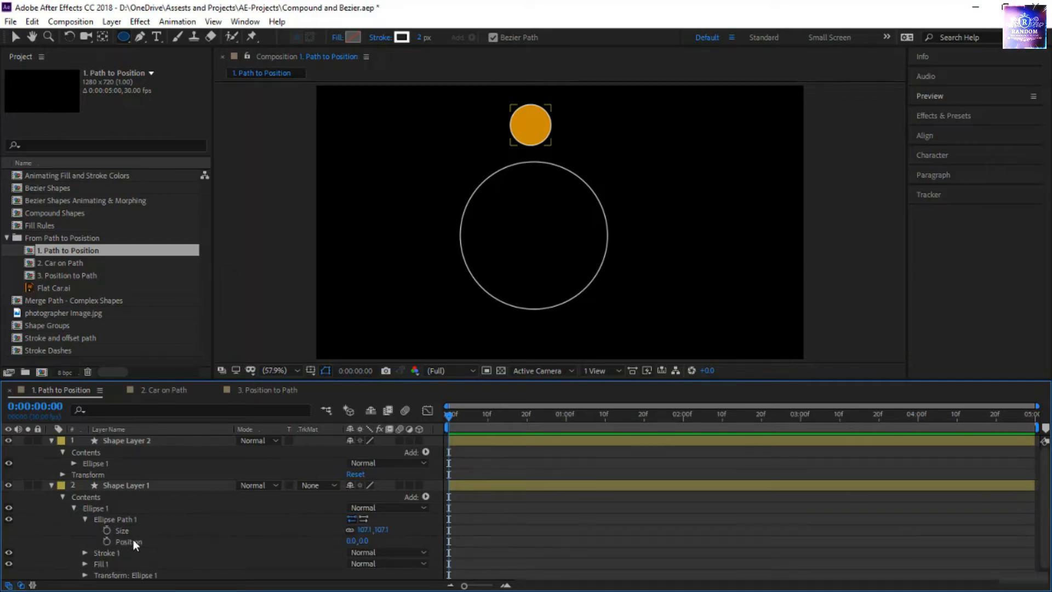
{"action": "left_click", "coordinate": [130, 541]}
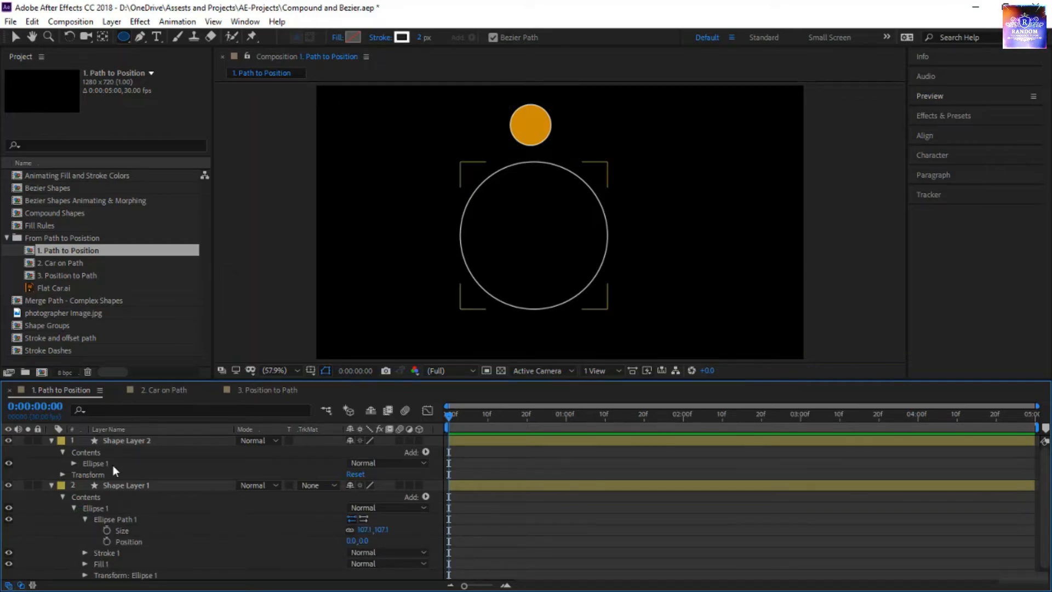
{"action": "left_click", "coordinate": [74, 464]}
{"action": "left_click", "coordinate": [85, 473]}
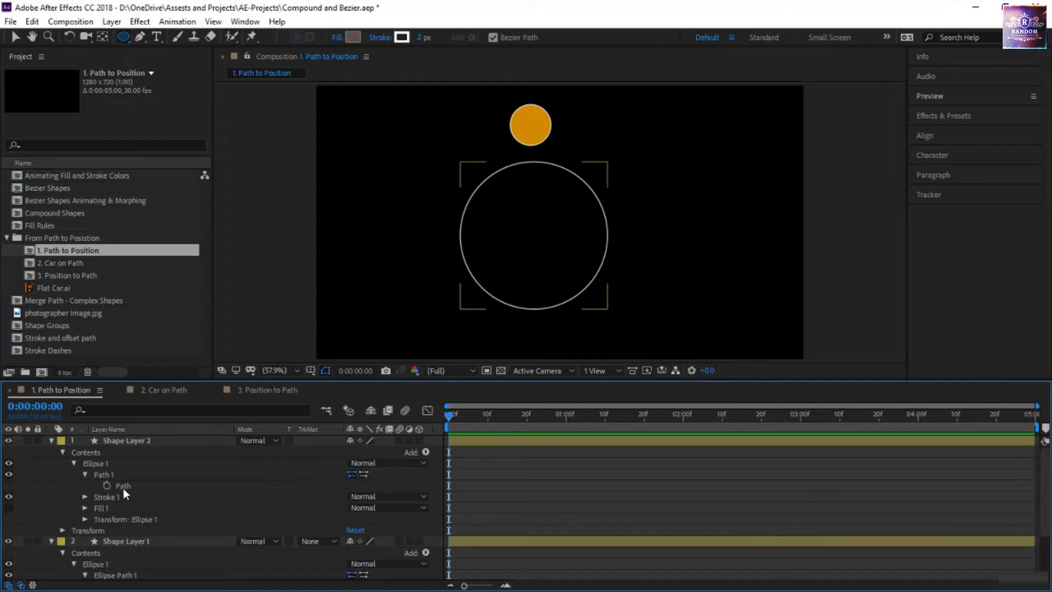
Copy Shape Layer 2's Path and paste it onto Shape Layer 1's Position at 0:00:00:00
{"action": "left_click", "coordinate": [142, 487]}
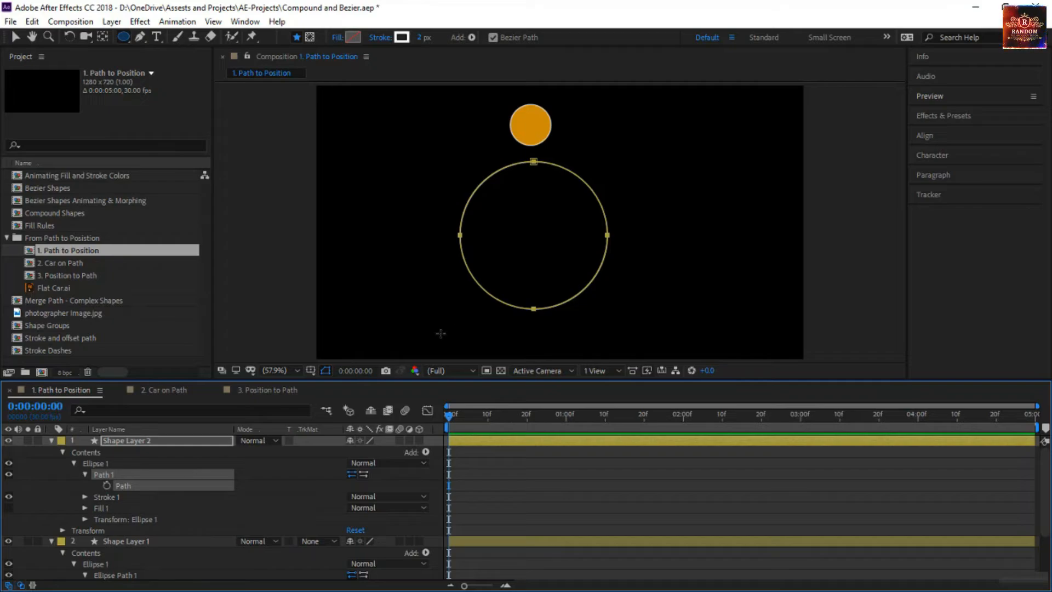
{"action": "scroll", "coordinate": [191, 498], "scroll_direction": "down", "scroll_amount": 3}
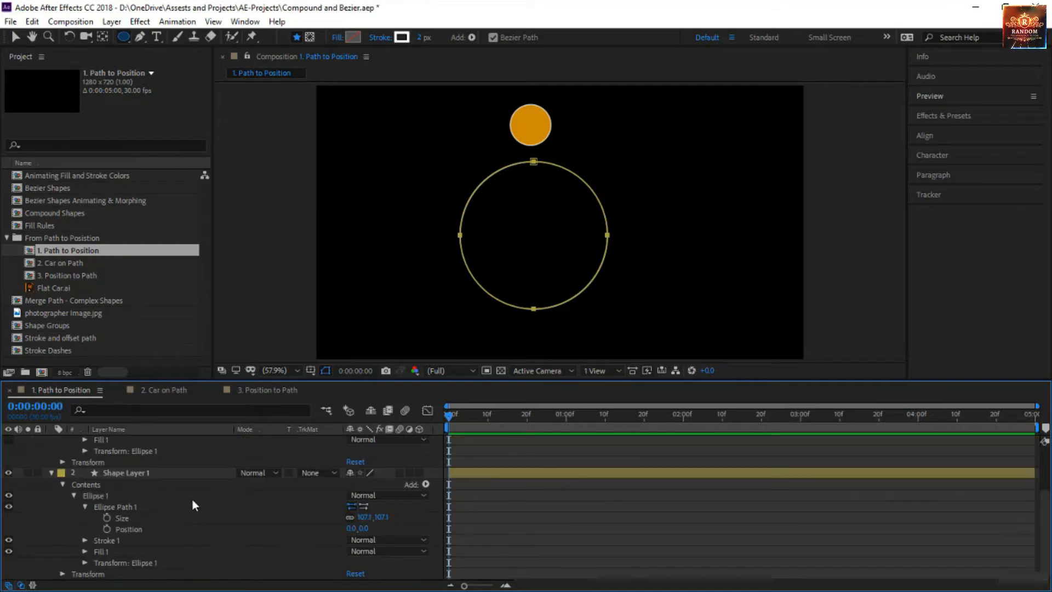
{"action": "left_click", "coordinate": [157, 469]}
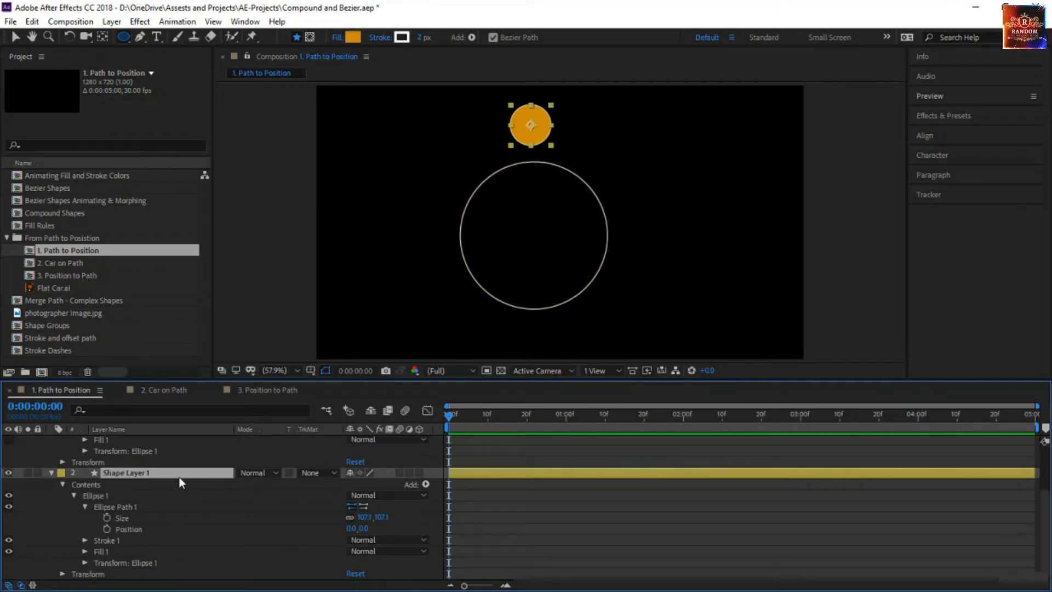
{"action": "key", "text": "p"}
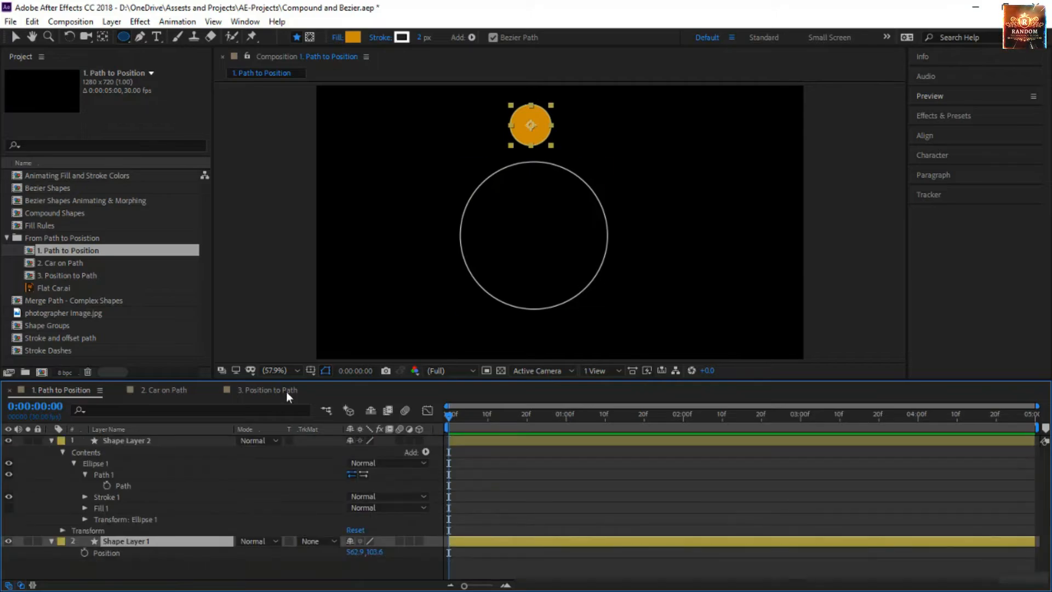
{"action": "left_click", "coordinate": [131, 554]}
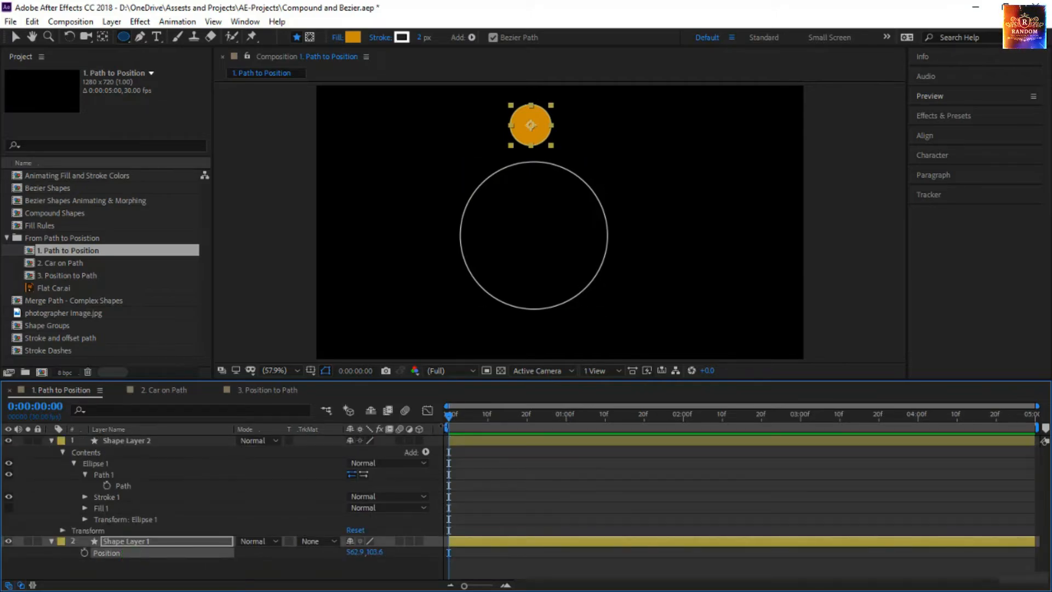
{"action": "left_click_drag", "start_coordinate": [452, 419], "coordinate": [442, 468]}
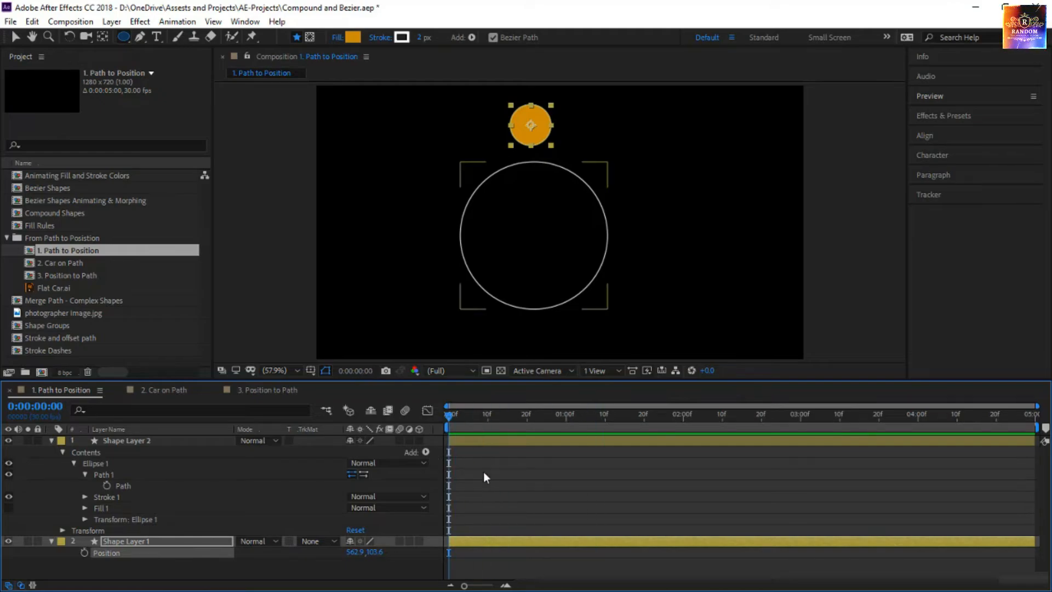
{"action": "key", "text": "ctrl+v"}
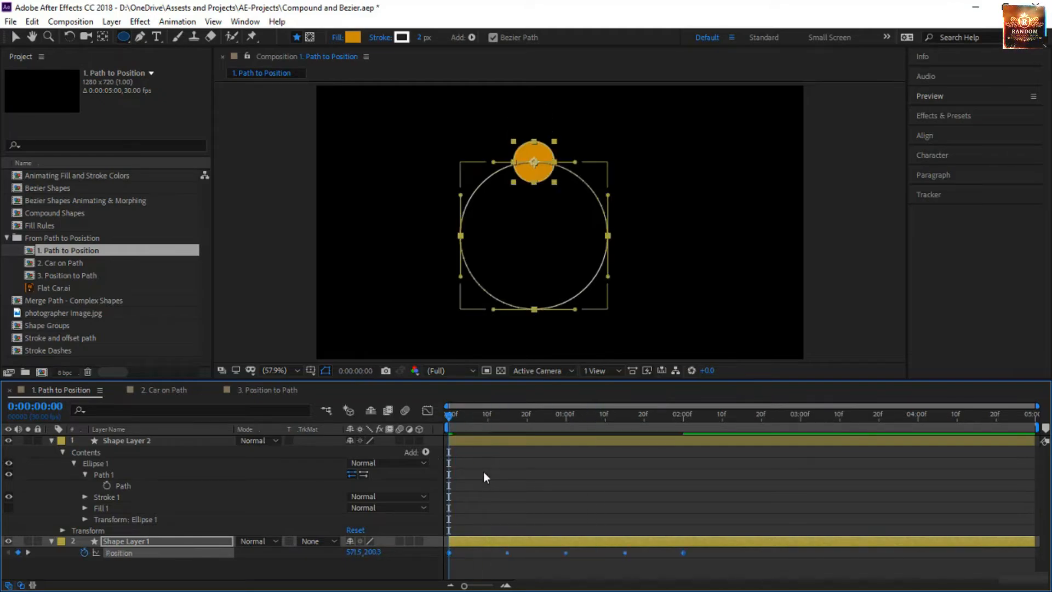
Select Shape Layer 1's Position and scrub the timeline to check the small circle's movement along the large circle
{"action": "left_click", "coordinate": [107, 472]}
{"action": "left_click", "coordinate": [136, 551]}
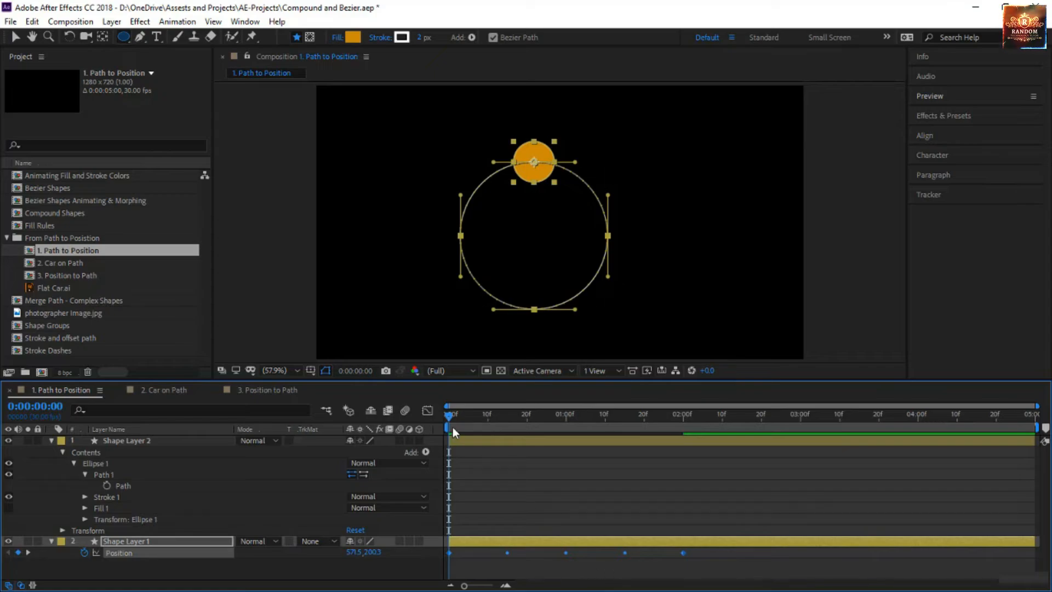
{"action": "left_click_drag", "start_coordinate": [449, 416], "coordinate": [420, 475]}
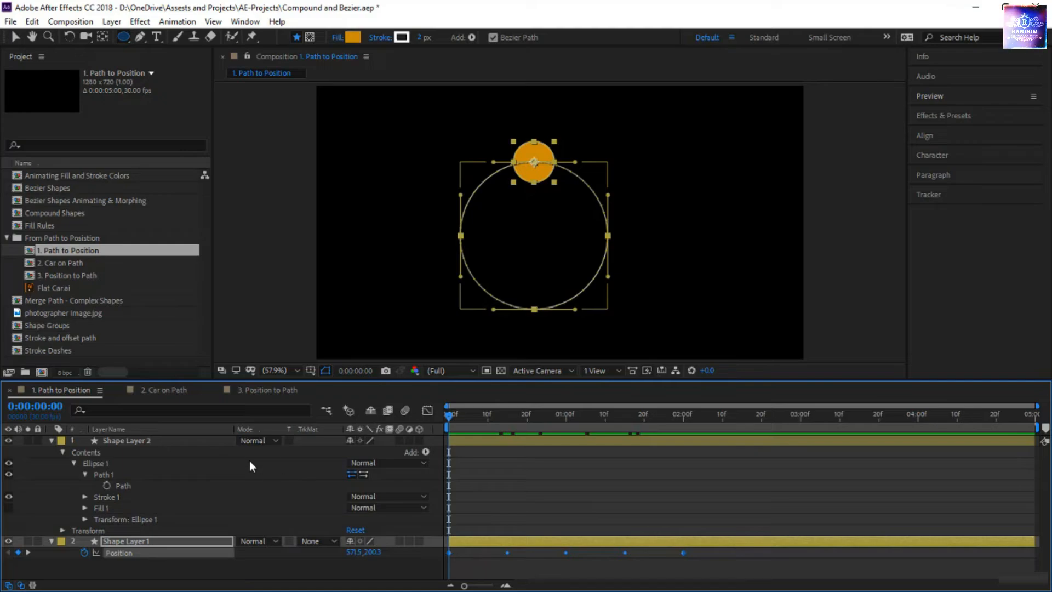
Hide Shape Layer 2, the large circle outline, and clear the selection
{"action": "left_click", "coordinate": [176, 443]}
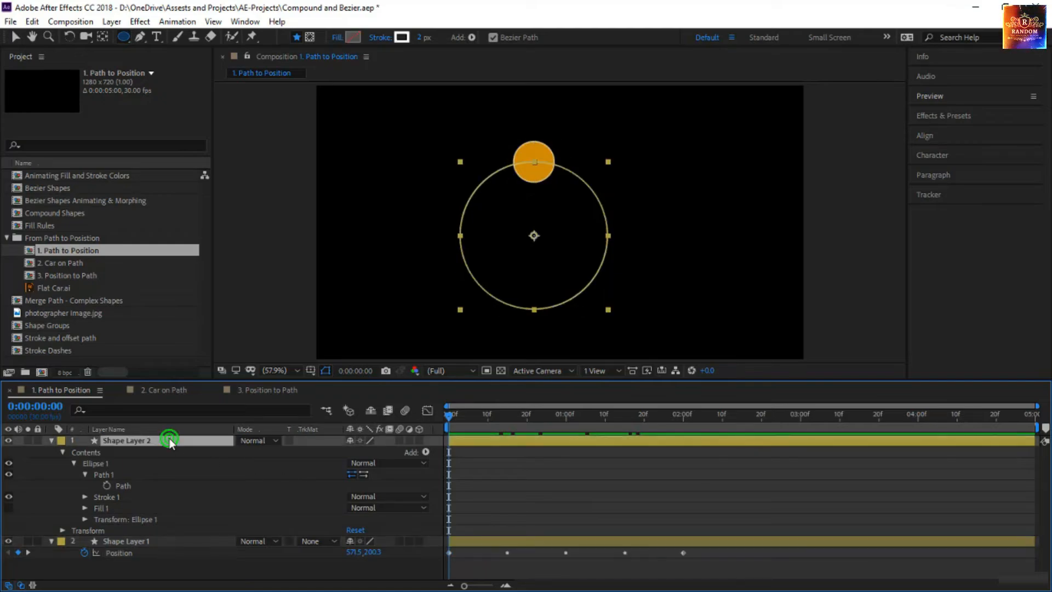
{"action": "left_click", "coordinate": [8, 442]}
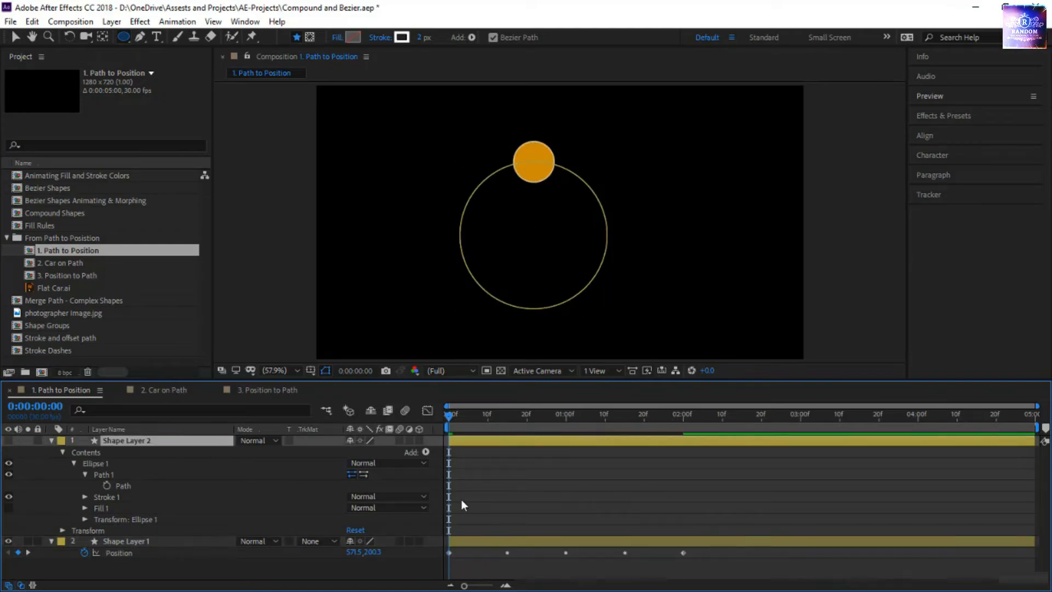
{"action": "left_click", "coordinate": [484, 498]}
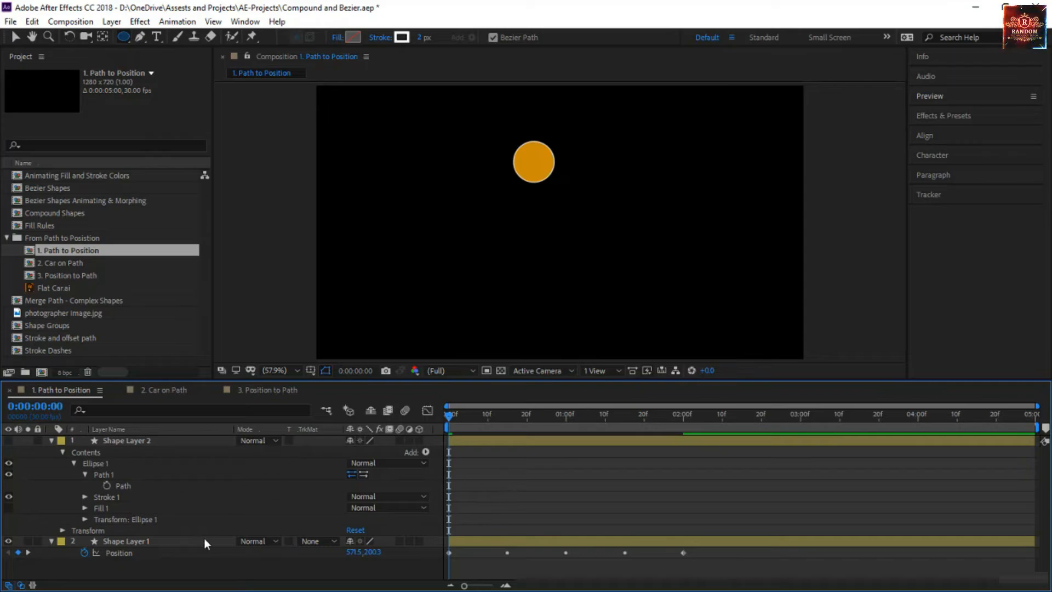
Compare Shape Layer 2's Path with Shape Layer 1's Position motion path and play the animation preview
{"action": "left_click", "coordinate": [169, 552]}
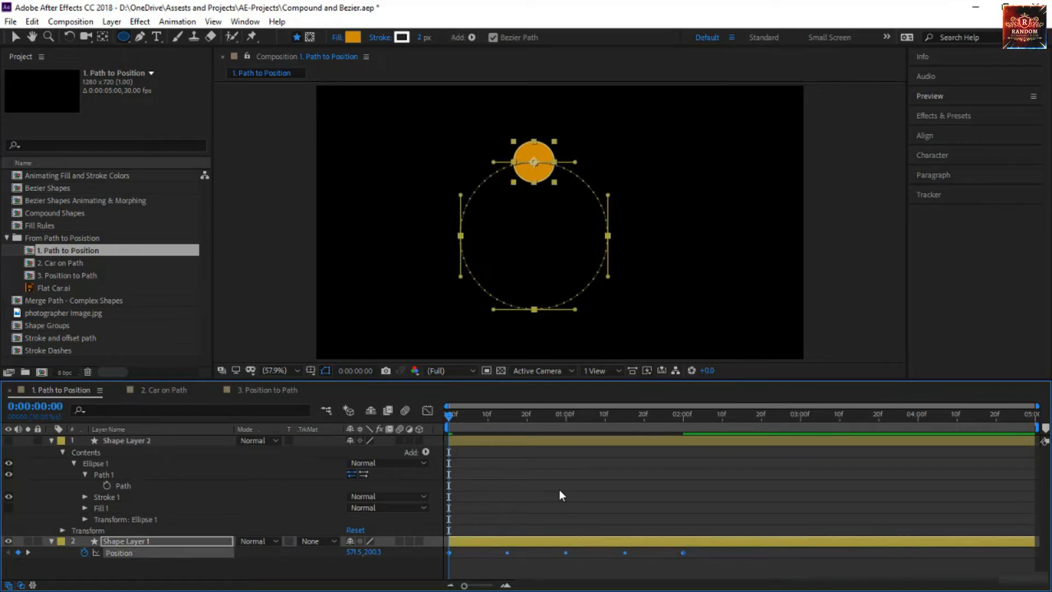
{"action": "left_click", "coordinate": [156, 485]}
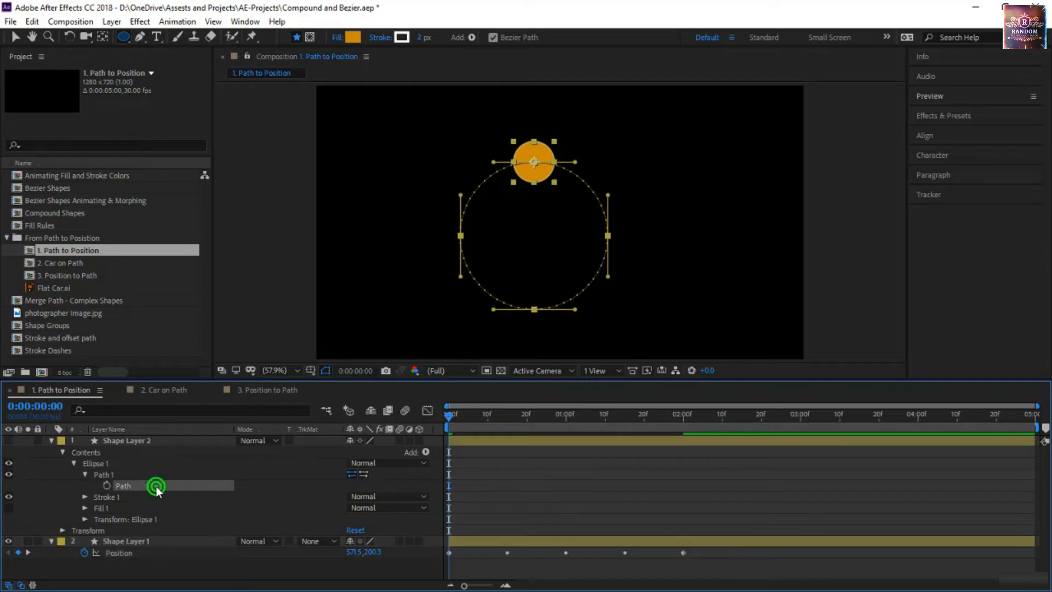
{"action": "left_click", "coordinate": [533, 486]}
{"action": "left_click", "coordinate": [206, 554]}
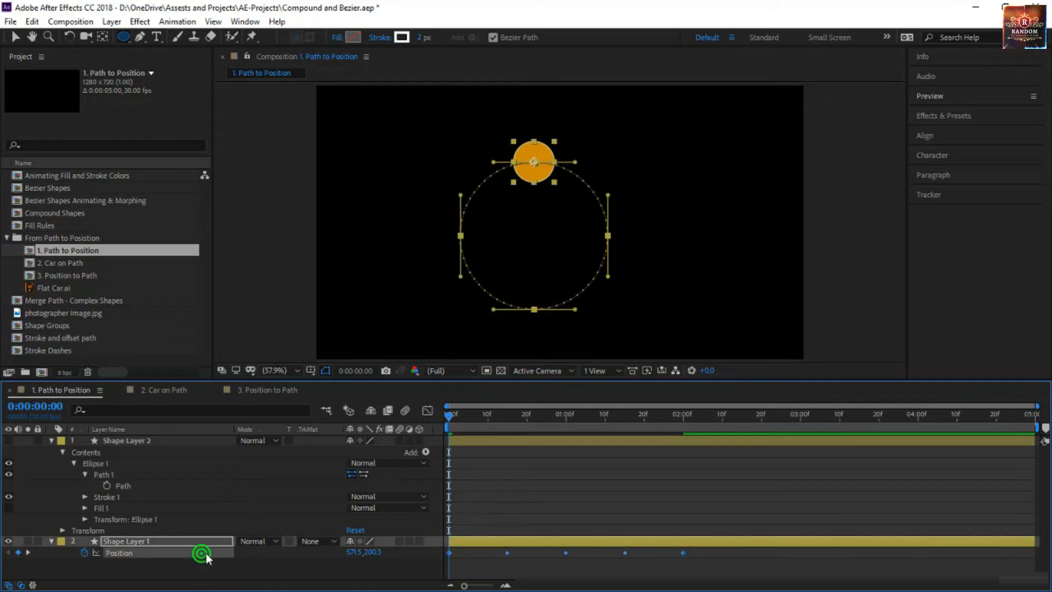
{"action": "key", "text": "space"}
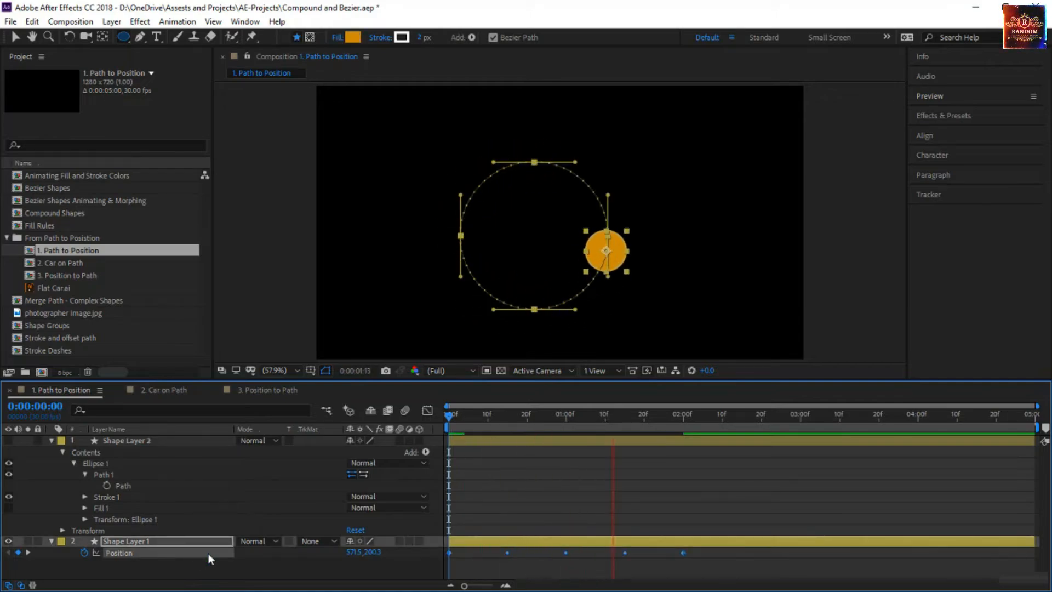
Examine Shape Layer 1's Position keyframes and preview the small circle's movement along the circular motion path
{"action": "left_click", "coordinate": [451, 416]}
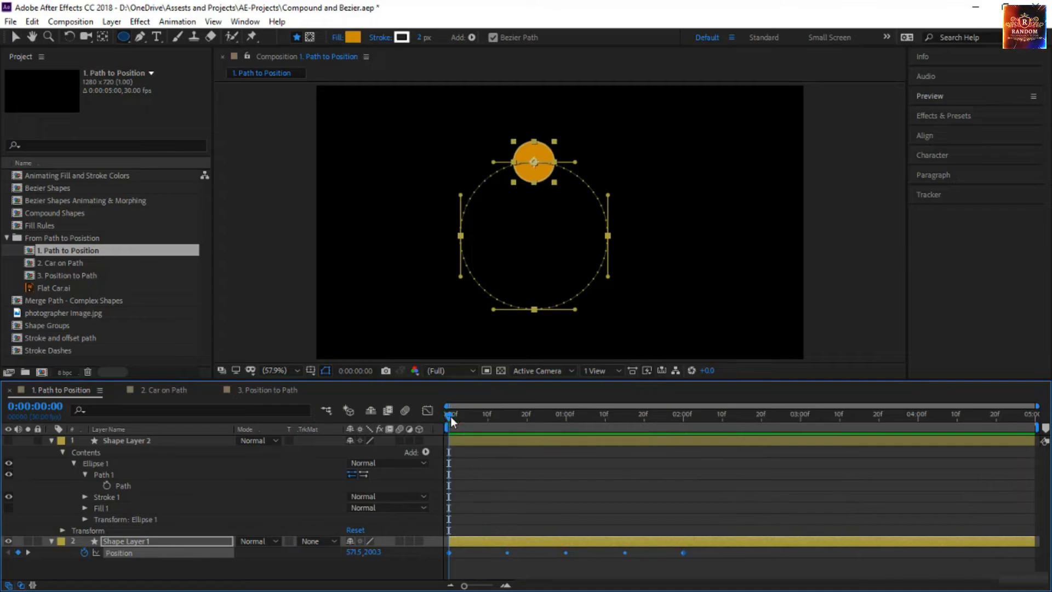
{"action": "left_click_drag", "start_coordinate": [450, 416], "coordinate": [396, 446]}
{"action": "left_click", "coordinate": [515, 556]}
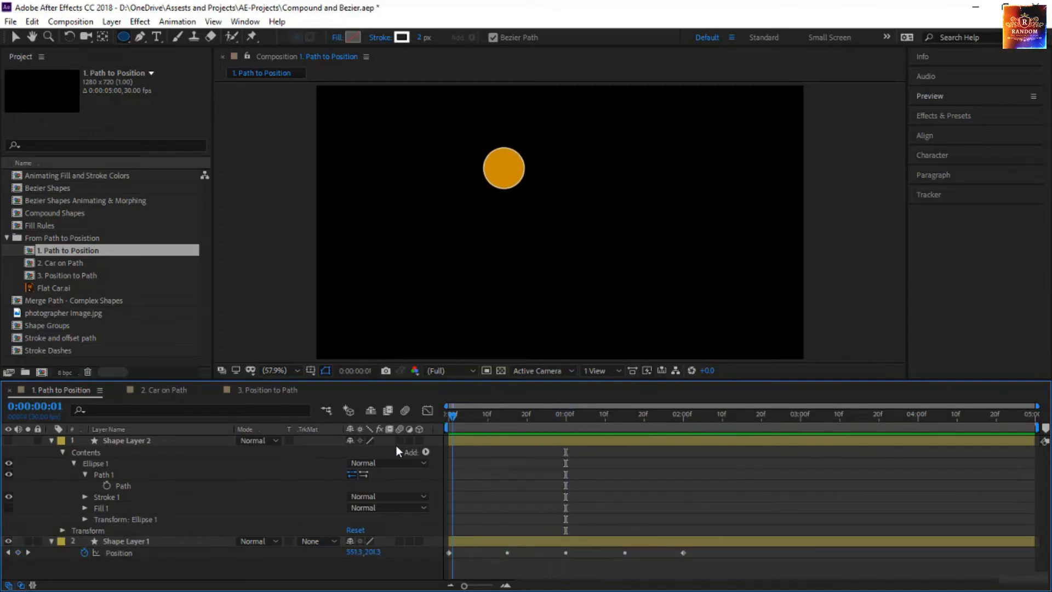
{"action": "left_click", "coordinate": [119, 553]}
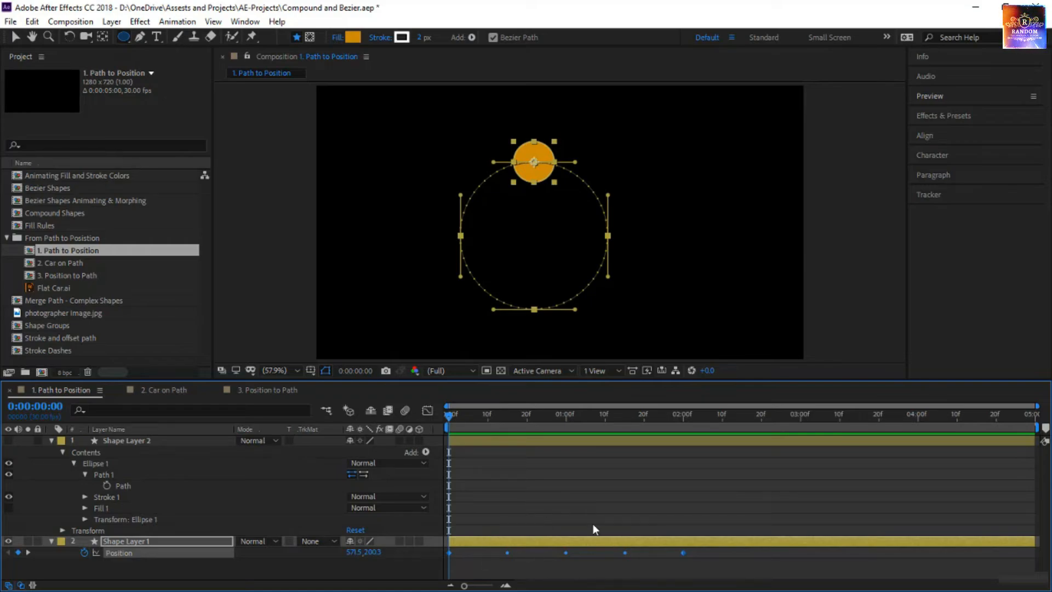
{"action": "mouse_move", "coordinate": [450, 555]}
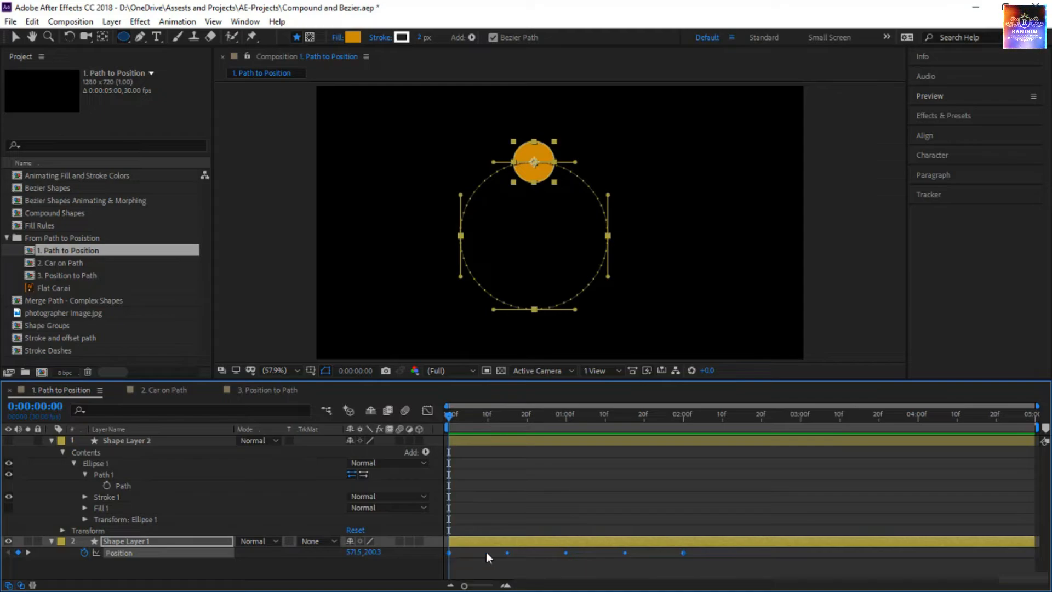
{"action": "mouse_move", "coordinate": [506, 551]}
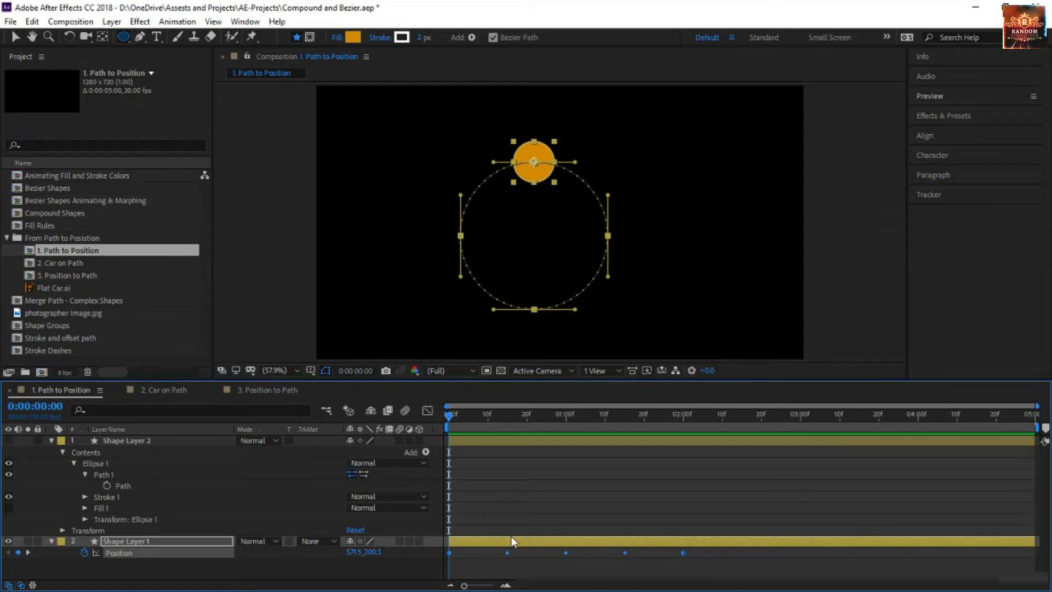
{"action": "key", "text": "space"}
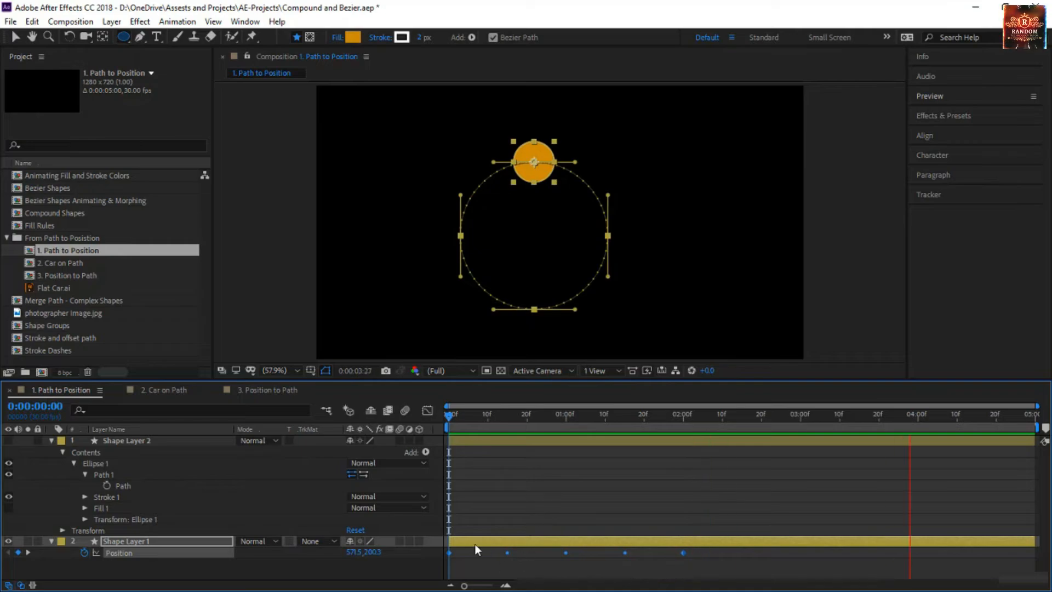
{"action": "left_click", "coordinate": [449, 415]}
{"action": "left_click", "coordinate": [527, 473]}
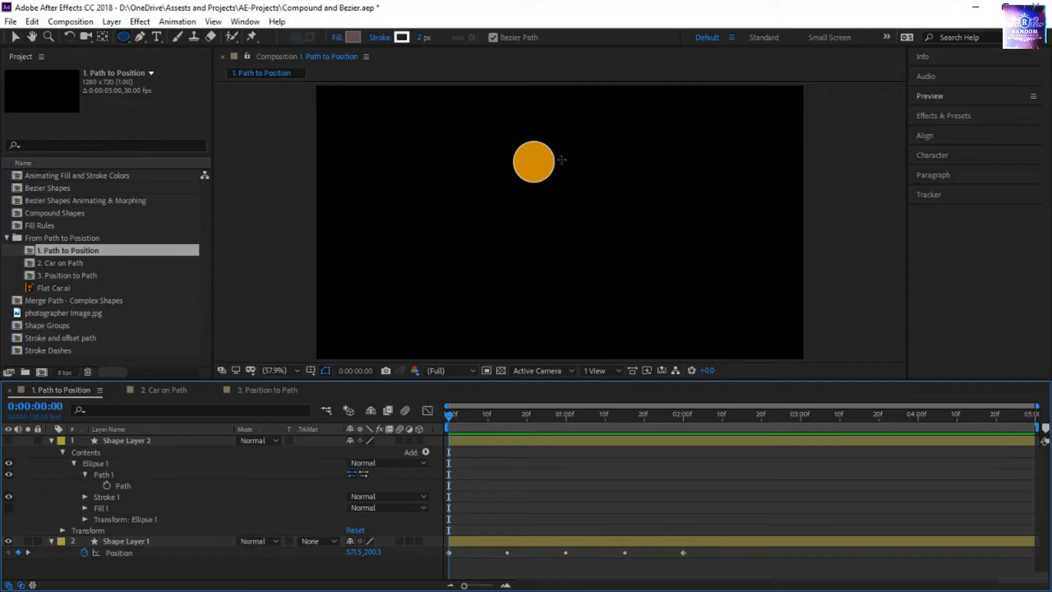
Move Shape Layer 1's first Position keyframe to about 197, 126 and swing its Bezier handle around to point horizontally inward
{"action": "key", "text": "v"}
{"action": "left_click", "coordinate": [534, 180]}
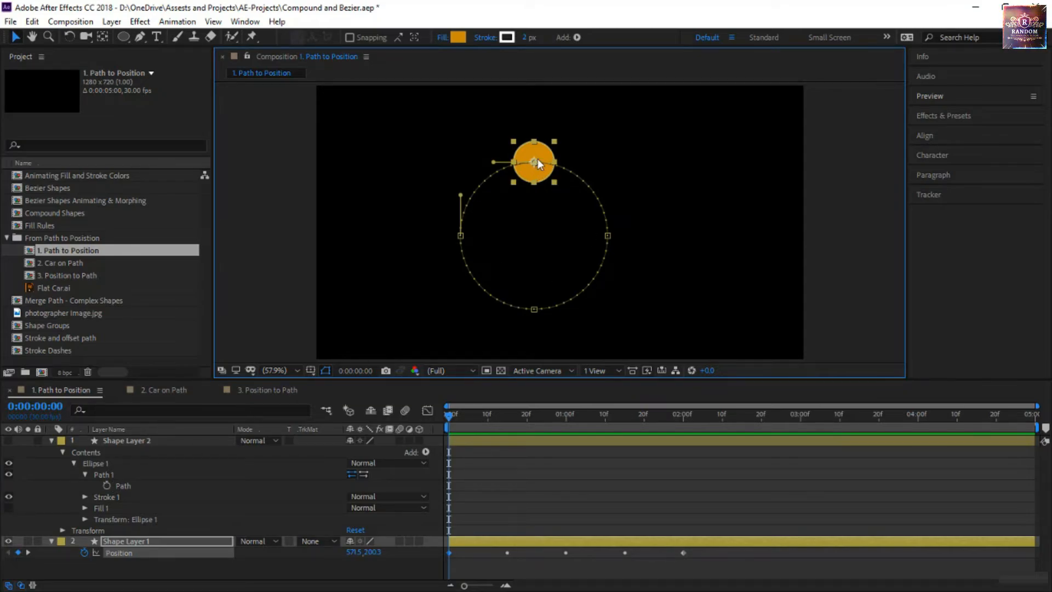
{"action": "left_click_drag", "start_coordinate": [535, 160], "coordinate": [394, 135]}
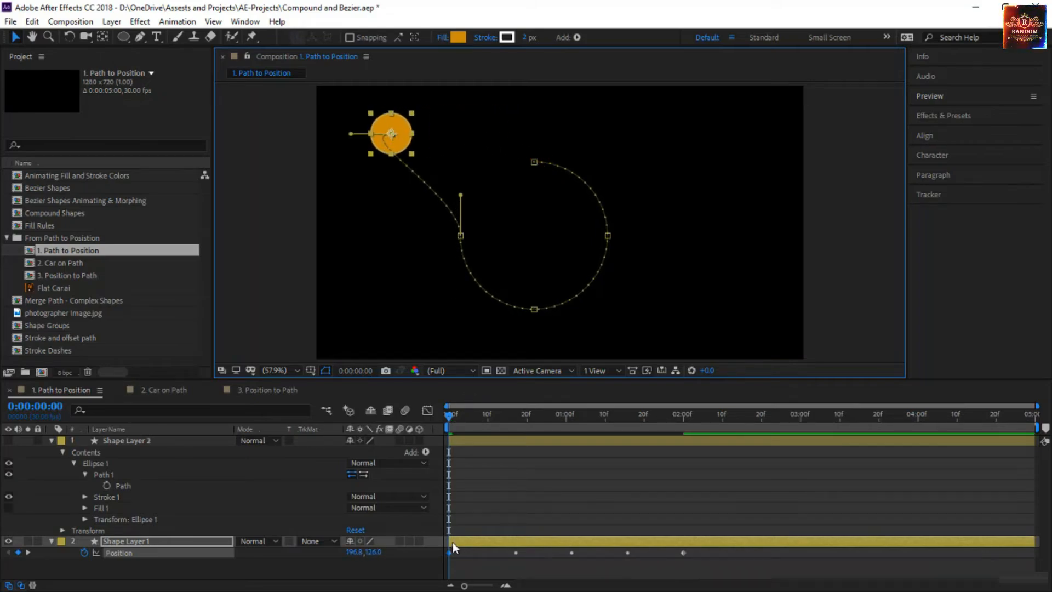
{"action": "left_click_drag", "start_coordinate": [351, 138], "coordinate": [453, 134]}
Move the last Position keyframe to the frame's upper right, level with the first, and align its Bezier handle horizontally
{"action": "left_click", "coordinate": [534, 163]}
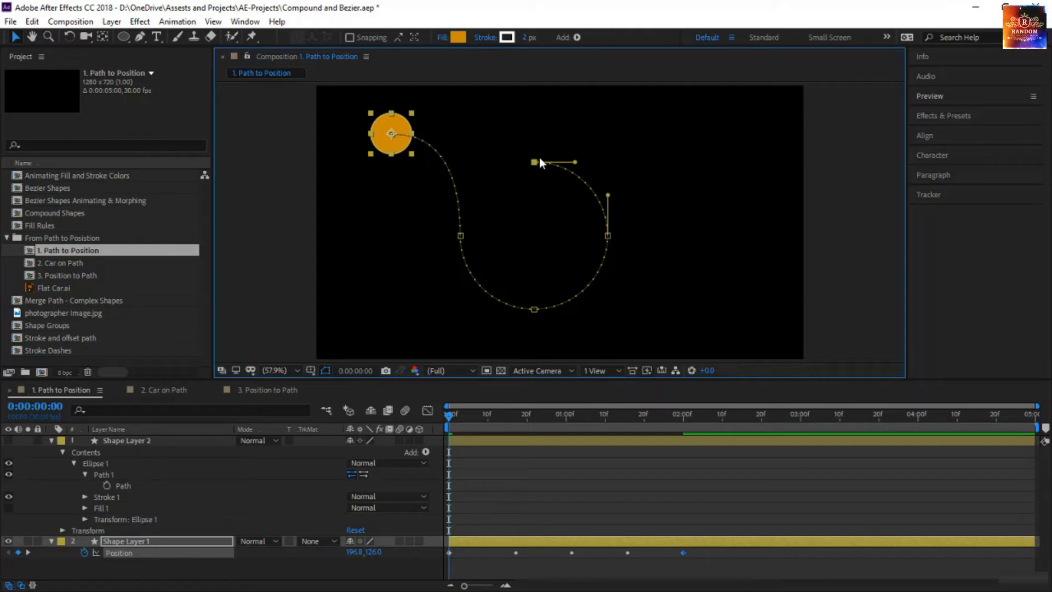
{"action": "left_click_drag", "start_coordinate": [536, 161], "coordinate": [612, 138]}
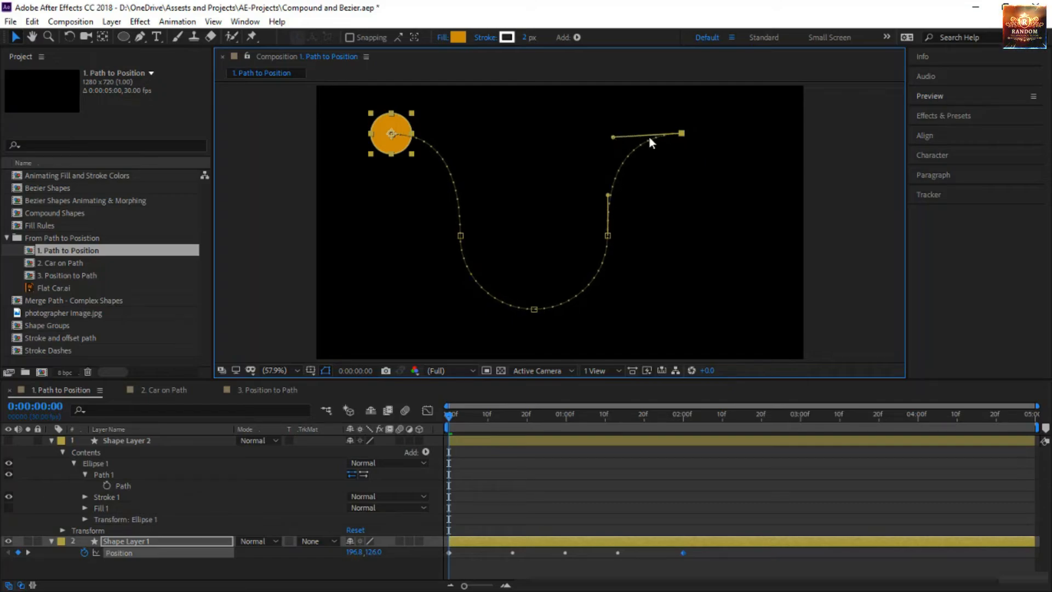
{"action": "left_click_drag", "start_coordinate": [682, 133], "coordinate": [687, 136]}
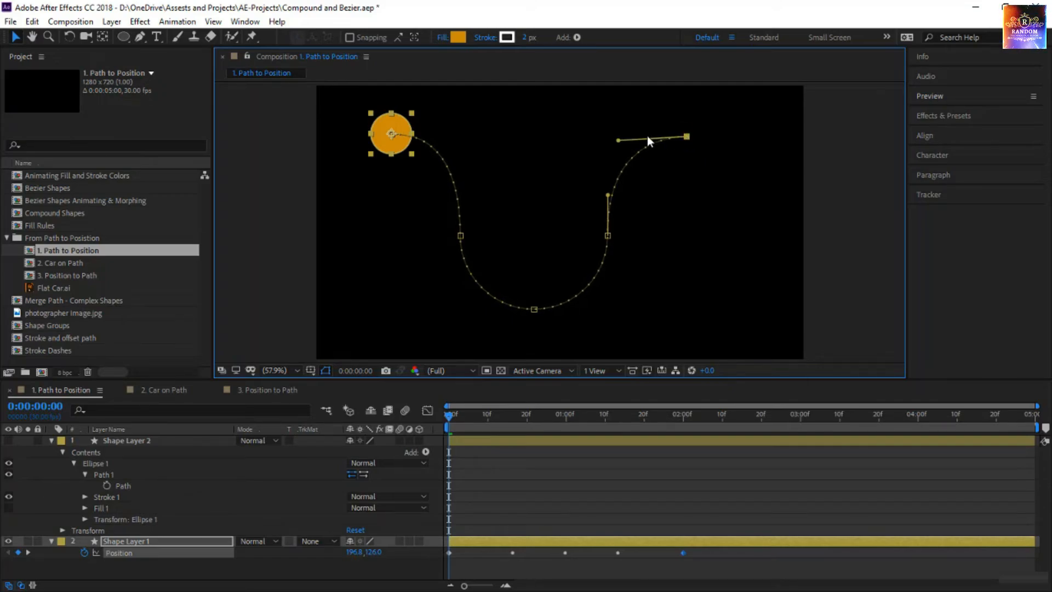
{"action": "left_click_drag", "start_coordinate": [617, 140], "coordinate": [618, 135]}
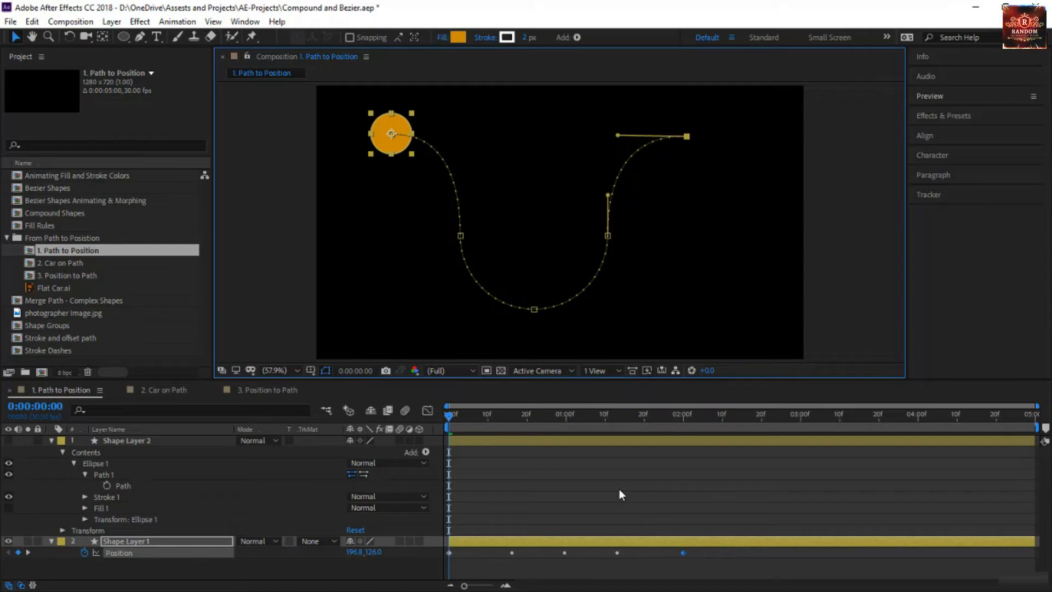
Preview the circle along the U-shaped motion path and compare Shape Layer 2's Path with Shape Layer 1's Position path
{"action": "key", "text": "space"}
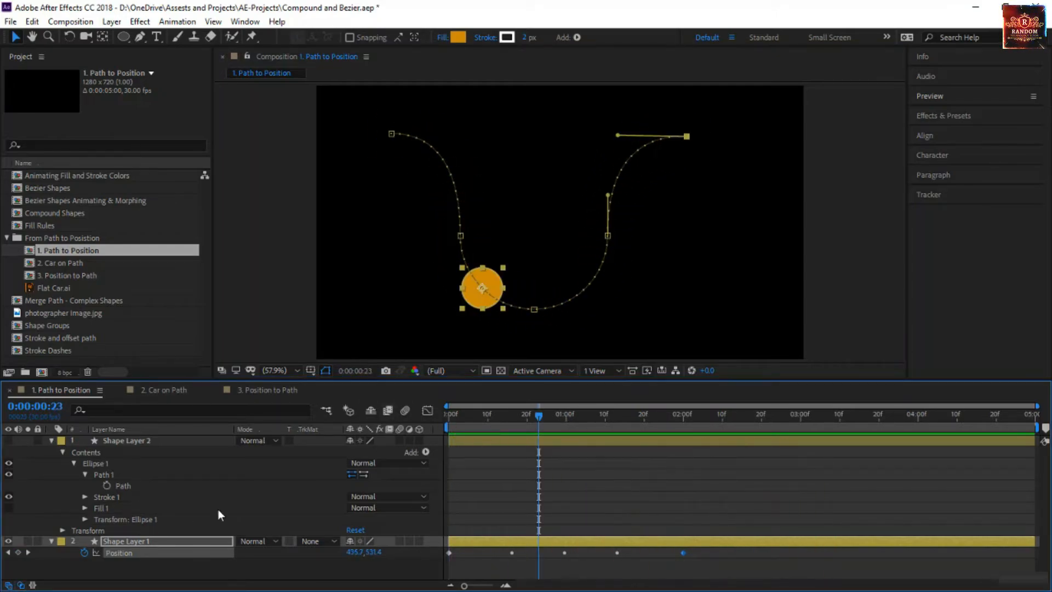
{"action": "left_click", "coordinate": [132, 486]}
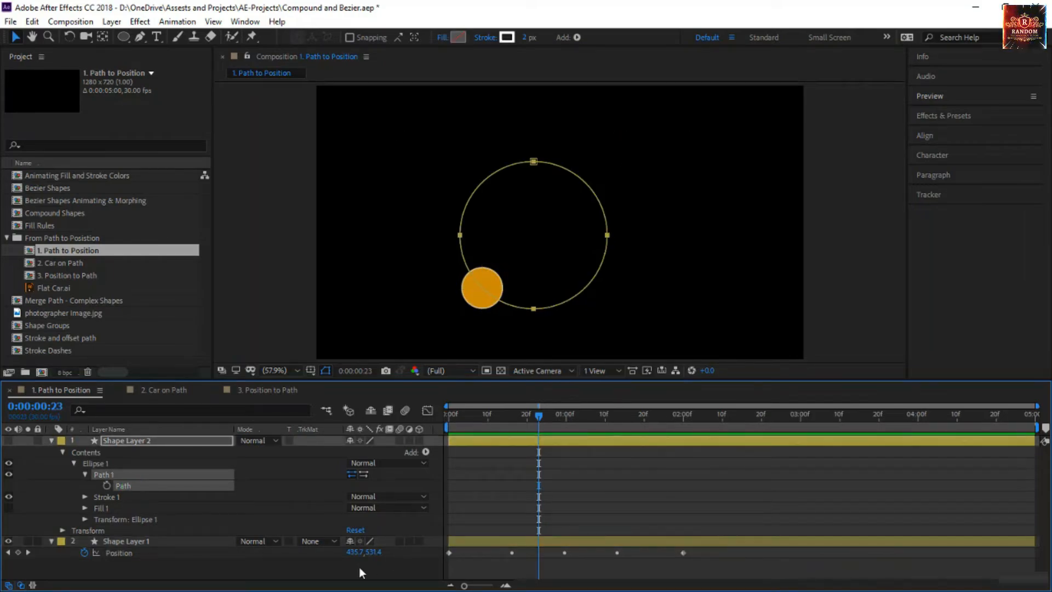
{"action": "left_click", "coordinate": [238, 552]}
{"action": "left_click", "coordinate": [173, 551]}
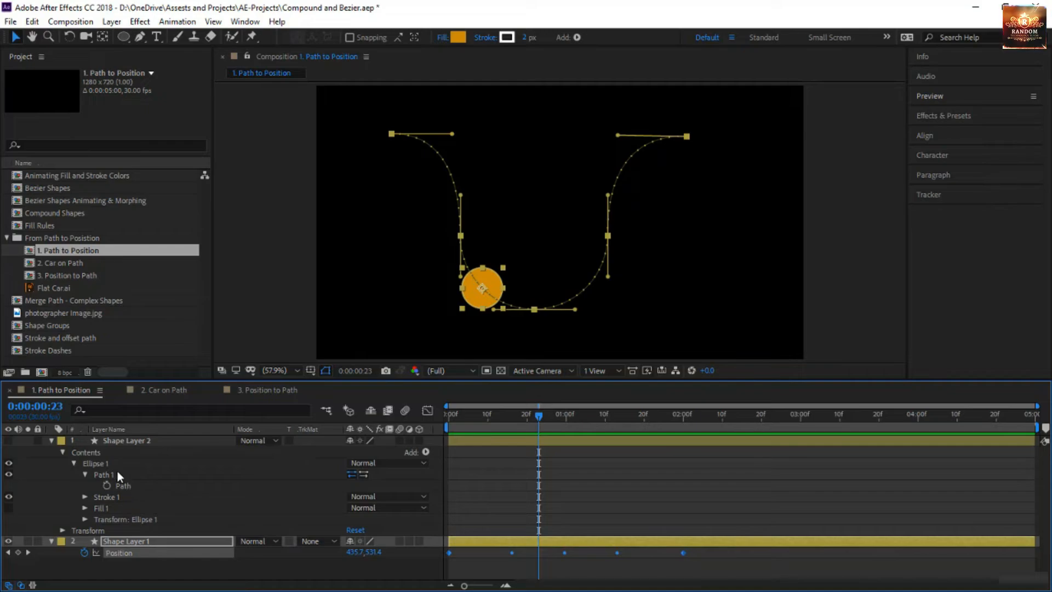
{"action": "left_click", "coordinate": [125, 38]}
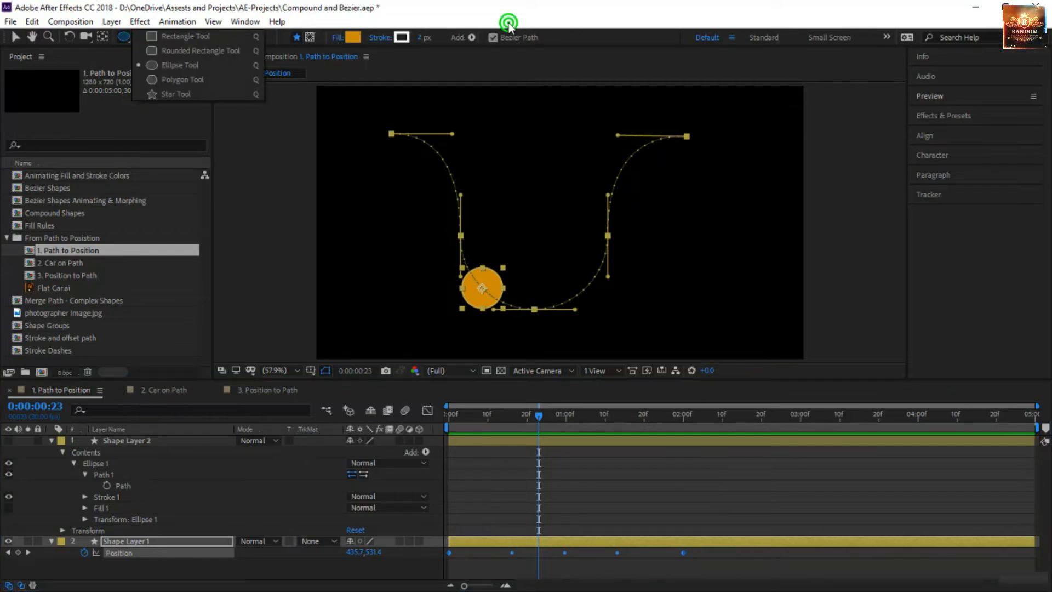
{"action": "left_click", "coordinate": [531, 430]}
{"action": "left_click_drag", "start_coordinate": [536, 418], "coordinate": [408, 439]}
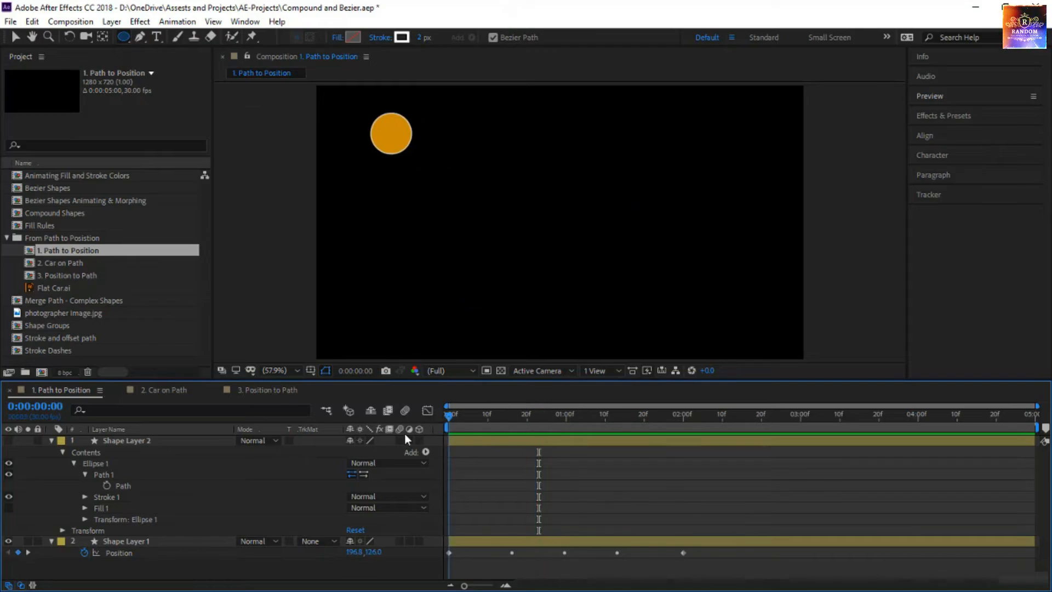
Set Roving to Lock To Time for all of Shape Layer 1's Position keyframes through Keyframe Interpolation
{"action": "left_click", "coordinate": [133, 552]}
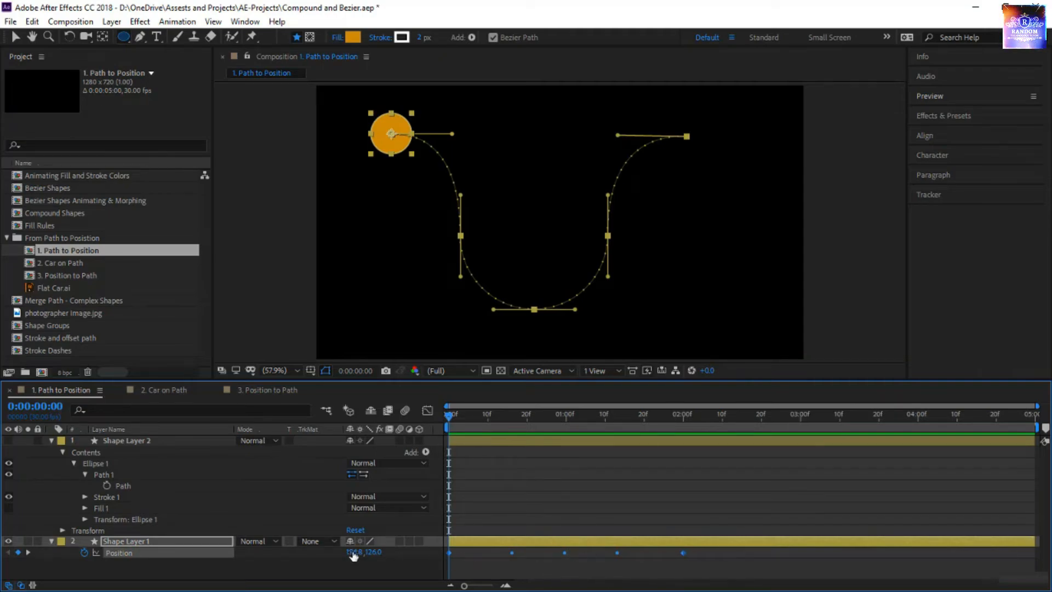
{"action": "right_click", "coordinate": [564, 553]}
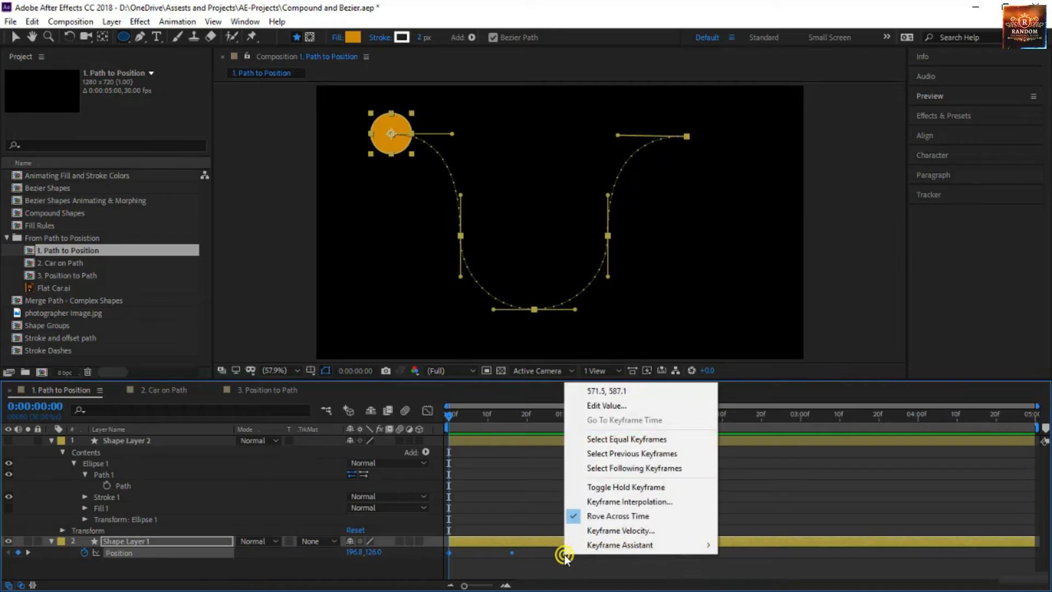
{"action": "left_click", "coordinate": [627, 504]}
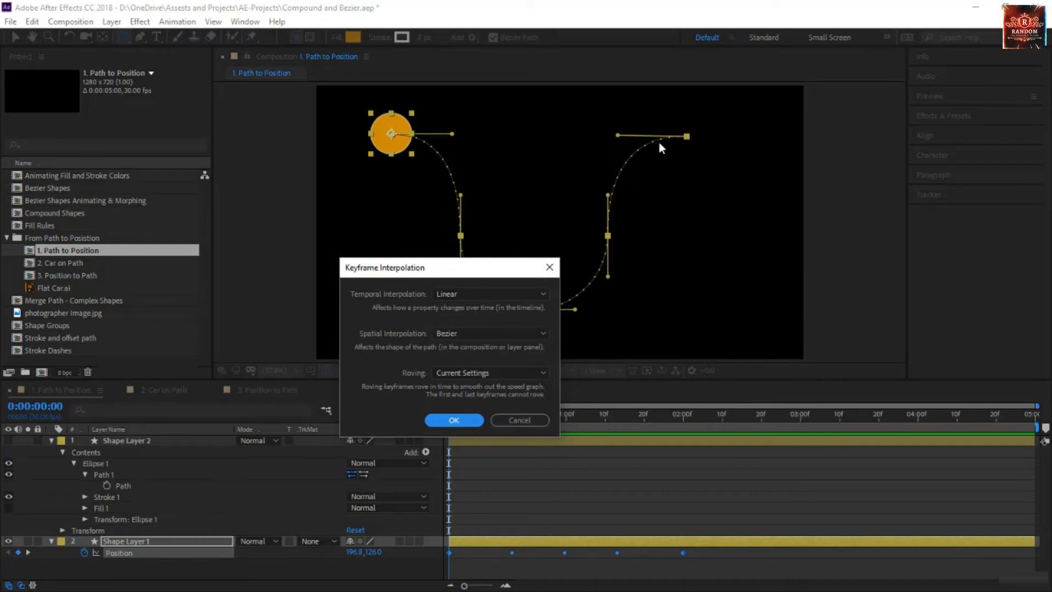
{"action": "left_click", "coordinate": [458, 371]}
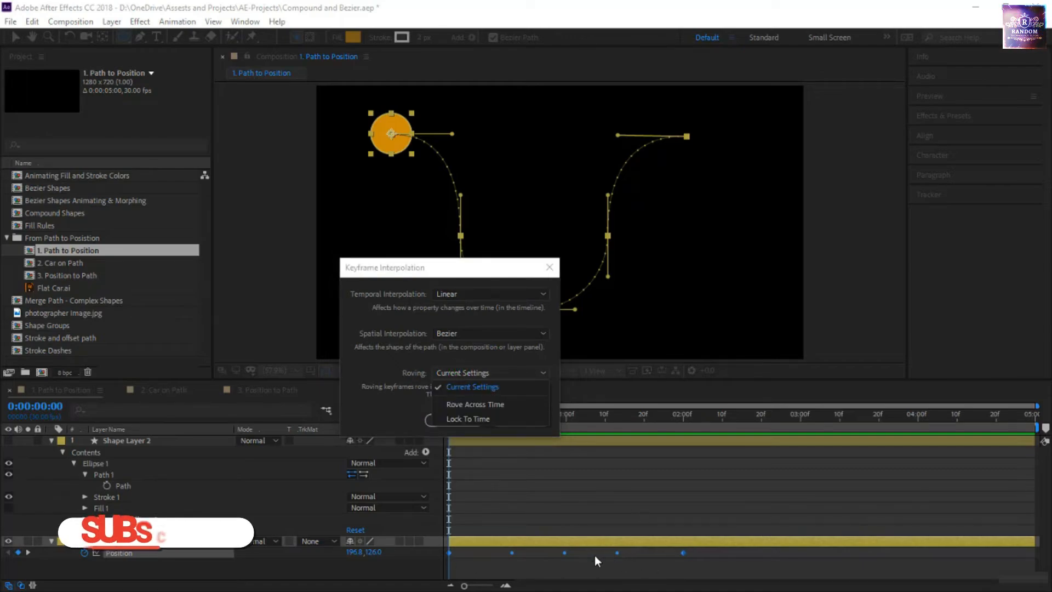
{"action": "left_click", "coordinate": [482, 418]}
{"action": "left_click", "coordinate": [464, 419]}
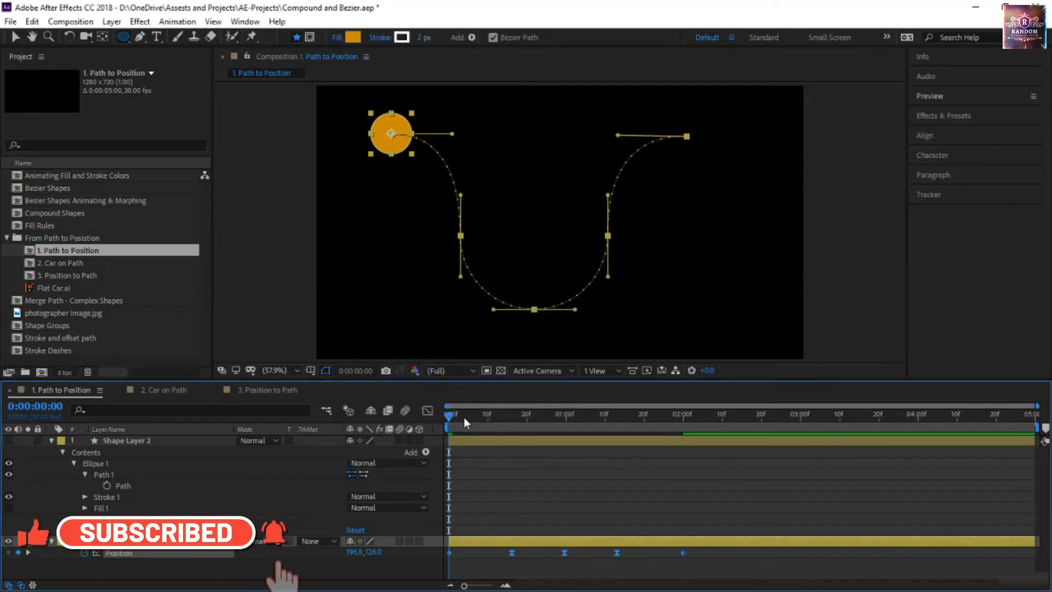
{"action": "left_click", "coordinate": [550, 516]}
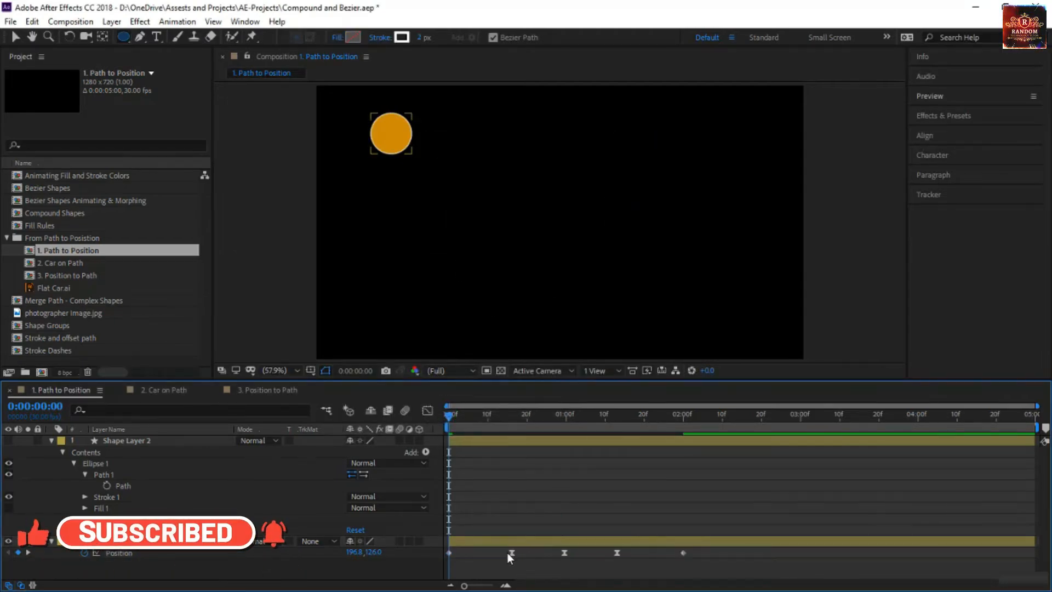
Retime Shape Layer 1's second Position keyframe to about 0:00:00:09 and the fourth to about 0:00:01:21
{"action": "left_click", "coordinate": [510, 553]}
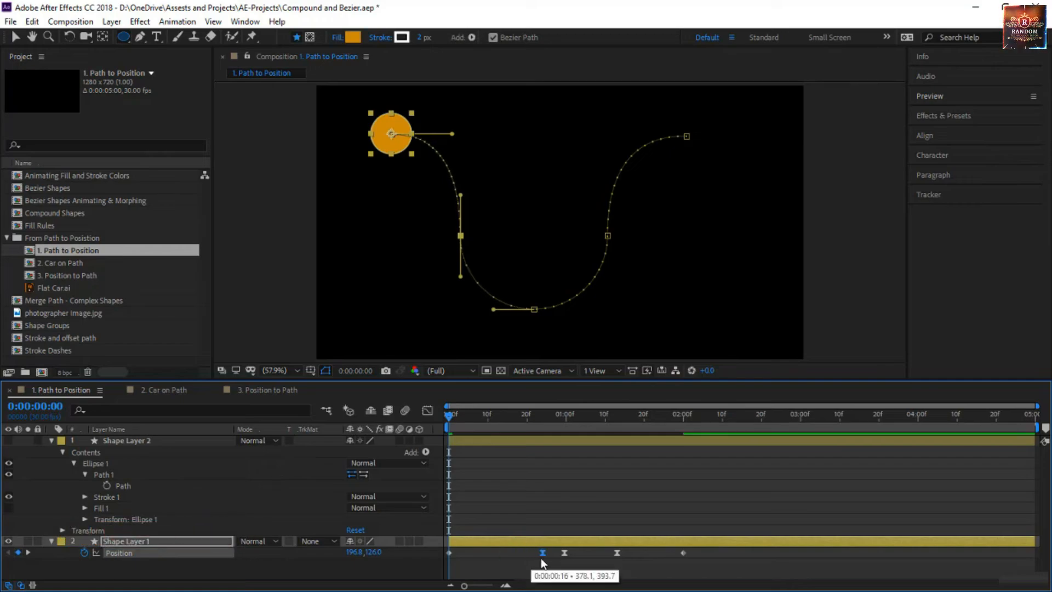
{"action": "left_click_drag", "start_coordinate": [504, 558], "coordinate": [482, 557]}
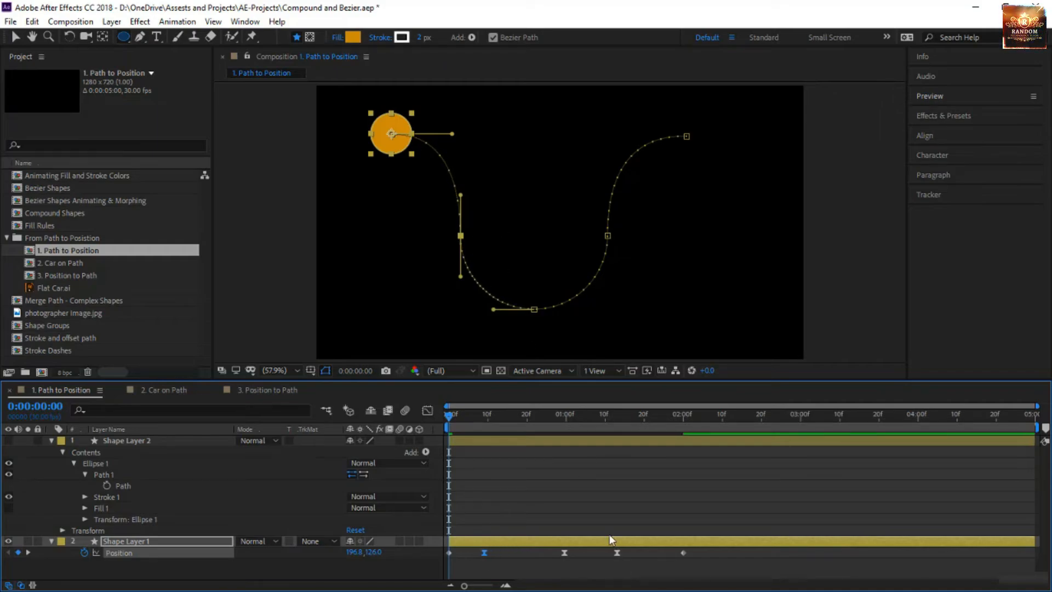
{"action": "left_click_drag", "start_coordinate": [617, 552], "coordinate": [647, 570]}
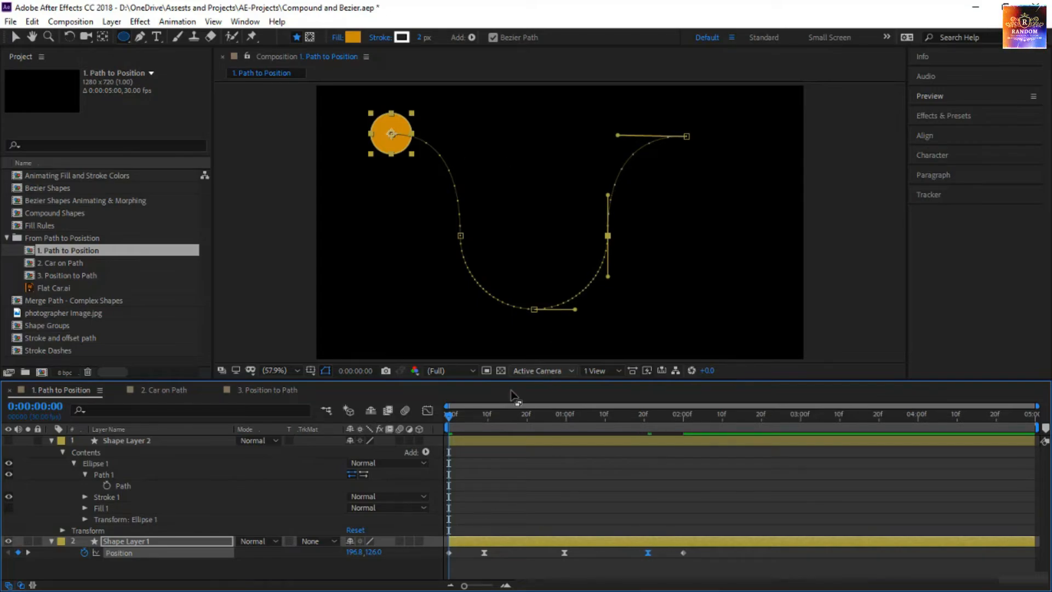
Preview the retimed motion and inspect Shape Layer 1's Position speed curve in the Graph Editor
{"action": "key", "text": "space"}
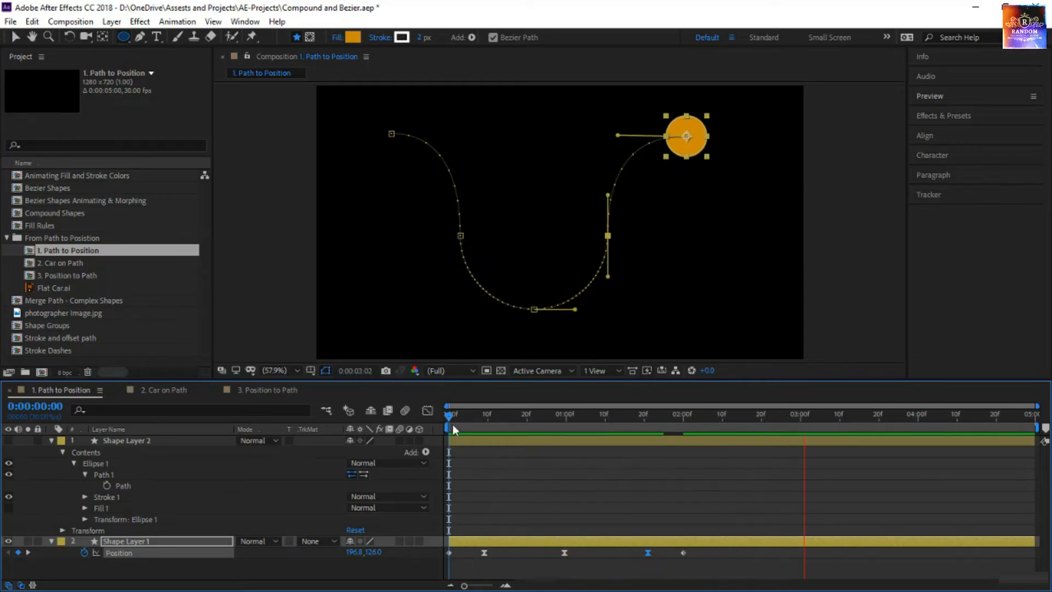
{"action": "left_click", "coordinate": [427, 410]}
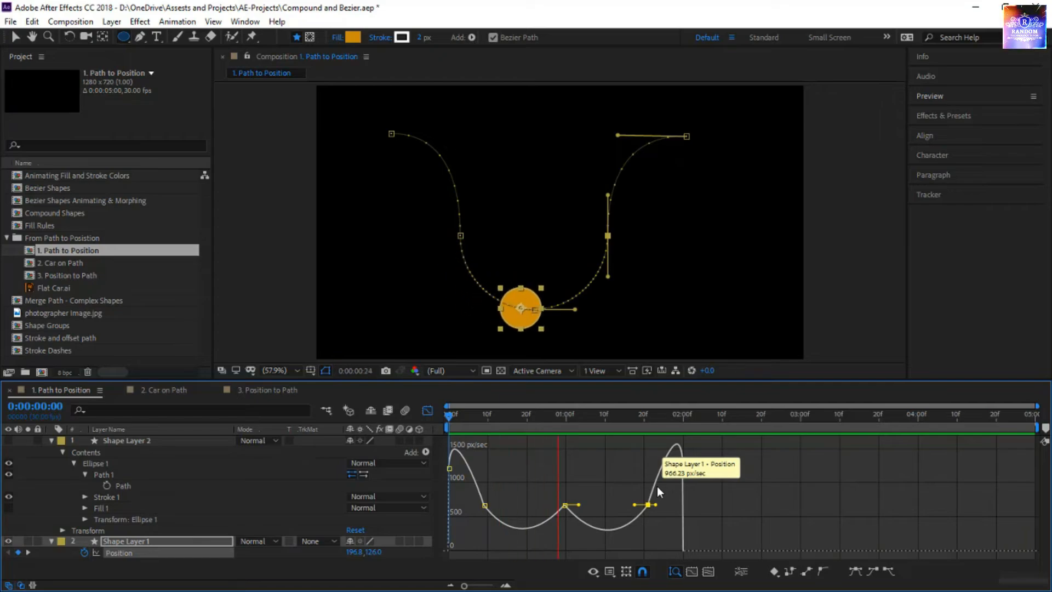
{"action": "left_click", "coordinate": [427, 411]}
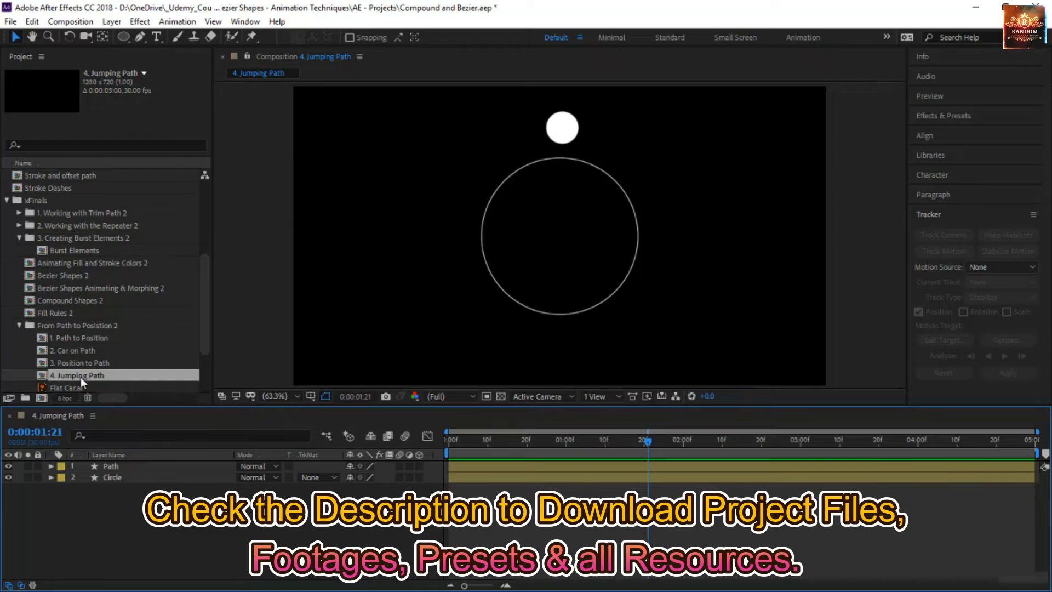
Copy the Path property of Path 1 inside Ellipse 1 on the Path layer
{"action": "left_click", "coordinate": [131, 464]}
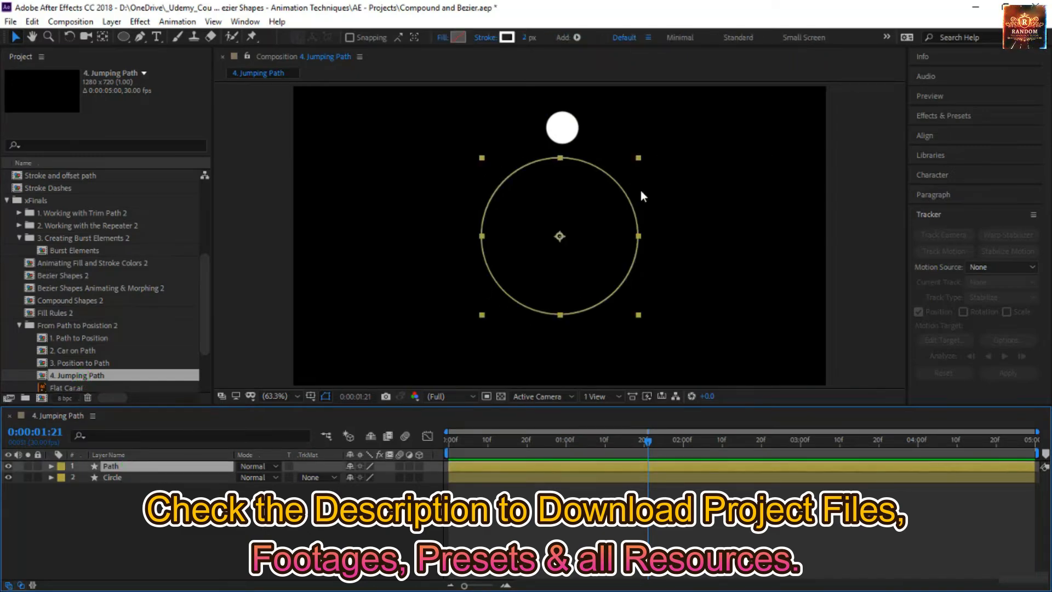
{"action": "left_click", "coordinate": [50, 467]}
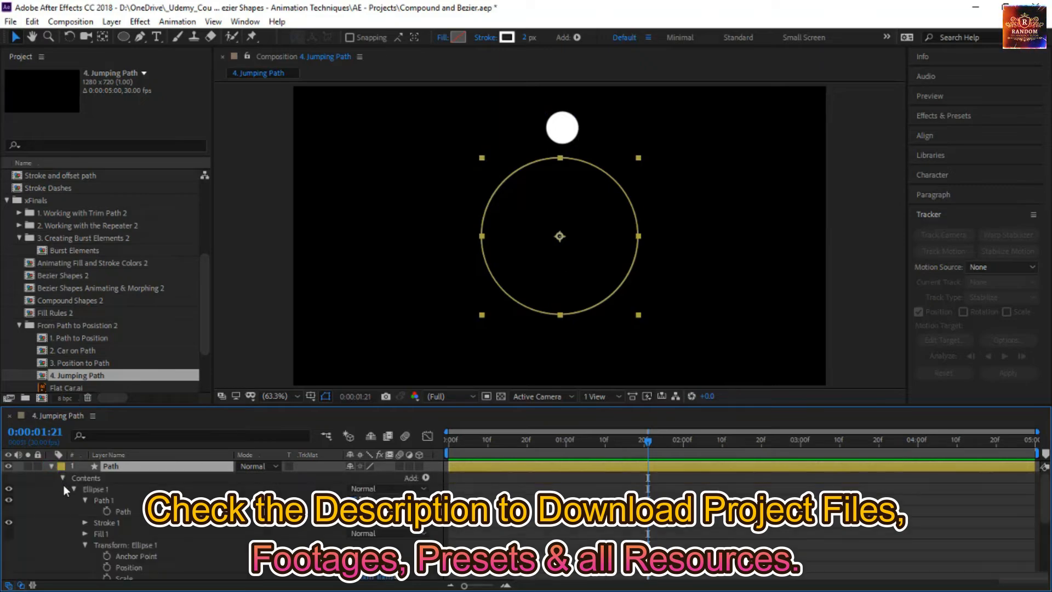
{"action": "left_click", "coordinate": [103, 500]}
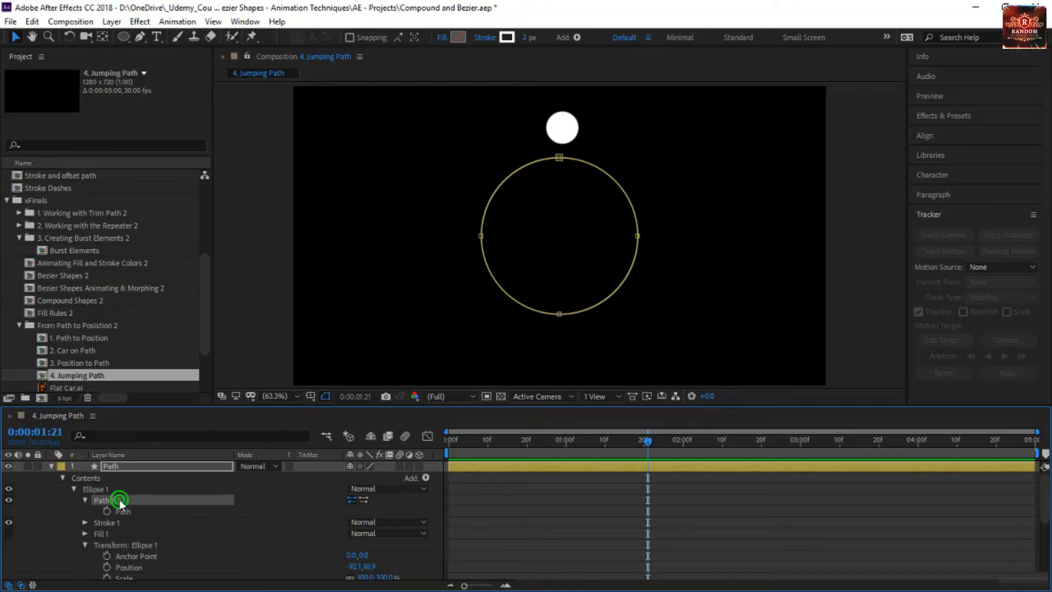
{"action": "left_click", "coordinate": [127, 510]}
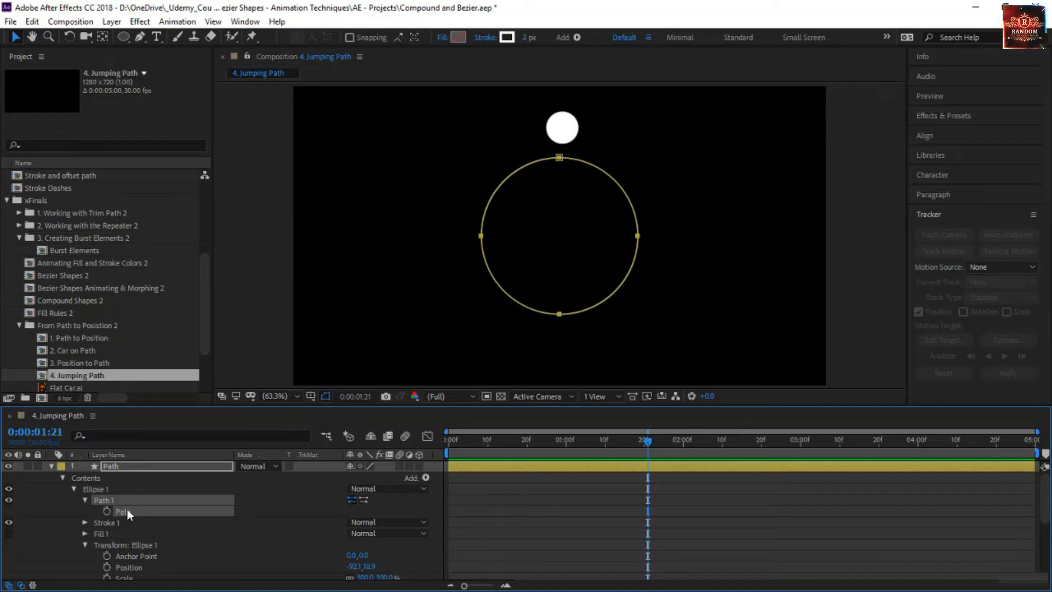
{"action": "left_click", "coordinate": [51, 467]}
Examine the Circle layer's contents down to the Size and Position properties of Ellipse Path 1
{"action": "left_click", "coordinate": [51, 477]}
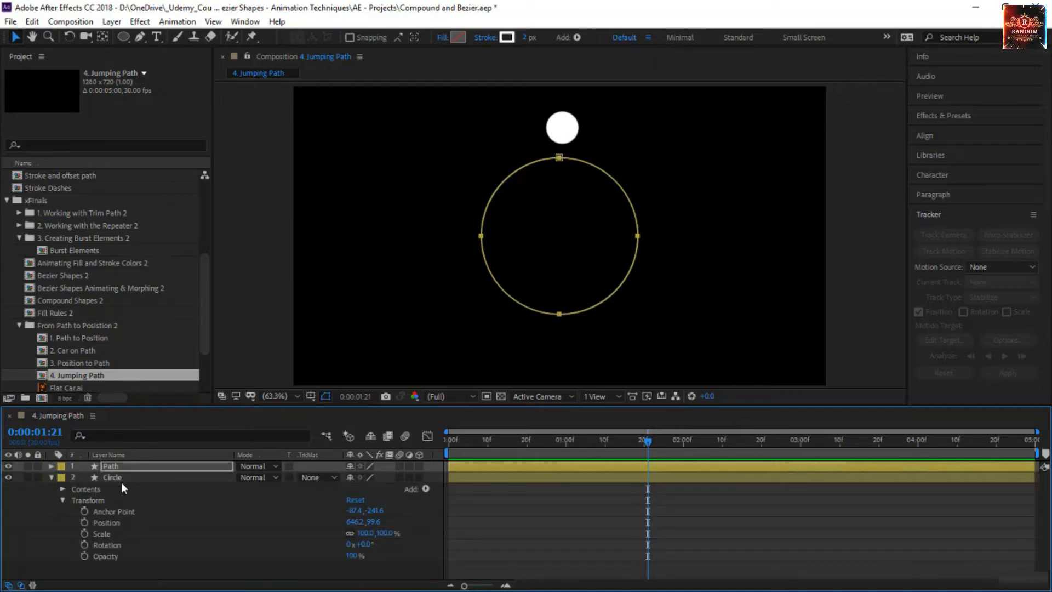
{"action": "left_click", "coordinate": [122, 478]}
{"action": "left_click", "coordinate": [61, 487]}
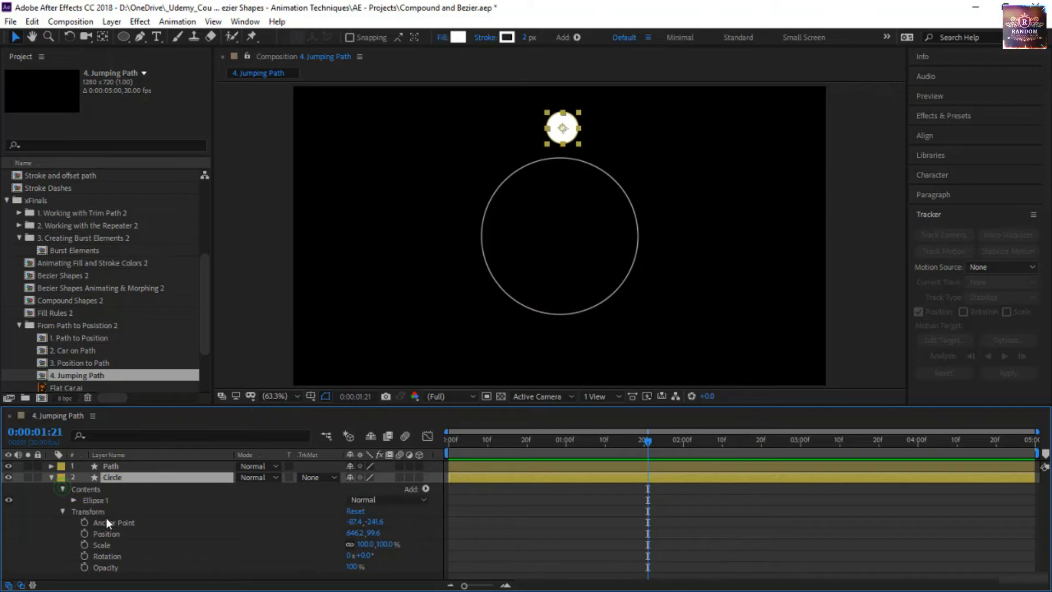
{"action": "left_click", "coordinate": [74, 500]}
{"action": "left_click", "coordinate": [176, 511]}
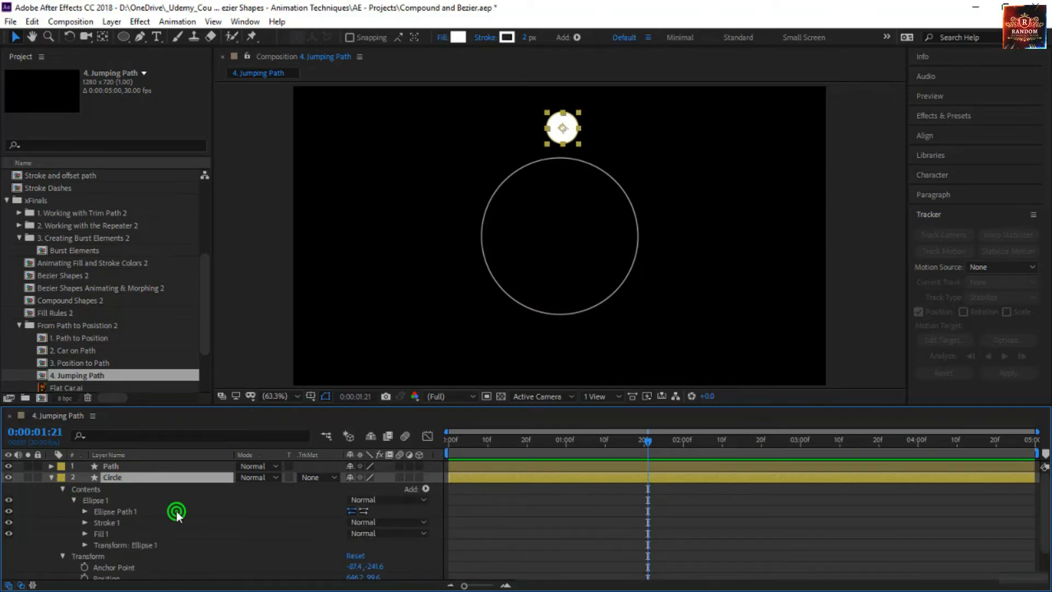
{"action": "left_click", "coordinate": [85, 512]}
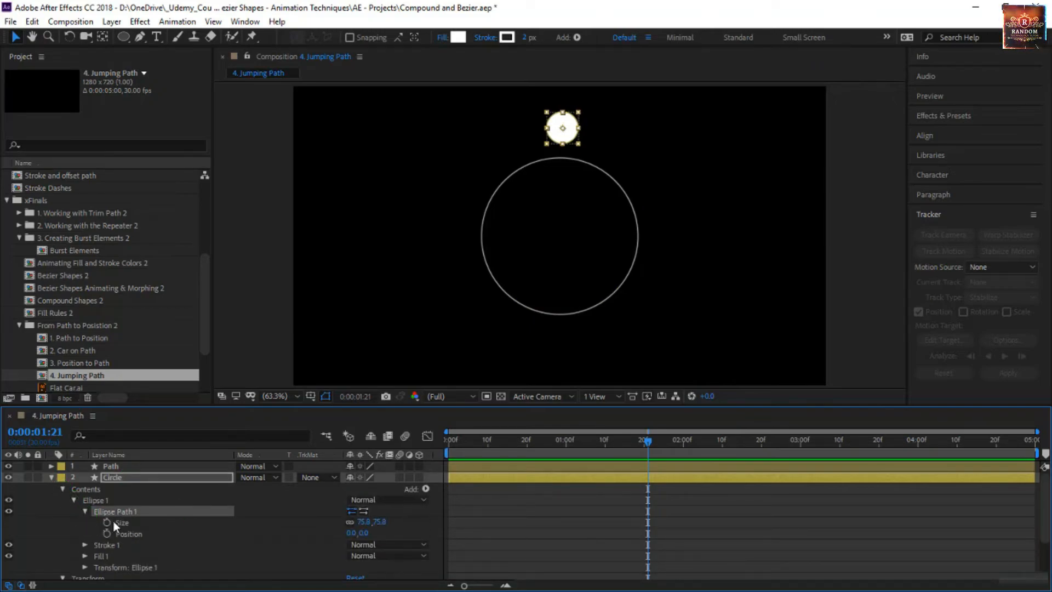
Paste the copied path onto the Circle layer's Position property at 0:00:00:00
{"action": "left_click", "coordinate": [127, 481]}
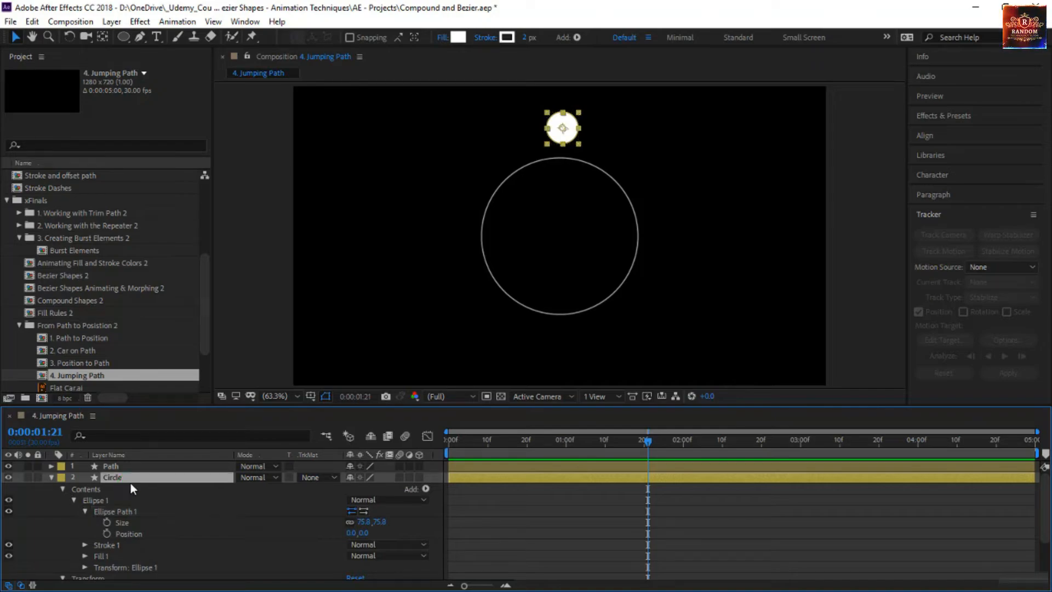
{"action": "key", "text": "p"}
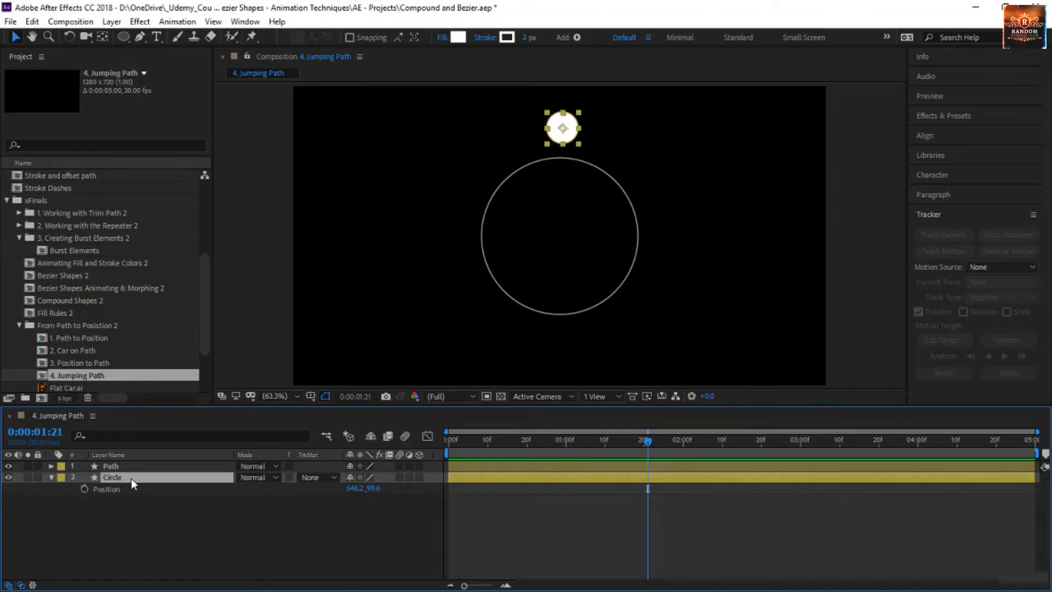
{"action": "left_click", "coordinate": [136, 489]}
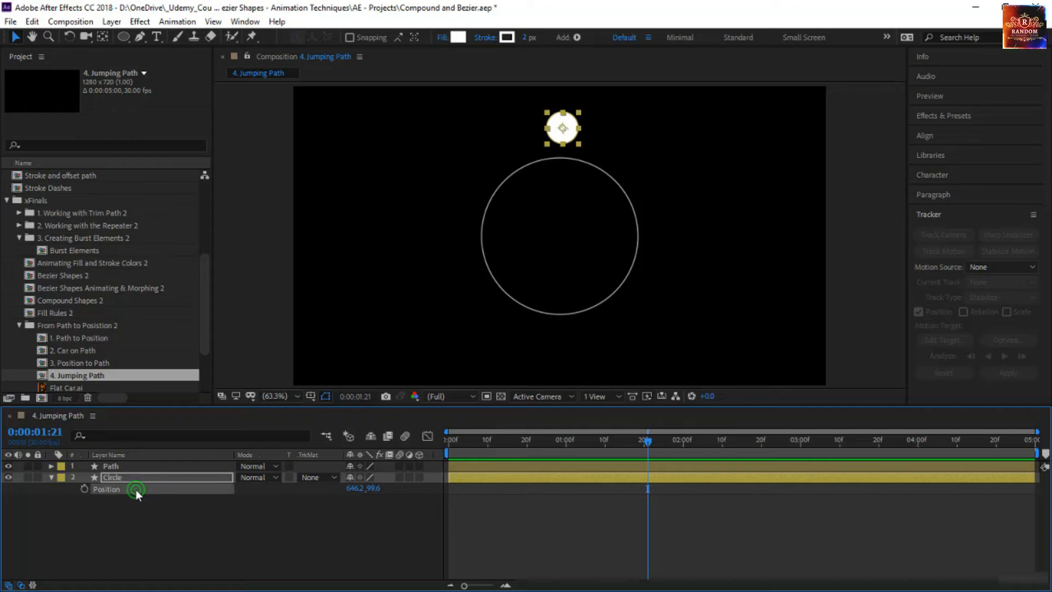
{"action": "left_click_drag", "start_coordinate": [543, 439], "coordinate": [397, 439]}
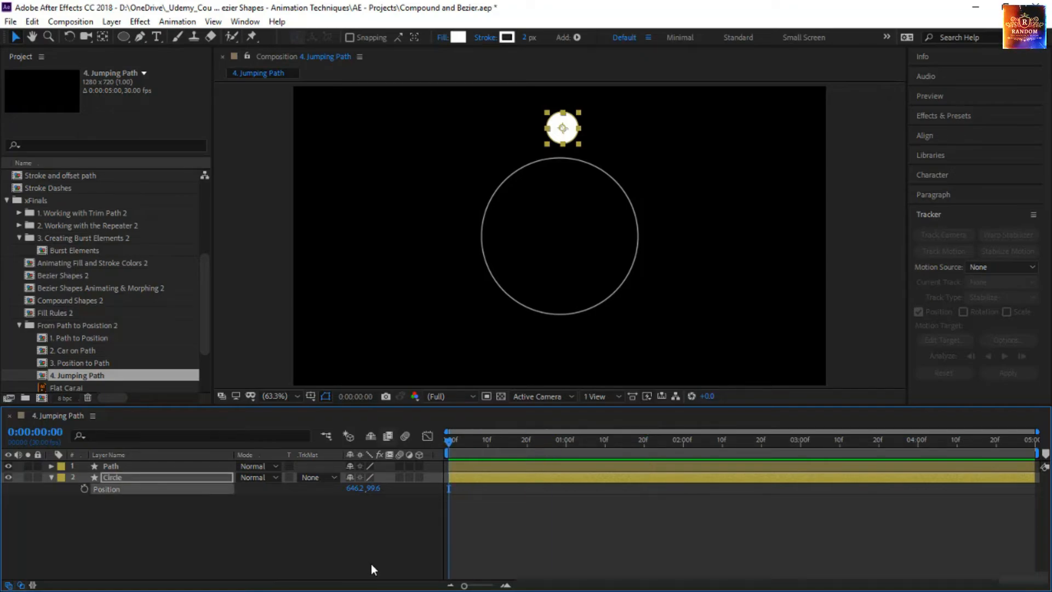
{"action": "key", "text": "ctrl+v"}
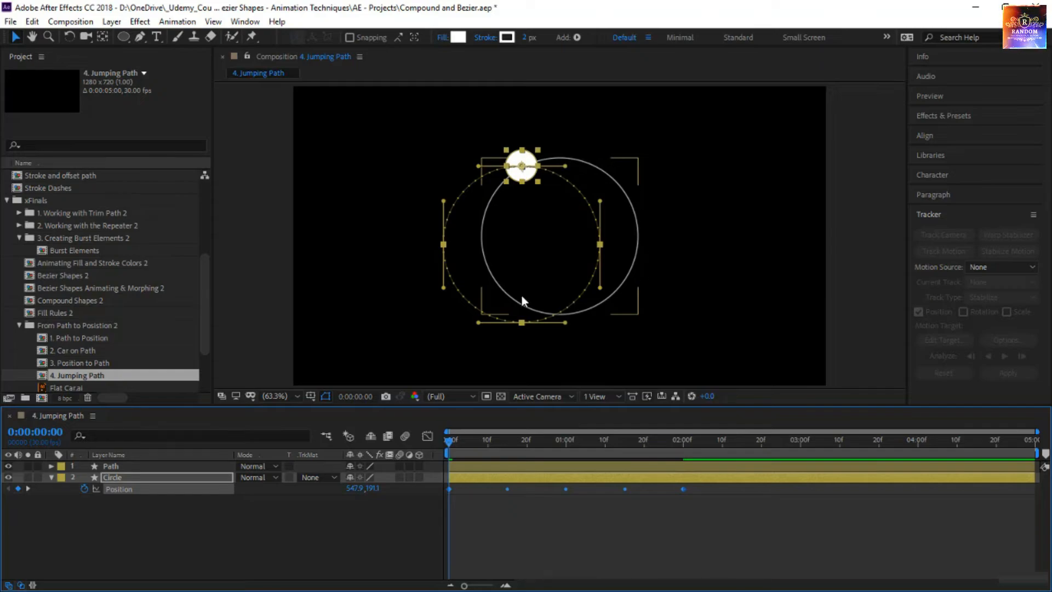
Compare the pasted motion path with the outlined circle by examining the Path layer's Ellipse 1 and layer transform values
{"action": "left_click", "coordinate": [521, 166]}
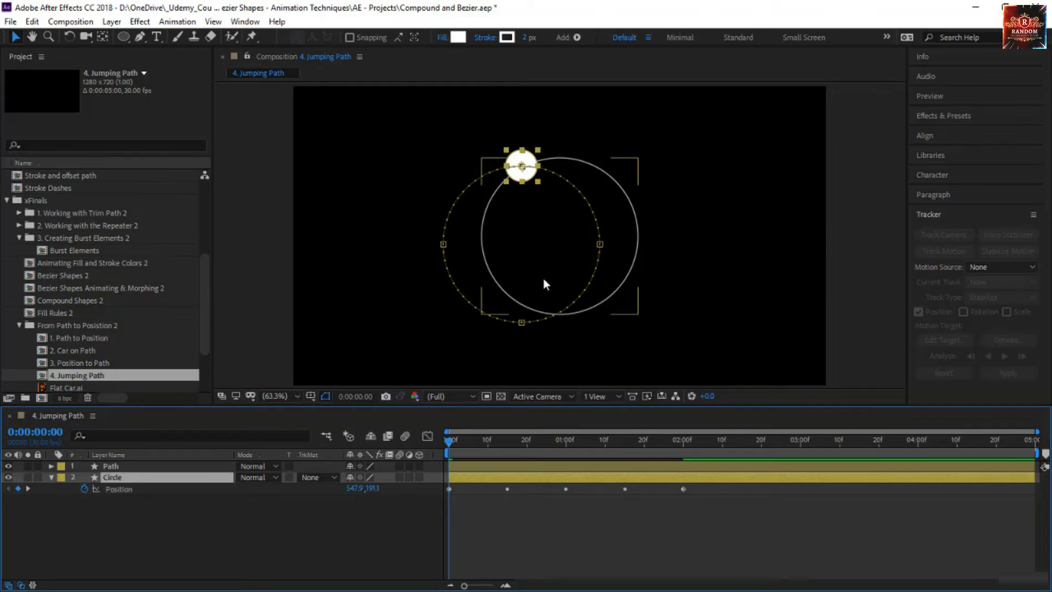
{"action": "left_click", "coordinate": [51, 466]}
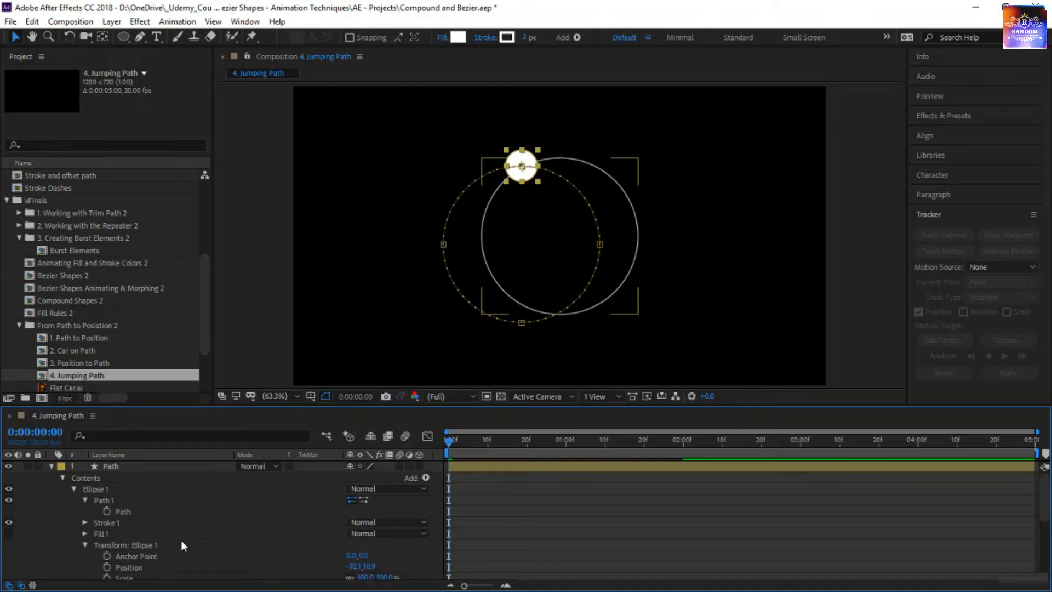
{"action": "scroll", "coordinate": [181, 541], "scroll_direction": "down", "scroll_amount": 3}
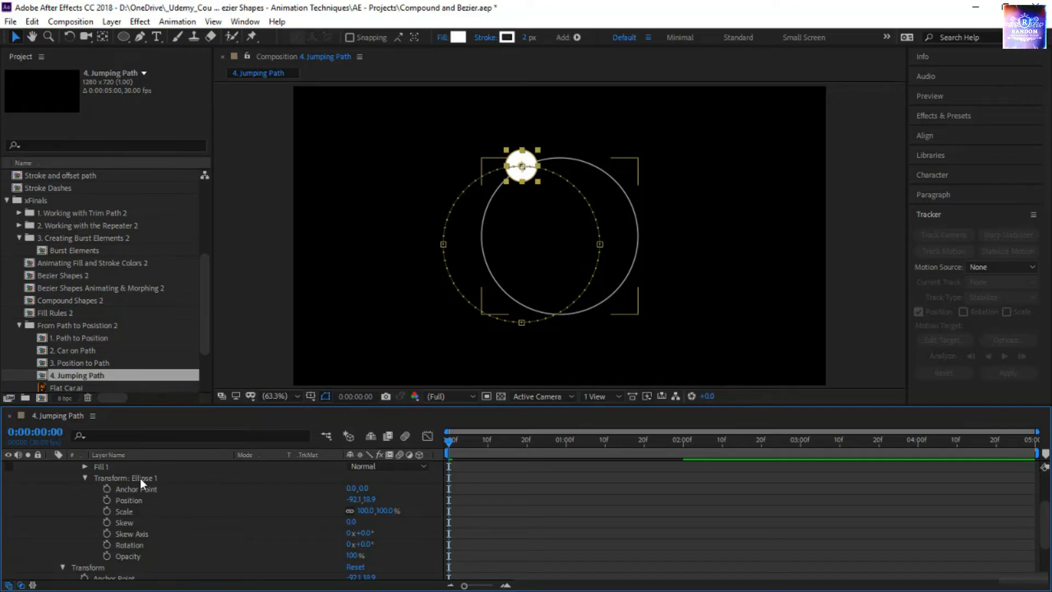
{"action": "scroll", "coordinate": [141, 479], "scroll_direction": "down", "scroll_amount": 3}
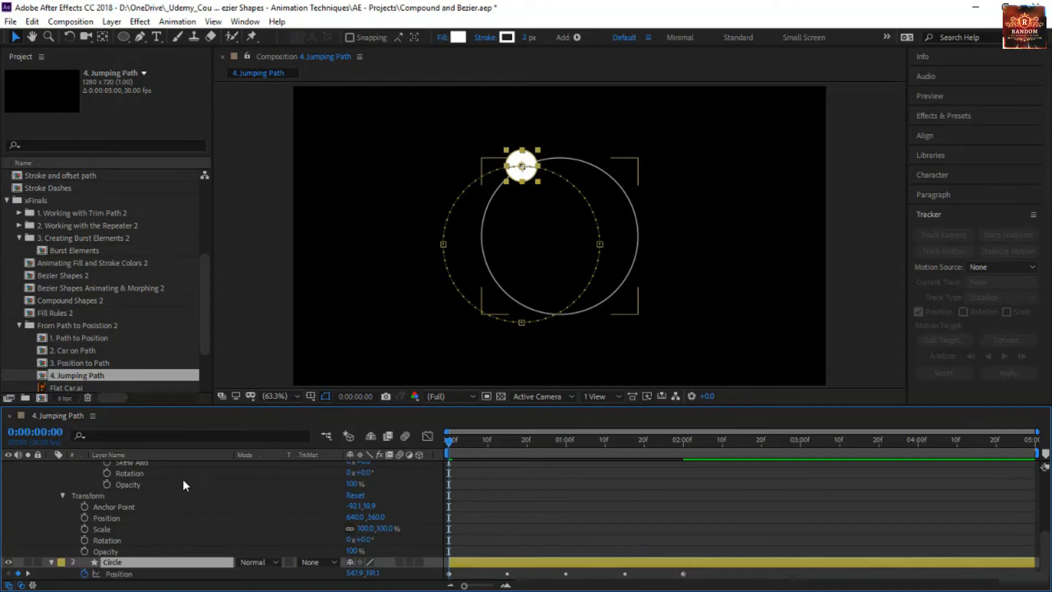
{"action": "scroll", "coordinate": [285, 524], "scroll_direction": "up", "scroll_amount": 5}
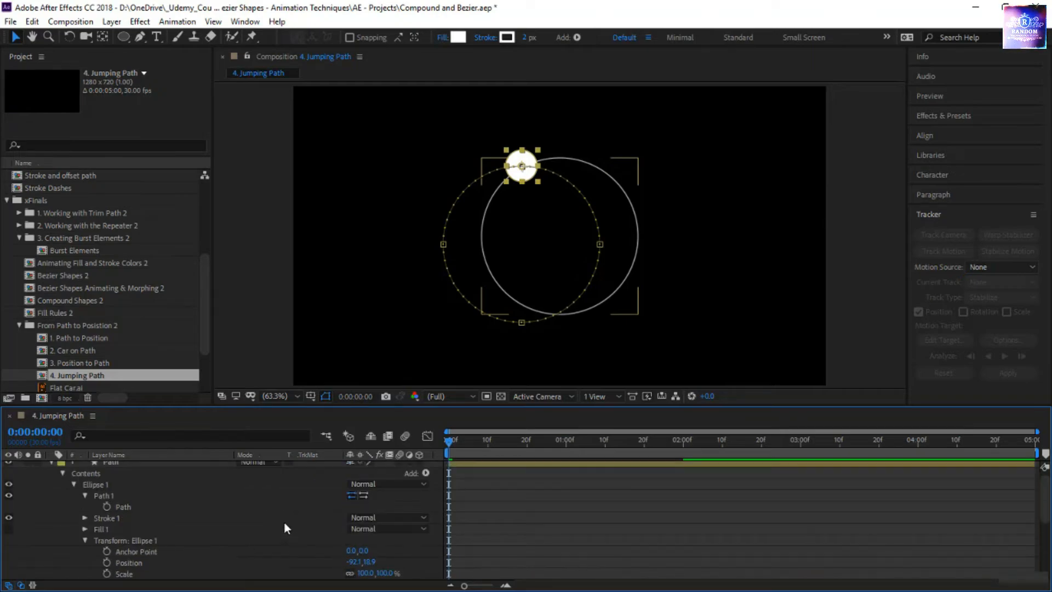
{"action": "left_click", "coordinate": [51, 467]}
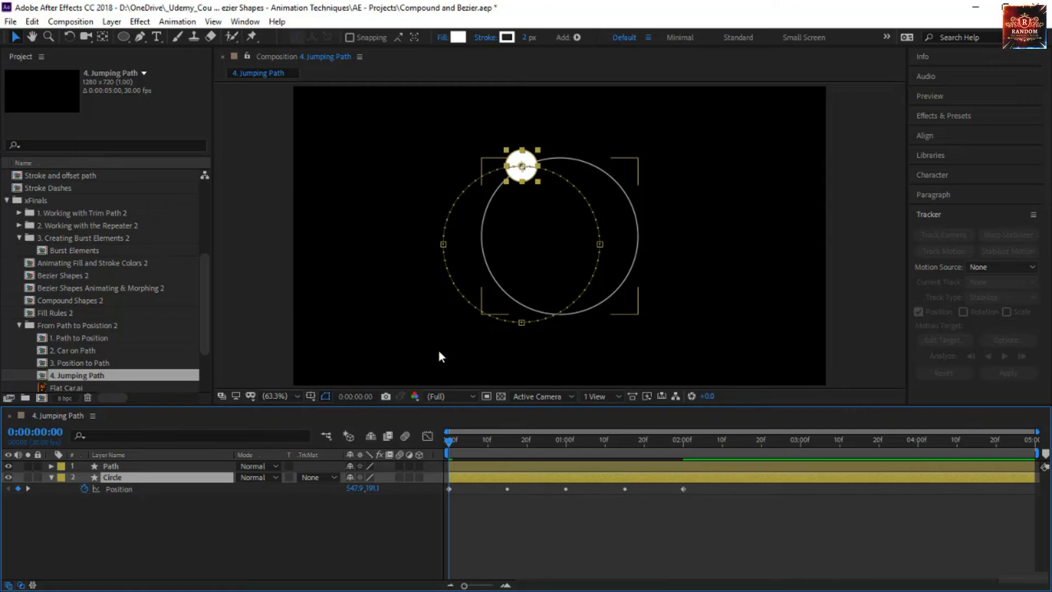
Move Circle's whole motion path onto the outlined circle with all Position keyframes selected, placing the 0:00:02:00 keyframe at about 641, 173
{"action": "left_click", "coordinate": [161, 493]}
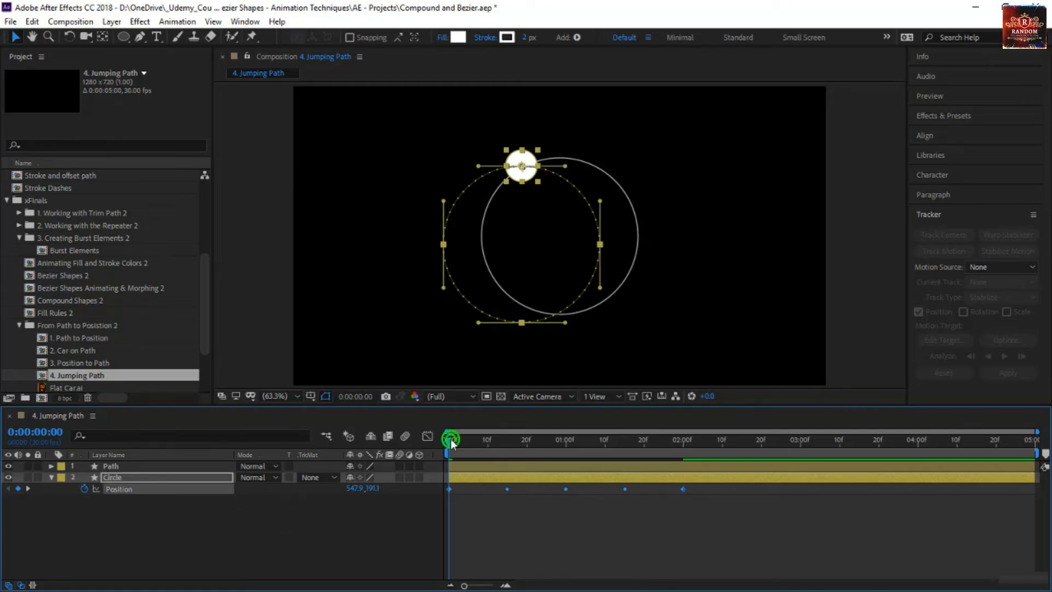
{"action": "left_click_drag", "start_coordinate": [451, 433], "coordinate": [684, 471]}
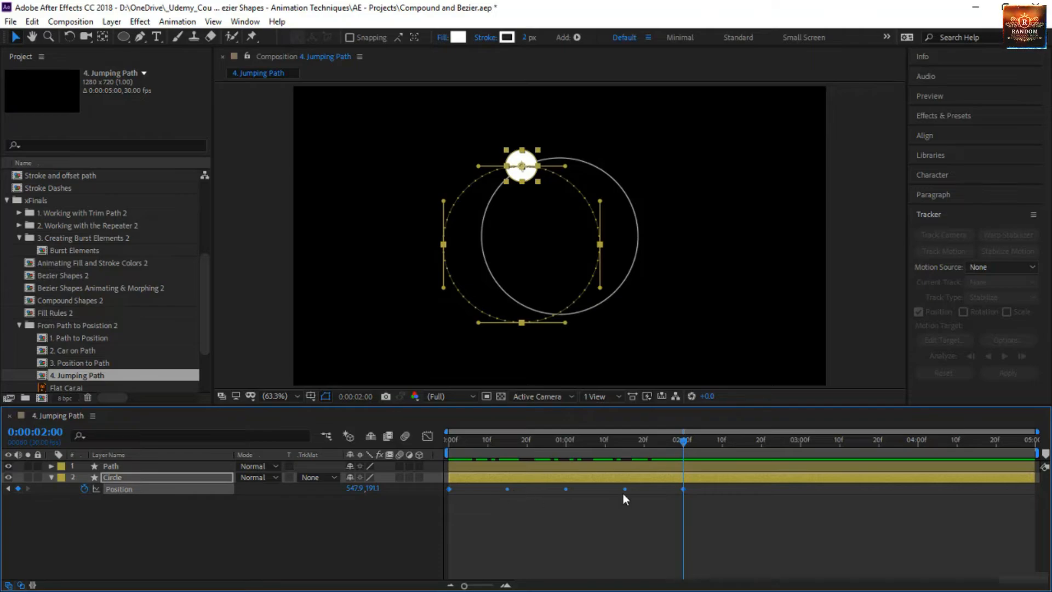
{"action": "left_click_drag", "start_coordinate": [684, 448], "coordinate": [641, 481]}
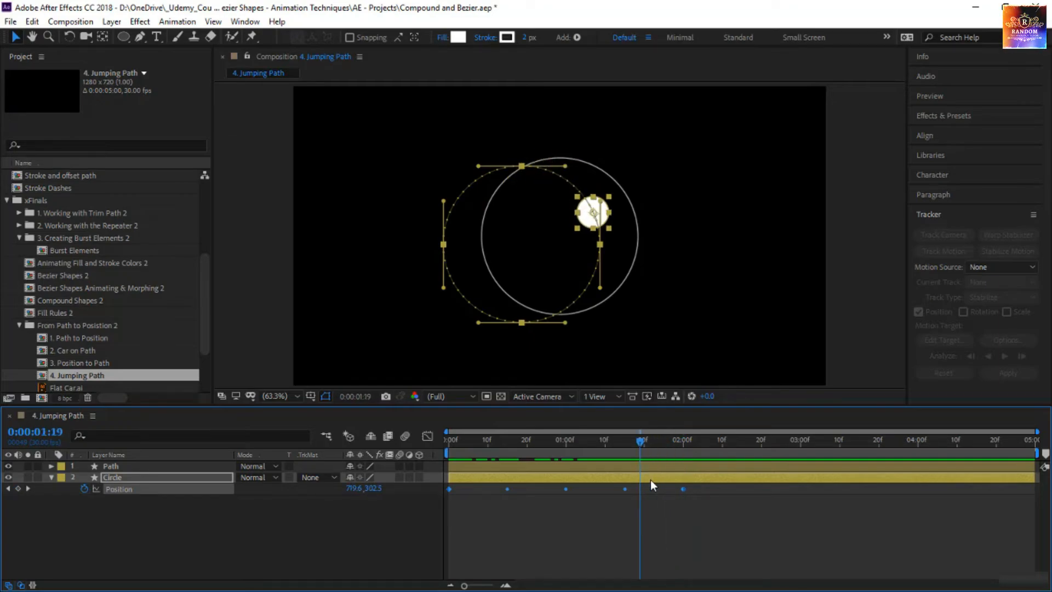
{"action": "key", "text": "k"}
{"action": "key", "text": "j"}
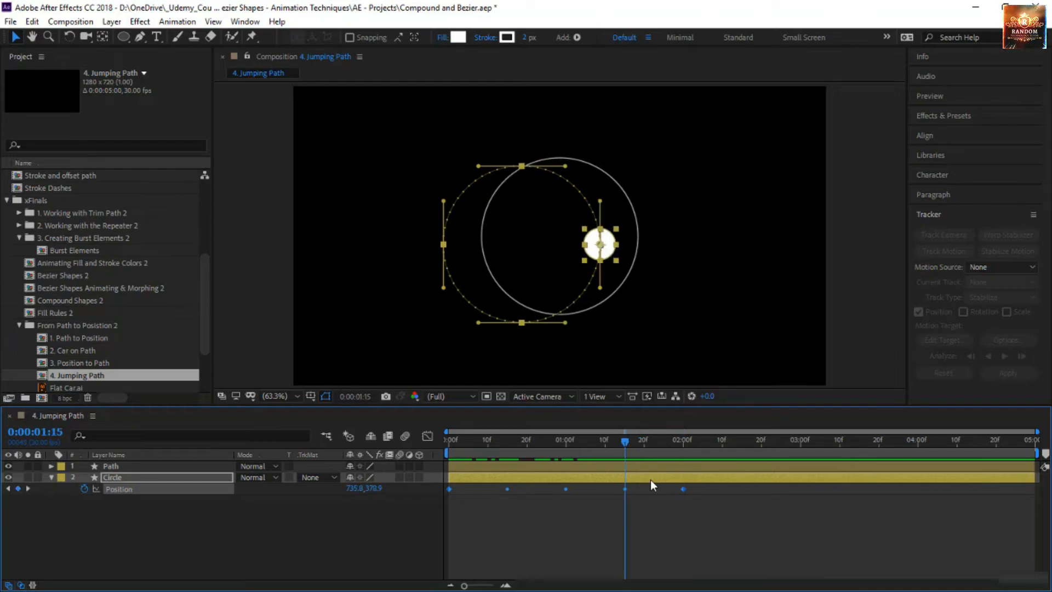
{"action": "key", "text": "k"}
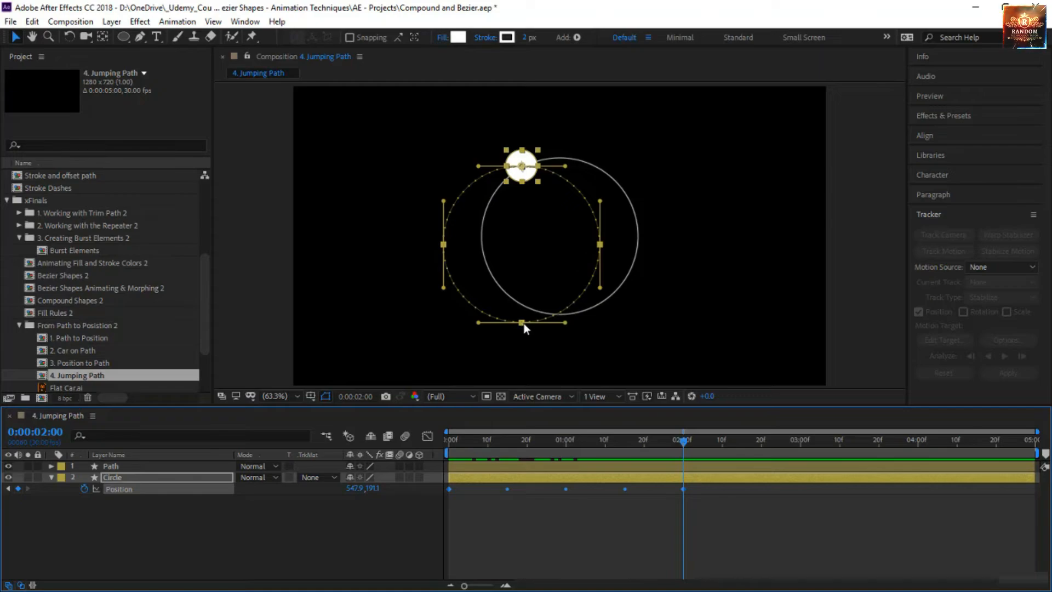
{"action": "left_click_drag", "start_coordinate": [523, 324], "coordinate": [563, 320]}
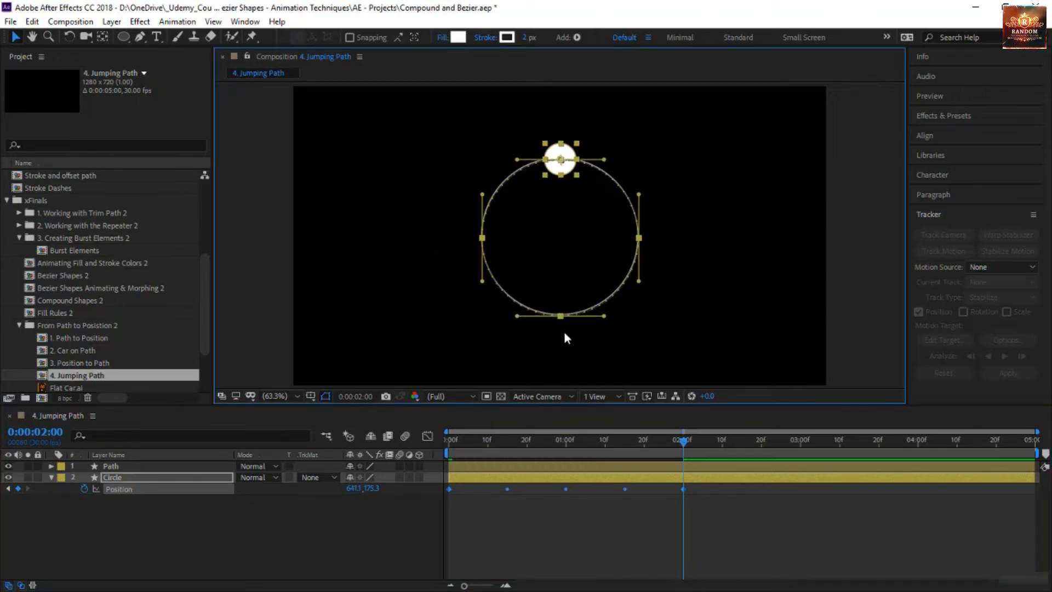
{"action": "key", "text": "Up"}
{"action": "key", "text": "Up"}
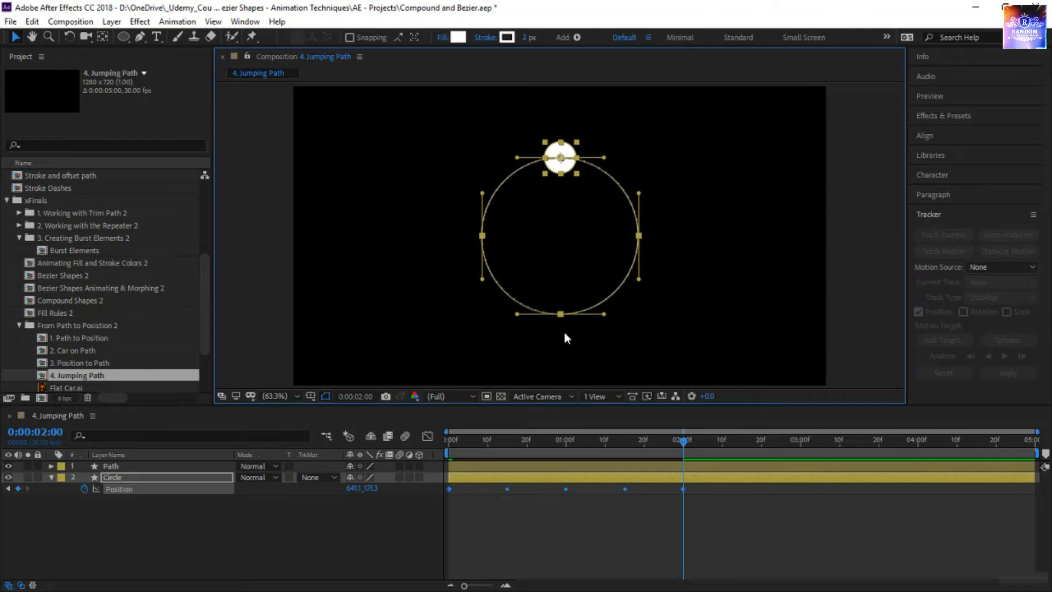
{"action": "key", "text": "Down"}
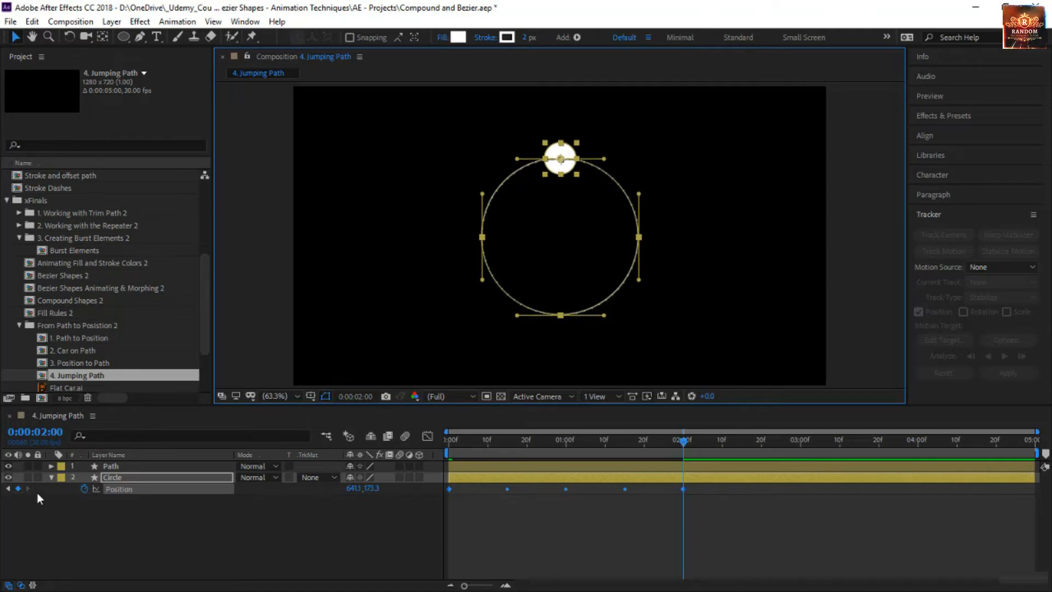
Hide the Path layer and deselect all Position keyframes of the Circle layer
{"action": "left_click", "coordinate": [8, 466]}
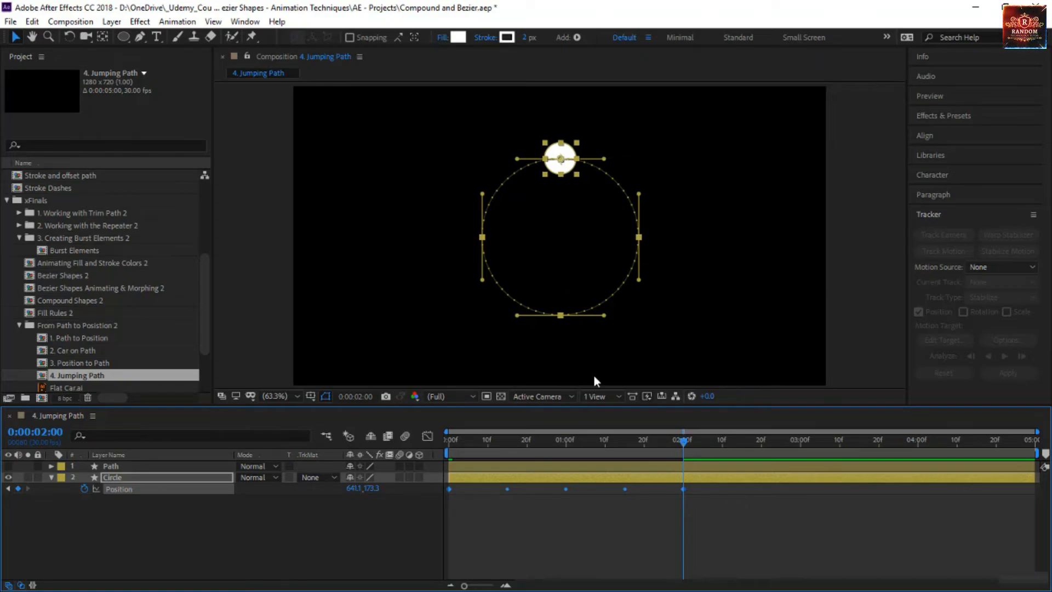
{"action": "left_click", "coordinate": [601, 521]}
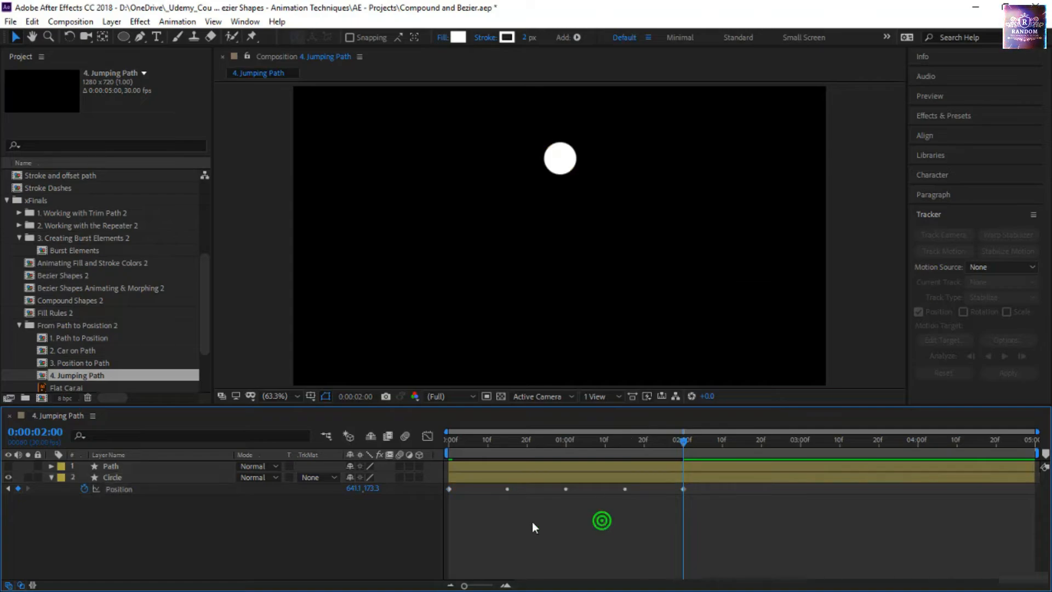
{"action": "left_click", "coordinate": [134, 488]}
{"action": "left_click", "coordinate": [183, 500]}
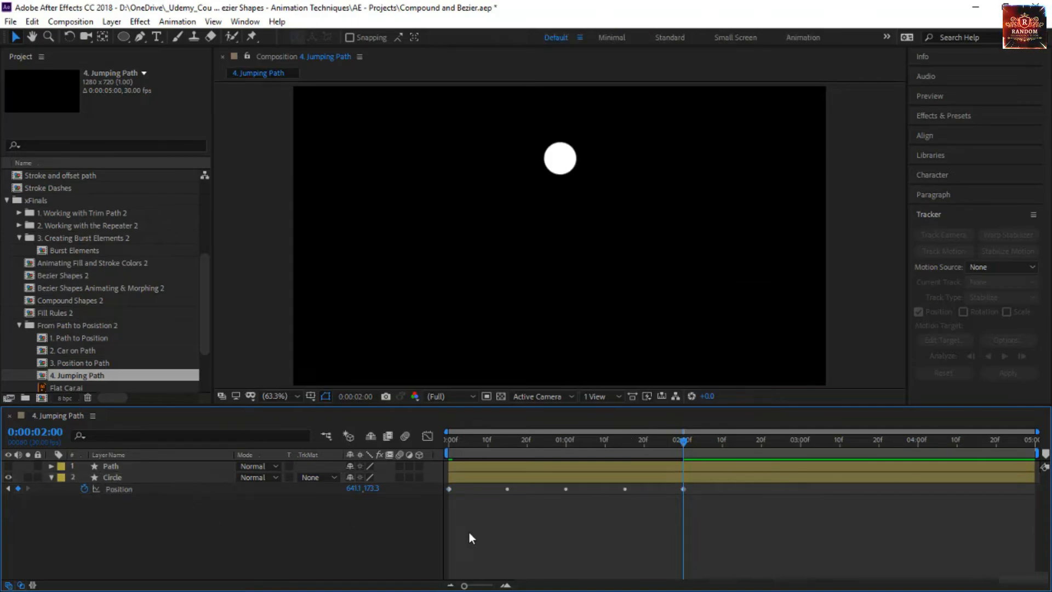
Try to pull the rightmost point of Circle's motion path outward and undo that change
{"action": "left_click", "coordinate": [479, 474]}
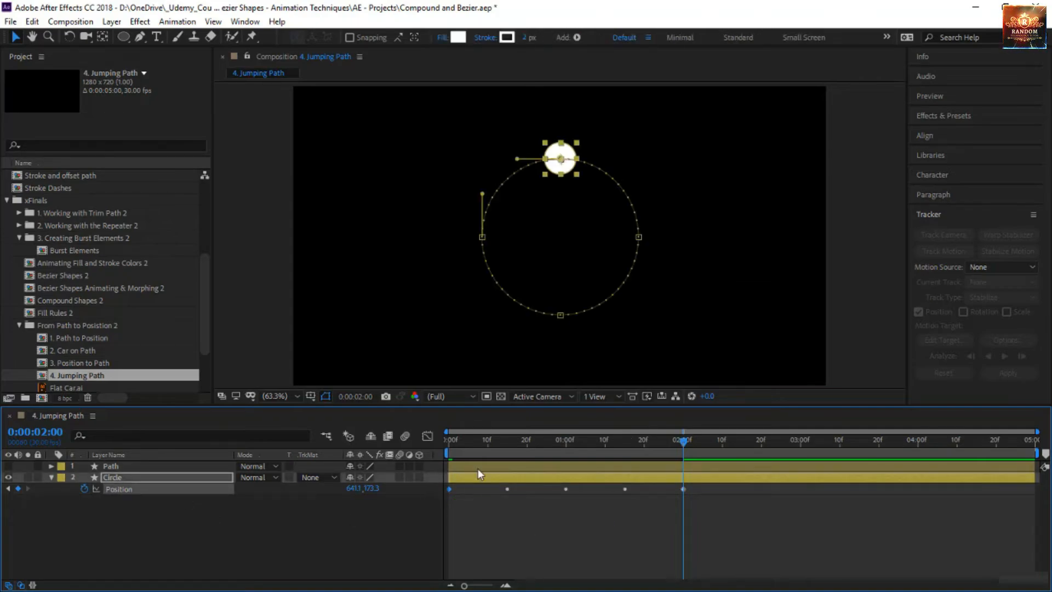
{"action": "left_click", "coordinate": [640, 236]}
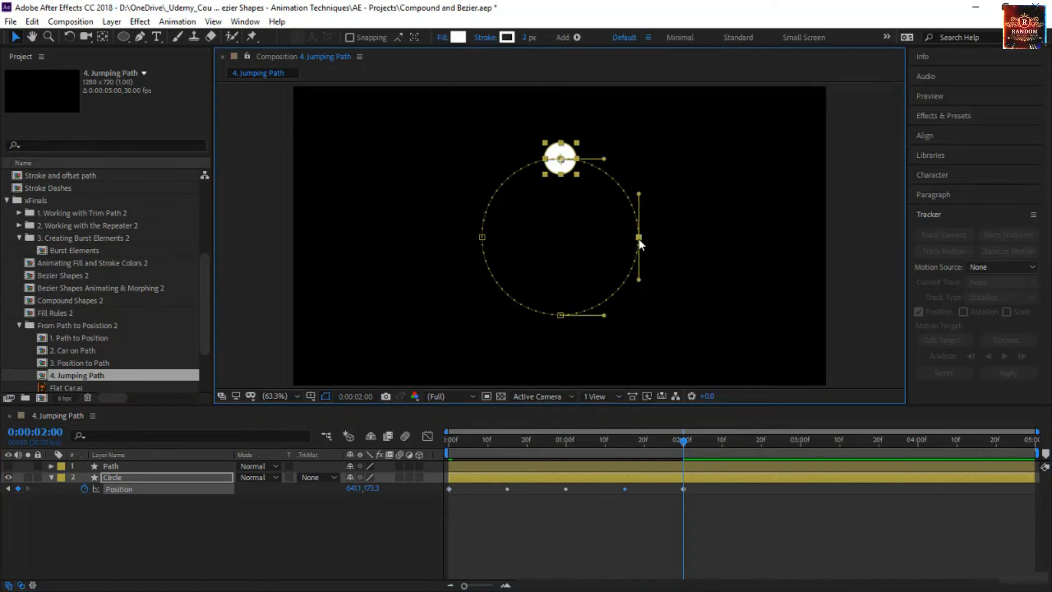
{"action": "left_click_drag", "start_coordinate": [642, 240], "coordinate": [660, 269]}
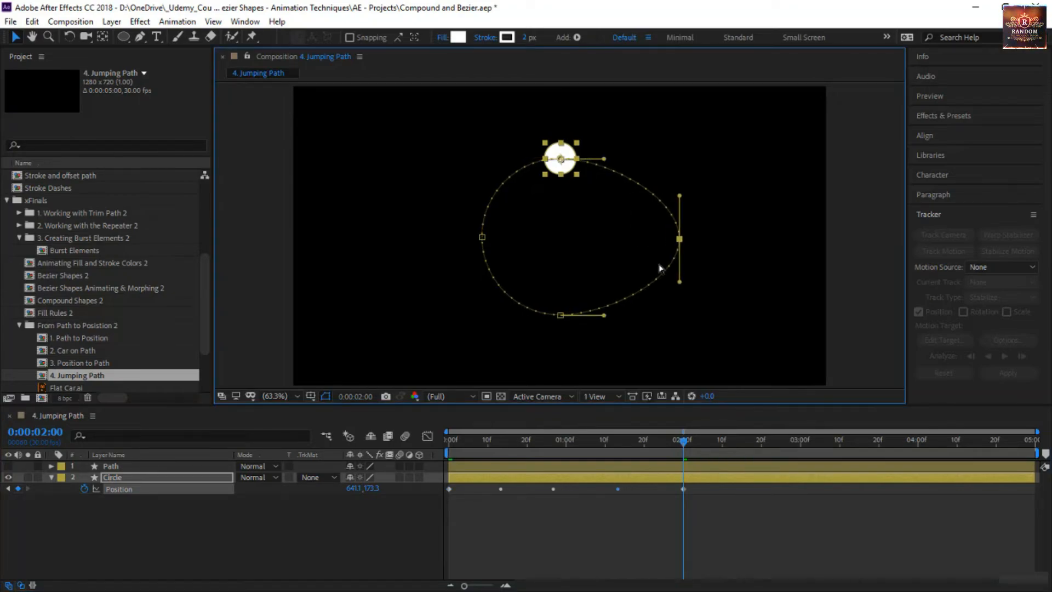
{"action": "key", "text": "ctrl+z"}
{"action": "left_click", "coordinate": [556, 521]}
{"action": "left_click", "coordinate": [548, 478]}
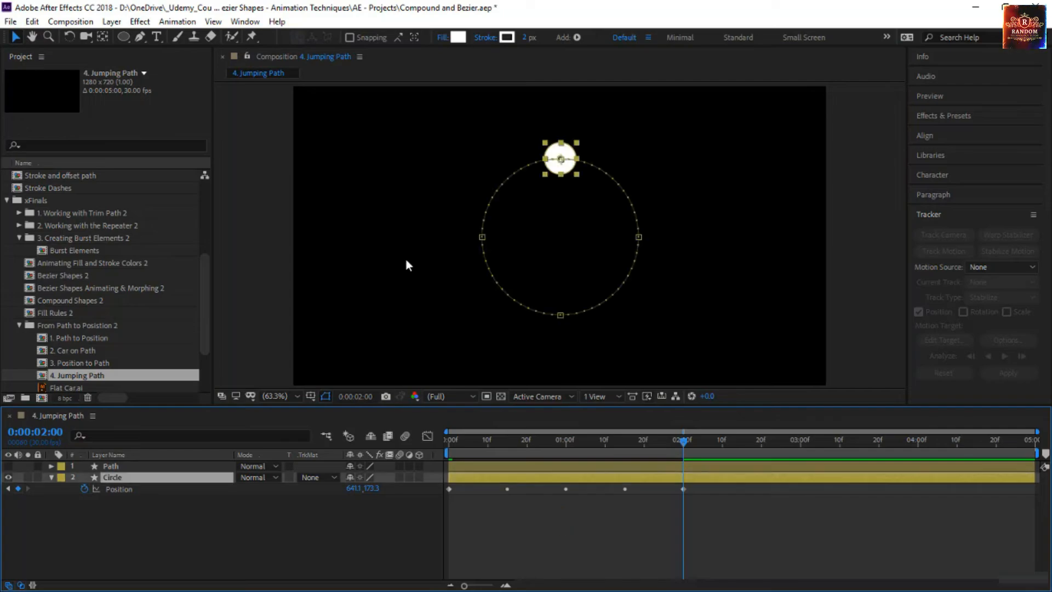
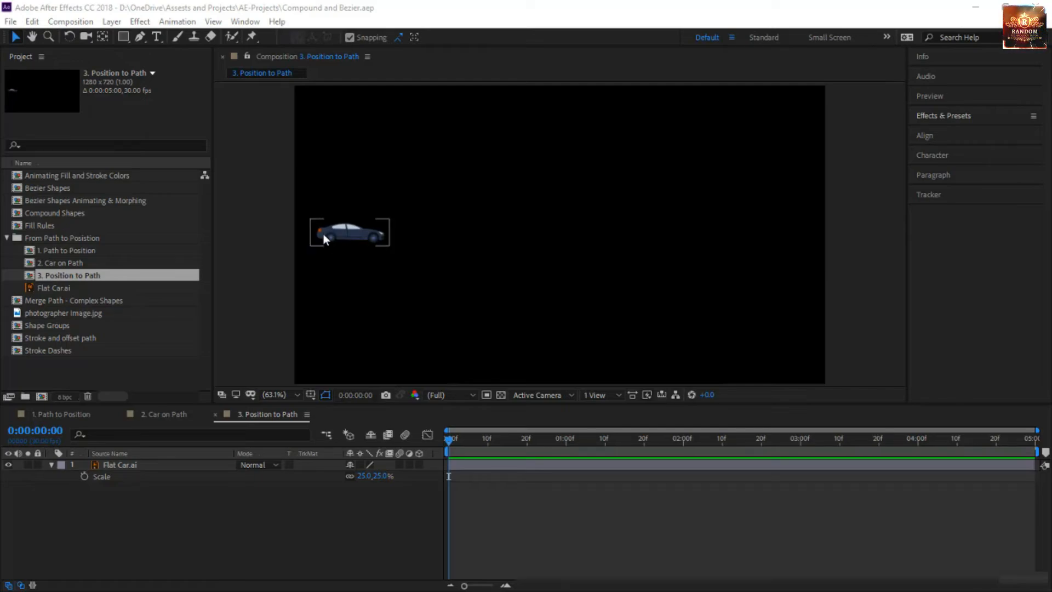
Draw an open winding path with the Pen tool from the car's centre, dipping low, cresting and ending in a straight stretch near the frame's right edge
{"action": "left_click", "coordinate": [383, 297]}
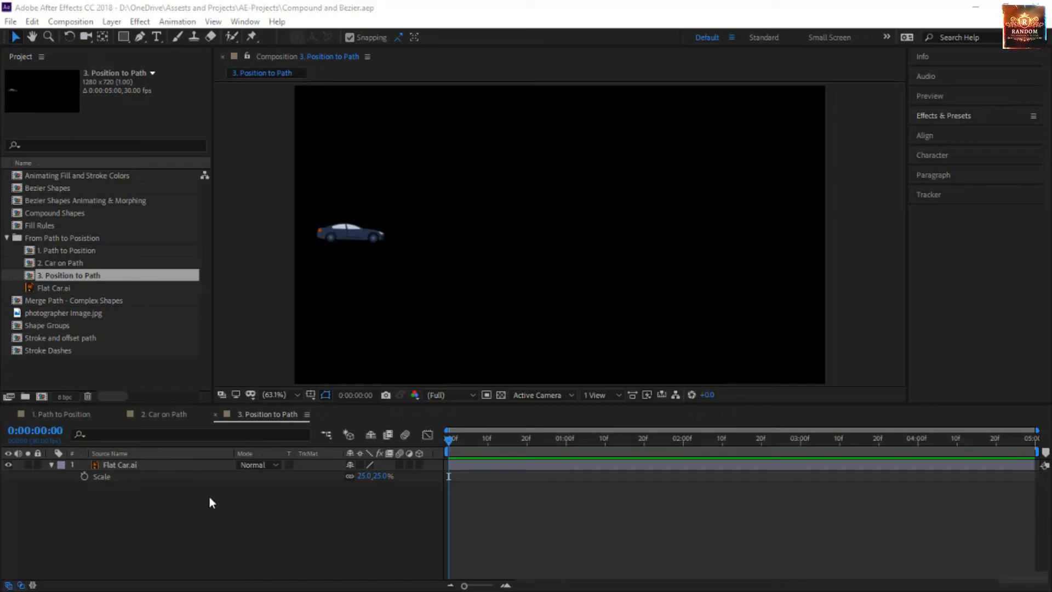
{"action": "left_click", "coordinate": [149, 468]}
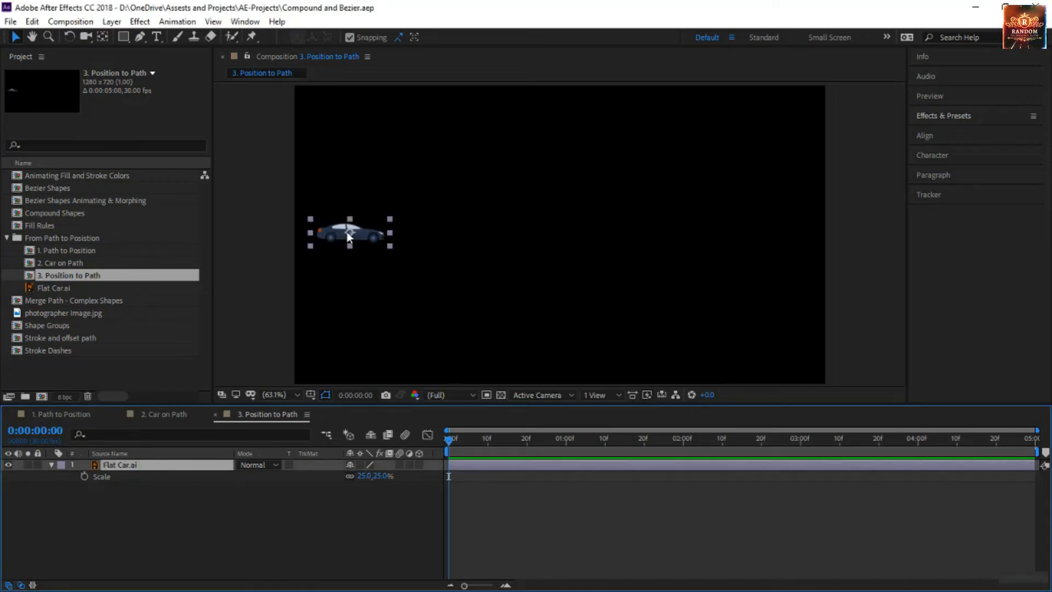
{"action": "left_click", "coordinate": [303, 522]}
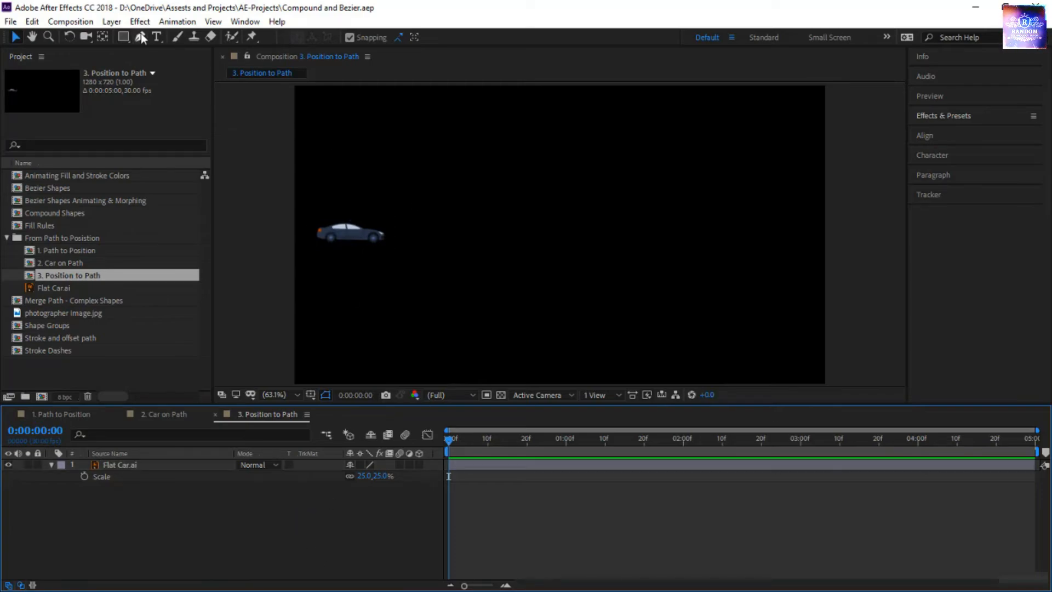
{"action": "left_click_drag", "start_coordinate": [140, 37], "coordinate": [151, 36]}
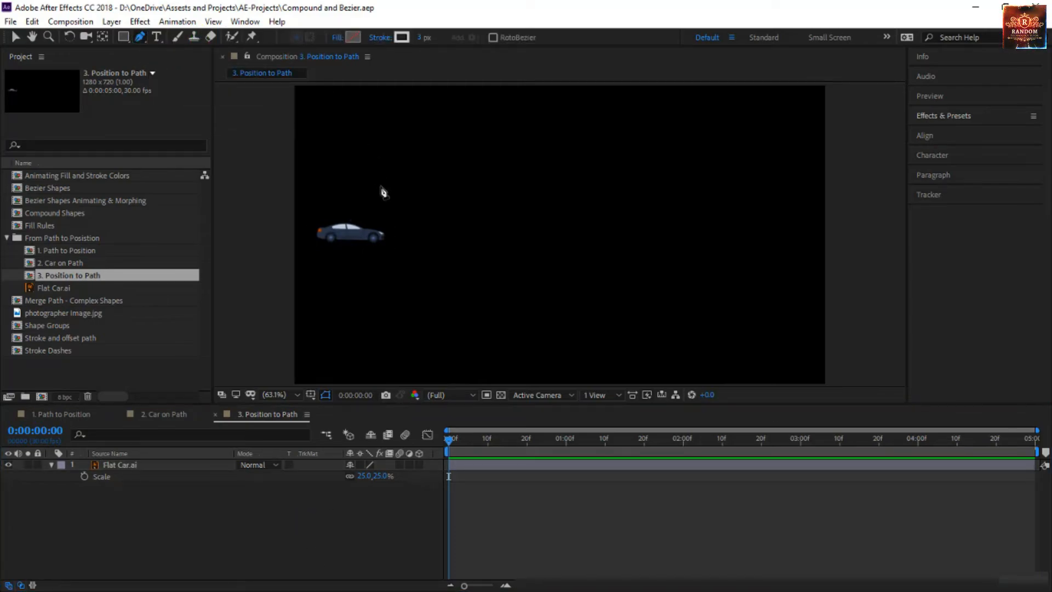
{"action": "left_click", "coordinate": [348, 235]}
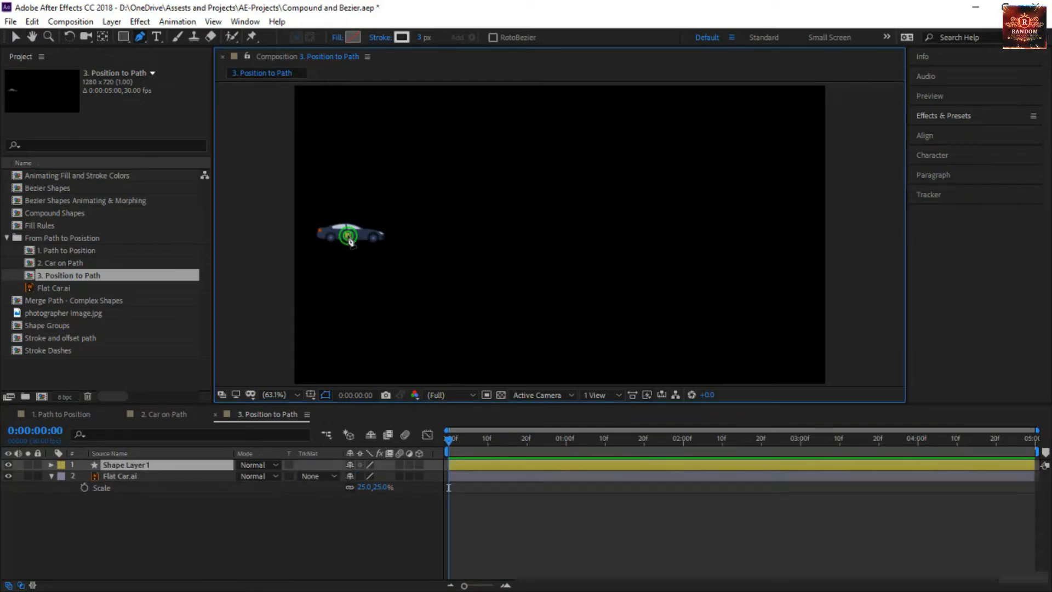
{"action": "left_click_drag", "start_coordinate": [458, 339], "coordinate": [562, 338]}
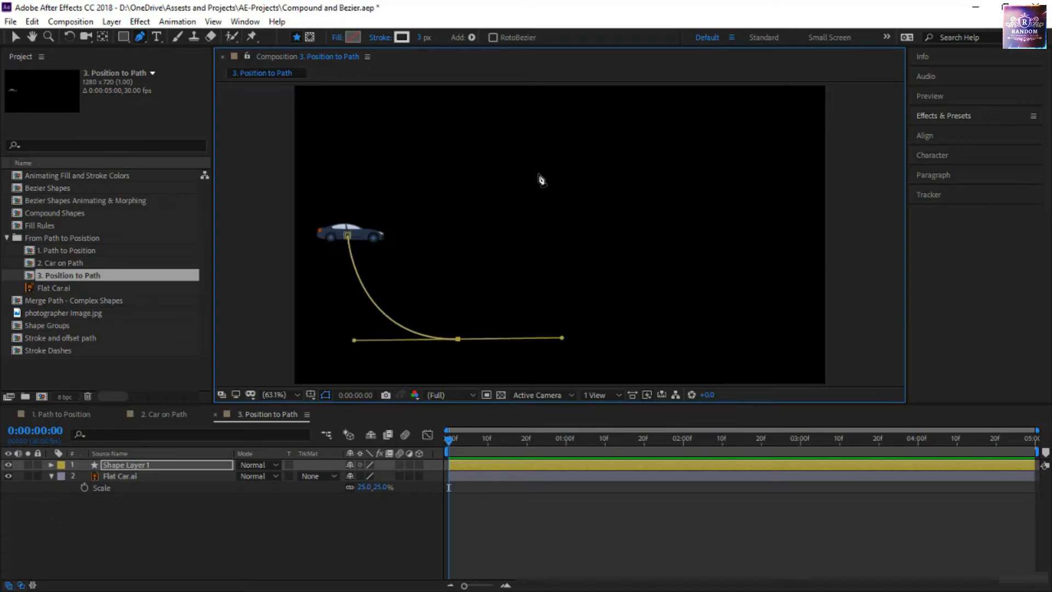
{"action": "left_click_drag", "start_coordinate": [538, 174], "coordinate": [632, 172]}
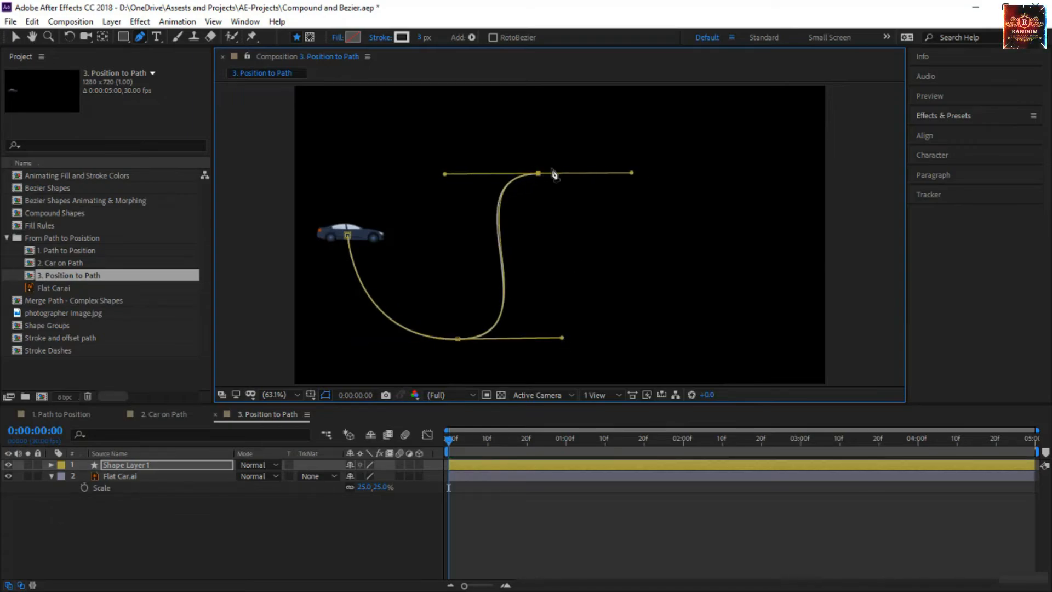
{"action": "left_click_drag", "start_coordinate": [540, 176], "coordinate": [606, 178]}
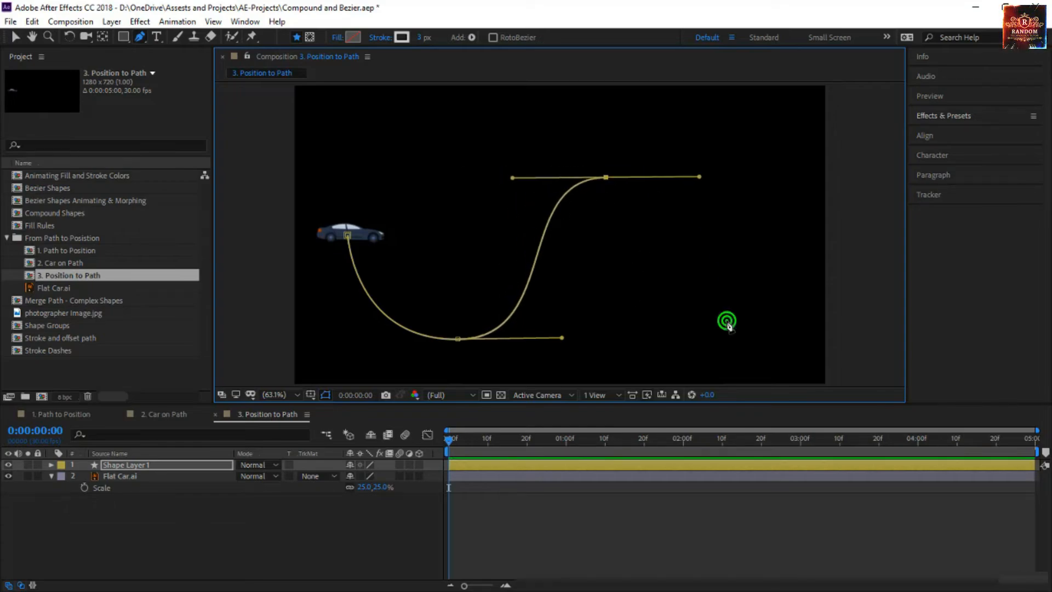
{"action": "left_click_drag", "start_coordinate": [727, 323], "coordinate": [804, 319]}
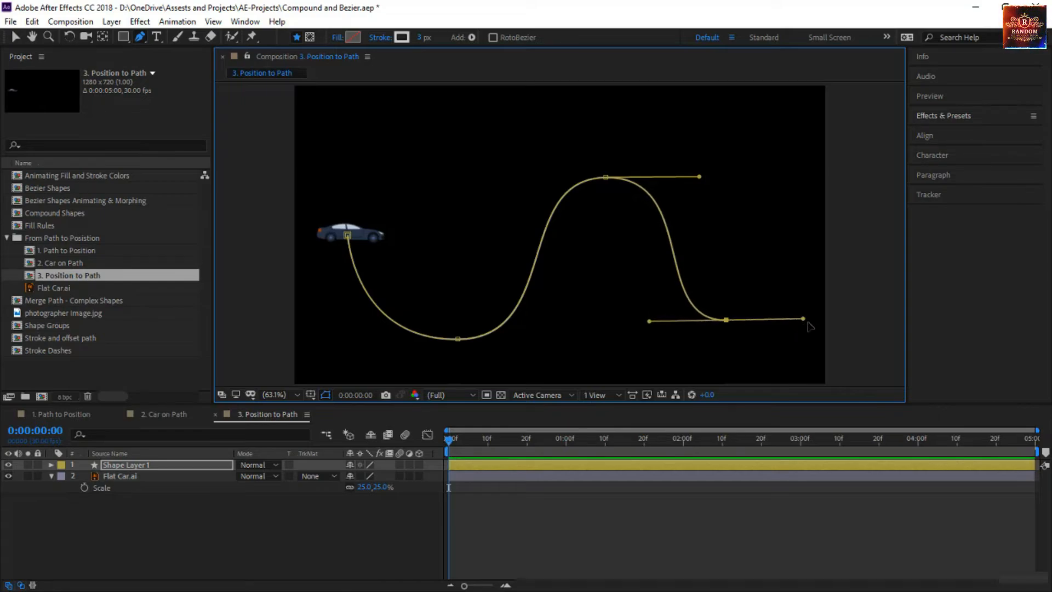
{"action": "left_click", "coordinate": [816, 319]}
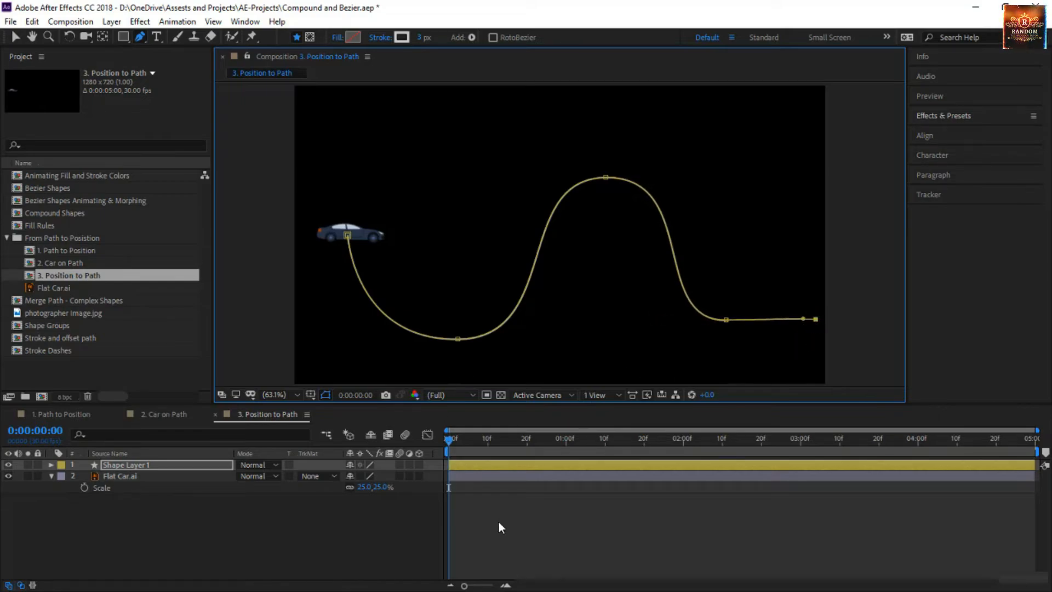
{"action": "left_click", "coordinate": [545, 512]}
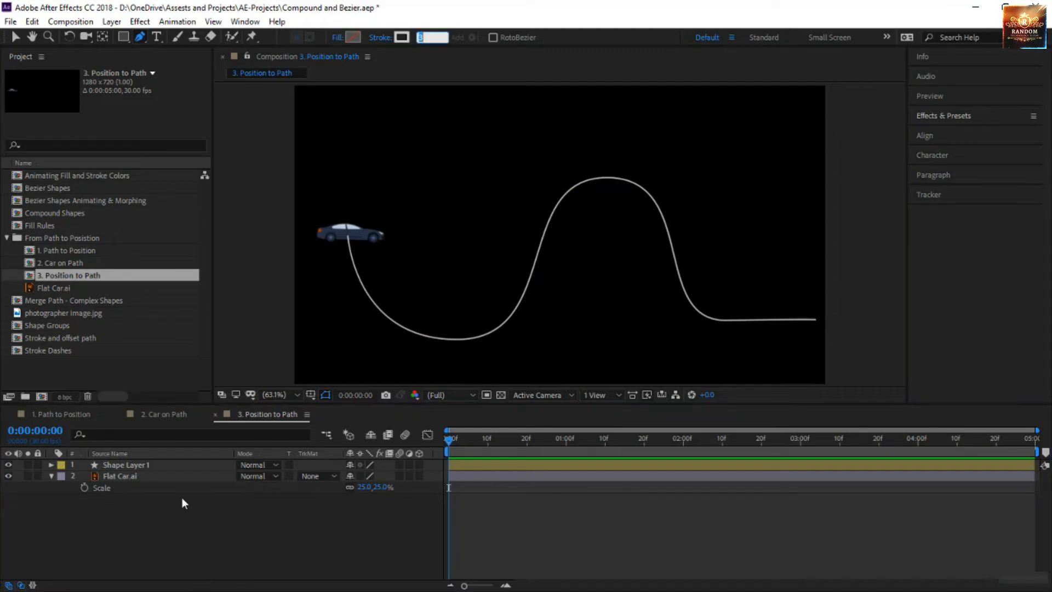
Copy the Path property of Path 1 inside Shape 1 on Shape Layer 1
{"action": "left_click", "coordinate": [165, 464]}
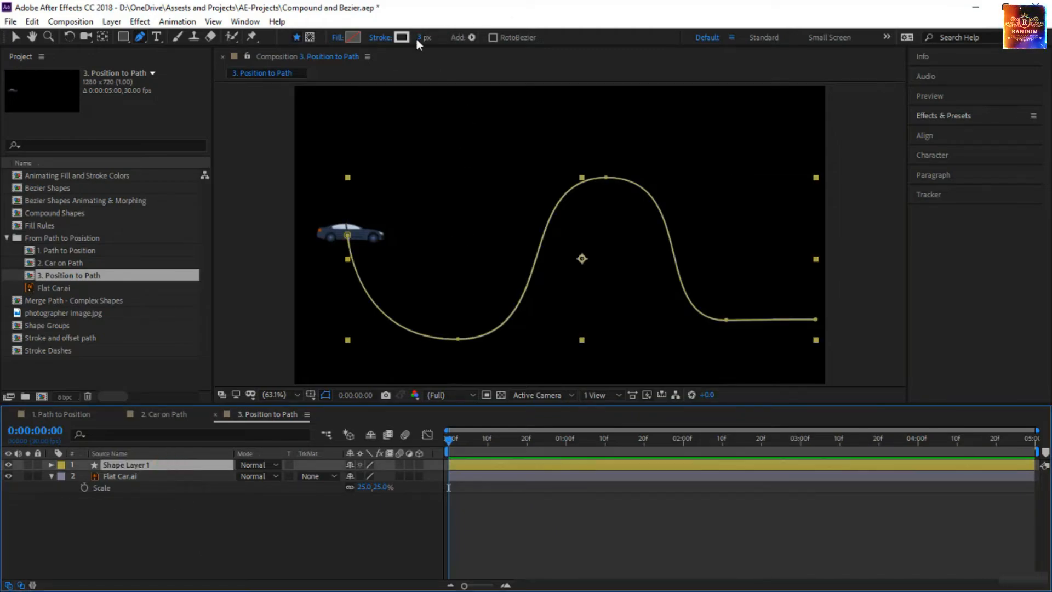
{"action": "left_click", "coordinate": [51, 464]}
{"action": "left_click", "coordinate": [63, 474]}
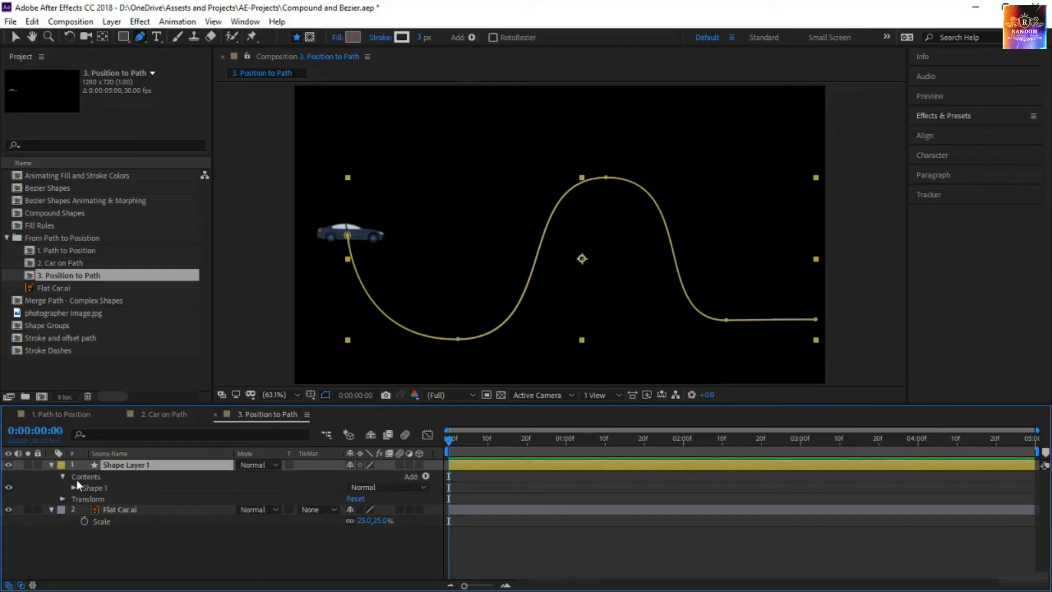
{"action": "left_click", "coordinate": [73, 487]}
{"action": "left_click", "coordinate": [92, 499]}
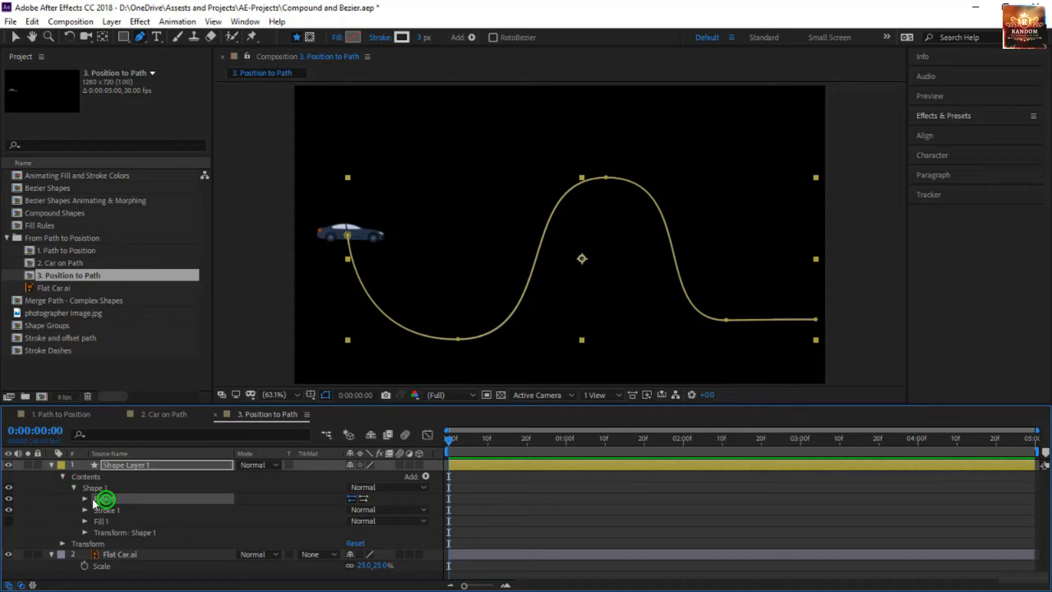
{"action": "left_click", "coordinate": [83, 497]}
{"action": "left_click", "coordinate": [136, 511]}
{"action": "key", "text": "ctrl+c"}
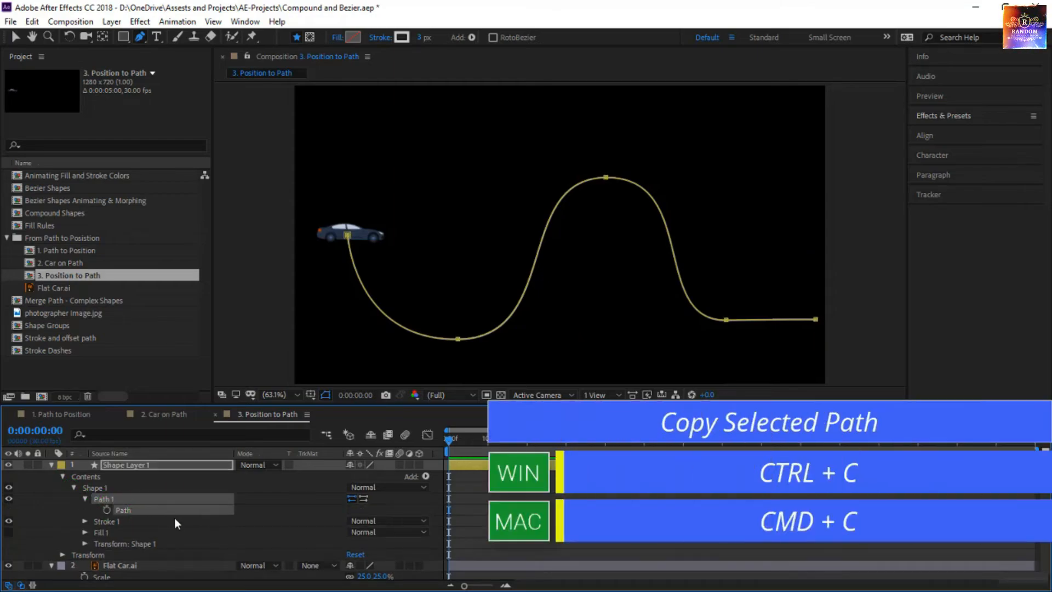
Paste the copied path onto the Position property of the Flat Car.ai layer at 0:00:00:00
{"action": "scroll", "coordinate": [219, 511], "scroll_direction": "down", "scroll_amount": 1}
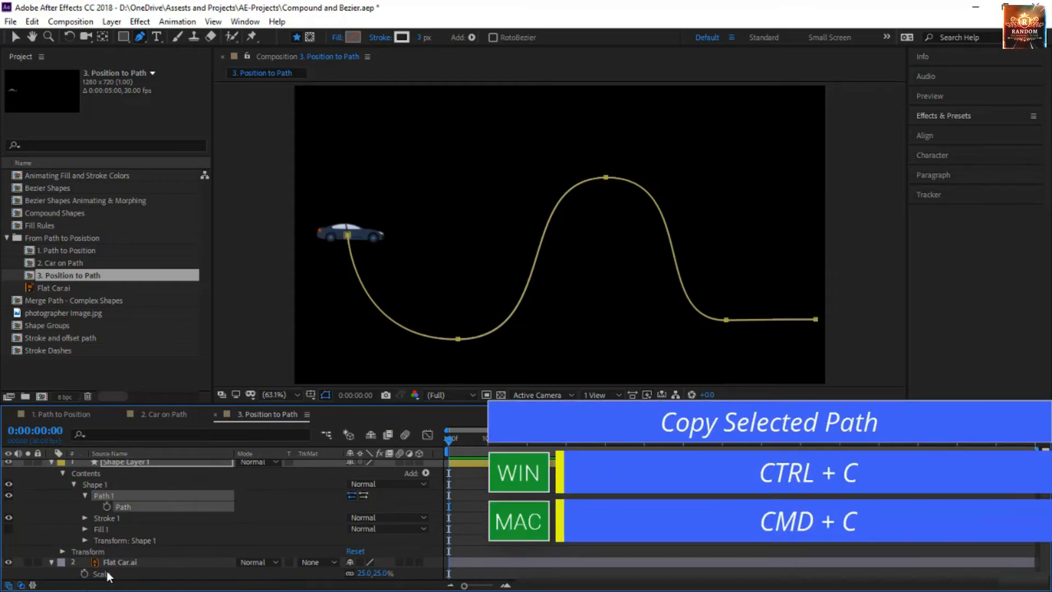
{"action": "left_click", "coordinate": [123, 558]}
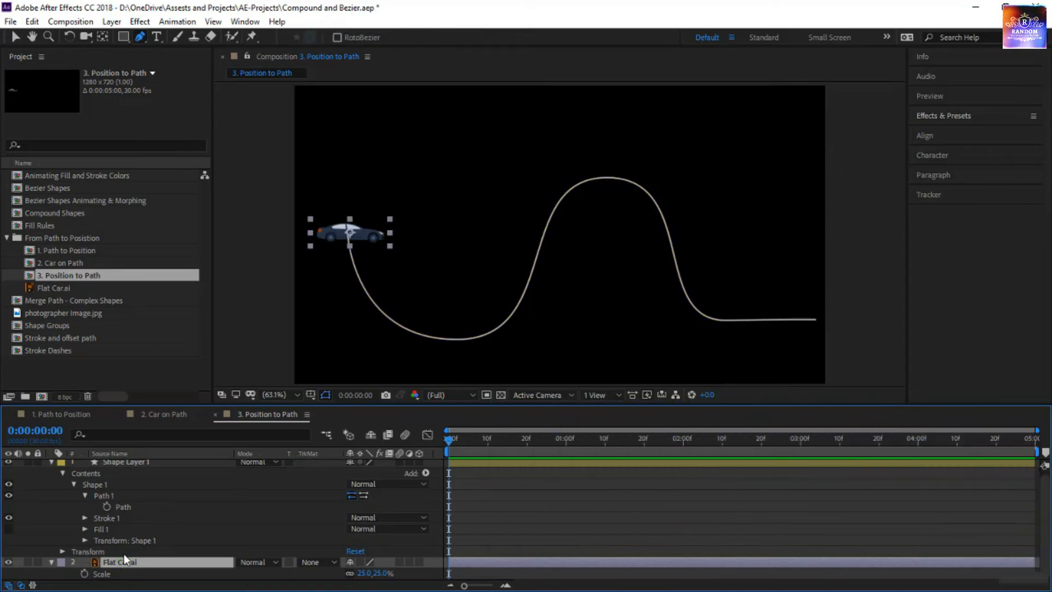
{"action": "key", "text": "p"}
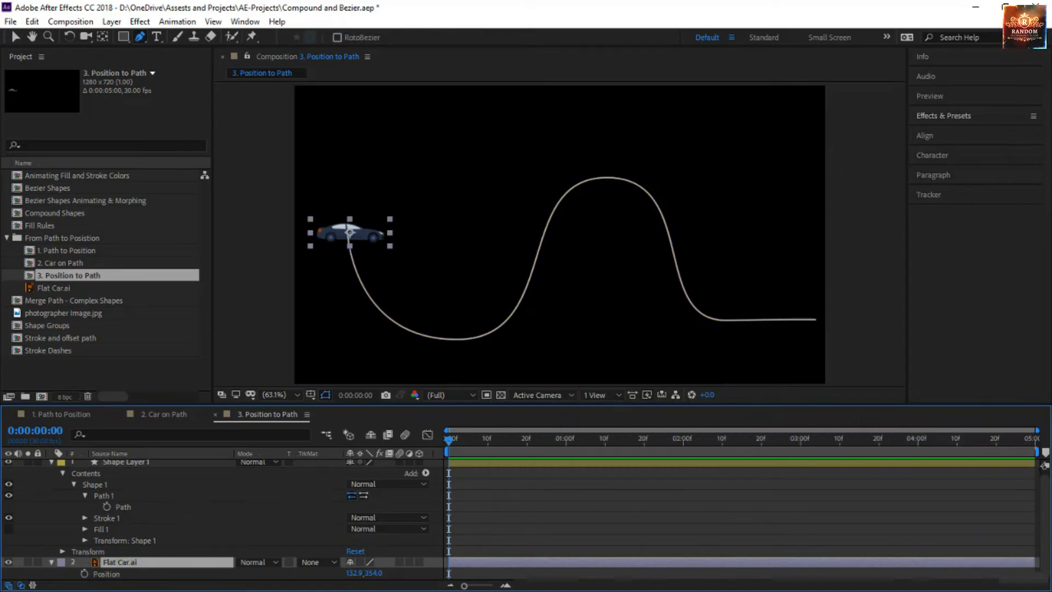
{"action": "left_click", "coordinate": [120, 573]}
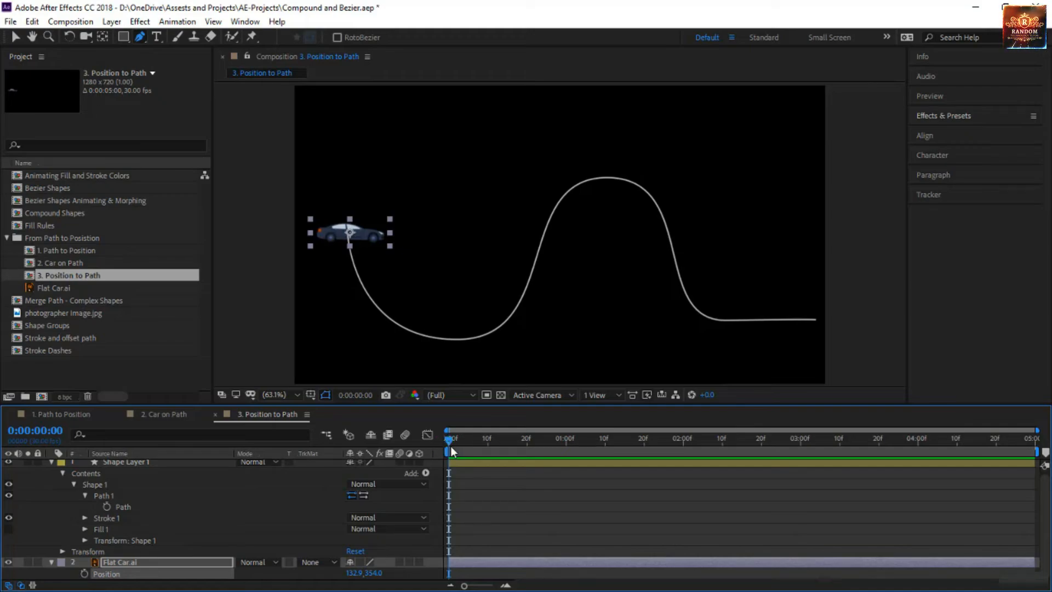
{"action": "key", "text": "ctrl+v"}
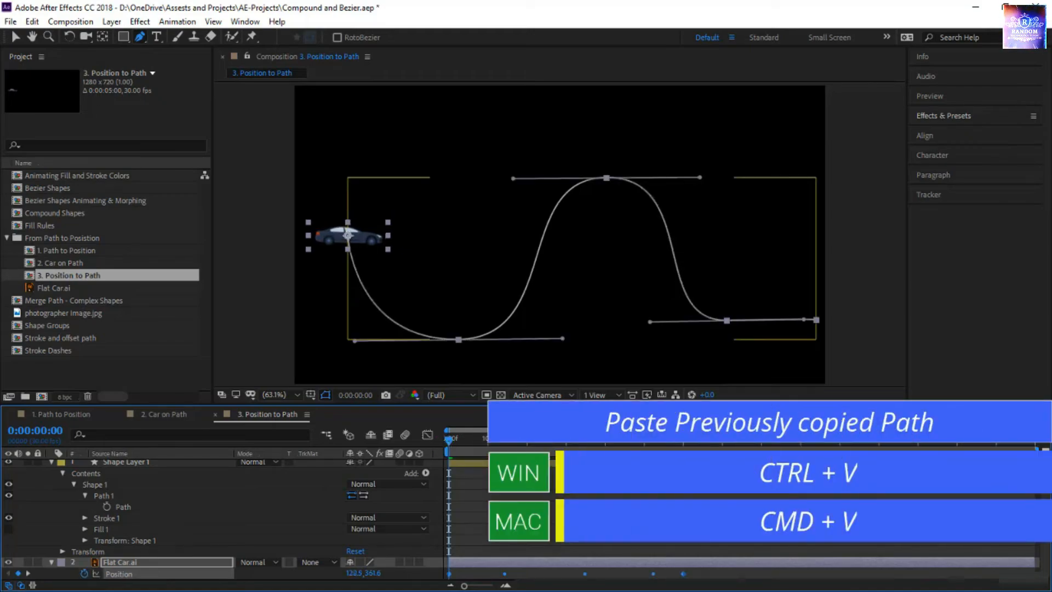
Stretch the car's motion by moving its last Position keyframe close to the end of the composition, and preview the animation
{"action": "left_click", "coordinate": [694, 544]}
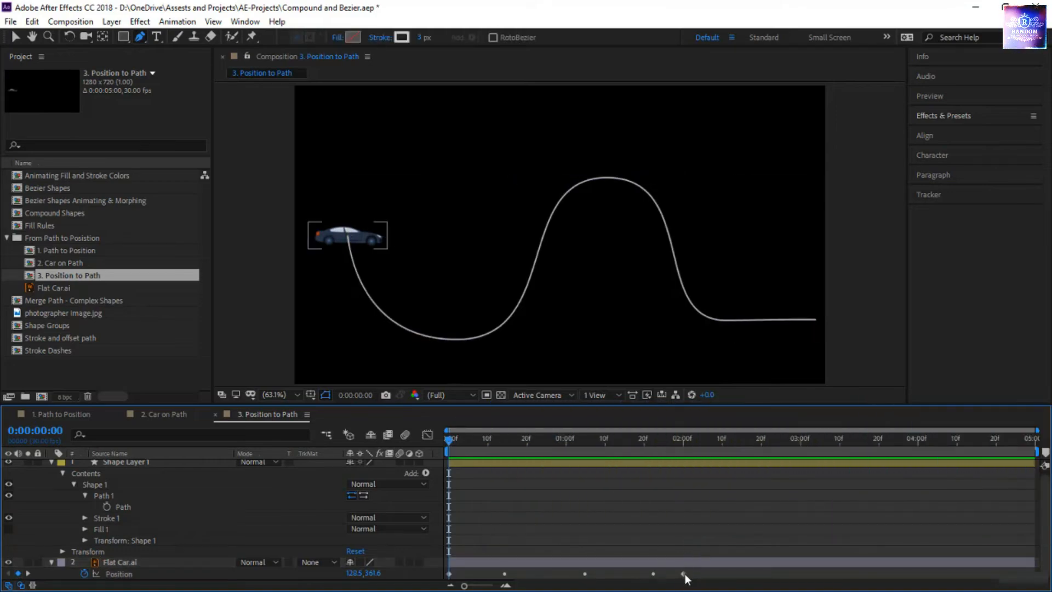
{"action": "left_click_drag", "start_coordinate": [684, 574], "coordinate": [985, 586]}
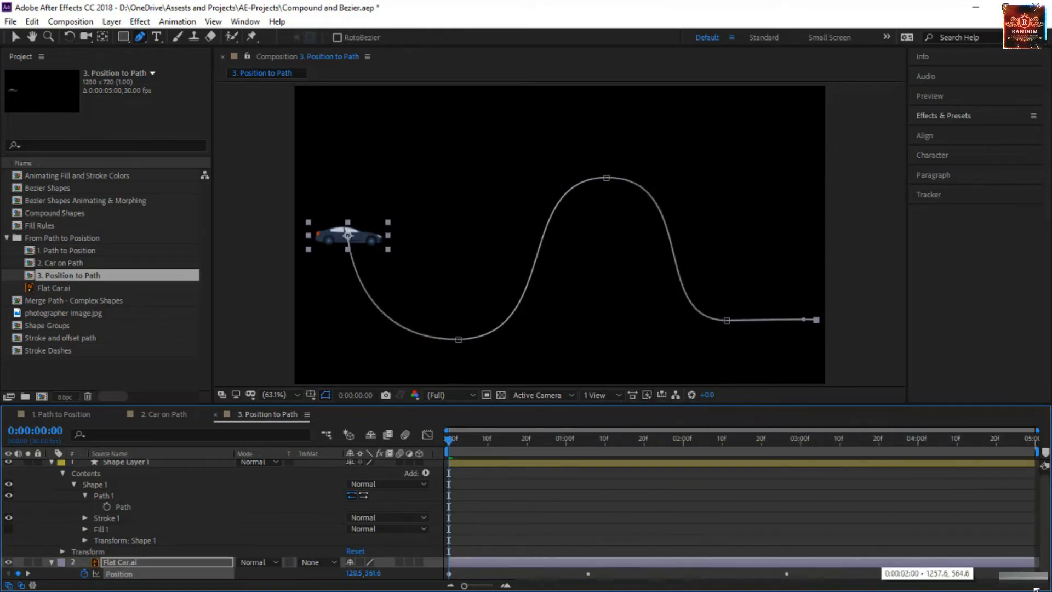
{"action": "key", "text": "space"}
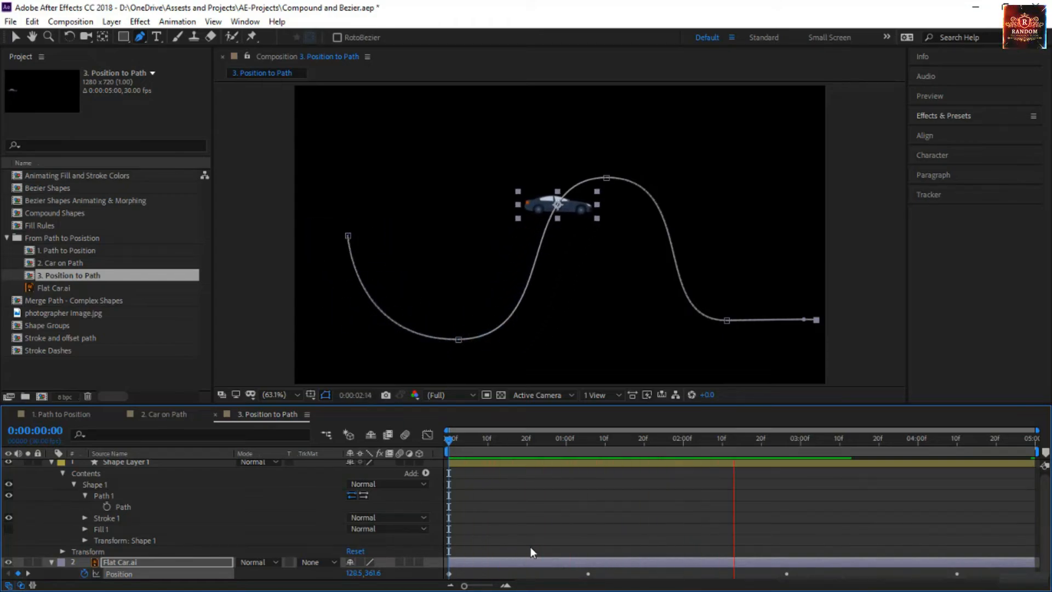
Place Shape Layer 1 beneath the Flat Car.ai layer and set its stroke width to 153 px to form a road
{"action": "left_click", "coordinate": [160, 462]}
{"action": "left_click_drag", "start_coordinate": [160, 495], "coordinate": [161, 569]}
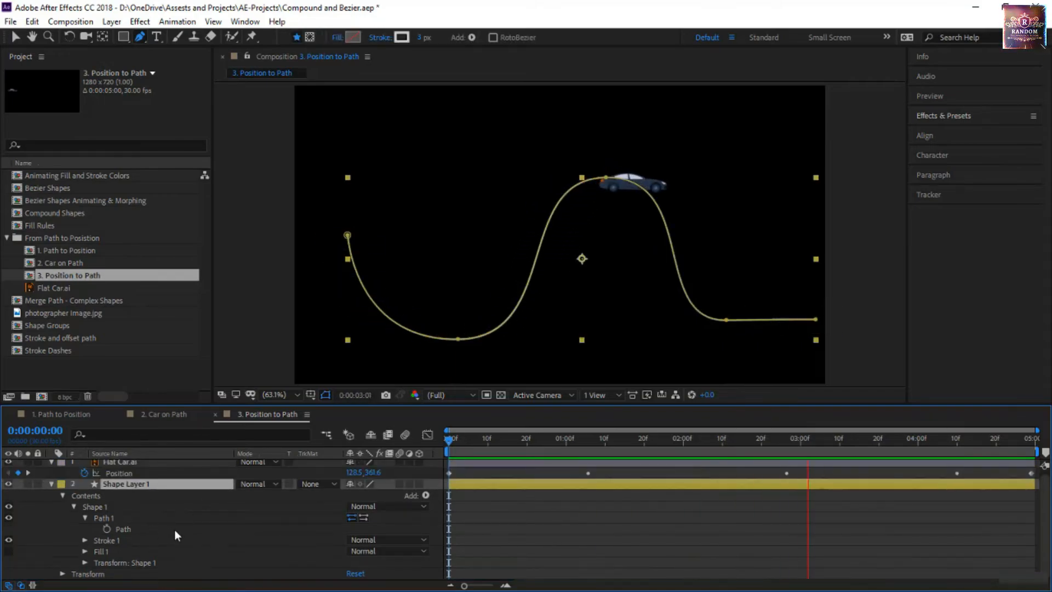
{"action": "left_click", "coordinate": [420, 43]}
{"action": "left_click_drag", "start_coordinate": [419, 43], "coordinate": [532, 54]}
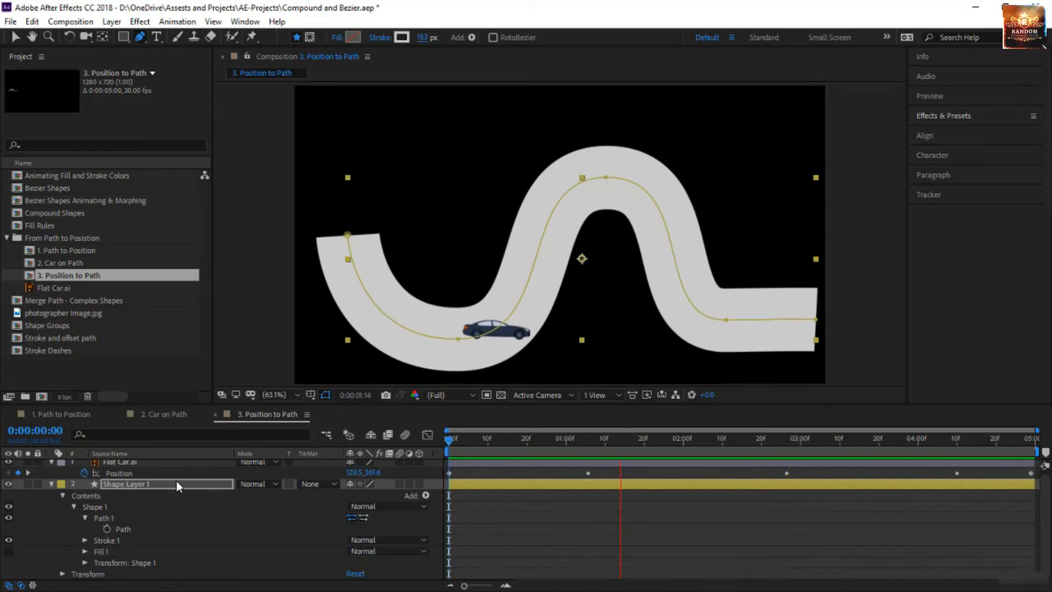
Set the Flat Car.ai layer's Auto-Orientation to Orient Along Path
{"action": "scroll", "coordinate": [170, 479], "scroll_direction": "up", "scroll_amount": 1}
{"action": "left_click", "coordinate": [156, 465]}
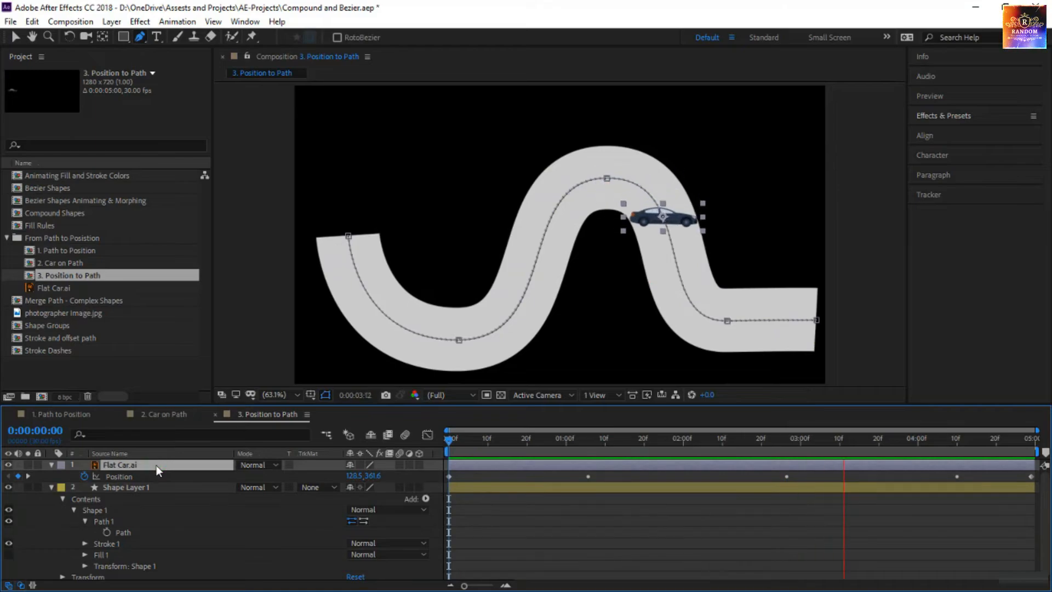
{"action": "right_click", "coordinate": [156, 466]}
{"action": "mouse_move", "coordinate": [253, 178]}
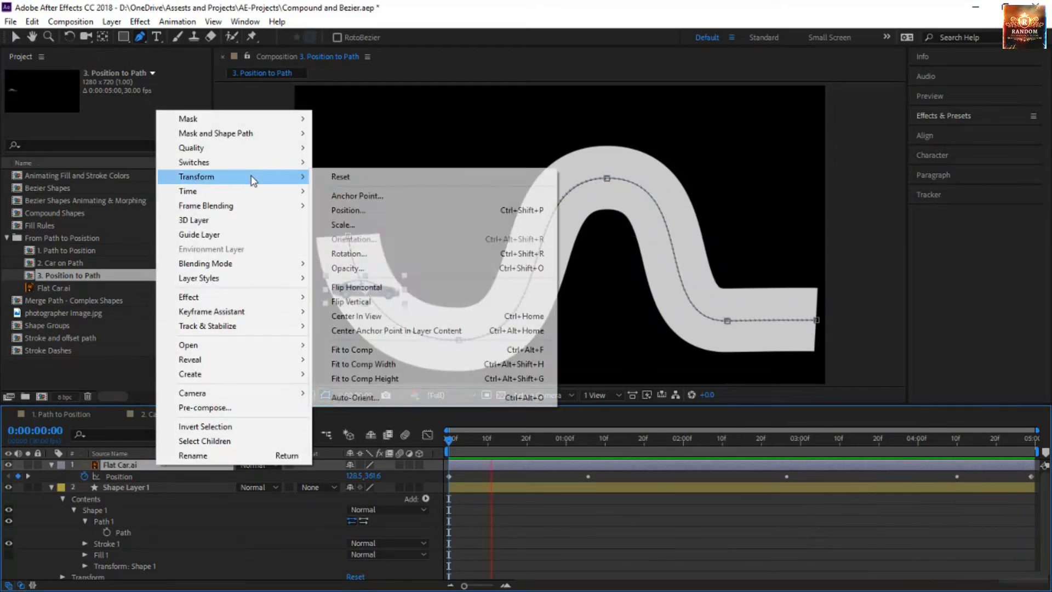
{"action": "left_click", "coordinate": [378, 396]}
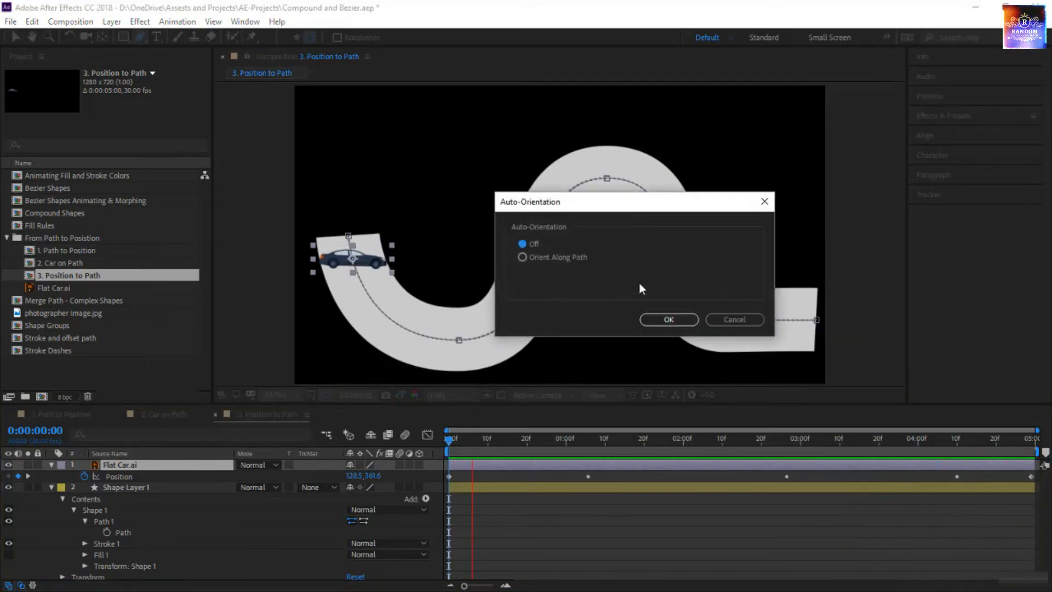
{"action": "left_click", "coordinate": [522, 256]}
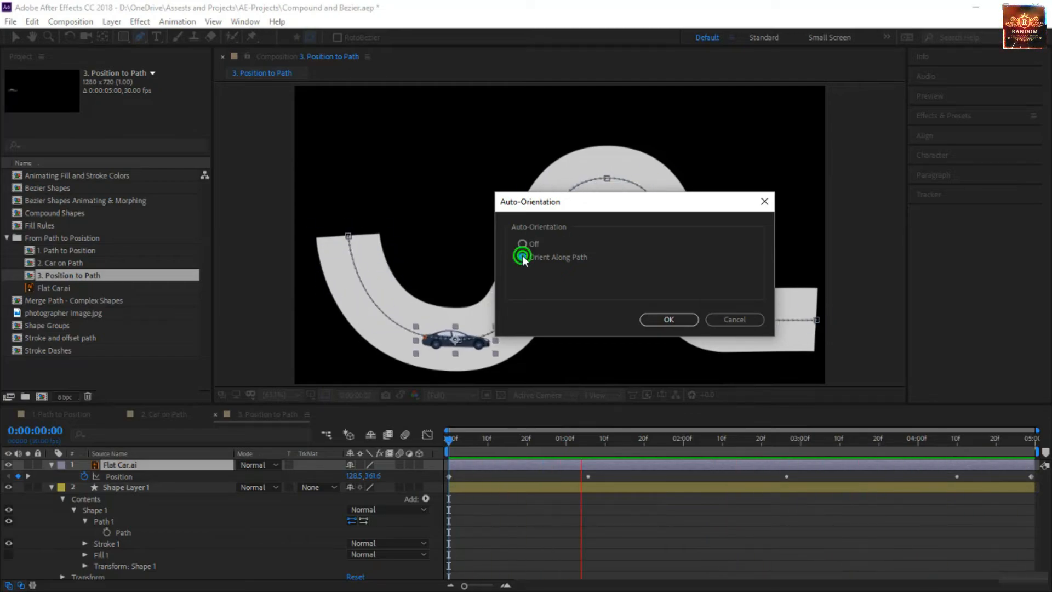
{"action": "left_click", "coordinate": [679, 318]}
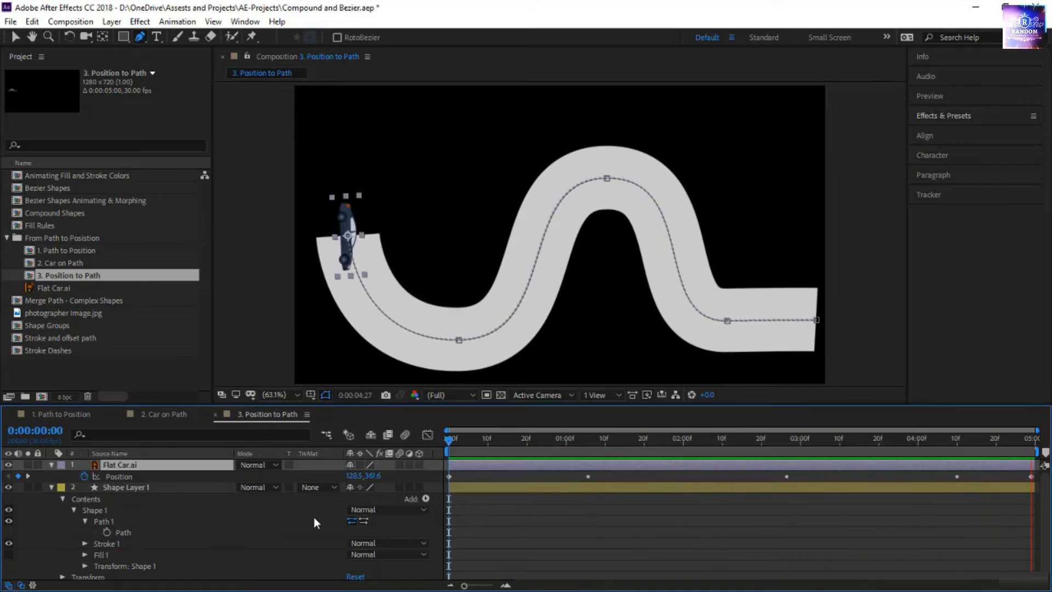
Duplicate Shape Layer 1 and set the duplicate's stroke width to 5 px
{"action": "left_click", "coordinate": [282, 528]}
{"action": "left_click", "coordinate": [194, 490]}
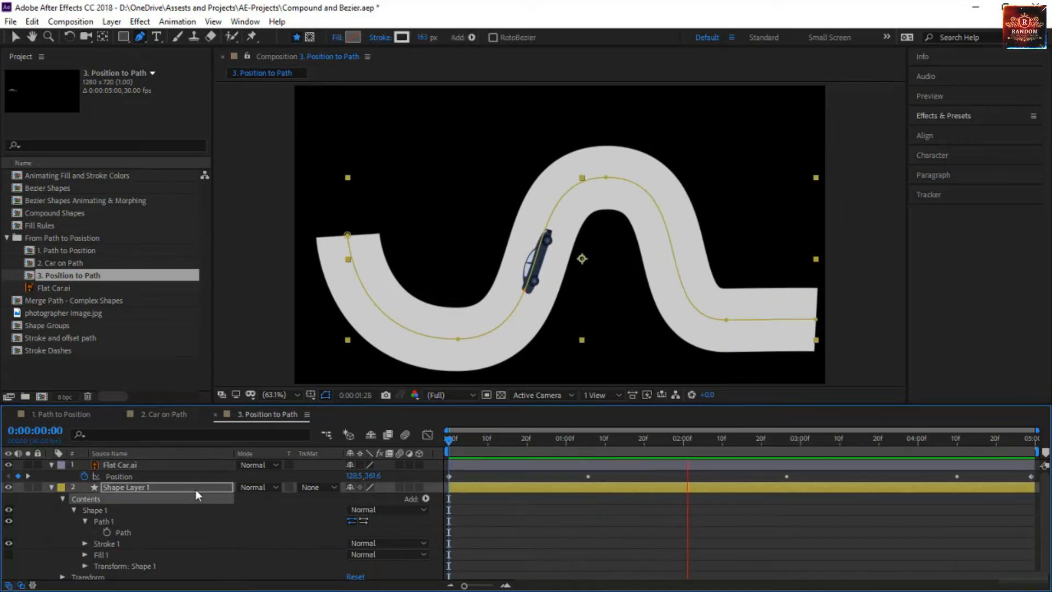
{"action": "key", "text": "ctrl+d"}
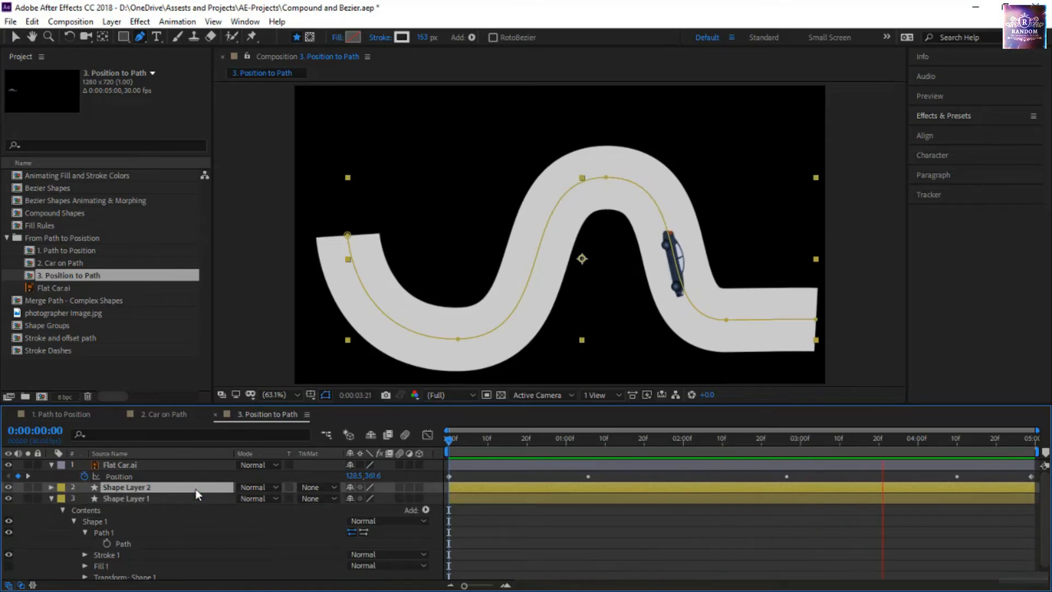
{"action": "left_click", "coordinate": [423, 37]}
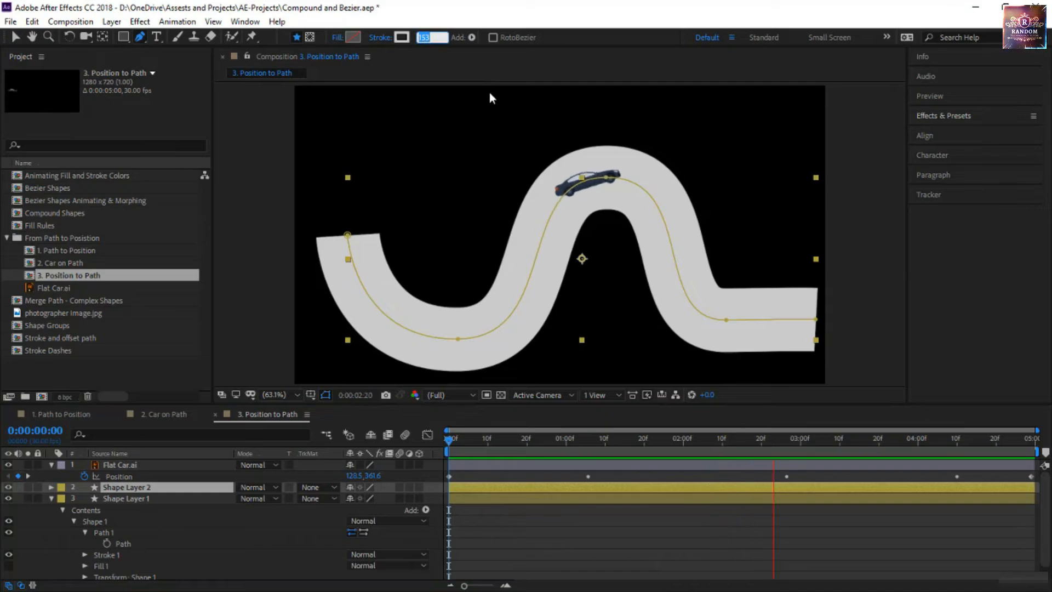
{"action": "type", "text": "5"}
{"action": "key", "text": "Return"}
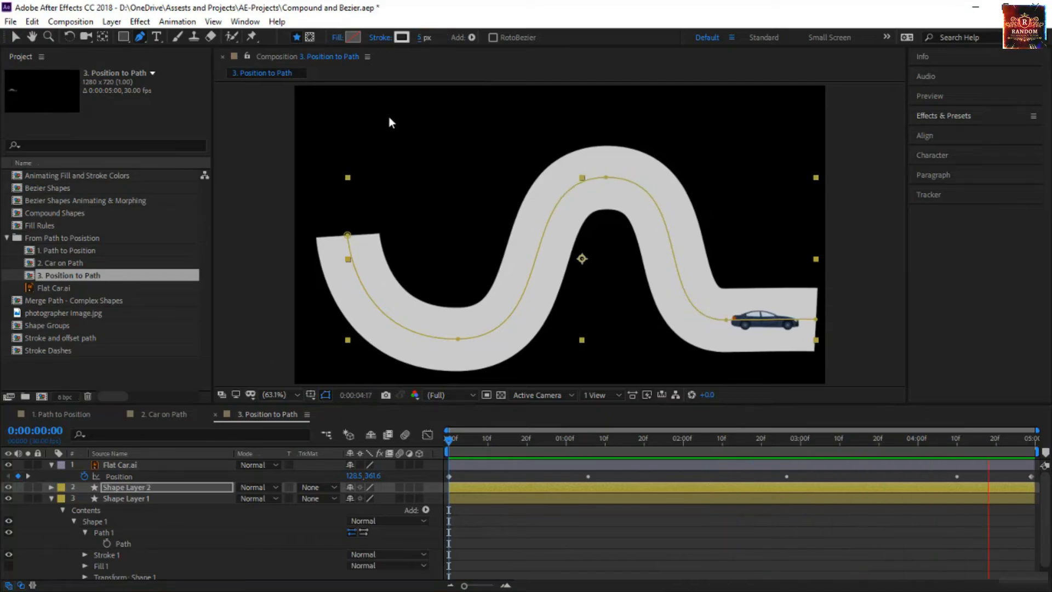
Set the stroke color of Shape Layer 2 to dark grey 1E1E1E
{"action": "left_click", "coordinate": [408, 36]}
{"action": "mouse_move", "coordinate": [664, 446]}
{"action": "left_mouse_down"}
{"action": "mouse_move", "coordinate": [591, 542]}
{"action": "mouse_move", "coordinate": [613, 532]}
{"action": "left_mouse_up"}
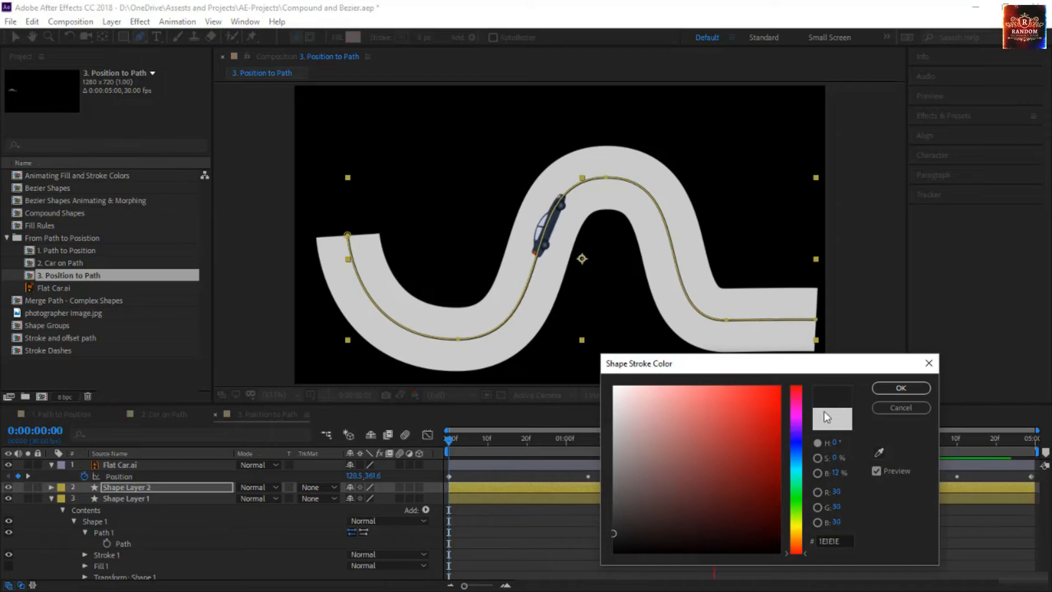
{"action": "left_click", "coordinate": [897, 389]}
Add dashes of 10 to Stroke 1 of Shape Layer 2 to turn the centre line into a dashed line
{"action": "left_click", "coordinate": [51, 487]}
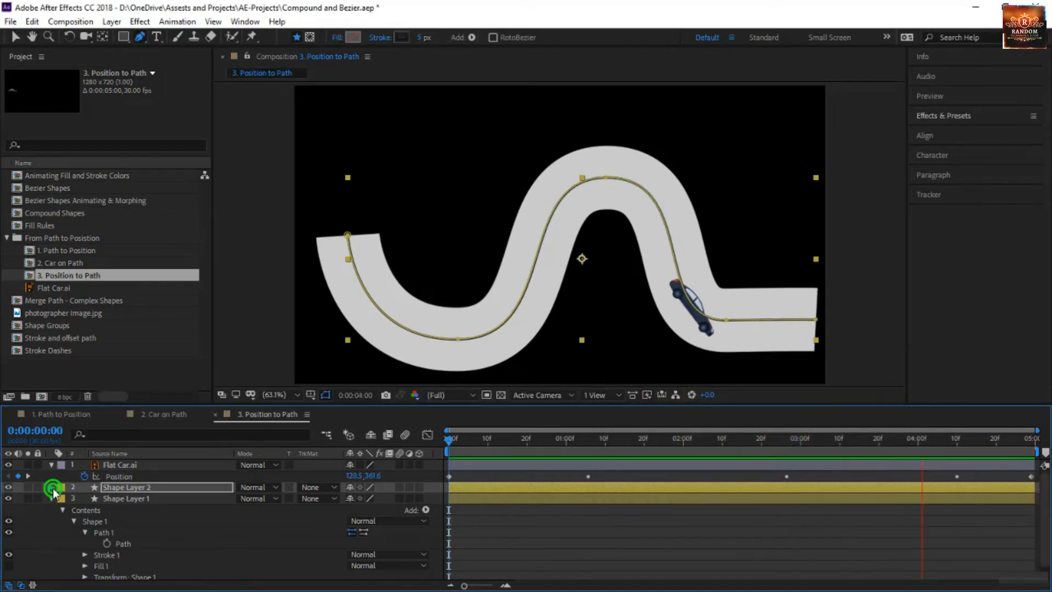
{"action": "left_click", "coordinate": [62, 499]}
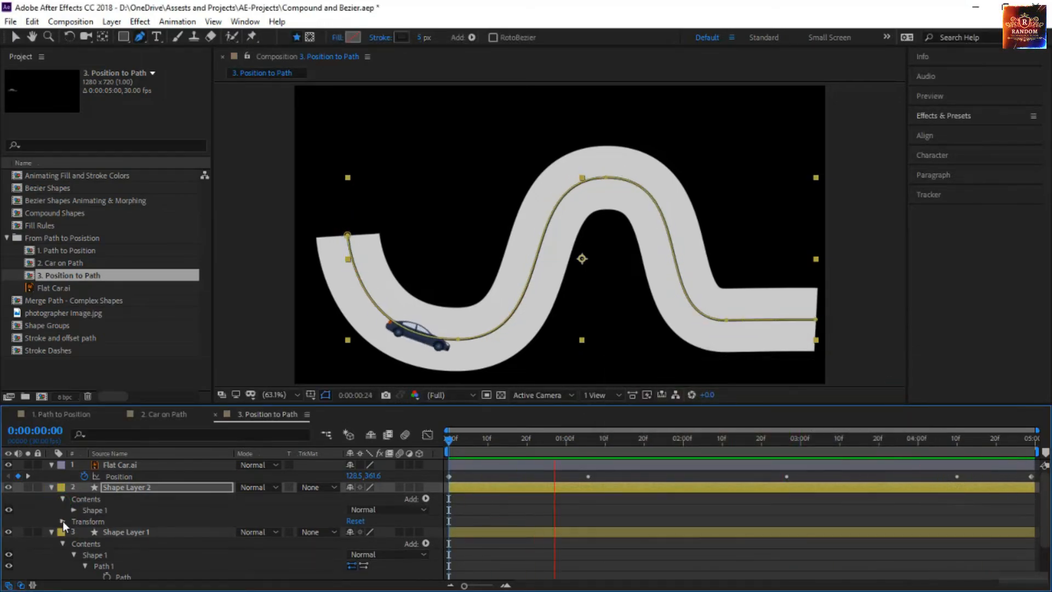
{"action": "left_click", "coordinate": [74, 509]}
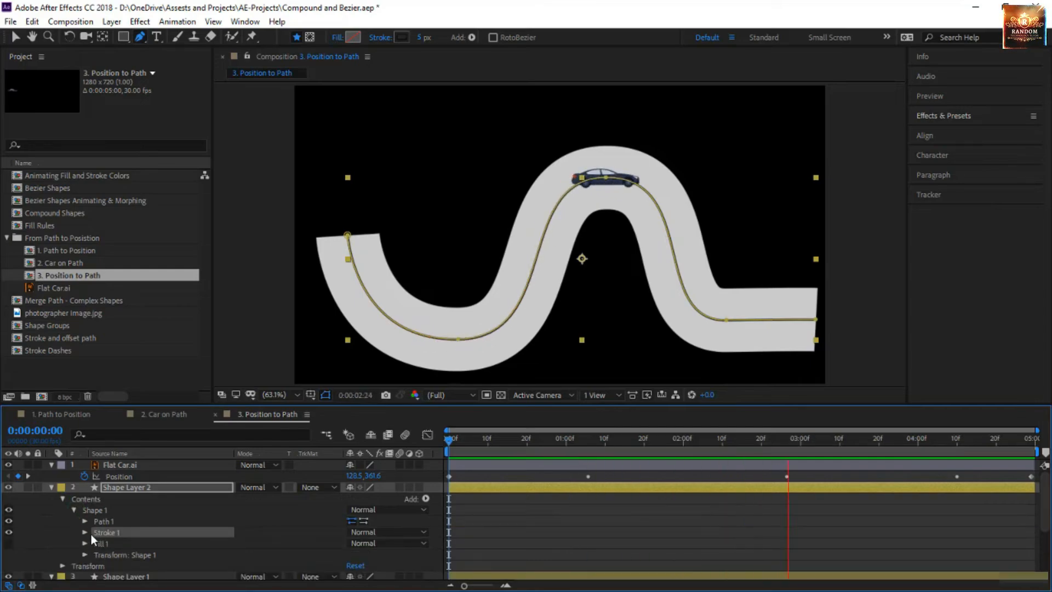
{"action": "left_click", "coordinate": [88, 533]}
{"action": "scroll", "coordinate": [165, 530], "scroll_direction": "down", "scroll_amount": 5}
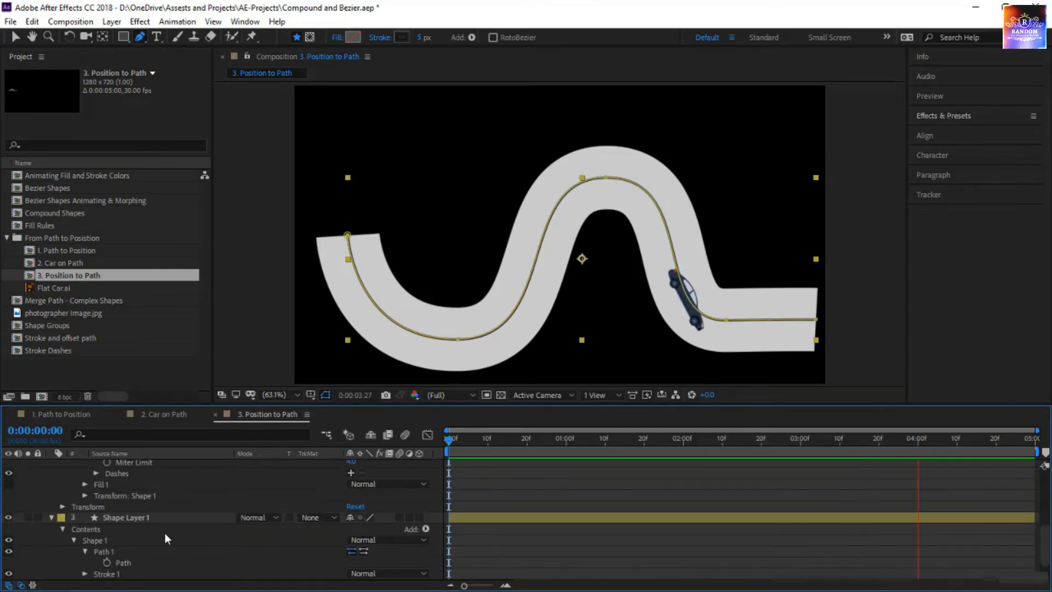
{"action": "left_click", "coordinate": [97, 474]}
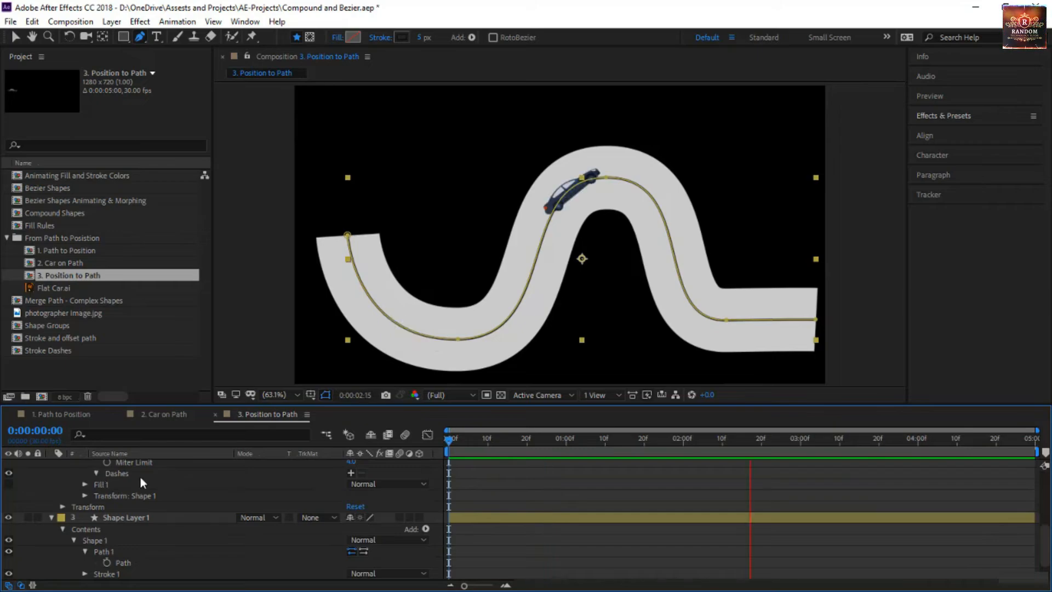
{"action": "left_click", "coordinate": [351, 473]}
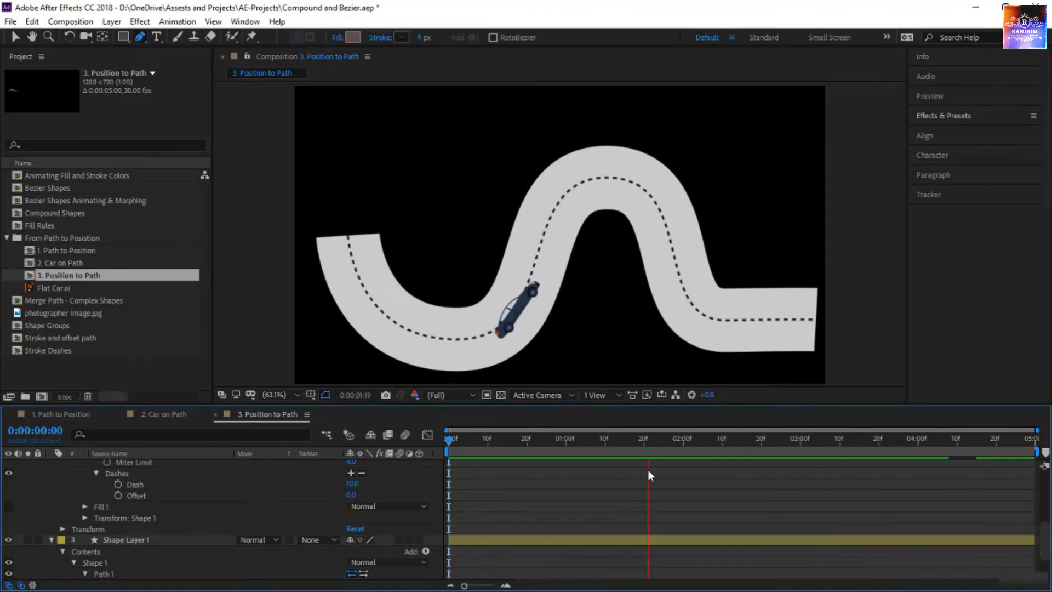
Move the second Position keyframe of Flat Car.ai earlier, to about 0:00:00:15, and preview the motion
{"action": "scroll", "coordinate": [648, 469], "scroll_direction": "up", "scroll_amount": 5}
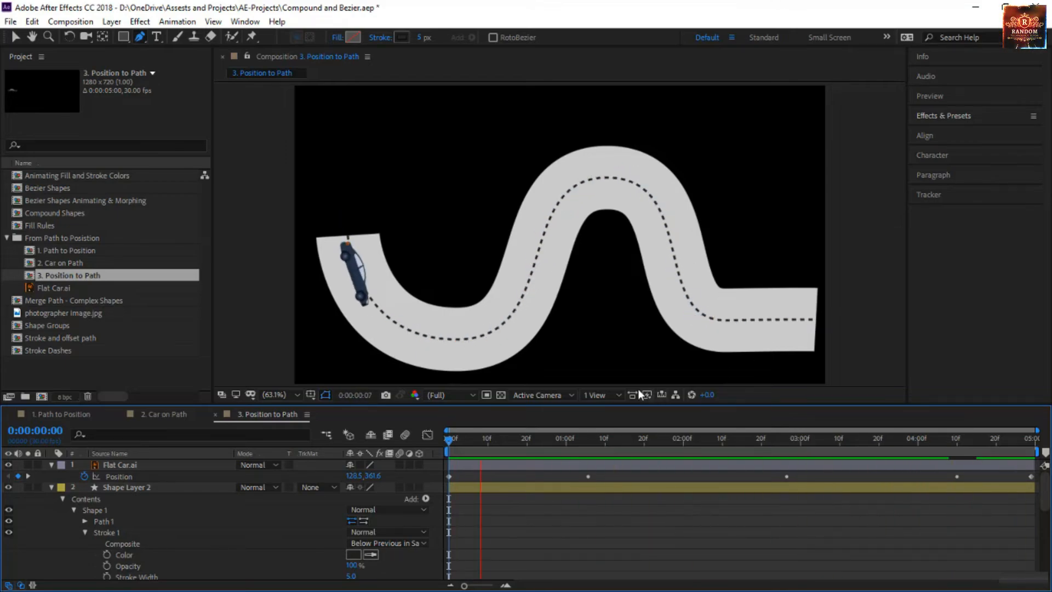
{"action": "left_click", "coordinate": [589, 476]}
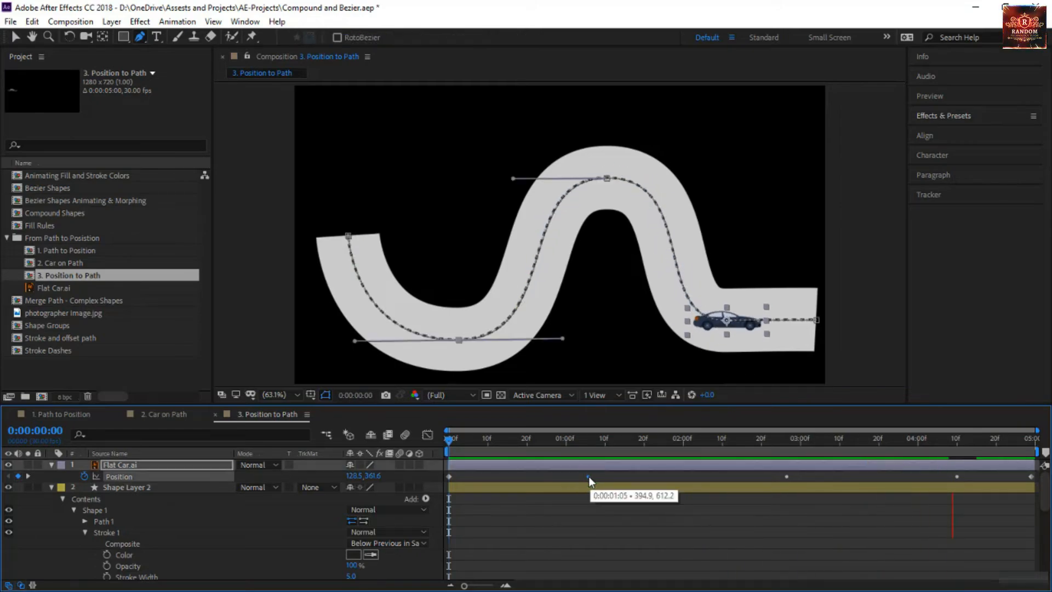
{"action": "left_click_drag", "start_coordinate": [591, 475], "coordinate": [512, 479]}
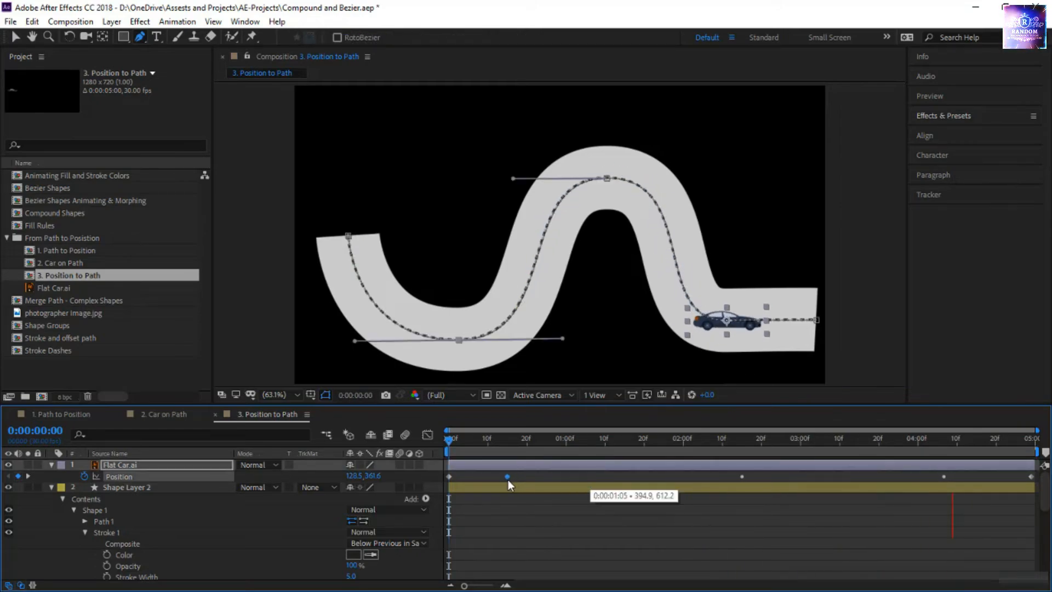
{"action": "key", "text": "space"}
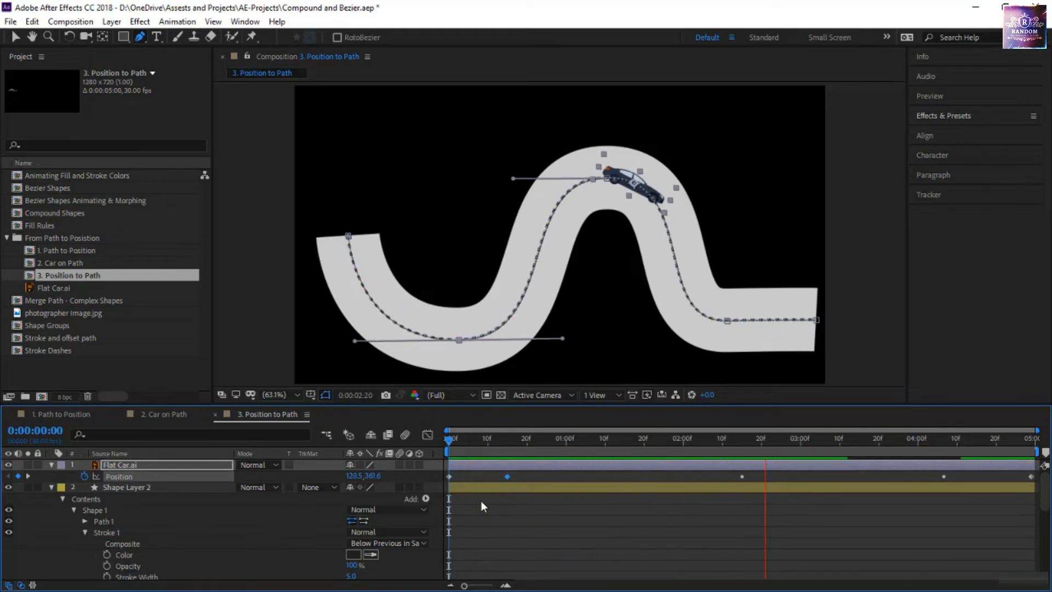
Move the car's fourth Position keyframe to about 0:00:03:04 and its last one to about 0:00:04:00, and preview the motion
{"action": "left_click", "coordinate": [743, 477]}
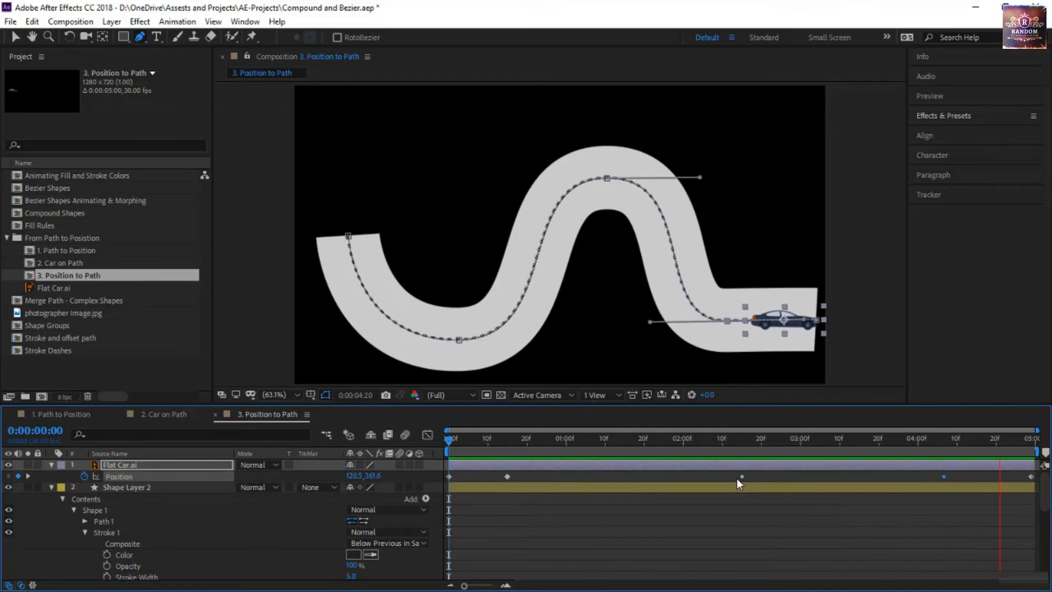
{"action": "mouse_move", "coordinate": [742, 477]}
{"action": "left_mouse_down"}
{"action": "mouse_move", "coordinate": [758, 479]}
{"action": "mouse_move", "coordinate": [742, 482]}
{"action": "left_mouse_up"}
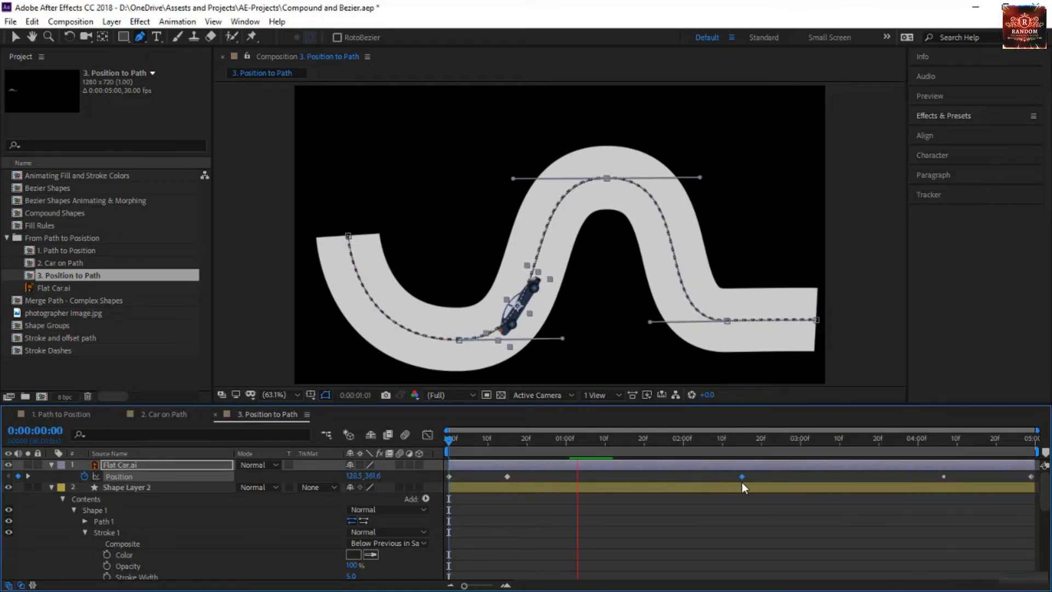
{"action": "left_click", "coordinate": [940, 476]}
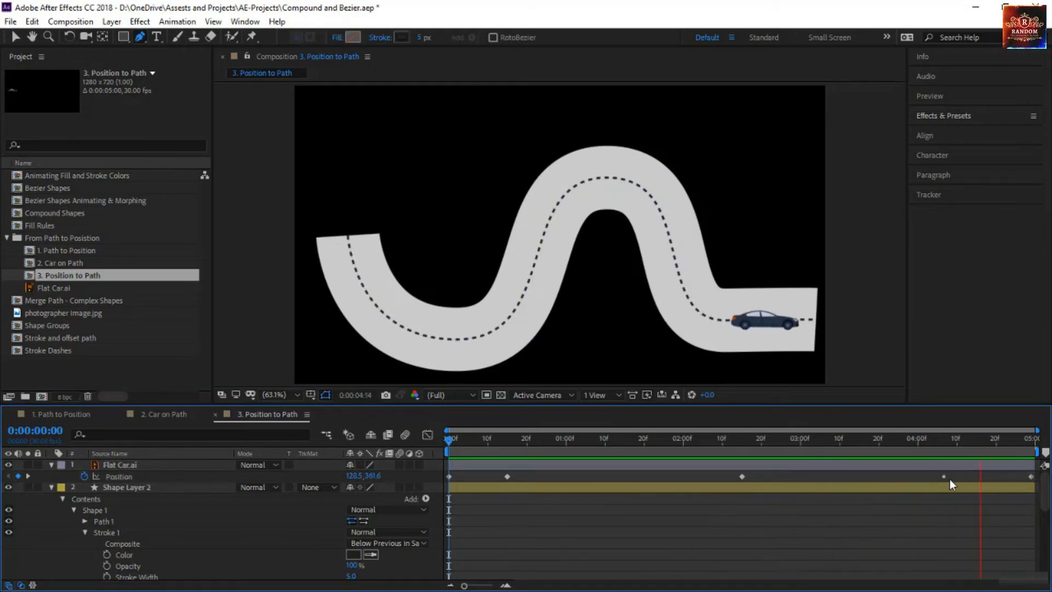
{"action": "left_click_drag", "start_coordinate": [944, 476], "coordinate": [815, 481]}
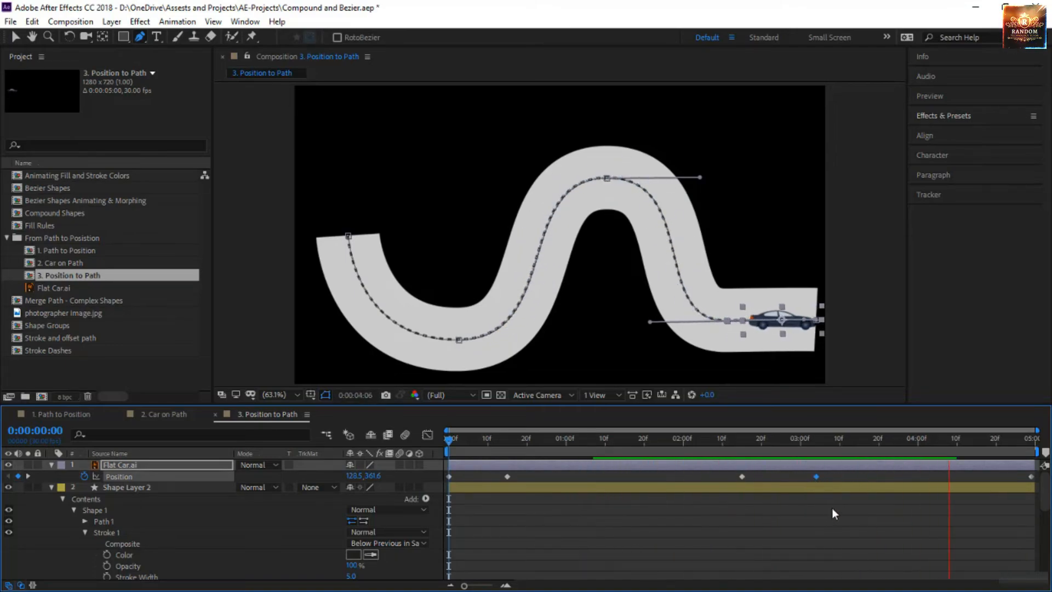
{"action": "left_click", "coordinate": [1032, 476]}
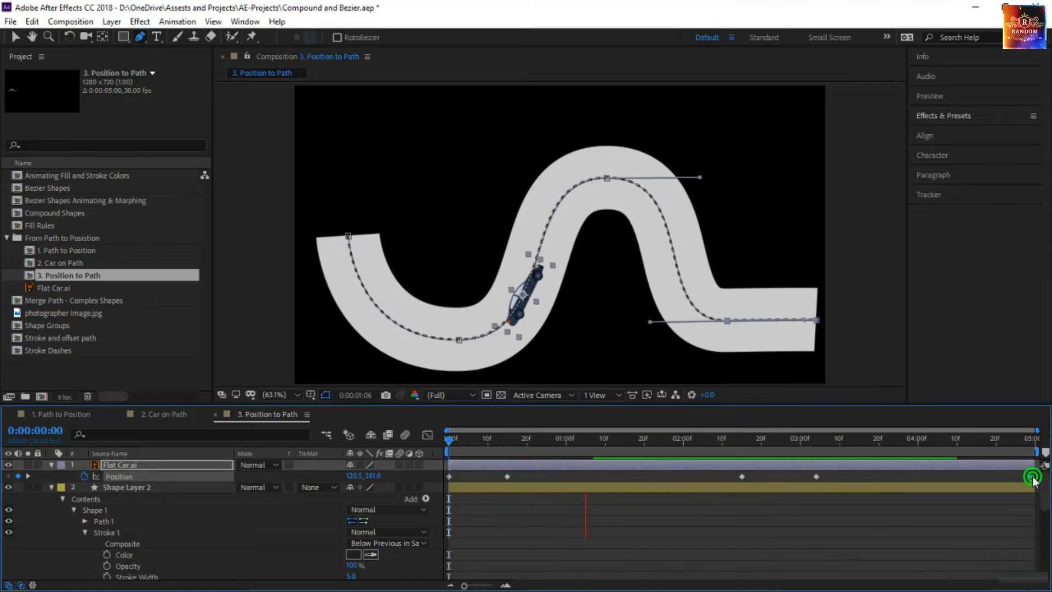
{"action": "left_click_drag", "start_coordinate": [1033, 477], "coordinate": [918, 477]}
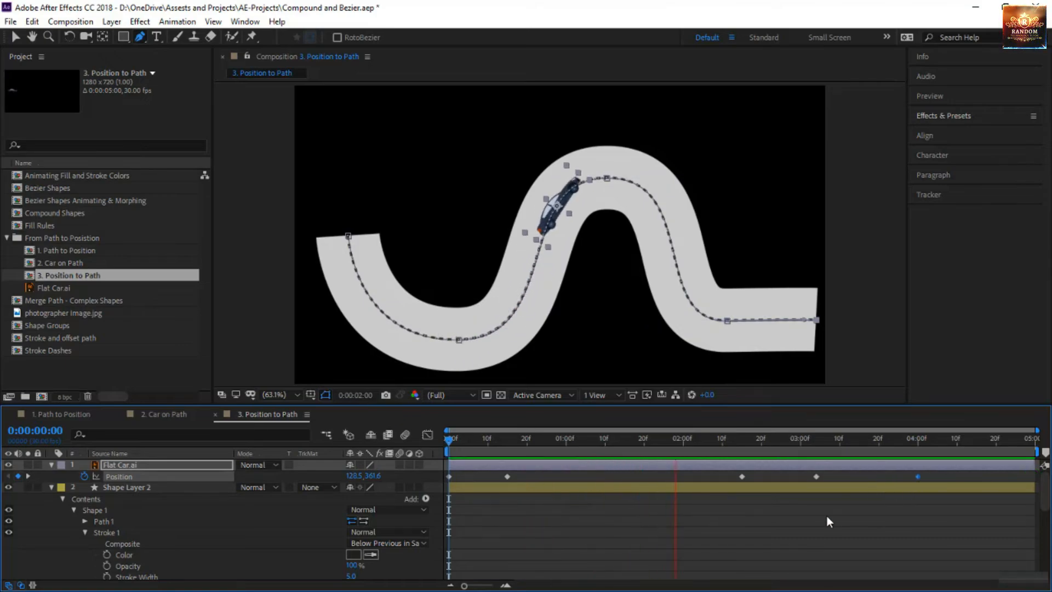
{"action": "left_click", "coordinate": [687, 522]}
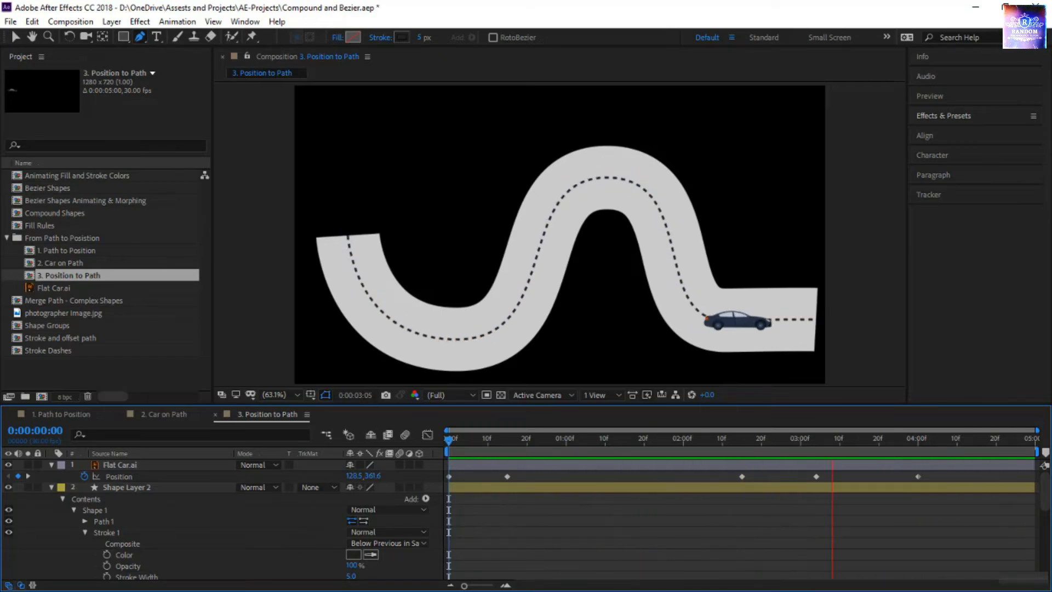
{"action": "key", "text": "space"}
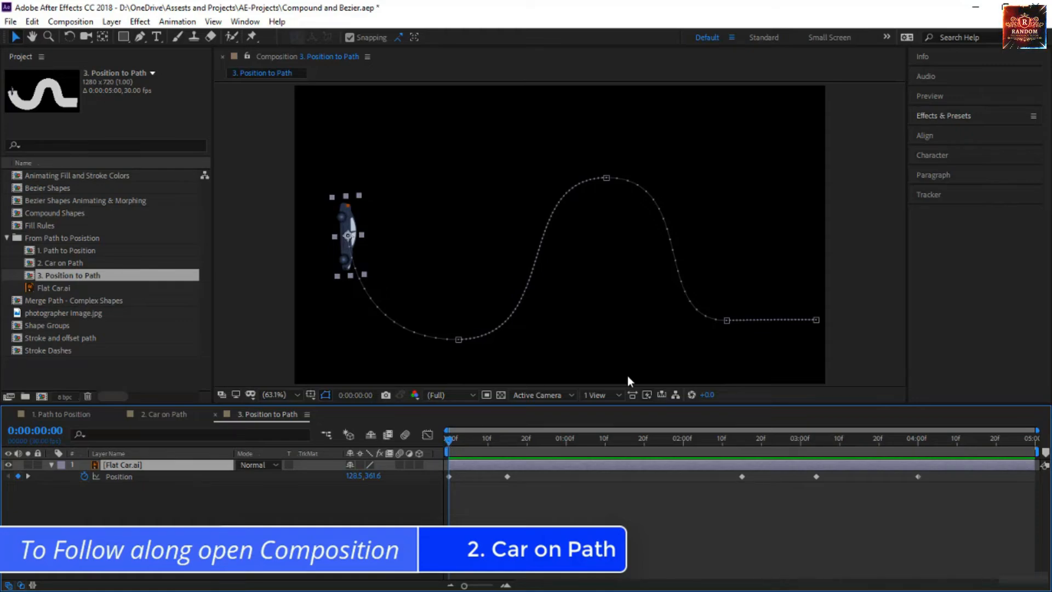
Preview the Flat Car.ai animation and examine the motion path that its Position keyframes create
{"action": "left_click", "coordinate": [657, 500]}
{"action": "key", "text": "space"}
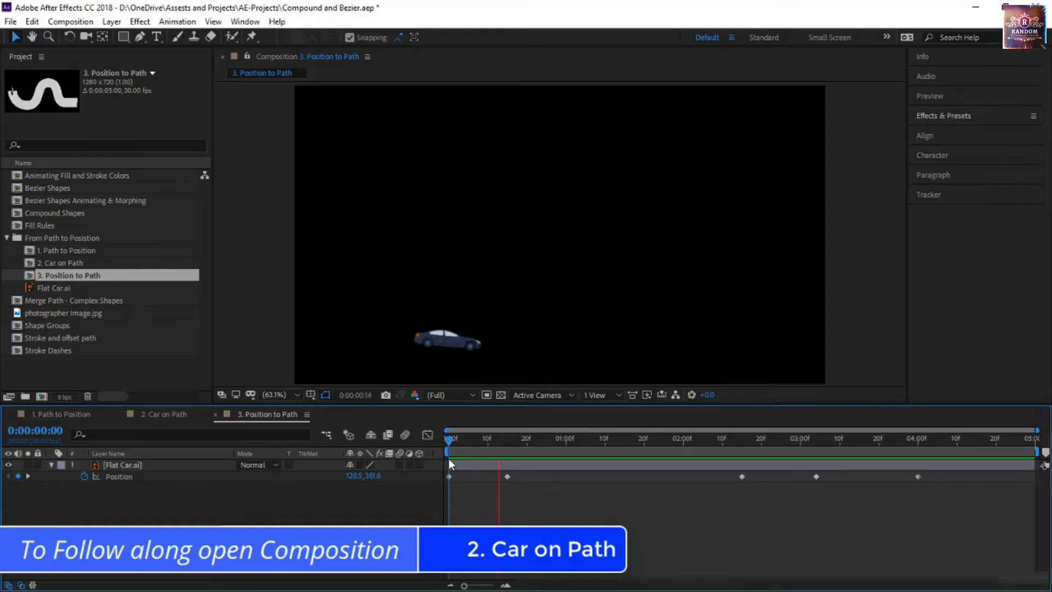
{"action": "left_click", "coordinate": [182, 462]}
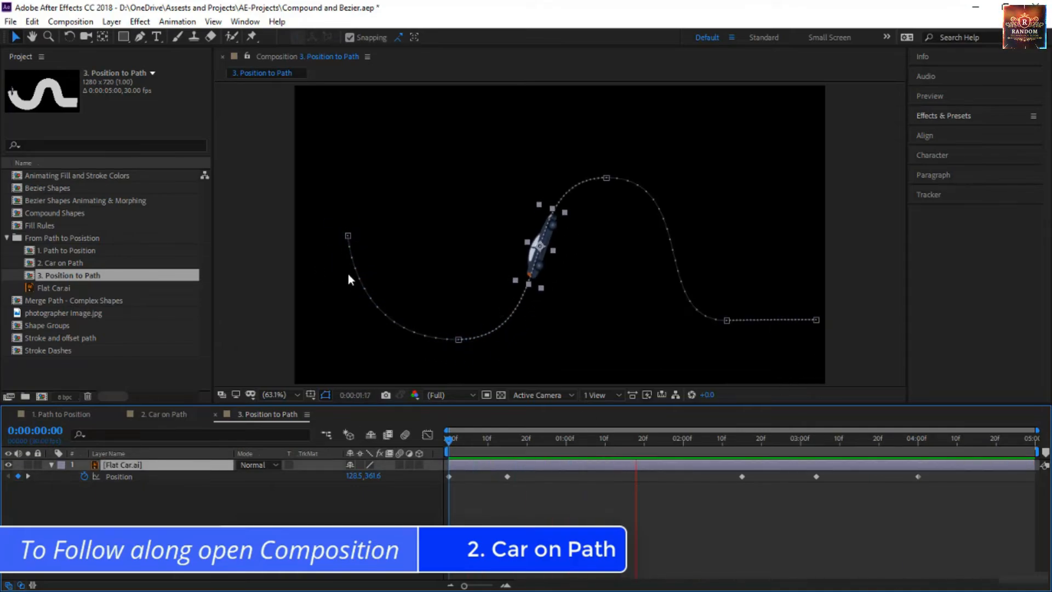
{"action": "left_click", "coordinate": [318, 513]}
{"action": "key", "text": "space"}
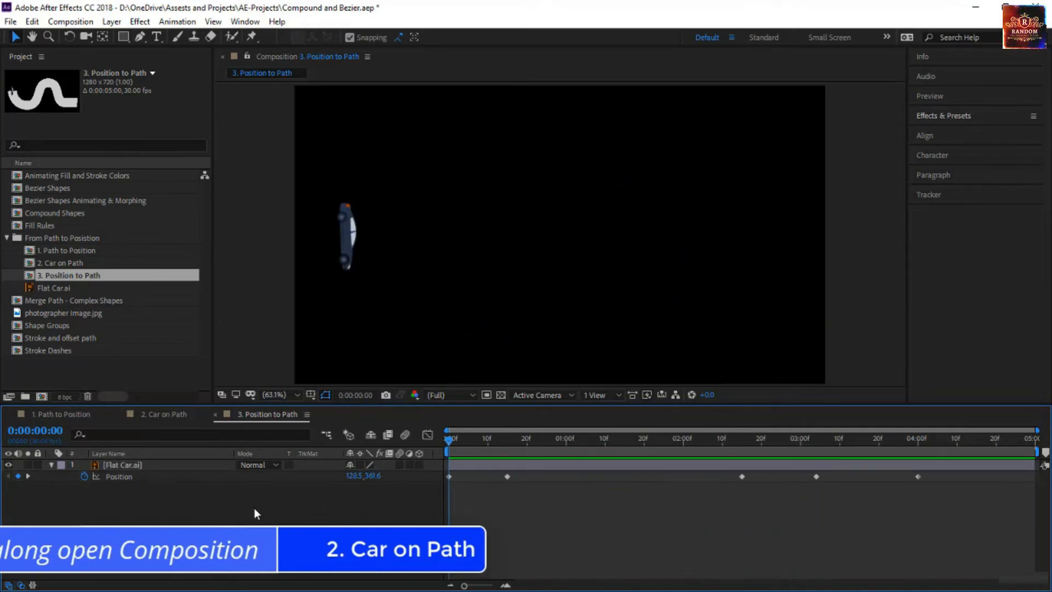
Copy all Position keyframes of Flat Car.ai and create a shape layer with a single Pen tool point on the car
{"action": "left_click", "coordinate": [185, 478]}
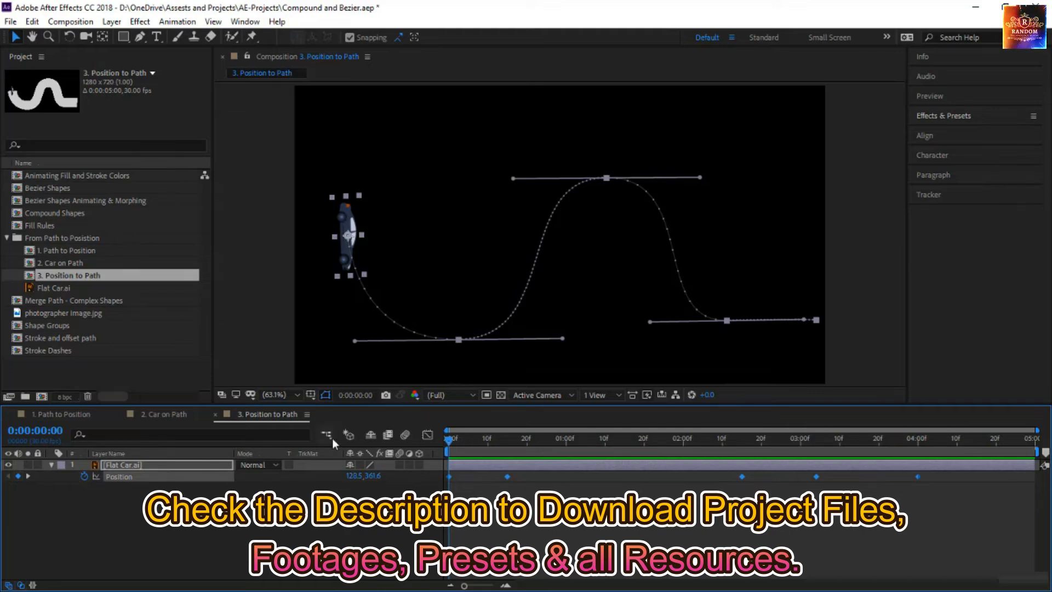
{"action": "left_click", "coordinate": [263, 526]}
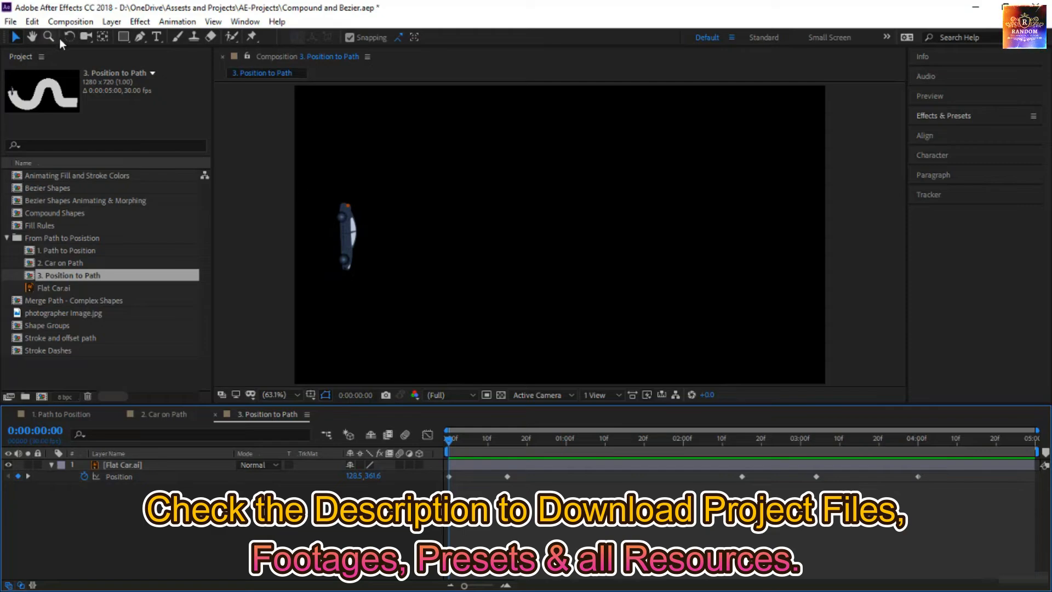
{"action": "left_click", "coordinate": [141, 38]}
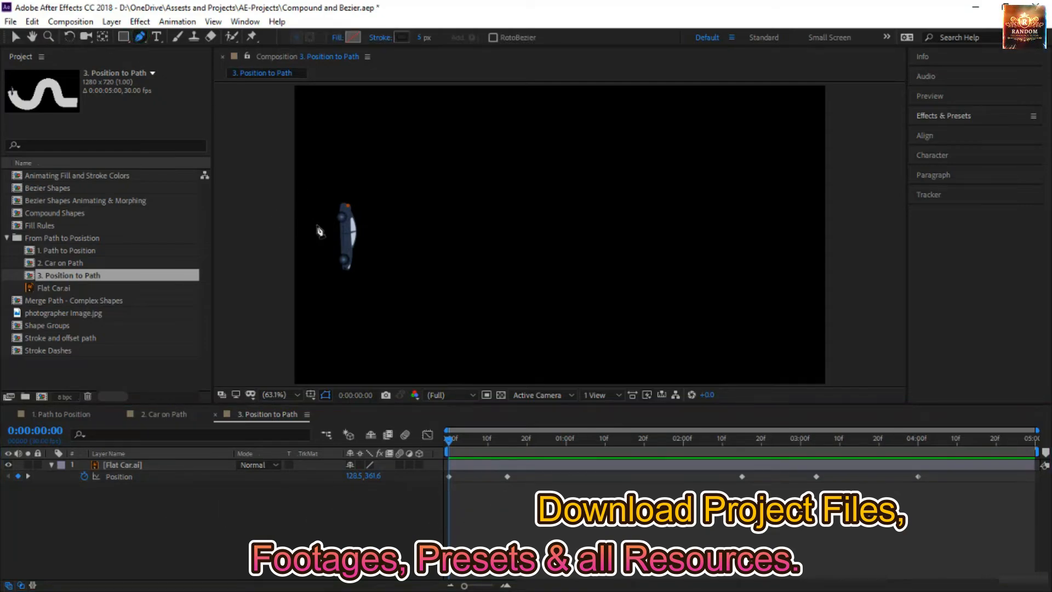
{"action": "left_click", "coordinate": [346, 233]}
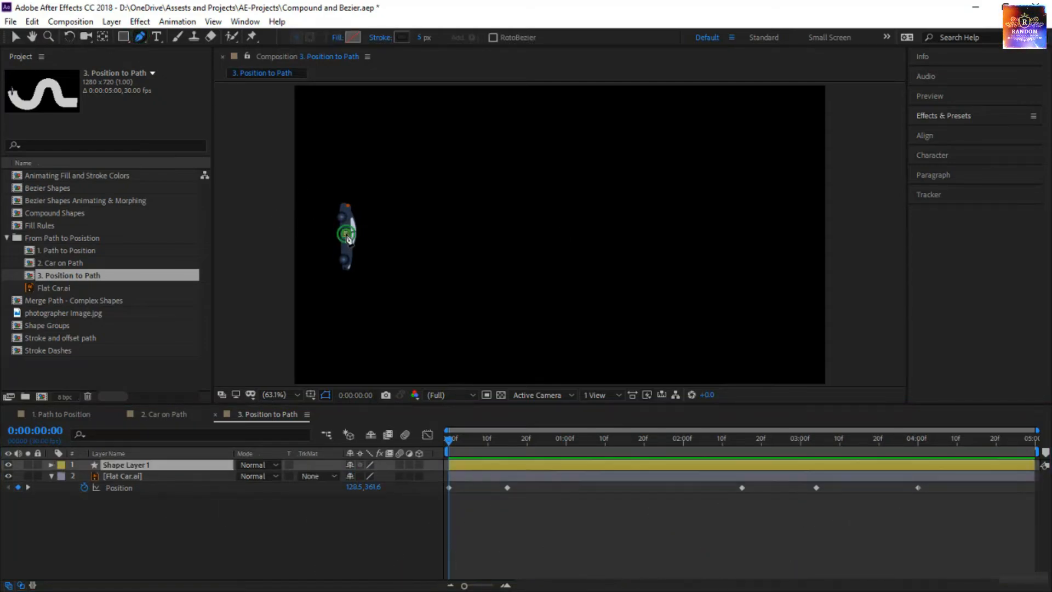
Expand the contents of Shape Layer 1 down to the components of Shape 1
{"action": "left_click", "coordinate": [51, 465]}
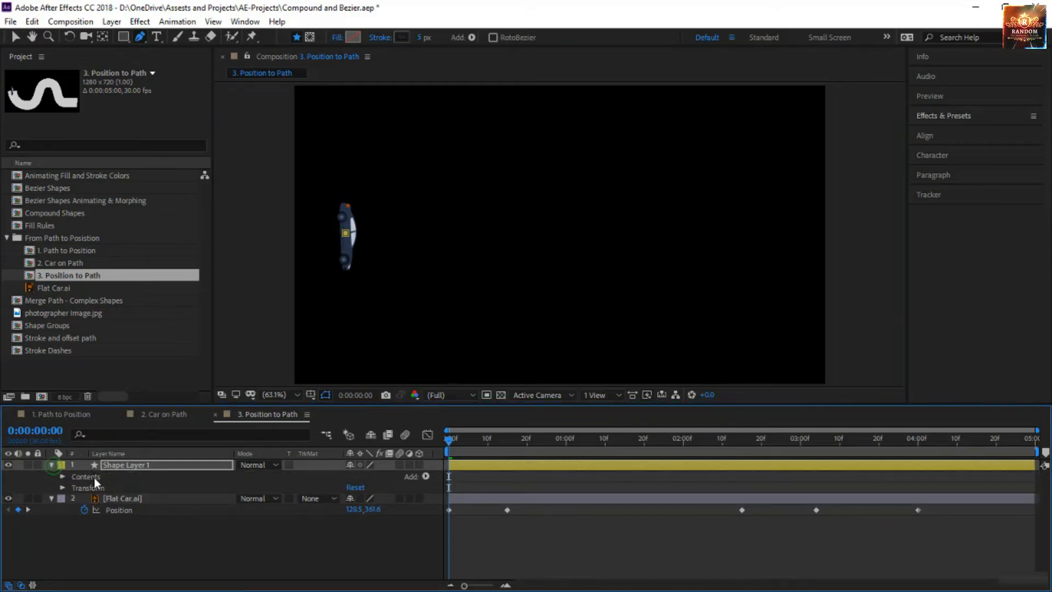
{"action": "left_click", "coordinate": [63, 477]}
{"action": "left_click", "coordinate": [95, 489]}
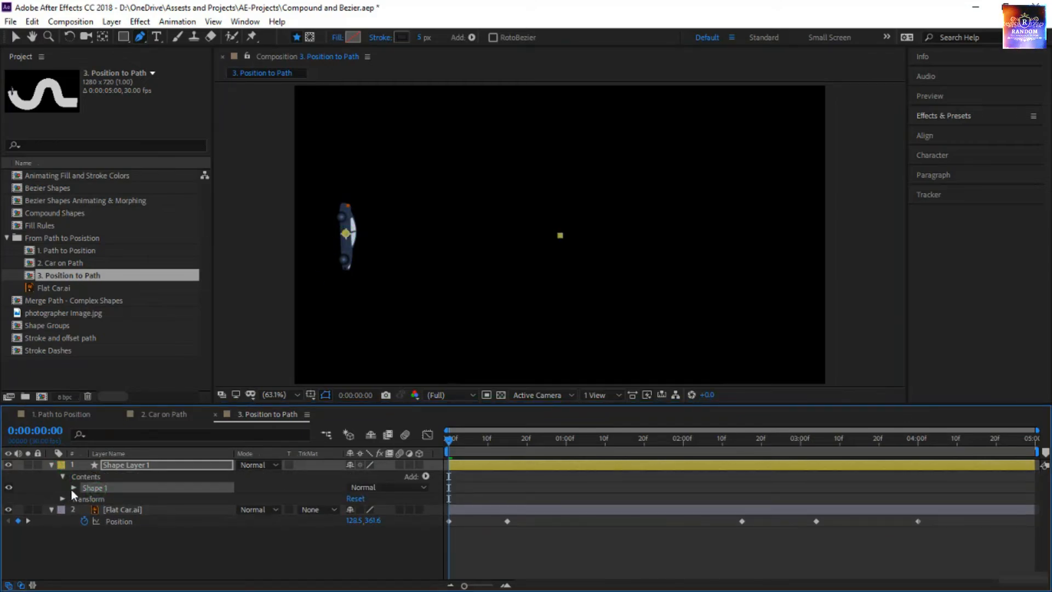
{"action": "left_click", "coordinate": [72, 488]}
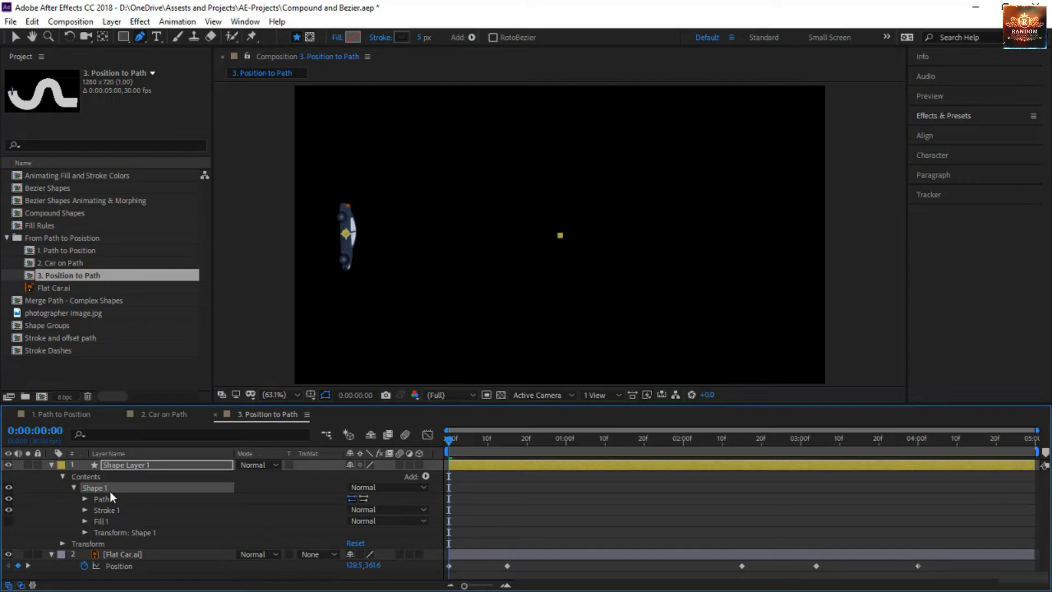
{"action": "left_click", "coordinate": [426, 477]}
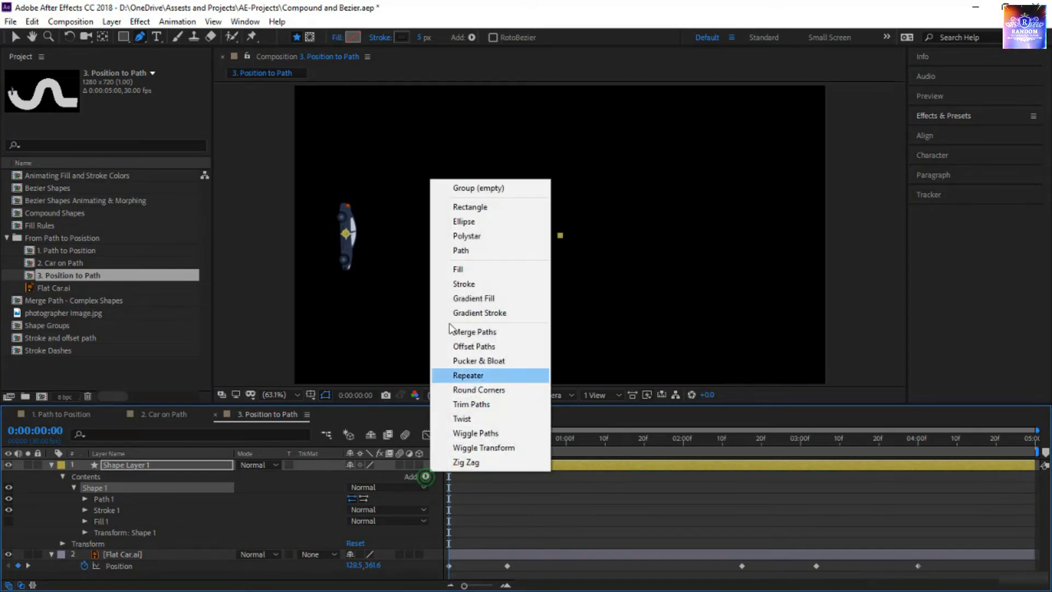
{"action": "left_click", "coordinate": [477, 252]}
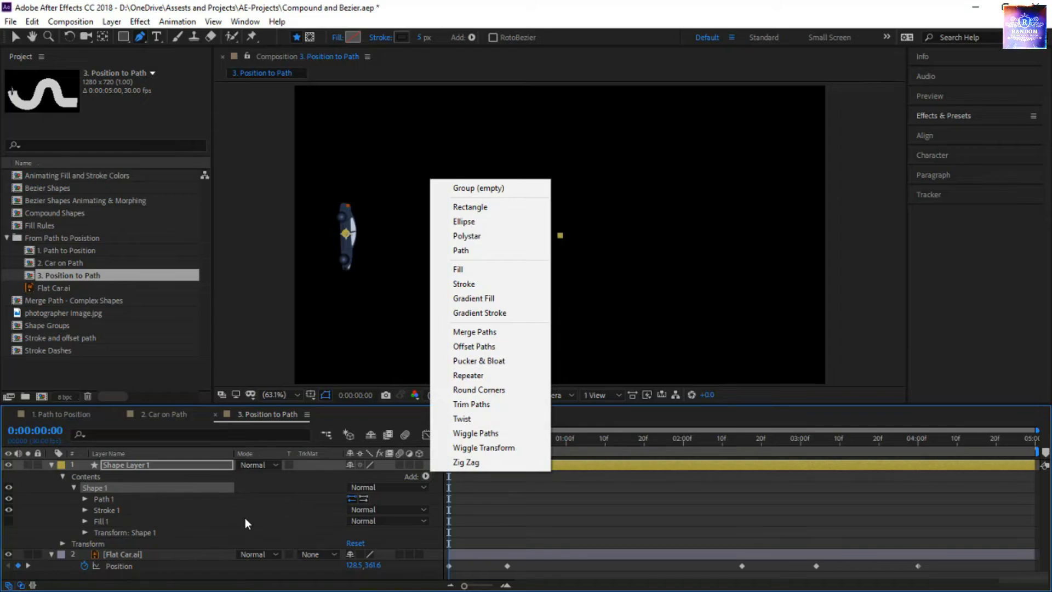
{"action": "left_click", "coordinate": [182, 468]}
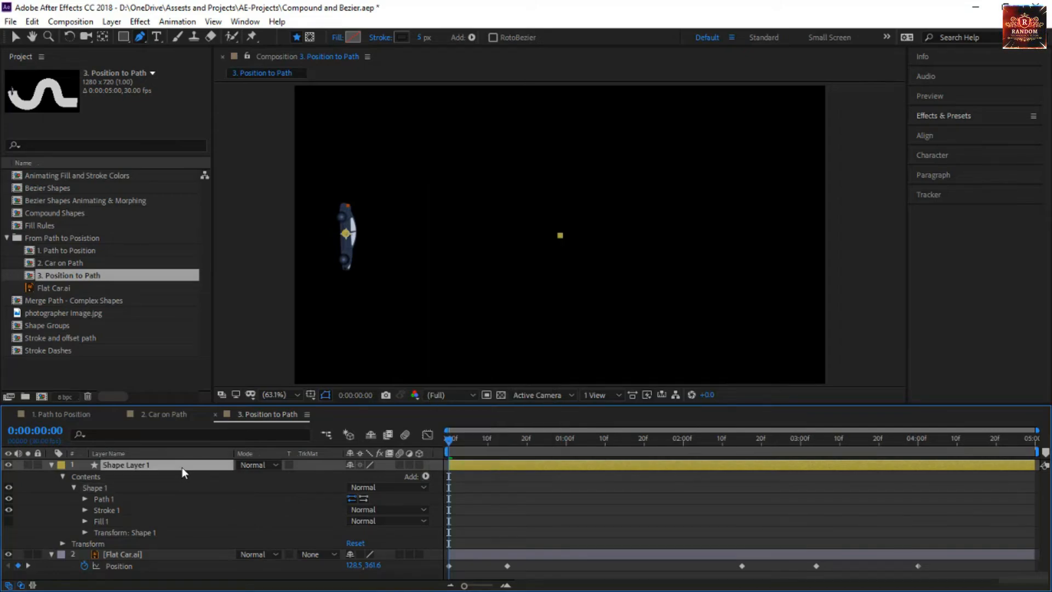
Paste the copied Position keyframes onto the Path property of Path 1 in Shape Layer 1
{"action": "left_click", "coordinate": [111, 500]}
{"action": "left_click", "coordinate": [84, 499]}
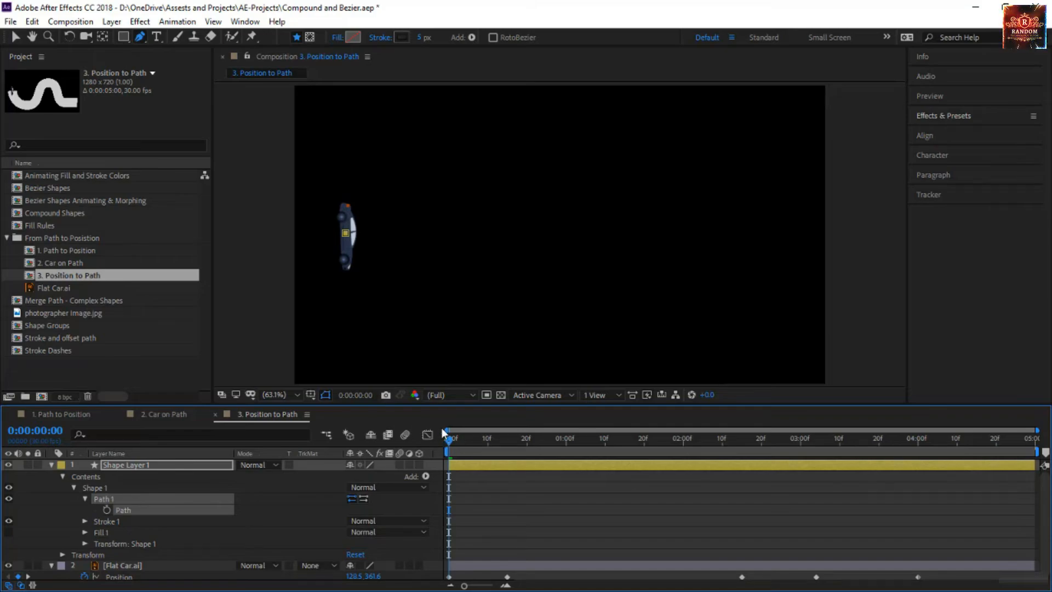
{"action": "key", "text": "ctrl+v"}
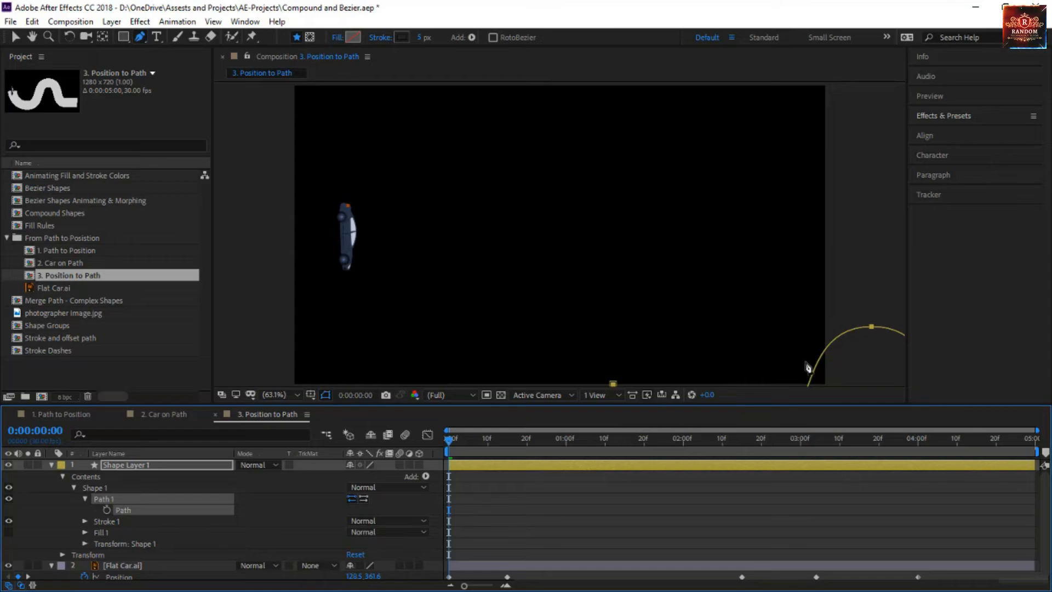
{"action": "key", "text": "v"}
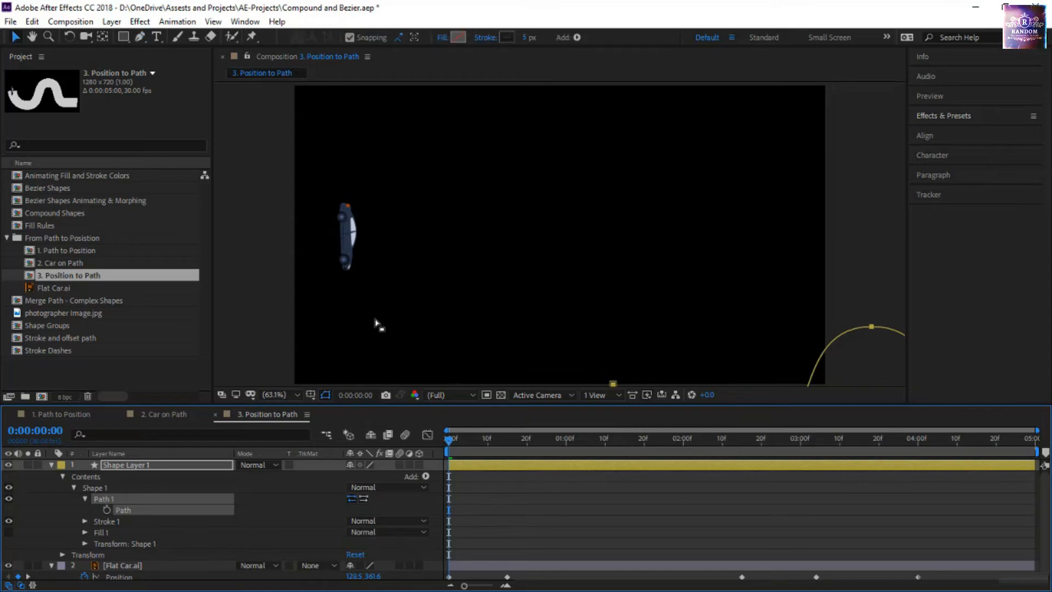
Move the pasted path of Shape Layer 1 to the car, then nudge both layers until the path lines up with the motion path
{"action": "left_click_drag", "start_coordinate": [854, 336], "coordinate": [587, 190]}
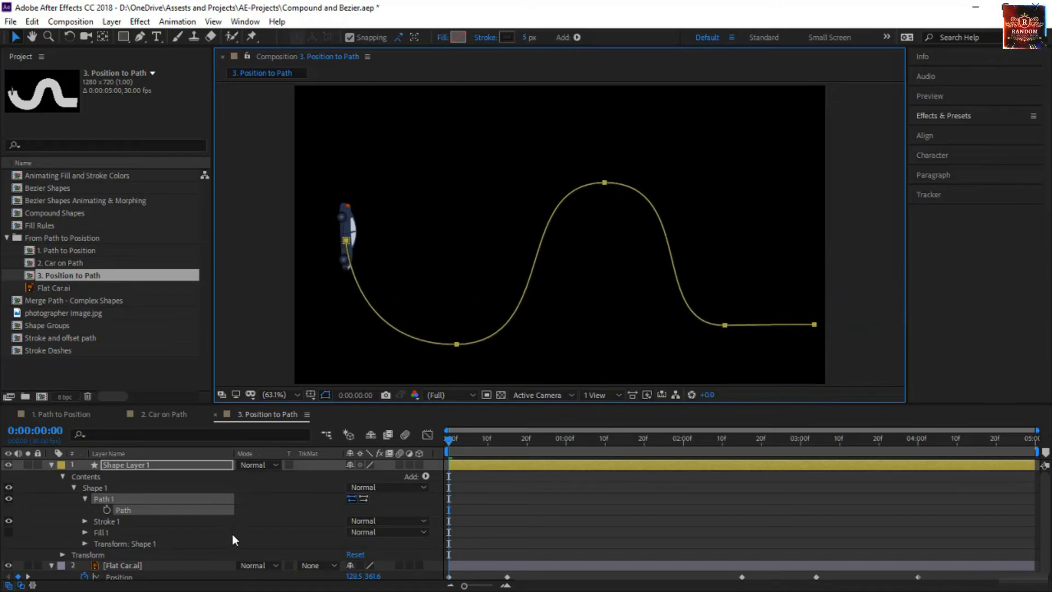
{"action": "left_click", "coordinate": [169, 563]}
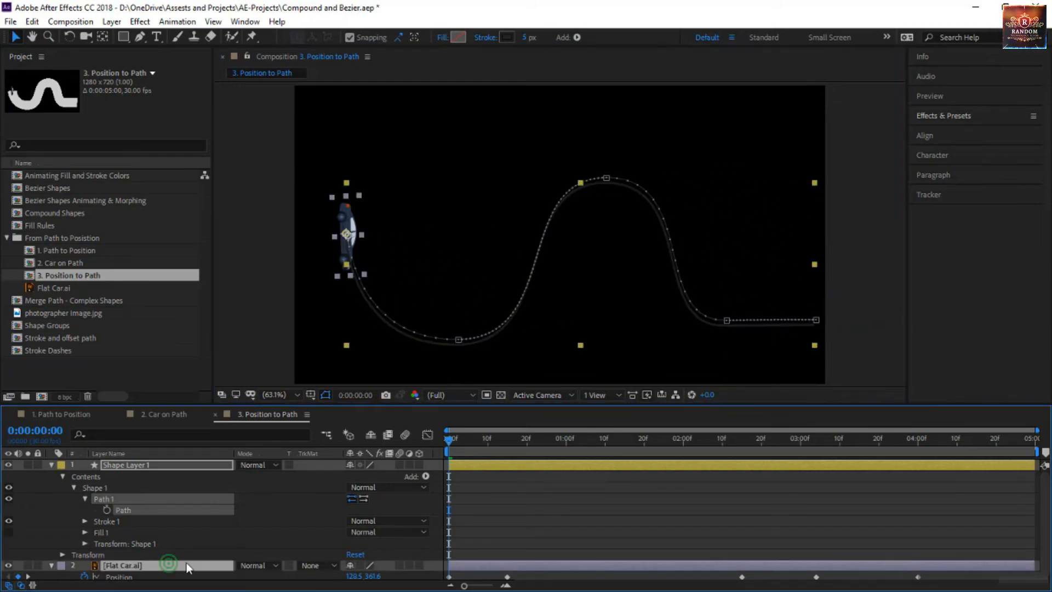
{"action": "left_click", "coordinate": [209, 468]}
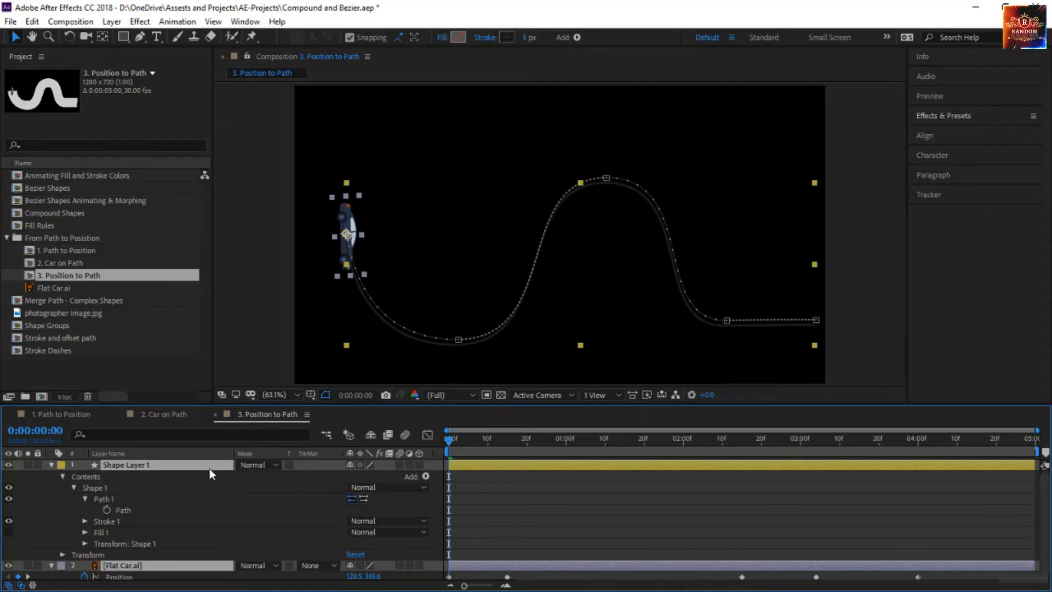
{"action": "key", "text": "Up"}
{"action": "key", "text": "Up"}
{"action": "key", "text": "Up"}
{"action": "key", "text": "Up"}
{"action": "key", "text": "Up"}
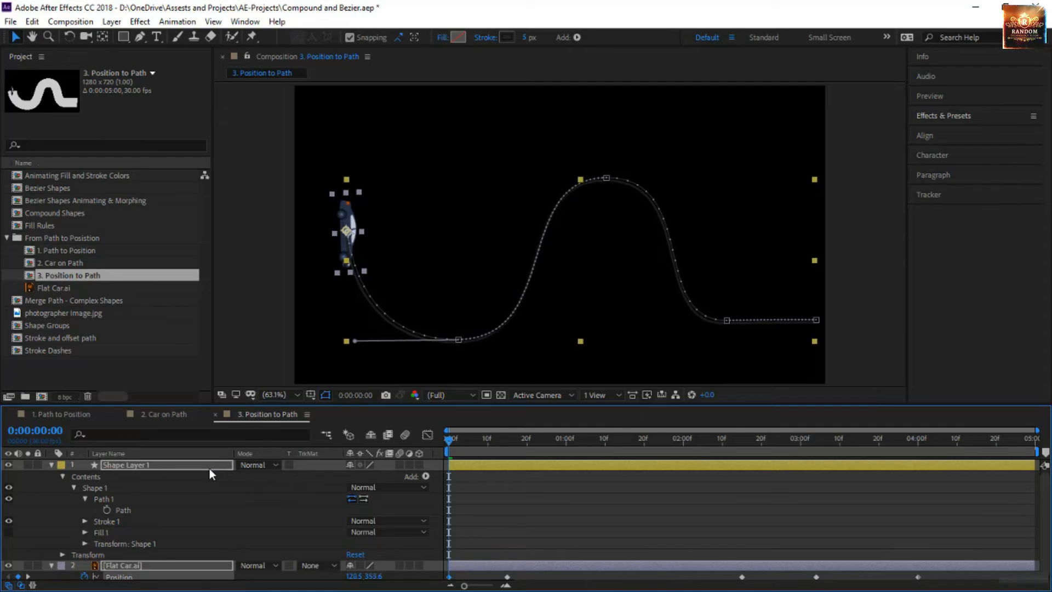
{"action": "key", "text": "Up"}
{"action": "key", "text": "Up"}
{"action": "key", "text": "Right"}
{"action": "key", "text": "Right"}
{"action": "key", "text": "Right"}
{"action": "key", "text": "Right"}
{"action": "key", "text": "Right"}
{"action": "key", "text": "Right"}
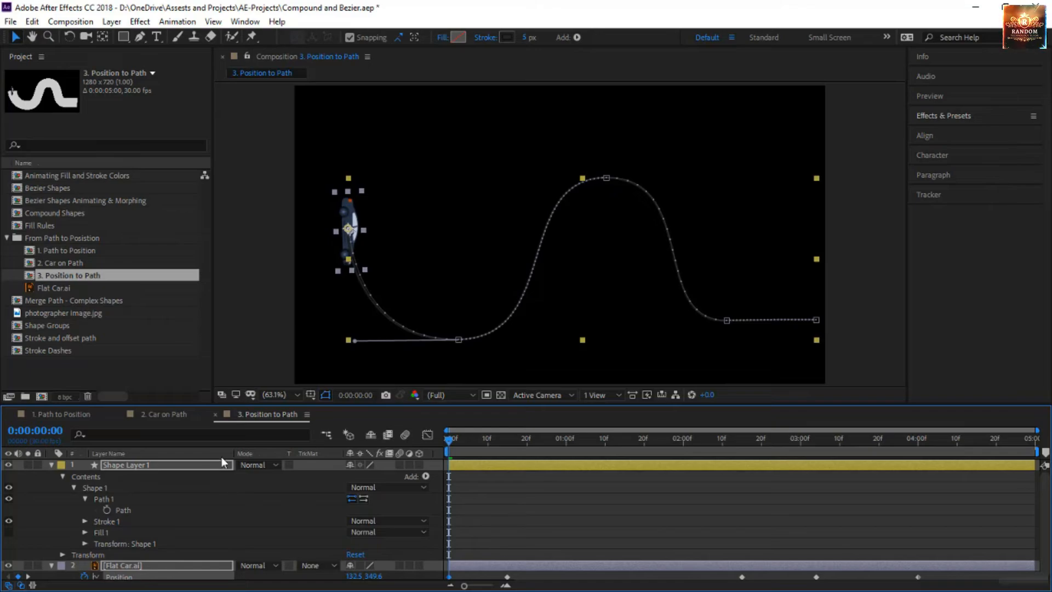
{"action": "left_click", "coordinate": [571, 512]}
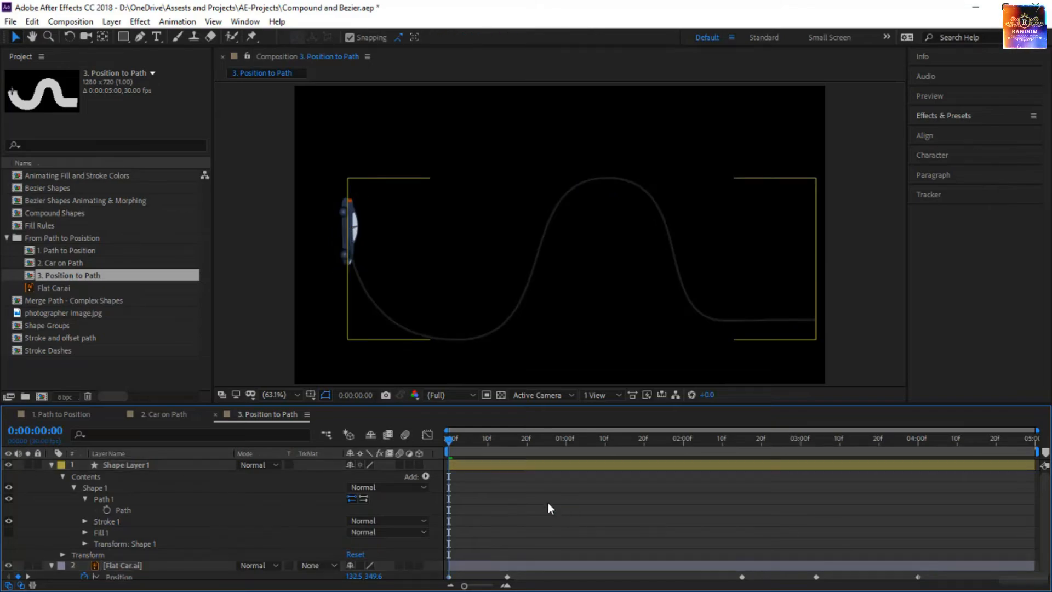
Widen the stroke of Shape Layer 1 to 105 px and lighten its colour to a dark gray to form a road
{"action": "left_click", "coordinate": [163, 463]}
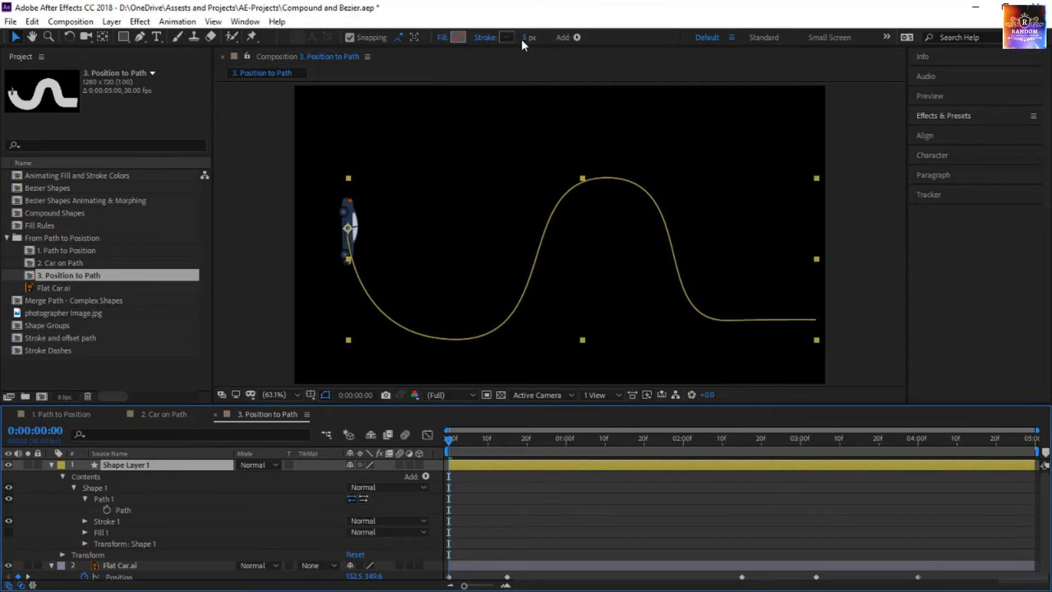
{"action": "left_click_drag", "start_coordinate": [525, 38], "coordinate": [609, 55]}
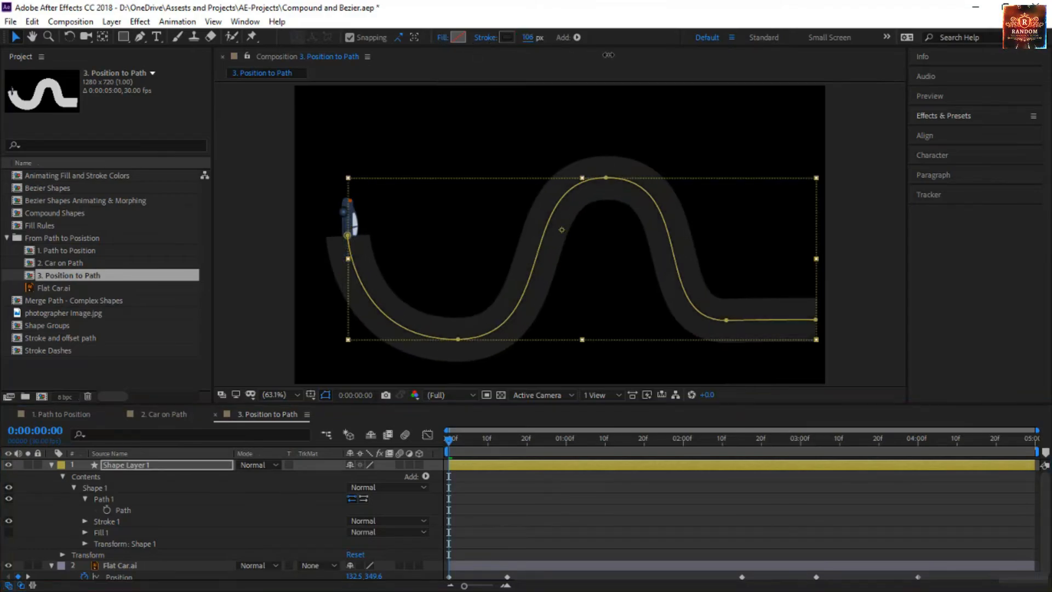
{"action": "left_click", "coordinate": [506, 36]}
{"action": "left_click_drag", "start_coordinate": [626, 454], "coordinate": [610, 507]}
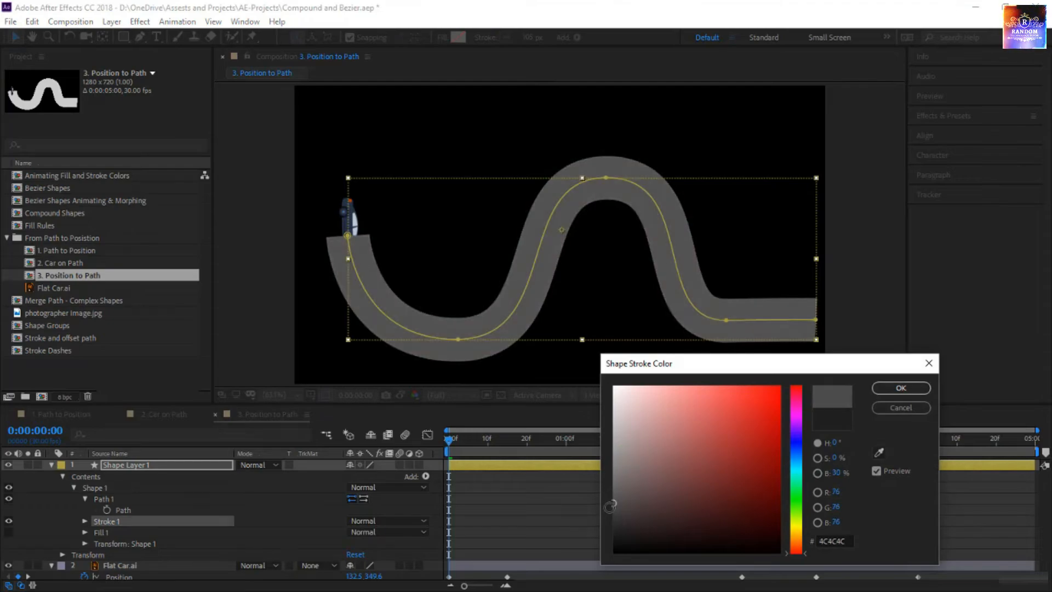
{"action": "left_click", "coordinate": [901, 387]}
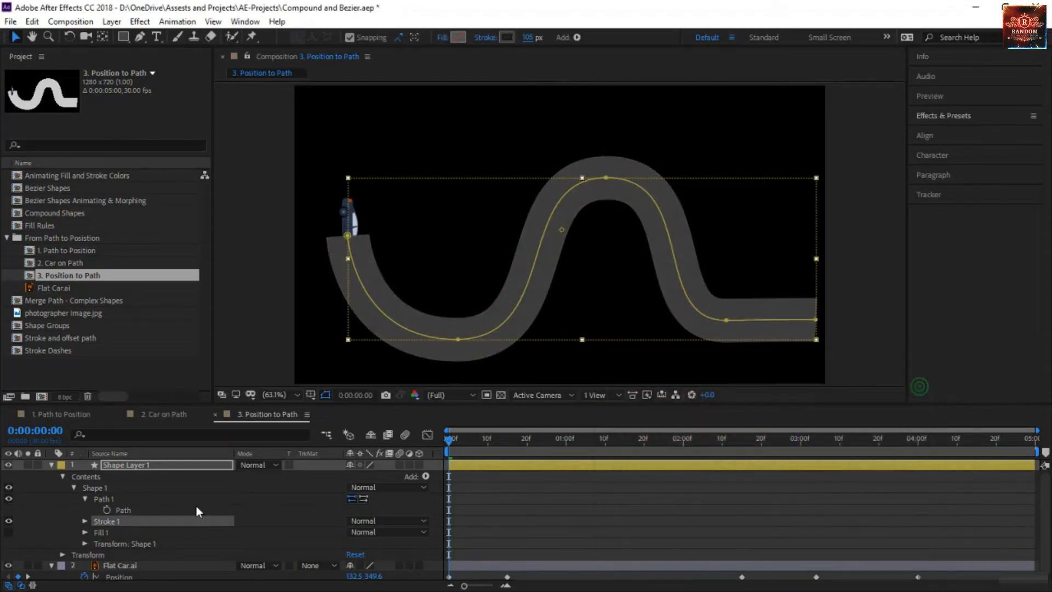
Move Shape Layer 1 below Flat Car.ai in the layer order
{"action": "left_click", "coordinate": [176, 469]}
{"action": "left_click", "coordinate": [181, 579]}
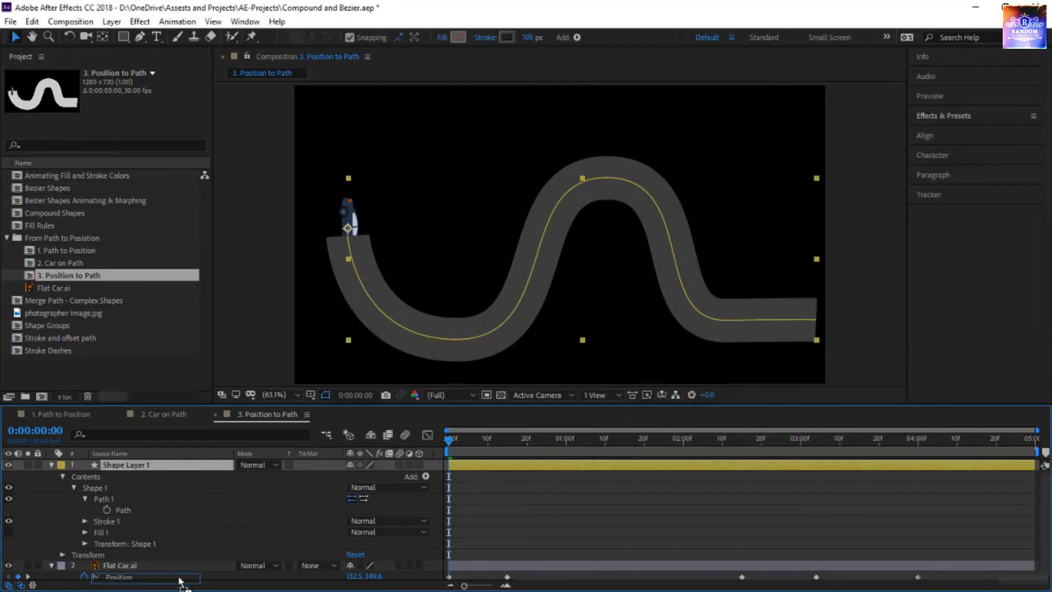
{"action": "key", "text": "ctrl+bracketleft"}
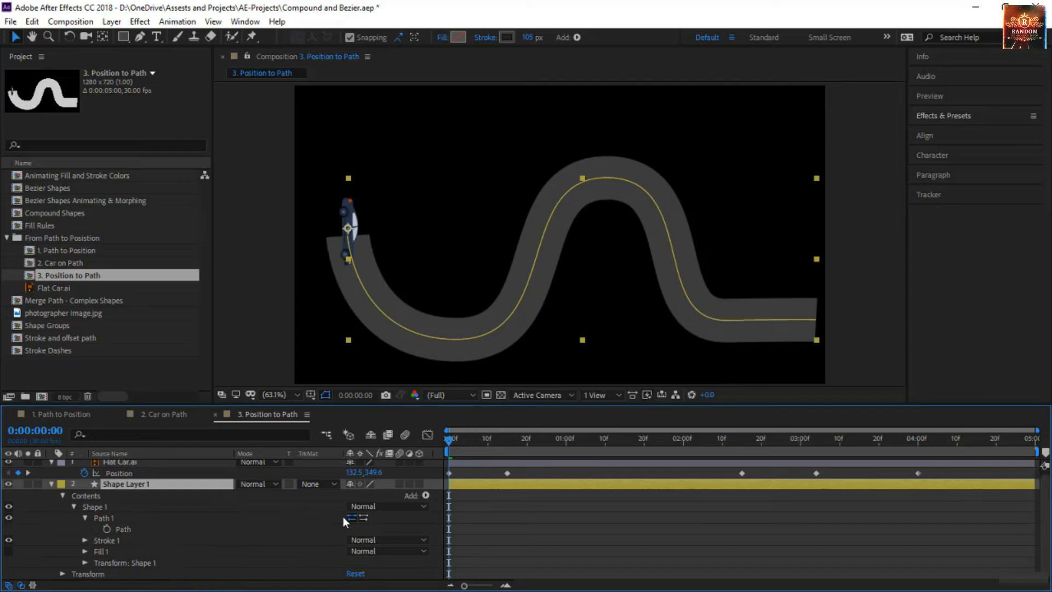
Preview the car driving along the road and compare the shape's Path with the car's Position keyframes
{"action": "left_click", "coordinate": [475, 512]}
{"action": "key", "text": "space"}
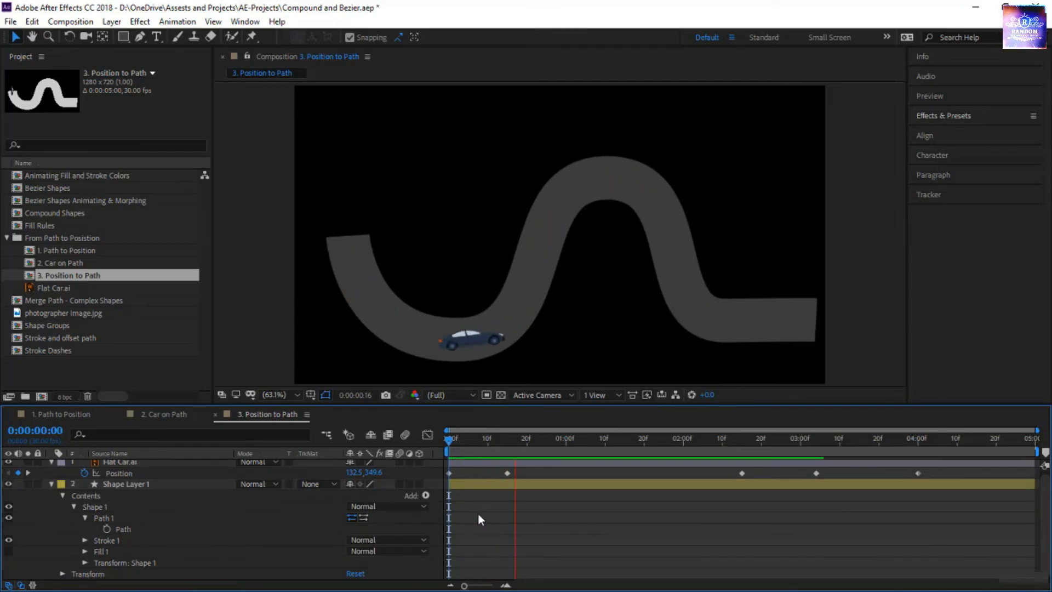
{"action": "left_click", "coordinate": [121, 485]}
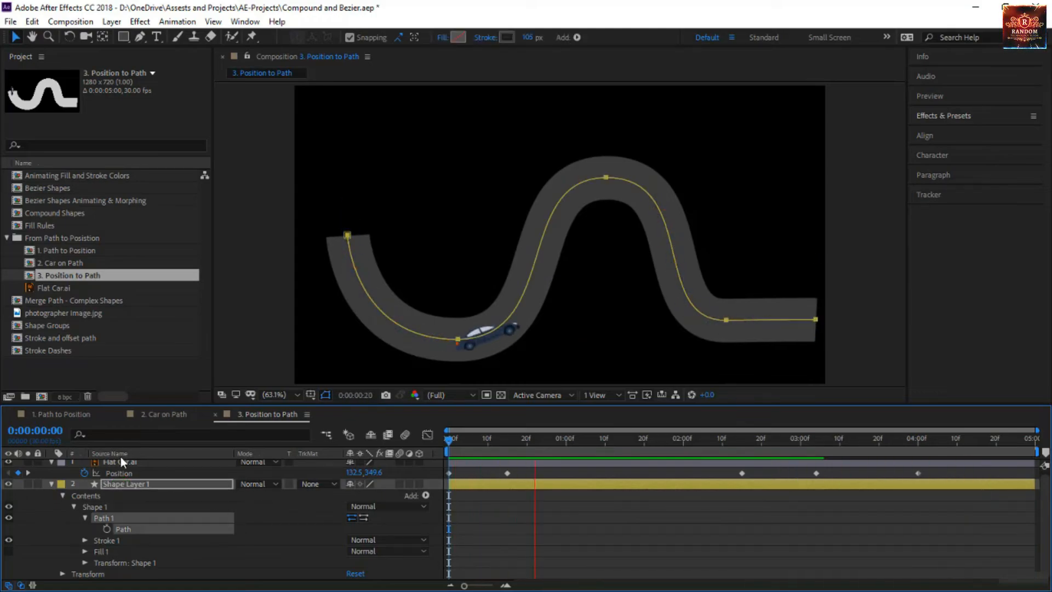
{"action": "left_click", "coordinate": [120, 473]}
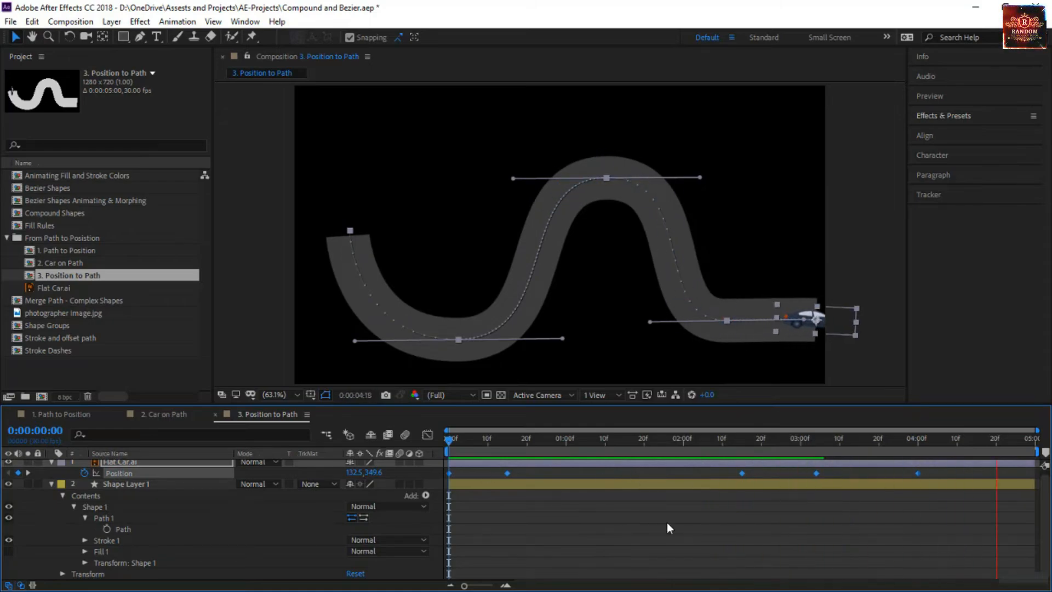
{"action": "left_click", "coordinate": [167, 532]}
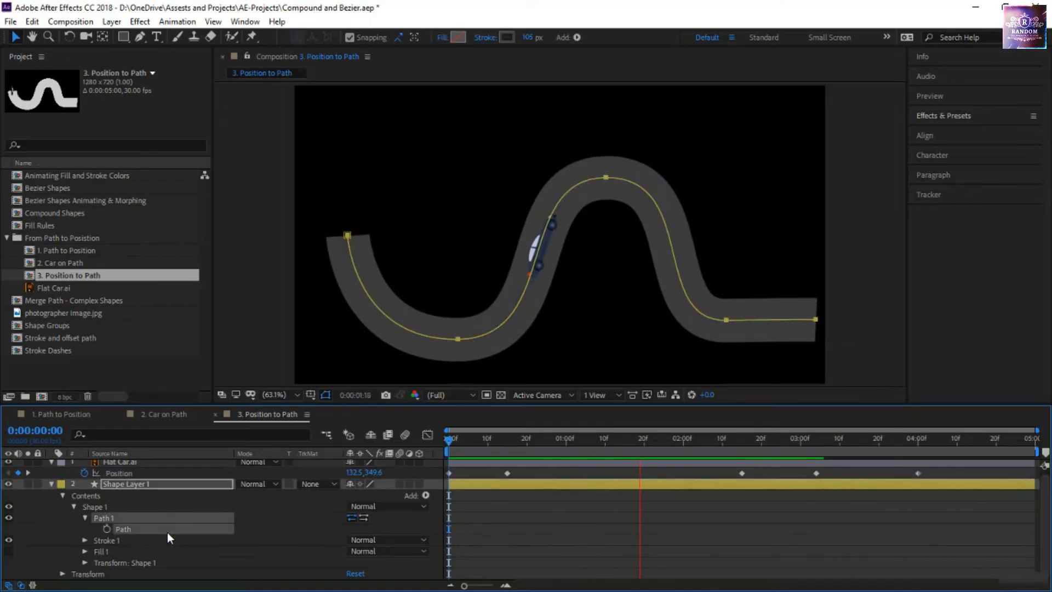
{"action": "key", "text": "space"}
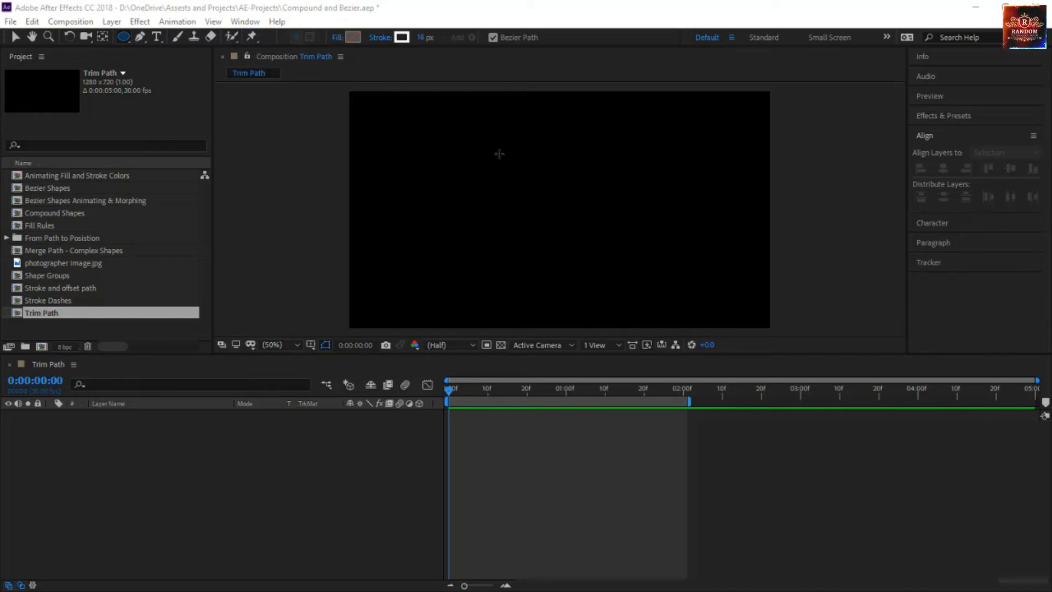
Draw an open V-shaped line with three points using the Pen tool in the Trim Path composition
{"action": "left_click", "coordinate": [142, 38]}
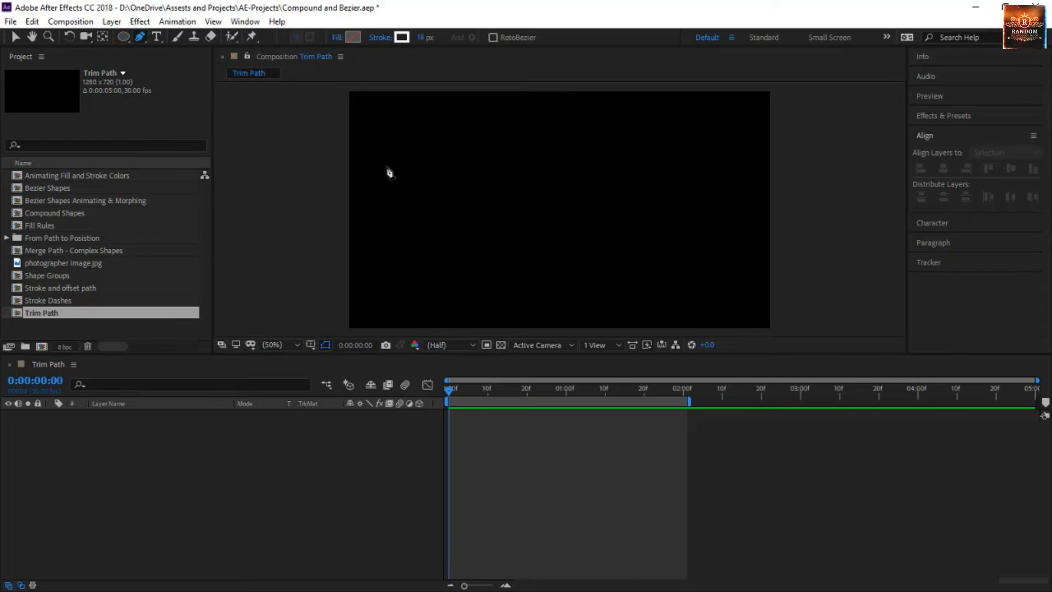
{"action": "left_click", "coordinate": [424, 169]}
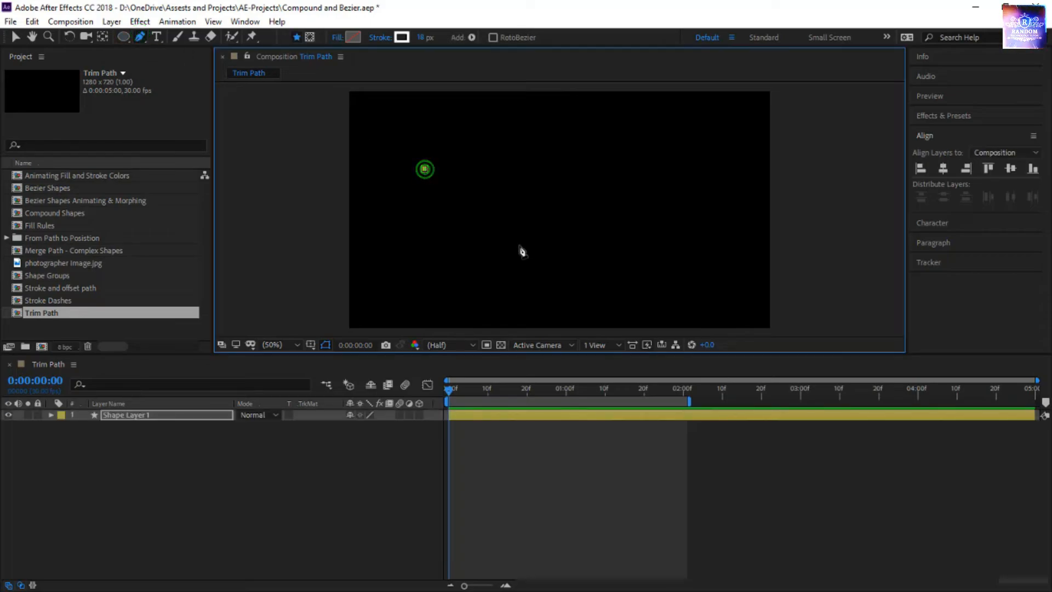
{"action": "left_click", "coordinate": [554, 253]}
{"action": "left_click", "coordinate": [702, 166]}
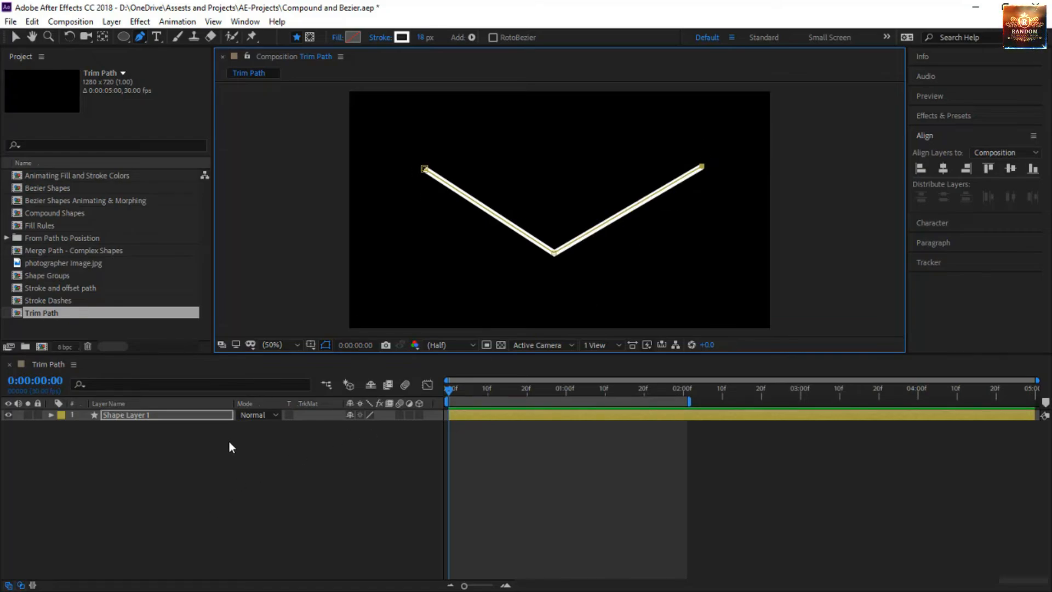
Expand the contents of Shape Layer 1 and add Trim Paths to the V-shaped line
{"action": "left_click", "coordinate": [471, 38]}
{"action": "left_click", "coordinate": [472, 37]}
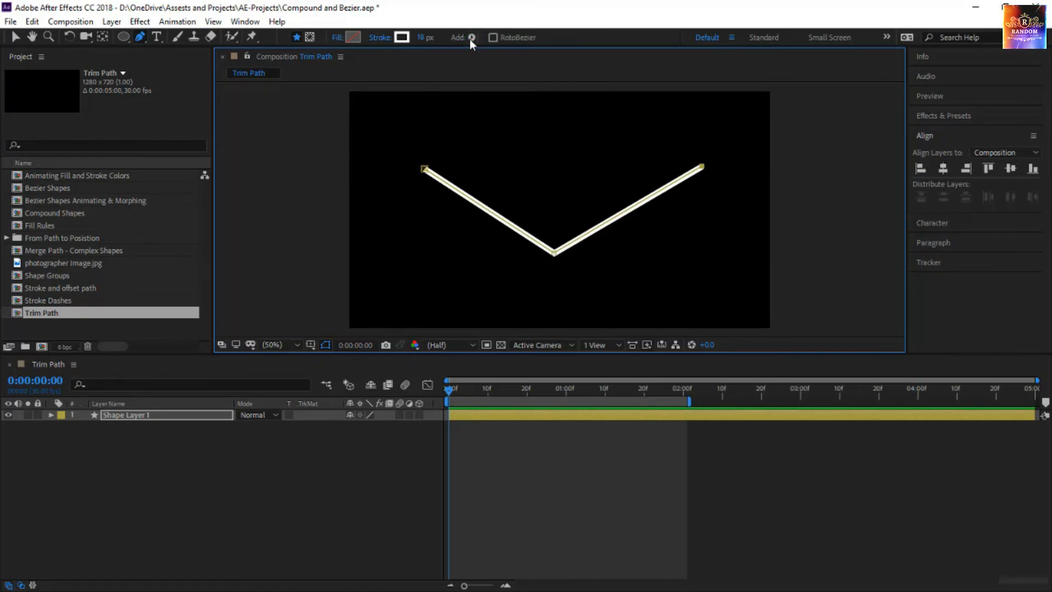
{"action": "left_click", "coordinate": [471, 38]}
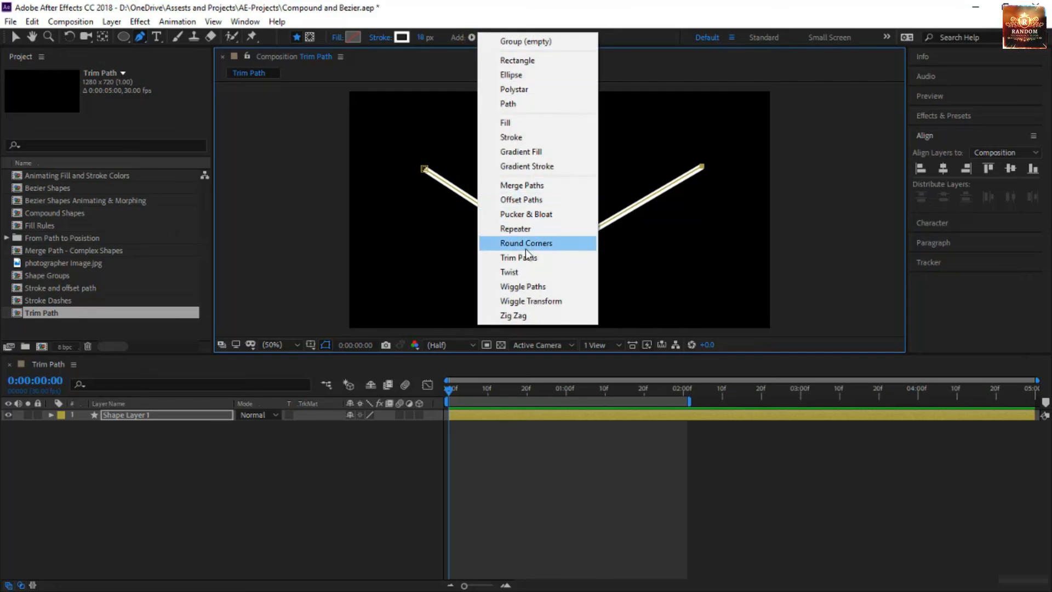
{"action": "left_click", "coordinate": [52, 416]}
{"action": "left_click", "coordinate": [62, 426]}
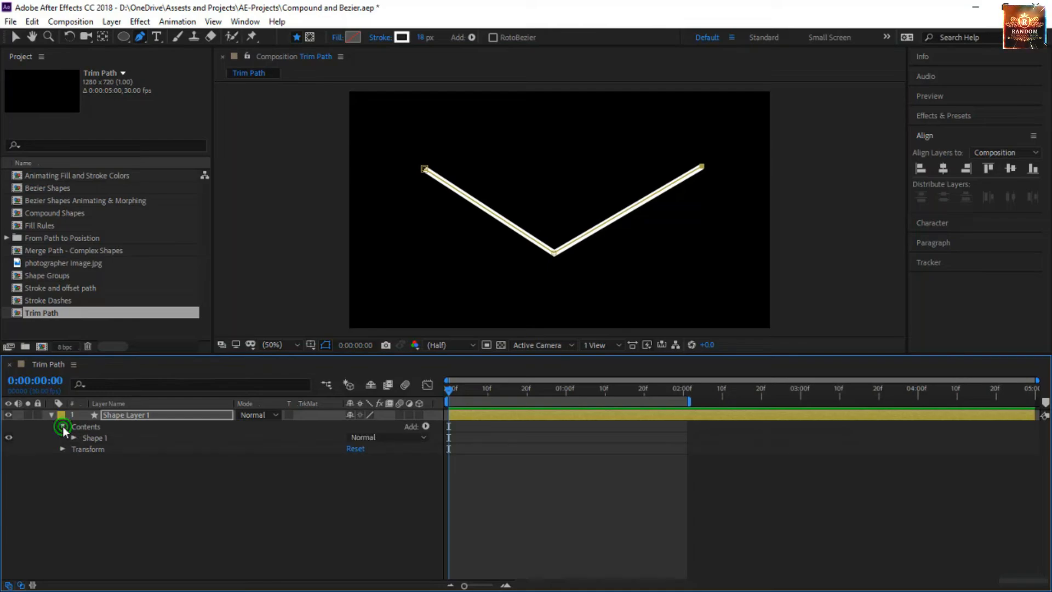
{"action": "left_click", "coordinate": [426, 427]}
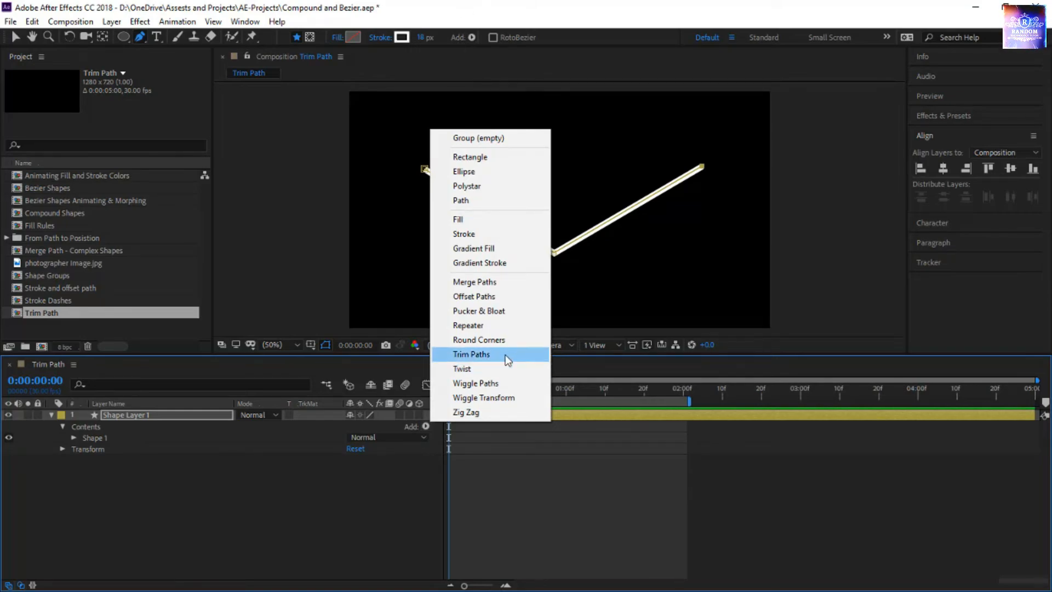
{"action": "left_click", "coordinate": [471, 354]}
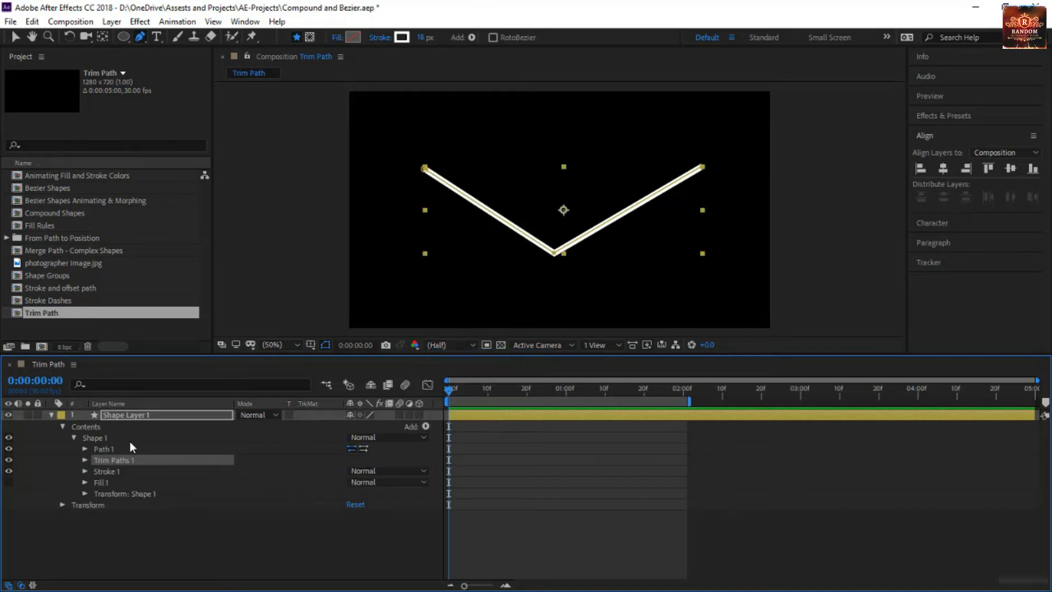
Expand Trim Paths 1 and examine its properties and the Trim Multiple Shapes options
{"action": "left_click", "coordinate": [84, 461]}
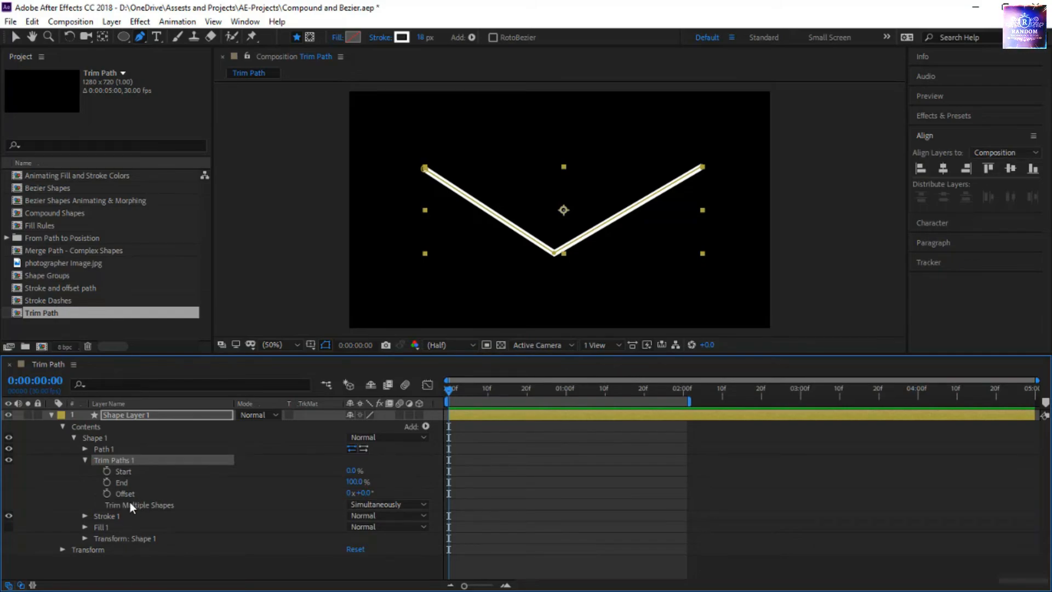
{"action": "left_click", "coordinate": [360, 499]}
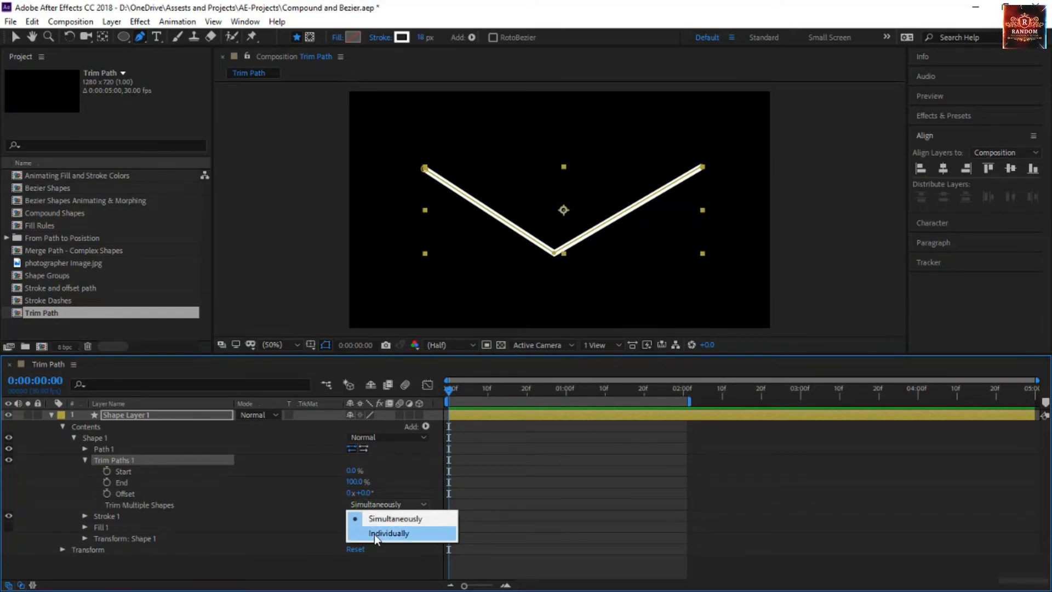
{"action": "left_click", "coordinate": [295, 488]}
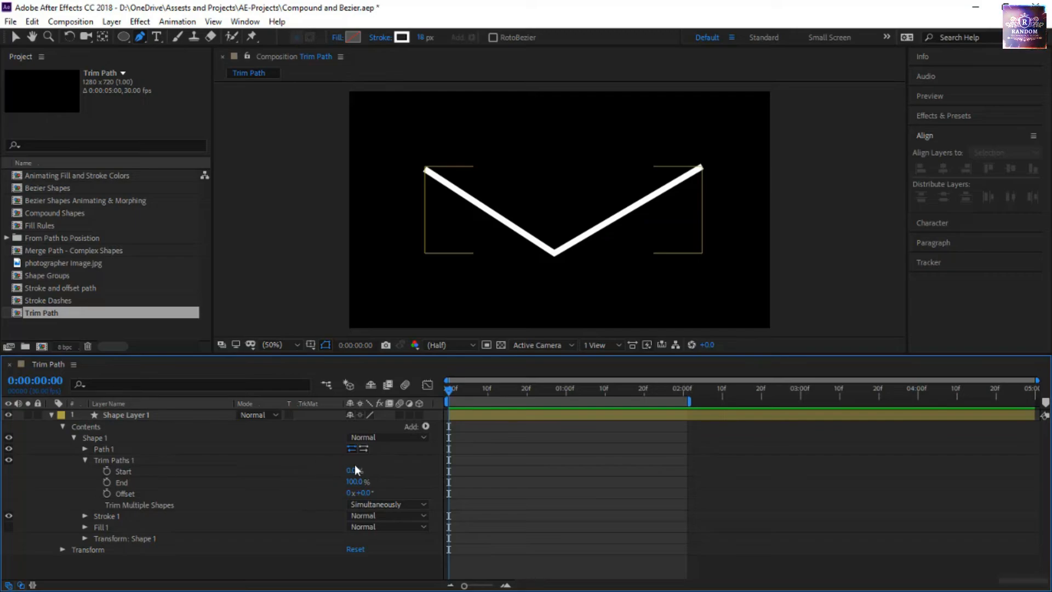
Try trimming the line with Start at 100% and back to 0%, and End at 76% and back to 100%
{"action": "left_click", "coordinate": [173, 470]}
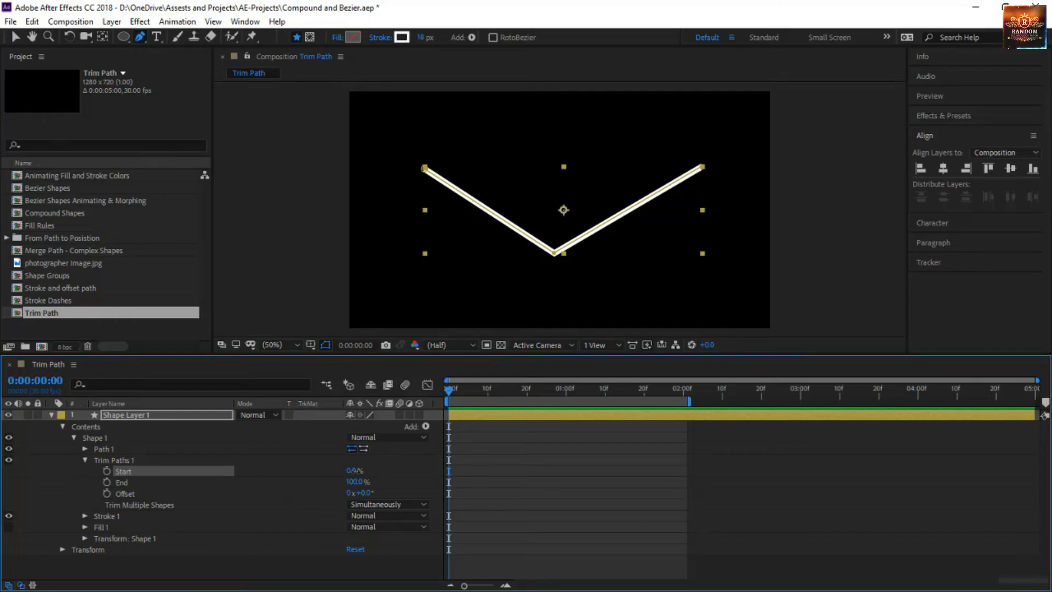
{"action": "mouse_move", "coordinate": [355, 471]}
{"action": "left_mouse_down"}
{"action": "mouse_move", "coordinate": [395, 481]}
{"action": "mouse_move", "coordinate": [426, 480]}
{"action": "mouse_move", "coordinate": [354, 472]}
{"action": "mouse_move", "coordinate": [426, 475]}
{"action": "left_mouse_up"}
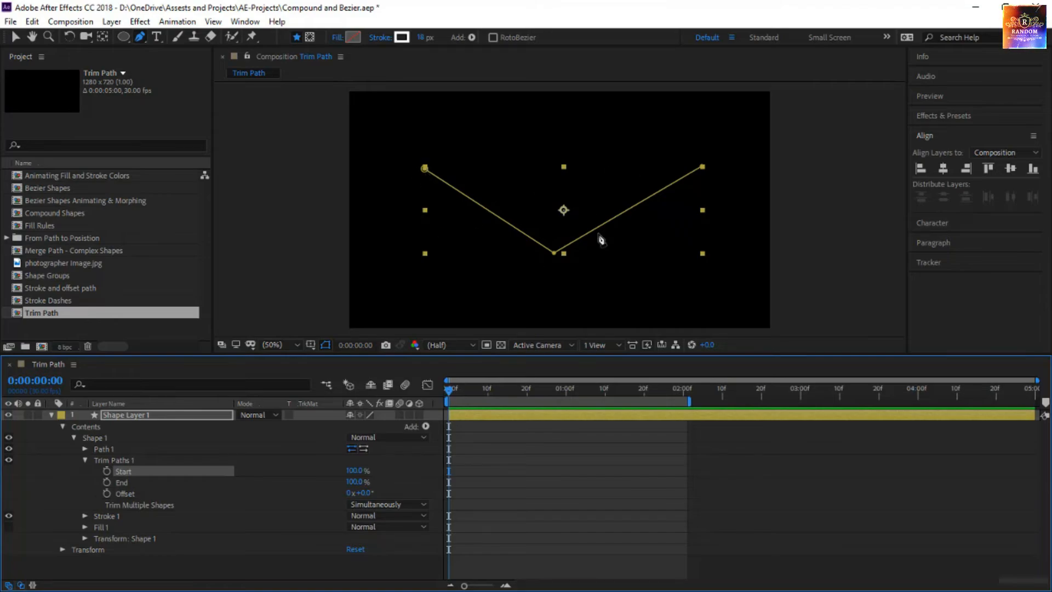
{"action": "left_click_drag", "start_coordinate": [353, 471], "coordinate": [259, 464]}
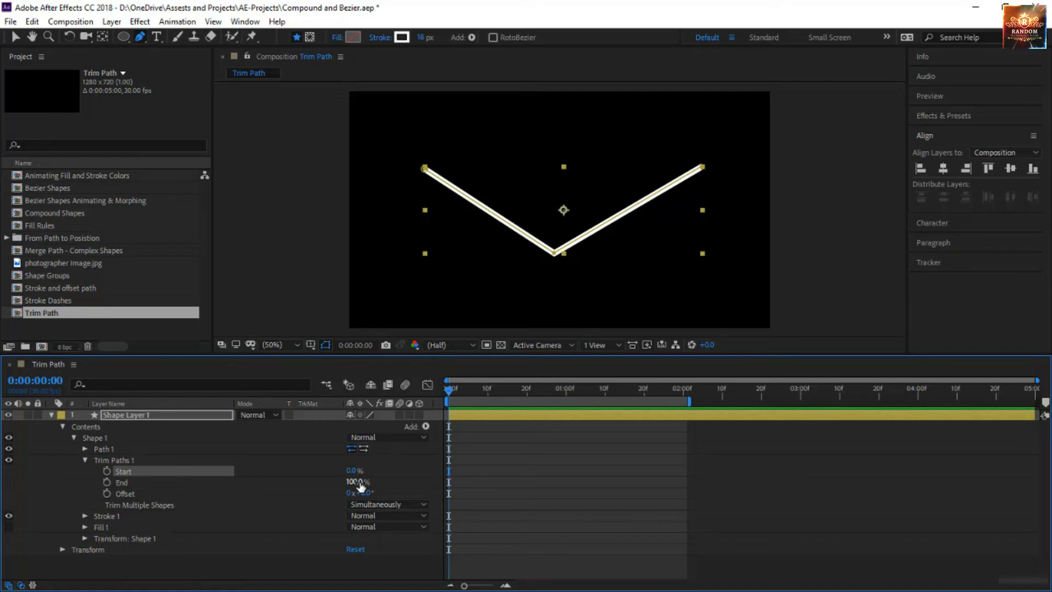
{"action": "left_click_drag", "start_coordinate": [356, 481], "coordinate": [333, 480]}
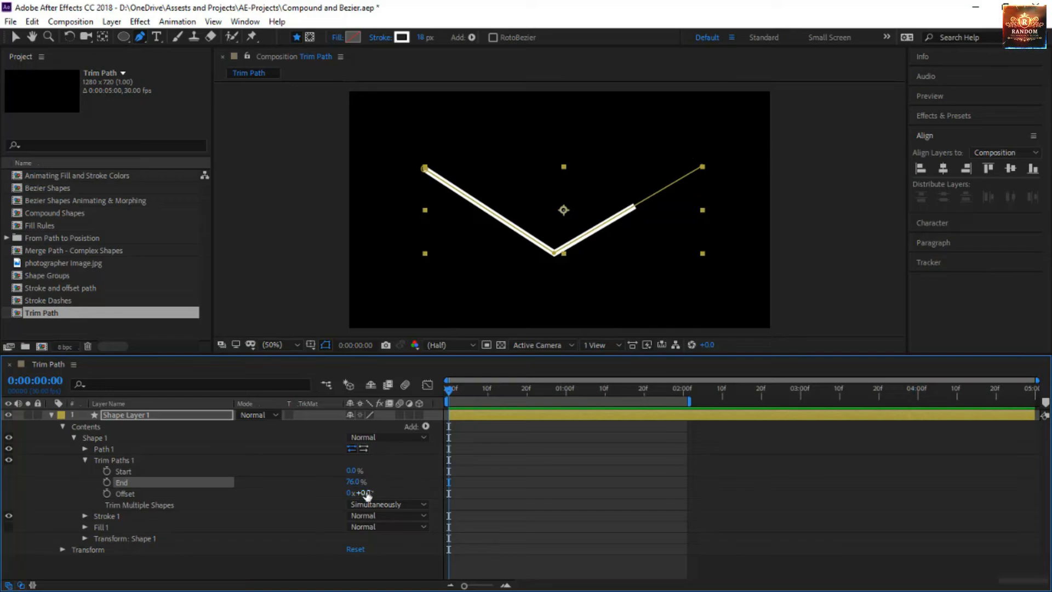
{"action": "mouse_move", "coordinate": [357, 484]}
{"action": "left_mouse_down"}
{"action": "mouse_move", "coordinate": [288, 480]}
{"action": "mouse_move", "coordinate": [420, 225]}
{"action": "left_mouse_up"}
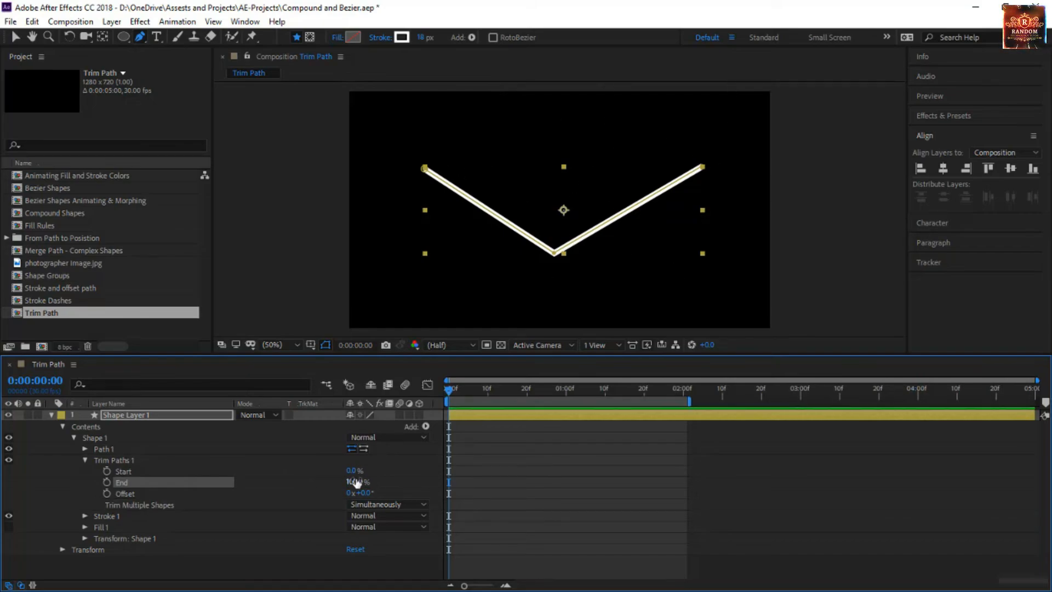
Keyframe the End of Trim Paths 1 at 0% at the start of the composition and raise it at frame 20
{"action": "mouse_move", "coordinate": [356, 482]}
{"action": "left_mouse_down"}
{"action": "mouse_move", "coordinate": [296, 486]}
{"action": "mouse_move", "coordinate": [401, 488]}
{"action": "mouse_move", "coordinate": [273, 482]}
{"action": "left_mouse_up"}
{"action": "left_click", "coordinate": [107, 483]}
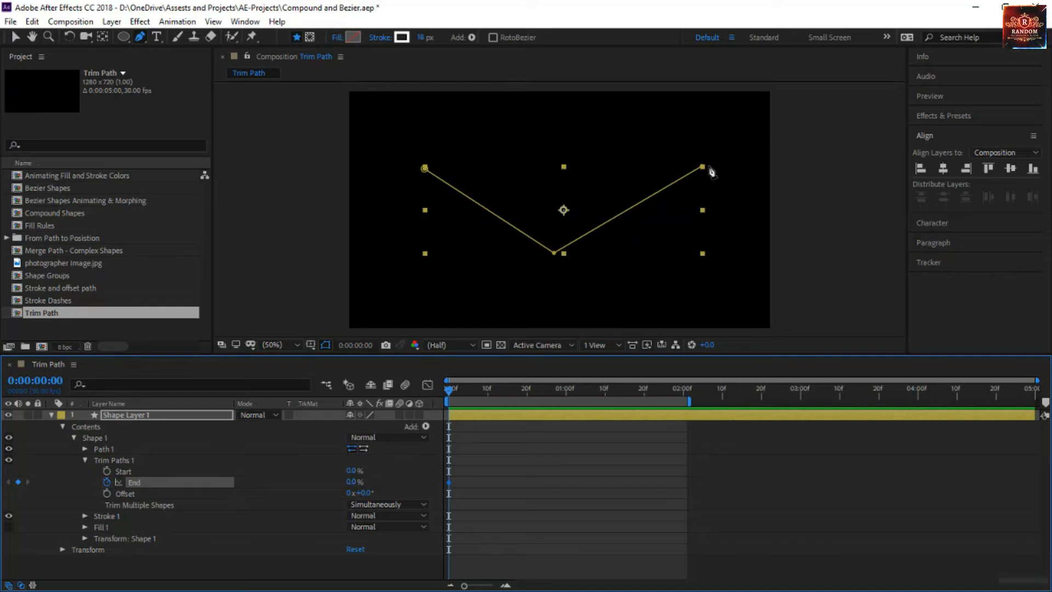
{"action": "left_click_drag", "start_coordinate": [453, 390], "coordinate": [528, 396]}
{"action": "left_click_drag", "start_coordinate": [351, 482], "coordinate": [405, 482]}
{"action": "left_click", "coordinate": [528, 390]}
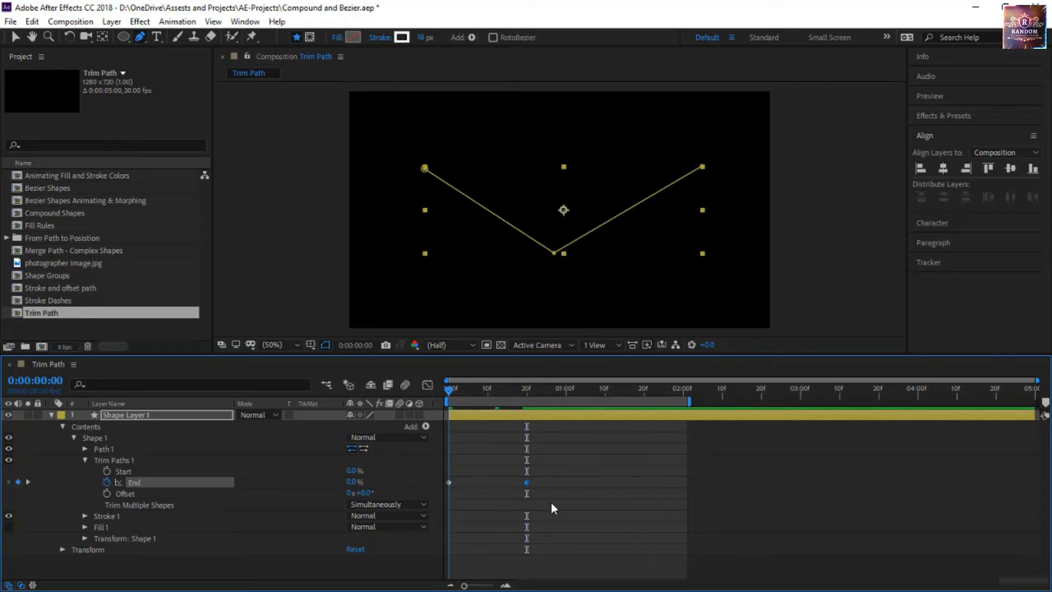
Preview the line's End animation and remove the End keyframes at frame 20
{"action": "left_click", "coordinate": [580, 519]}
{"action": "key", "text": "space"}
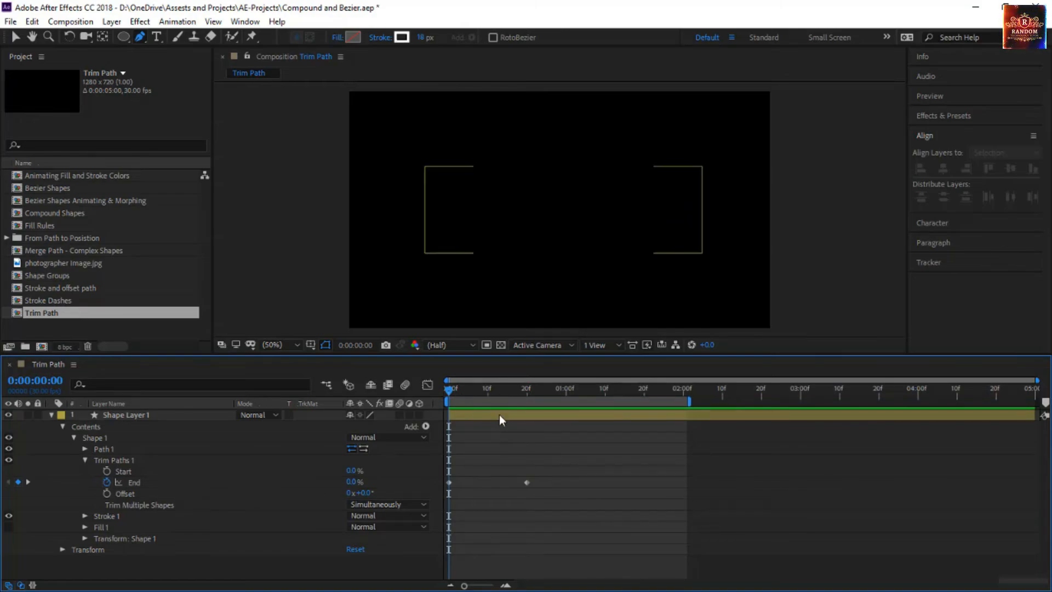
{"action": "key", "text": "k"}
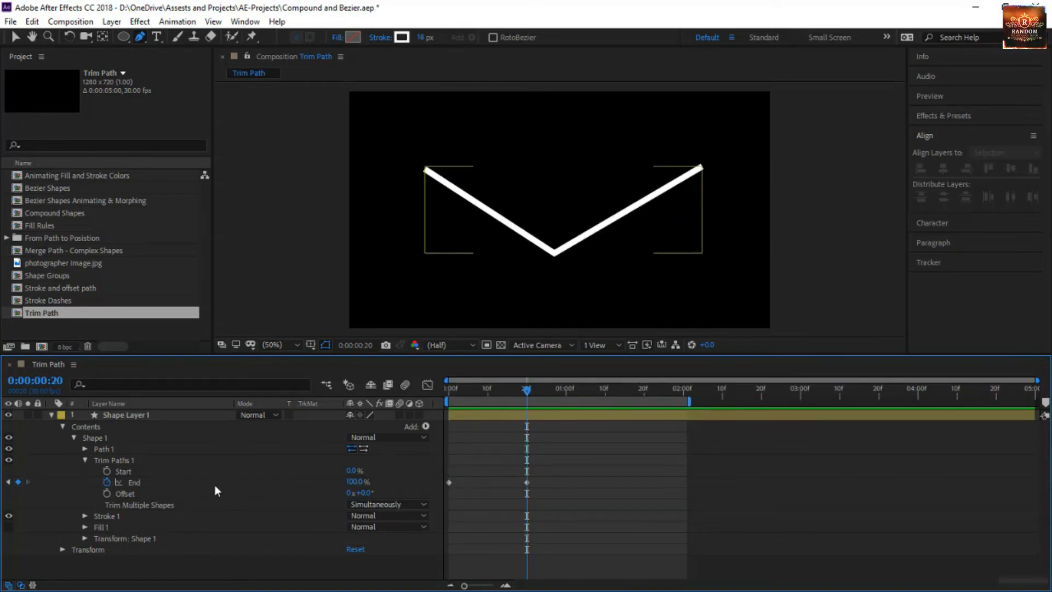
{"action": "left_click", "coordinate": [107, 482]}
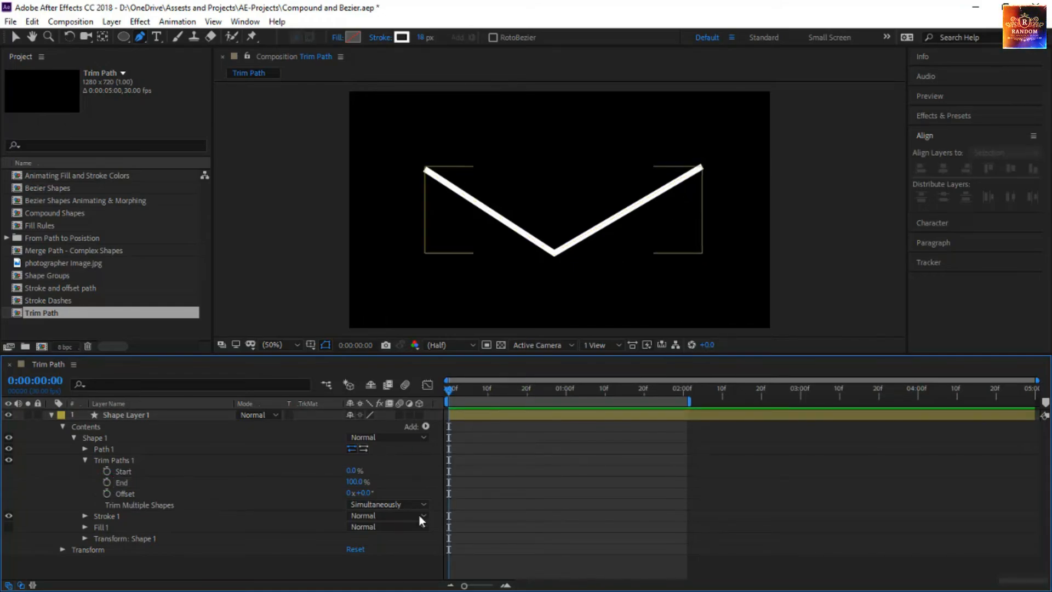
Keyframe the Start of Trim Paths 1 at 100% at the composition start and at 0% at frame 20
{"action": "left_click_drag", "start_coordinate": [351, 470], "coordinate": [355, 469]}
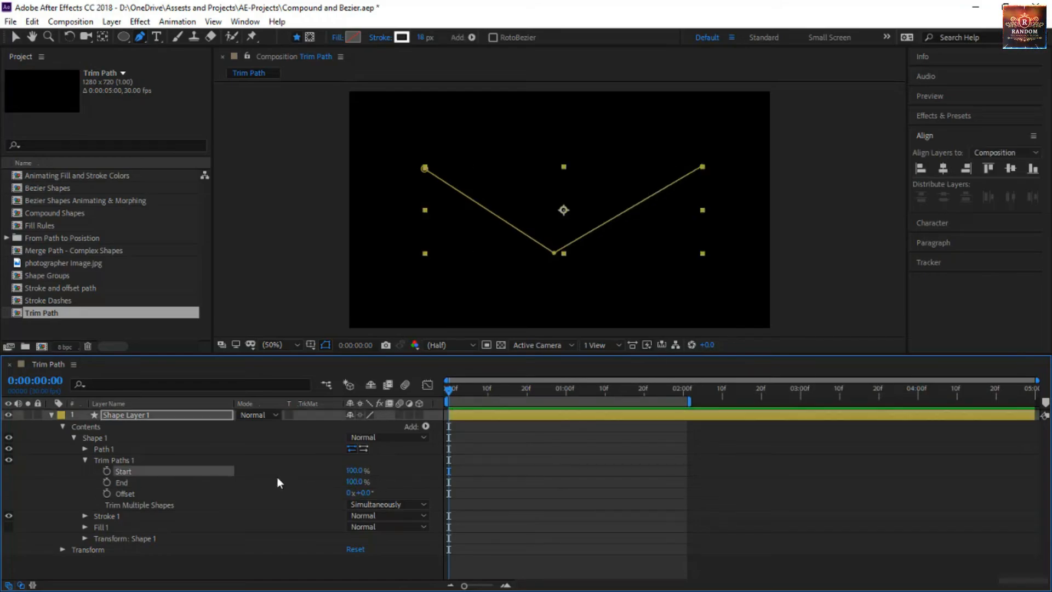
{"action": "left_click", "coordinate": [108, 473]}
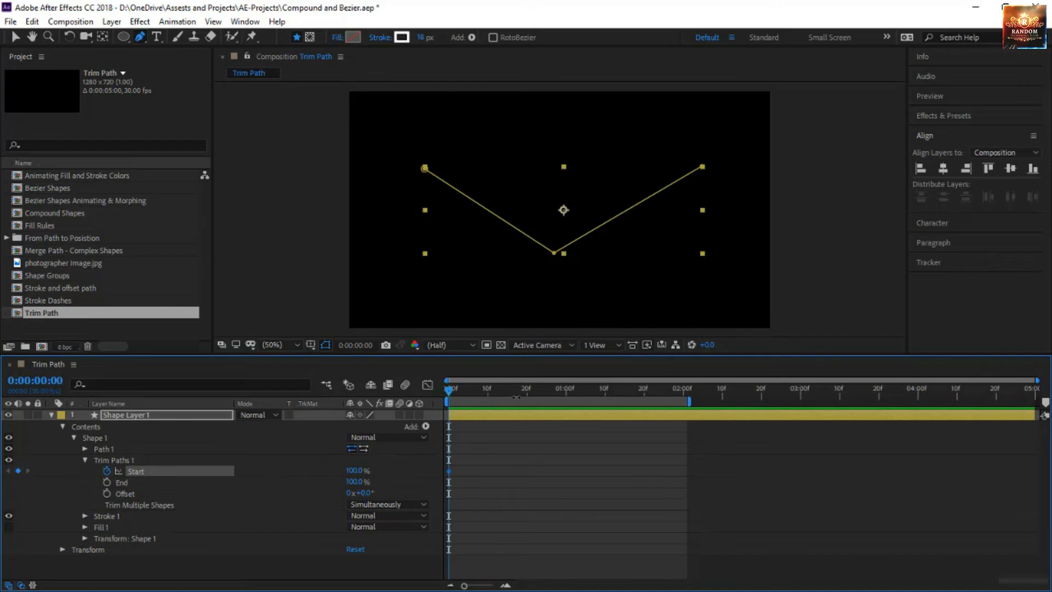
{"action": "left_click_drag", "start_coordinate": [518, 390], "coordinate": [527, 395]}
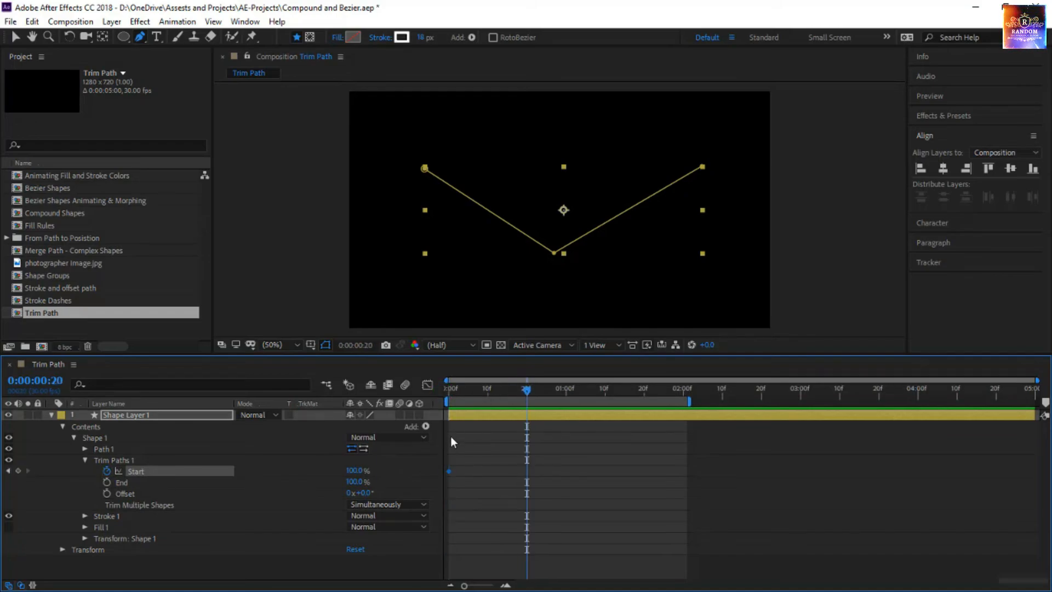
{"action": "left_click_drag", "start_coordinate": [354, 476], "coordinate": [307, 476]}
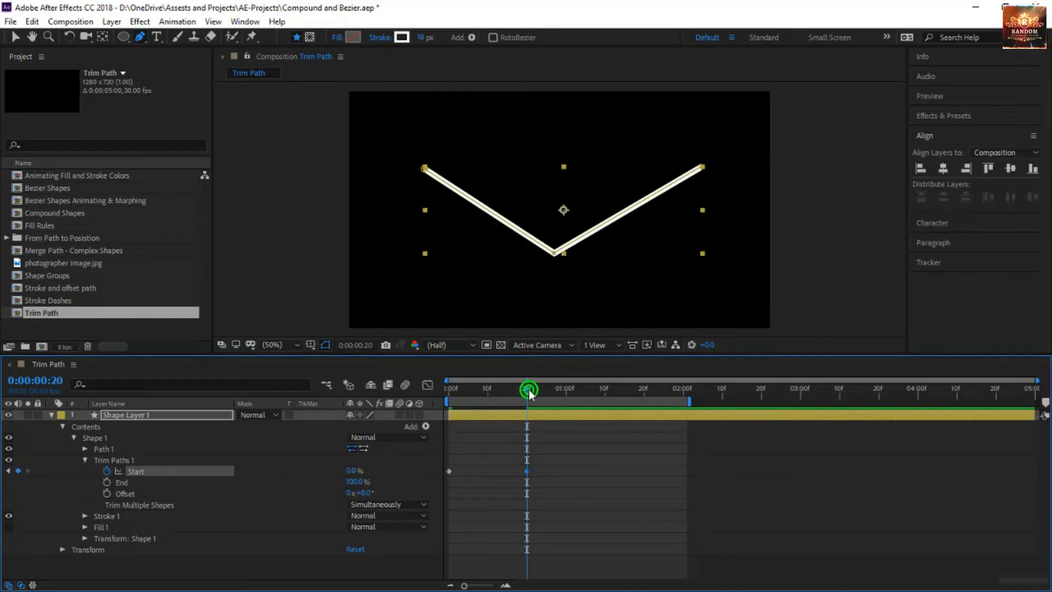
Preview the Start animation from the beginning, check it at frame 8 and return to the first frame
{"action": "key", "text": "Home"}
{"action": "key", "text": "space"}
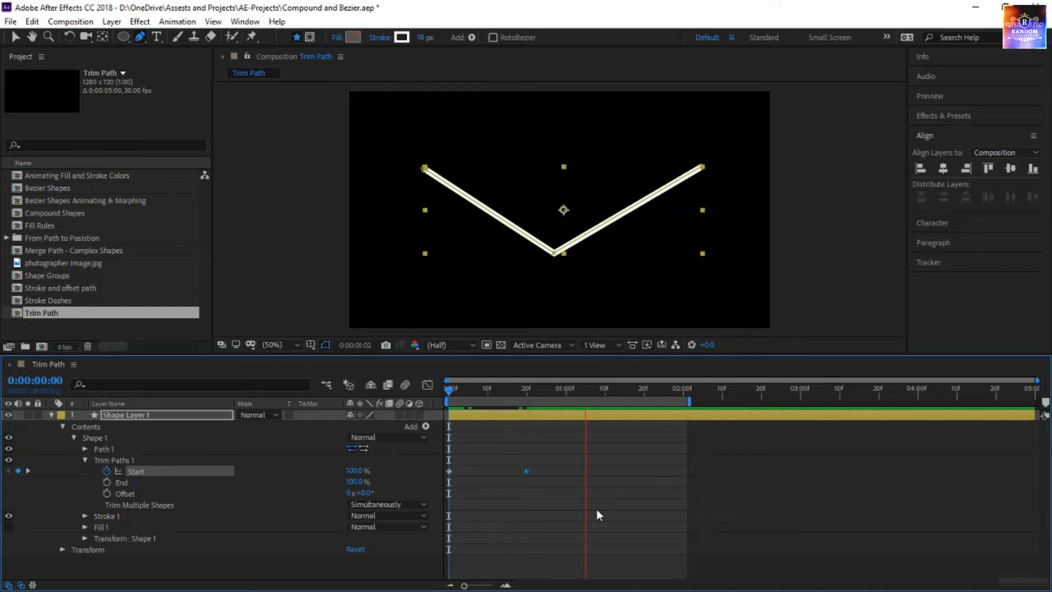
{"action": "left_click", "coordinate": [597, 511]}
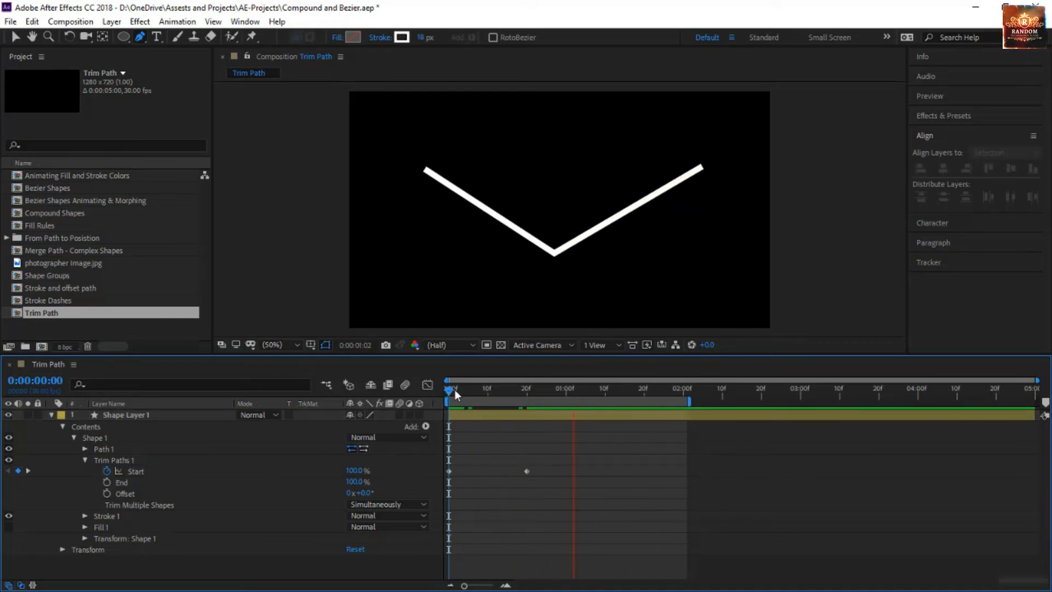
{"action": "left_click_drag", "start_coordinate": [455, 390], "coordinate": [480, 390]}
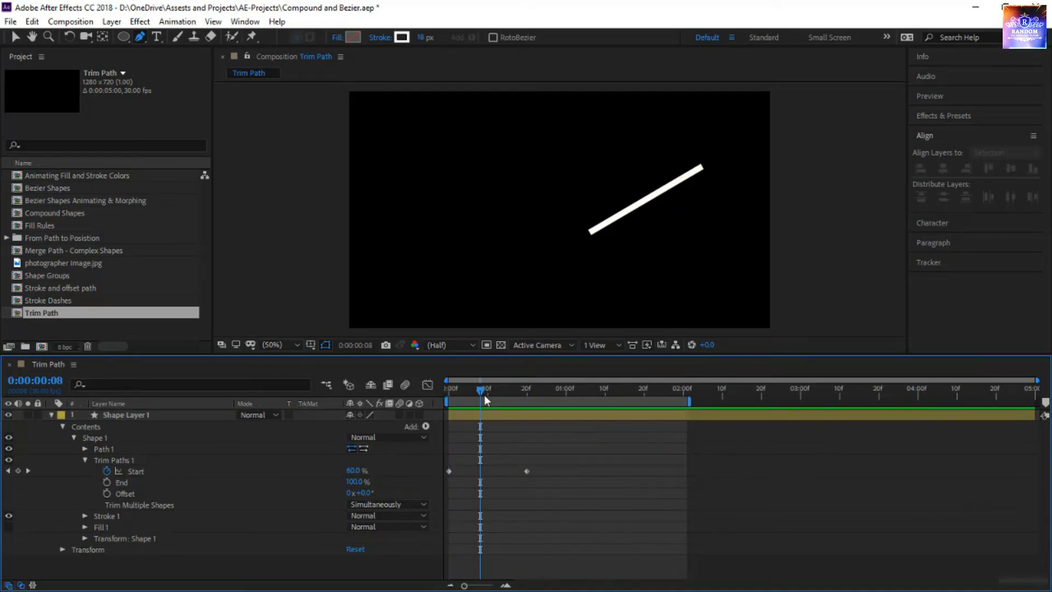
{"action": "key", "text": "Home"}
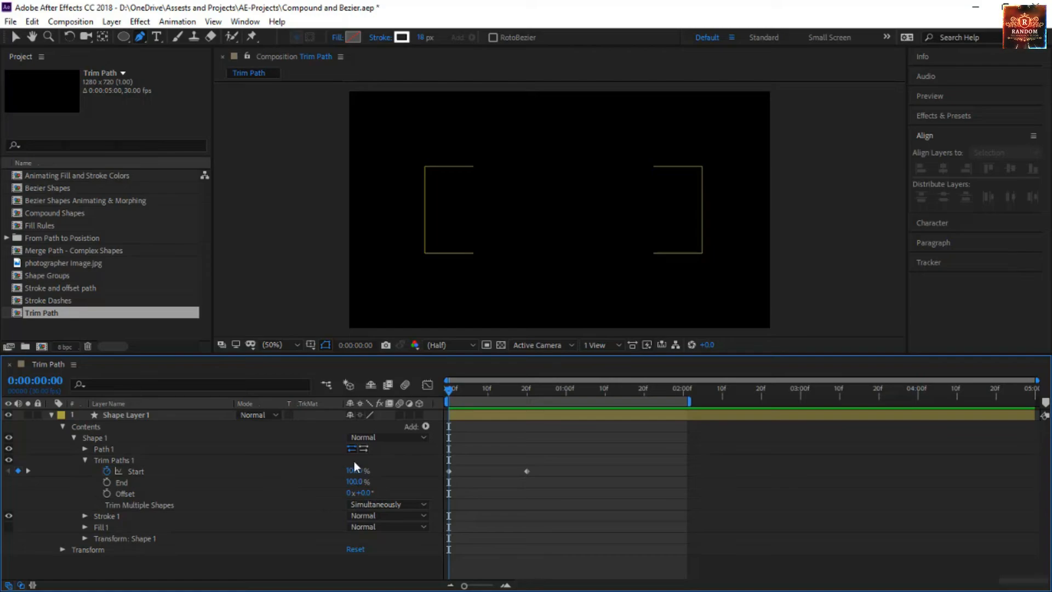
Set the Start of Trim Paths 1 to 0%, remove its keyframes and set End to 10%
{"action": "left_click_drag", "start_coordinate": [353, 475], "coordinate": [100, 470]}
{"action": "left_click", "coordinate": [107, 471]}
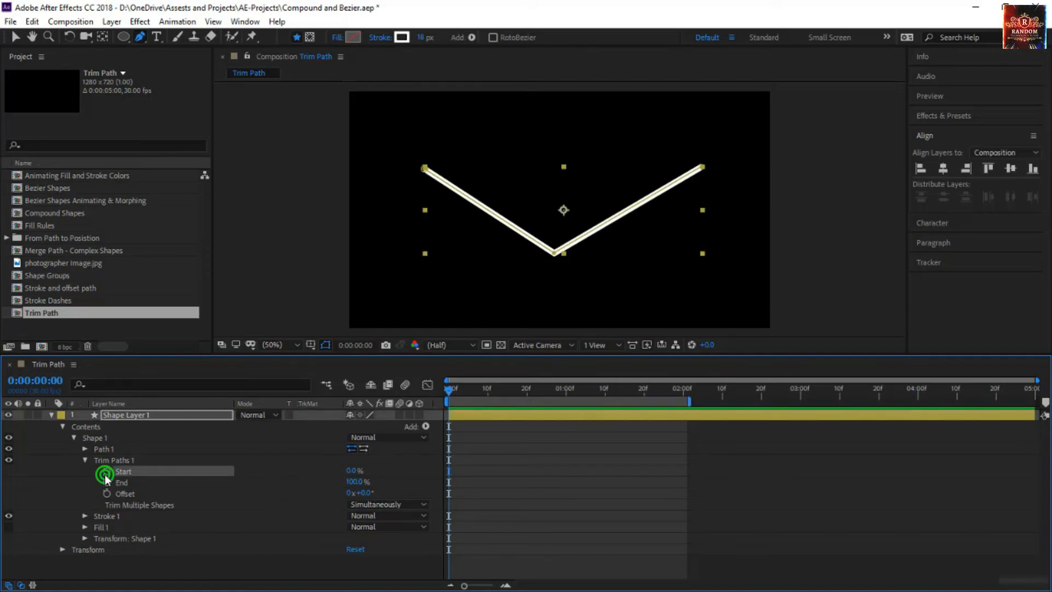
{"action": "left_click", "coordinate": [354, 483]}
{"action": "left_click_drag", "start_coordinate": [353, 483], "coordinate": [300, 493]}
{"action": "left_click", "coordinate": [355, 482]}
{"action": "type", "text": "10"}
{"action": "key", "text": "Return"}
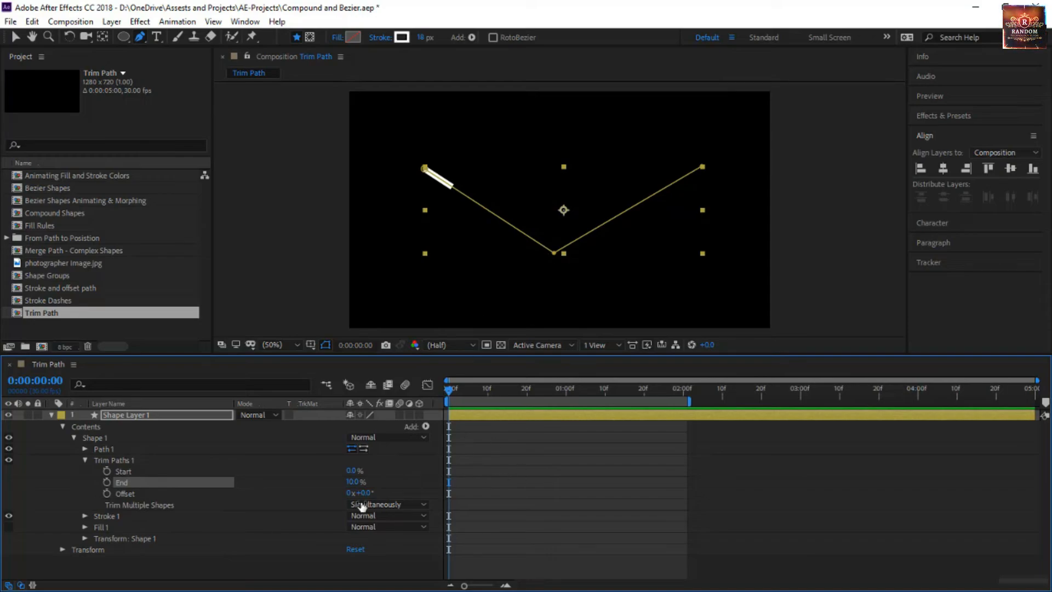
Try sliding the short segment along the V-shaped line with Offset values such as 53° and -124°, and undo the changes
{"action": "mouse_move", "coordinate": [361, 493]}
{"action": "left_mouse_down"}
{"action": "mouse_move", "coordinate": [416, 498]}
{"action": "mouse_move", "coordinate": [666, 450]}
{"action": "mouse_move", "coordinate": [339, 492]}
{"action": "mouse_move", "coordinate": [384, 492]}
{"action": "left_mouse_up"}
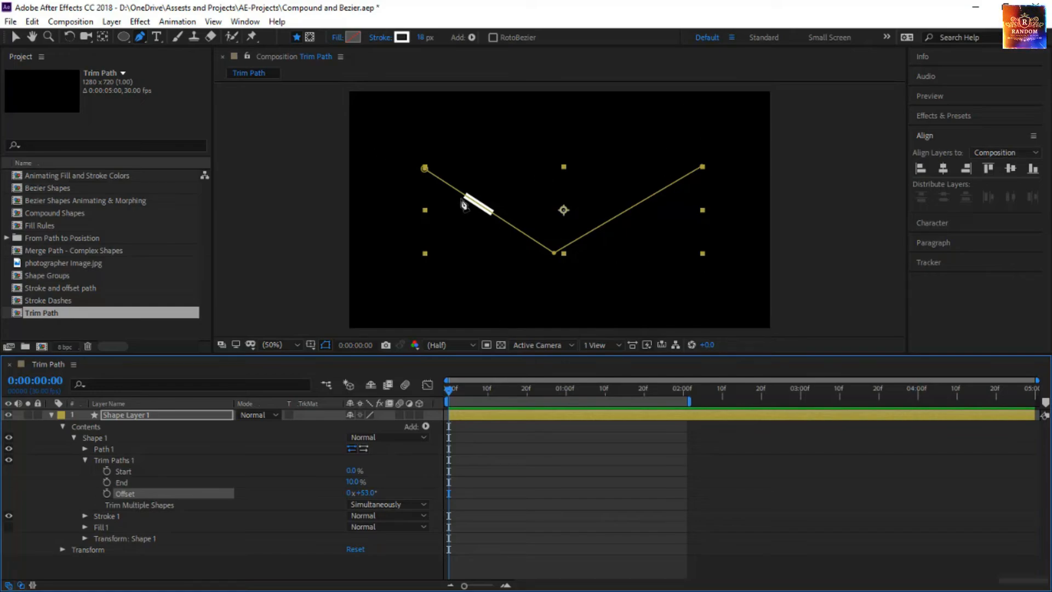
{"action": "mouse_move", "coordinate": [362, 492]}
{"action": "left_mouse_down"}
{"action": "mouse_move", "coordinate": [541, 506]}
{"action": "mouse_move", "coordinate": [236, 518]}
{"action": "mouse_move", "coordinate": [277, 521]}
{"action": "left_mouse_up"}
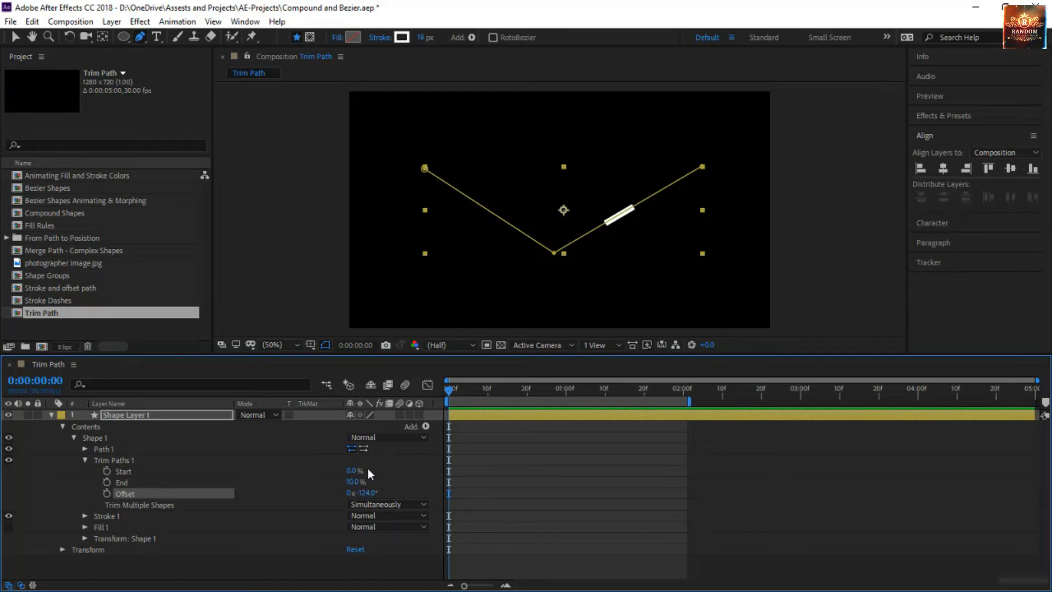
{"action": "left_click", "coordinate": [367, 494]}
{"action": "left_click_drag", "start_coordinate": [367, 494], "coordinate": [393, 503]}
{"action": "key", "text": "ctrl+z"}
{"action": "key", "text": "ctrl+z"}
{"action": "key", "text": "ctrl+z"}
{"action": "key", "text": "ctrl+z"}
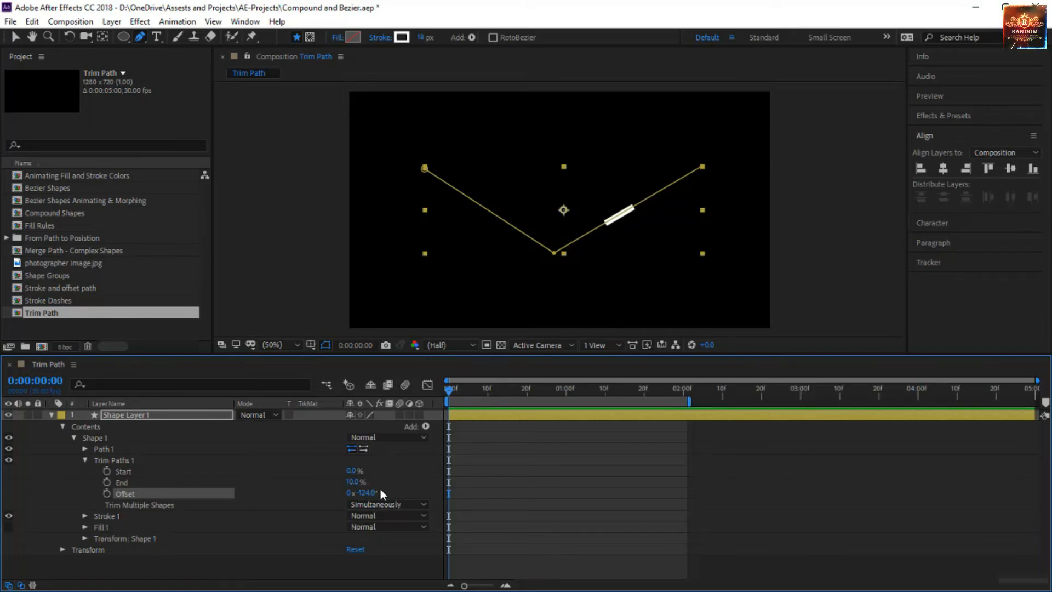
Replace the V-shaped line's layer with a straight horizontal line drawn across the middle of the composition
{"action": "left_click", "coordinate": [205, 415]}
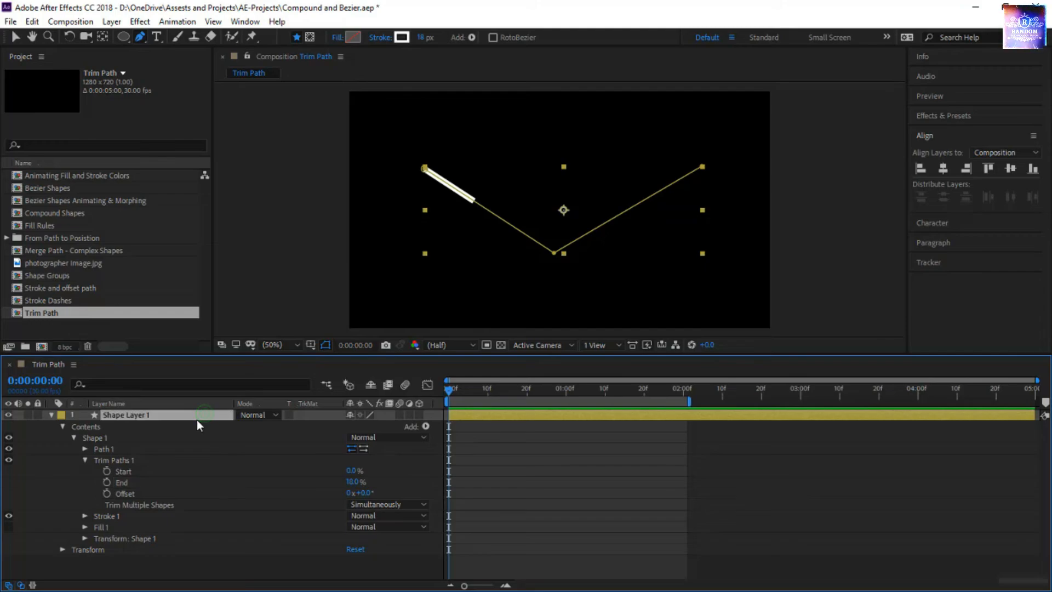
{"action": "key", "text": "Delete"}
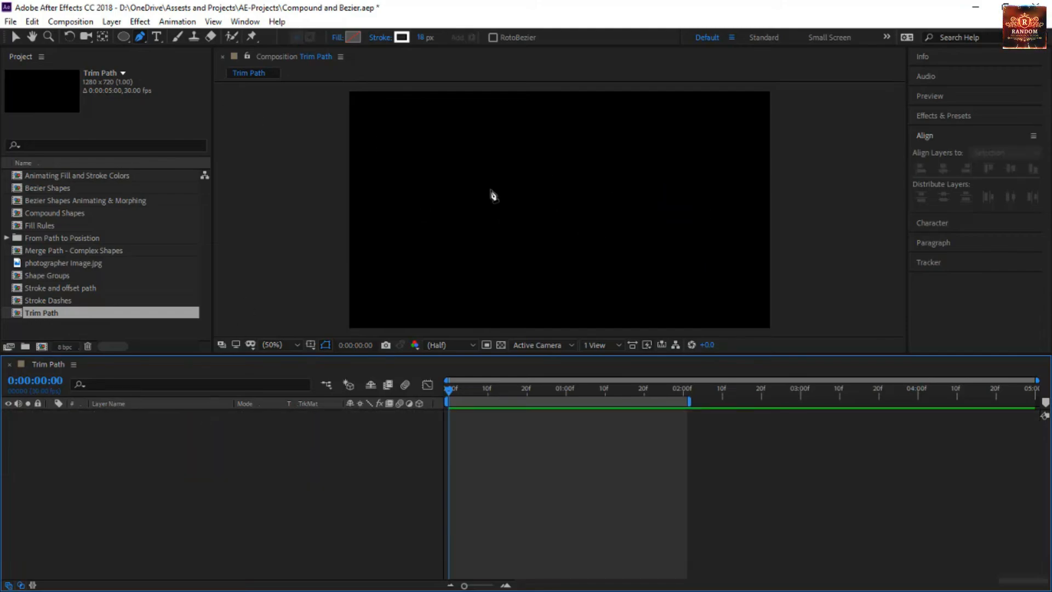
{"action": "left_click", "coordinate": [437, 197]}
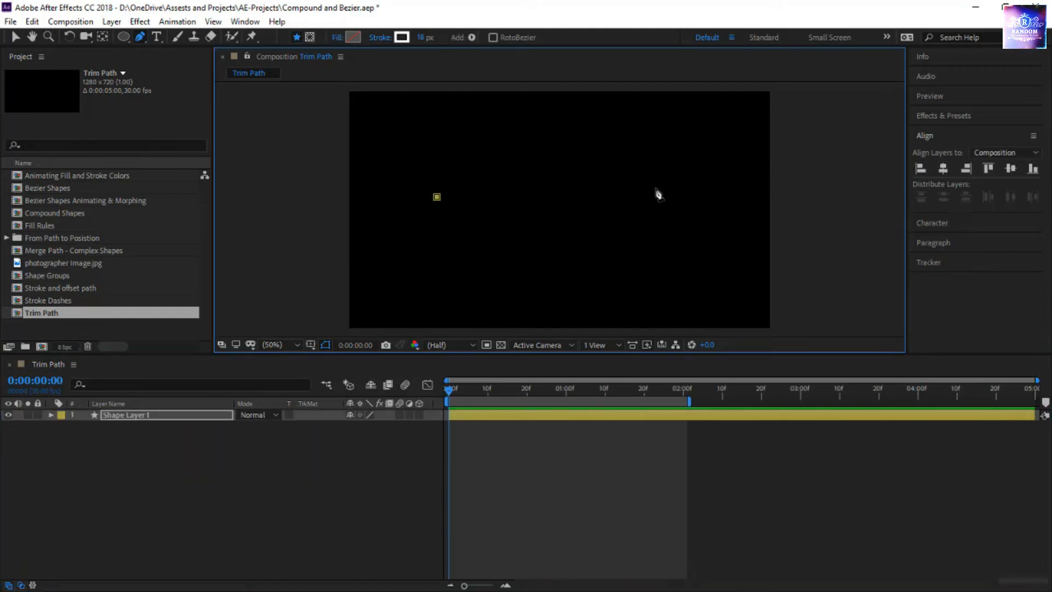
{"action": "left_click", "coordinate": [698, 197]}
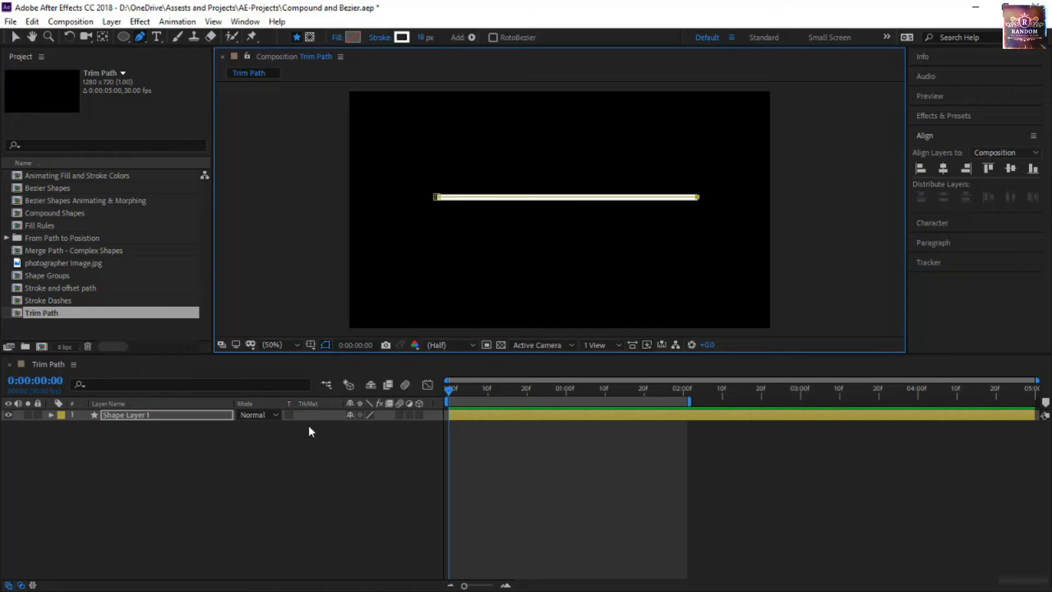
Add Trim Paths to the horizontal line and expand its properties
{"action": "left_click", "coordinate": [475, 38]}
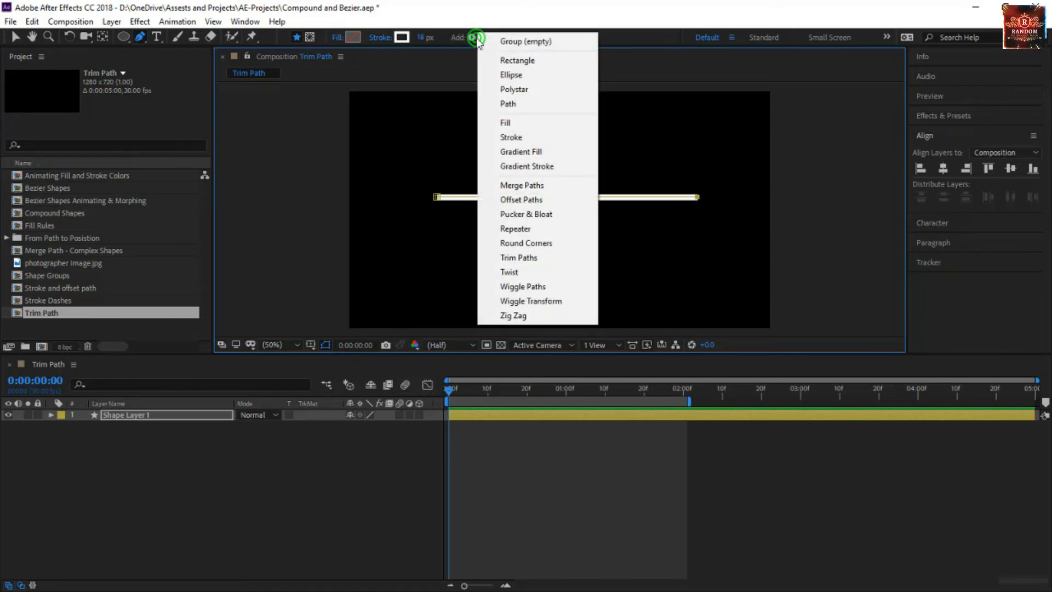
{"action": "left_click", "coordinate": [519, 258]}
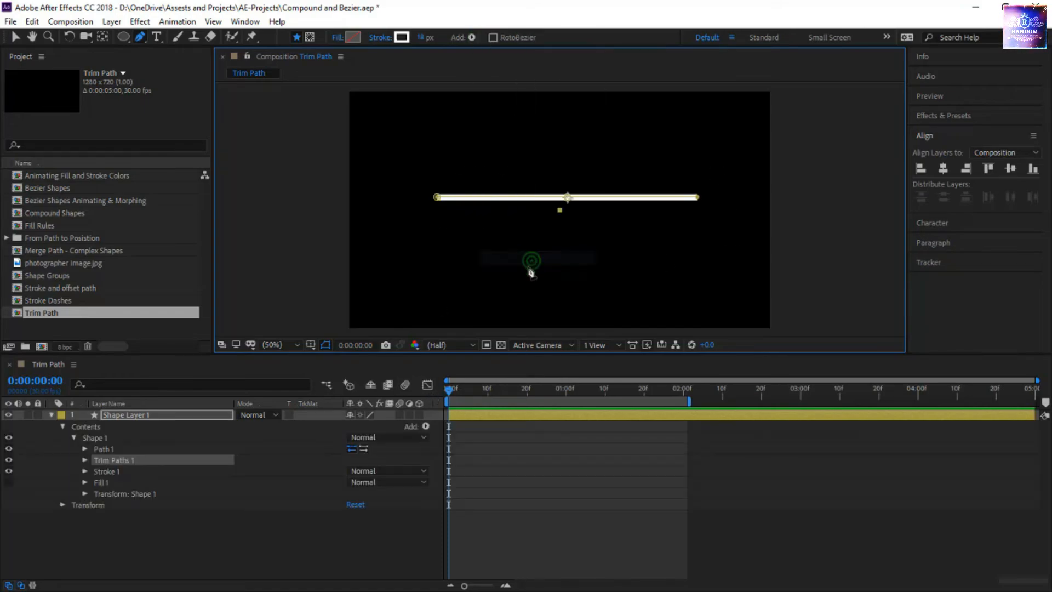
{"action": "left_click", "coordinate": [85, 461]}
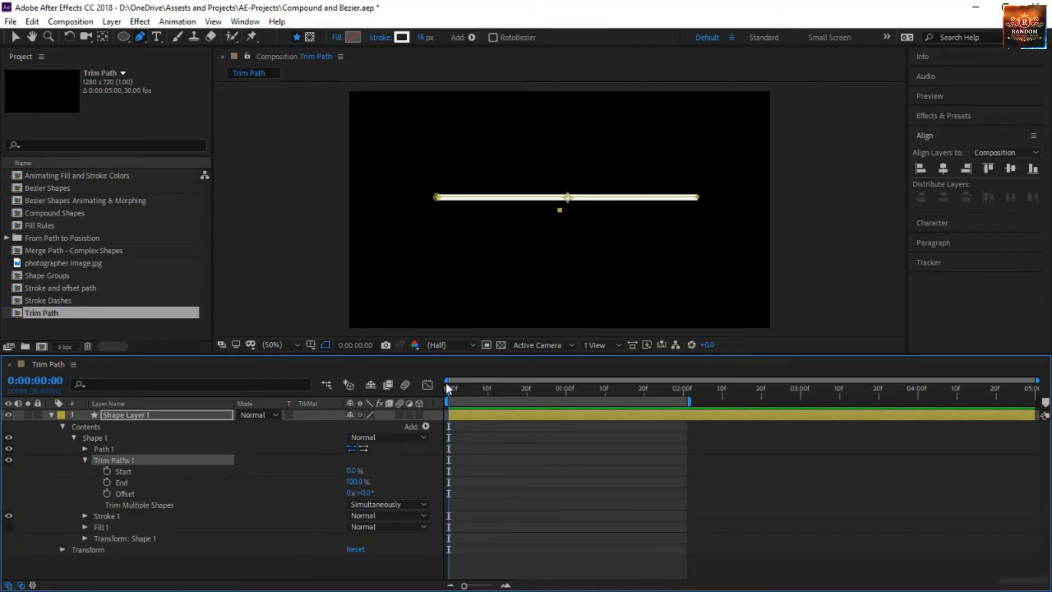
At frame 10, set Start and End of Trim Paths 1 to 50% and keyframe both
{"action": "left_click_drag", "start_coordinate": [452, 394], "coordinate": [488, 400]}
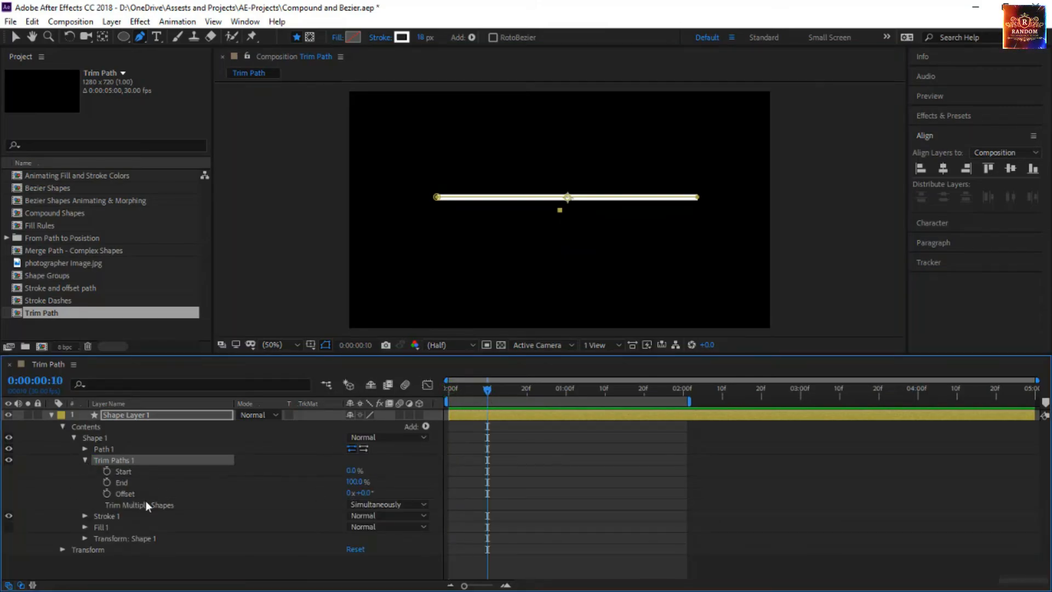
{"action": "left_click", "coordinate": [351, 471]}
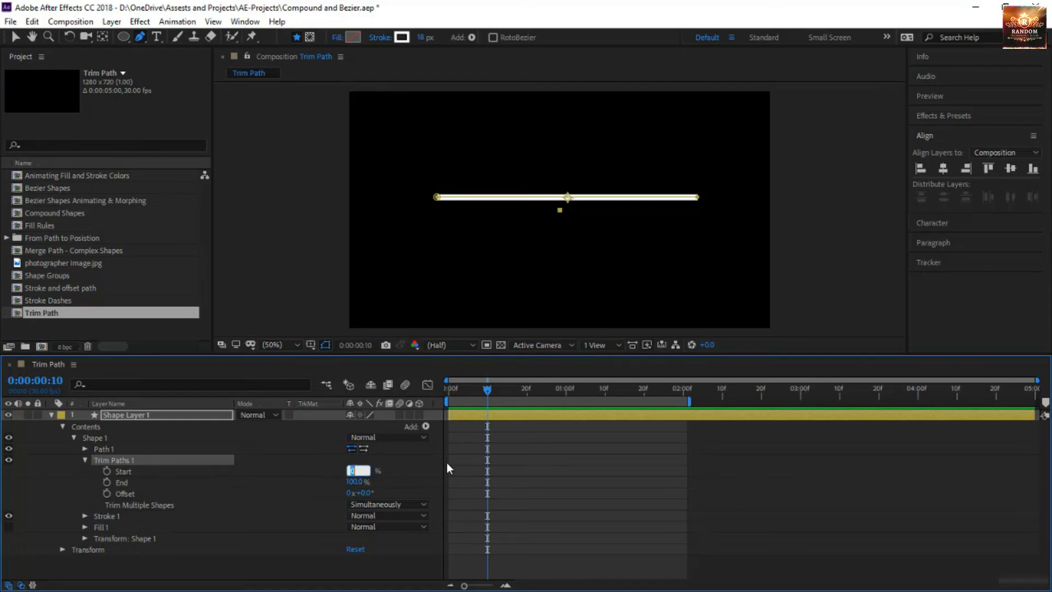
{"action": "key", "text": "Return"}
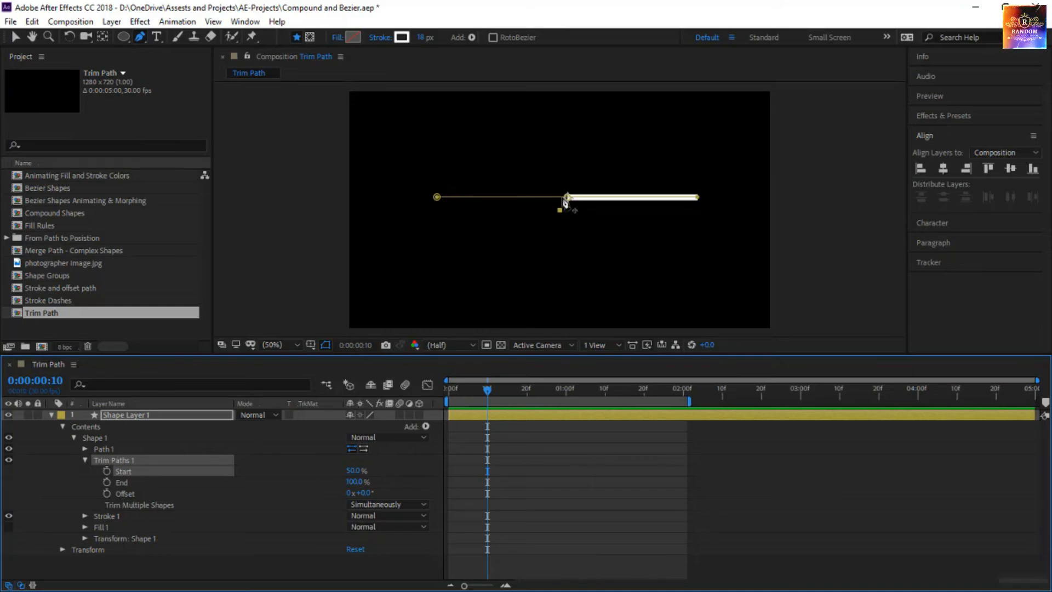
{"action": "left_click", "coordinate": [354, 482]}
{"action": "key", "text": "Return"}
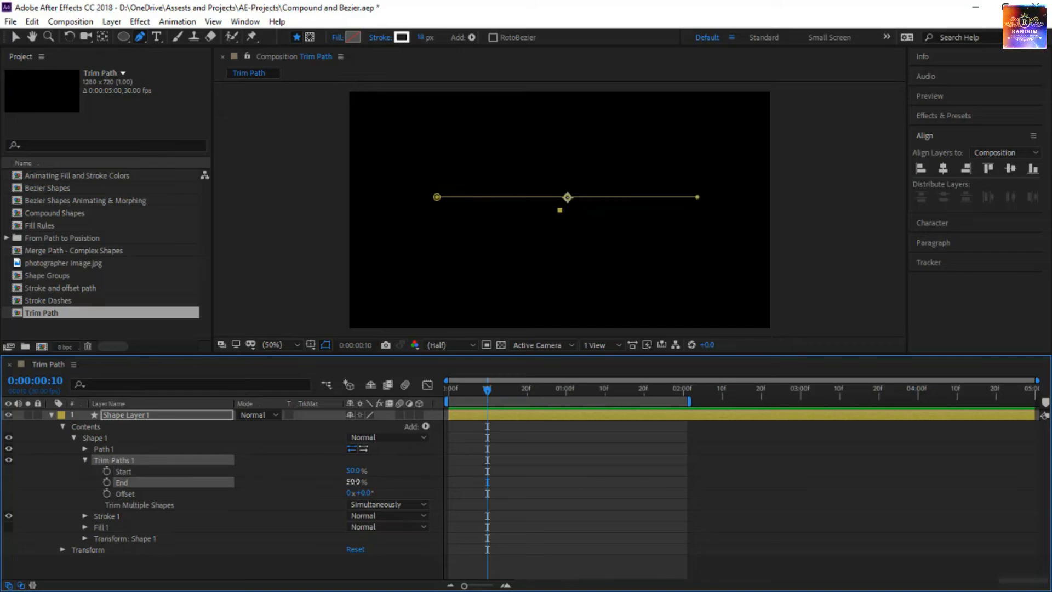
{"action": "left_click", "coordinate": [107, 472]}
{"action": "left_click", "coordinate": [107, 482]}
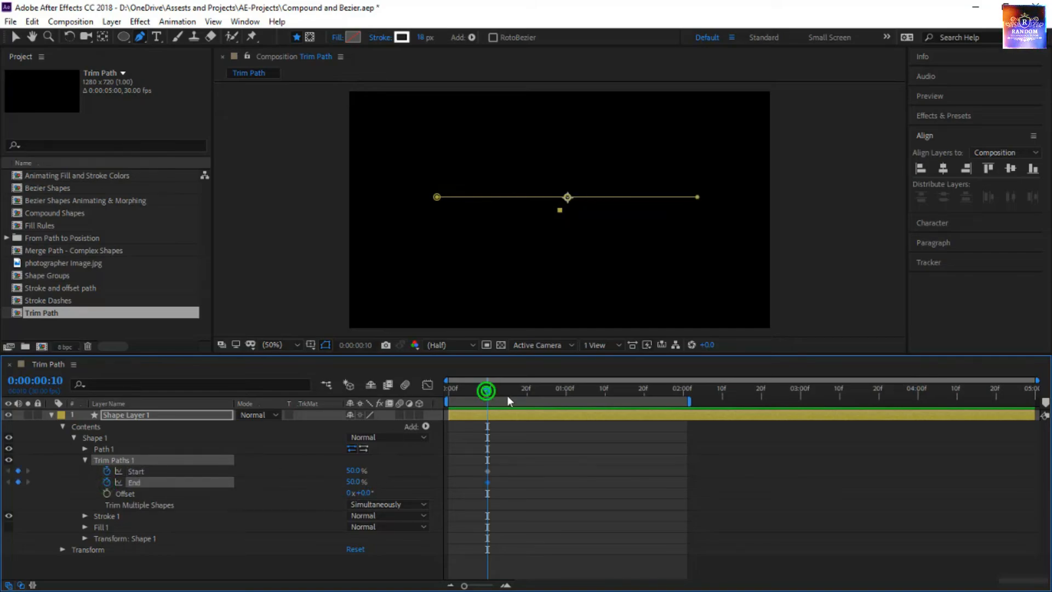
At 1 second, set Start to 0% and End to 100%, and preview the line growing from its centre
{"action": "left_click_drag", "start_coordinate": [508, 396], "coordinate": [565, 408]}
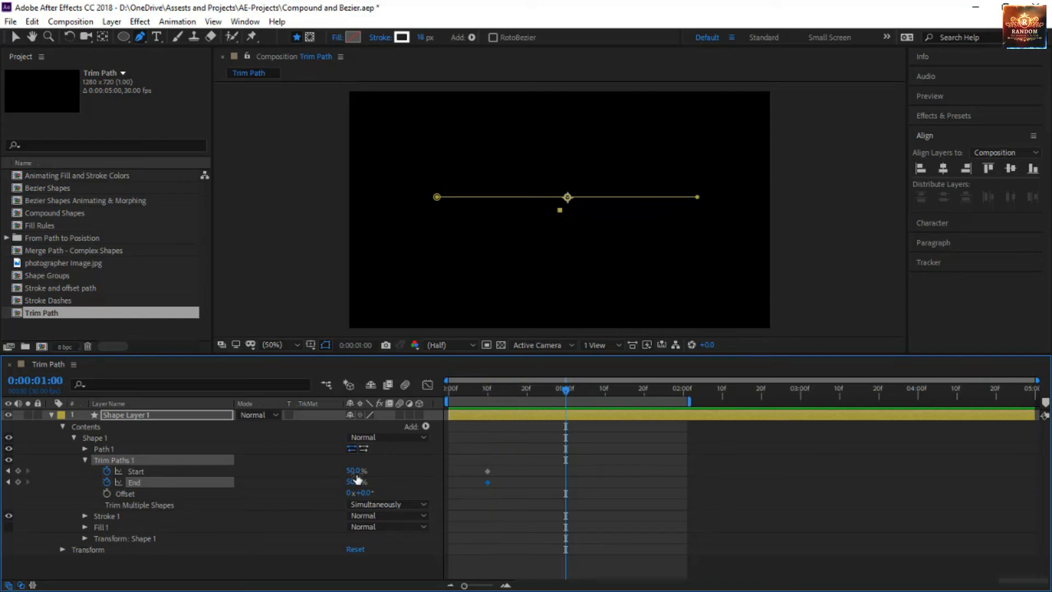
{"action": "left_click_drag", "start_coordinate": [355, 470], "coordinate": [290, 472]}
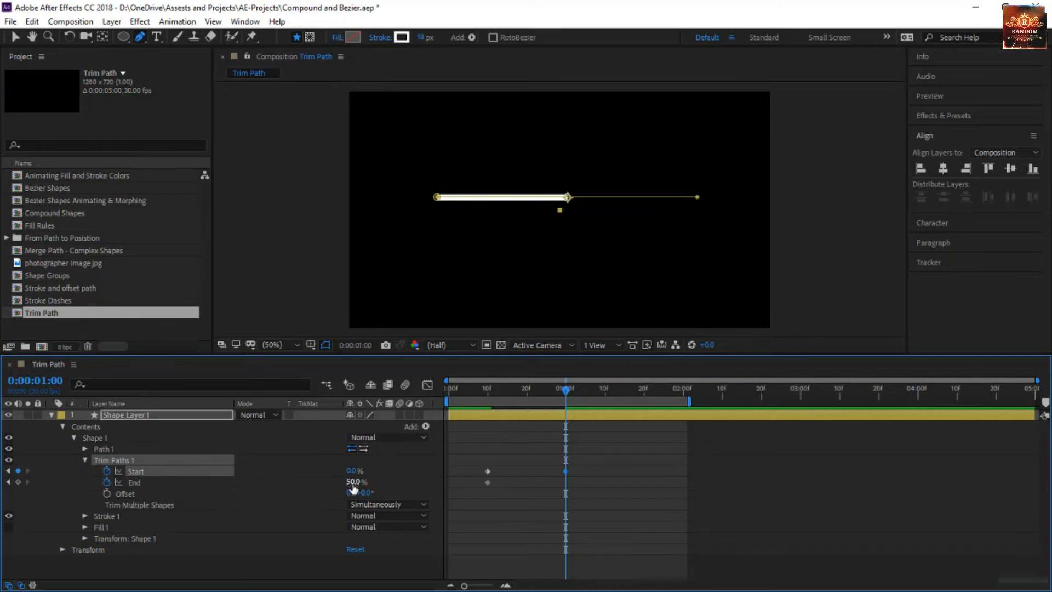
{"action": "left_click_drag", "start_coordinate": [353, 486], "coordinate": [409, 485]}
{"action": "left_click_drag", "start_coordinate": [566, 388], "coordinate": [395, 419]}
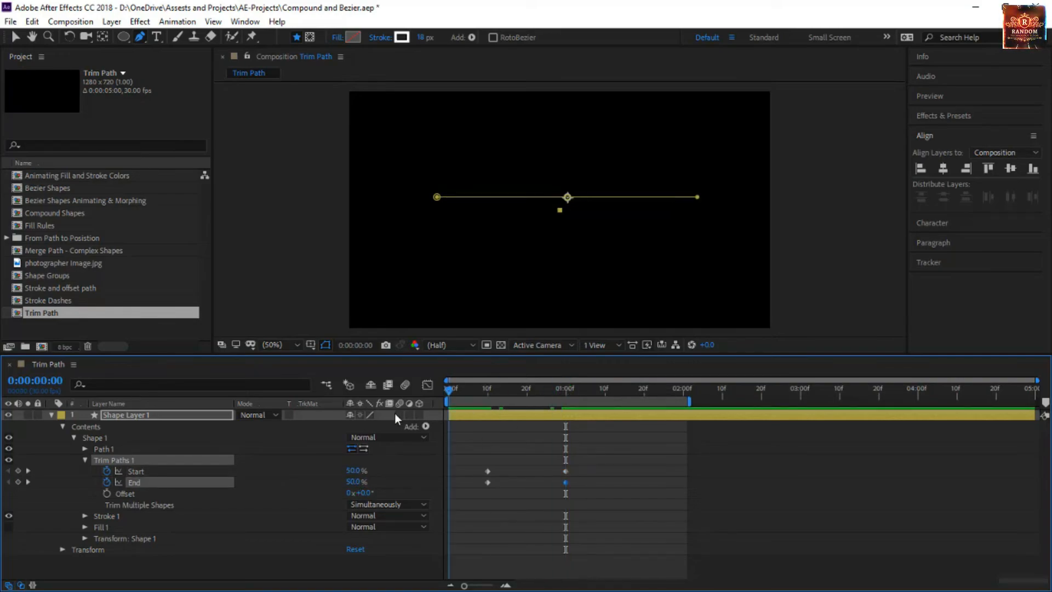
{"action": "left_click", "coordinate": [486, 527]}
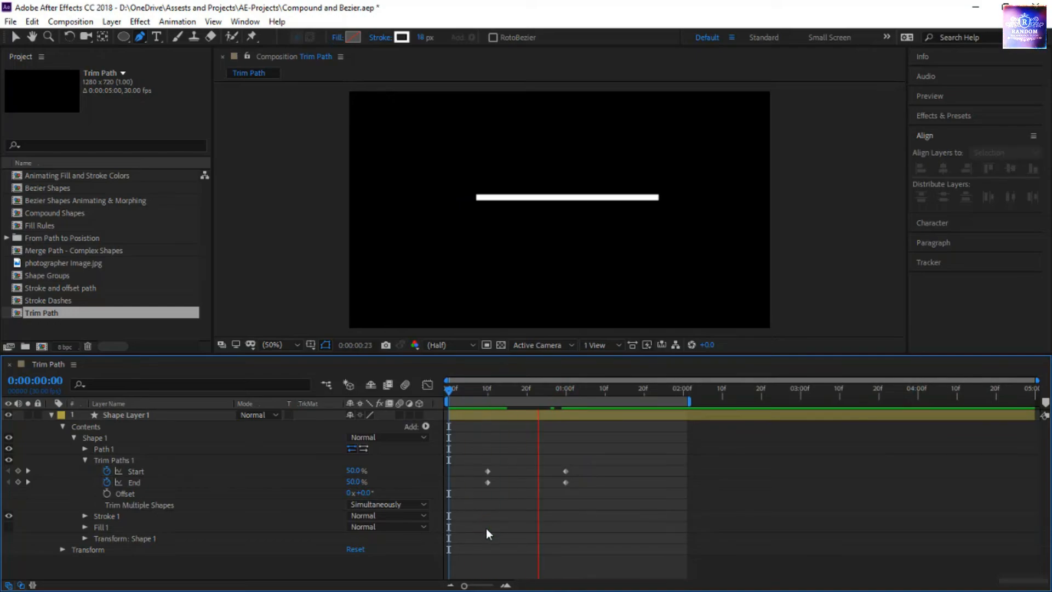
Move the second pair of Start and End keyframes to frame 20 and apply Easy Ease to all keyframes
{"action": "left_click_drag", "start_coordinate": [595, 469], "coordinate": [449, 443]}
{"action": "left_click", "coordinate": [567, 481]}
{"action": "left_click", "coordinate": [566, 502]}
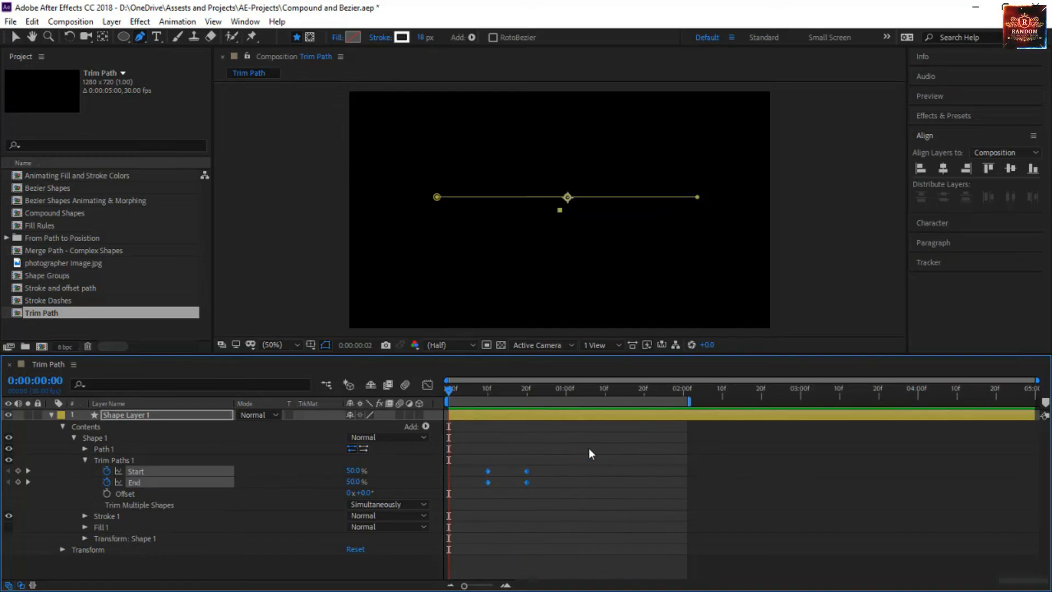
{"action": "key", "text": "F9"}
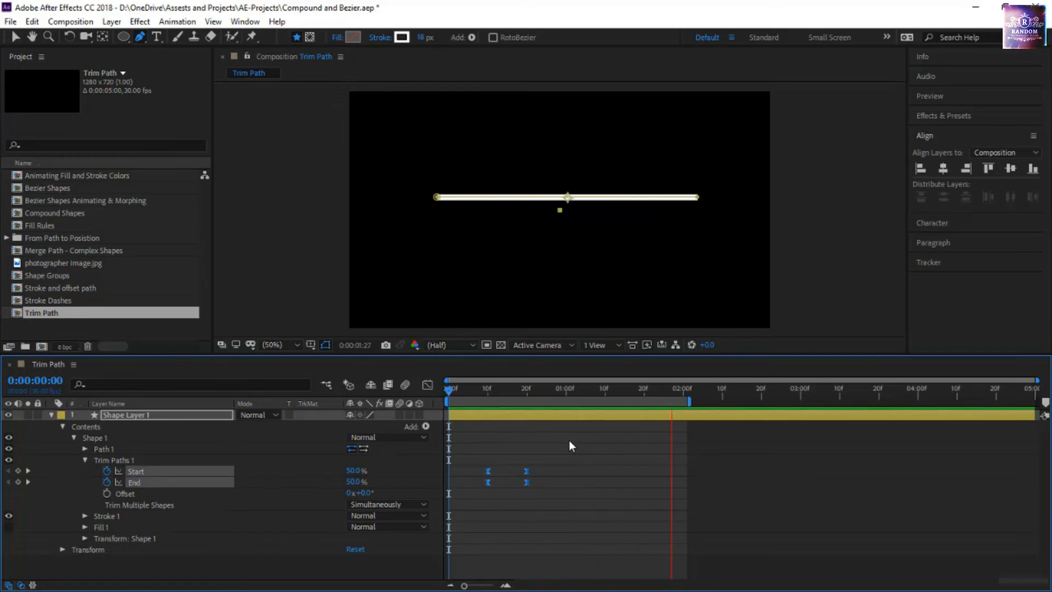
In the Graph Editor, move the final Start and End keyframes to 0:00:01:10 with a fast start and long slow-down, and preview the line
{"action": "left_click", "coordinate": [429, 385]}
{"action": "left_click_drag", "start_coordinate": [546, 480], "coordinate": [481, 500]}
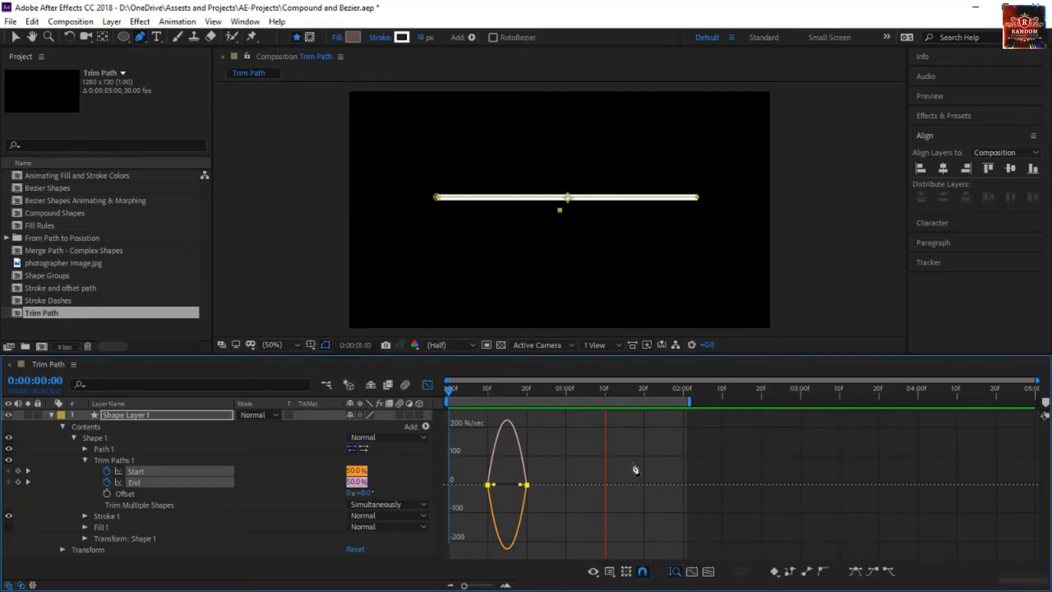
{"action": "key", "text": "v"}
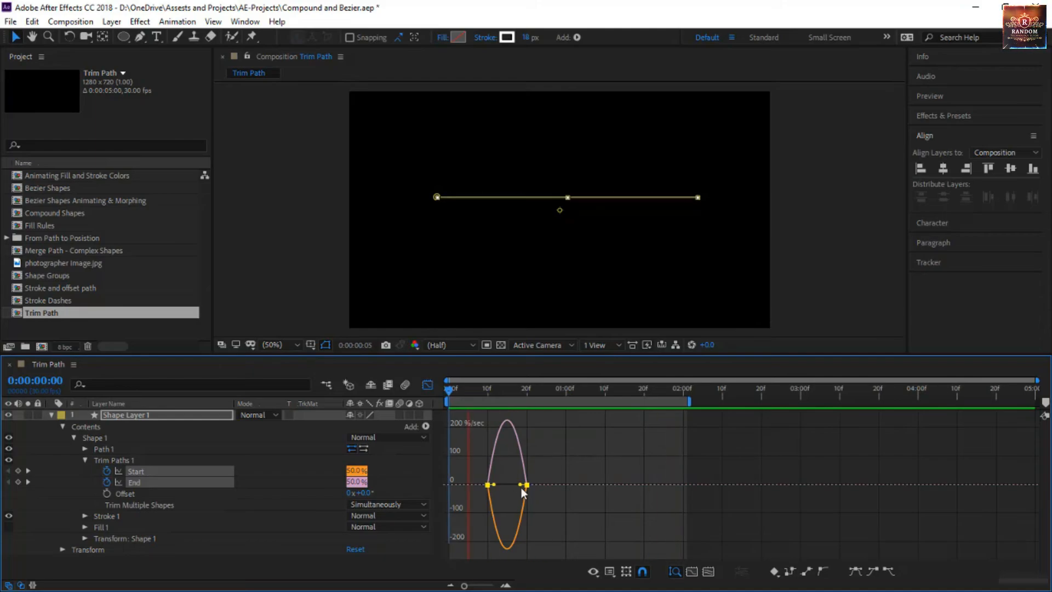
{"action": "left_click_drag", "start_coordinate": [521, 485], "coordinate": [604, 492]}
{"action": "left_click", "coordinate": [543, 476]}
{"action": "left_click", "coordinate": [528, 485]}
{"action": "left_click", "coordinate": [596, 514]}
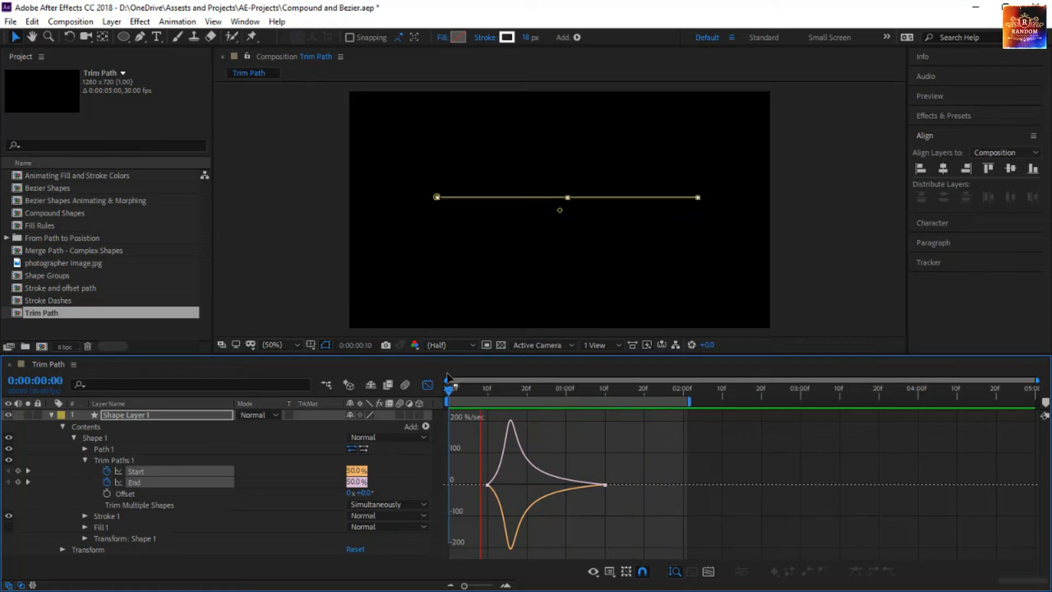
{"action": "key", "text": "shift+F3"}
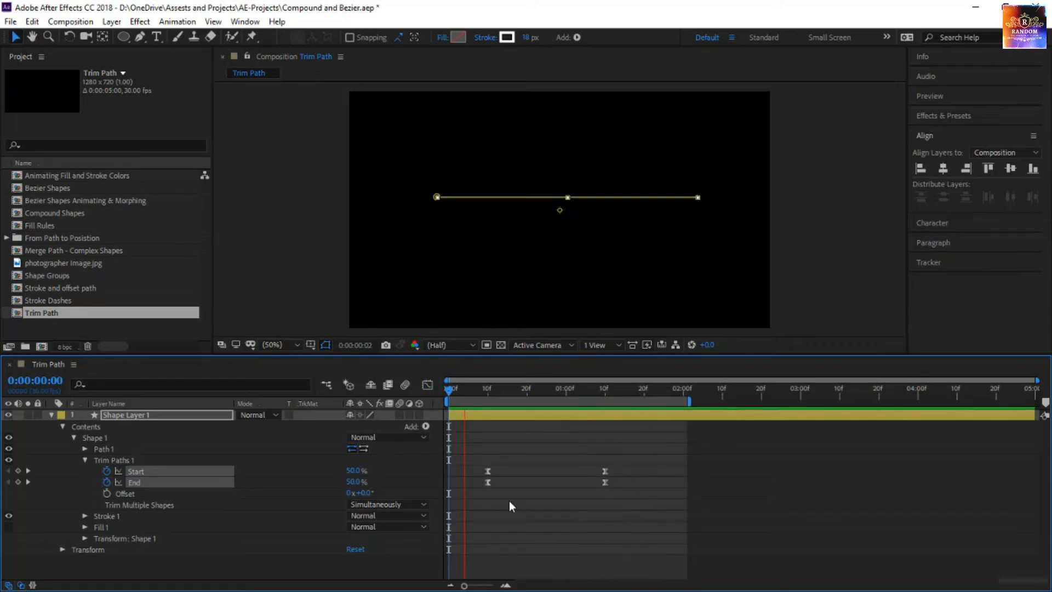
{"action": "key", "text": "space"}
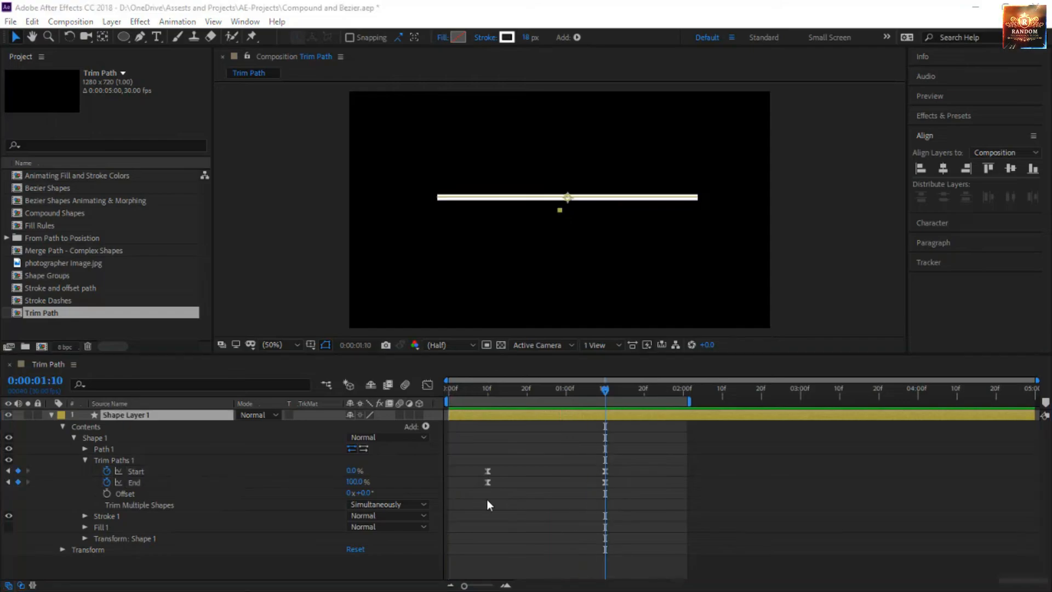
Duplicate Path 1 inside Shape 1 to add a second line to the same group
{"action": "left_click", "coordinate": [380, 509]}
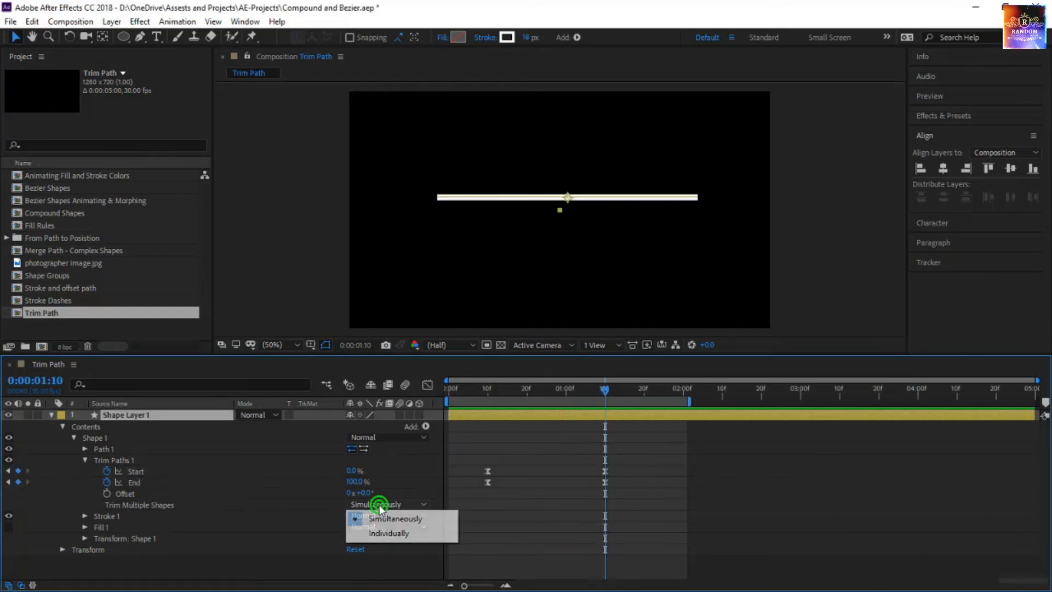
{"action": "left_click", "coordinate": [298, 486]}
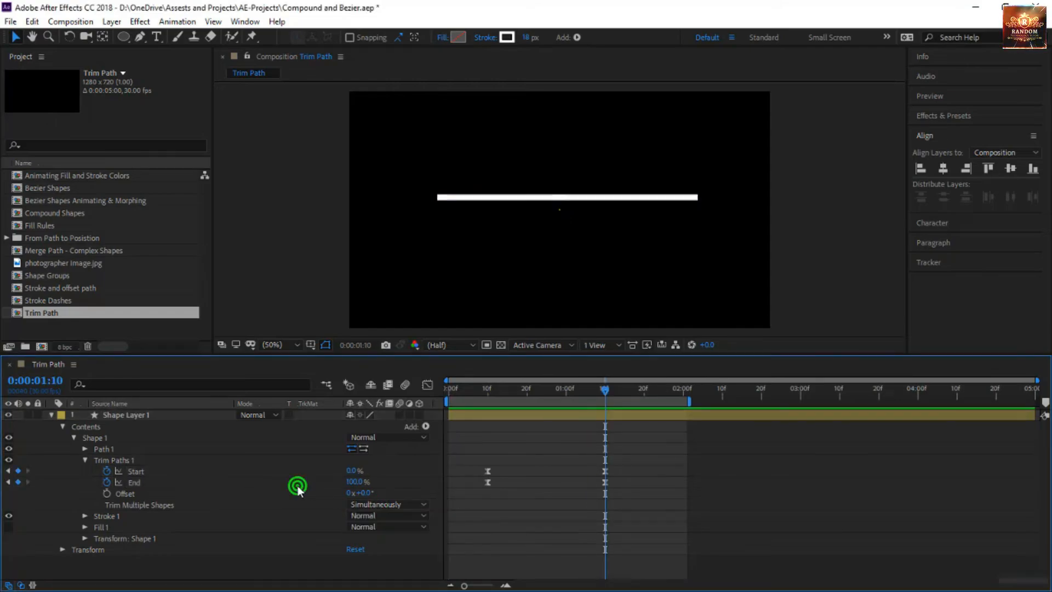
{"action": "left_click", "coordinate": [156, 461]}
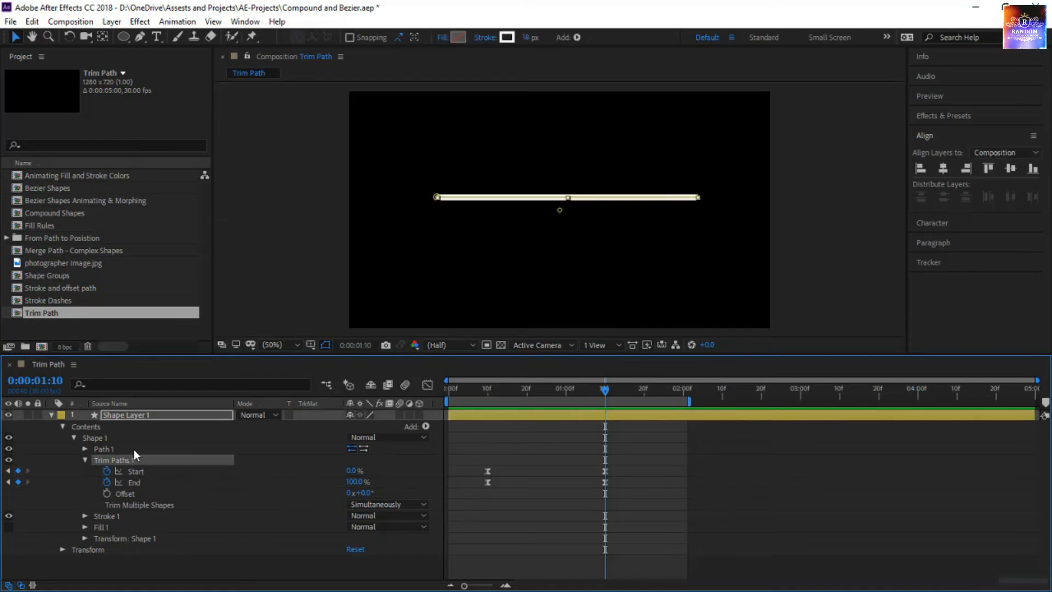
{"action": "left_click", "coordinate": [100, 439]}
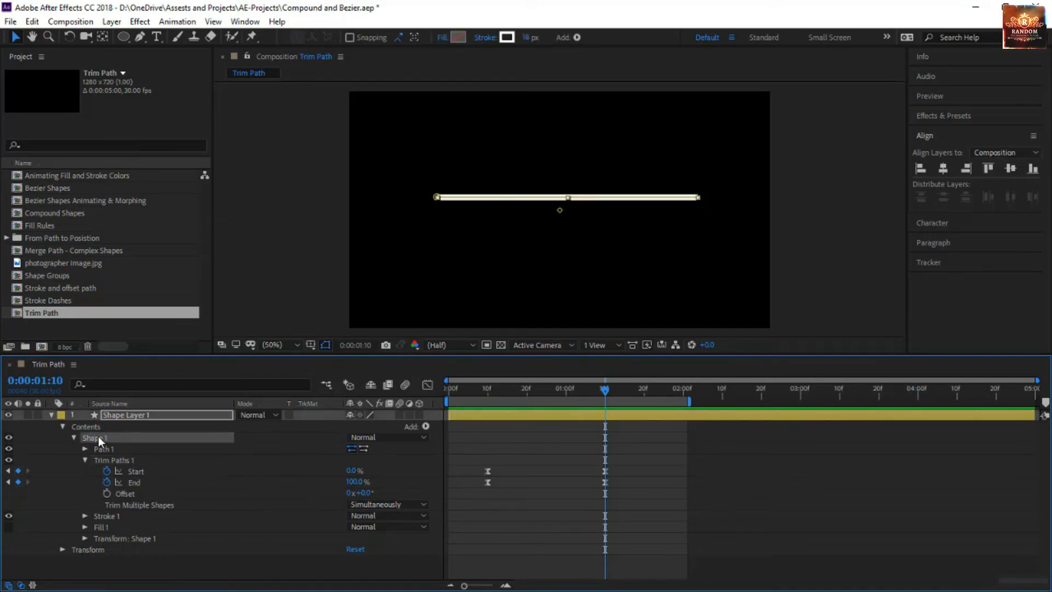
{"action": "left_click", "coordinate": [101, 450]}
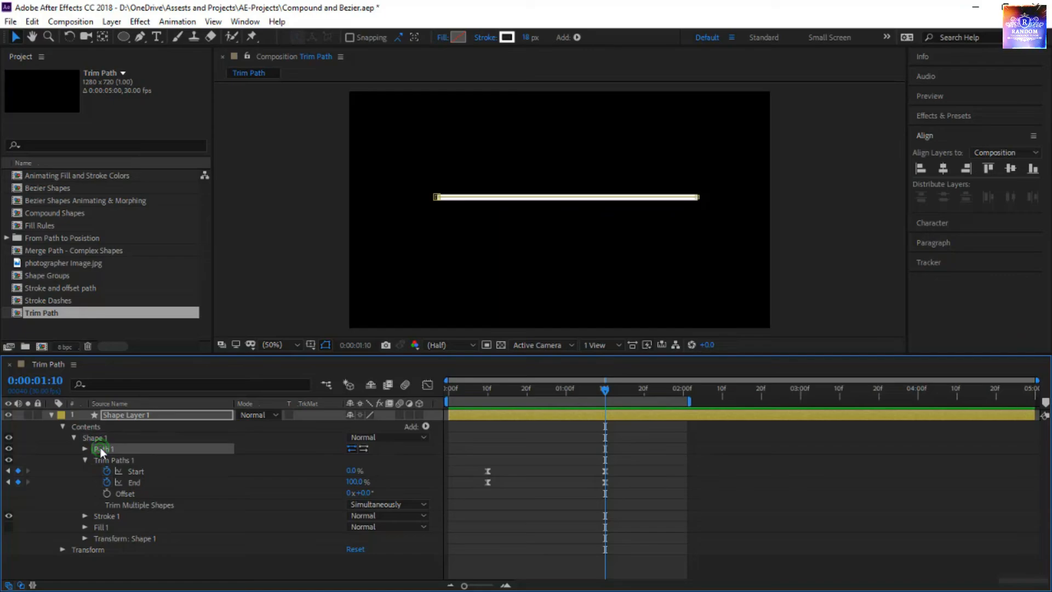
{"action": "left_click", "coordinate": [85, 449]}
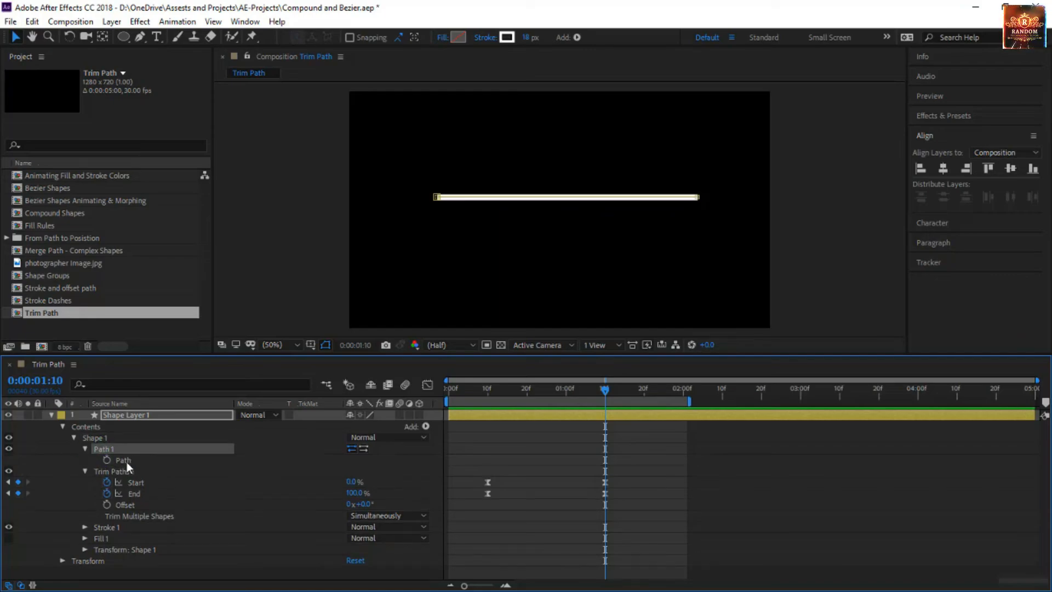
{"action": "left_click", "coordinate": [124, 460]}
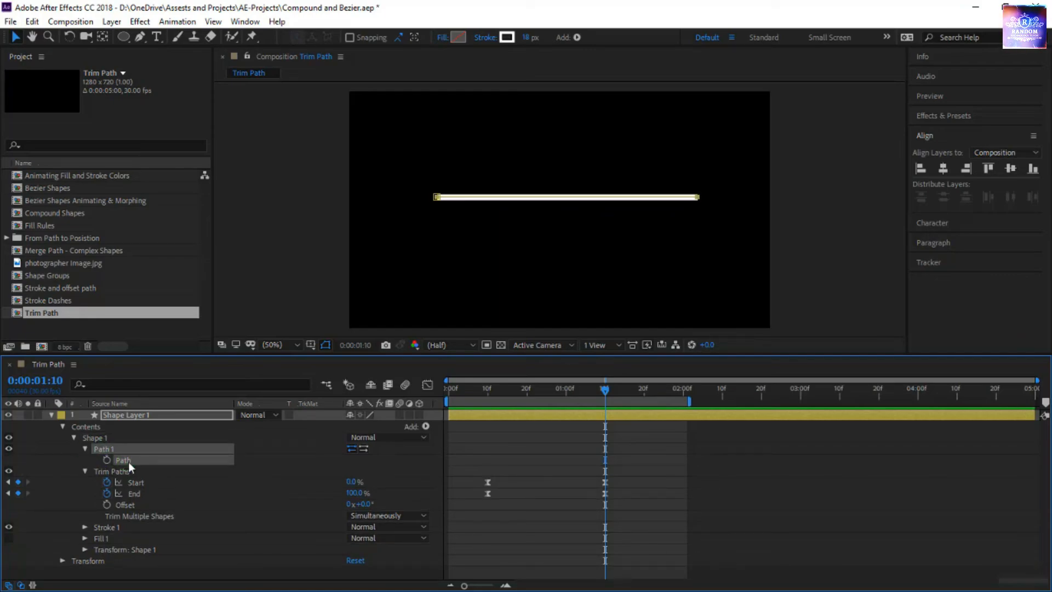
{"action": "key", "text": "ctrl+d"}
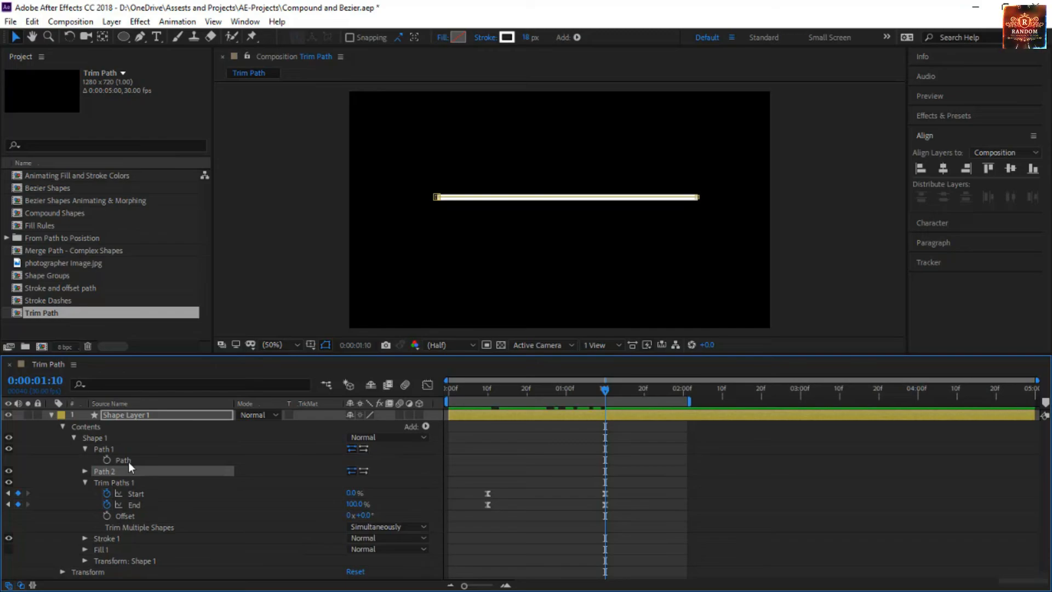
Expand Path 2 and move its path down so the second line sits just below the first
{"action": "left_click", "coordinate": [86, 471]}
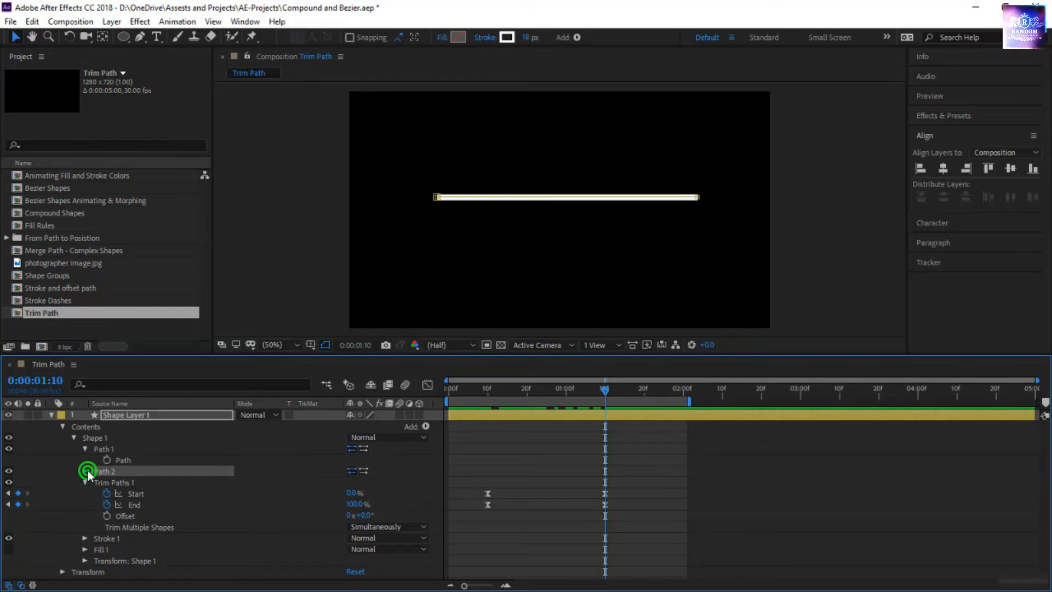
{"action": "left_click", "coordinate": [141, 482]}
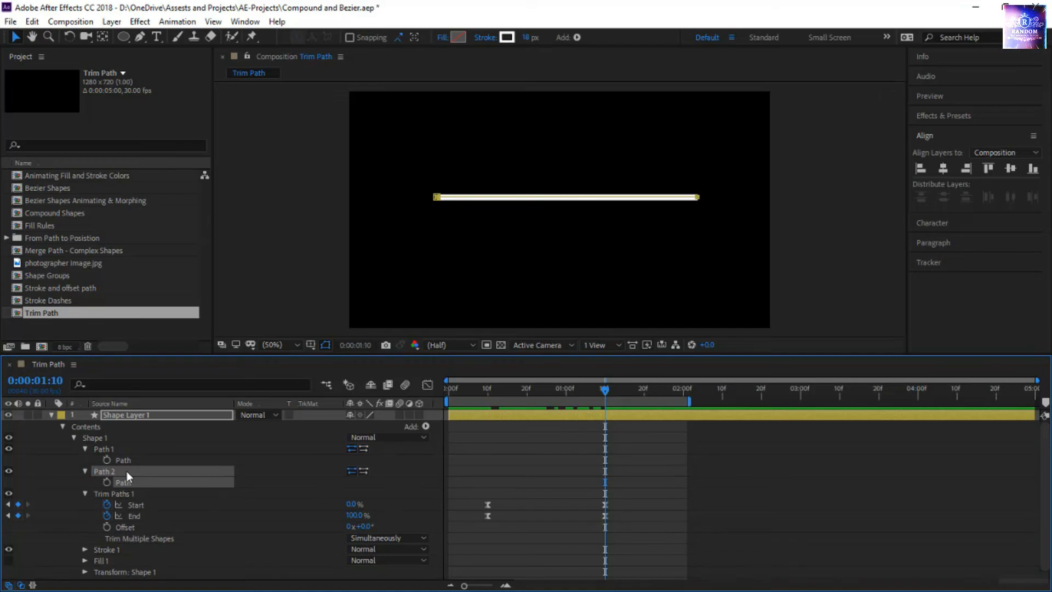
{"action": "key", "text": "shift+Down"}
{"action": "key", "text": "shift+Down"}
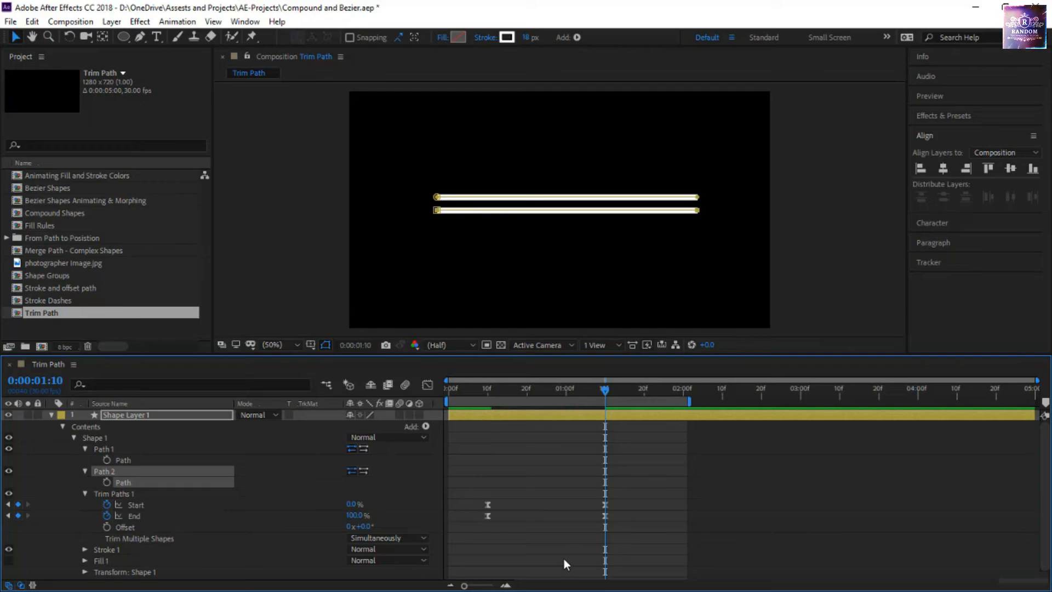
{"action": "left_click", "coordinate": [558, 531]}
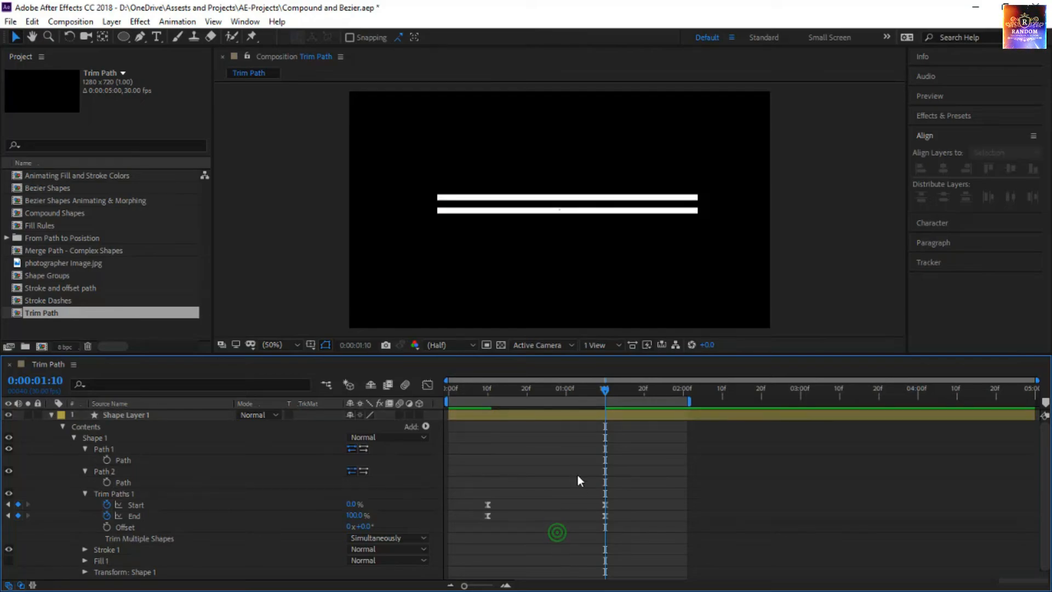
Set Trim Multiple Shapes to Individually, preview the two lines from the start, and scrub to frame 18 to compare how they are trimmed
{"action": "left_click", "coordinate": [393, 540]}
{"action": "left_click", "coordinate": [384, 566]}
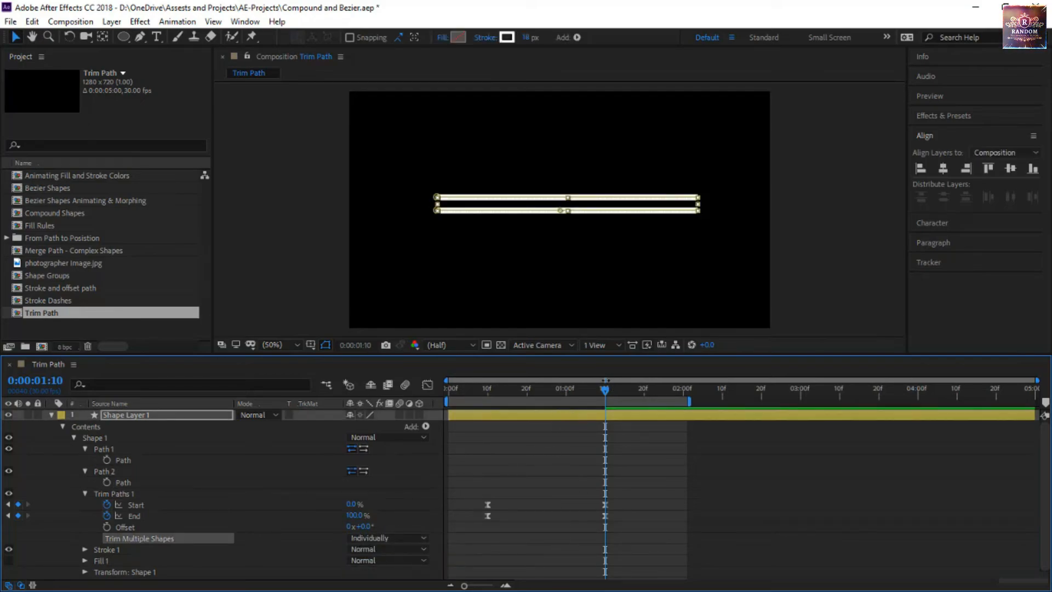
{"action": "left_click_drag", "start_coordinate": [605, 389], "coordinate": [423, 413]}
{"action": "left_click", "coordinate": [536, 465]}
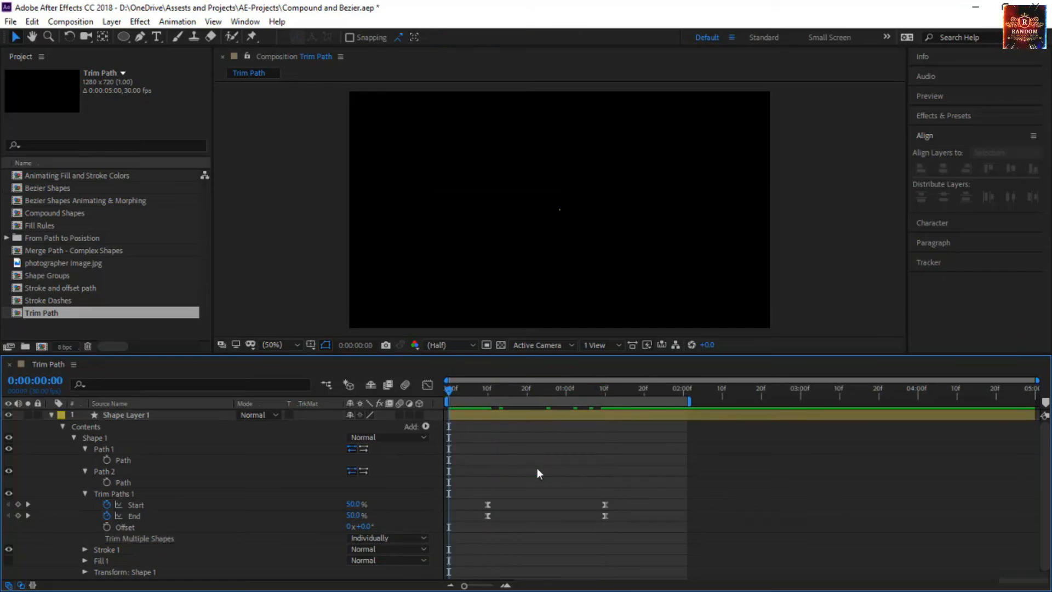
{"action": "key", "text": "space"}
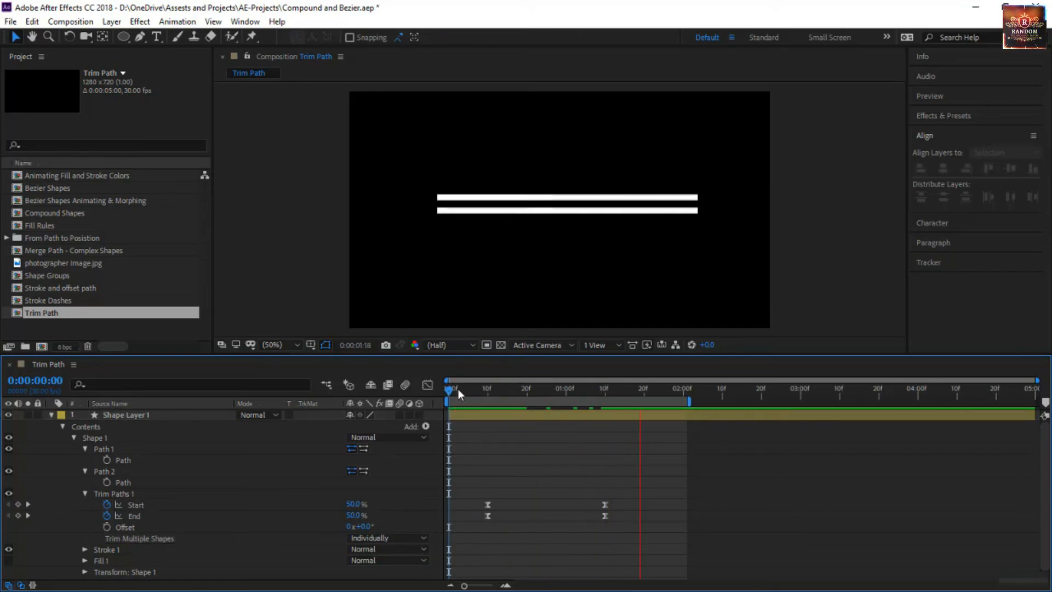
{"action": "left_click_drag", "start_coordinate": [458, 389], "coordinate": [540, 421]}
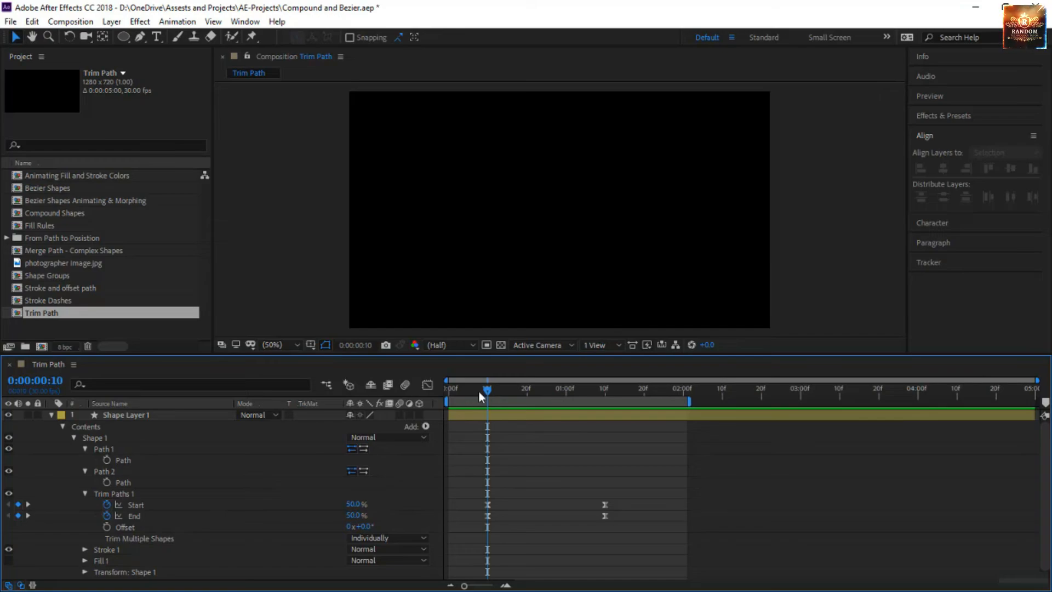
{"action": "left_click_drag", "start_coordinate": [490, 395], "coordinate": [520, 475]}
{"action": "left_click", "coordinate": [519, 472]}
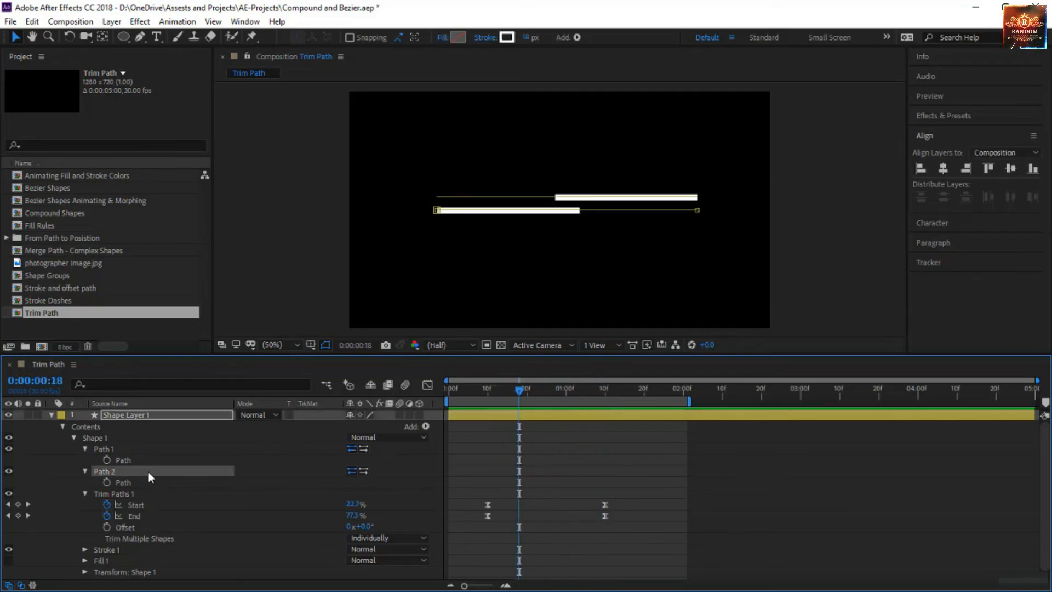
Duplicate Path 2 and move the new path down to form a third line with equal spacing
{"action": "key", "text": "ctrl+d"}
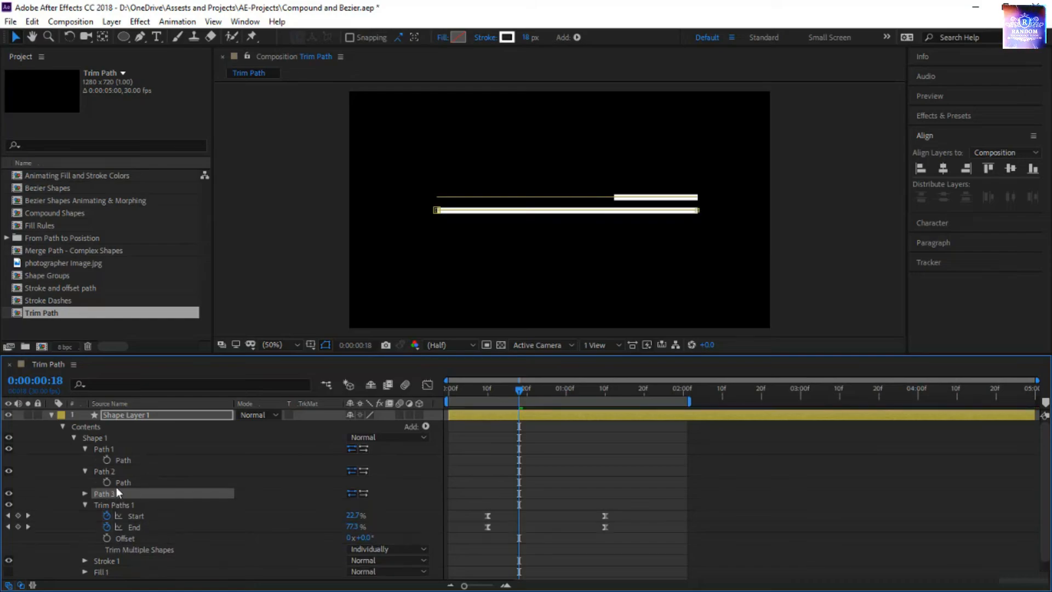
{"action": "left_click", "coordinate": [86, 494]}
{"action": "left_click", "coordinate": [134, 504]}
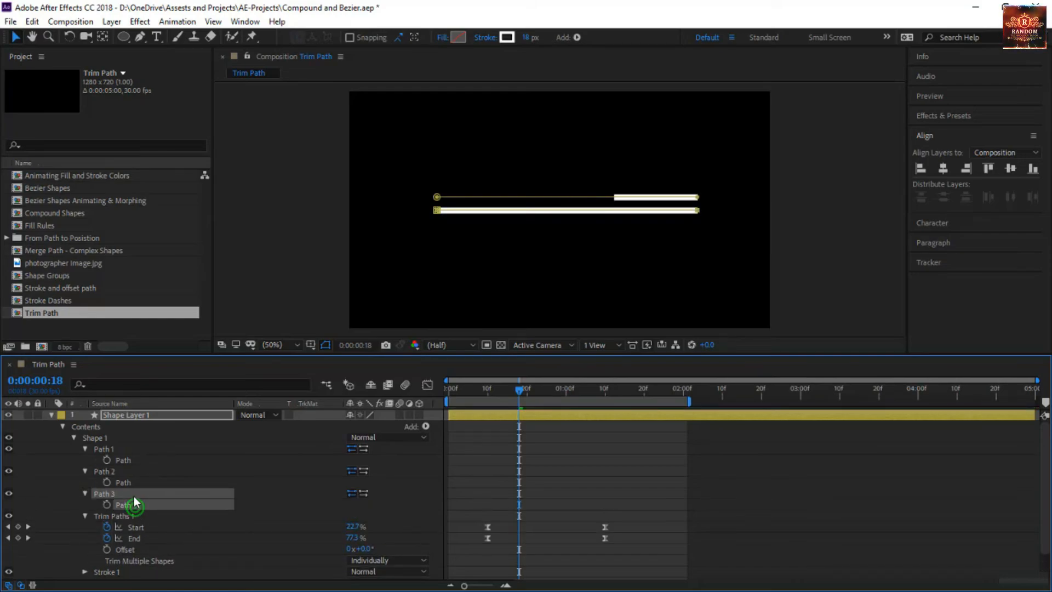
{"action": "key", "text": "shift+Down"}
{"action": "key", "text": "shift+Down"}
{"action": "key", "text": "shift+Down"}
{"action": "key", "text": "shift+Down"}
{"action": "key", "text": "shift+Down"}
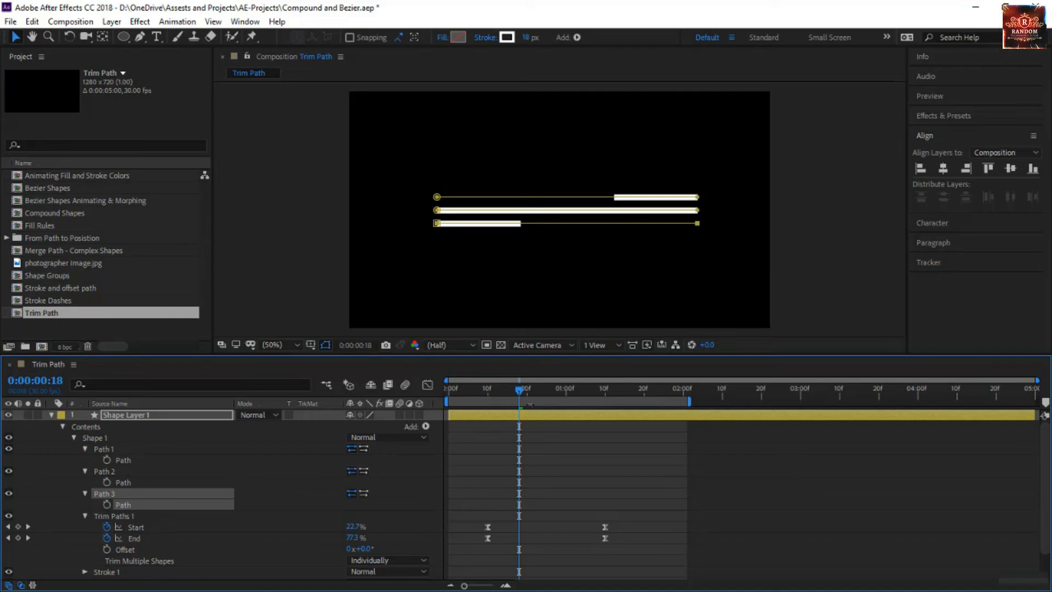
Preview the three lines from the start and scrub through to 0:00:01:10 to examine the order in which they are trimmed
{"action": "left_click_drag", "start_coordinate": [519, 390], "coordinate": [449, 390]}
{"action": "left_click", "coordinate": [627, 463]}
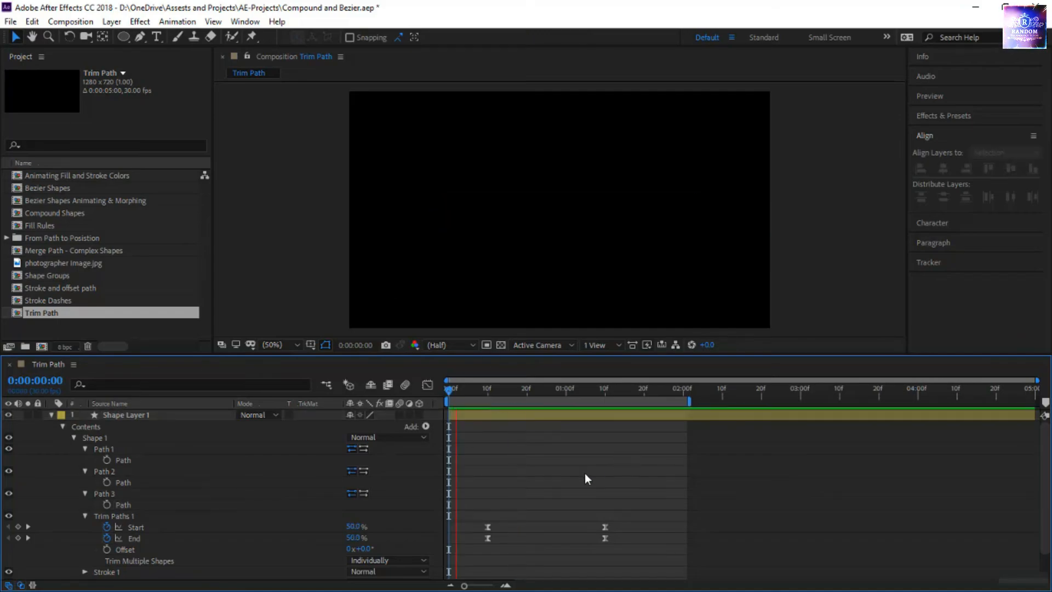
{"action": "key", "text": "space"}
{"action": "left_click", "coordinate": [449, 390]}
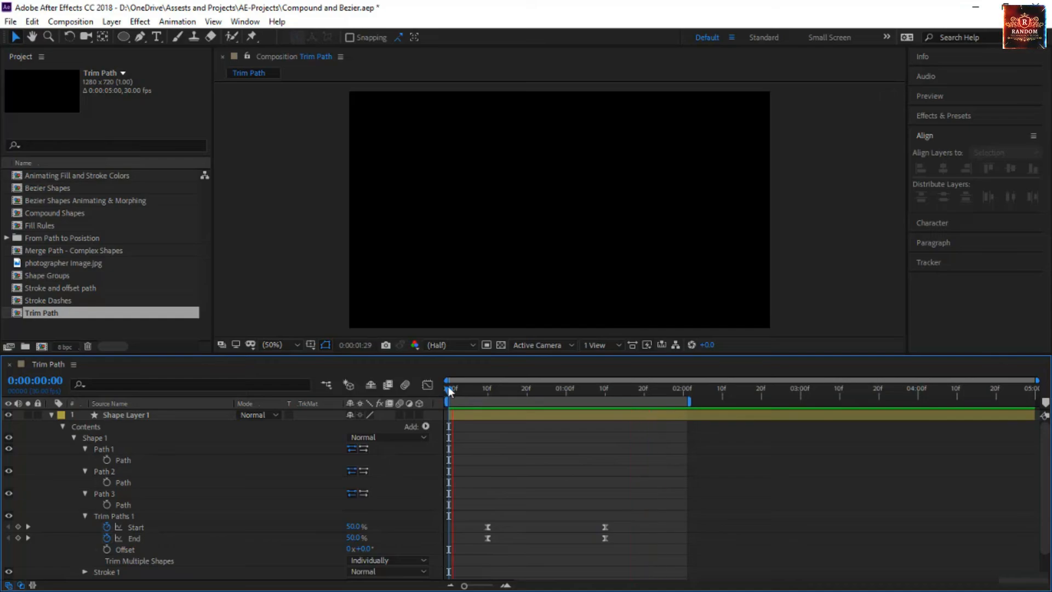
{"action": "left_click_drag", "start_coordinate": [457, 394], "coordinate": [520, 418]}
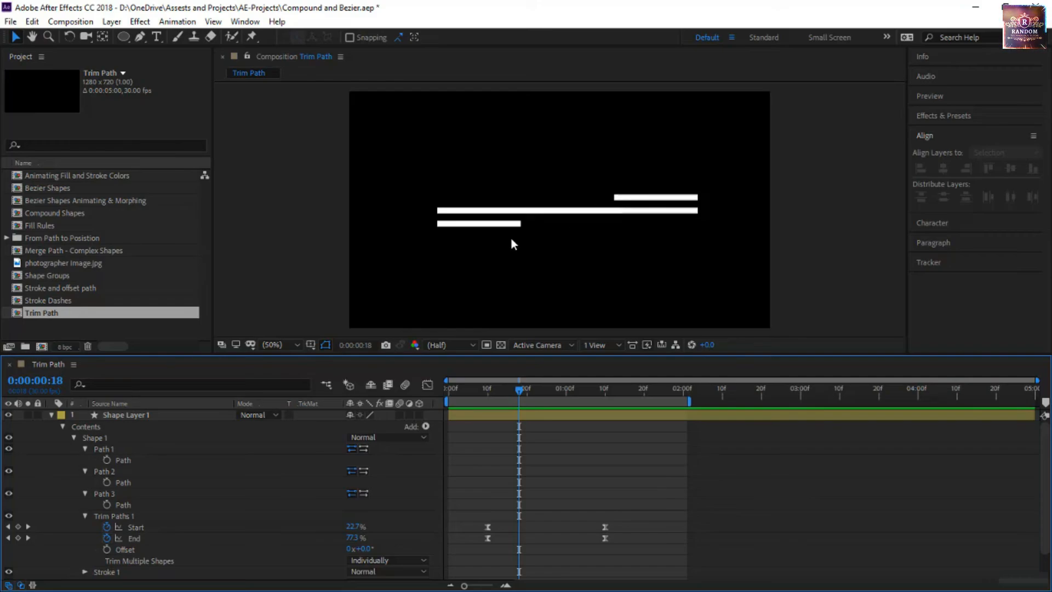
{"action": "left_click_drag", "start_coordinate": [520, 390], "coordinate": [559, 416]}
{"action": "left_click_drag", "start_coordinate": [493, 422], "coordinate": [584, 498]}
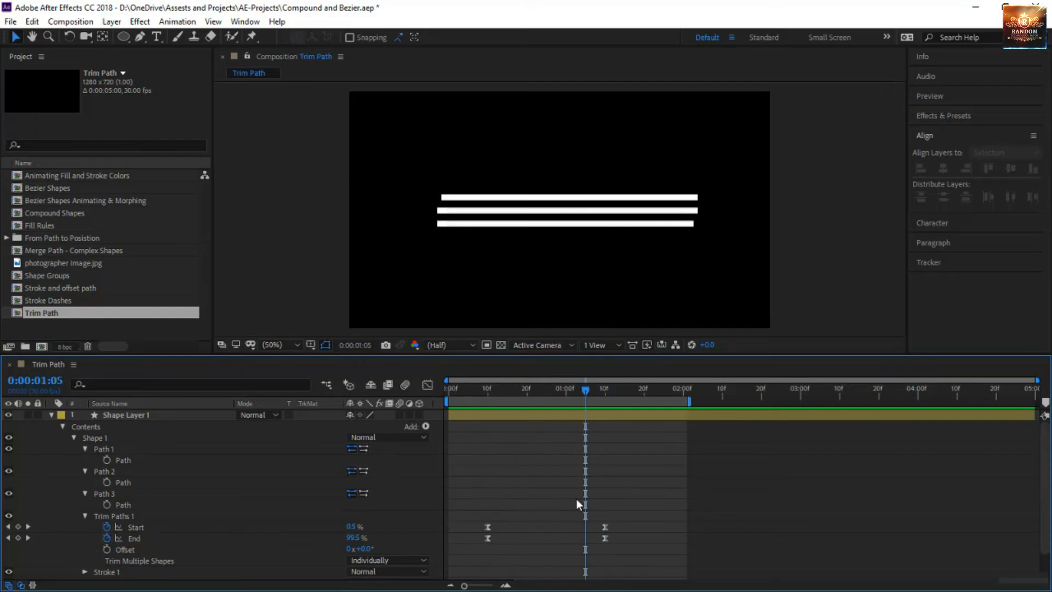
{"action": "left_click", "coordinate": [591, 390]}
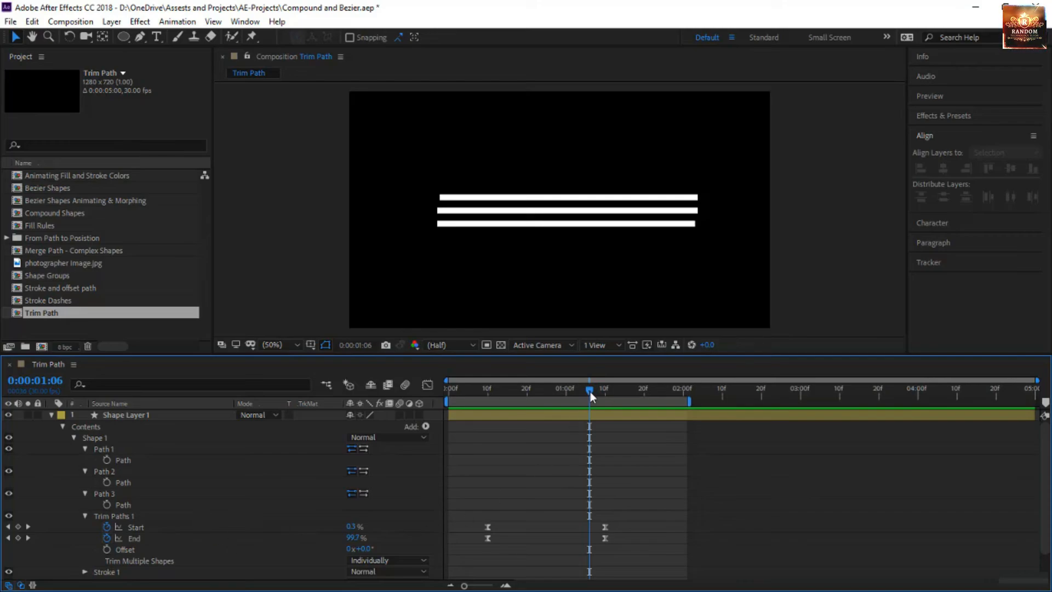
{"action": "mouse_move", "coordinate": [591, 391]}
{"action": "left_mouse_down"}
{"action": "mouse_move", "coordinate": [491, 415]}
{"action": "mouse_move", "coordinate": [605, 469]}
{"action": "left_mouse_up"}
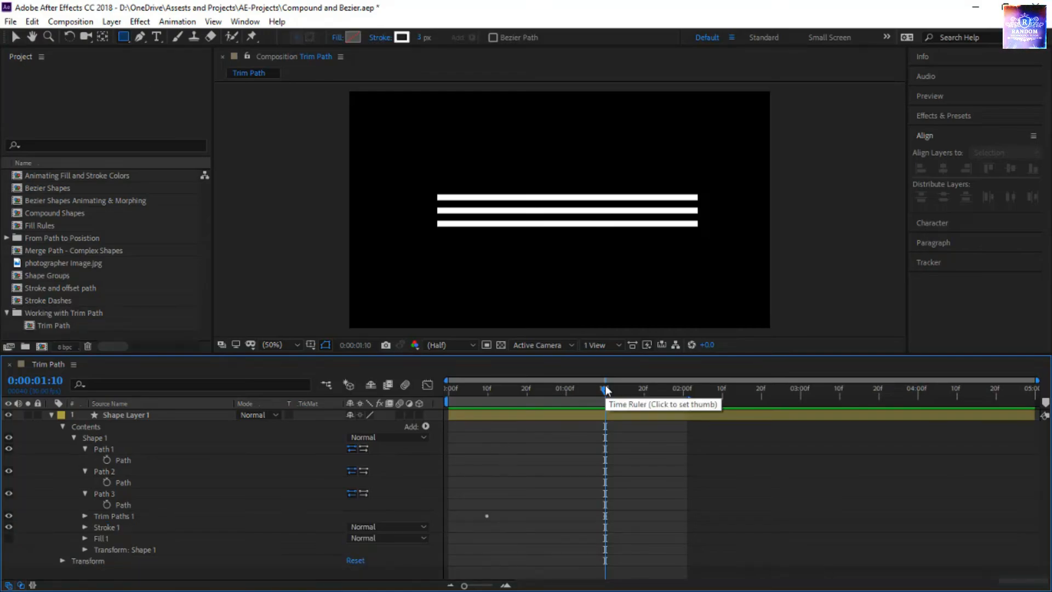
Replay the animation from the first frame and select Path 1, Path 2, Path 3 and the Shape 1 group in turn to review the structure
{"action": "key", "text": "Home"}
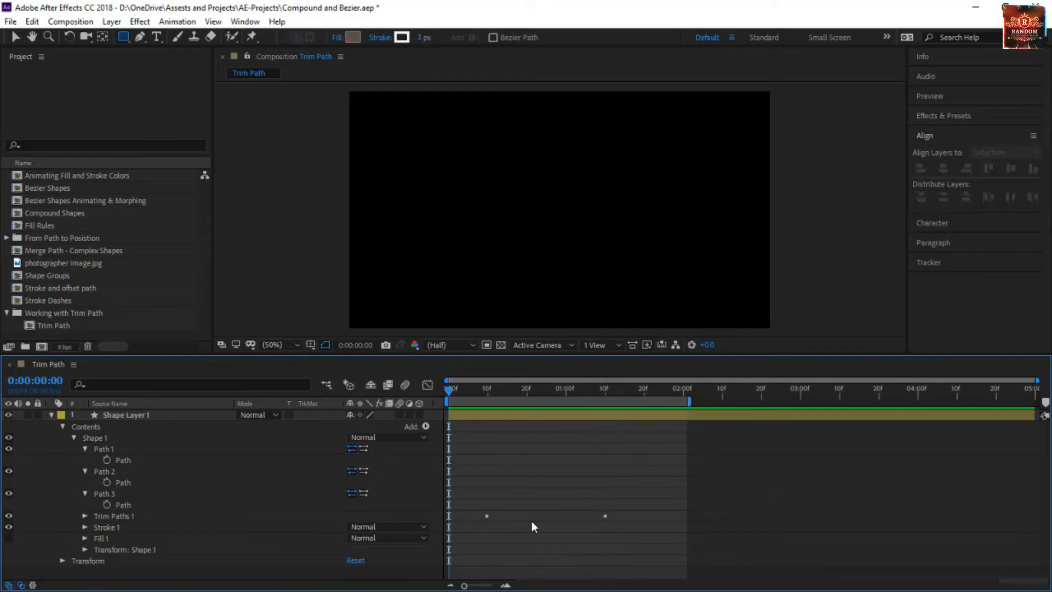
{"action": "key", "text": "space"}
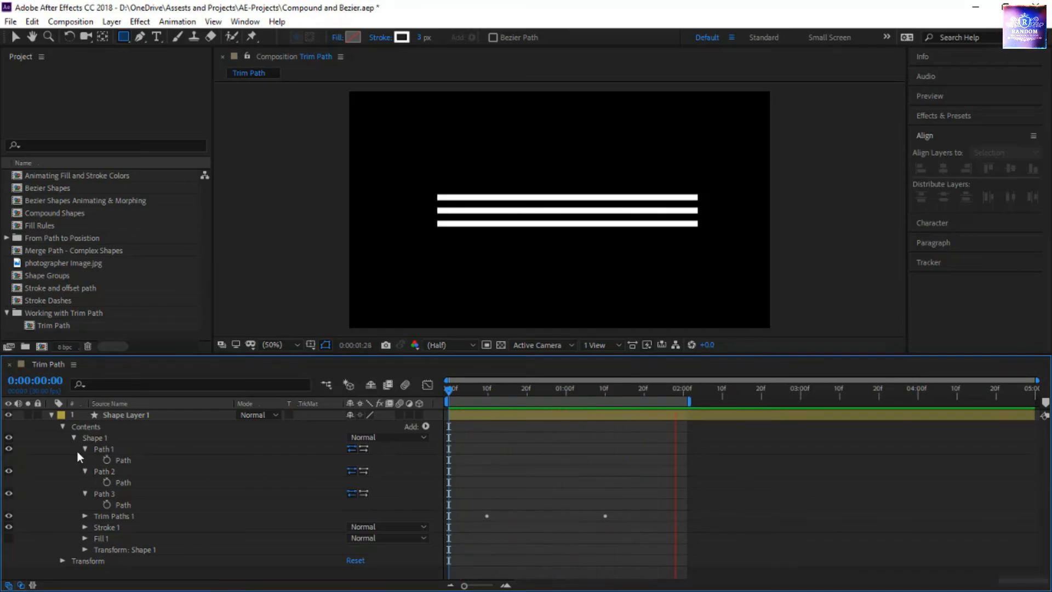
{"action": "left_click", "coordinate": [111, 452]}
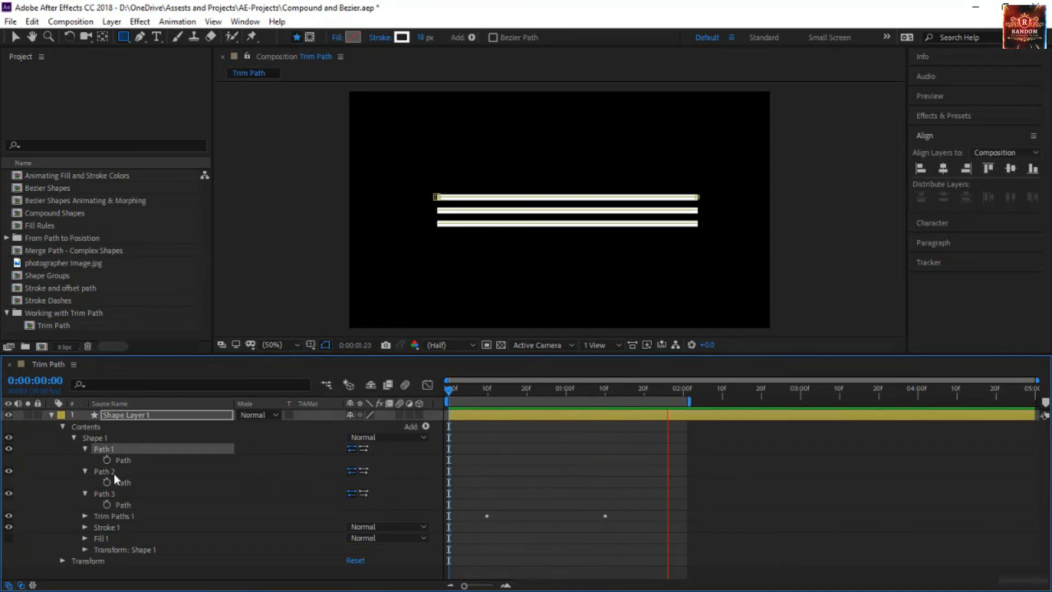
{"action": "left_click", "coordinate": [114, 474]}
{"action": "left_click", "coordinate": [119, 495]}
{"action": "left_click", "coordinate": [108, 441]}
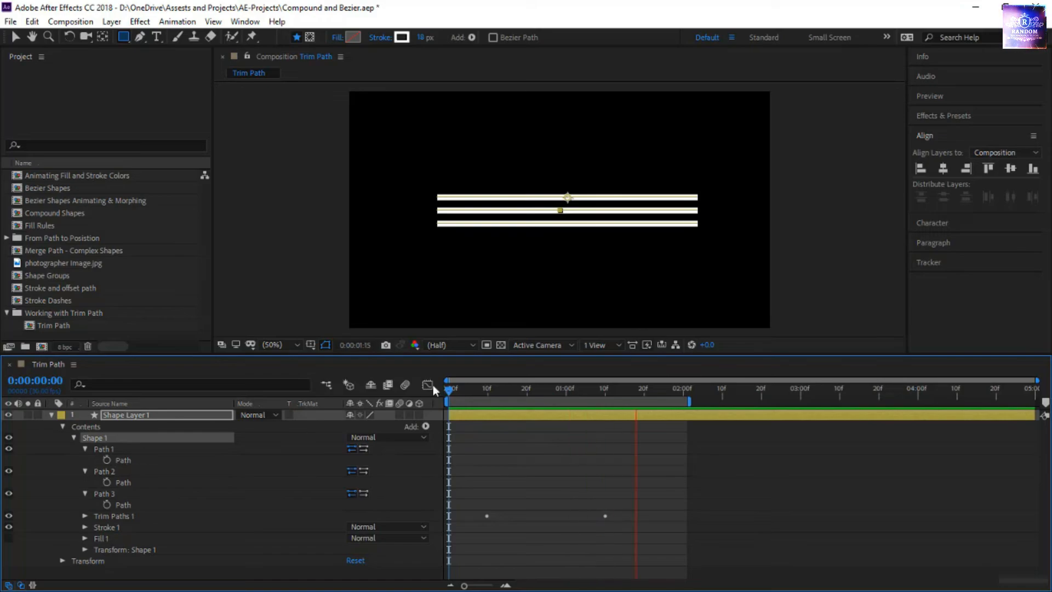
Move Trim Paths 1 out of the Shape 1 group into Contents, place it below Shape 1, and preview the three lines
{"action": "left_click", "coordinate": [628, 395]}
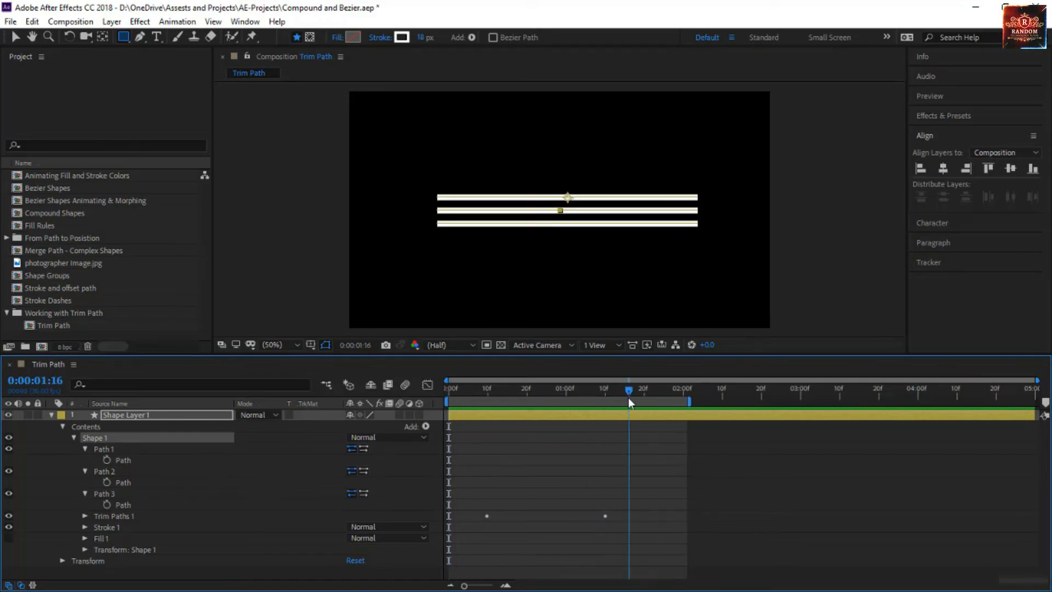
{"action": "left_click", "coordinate": [135, 517]}
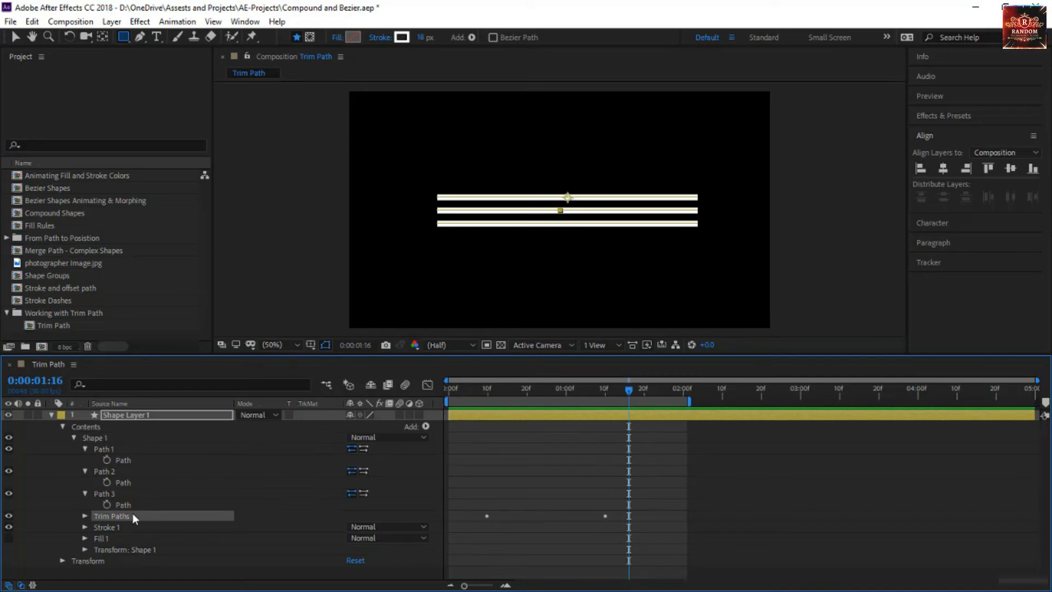
{"action": "left_click_drag", "start_coordinate": [137, 513], "coordinate": [72, 440]}
{"action": "left_click", "coordinate": [74, 449]}
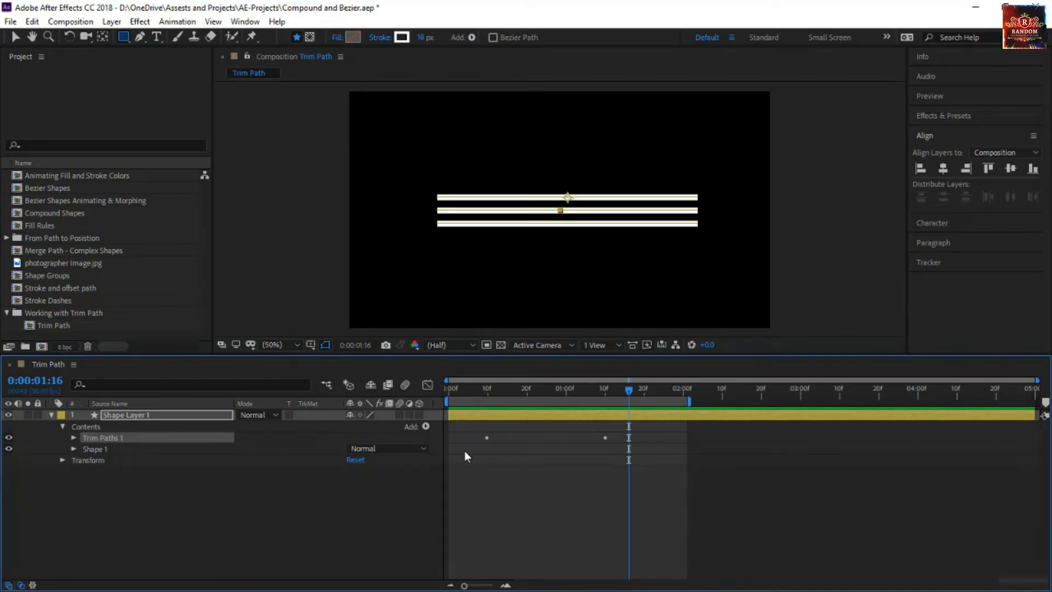
{"action": "left_click_drag", "start_coordinate": [637, 395], "coordinate": [605, 390]}
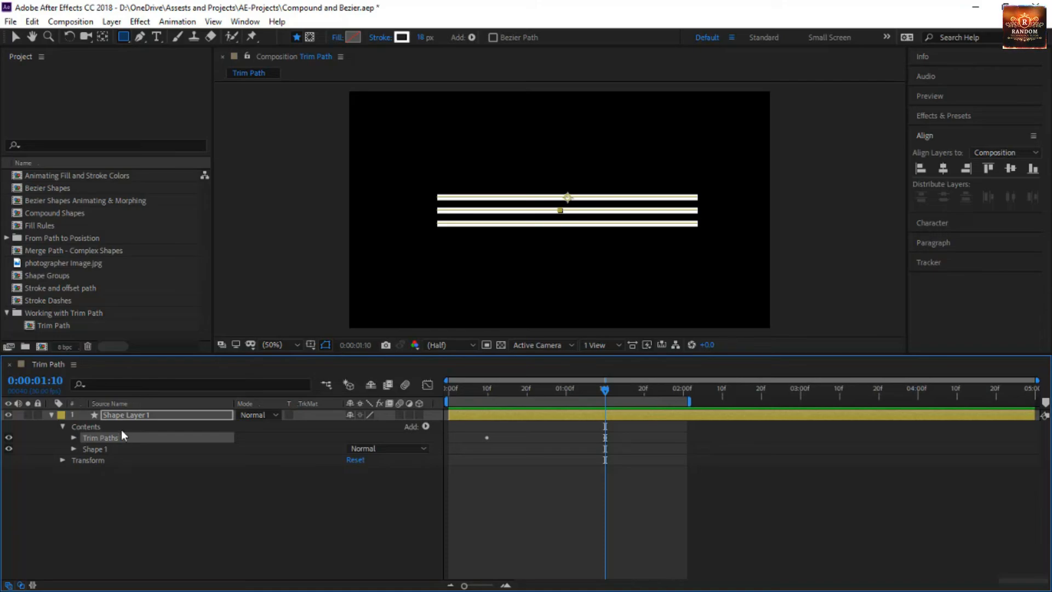
{"action": "left_click_drag", "start_coordinate": [110, 443], "coordinate": [110, 451]}
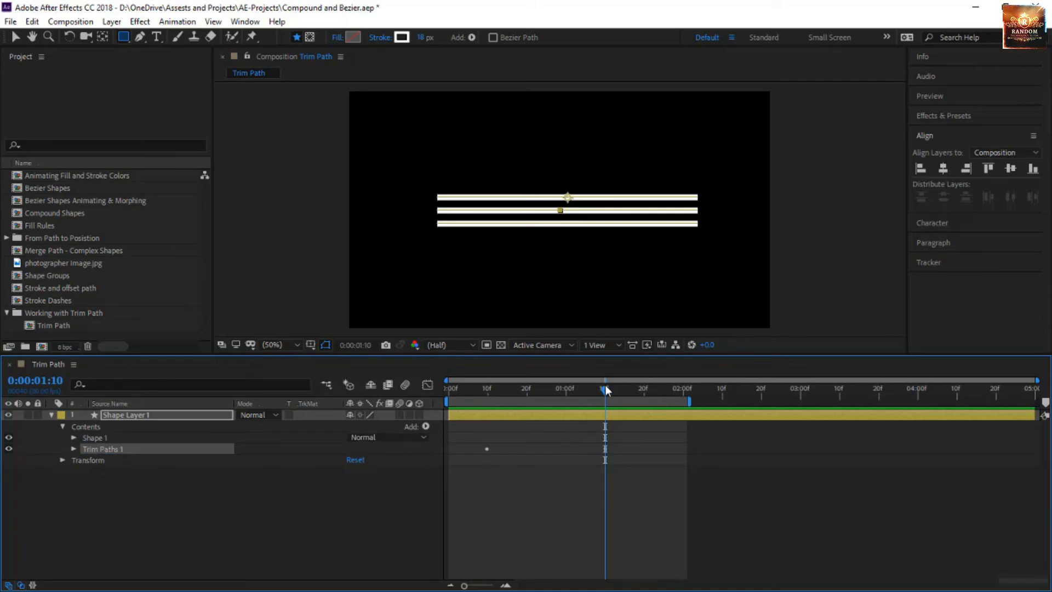
{"action": "key", "text": "space"}
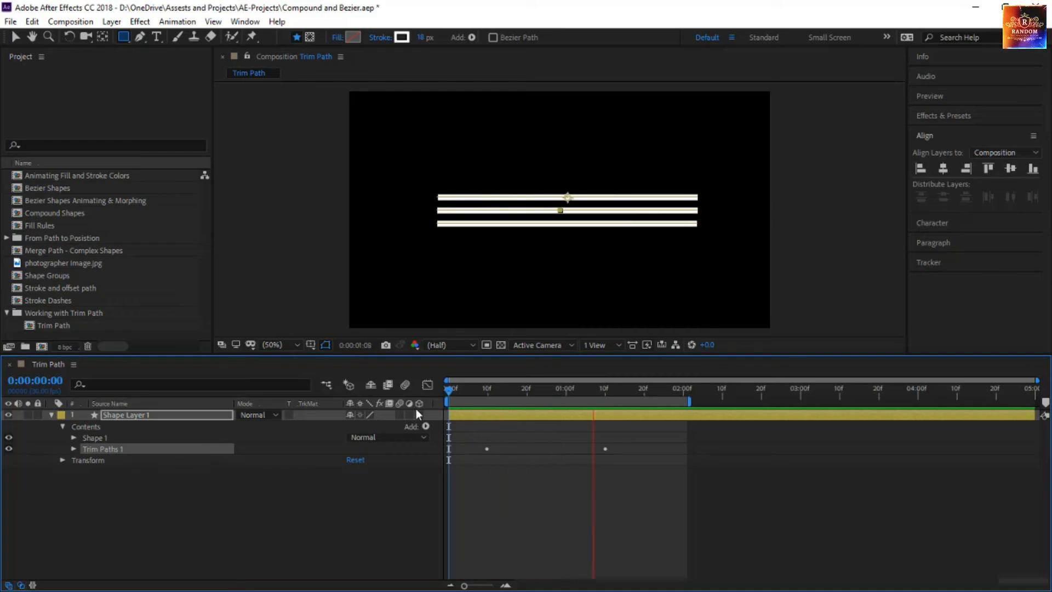
{"action": "left_click_drag", "start_coordinate": [449, 391], "coordinate": [651, 412]}
Select the Contents of Shape Layer 1 and draw a large rectangle in that layer, surrounding the three lines
{"action": "left_click", "coordinate": [132, 423]}
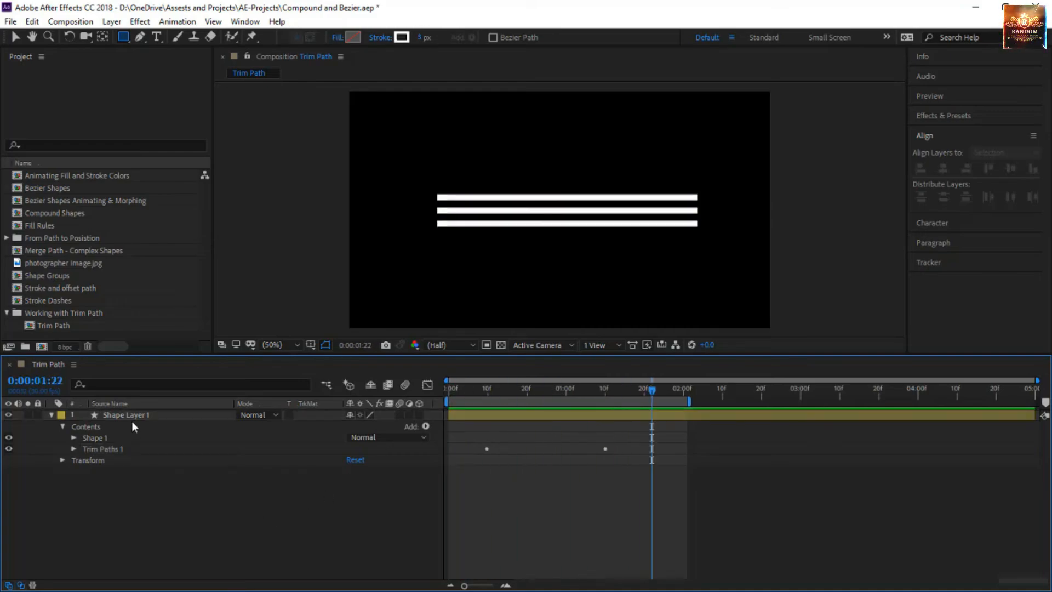
{"action": "left_click", "coordinate": [120, 426]}
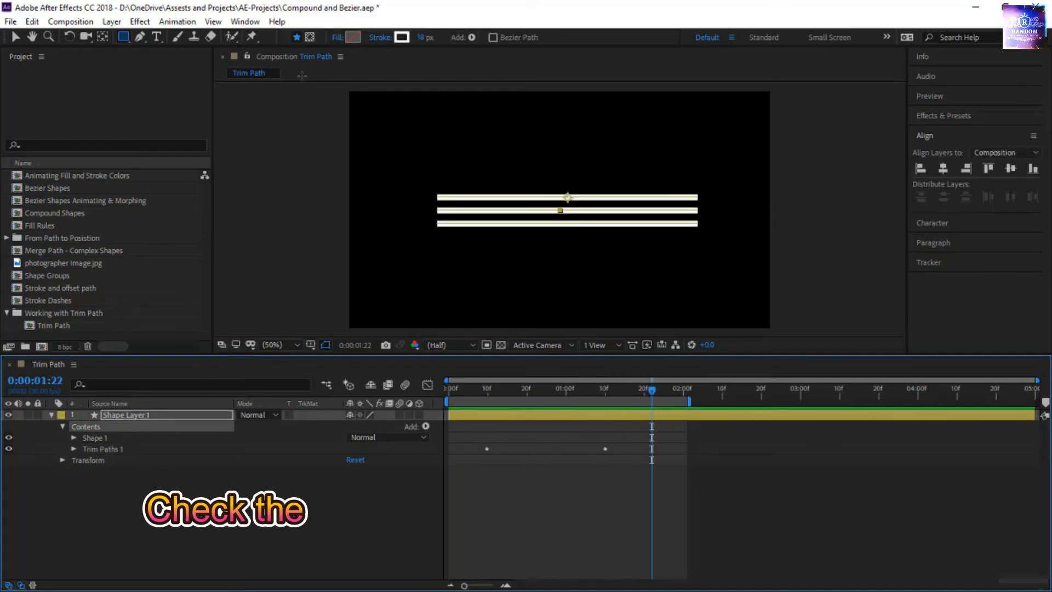
{"action": "left_click", "coordinate": [126, 37]}
{"action": "left_click", "coordinate": [165, 41]}
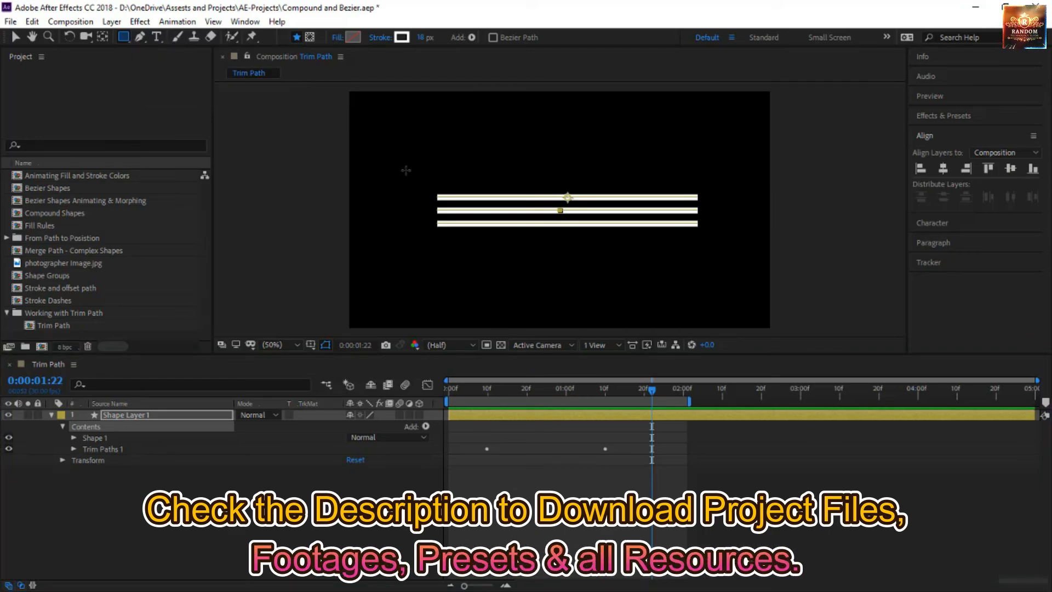
{"action": "mouse_move", "coordinate": [387, 116]}
{"action": "left_mouse_down"}
{"action": "mouse_move", "coordinate": [724, 335]}
{"action": "mouse_move", "coordinate": [759, 323]}
{"action": "mouse_move", "coordinate": [743, 294]}
{"action": "left_mouse_up"}
{"action": "left_click_drag", "start_coordinate": [739, 297], "coordinate": [731, 296]}
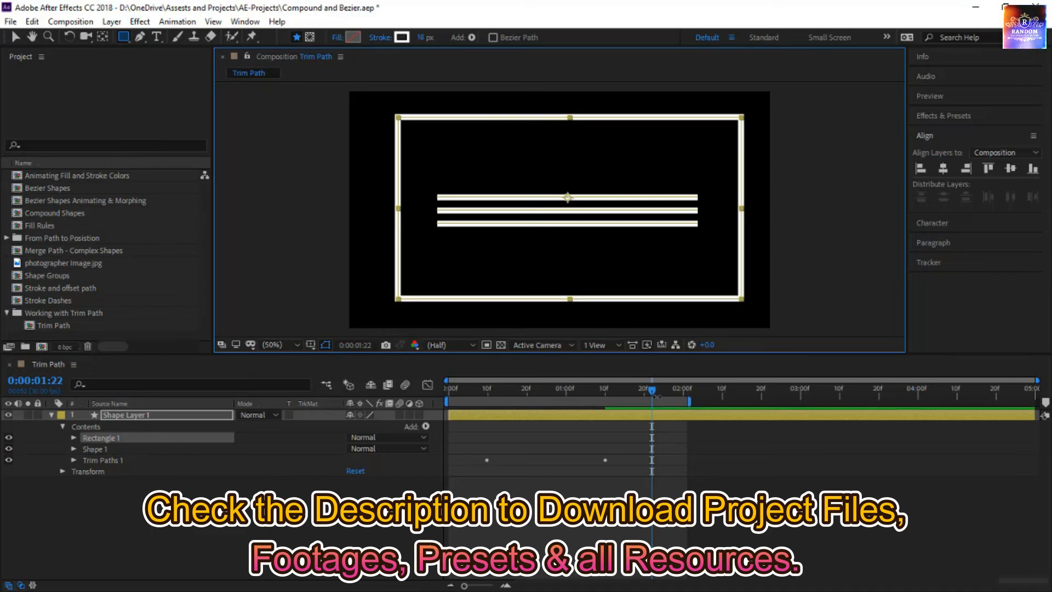
Preview from the first frame how Trim Paths 1 affects Rectangle 1 and Shape 1, selecting each item to review the structure
{"action": "left_click", "coordinate": [346, 417]}
{"action": "key", "text": "Home"}
{"action": "left_click", "coordinate": [101, 464]}
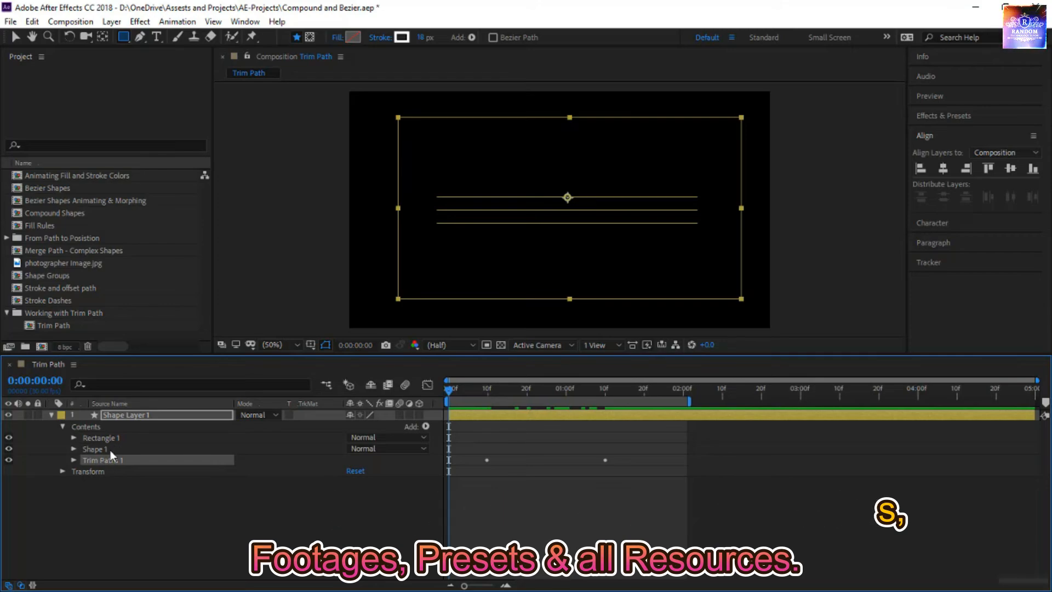
{"action": "left_click", "coordinate": [111, 450]}
{"action": "left_click", "coordinate": [113, 439]}
{"action": "left_click", "coordinate": [122, 462]}
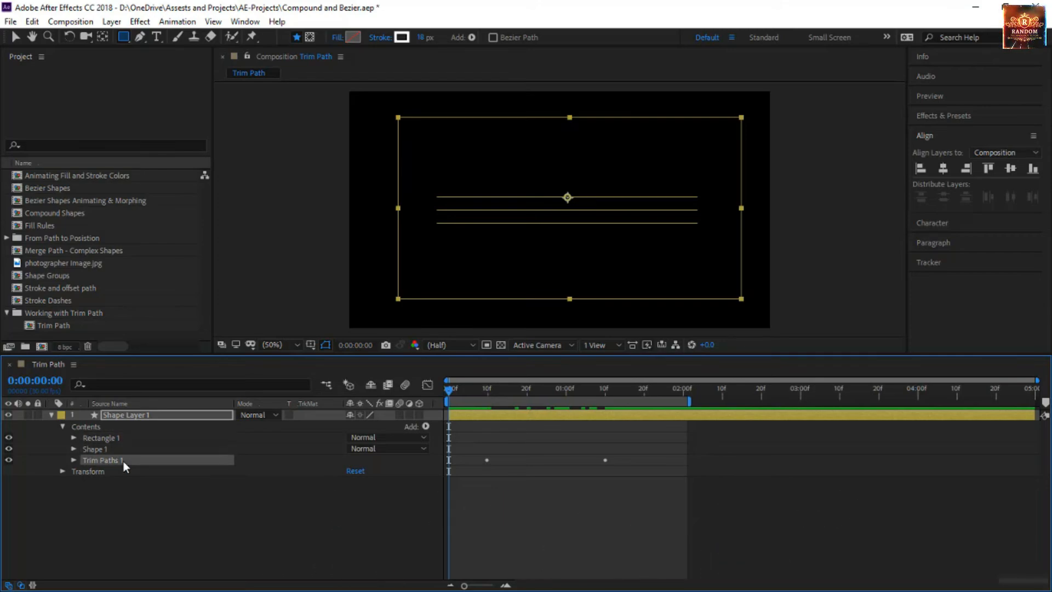
{"action": "key", "text": "space"}
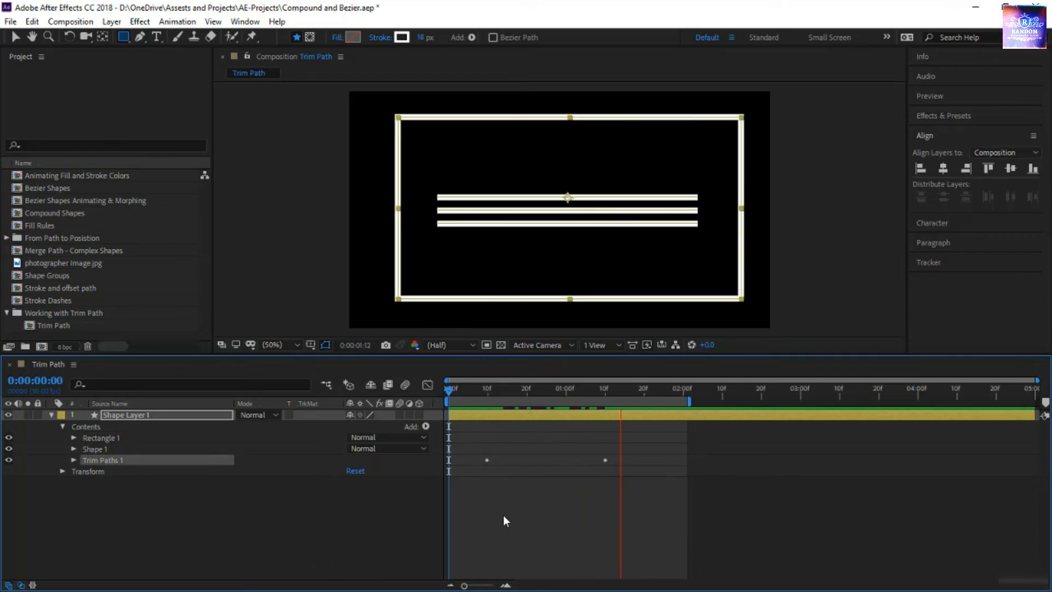
{"action": "left_click", "coordinate": [493, 521]}
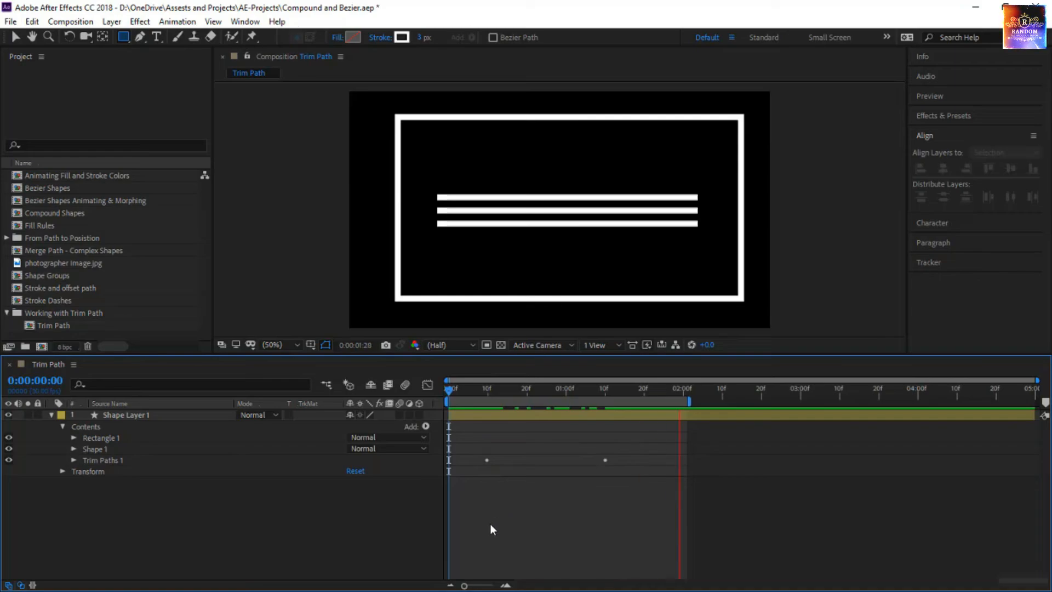
{"action": "left_click", "coordinate": [103, 461]}
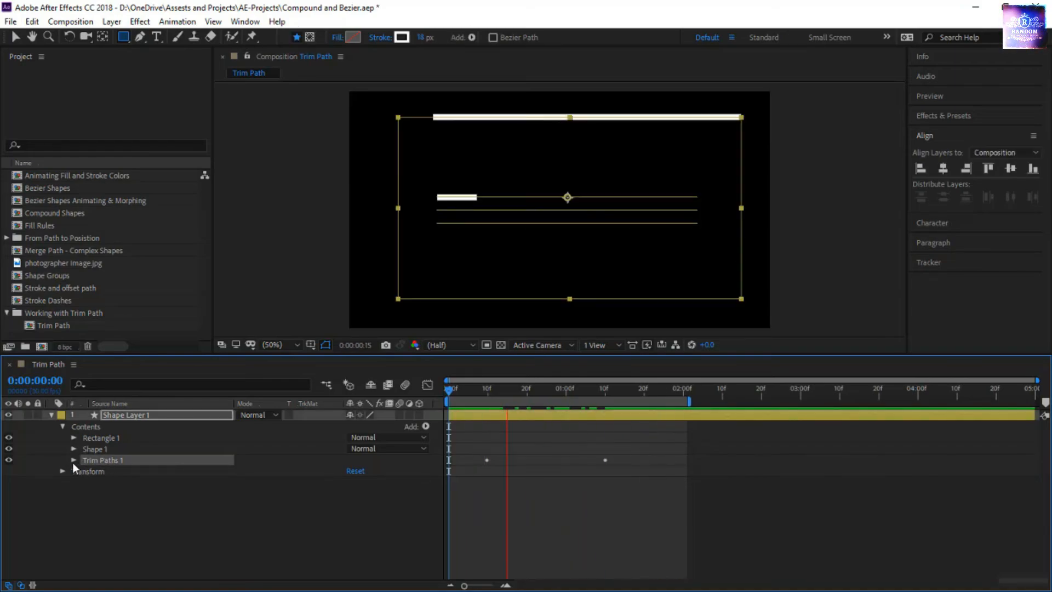
Test Trim Multiple Shapes on Trim Paths 1 with Simultaneously during playback and restore it to Individually
{"action": "left_click", "coordinate": [72, 460]}
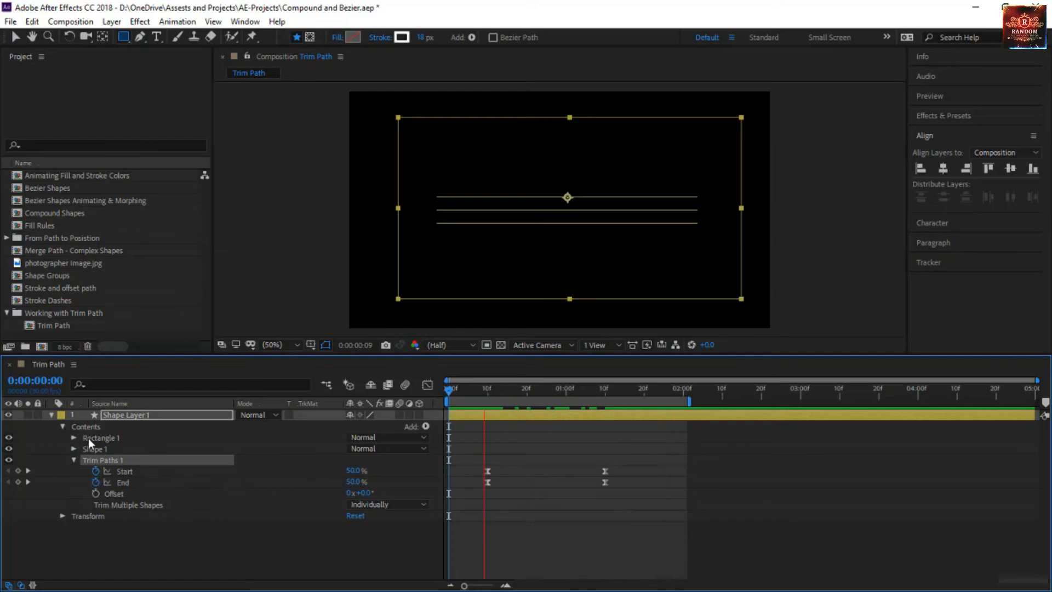
{"action": "left_click", "coordinate": [369, 503]}
{"action": "left_click", "coordinate": [394, 518]}
{"action": "left_click", "coordinate": [592, 555]}
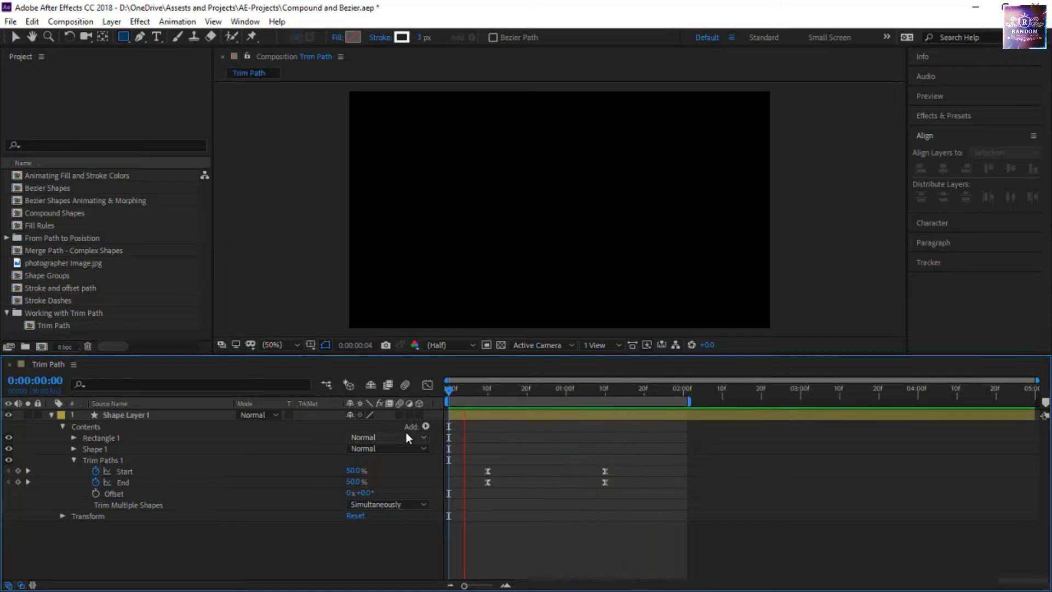
{"action": "left_click", "coordinate": [374, 503]}
{"action": "left_click", "coordinate": [389, 533]}
{"action": "left_click", "coordinate": [360, 544]}
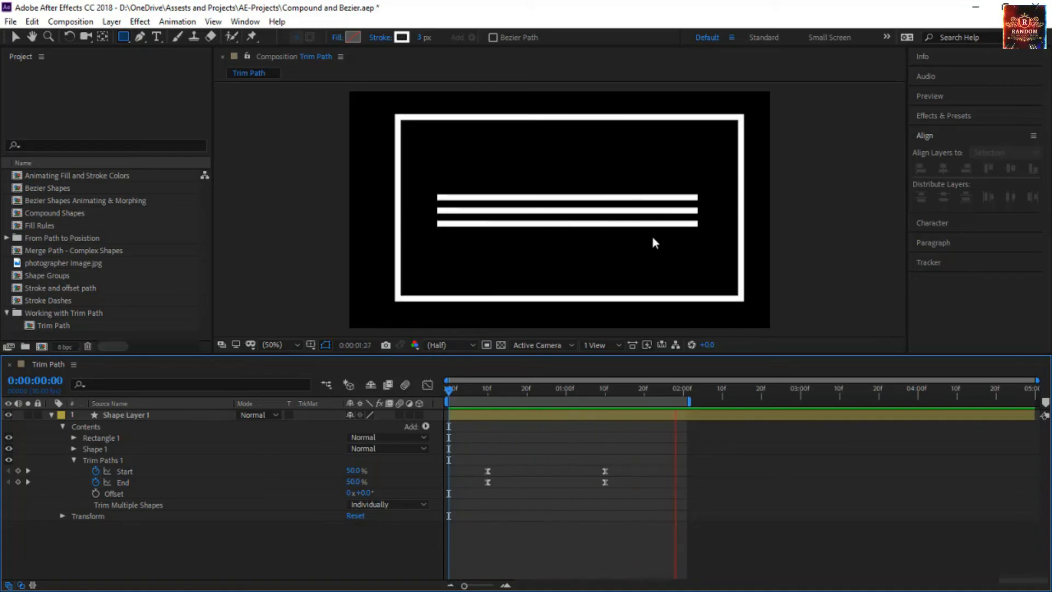
Duplicate the Trim Path composition, open the copy and delete its shape layer
{"action": "left_click", "coordinate": [58, 326]}
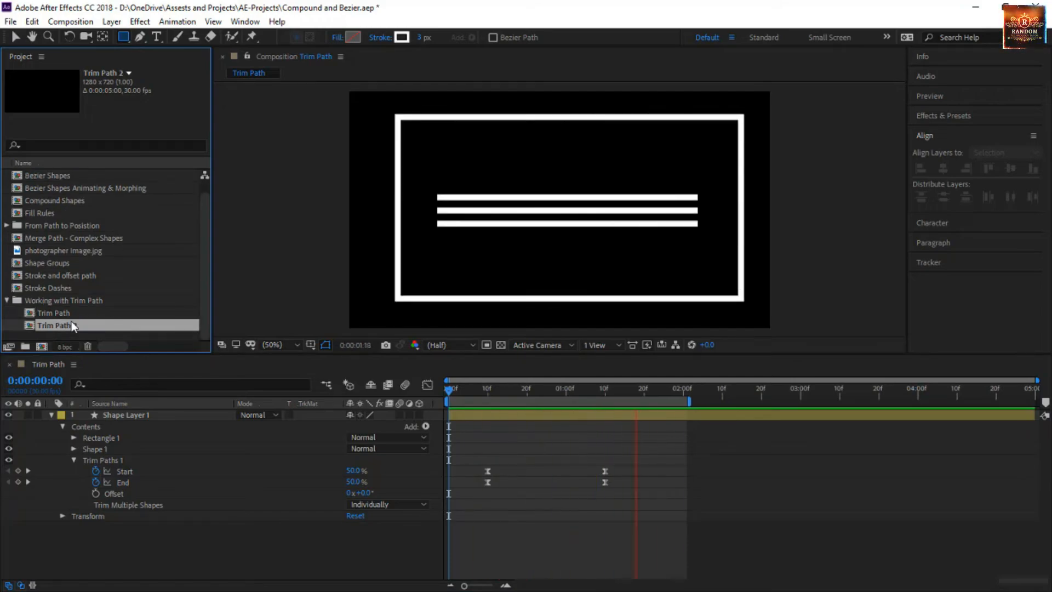
{"action": "key", "text": "ctrl+d"}
{"action": "double_click", "coordinate": [75, 324]}
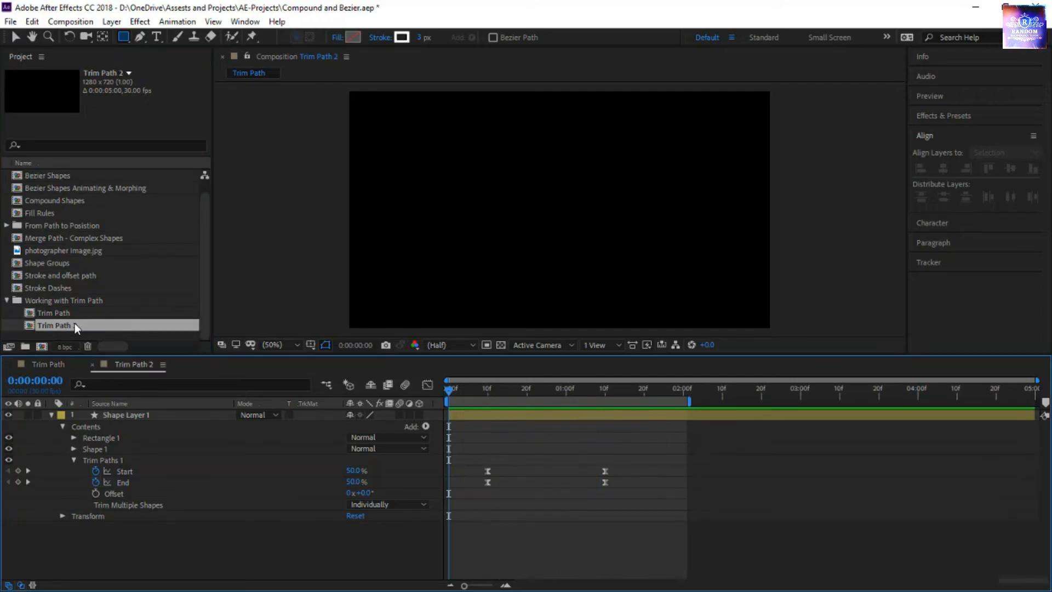
{"action": "left_click", "coordinate": [125, 420]}
{"action": "key", "text": "Delete"}
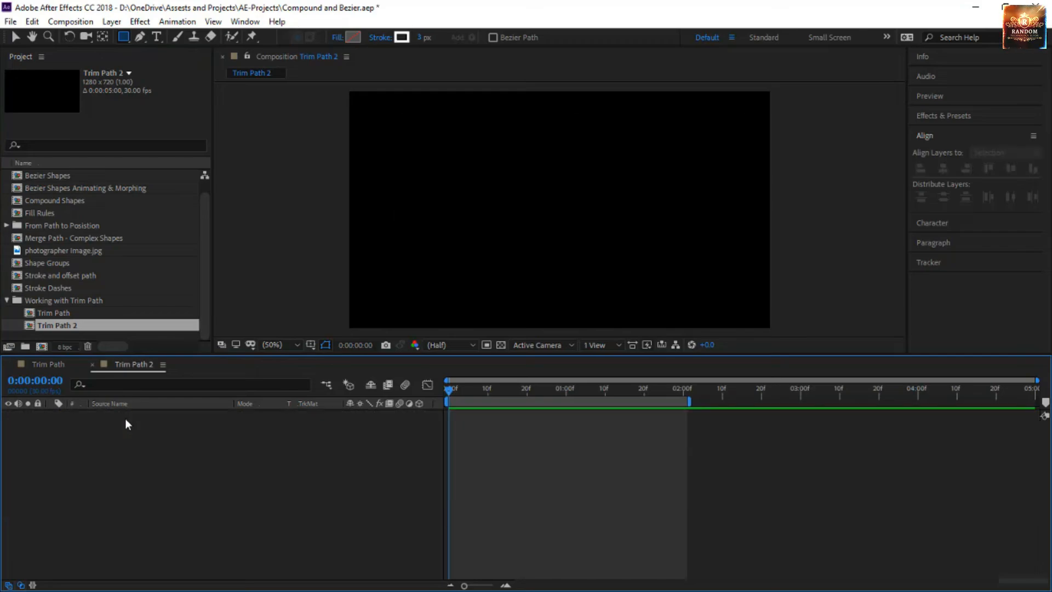
Draw a large circle near the middle of the empty composition with the Ellipse Tool and set its stroke width to 20 px
{"action": "left_click", "coordinate": [124, 37]}
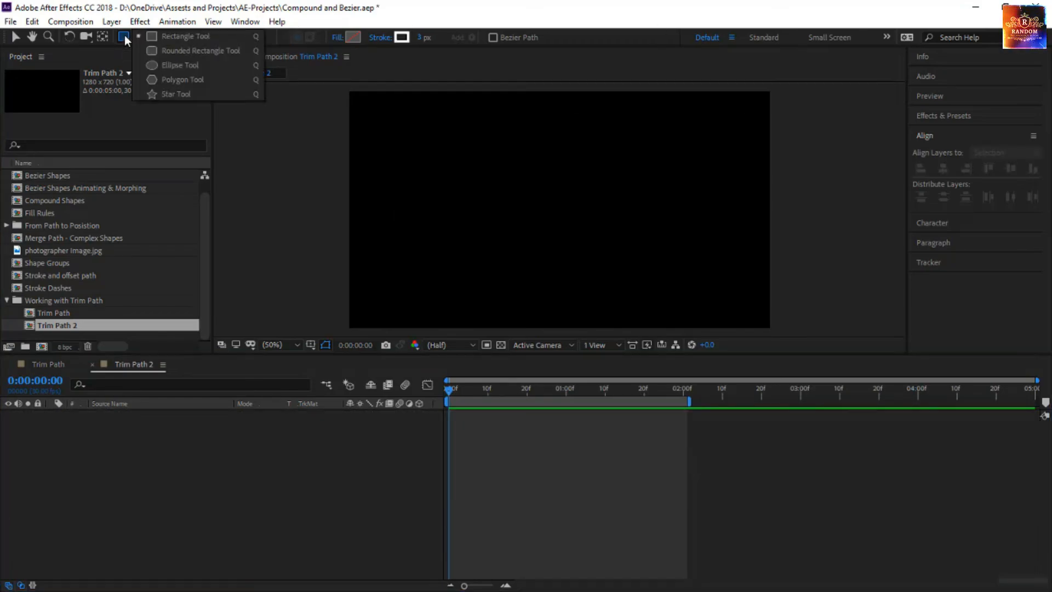
{"action": "left_click", "coordinate": [167, 63]}
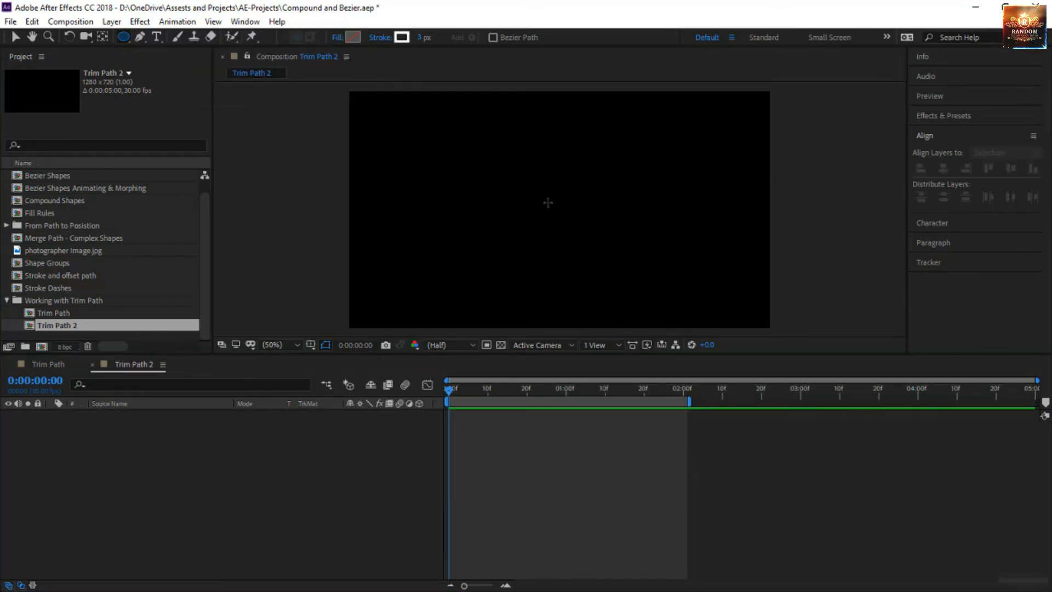
{"action": "left_click_drag", "start_coordinate": [526, 208], "coordinate": [625, 261]}
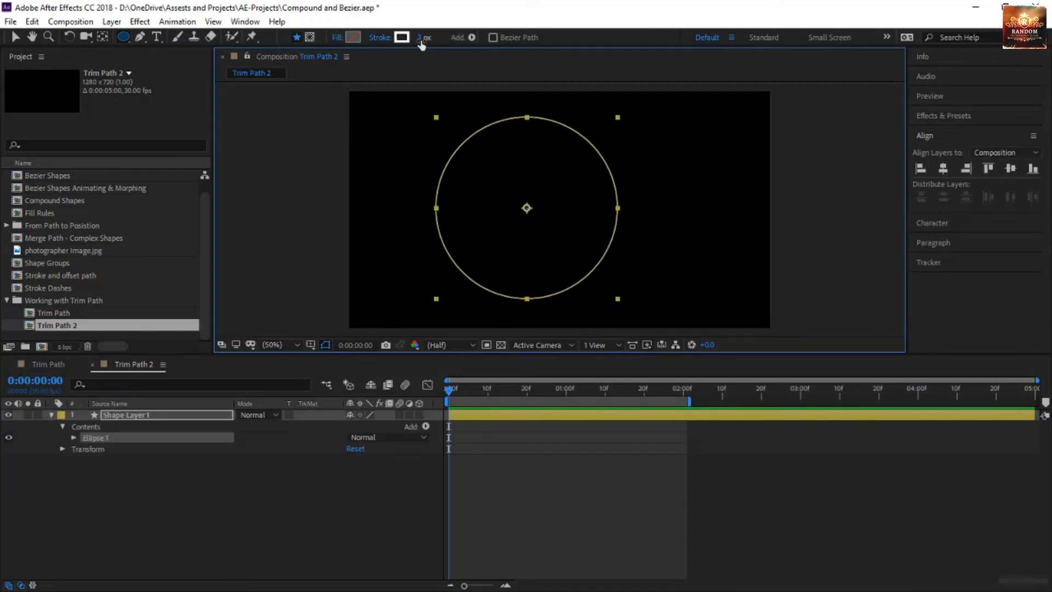
{"action": "left_click_drag", "start_coordinate": [420, 37], "coordinate": [431, 41]}
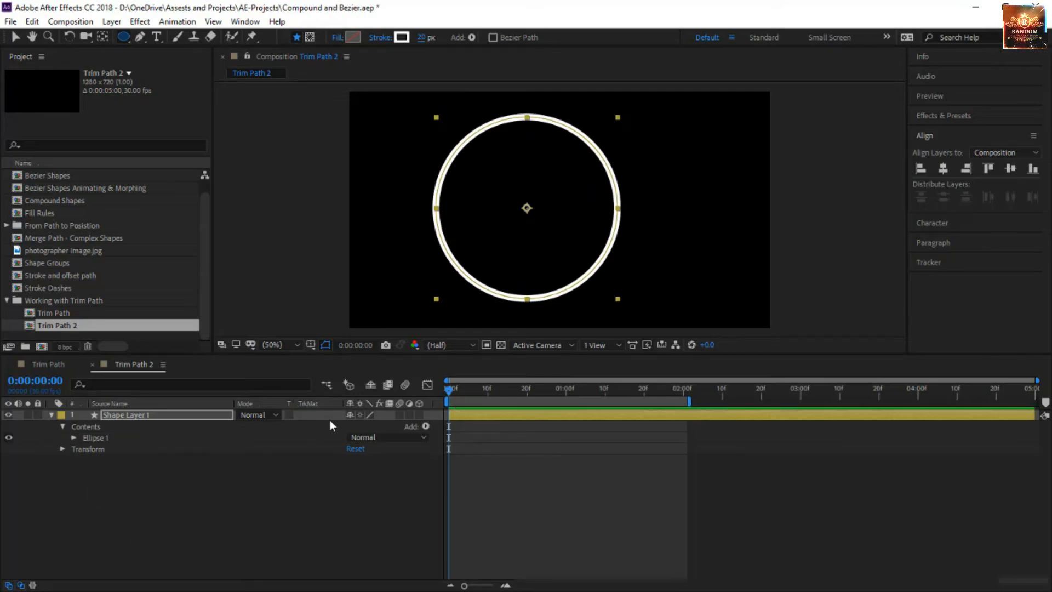
{"action": "left_click", "coordinate": [427, 426]}
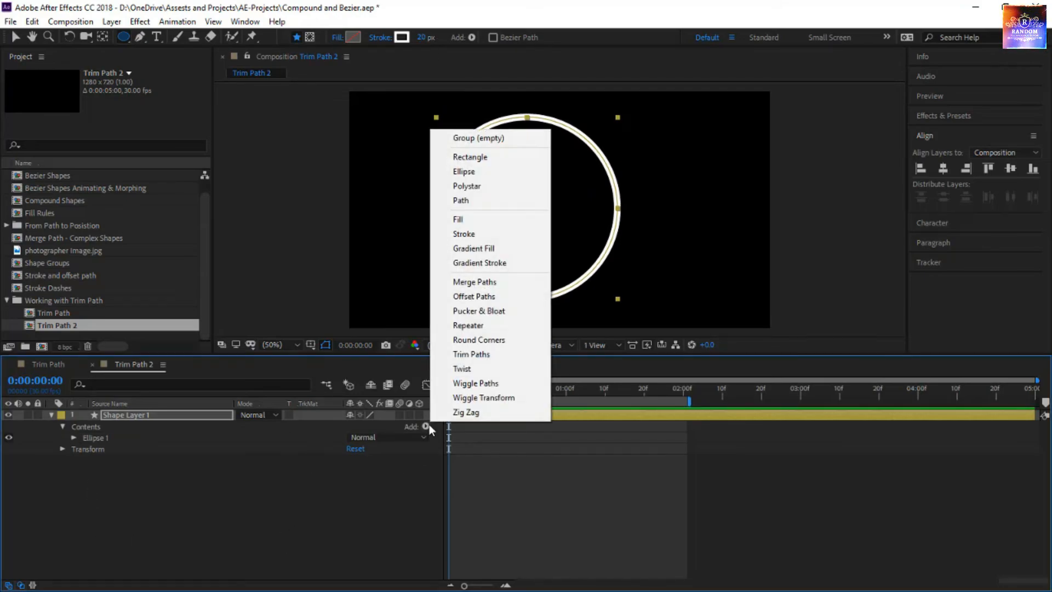
{"action": "left_click", "coordinate": [477, 354]}
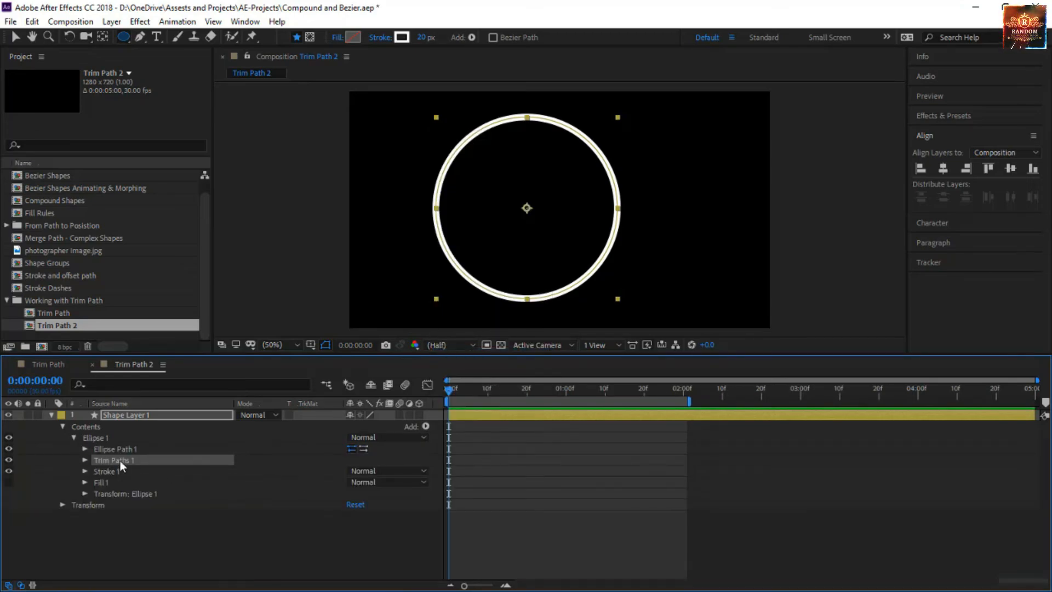
{"action": "key", "text": "Delete"}
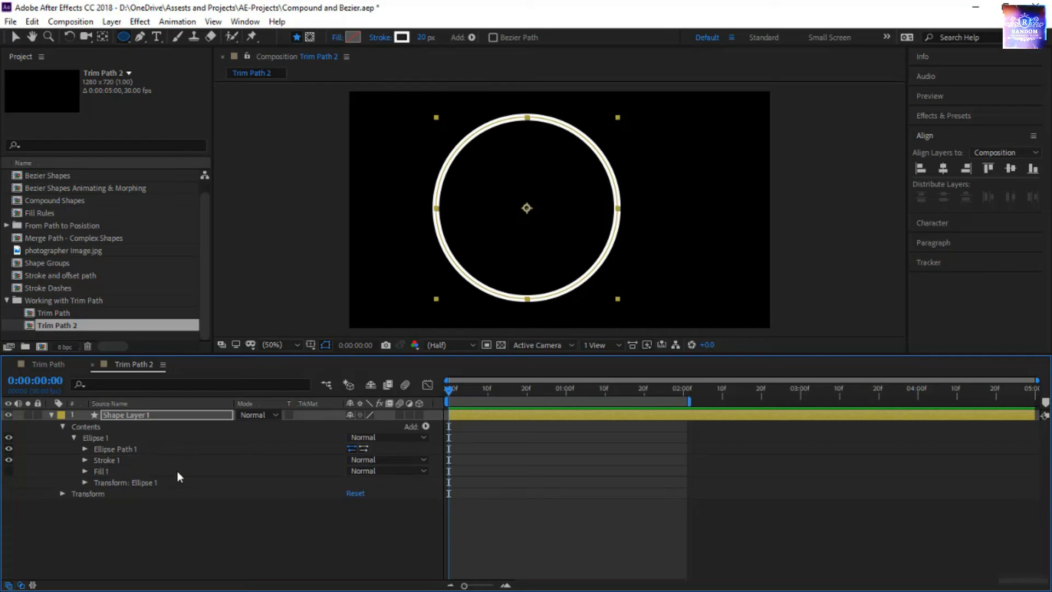
Add Trim Paths to the shape layer's Contents outside the Ellipse 1 group, expand its properties and save the project
{"action": "left_click", "coordinate": [102, 431]}
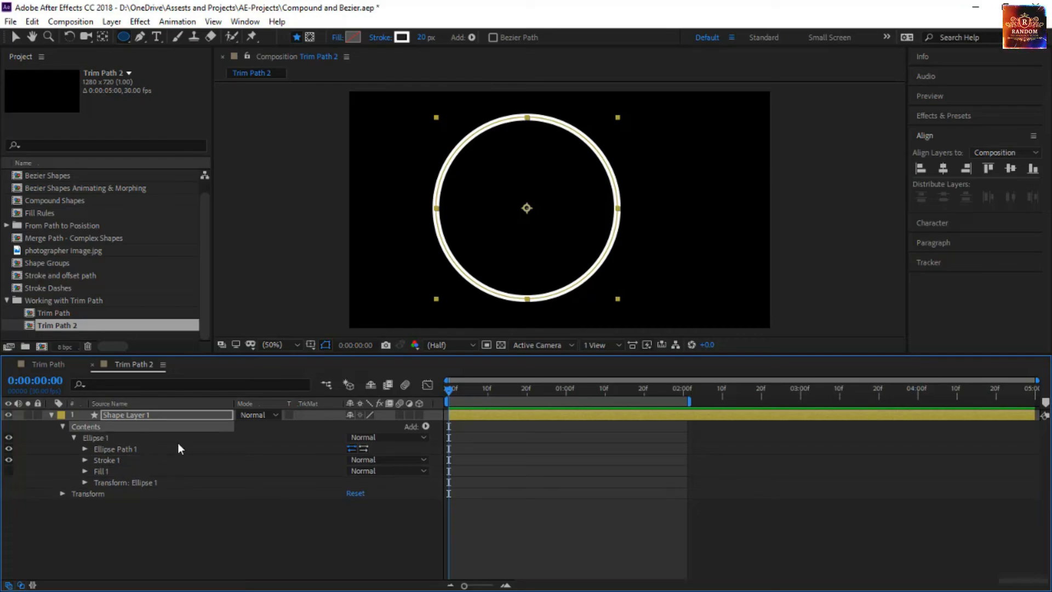
{"action": "left_click", "coordinate": [425, 427]}
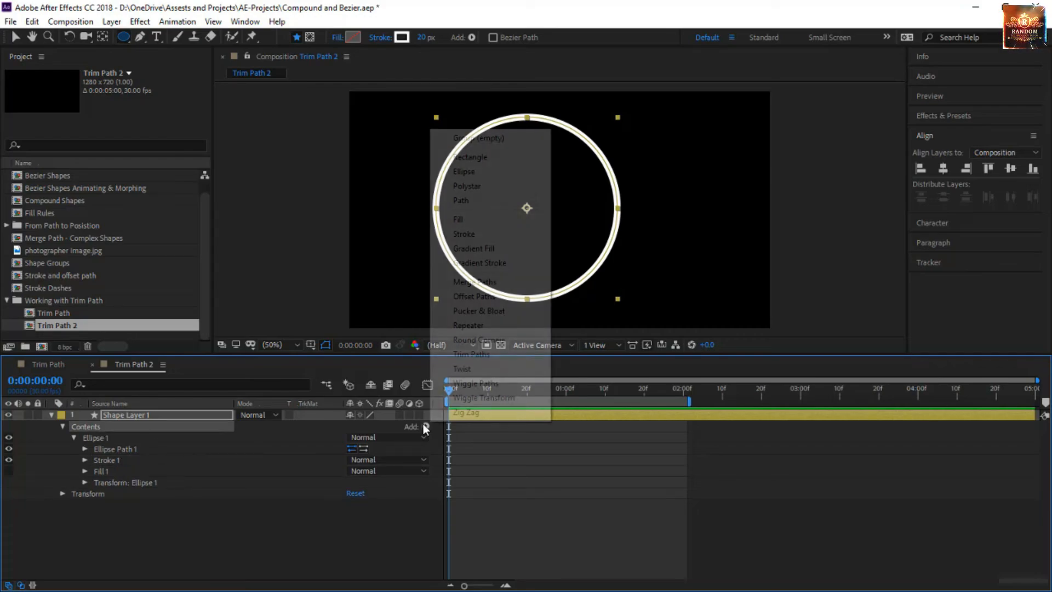
{"action": "left_click", "coordinate": [478, 357]}
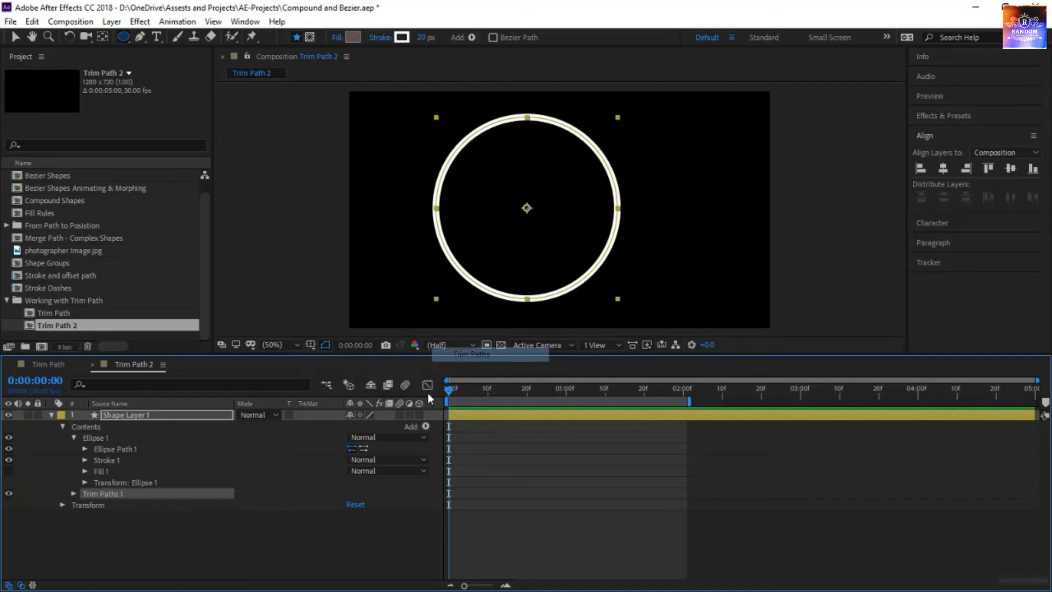
{"action": "left_click", "coordinate": [74, 438]}
{"action": "left_click", "coordinate": [92, 427]}
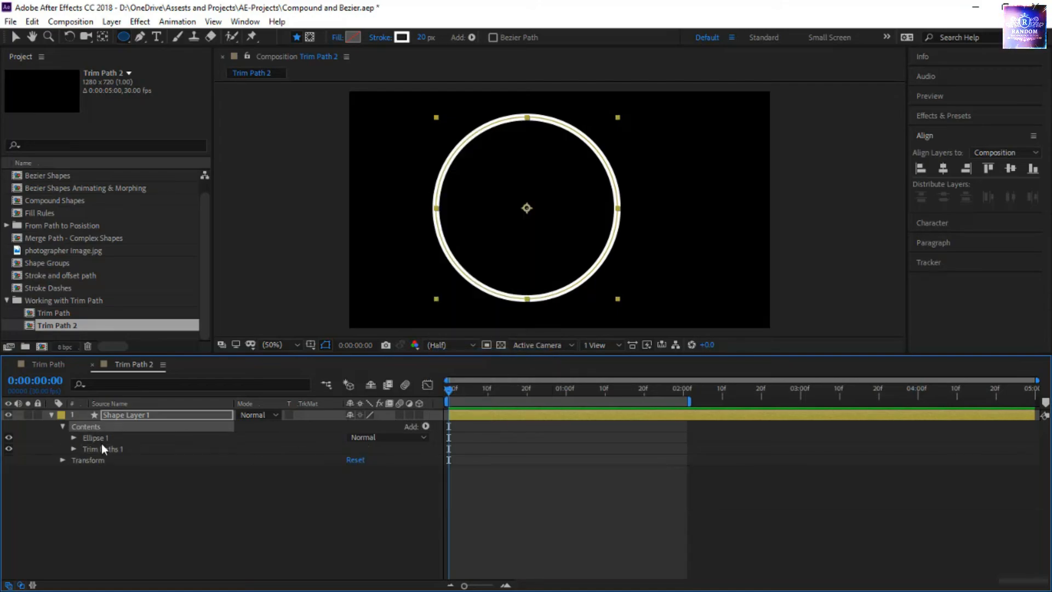
{"action": "left_click", "coordinate": [103, 439]}
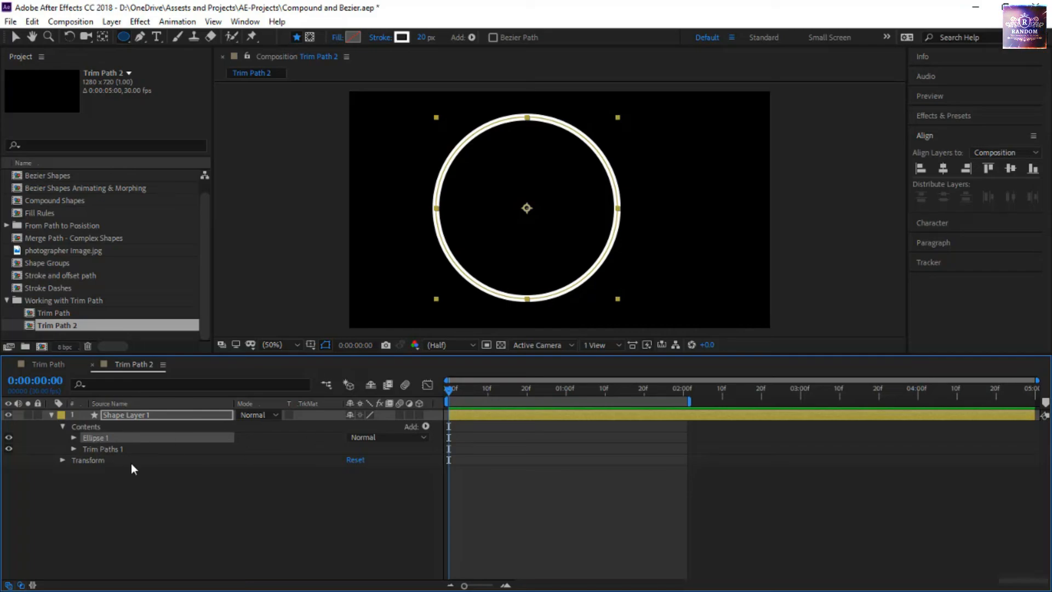
{"action": "left_click", "coordinate": [73, 448]}
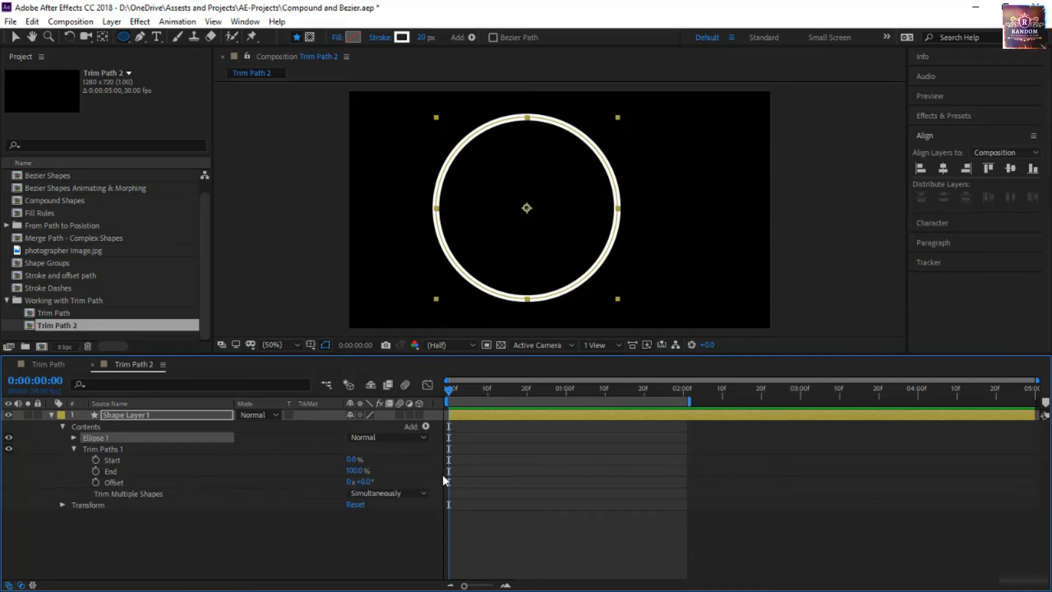
{"action": "key", "text": "v"}
{"action": "key", "text": "ctrl+s"}
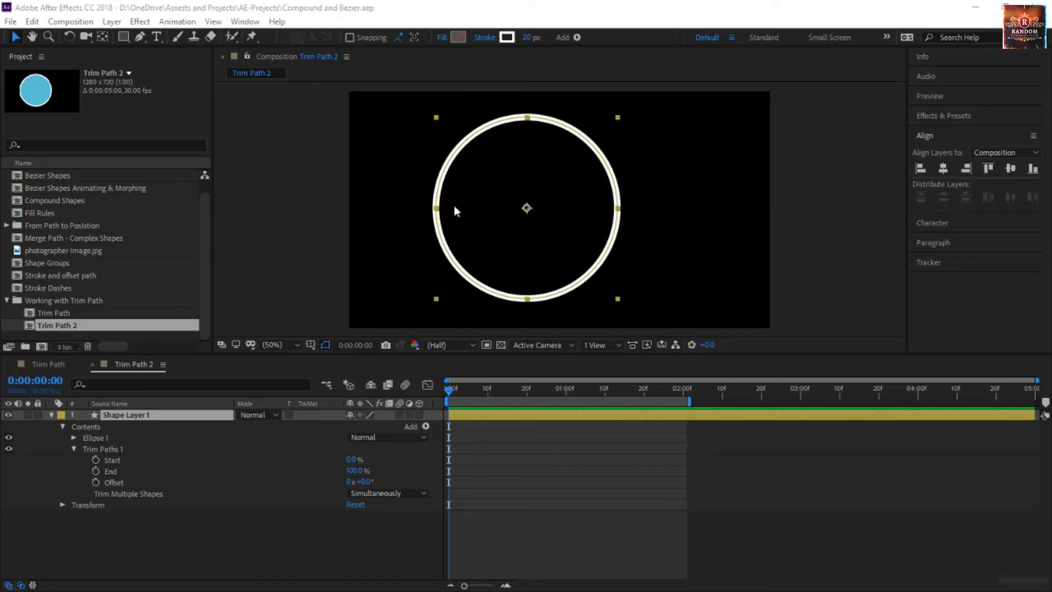
Give the circle a solid color fill and try out the Trim Paths Start value on it
{"action": "left_click", "coordinate": [441, 37]}
{"action": "left_click", "coordinate": [883, 270]}
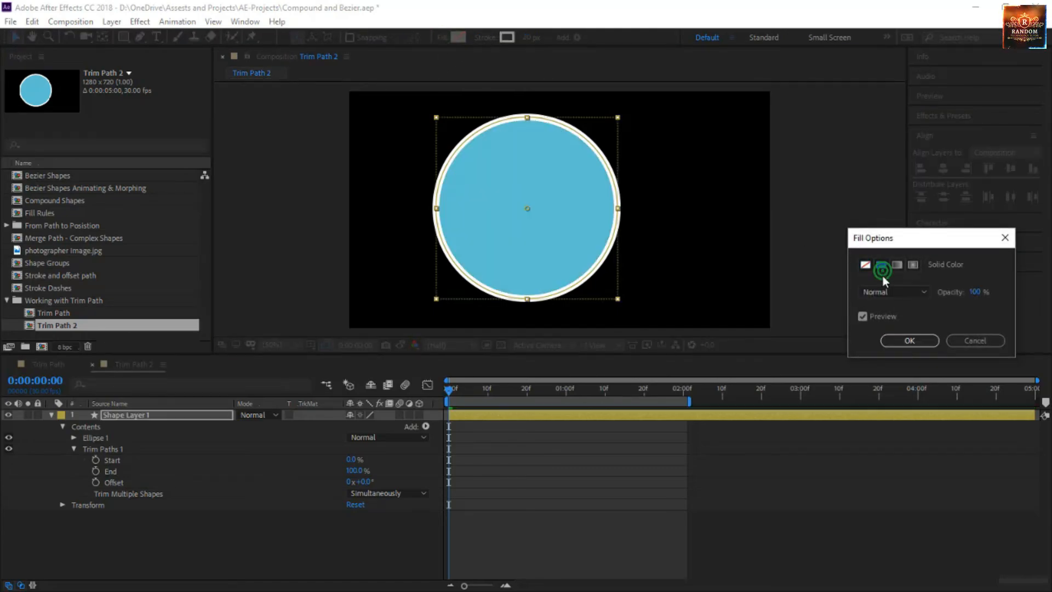
{"action": "left_click", "coordinate": [898, 341]}
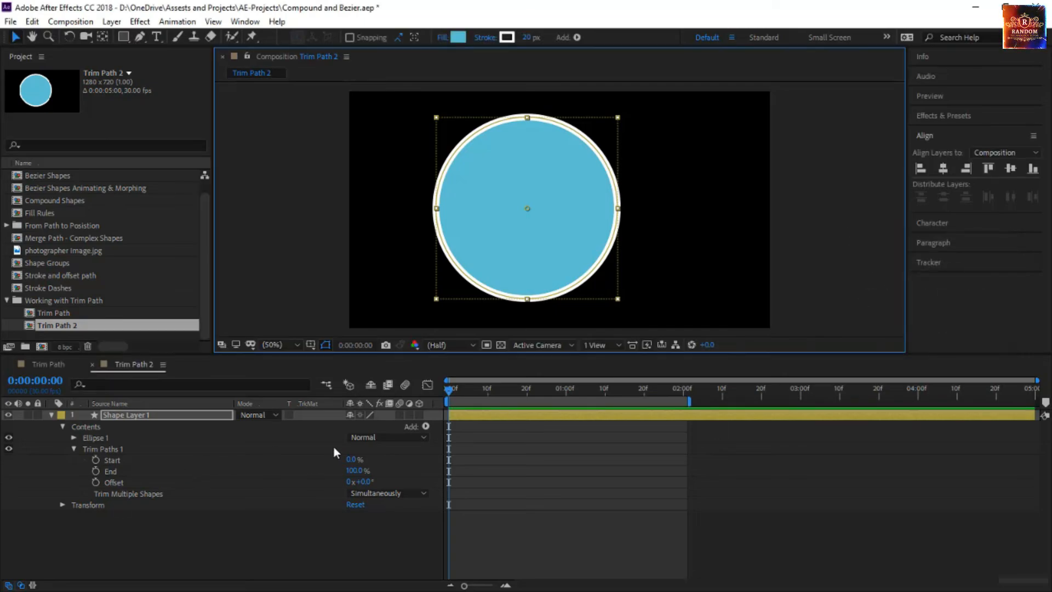
{"action": "left_click_drag", "start_coordinate": [352, 465], "coordinate": [332, 471]}
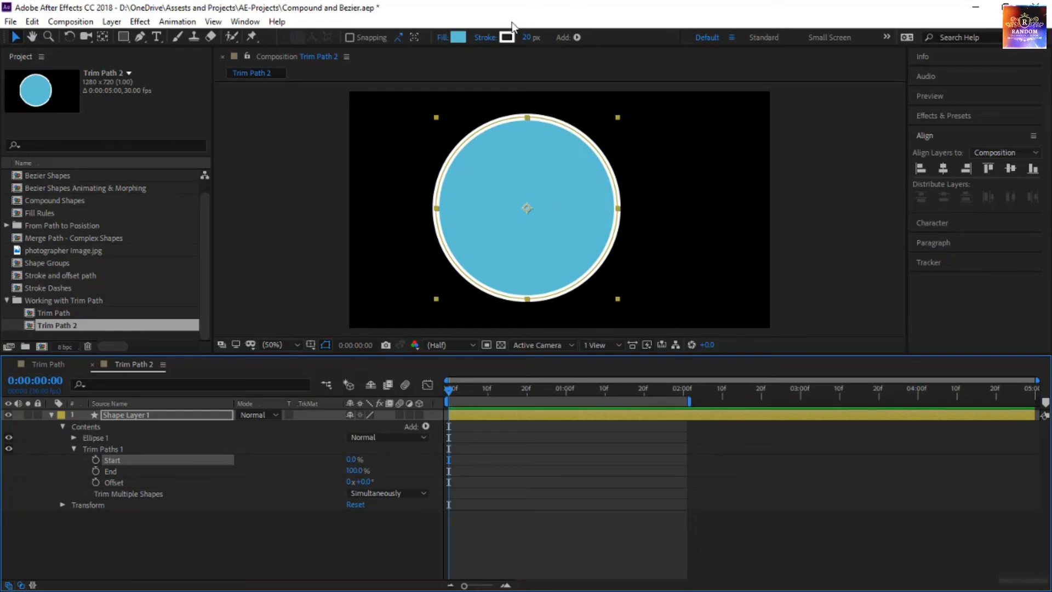
Set the circle's fill back to None
{"action": "left_click", "coordinate": [442, 38]}
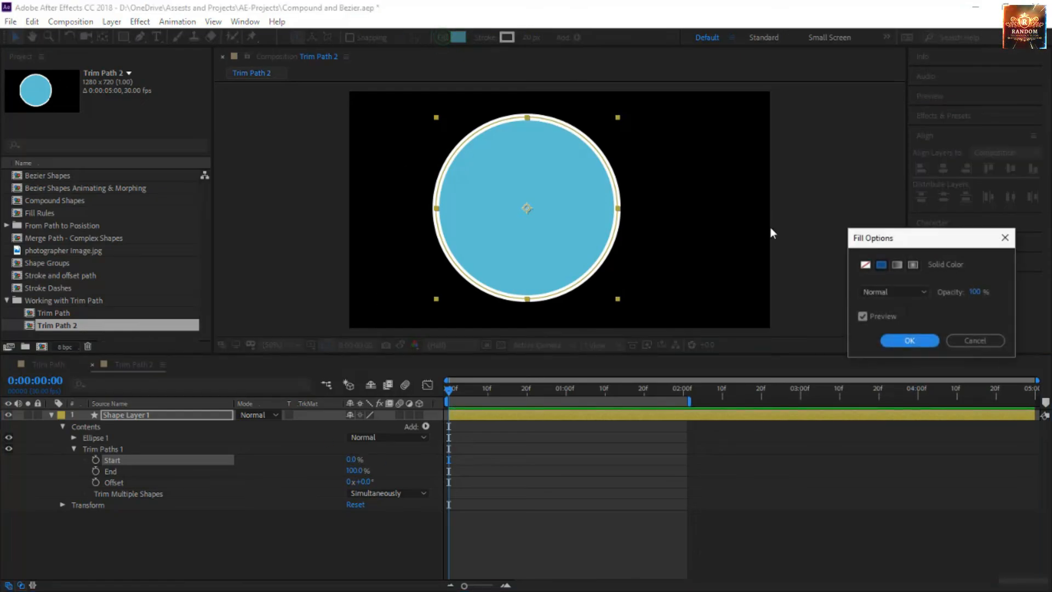
{"action": "left_click", "coordinate": [864, 267]}
{"action": "left_click", "coordinate": [905, 341]}
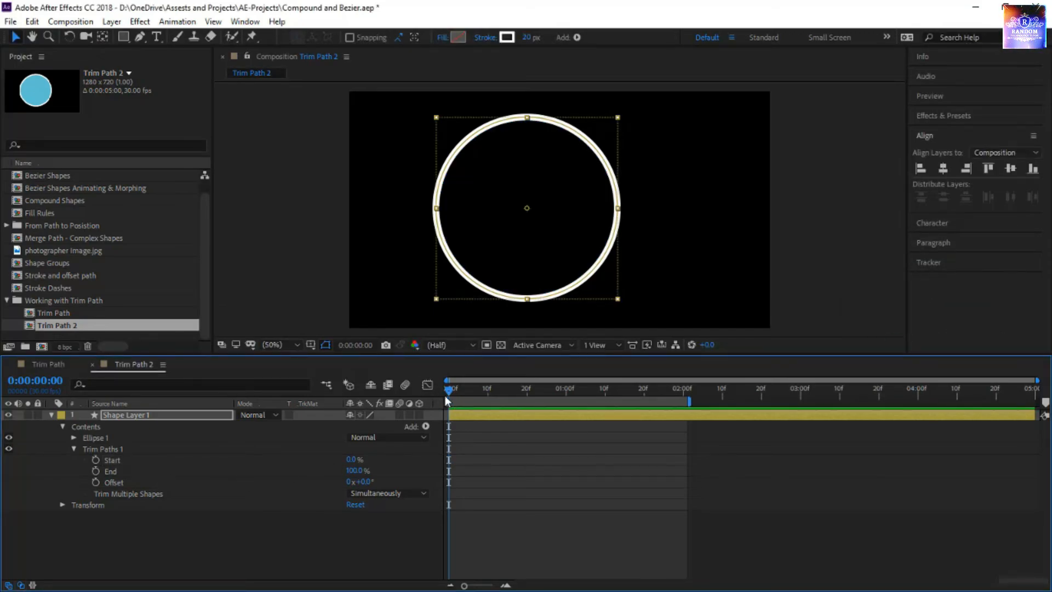
Animate the Trim Paths End value with keyframes from 0% at frame 10 to 100% at 1 second
{"action": "left_click_drag", "start_coordinate": [452, 388], "coordinate": [492, 400]}
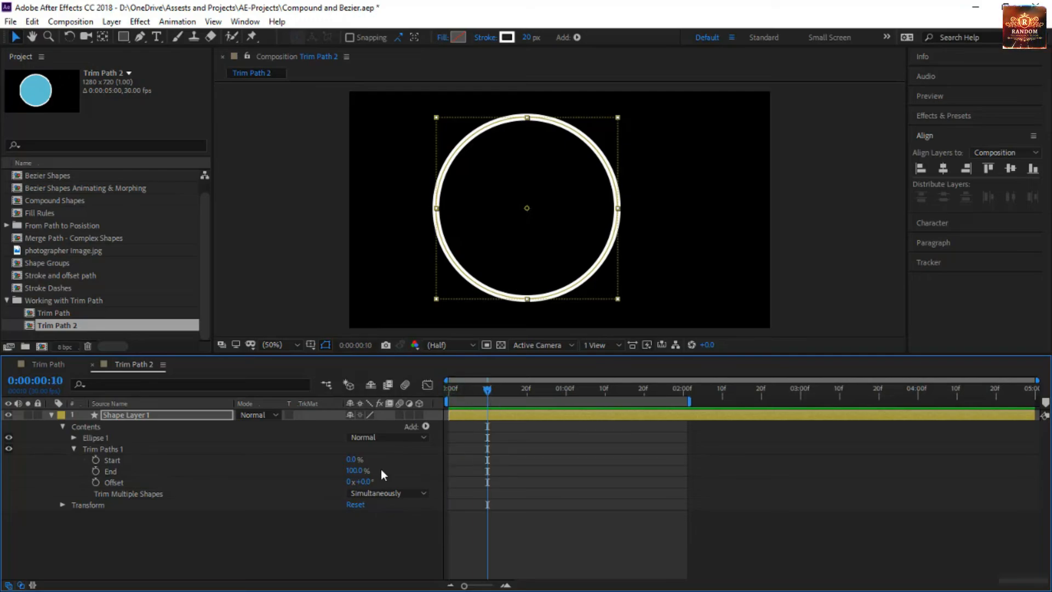
{"action": "mouse_move", "coordinate": [350, 462]}
{"action": "left_mouse_down"}
{"action": "mouse_move", "coordinate": [436, 470]}
{"action": "mouse_move", "coordinate": [356, 470]}
{"action": "mouse_move", "coordinate": [427, 475]}
{"action": "mouse_move", "coordinate": [314, 476]}
{"action": "mouse_move", "coordinate": [356, 474]}
{"action": "mouse_move", "coordinate": [291, 480]}
{"action": "mouse_move", "coordinate": [356, 484]}
{"action": "mouse_move", "coordinate": [293, 487]}
{"action": "left_mouse_up"}
{"action": "left_click", "coordinate": [136, 472]}
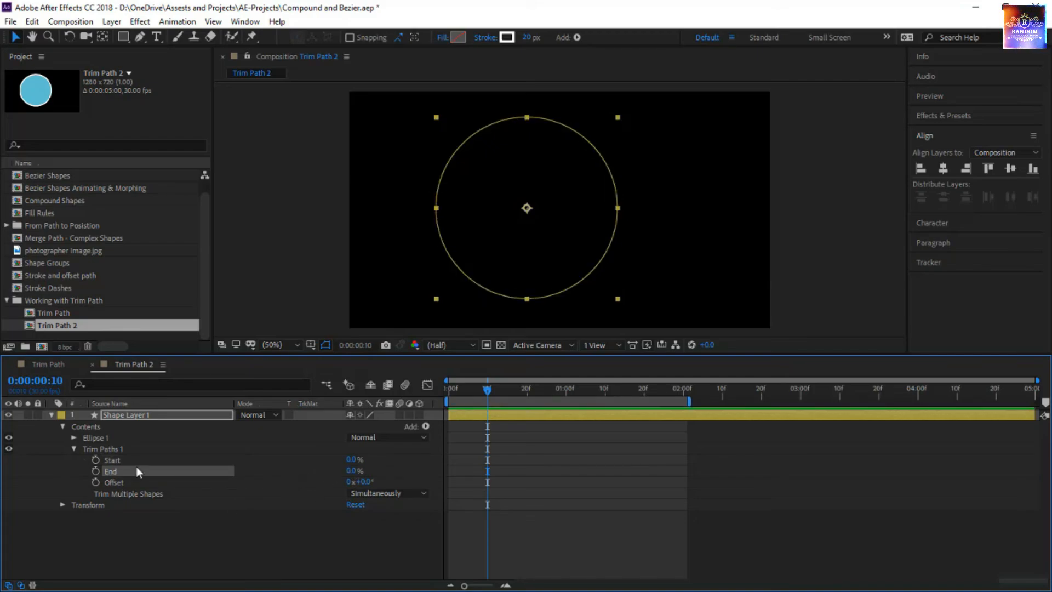
{"action": "left_click", "coordinate": [96, 471]}
{"action": "left_click_drag", "start_coordinate": [485, 391], "coordinate": [564, 401]}
{"action": "left_click_drag", "start_coordinate": [352, 479], "coordinate": [482, 477]}
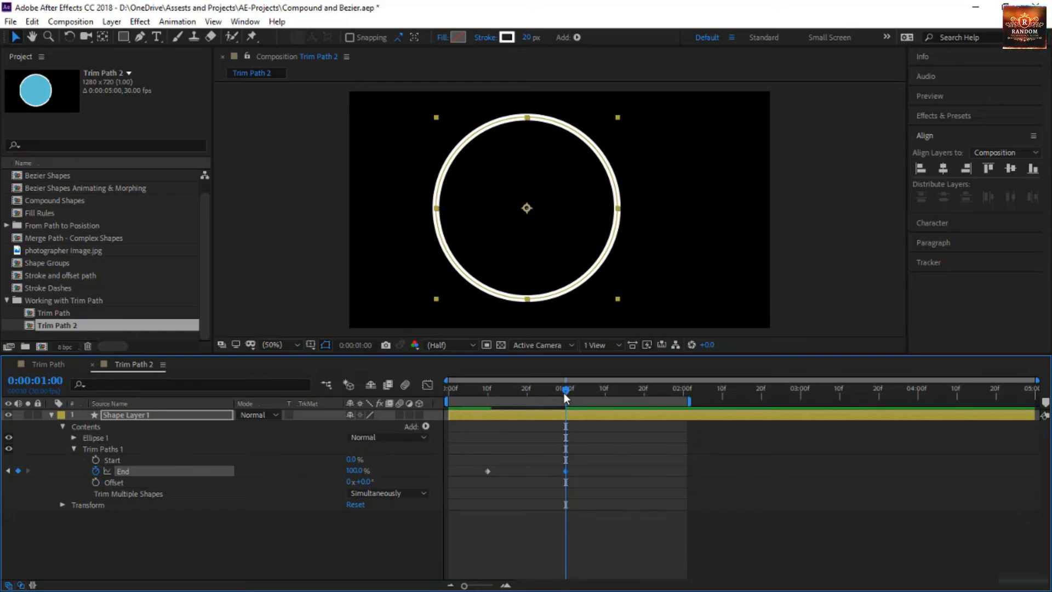
Play the circle's trim animation from the start of the timeline with nothing selected
{"action": "left_click_drag", "start_coordinate": [564, 393], "coordinate": [447, 406]}
{"action": "key", "text": "space"}
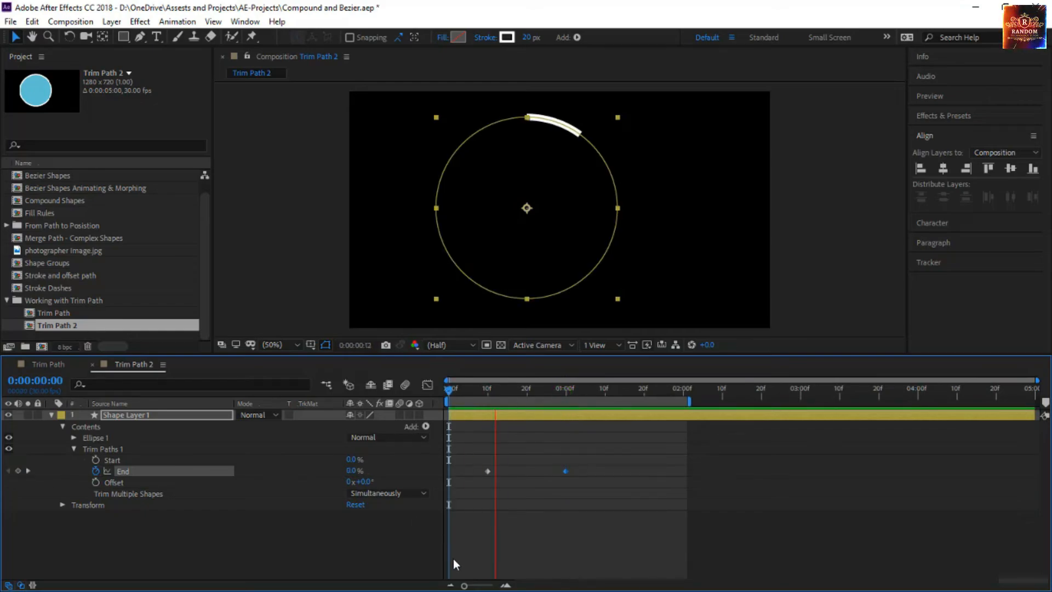
{"action": "left_click", "coordinate": [482, 544]}
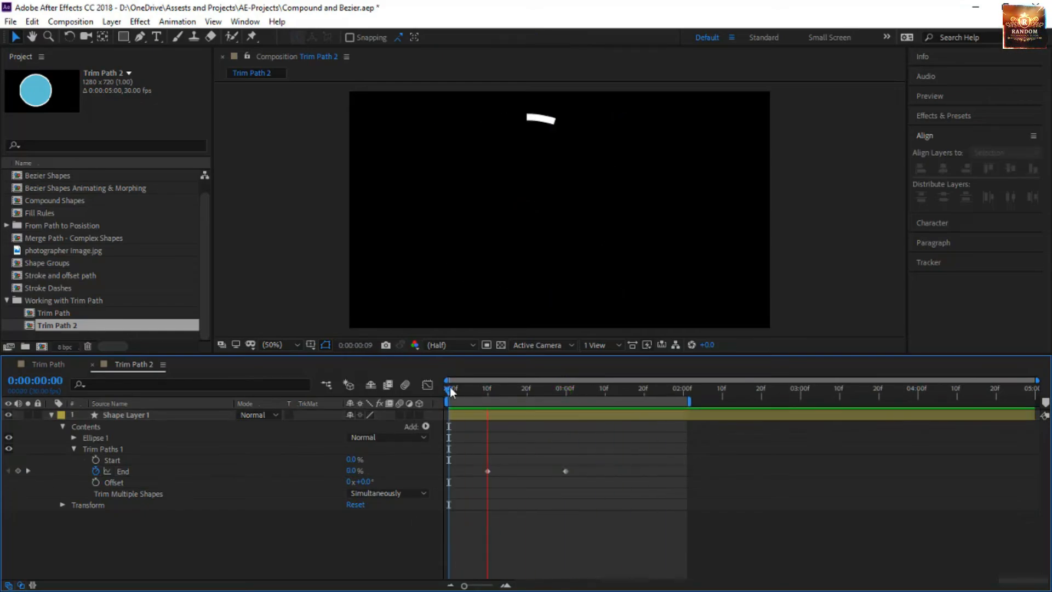
Go to frame 22 and set the Line Cap of the ellipse's stroke to Round Cap
{"action": "left_click_drag", "start_coordinate": [449, 387], "coordinate": [535, 390]}
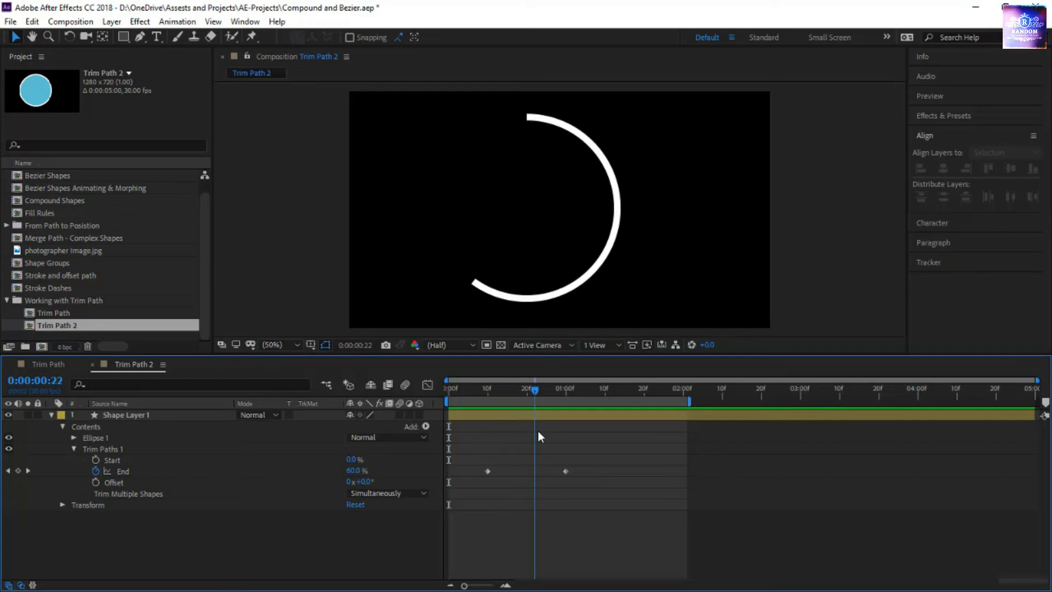
{"action": "left_click", "coordinate": [471, 295]}
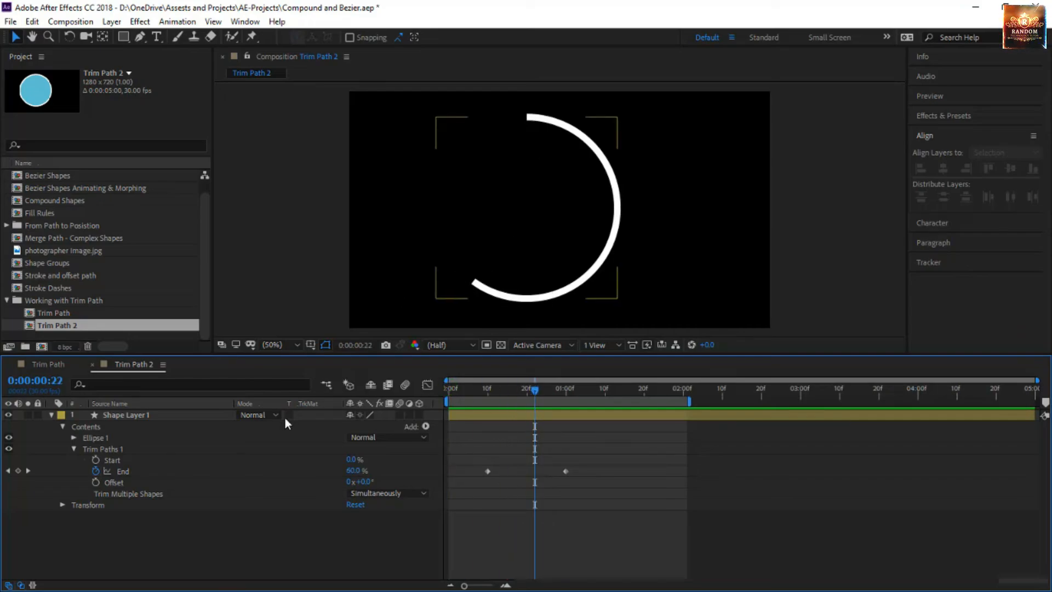
{"action": "left_click", "coordinate": [75, 437]}
{"action": "left_click", "coordinate": [85, 460]}
{"action": "scroll", "coordinate": [174, 491], "scroll_direction": "down", "scroll_amount": 2}
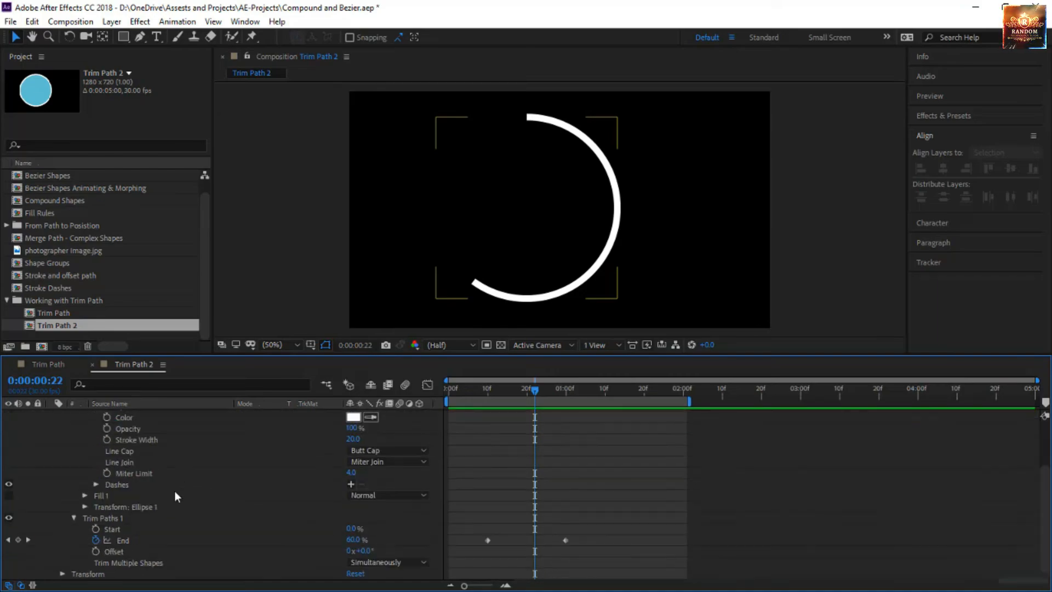
{"action": "left_click", "coordinate": [376, 451]}
{"action": "left_click", "coordinate": [390, 480]}
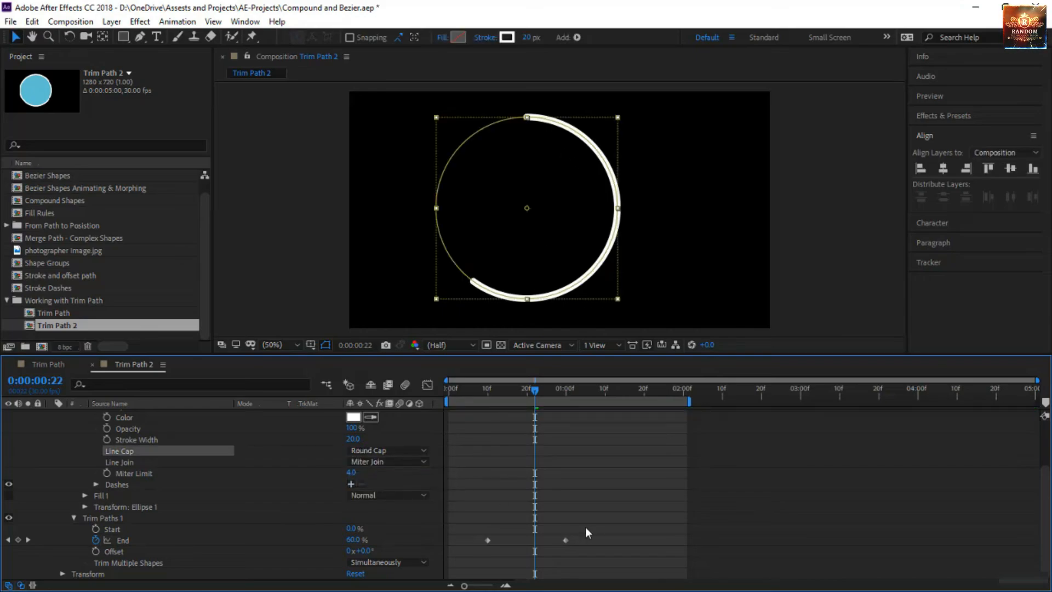
{"action": "left_click", "coordinate": [598, 487]}
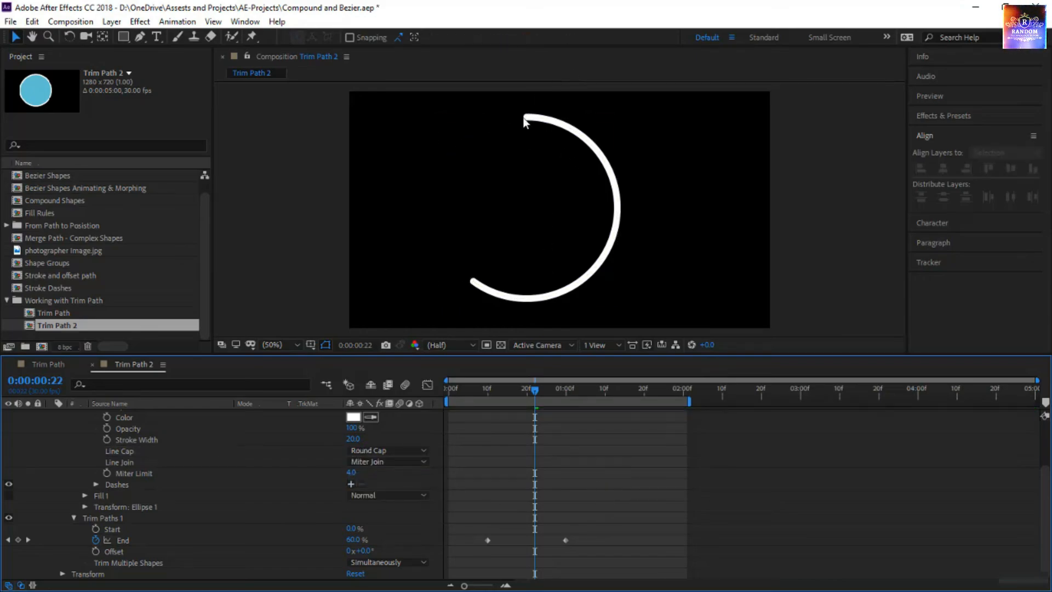
Add a dash and a gap to the ellipse's stroke, with Dash set to 0 and Gap to 41
{"action": "scroll", "coordinate": [326, 486], "scroll_direction": "up", "scroll_amount": 3}
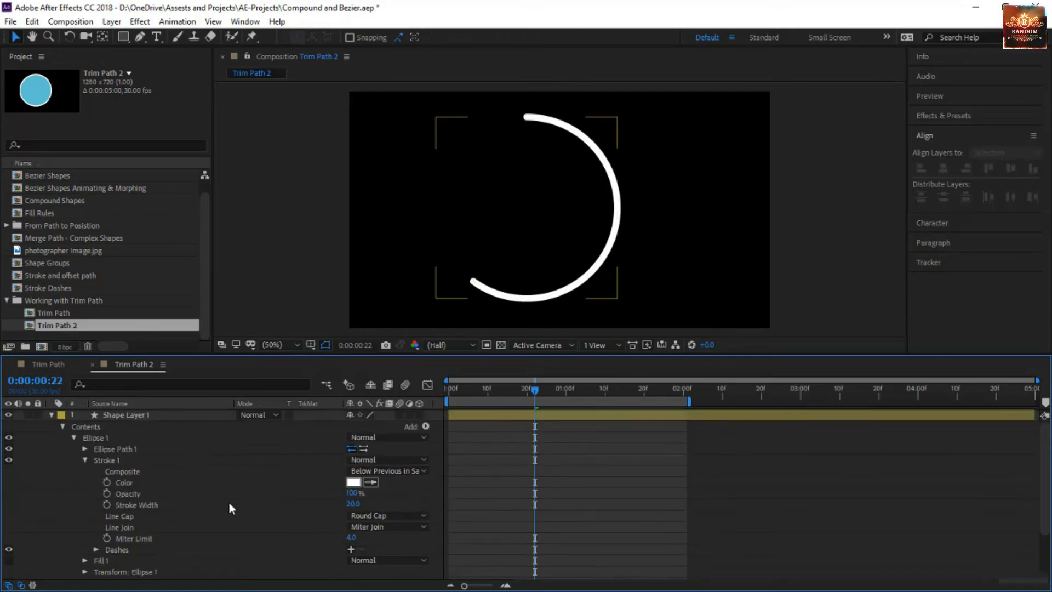
{"action": "scroll", "coordinate": [142, 520], "scroll_direction": "down", "scroll_amount": 1}
{"action": "key", "text": "Page_Down"}
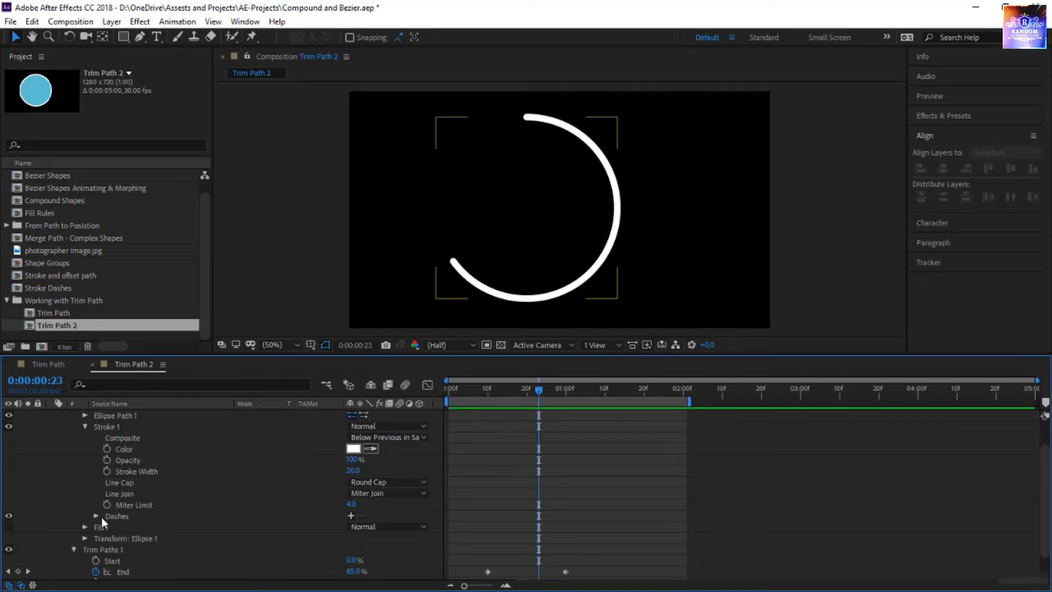
{"action": "left_click", "coordinate": [351, 516]}
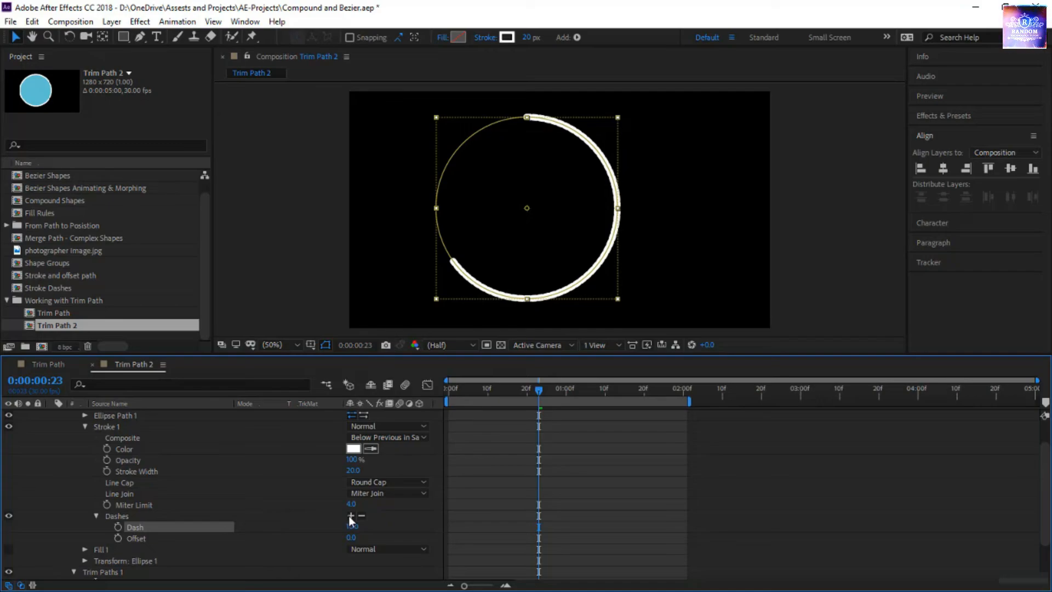
{"action": "left_click", "coordinate": [350, 515]}
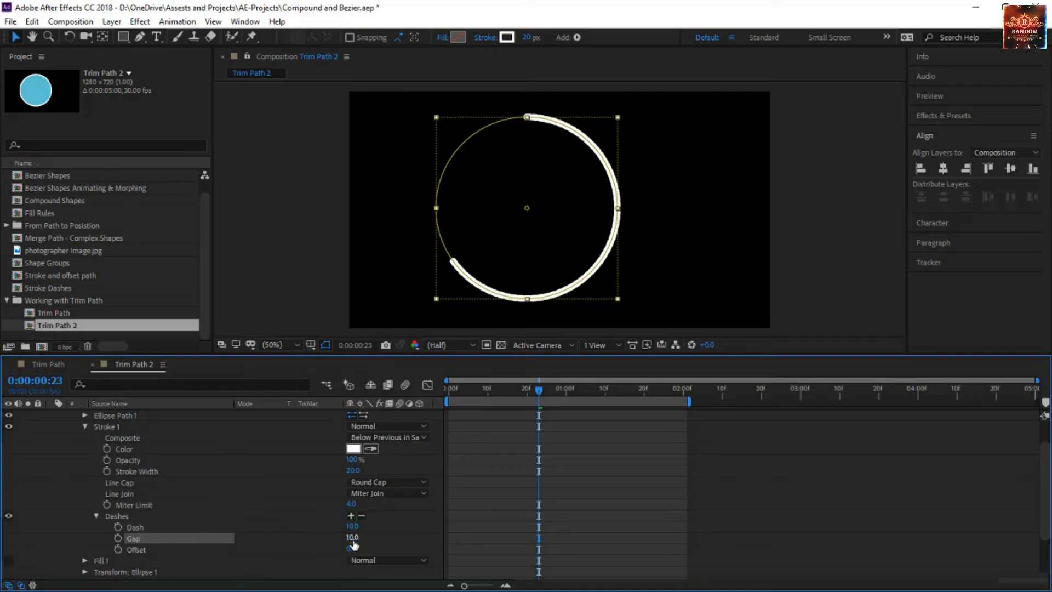
{"action": "mouse_move", "coordinate": [357, 540]}
{"action": "left_mouse_down"}
{"action": "mouse_move", "coordinate": [376, 543]}
{"action": "mouse_move", "coordinate": [313, 527]}
{"action": "left_mouse_up"}
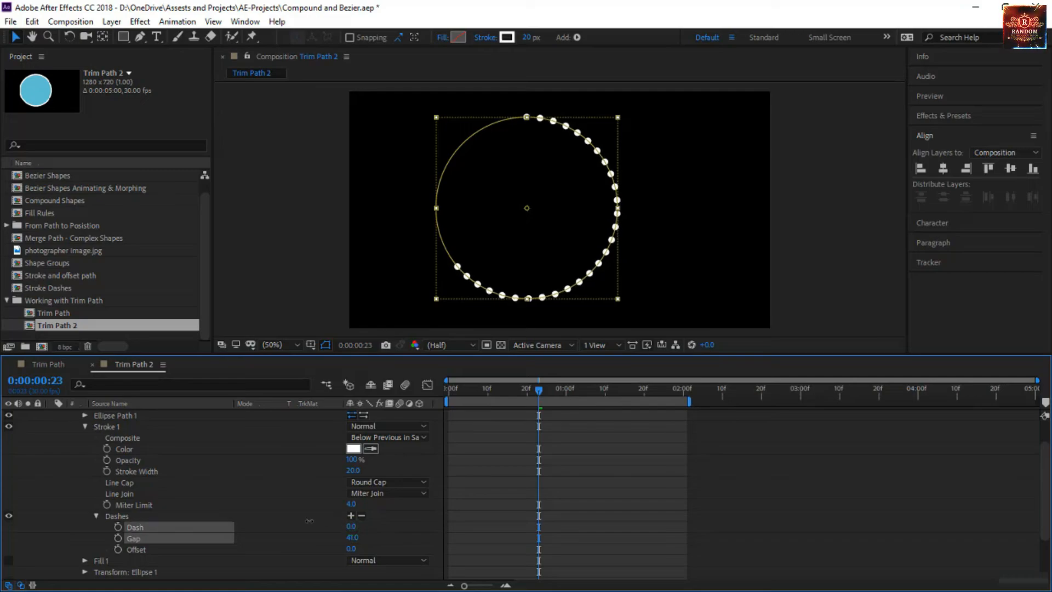
Play the dotted circle's trim animation from the start of the timeline with nothing selected
{"action": "left_click_drag", "start_coordinate": [539, 389], "coordinate": [318, 413]}
{"action": "left_click", "coordinate": [547, 475]}
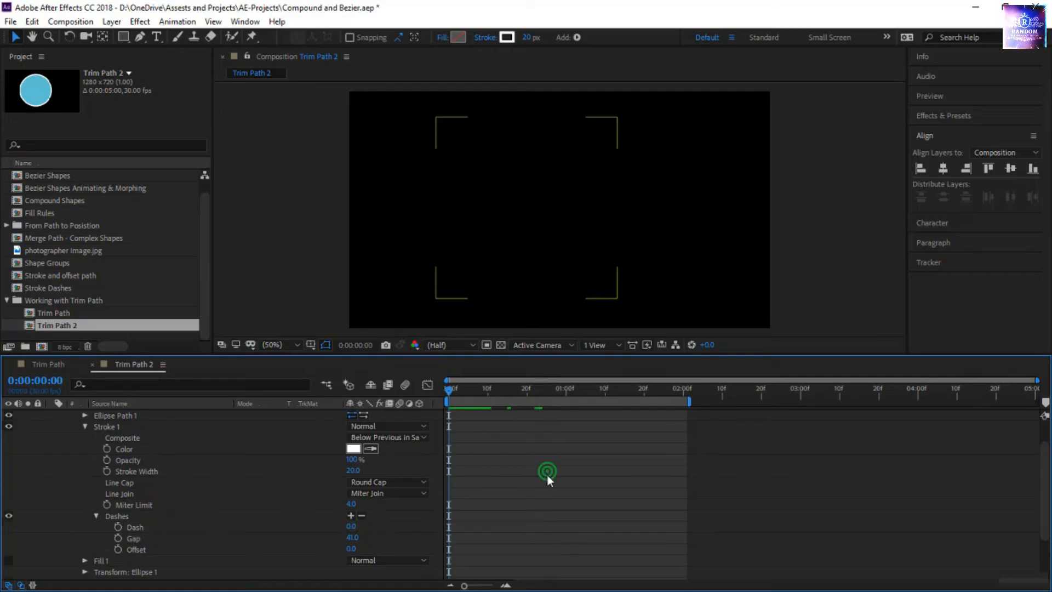
{"action": "key", "text": "space"}
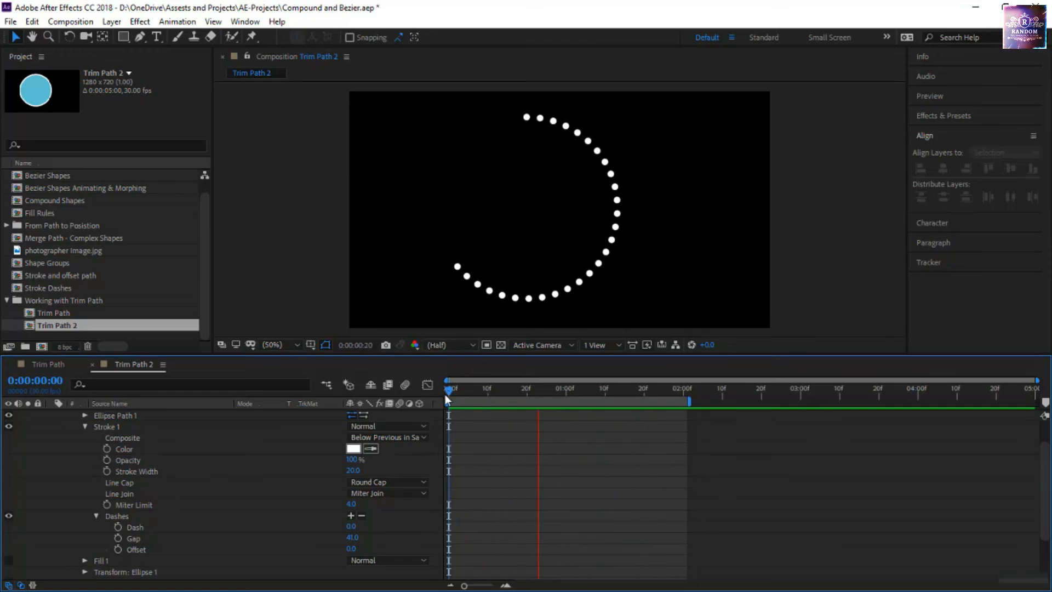
{"action": "left_click_drag", "start_coordinate": [447, 391], "coordinate": [493, 479]}
{"action": "key", "text": "space"}
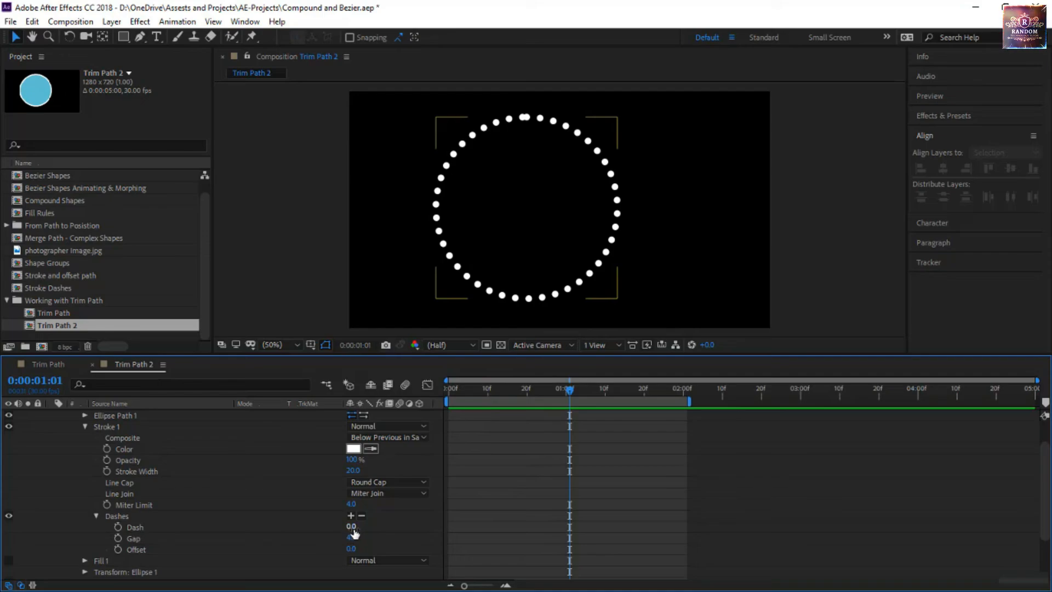
Set the stroke's dash Gap to 39.6 to even out the dots where the circle closes
{"action": "left_click_drag", "start_coordinate": [355, 540], "coordinate": [349, 539]}
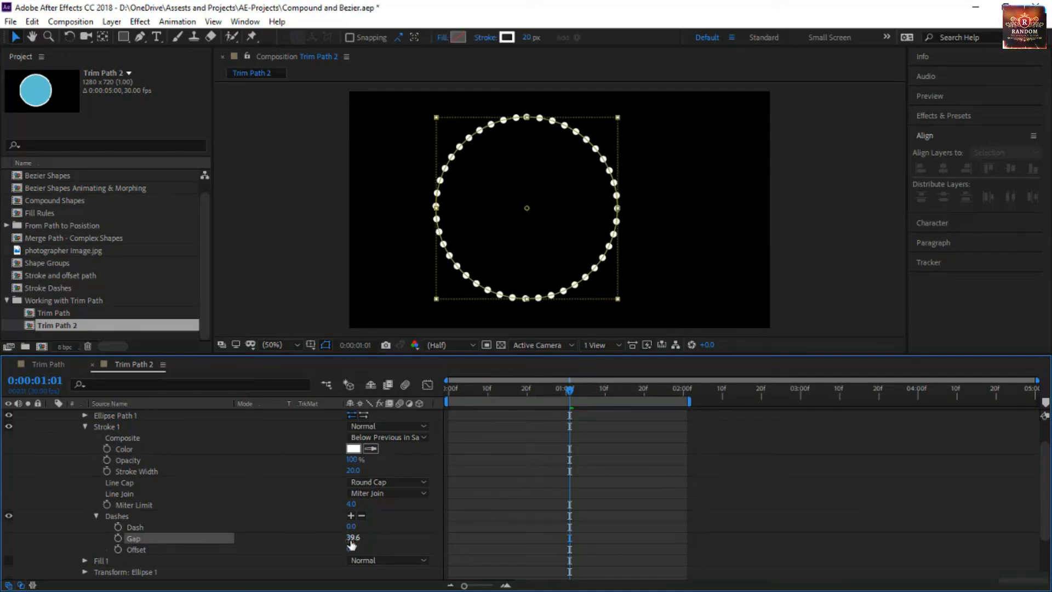
{"action": "left_click_drag", "start_coordinate": [572, 390], "coordinate": [618, 446]}
{"action": "left_click", "coordinate": [472, 485]}
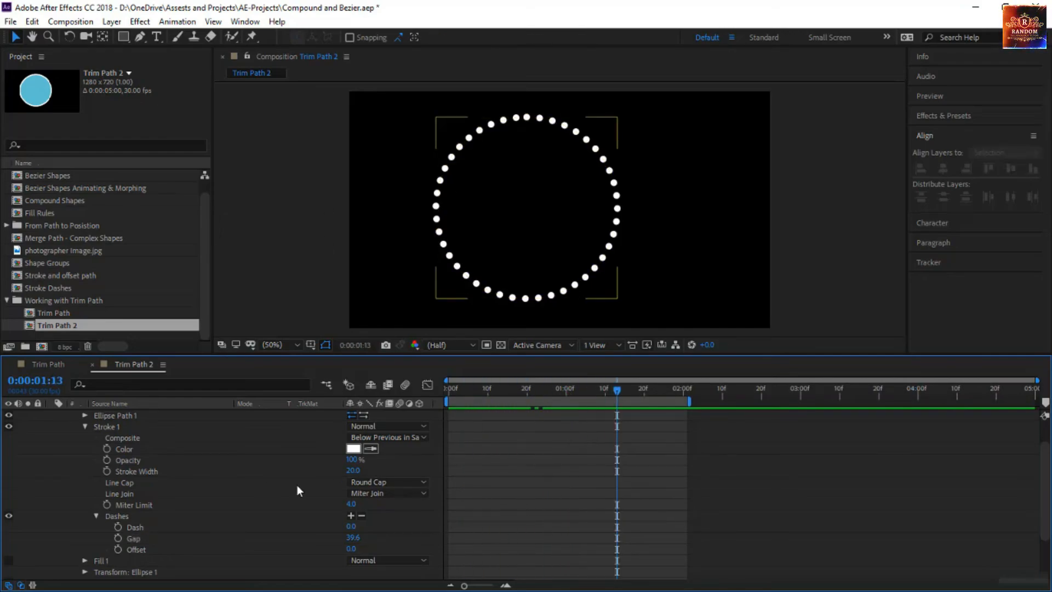
Duplicate the dotted circle's layer and set the copy's stroke width to 3 px
{"action": "scroll", "coordinate": [197, 448], "scroll_direction": "up", "scroll_amount": 2}
{"action": "left_click", "coordinate": [124, 415]}
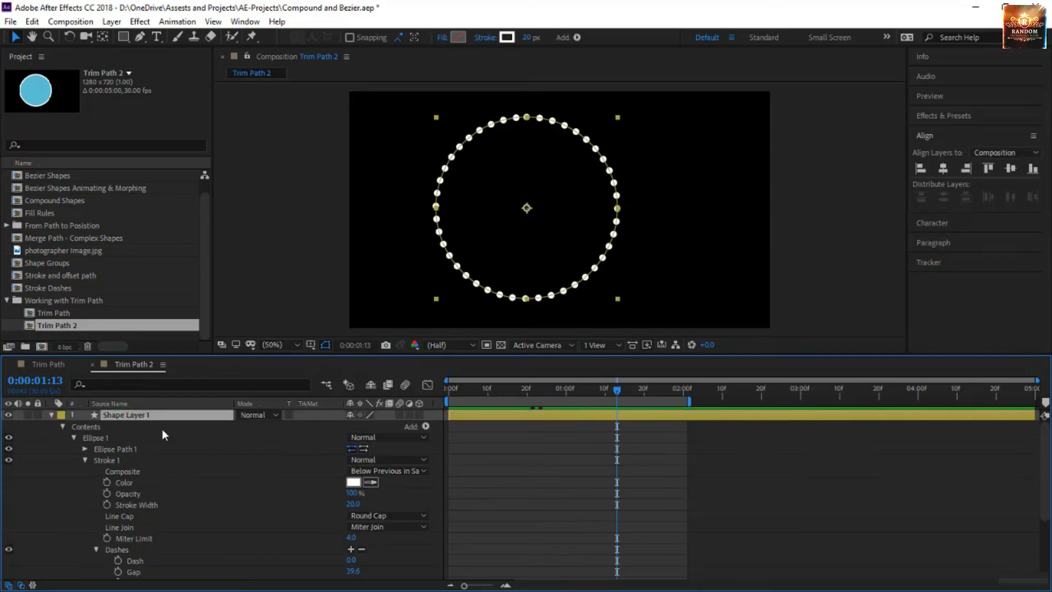
{"action": "key", "text": "ctrl+d"}
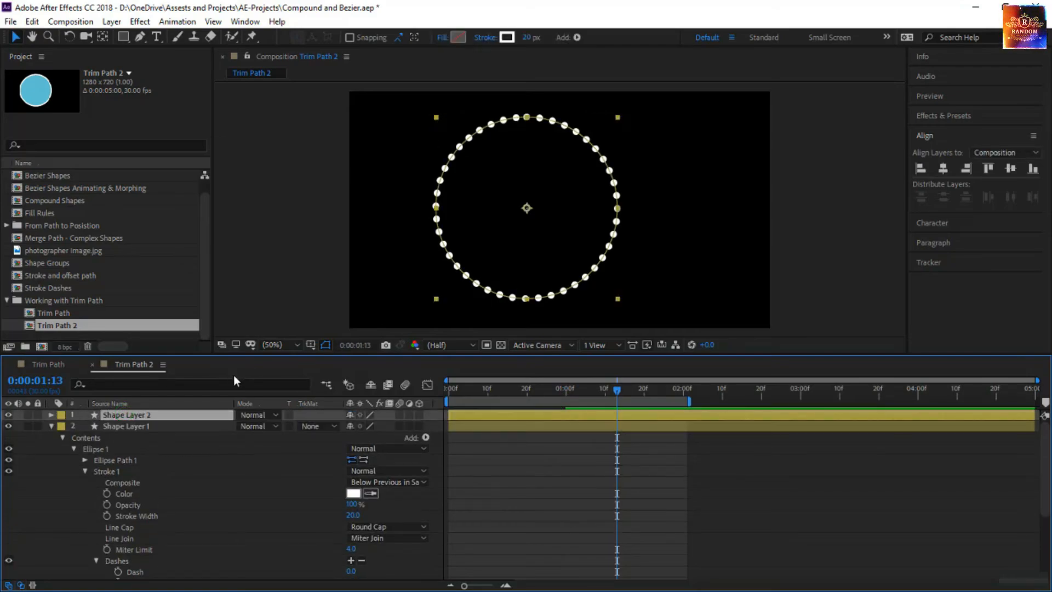
{"action": "left_click_drag", "start_coordinate": [620, 393], "coordinate": [608, 421]}
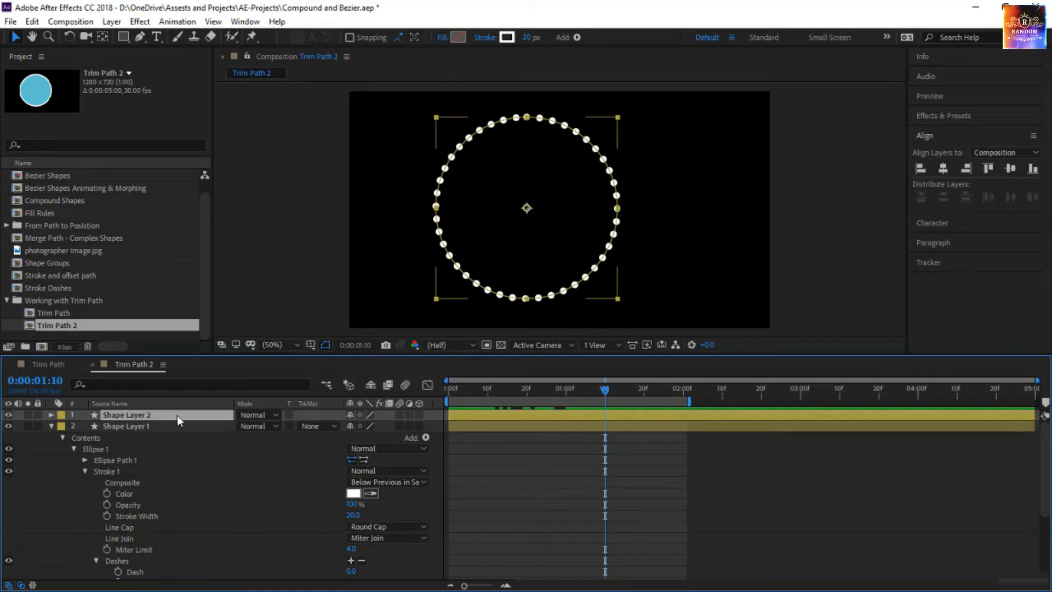
{"action": "left_click", "coordinate": [527, 38]}
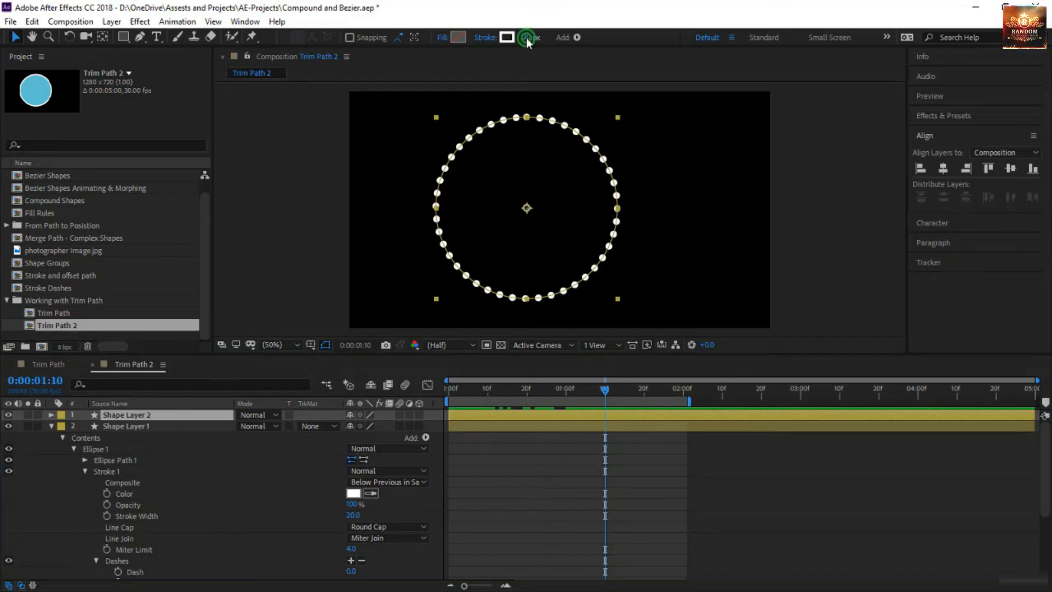
{"action": "key", "text": "Return"}
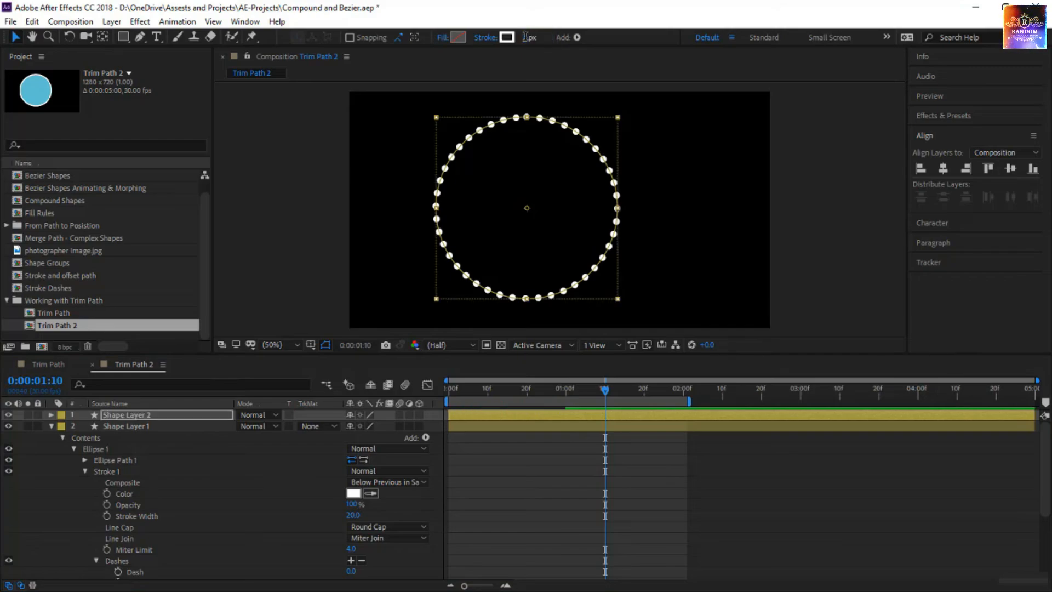
Set the Ellipse Path size of Shape Layer 2 to 493 × 493 and preview the smaller inner circle
{"action": "left_click", "coordinate": [51, 415]}
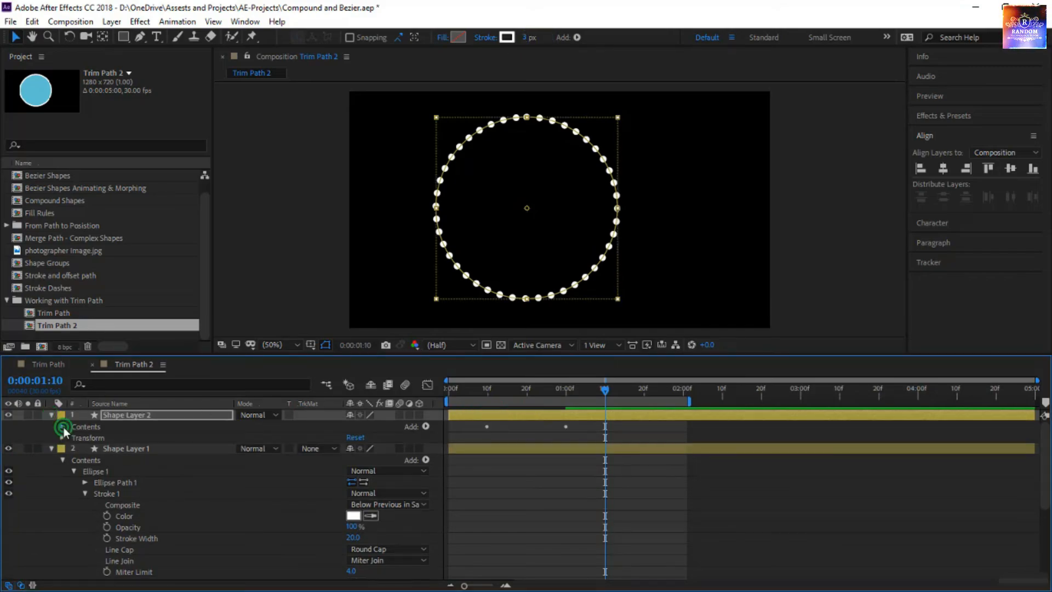
{"action": "left_click", "coordinate": [63, 426]}
{"action": "left_click", "coordinate": [74, 438]}
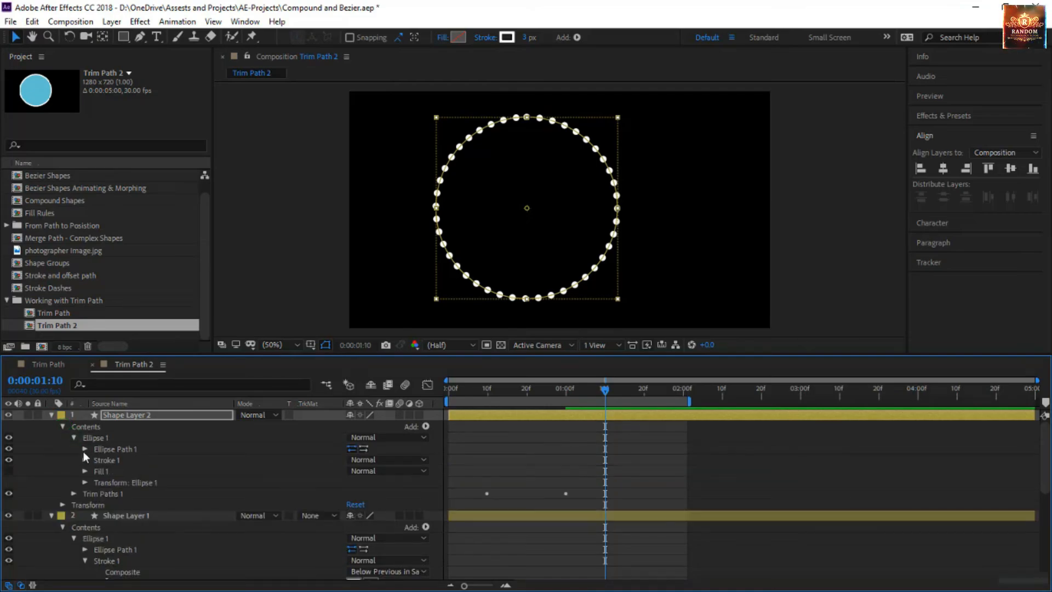
{"action": "left_click", "coordinate": [84, 449]}
{"action": "left_click_drag", "start_coordinate": [387, 459], "coordinate": [356, 467]}
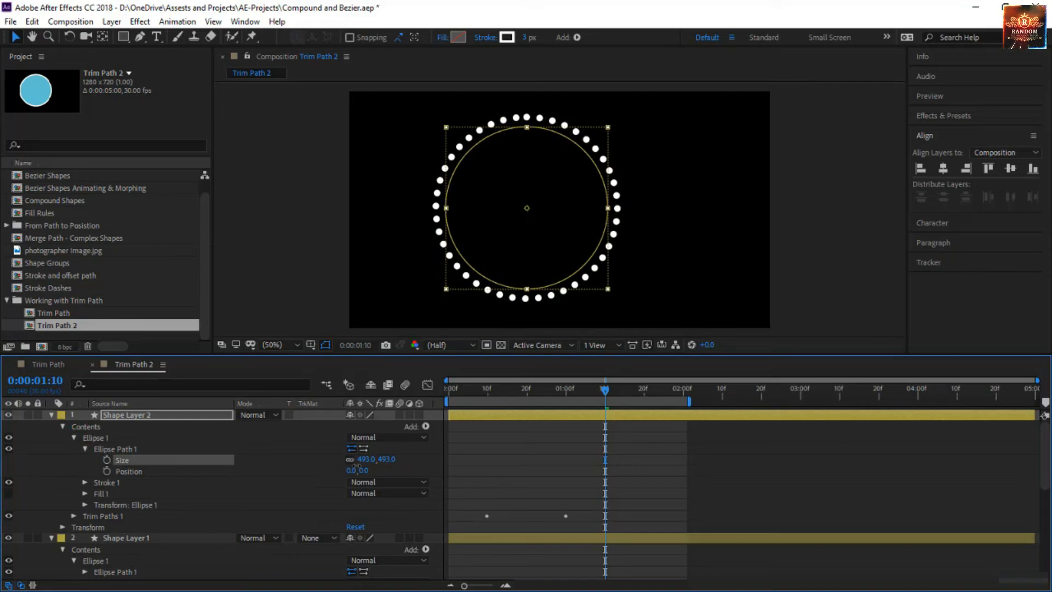
{"action": "left_click", "coordinate": [184, 450]}
{"action": "key", "text": "space"}
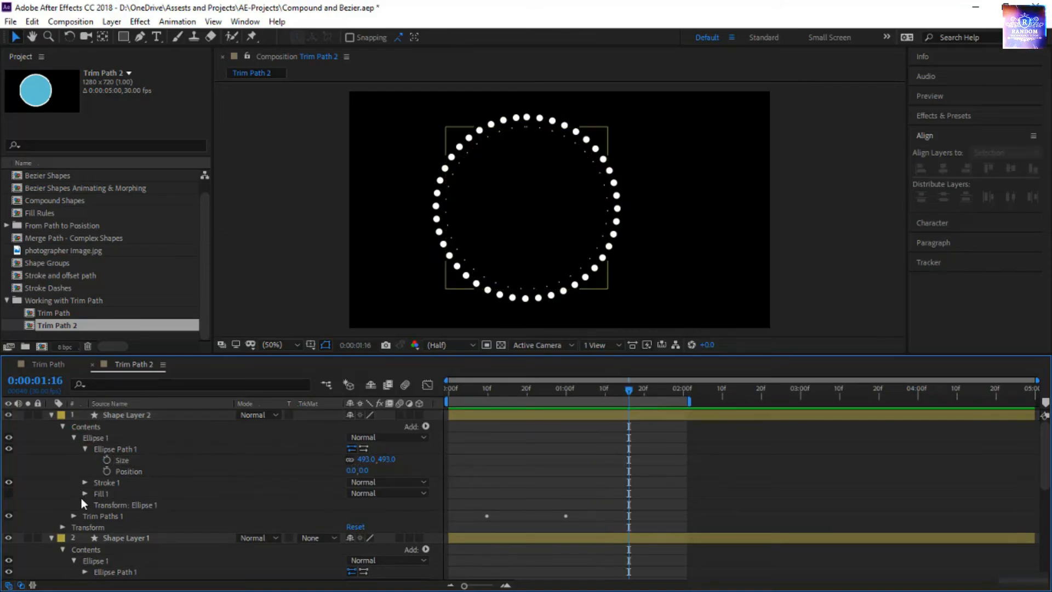
Remove the dash and gap from the inner circle's stroke and play the animation with nothing selected
{"action": "left_click", "coordinate": [86, 482]}
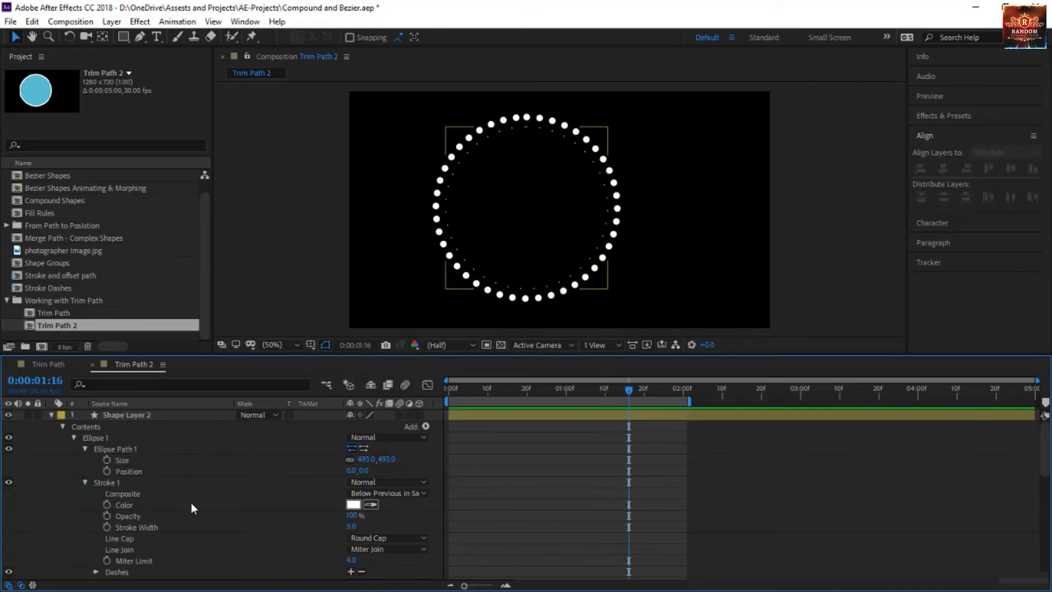
{"action": "scroll", "coordinate": [208, 512], "scroll_direction": "down", "scroll_amount": 3}
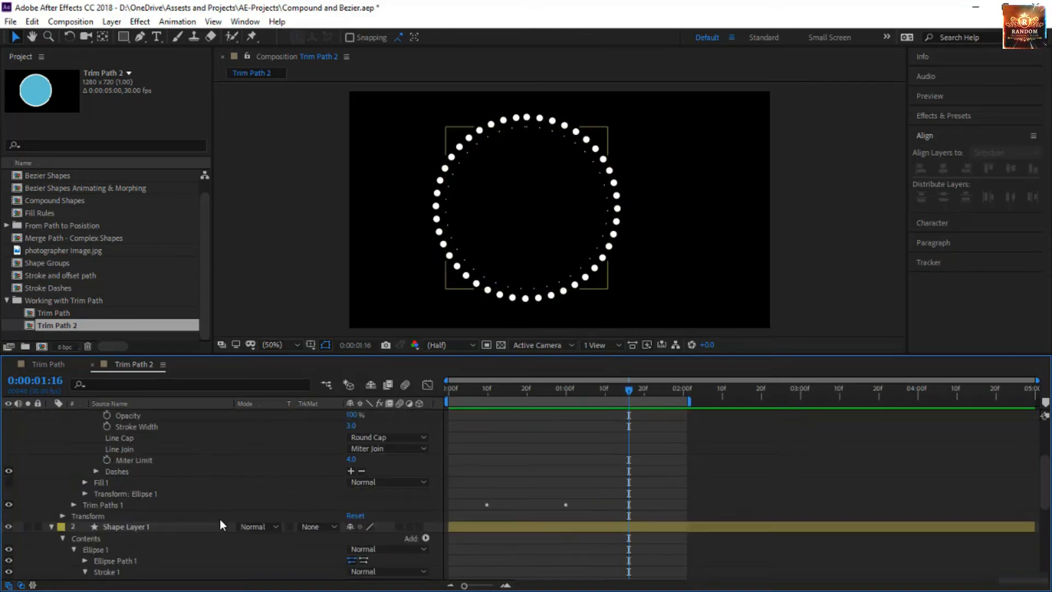
{"action": "left_click", "coordinate": [361, 470]}
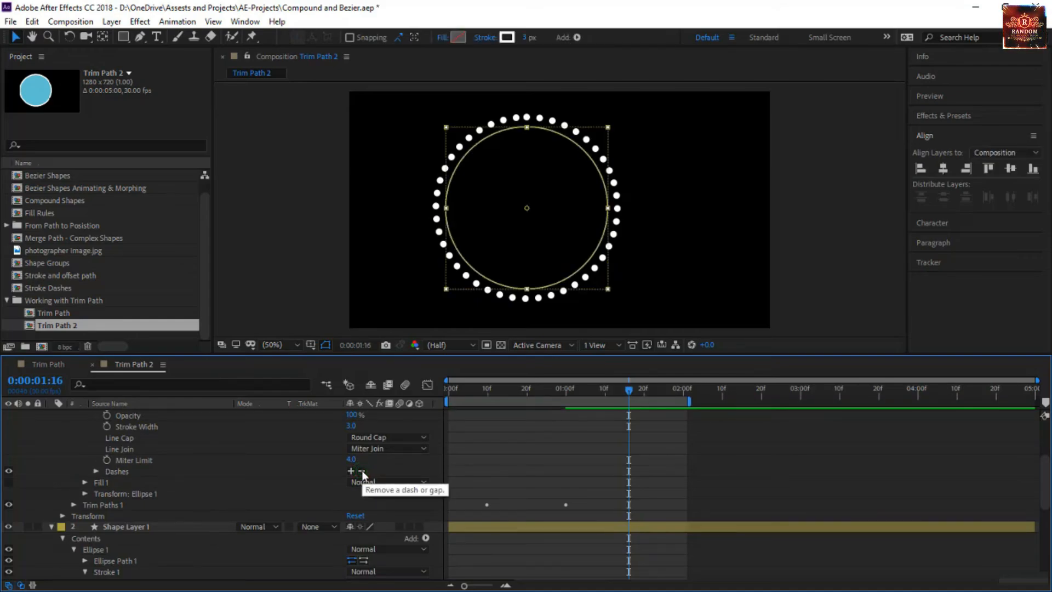
{"action": "left_click", "coordinate": [474, 451]}
{"action": "key", "text": "space"}
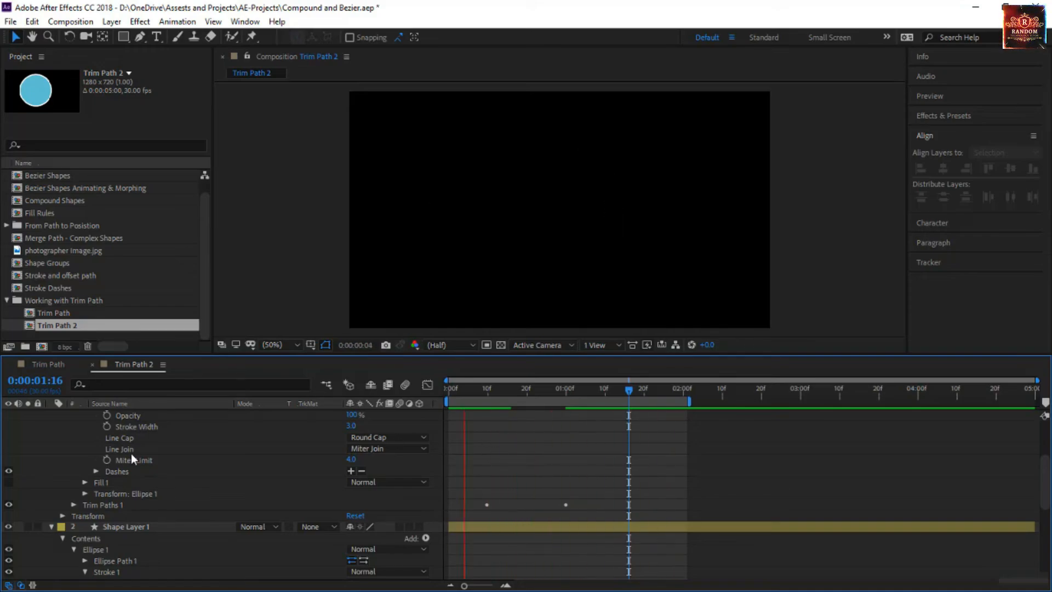
Reveal the keyframed properties of both shape layers and apply Easy Ease to all their End keyframes
{"action": "scroll", "coordinate": [130, 453], "scroll_direction": "up", "scroll_amount": 3}
{"action": "left_click", "coordinate": [137, 418]}
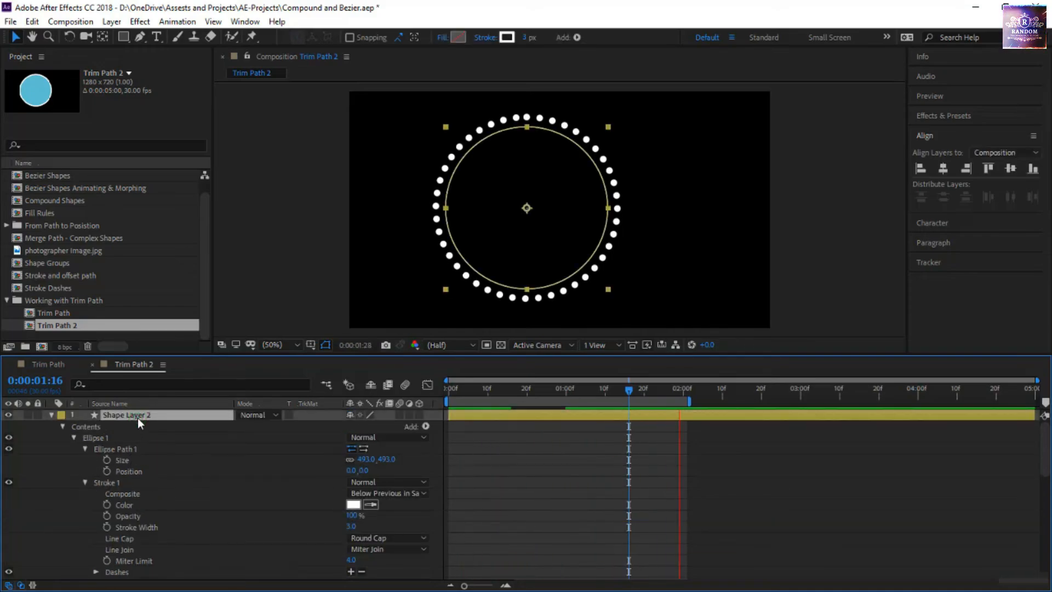
{"action": "key", "text": "ctrl+a"}
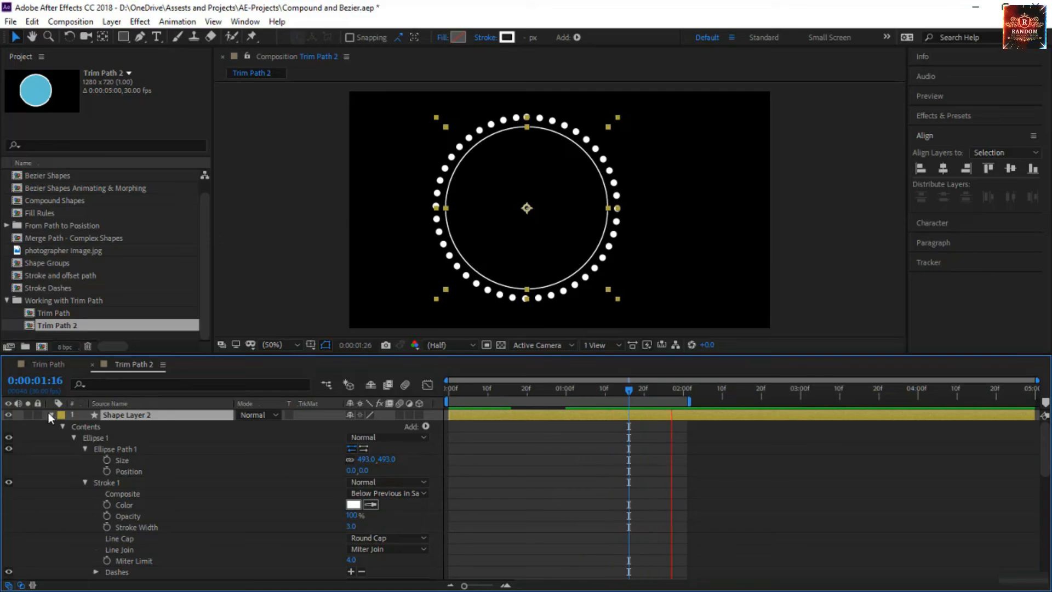
{"action": "key", "text": "u"}
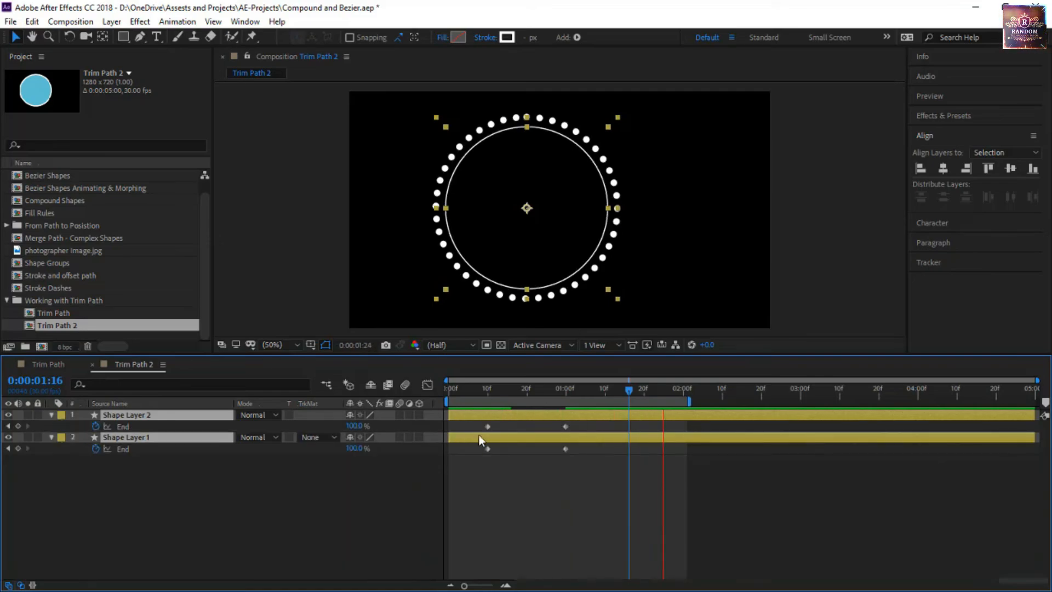
{"action": "left_click", "coordinate": [576, 398]}
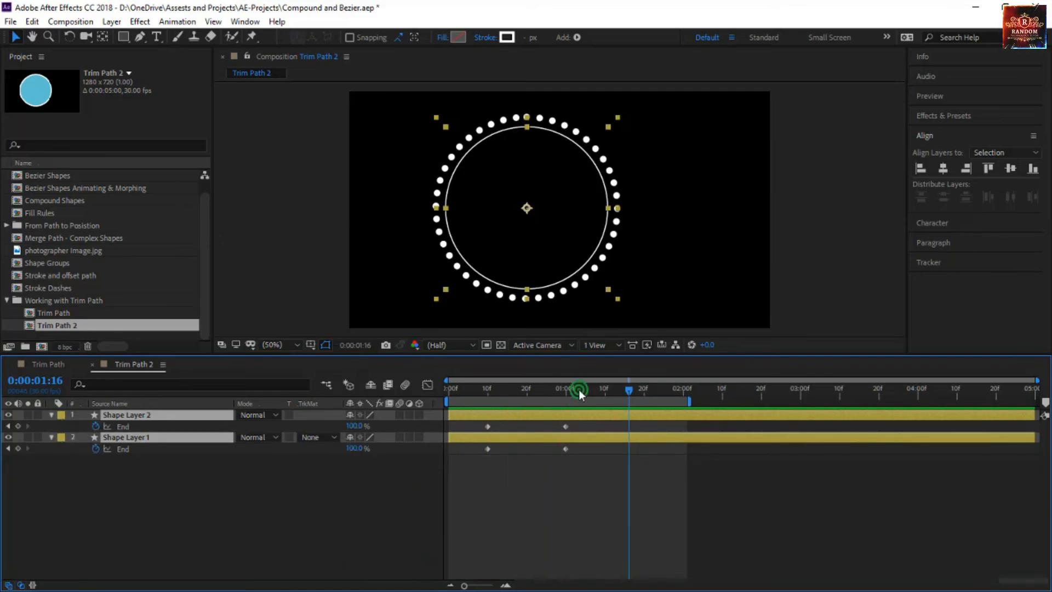
{"action": "left_click_drag", "start_coordinate": [579, 389], "coordinate": [569, 390]}
{"action": "left_click_drag", "start_coordinate": [605, 482], "coordinate": [478, 416]}
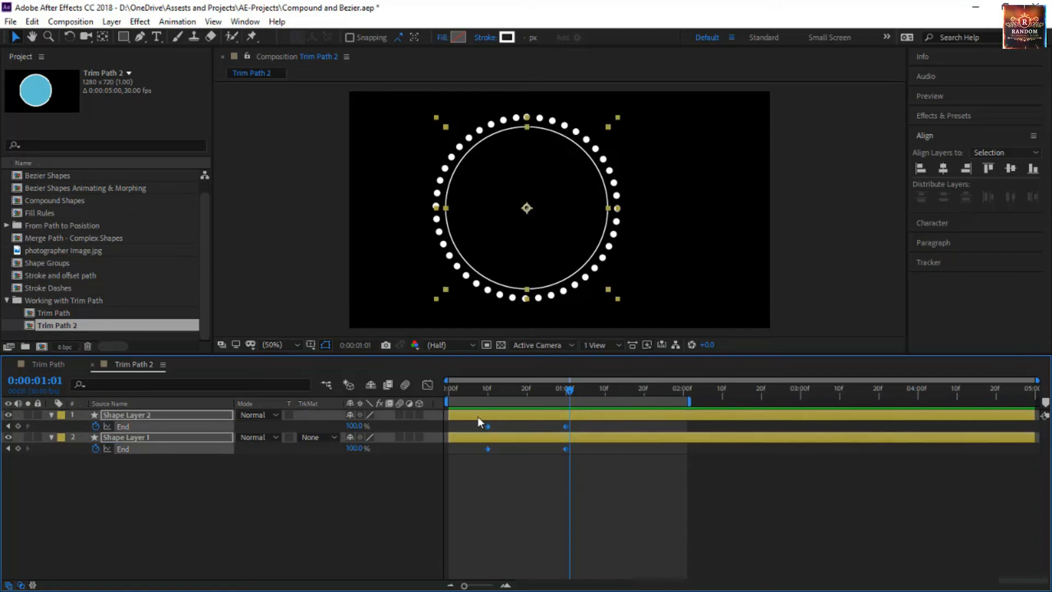
{"action": "key", "text": "F9"}
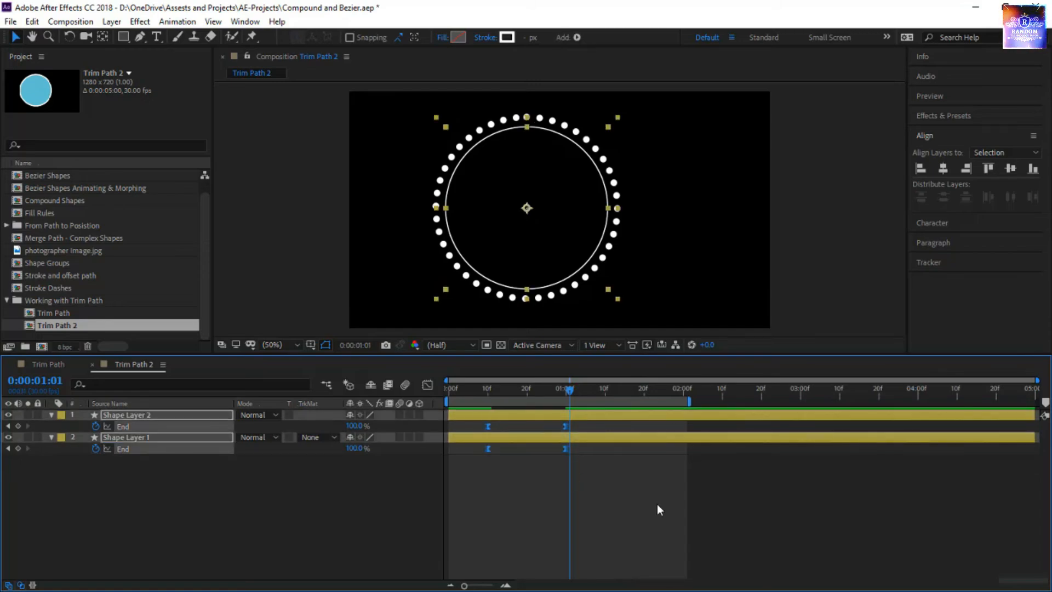
In the speed graph, give both End curves an early peak with a long slow finish and move their last keyframes to 1:15
{"action": "left_click", "coordinate": [428, 384]}
{"action": "left_click", "coordinate": [567, 549]}
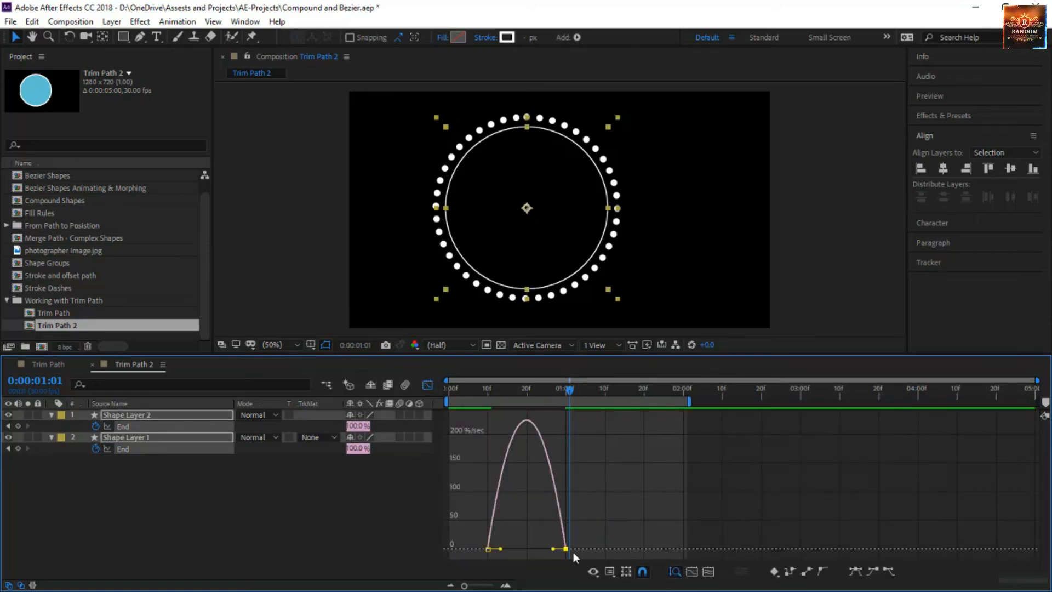
{"action": "left_click_drag", "start_coordinate": [551, 550], "coordinate": [626, 550]}
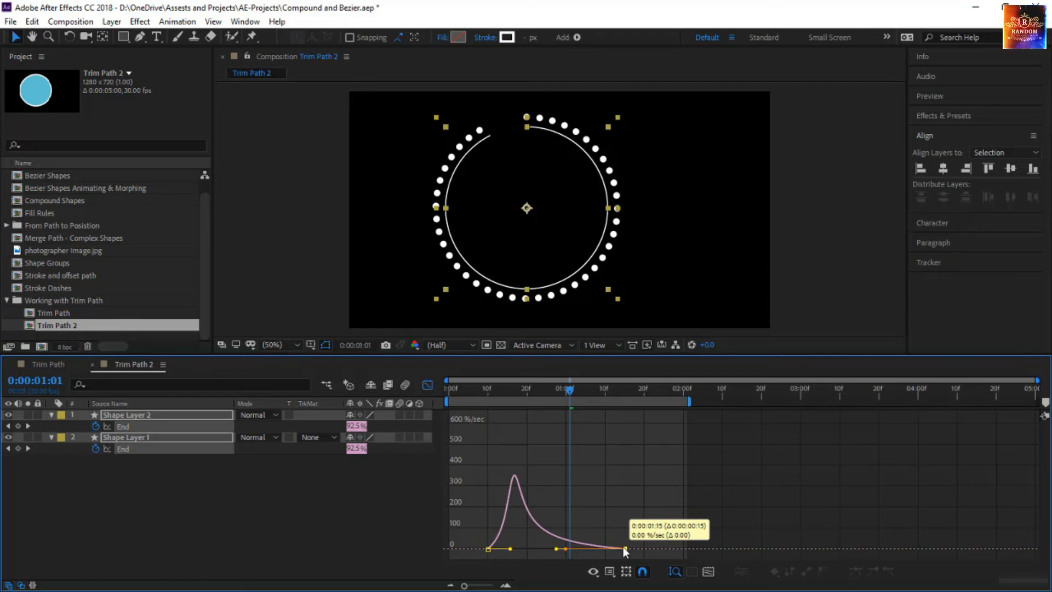
{"action": "left_click", "coordinate": [612, 475]}
{"action": "left_click", "coordinate": [428, 385]}
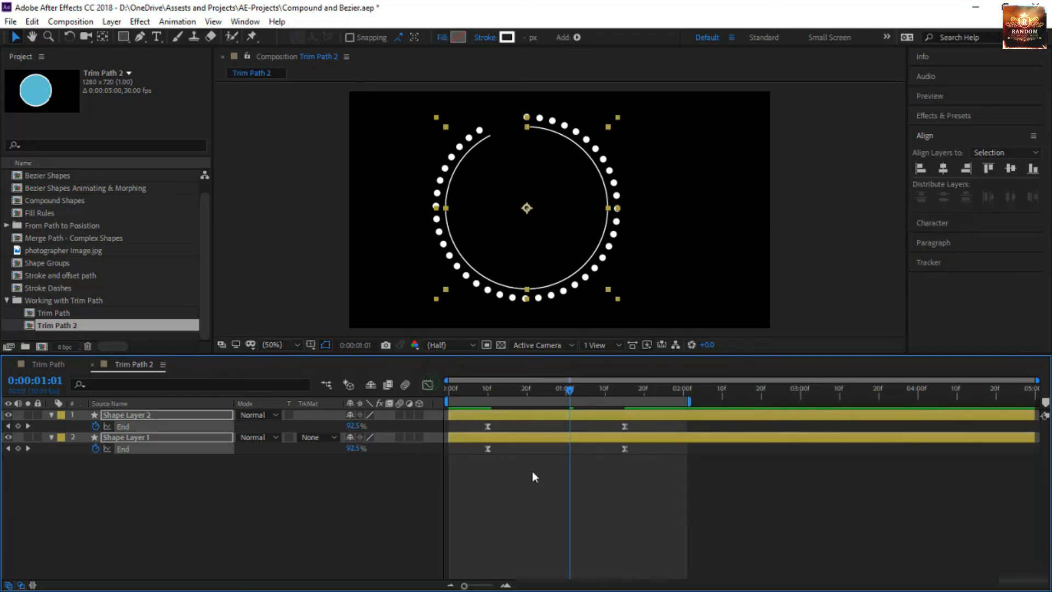
Shift both End keyframes of Shape Layer 2 about 9 frames earlier so the inner circle starts first
{"action": "left_click", "coordinate": [650, 427]}
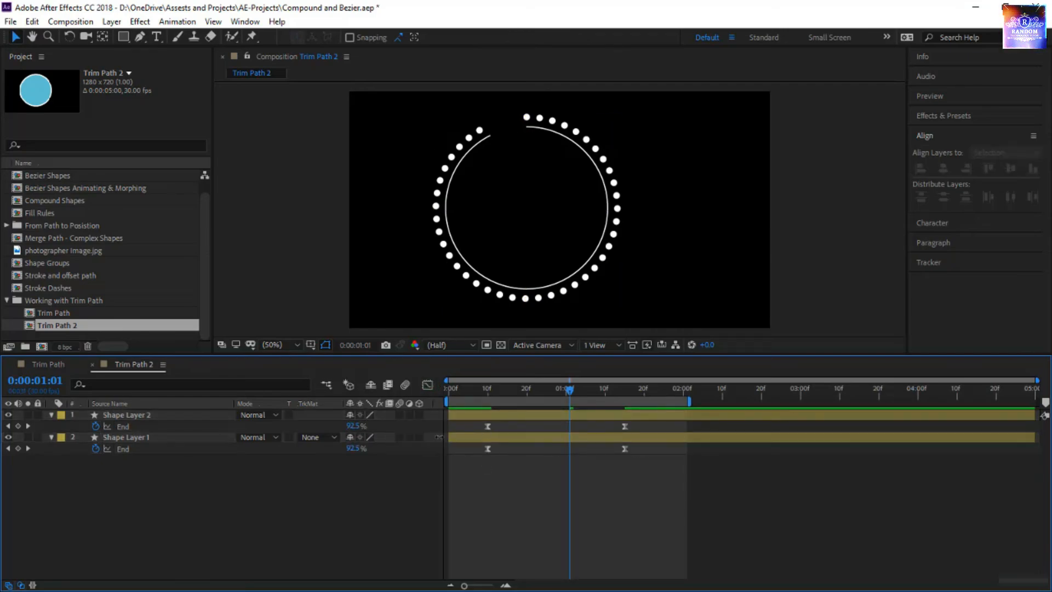
{"action": "left_click", "coordinate": [159, 426]}
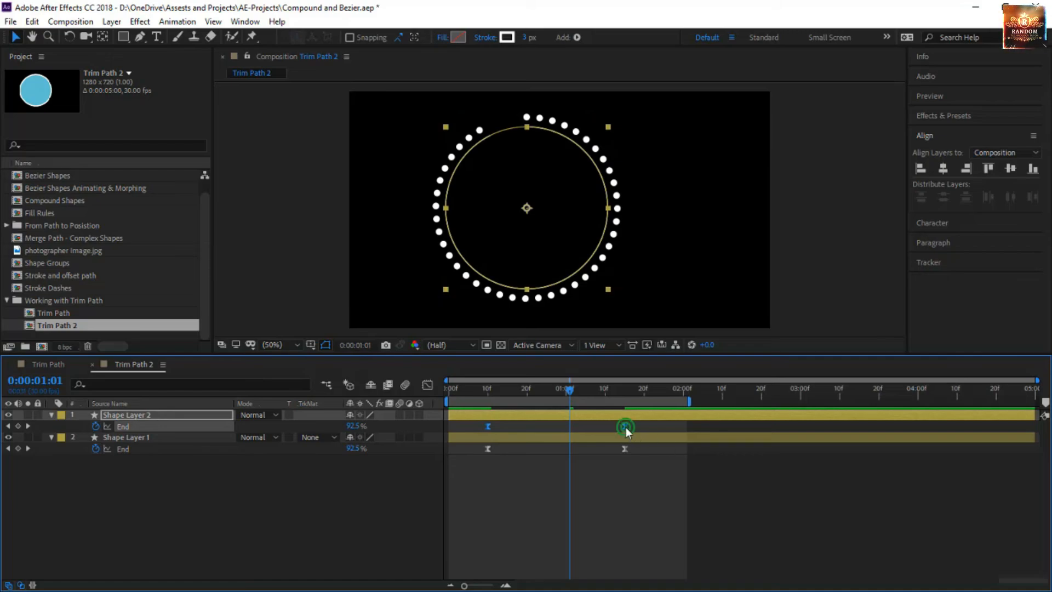
{"action": "left_click_drag", "start_coordinate": [625, 426], "coordinate": [590, 427]}
{"action": "left_click", "coordinate": [595, 484]}
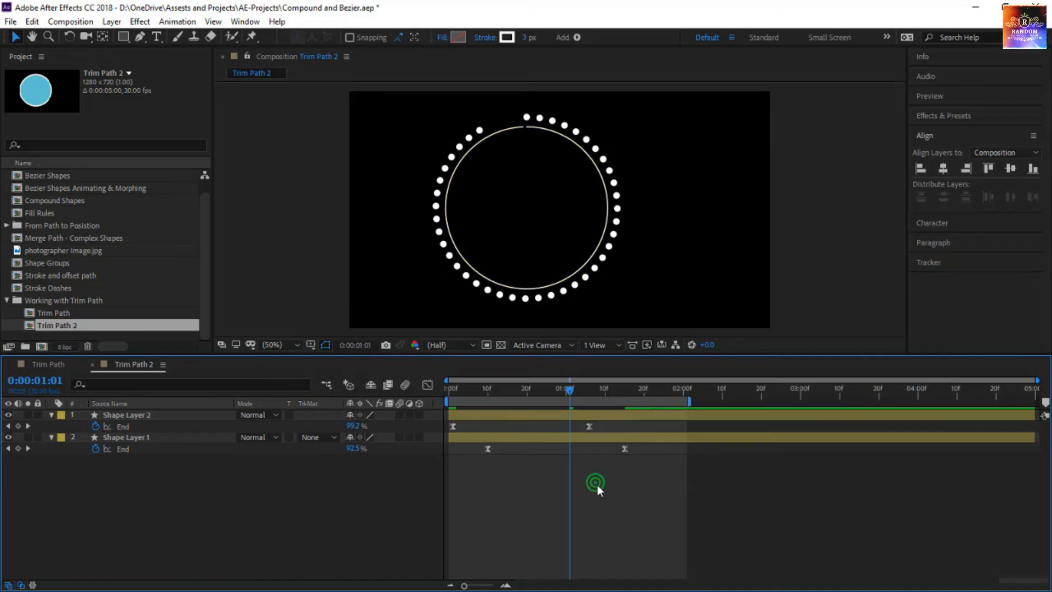
Duplicate Shape Layer 2 and enlarge the copy's ellipse to about 612 × 612 so it surrounds the dotted circle
{"action": "key", "text": "space"}
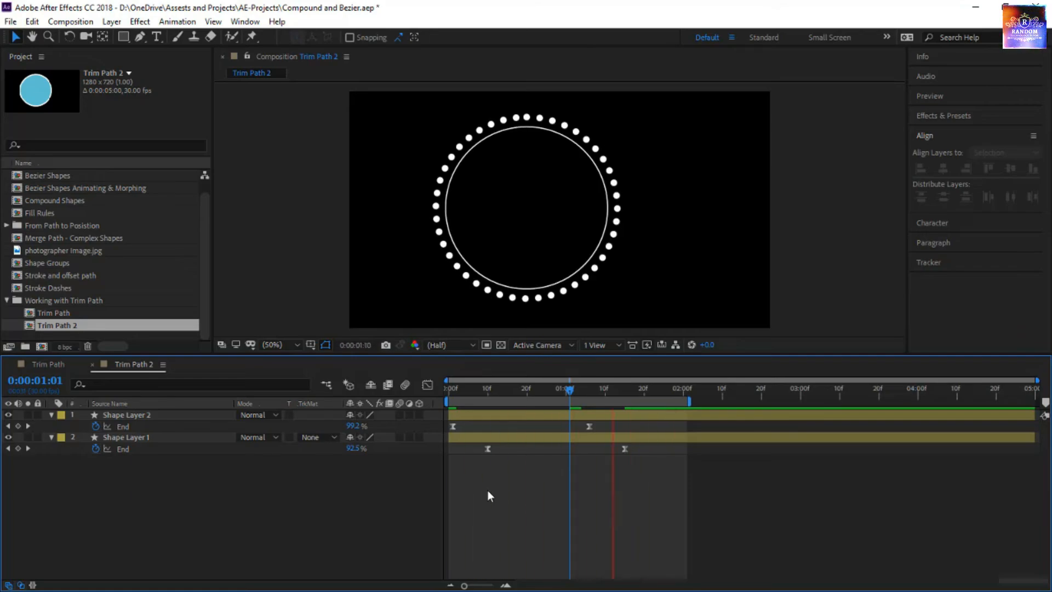
{"action": "left_click", "coordinate": [126, 415]}
{"action": "key", "text": "ctrl+d"}
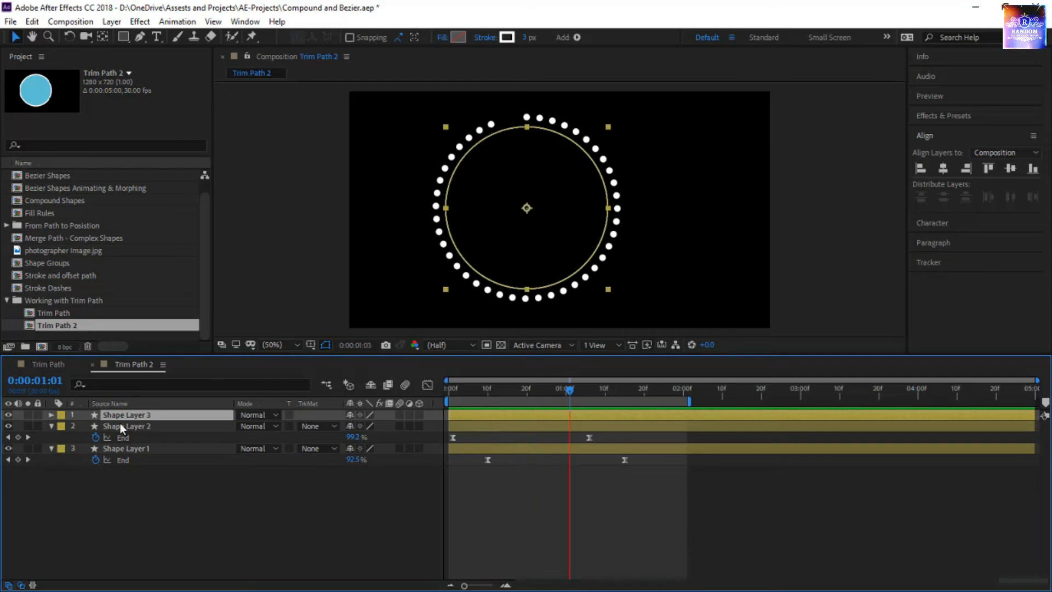
{"action": "left_click", "coordinate": [51, 416]}
{"action": "left_click", "coordinate": [60, 427]}
{"action": "left_click", "coordinate": [73, 437]}
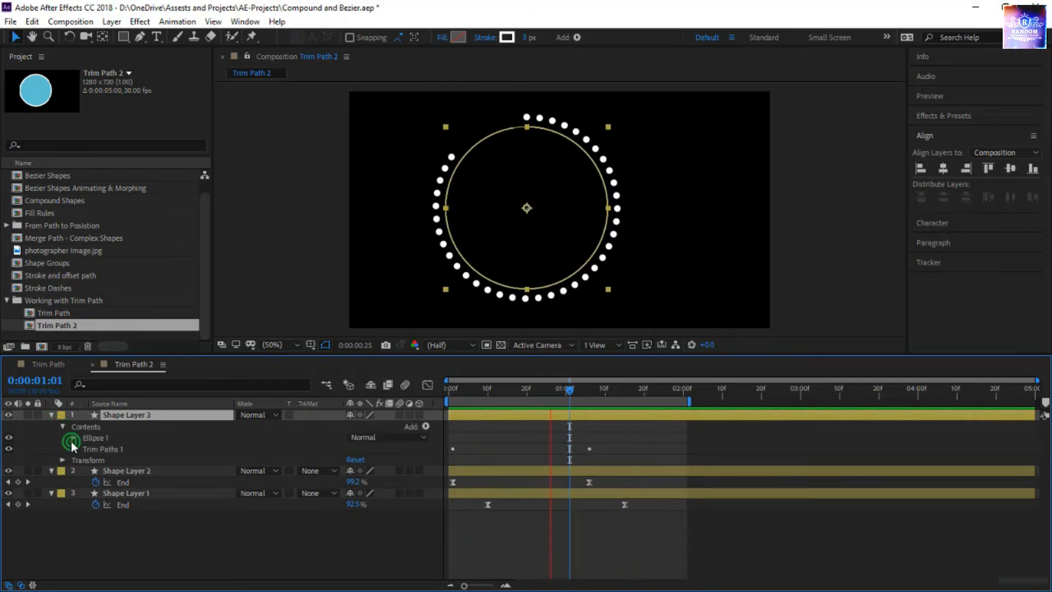
{"action": "left_click", "coordinate": [82, 449]}
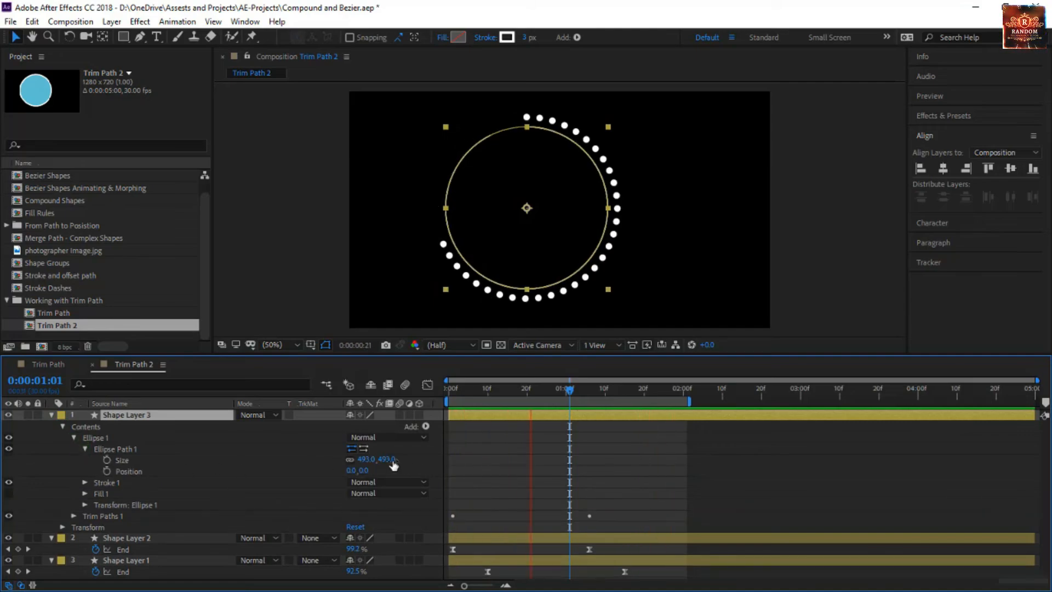
{"action": "left_click", "coordinate": [390, 461]}
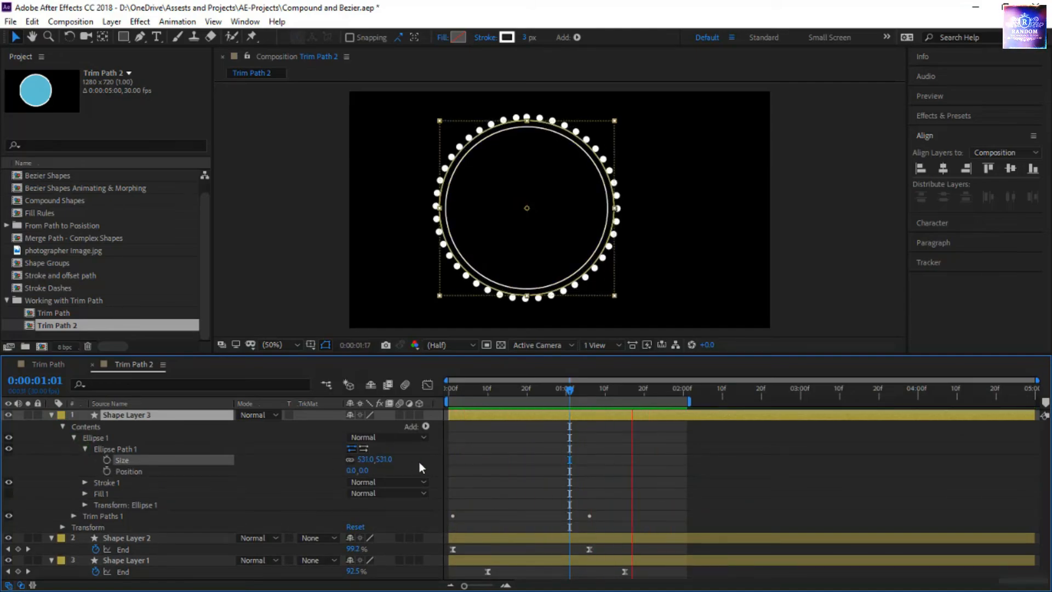
{"action": "key", "text": "ctrl+z"}
Reveal the keyframed properties of all layers and shift both End keyframes of Shape Layer 3 about 4 frames later, to 0:05 and 1:10
{"action": "left_click", "coordinate": [207, 403]}
{"action": "left_click", "coordinate": [205, 415]}
{"action": "key", "text": "ctrl+a"}
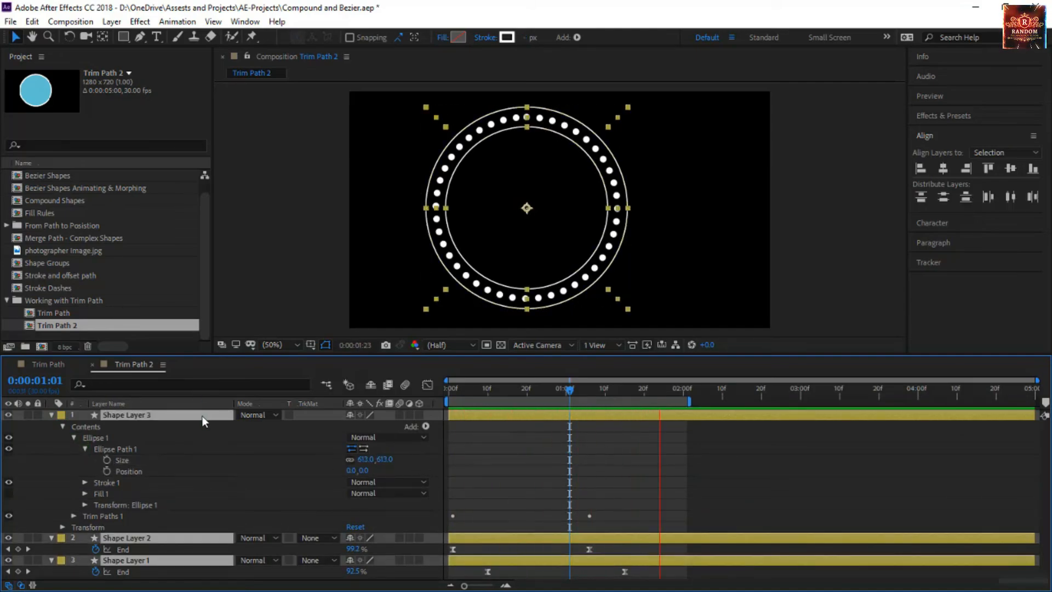
{"action": "key", "text": "u"}
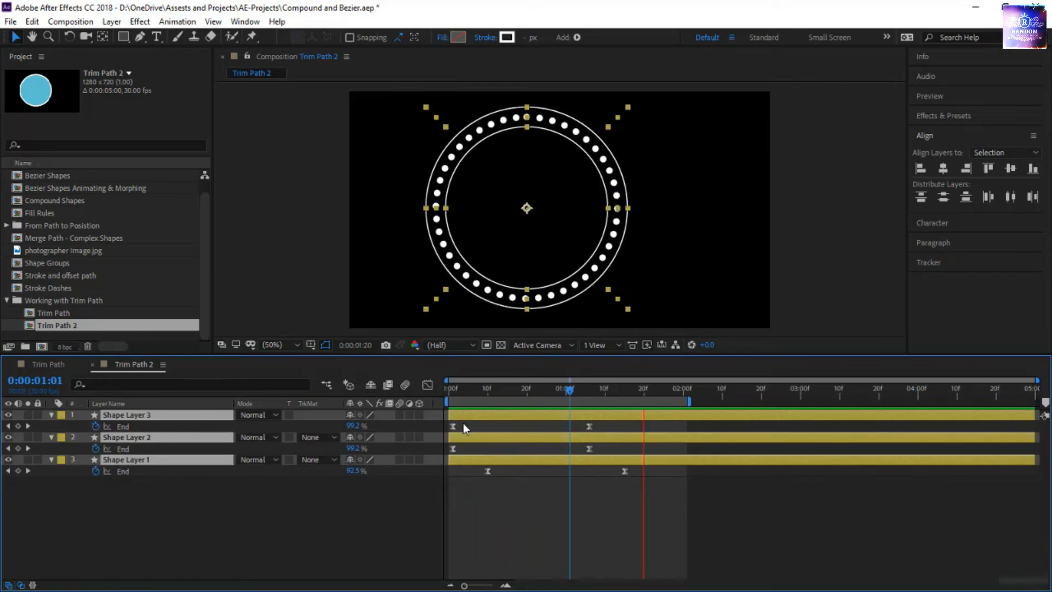
{"action": "left_click", "coordinate": [152, 485]}
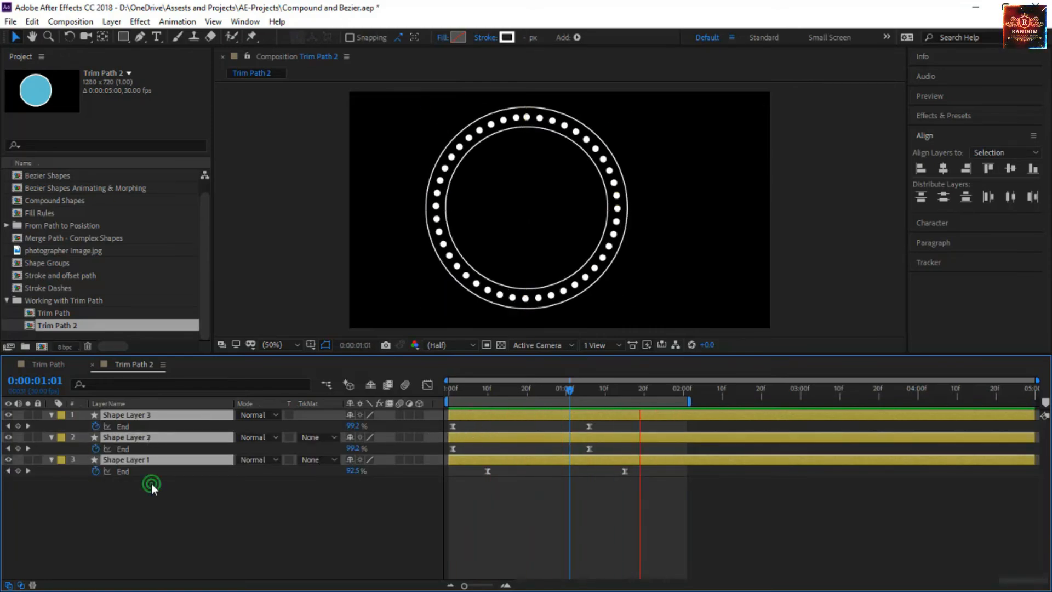
{"action": "left_click", "coordinate": [137, 425]}
{"action": "left_click", "coordinate": [589, 429]}
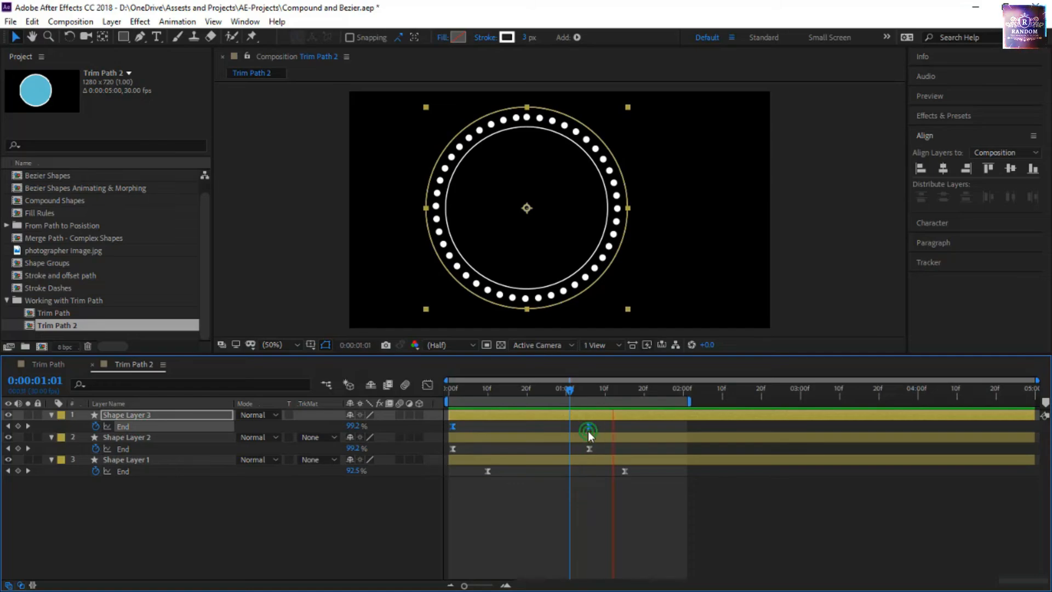
{"action": "left_click_drag", "start_coordinate": [587, 431], "coordinate": [603, 429]}
{"action": "left_click", "coordinate": [559, 547]}
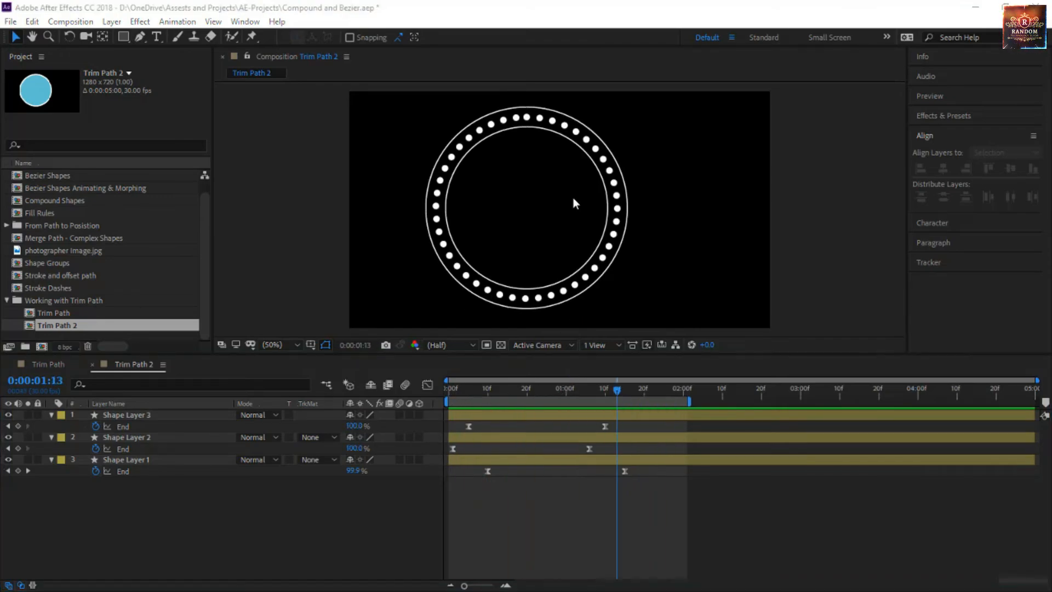
Duplicate Shape Layer 3, shrink the copy's ellipse to 441 × 441, and play the animation from the first frame
{"action": "left_click", "coordinate": [168, 417]}
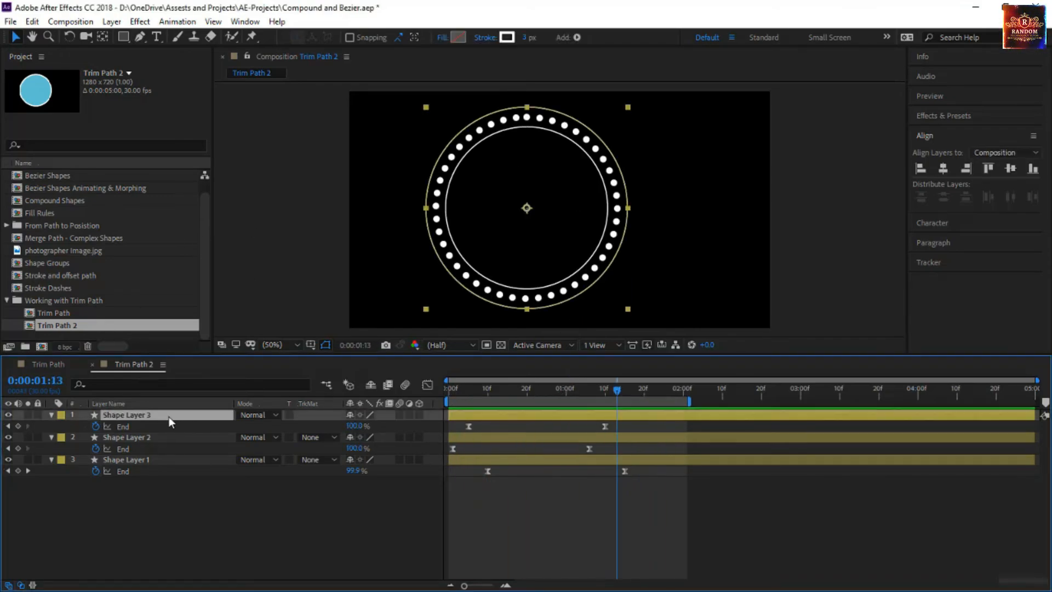
{"action": "key", "text": "ctrl+d"}
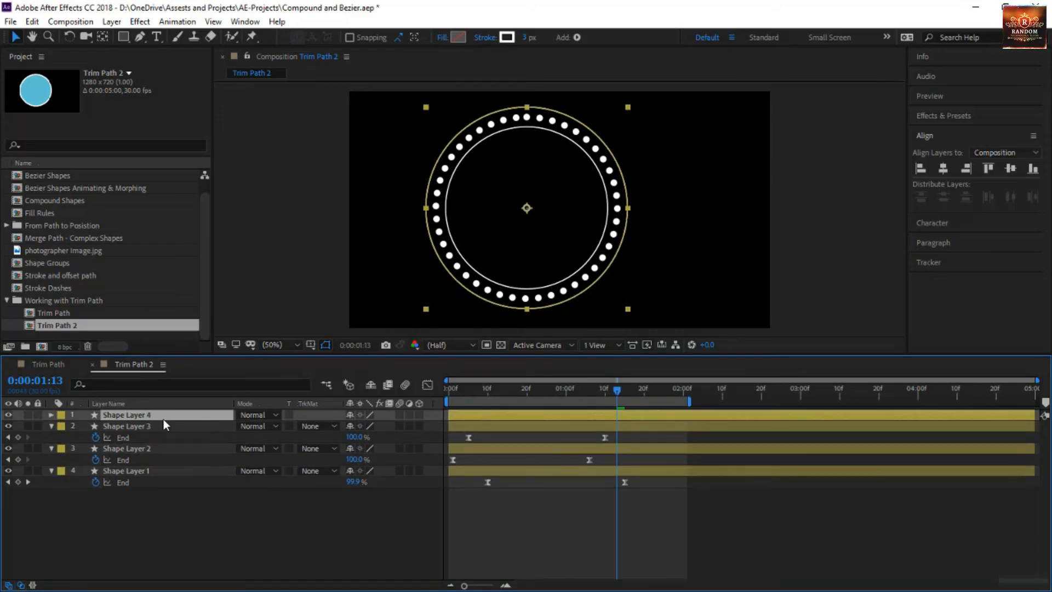
{"action": "left_click", "coordinate": [51, 415]}
{"action": "left_click", "coordinate": [62, 426]}
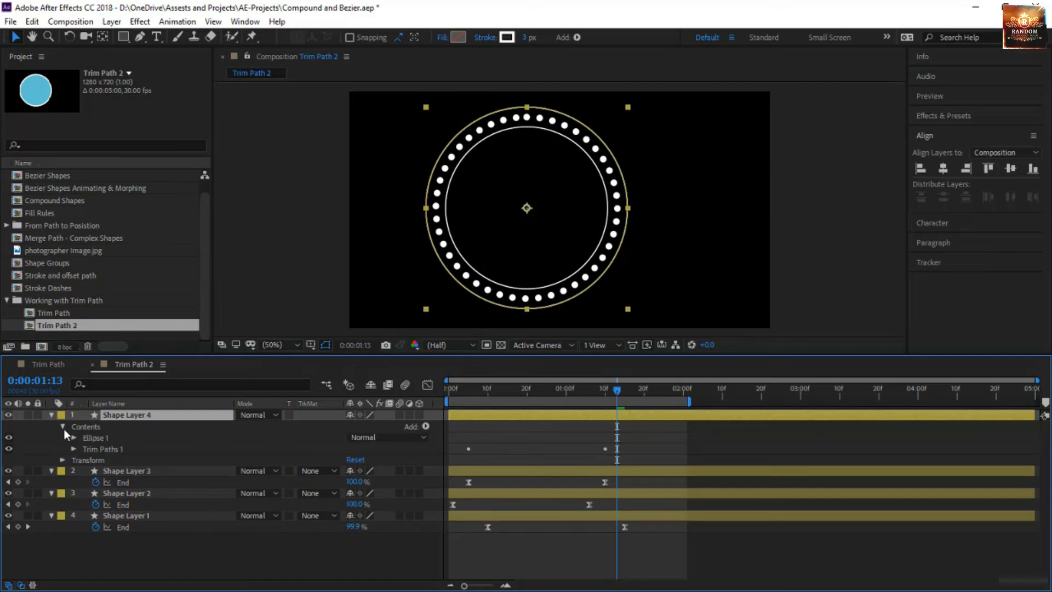
{"action": "left_click", "coordinate": [74, 438]}
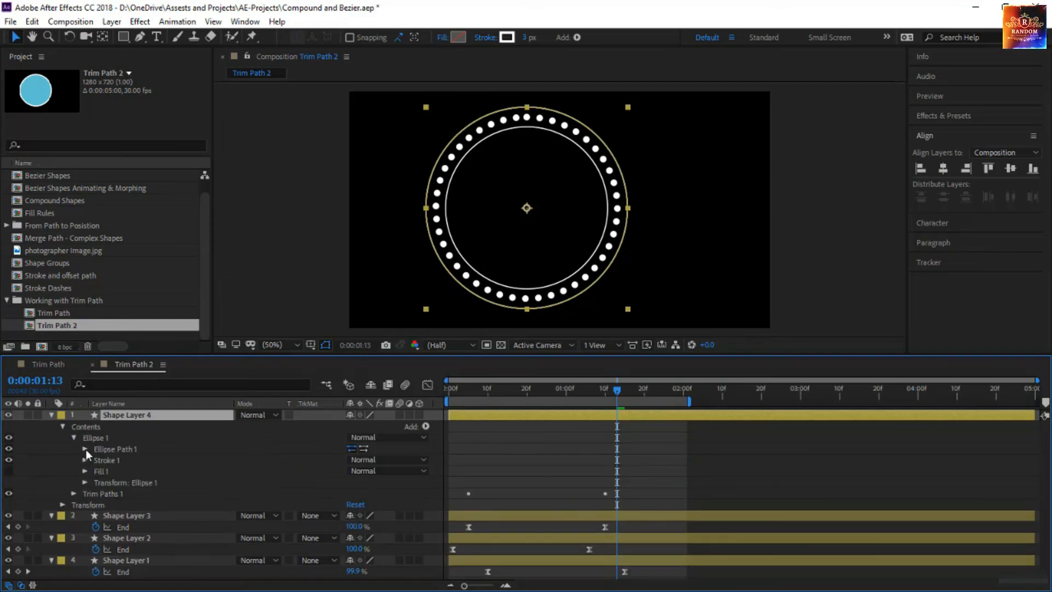
{"action": "left_click", "coordinate": [85, 449]}
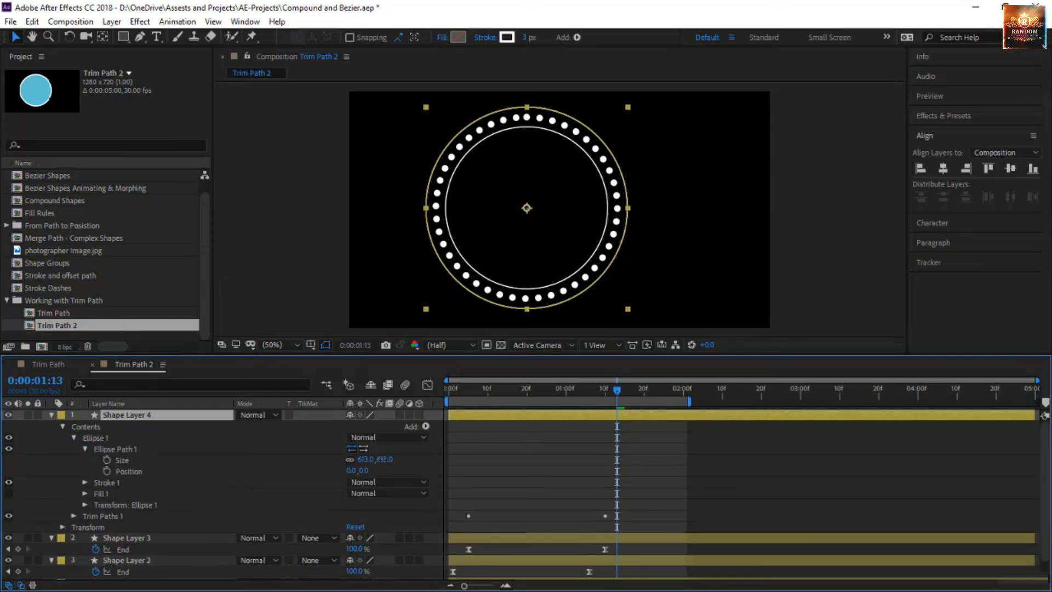
{"action": "left_click_drag", "start_coordinate": [366, 459], "coordinate": [320, 485]}
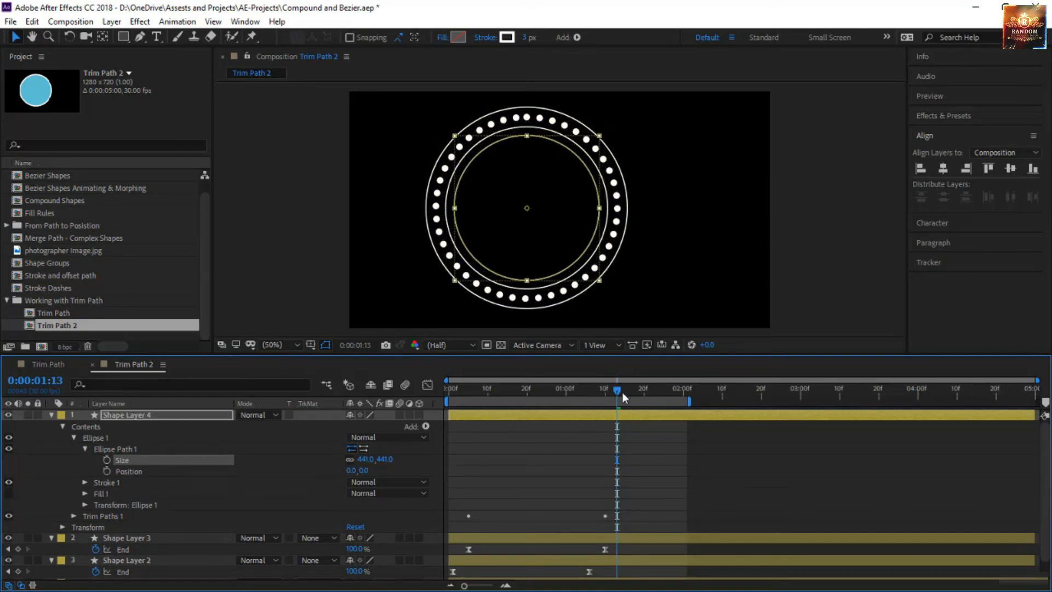
{"action": "key", "text": "Home"}
{"action": "left_click", "coordinate": [674, 448]}
{"action": "key", "text": "space"}
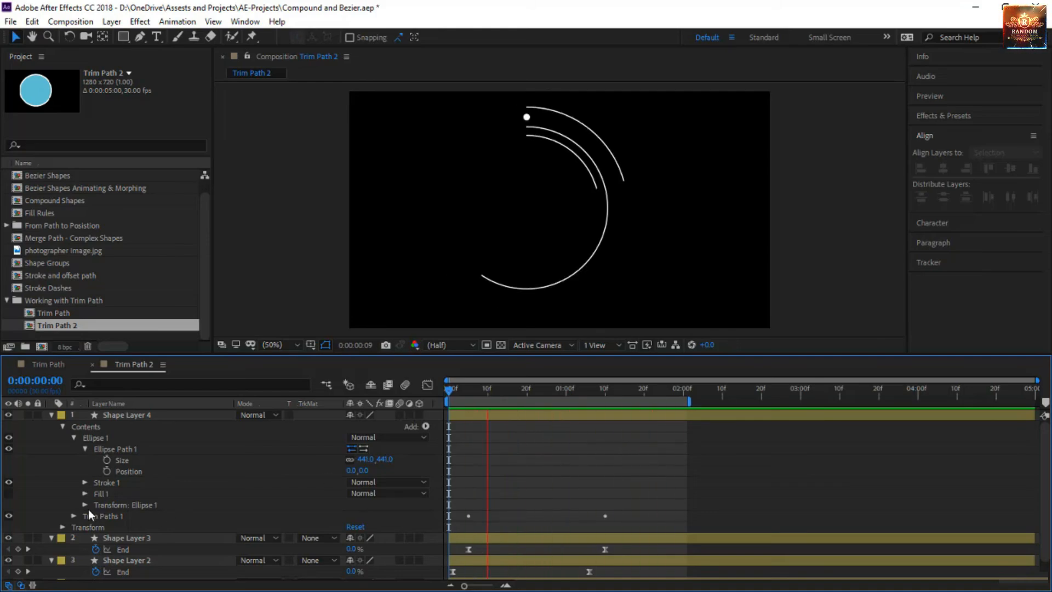
Keyframe Shape Layer 4's Trim Paths Start from 0% at 0:05 to 100% at 1:10, and preview it from the first frame
{"action": "left_click", "coordinate": [162, 416]}
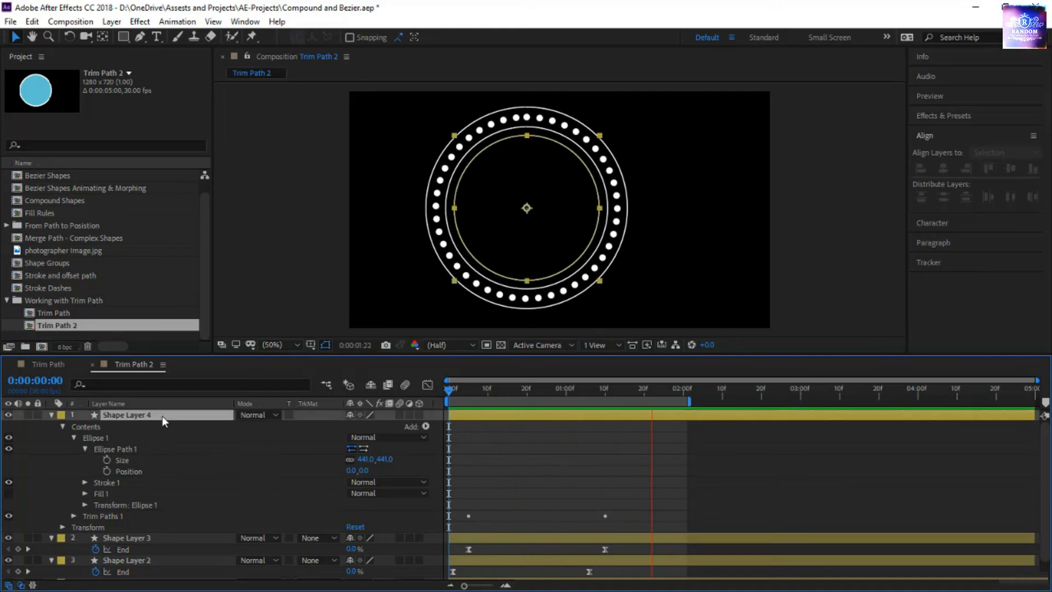
{"action": "left_click", "coordinate": [74, 515]}
{"action": "scroll", "coordinate": [206, 502], "scroll_direction": "down", "scroll_amount": 3}
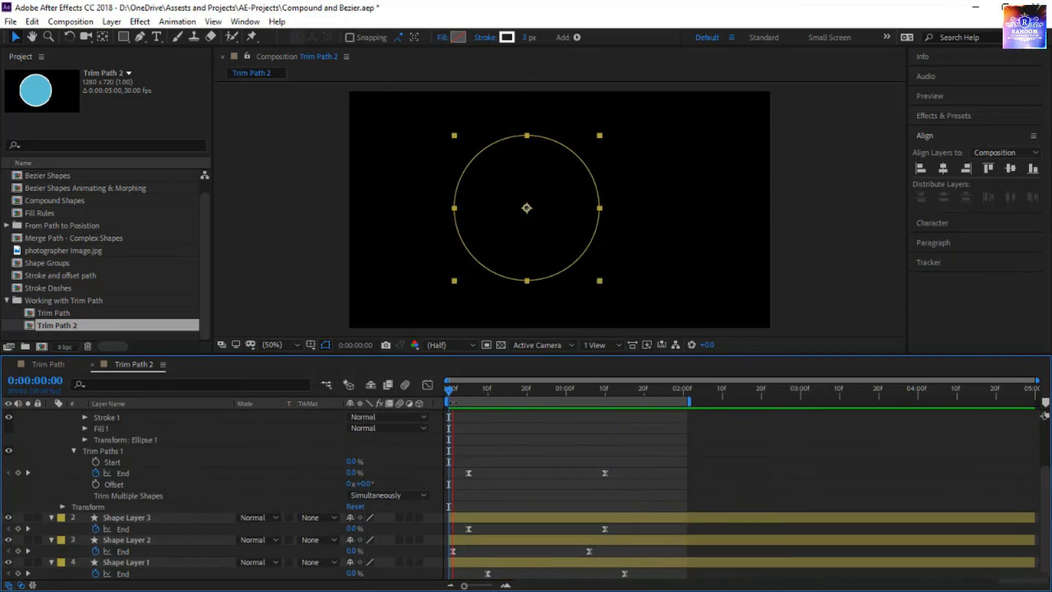
{"action": "left_click_drag", "start_coordinate": [452, 387], "coordinate": [468, 395]}
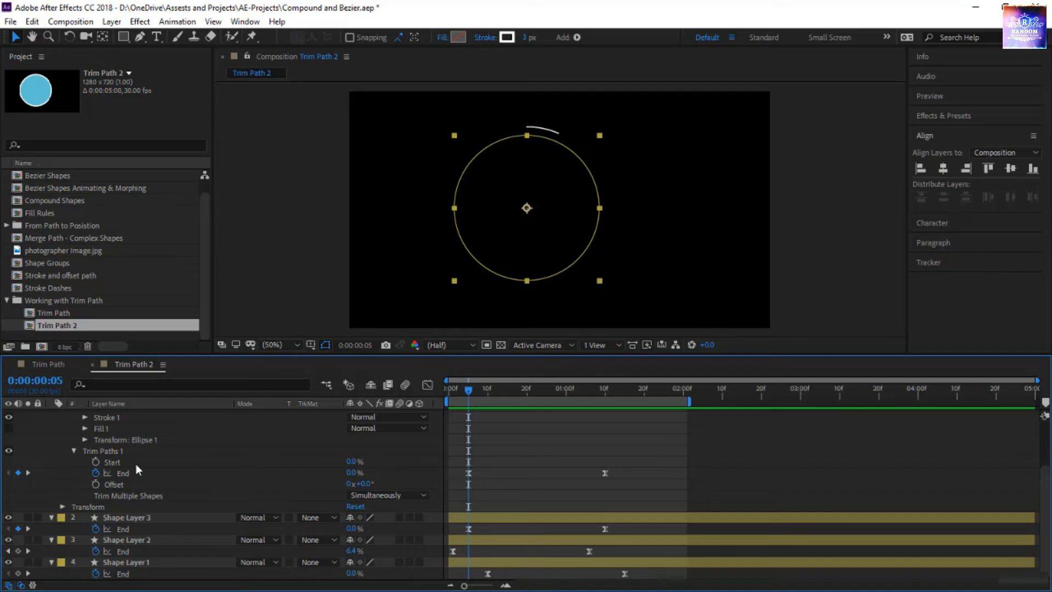
{"action": "left_click", "coordinate": [97, 461]}
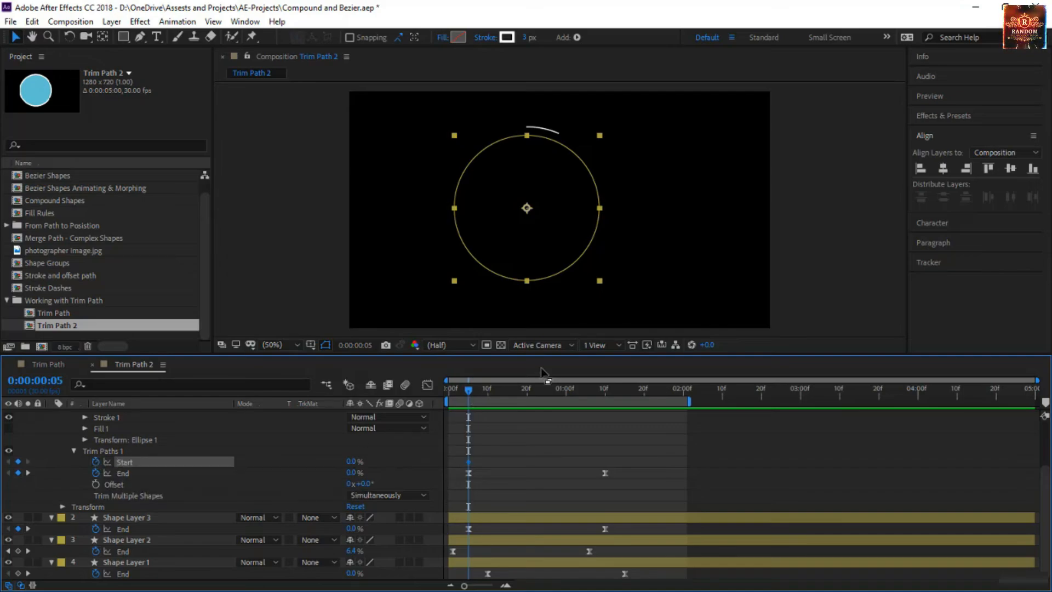
{"action": "key", "text": "space"}
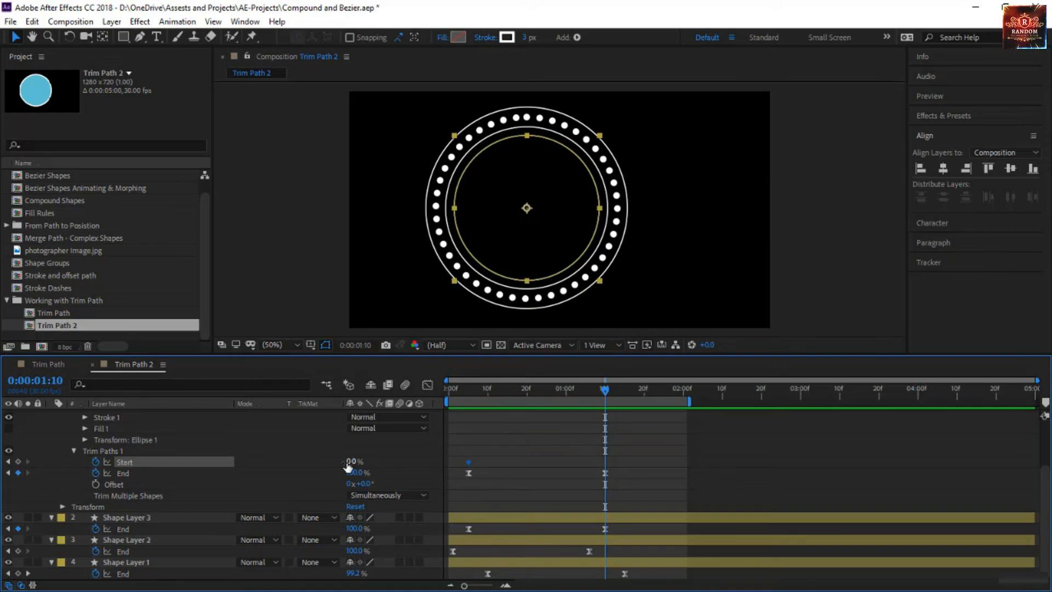
{"action": "left_click_drag", "start_coordinate": [347, 465], "coordinate": [417, 465]}
{"action": "left_click", "coordinate": [574, 446]}
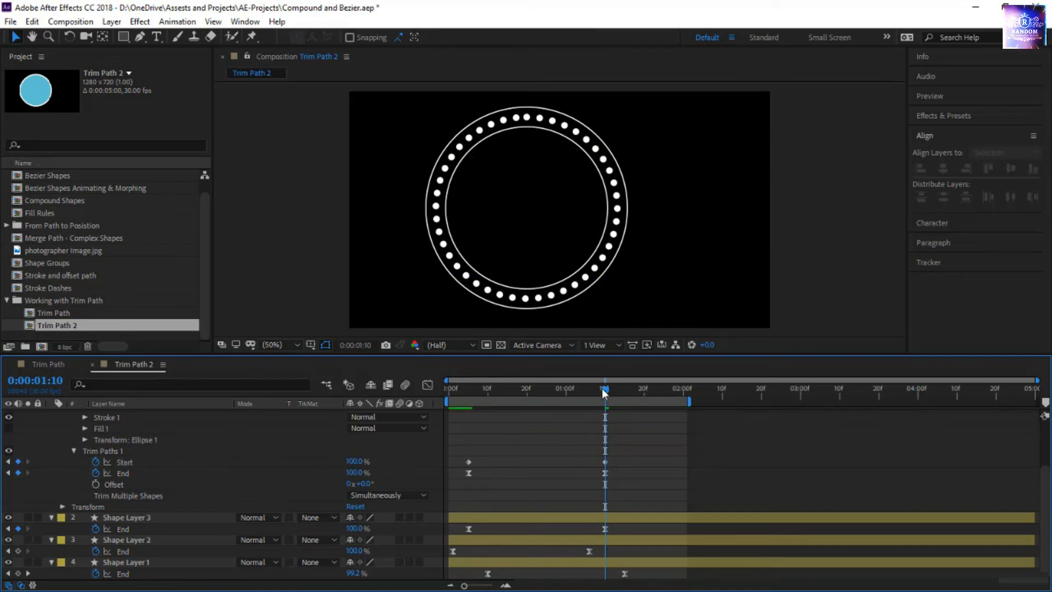
{"action": "left_click_drag", "start_coordinate": [528, 392], "coordinate": [438, 389]}
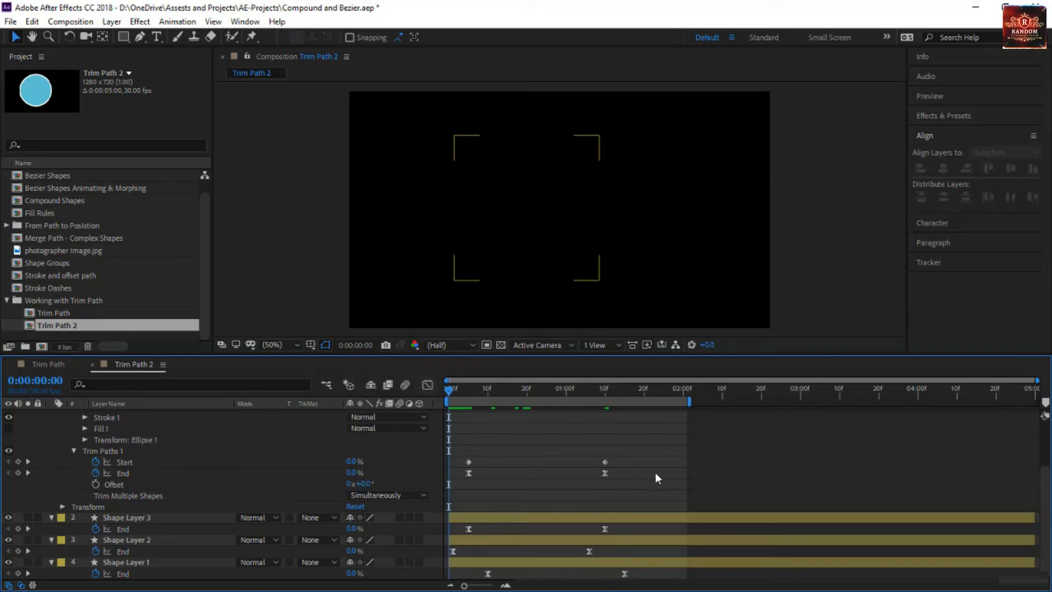
{"action": "key", "text": "space"}
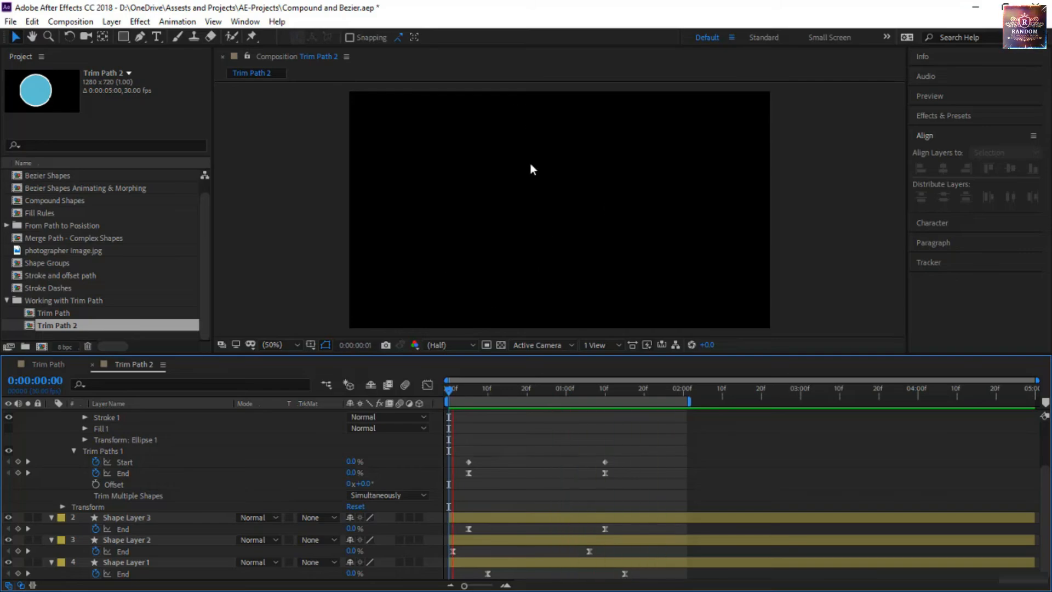
Duplicate Shape Layer 4, offset the copy about 4 frames later in the timeline, and scale it to 87%
{"action": "scroll", "coordinate": [135, 482], "scroll_direction": "up", "scroll_amount": 3}
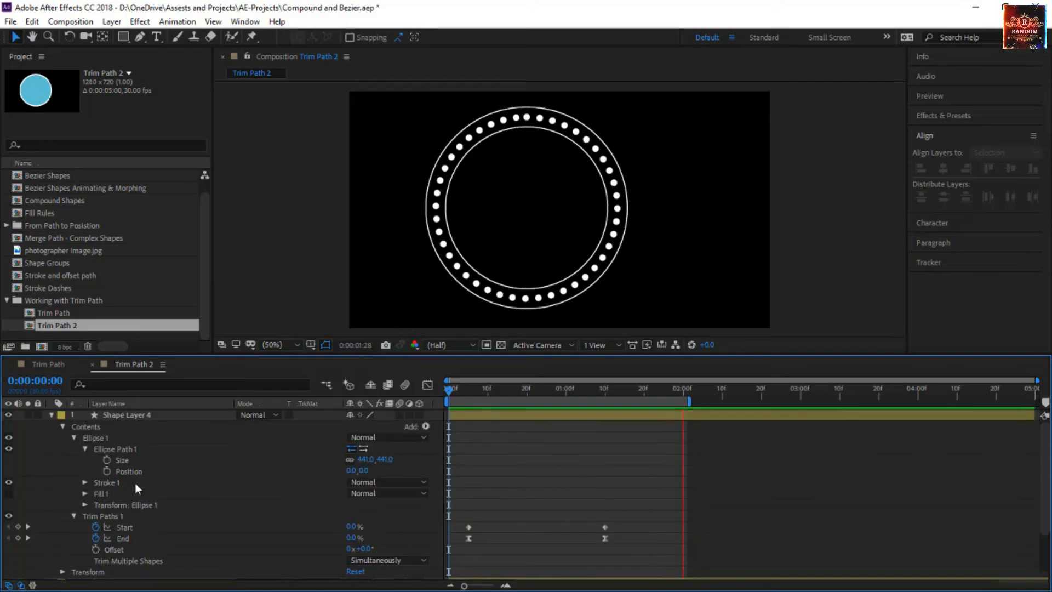
{"action": "left_click", "coordinate": [170, 414]}
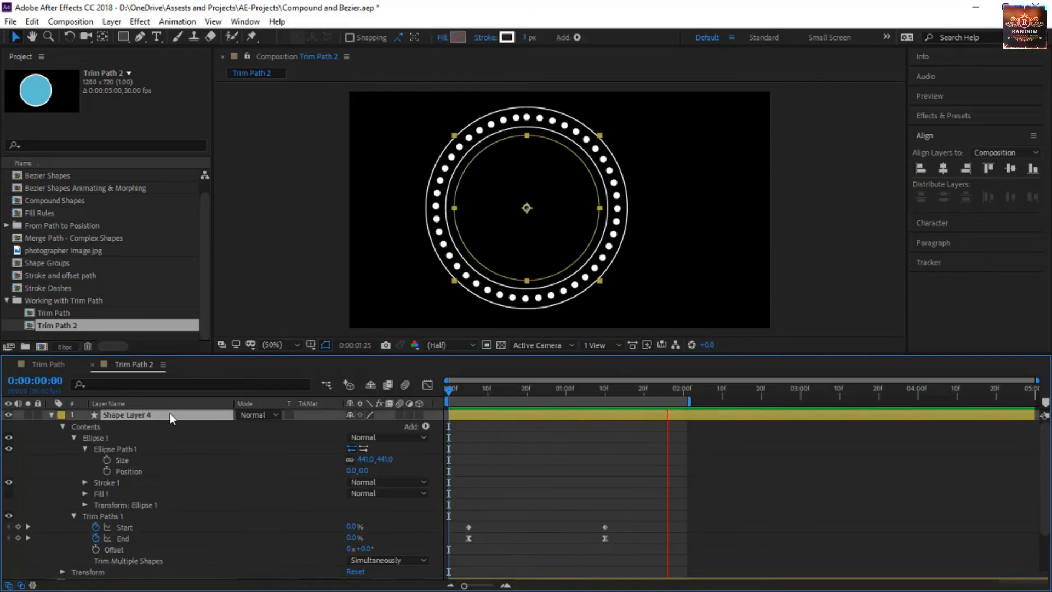
{"action": "key", "text": "ctrl+d"}
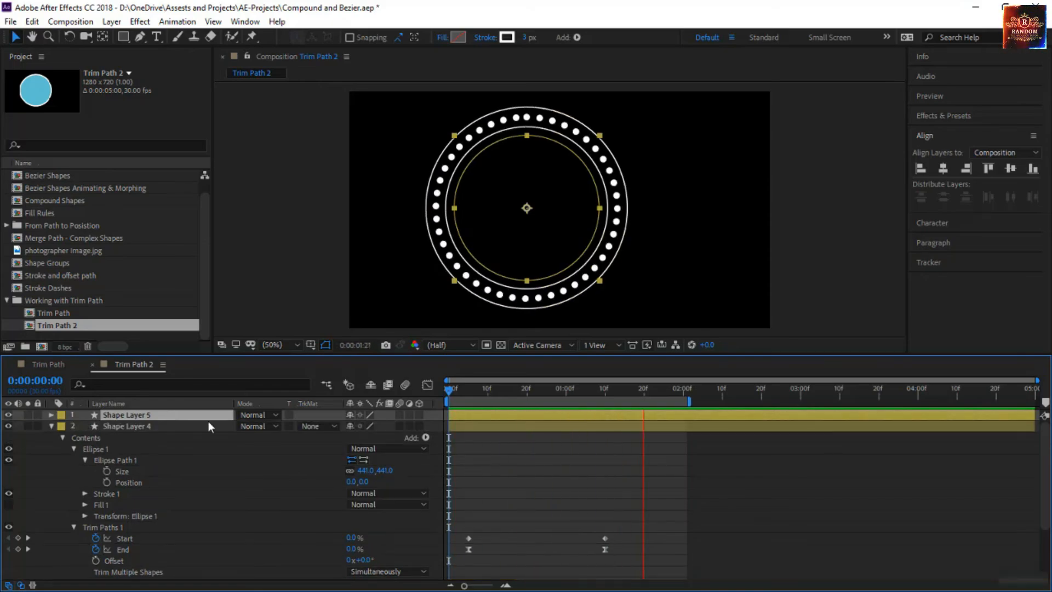
{"action": "left_click_drag", "start_coordinate": [456, 416], "coordinate": [472, 419]}
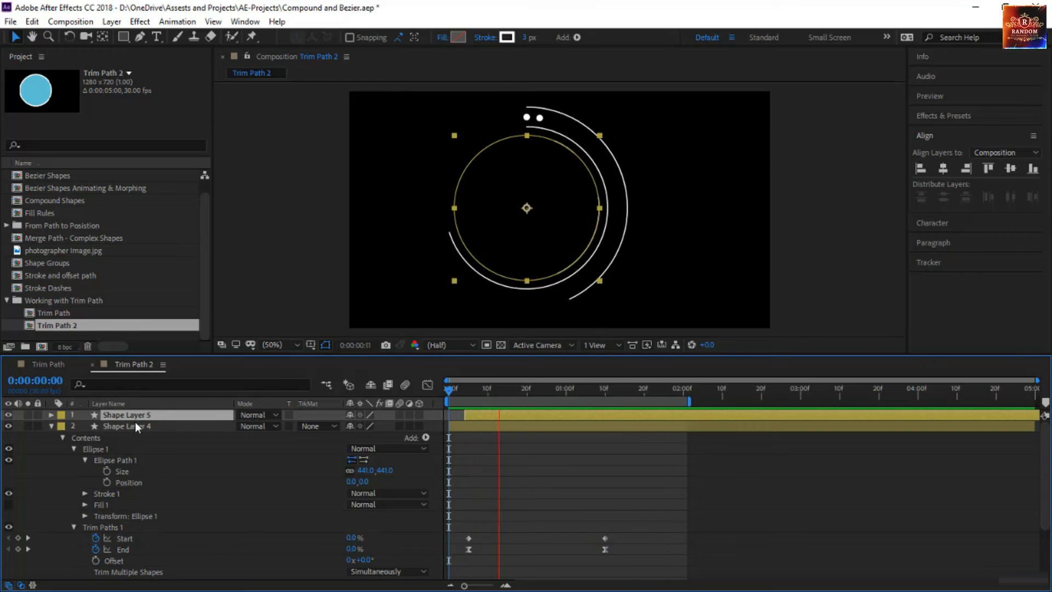
{"action": "key", "text": "s"}
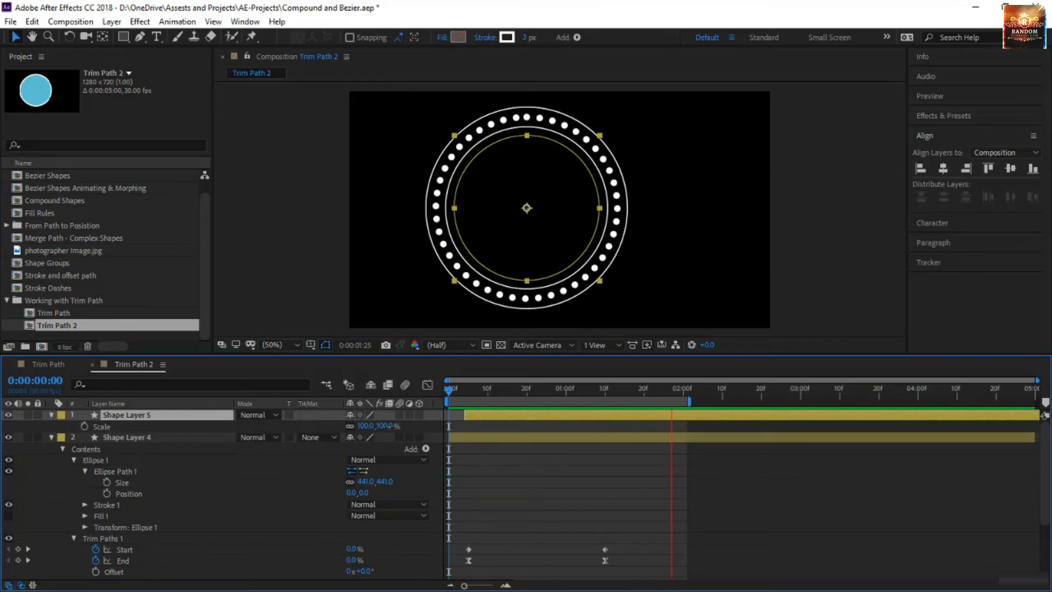
{"action": "mouse_move", "coordinate": [389, 426]}
{"action": "left_mouse_down"}
{"action": "mouse_move", "coordinate": [377, 428]}
{"action": "mouse_move", "coordinate": [385, 430]}
{"action": "left_mouse_up"}
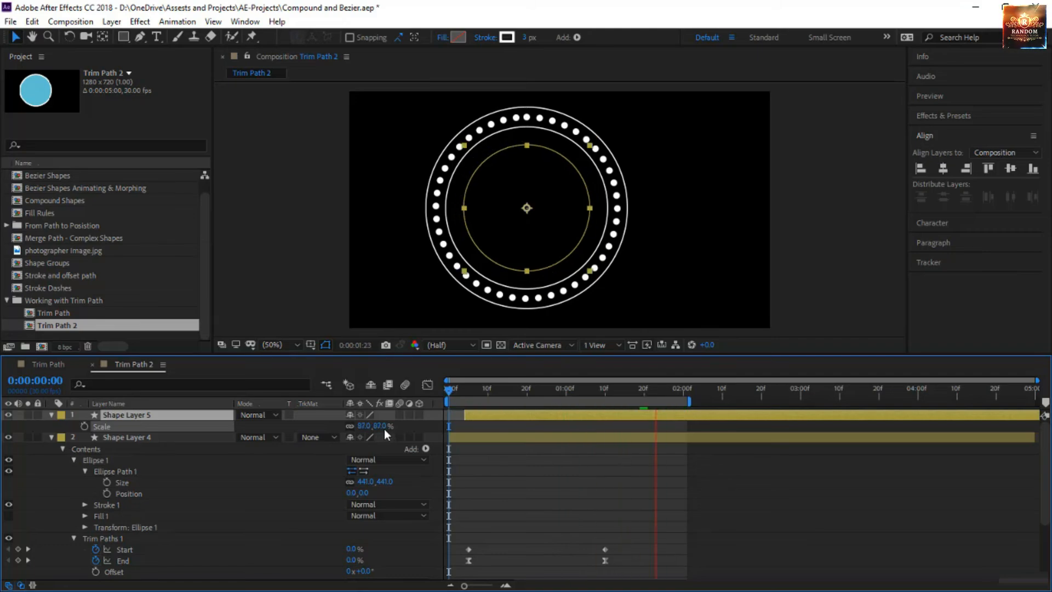
{"action": "left_click", "coordinate": [531, 473]}
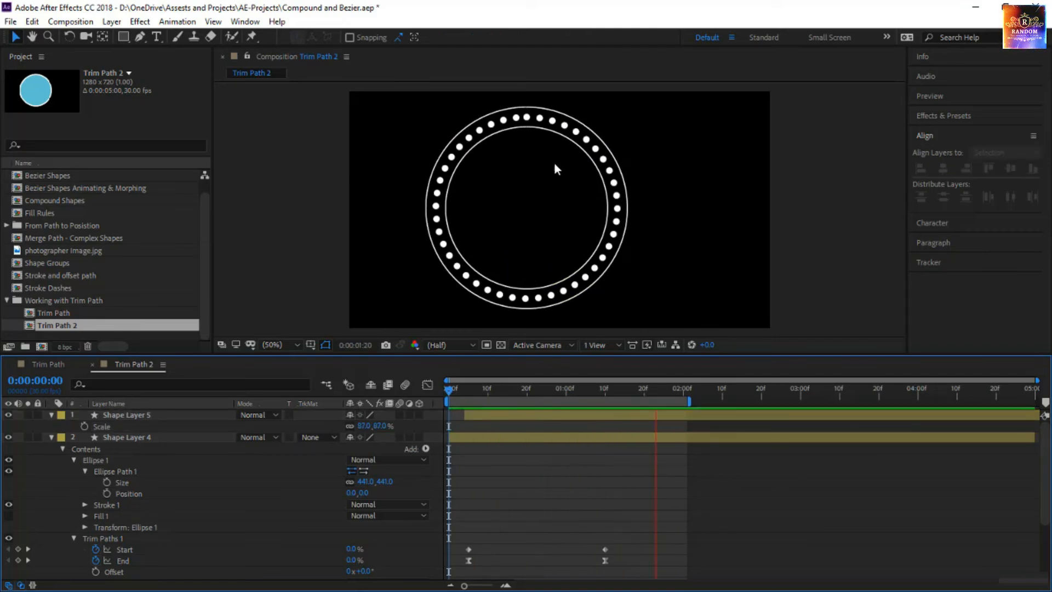
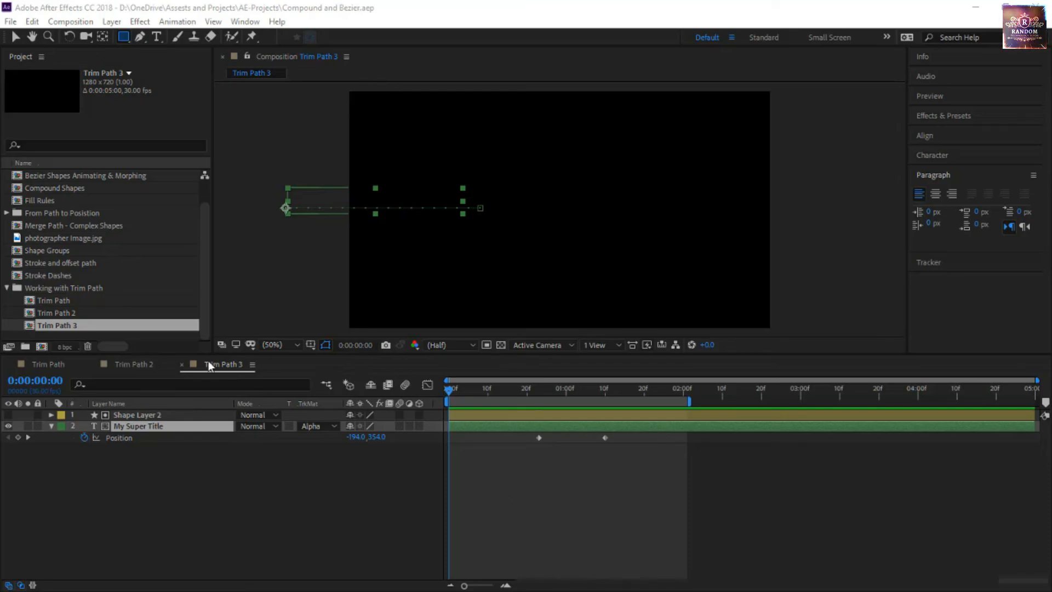
Play the My Super Title animation in the Trim Path 3 composition with nothing selected
{"action": "left_click", "coordinate": [545, 489]}
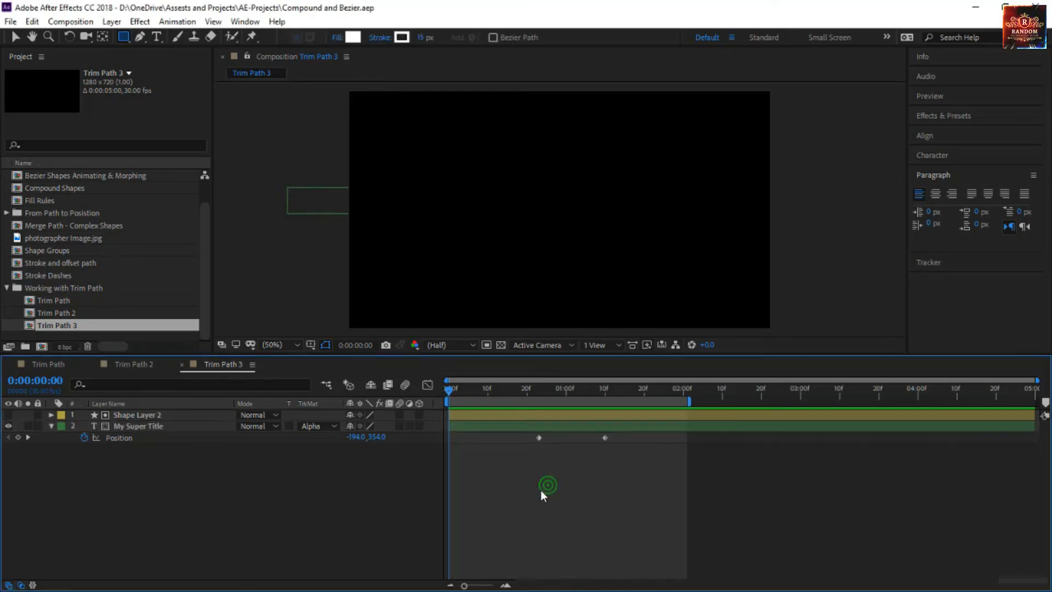
{"action": "key", "text": "space"}
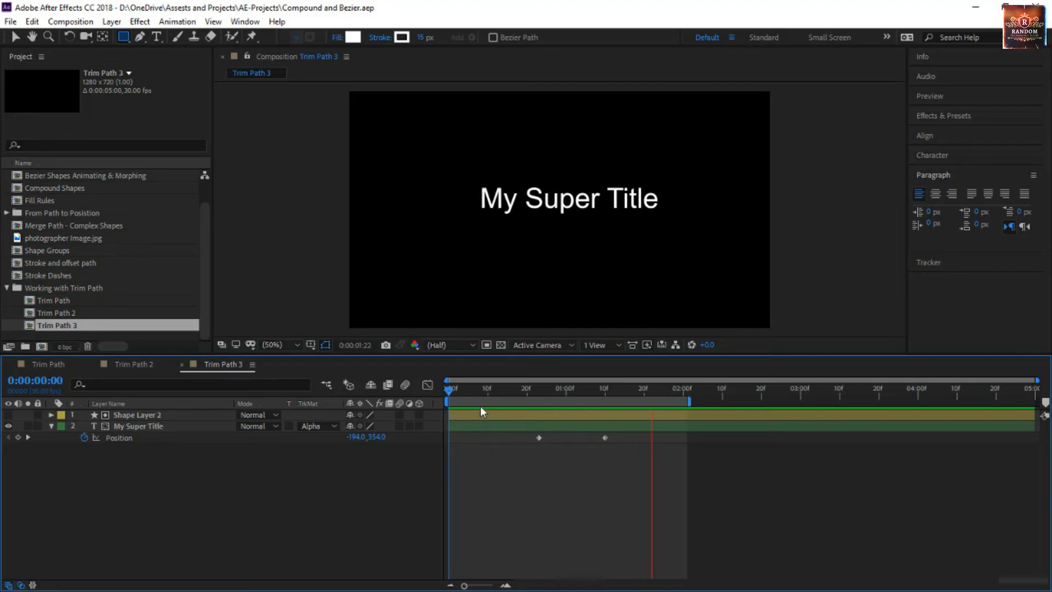
Stop playback and scrub through the My Super Title reveal, returning to 0:18
{"action": "key", "text": "space"}
{"action": "left_click_drag", "start_coordinate": [444, 458], "coordinate": [578, 472]}
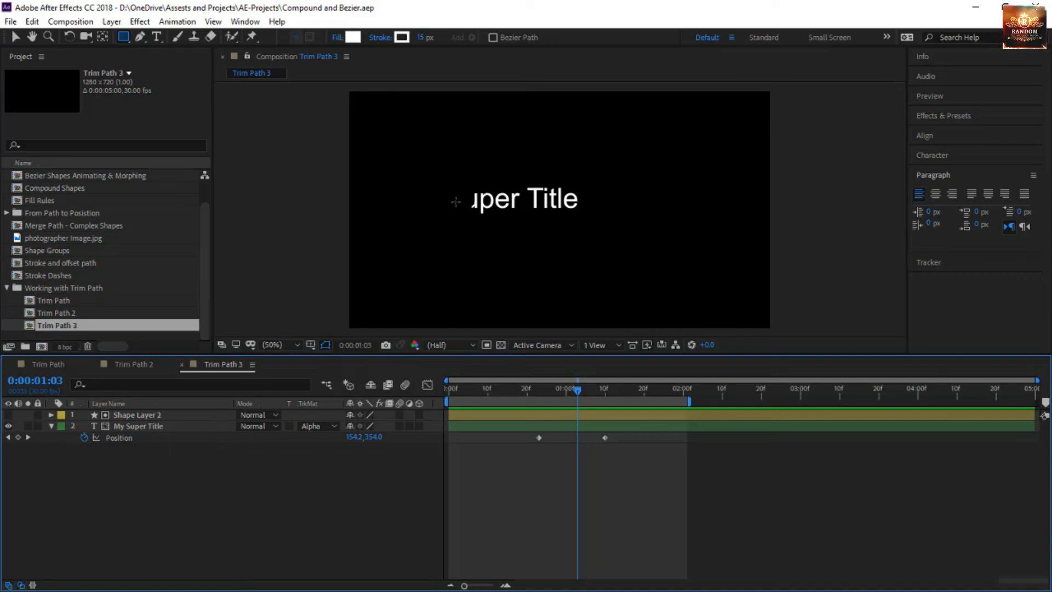
{"action": "key", "text": "v"}
{"action": "left_click_drag", "start_coordinate": [578, 389], "coordinate": [521, 391]}
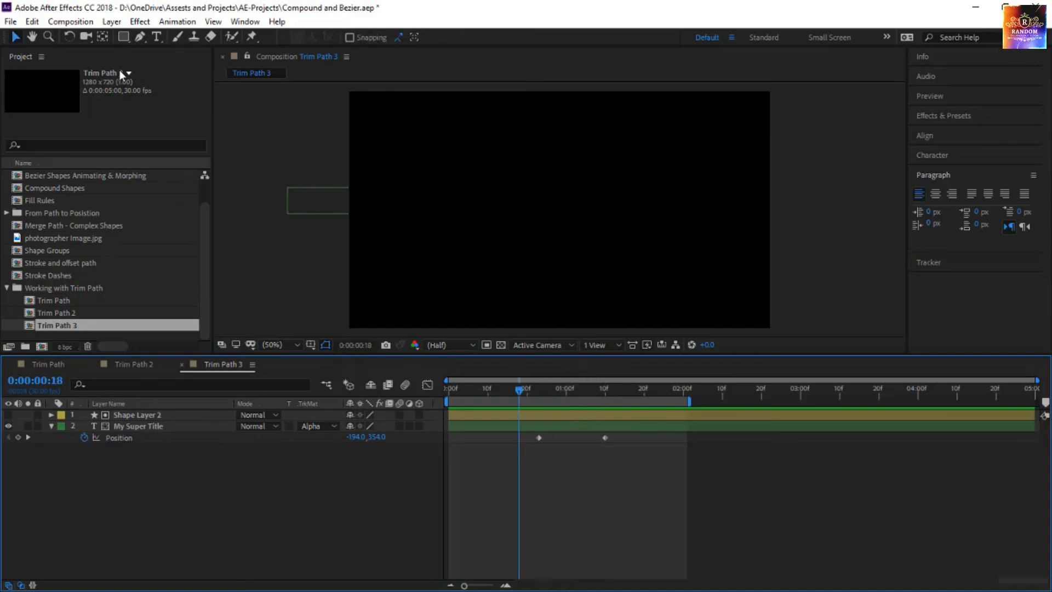
Draw an unfilled Bezier-path square with a 15 px white stroke over the title's first half, and scrub the reveal to 0:28
{"action": "left_click_drag", "start_coordinate": [124, 37], "coordinate": [170, 40]}
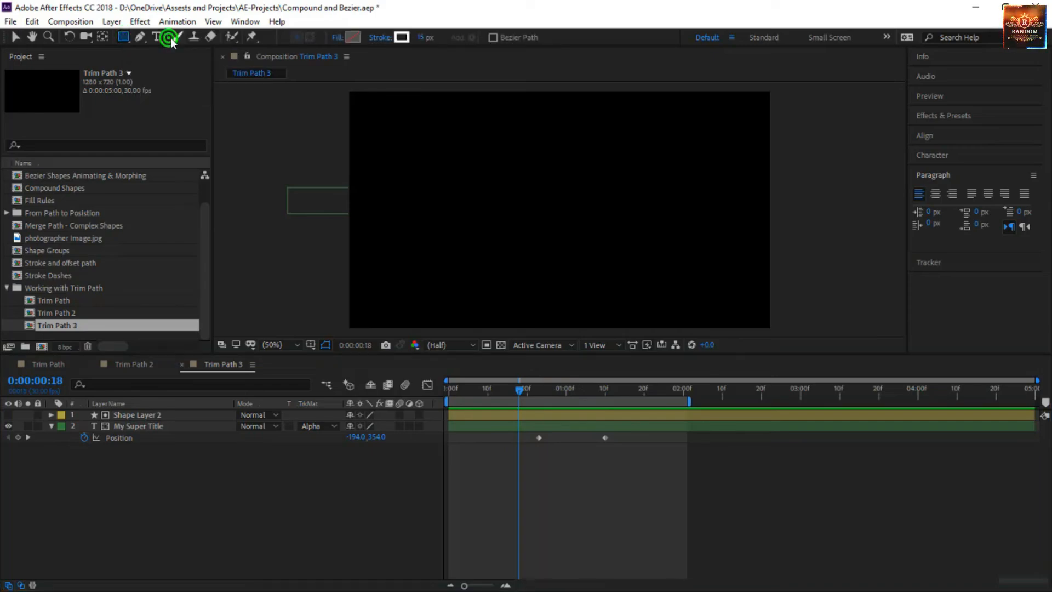
{"action": "left_click", "coordinate": [493, 37]}
{"action": "left_click_drag", "start_coordinate": [524, 387], "coordinate": [644, 390]}
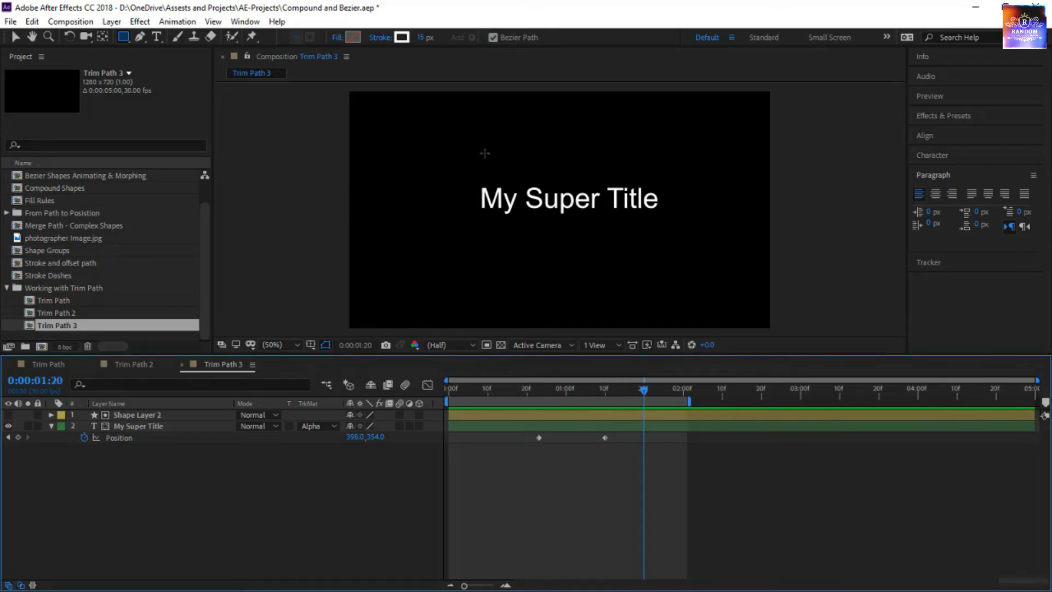
{"action": "mouse_move", "coordinate": [526, 147]}
{"action": "left_mouse_down"}
{"action": "mouse_move", "coordinate": [470, 243]}
{"action": "mouse_move", "coordinate": [432, 245]}
{"action": "mouse_move", "coordinate": [471, 251]}
{"action": "left_mouse_up"}
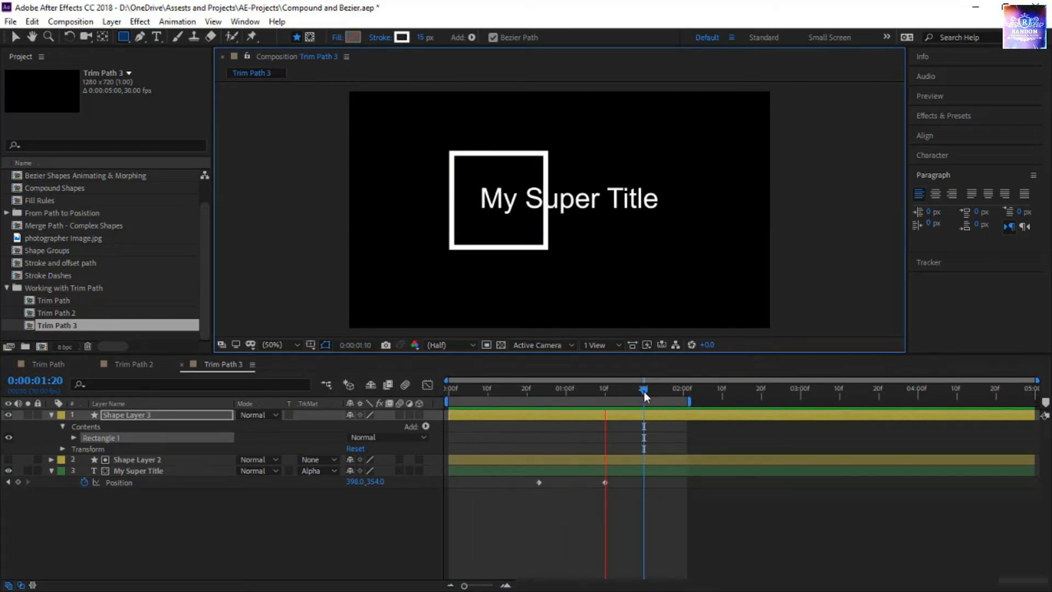
{"action": "left_click_drag", "start_coordinate": [646, 395], "coordinate": [533, 403]}
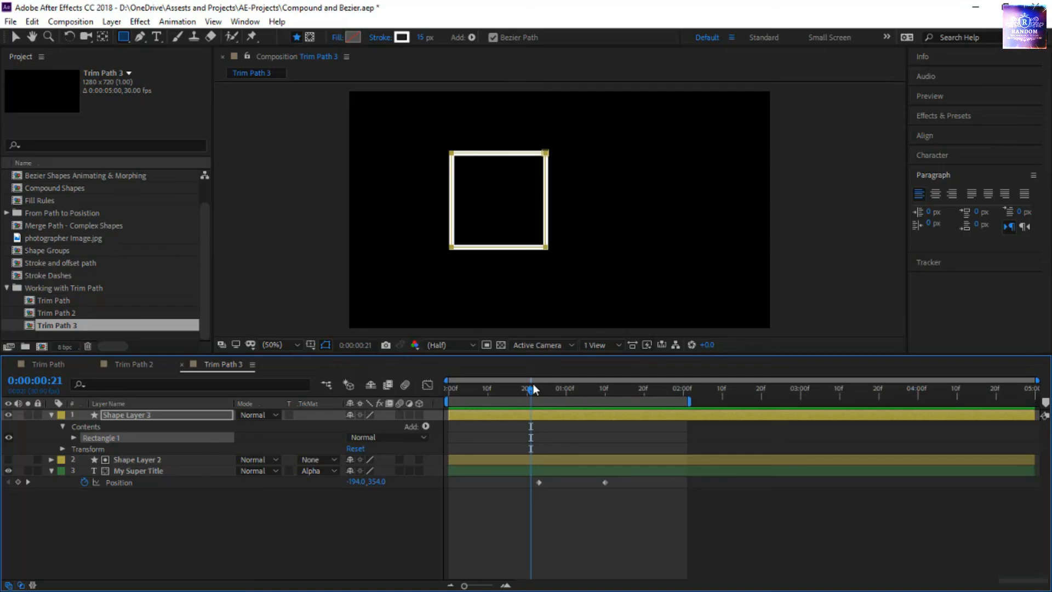
{"action": "left_click_drag", "start_coordinate": [531, 390], "coordinate": [557, 417]}
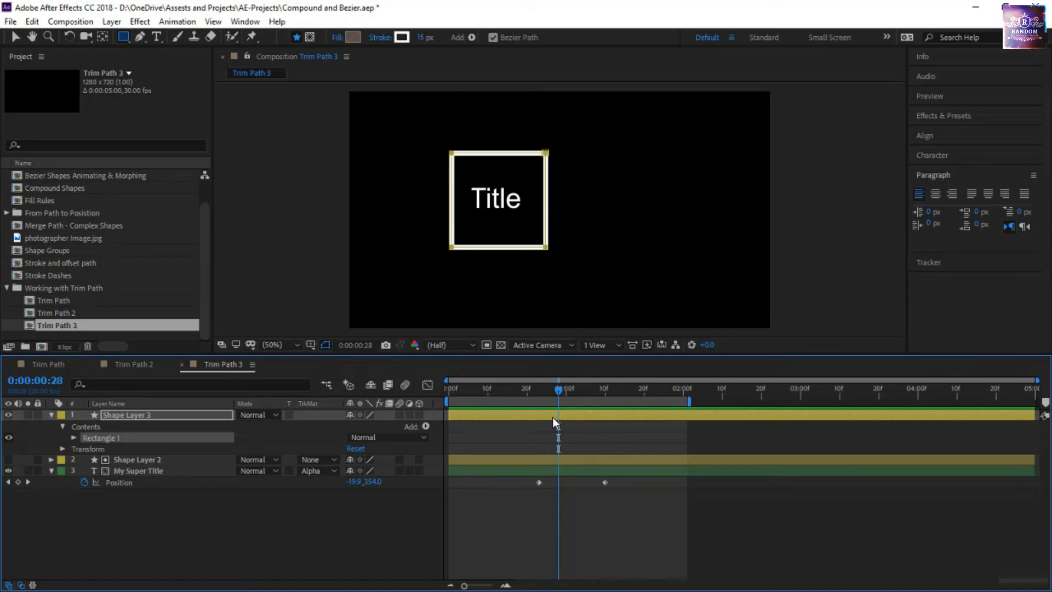
Add Trim Paths to Shape Layer 3, expand its properties, and test the Start value
{"action": "key", "text": "v"}
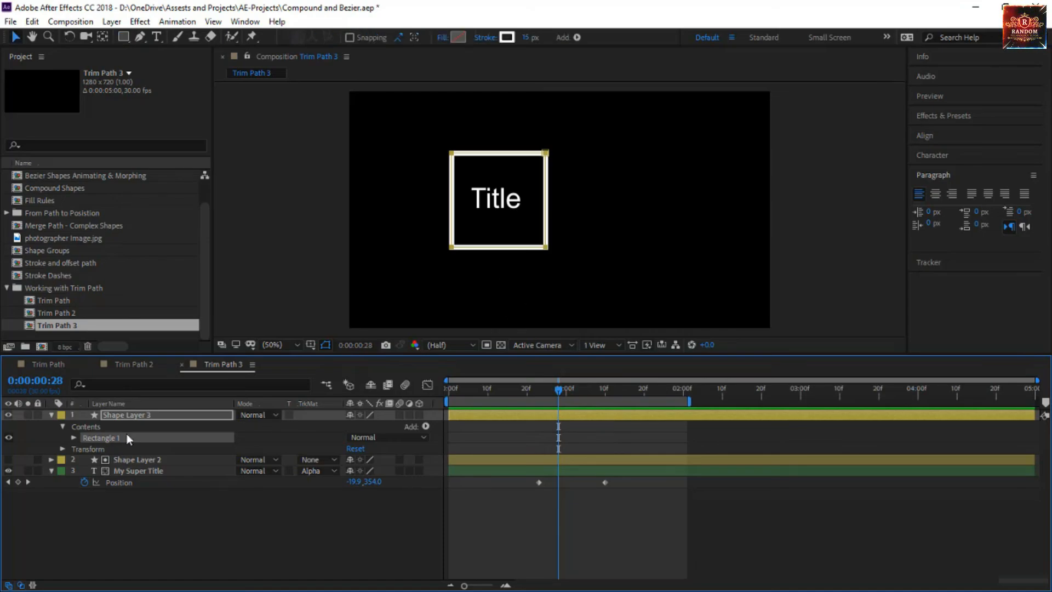
{"action": "left_click", "coordinate": [426, 426]}
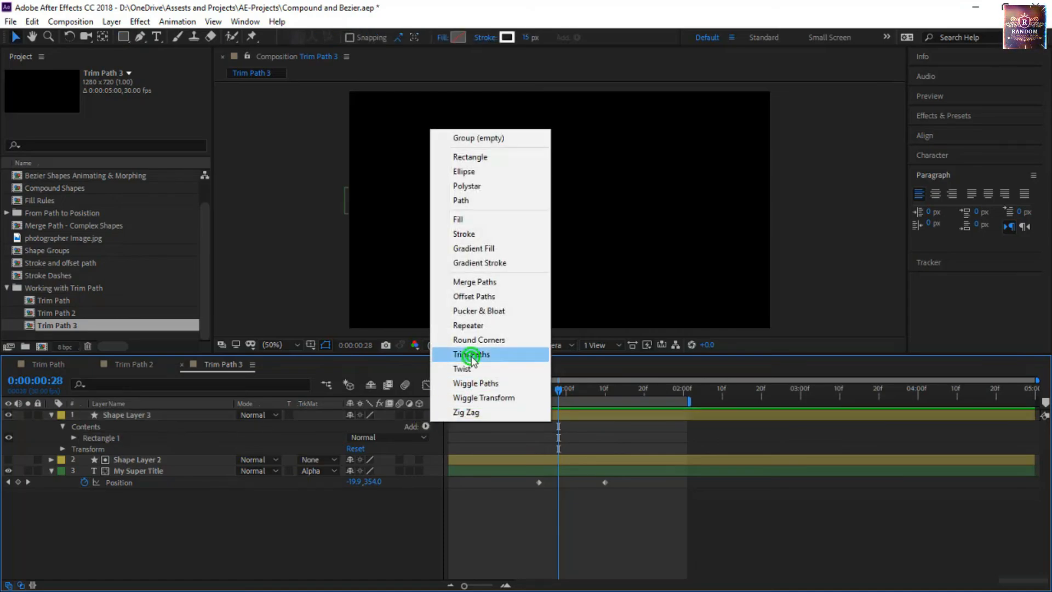
{"action": "left_click", "coordinate": [472, 356]}
{"action": "left_click", "coordinate": [73, 449]}
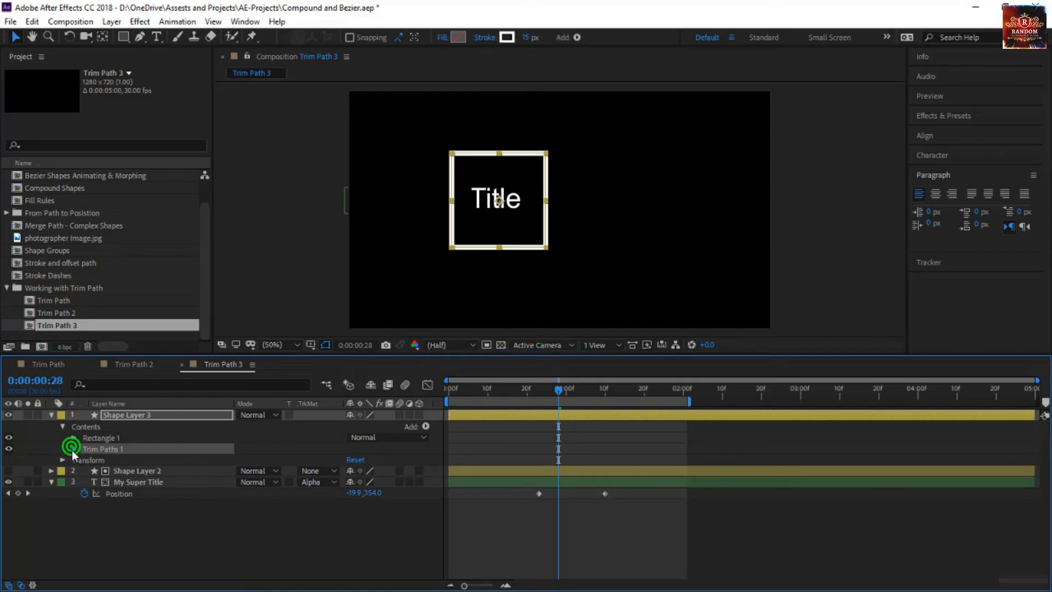
{"action": "mouse_move", "coordinate": [351, 460]}
{"action": "left_mouse_down"}
{"action": "mouse_move", "coordinate": [373, 459]}
{"action": "mouse_move", "coordinate": [331, 461]}
{"action": "left_mouse_up"}
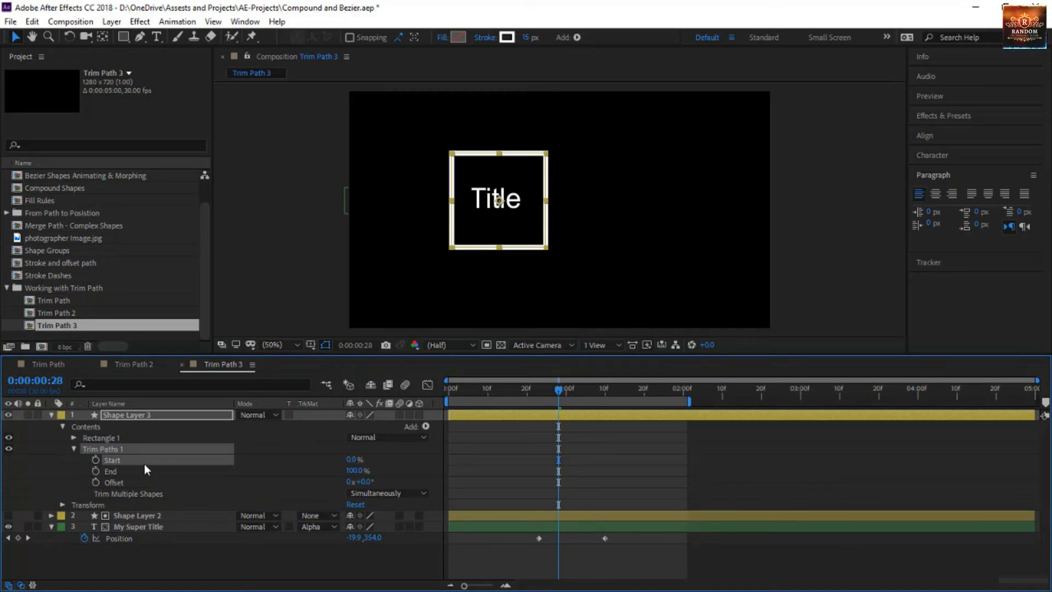
{"action": "left_click", "coordinate": [179, 470]}
Reveal Path 1 of Rectangle 1 and vary the Trim Paths Start to examine which vertex the trimming begins from
{"action": "left_click", "coordinate": [98, 438]}
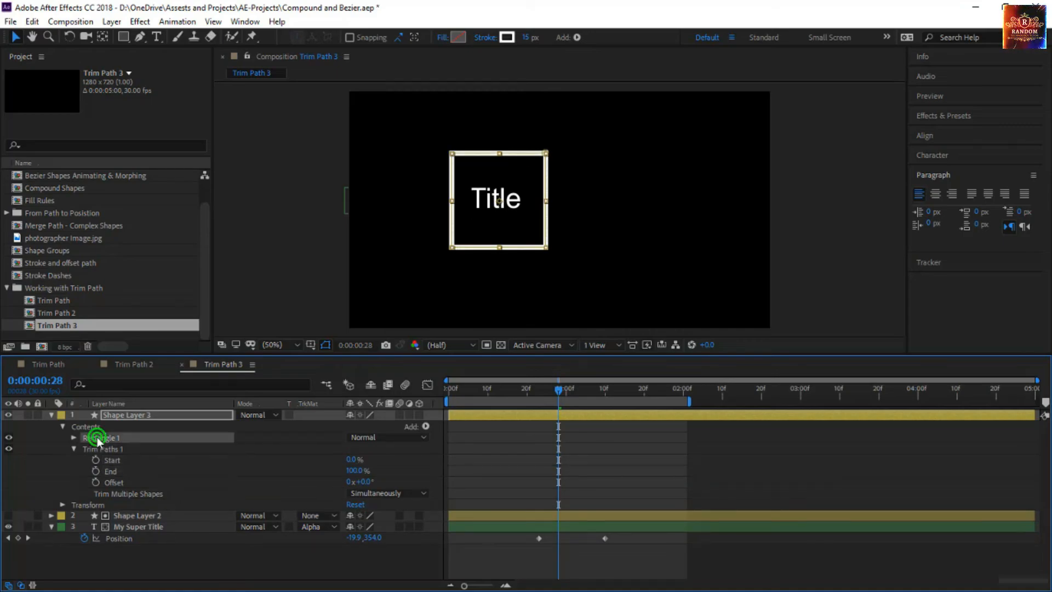
{"action": "left_click", "coordinate": [75, 437]}
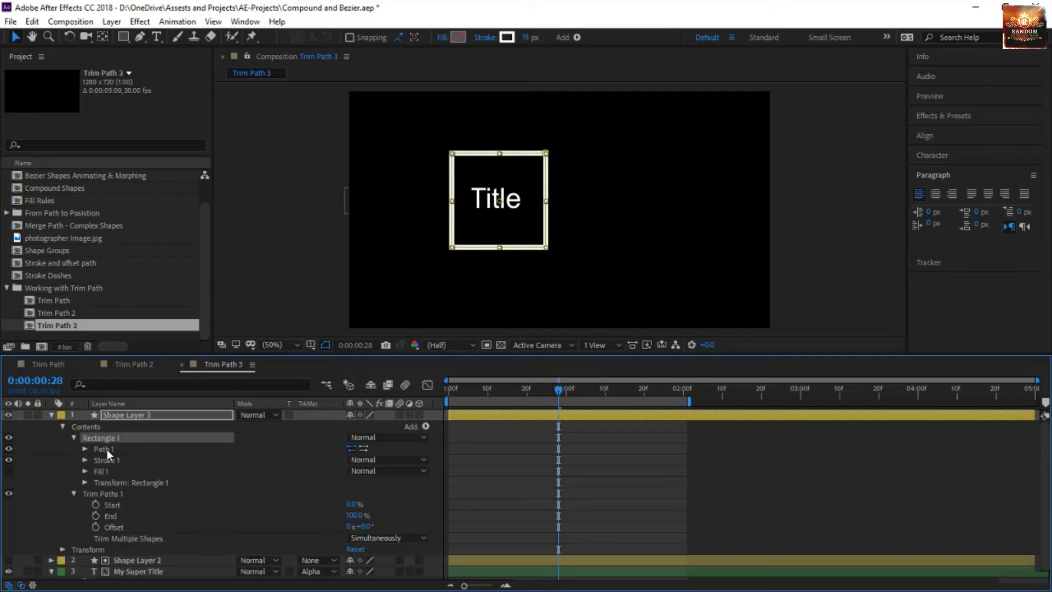
{"action": "left_click", "coordinate": [107, 450]}
{"action": "left_click", "coordinate": [86, 447]}
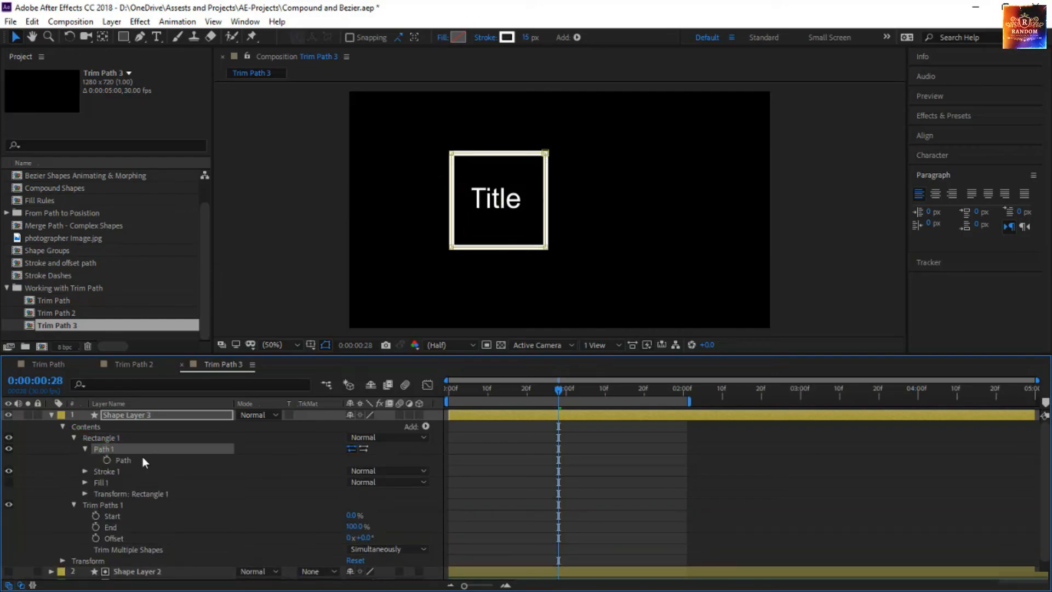
{"action": "left_click", "coordinate": [546, 154]}
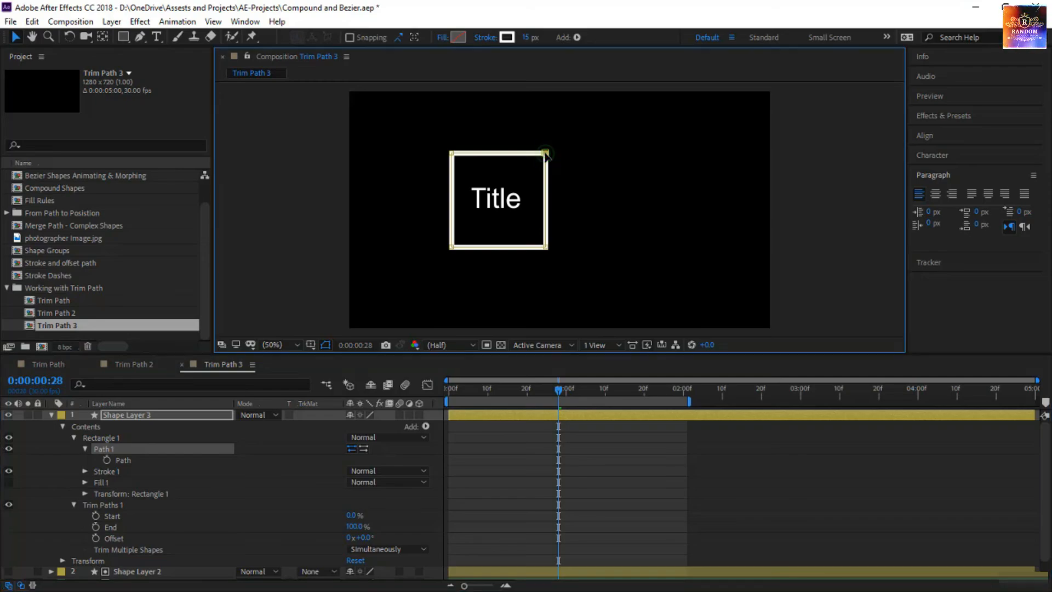
{"action": "left_click", "coordinate": [332, 516]}
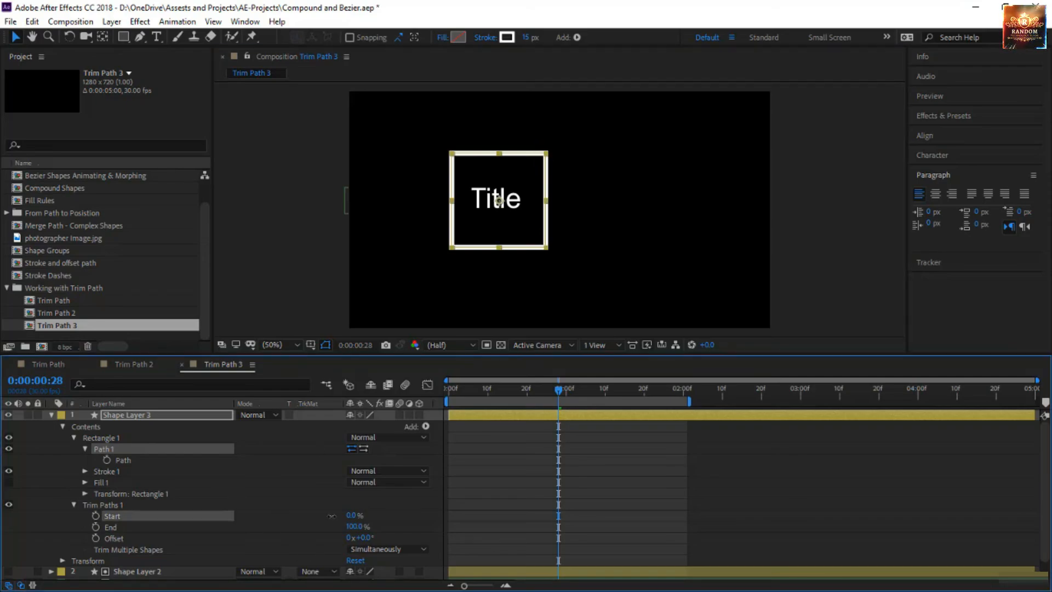
{"action": "mouse_move", "coordinate": [332, 516]}
{"action": "left_mouse_down"}
{"action": "mouse_move", "coordinate": [403, 514]}
{"action": "mouse_move", "coordinate": [326, 512]}
{"action": "left_mouse_up"}
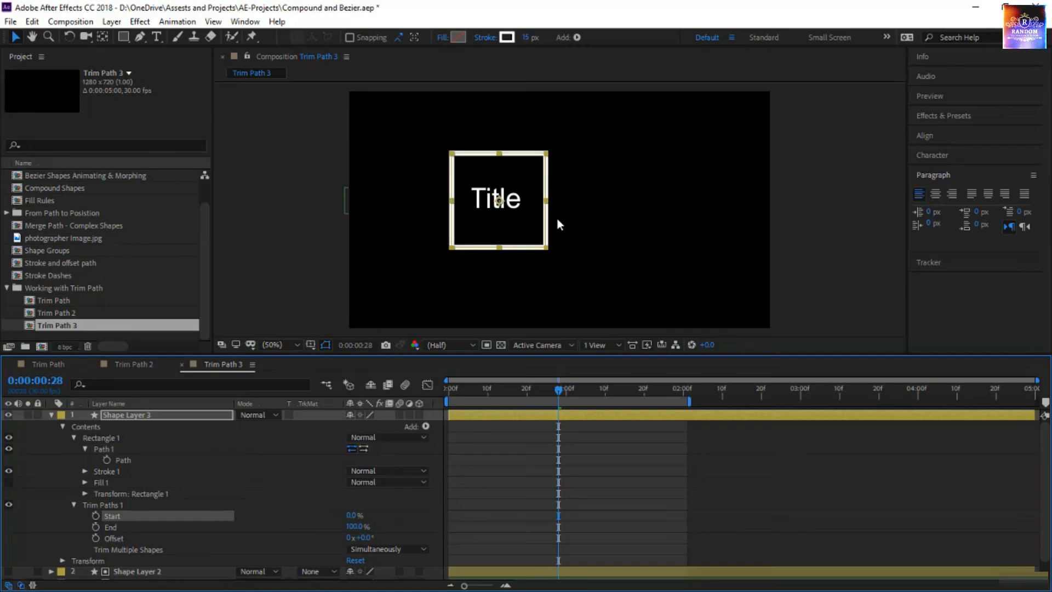
Make the square's upper-left corner the first vertex of Path 1 and test the Trim Paths Start
{"action": "left_click", "coordinate": [132, 449]}
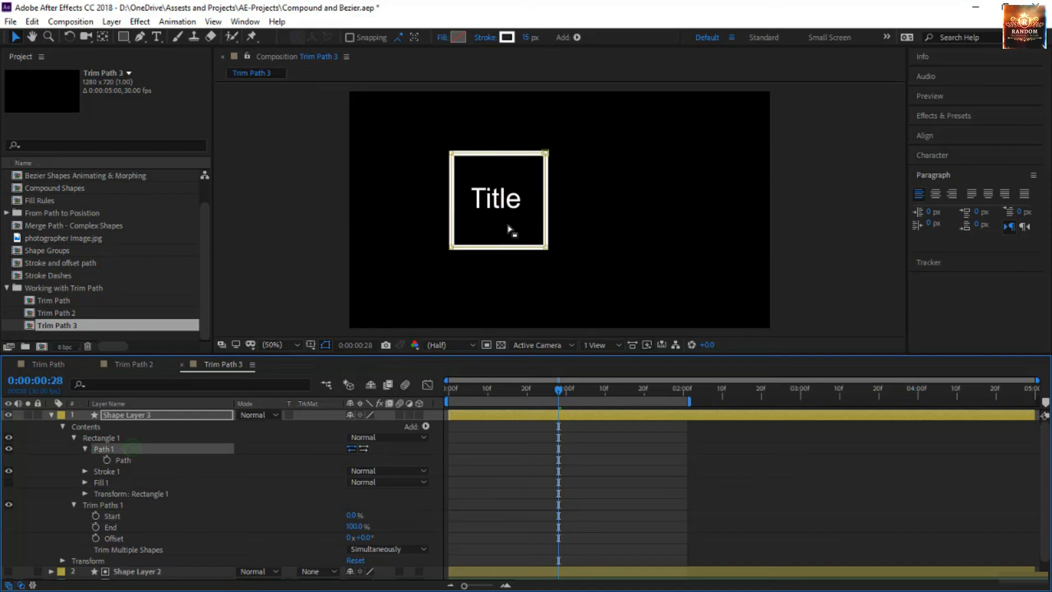
{"action": "right_click", "coordinate": [454, 158]}
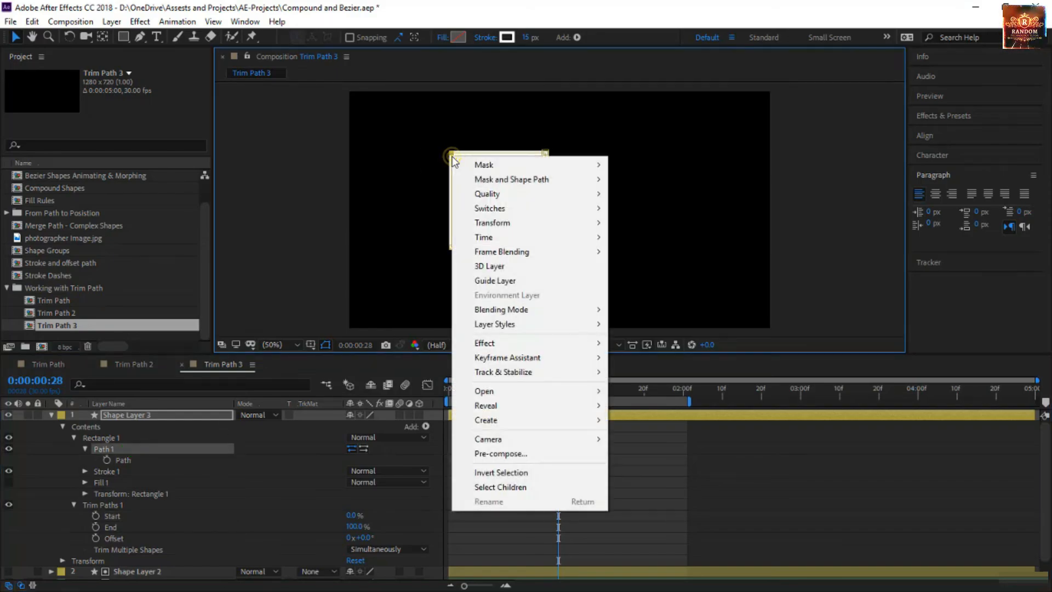
{"action": "mouse_move", "coordinate": [509, 180]}
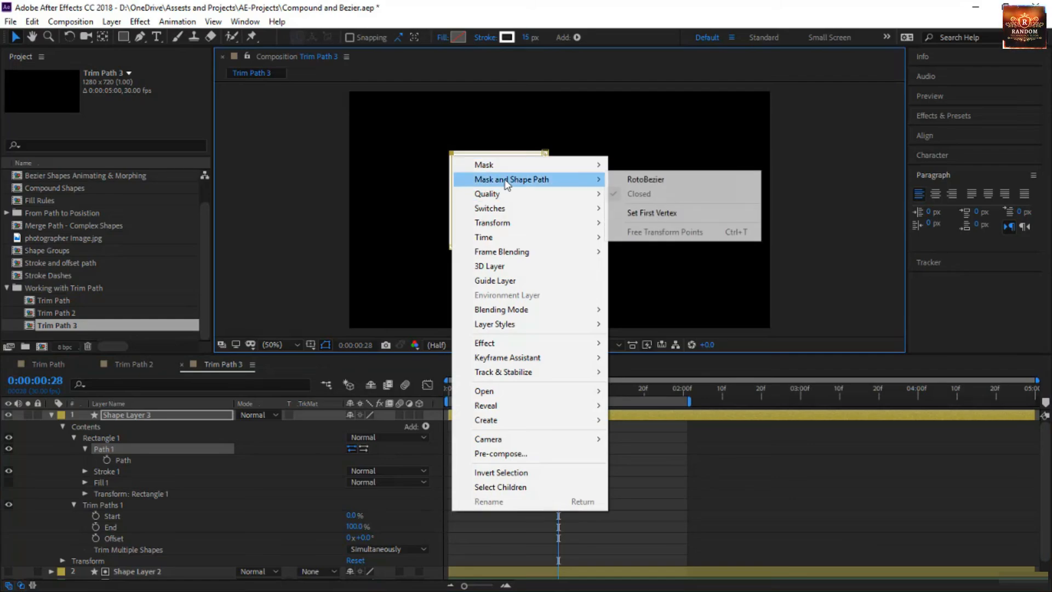
{"action": "left_click", "coordinate": [630, 212]}
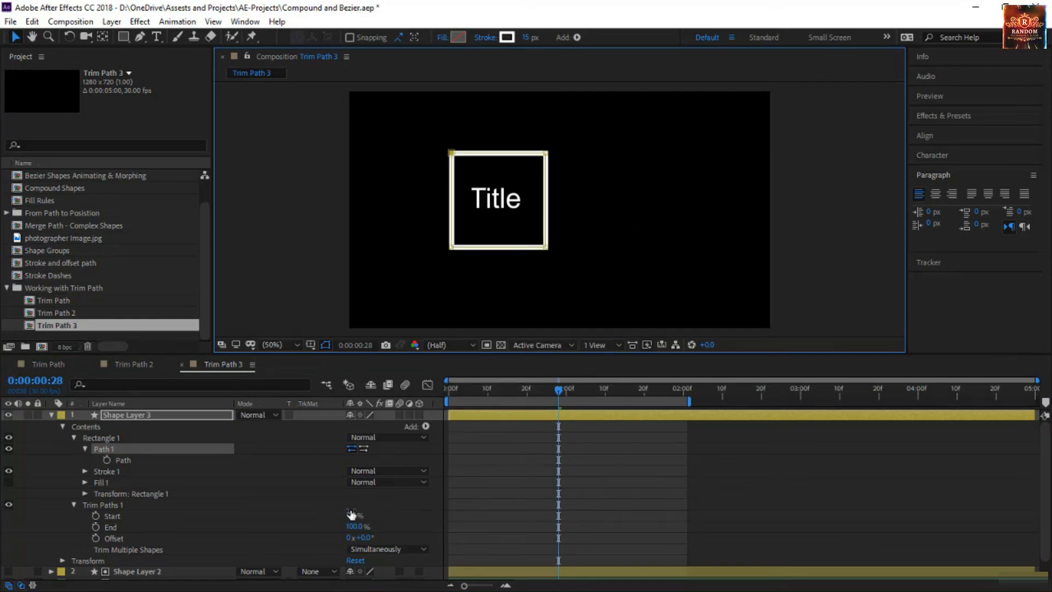
{"action": "mouse_move", "coordinate": [352, 519]}
{"action": "left_mouse_down"}
{"action": "mouse_move", "coordinate": [415, 518]}
{"action": "mouse_move", "coordinate": [354, 518]}
{"action": "left_mouse_up"}
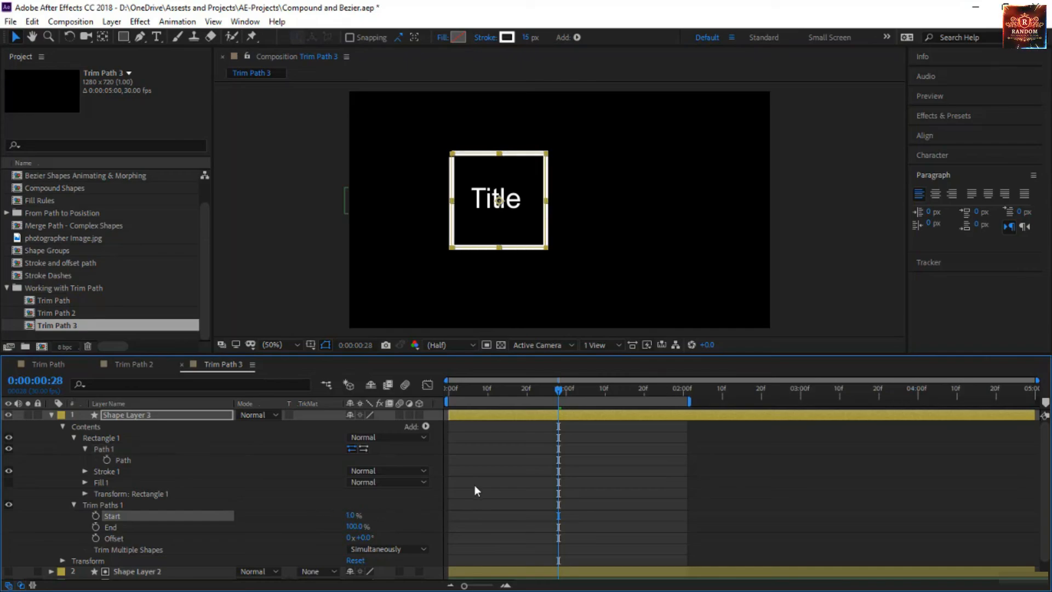
Add a vertex midway along the square's right side, make it the path's first vertex, and test the Trim Paths Start
{"action": "left_click", "coordinate": [151, 447]}
{"action": "left_click", "coordinate": [140, 36]}
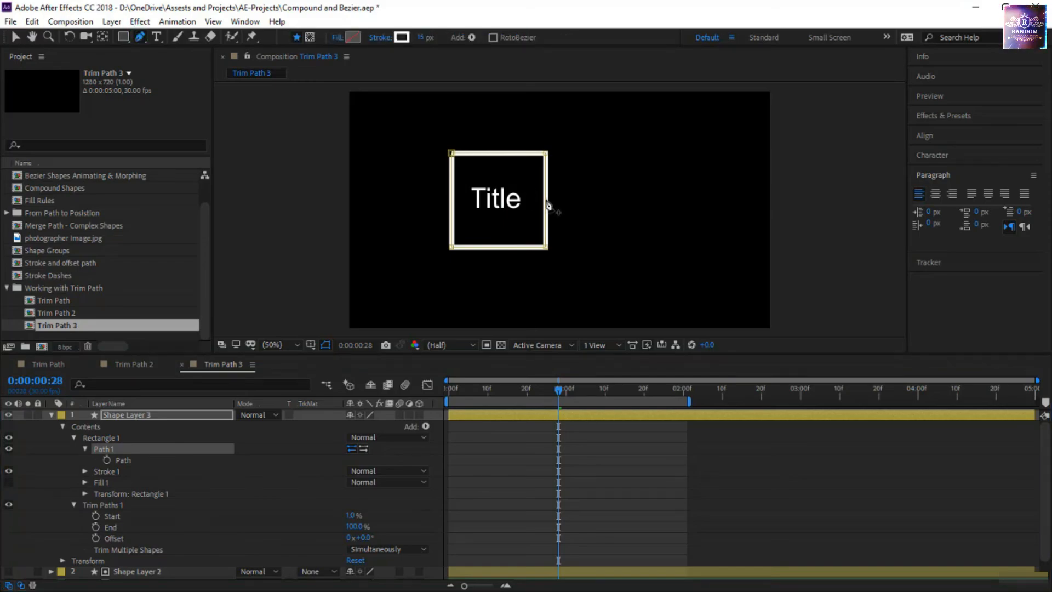
{"action": "left_click", "coordinate": [547, 197]}
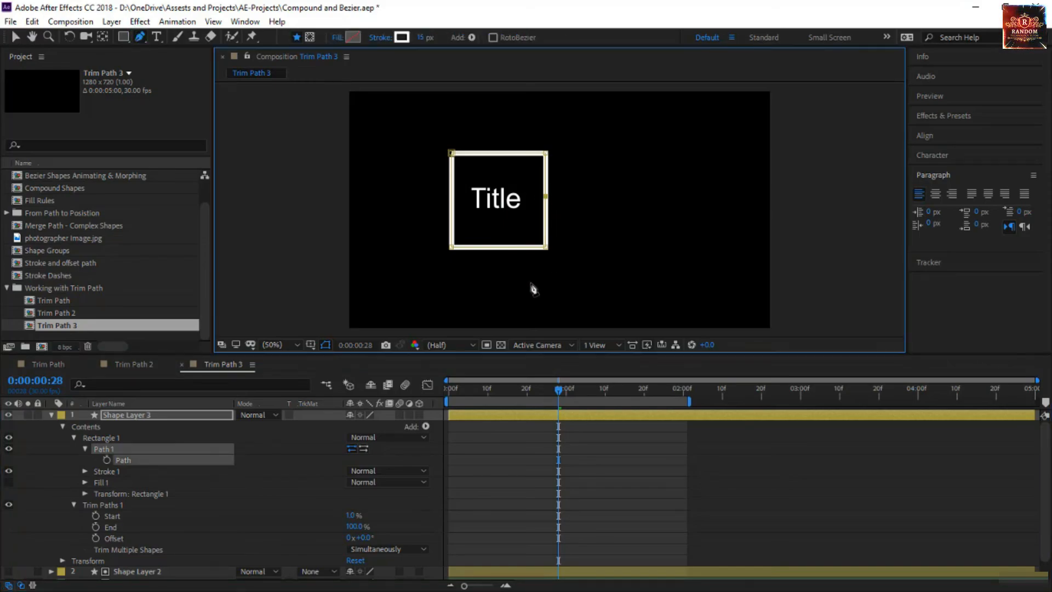
{"action": "right_click", "coordinate": [546, 200]}
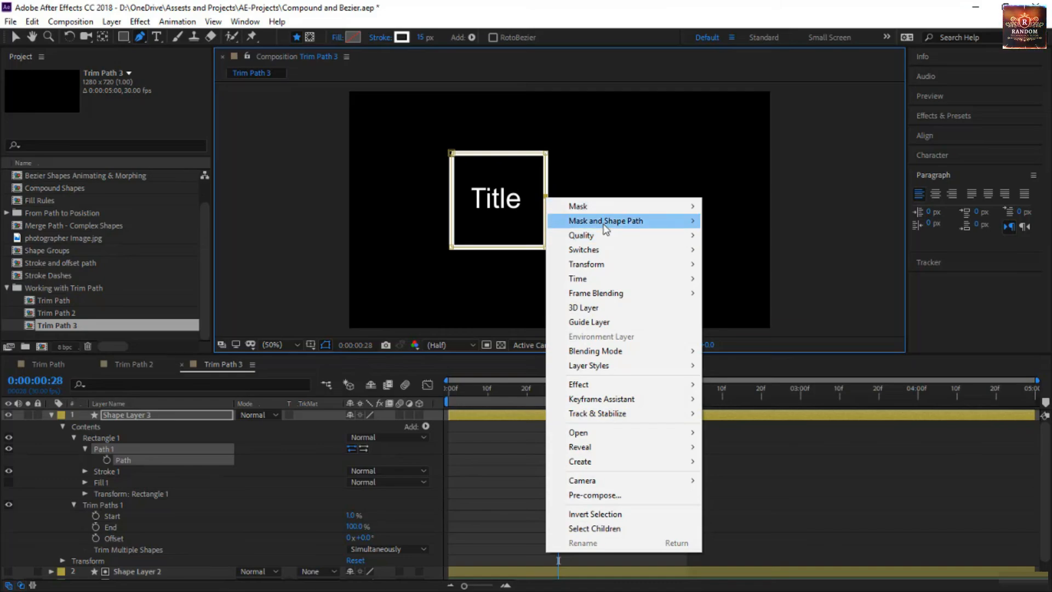
{"action": "mouse_move", "coordinate": [691, 221]}
{"action": "left_click", "coordinate": [736, 254]}
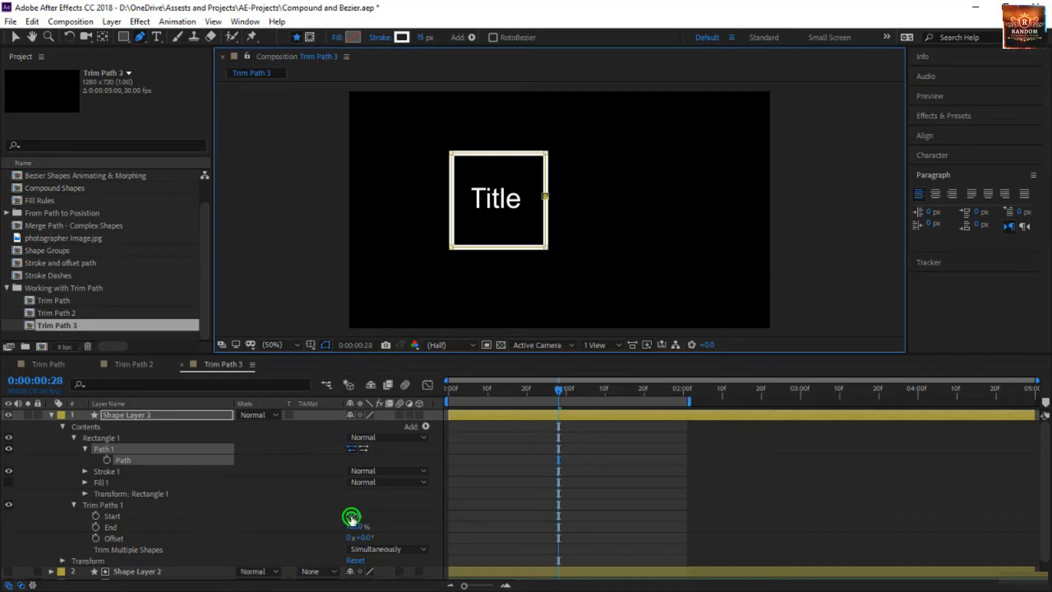
{"action": "mouse_move", "coordinate": [356, 515]}
{"action": "left_mouse_down"}
{"action": "mouse_move", "coordinate": [386, 517]}
{"action": "mouse_move", "coordinate": [357, 516]}
{"action": "left_mouse_up"}
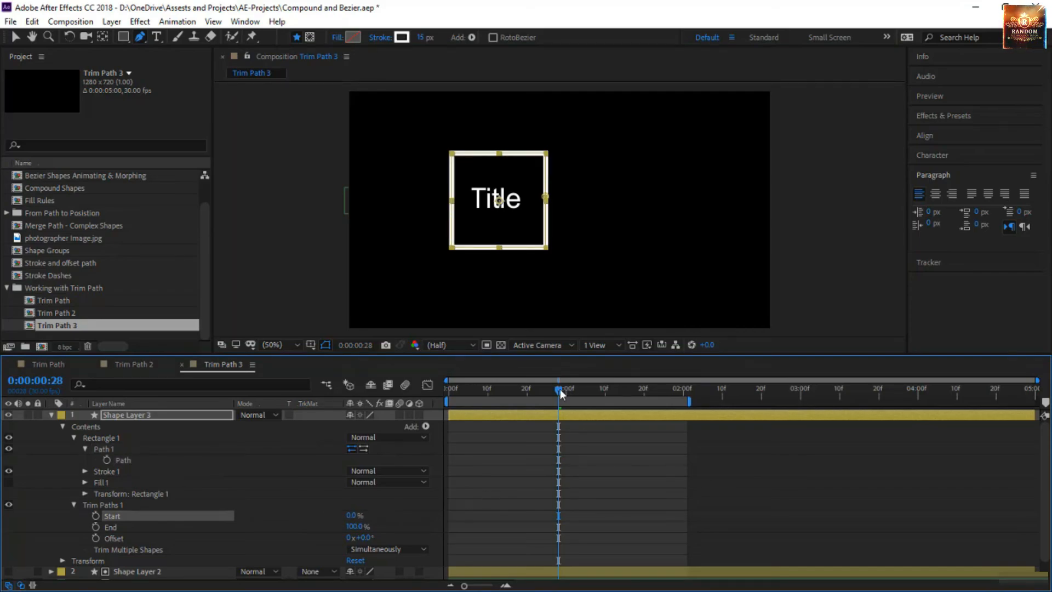
Move to 0:09 and open a gap in the square's right side by setting Trim Paths Start to 95% and End to 5%
{"action": "left_click_drag", "start_coordinate": [558, 389], "coordinate": [486, 425]}
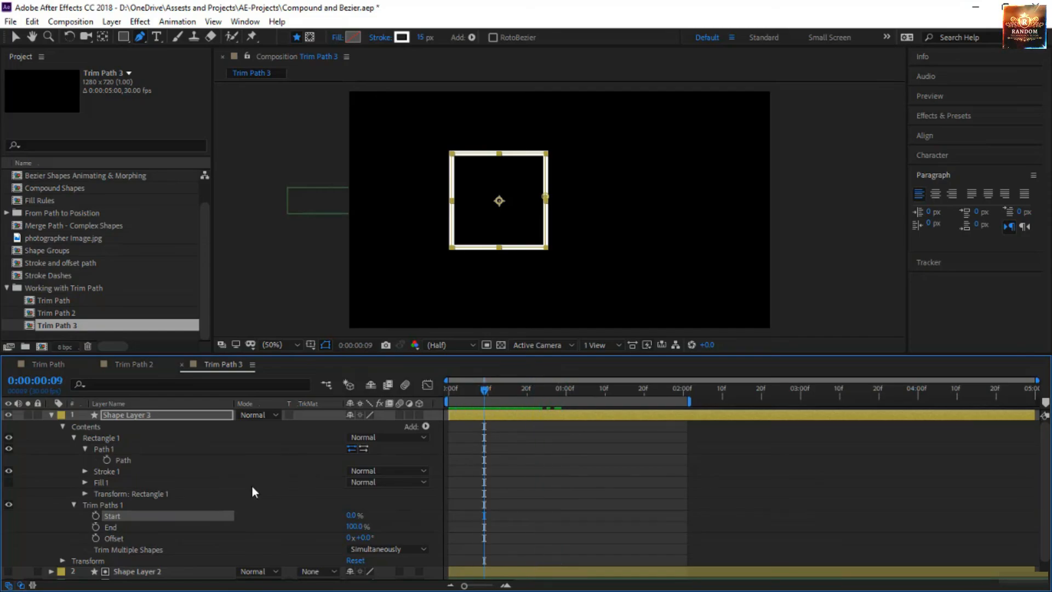
{"action": "left_click", "coordinate": [357, 515]}
{"action": "type", "text": "9"}
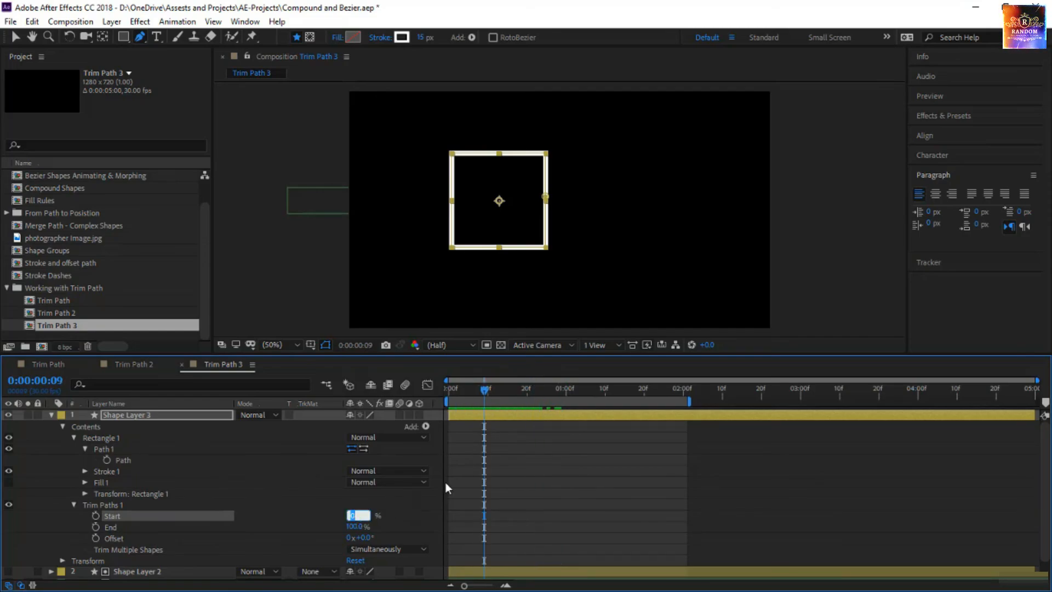
{"action": "type", "text": "5"}
{"action": "key", "text": "Return"}
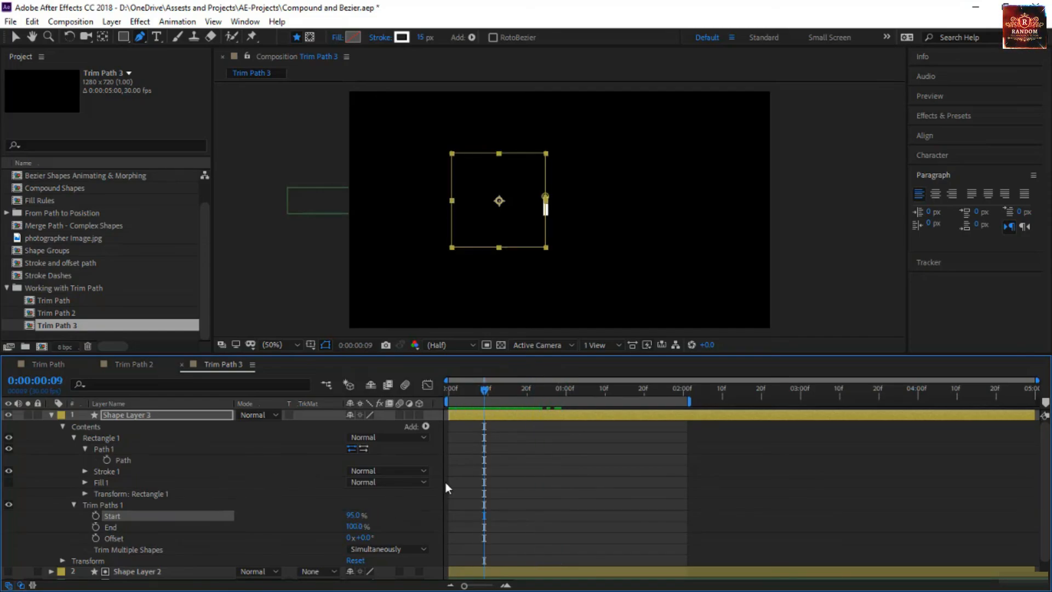
{"action": "left_click", "coordinate": [358, 526]}
{"action": "type", "text": "5"}
{"action": "key", "text": "Return"}
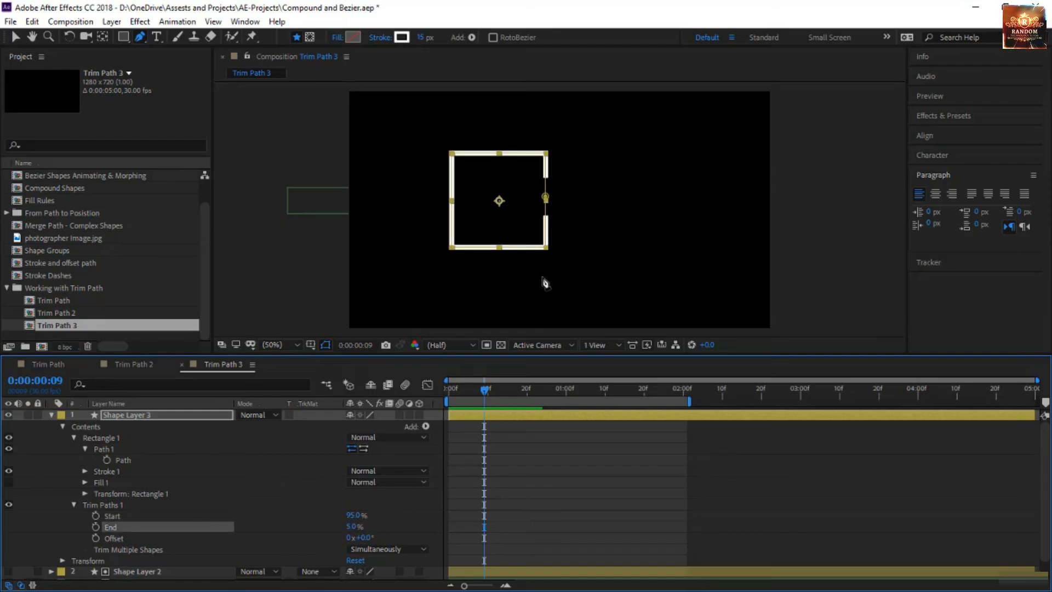
Nudge the right-side vertex of Path 1 slightly down to centre the gap, and return to the first frame
{"action": "left_click", "coordinate": [545, 197]}
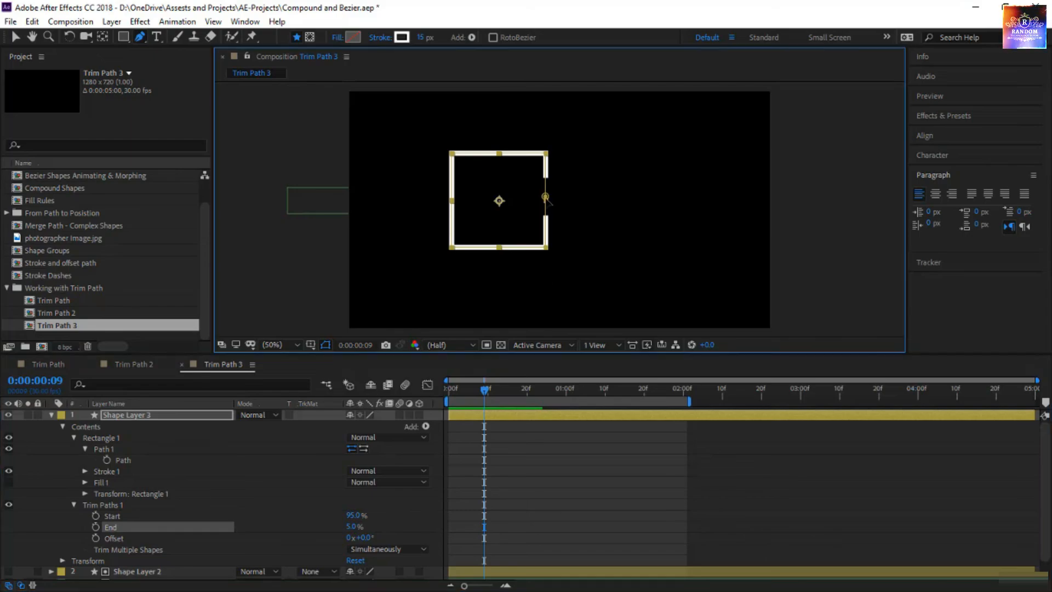
{"action": "left_click", "coordinate": [545, 197]}
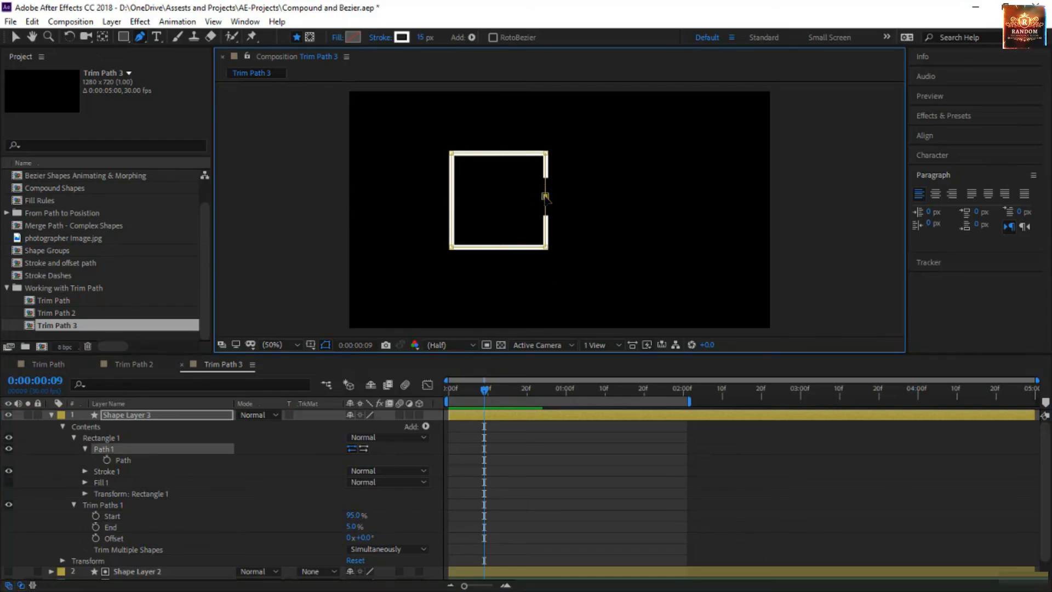
{"action": "left_click", "coordinate": [546, 197]}
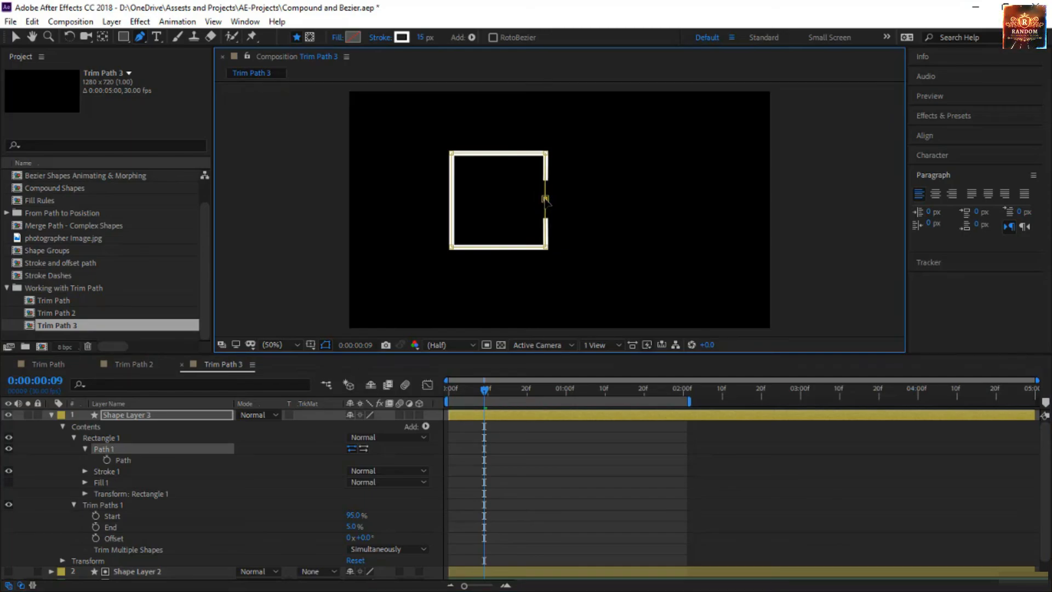
{"action": "left_click_drag", "start_coordinate": [485, 389], "coordinate": [432, 406]}
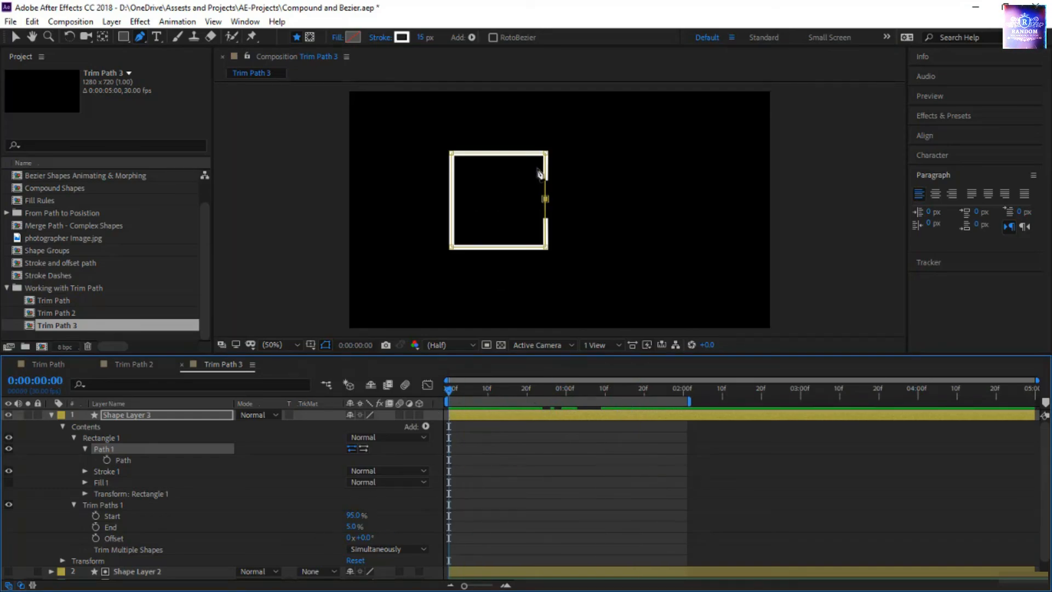
Add keyframes for the Trim Paths Start and End values at 1:05
{"action": "left_click_drag", "start_coordinate": [450, 390], "coordinate": [586, 409]}
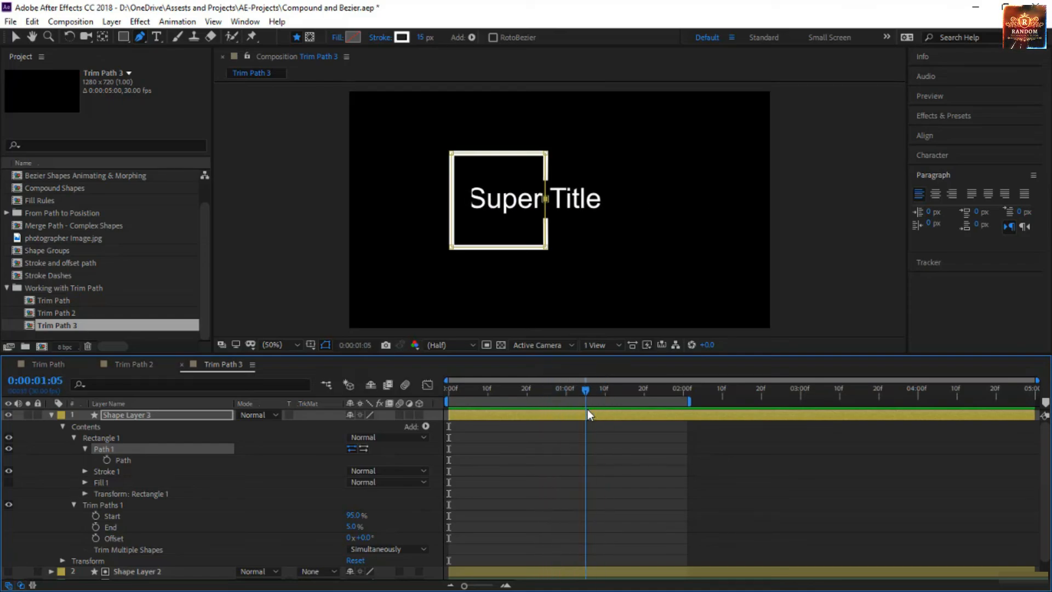
{"action": "left_click", "coordinate": [95, 517]}
{"action": "left_click", "coordinate": [94, 528]}
At 0:10, set the Trim Paths Start to 5% and preview the square's stroke animation
{"action": "left_click_drag", "start_coordinate": [585, 390], "coordinate": [483, 405]}
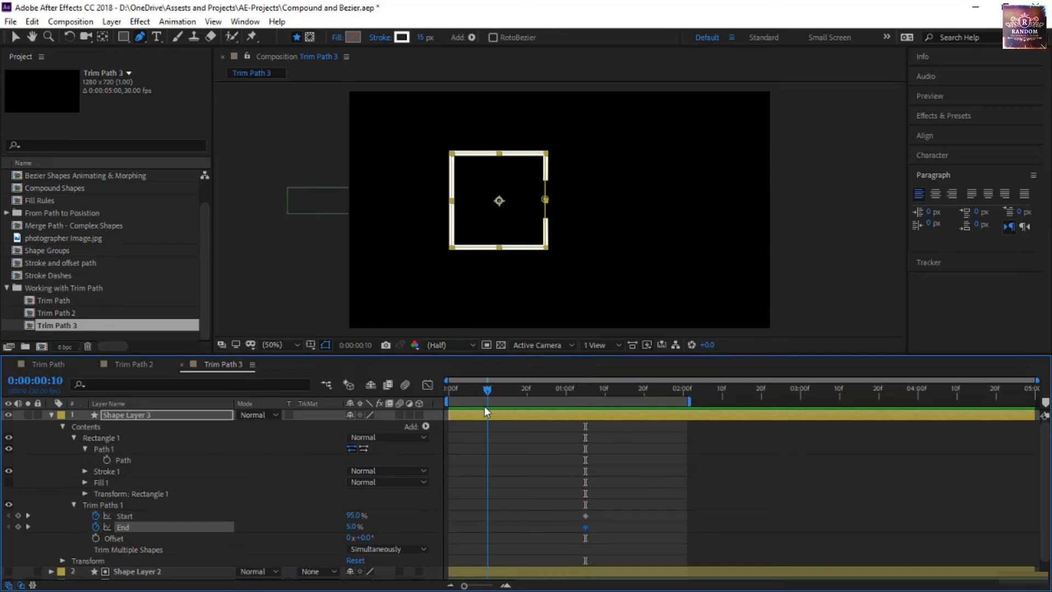
{"action": "left_click", "coordinate": [362, 514]}
{"action": "type", "text": "5"}
{"action": "key", "text": "Return"}
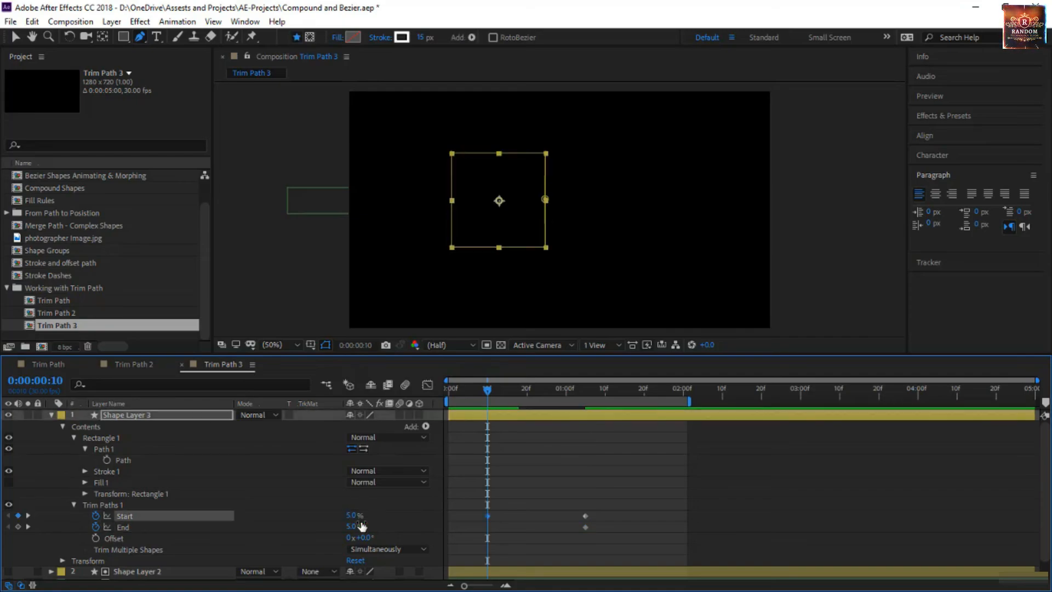
{"action": "left_click", "coordinate": [658, 507]}
{"action": "key", "text": "space"}
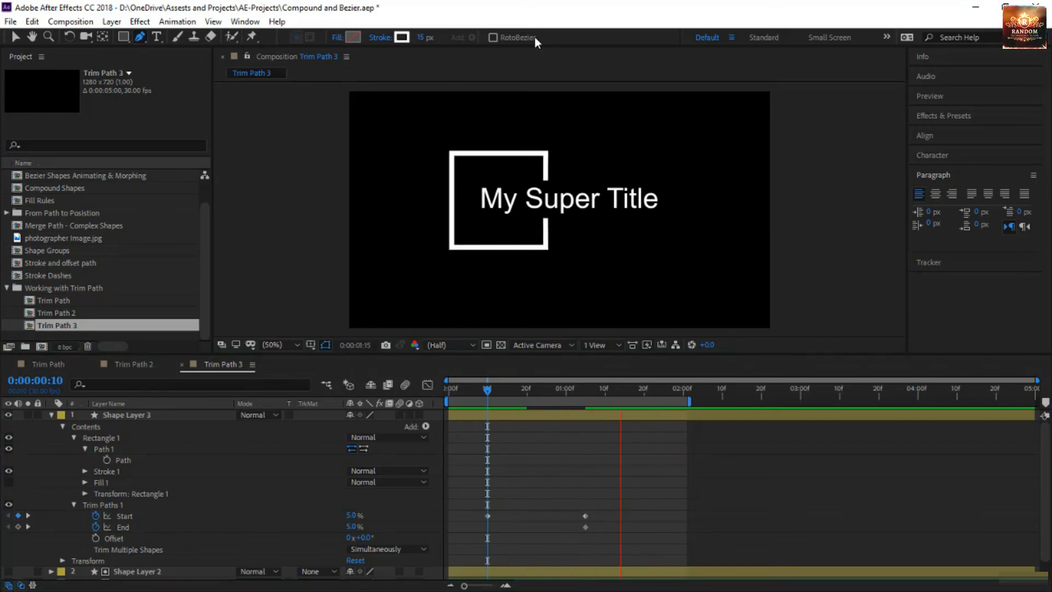
In the Using the Repeater composition, draw a narrow vertical yellow rectangle left of centre, at about -302, -26
{"action": "left_click", "coordinate": [121, 37]}
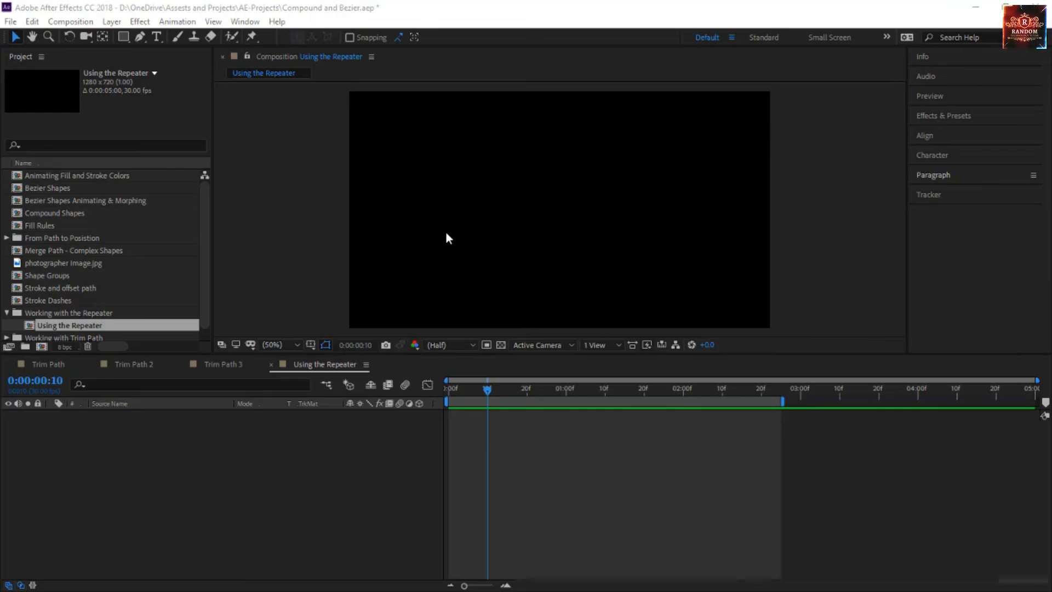
{"action": "left_click", "coordinate": [121, 34]}
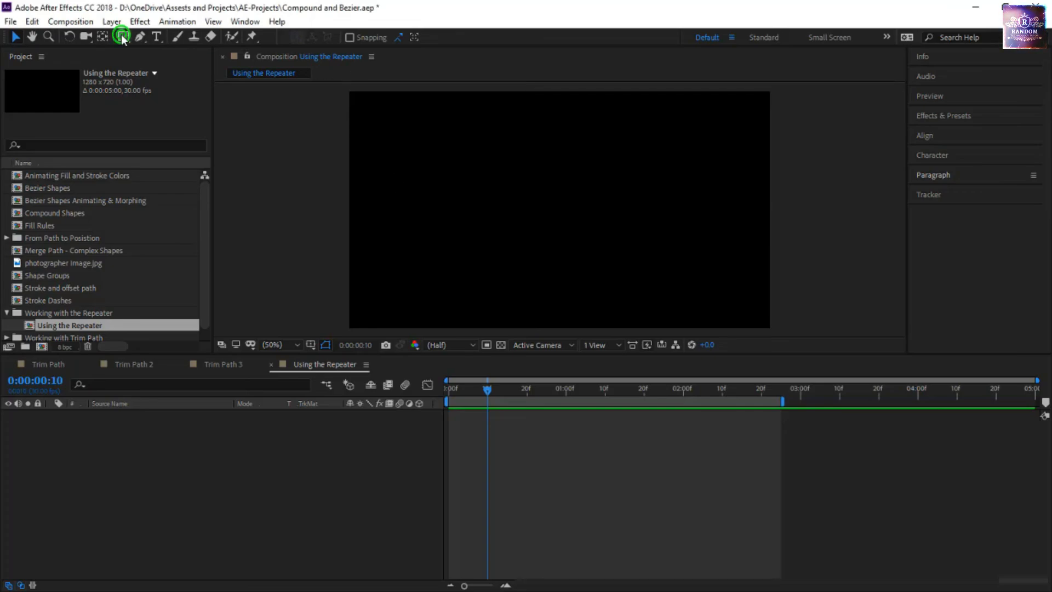
{"action": "left_click", "coordinate": [167, 36]}
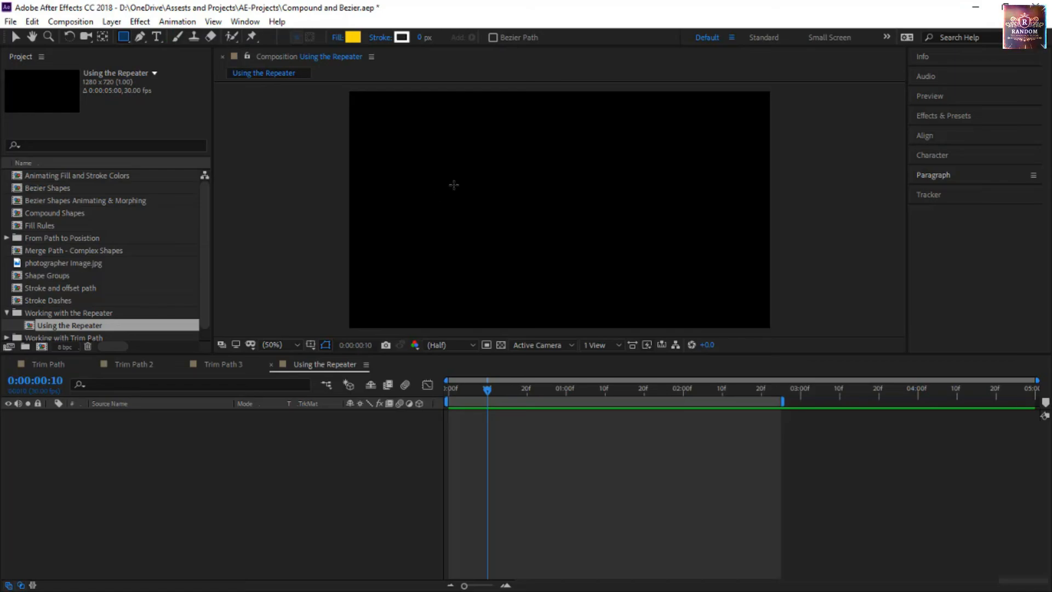
{"action": "left_click_drag", "start_coordinate": [454, 177], "coordinate": [466, 225]}
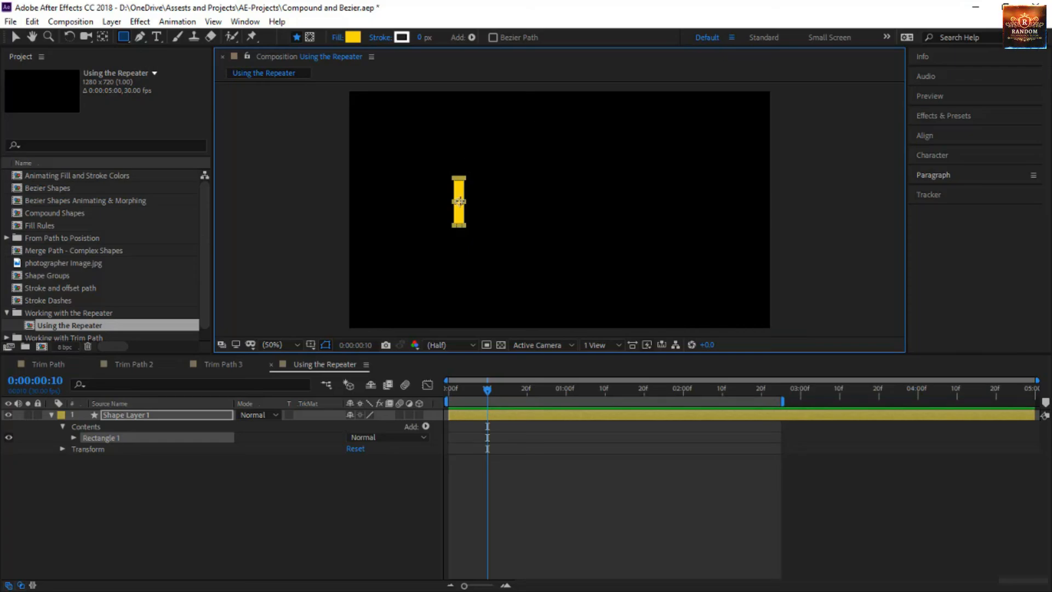
Set the Position in Transform: Rectangle 1 to 0, 0 and move the layer's anchor point to the rectangle's centre
{"action": "left_click", "coordinate": [74, 438]}
{"action": "left_click", "coordinate": [85, 483]}
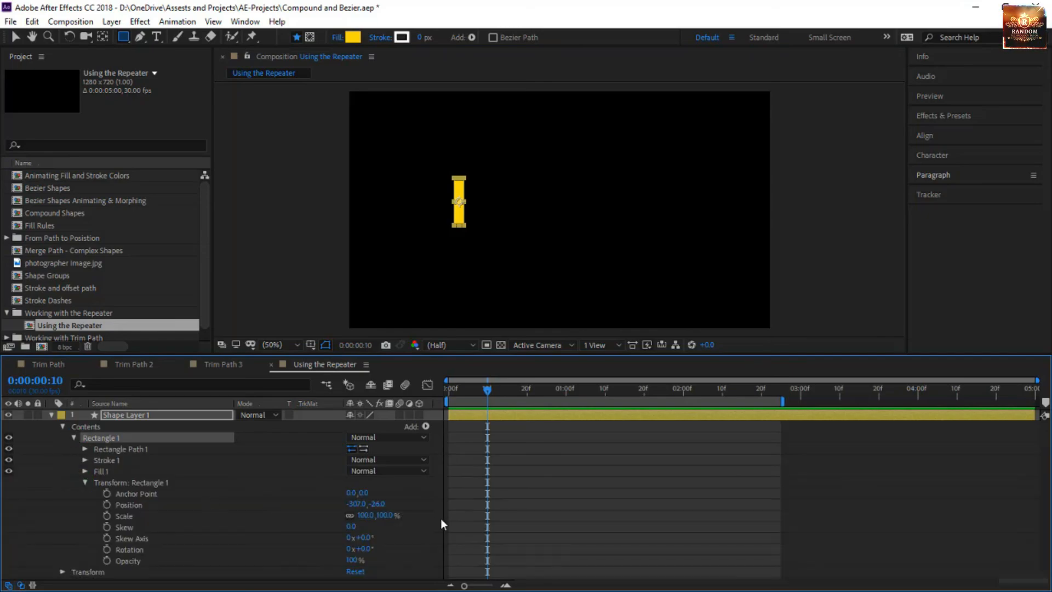
{"action": "left_click", "coordinate": [358, 503]}
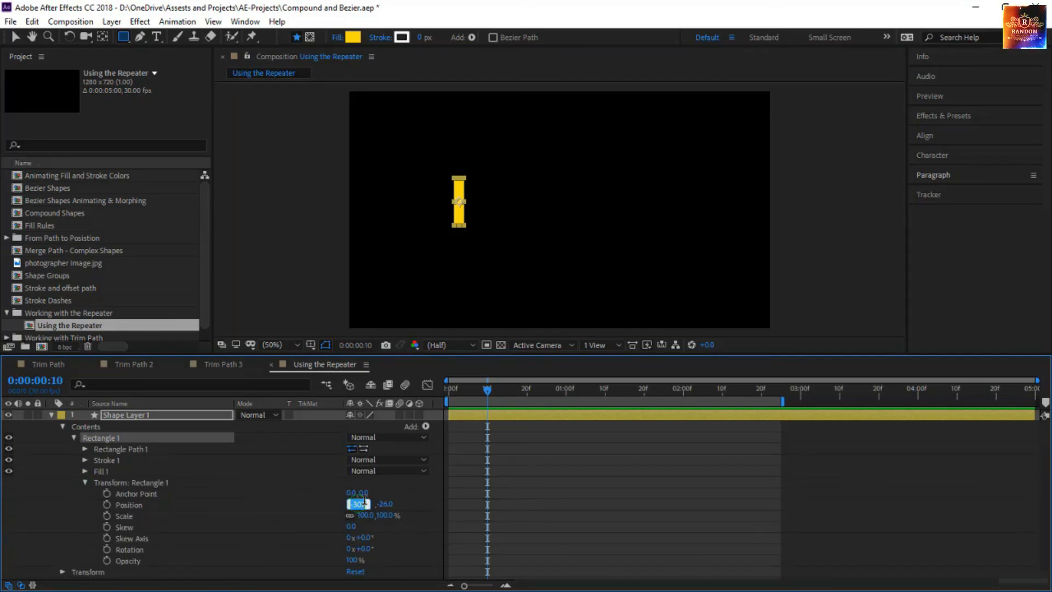
{"action": "type", "text": "0"}
{"action": "key", "text": "Tab"}
{"action": "type", "text": "0"}
{"action": "key", "text": "Return"}
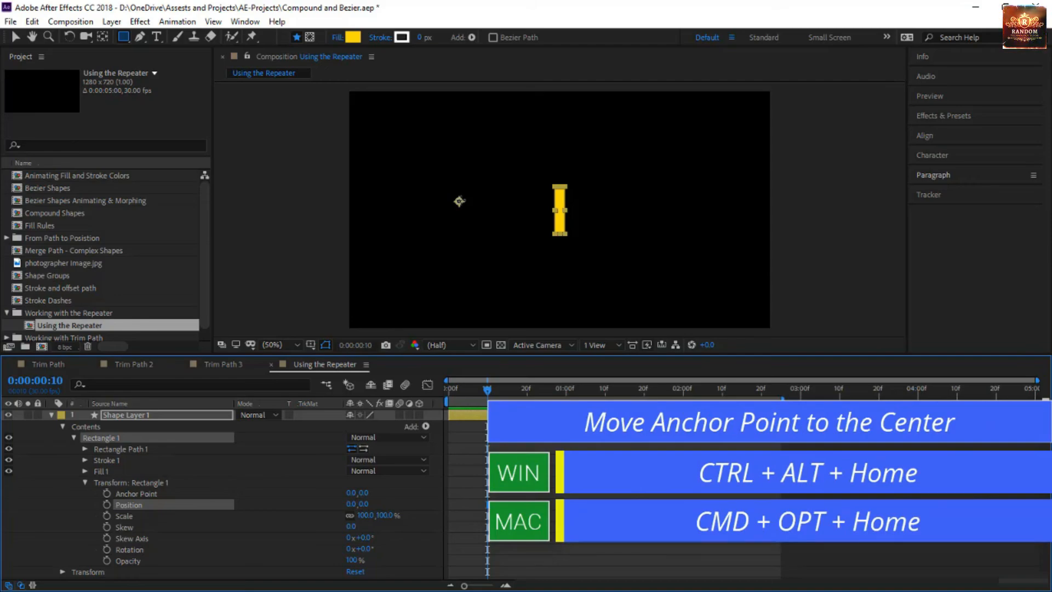
{"action": "key", "text": "ctrl+alt+Home"}
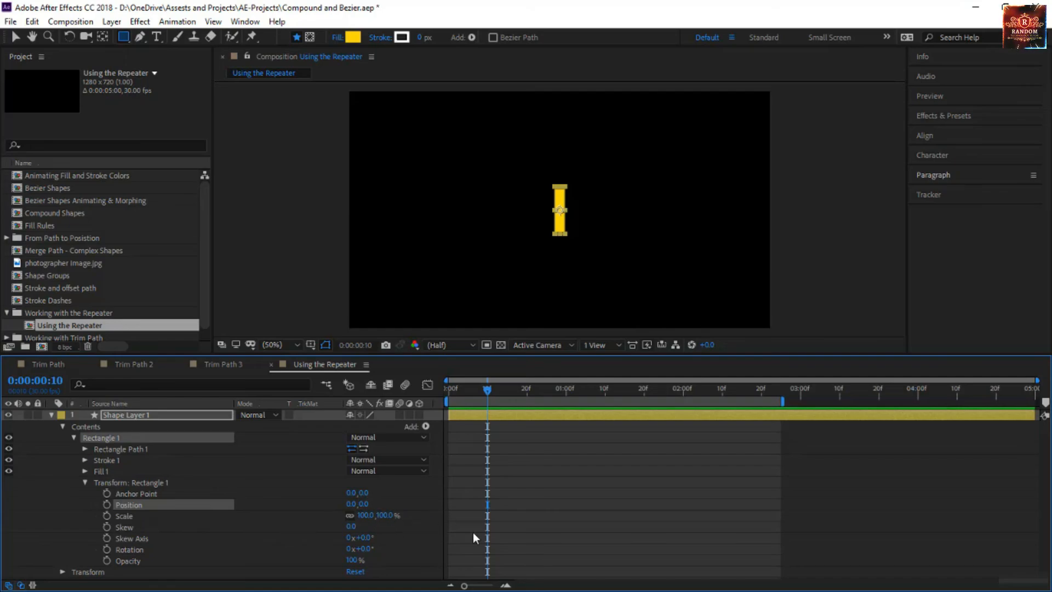
Add a Repeater to the Contents of Shape Layer 1, outside the Rectangle 1 group
{"action": "left_click", "coordinate": [156, 427]}
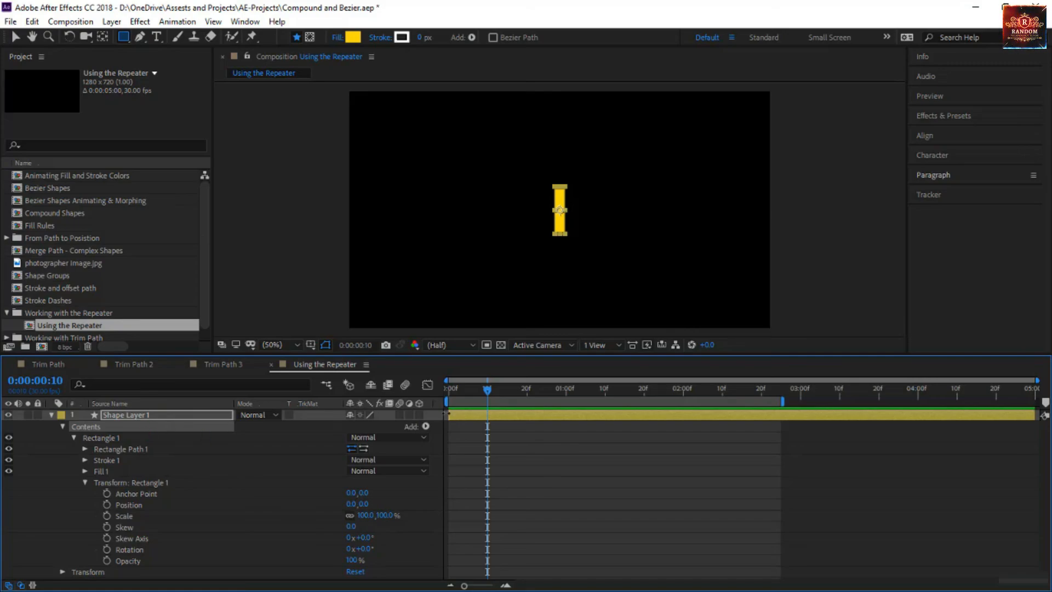
{"action": "left_click", "coordinate": [86, 483]}
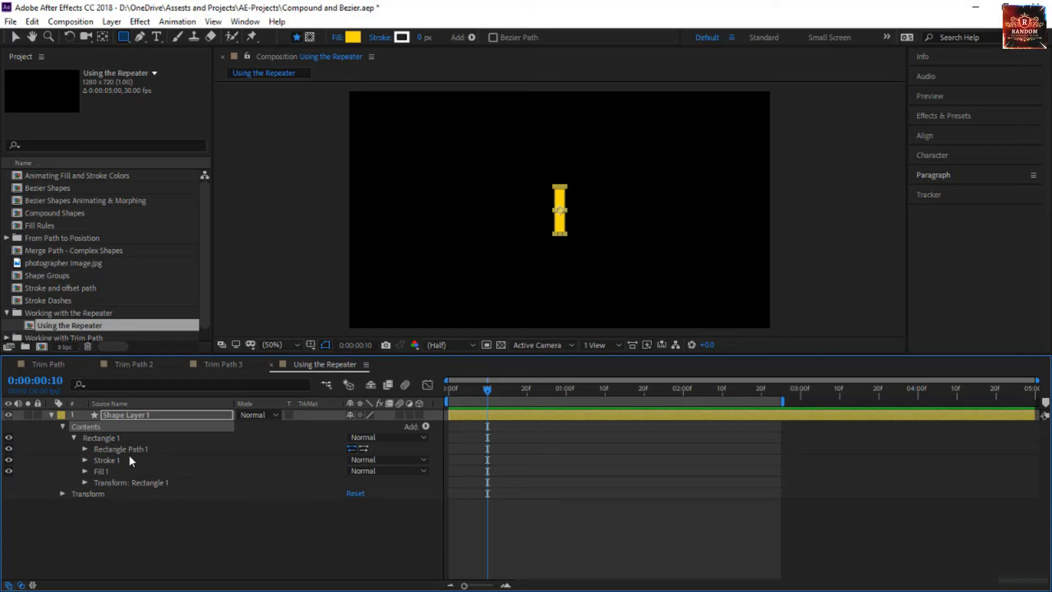
{"action": "left_click", "coordinate": [426, 426]}
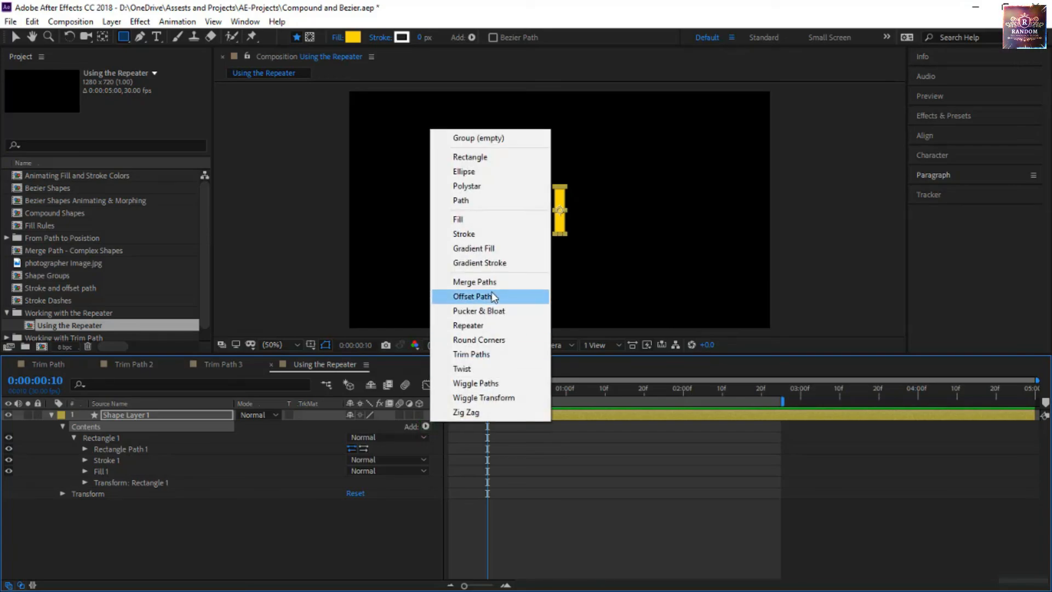
{"action": "left_click", "coordinate": [515, 326]}
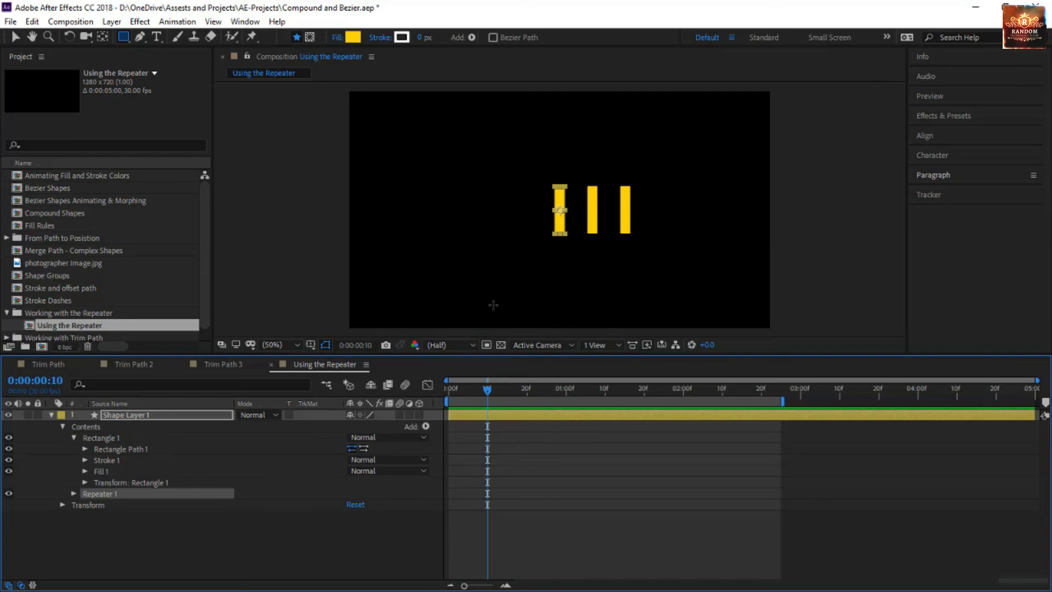
Set the number of Copies in Repeater 1 to 6
{"action": "left_click", "coordinate": [73, 494]}
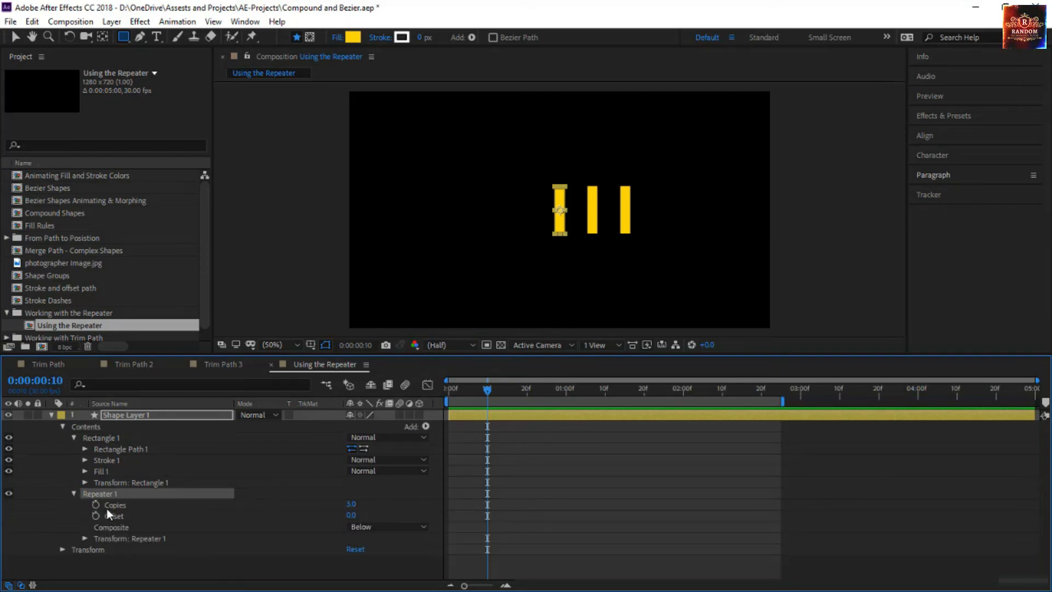
{"action": "left_click", "coordinate": [351, 505]}
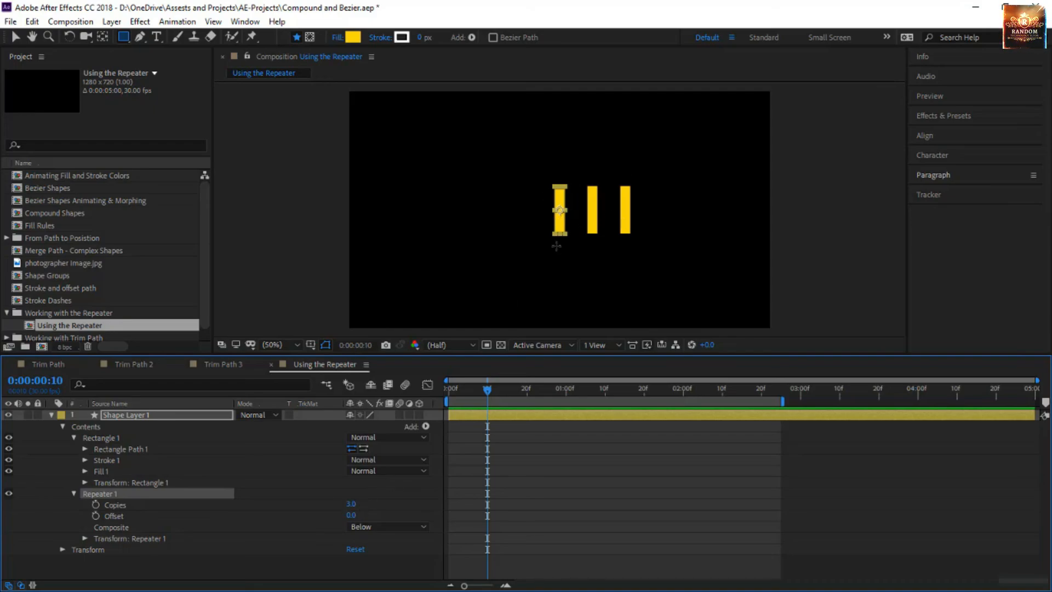
{"action": "left_click", "coordinate": [351, 504]}
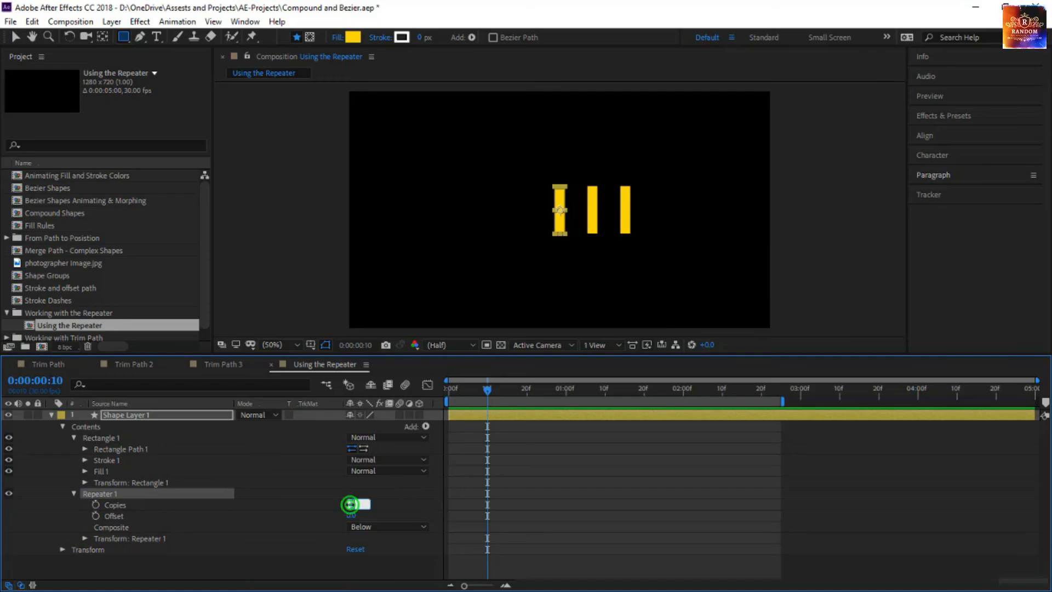
{"action": "type", "text": "6"}
{"action": "key", "text": "Return"}
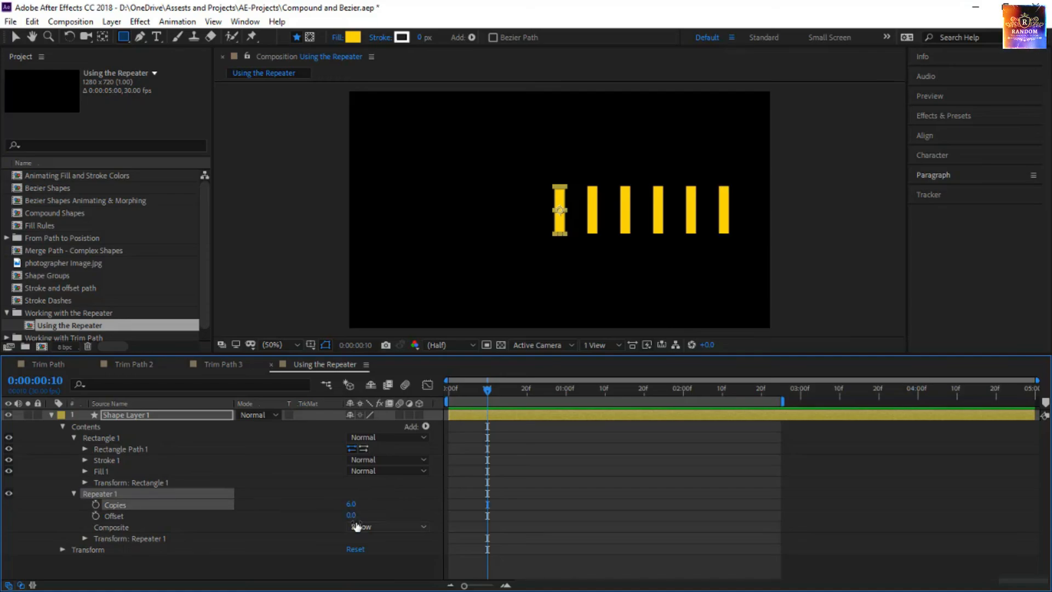
Try Offset values of -2, -3 and 2 on Repeater 1, and reset the Offset to 0
{"action": "left_click", "coordinate": [350, 517]}
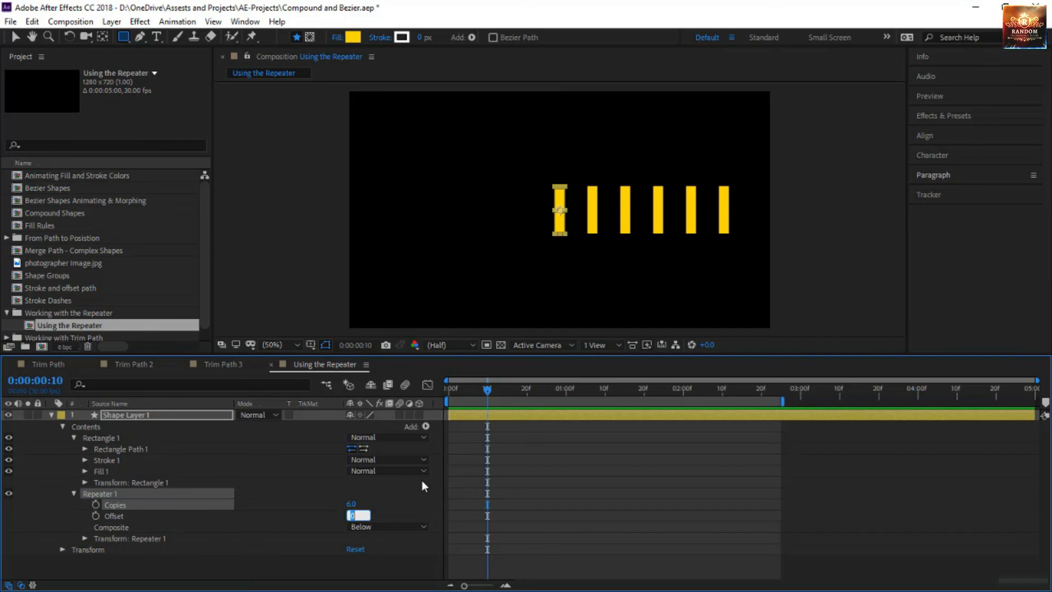
{"action": "type", "text": "-2"}
{"action": "key", "text": "Return"}
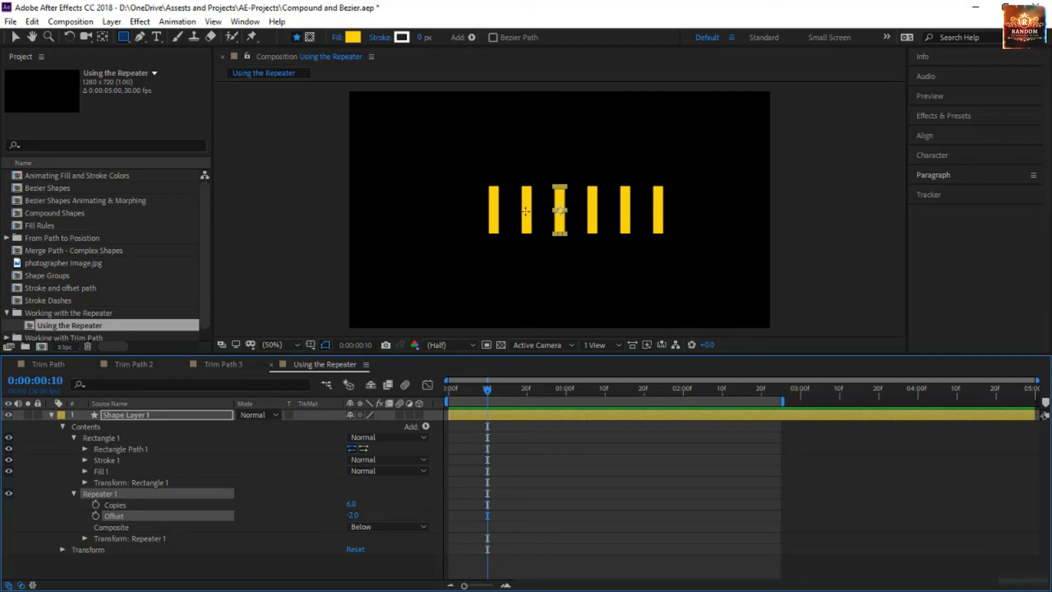
{"action": "left_click", "coordinate": [351, 515]}
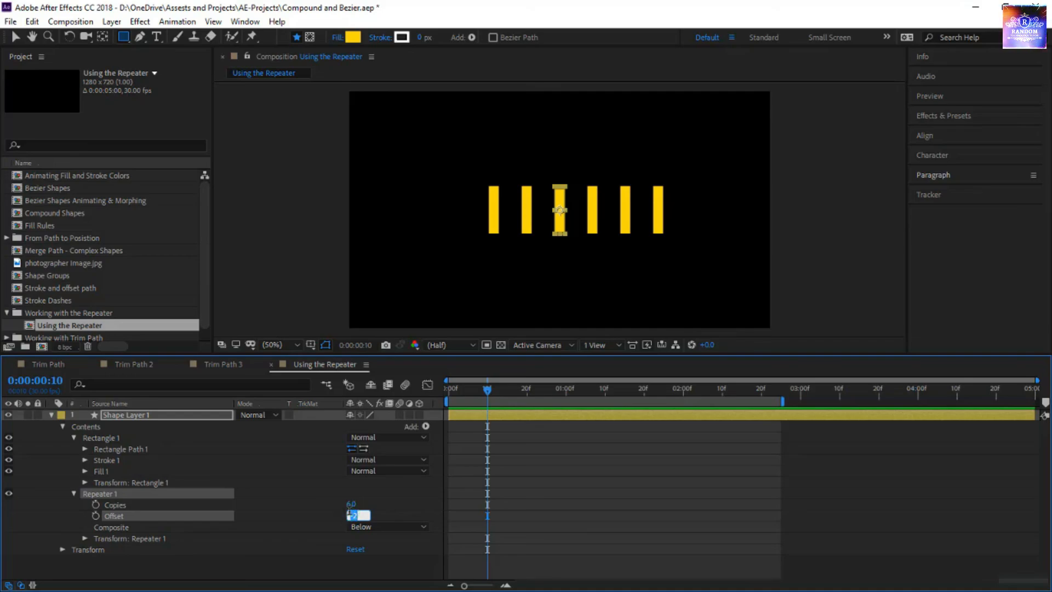
{"action": "type", "text": "-3"}
{"action": "key", "text": "Return"}
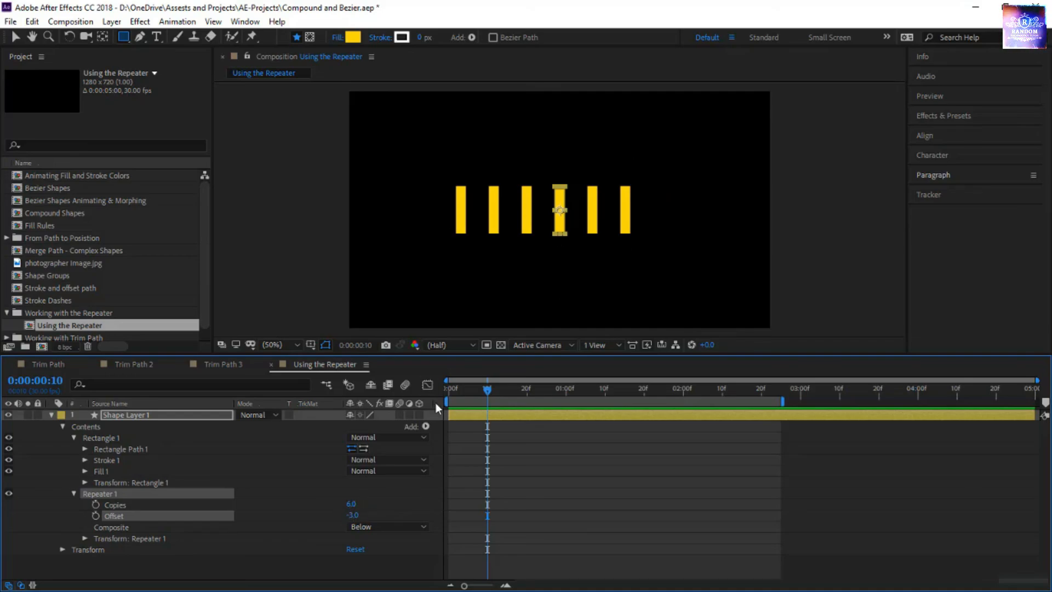
{"action": "left_click", "coordinate": [351, 516]}
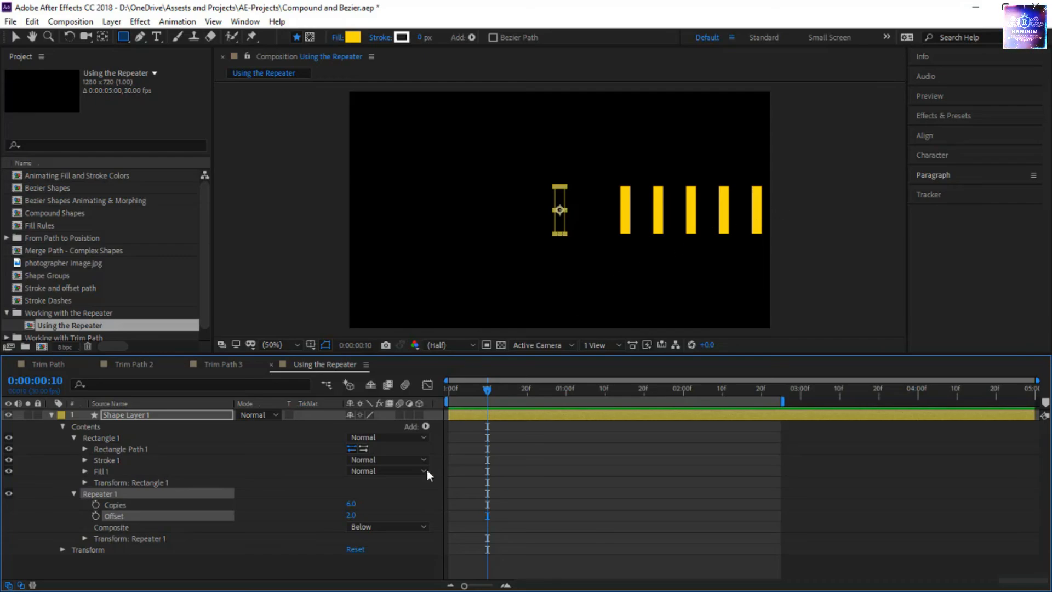
{"action": "left_click", "coordinate": [351, 516]}
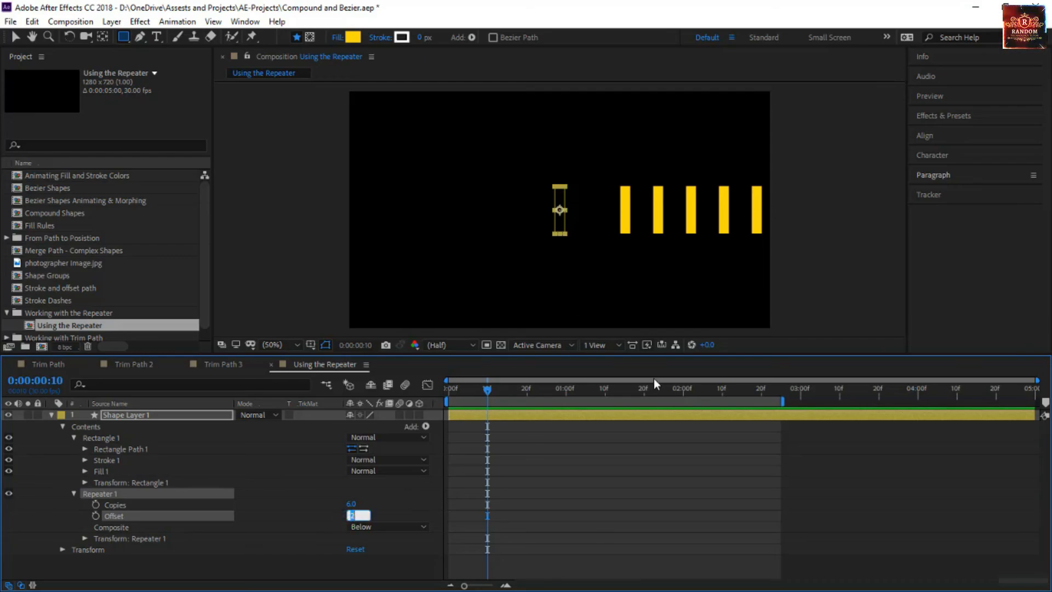
{"action": "type", "text": "0"}
{"action": "key", "text": "Return"}
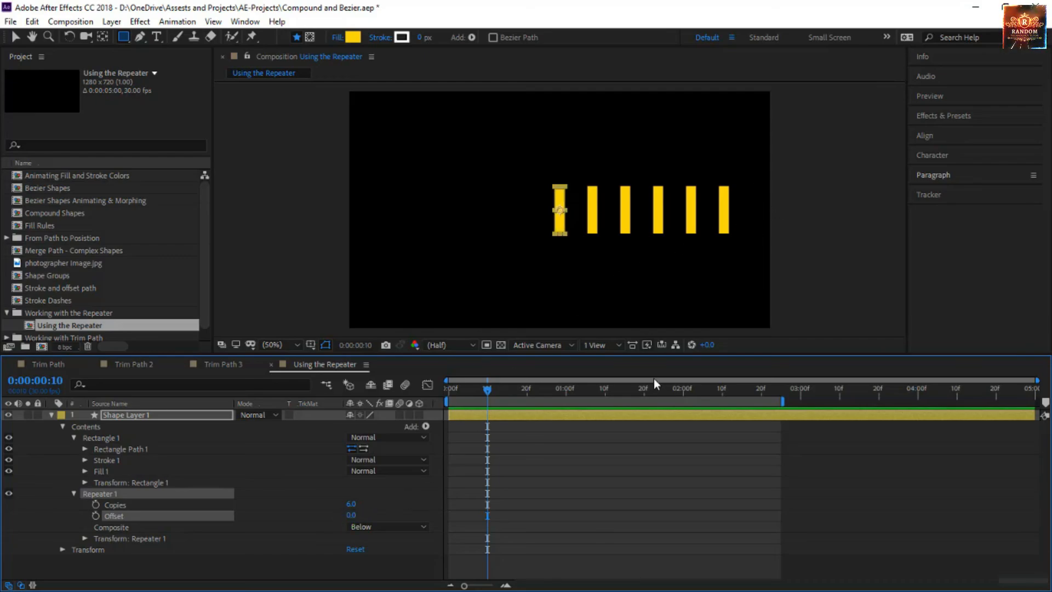
{"action": "left_click", "coordinate": [296, 526]}
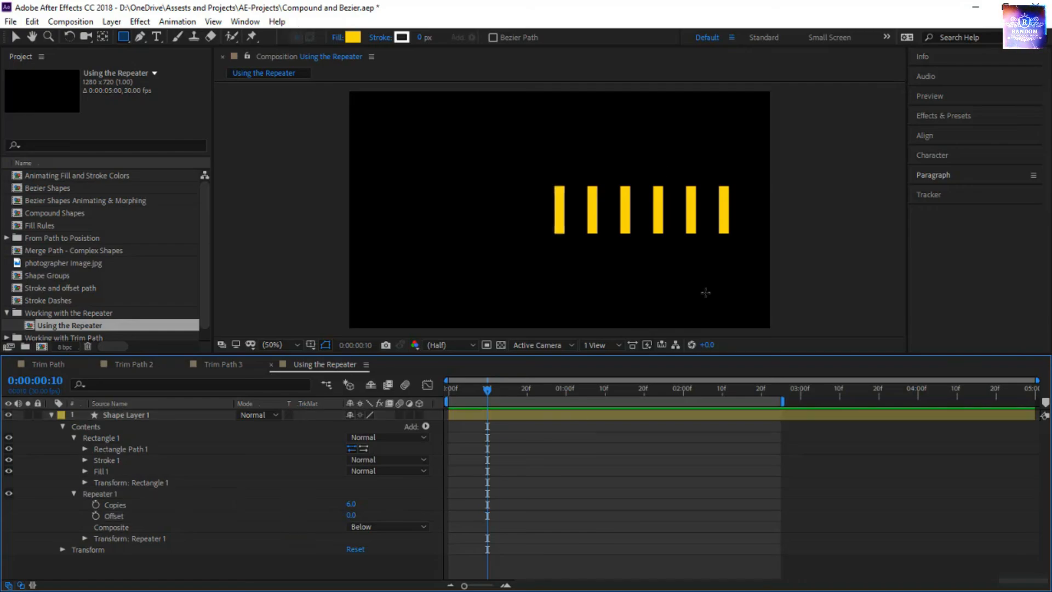
Select the original bar and expand Transform: Repeater 1 to examine the Position spacing between the copies
{"action": "key", "text": "v"}
{"action": "left_click", "coordinate": [561, 212]}
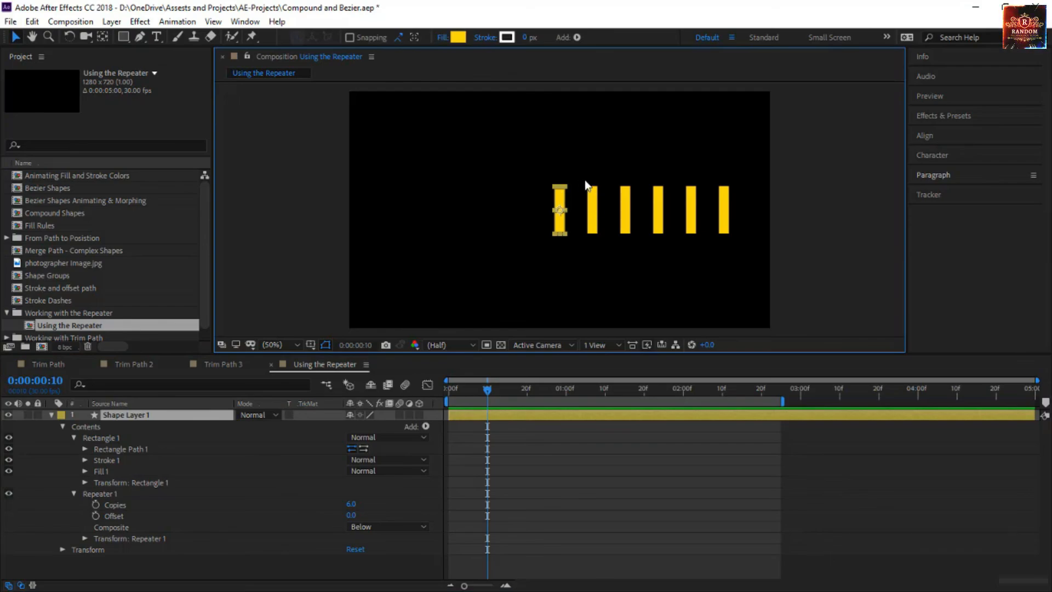
{"action": "left_click", "coordinate": [84, 538]}
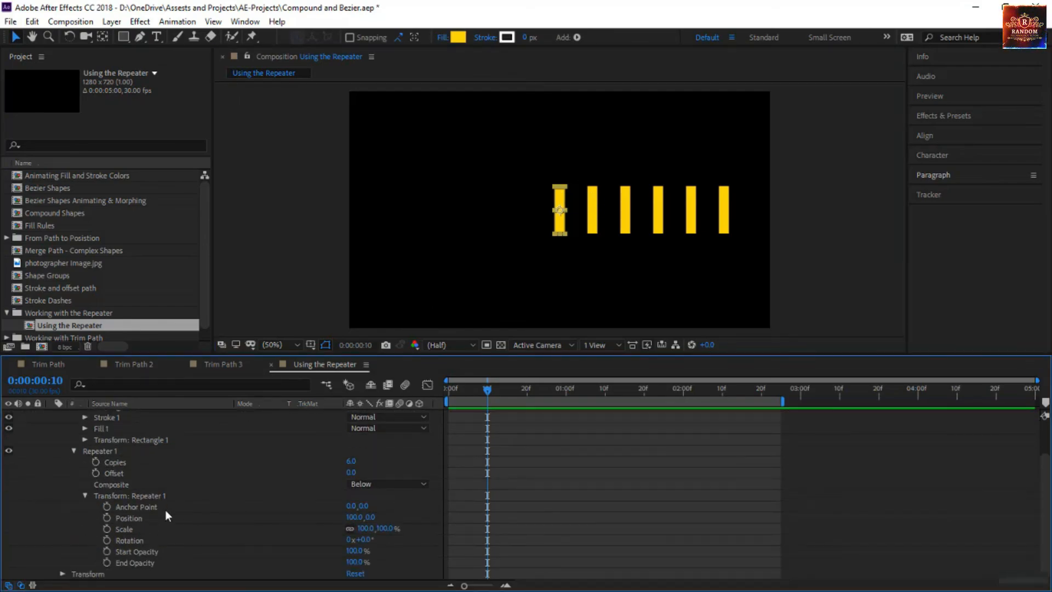
{"action": "left_click", "coordinate": [156, 517]}
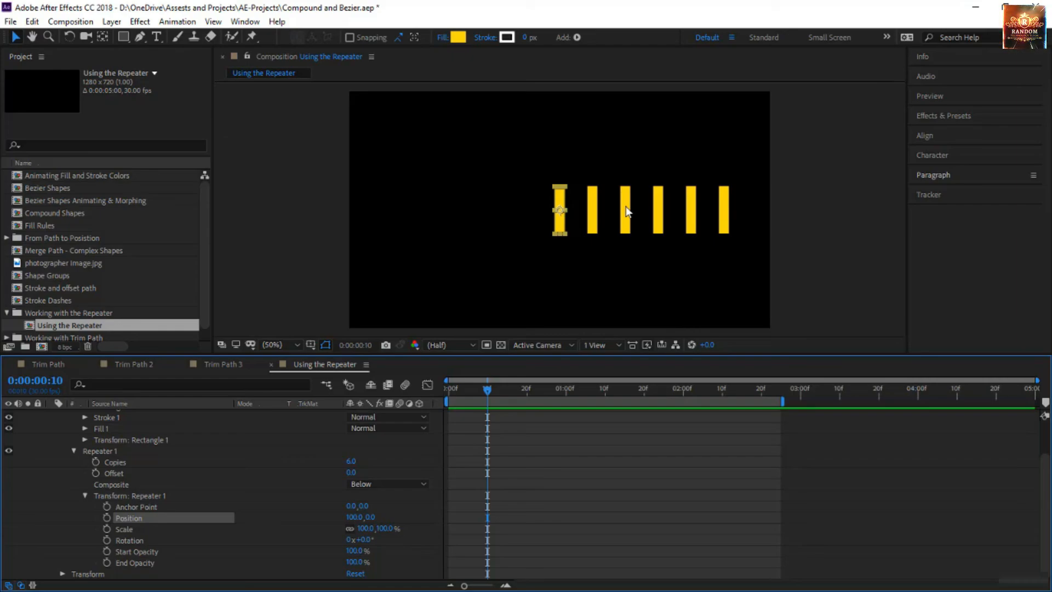
{"action": "left_click", "coordinate": [594, 202]}
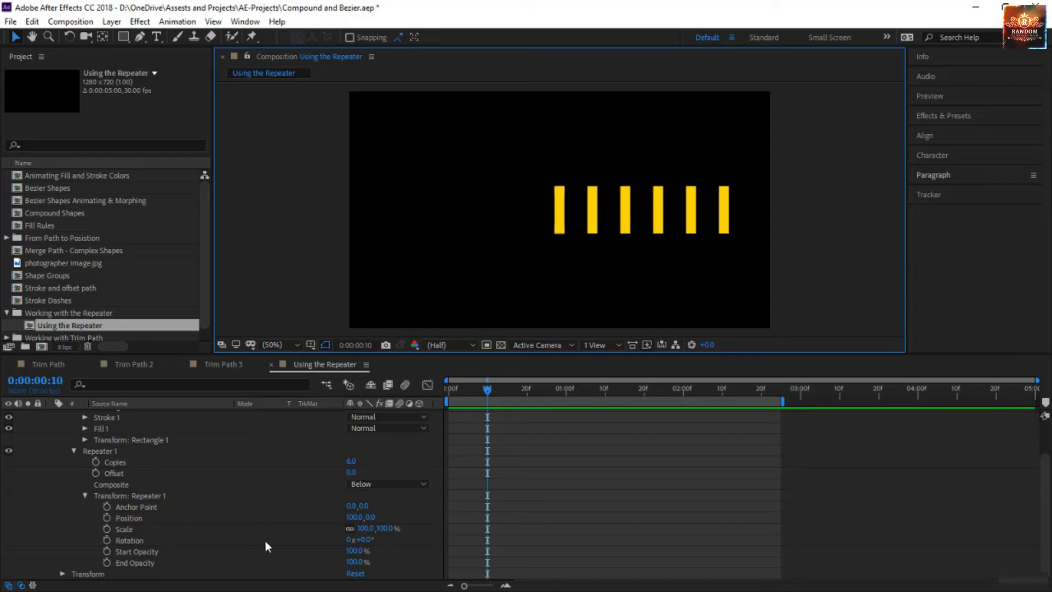
Try a Scale of 120% in Transform: Repeater 1 and restore it to 100%
{"action": "left_click", "coordinate": [386, 528]}
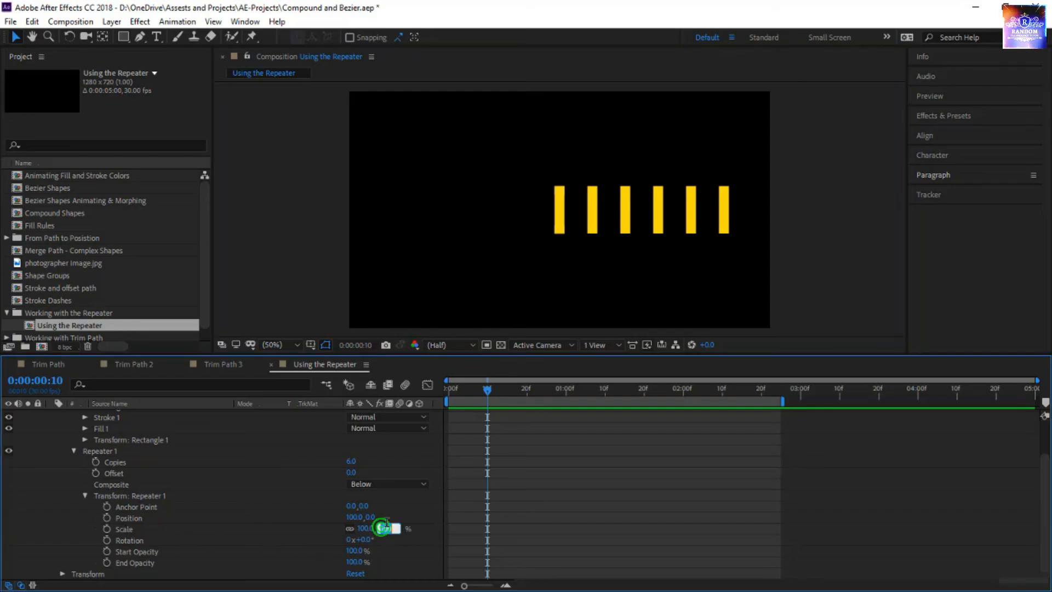
{"action": "type", "text": "120"}
{"action": "key", "text": "Return"}
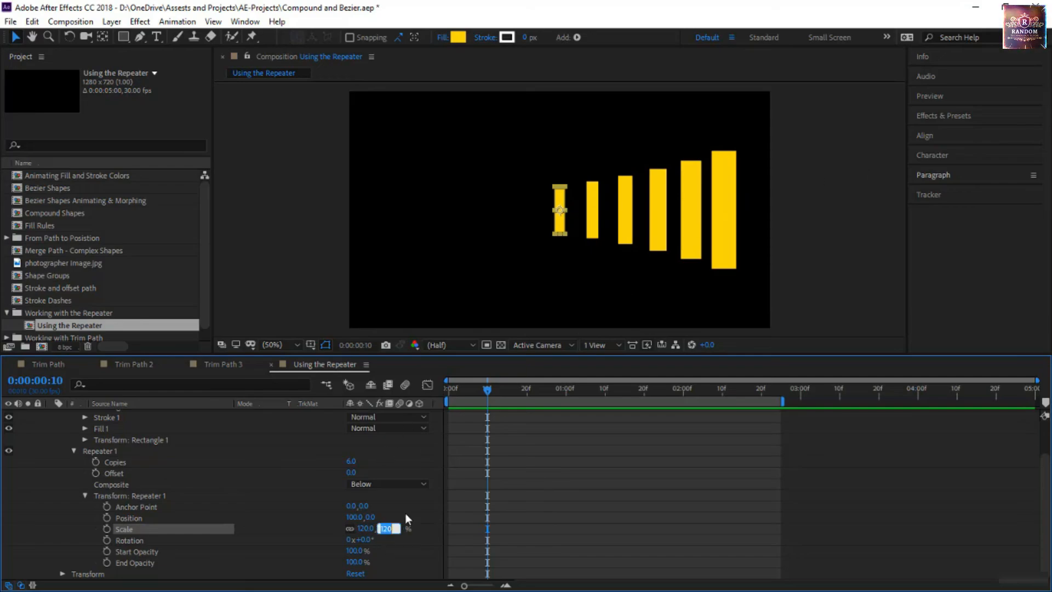
{"action": "key", "text": "Return"}
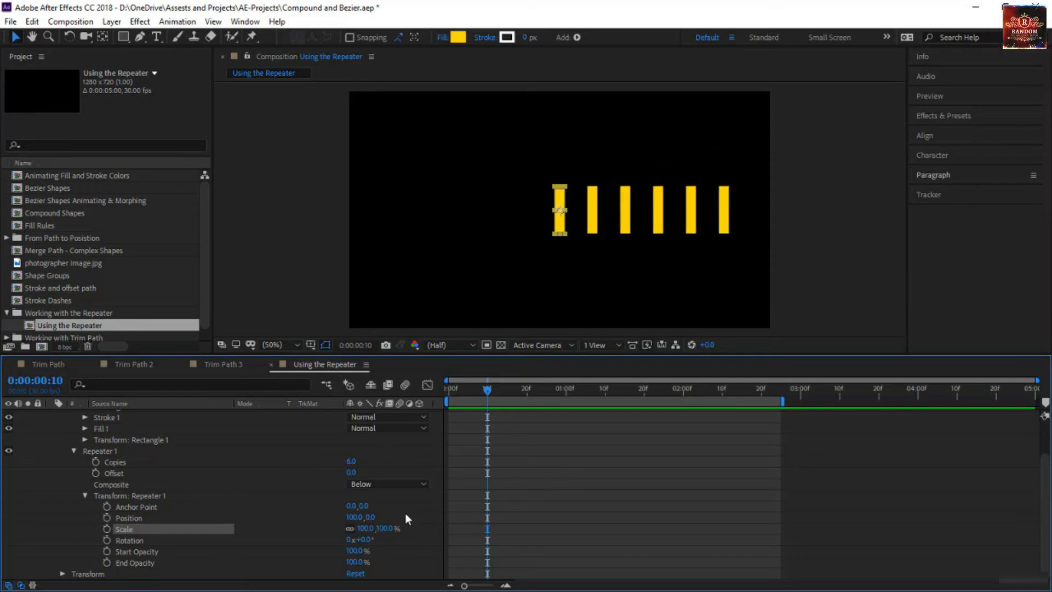
Move the row of bars left in the composition, try Rotation values of 45° and 30° in Transform: Repeater 1, and undo both rotations
{"action": "left_click_drag", "start_coordinate": [559, 211], "coordinate": [440, 211]}
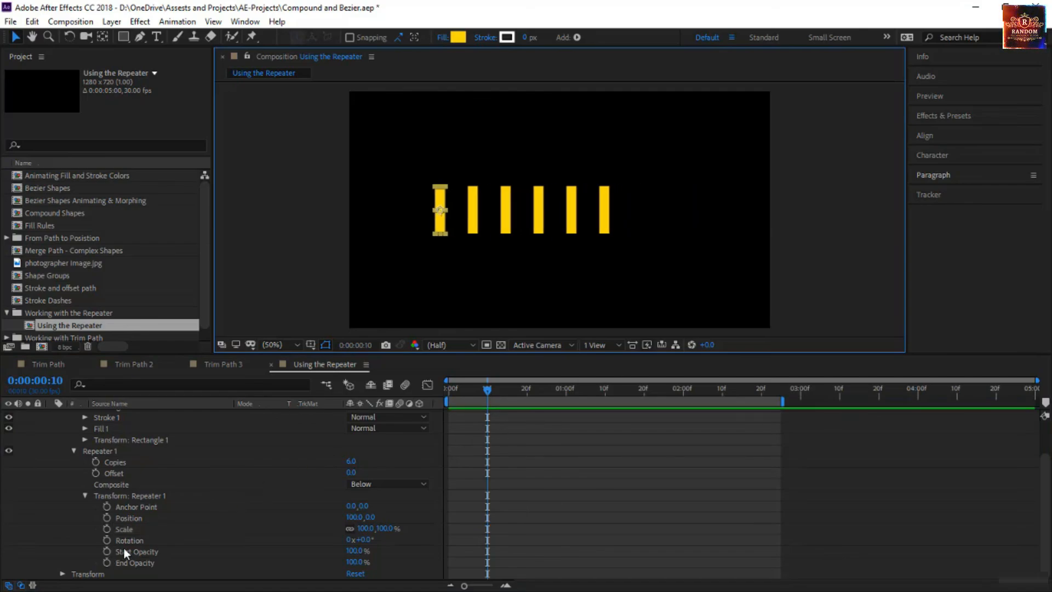
{"action": "left_click", "coordinate": [371, 537]}
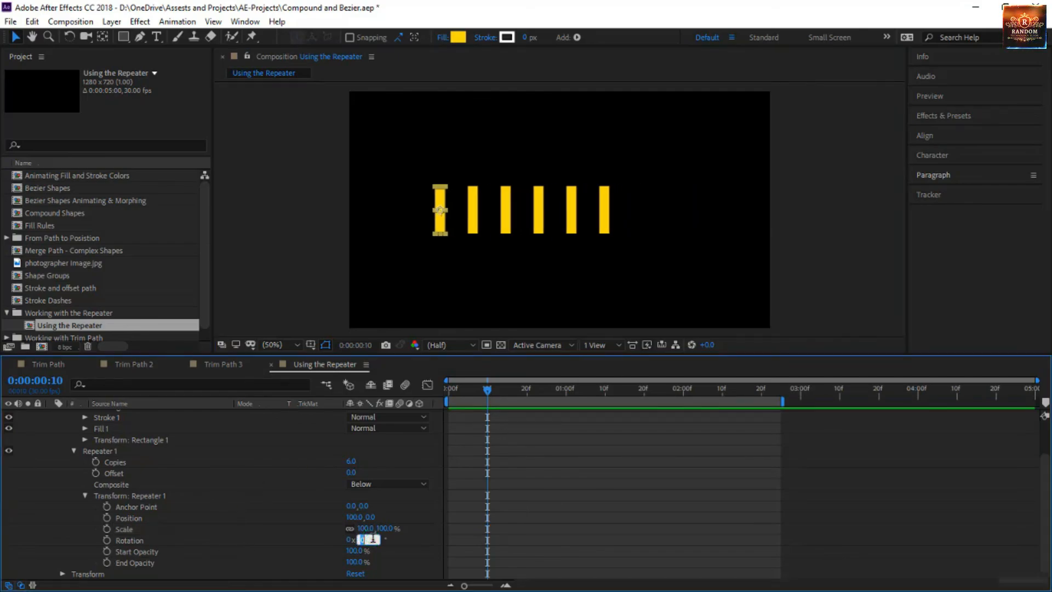
{"action": "type", "text": "45"}
{"action": "key", "text": "Return"}
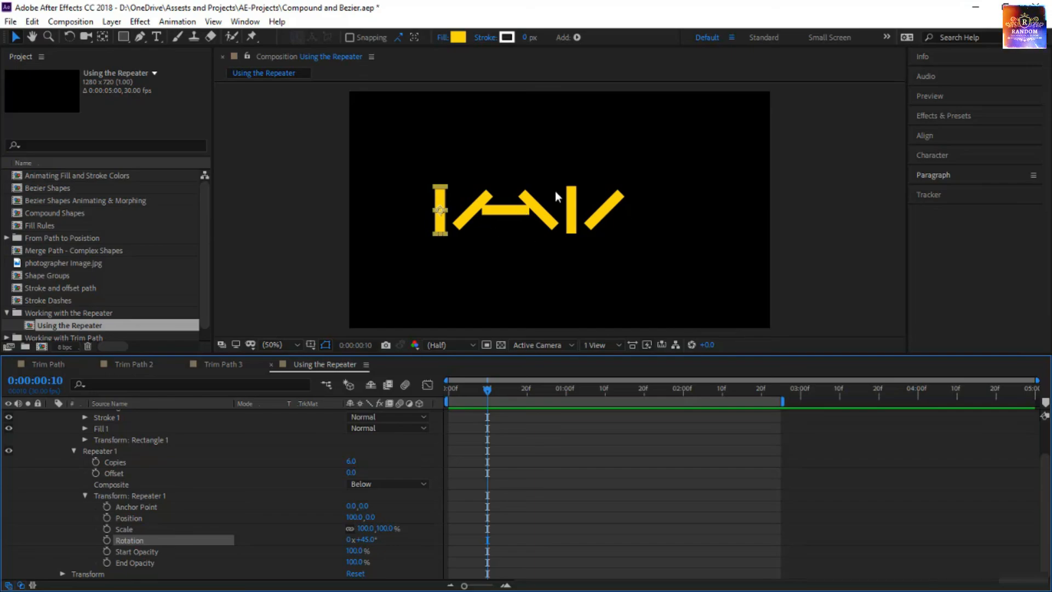
{"action": "left_click", "coordinate": [364, 540]}
{"action": "type", "text": "30"}
{"action": "key", "text": "Return"}
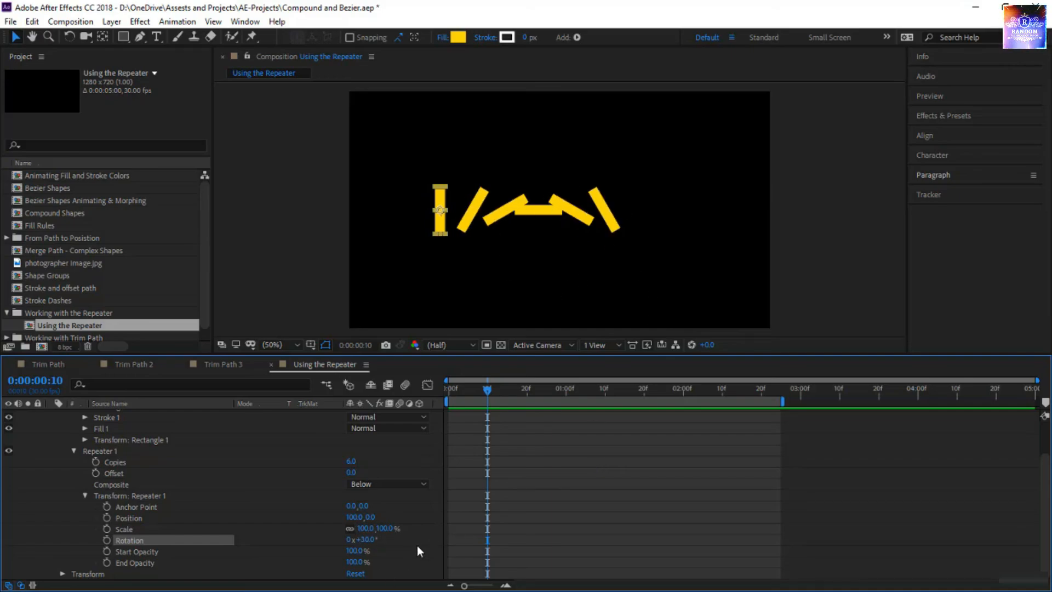
{"action": "key", "text": "ctrl+z"}
{"action": "key", "text": "ctrl+z"}
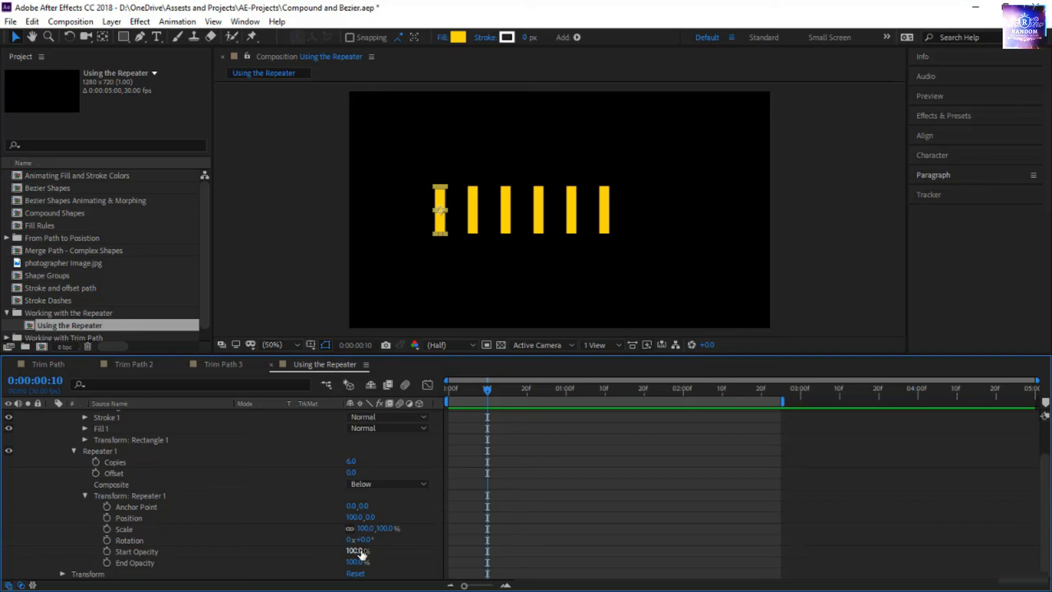
Try a Start Opacity of 0% with 8 Copies on Repeater 1, and undo both changes
{"action": "left_click_drag", "start_coordinate": [361, 554], "coordinate": [348, 558]}
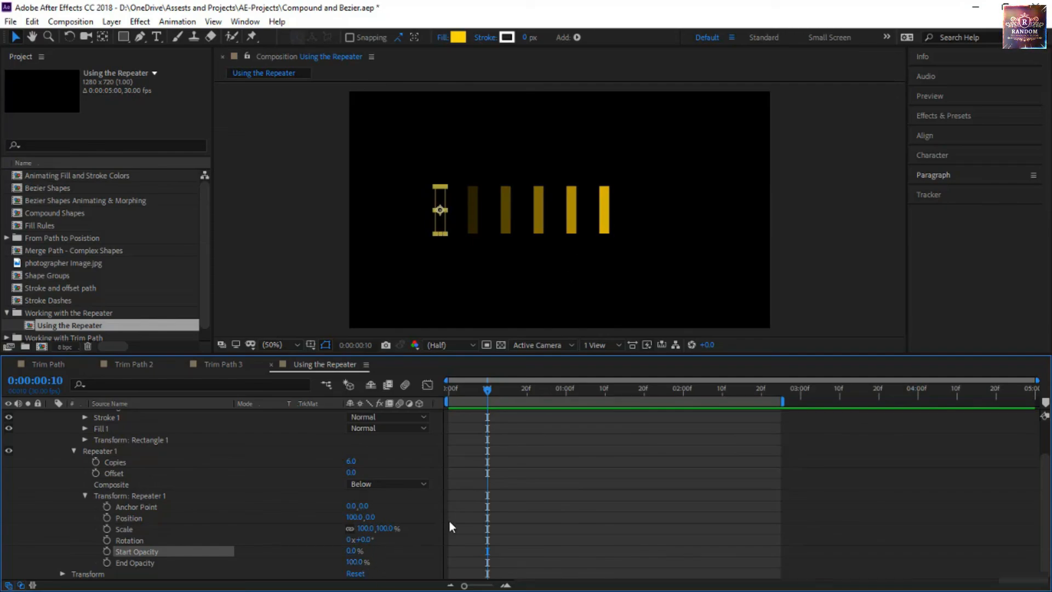
{"action": "left_click", "coordinate": [354, 461]}
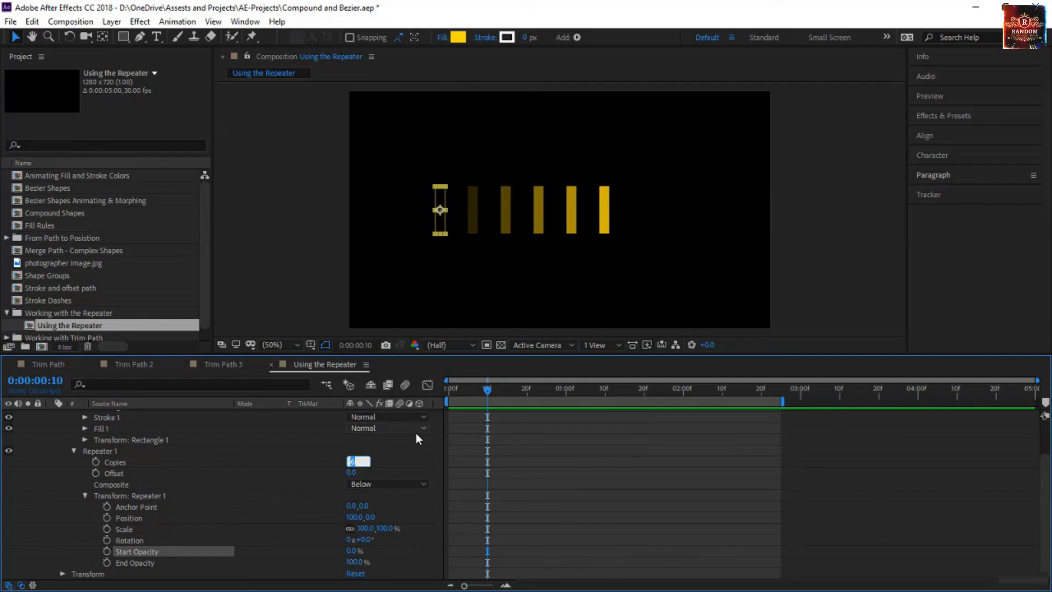
{"action": "type", "text": "8"}
{"action": "key", "text": "Return"}
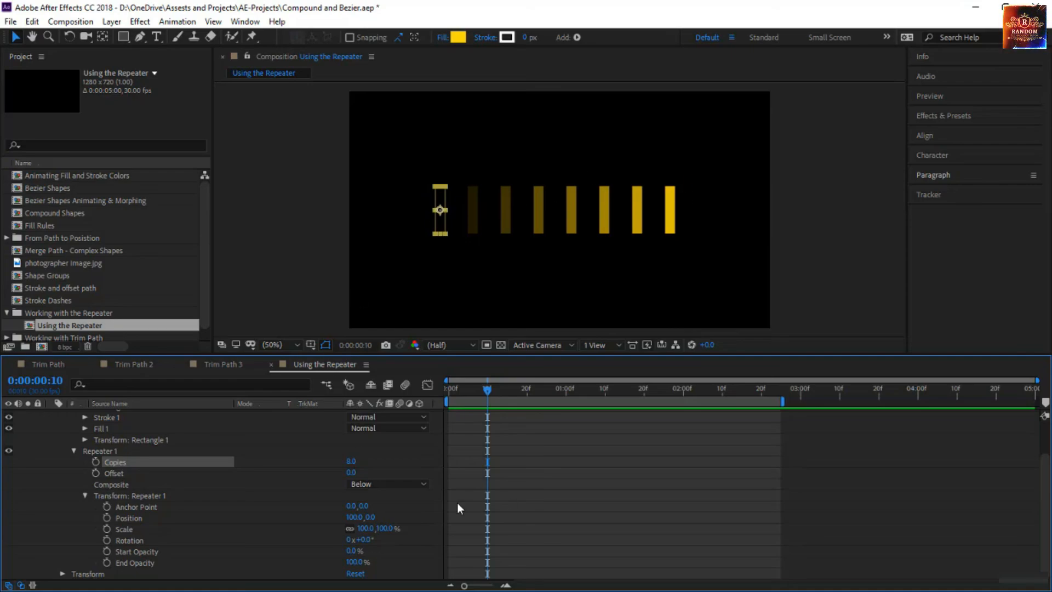
{"action": "key", "text": "ctrl+z"}
{"action": "key", "text": "ctrl+z"}
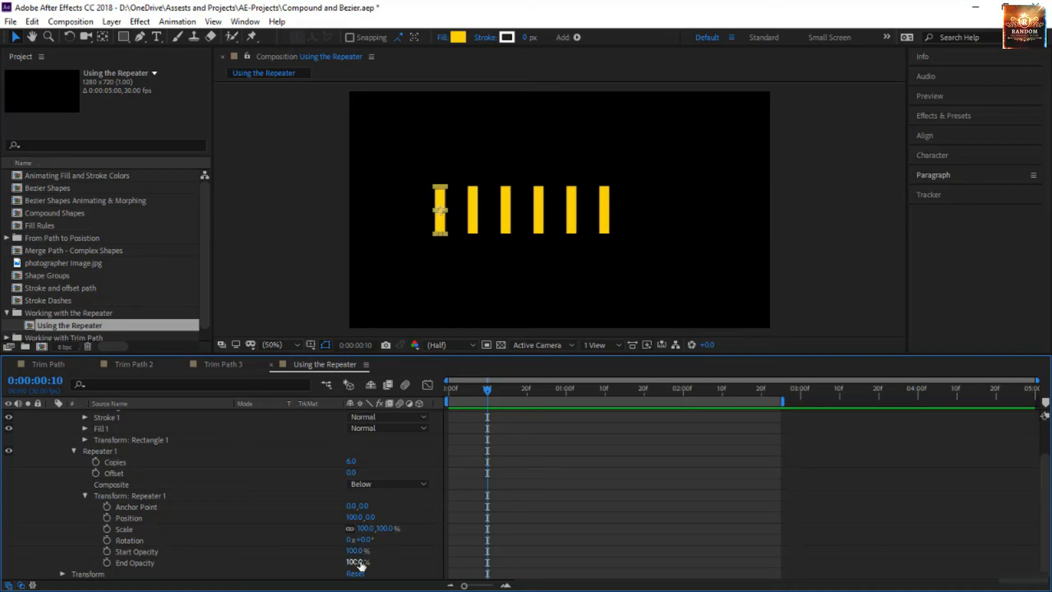
Set the End Opacity to 0% in Transform: Repeater 1 and review the Repeater 1 properties
{"action": "left_click", "coordinate": [357, 562]}
{"action": "type", "text": "0"}
{"action": "key", "text": "Return"}
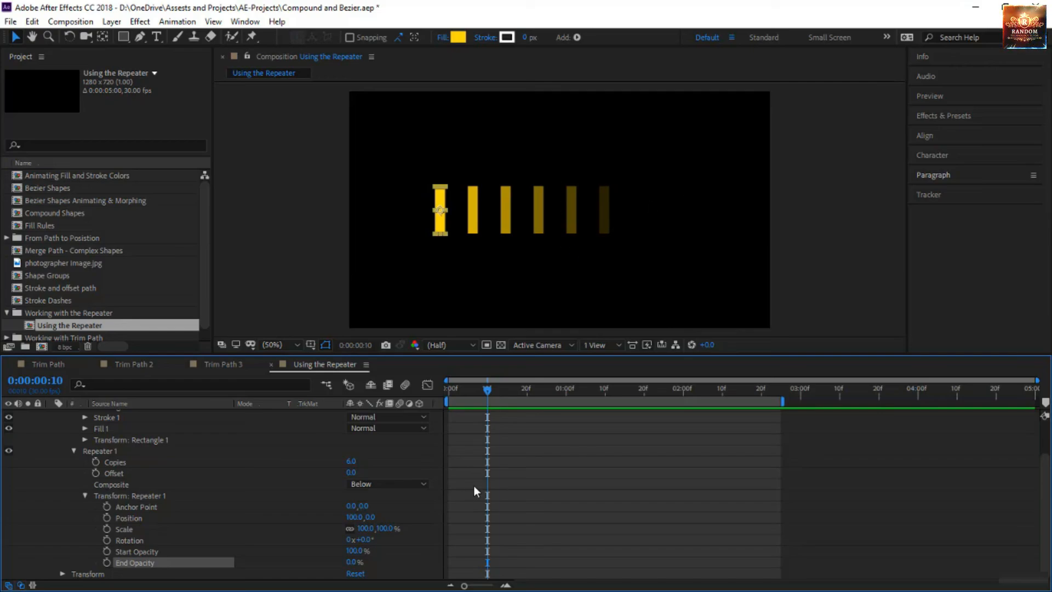
{"action": "left_click", "coordinate": [190, 495]}
{"action": "scroll", "coordinate": [233, 498], "scroll_direction": "up", "scroll_amount": 2}
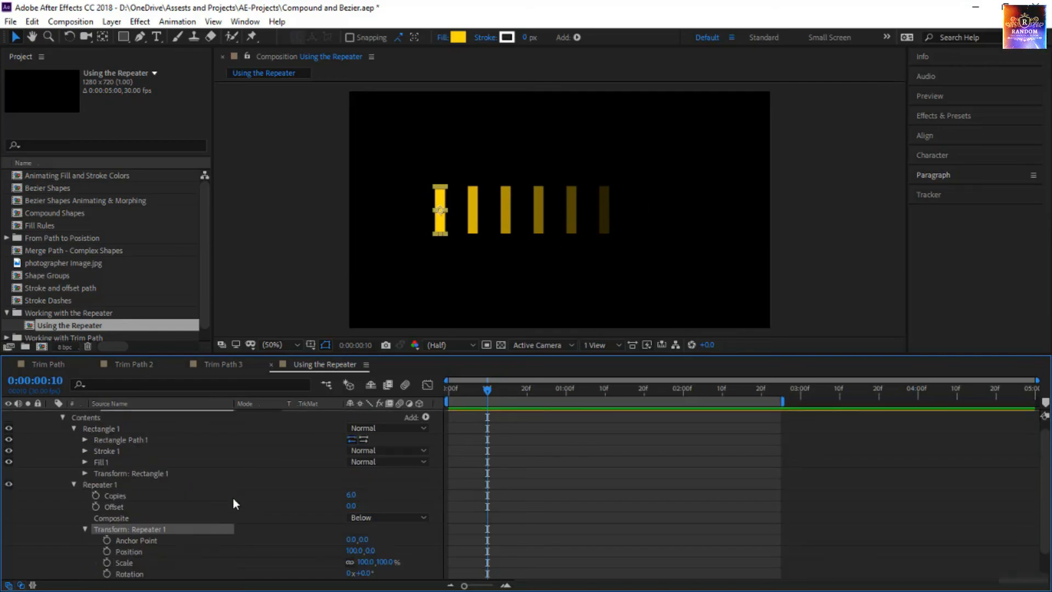
{"action": "scroll", "coordinate": [233, 500], "scroll_direction": "down", "scroll_amount": 2}
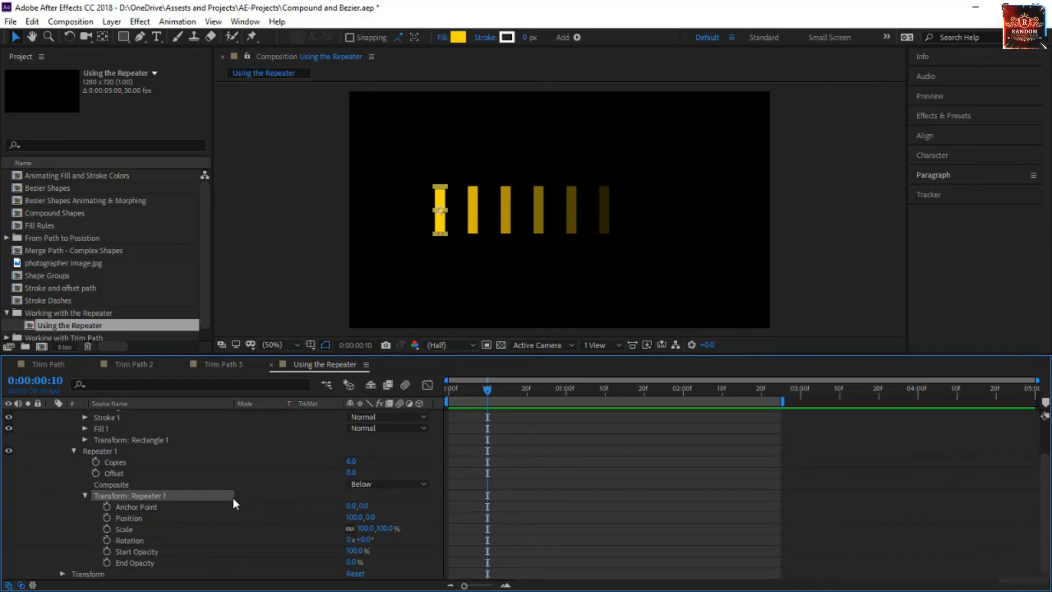
{"action": "left_click", "coordinate": [100, 450]}
{"action": "left_click", "coordinate": [124, 462]}
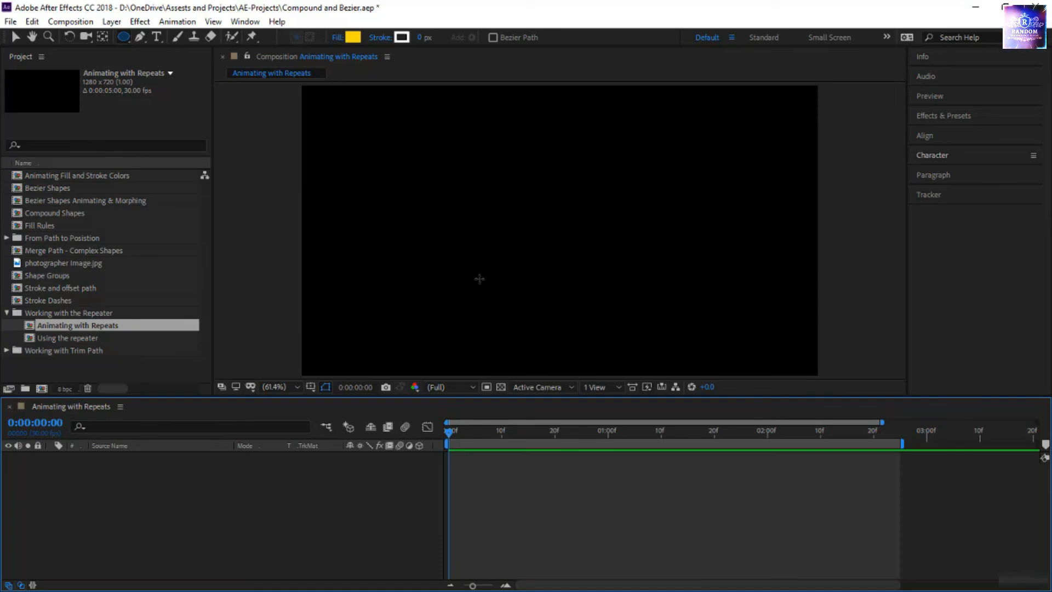
Draw a narrow vertical yellow rectangle in the Animating with Repeats composition, positioned at about -107, -99
{"action": "left_click", "coordinate": [123, 37]}
{"action": "left_click_drag", "start_coordinate": [124, 41], "coordinate": [183, 35]}
{"action": "mouse_move", "coordinate": [511, 172]}
{"action": "left_mouse_down"}
{"action": "mouse_move", "coordinate": [525, 223]}
{"action": "mouse_move", "coordinate": [520, 210]}
{"action": "left_mouse_up"}
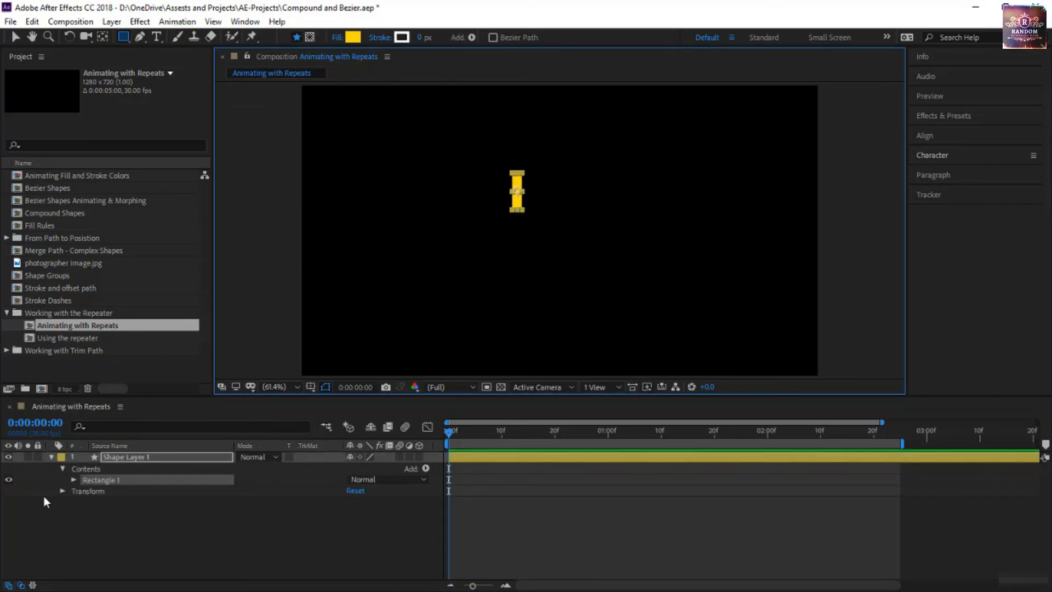
Set the Position in Transform: Rectangle 1 to 0, 0 and centre the layer's anchor point on the bar
{"action": "left_click", "coordinate": [71, 482]}
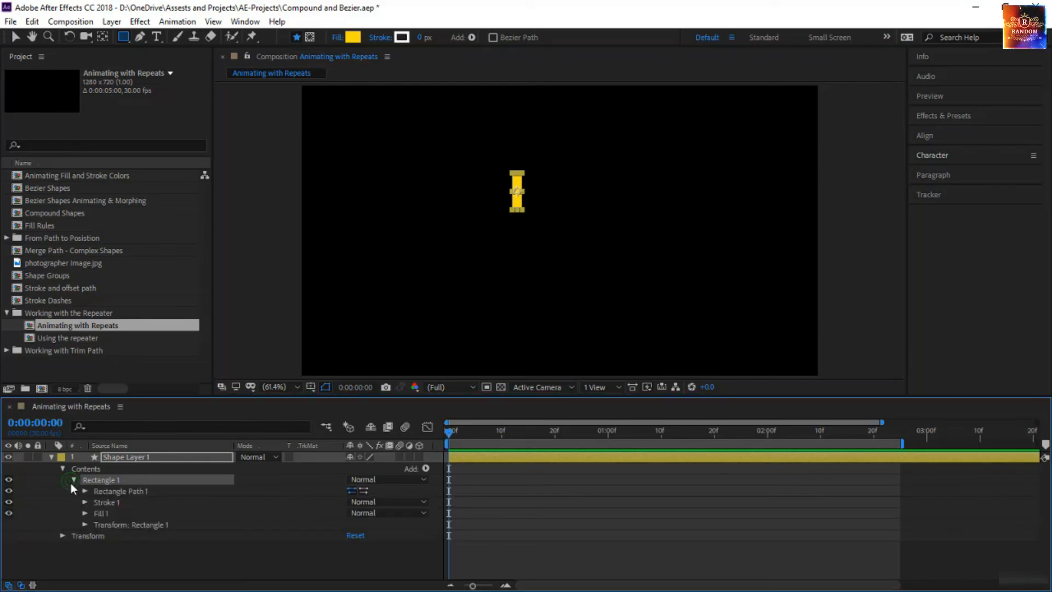
{"action": "left_click", "coordinate": [84, 525]}
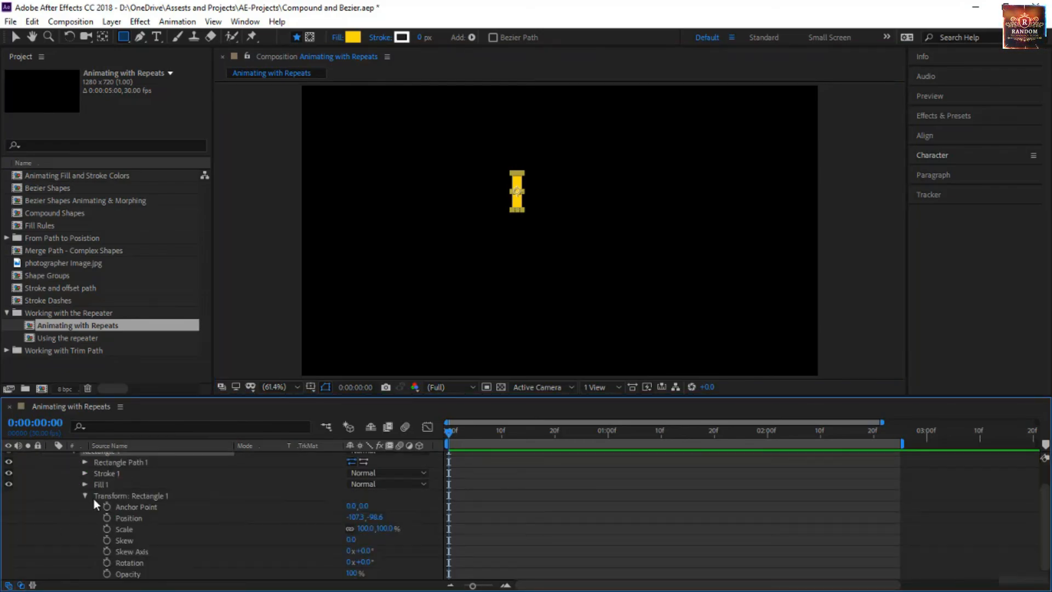
{"action": "left_click", "coordinate": [156, 495]}
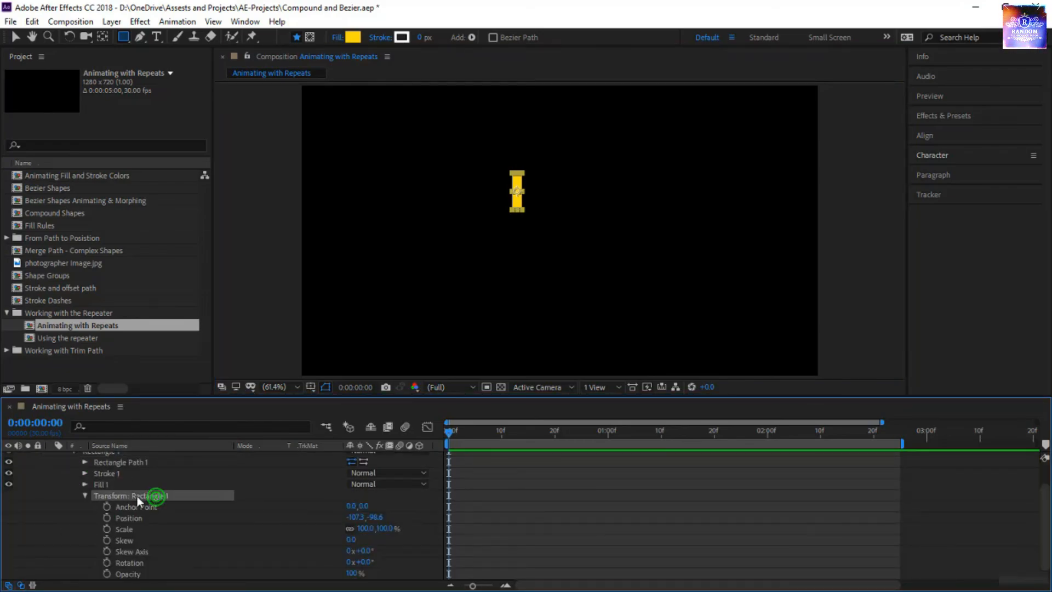
{"action": "left_click", "coordinate": [354, 519]}
{"action": "type", "text": "0"}
{"action": "key", "text": "Tab"}
{"action": "type", "text": "0"}
{"action": "key", "text": "Return"}
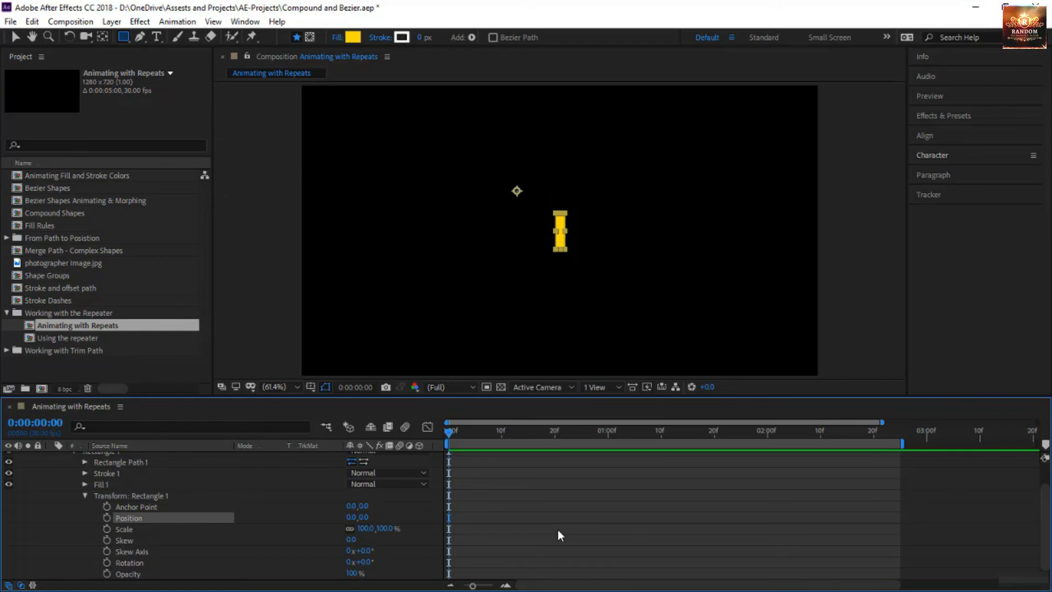
{"action": "key", "text": "ctrl+alt+Home"}
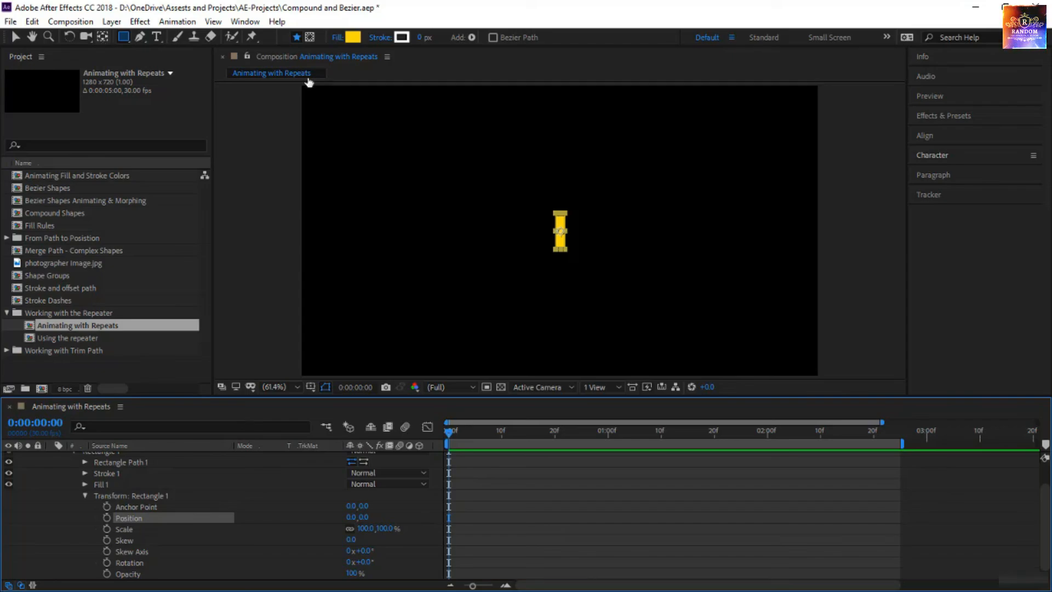
Add a Repeater to the Contents of Shape Layer 1 and collapse Transform: Rectangle 1
{"action": "scroll", "coordinate": [232, 512], "scroll_direction": "up", "scroll_amount": 2}
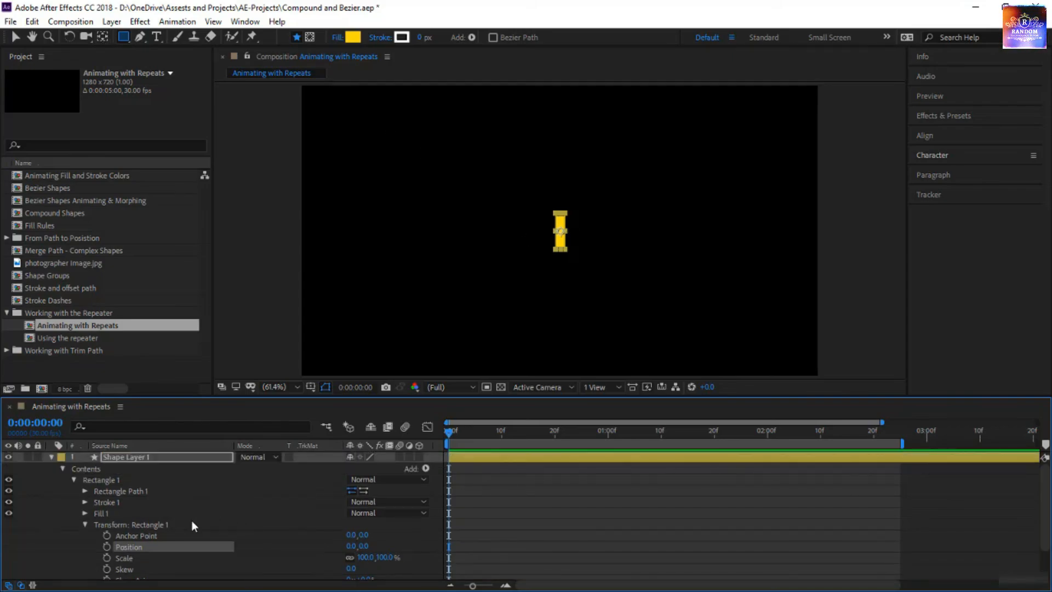
{"action": "left_click", "coordinate": [161, 469]}
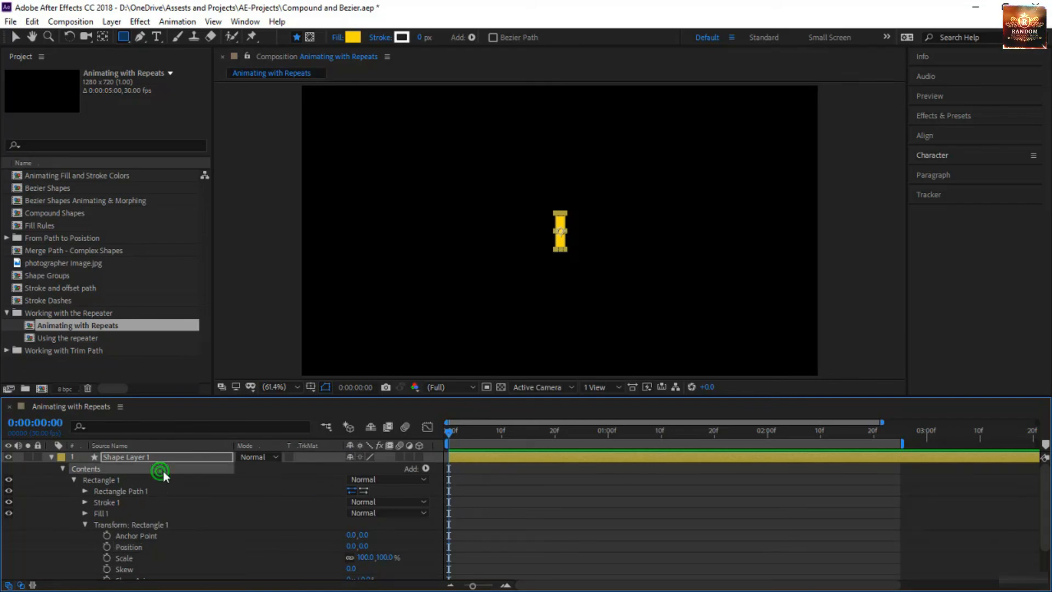
{"action": "left_click", "coordinate": [425, 469]}
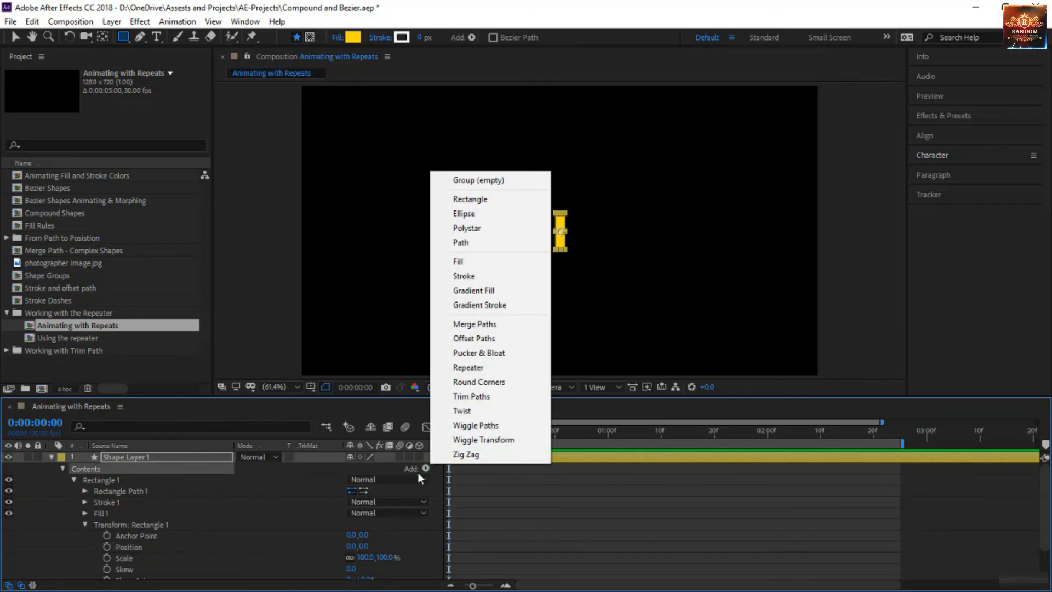
{"action": "left_click", "coordinate": [512, 367]}
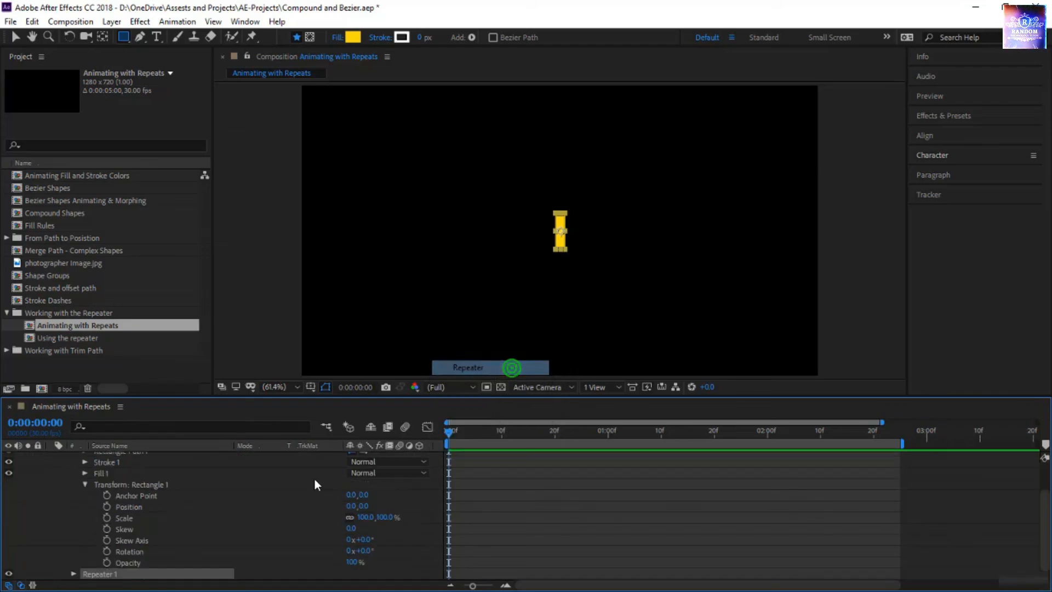
{"action": "scroll", "coordinate": [105, 504], "scroll_direction": "up", "scroll_amount": 2}
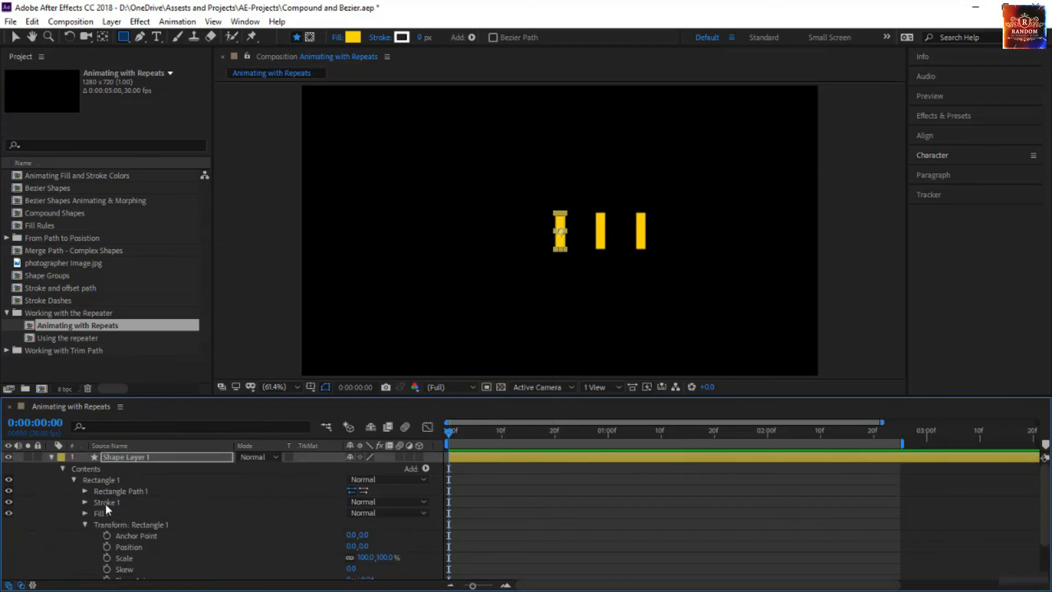
{"action": "left_click", "coordinate": [85, 525]}
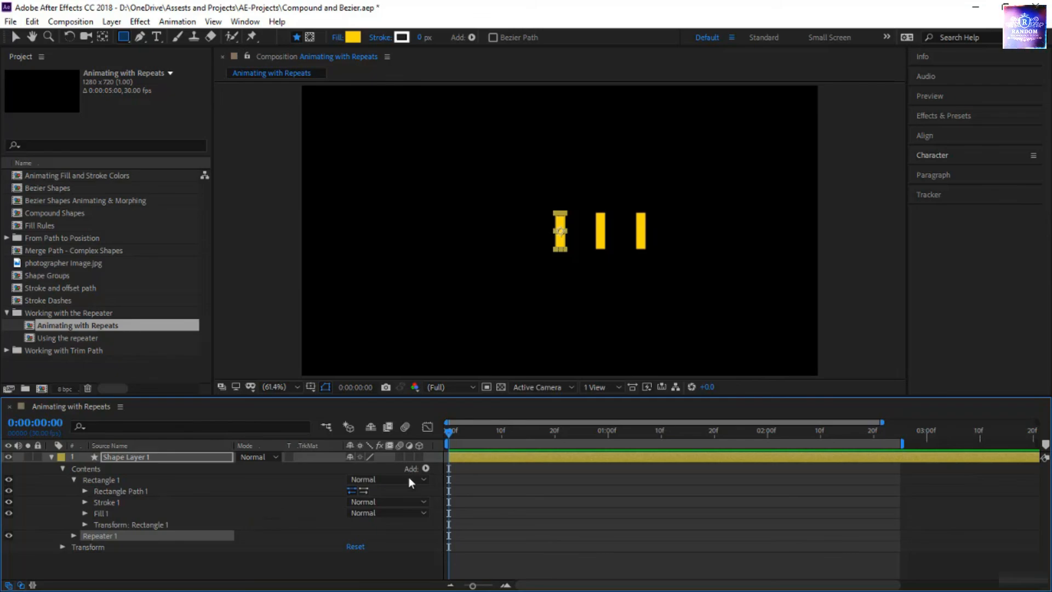
Set the number of Copies in Repeater 1 to 12
{"action": "left_click", "coordinate": [74, 535]}
{"action": "scroll", "coordinate": [210, 541], "scroll_direction": "down", "scroll_amount": 1}
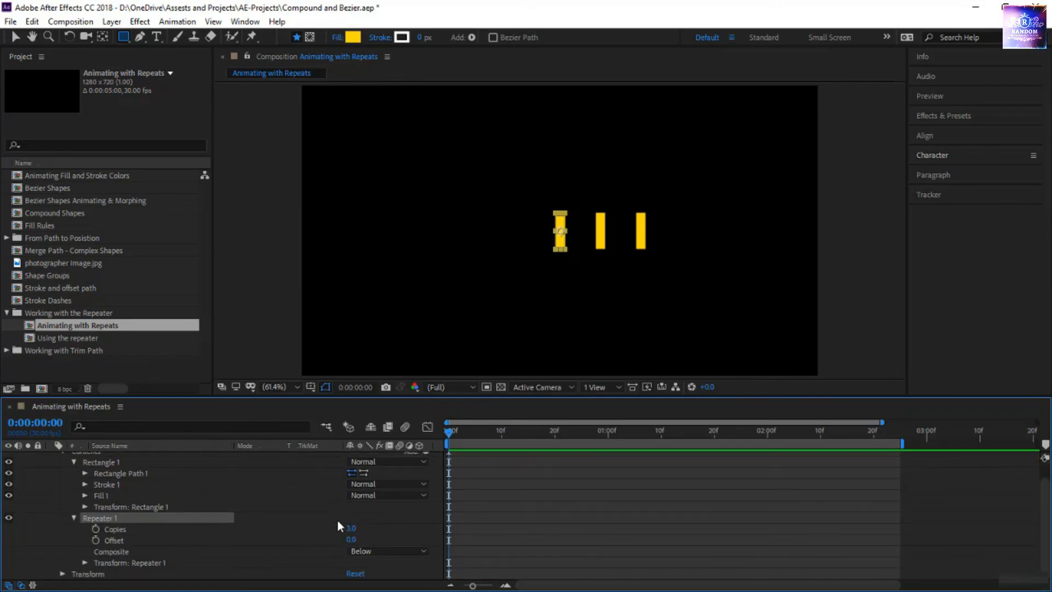
{"action": "left_click", "coordinate": [353, 528]}
{"action": "type", "text": "12"}
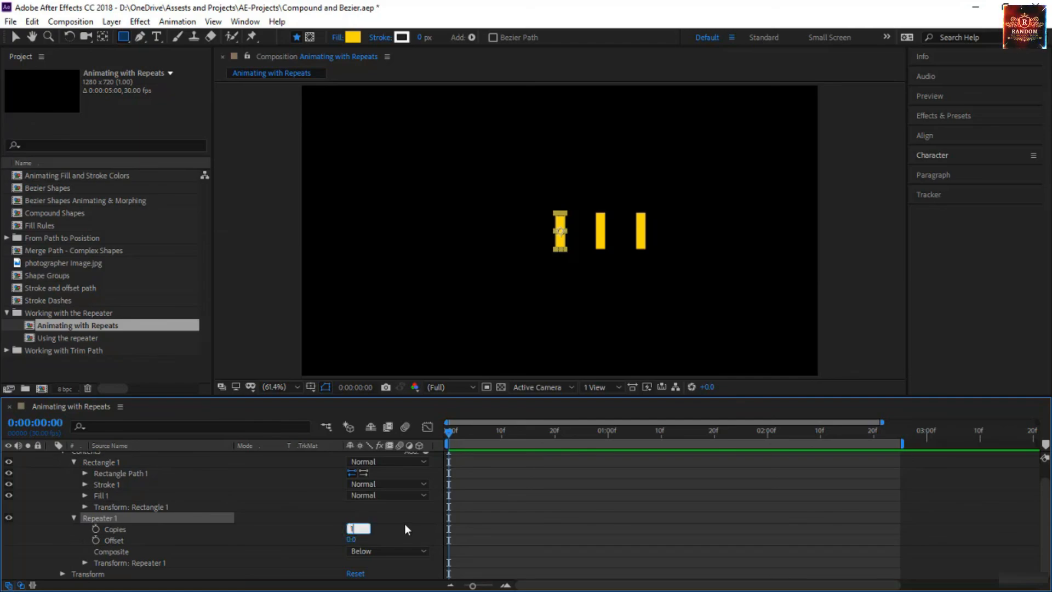
{"action": "key", "text": "Return"}
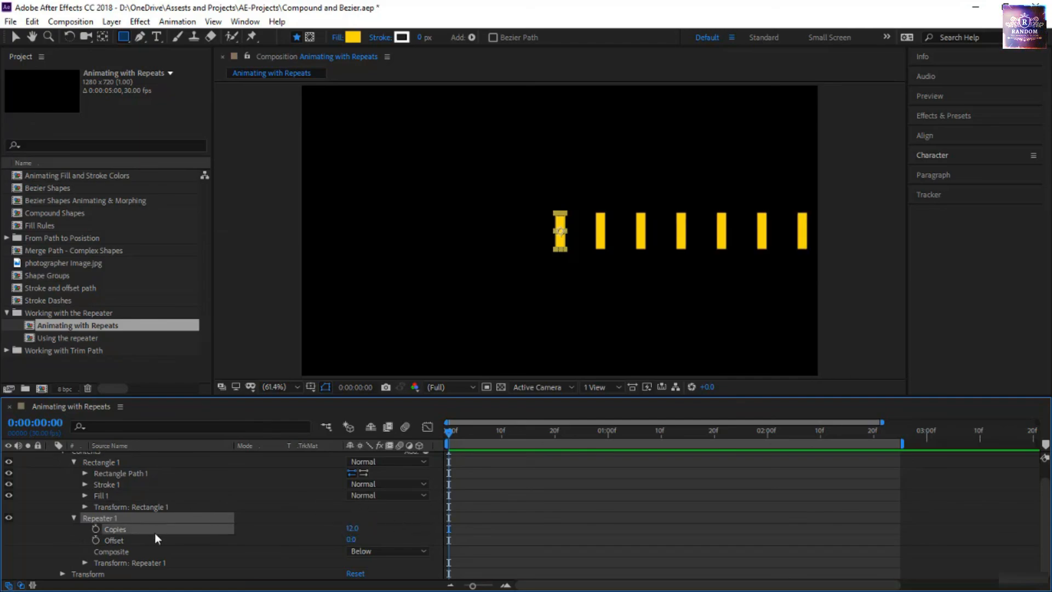
Set the horizontal Position in Transform: Repeater 1 to 0 so all copies stack on the original bar
{"action": "left_click", "coordinate": [85, 562]}
{"action": "scroll", "coordinate": [159, 553], "scroll_direction": "down", "scroll_amount": 3}
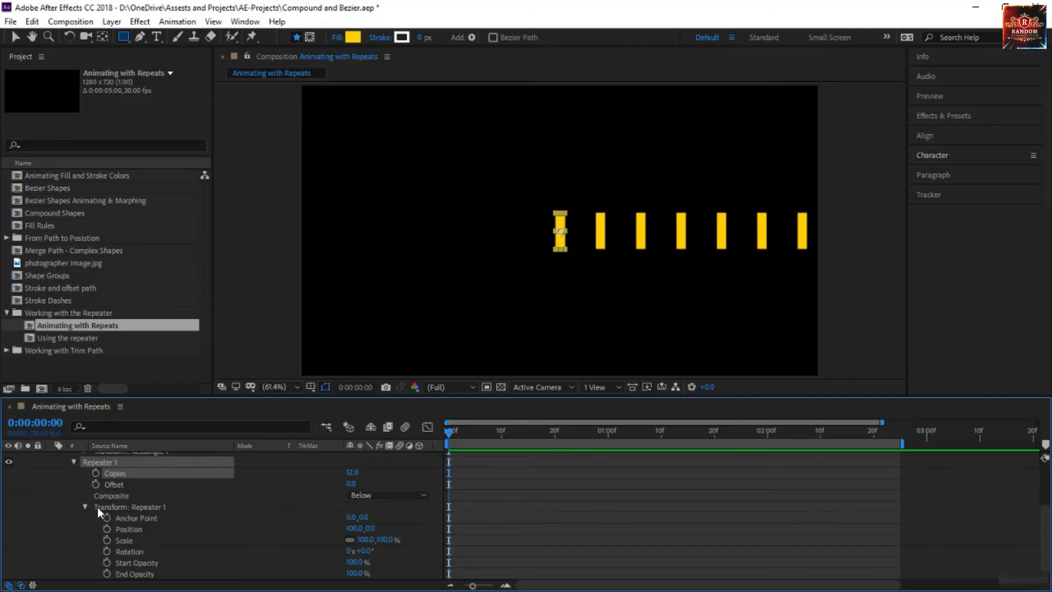
{"action": "left_click", "coordinate": [140, 506]}
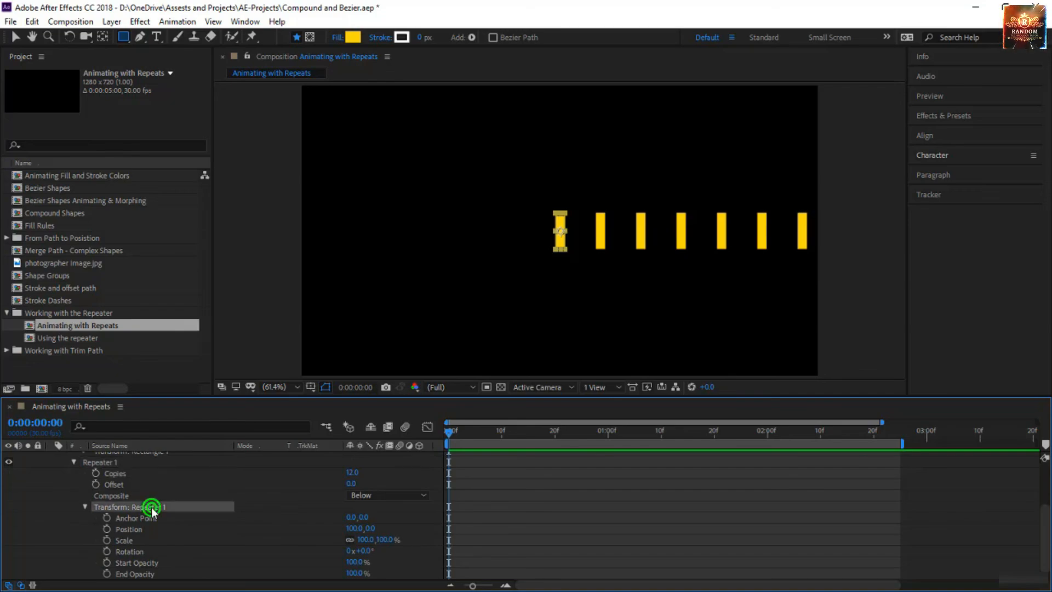
{"action": "left_click", "coordinate": [354, 529]}
{"action": "type", "text": "0"}
{"action": "key", "text": "Return"}
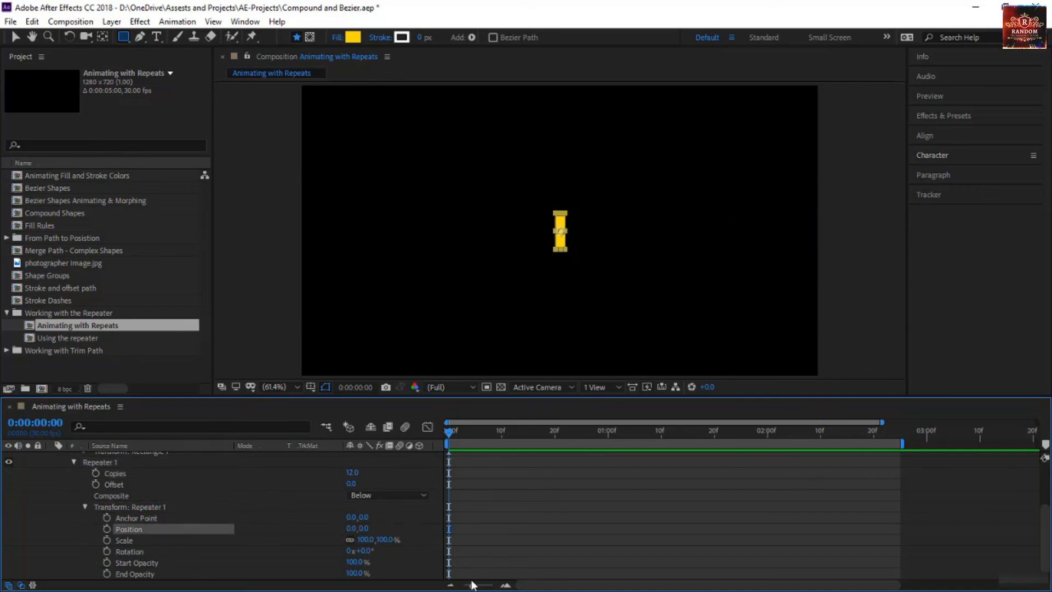
Set the Rotation in Transform: Repeater 1 so the 12 copies spread evenly around a full 360° circle
{"action": "left_click_drag", "start_coordinate": [367, 551], "coordinate": [380, 554]}
{"action": "key", "text": "ctrl+z"}
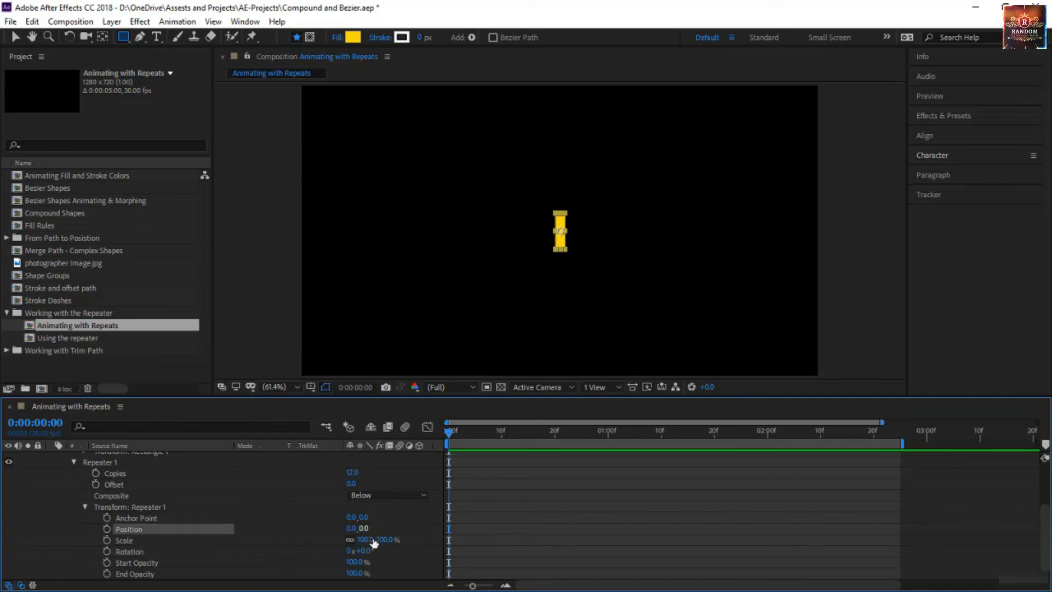
{"action": "left_click", "coordinate": [365, 550]}
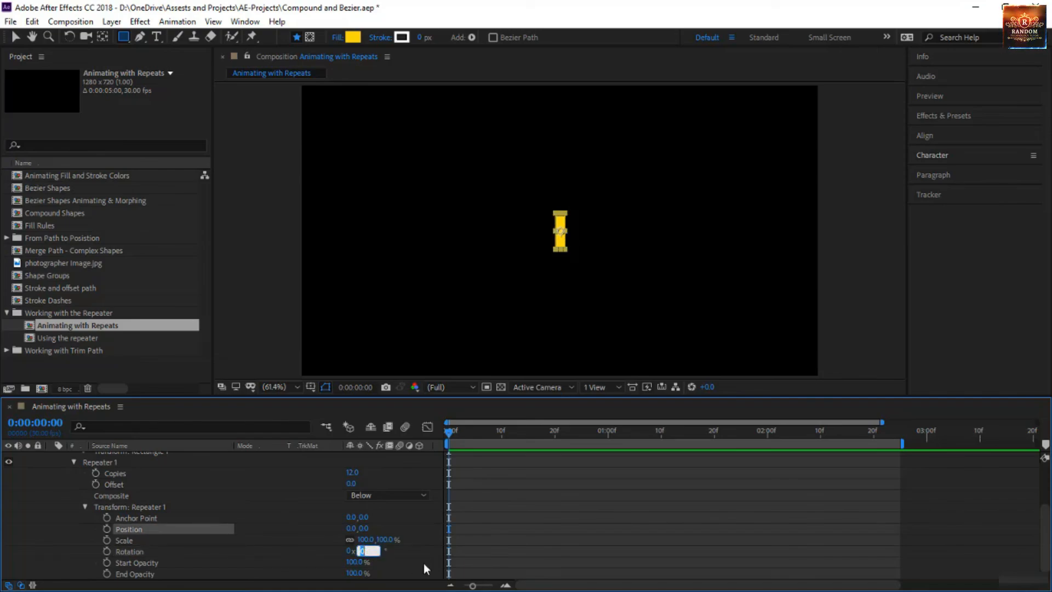
{"action": "type", "text": "360"}
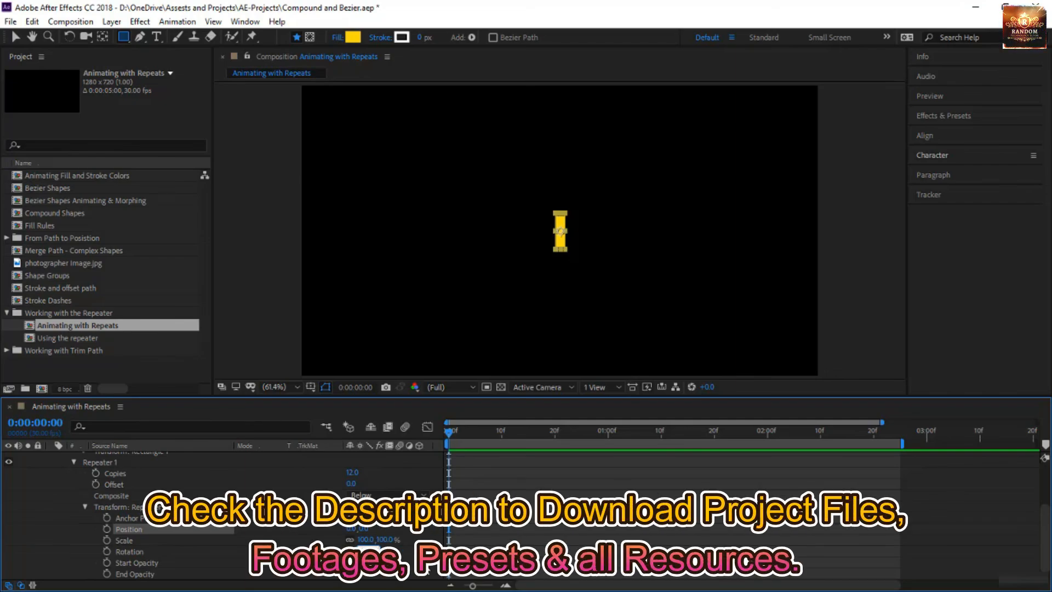
{"action": "key", "text": "Return"}
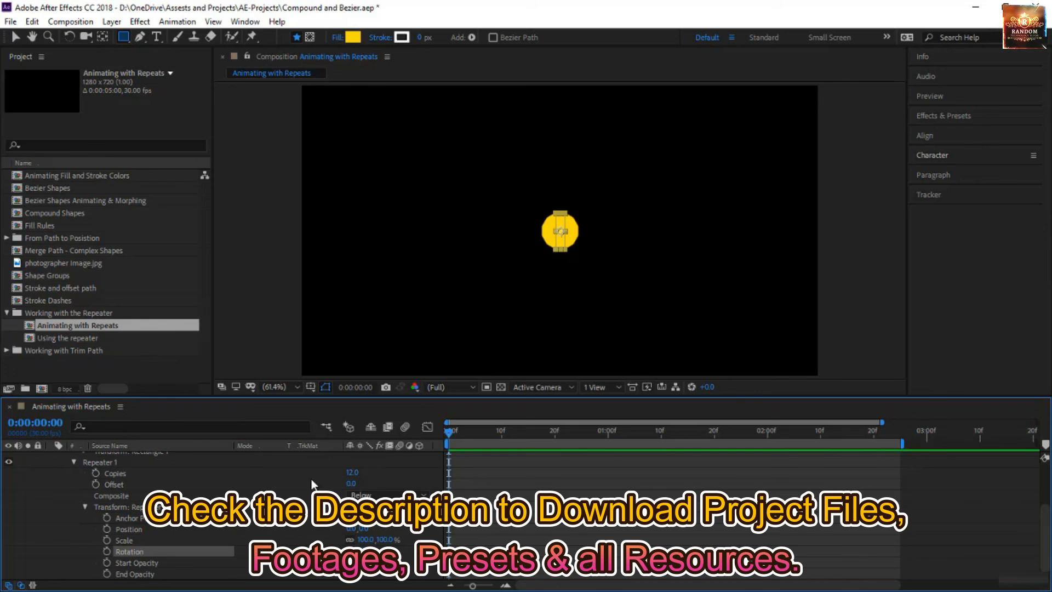
Set the vertical Position of Rectangle Path 1 to -184 so the 12 bars spread outward into a ring
{"action": "scroll", "coordinate": [294, 494], "scroll_direction": "up", "scroll_amount": 5}
{"action": "left_click", "coordinate": [135, 491]}
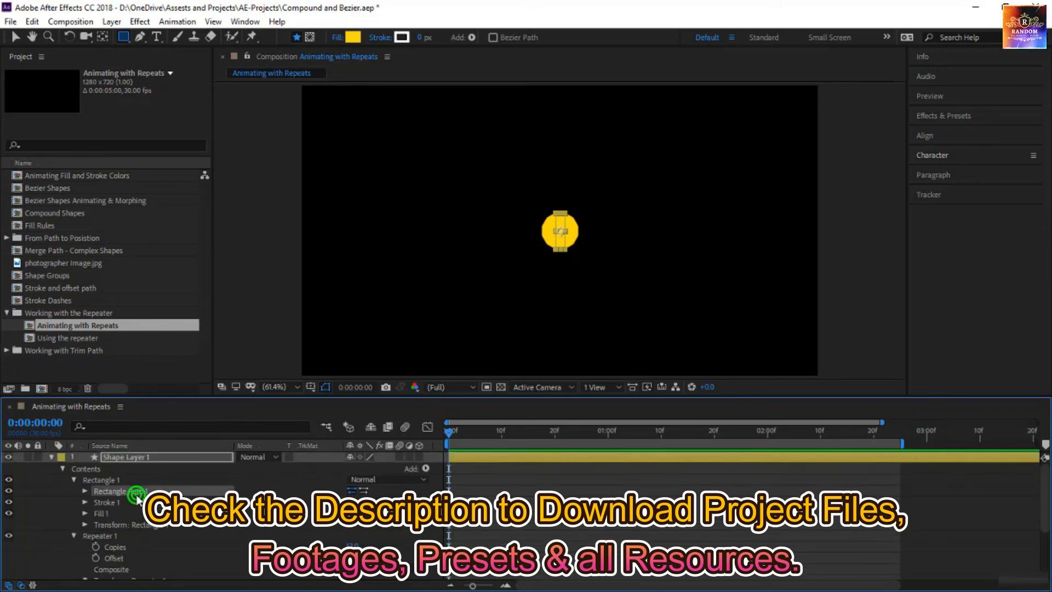
{"action": "left_click", "coordinate": [85, 492]}
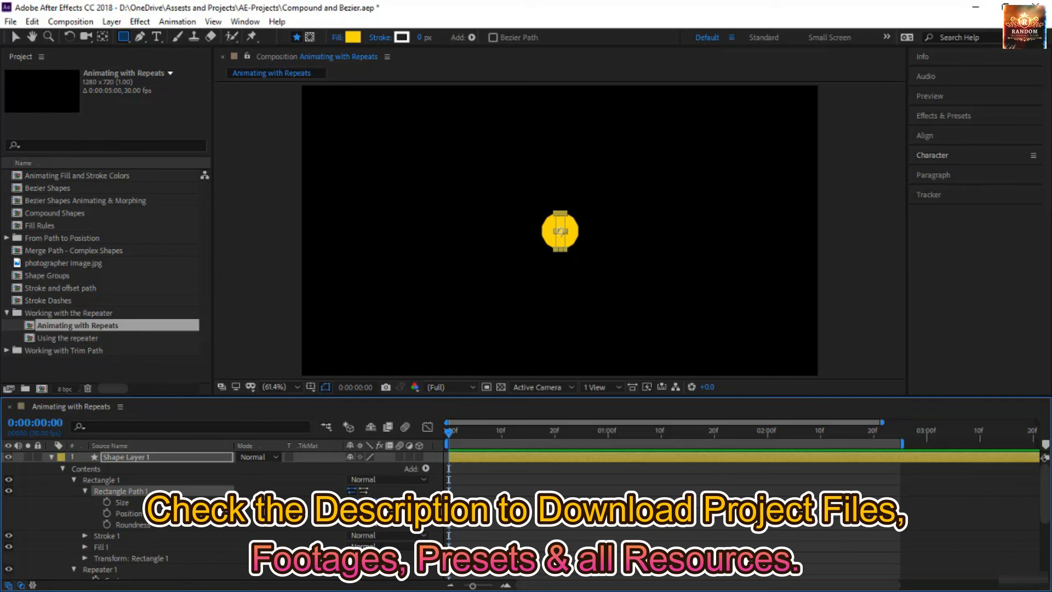
{"action": "left_click_drag", "start_coordinate": [364, 514], "coordinate": [211, 547]}
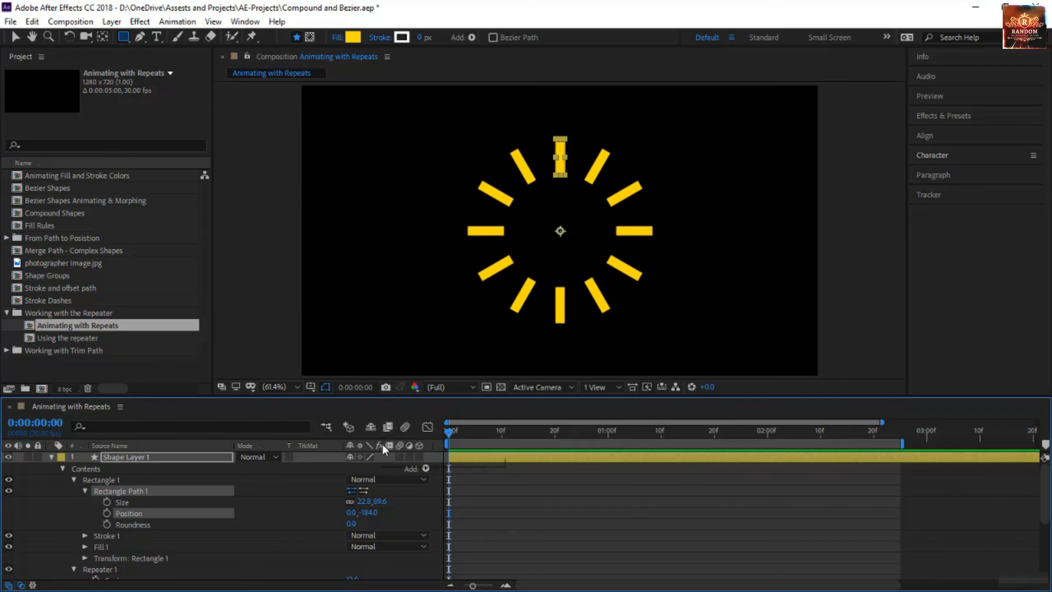
{"action": "scroll", "coordinate": [392, 485], "scroll_direction": "down", "scroll_amount": 5}
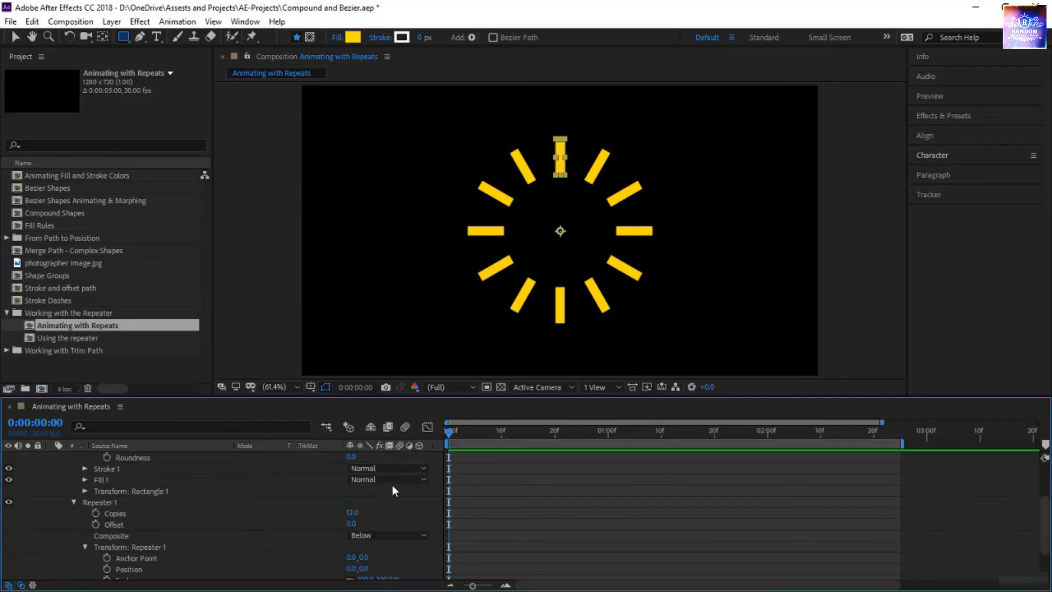
{"action": "scroll", "coordinate": [199, 479], "scroll_direction": "up", "scroll_amount": 3}
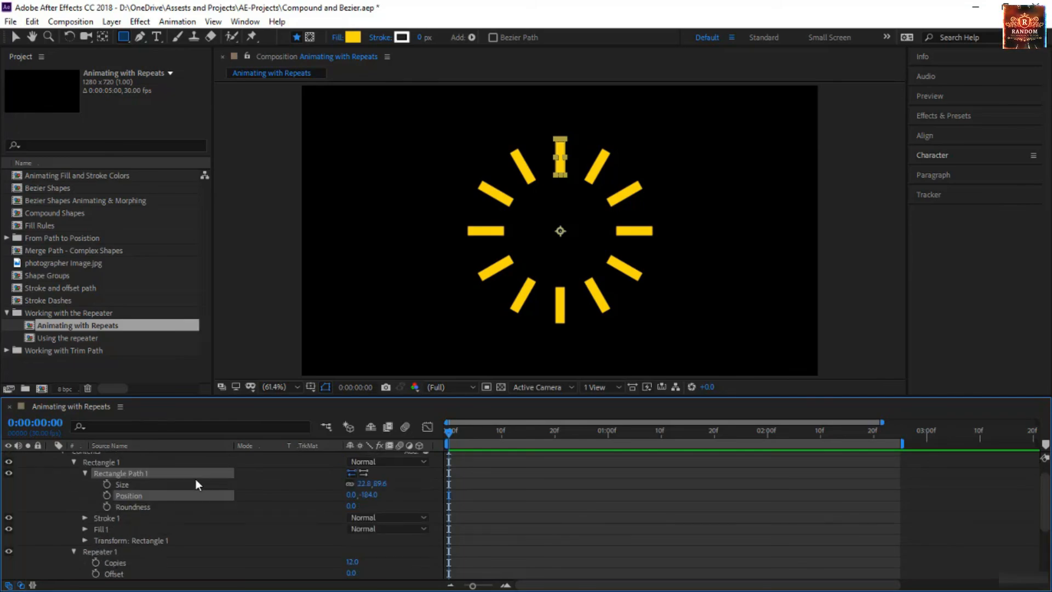
{"action": "scroll", "coordinate": [150, 463], "scroll_direction": "up", "scroll_amount": 1}
Add an Ellipse to the Rectangle 1 group with Size 28, 28 and Position 0, 258 to place dots outside the bars
{"action": "left_click", "coordinate": [101, 480]}
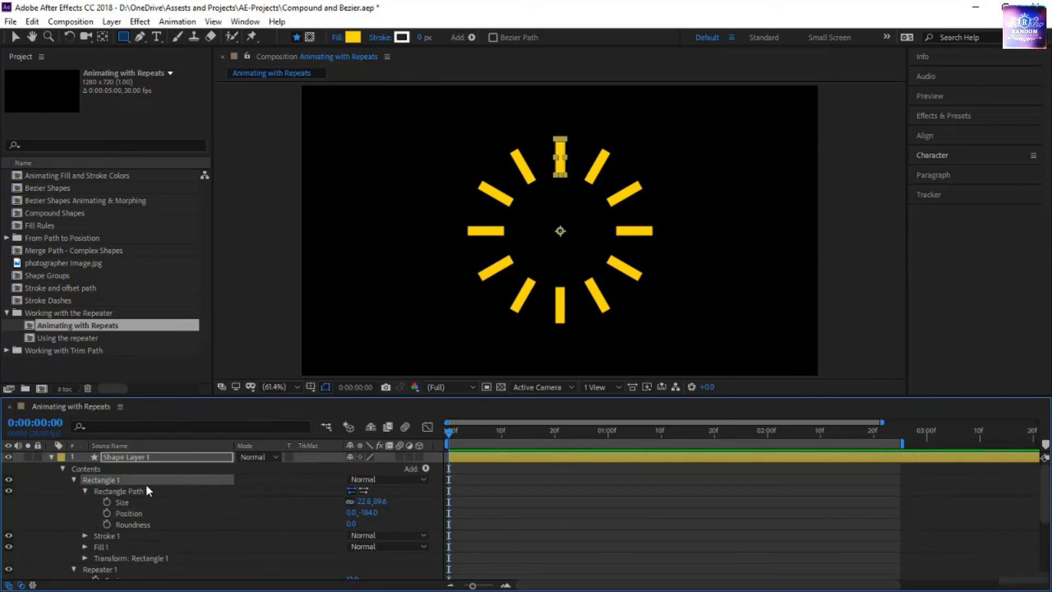
{"action": "left_click", "coordinate": [426, 469]}
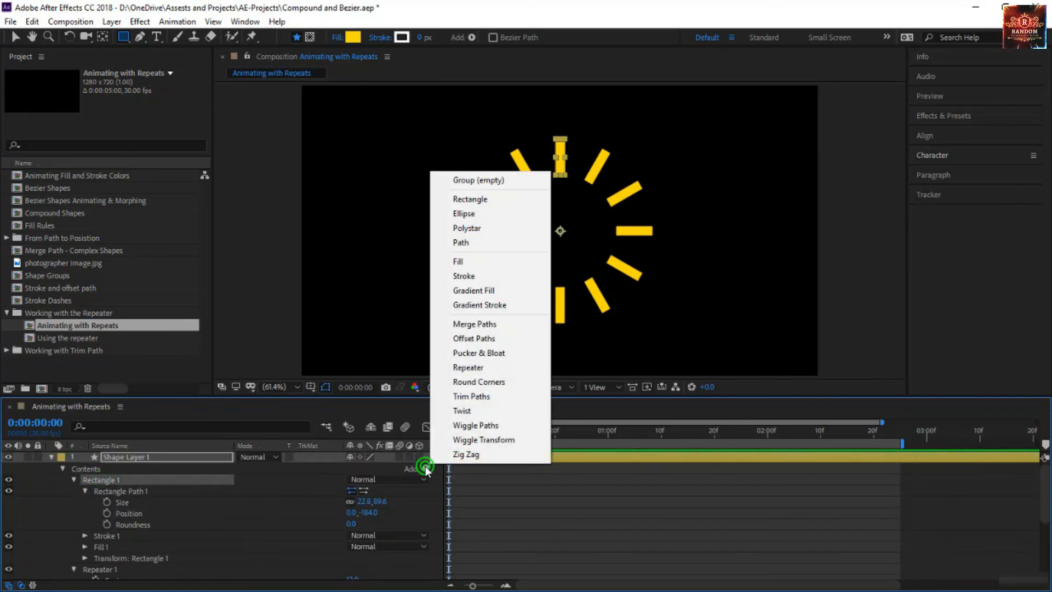
{"action": "left_click", "coordinate": [498, 214]}
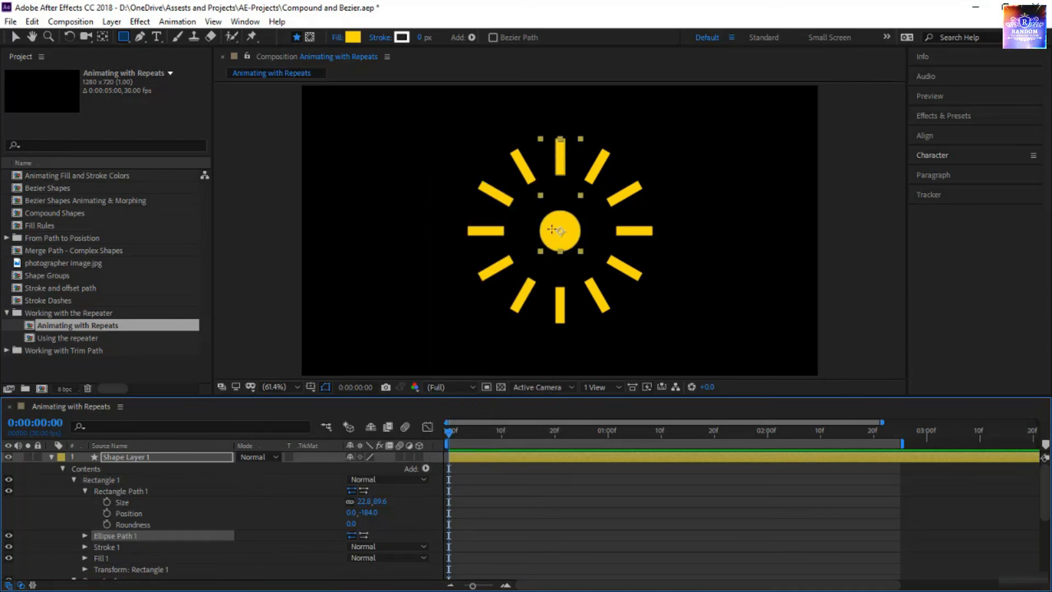
{"action": "left_click", "coordinate": [85, 535]}
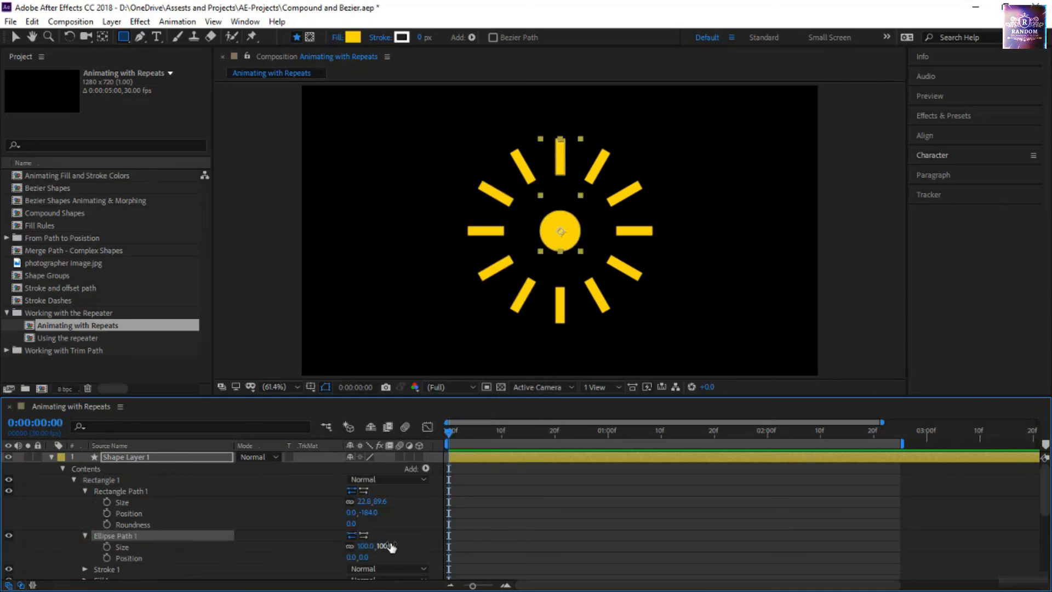
{"action": "left_click_drag", "start_coordinate": [387, 546], "coordinate": [560, 528]}
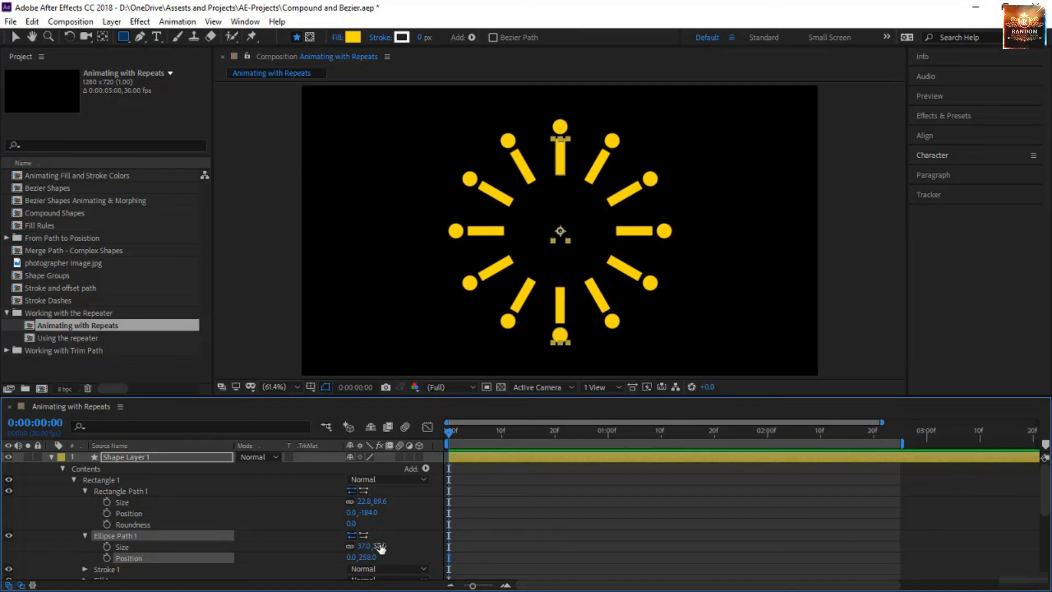
{"action": "left_click_drag", "start_coordinate": [382, 547], "coordinate": [373, 546]}
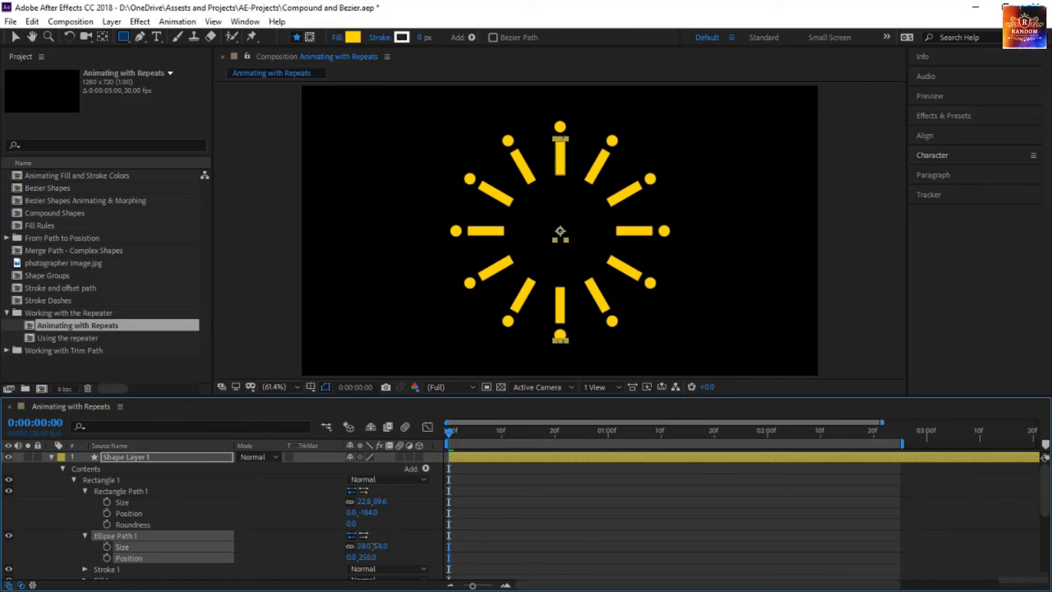
Add a second Ellipse to the Rectangle 1 group with Size 25, 25 and Position 0, 115 to place dots inside the bars
{"action": "left_click", "coordinate": [141, 481]}
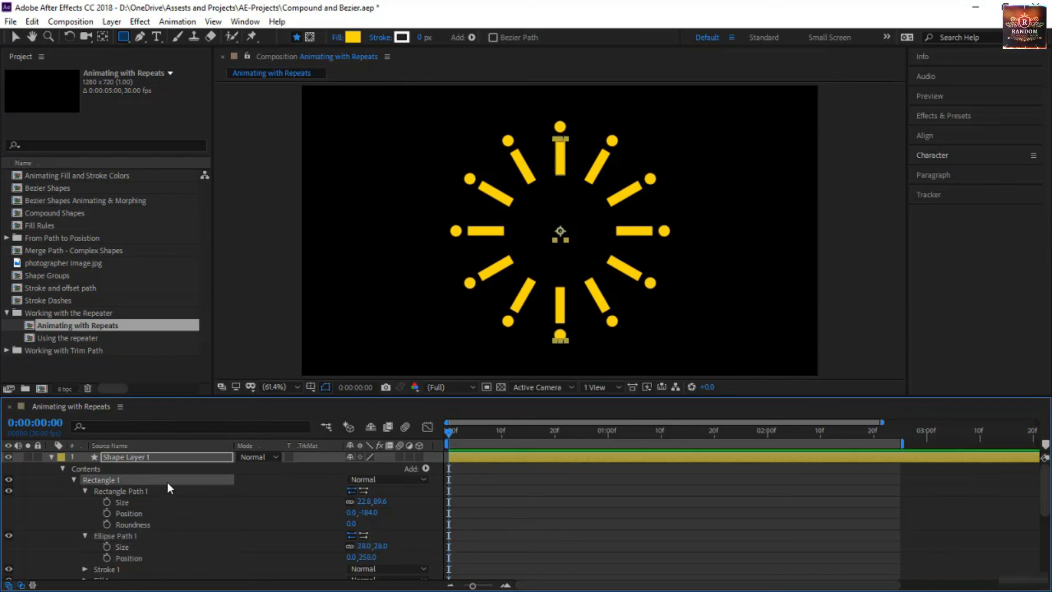
{"action": "left_click", "coordinate": [426, 469]}
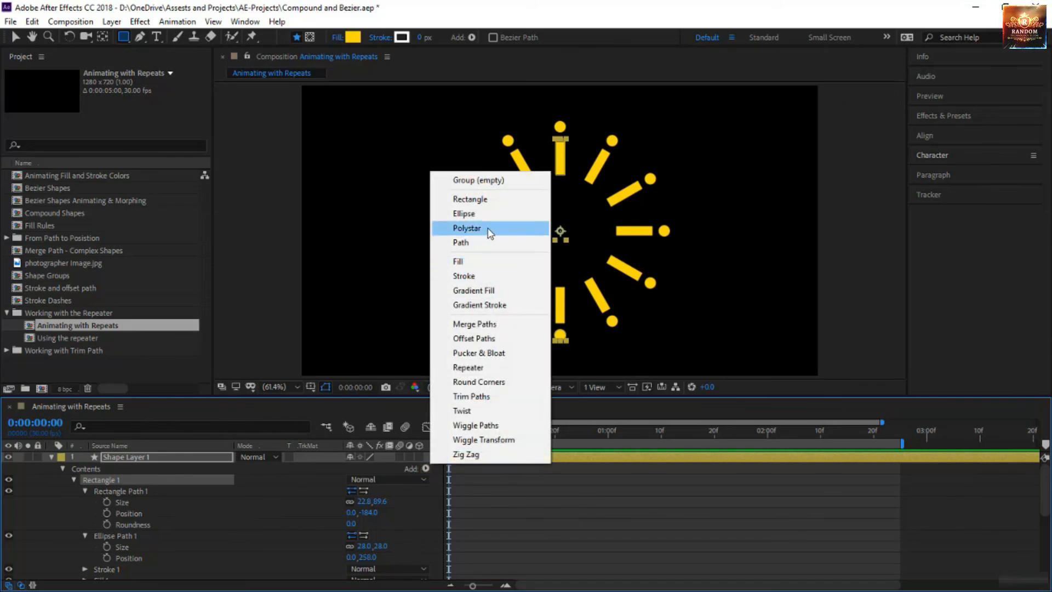
{"action": "left_click", "coordinate": [490, 214]}
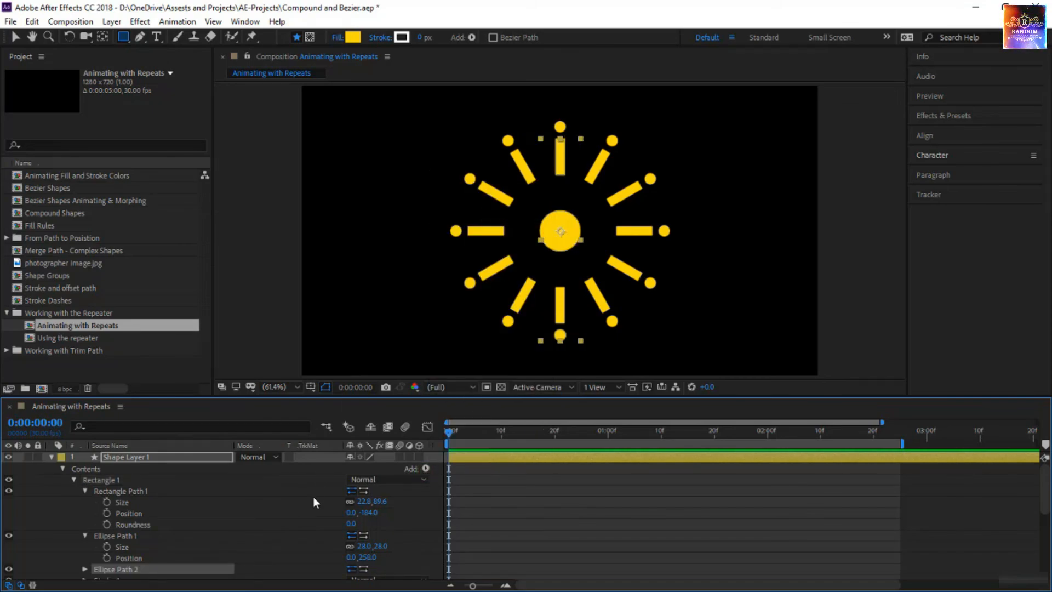
{"action": "scroll", "coordinate": [314, 497], "scroll_direction": "down", "scroll_amount": 3}
{"action": "left_click", "coordinate": [85, 536]}
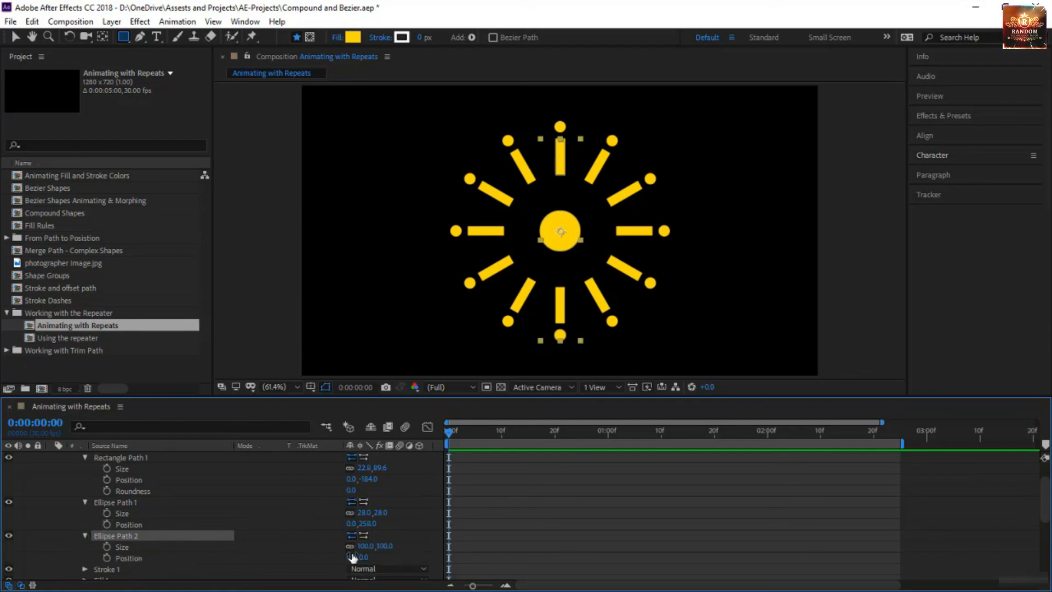
{"action": "mouse_move", "coordinate": [379, 545]}
{"action": "left_mouse_down"}
{"action": "mouse_move", "coordinate": [342, 547]}
{"action": "mouse_move", "coordinate": [367, 558]}
{"action": "mouse_move", "coordinate": [439, 551]}
{"action": "mouse_move", "coordinate": [379, 546]}
{"action": "left_mouse_up"}
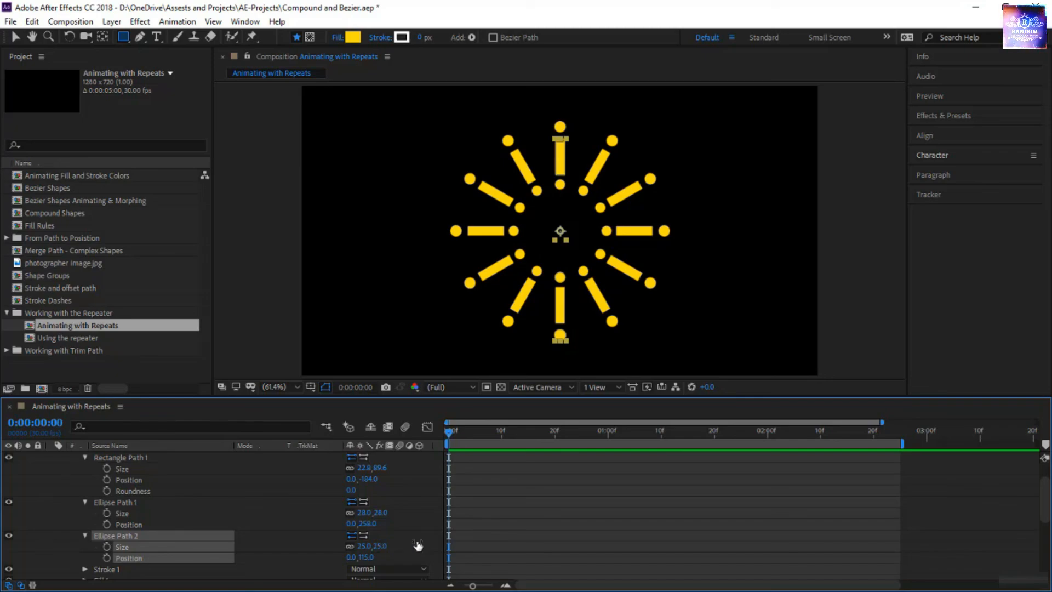
{"action": "left_click", "coordinate": [520, 544]}
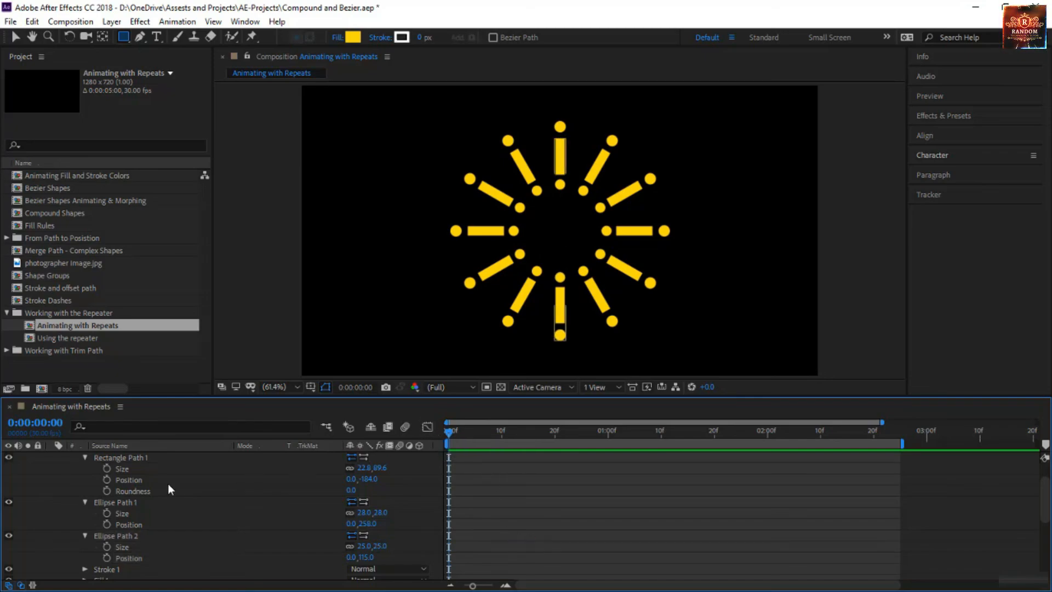
Temporarily hide Repeater 1 to examine the original bar and dots without copies, and restore its visibility
{"action": "scroll", "coordinate": [143, 483], "scroll_direction": "up", "scroll_amount": 2}
{"action": "left_click", "coordinate": [116, 483]}
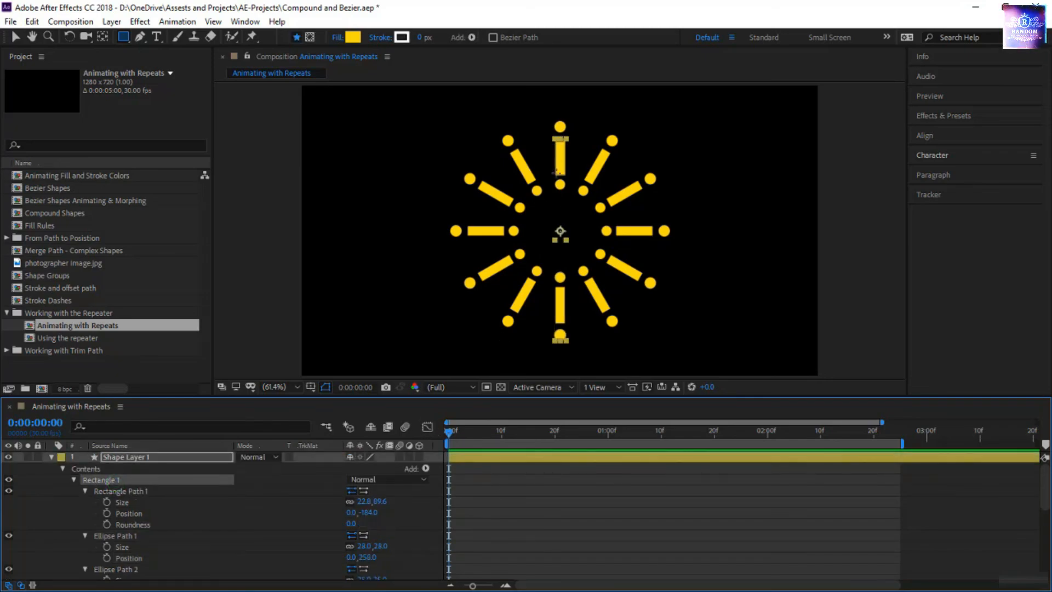
{"action": "scroll", "coordinate": [181, 515], "scroll_direction": "down", "scroll_amount": 3}
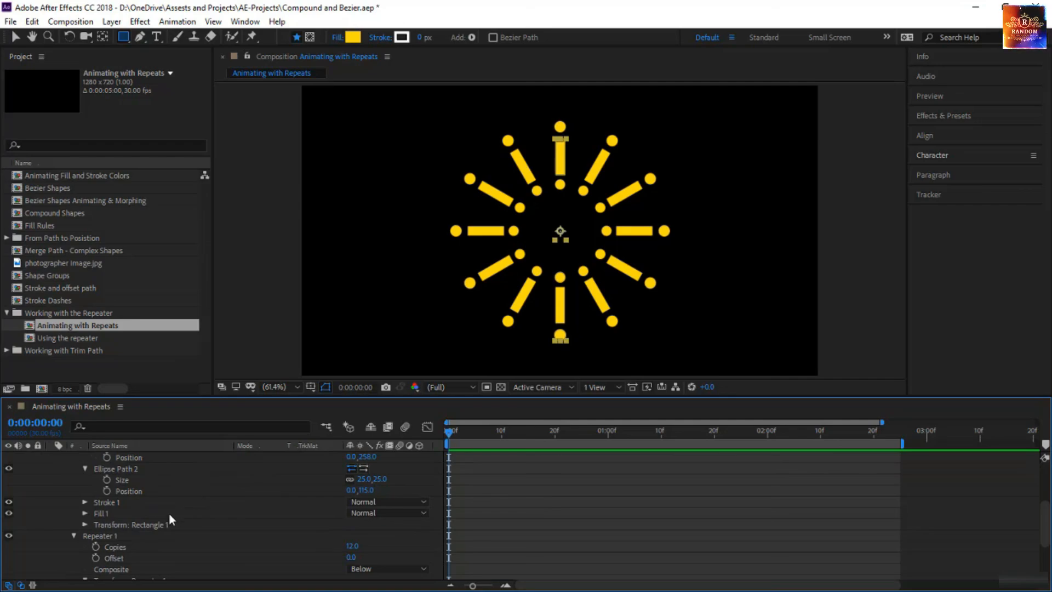
{"action": "left_click", "coordinate": [9, 536]}
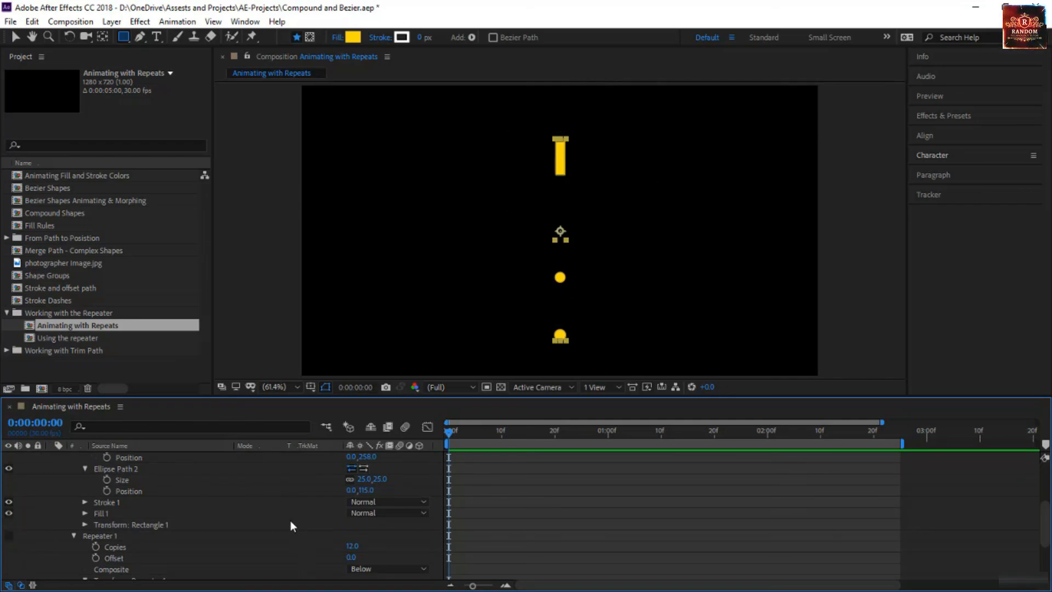
{"action": "scroll", "coordinate": [263, 525], "scroll_direction": "up", "scroll_amount": 3}
{"action": "scroll", "coordinate": [21, 535], "scroll_direction": "down", "scroll_amount": 3}
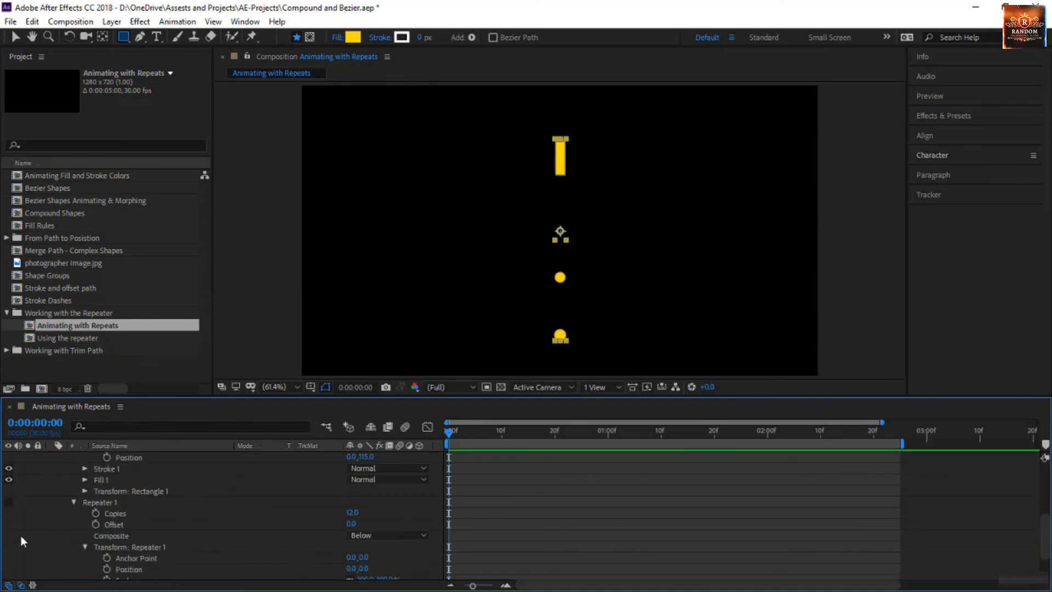
{"action": "left_click", "coordinate": [8, 502]}
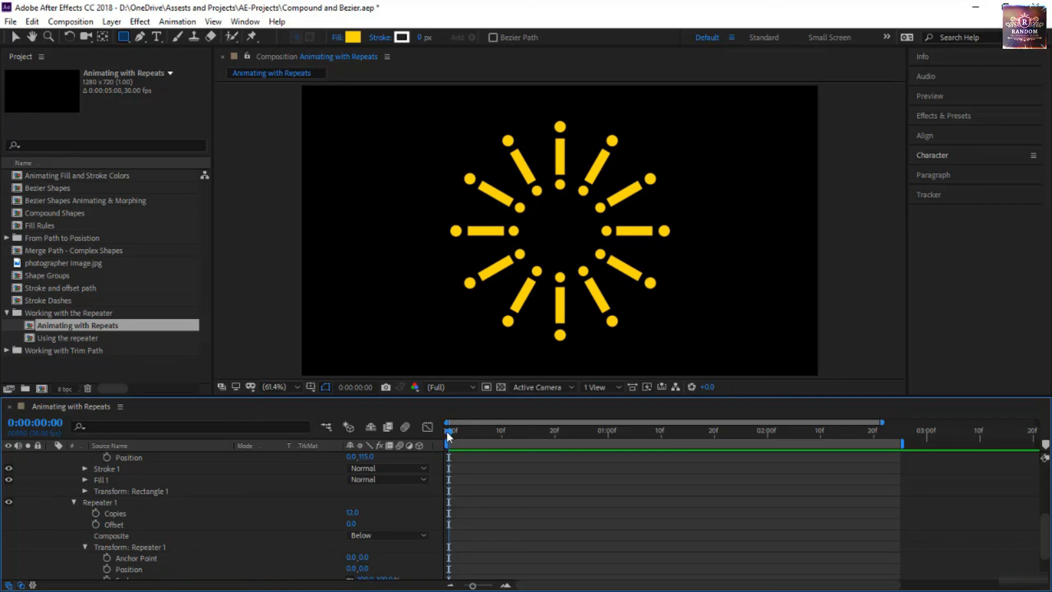
Keyframe Repeater 1's Copies at 12 at 0:00:01:00 and at 0 at 0:00:00:10
{"action": "left_click_drag", "start_coordinate": [446, 432], "coordinate": [611, 456]}
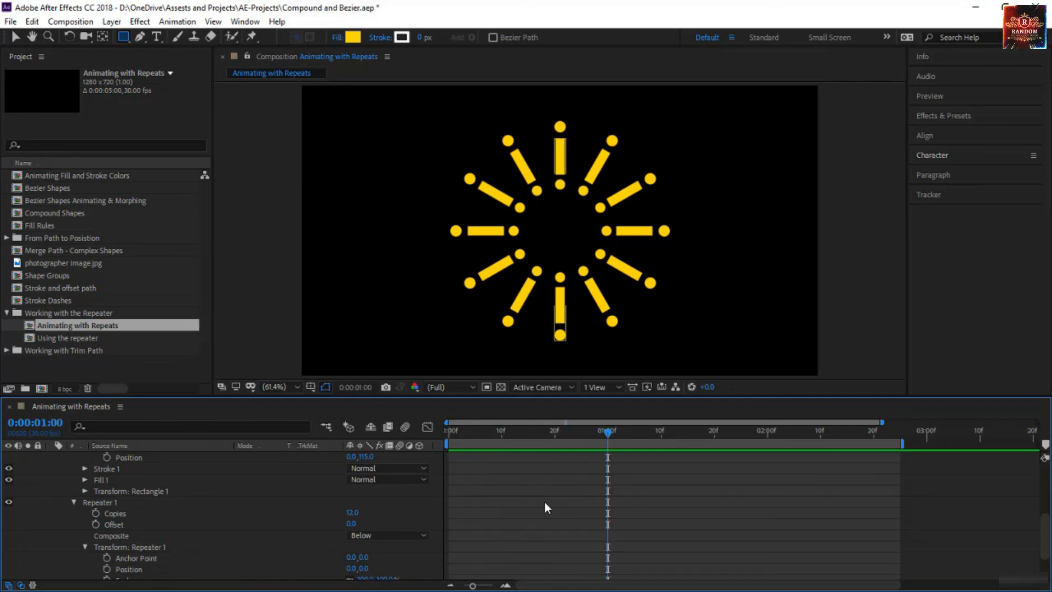
{"action": "left_click", "coordinate": [96, 513]}
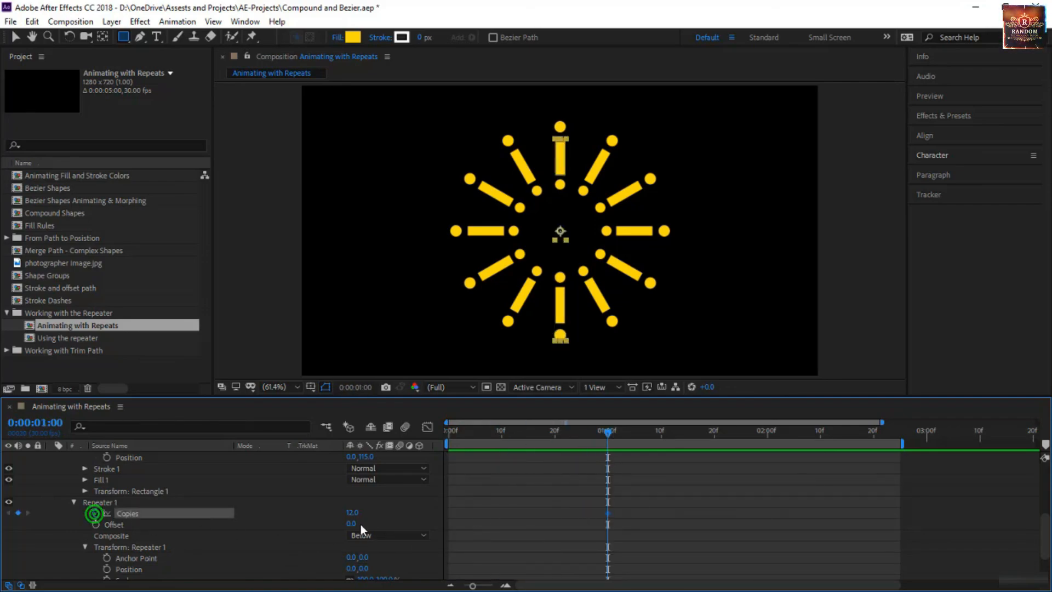
{"action": "left_click", "coordinate": [607, 434]}
{"action": "left_click_drag", "start_coordinate": [607, 435], "coordinate": [498, 445]}
{"action": "left_click", "coordinate": [352, 514]}
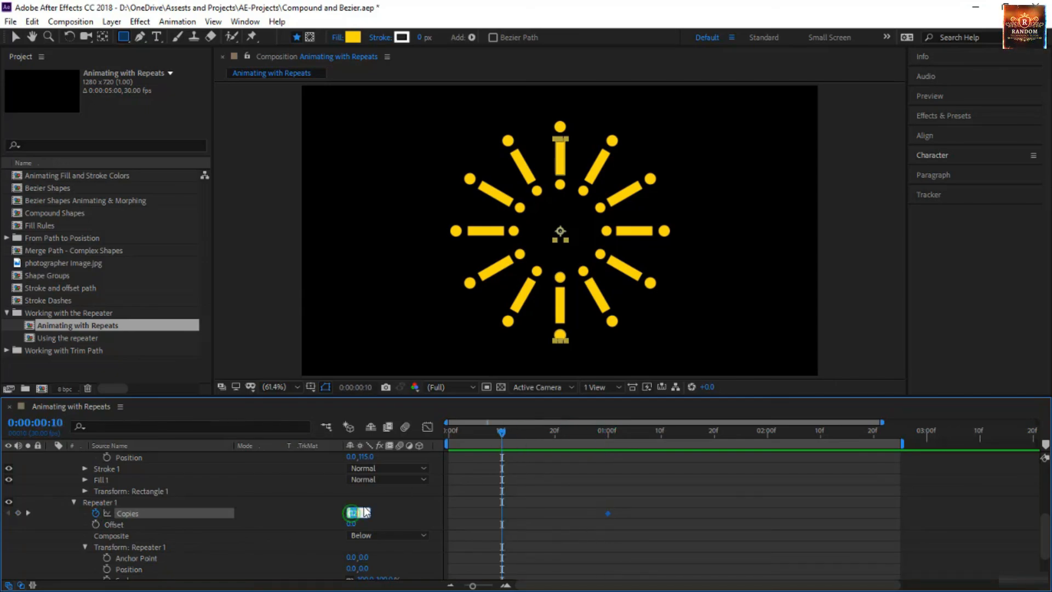
{"action": "type", "text": "0"}
{"action": "key", "text": "Return"}
Preview the Copies animation from the first frame and save the project
{"action": "left_click_drag", "start_coordinate": [464, 436], "coordinate": [449, 435]}
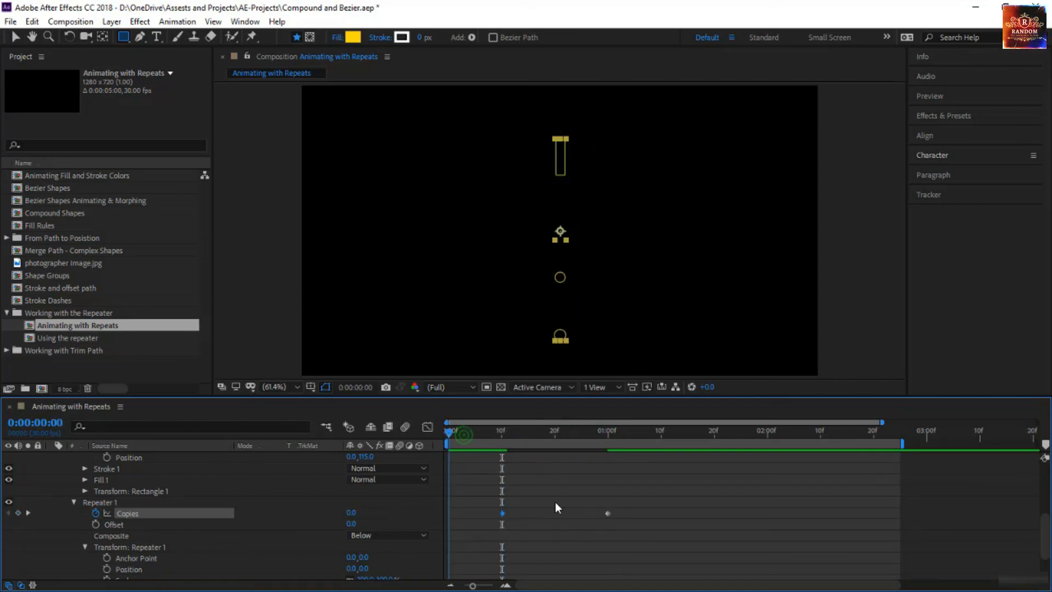
{"action": "key", "text": "space"}
{"action": "left_click", "coordinate": [722, 525]}
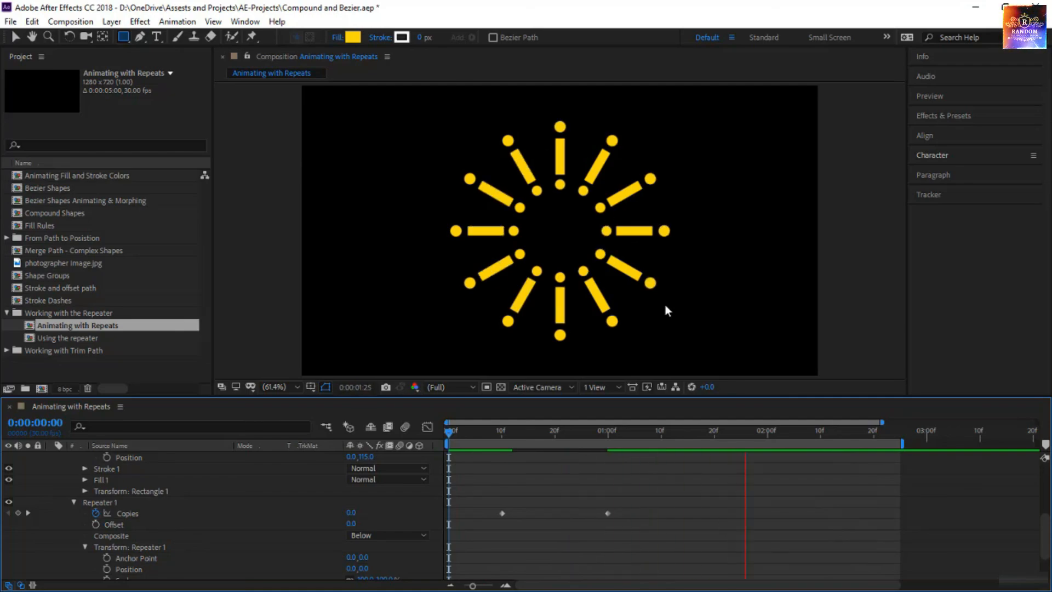
{"action": "key", "text": "space"}
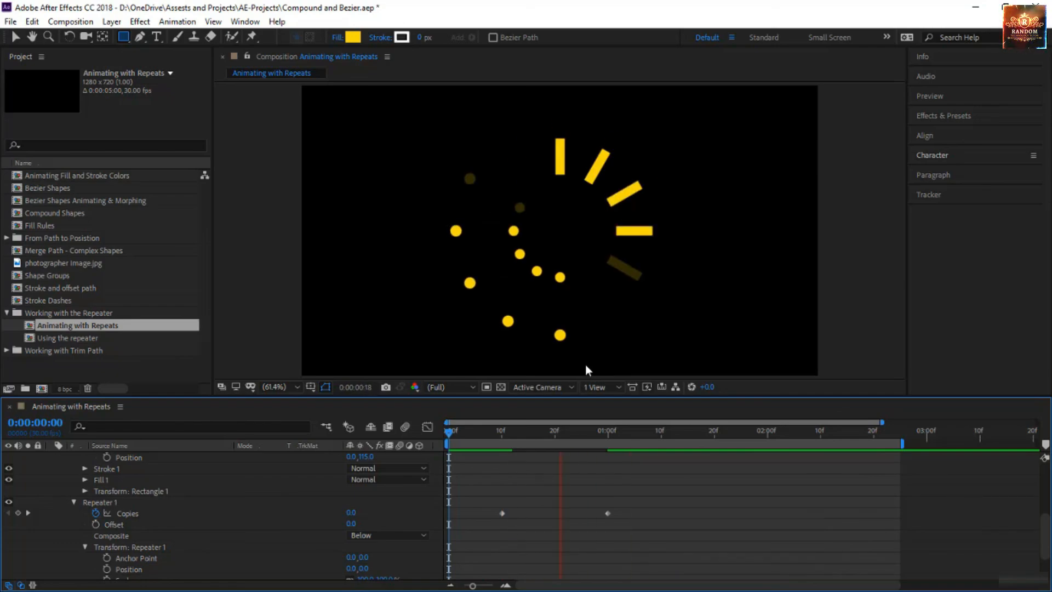
{"action": "key", "text": "ctrl+s"}
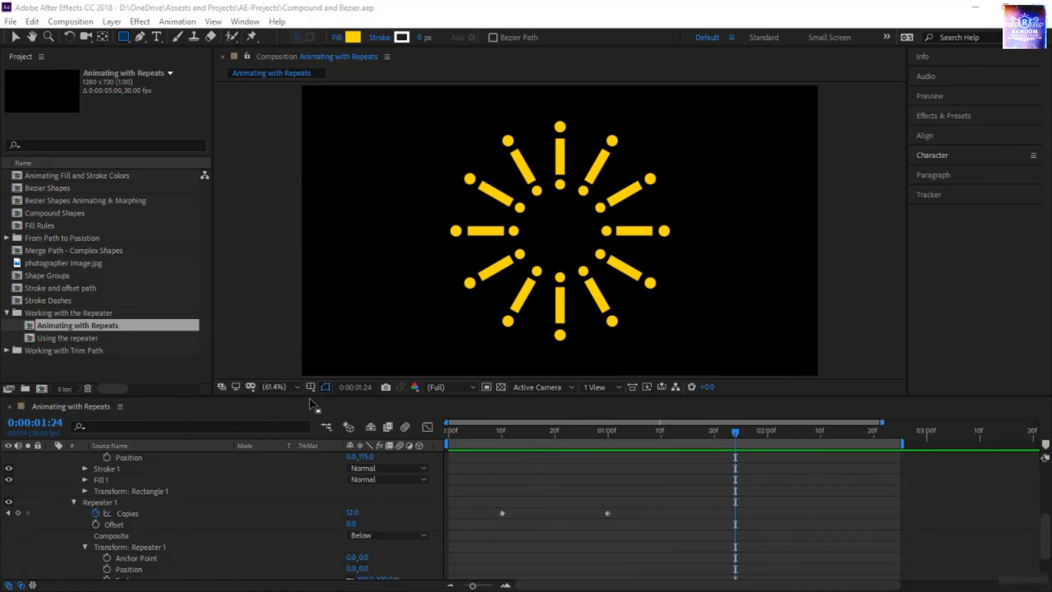
Duplicate the Animating with Repeats composition and open the copy in place of the original's timeline
{"action": "left_click", "coordinate": [60, 327]}
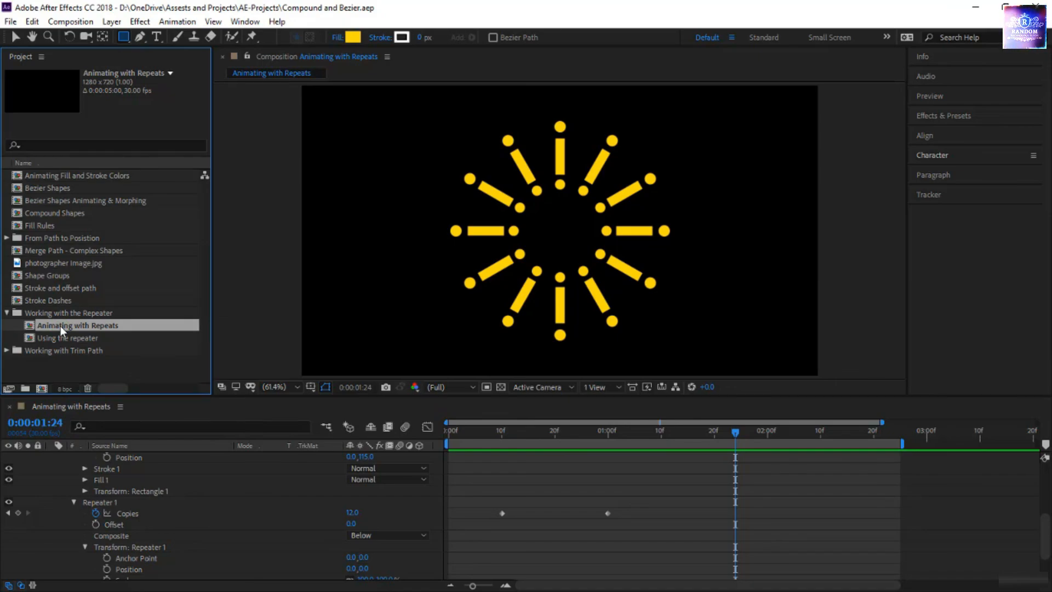
{"action": "key", "text": "ctrl+d"}
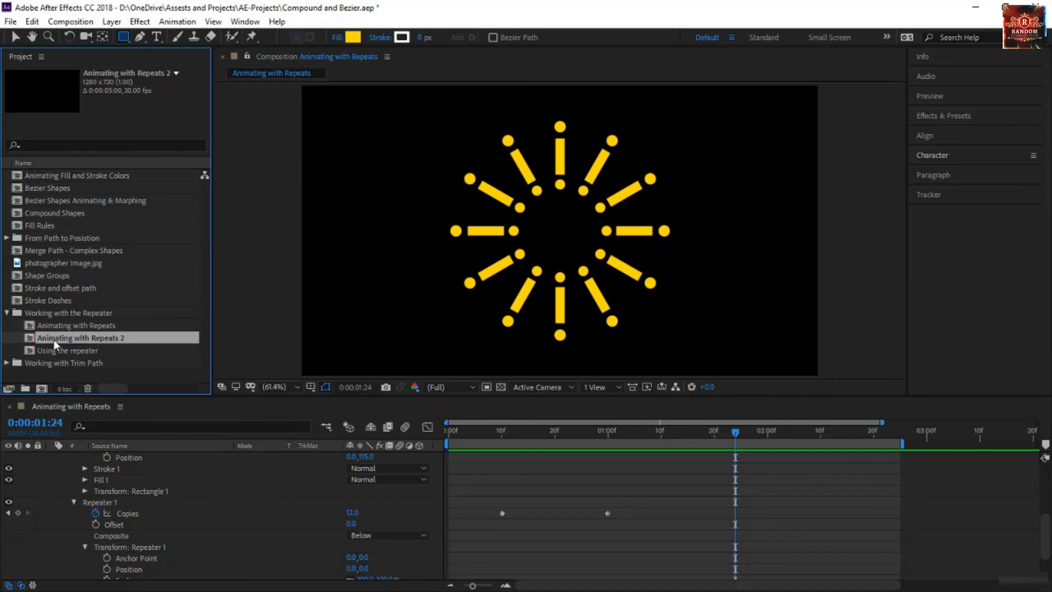
{"action": "double_click", "coordinate": [91, 340]}
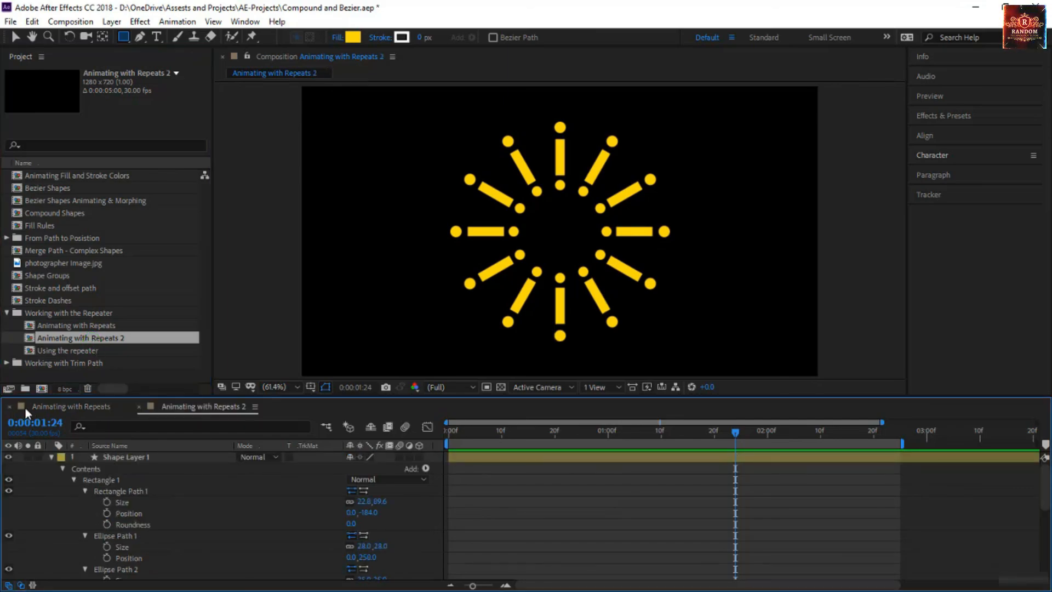
{"action": "left_click", "coordinate": [10, 406]}
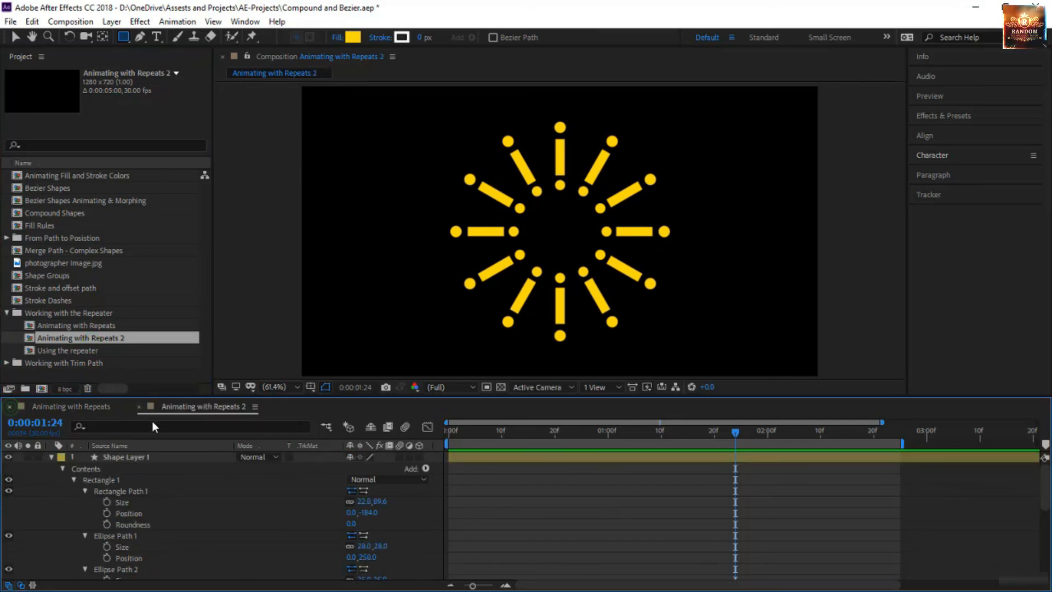
Delete Shape Layer 1 from Animating with Repeats 2 and draw a small yellow square in the upper-left corner of the composition
{"action": "left_click", "coordinate": [130, 459]}
{"action": "key", "text": "Delete"}
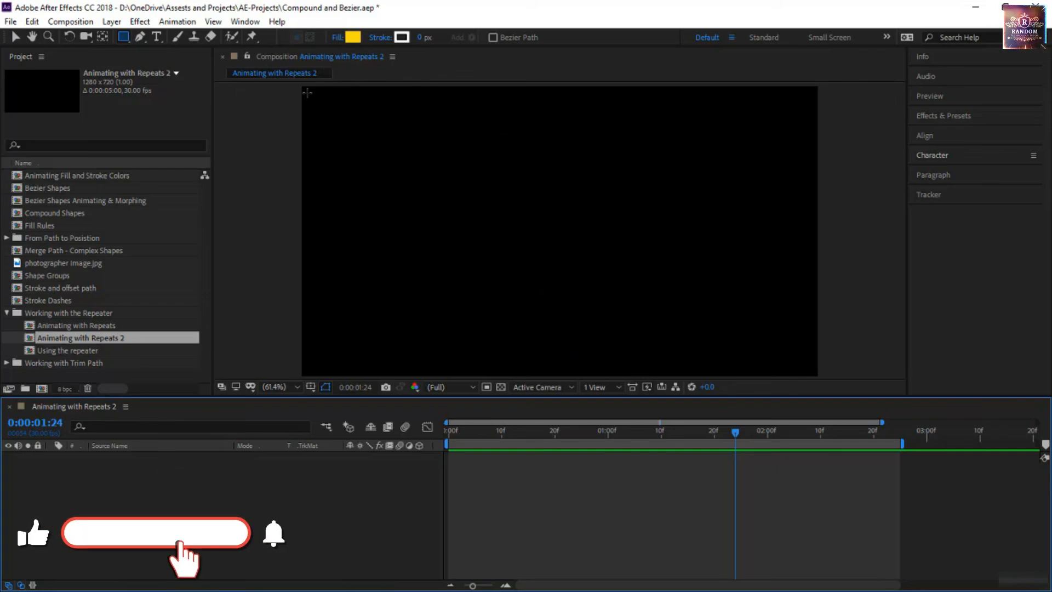
{"action": "mouse_move", "coordinate": [311, 86]}
{"action": "left_mouse_down"}
{"action": "mouse_move", "coordinate": [334, 117]}
{"action": "mouse_move", "coordinate": [372, 115]}
{"action": "mouse_move", "coordinate": [345, 119]}
{"action": "left_mouse_up"}
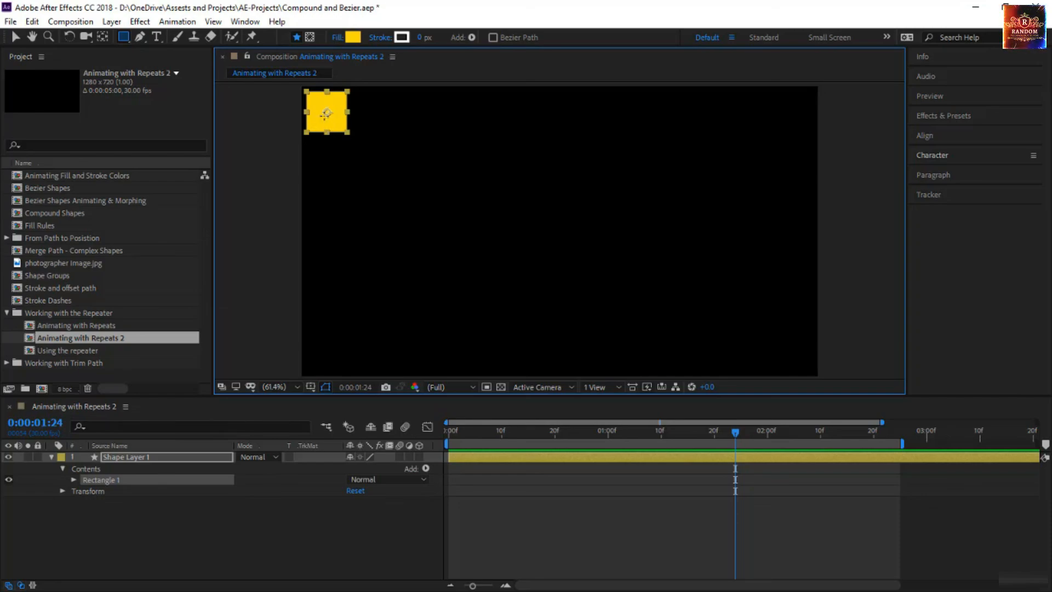
Add a Repeater to Shape Layer 1's contents with 11 copies and a Position of 115, 0
{"action": "left_click", "coordinate": [107, 470]}
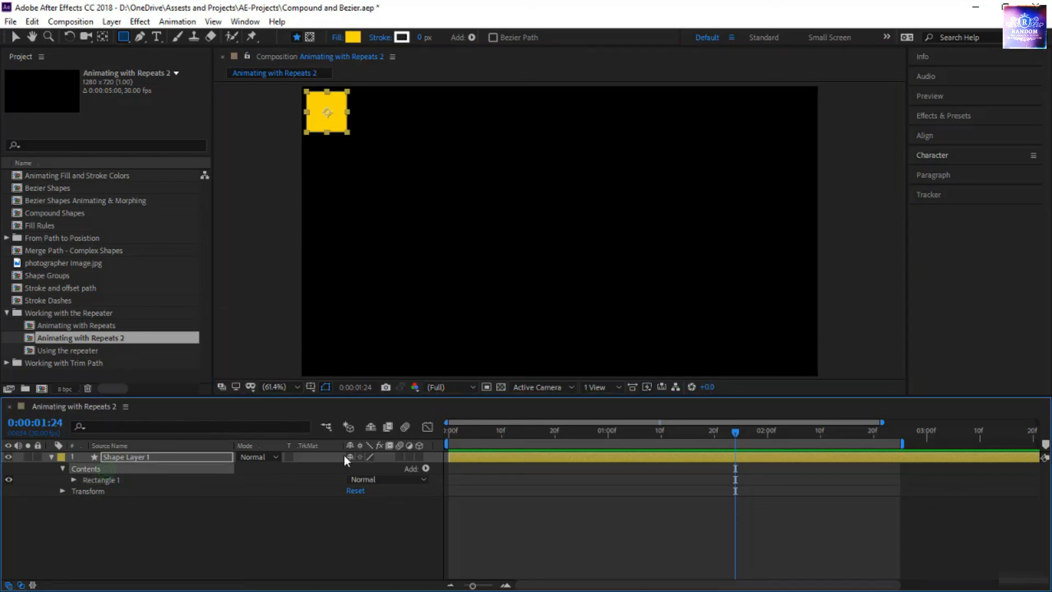
{"action": "left_click", "coordinate": [426, 469]}
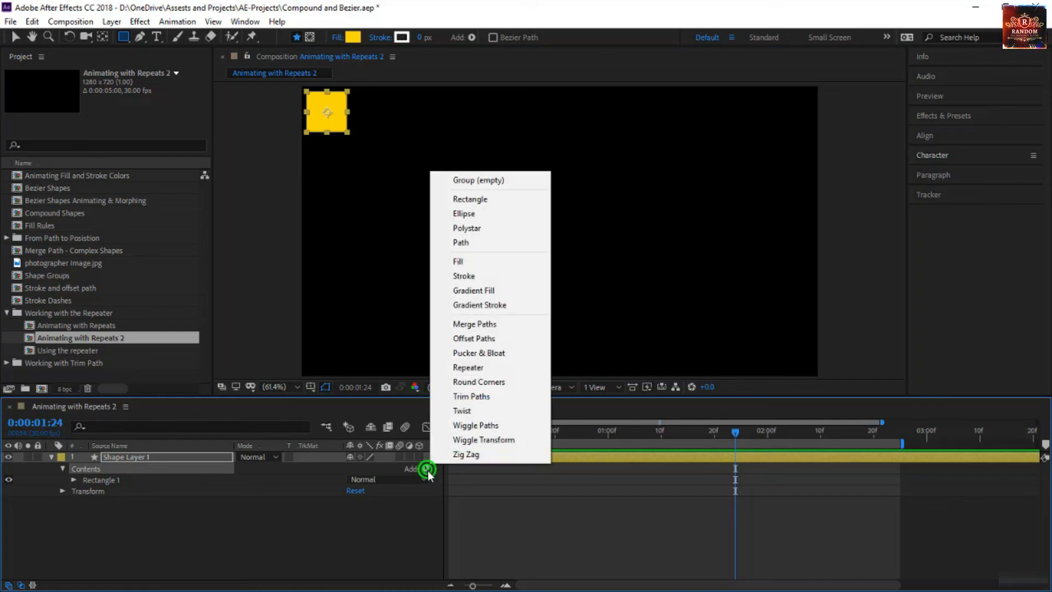
{"action": "left_click", "coordinate": [496, 367]}
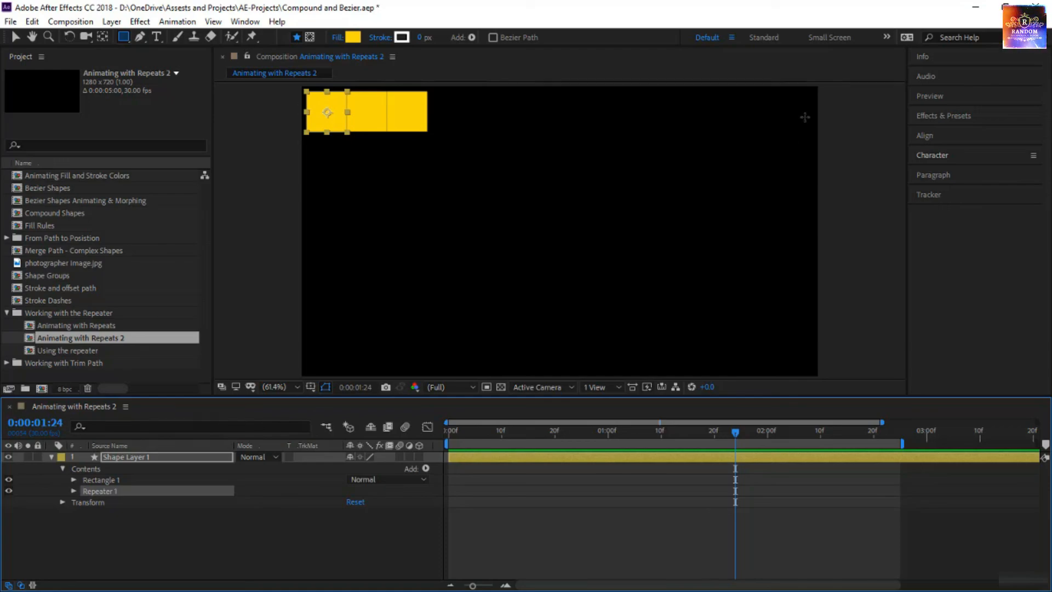
{"action": "left_click", "coordinate": [74, 490]}
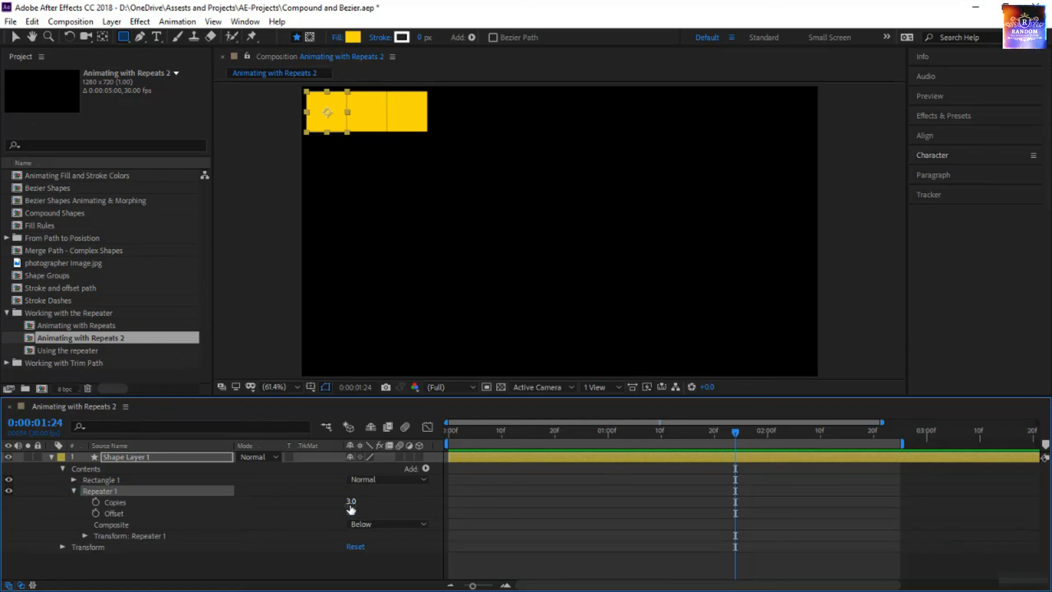
{"action": "left_click_drag", "start_coordinate": [350, 505], "coordinate": [353, 503]}
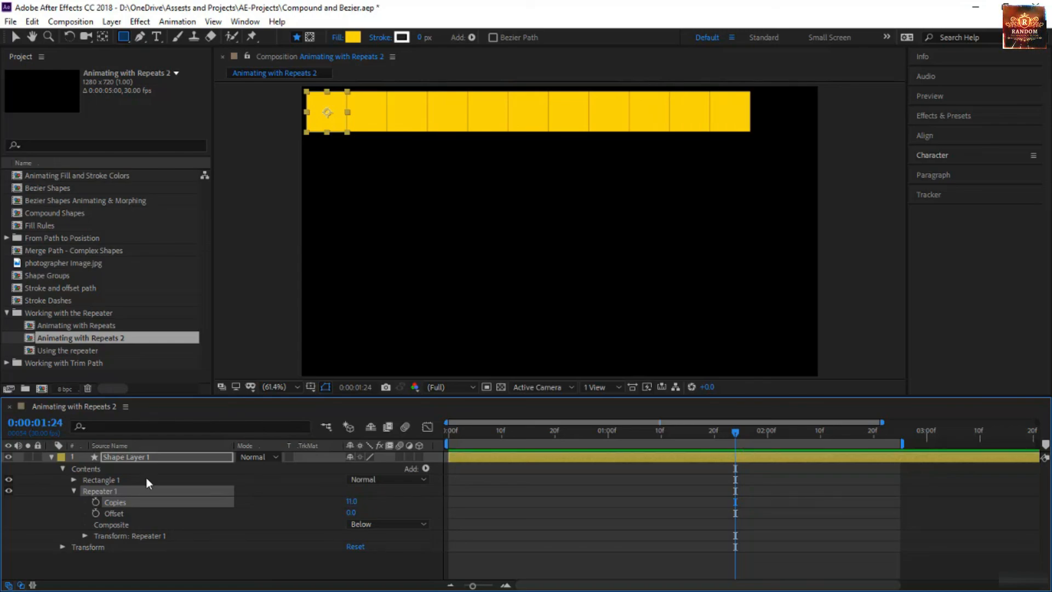
{"action": "left_click", "coordinate": [84, 538]}
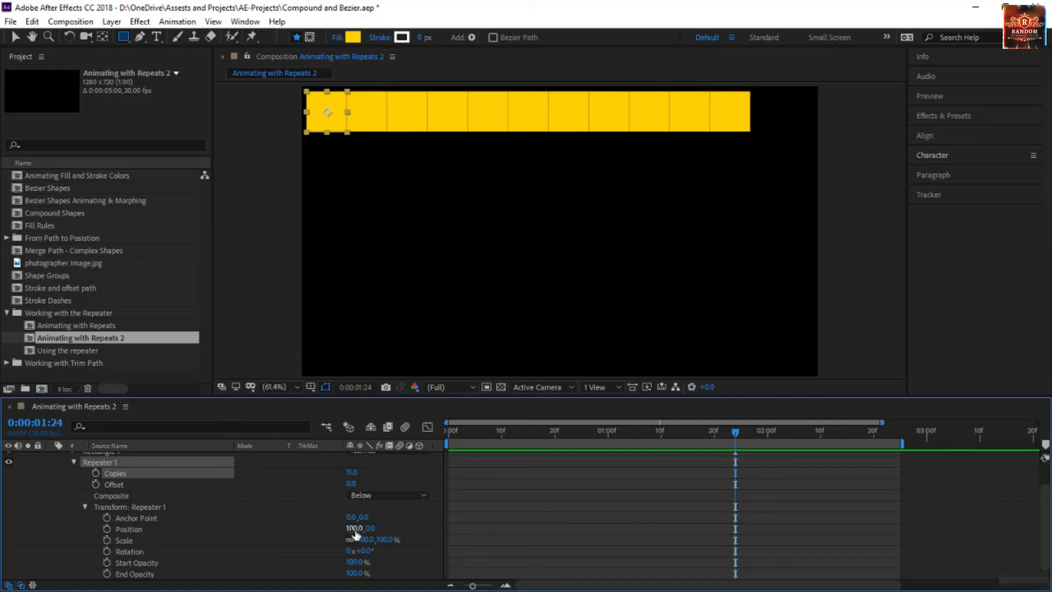
{"action": "left_click_drag", "start_coordinate": [355, 532], "coordinate": [368, 534]}
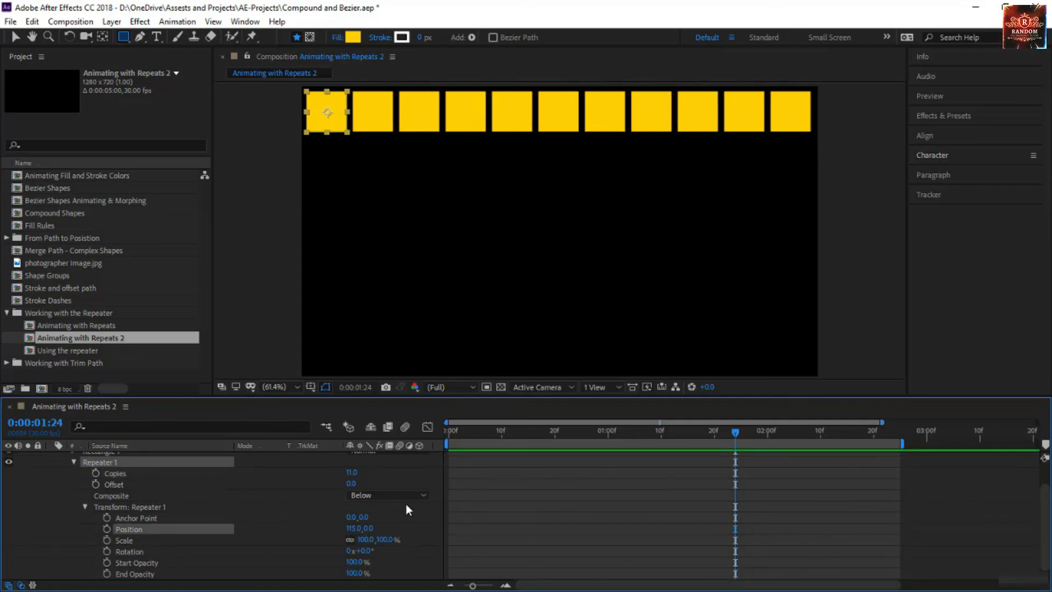
Keyframe Repeater 1's Copies at 11 at 0:00:01:00 and at 0 at 0:00:00:10
{"action": "left_click_drag", "start_coordinate": [739, 432], "coordinate": [611, 465]}
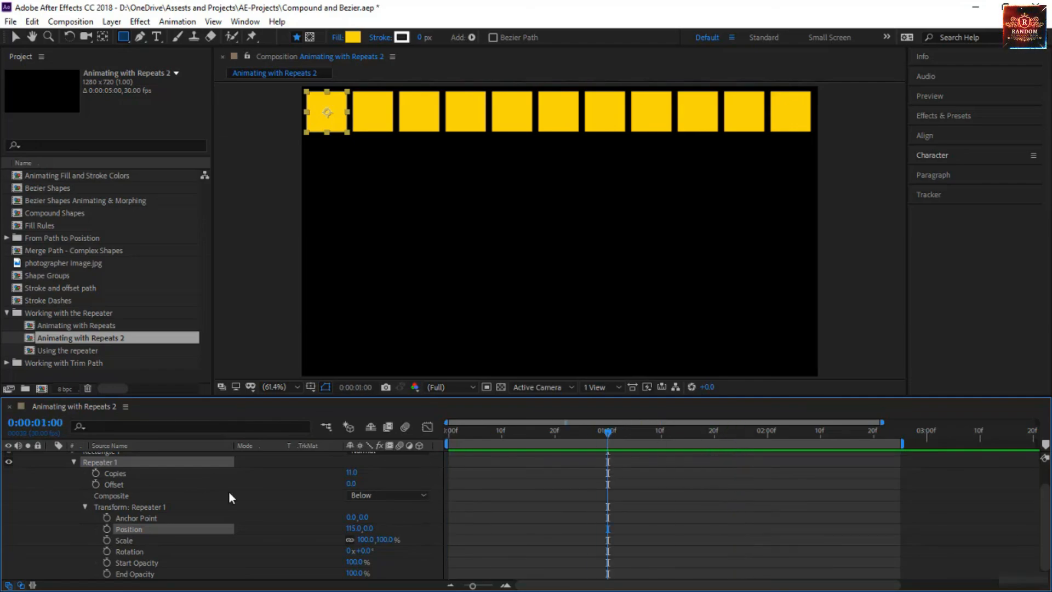
{"action": "left_click", "coordinate": [96, 473]}
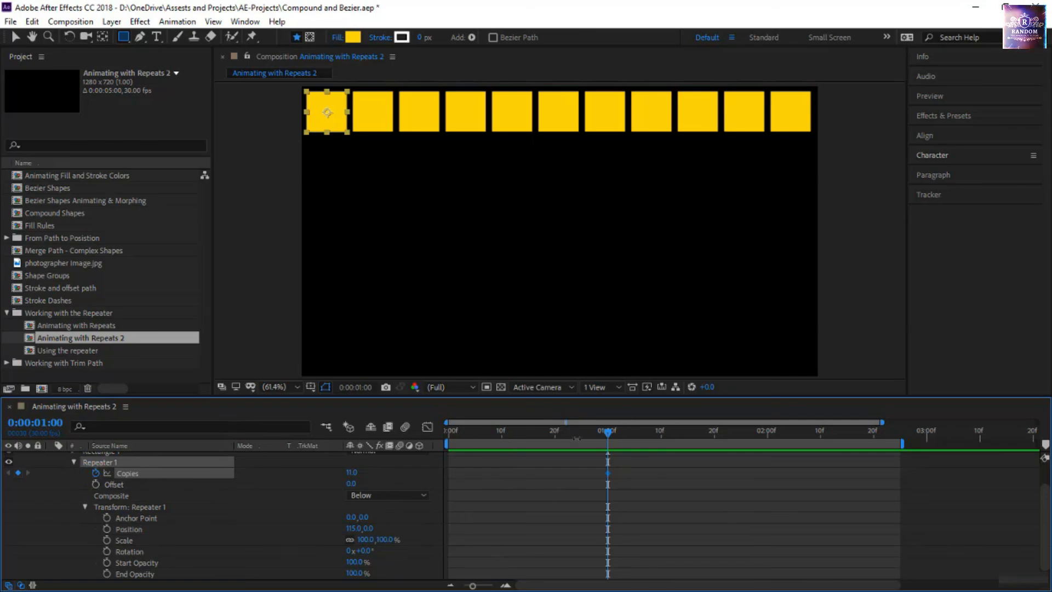
{"action": "left_click_drag", "start_coordinate": [605, 435], "coordinate": [501, 439]}
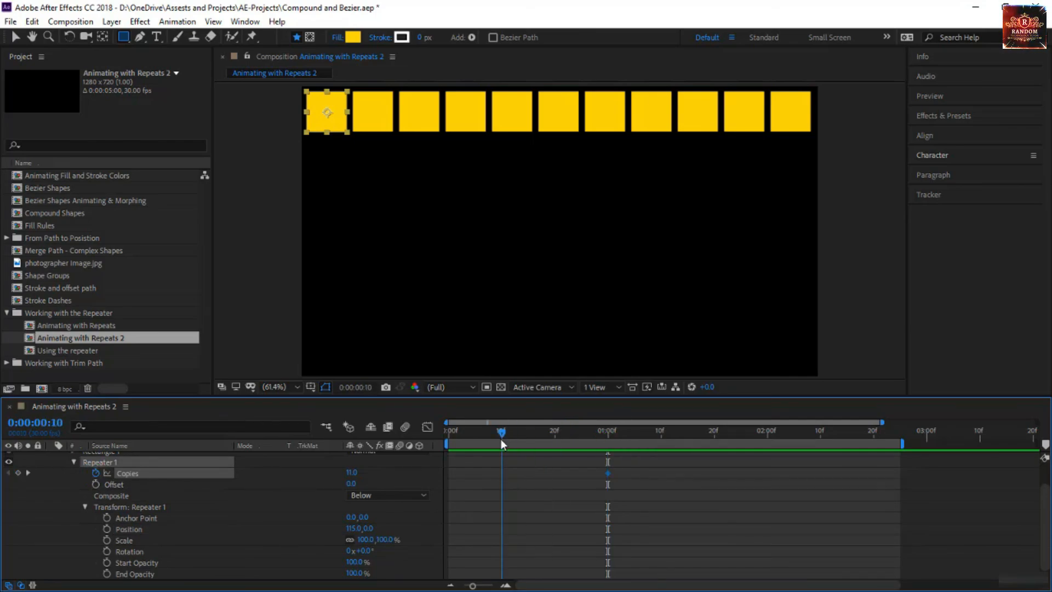
{"action": "left_click", "coordinate": [352, 473]}
{"action": "type", "text": "0"}
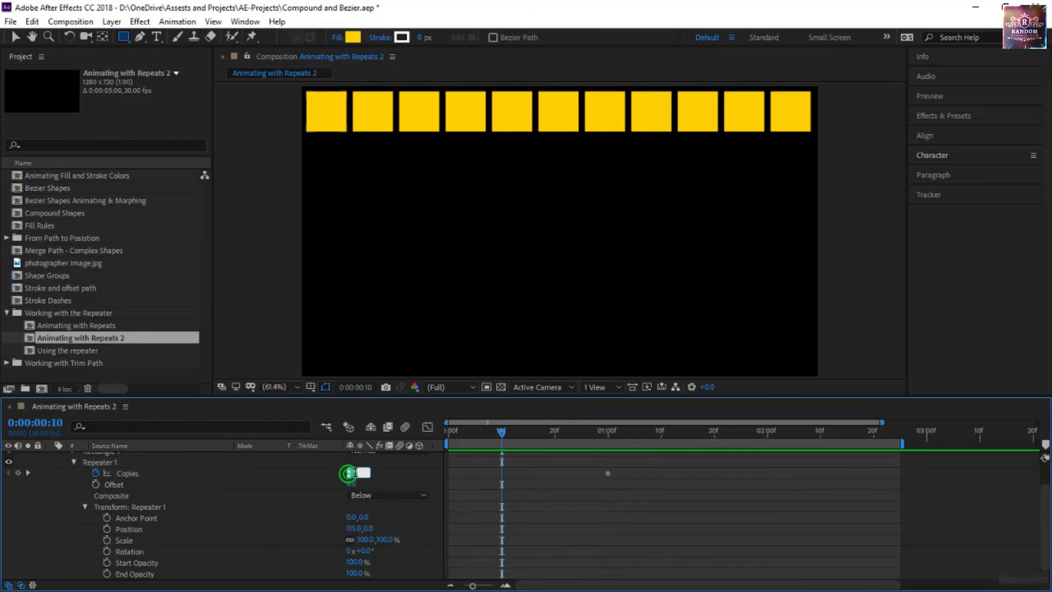
{"action": "key", "text": "Return"}
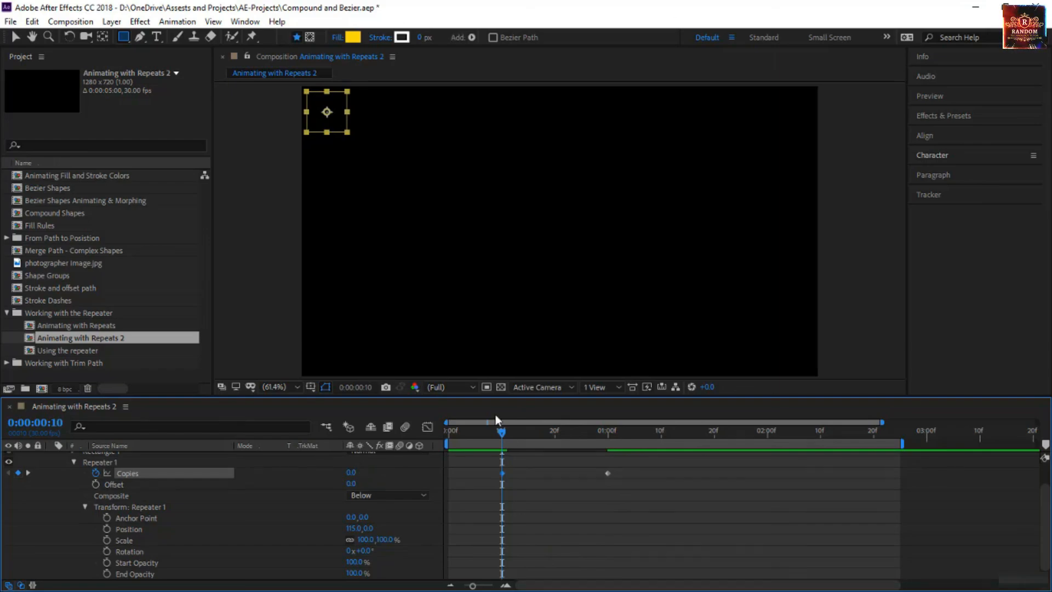
Play the animation of the row of squares from the first frame and return to 0:00:00:10
{"action": "left_click_drag", "start_coordinate": [502, 434], "coordinate": [402, 435]}
{"action": "left_click", "coordinate": [644, 525]}
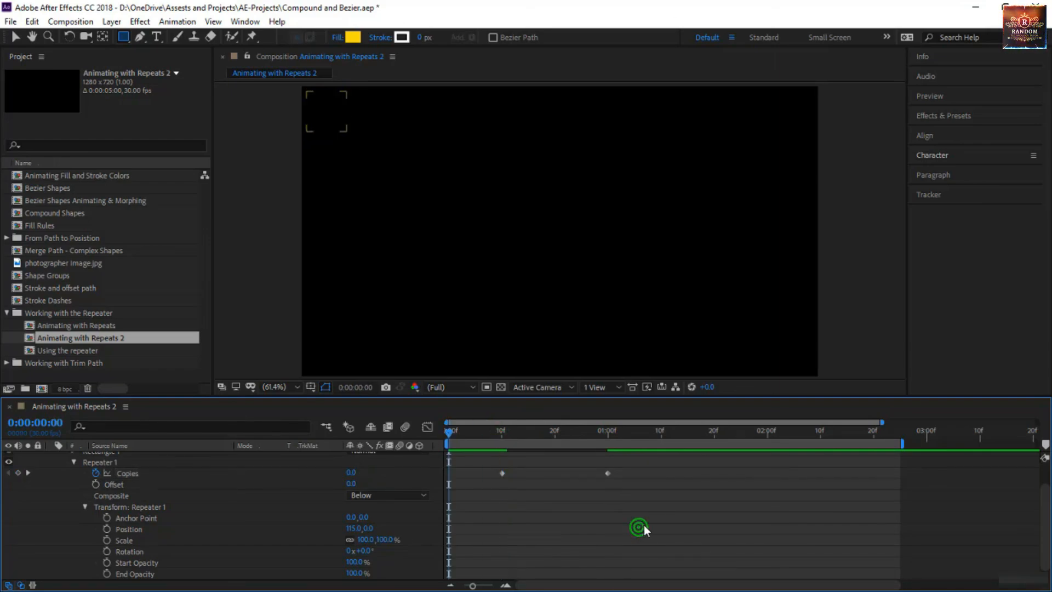
{"action": "key", "text": "space"}
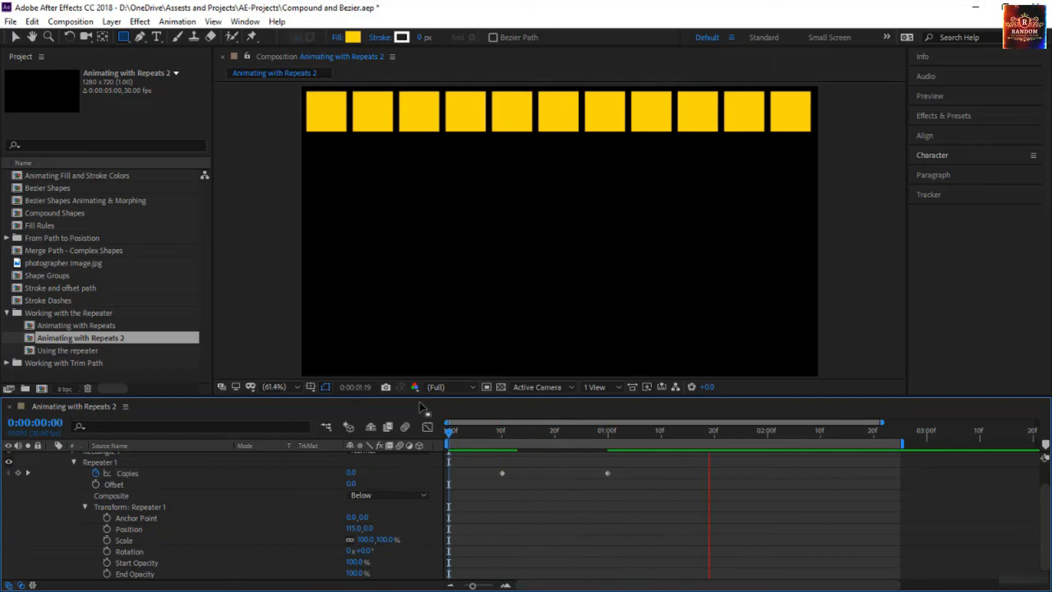
{"action": "left_click_drag", "start_coordinate": [448, 432], "coordinate": [499, 458]}
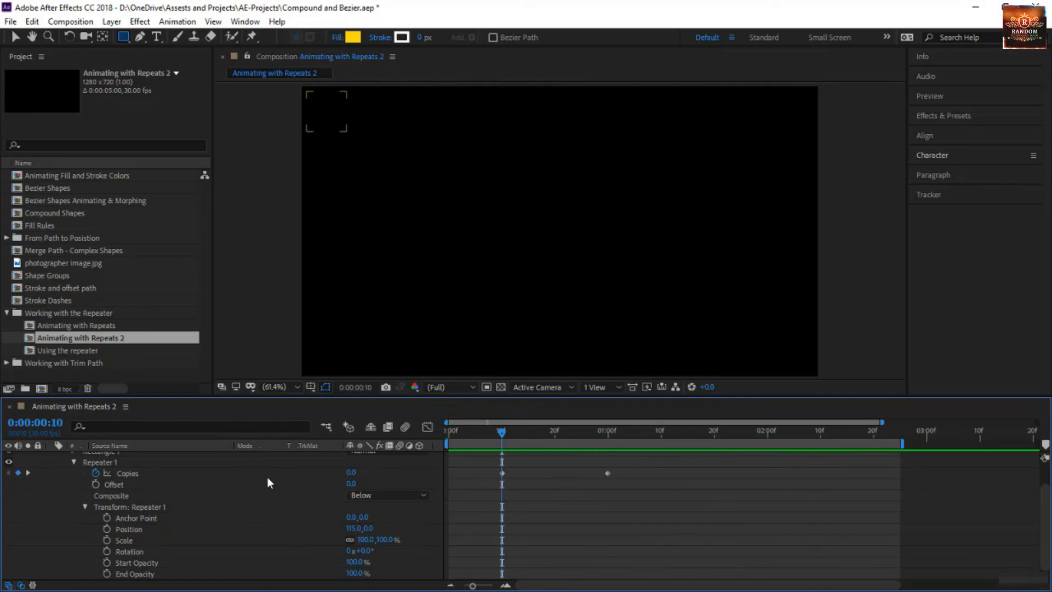
Add a second Repeater to Shape Layer 1's contents and show its properties
{"action": "left_click", "coordinate": [74, 461]}
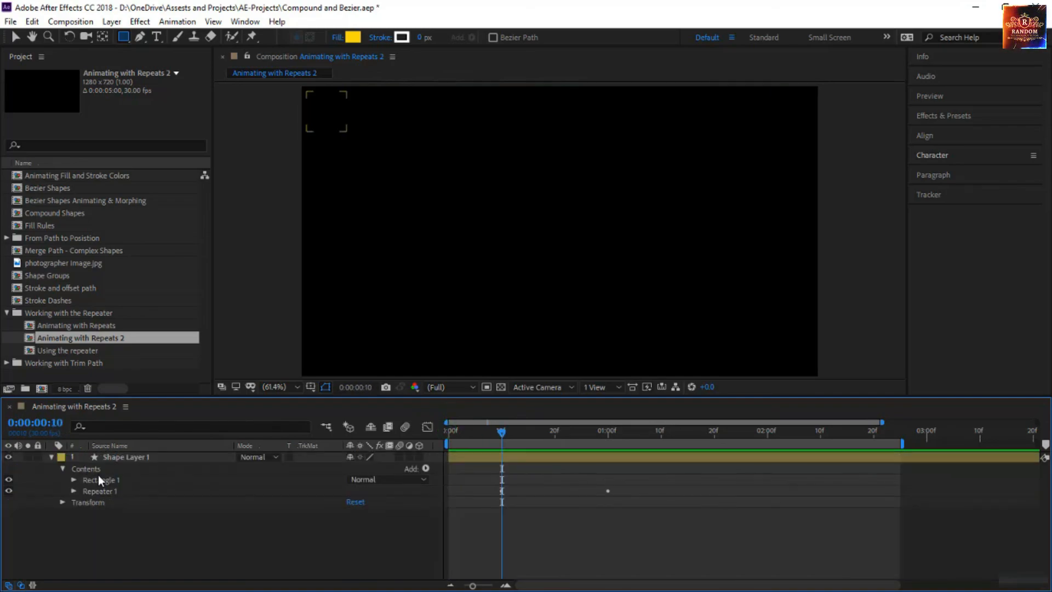
{"action": "left_click", "coordinate": [106, 469]}
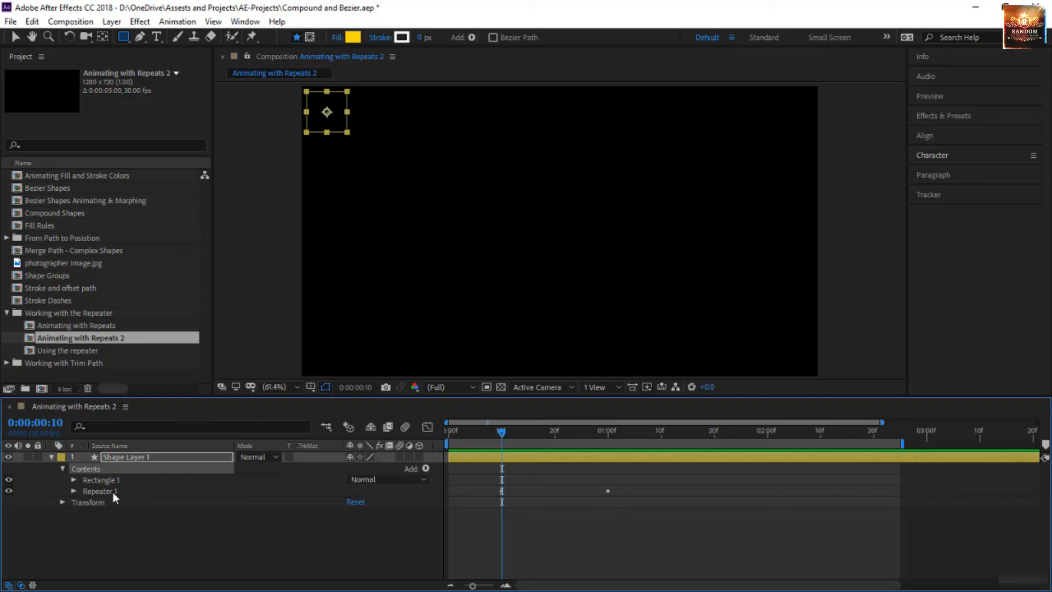
{"action": "left_click", "coordinate": [426, 470]}
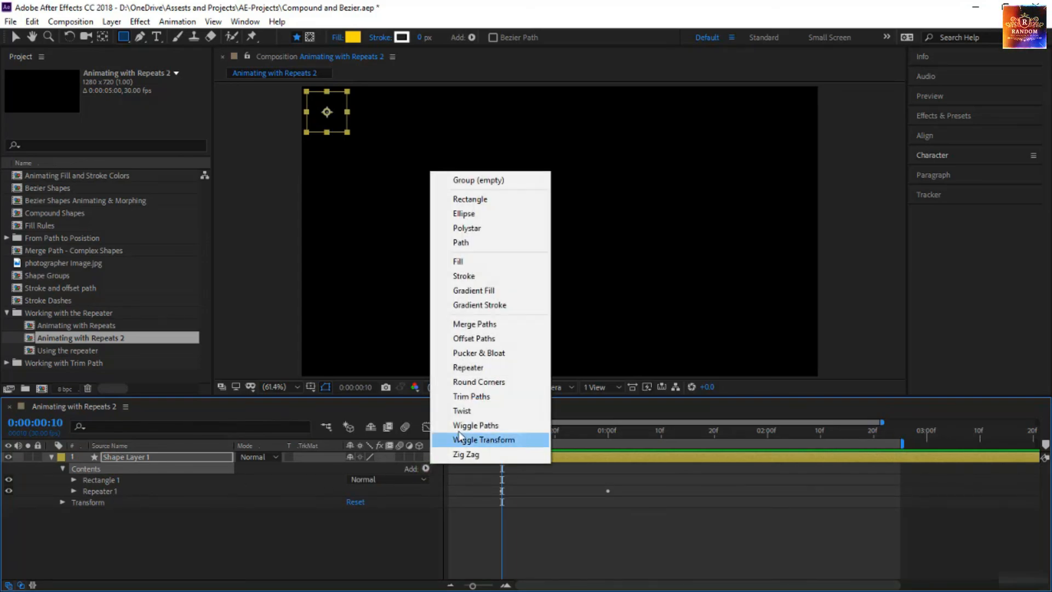
{"action": "left_click", "coordinate": [470, 368]}
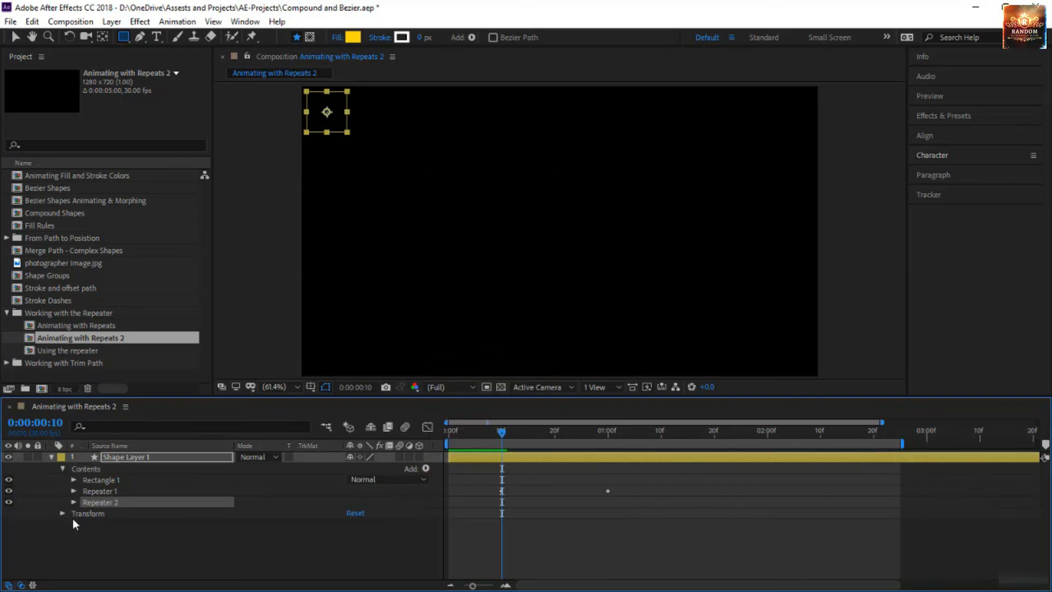
{"action": "left_click", "coordinate": [73, 502]}
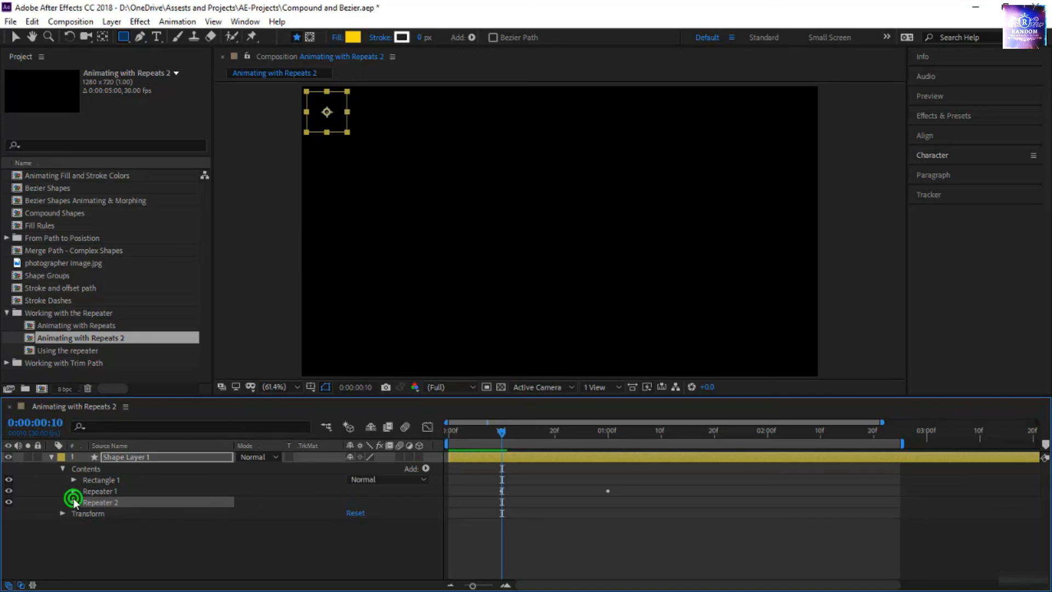
At 0:00:01:02, set Repeater 2's Position to 0, 113 so the row of squares repeats downward
{"action": "left_click", "coordinate": [503, 431]}
{"action": "left_click_drag", "start_coordinate": [507, 436], "coordinate": [620, 458]}
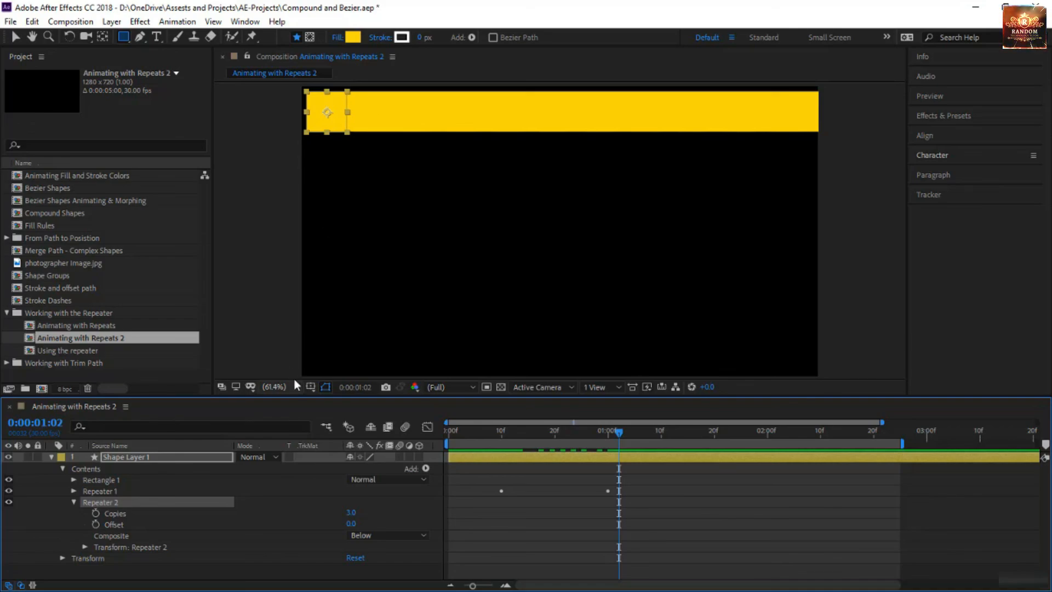
{"action": "left_click", "coordinate": [123, 491]}
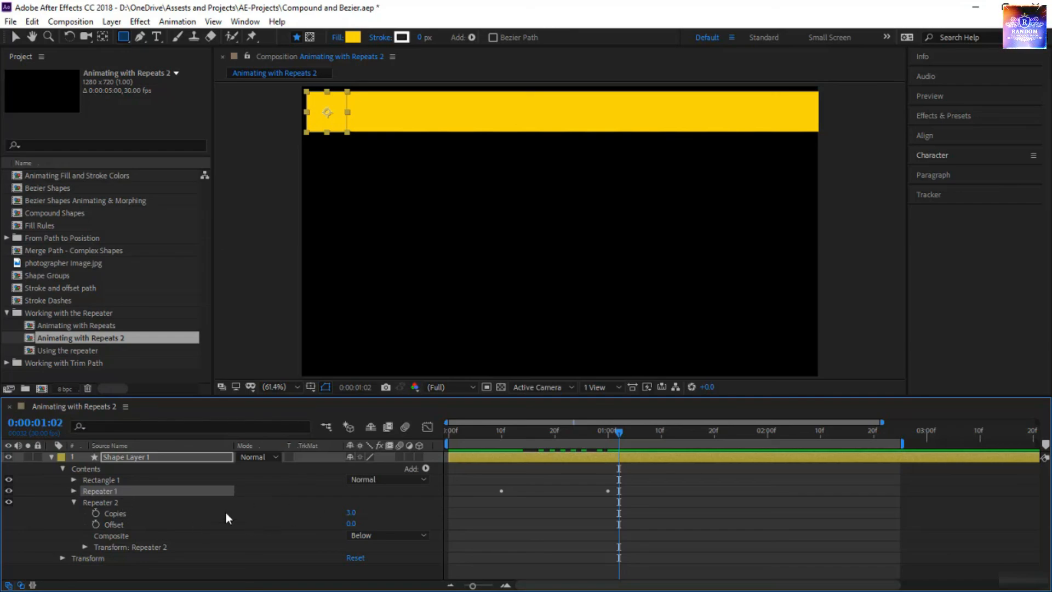
{"action": "left_click", "coordinate": [84, 546]}
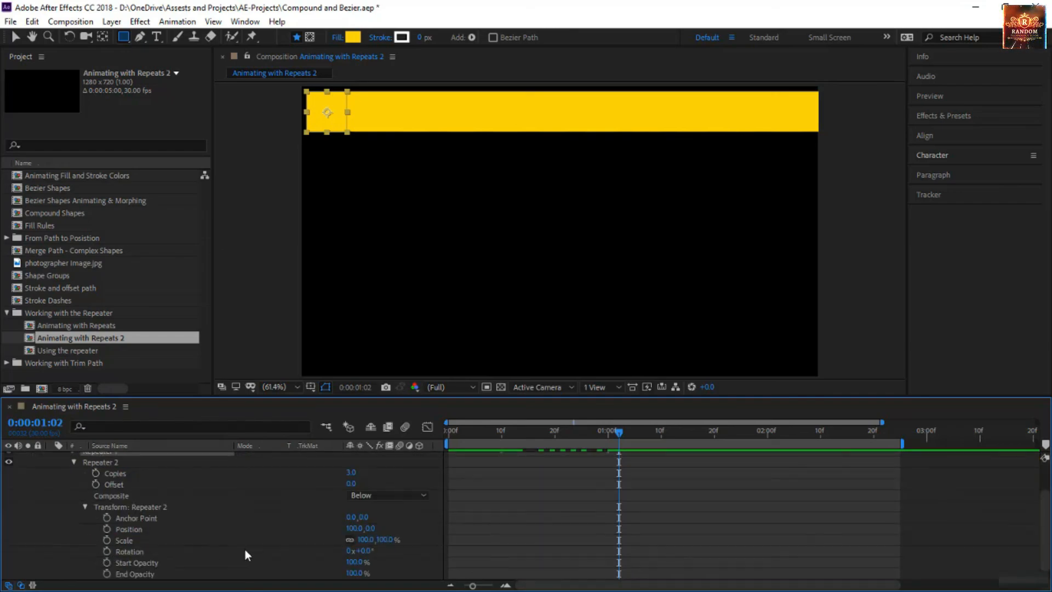
{"action": "left_click", "coordinate": [356, 528]}
{"action": "type", "text": "0"}
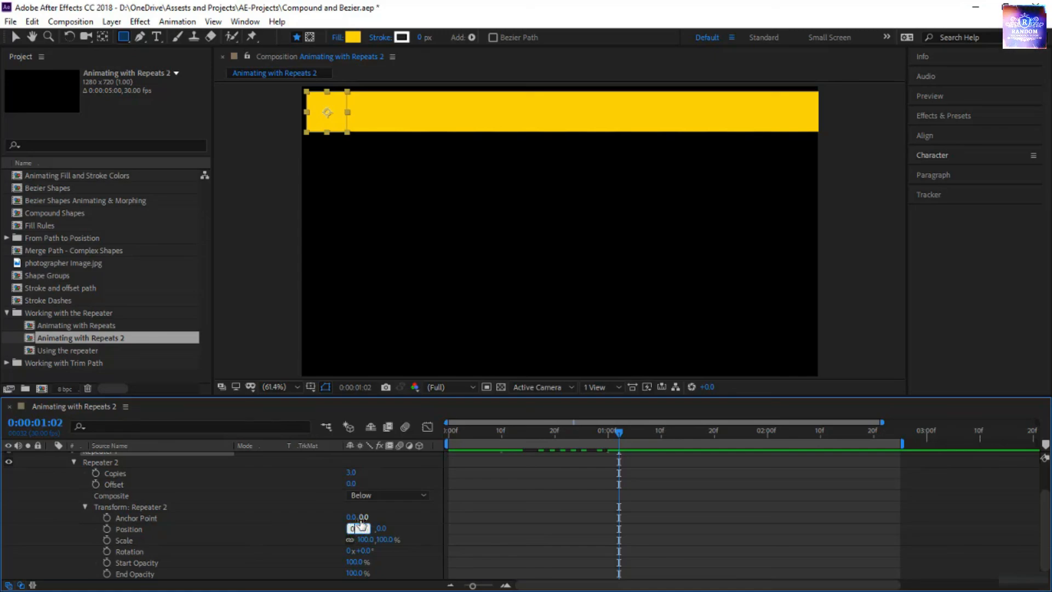
{"action": "key", "text": "Return"}
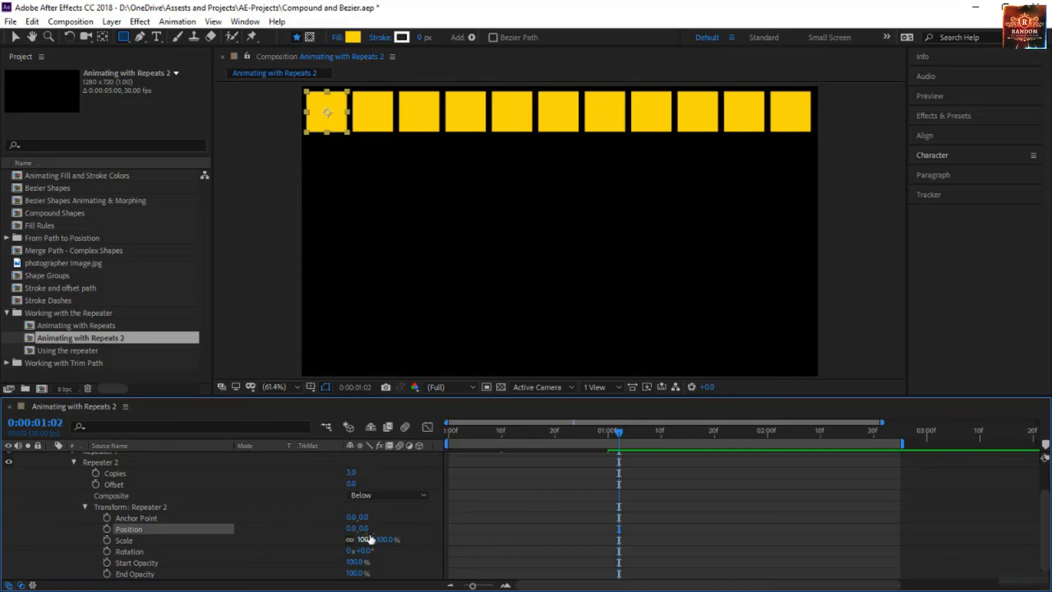
{"action": "left_click_drag", "start_coordinate": [362, 528], "coordinate": [427, 539]}
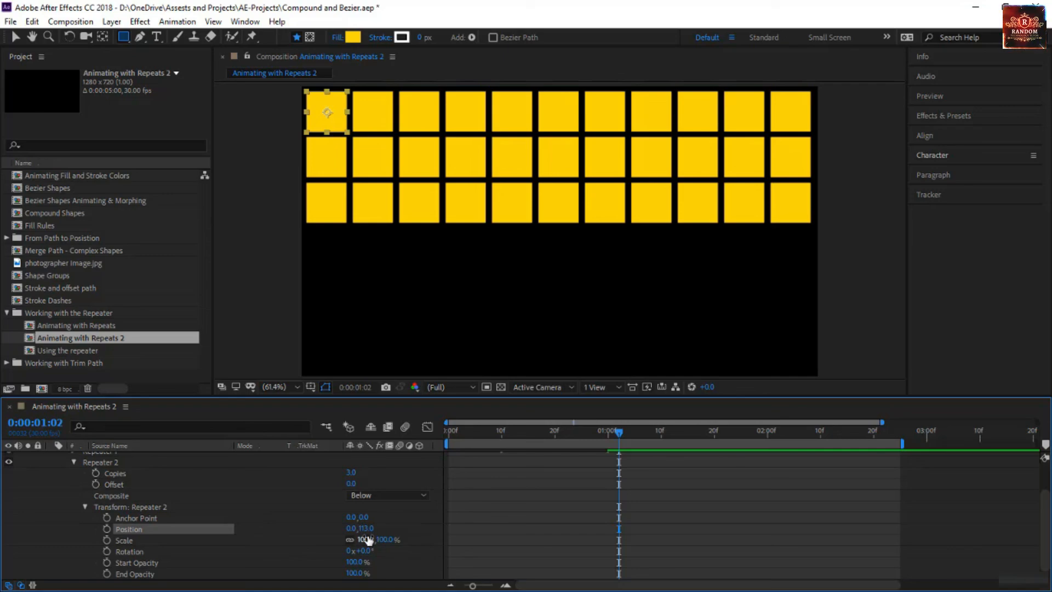
Set Repeater 2's Copies to 6 and increase its vertical Position to about 118 to fill the frame height
{"action": "left_click", "coordinate": [351, 473]}
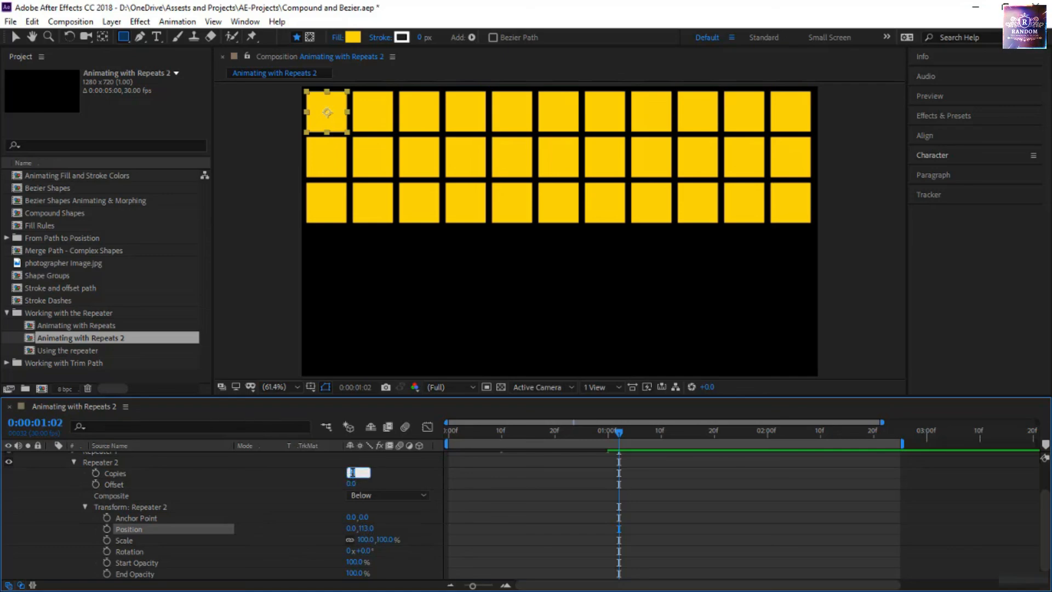
{"action": "type", "text": "6"}
{"action": "key", "text": "Return"}
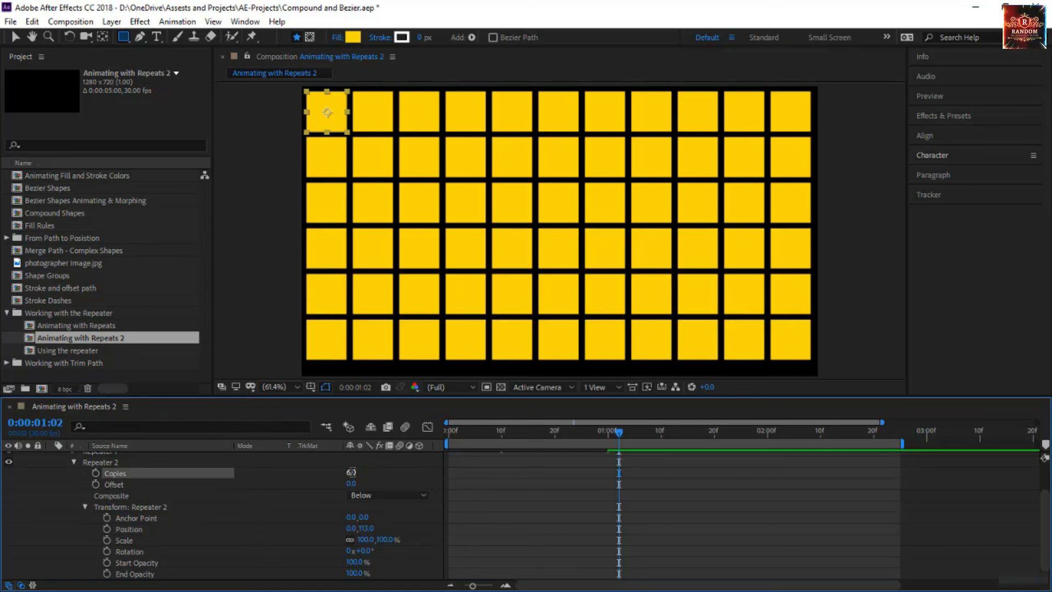
{"action": "left_click", "coordinate": [370, 529]}
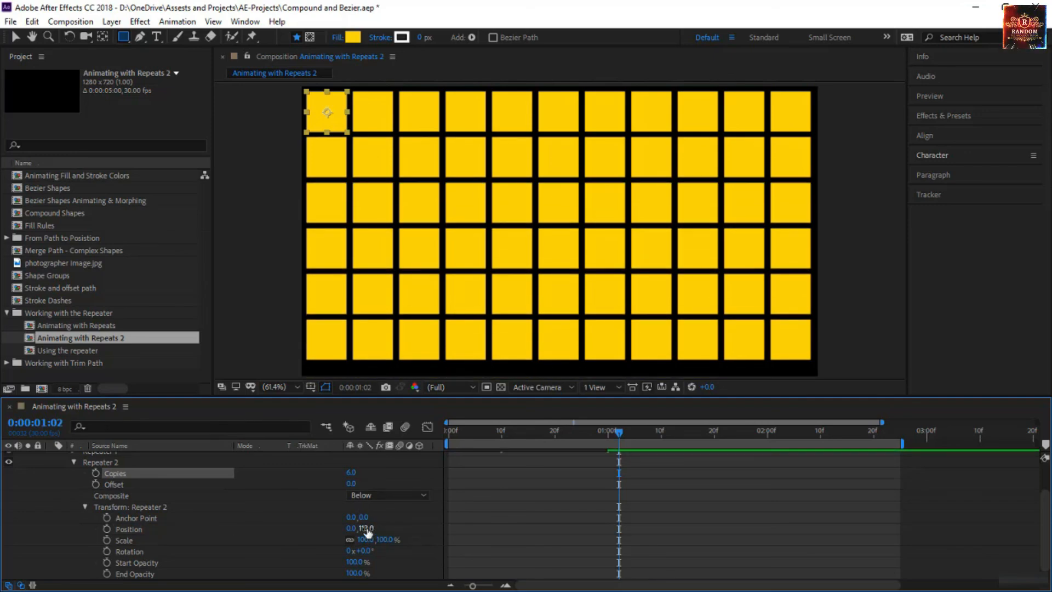
{"action": "left_click_drag", "start_coordinate": [370, 529], "coordinate": [386, 538]}
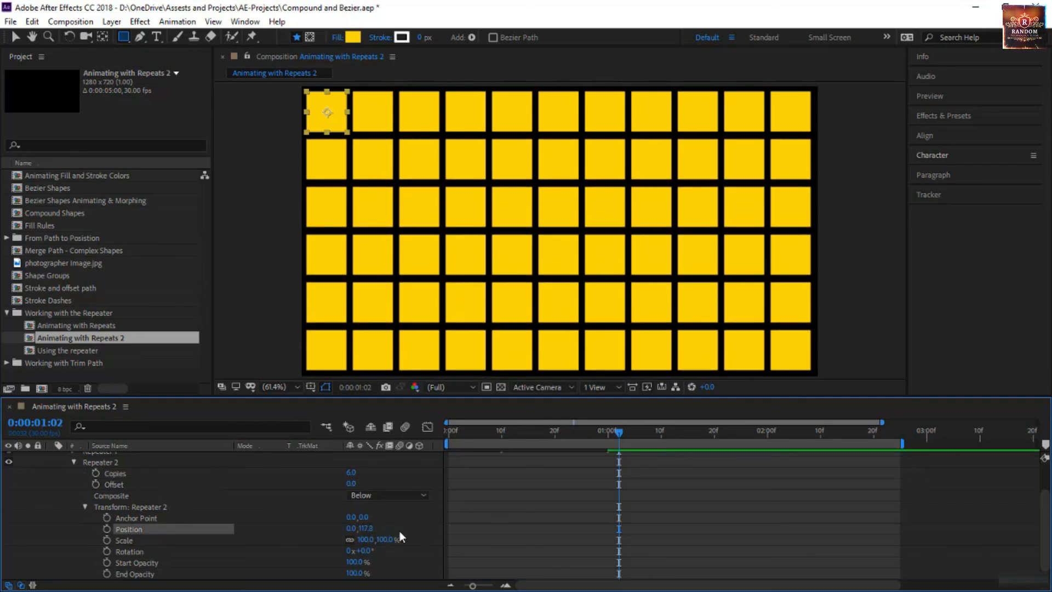
Add a keyframe for Repeater 2's Copies at 0:00:01:00, keeping the value of 6
{"action": "left_click_drag", "start_coordinate": [619, 436], "coordinate": [592, 524]}
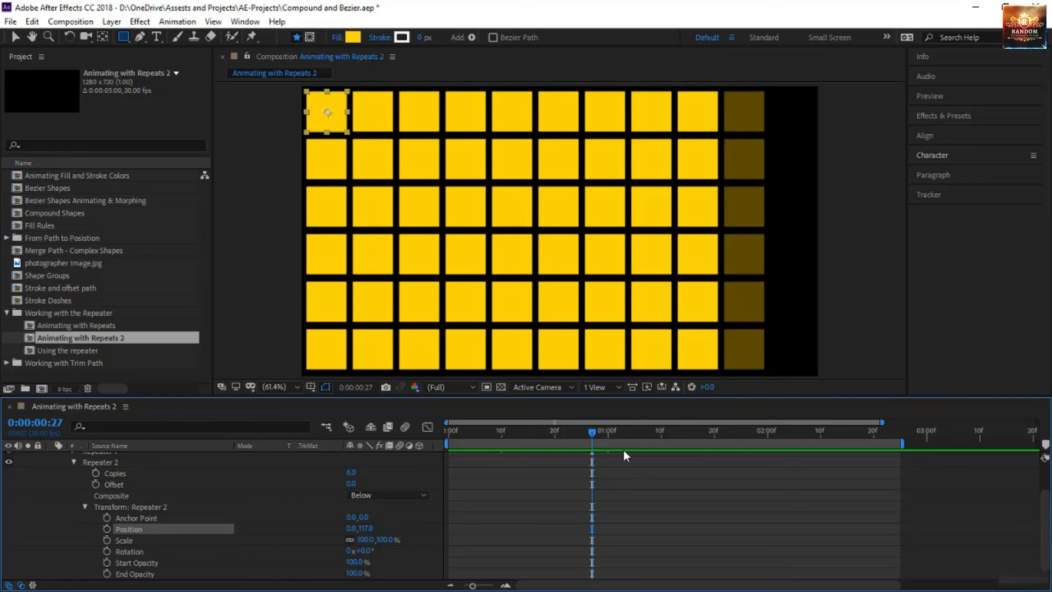
{"action": "scroll", "coordinate": [268, 527], "scroll_direction": "down", "scroll_amount": 1}
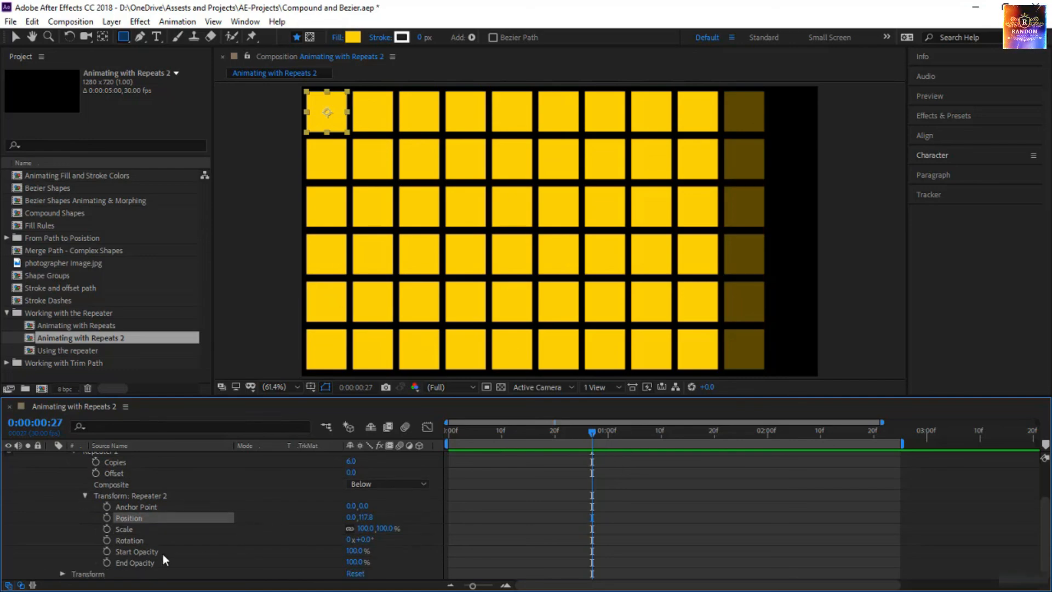
{"action": "scroll", "coordinate": [142, 512], "scroll_direction": "up", "scroll_amount": 3}
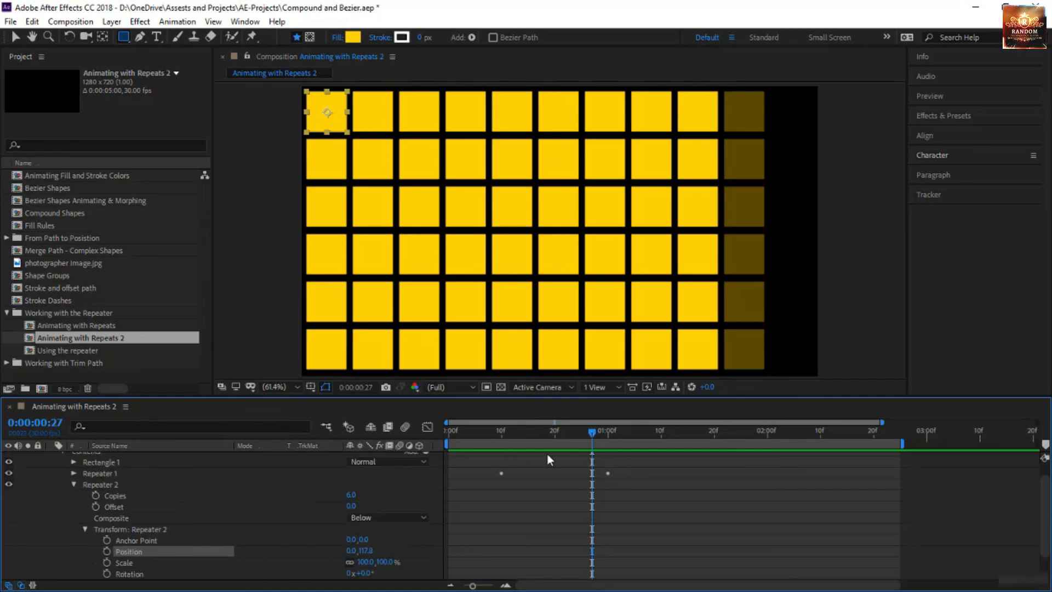
{"action": "left_click_drag", "start_coordinate": [597, 430], "coordinate": [609, 442]}
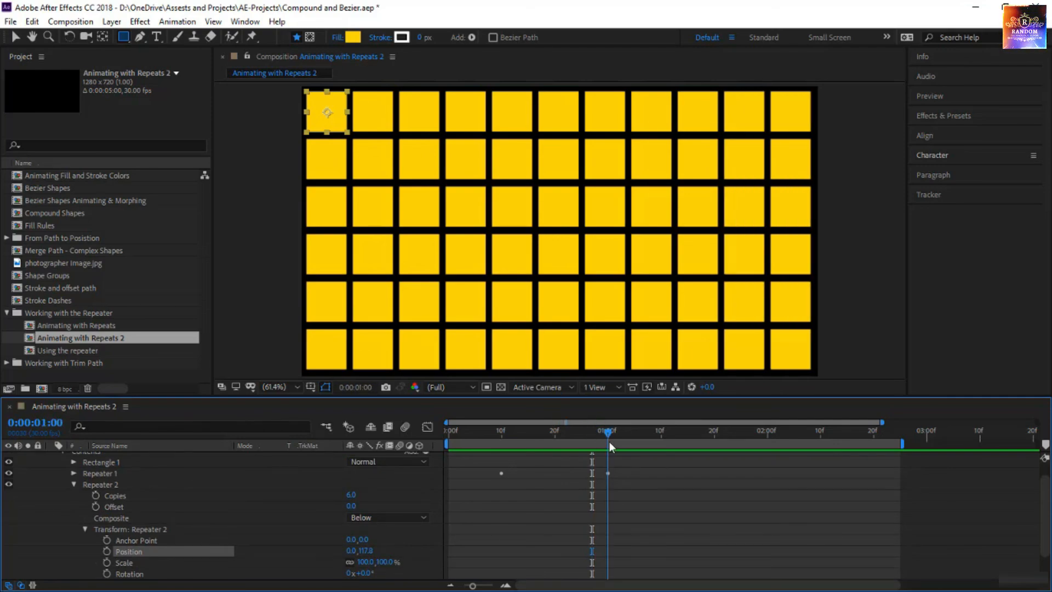
{"action": "left_click", "coordinate": [96, 496]}
Show only the animated properties of Shape Layer 1 and keyframe Repeater 2's Copies to 0 at 0:00:00:10
{"action": "left_click_drag", "start_coordinate": [605, 433], "coordinate": [499, 451]}
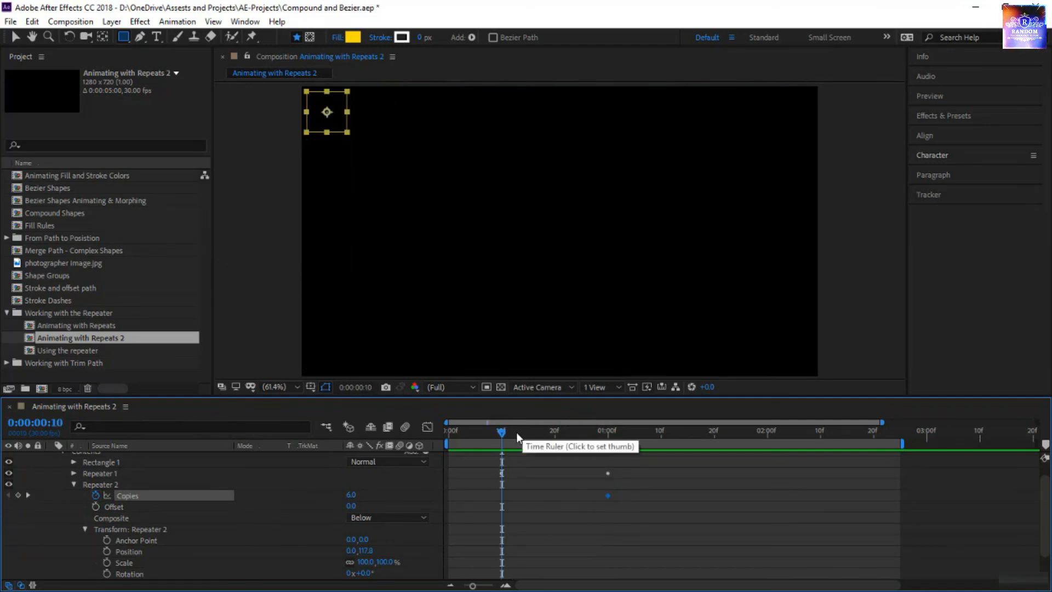
{"action": "key", "text": "u"}
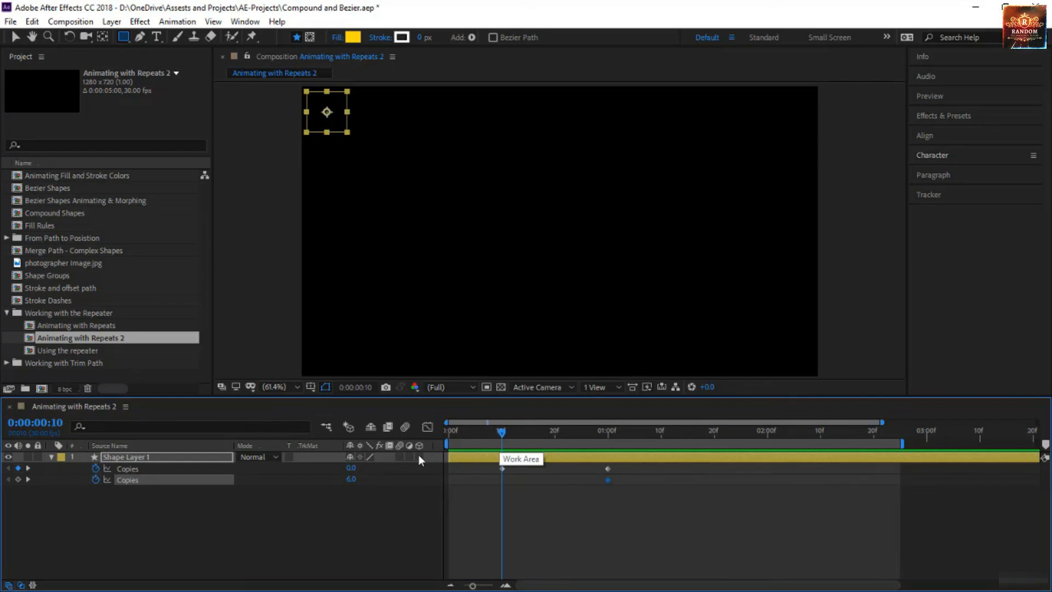
{"action": "left_click", "coordinate": [18, 480]}
{"action": "left_click", "coordinate": [352, 480]}
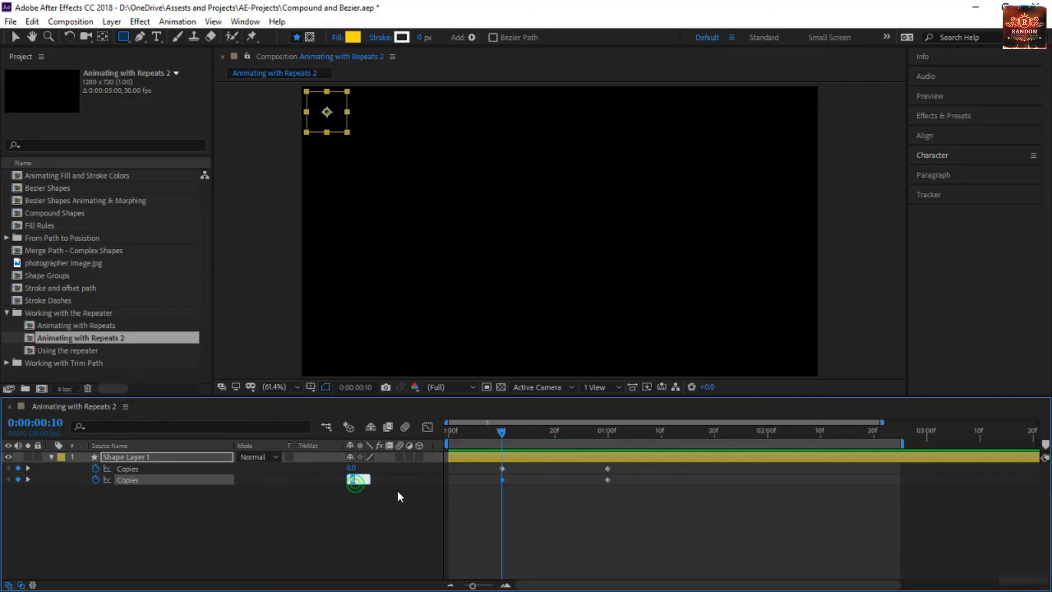
{"action": "type", "text": "0"}
{"action": "key", "text": "Return"}
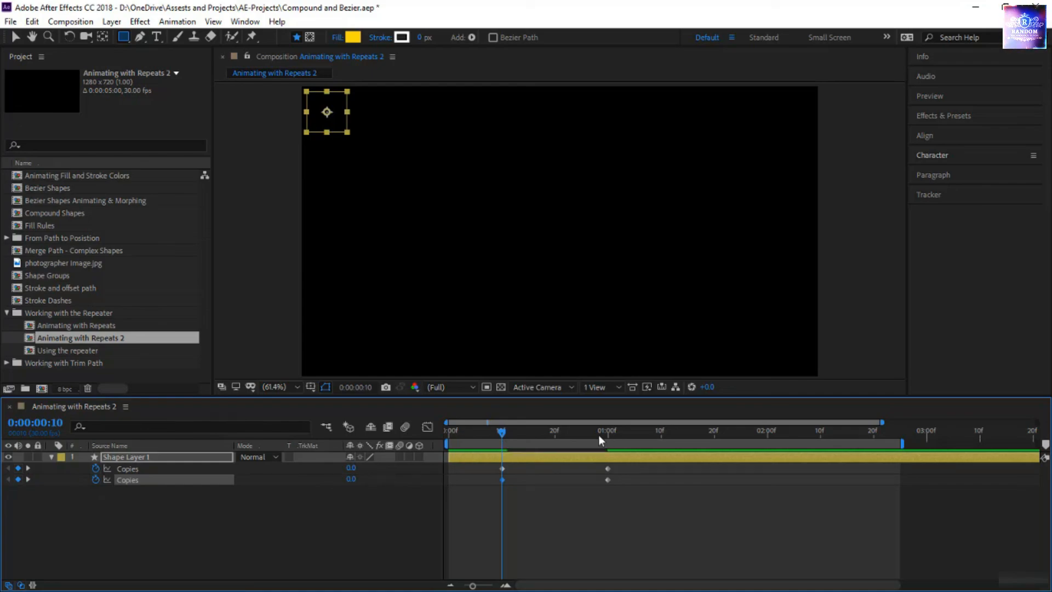
Scrub through the build-up of the grid of squares and play it from the first frame
{"action": "left_click_drag", "start_coordinate": [506, 430], "coordinate": [540, 443]}
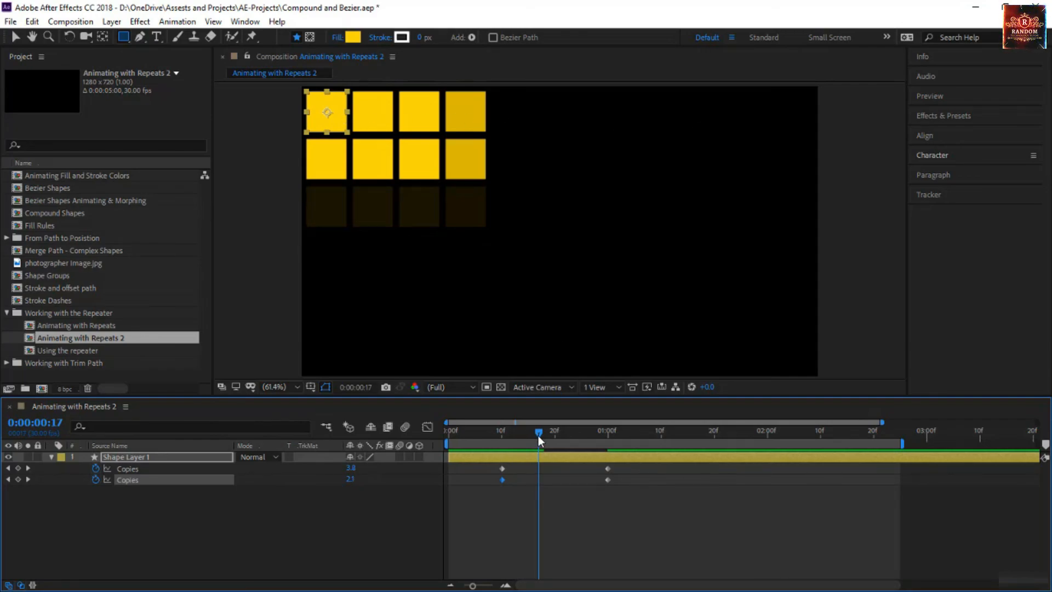
{"action": "left_click_drag", "start_coordinate": [538, 436], "coordinate": [607, 460]}
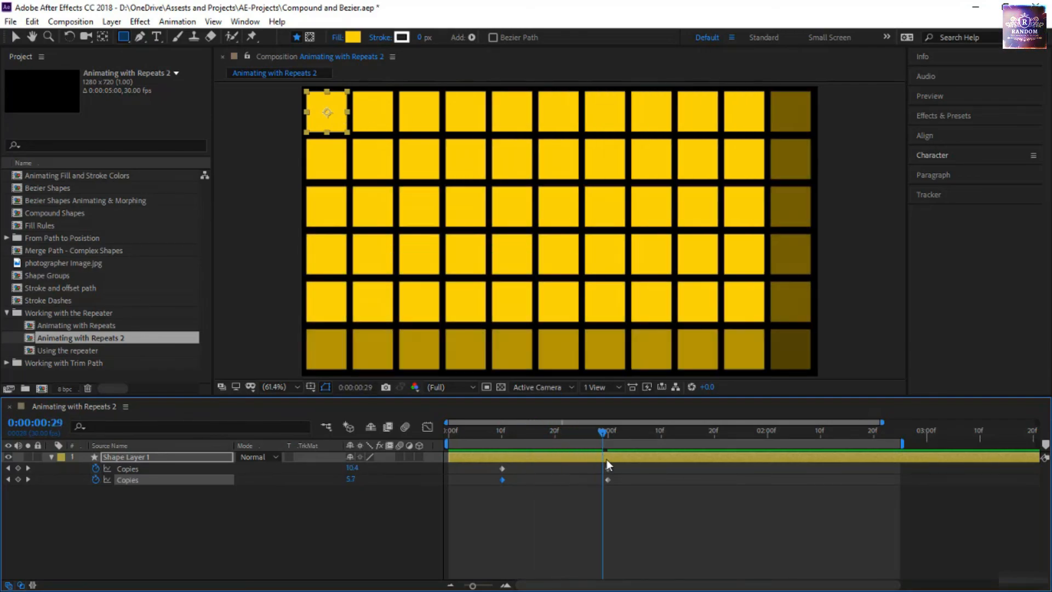
{"action": "key", "text": "space"}
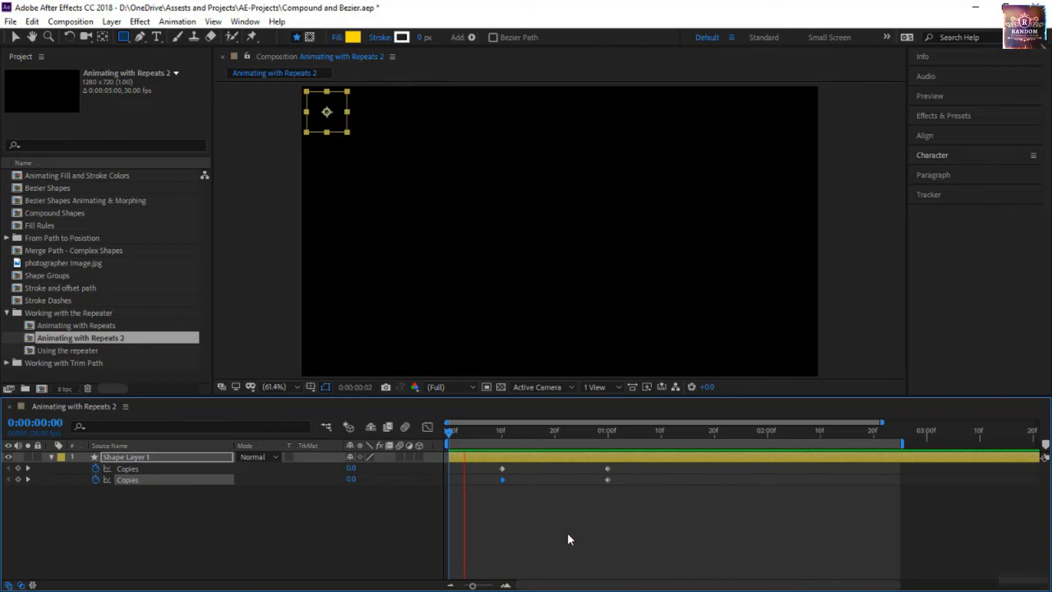
End the work area at about 0:00:01:20 and move the current time to 0:00:01:06
{"action": "left_click_drag", "start_coordinate": [718, 431], "coordinate": [715, 433]}
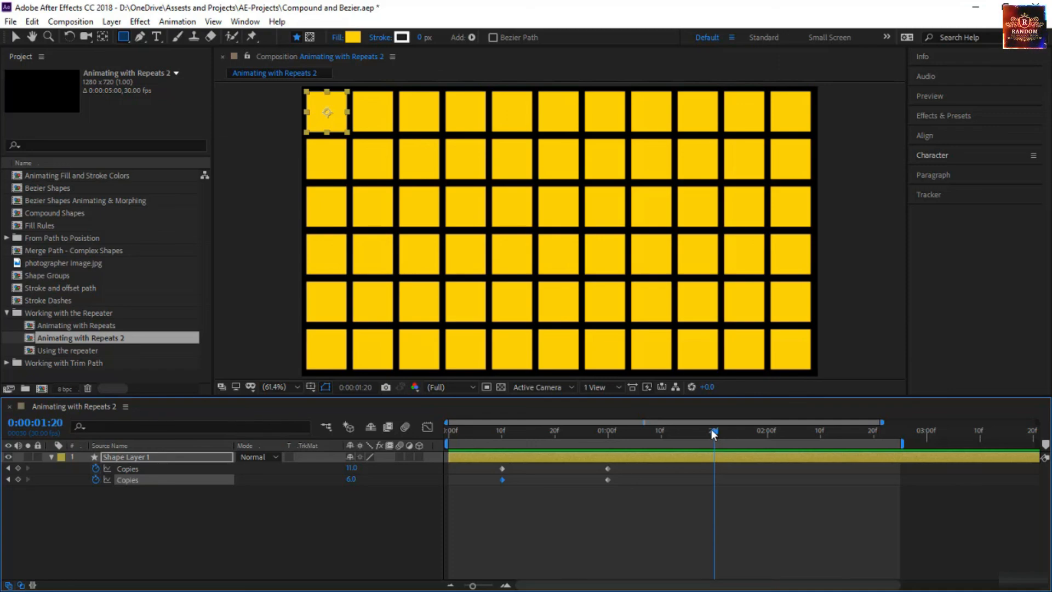
{"action": "key", "text": "n"}
{"action": "left_click_drag", "start_coordinate": [712, 429], "coordinate": [639, 436]}
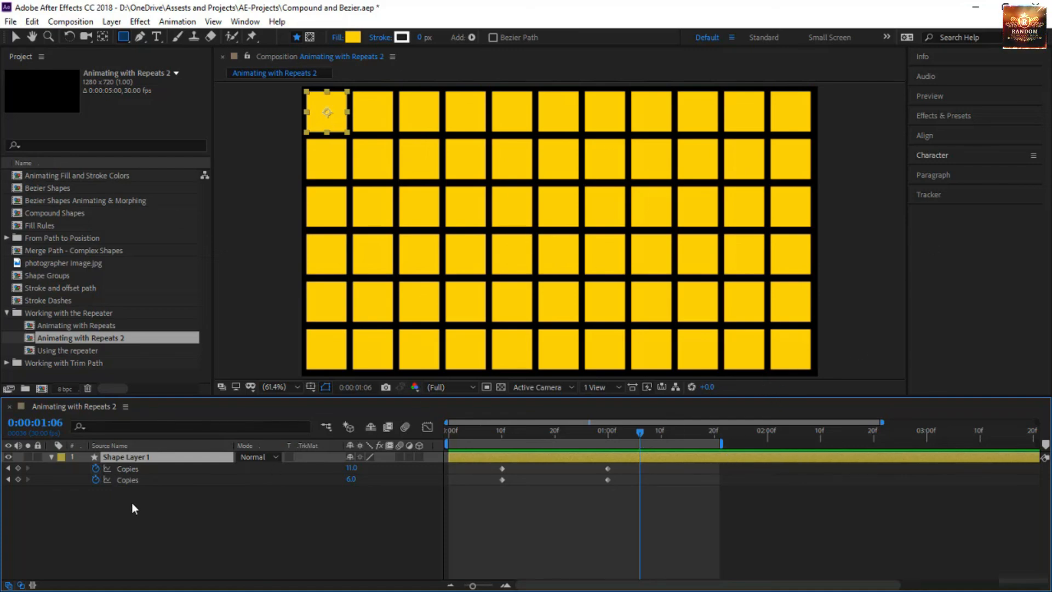
Show Shape Layer 1's full contents and expand the transform properties of Repeater 1
{"action": "left_click_drag", "start_coordinate": [136, 491], "coordinate": [145, 456]}
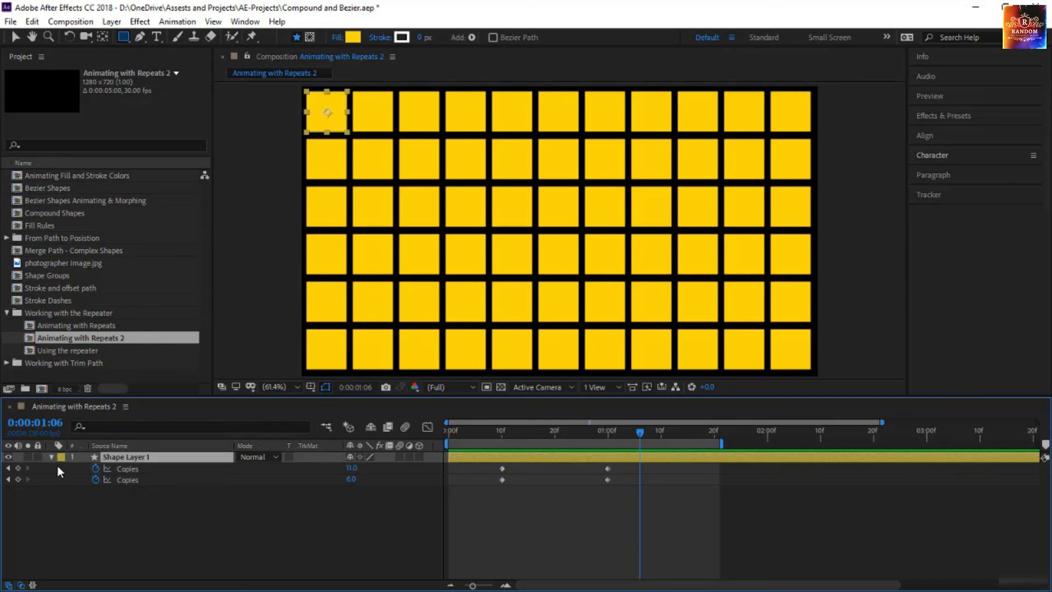
{"action": "left_click", "coordinate": [51, 457]}
{"action": "left_click", "coordinate": [52, 458]}
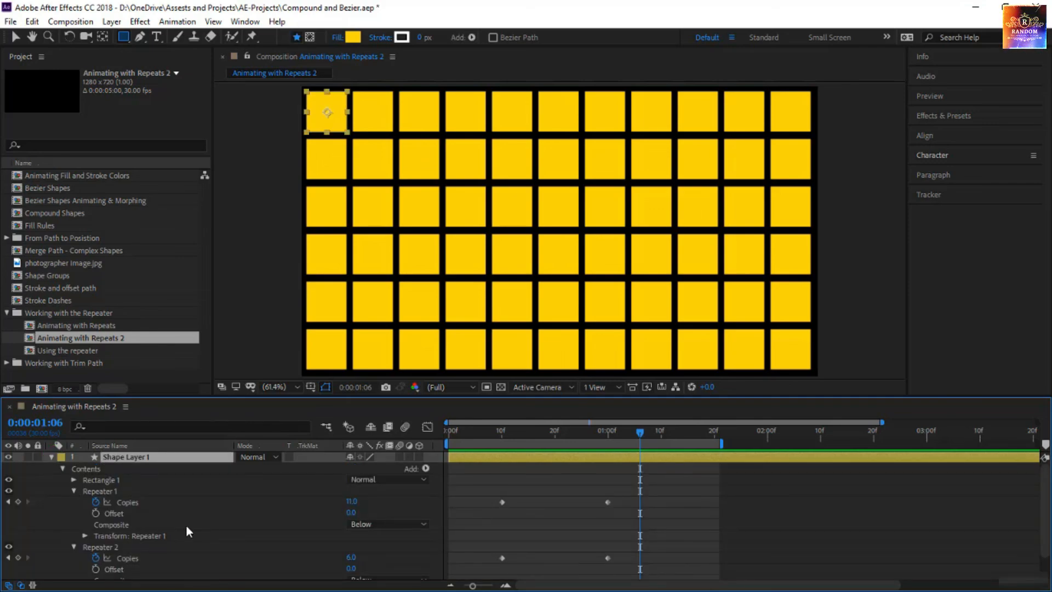
{"action": "scroll", "coordinate": [97, 512], "scroll_direction": "down", "scroll_amount": 1}
{"action": "left_click", "coordinate": [85, 507]}
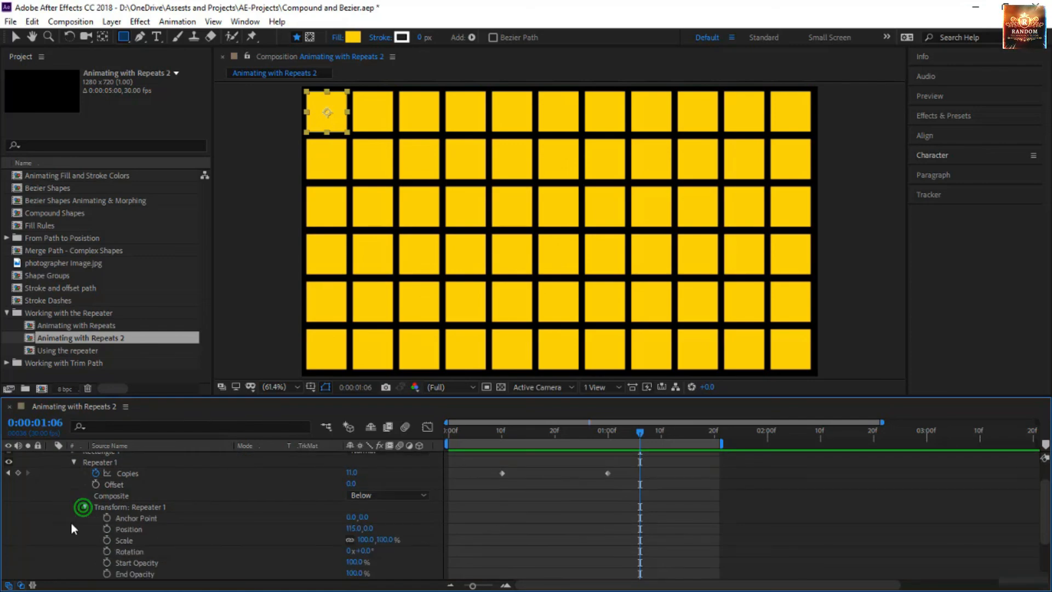
Extend the work area to about 0:00:02:22 and keyframe Repeater 1's End Opacity from 100% at 0:00:01:10 to 0% at 0:00:02:00
{"action": "left_click_drag", "start_coordinate": [641, 433], "coordinate": [660, 438]}
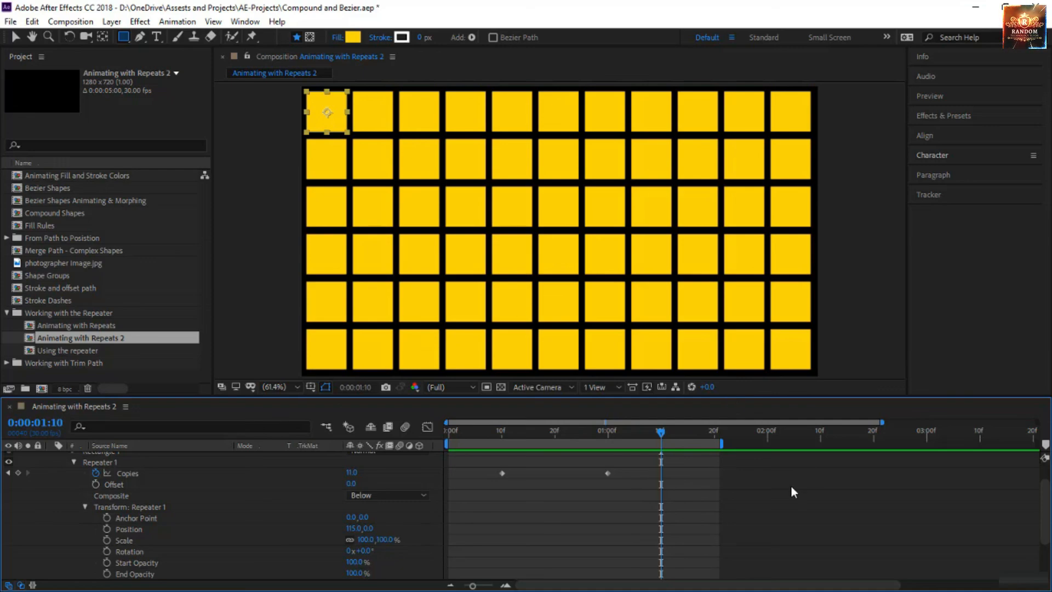
{"action": "left_click_drag", "start_coordinate": [722, 444], "coordinate": [887, 444]}
{"action": "scroll", "coordinate": [175, 559], "scroll_direction": "down", "scroll_amount": 3}
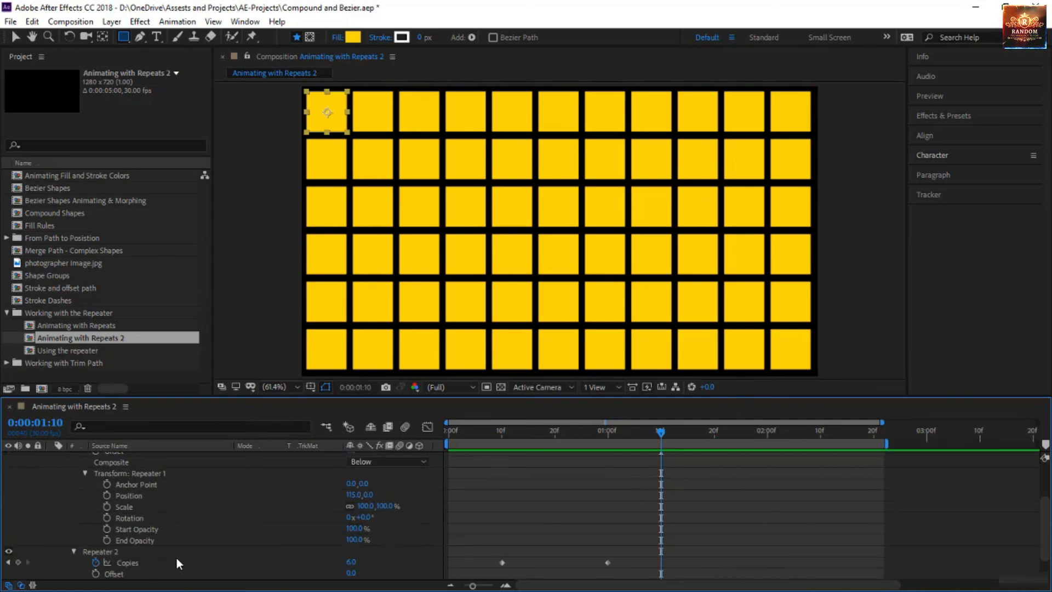
{"action": "left_click", "coordinate": [108, 539]}
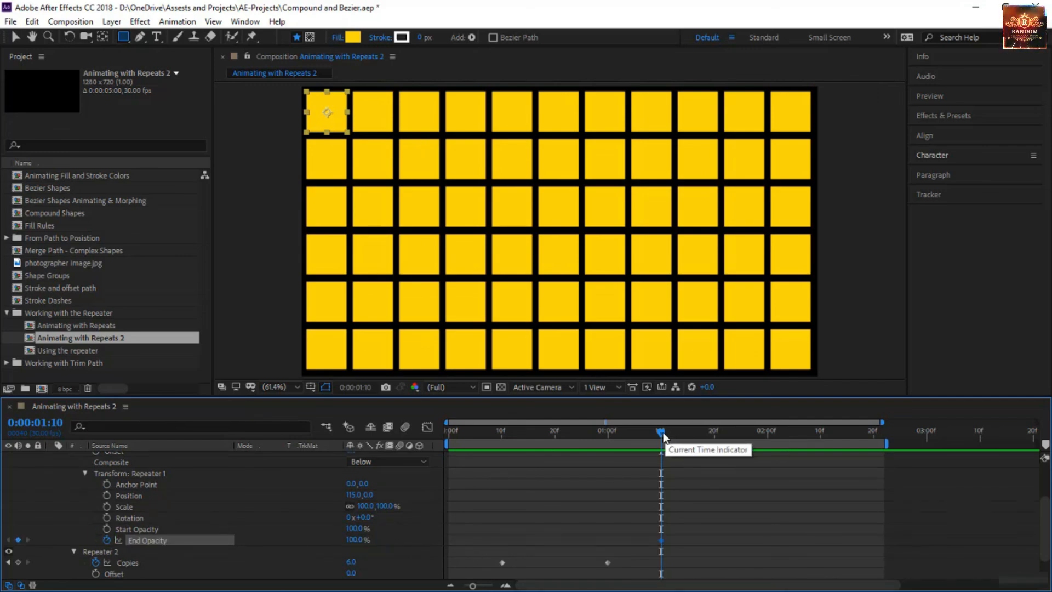
{"action": "left_click_drag", "start_coordinate": [666, 431], "coordinate": [768, 433]}
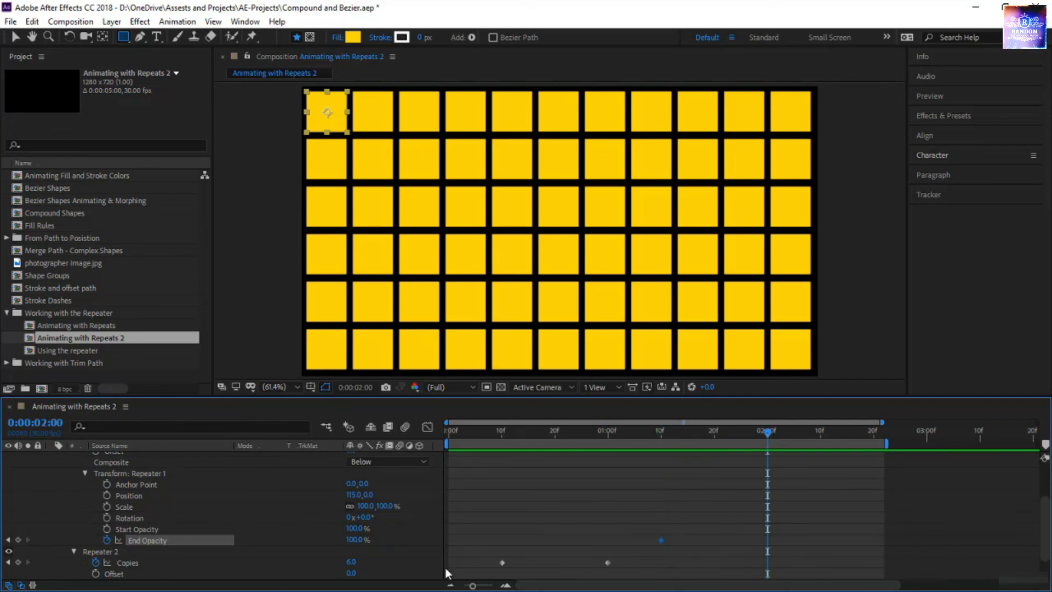
{"action": "left_click_drag", "start_coordinate": [356, 539], "coordinate": [274, 543]}
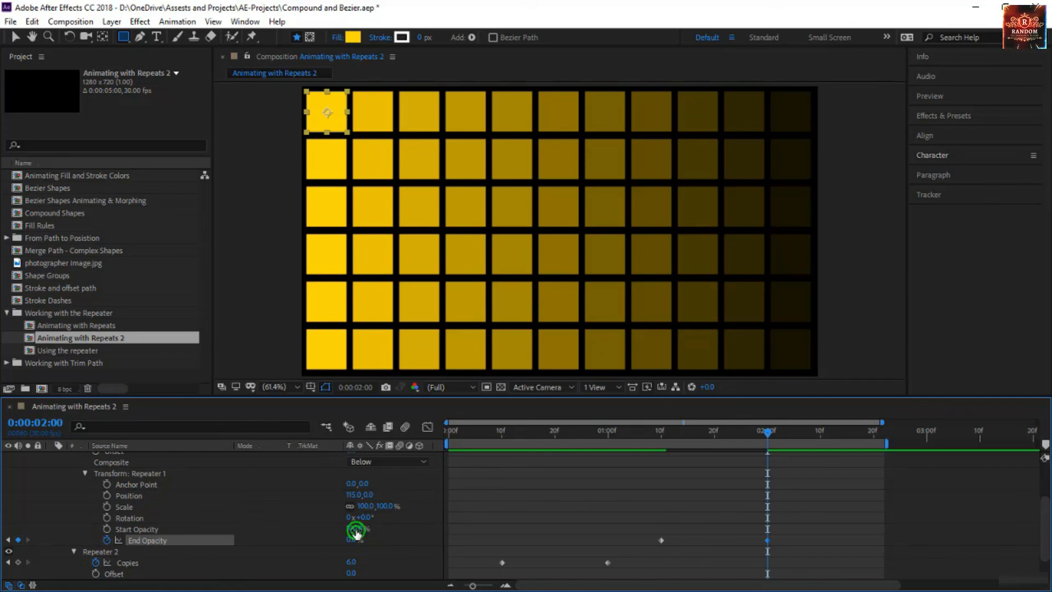
Keyframe Repeater 1's Start Opacity to 0% at 0:00:02:00 and 100% at 0:00:01:10
{"action": "left_click_drag", "start_coordinate": [353, 528], "coordinate": [231, 537]}
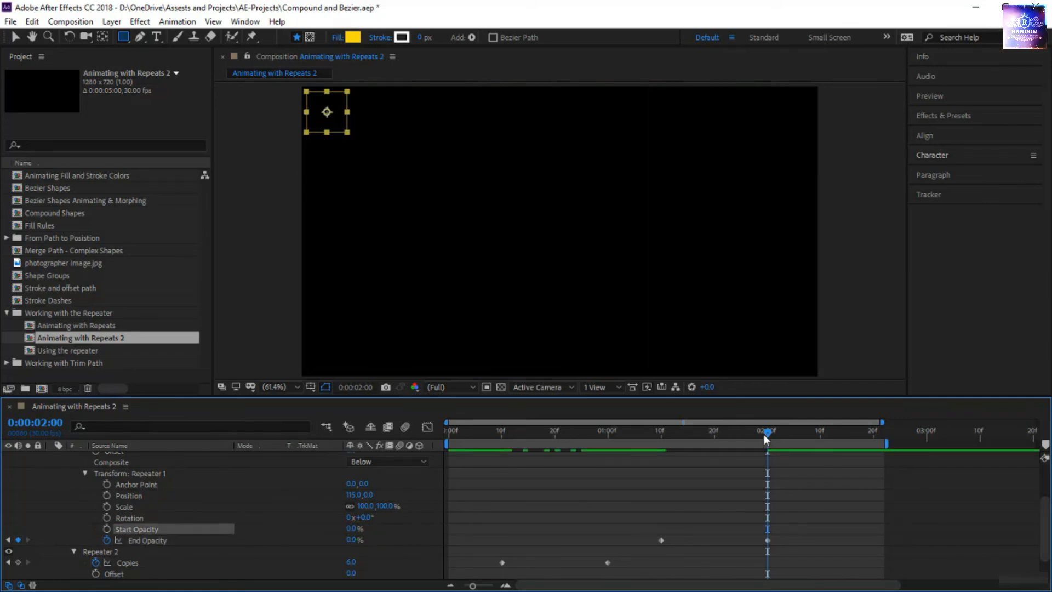
{"action": "left_click", "coordinate": [107, 529]}
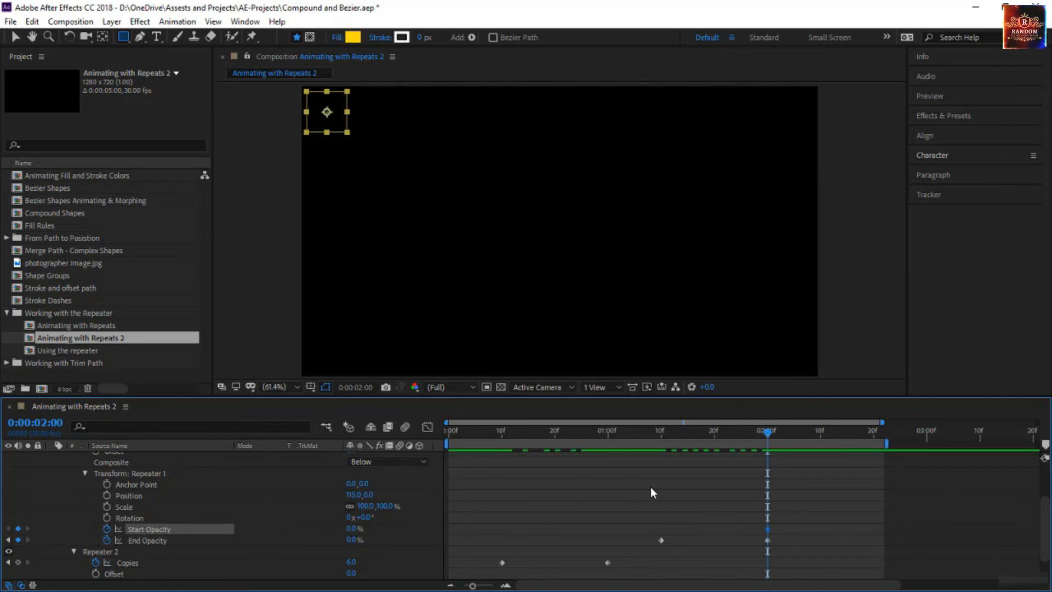
{"action": "key", "text": "j"}
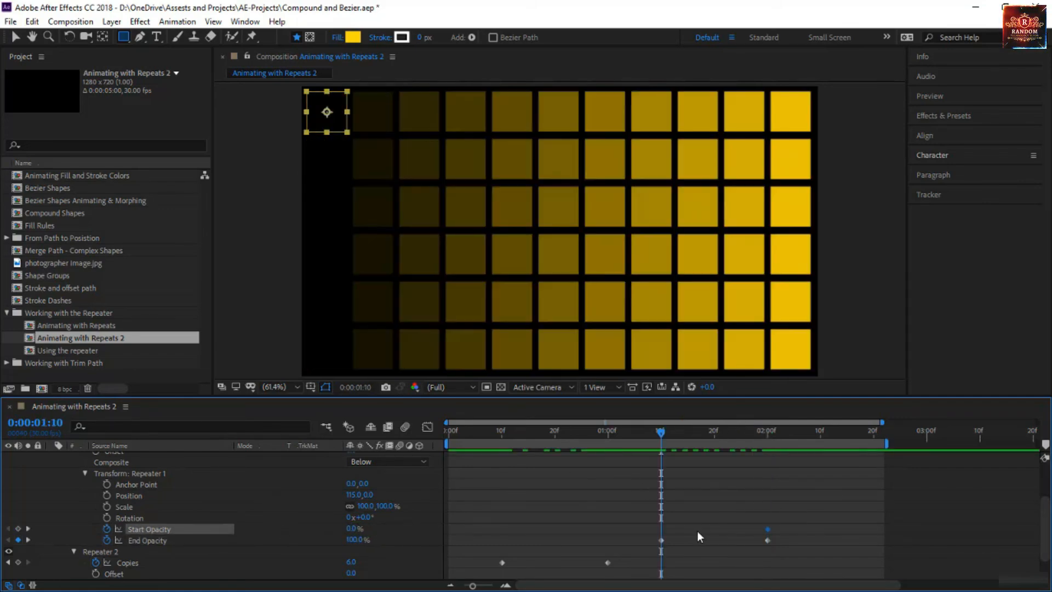
{"action": "left_click_drag", "start_coordinate": [351, 528], "coordinate": [408, 528]}
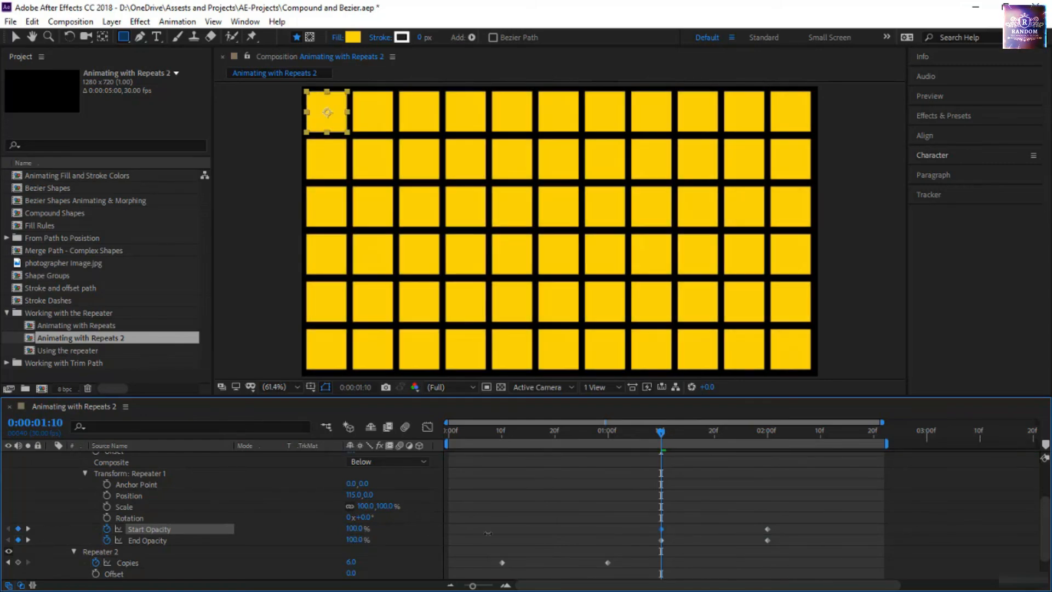
Play the grid animation from the first frame and scrub to 0:00:02:06 to review the opacity fade
{"action": "key", "text": "space"}
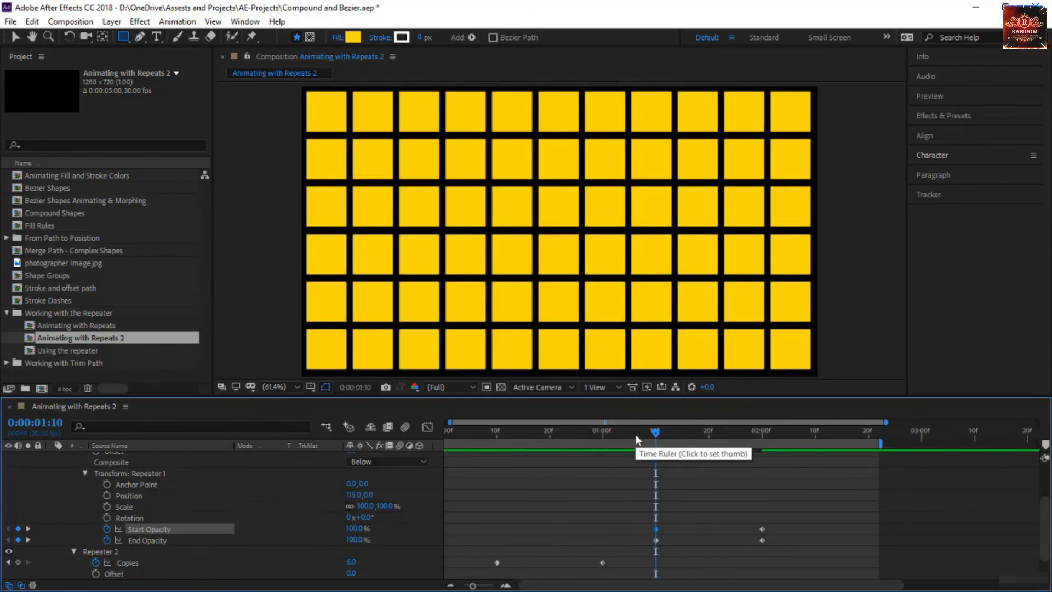
{"action": "left_click", "coordinate": [599, 431]}
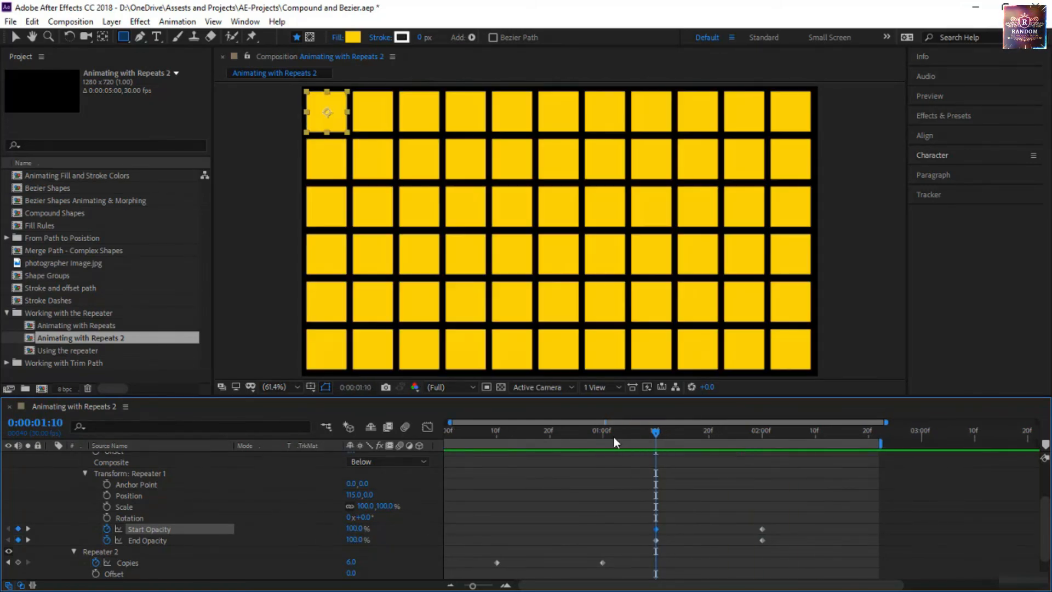
{"action": "key", "text": "Home"}
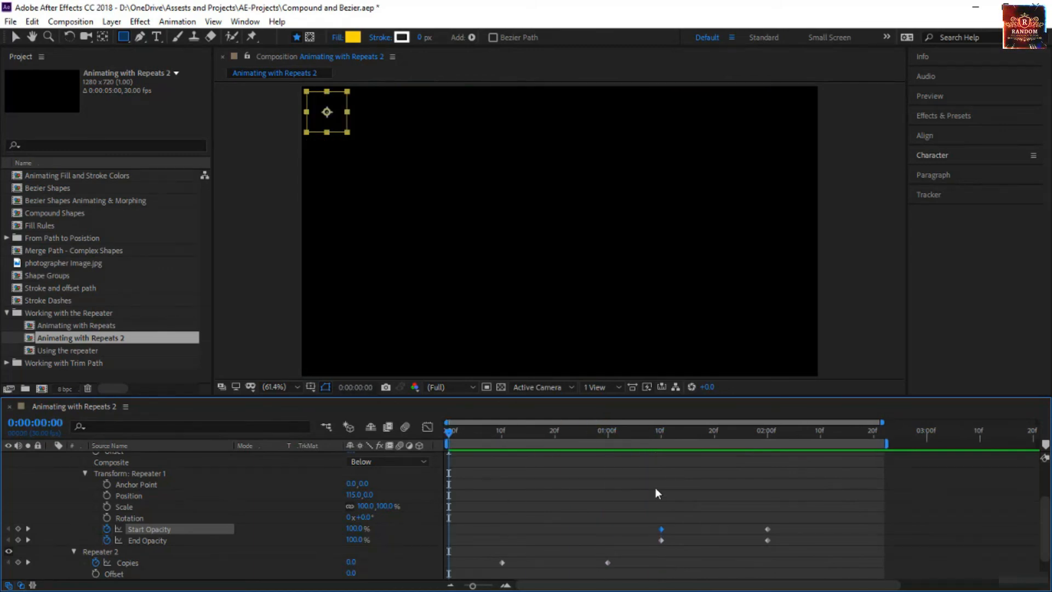
{"action": "key", "text": "space"}
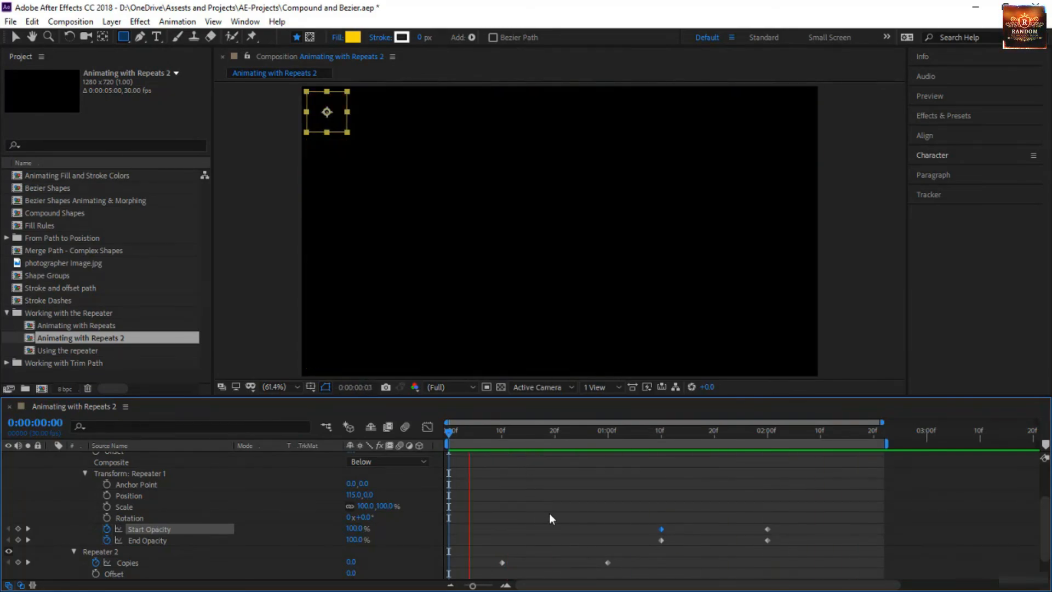
{"action": "scroll", "coordinate": [551, 510], "scroll_direction": "down", "scroll_amount": 2}
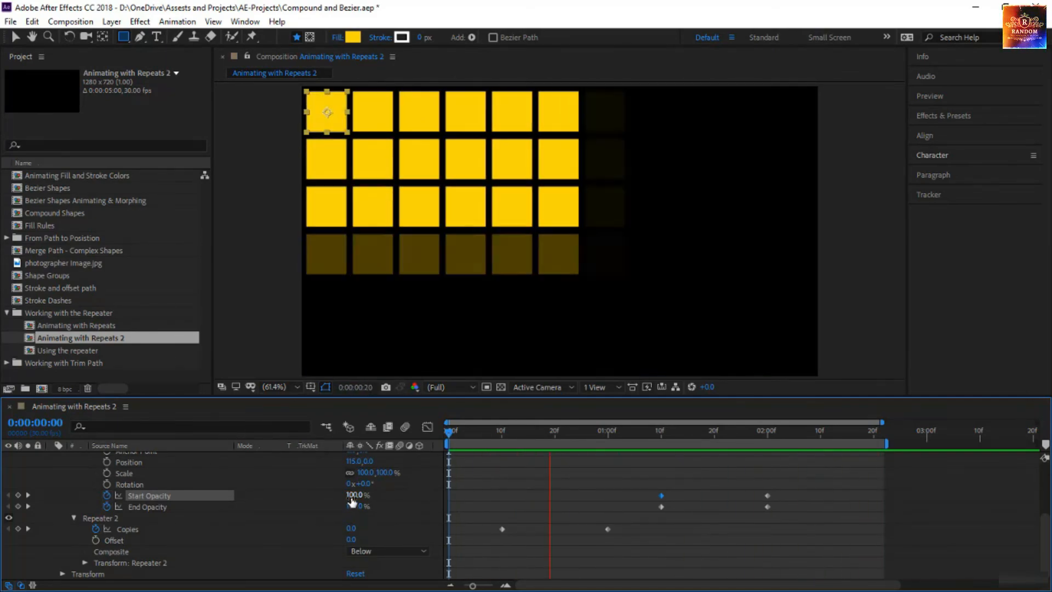
{"action": "left_click_drag", "start_coordinate": [546, 434], "coordinate": [797, 452]}
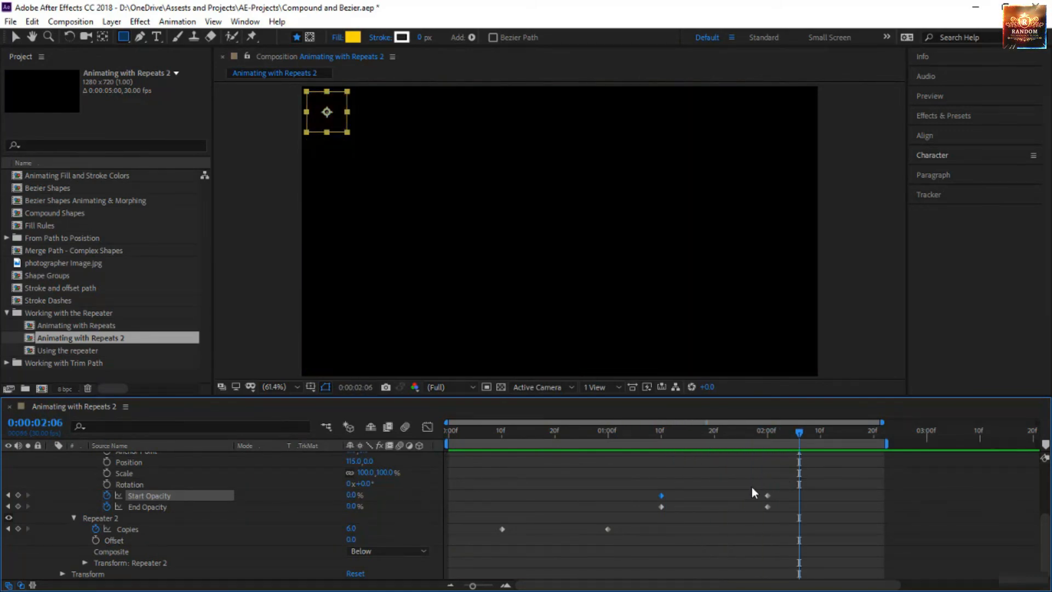
{"action": "scroll", "coordinate": [118, 526], "scroll_direction": "up", "scroll_amount": 2}
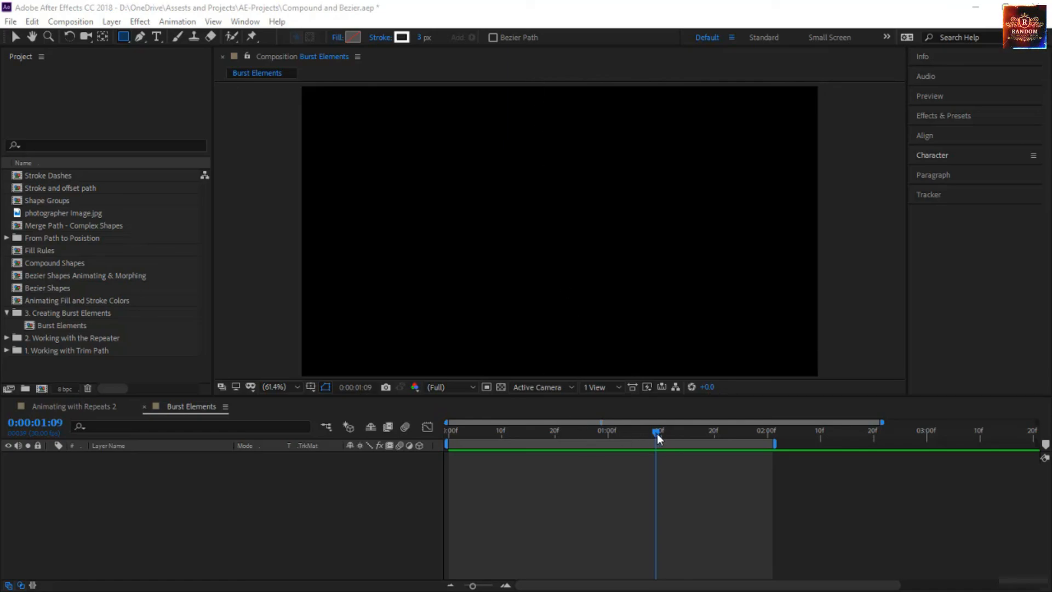
At 0:00:00:10 in Burst Elements, draw a small square near the middle of the frame and center its anchor point
{"action": "left_click_drag", "start_coordinate": [656, 431], "coordinate": [502, 432]}
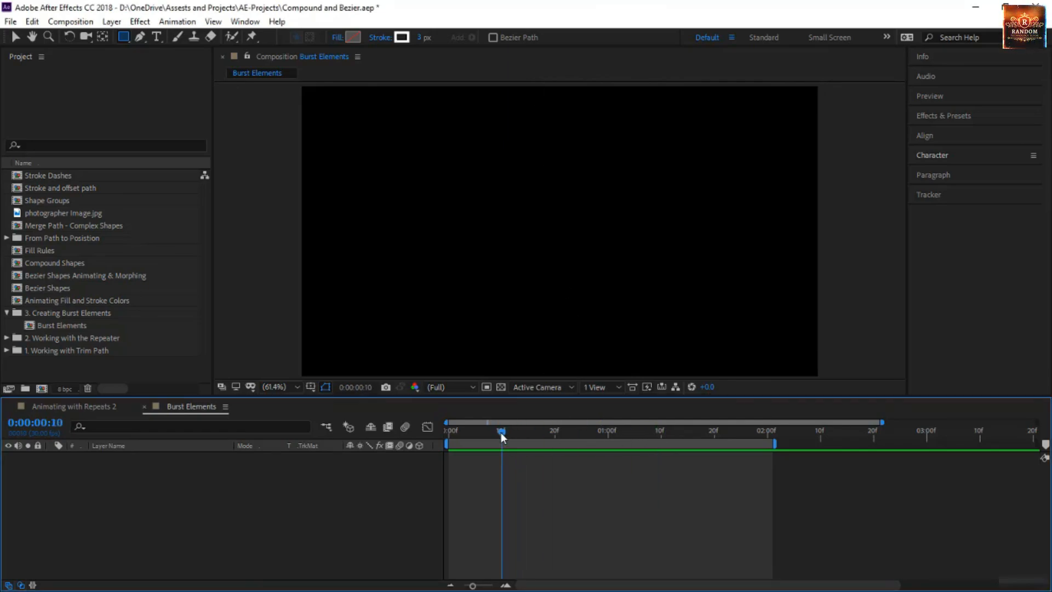
{"action": "left_click_drag", "start_coordinate": [524, 210], "coordinate": [546, 231]}
{"action": "key", "text": "ctrl+alt+Home"}
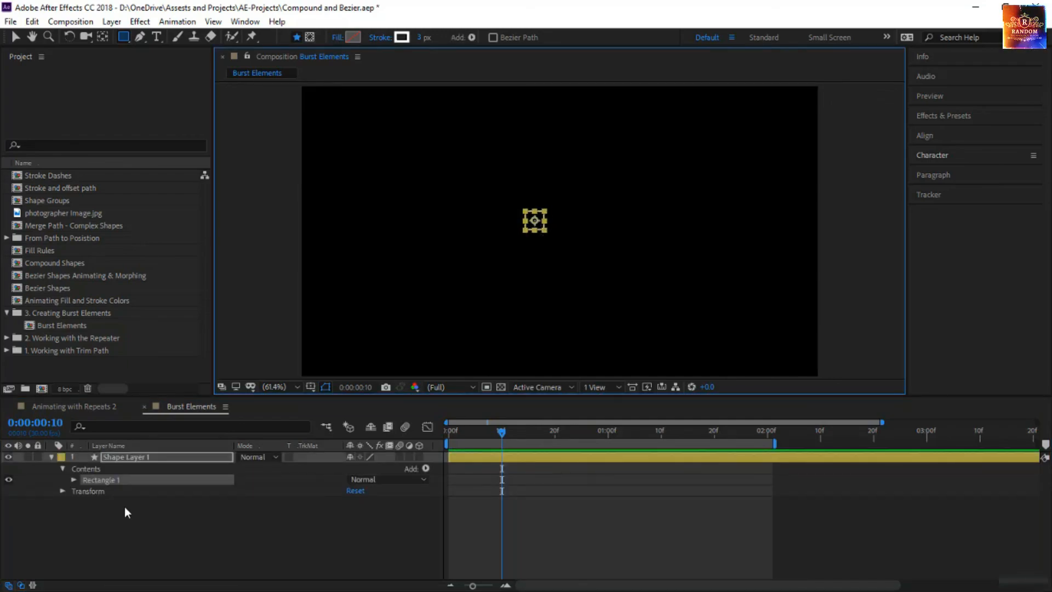
Set Rectangle 1's transform Position to 0, 0 and center the layer's anchor point on the square
{"action": "left_click", "coordinate": [74, 480]}
{"action": "left_click", "coordinate": [83, 526]}
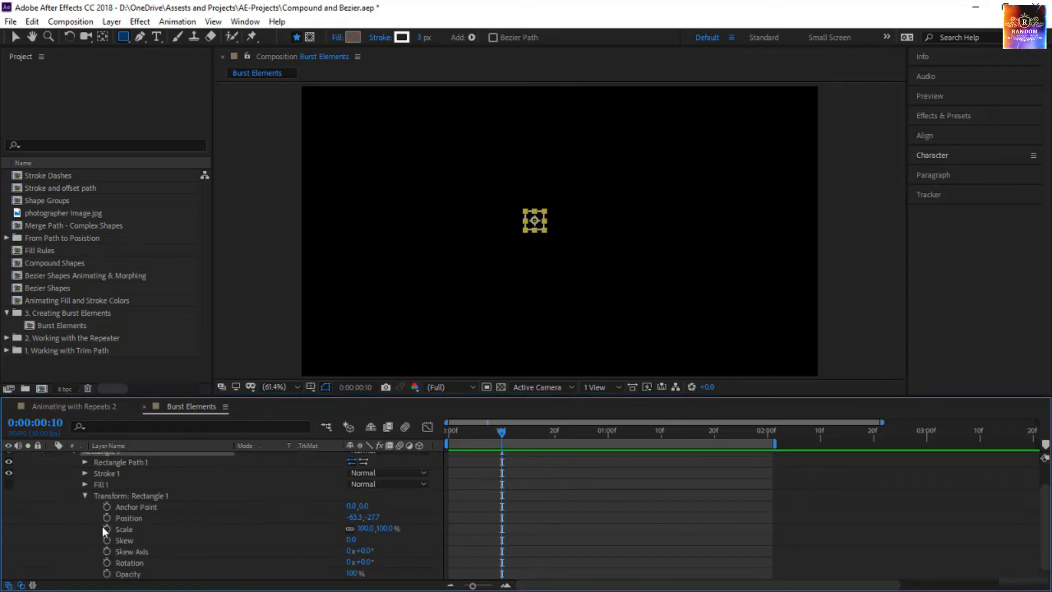
{"action": "left_click", "coordinate": [355, 518]}
{"action": "type", "text": "0"}
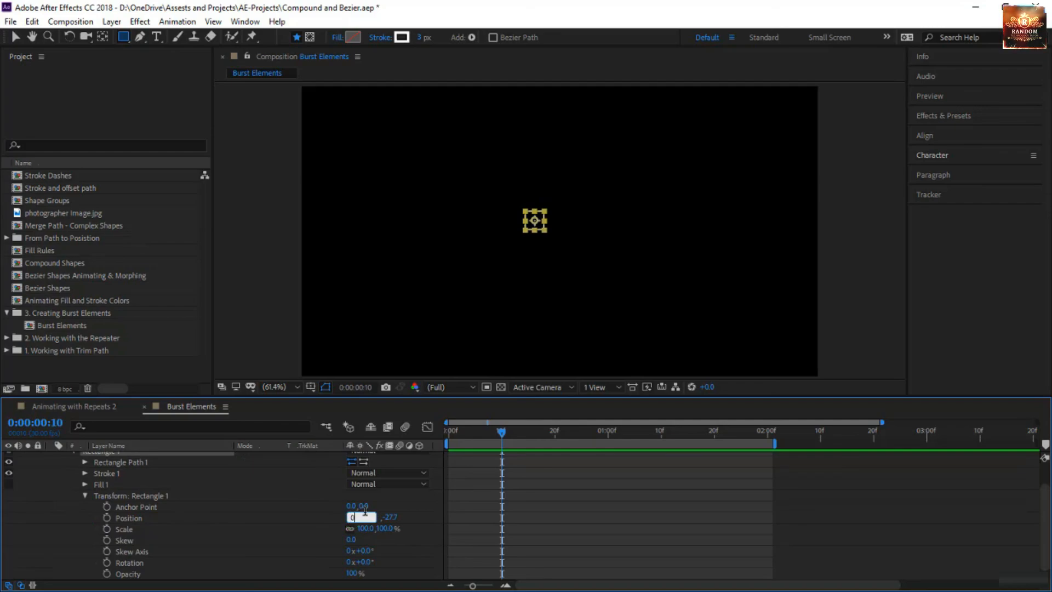
{"action": "key", "text": "Tab"}
{"action": "type", "text": "0"}
{"action": "key", "text": "Return"}
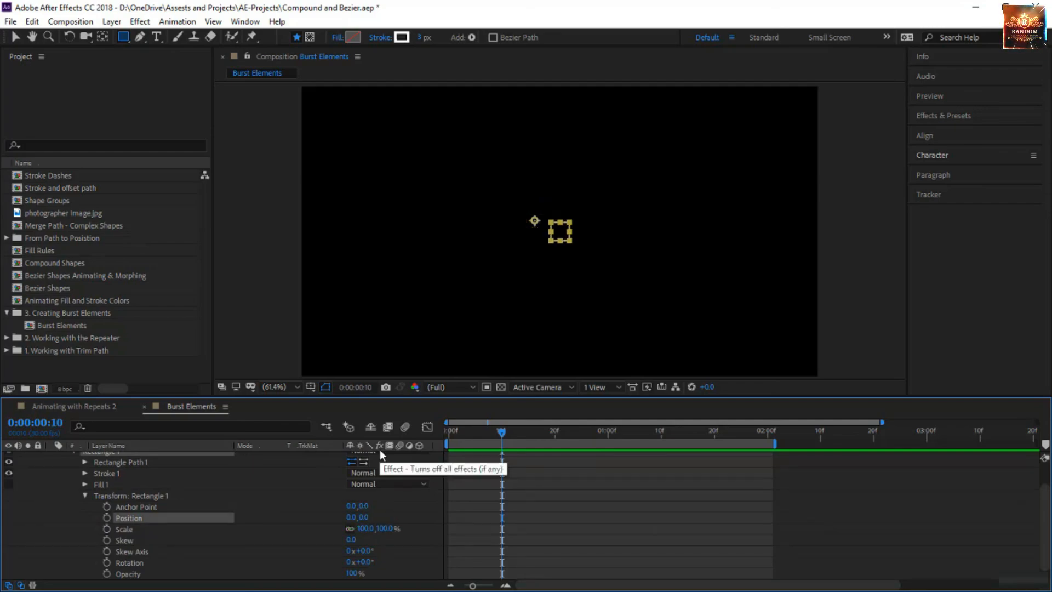
{"action": "key", "text": "ctrl+alt+Home"}
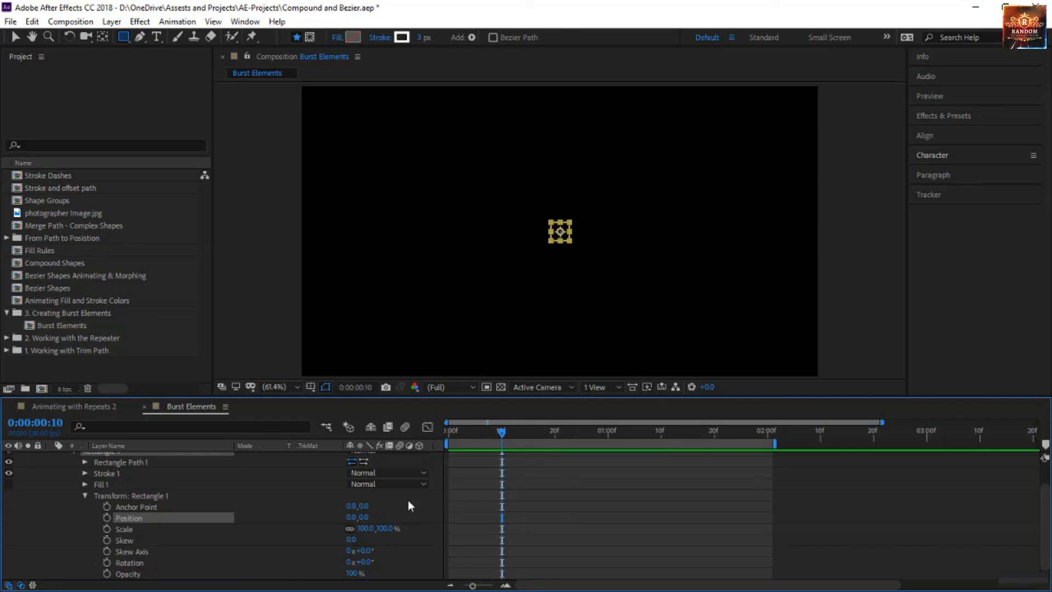
Reveal the Rectangle Path 1 and Stroke 1 properties and enable keyframing for the path's Size and Position at 0:00:00:10
{"action": "scroll", "coordinate": [239, 505], "scroll_direction": "up", "scroll_amount": 2}
{"action": "left_click", "coordinate": [84, 491]}
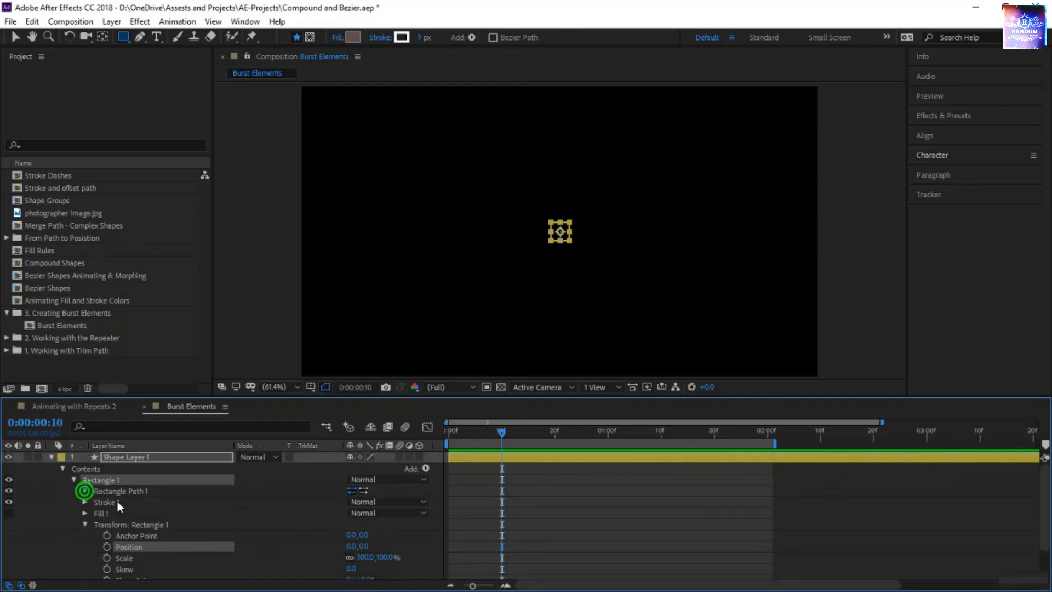
{"action": "left_click", "coordinate": [136, 502]}
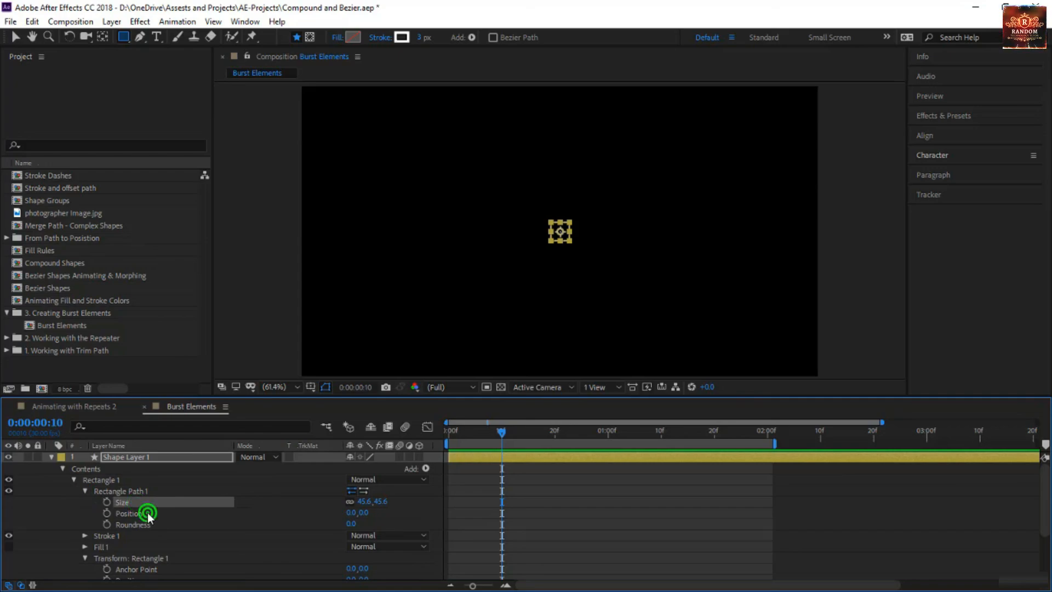
{"action": "left_click", "coordinate": [147, 513]}
{"action": "left_click", "coordinate": [85, 536]}
{"action": "scroll", "coordinate": [84, 535], "scroll_direction": "down", "scroll_amount": 2}
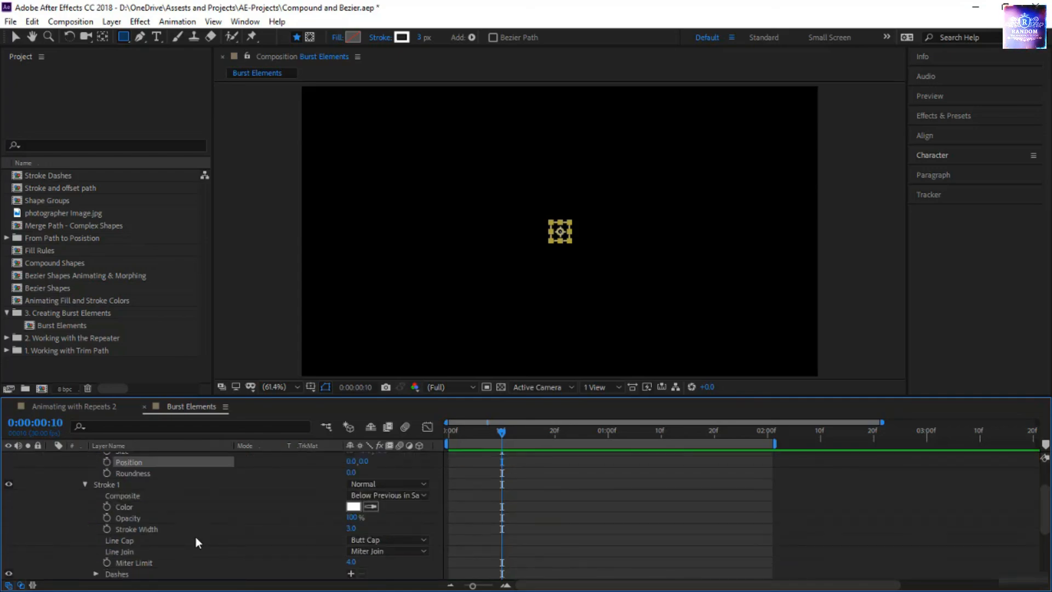
{"action": "scroll", "coordinate": [195, 537], "scroll_direction": "down", "scroll_amount": 5}
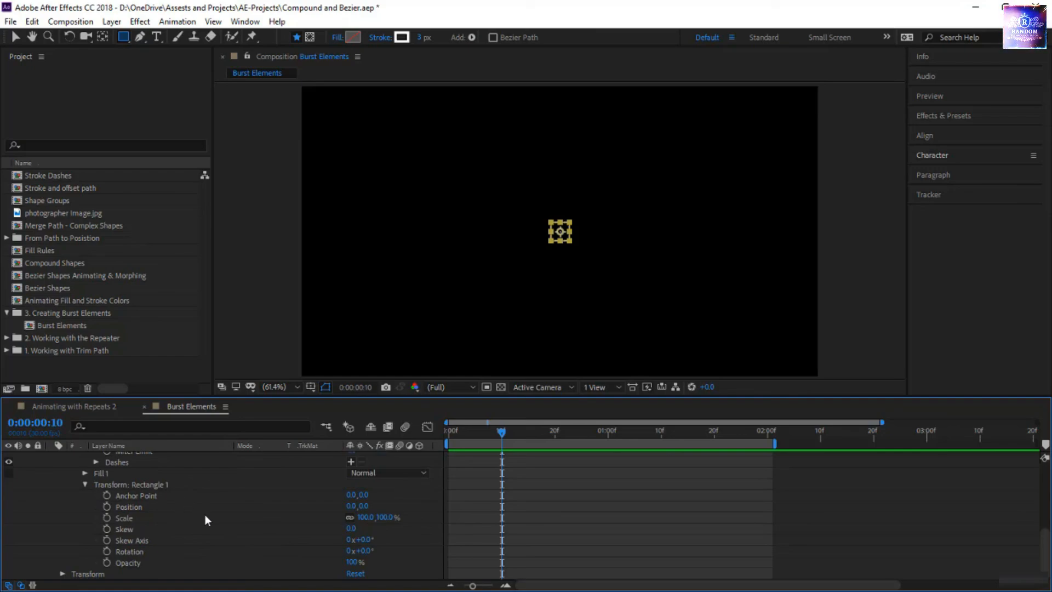
{"action": "scroll", "coordinate": [208, 518], "scroll_direction": "up", "scroll_amount": 7}
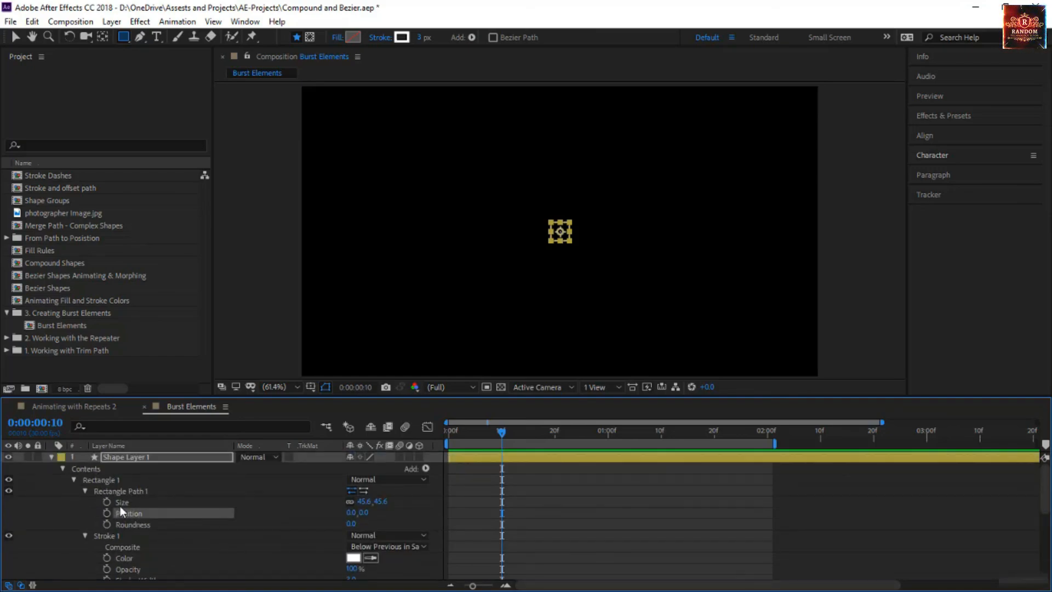
{"action": "left_click", "coordinate": [107, 502]}
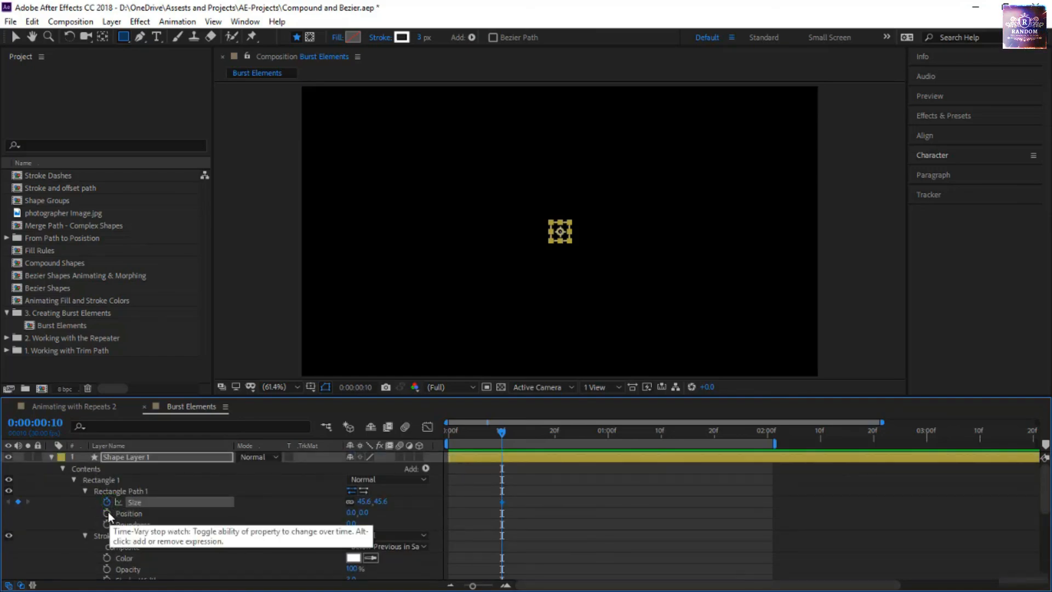
{"action": "left_click", "coordinate": [107, 513]}
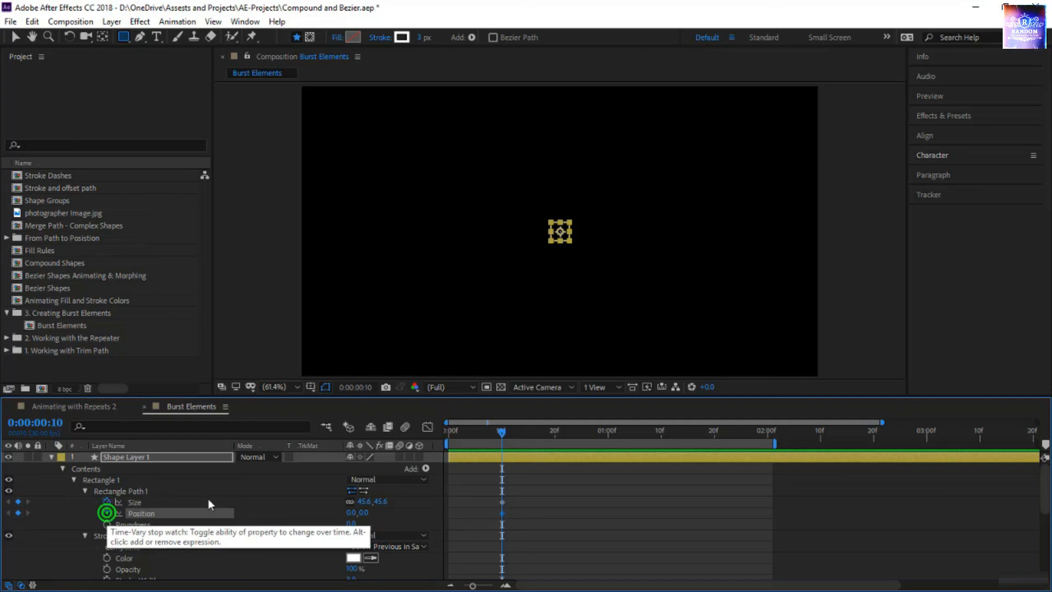
Set Rectangle Path 1's Size to 50, 50 at 0:00:00:10
{"action": "left_click", "coordinate": [363, 502]}
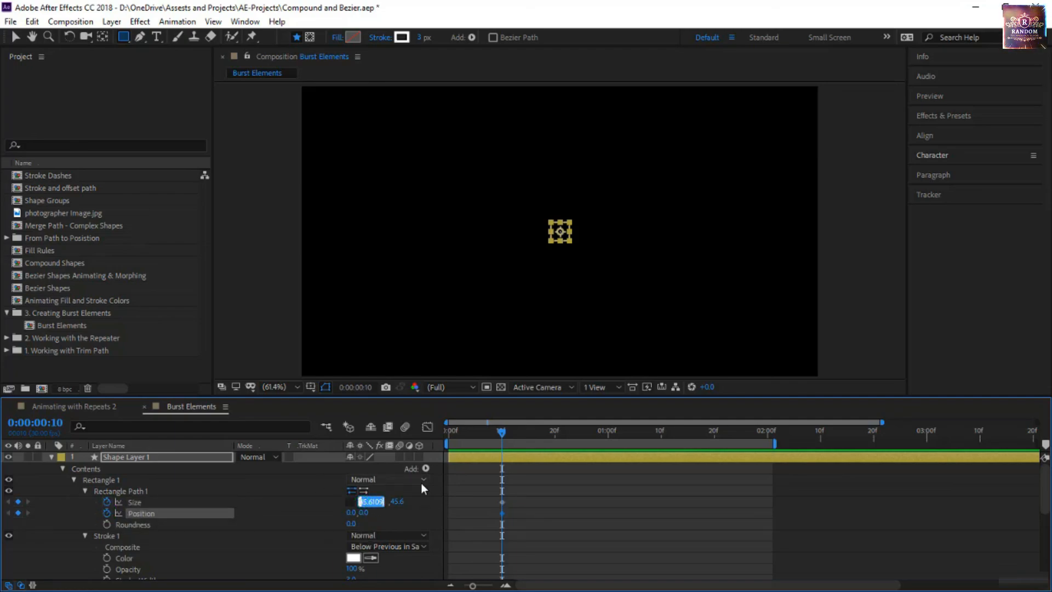
{"action": "type", "text": "50"}
{"action": "key", "text": "Tab"}
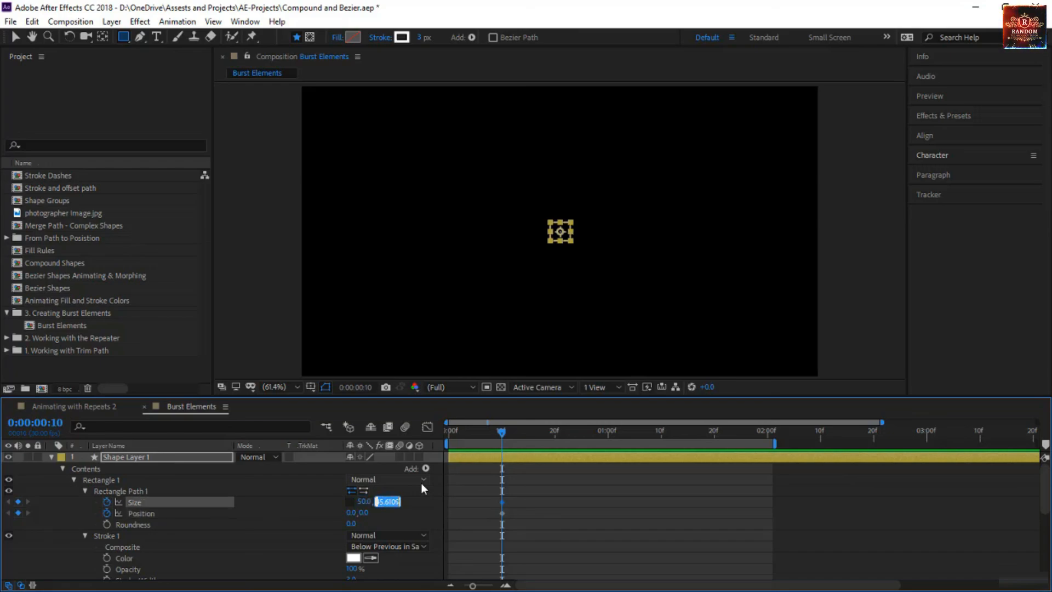
{"action": "type", "text": "50"}
{"action": "left_click", "coordinate": [151, 558]}
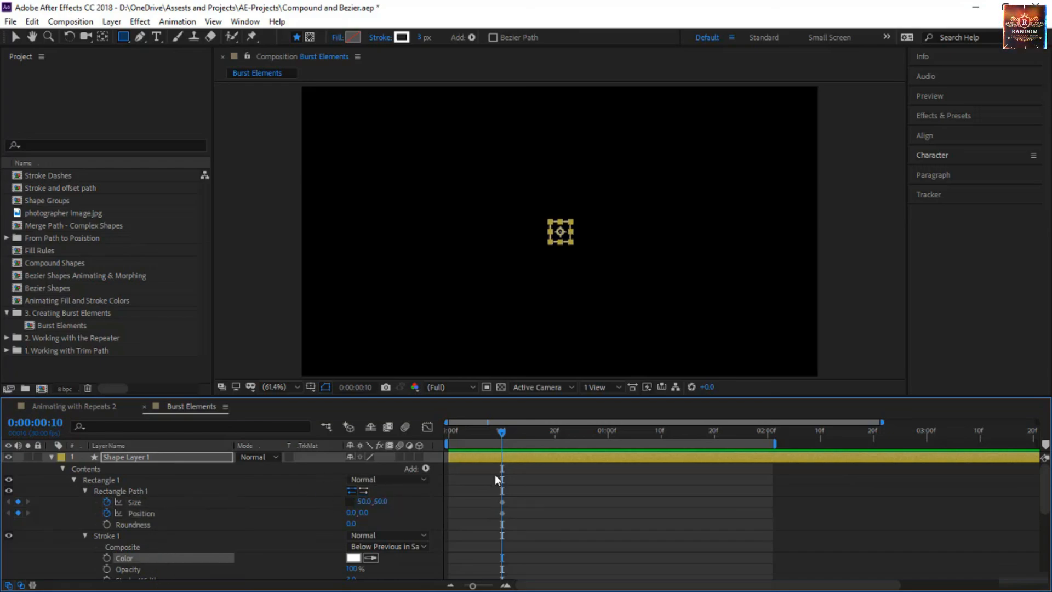
At 0:00:01:00, keyframe Rectangle Path 1's Position at about 0, -285 and add a Size keyframe with its proportions linked
{"action": "left_click_drag", "start_coordinate": [502, 432], "coordinate": [608, 433]}
{"action": "left_click_drag", "start_coordinate": [365, 513], "coordinate": [219, 530]}
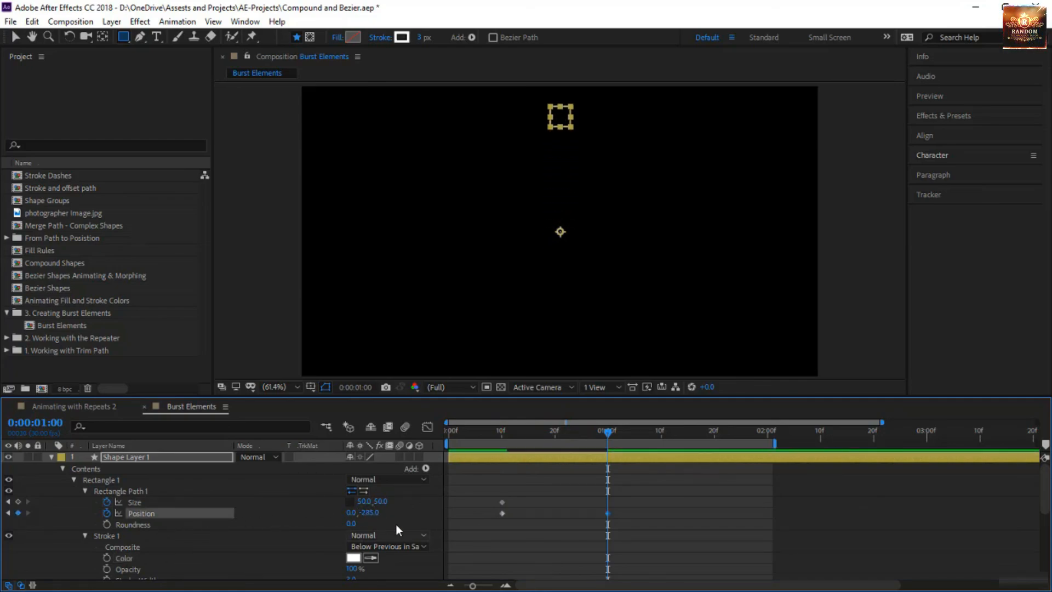
{"action": "left_click", "coordinate": [349, 503]}
{"action": "left_click", "coordinate": [19, 502]}
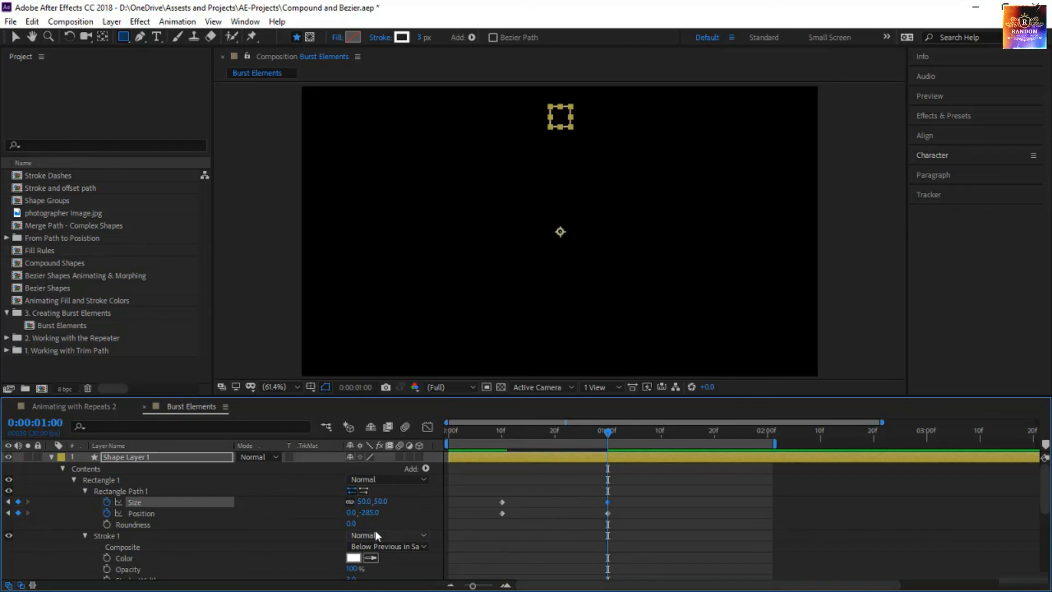
Set Stroke 1's Stroke Width to 0 and keyframe it at 0:00:01:00
{"action": "scroll", "coordinate": [375, 531], "scroll_direction": "down", "scroll_amount": 3}
{"action": "scroll", "coordinate": [422, 492], "scroll_direction": "up", "scroll_amount": 3}
{"action": "scroll", "coordinate": [264, 525], "scroll_direction": "down", "scroll_amount": 1}
{"action": "scroll", "coordinate": [264, 531], "scroll_direction": "down", "scroll_amount": 1}
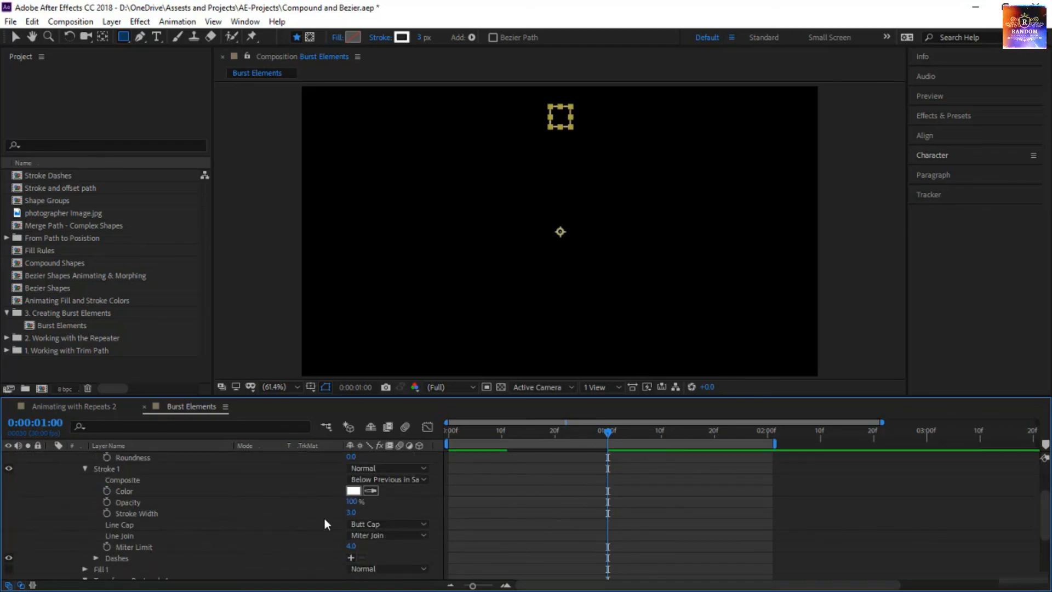
{"action": "left_click", "coordinate": [351, 513]}
{"action": "type", "text": "0"}
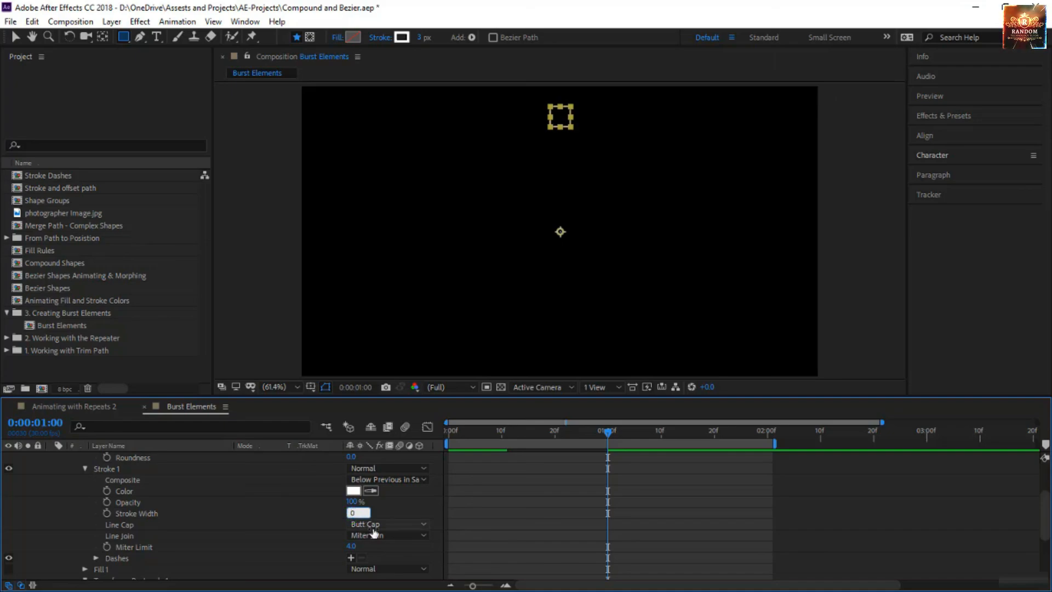
{"action": "key", "text": "Return"}
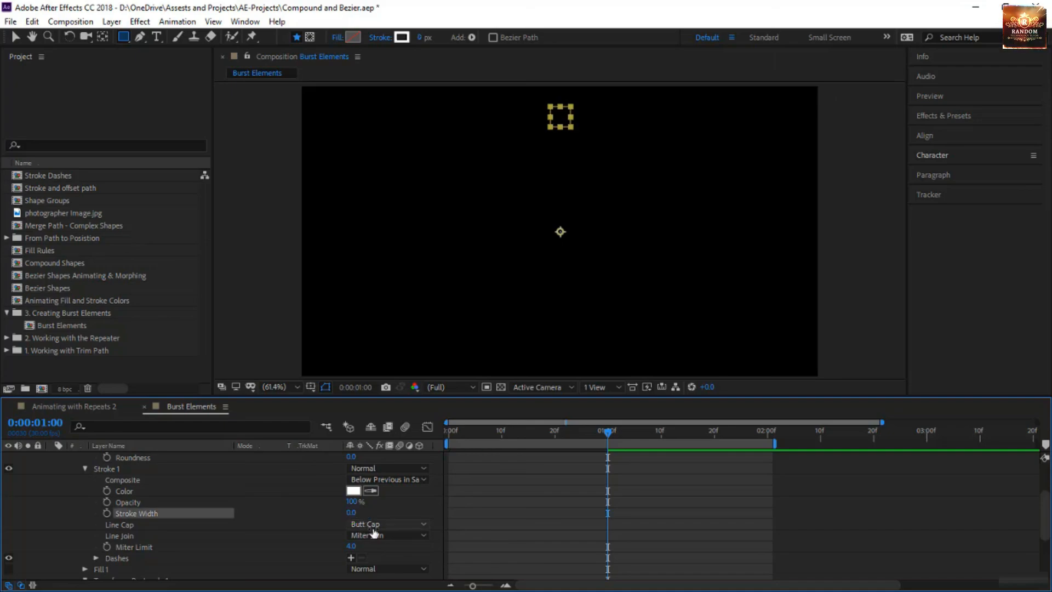
{"action": "left_click", "coordinate": [107, 513]}
Keyframe Stroke 1's Stroke Width at 3 at 0:00:00:10
{"action": "left_click_drag", "start_coordinate": [607, 436], "coordinate": [501, 452]}
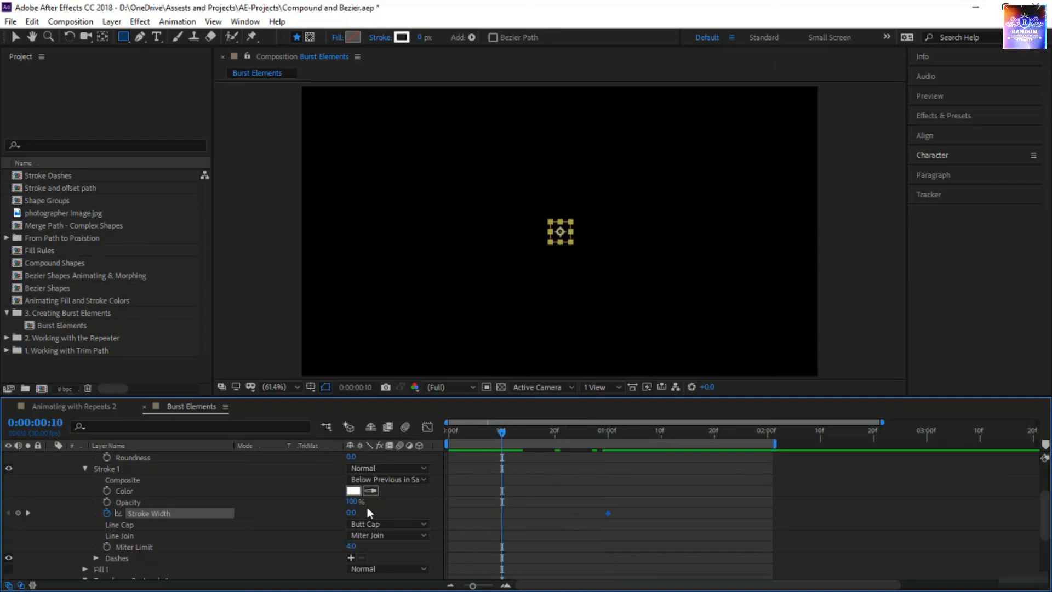
{"action": "left_click", "coordinate": [352, 513]}
{"action": "type", "text": "3"}
{"action": "key", "text": "Return"}
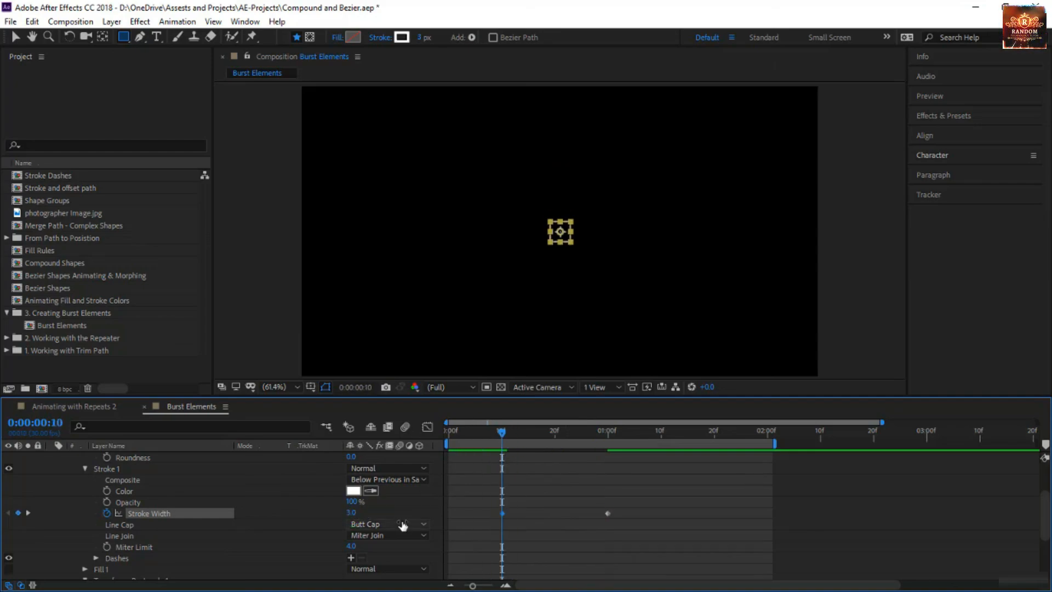
Preview the square's movement and stroke animation, then return the playhead to the first frame
{"action": "left_click", "coordinate": [545, 530]}
{"action": "key", "text": "space"}
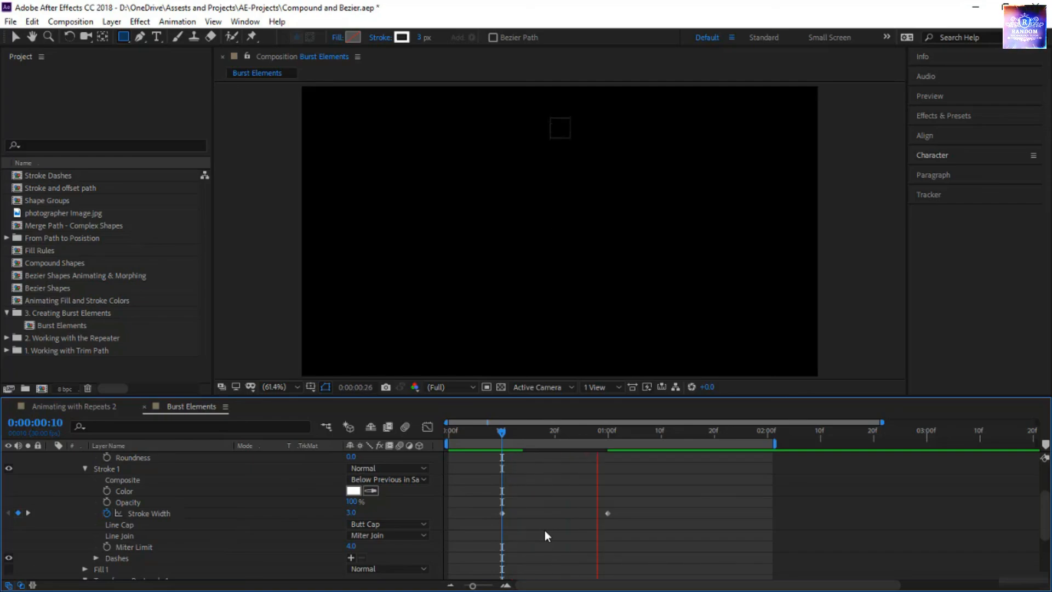
{"action": "left_click", "coordinate": [499, 432]}
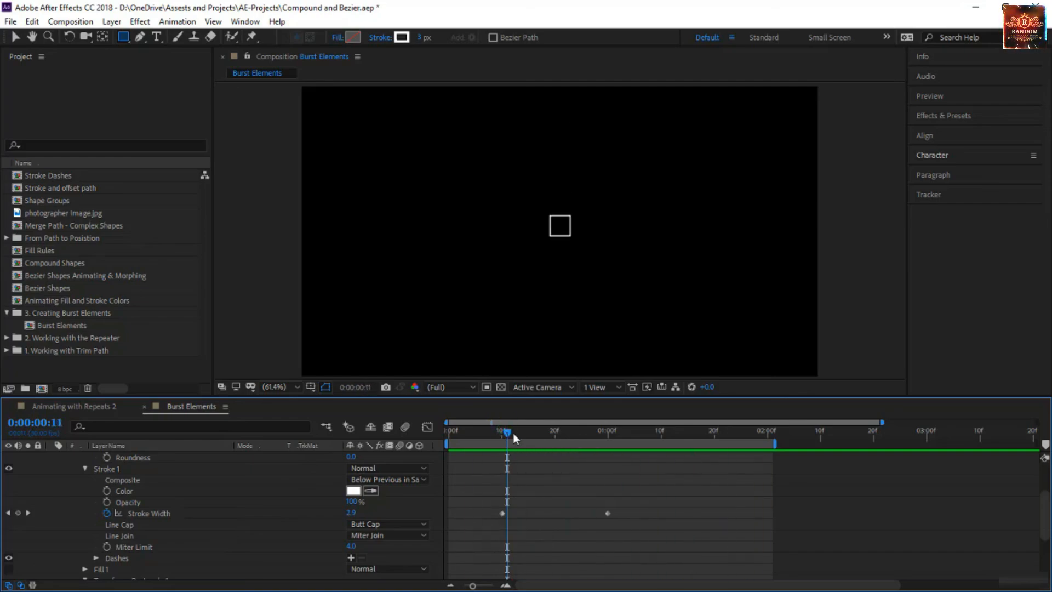
{"action": "mouse_move", "coordinate": [499, 434]}
{"action": "left_mouse_down"}
{"action": "mouse_move", "coordinate": [571, 467]}
{"action": "mouse_move", "coordinate": [663, 471]}
{"action": "mouse_move", "coordinate": [409, 483]}
{"action": "left_mouse_up"}
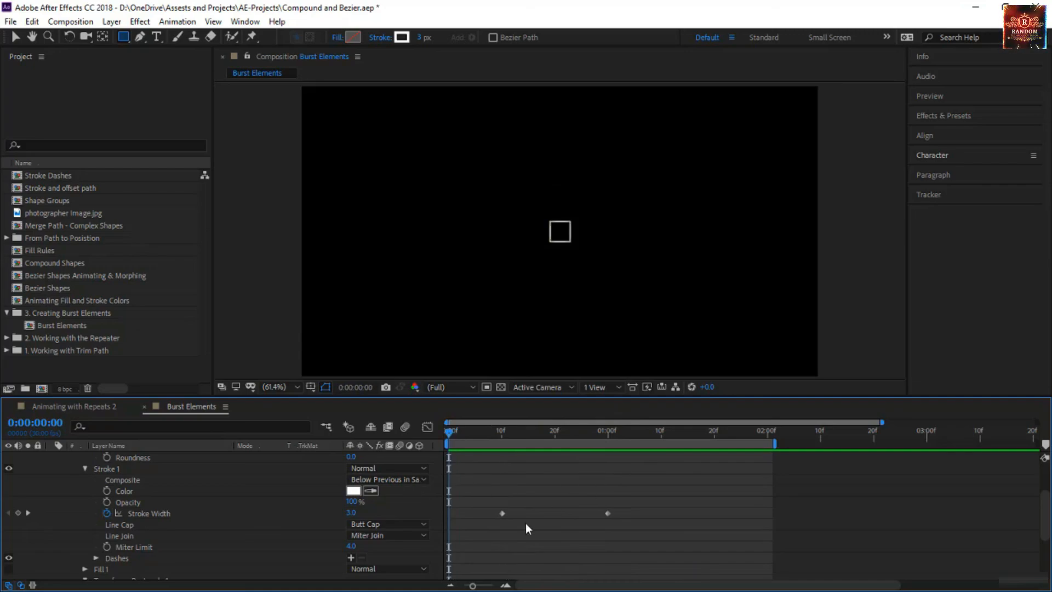
Add a Repeater to Shape Layer 1's Contents and set its transform Position to 0, 0
{"action": "scroll", "coordinate": [357, 510], "scroll_direction": "up", "scroll_amount": 3}
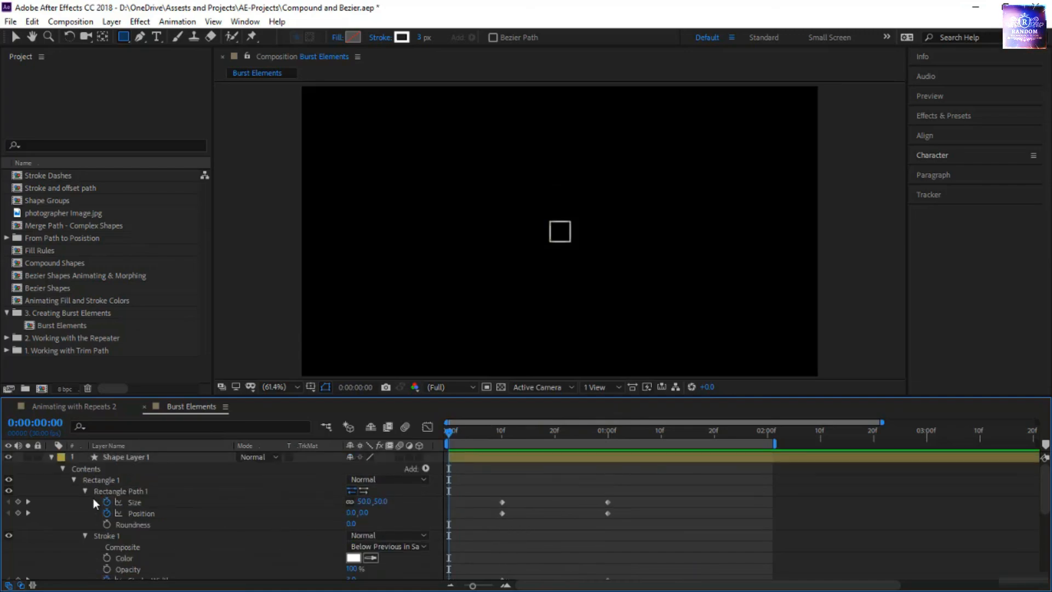
{"action": "left_click", "coordinate": [98, 468]}
{"action": "left_click", "coordinate": [427, 468]}
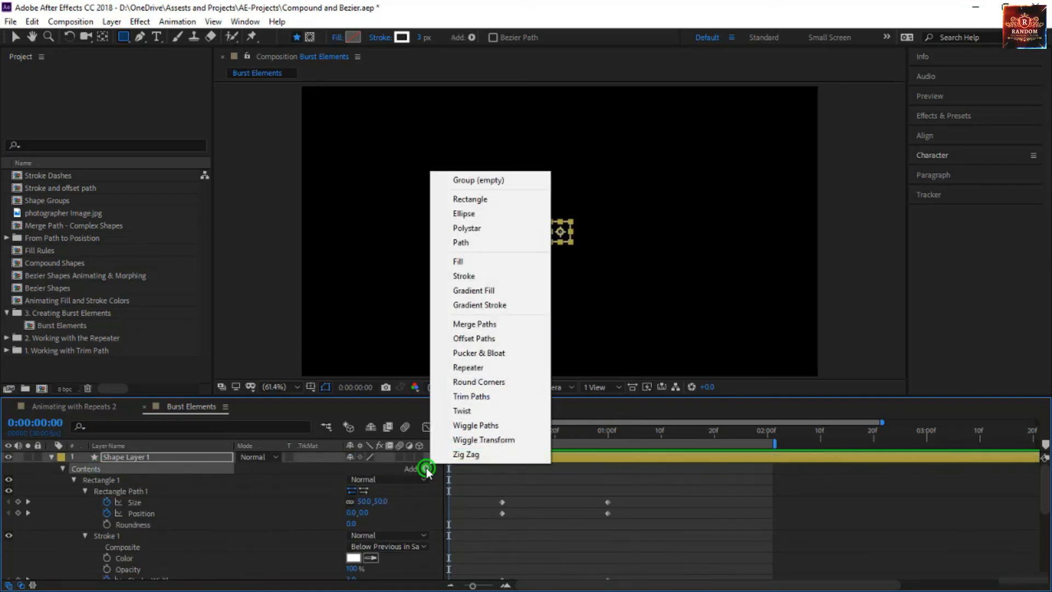
{"action": "left_click", "coordinate": [468, 367]}
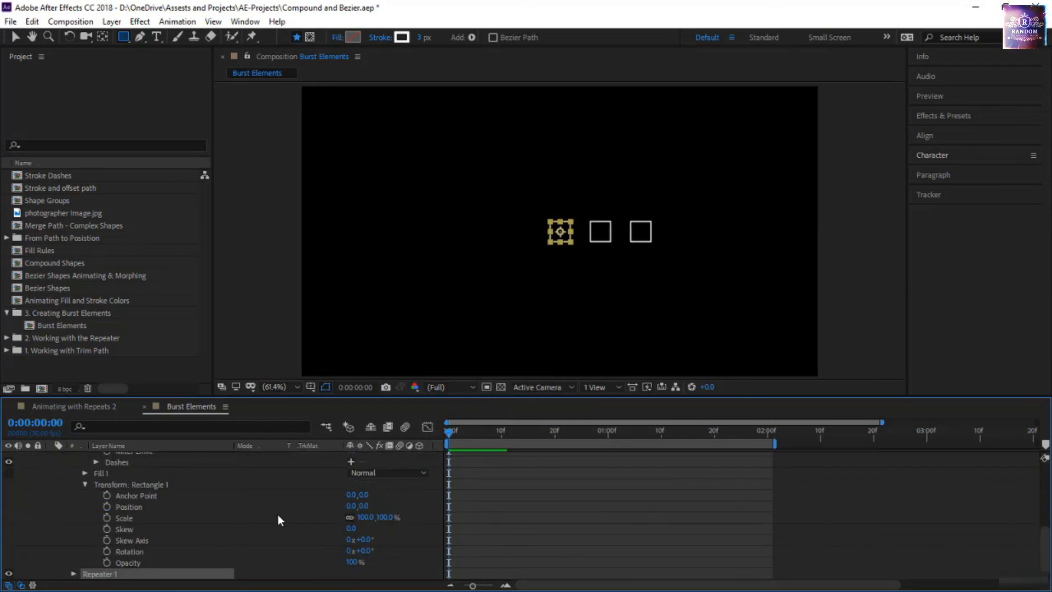
{"action": "left_click", "coordinate": [74, 564]}
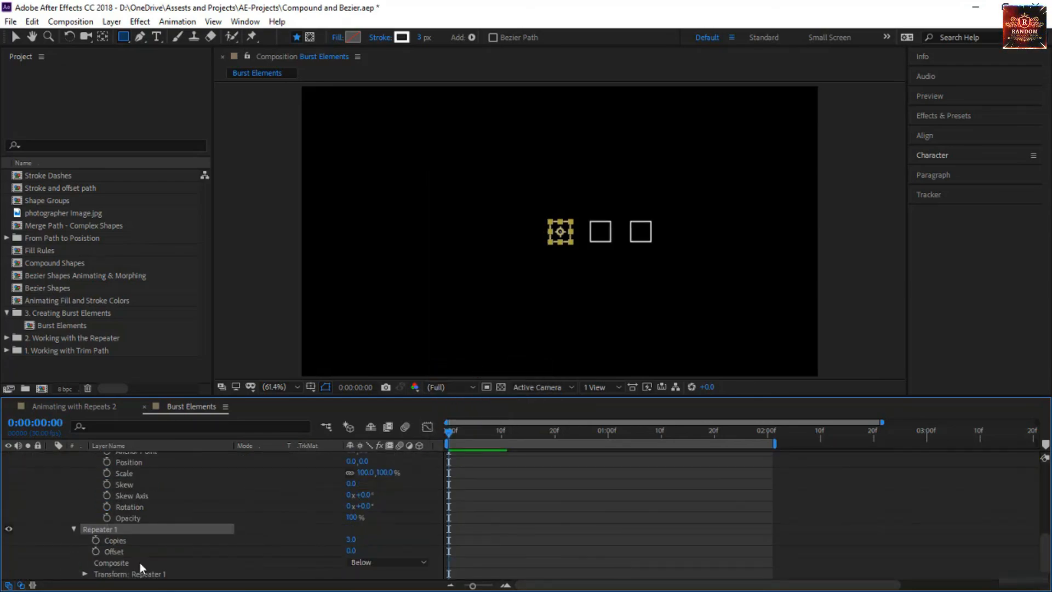
{"action": "scroll", "coordinate": [140, 563], "scroll_direction": "down", "scroll_amount": 1}
{"action": "left_click", "coordinate": [85, 563]}
{"action": "left_click", "coordinate": [356, 531]}
{"action": "type", "text": "0"}
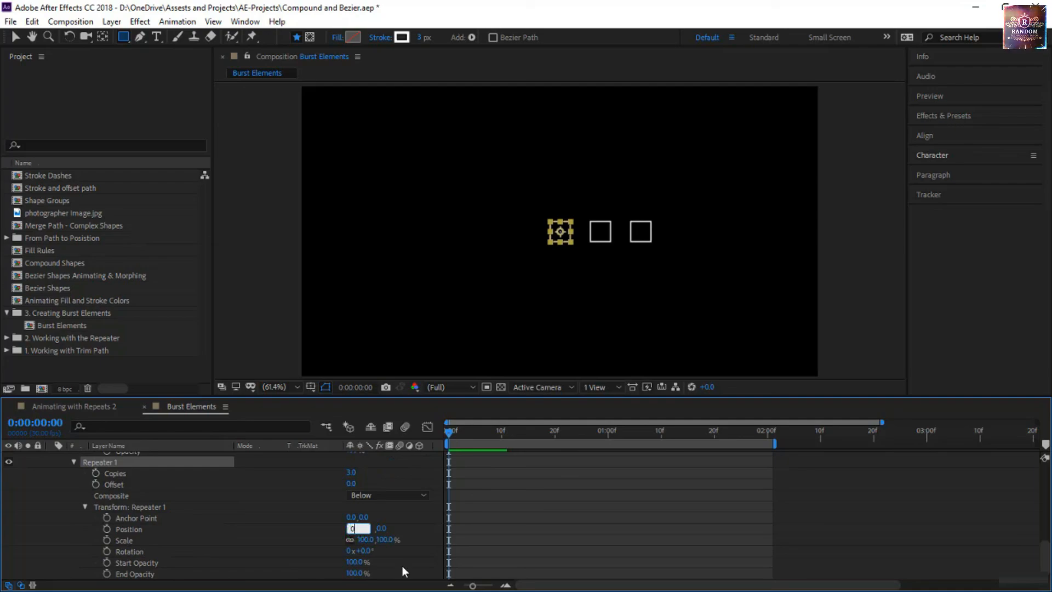
{"action": "key", "text": "Return"}
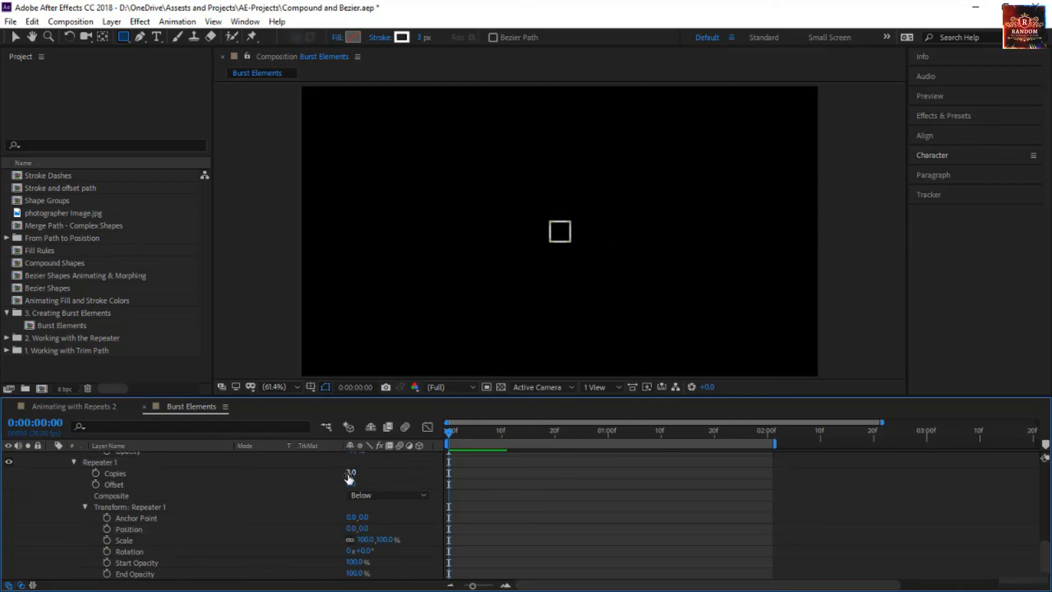
Set Repeater 1 to 8 copies with a Rotation of 360/8 degrees and play the burst animation
{"action": "left_click", "coordinate": [351, 470]}
{"action": "type", "text": "80"}
{"action": "key", "text": "Return"}
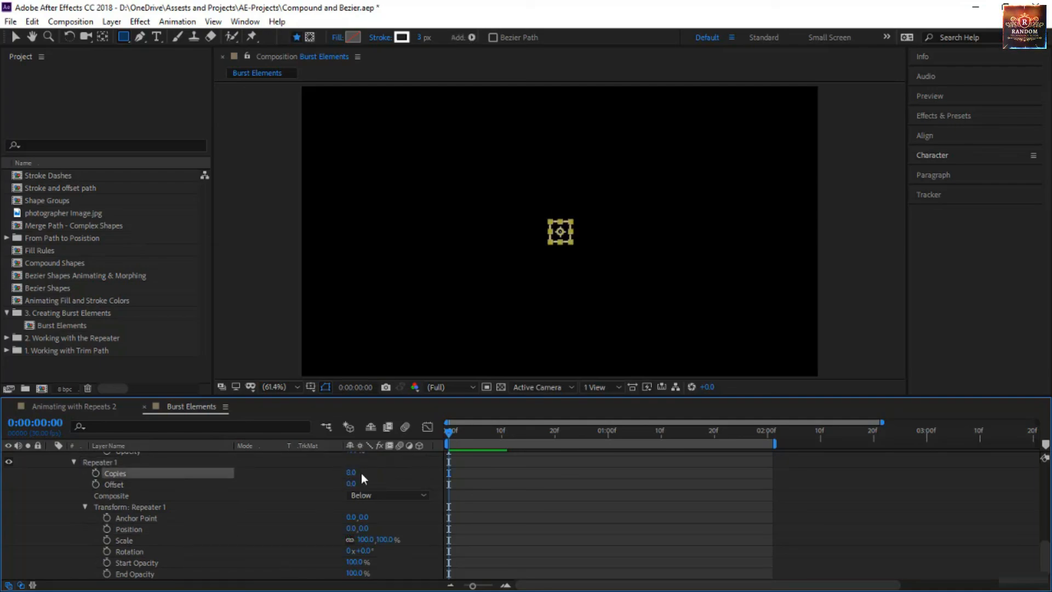
{"action": "left_click", "coordinate": [363, 550]}
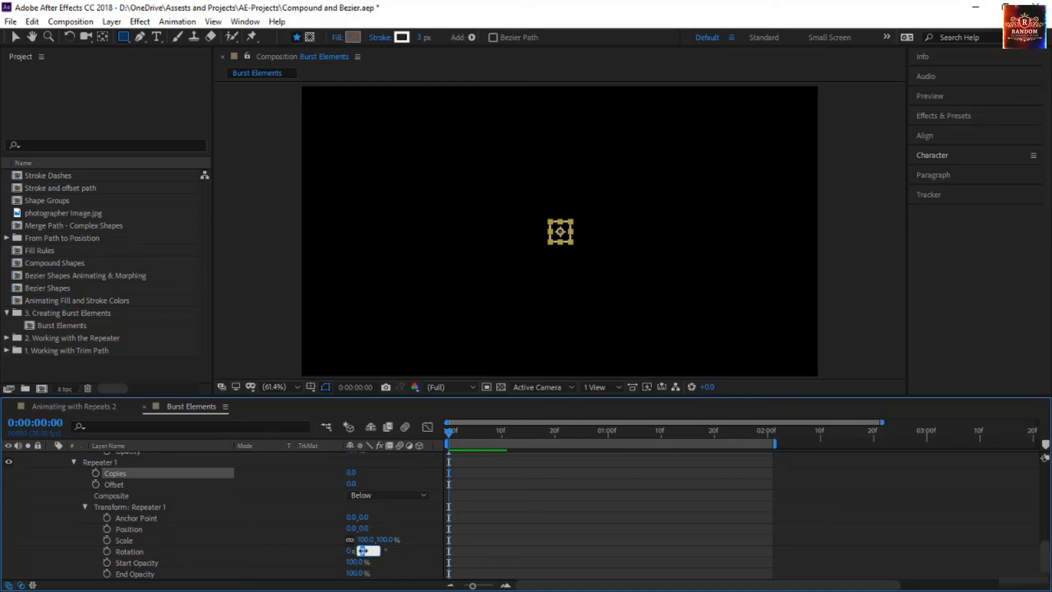
{"action": "type", "text": "360/8"}
{"action": "key", "text": "Return"}
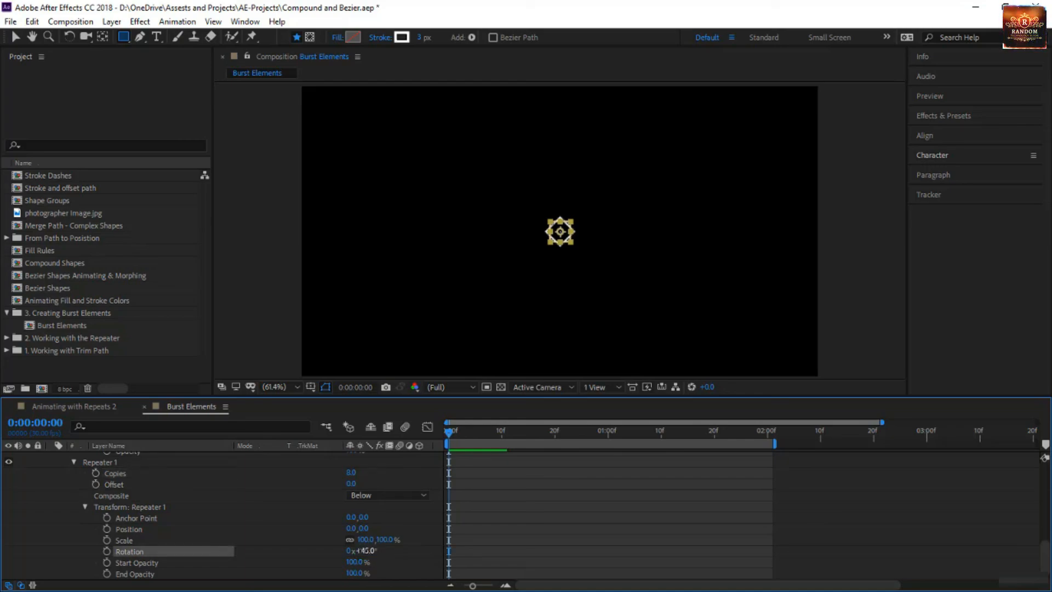
{"action": "key", "text": "space"}
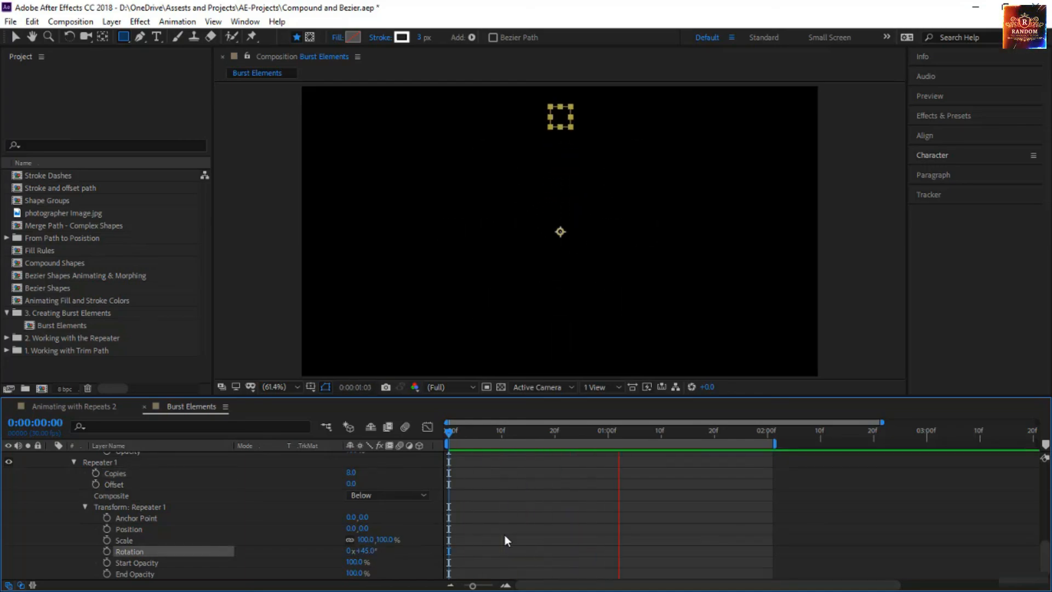
{"action": "left_click", "coordinate": [505, 535]}
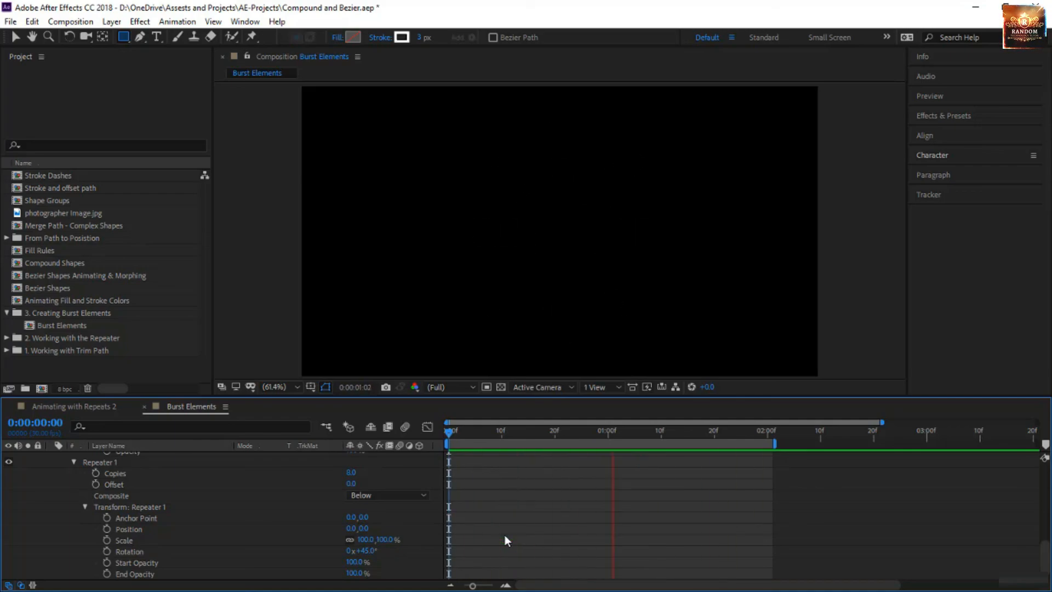
Trim Shape Layer 1's start to 0:00:00:10, aligned with its first keyframes
{"action": "scroll", "coordinate": [505, 535], "scroll_direction": "up", "scroll_amount": 10}
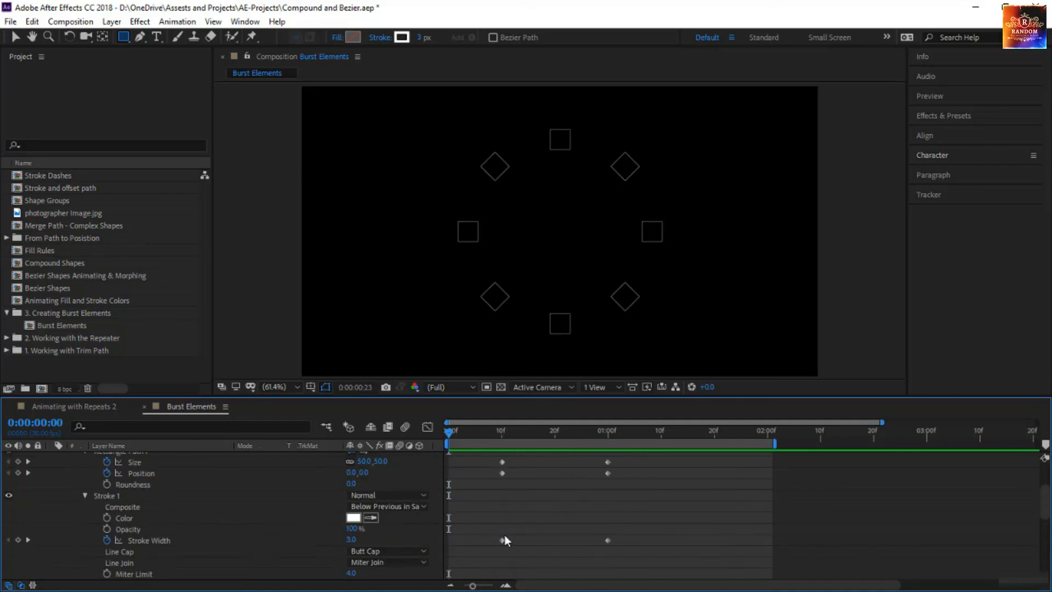
{"action": "left_click_drag", "start_coordinate": [448, 459], "coordinate": [503, 467]}
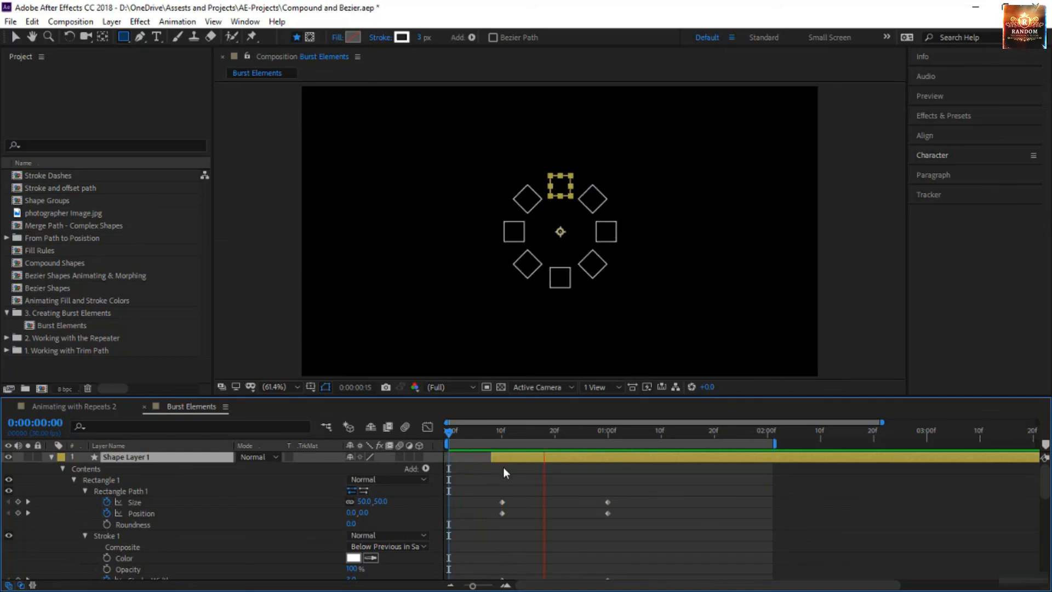
{"action": "left_click", "coordinate": [524, 508]}
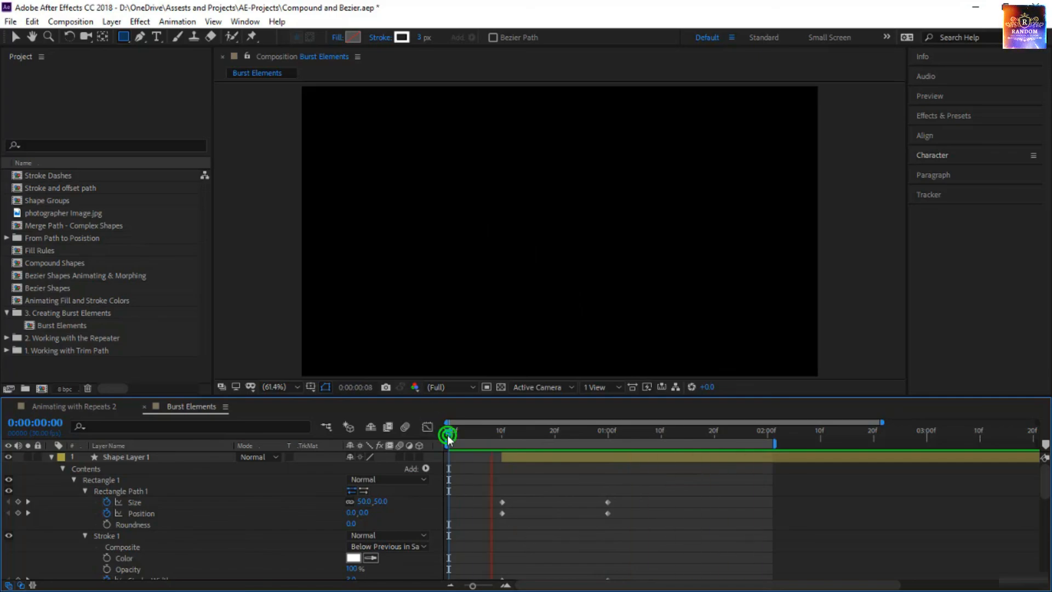
{"action": "left_click_drag", "start_coordinate": [447, 435], "coordinate": [499, 451]}
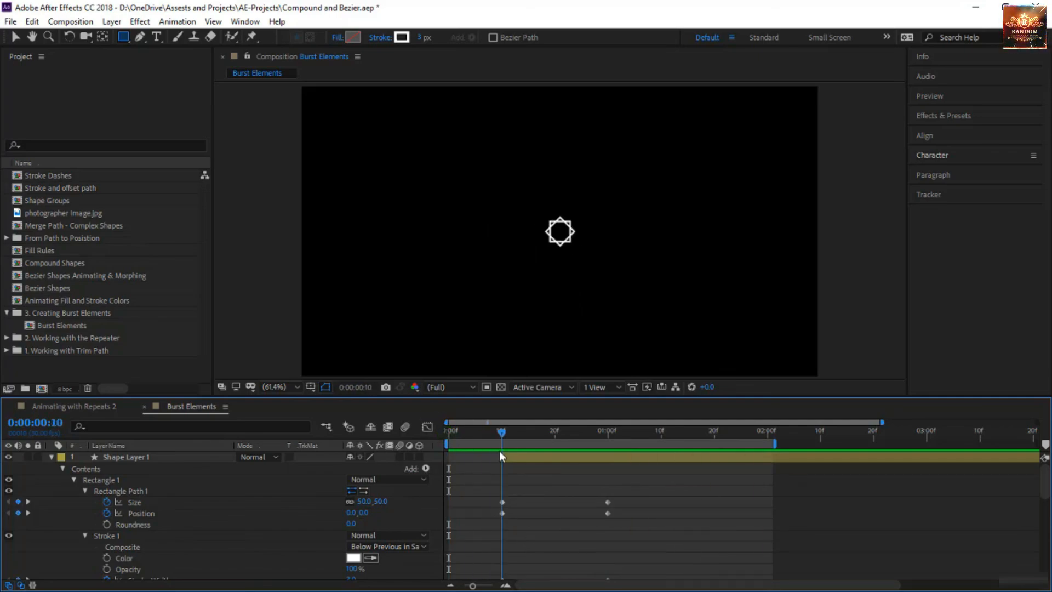
{"action": "left_click_drag", "start_coordinate": [500, 452], "coordinate": [500, 453]}
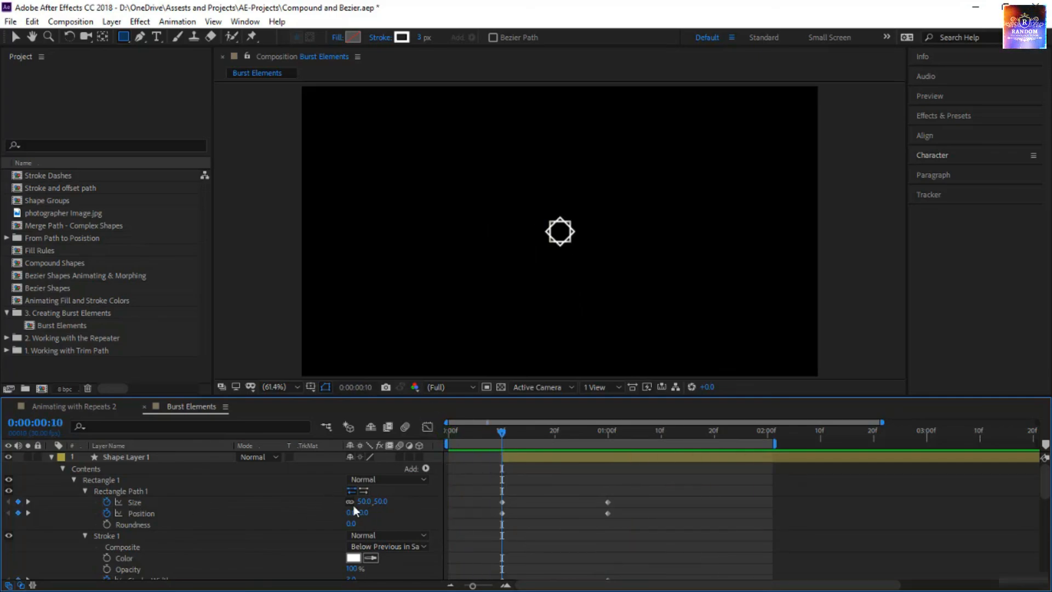
Set Rectangle Path 1's Size keyframe at 0:00:00:10 to 0, 0 with proportions constrained and preview the animation
{"action": "left_click", "coordinate": [351, 502]}
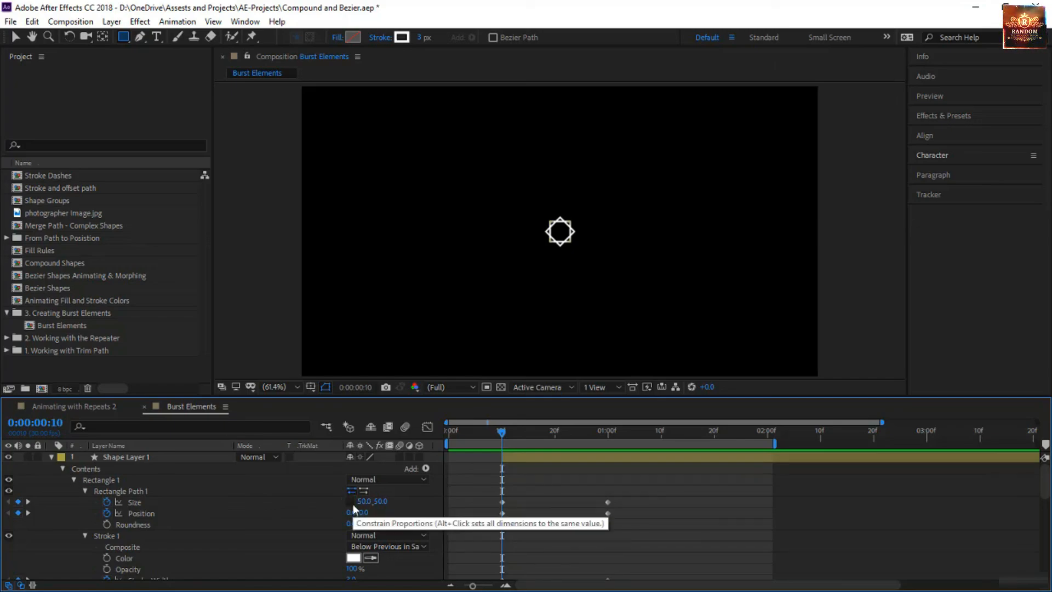
{"action": "left_click", "coordinate": [351, 502]}
{"action": "left_click", "coordinate": [366, 502]}
{"action": "type", "text": "0"}
{"action": "key", "text": "Return"}
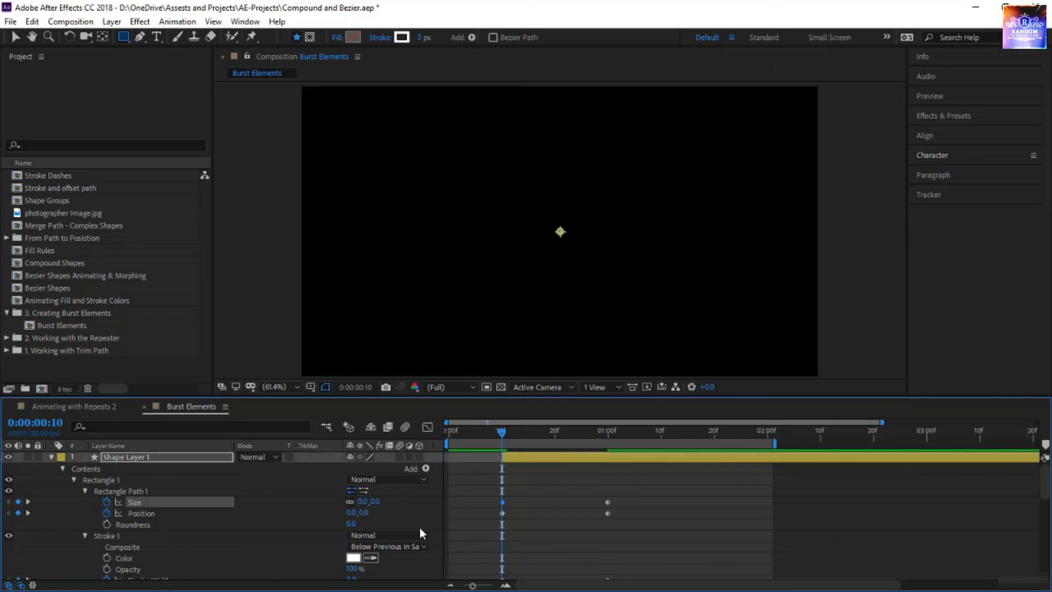
{"action": "key", "text": "space"}
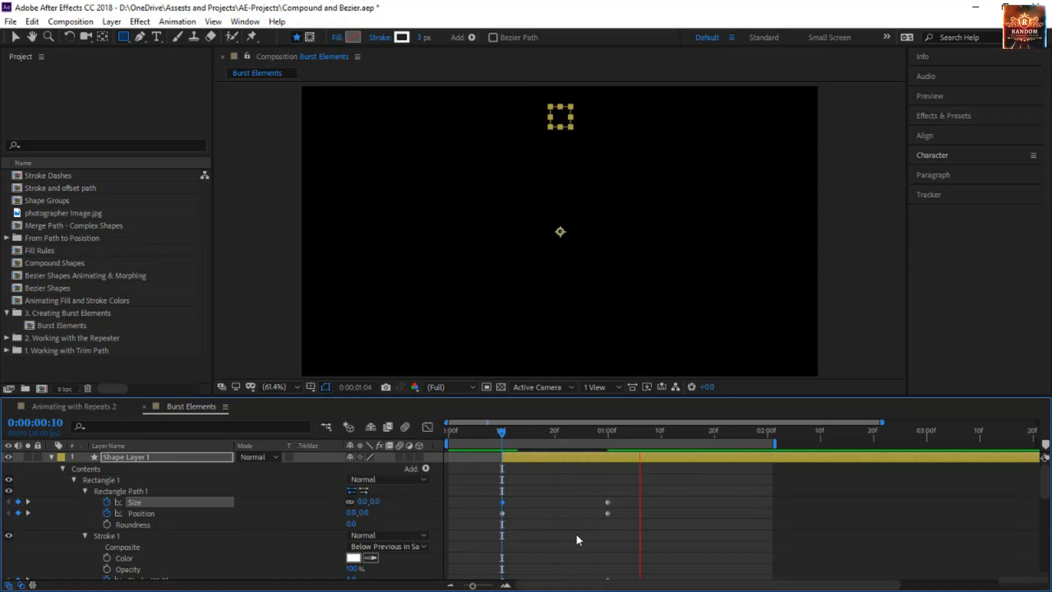
{"action": "left_click", "coordinate": [577, 535]}
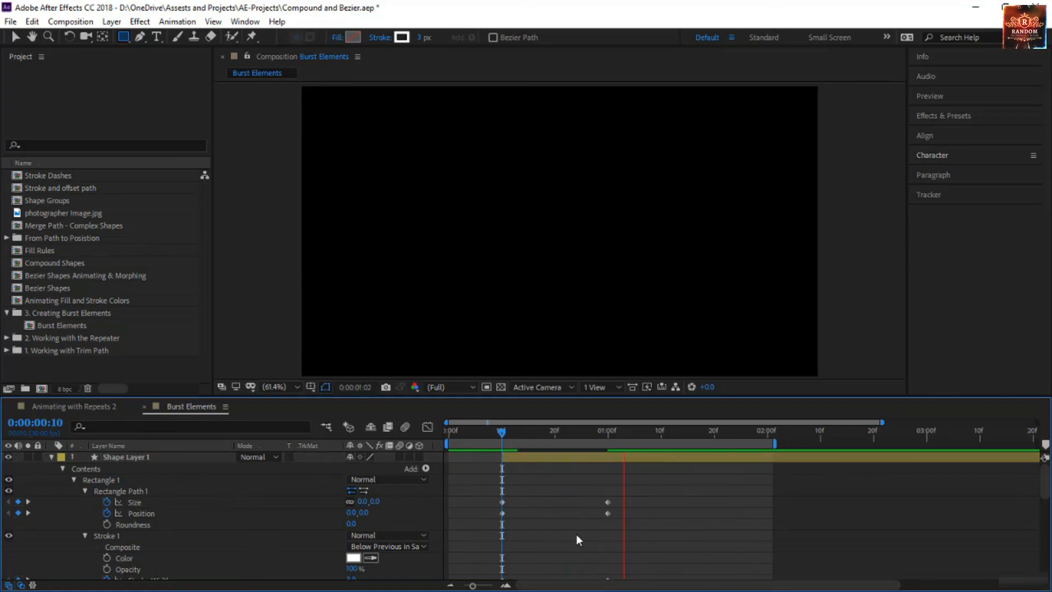
Shift Shape Layer 1 with its keyframes to start at the first frame of the composition
{"action": "left_click", "coordinate": [164, 456]}
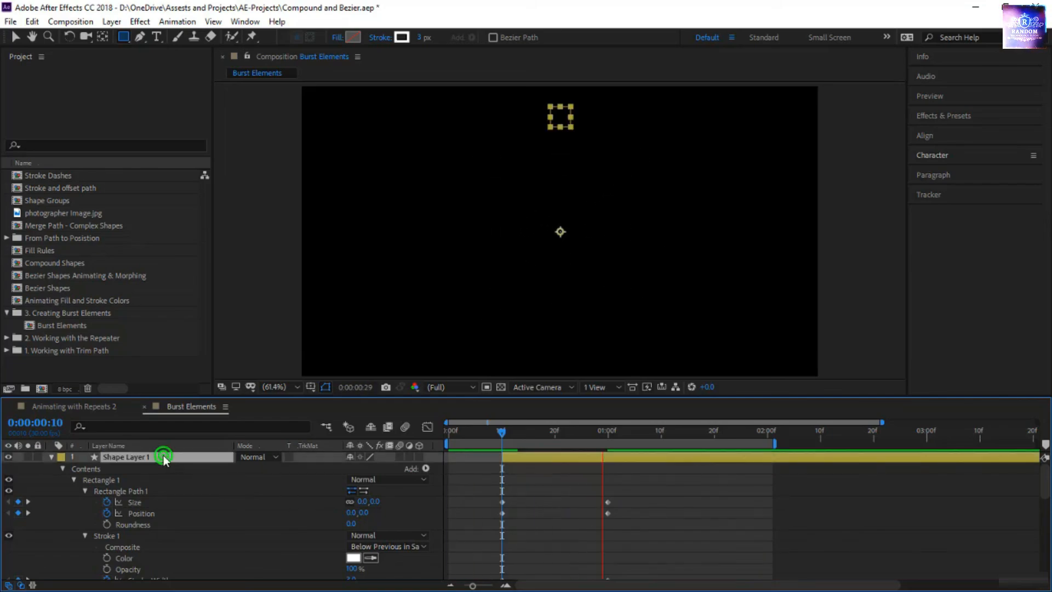
{"action": "left_click", "coordinate": [504, 432]}
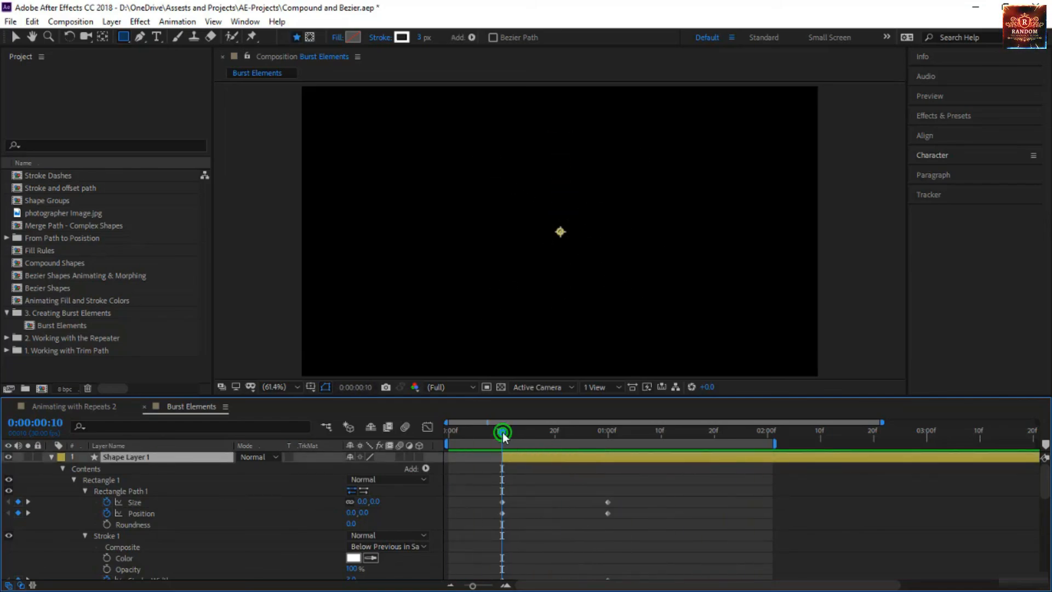
{"action": "left_click_drag", "start_coordinate": [515, 456], "coordinate": [478, 458]}
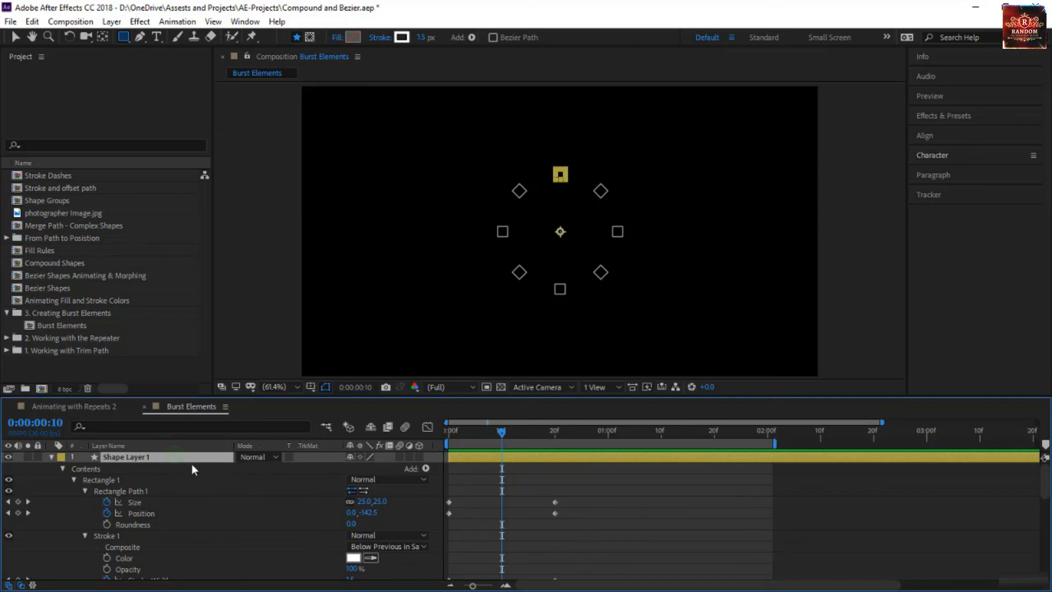
Duplicate Shape Layer 1, reveal the copy's keyframed properties and solo the copy
{"action": "key", "text": "ctrl+d"}
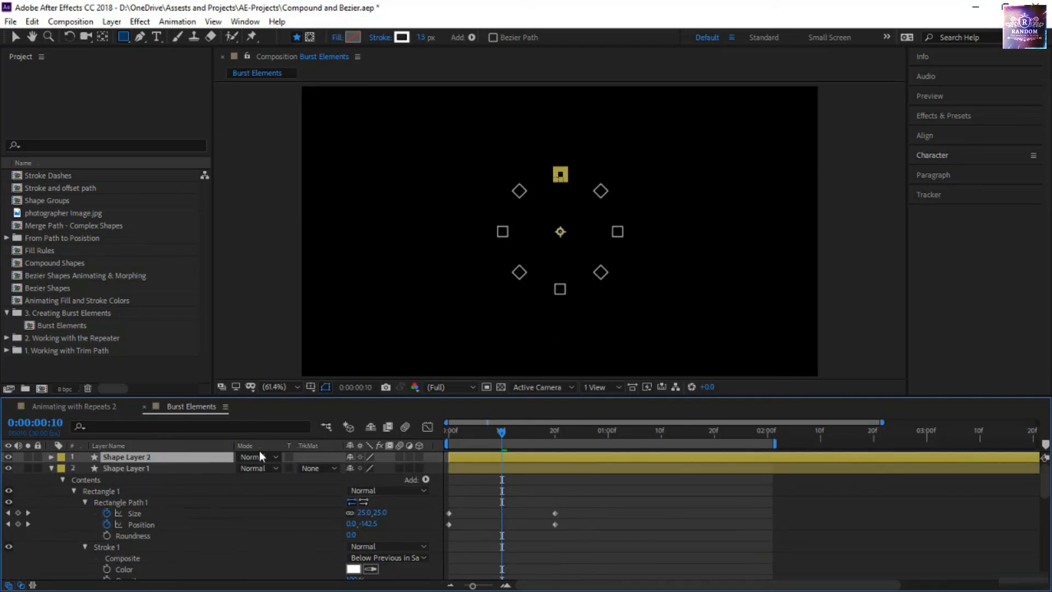
{"action": "key", "text": "u"}
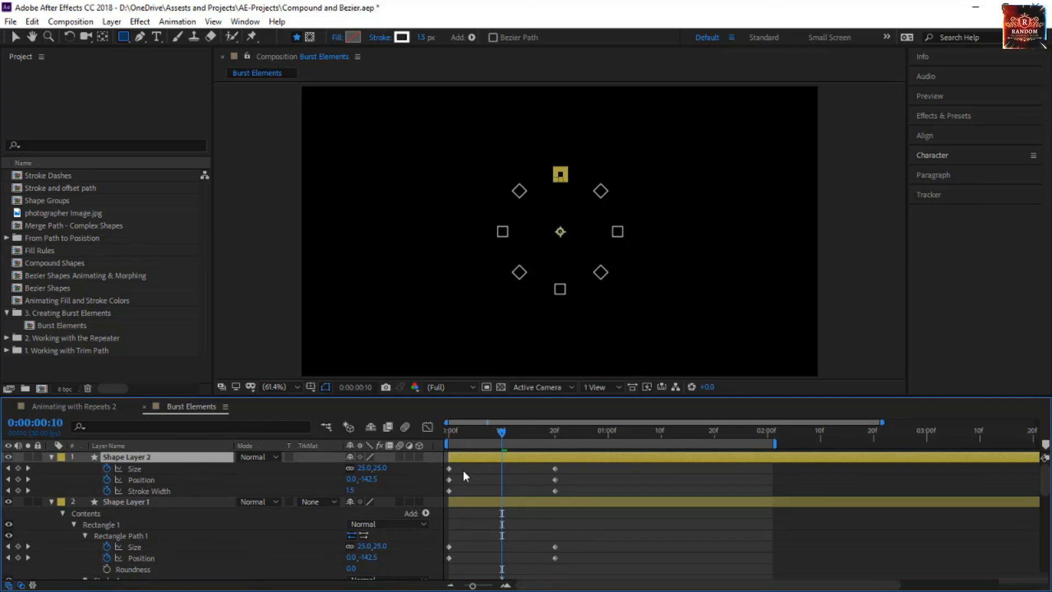
{"action": "left_click", "coordinate": [28, 459]}
Set Shape Layer 2's Size keyframe at 0:00:00:00 to 2, 100 with proportions unconstrained
{"action": "left_click_drag", "start_coordinate": [505, 426], "coordinate": [419, 433]}
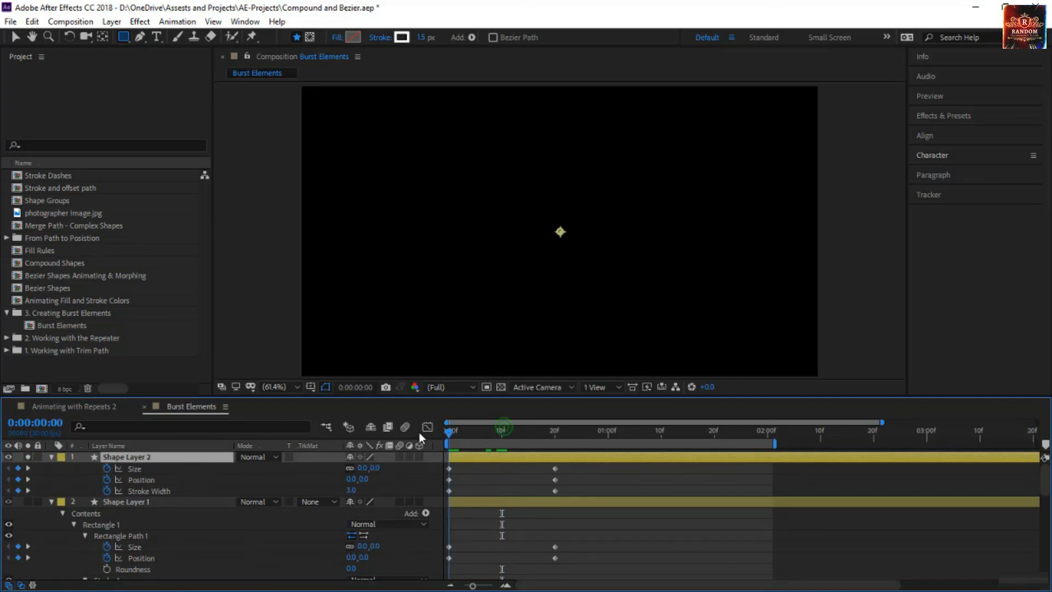
{"action": "left_click", "coordinate": [362, 467]}
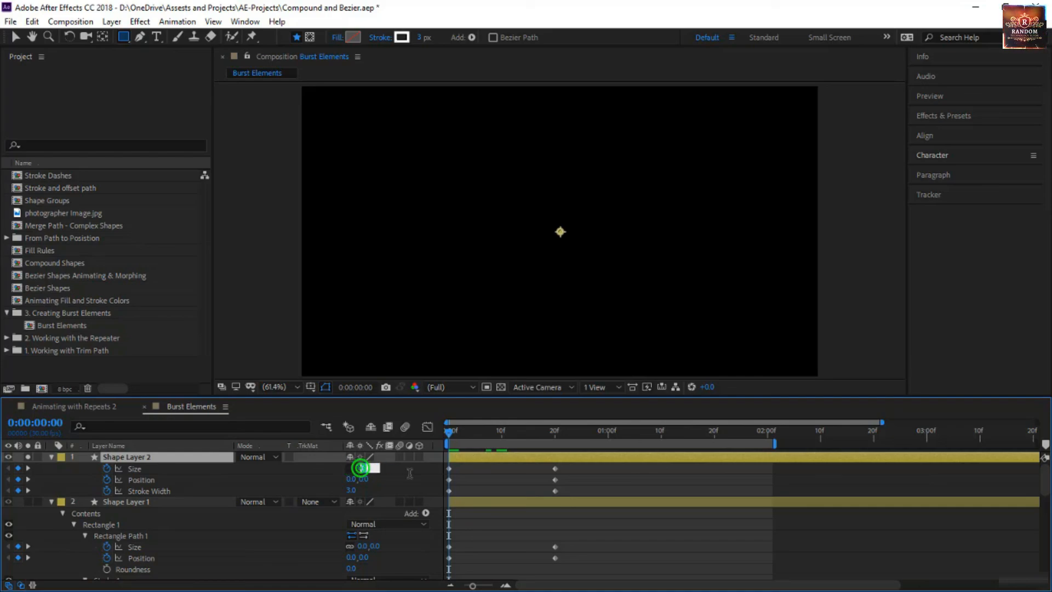
{"action": "type", "text": "2"}
{"action": "key", "text": "Tab"}
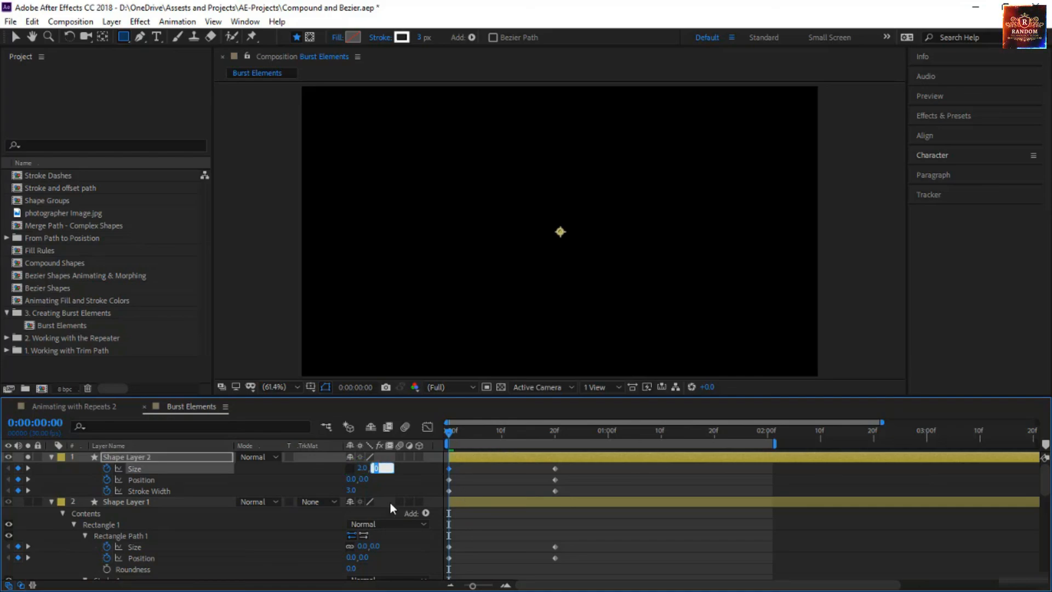
{"action": "type", "text": "100"}
{"action": "key", "text": "Tab"}
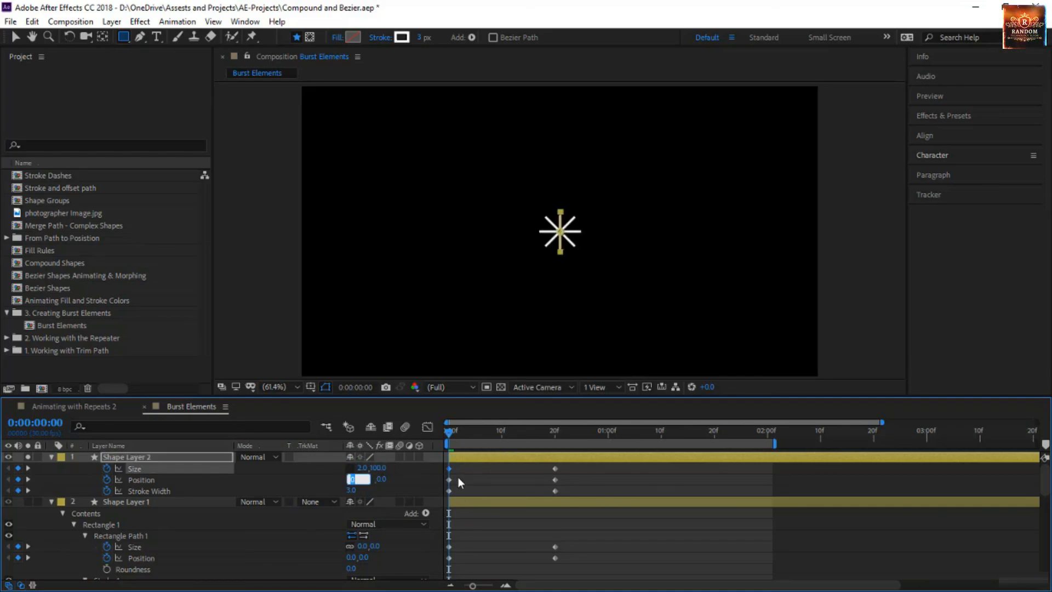
{"action": "left_click", "coordinate": [491, 469]}
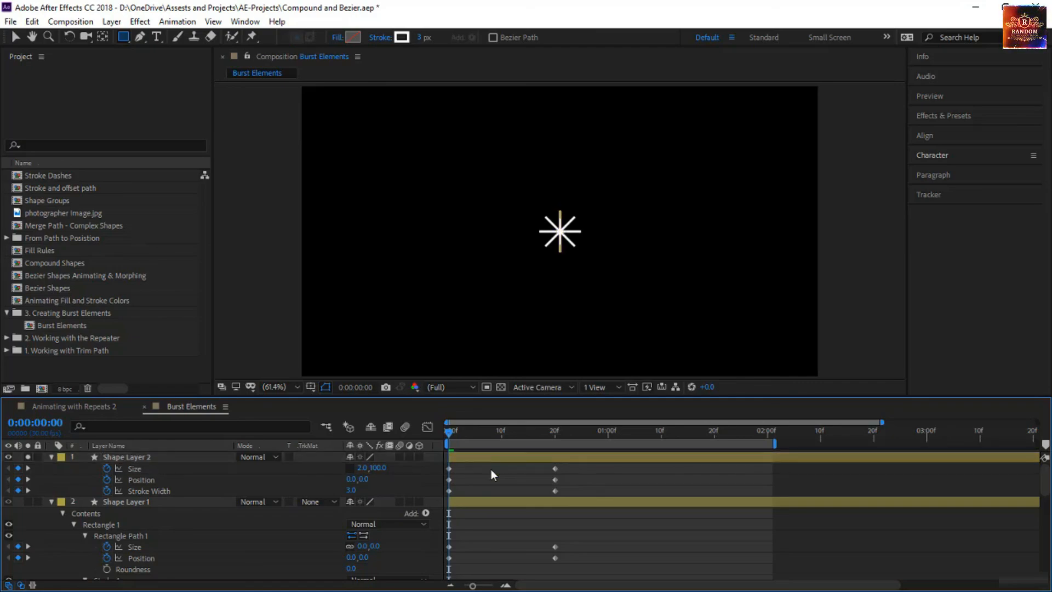
Set Shape Layer 2's Size keyframe at 0:00:00:20 to 2, 100 and preview the burst from the first frame
{"action": "key", "text": "k"}
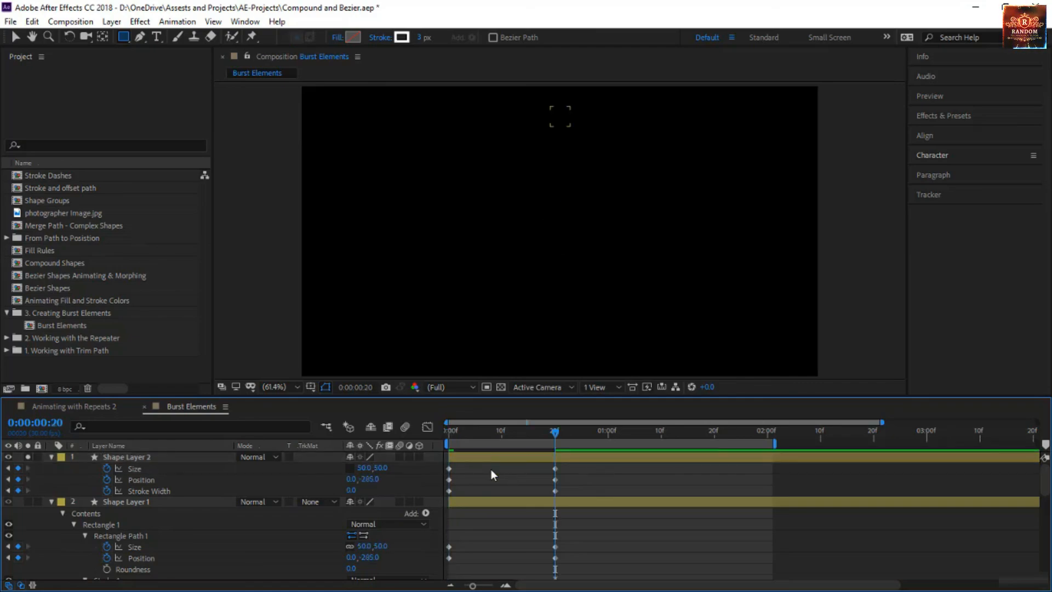
{"action": "left_click", "coordinate": [362, 468]}
{"action": "type", "text": "2"}
{"action": "key", "text": "Tab"}
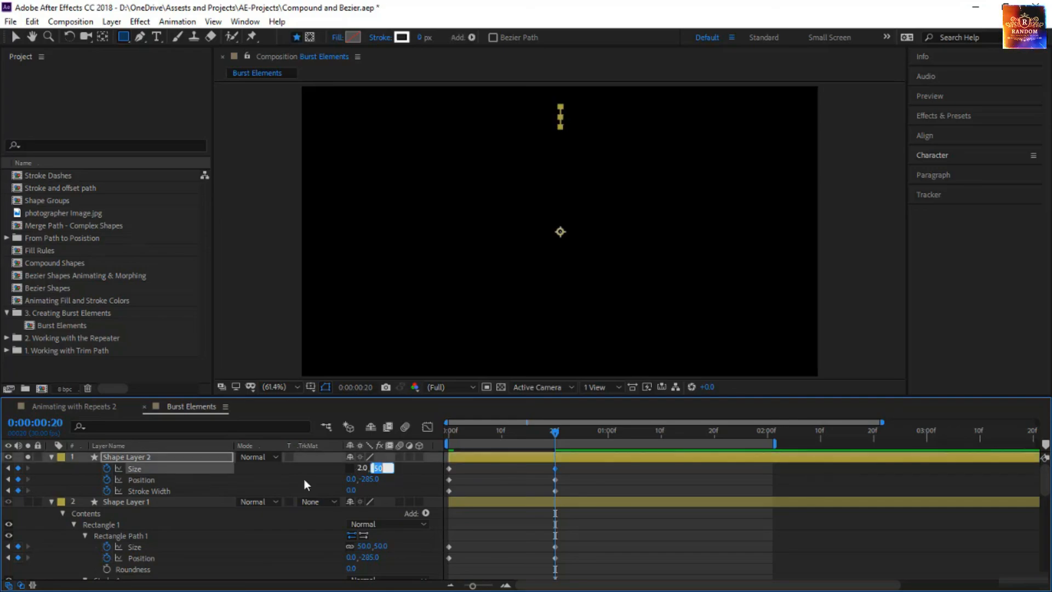
{"action": "type", "text": "100"}
{"action": "key", "text": "Return"}
{"action": "key", "text": "space"}
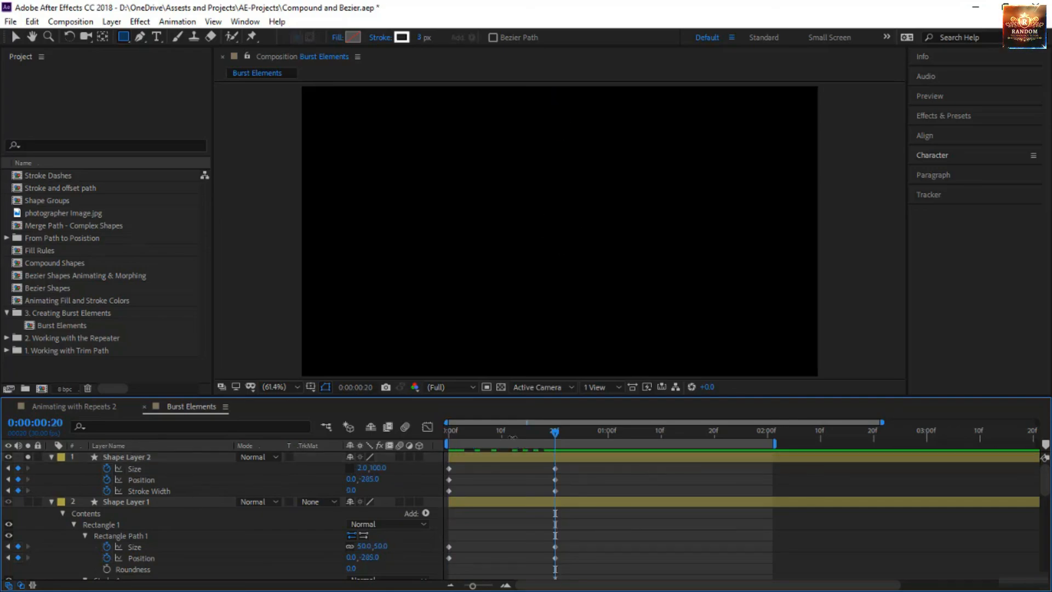
{"action": "left_click_drag", "start_coordinate": [555, 431], "coordinate": [402, 446]}
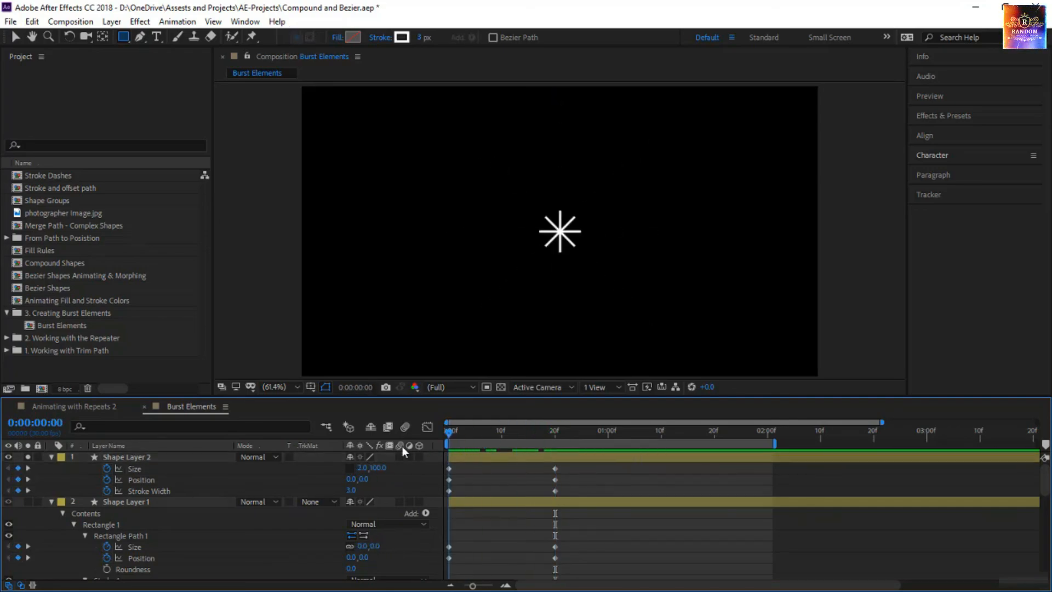
{"action": "key", "text": "space"}
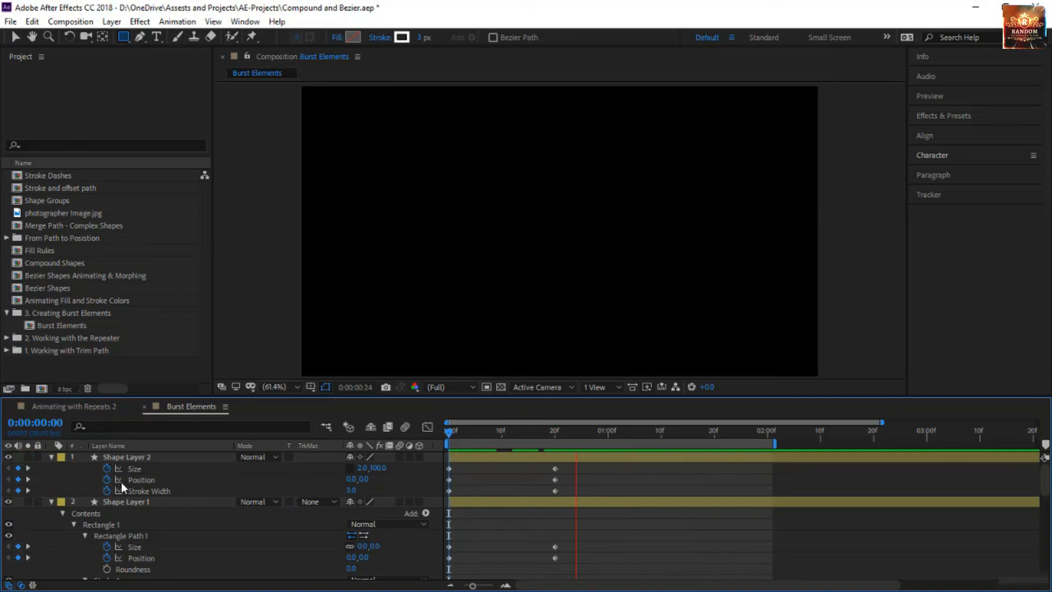
Delay Shape Layer 2 to start at about 0:00:00:09 and move the playhead to 0:00:00:20
{"action": "left_click_drag", "start_coordinate": [456, 462], "coordinate": [477, 462]}
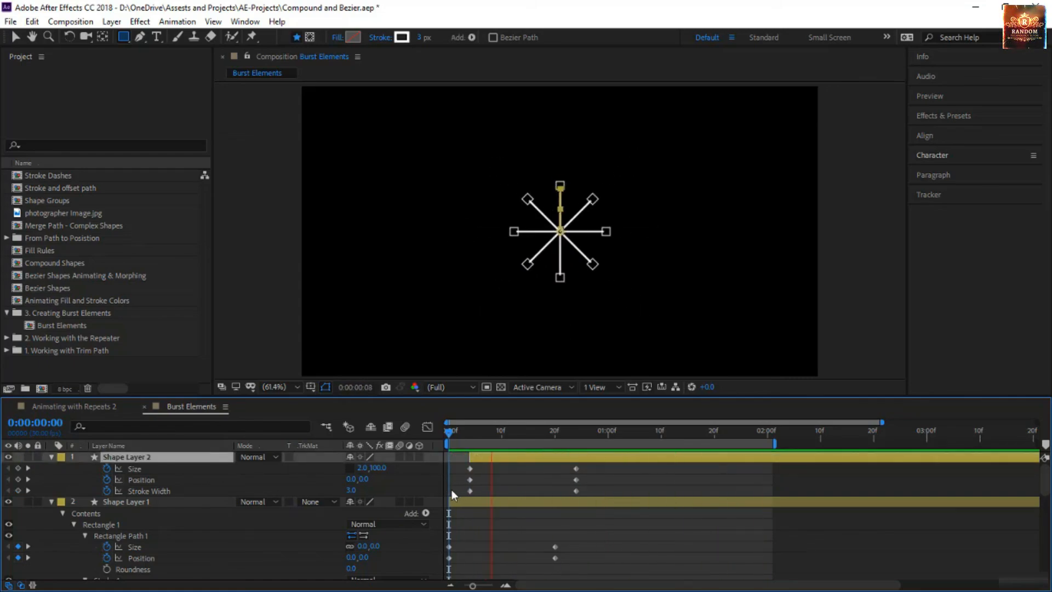
{"action": "left_click_drag", "start_coordinate": [477, 459], "coordinate": [509, 467]}
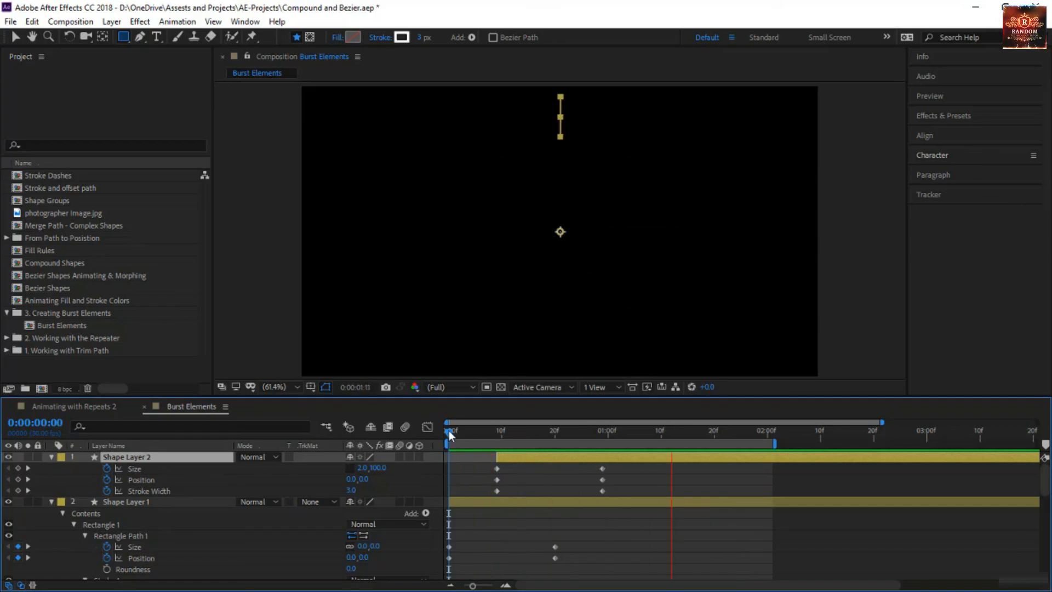
{"action": "left_click_drag", "start_coordinate": [449, 430], "coordinate": [555, 448]}
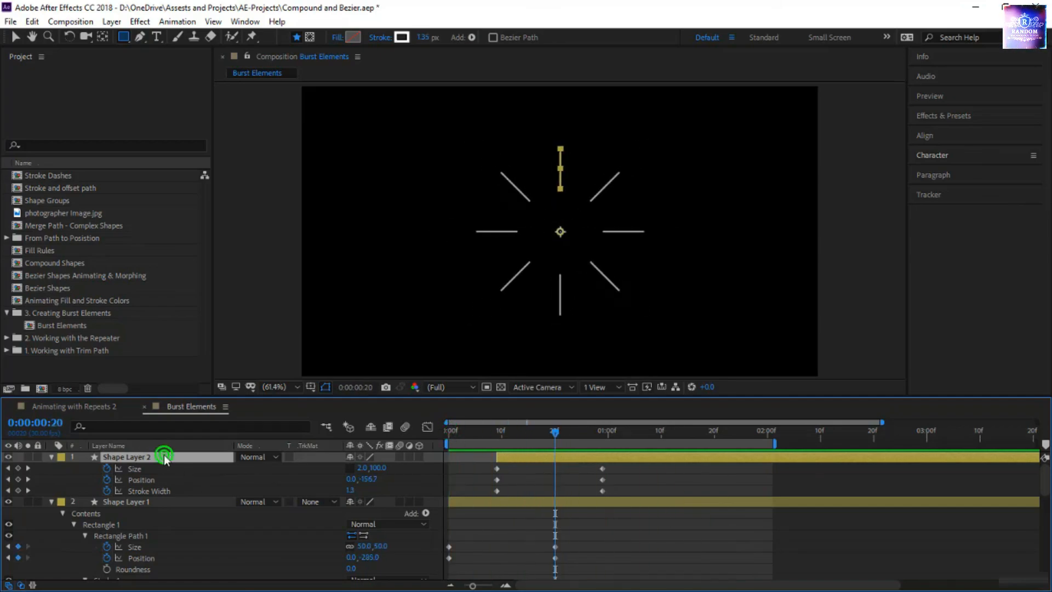
Duplicate Shape Layer 2, expand the copy and solo it, with the playhead at 0:00:00:21
{"action": "key", "text": "ctrl+d"}
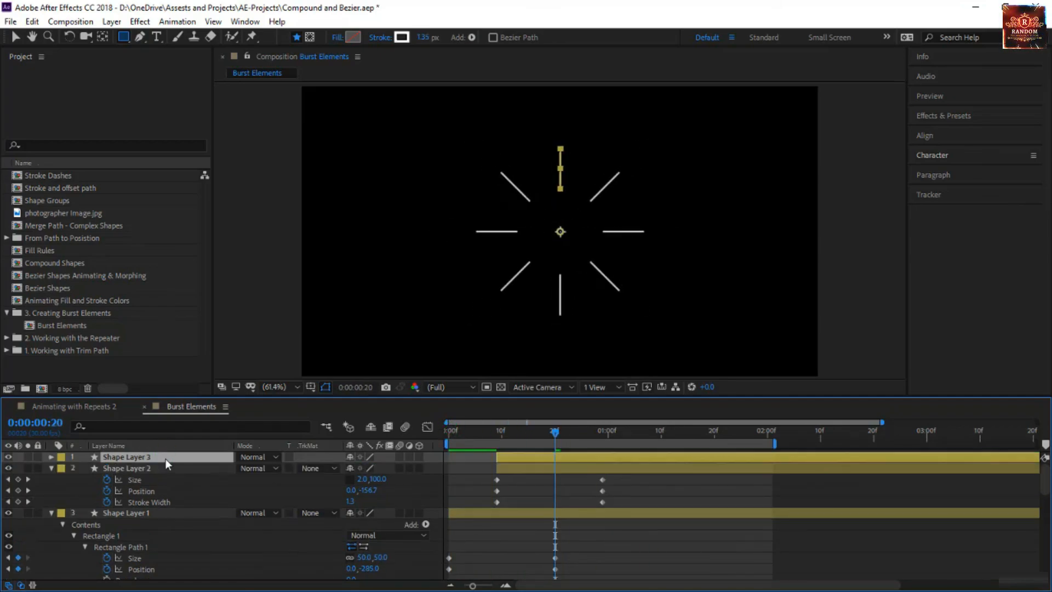
{"action": "left_click", "coordinate": [158, 458]}
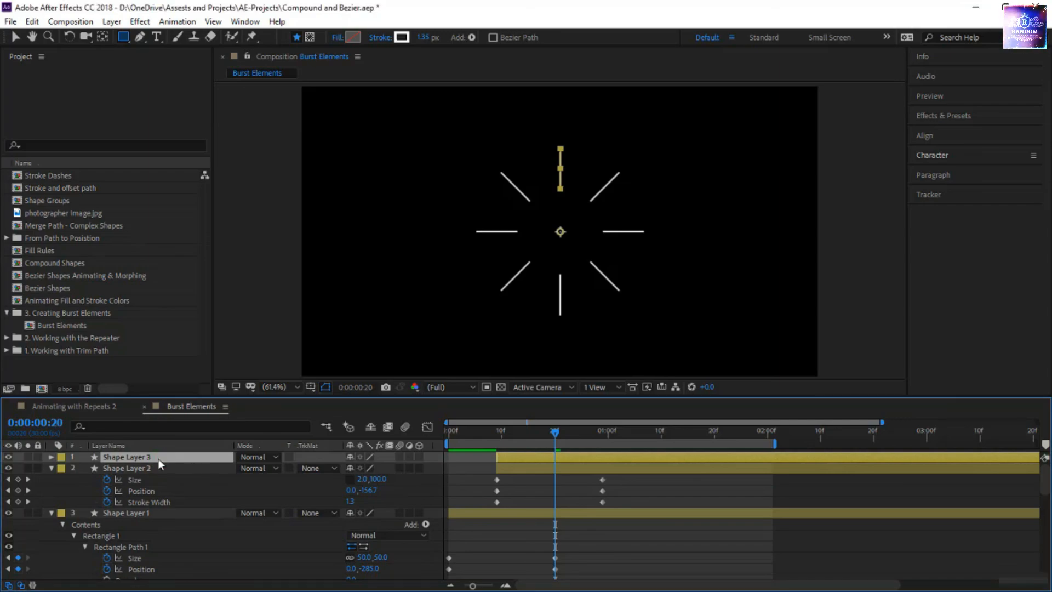
{"action": "left_click", "coordinate": [50, 457]}
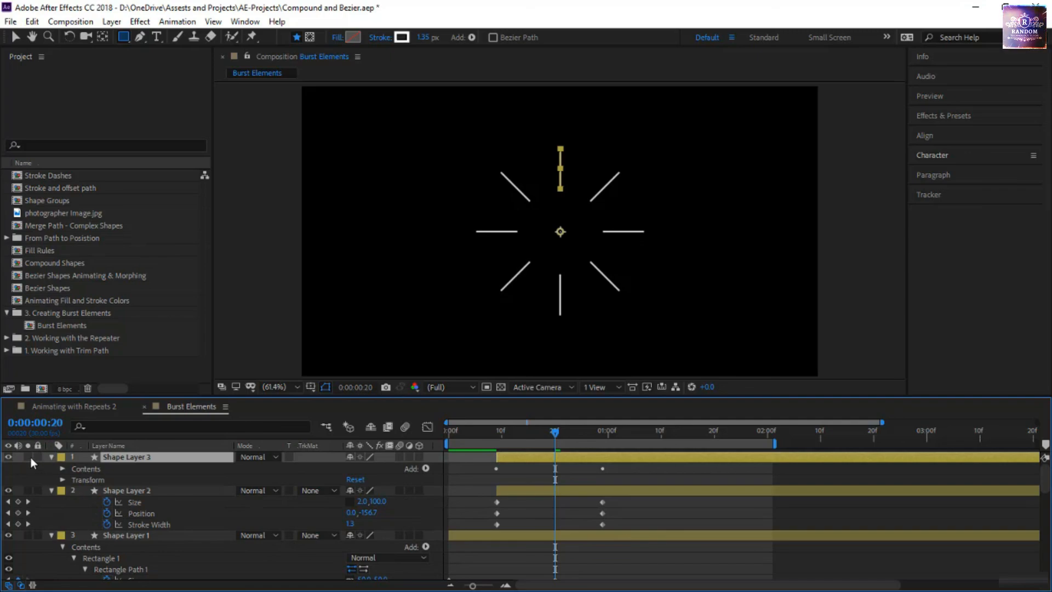
{"action": "left_click", "coordinate": [28, 457]}
{"action": "left_click_drag", "start_coordinate": [555, 432], "coordinate": [561, 455]}
Set Repeater 1 of Shape Layer 3 to 18 copies and expand the repeater's transform properties
{"action": "left_click", "coordinate": [63, 469]}
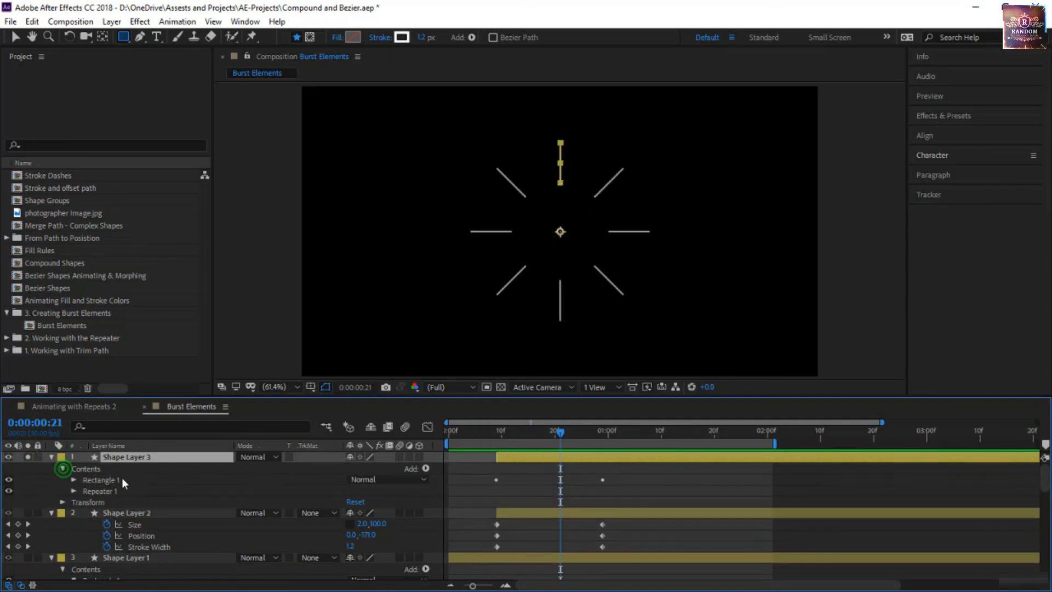
{"action": "left_click", "coordinate": [76, 492]}
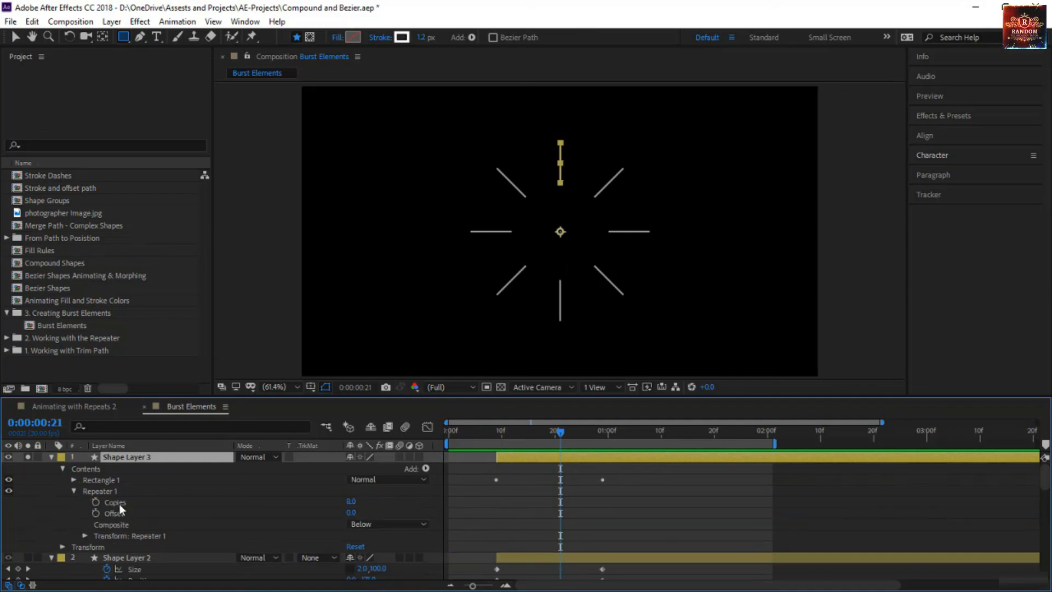
{"action": "left_click", "coordinate": [352, 501]}
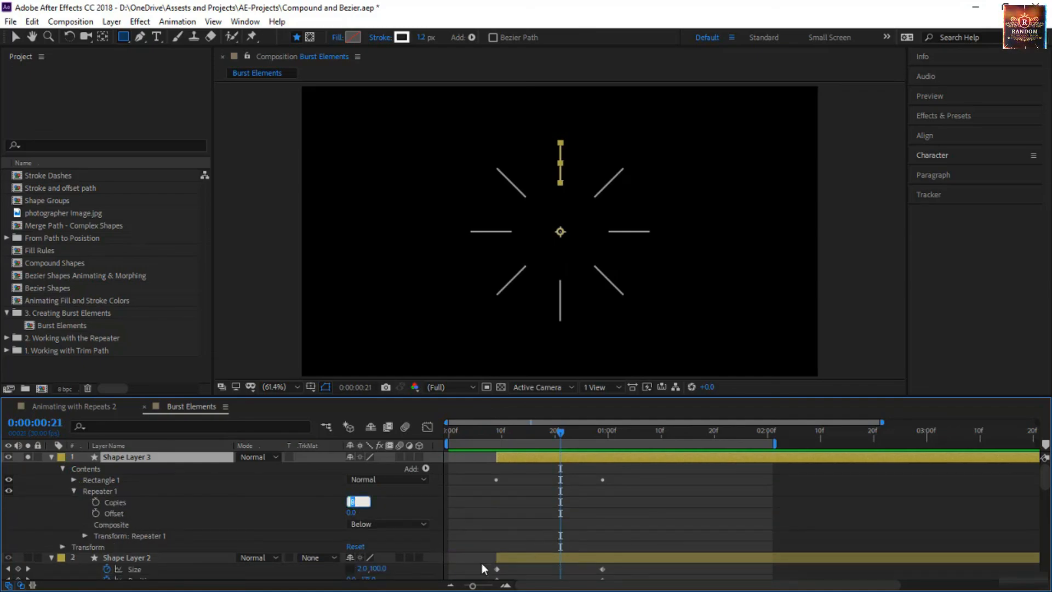
{"action": "type", "text": "18"}
{"action": "key", "text": "Return"}
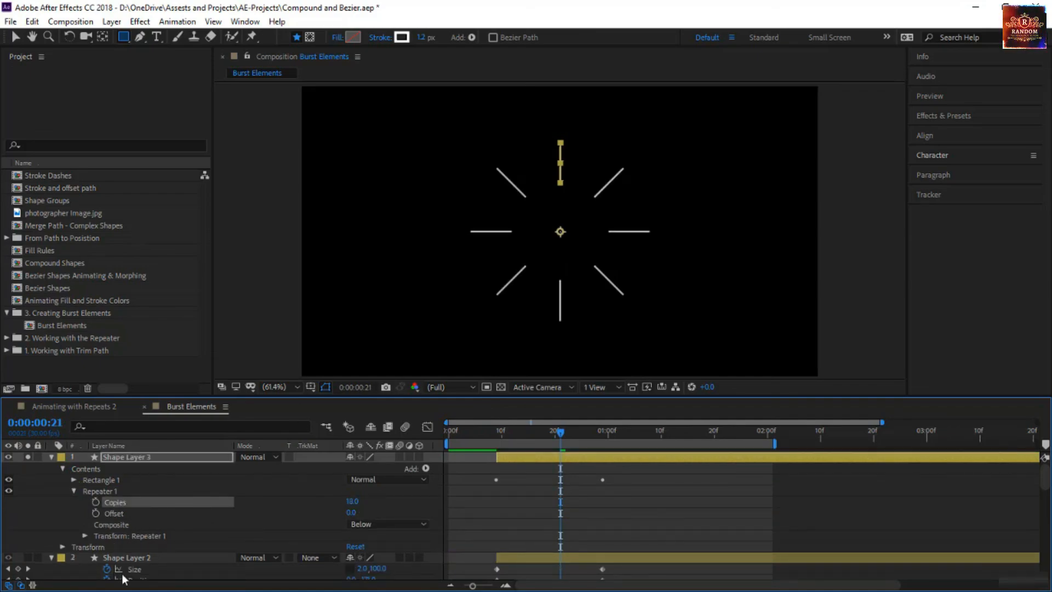
{"action": "left_click", "coordinate": [85, 536]}
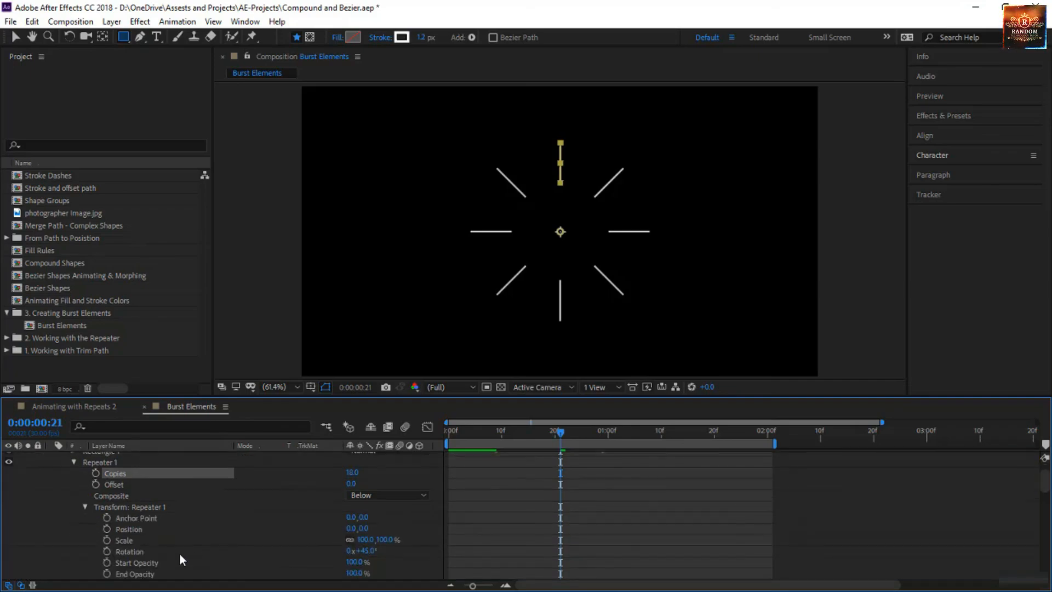
Set the Rotation of Shape Layer 3's Repeater 1 to 20° and preview the burst from the first frame
{"action": "left_click", "coordinate": [366, 550]}
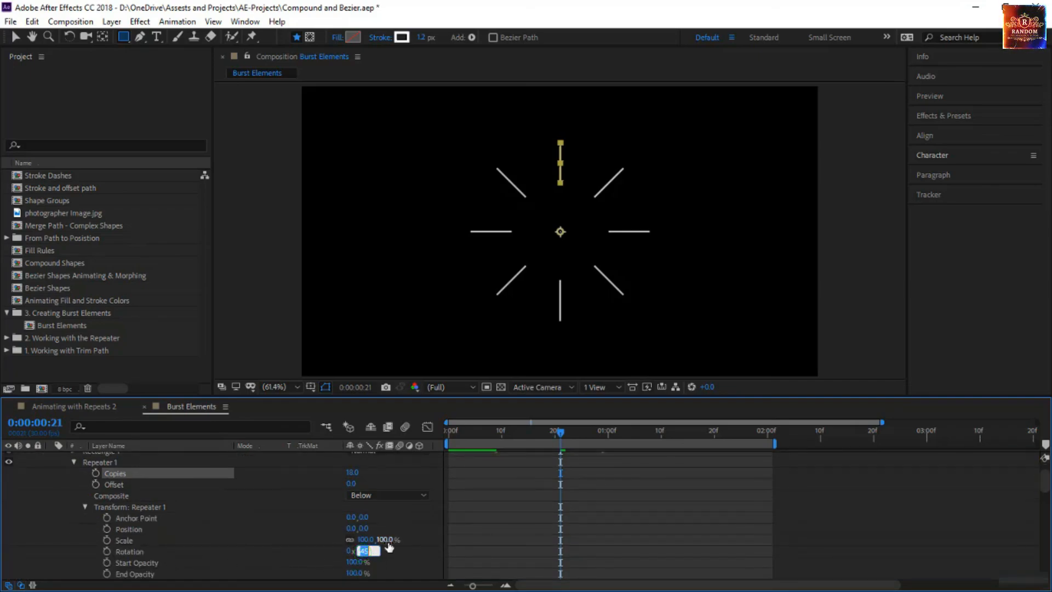
{"action": "type", "text": "20"}
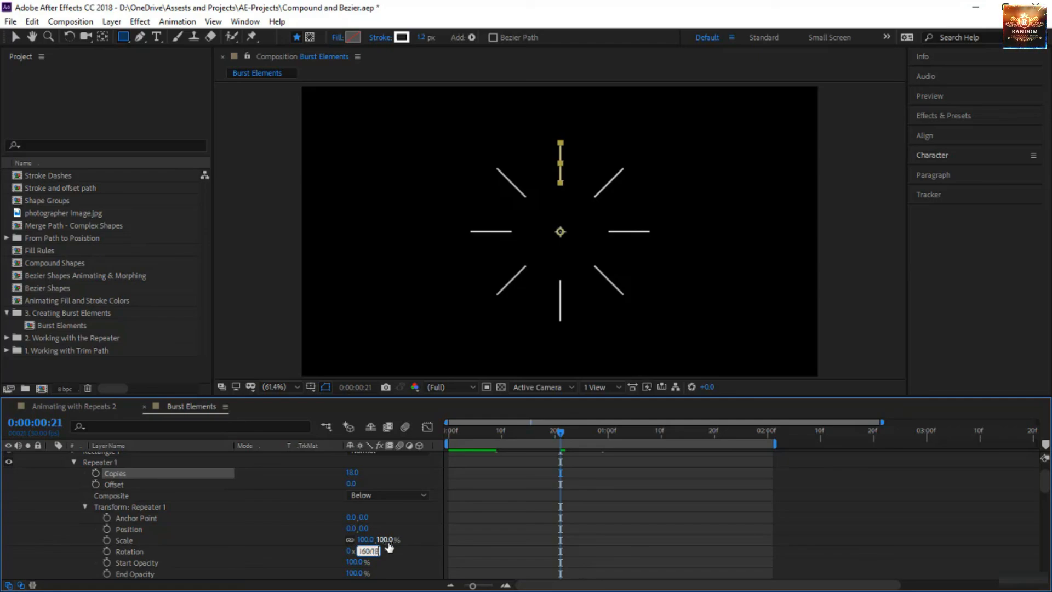
{"action": "key", "text": "Return"}
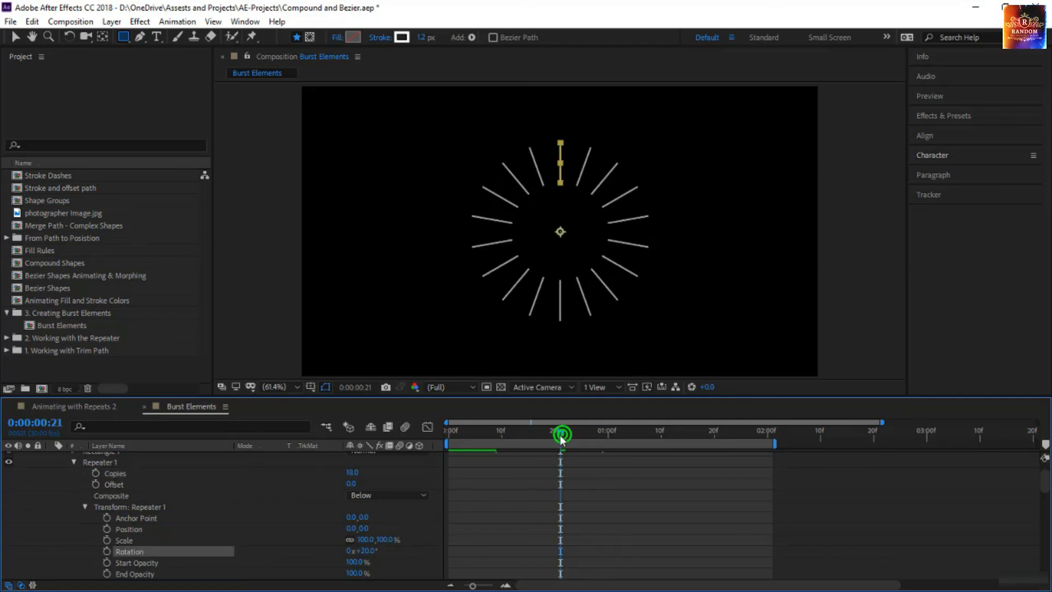
{"action": "left_click_drag", "start_coordinate": [560, 435], "coordinate": [448, 433]}
{"action": "key", "text": "space"}
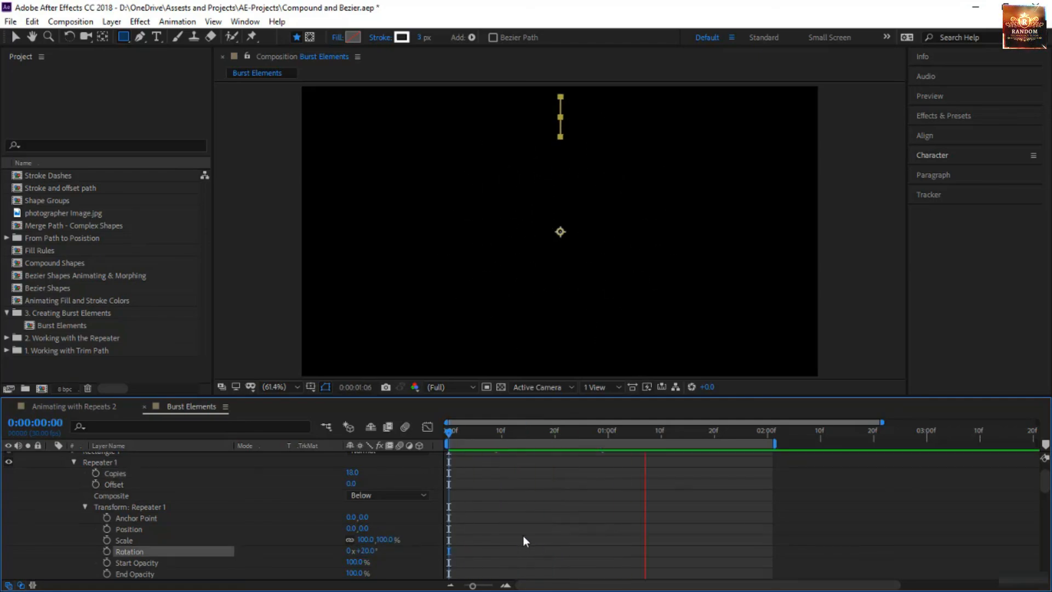
Delay Shape Layer 3 to start at about 0:00:00:18 and preview the staggered burst
{"action": "scroll", "coordinate": [35, 472], "scroll_direction": "up", "scroll_amount": 2}
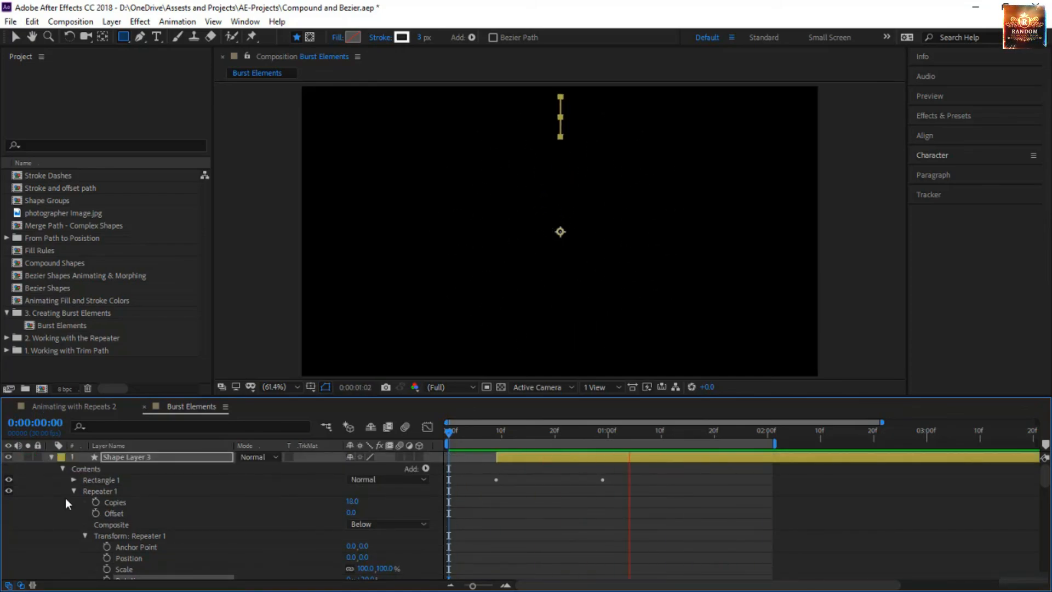
{"action": "key", "text": "space"}
{"action": "left_click_drag", "start_coordinate": [522, 461], "coordinate": [569, 462]}
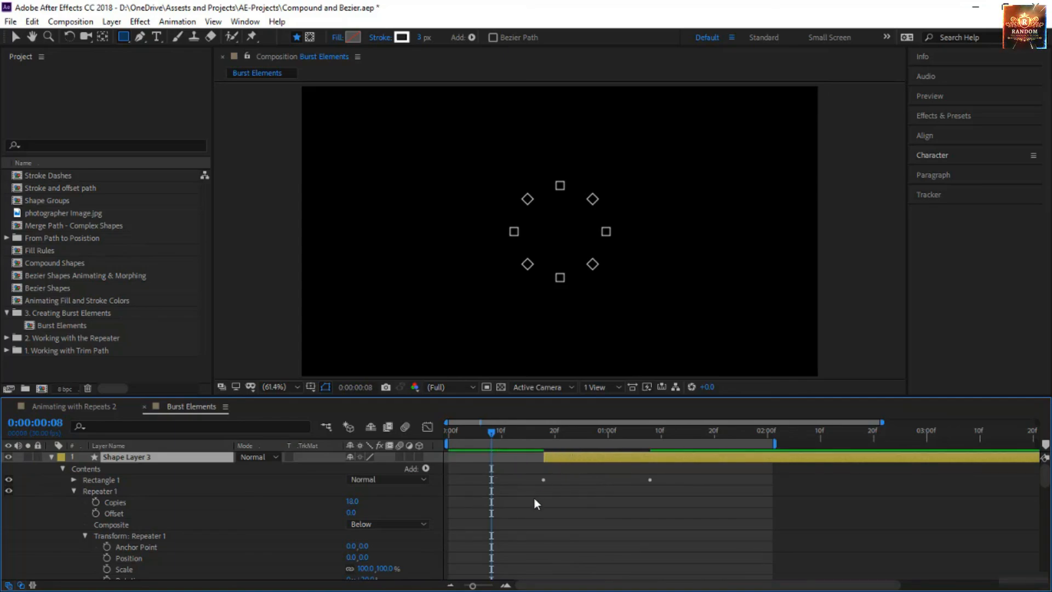
{"action": "key", "text": "space"}
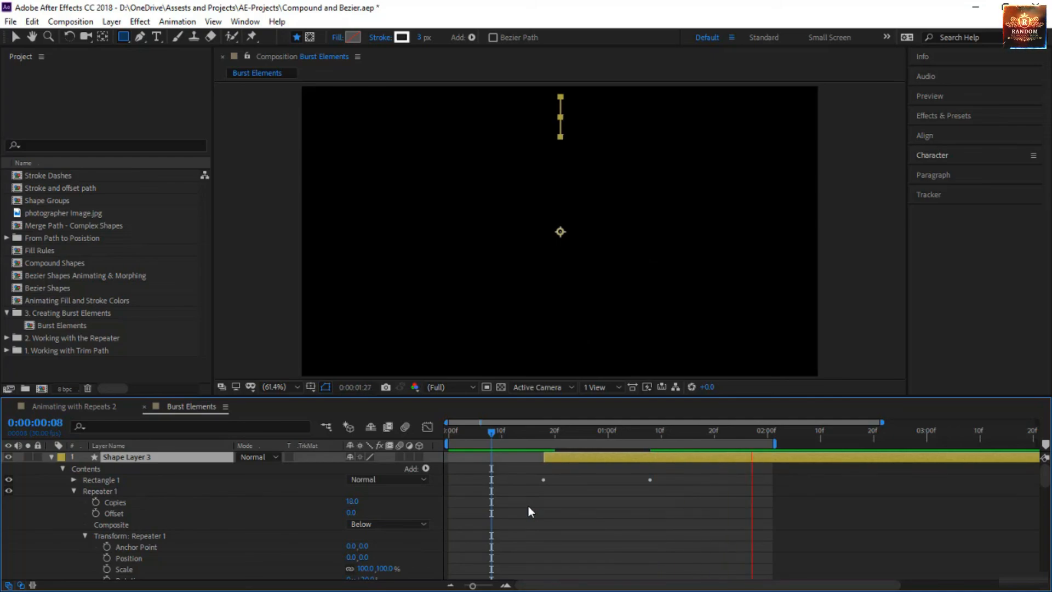
Collapse the properties of Shape Layers 3, 2 and 1 and stop the preview at 0:00:00:08
{"action": "left_click", "coordinate": [51, 458]}
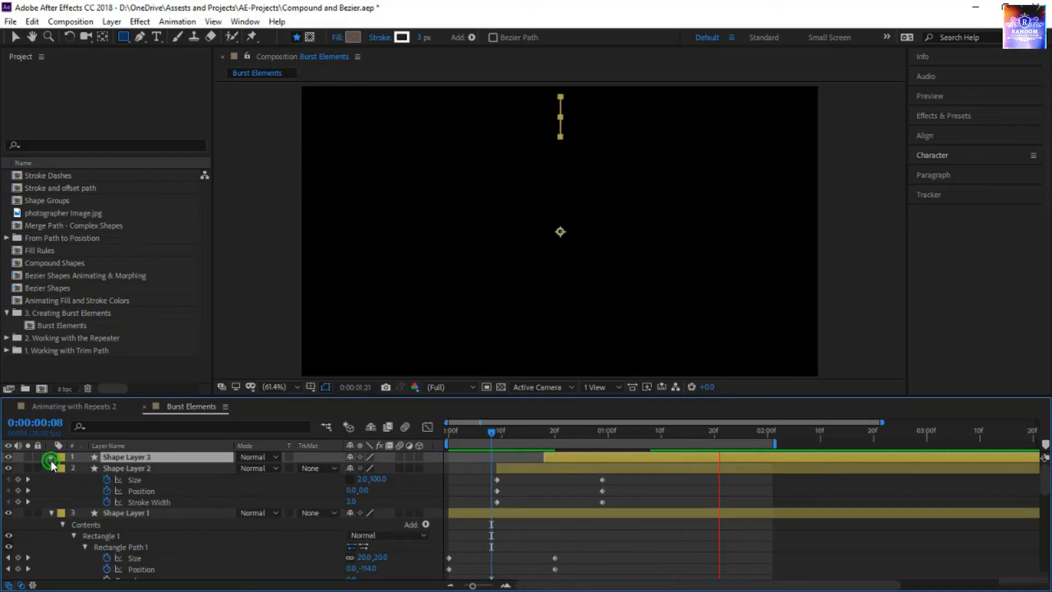
{"action": "left_click", "coordinate": [50, 468]}
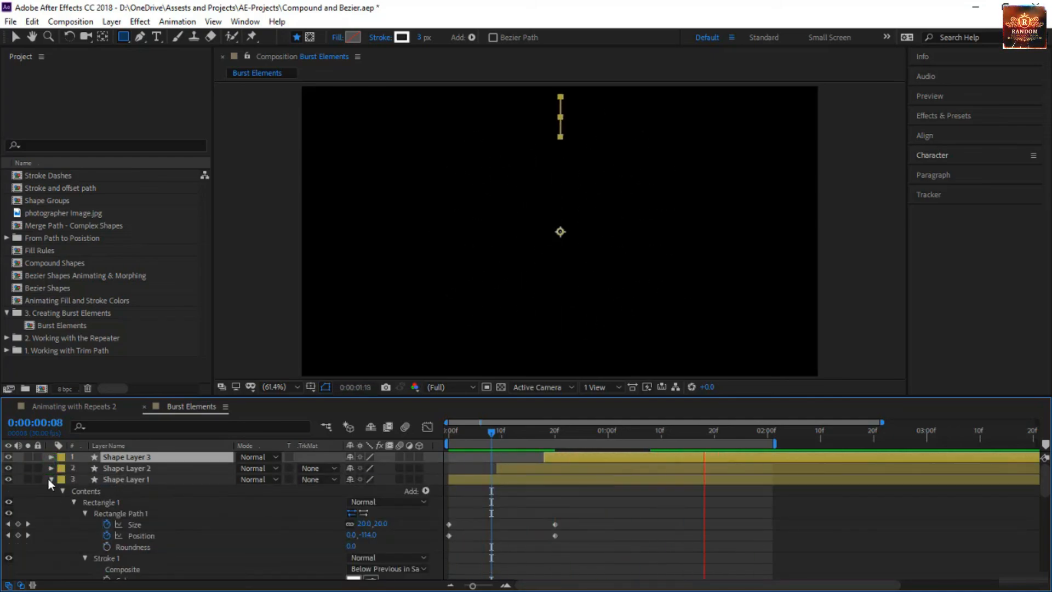
{"action": "left_click", "coordinate": [51, 479]}
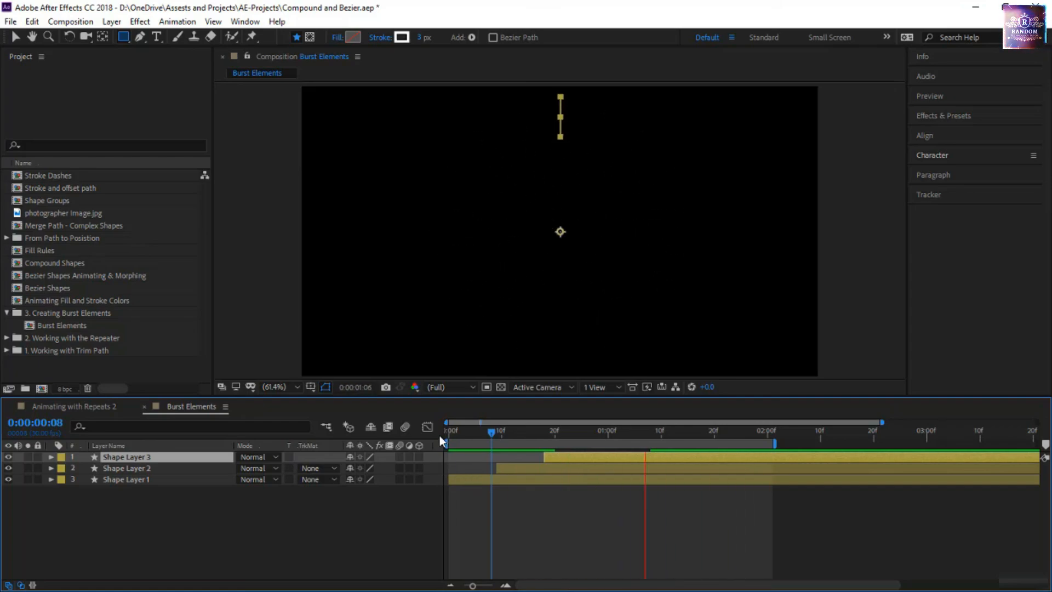
{"action": "left_click", "coordinate": [491, 433]}
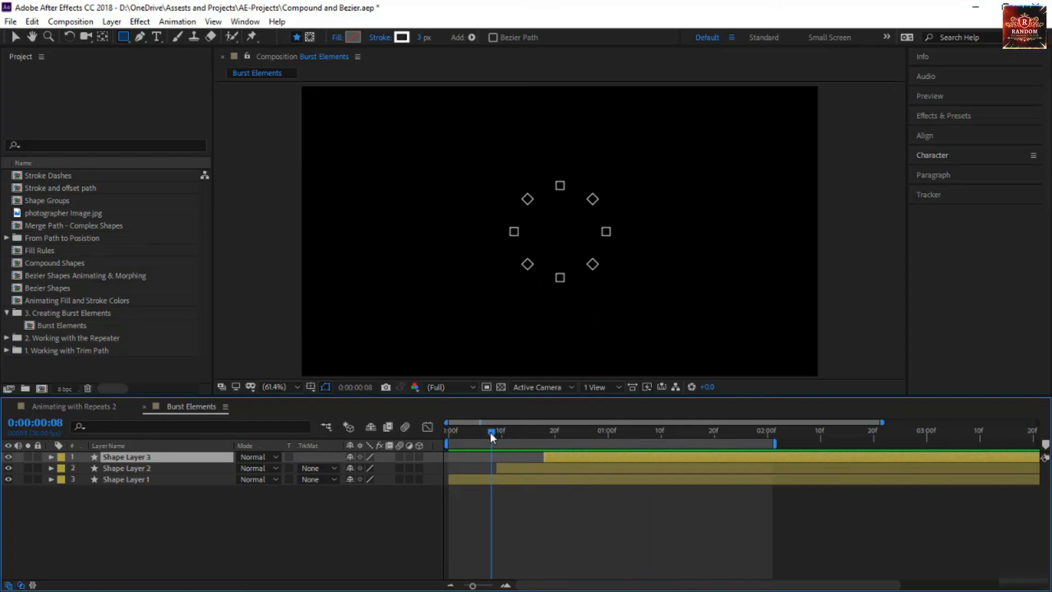